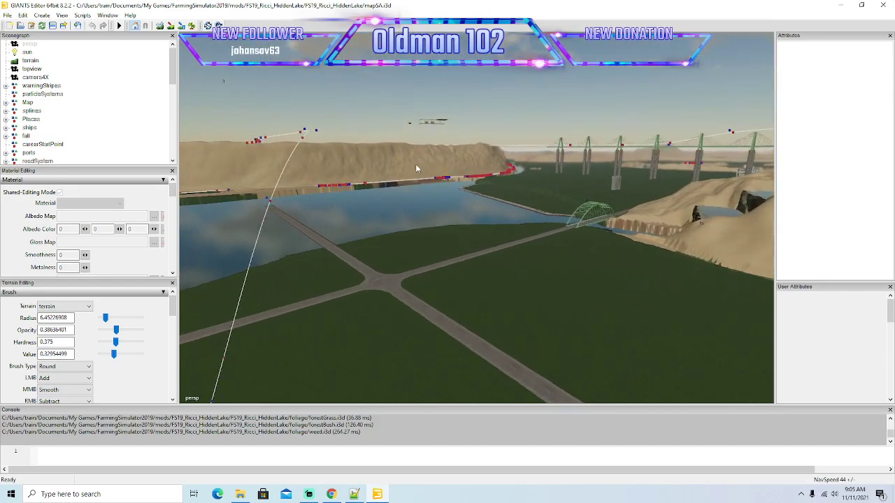
# Delete the two existing traffic splines, spline02 and spline01, from the trafficSystem group under splines.
pyautogui.scroll(10, 397, 166)
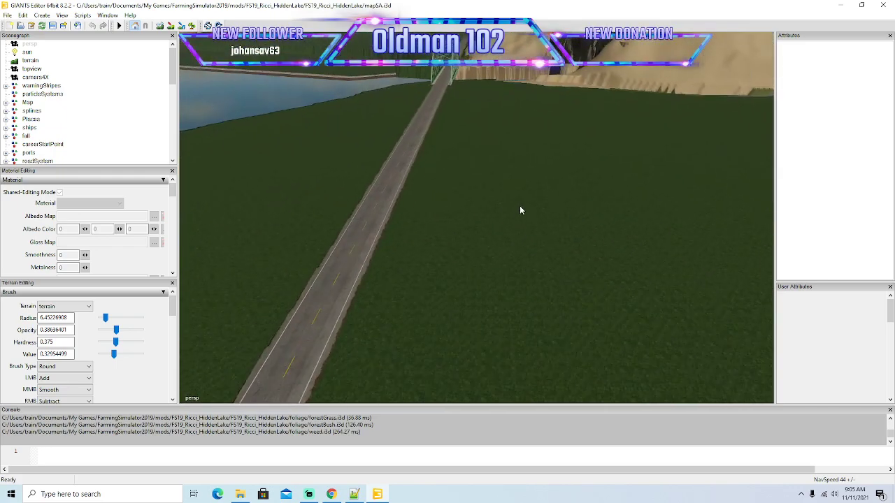
pyautogui.scroll(-3, 520, 211)
pyautogui.click(6, 111)
pyautogui.click(15, 120)
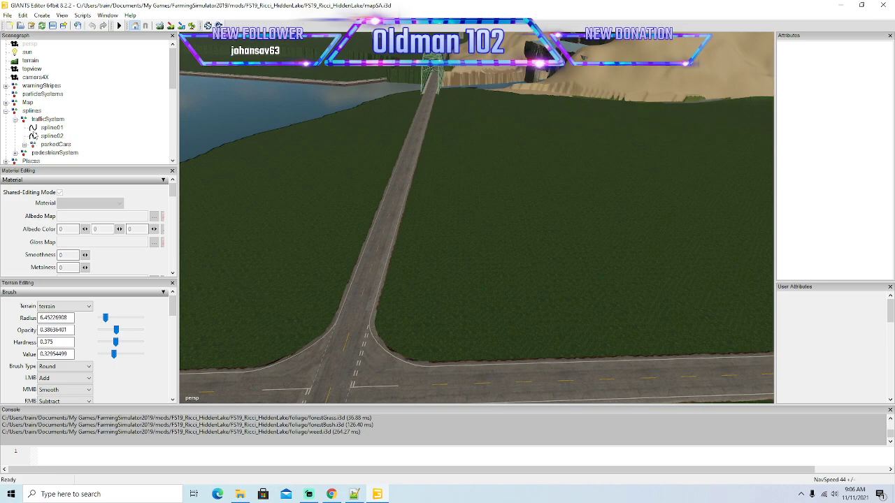
pyautogui.click(24, 145)
pyautogui.click(24, 145)
pyautogui.click(49, 136)
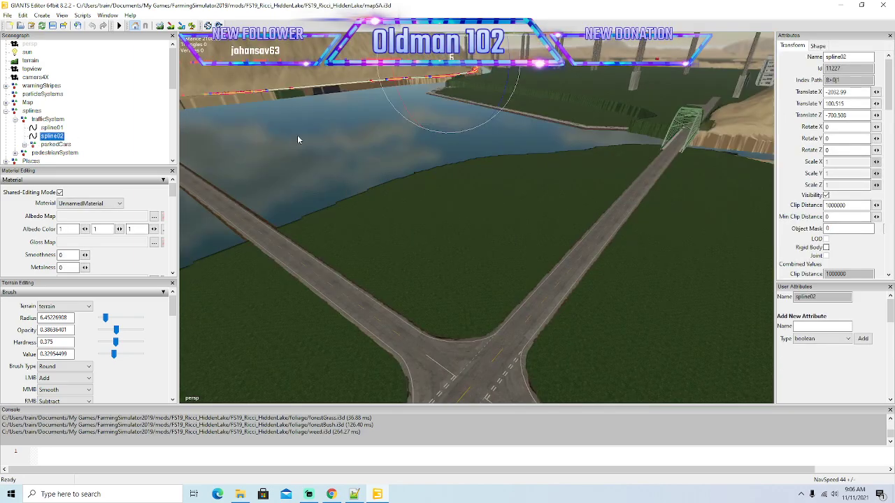
pyautogui.keyDown('alt'); pyautogui.moveTo(331, 181); pyautogui.dragTo(423, 206); pyautogui.keyUp('alt')
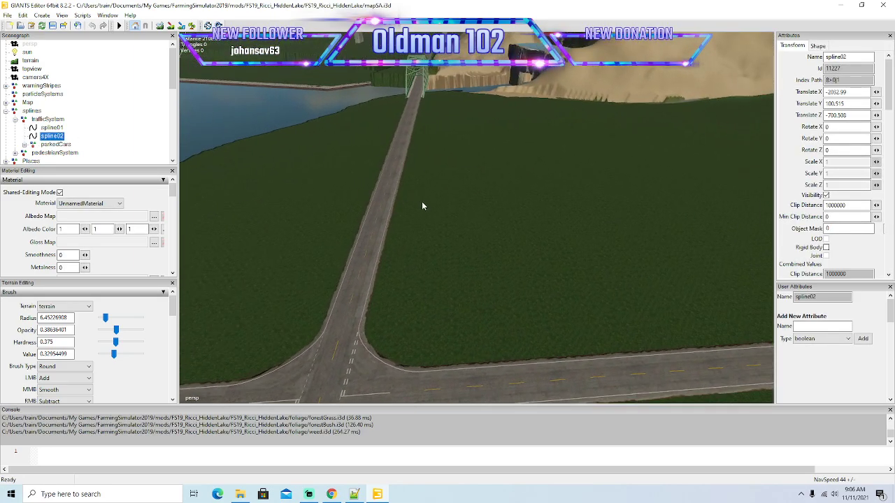
pyautogui.press('Delete')
pyautogui.click(80, 126)
pyautogui.press('Delete')
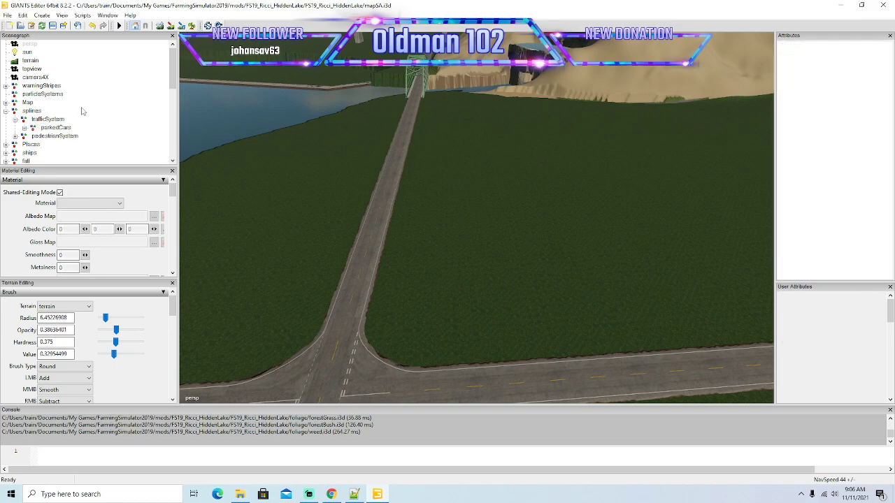
# Create a new spline and select it in the scene hierarchy.
pyautogui.click(42, 15)
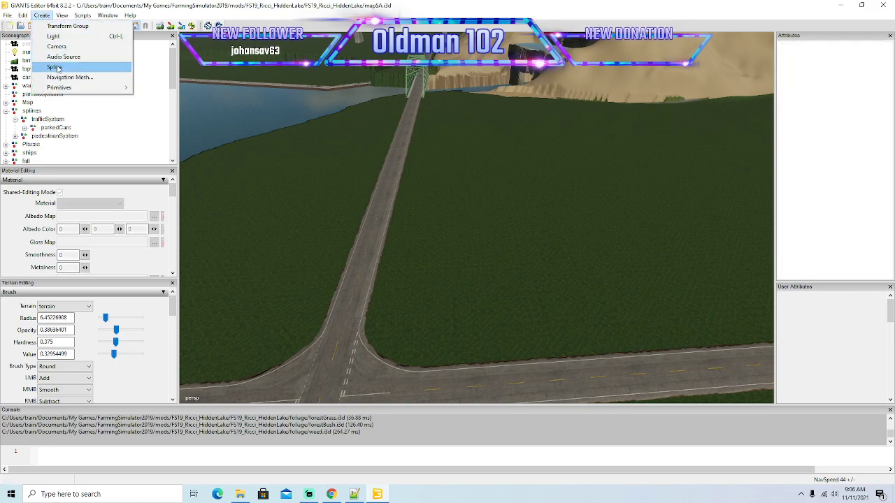
pyautogui.click(54, 68)
pyautogui.scroll(-7, 100, 116)
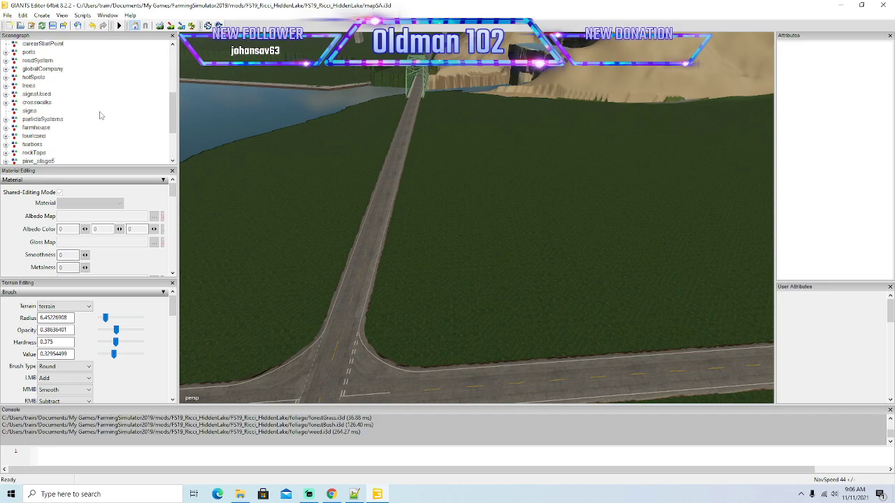
pyautogui.scroll(-3, 100, 116)
pyautogui.click(28, 136)
# Cut the new spline and paste it into the trafficSystem group.
pyautogui.scroll(7, 95, 117)
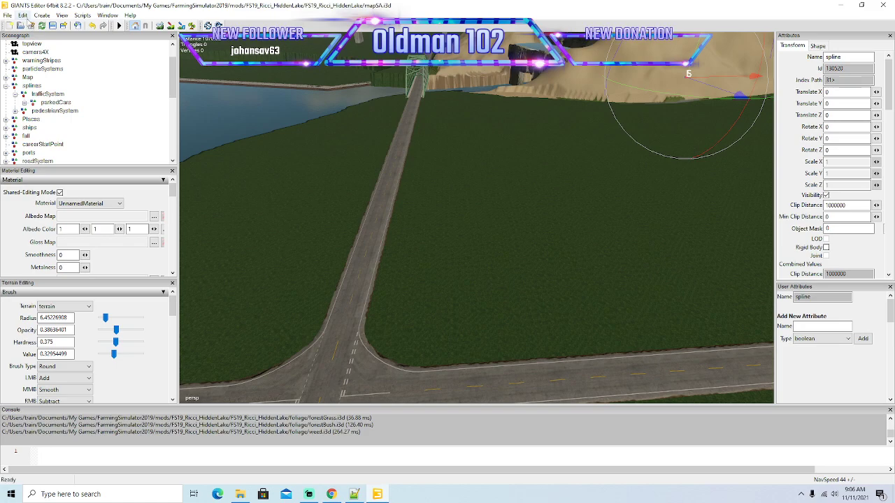
pyautogui.click(24, 16)
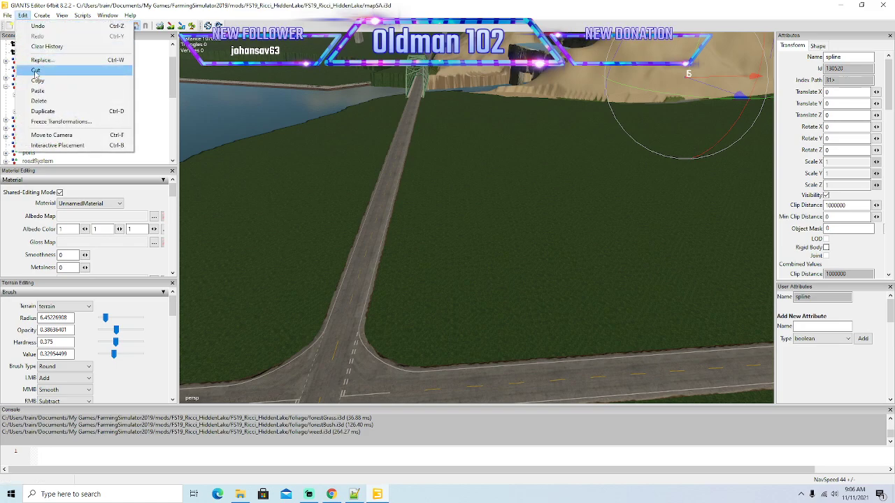
pyautogui.click(36, 71)
pyautogui.click(32, 94)
pyautogui.click(24, 16)
pyautogui.click(36, 91)
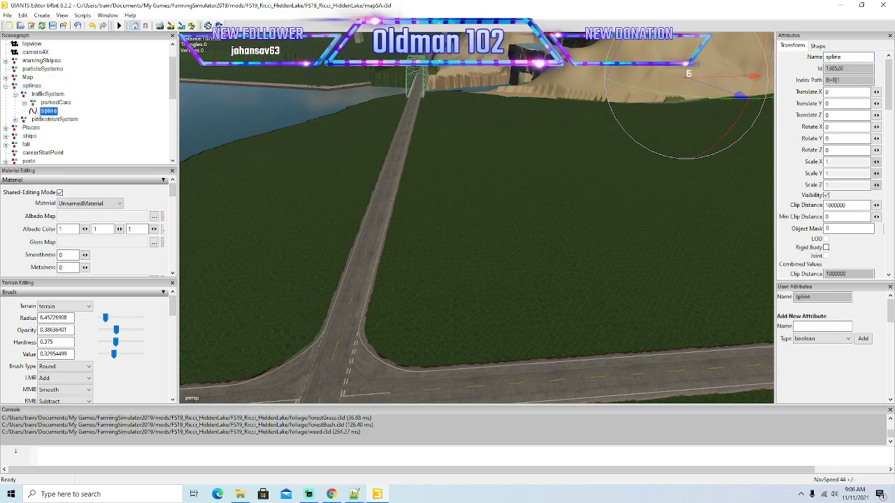
# Move the spline above parkedCars in the trafficSystem group and rename it spline01.
pyautogui.rightClick(38, 112)
pyautogui.click(53, 142)
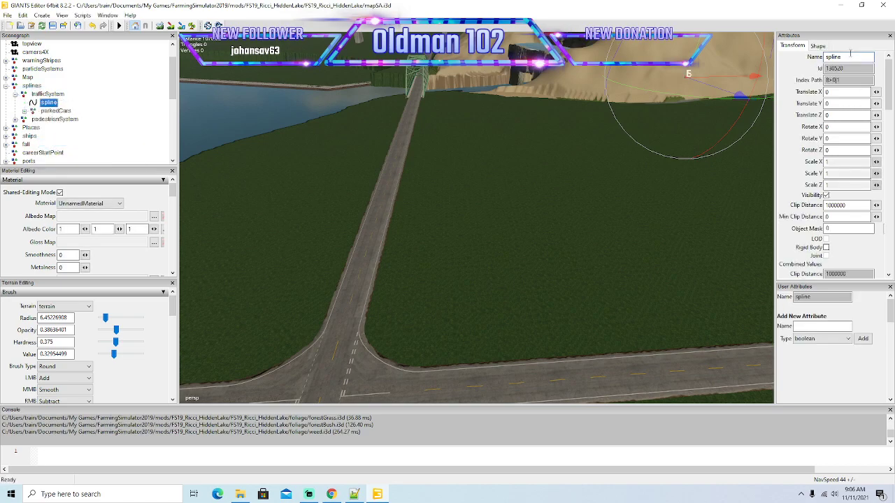
pyautogui.press('Return')
# Place spline01 on the surface of the straight road using Interactive Placement.
pyautogui.keyDown('alt'); pyautogui.moveTo(625, 234); pyautogui.dragTo(776, 218); pyautogui.keyUp('alt')
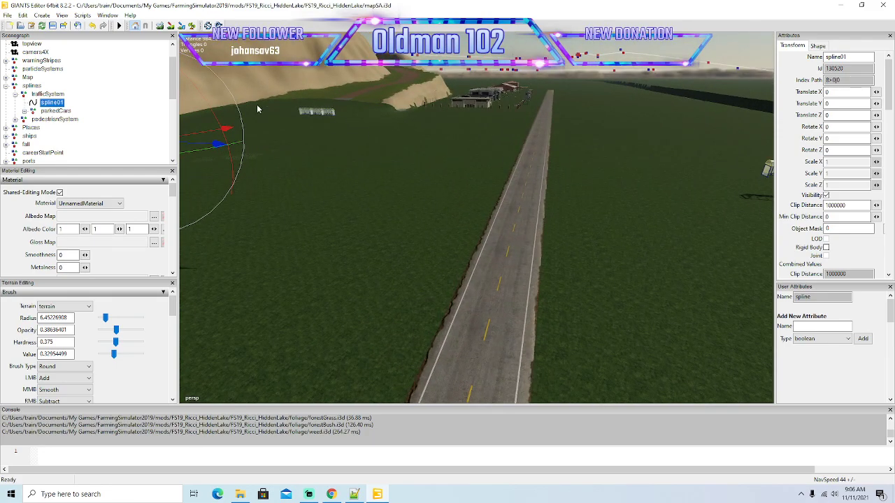
pyautogui.click(25, 15)
pyautogui.click(68, 144)
pyautogui.click(512, 197)
pyautogui.keyDown('alt'); pyautogui.moveTo(512, 198); pyautogui.dragTo(422, 264); pyautogui.keyUp('alt')
pyautogui.scroll(4, 610, 231)
pyautogui.scroll(-5, 422, 264)
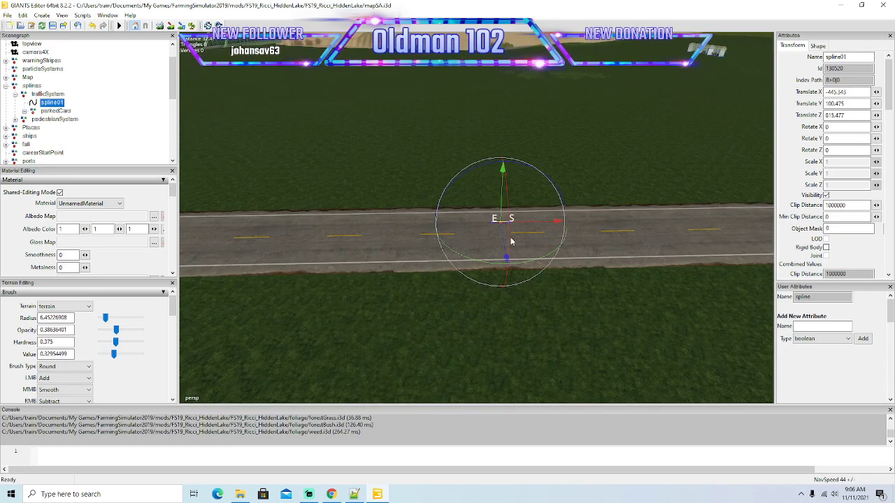
# Shift spline01 sideways into the driving lane, to a Z translation of about 815.64.
pyautogui.keyDown('alt'); pyautogui.moveTo(635, 228); pyautogui.dragTo(460, 256); pyautogui.keyUp('alt')
pyautogui.scroll(2, 667, 210)
pyautogui.scroll(-3, 451, 259)
pyautogui.scroll(-1, 460, 256)
pyautogui.moveTo(404, 196); pyautogui.dragTo(507, 303)
pyautogui.scroll(1, 361, 177)
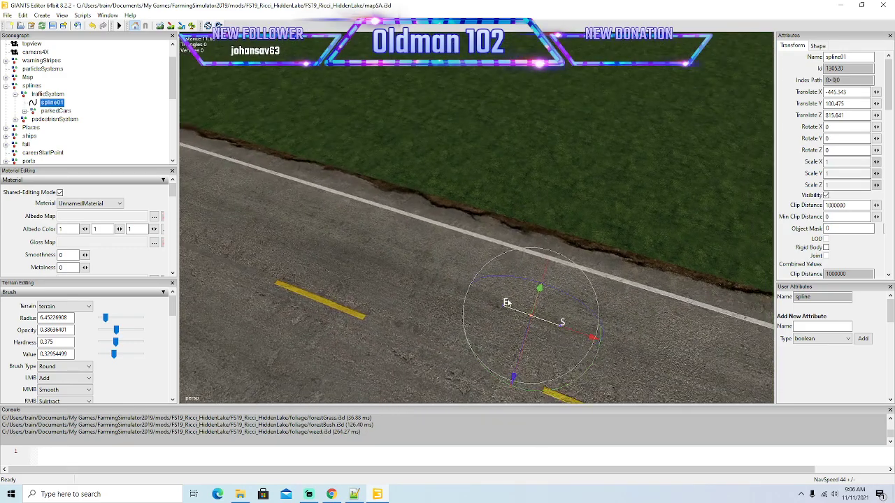
# Select the spline's end point and pull it away from the start point along the lane.
pyautogui.click(504, 307)
pyautogui.keyDown('alt'); pyautogui.moveTo(658, 265); pyautogui.dragTo(603, 266, button='right'); pyautogui.keyUp('alt')
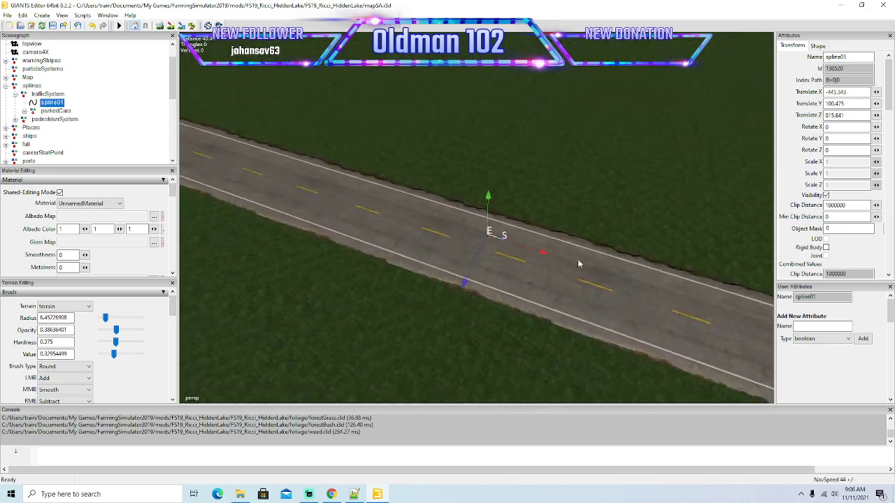
pyautogui.moveTo(547, 258); pyautogui.dragTo(467, 273)
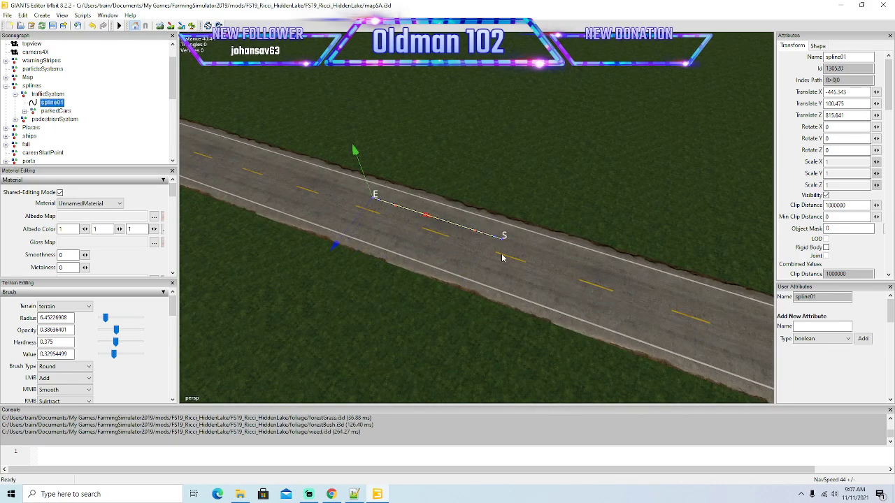
pyautogui.keyDown('alt'); pyautogui.moveTo(538, 224); pyautogui.dragTo(424, 224); pyautogui.keyUp('alt')
pyautogui.scroll(-3, 421, 229)
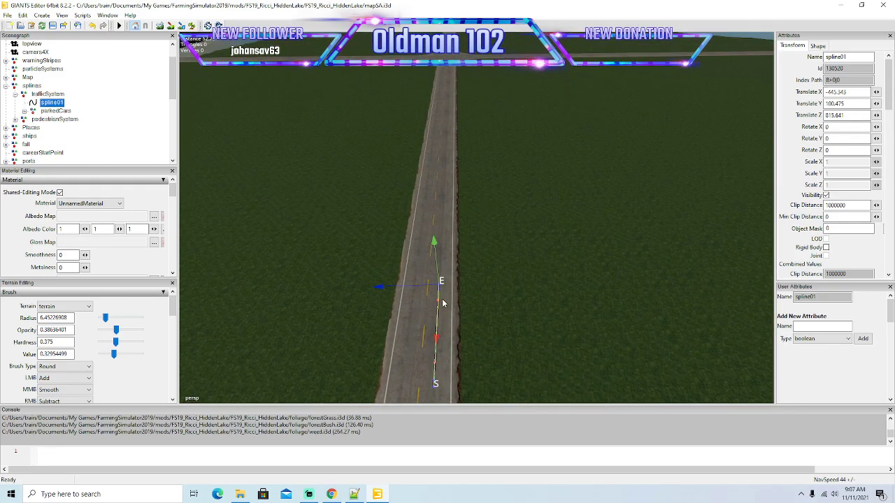
# Extend spline01 along the right-hand lane to just before the crossroads.
pyautogui.moveTo(436, 339); pyautogui.dragTo(528, 95)
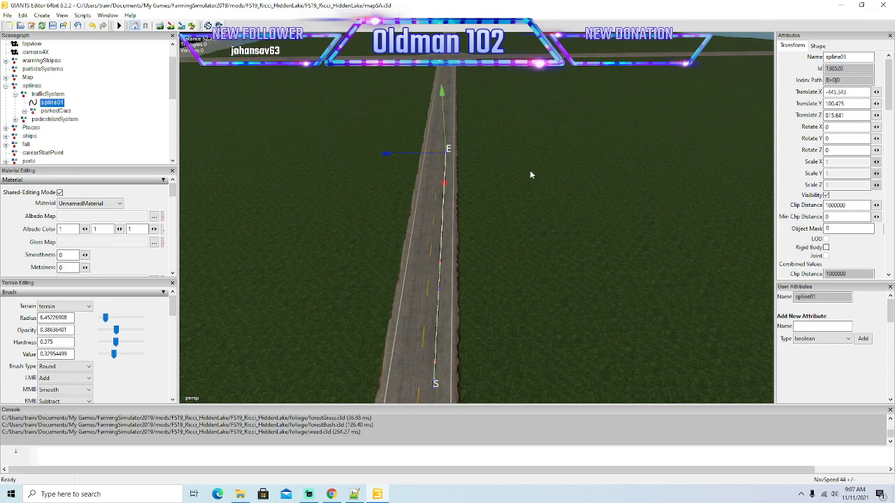
pyautogui.moveTo(445, 183); pyautogui.dragTo(521, 26)
pyautogui.keyDown('alt'); pyautogui.moveTo(517, 169); pyautogui.dragTo(503, 212); pyautogui.keyUp('alt')
pyautogui.scroll(5, 509, 110)
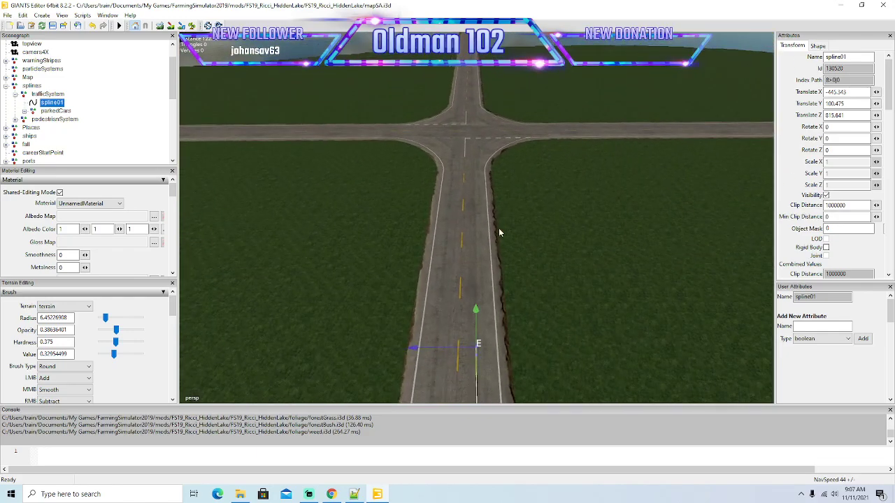
pyautogui.scroll(2, 493, 371)
pyautogui.moveTo(485, 370); pyautogui.dragTo(566, 80)
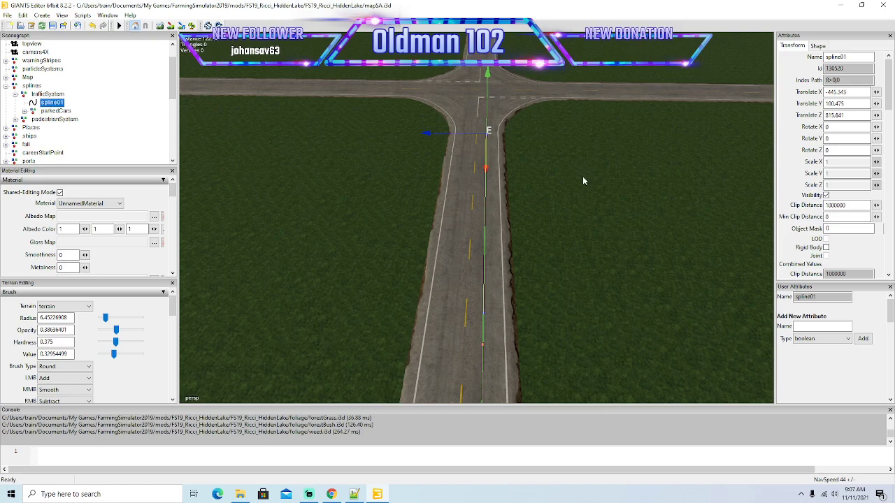
pyautogui.keyDown('alt'); pyautogui.moveTo(543, 238); pyautogui.dragTo(567, 242); pyautogui.keyUp('alt')
# Add closely spaced points to spline01 where the lane widens into the crossroads, keeping them inside the right-hand lane.
pyautogui.scroll(3, 549, 209)
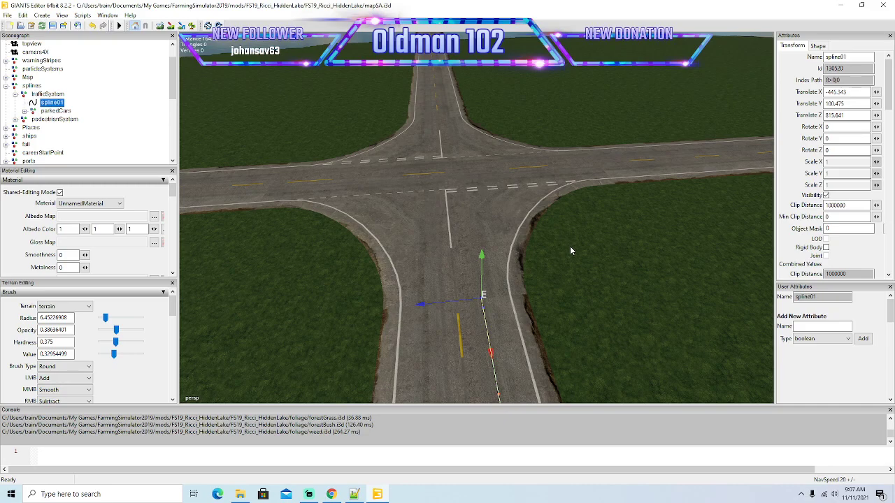
pyautogui.scroll(3, 567, 244)
pyautogui.moveTo(492, 363); pyautogui.dragTo(491, 343)
pyautogui.moveTo(421, 297); pyautogui.dragTo(418, 285)
pyautogui.moveTo(493, 329); pyautogui.dragTo(488, 299)
pyautogui.moveTo(421, 256); pyautogui.dragTo(431, 256)
pyautogui.moveTo(497, 286); pyautogui.dragTo(496, 267)
pyautogui.moveTo(427, 226); pyautogui.dragTo(432, 226)
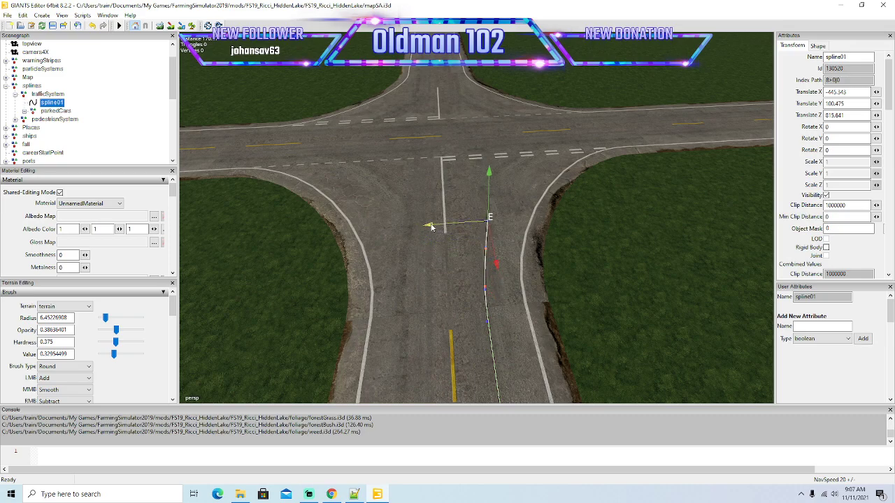
# Insert further end points that carry spline01 to the stop line and start the right turn at the crossroads.
pyautogui.press('Insert')
pyautogui.moveTo(497, 256); pyautogui.dragTo(496, 241)
pyautogui.moveTo(442, 209); pyautogui.dragTo(504, 255)
pyautogui.press('Insert')
pyautogui.scroll(3, 428, 211)
pyautogui.moveTo(537, 348); pyautogui.dragTo(523, 329)
pyautogui.moveTo(430, 314); pyautogui.dragTo(444, 310)
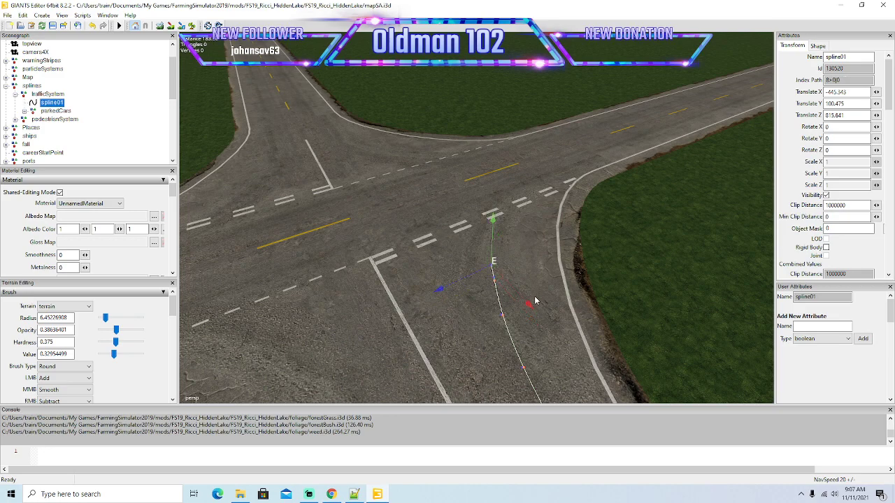
pyautogui.moveTo(532, 311); pyautogui.dragTo(449, 284)
pyautogui.moveTo(532, 270)
pyautogui.mouseDown()
pyautogui.moveTo(439, 243)
pyautogui.moveTo(467, 239)
pyautogui.moveTo(422, 215)
pyautogui.moveTo(466, 246)
pyautogui.moveTo(555, 260)
pyautogui.moveTo(544, 266)
pyautogui.mouseUp()
pyautogui.scroll(2, 422, 218)
pyautogui.scroll(-2, 519, 261)
pyautogui.scroll(3, 555, 261)
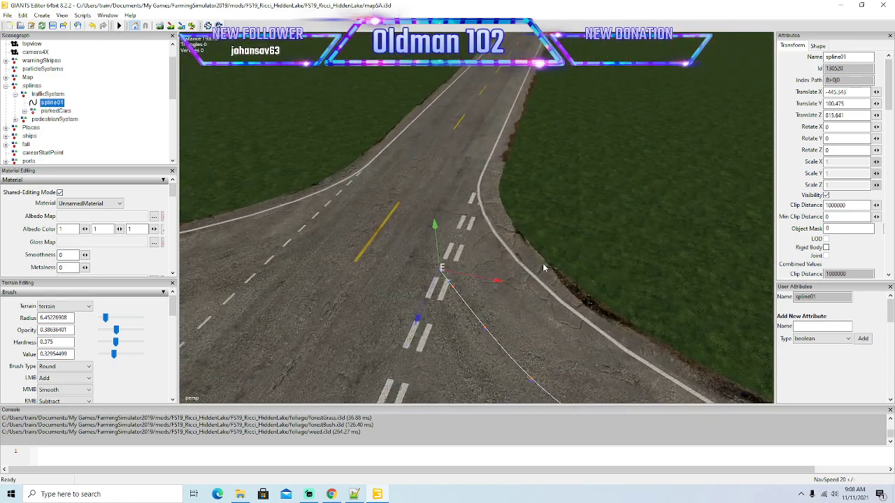
# Insert end points that curve spline01 over the stop line into the right-hand lane of the crossing road.
pyautogui.moveTo(420, 318)
pyautogui.mouseDown()
pyautogui.moveTo(471, 295)
pyautogui.moveTo(493, 271)
pyautogui.mouseUp()
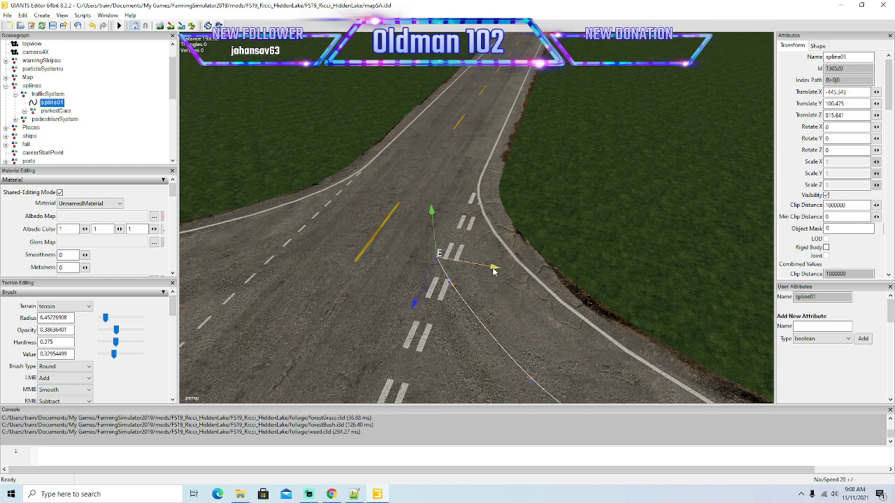
pyautogui.press('Insert')
pyautogui.moveTo(411, 292); pyautogui.dragTo(421, 271)
pyautogui.moveTo(497, 239); pyautogui.dragTo(489, 240)
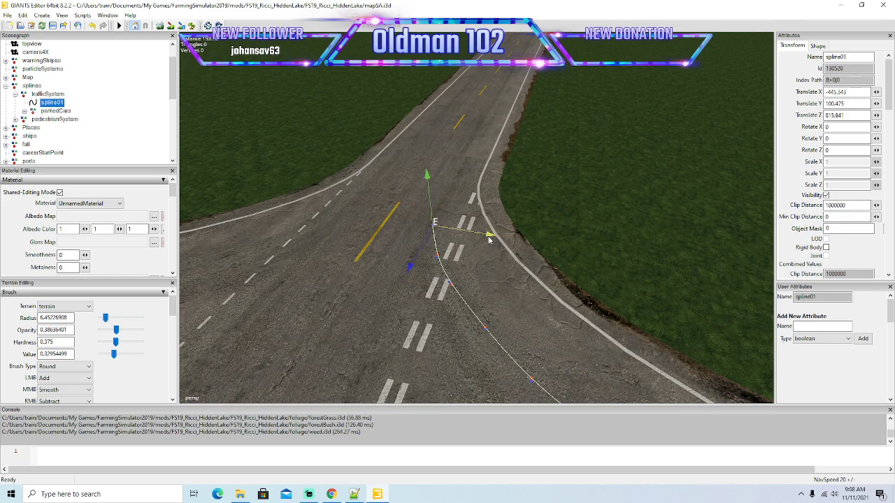
pyautogui.moveTo(411, 265); pyautogui.dragTo(428, 226)
pyautogui.moveTo(502, 207); pyautogui.dragTo(505, 208)
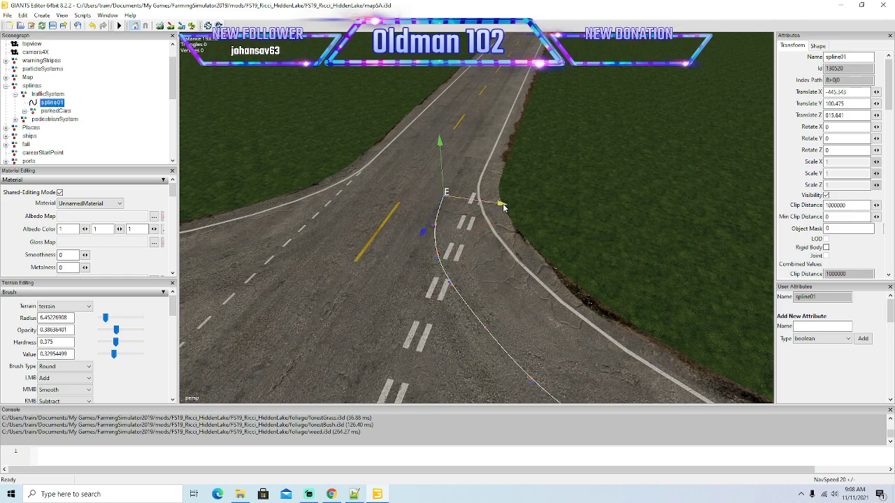
# Extend spline01 straight along the right-hand lane beyond the crossroads and align its end point with the lane.
pyautogui.keyDown('alt'); pyautogui.moveTo(503, 242); pyautogui.dragTo(530, 250); pyautogui.keyUp('alt')
pyautogui.scroll(5, 492, 198)
pyautogui.scroll(-5, 530, 246)
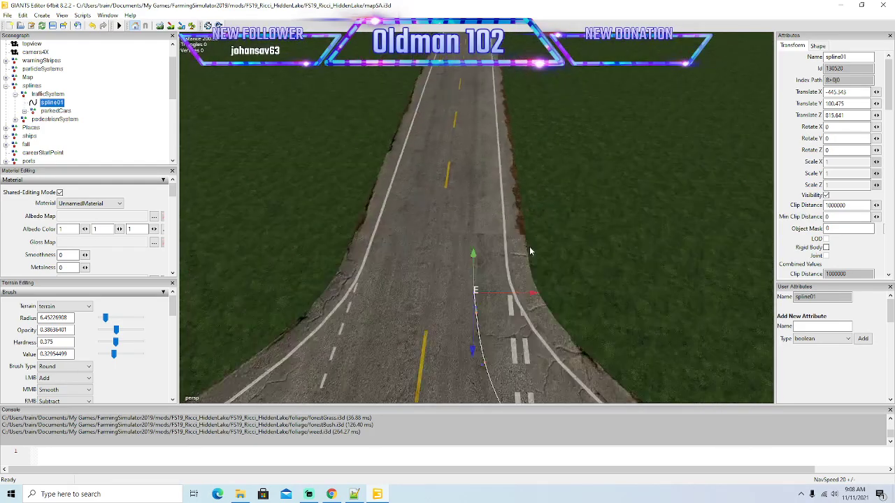
pyautogui.moveTo(480, 288); pyautogui.dragTo(481, 168)
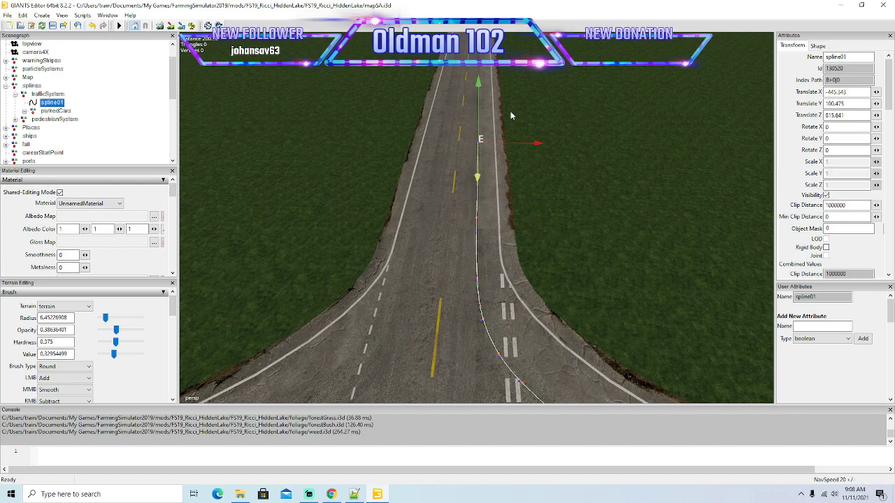
pyautogui.moveTo(537, 146); pyautogui.dragTo(513, 193)
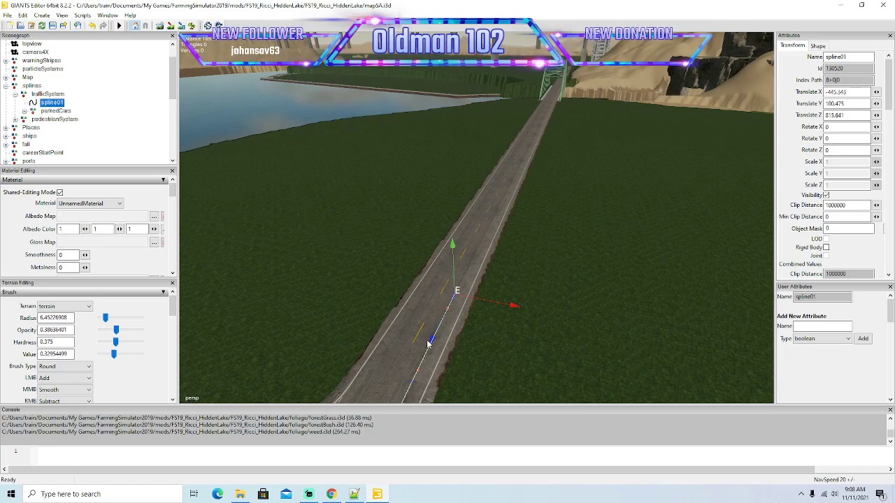
# Extend spline01 in long segments along the lane up to the green arch bridge.
pyautogui.keyDown('alt'); pyautogui.moveTo(433, 344); pyautogui.dragTo(494, 241); pyautogui.keyUp('alt')
pyautogui.keyDown('alt'); pyautogui.moveTo(494, 242); pyautogui.dragTo(615, 229); pyautogui.keyUp('alt')
pyautogui.scroll(8, 634, 188)
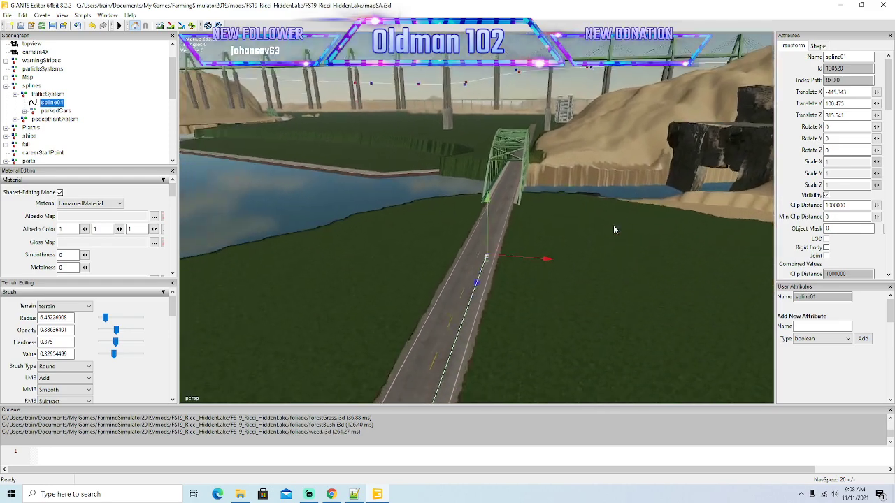
pyautogui.moveTo(479, 285); pyautogui.dragTo(512, 185)
pyautogui.keyDown('alt'); pyautogui.moveTo(624, 176); pyautogui.dragTo(607, 202); pyautogui.keyUp('alt')
pyautogui.scroll(5, 639, 152)
pyautogui.scroll(8, 641, 148)
# Carry spline01 across the green bridge and along the road to the side road branching off left.
pyautogui.moveTo(501, 259); pyautogui.dragTo(576, 127)
pyautogui.scroll(7, 666, 184)
pyautogui.moveTo(637, 224)
pyautogui.keyDown('alt'); pyautogui.mouseDown()
pyautogui.moveTo(666, 184)
pyautogui.moveTo(633, 234)
pyautogui.mouseUp(); pyautogui.keyUp('alt')
pyautogui.scroll(10, 666, 183)
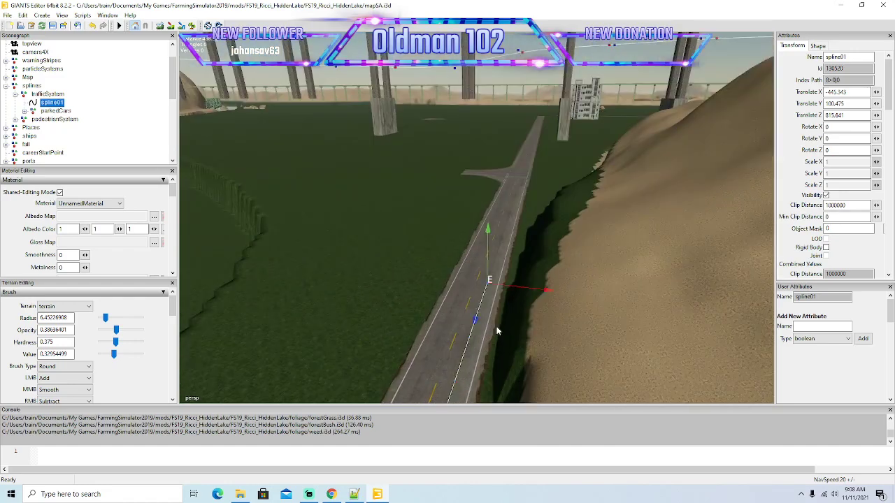
pyautogui.moveTo(488, 310); pyautogui.dragTo(532, 191)
pyautogui.moveTo(681, 137)
pyautogui.keyDown('alt'); pyautogui.mouseDown()
pyautogui.moveTo(703, 97)
pyautogui.moveTo(693, 137)
pyautogui.mouseUp(); pyautogui.keyUp('alt')
pyautogui.scroll(8, 703, 96)
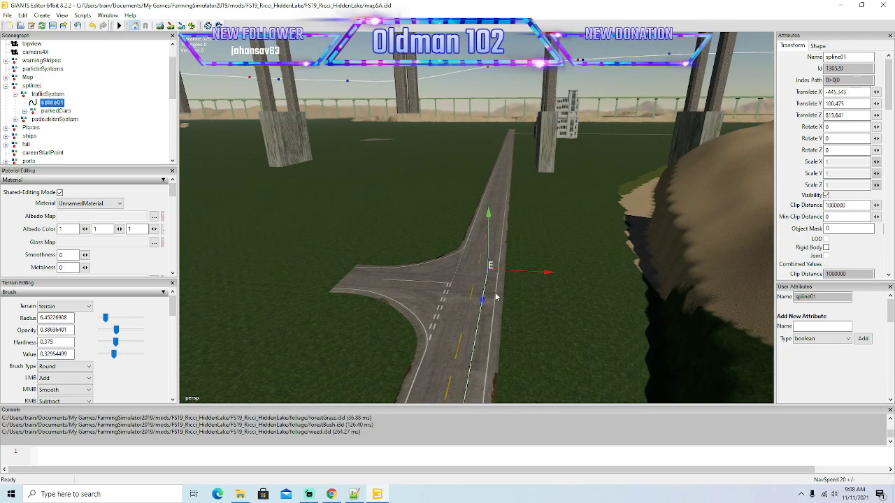
# Continue spline01 past the left side road along the straight stretch near the tall bridge pillars.
pyautogui.moveTo(483, 302); pyautogui.dragTo(499, 195)
pyautogui.keyDown('alt'); pyautogui.moveTo(607, 170); pyautogui.dragTo(586, 208); pyautogui.keyUp('alt')
pyautogui.scroll(6, 626, 128)
pyautogui.scroll(7, 627, 122)
pyautogui.keyDown('alt'); pyautogui.moveTo(508, 288); pyautogui.dragTo(554, 274); pyautogui.keyUp('alt')
pyautogui.moveTo(516, 300); pyautogui.dragTo(561, 159)
pyautogui.keyDown('alt'); pyautogui.moveTo(706, 242); pyautogui.dragTo(549, 165); pyautogui.keyUp('alt')
# Insert another end point and extend spline01 to just before the side road branching off right.
pyautogui.scroll(6, 729, 201)
pyautogui.keyDown('alt'); pyautogui.moveTo(603, 246); pyautogui.dragTo(620, 241); pyautogui.keyUp('alt')
pyautogui.scroll(4, 624, 208)
pyautogui.scroll(5, 628, 210)
pyautogui.press('Insert')
pyautogui.scroll(2, 592, 291)
pyautogui.keyDown('alt'); pyautogui.moveTo(592, 292); pyautogui.dragTo(551, 337); pyautogui.keyUp('alt')
pyautogui.moveTo(481, 392); pyautogui.dragTo(558, 148)
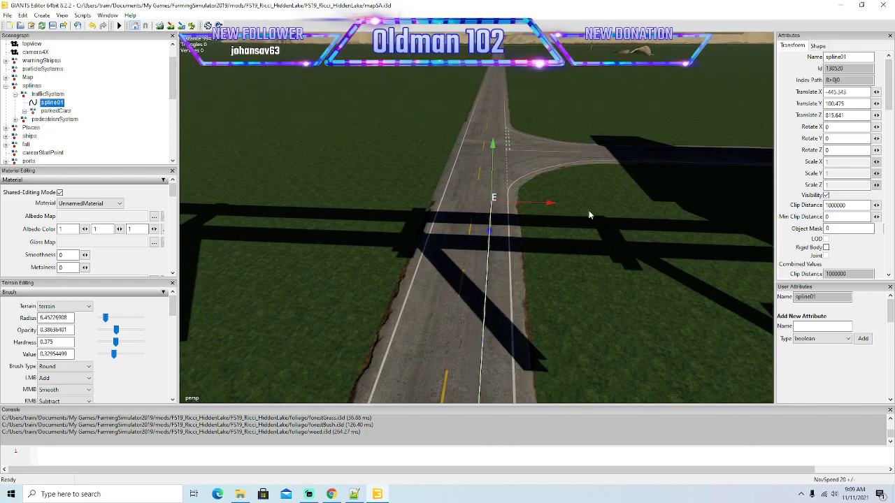
pyautogui.keyDown('alt'); pyautogui.moveTo(582, 274); pyautogui.dragTo(590, 291); pyautogui.keyUp('alt')
pyautogui.scroll(4, 590, 248)
pyautogui.scroll(3, 619, 273)
pyautogui.scroll(3, 592, 284)
pyautogui.scroll(-2, 590, 295)
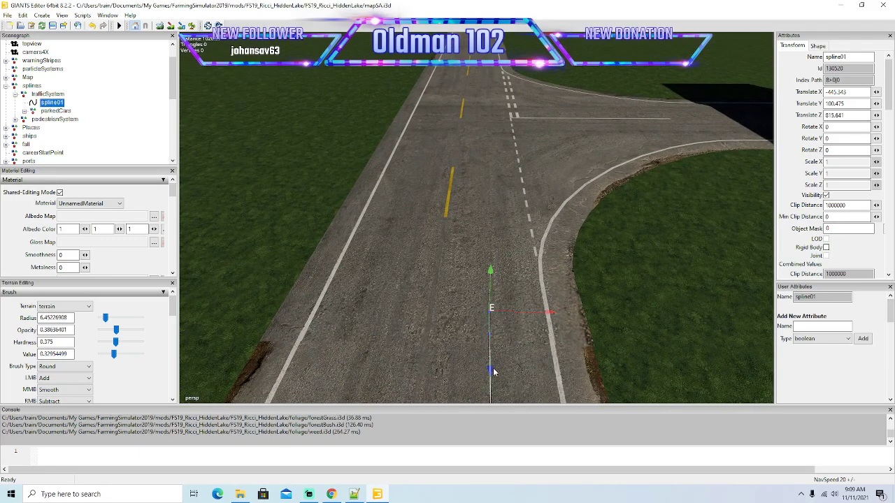
# Insert closely spaced end points on spline01 to start bending it right toward the side road.
pyautogui.moveTo(548, 283); pyautogui.dragTo(551, 283)
pyautogui.press('Insert')
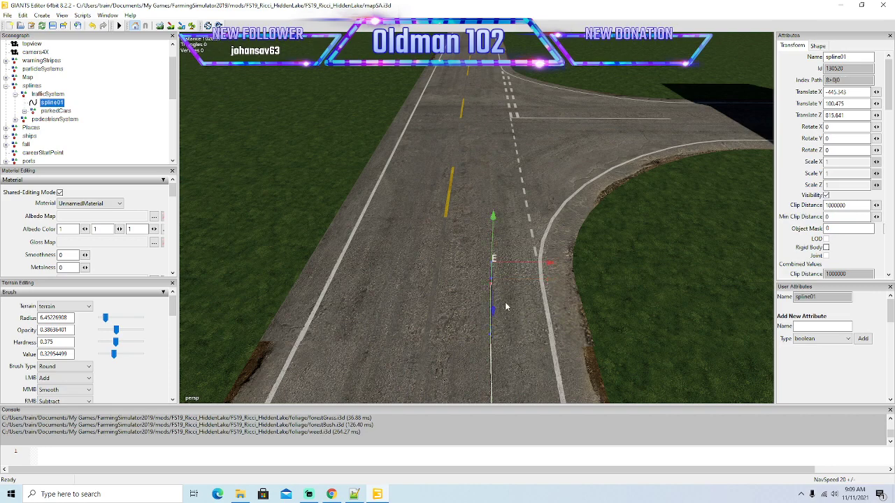
pyautogui.moveTo(494, 314); pyautogui.dragTo(553, 250)
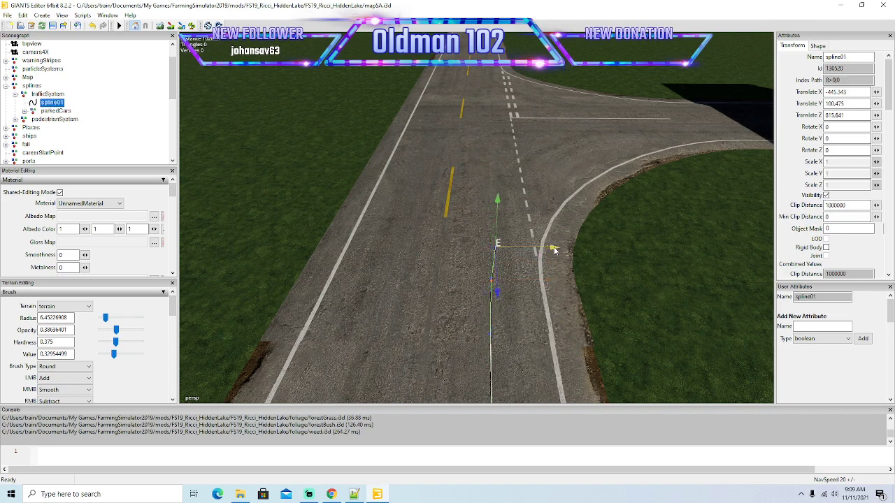
pyautogui.press('Insert')
pyautogui.moveTo(499, 281); pyautogui.dragTo(508, 246)
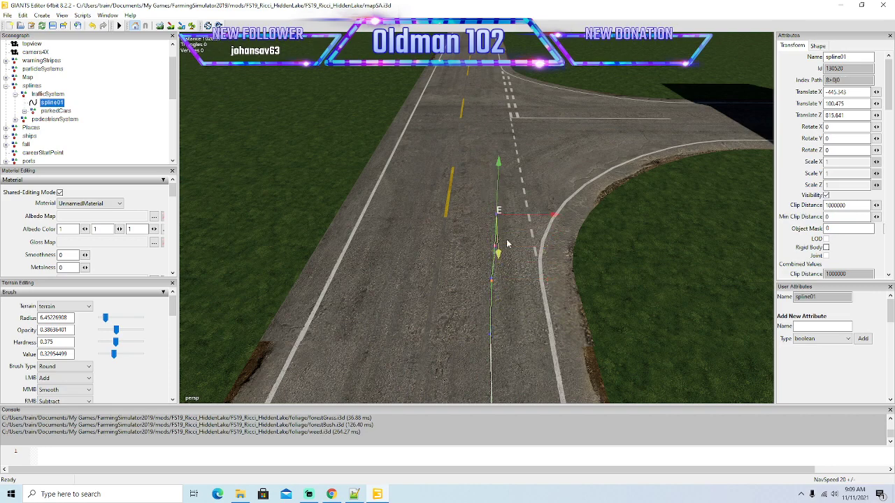
pyautogui.moveTo(554, 215); pyautogui.dragTo(562, 216)
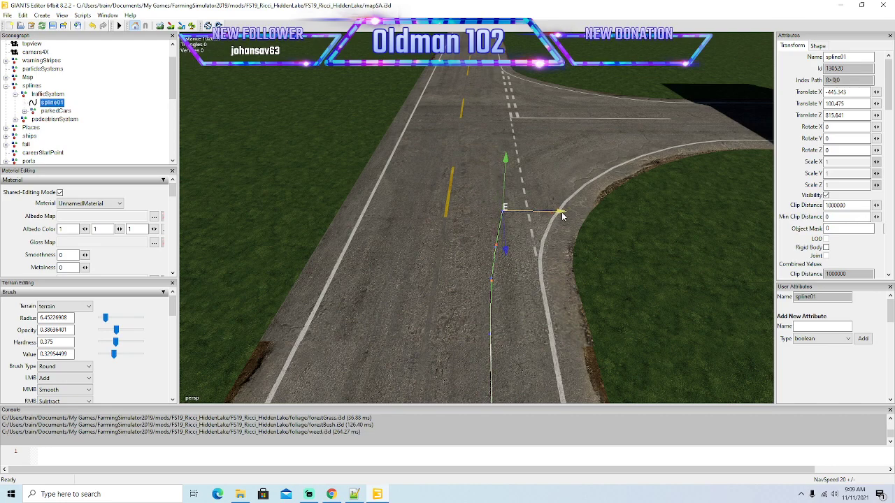
pyautogui.press('Insert')
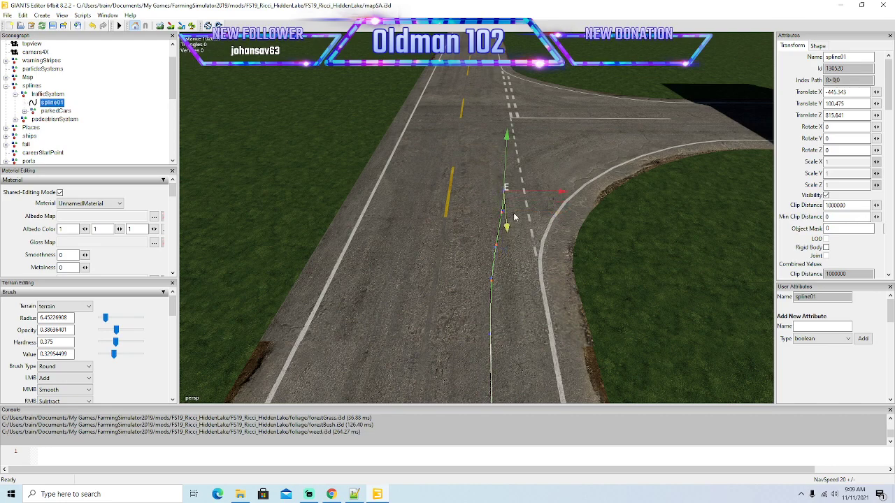
pyautogui.moveTo(564, 189); pyautogui.dragTo(572, 193)
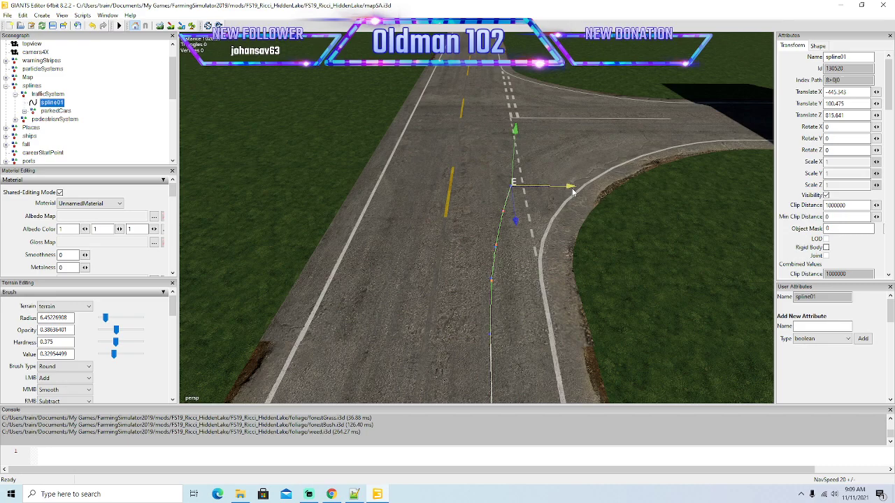
# Curve spline01 across the dashed line into the right lane of the side road.
pyautogui.keyDown('alt'); pyautogui.moveTo(558, 231); pyautogui.dragTo(664, 271); pyautogui.keyUp('alt')
pyautogui.scroll(-3, 665, 262)
pyautogui.scroll(3, 713, 267)
pyautogui.scroll(-4, 660, 272)
pyautogui.moveTo(567, 316); pyautogui.dragTo(552, 302)
pyautogui.moveTo(542, 238); pyautogui.dragTo(550, 237)
pyautogui.press('Insert')
pyautogui.moveTo(547, 289); pyautogui.dragTo(550, 214)
pyautogui.moveTo(539, 250); pyautogui.dragTo(544, 226)
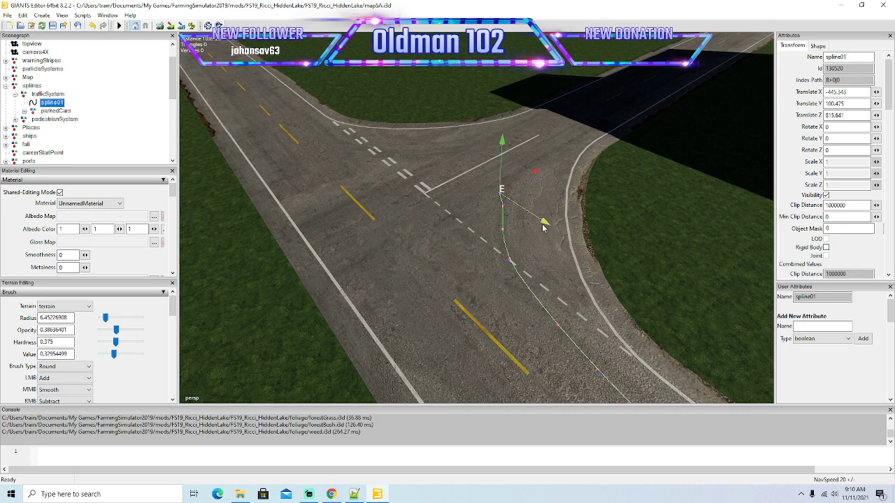
pyautogui.moveTo(537, 174); pyautogui.dragTo(548, 165)
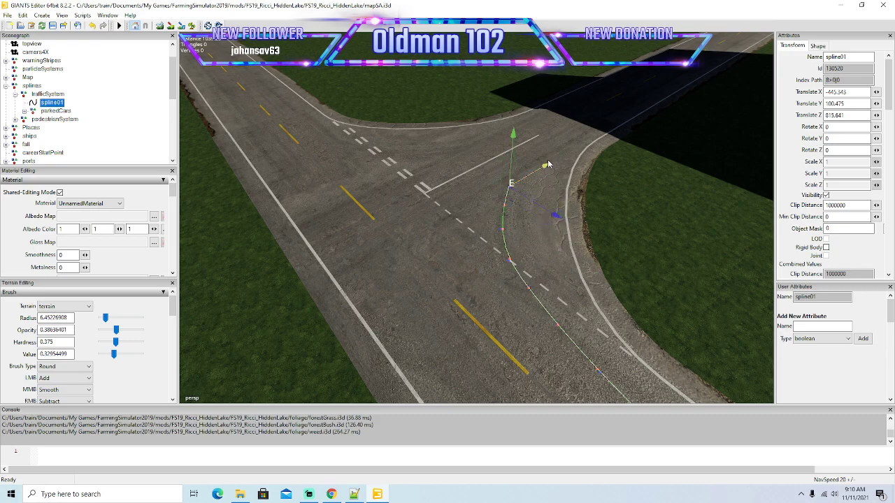
# Insert more end points to straighten spline01 in the side road's right lane beside the solid centre line.
pyautogui.keyDown('alt'); pyautogui.moveTo(554, 231); pyautogui.dragTo(608, 267); pyautogui.keyUp('alt')
pyautogui.scroll(2, 529, 174)
pyautogui.scroll(-2, 698, 236)
pyautogui.scroll(1, 629, 219)
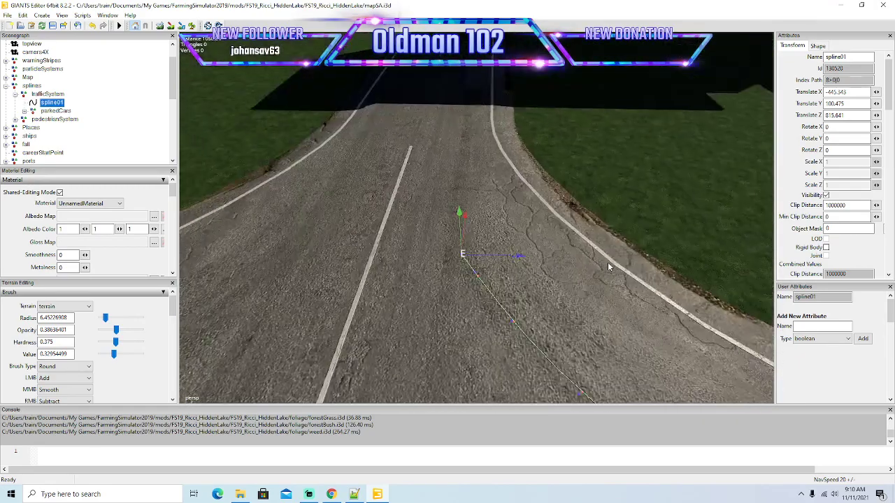
pyautogui.moveTo(466, 214); pyautogui.dragTo(519, 236)
pyautogui.press('Insert')
pyautogui.moveTo(460, 183); pyautogui.dragTo(464, 147)
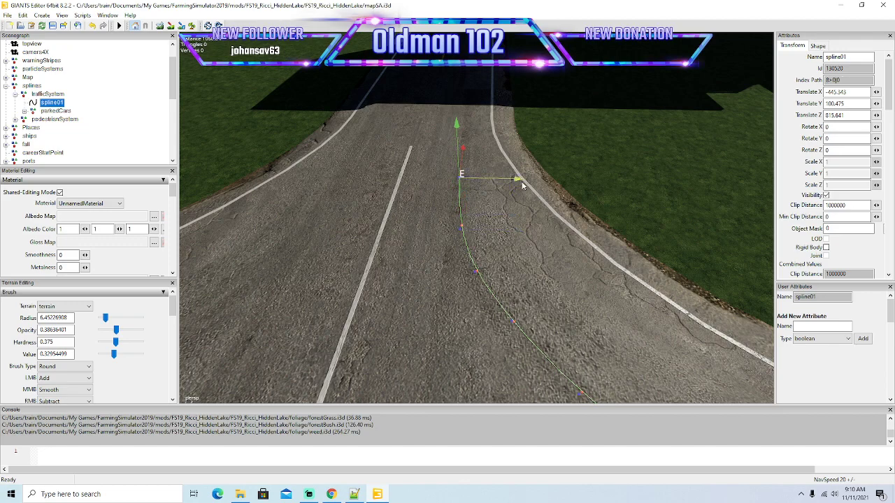
pyautogui.moveTo(520, 183); pyautogui.dragTo(518, 183)
pyautogui.press('Insert')
pyautogui.keyDown('alt'); pyautogui.moveTo(575, 194); pyautogui.dragTo(514, 168); pyautogui.keyUp('alt')
pyautogui.moveTo(468, 187); pyautogui.dragTo(520, 146)
# Extend spline01 from the junction mouth into the shaded stretch of the side road.
pyautogui.moveTo(528, 178); pyautogui.dragTo(495, 111)
pyautogui.scroll(2, 554, 140)
pyautogui.scroll(1, 554, 139)
pyautogui.scroll(-2, 500, 275)
pyautogui.moveTo(495, 175); pyautogui.dragTo(532, 152)
pyautogui.moveTo(422, 221); pyautogui.dragTo(540, 16)
pyautogui.keyDown('alt'); pyautogui.moveTo(498, 206); pyautogui.dragTo(443, 298); pyautogui.keyUp('alt')
pyautogui.scroll(5, 486, 156)
# Extend spline01 in long segments along the road toward the left branch beside the rocky hill.
pyautogui.moveTo(443, 330); pyautogui.dragTo(647, 229)
pyautogui.scroll(4, 529, 232)
pyautogui.scroll(-4, 388, 324)
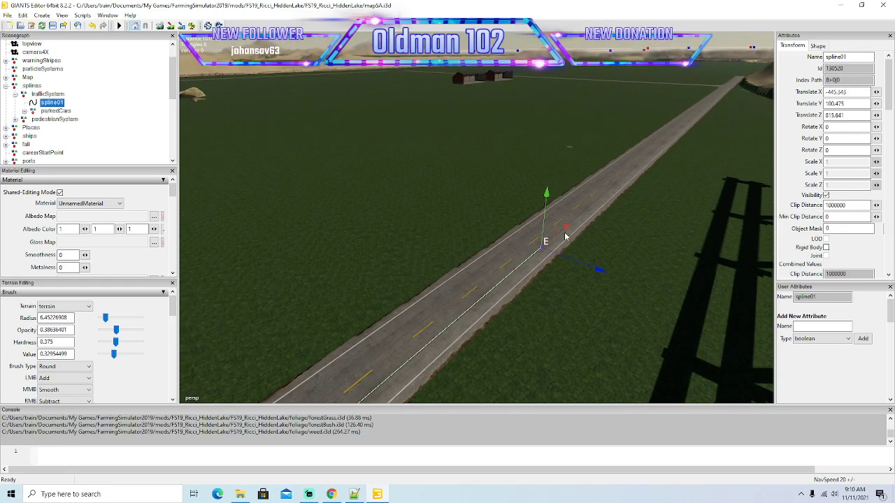
pyautogui.moveTo(563, 232); pyautogui.dragTo(693, 138)
pyautogui.keyDown('alt'); pyautogui.moveTo(651, 238); pyautogui.dragTo(526, 291); pyautogui.keyUp('alt')
pyautogui.scroll(4, 681, 195)
pyautogui.scroll(4, 680, 195)
pyautogui.scroll(-4, 553, 282)
pyautogui.scroll(-2, 553, 282)
pyautogui.moveTo(488, 256); pyautogui.dragTo(309, 260)
pyautogui.moveTo(420, 256); pyautogui.dragTo(105, 75)
pyautogui.moveTo(341, 281)
pyautogui.keyDown('alt'); pyautogui.mouseDown()
pyautogui.moveTo(354, 294)
pyautogui.moveTo(324, 281)
pyautogui.mouseUp(); pyautogui.keyUp('alt')
# Carry spline01 past the left branch and along the foot of the rocky hill.
pyautogui.scroll(7, 324, 281)
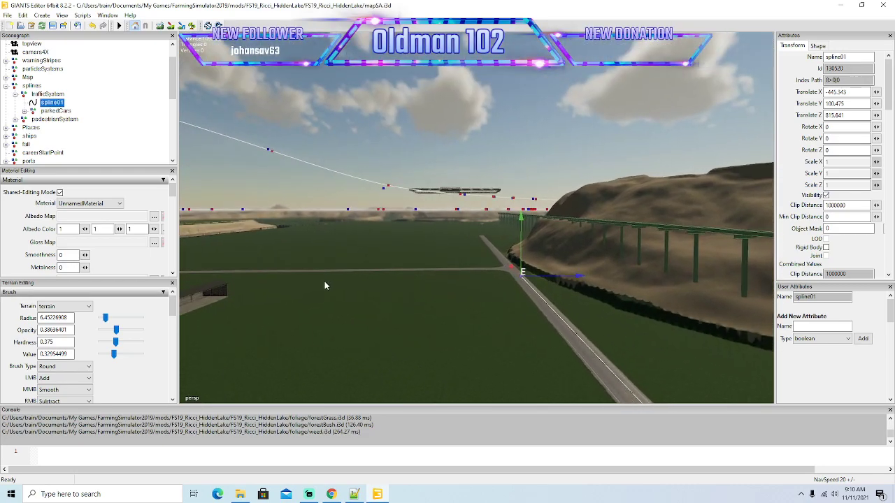
pyautogui.scroll(8, 325, 281)
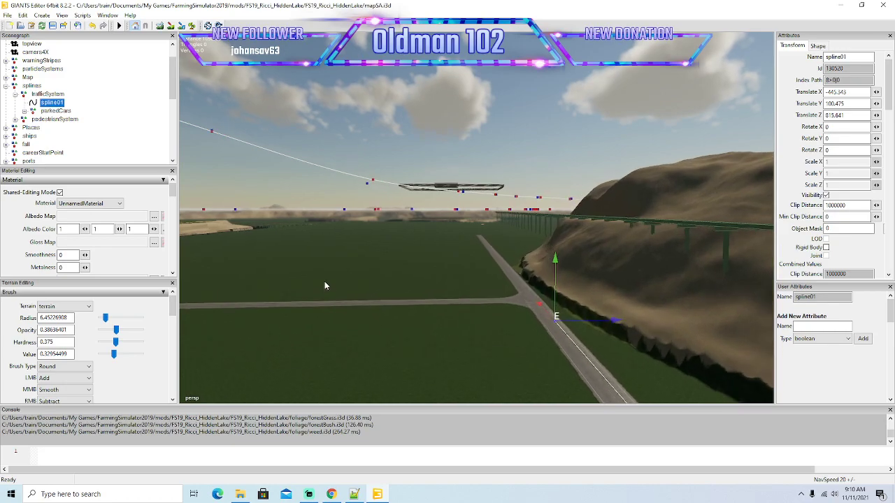
pyautogui.keyDown('alt'); pyautogui.moveTo(324, 285); pyautogui.dragTo(473, 349); pyautogui.keyUp('alt')
pyautogui.keyDown('alt'); pyautogui.moveTo(559, 339); pyautogui.dragTo(289, 198); pyautogui.keyUp('alt')
pyautogui.scroll(8, 288, 198)
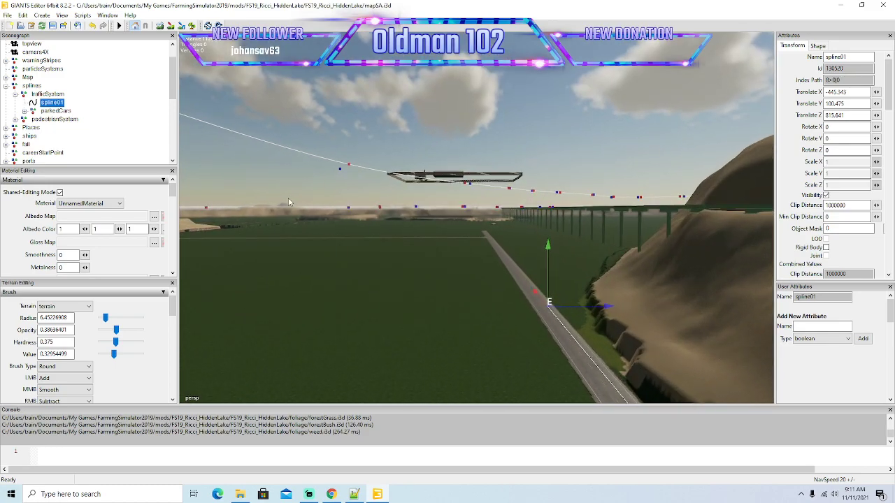
pyautogui.scroll(2, 288, 198)
pyautogui.keyDown('alt'); pyautogui.moveTo(288, 198); pyautogui.dragTo(283, 180); pyautogui.keyUp('alt')
# Continue spline01 along the straight road beyond the hill, toward the next road branching off left.
pyautogui.hotkey('ctrl', 'b')
pyautogui.click(442, 186)
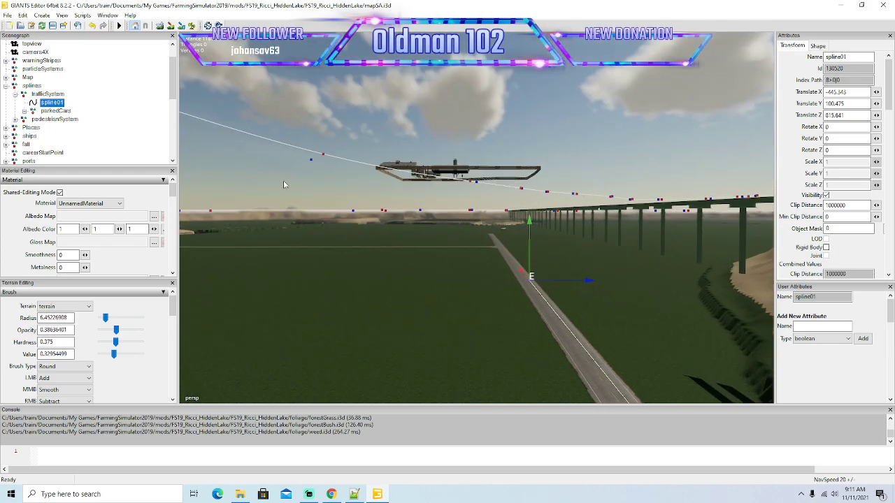
pyautogui.scroll(2, 284, 179)
pyautogui.scroll(6, 284, 179)
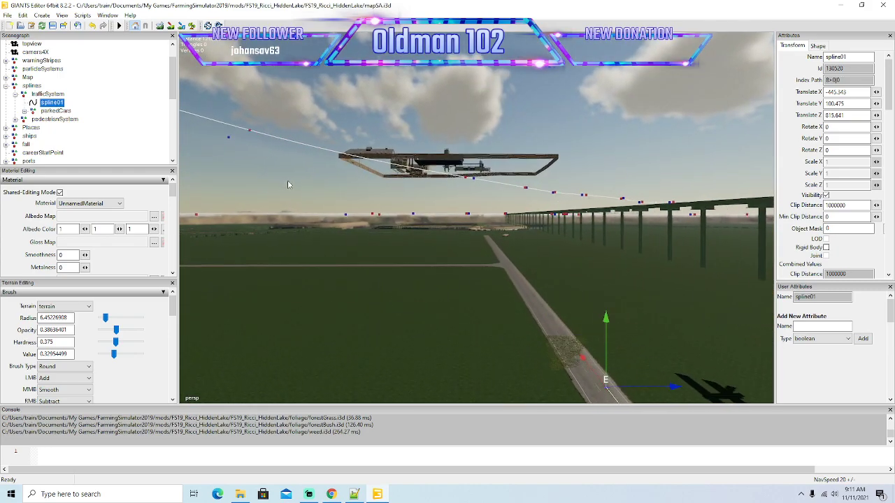
pyautogui.keyDown('alt'); pyautogui.moveTo(288, 184); pyautogui.dragTo(326, 215); pyautogui.keyUp('alt')
pyautogui.moveTo(527, 319); pyautogui.dragTo(312, 188)
pyautogui.scroll(8, 306, 163)
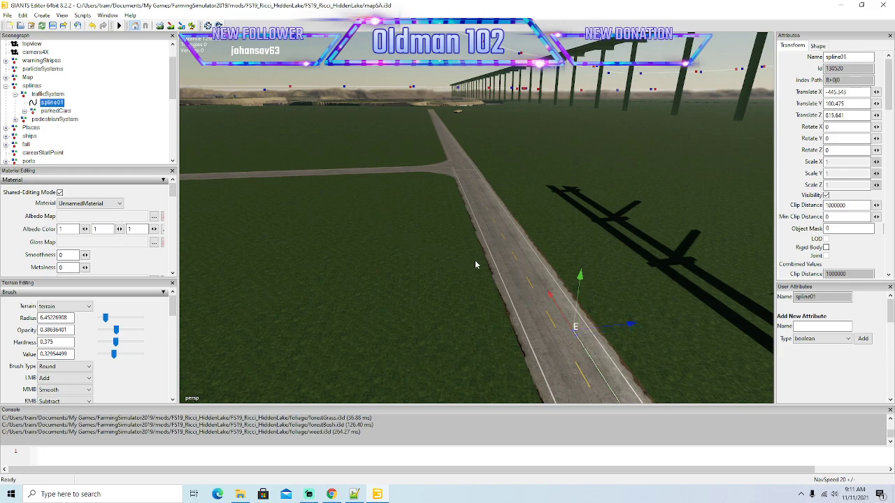
# Extend spline01 past the second left branch, keeping it in the right lane.
pyautogui.moveTo(559, 314); pyautogui.dragTo(248, 3)
pyautogui.keyDown('alt'); pyautogui.moveTo(357, 213); pyautogui.dragTo(467, 250); pyautogui.keyUp('alt')
pyautogui.moveTo(545, 306); pyautogui.dragTo(449, 170)
pyautogui.keyDown('alt'); pyautogui.moveTo(392, 203); pyautogui.dragTo(292, 194); pyautogui.keyUp('alt')
pyautogui.scroll(8, 257, 122)
pyautogui.moveTo(554, 335); pyautogui.dragTo(435, 138)
# Continue spline01 down the straight road parallel to the bridge shadow, toward the distant crossroads.
pyautogui.keyDown('alt'); pyautogui.moveTo(363, 294); pyautogui.dragTo(450, 291); pyautogui.keyUp('alt')
pyautogui.scroll(3, 286, 163)
pyautogui.moveTo(516, 310); pyautogui.dragTo(426, 154)
pyautogui.keyDown('alt'); pyautogui.moveTo(363, 305); pyautogui.dragTo(389, 277); pyautogui.keyUp('alt')
pyautogui.scroll(3, 274, 174)
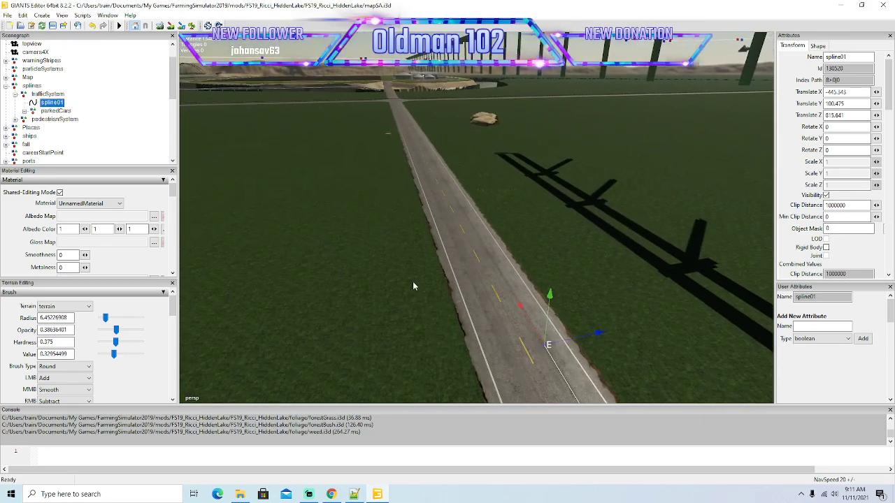
pyautogui.moveTo(516, 307); pyautogui.dragTo(427, 151)
pyautogui.keyDown('alt'); pyautogui.moveTo(346, 222); pyautogui.dragTo(401, 286); pyautogui.keyUp('alt')
pyautogui.scroll(4, 308, 155)
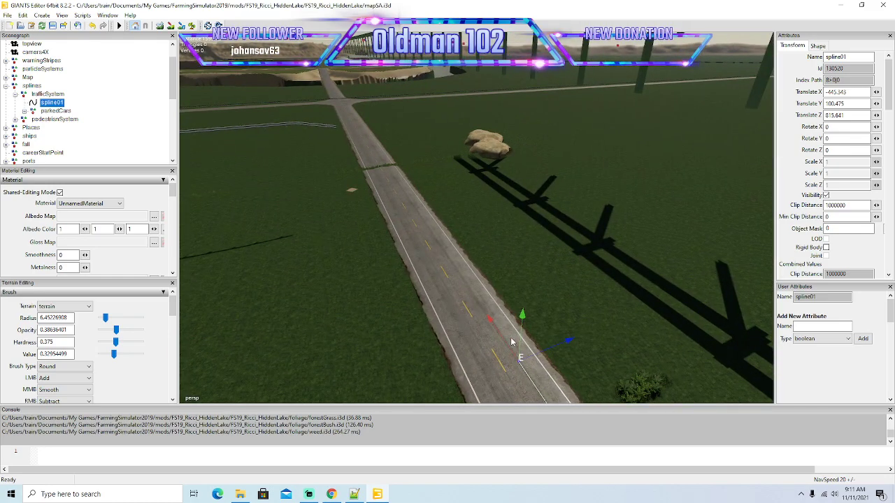
# Bring spline01 along the right lane up to the approach of the crossroads.
pyautogui.moveTo(506, 344); pyautogui.dragTo(376, 151)
pyautogui.keyDown('alt'); pyautogui.moveTo(412, 270); pyautogui.dragTo(426, 140); pyautogui.keyUp('alt')
pyautogui.scroll(4, 348, 178)
pyautogui.keyDown('alt'); pyautogui.moveTo(408, 227); pyautogui.dragTo(339, 225); pyautogui.keyUp('alt')
pyautogui.scroll(5, 319, 166)
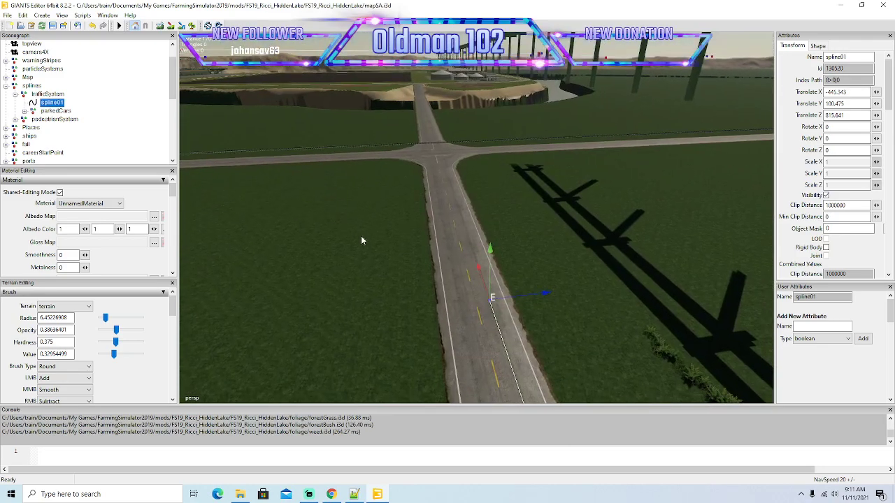
pyautogui.moveTo(485, 289); pyautogui.dragTo(449, 178)
pyautogui.keyDown('alt'); pyautogui.moveTo(411, 195); pyautogui.dragTo(428, 154); pyautogui.keyUp('alt')
pyautogui.scroll(4, 402, 171)
pyautogui.scroll(4, 428, 154)
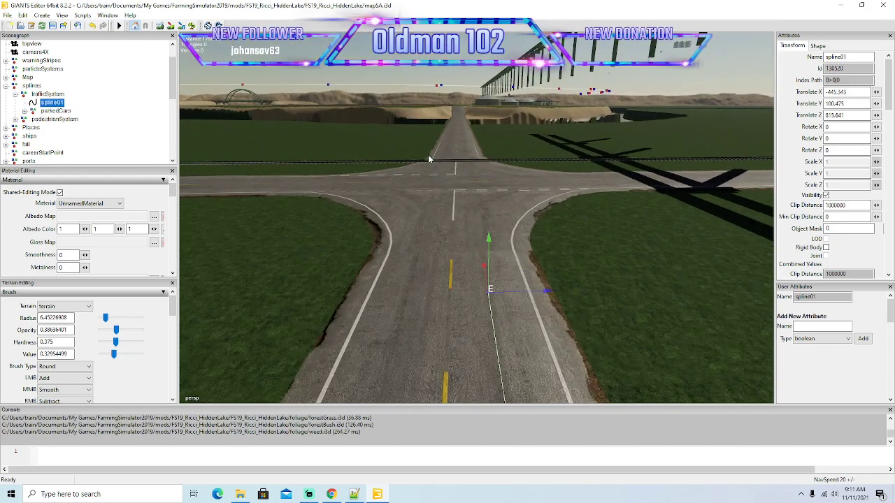
# Insert an end point at the crossroads approach and centre it in the right lane.
pyautogui.moveTo(496, 341); pyautogui.dragTo(469, 158)
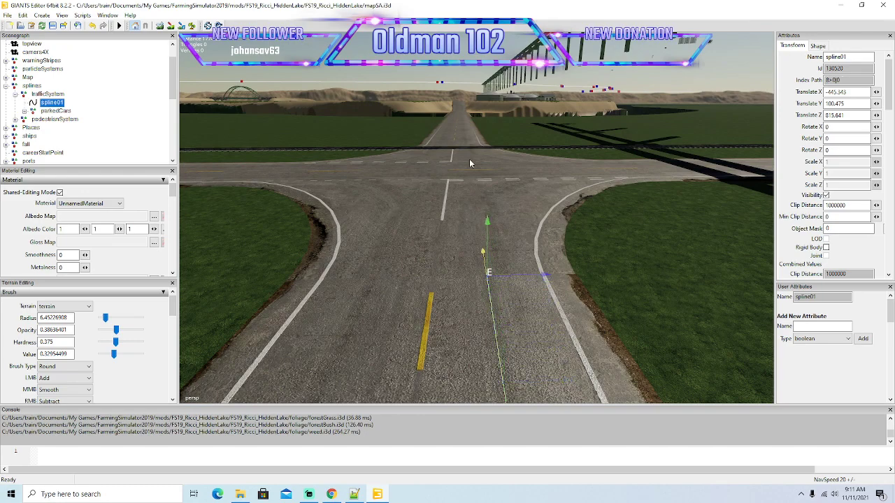
pyautogui.press('Insert')
pyautogui.scroll(2, 503, 339)
pyautogui.keyDown('alt'); pyautogui.moveTo(503, 368); pyautogui.dragTo(484, 348); pyautogui.keyUp('alt')
pyautogui.scroll(-3, 586, 402)
pyautogui.scroll(2, 585, 403)
pyautogui.scroll(-4, 585, 402)
pyautogui.moveTo(469, 300); pyautogui.dragTo(487, 287)
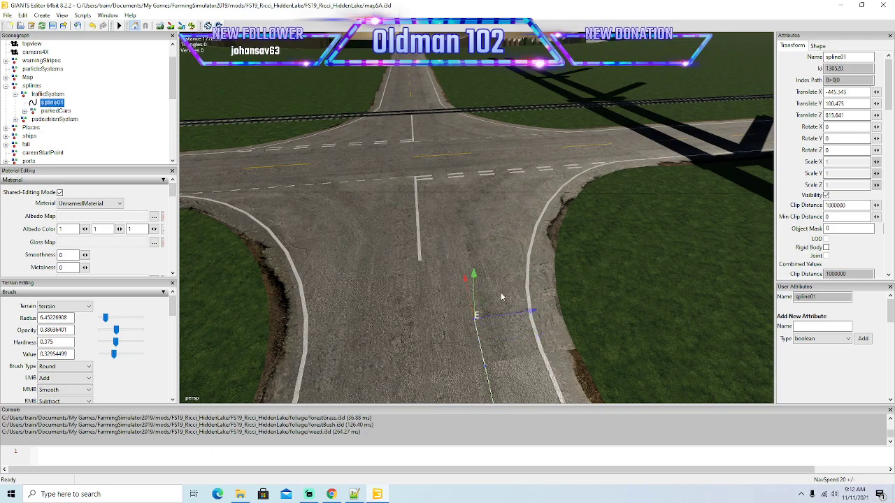
pyautogui.moveTo(536, 315); pyautogui.dragTo(537, 315)
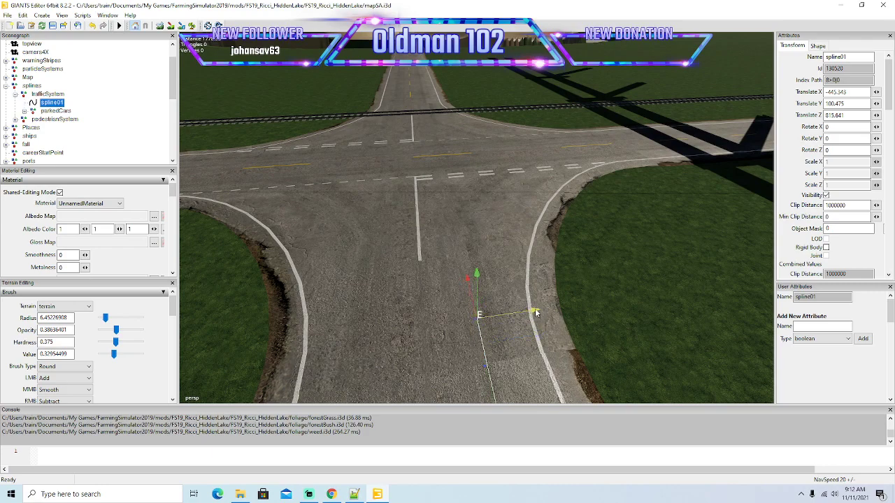
# Add short spline01 segments beside the solid centre line, starting the right turn before the crossroads' dashed line.
pyautogui.press('Insert')
pyautogui.moveTo(465, 267); pyautogui.dragTo(462, 251)
pyautogui.moveTo(529, 281); pyautogui.dragTo(532, 282)
pyautogui.moveTo(465, 253); pyautogui.dragTo(453, 210)
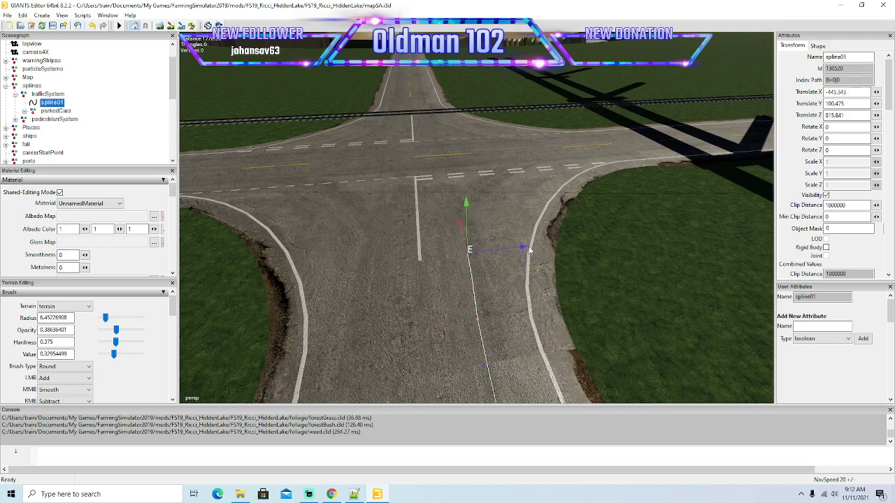
pyautogui.moveTo(526, 250); pyautogui.dragTo(530, 250)
pyautogui.moveTo(463, 223); pyautogui.dragTo(451, 175)
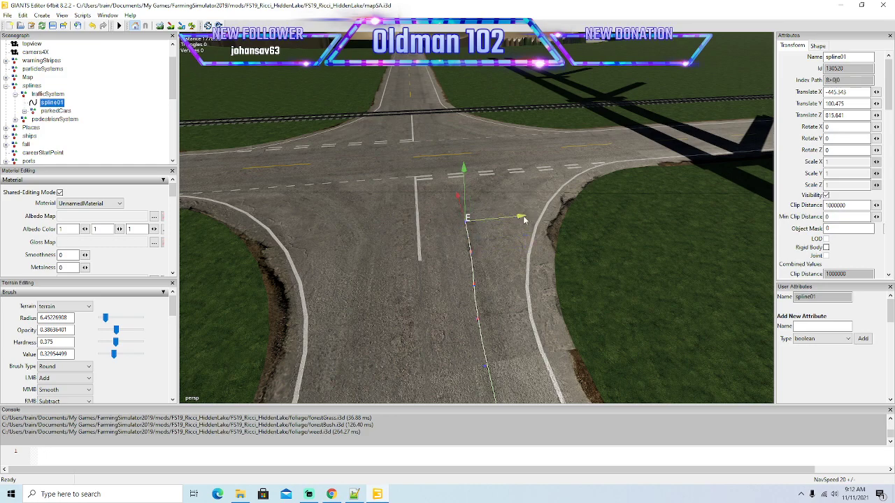
pyautogui.moveTo(523, 218); pyautogui.dragTo(531, 222)
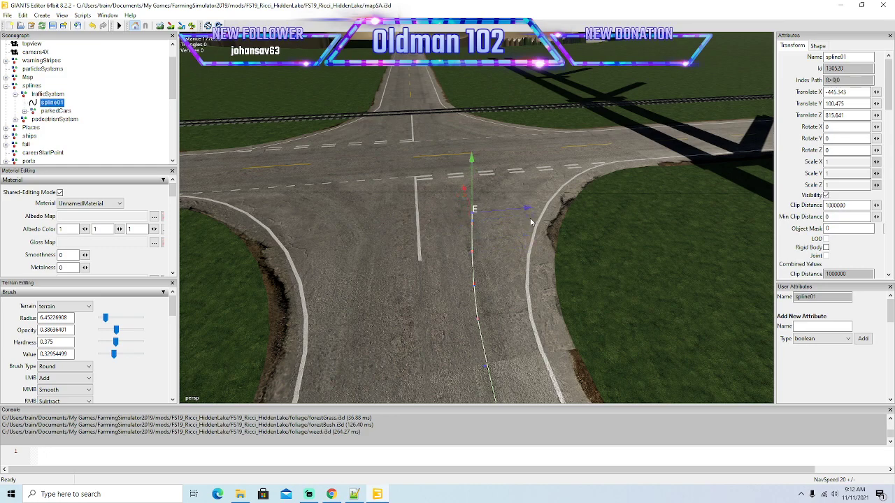
# Curve spline01 right at the crossroads onto the double dashed line of the crossing road.
pyautogui.keyDown('alt'); pyautogui.moveTo(531, 274); pyautogui.dragTo(600, 280); pyautogui.keyUp('alt')
pyautogui.scroll(3, 495, 223)
pyautogui.scroll(3, 599, 280)
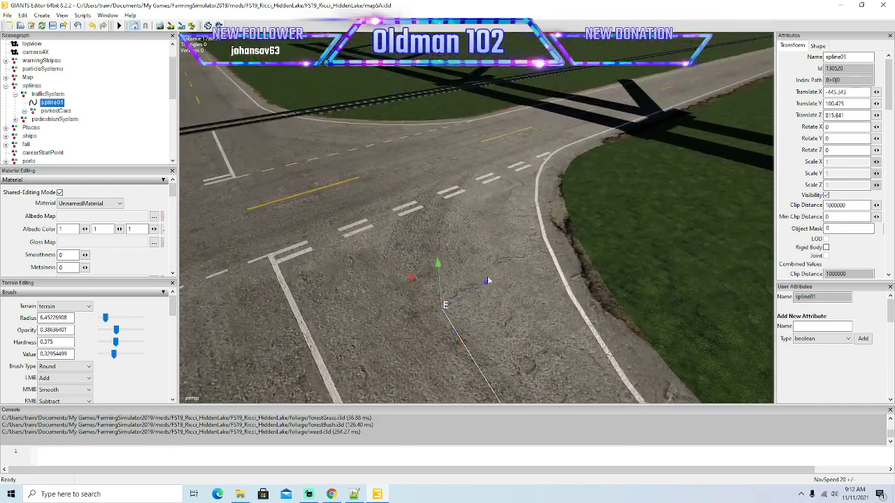
pyautogui.scroll(-2, 575, 281)
pyautogui.moveTo(451, 239); pyautogui.dragTo(528, 237)
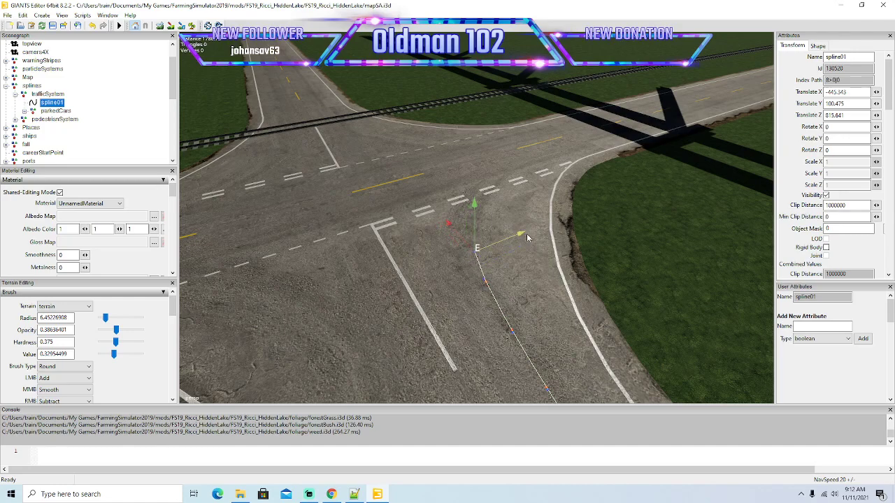
pyautogui.moveTo(472, 236); pyautogui.dragTo(447, 196)
pyautogui.moveTo(516, 194); pyautogui.dragTo(613, 257)
pyautogui.moveTo(487, 272); pyautogui.dragTo(481, 258)
pyautogui.moveTo(412, 281); pyautogui.dragTo(402, 279)
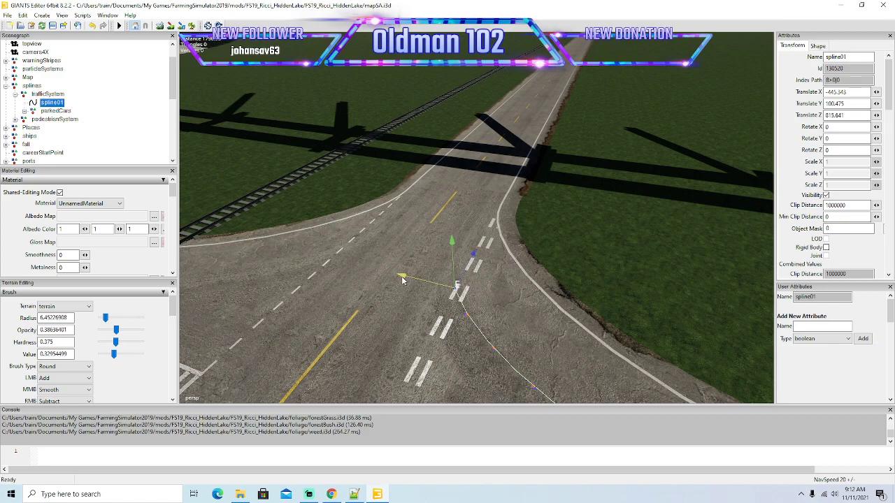
# Insert further end points to finish the right turn into the crossing road's right lane.
pyautogui.press('Insert')
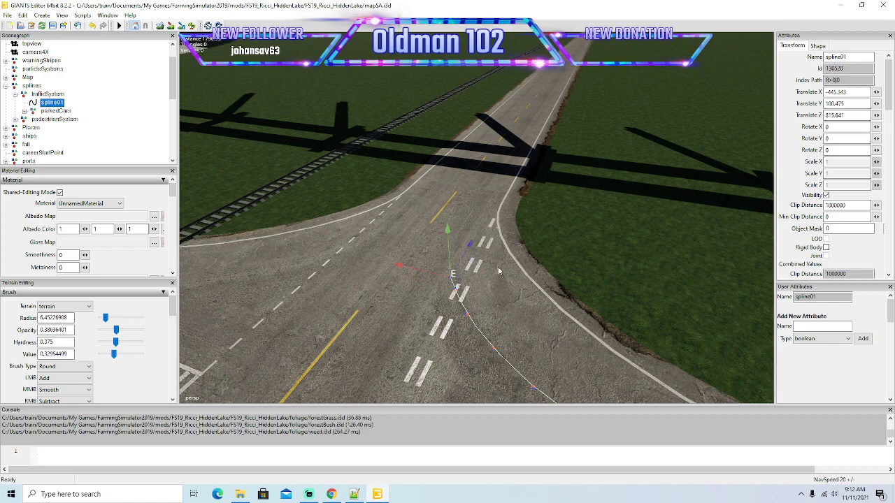
pyautogui.moveTo(470, 247); pyautogui.dragTo(475, 240)
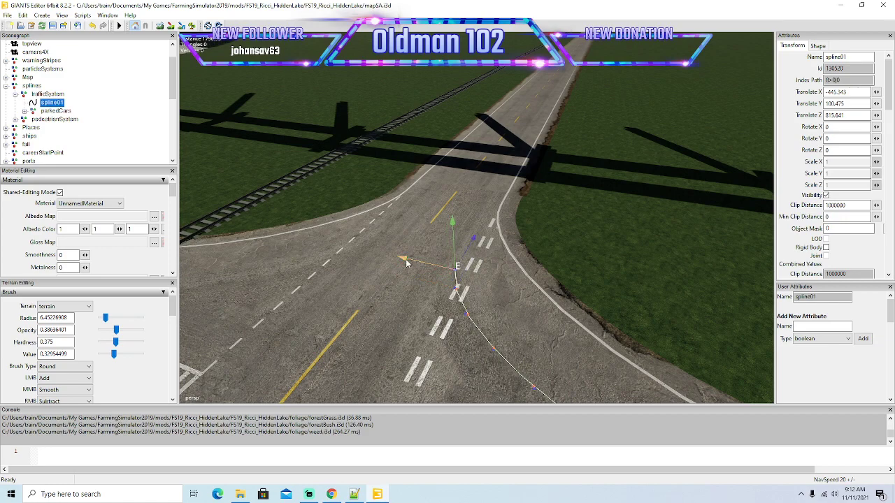
pyautogui.moveTo(400, 261); pyautogui.dragTo(479, 219)
pyautogui.moveTo(408, 238); pyautogui.dragTo(435, 212)
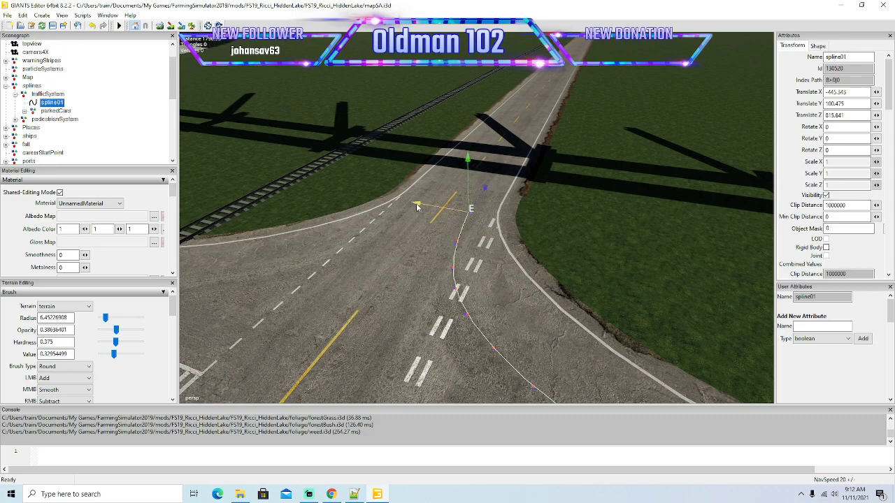
# Extend spline01 along the right lane beside the railway, past the bridge shadows across the road.
pyautogui.keyDown('alt'); pyautogui.moveTo(432, 296); pyautogui.dragTo(488, 195); pyautogui.keyUp('alt')
pyautogui.scroll(4, 420, 241)
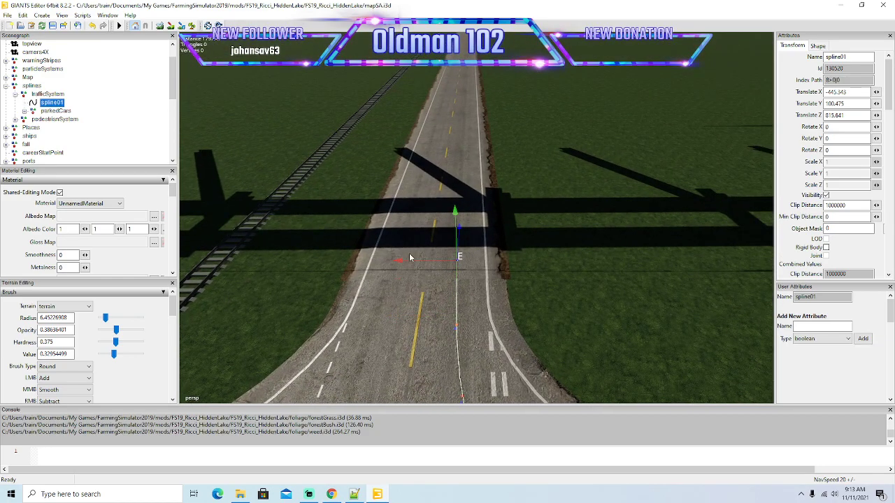
pyautogui.moveTo(400, 262); pyautogui.dragTo(400, 260)
pyautogui.keyDown('alt'); pyautogui.moveTo(525, 296); pyautogui.dragTo(528, 266); pyautogui.keyUp('alt')
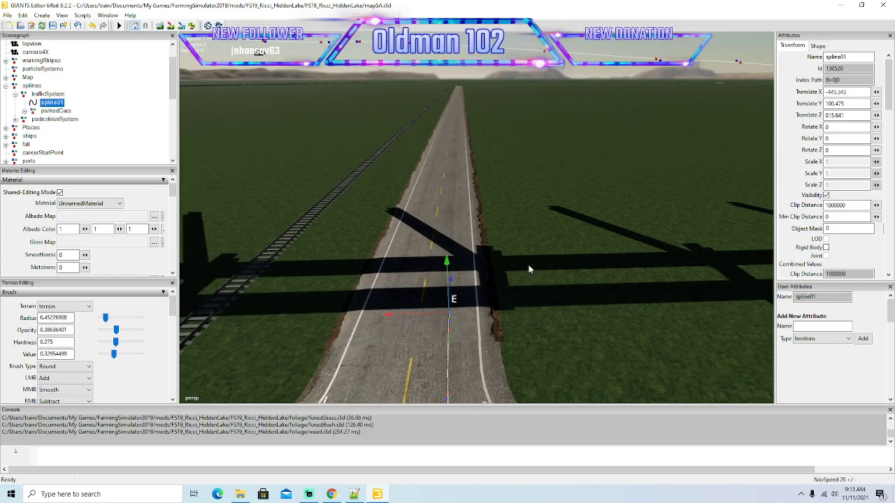
pyautogui.scroll(2, 528, 266)
pyautogui.moveTo(448, 339); pyautogui.dragTo(495, 203)
pyautogui.moveTo(459, 228); pyautogui.dragTo(497, 151)
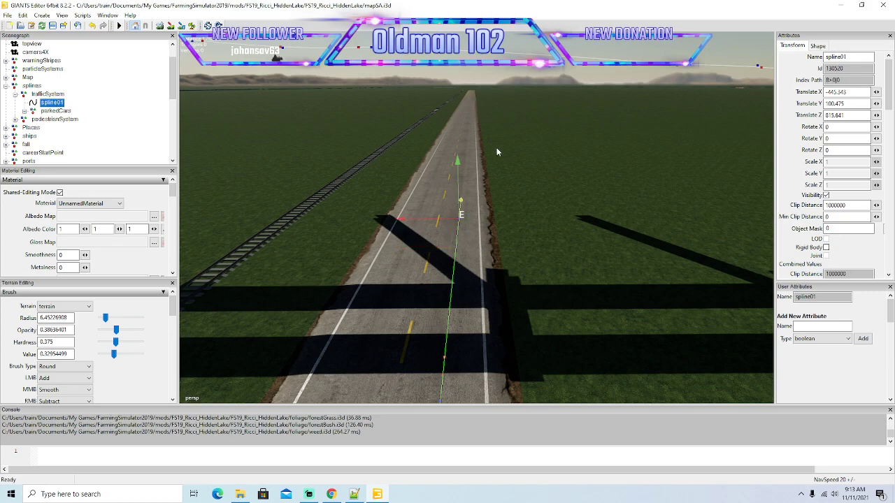
# Extend spline01 in long segments along the right lane beyond the bridge pillar.
pyautogui.keyDown('alt'); pyautogui.moveTo(538, 254); pyautogui.dragTo(416, 293); pyautogui.keyUp('alt')
pyautogui.scroll(3, 551, 221)
pyautogui.scroll(-5, 417, 292)
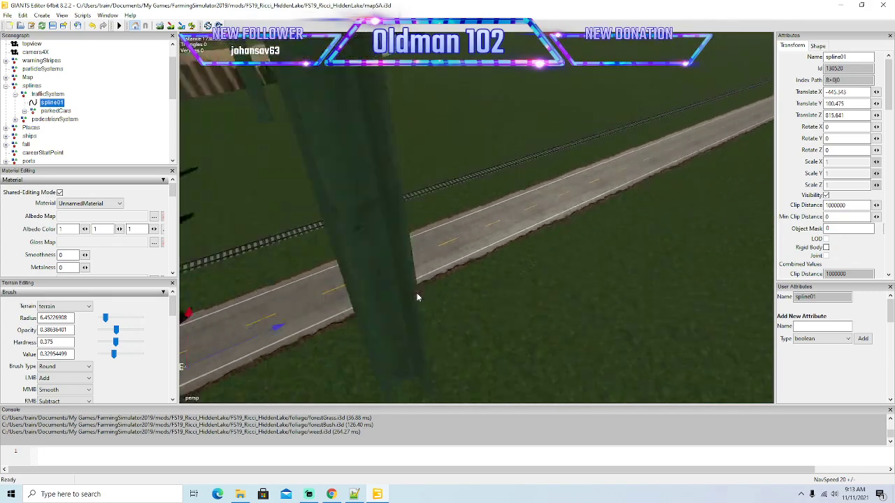
pyautogui.keyDown('alt'); pyautogui.moveTo(417, 293); pyautogui.dragTo(368, 299, button='middle'); pyautogui.keyUp('alt')
pyautogui.moveTo(340, 301); pyautogui.dragTo(750, 126)
pyautogui.keyDown('alt'); pyautogui.moveTo(629, 238); pyautogui.dragTo(461, 268); pyautogui.keyUp('alt')
pyautogui.scroll(4, 670, 193)
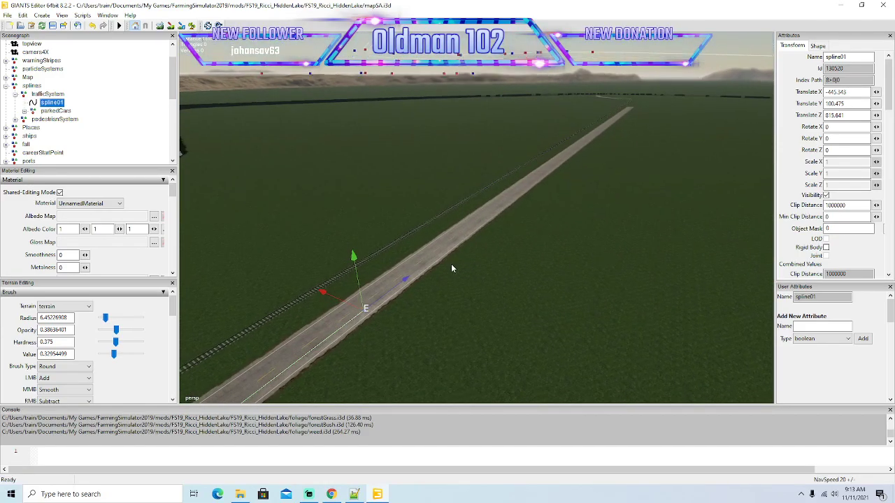
pyautogui.moveTo(407, 280); pyautogui.dragTo(560, 162)
pyautogui.keyDown('alt'); pyautogui.moveTo(633, 232); pyautogui.dragTo(530, 269); pyautogui.keyUp('alt')
pyautogui.scroll(5, 688, 188)
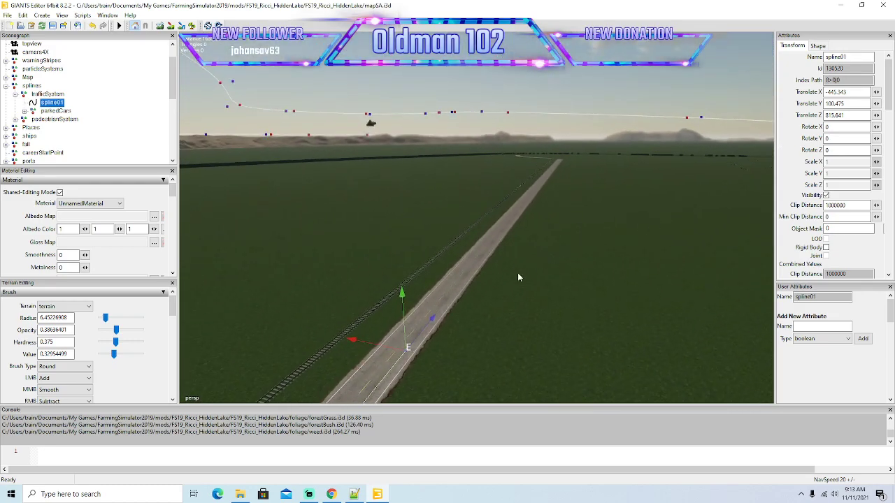
# Continue spline01 down the right lane of the straight road beside the railway, toward the distant T-junction.
pyautogui.moveTo(432, 321); pyautogui.dragTo(530, 199)
pyautogui.moveTo(661, 222)
pyautogui.keyDown('alt'); pyautogui.mouseDown()
pyautogui.moveTo(706, 179)
pyautogui.moveTo(708, 189)
pyautogui.moveTo(668, 225)
pyautogui.mouseUp(); pyautogui.keyUp('alt')
pyautogui.scroll(3, 706, 179)
pyautogui.scroll(3, 709, 190)
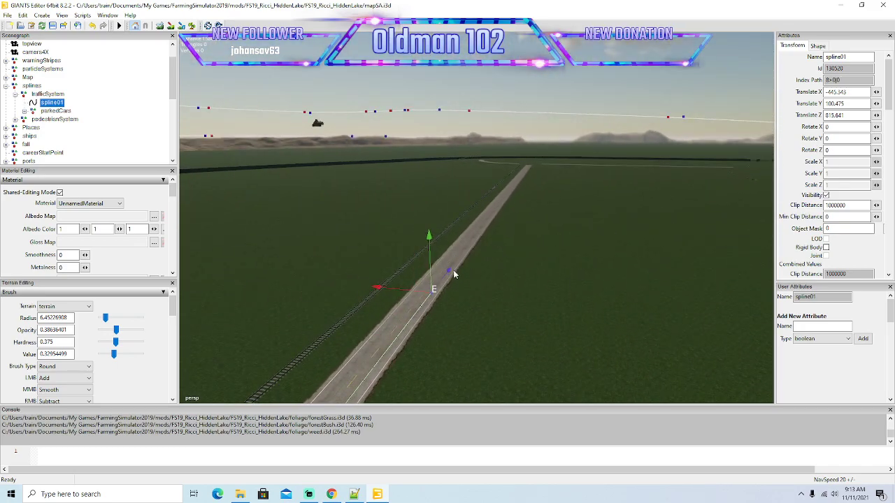
pyautogui.moveTo(449, 271); pyautogui.dragTo(788, 17)
pyautogui.keyDown('alt'); pyautogui.moveTo(674, 207); pyautogui.dragTo(521, 240); pyautogui.keyUp('alt')
pyautogui.scroll(4, 702, 182)
pyautogui.scroll(4, 702, 182)
pyautogui.scroll(5, 705, 182)
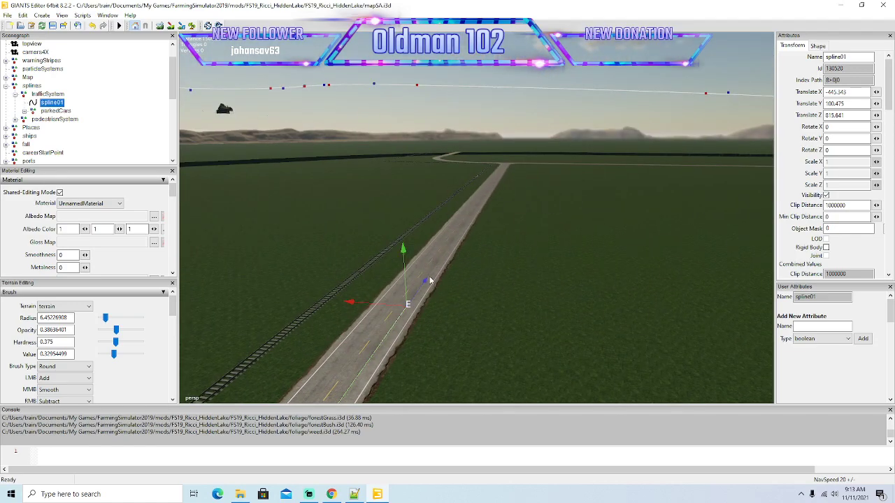
# Bring spline01's end point along the right lane to the approach of the T-junction, where the railway curves away.
pyautogui.keyDown('alt'); pyautogui.moveTo(427, 284); pyautogui.dragTo(547, 277); pyautogui.keyUp('alt')
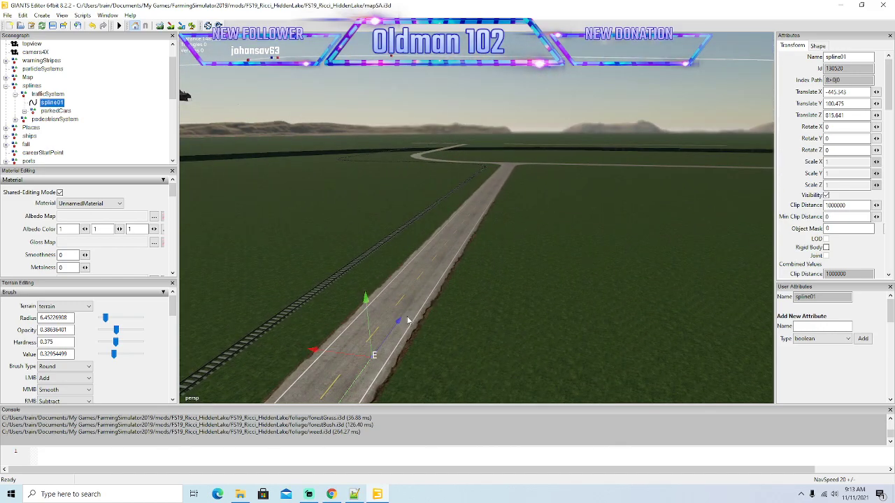
pyautogui.keyDown('alt'); pyautogui.moveTo(399, 324); pyautogui.dragTo(517, 248); pyautogui.keyUp('alt')
pyautogui.keyDown('alt'); pyautogui.moveTo(423, 316); pyautogui.dragTo(643, 201); pyautogui.keyUp('alt')
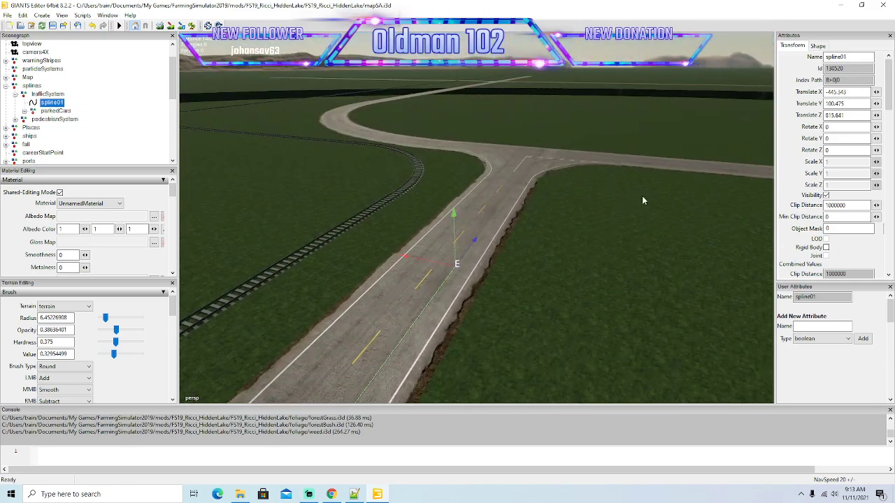
pyautogui.moveTo(476, 243); pyautogui.dragTo(642, 91)
pyautogui.keyDown('alt'); pyautogui.moveTo(565, 239); pyautogui.dragTo(623, 258); pyautogui.keyUp('alt')
# Place spline01's end point in the right lane beside the start of the T-junction's solid centre line.
pyautogui.scroll(2, 575, 222)
pyautogui.scroll(3, 587, 236)
pyautogui.scroll(-4, 618, 253)
pyautogui.scroll(3, 642, 257)
pyautogui.scroll(-4, 627, 259)
pyautogui.scroll(3, 627, 260)
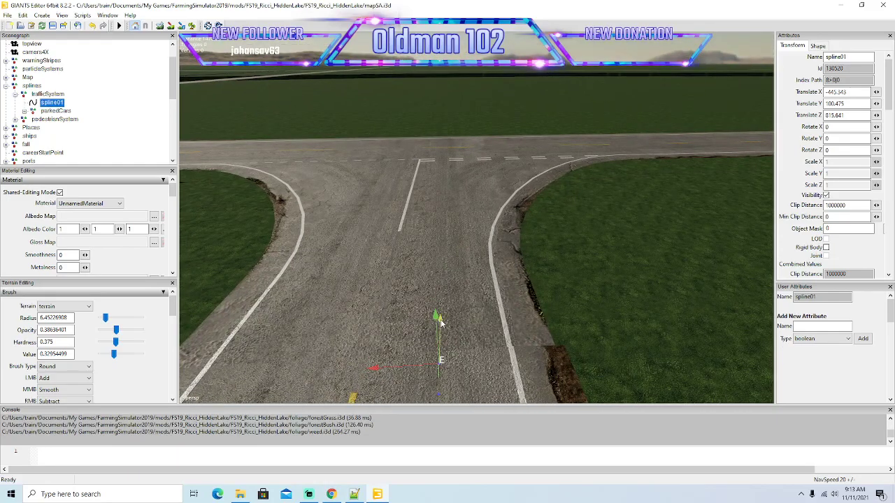
pyautogui.moveTo(467, 280); pyautogui.dragTo(532, 169)
pyautogui.moveTo(385, 259); pyautogui.dragTo(388, 260)
pyautogui.keyDown('alt'); pyautogui.moveTo(485, 300); pyautogui.dragTo(500, 245); pyautogui.keyUp('alt')
pyautogui.scroll(3, 456, 256)
pyautogui.scroll(-2, 487, 292)
pyautogui.moveTo(435, 292); pyautogui.dragTo(440, 293)
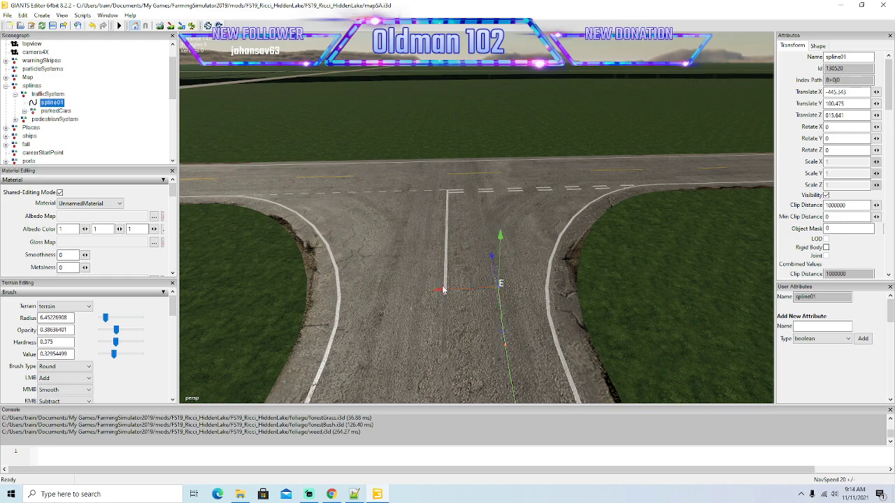
# Add short spline01 segments beside the solid centre line, bending right toward the T-junction's double dashed line.
pyautogui.moveTo(492, 239); pyautogui.dragTo(444, 267)
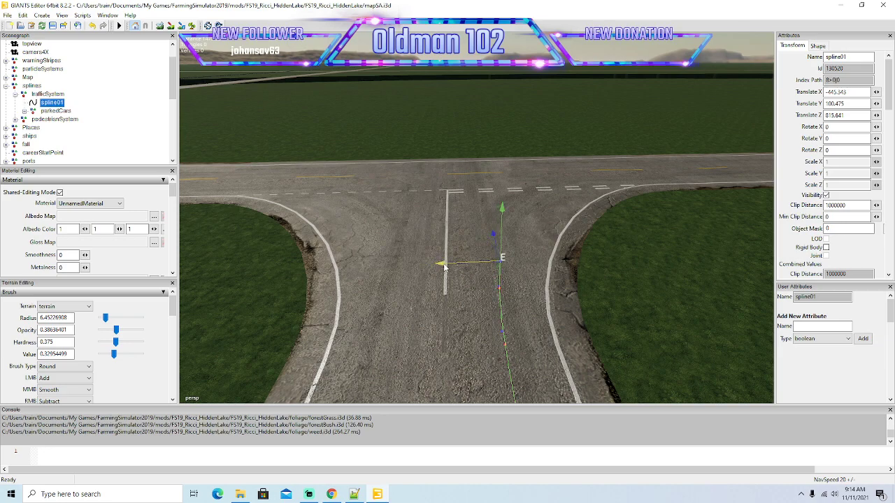
pyautogui.press('Insert')
pyautogui.moveTo(493, 228); pyautogui.dragTo(492, 196)
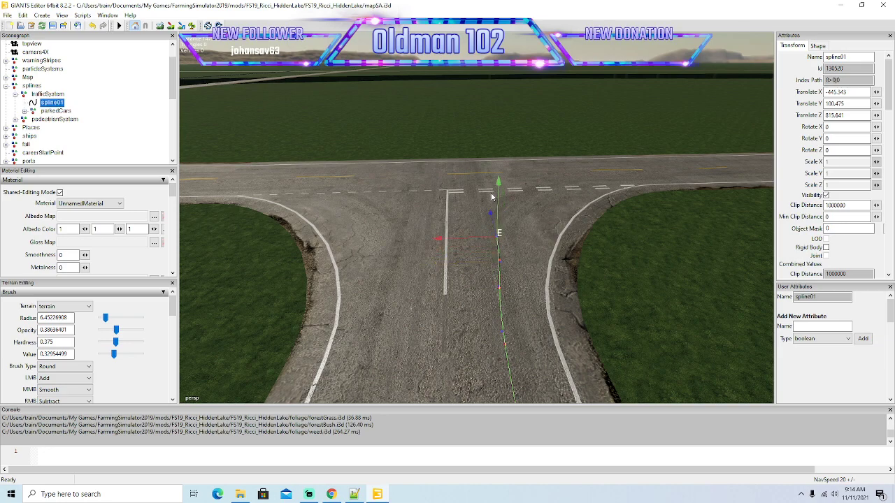
pyautogui.moveTo(439, 241); pyautogui.dragTo(450, 241)
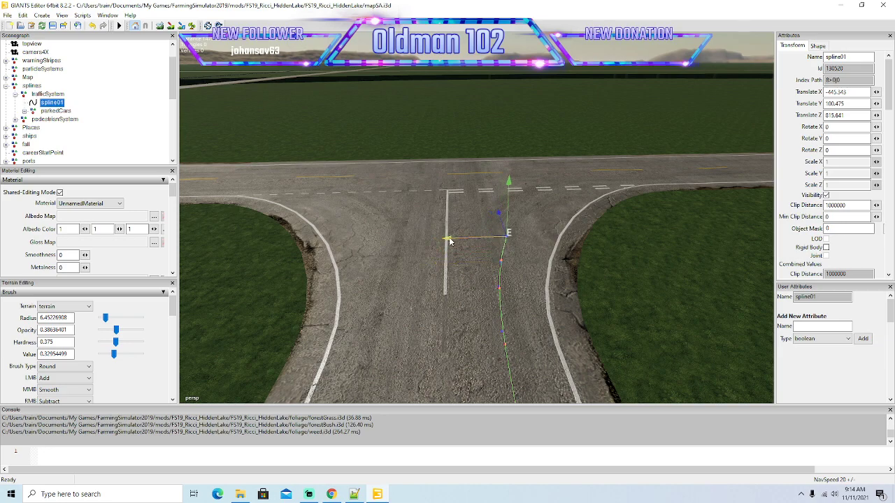
pyautogui.keyDown('alt'); pyautogui.moveTo(446, 292); pyautogui.dragTo(465, 257); pyautogui.keyUp('alt')
pyautogui.scroll(3, 430, 245)
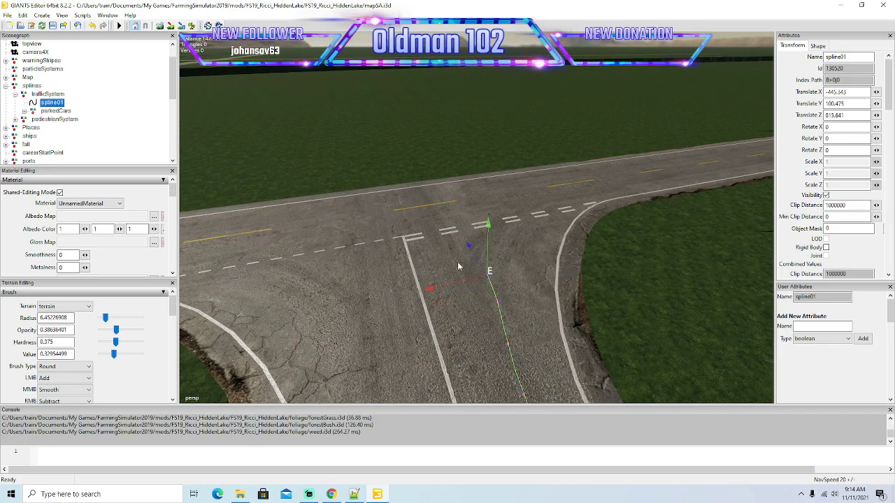
pyautogui.moveTo(432, 290); pyautogui.dragTo(477, 228)
pyautogui.moveTo(442, 265); pyautogui.dragTo(461, 263)
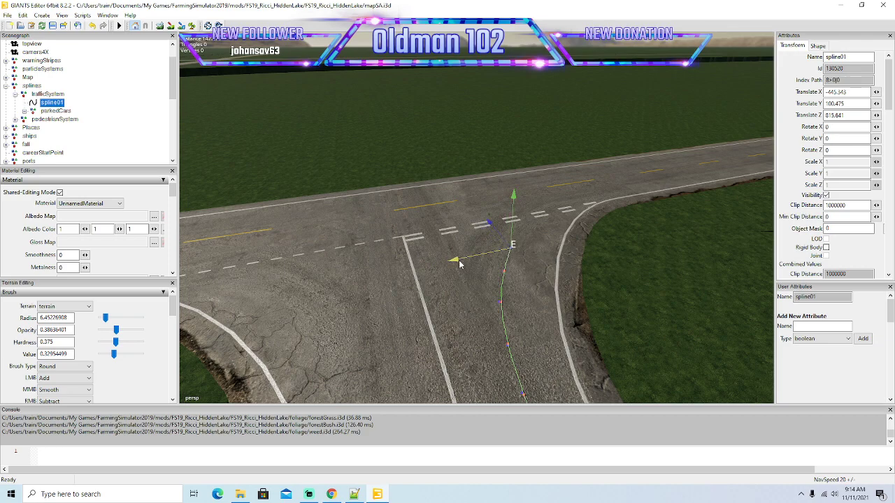
# Curve spline01 right across the T-junction's double dashed line onto the crossing road.
pyautogui.keyDown('alt'); pyautogui.moveTo(449, 309); pyautogui.dragTo(488, 362); pyautogui.keyUp('alt')
pyautogui.scroll(3, 445, 276)
pyautogui.moveTo(447, 315)
pyautogui.mouseDown()
pyautogui.moveTo(437, 303)
pyautogui.moveTo(430, 374)
pyautogui.moveTo(446, 360)
pyautogui.moveTo(455, 282)
pyautogui.moveTo(433, 266)
pyautogui.mouseUp()
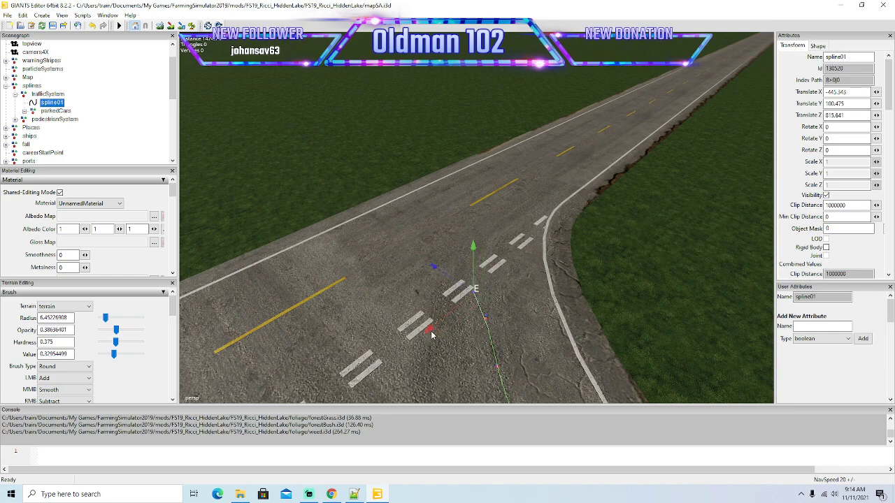
pyautogui.moveTo(433, 334); pyautogui.dragTo(447, 319)
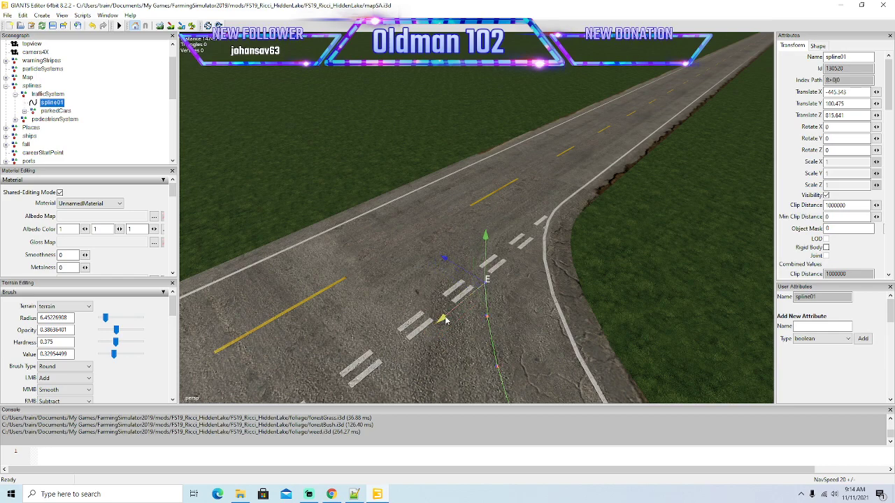
pyautogui.press('Insert')
pyautogui.moveTo(445, 249)
pyautogui.mouseDown()
pyautogui.moveTo(440, 302)
pyautogui.moveTo(459, 277)
pyautogui.moveTo(455, 211)
pyautogui.moveTo(473, 246)
pyautogui.moveTo(486, 238)
pyautogui.mouseUp()
pyautogui.moveTo(472, 197); pyautogui.dragTo(468, 193)
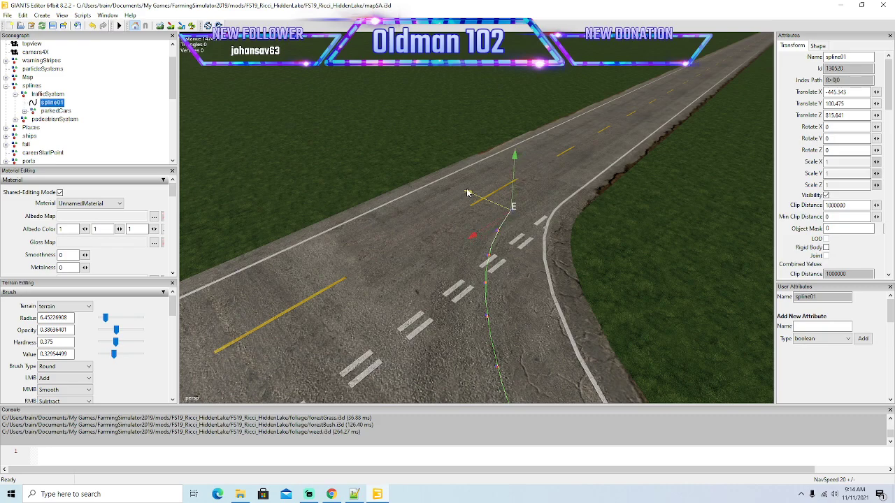
pyautogui.press('Insert')
# Insert further end points to straighten spline01 into the crossing road's right lane beside the yellow centre line.
pyautogui.keyDown('alt'); pyautogui.moveTo(446, 231); pyautogui.dragTo(562, 297); pyautogui.keyUp('alt')
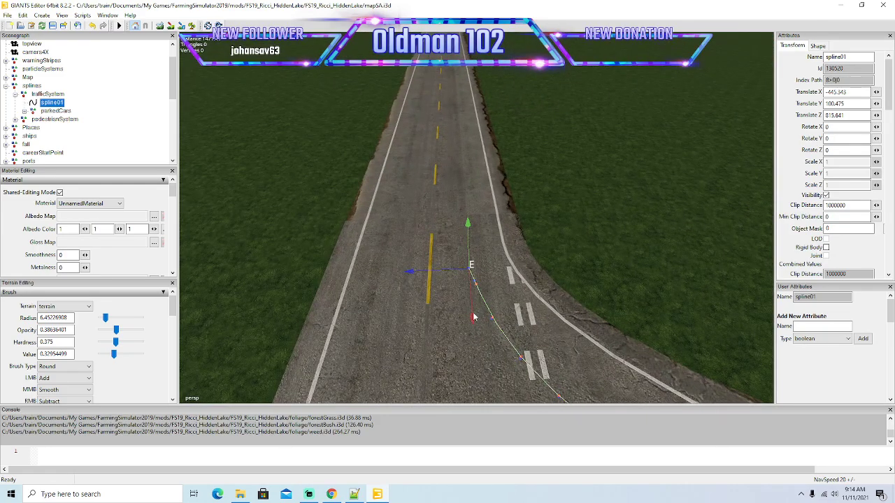
pyautogui.moveTo(473, 321); pyautogui.dragTo(482, 293)
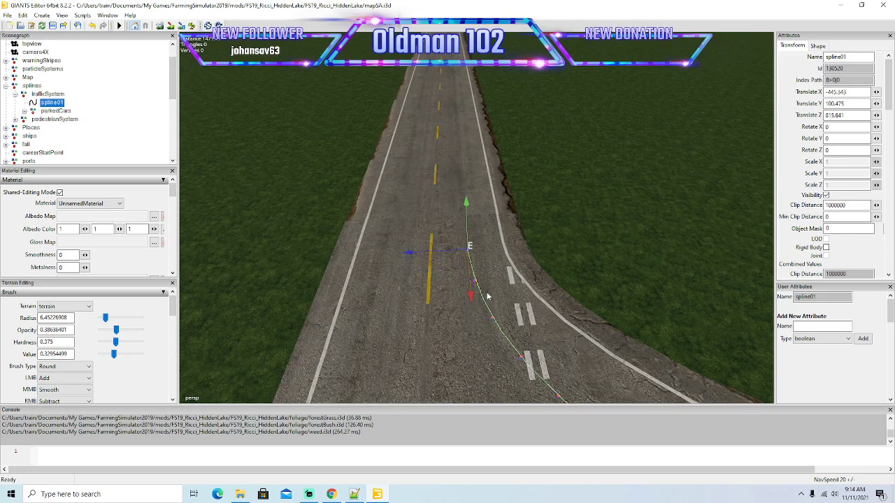
pyautogui.press('Insert')
pyautogui.press('Insert')
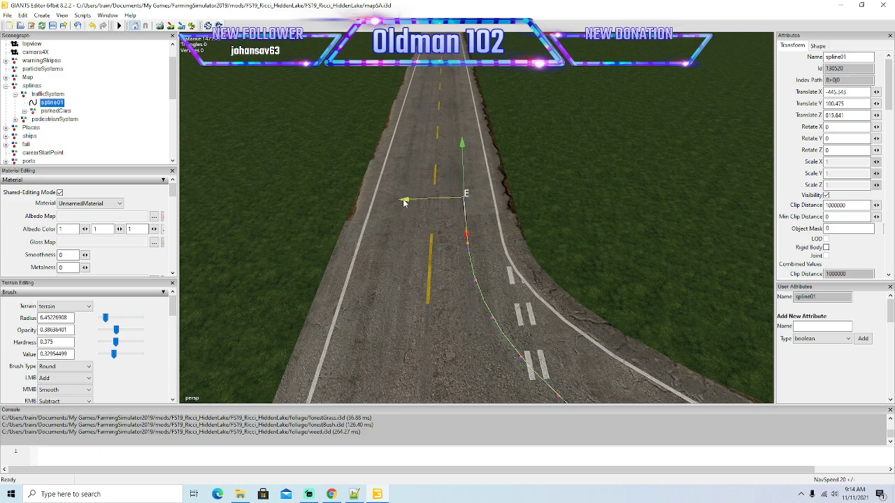
pyautogui.press('Insert')
pyautogui.press('Insert')
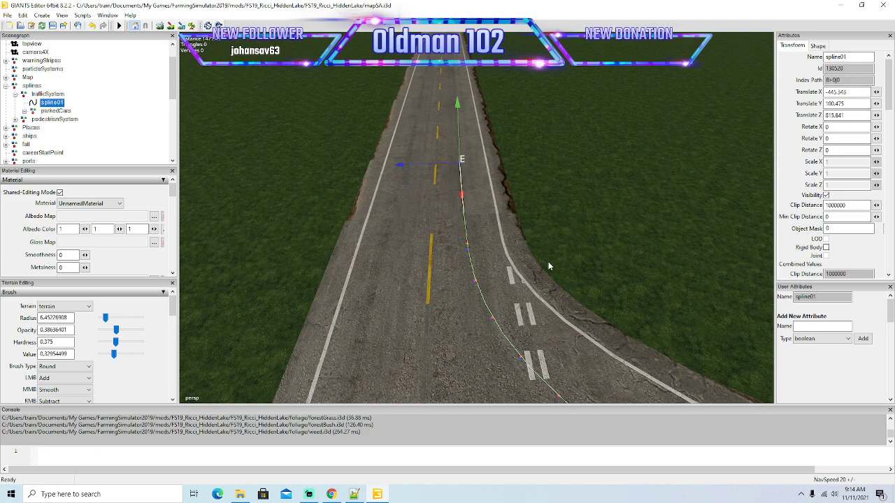
pyautogui.press('Insert')
# Extend spline01 in long segments down the crossing road's right lane, toward the spline's start point.
pyautogui.moveTo(548, 262)
pyautogui.keyDown('alt'); pyautogui.mouseDown()
pyautogui.moveTo(504, 221)
pyautogui.moveTo(675, 325)
pyautogui.mouseUp(); pyautogui.keyUp('alt')
pyautogui.scroll(5, 504, 222)
pyautogui.scroll(-4, 653, 314)
pyautogui.moveTo(573, 278); pyautogui.dragTo(326, 226)
pyautogui.keyDown('alt'); pyautogui.moveTo(408, 267); pyautogui.dragTo(280, 204); pyautogui.keyUp('alt')
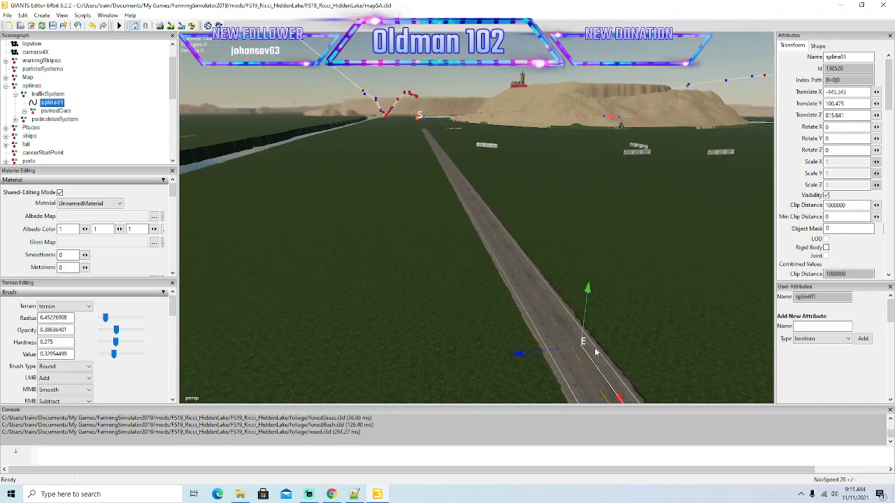
pyautogui.moveTo(611, 387); pyautogui.dragTo(451, 209)
pyautogui.moveTo(386, 203)
pyautogui.keyDown('alt'); pyautogui.mouseDown()
pyautogui.moveTo(361, 172)
pyautogui.moveTo(378, 216)
pyautogui.mouseUp(); pyautogui.keyUp('alt')
pyautogui.scroll(7, 362, 172)
pyautogui.moveTo(568, 343); pyautogui.dragTo(473, 190)
pyautogui.moveTo(399, 193)
pyautogui.keyDown('alt'); pyautogui.mouseDown()
pyautogui.moveTo(375, 153)
pyautogui.moveTo(407, 190)
pyautogui.mouseUp(); pyautogui.keyUp('alt')
pyautogui.scroll(5, 375, 153)
pyautogui.scroll(5, 376, 153)
pyautogui.moveTo(532, 303); pyautogui.dragTo(440, 183)
pyautogui.moveTo(341, 157)
pyautogui.keyDown('alt'); pyautogui.mouseDown()
pyautogui.moveTo(318, 124)
pyautogui.moveTo(302, 122)
pyautogui.moveTo(338, 165)
pyautogui.mouseUp(); pyautogui.keyUp('alt')
# Continue spline01 along the right lane up to the fenced yard beside the road.
pyautogui.scroll(4, 317, 123)
pyautogui.scroll(2, 301, 122)
pyautogui.scroll(4, 301, 123)
pyautogui.moveTo(587, 316); pyautogui.dragTo(462, 170)
pyautogui.keyDown('alt'); pyautogui.moveTo(404, 220); pyautogui.dragTo(219, 106); pyautogui.keyUp('alt')
pyautogui.scroll(4, 374, 179)
pyautogui.scroll(6, 375, 180)
pyautogui.scroll(-6, 550, 262)
pyautogui.keyDown('alt'); pyautogui.moveTo(374, 239); pyautogui.dragTo(431, 290); pyautogui.keyUp('alt')
pyautogui.scroll(3, 311, 200)
pyautogui.scroll(5, 309, 201)
pyautogui.scroll(4, 307, 200)
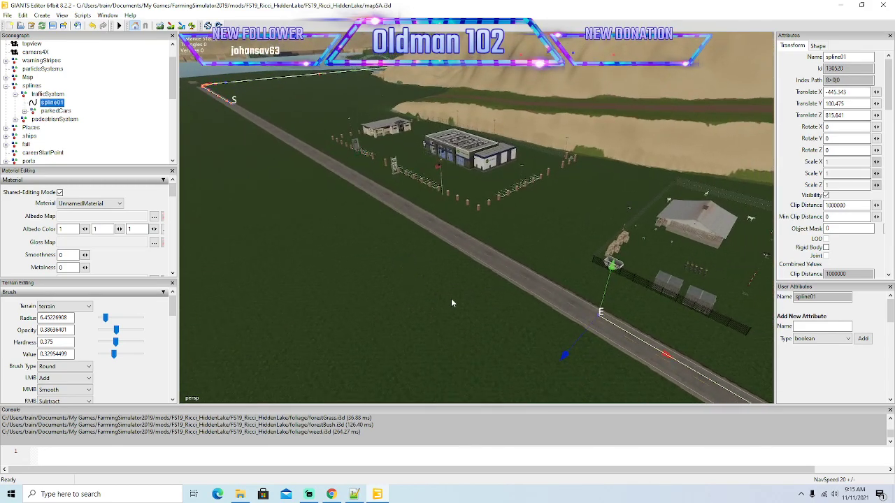
# Extend spline01 past the buildings and move its end point onto its start point to close the traffic loop.
pyautogui.moveTo(669, 357); pyautogui.dragTo(294, 140)
pyautogui.keyDown('alt'); pyautogui.moveTo(413, 285); pyautogui.dragTo(526, 318); pyautogui.keyUp('alt')
pyautogui.scroll(4, 321, 240)
pyautogui.moveTo(567, 290); pyautogui.dragTo(372, 166)
pyautogui.keyDown('alt'); pyautogui.moveTo(428, 237); pyautogui.dragTo(407, 223); pyautogui.keyUp('alt')
pyautogui.scroll(5, 406, 223)
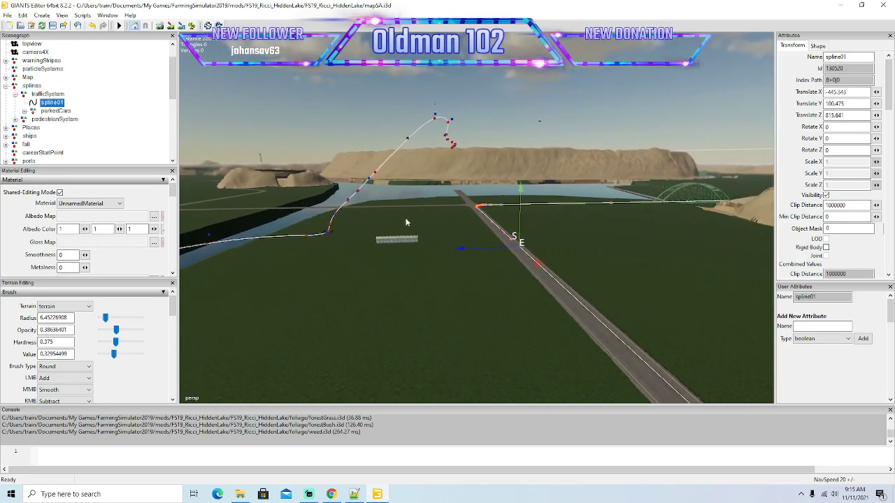
pyautogui.scroll(3, 407, 222)
pyautogui.keyDown('alt'); pyautogui.moveTo(406, 223); pyautogui.dragTo(654, 228); pyautogui.keyUp('alt')
pyautogui.scroll(4, 433, 241)
pyautogui.moveTo(738, 176); pyautogui.dragTo(402, 224)
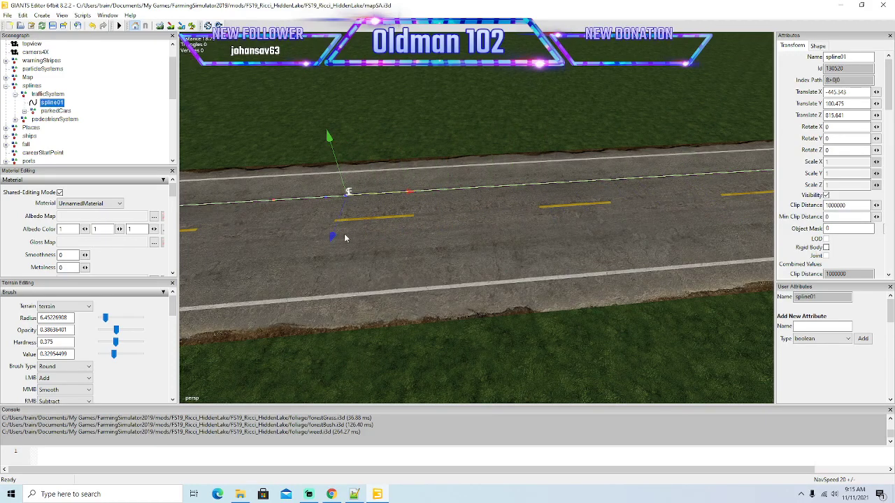
pyautogui.moveTo(407, 192); pyautogui.dragTo(532, 225)
pyautogui.scroll(3, 430, 241)
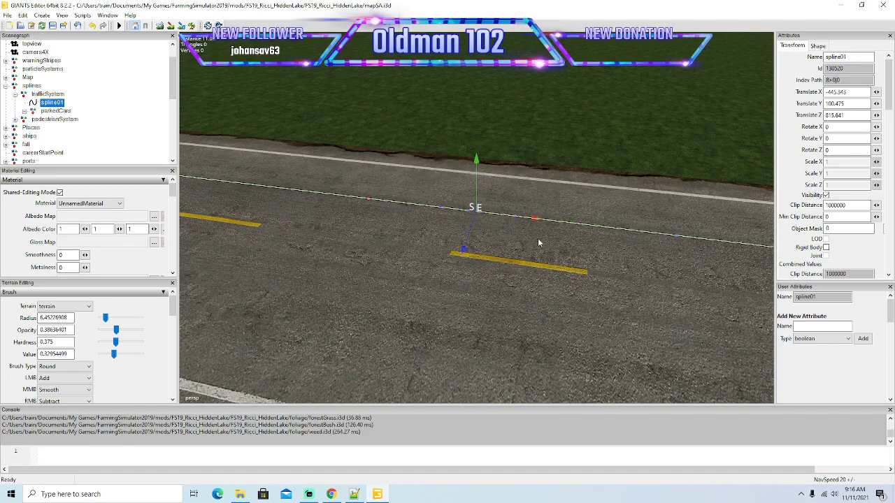
# Inspect the spline01 route and the road network beyond it, under the green bridge and along the waterfront houses.
pyautogui.keyDown('alt'); pyautogui.moveTo(509, 278); pyautogui.dragTo(376, 118); pyautogui.keyUp('alt')
pyautogui.scroll(-5, 516, 322)
pyautogui.keyDown('alt'); pyautogui.moveTo(390, 254); pyautogui.dragTo(425, 272); pyautogui.keyUp('alt')
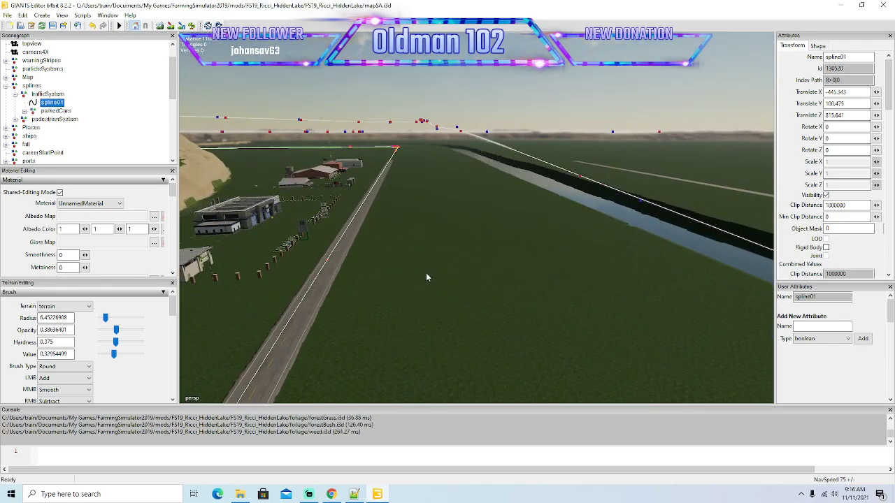
pyautogui.keyDown('alt'); pyautogui.moveTo(477, 309); pyautogui.dragTo(667, 292); pyautogui.keyUp('alt')
pyautogui.scroll(7, 482, 291)
pyautogui.scroll(2, 471, 301)
pyautogui.scroll(7, 491, 291)
pyautogui.scroll(2, 617, 311)
pyautogui.scroll(3, 634, 291)
pyautogui.scroll(6, 664, 302)
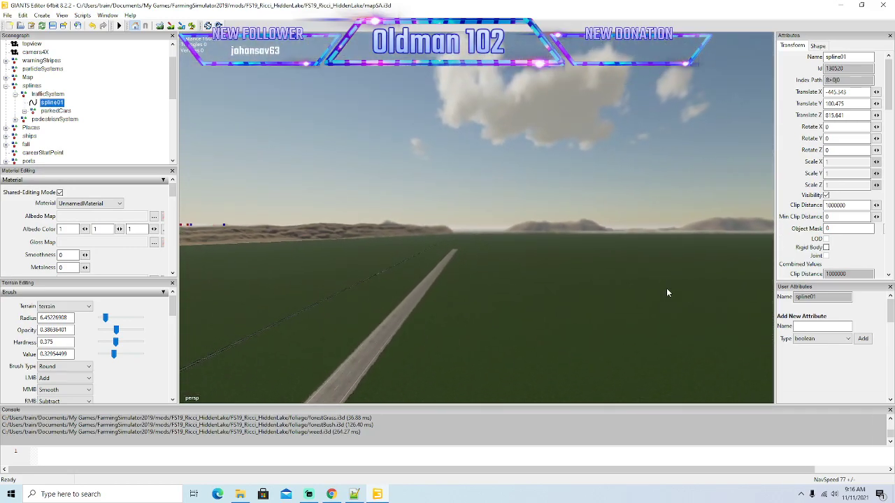
pyautogui.scroll(10, 667, 293)
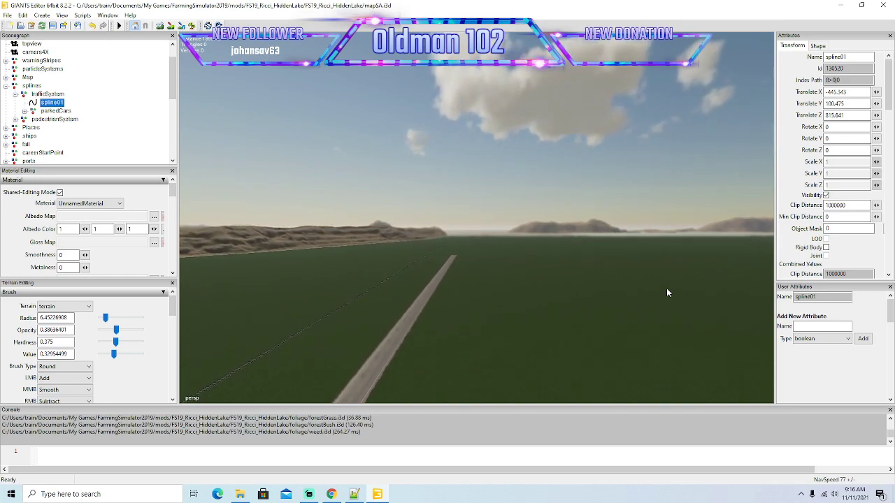
pyautogui.scroll(8, 666, 293)
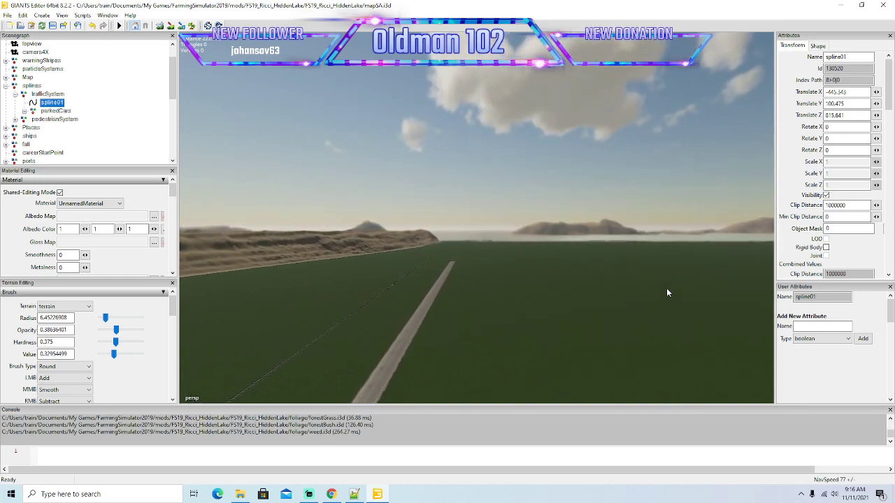
pyautogui.scroll(8, 667, 293)
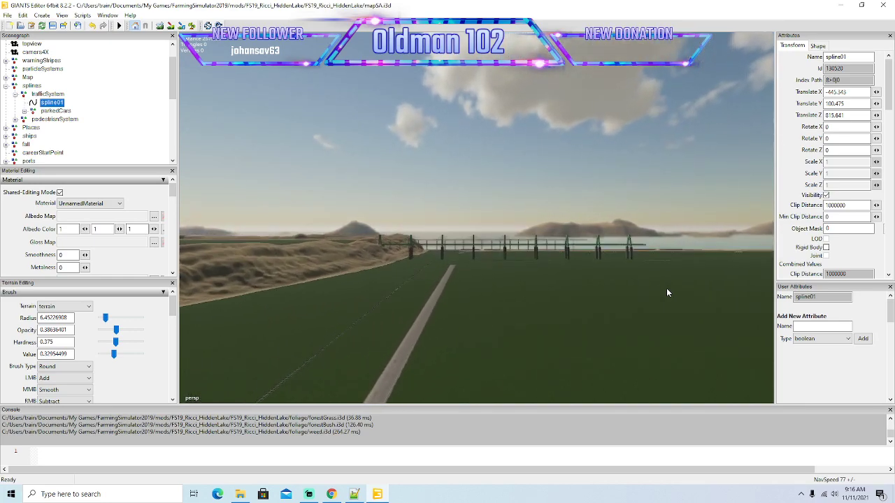
pyautogui.scroll(10, 666, 292)
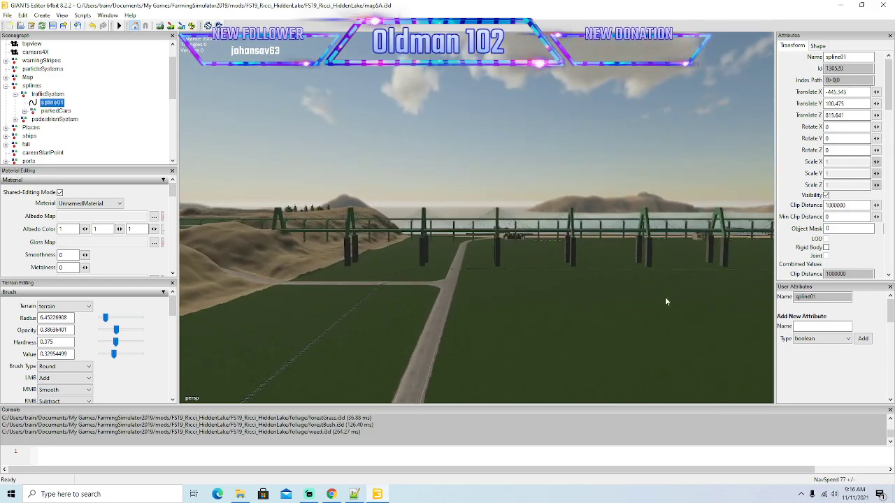
pyautogui.scroll(5, 662, 314)
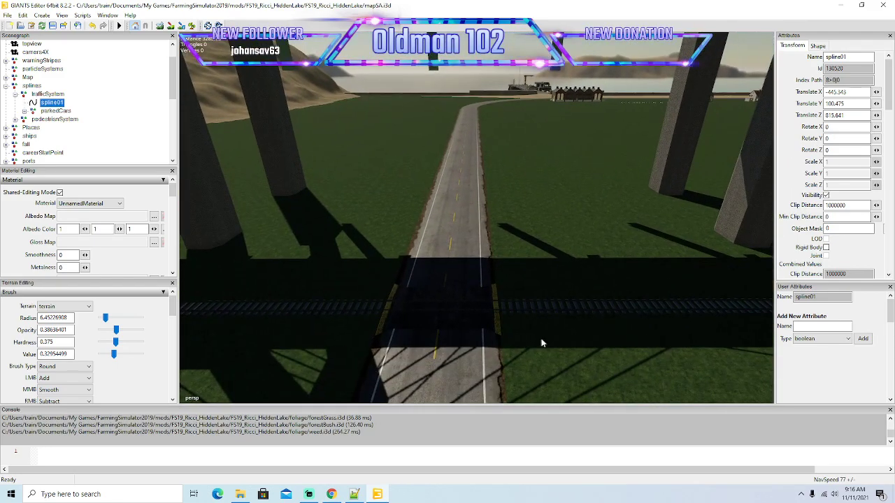
pyautogui.keyDown('alt'); pyautogui.moveTo(518, 364); pyautogui.dragTo(506, 298); pyautogui.keyUp('alt')
pyautogui.scroll(7, 539, 312)
pyautogui.scroll(10, 507, 298)
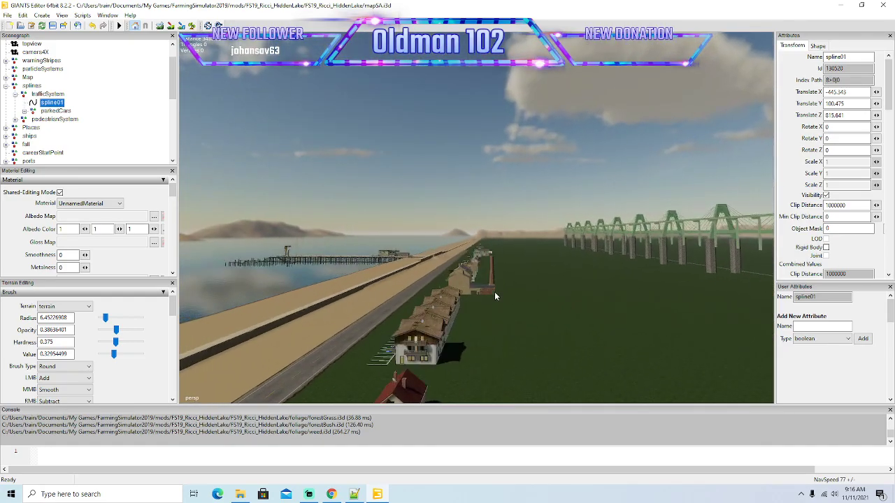
pyautogui.scroll(8, 498, 298)
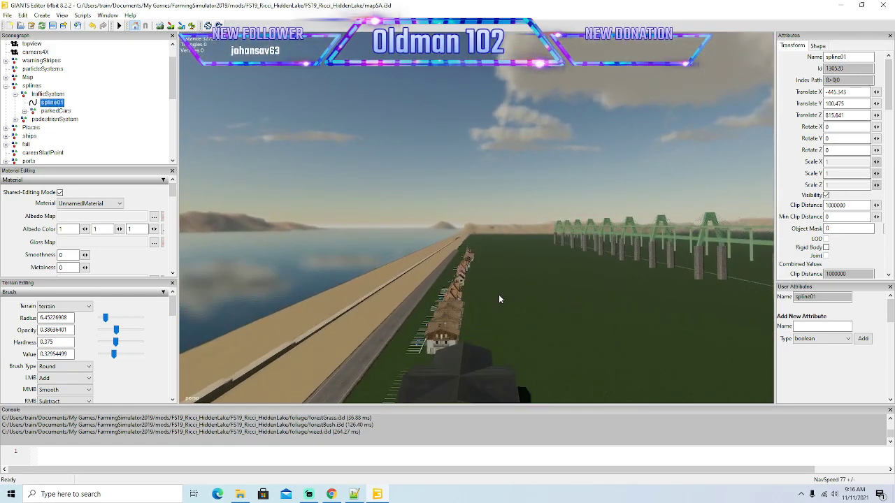
# Hide the monorailTrackMain and newBridges objects that span the road.
pyautogui.scroll(-8, 498, 299)
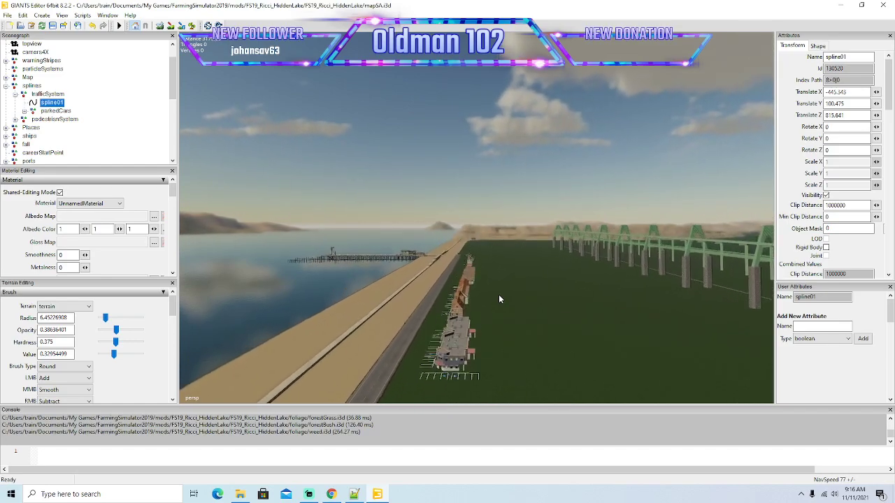
pyautogui.scroll(-8, 499, 298)
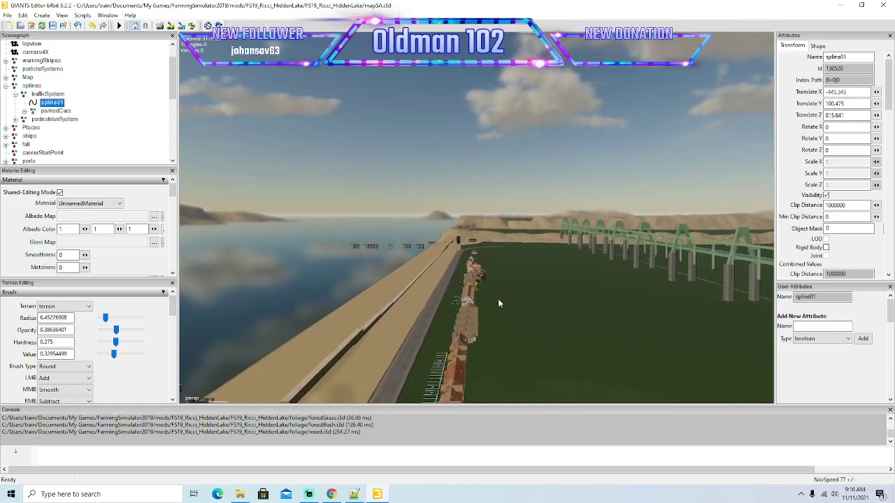
pyautogui.scroll(8, 499, 299)
pyautogui.keyDown('alt'); pyautogui.moveTo(498, 300); pyautogui.dragTo(631, 318); pyautogui.keyUp('alt')
pyautogui.scroll(3, 620, 313)
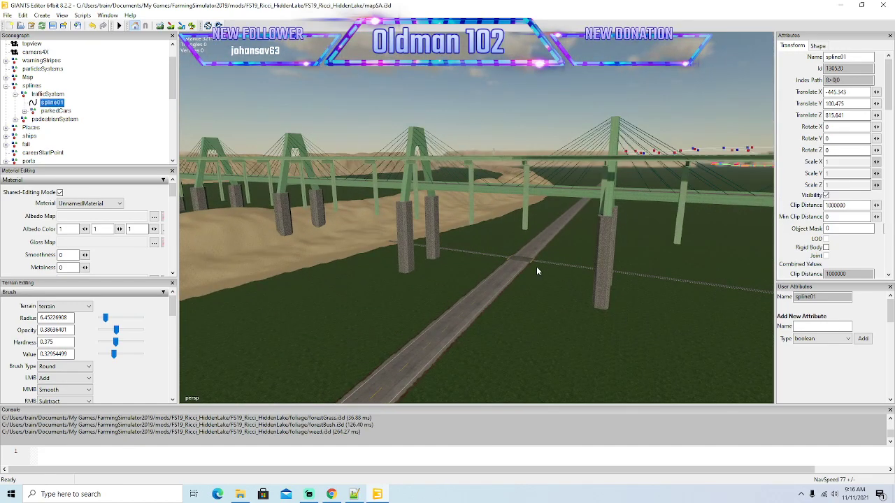
pyautogui.scroll(-10, 614, 342)
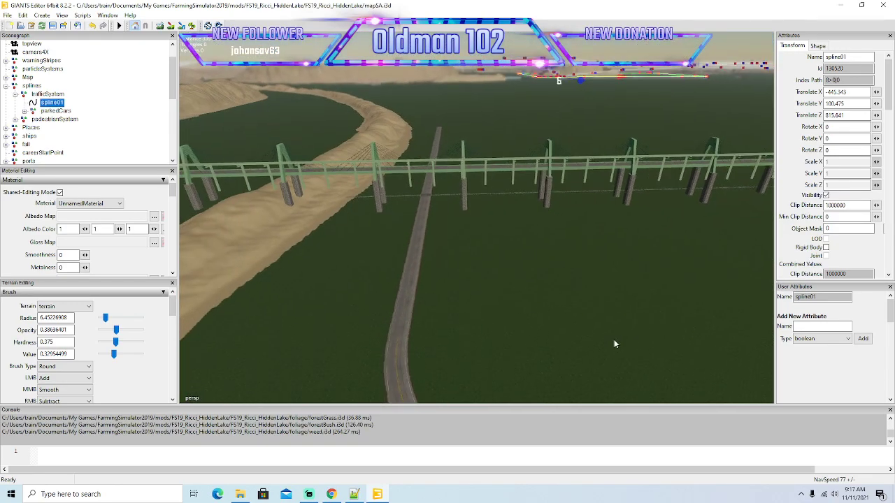
pyautogui.scroll(-6, 104, 129)
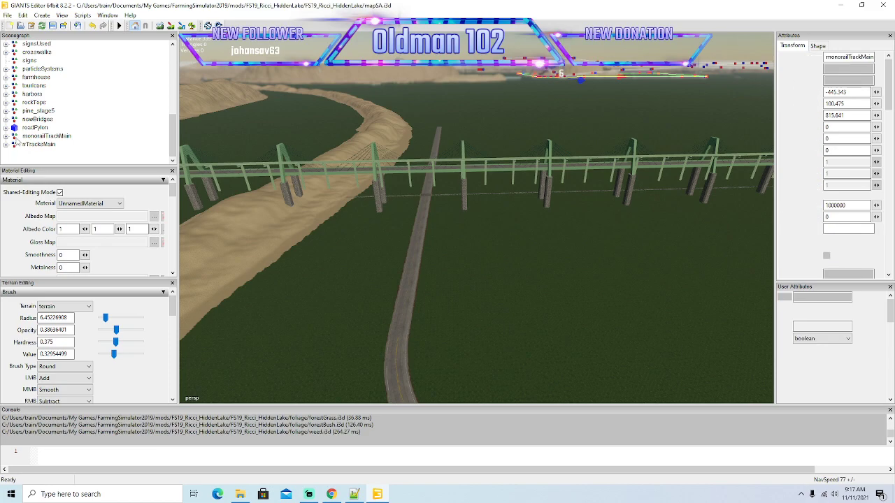
pyautogui.click(18, 137)
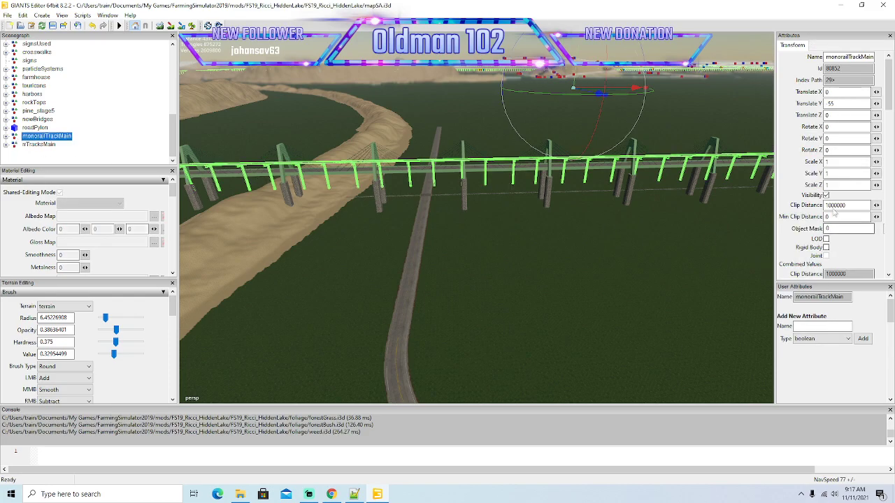
pyautogui.click(17, 121)
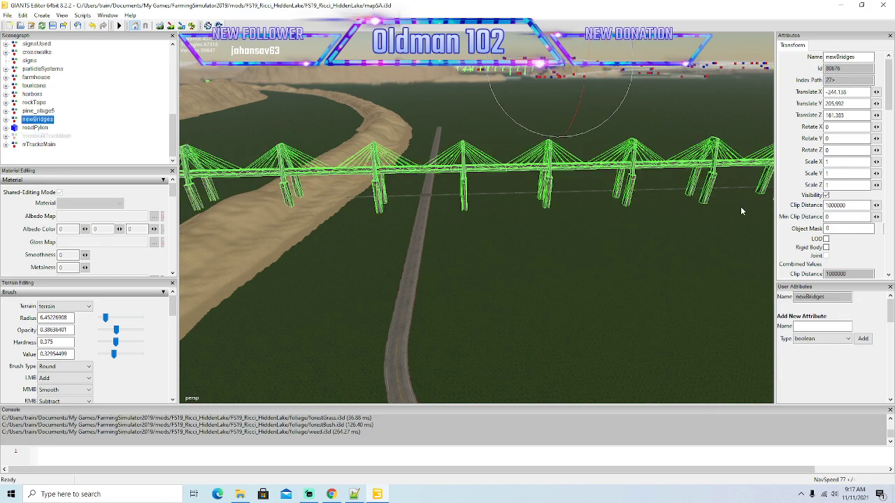
pyautogui.click(825, 196)
pyautogui.click(17, 137)
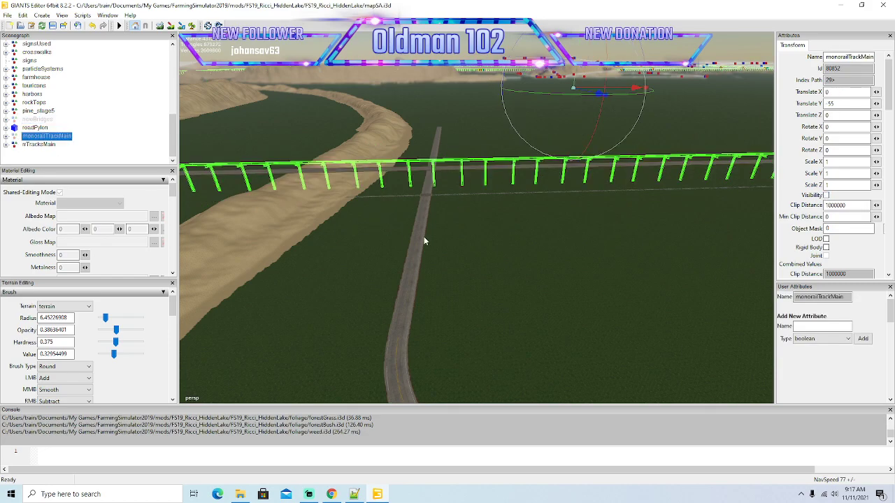
pyautogui.keyDown('alt'); pyautogui.moveTo(501, 287); pyautogui.dragTo(467, 302); pyautogui.keyUp('alt')
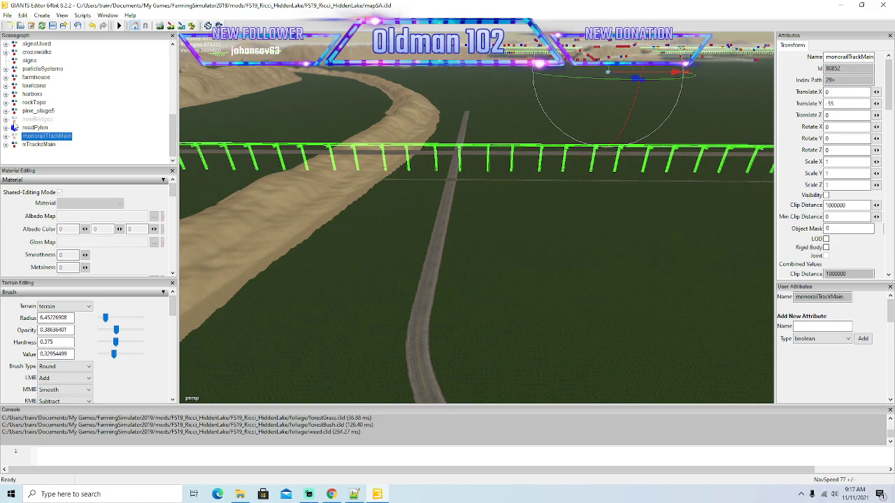
pyautogui.click(16, 111)
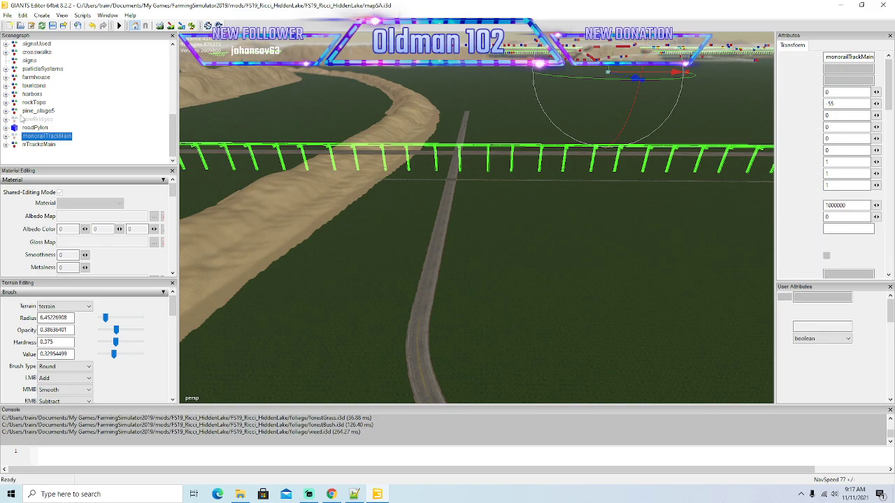
# Create a new spline and move it into the trafficSystem group by cutting and pasting.
pyautogui.keyDown('alt'); pyautogui.moveTo(422, 265); pyautogui.dragTo(611, 272); pyautogui.keyUp('alt')
pyautogui.scroll(3, 600, 230)
pyautogui.scroll(4, 592, 231)
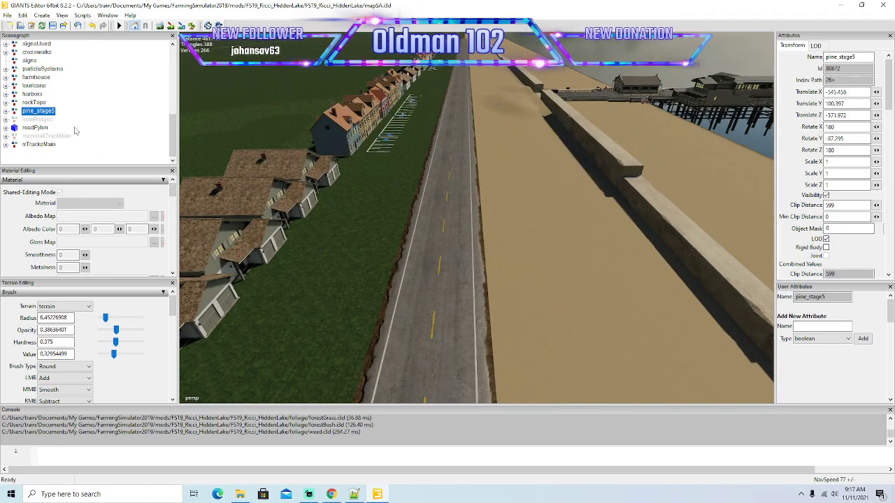
pyautogui.click(42, 15)
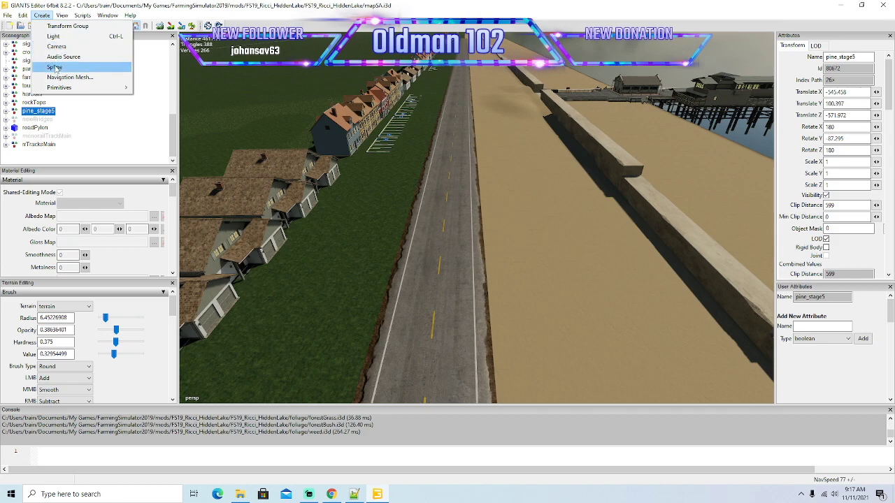
pyautogui.click(56, 67)
pyautogui.click(30, 153)
pyautogui.scroll(6, 49, 109)
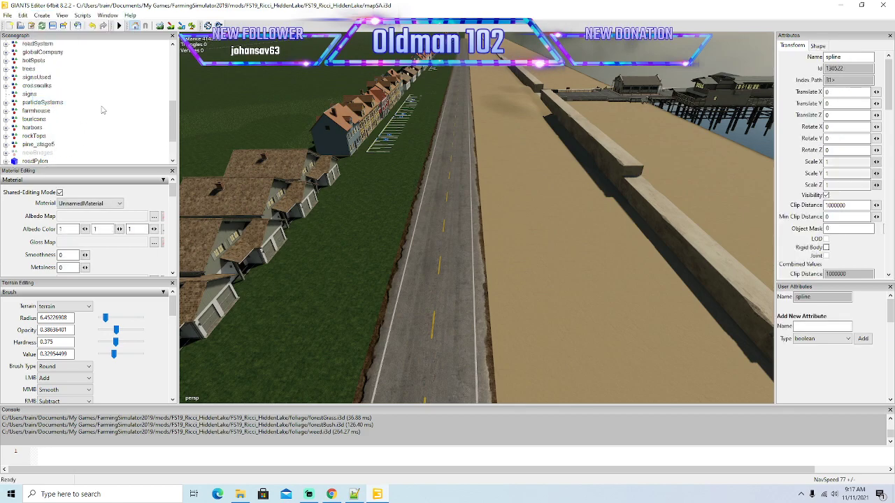
pyautogui.click(23, 17)
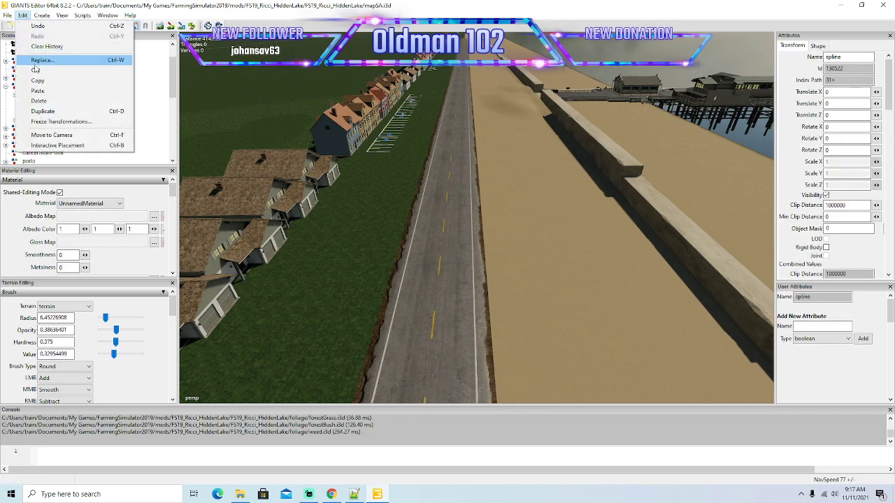
pyautogui.click(35, 69)
pyautogui.click(32, 95)
pyautogui.click(23, 15)
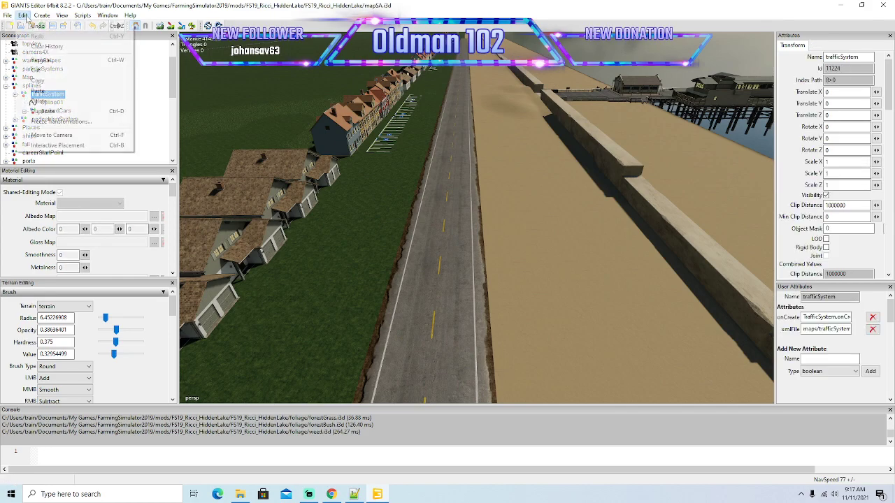
pyautogui.click(35, 90)
# Move the new spline directly below spline01 in trafficSystem and rename it spline02.
pyautogui.rightClick(43, 119)
pyautogui.click(62, 149)
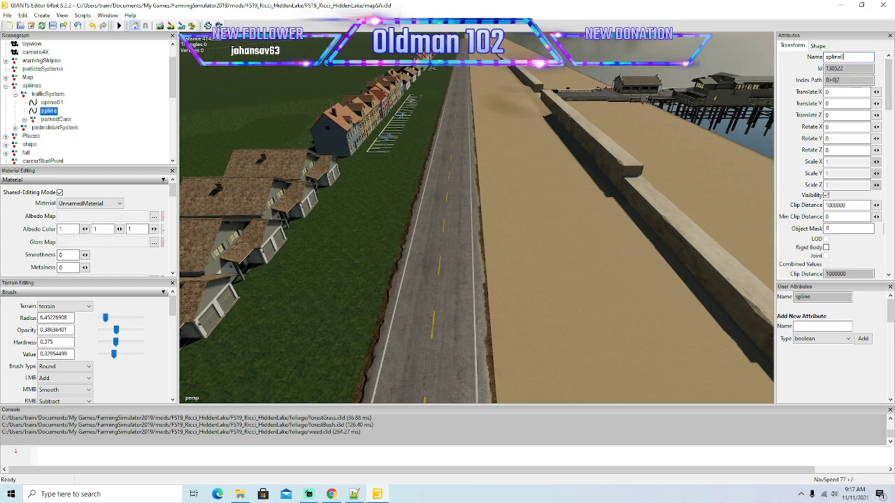
pyautogui.press('Return')
# Place spline02 on the waterfront road with Interactive Placement and align its start and end points in the lane beside the houses.
pyautogui.click(23, 16)
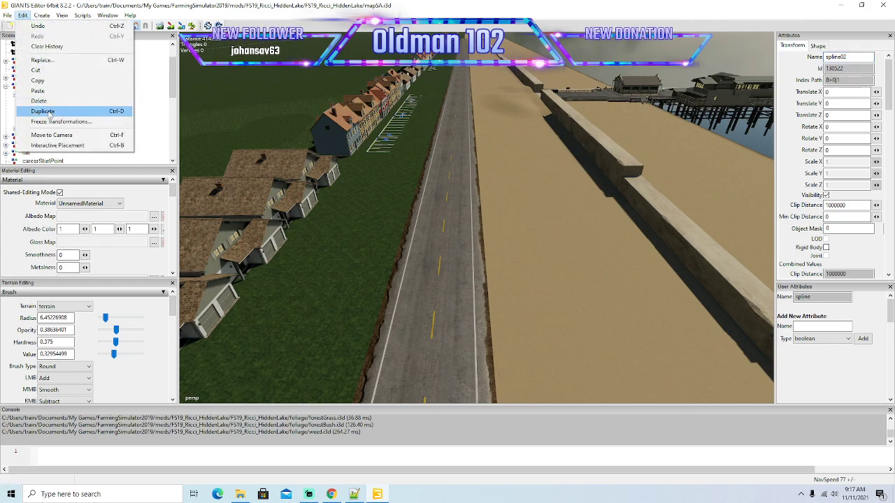
pyautogui.click(55, 145)
pyautogui.click(441, 173)
pyautogui.keyDown('alt'); pyautogui.moveTo(484, 222); pyautogui.dragTo(451, 199); pyautogui.keyUp('alt')
pyautogui.scroll(3, 458, 177)
pyautogui.moveTo(464, 166); pyautogui.dragTo(517, 202)
pyautogui.press('w')
pyautogui.moveTo(527, 238); pyautogui.dragTo(451, 222)
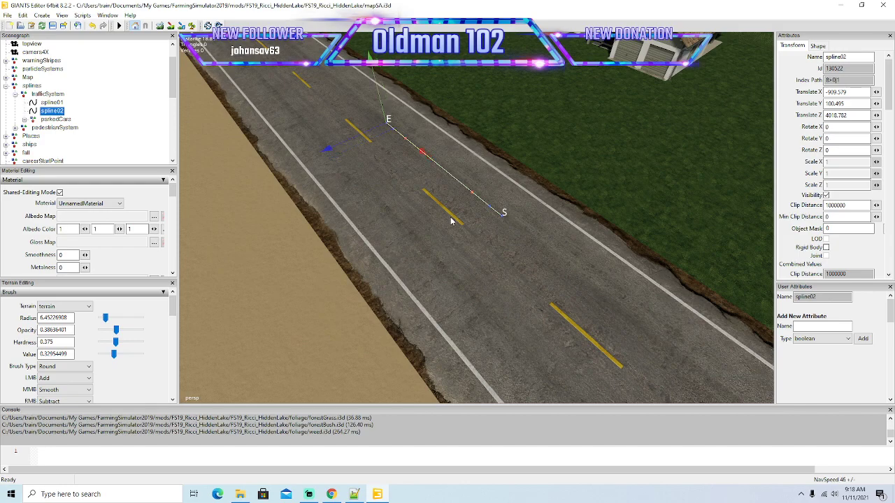
pyautogui.keyDown('alt'); pyautogui.moveTo(469, 216); pyautogui.dragTo(426, 190); pyautogui.keyUp('alt')
# Extend spline02 in long segments along the straight waterfront road, keeping to the house-side lane past the row houses.
pyautogui.scroll(-4, 426, 191)
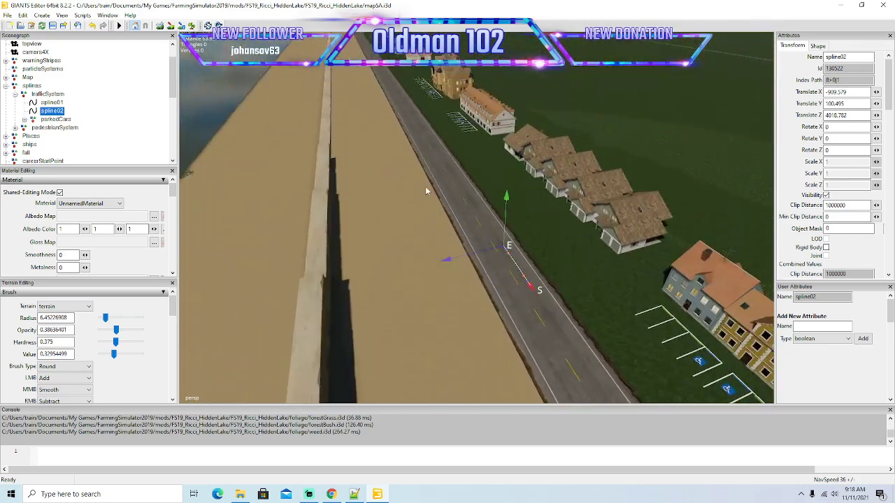
pyautogui.moveTo(532, 289); pyautogui.dragTo(462, 250)
pyautogui.scroll(3, 402, 174)
pyautogui.scroll(1, 402, 175)
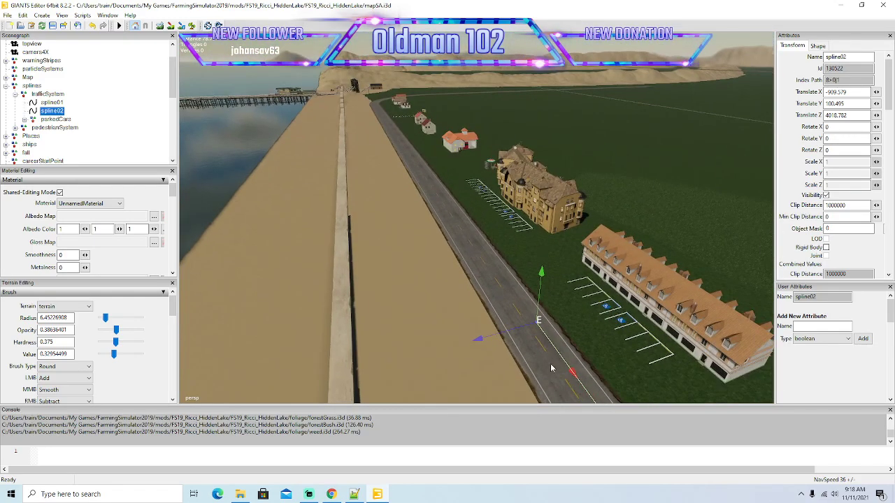
pyautogui.moveTo(572, 372); pyautogui.dragTo(396, 213)
pyautogui.scroll(3, 366, 157)
pyautogui.scroll(3, 346, 152)
pyautogui.scroll(2, 346, 153)
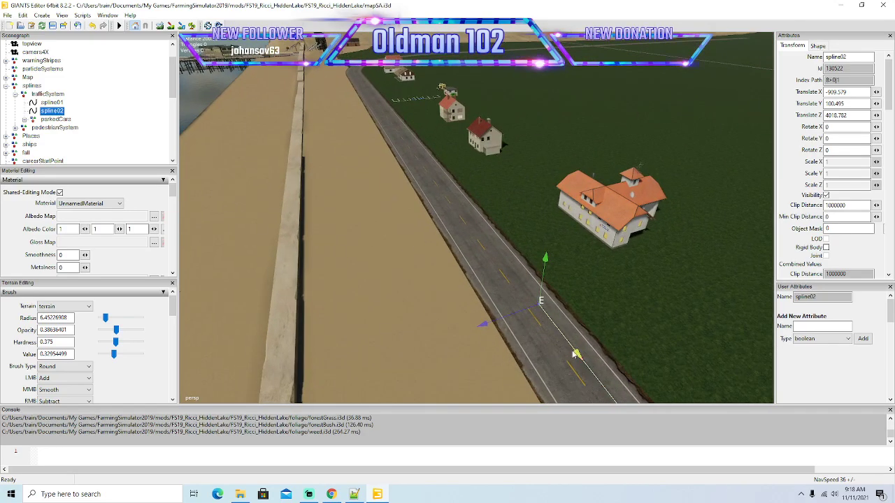
# Continue spline02 in long segments down the right lane to where the road begins to bend.
pyautogui.moveTo(577, 355); pyautogui.dragTo(411, 204)
pyautogui.scroll(3, 344, 130)
pyautogui.scroll(3, 321, 136)
pyautogui.moveTo(567, 344); pyautogui.dragTo(302, 99)
pyautogui.keyDown('alt'); pyautogui.moveTo(413, 211); pyautogui.dragTo(495, 285); pyautogui.keyUp('alt')
pyautogui.scroll(3, 332, 156)
pyautogui.moveTo(573, 335); pyautogui.dragTo(535, 287)
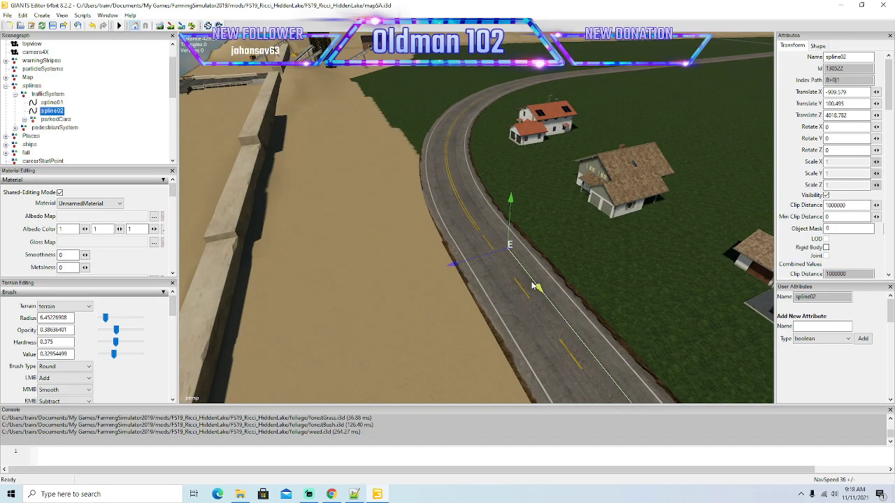
# Center spline02's end point in the right lane at the start of the bend and add short segments into the curve.
pyautogui.keyDown('alt'); pyautogui.moveTo(509, 313); pyautogui.dragTo(477, 322); pyautogui.keyUp('alt')
pyautogui.scroll(4, 530, 305)
pyautogui.scroll(4, 530, 306)
pyautogui.scroll(-4, 494, 312)
pyautogui.moveTo(456, 364); pyautogui.dragTo(459, 295)
pyautogui.moveTo(391, 265); pyautogui.dragTo(393, 265)
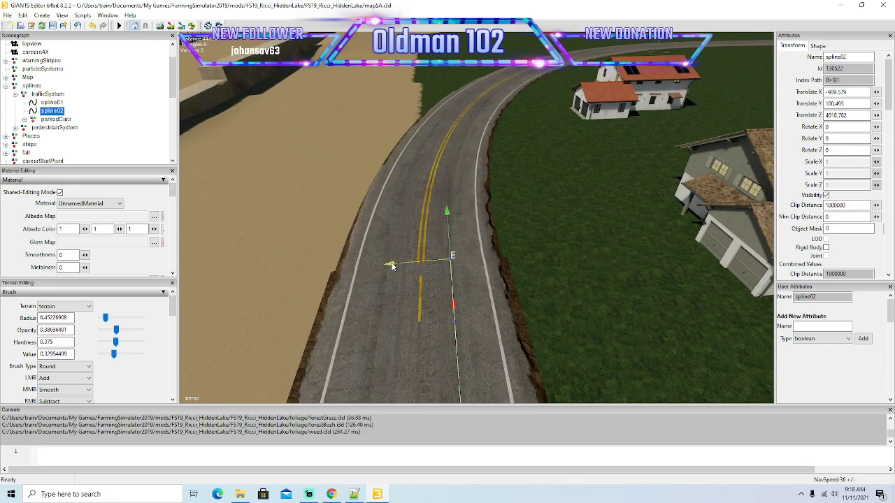
pyautogui.moveTo(457, 302); pyautogui.dragTo(393, 218)
pyautogui.press('Insert')
pyautogui.moveTo(454, 243); pyautogui.dragTo(396, 179)
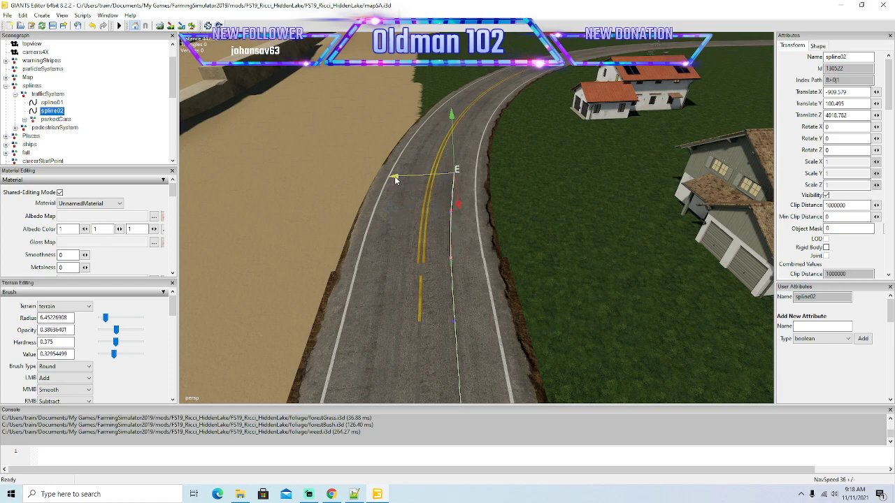
# Add further short spline02 segments through the bend's first part, shifting each end point sideways to stay in the right lane.
pyautogui.press('Insert')
pyautogui.moveTo(400, 221)
pyautogui.keyDown('alt'); pyautogui.mouseDown()
pyautogui.moveTo(387, 173)
pyautogui.moveTo(417, 221)
pyautogui.mouseUp(); pyautogui.keyUp('alt')
pyautogui.scroll(3, 387, 174)
pyautogui.moveTo(469, 365); pyautogui.dragTo(467, 311)
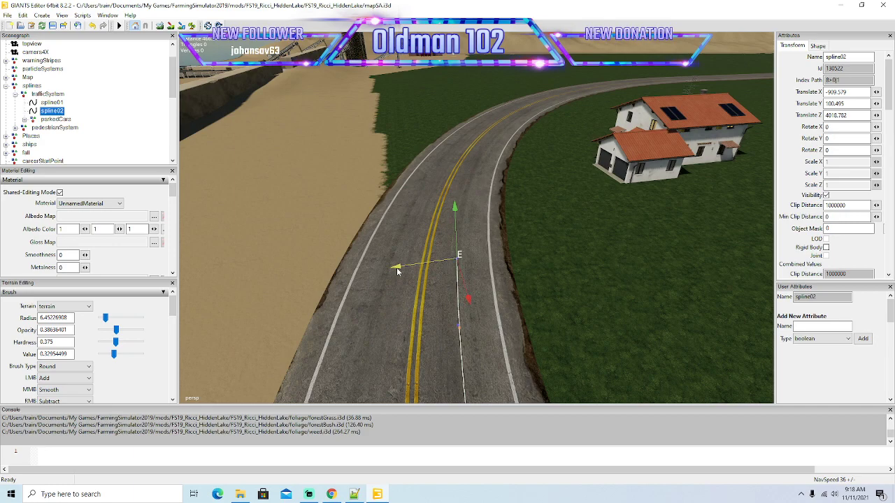
pyautogui.press('Insert')
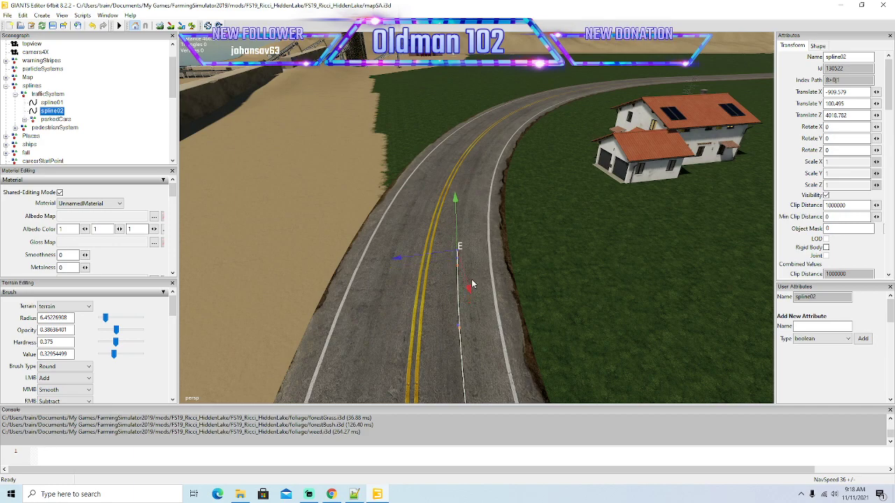
pyautogui.moveTo(470, 291); pyautogui.dragTo(462, 209)
pyautogui.moveTo(388, 223); pyautogui.dragTo(415, 248)
# Continue spline02 around the bend with closely spaced points in the right lane beside the house with solar panels.
pyautogui.scroll(2, 386, 196)
pyautogui.scroll(-2, 416, 248)
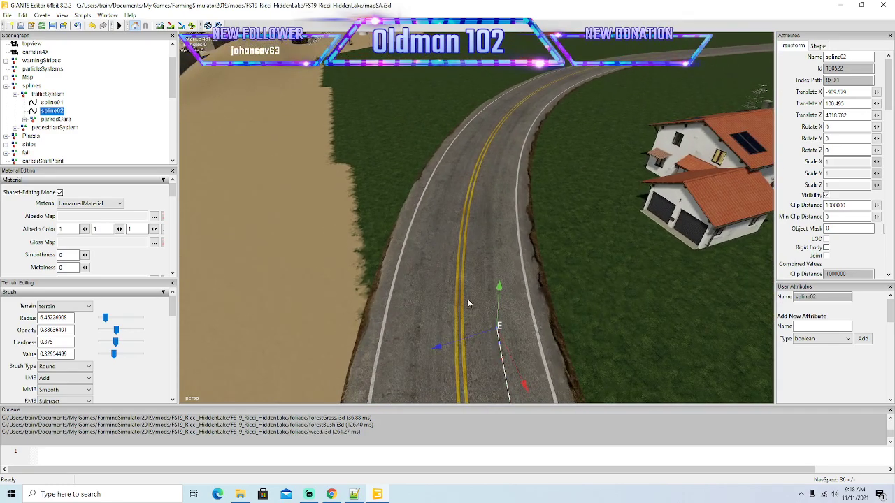
pyautogui.moveTo(515, 359); pyautogui.dragTo(439, 289)
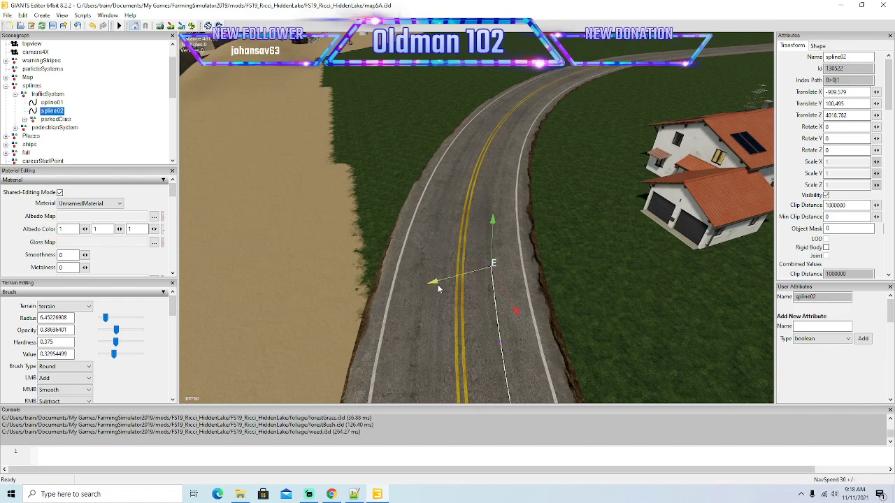
pyautogui.moveTo(514, 302); pyautogui.dragTo(490, 236)
pyautogui.moveTo(413, 235); pyautogui.dragTo(439, 230)
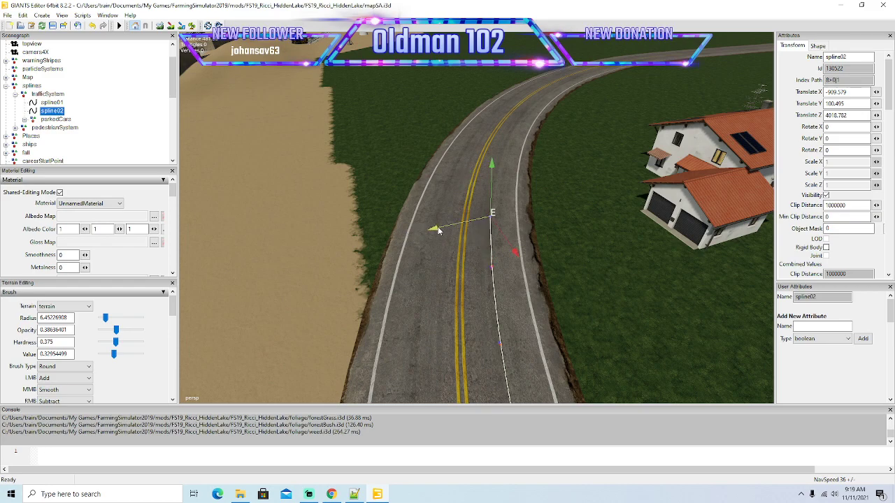
pyautogui.moveTo(442, 250)
pyautogui.keyDown('alt'); pyautogui.mouseDown()
pyautogui.moveTo(441, 238)
pyautogui.moveTo(452, 263)
pyautogui.mouseUp(); pyautogui.keyUp('alt')
pyautogui.scroll(2, 441, 238)
pyautogui.scroll(-2, 452, 263)
pyautogui.moveTo(526, 304); pyautogui.dragTo(511, 244)
pyautogui.moveTo(419, 244); pyautogui.dragTo(447, 244)
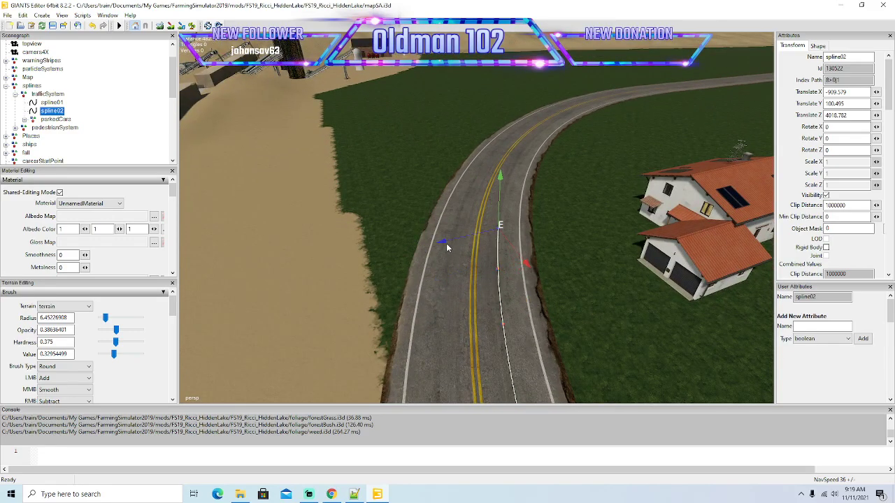
# Add two more spline02 points beyond the solar-panel house, following the right lane's curve.
pyautogui.moveTo(444, 277)
pyautogui.keyDown('alt'); pyautogui.mouseDown()
pyautogui.moveTo(441, 249)
pyautogui.moveTo(458, 286)
pyautogui.mouseUp(); pyautogui.keyUp('alt')
pyautogui.scroll(2, 441, 249)
pyautogui.moveTo(546, 362); pyautogui.dragTo(423, 288)
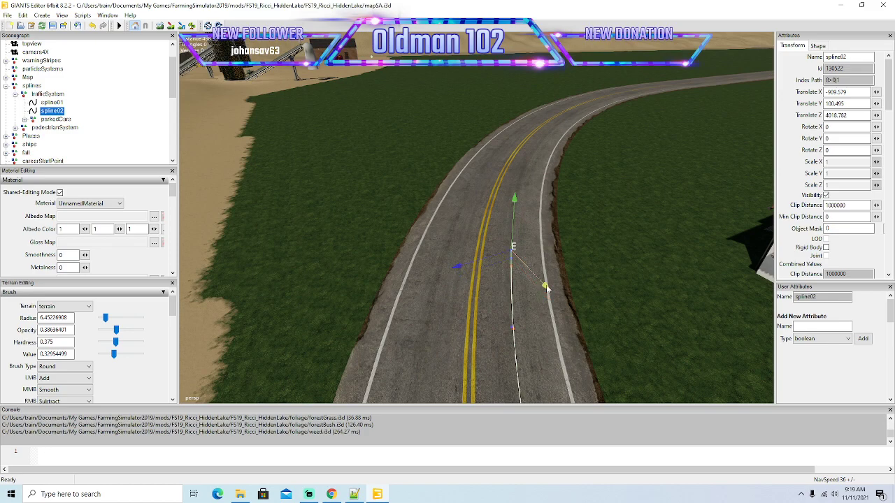
pyautogui.moveTo(545, 287); pyautogui.dragTo(484, 232)
pyautogui.moveTo(423, 230); pyautogui.dragTo(471, 228)
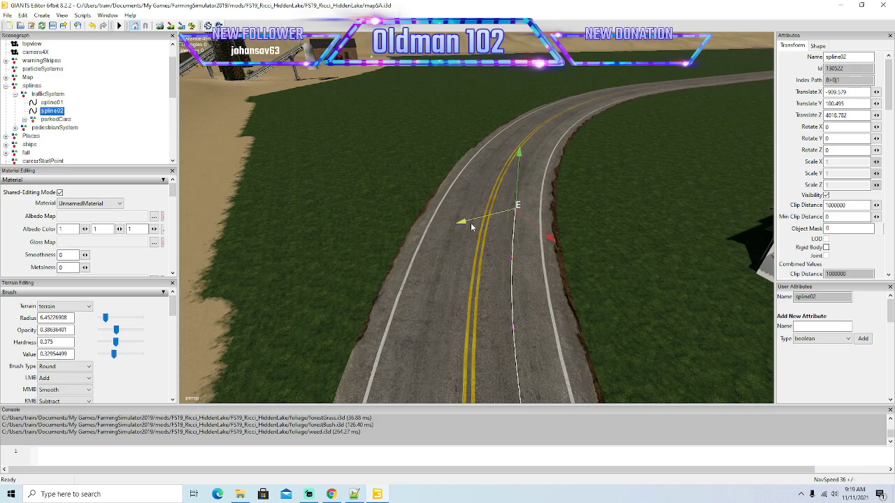
# Extend spline02 beyond the solar-panel house with closely spaced points, keeping each end point in the right lane.
pyautogui.moveTo(471, 227); pyautogui.dragTo(476, 282, button='right')
pyautogui.scroll(3, 475, 282)
pyautogui.scroll(-3, 471, 282)
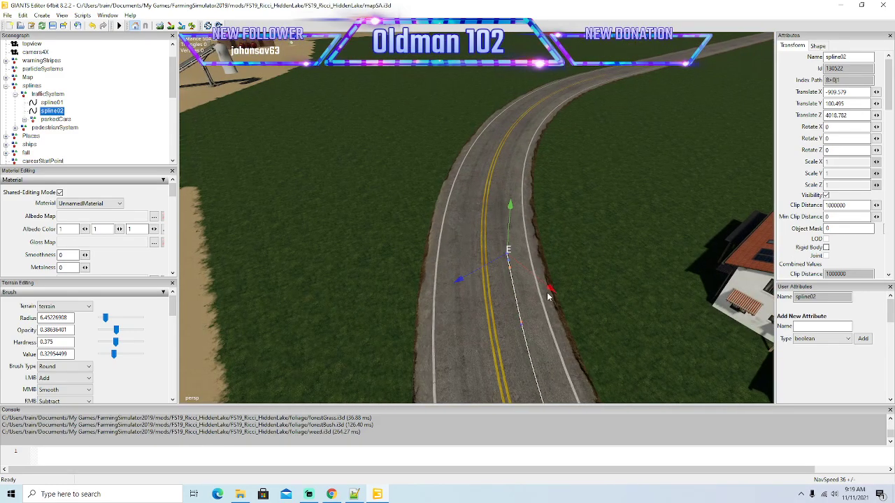
pyautogui.moveTo(551, 289); pyautogui.dragTo(471, 238)
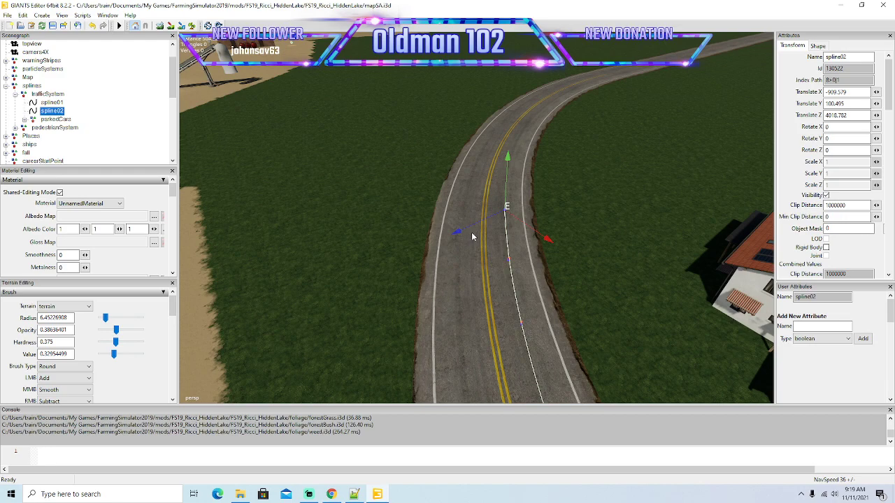
pyautogui.keyDown('alt'); pyautogui.moveTo(493, 276); pyautogui.dragTo(497, 245); pyautogui.keyUp('alt')
pyautogui.scroll(3, 499, 252)
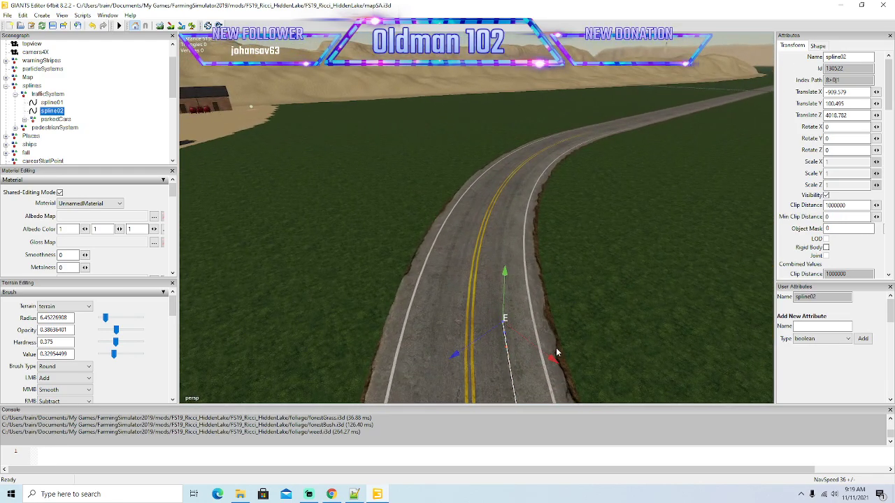
# Add more short spline02 segments along the double-yellow curve, shifting each end point sideways to the middle of the right lane.
pyautogui.moveTo(553, 360); pyautogui.dragTo(506, 298)
pyautogui.moveTo(408, 317); pyautogui.dragTo(512, 290)
pyautogui.keyDown('alt'); pyautogui.moveTo(532, 326); pyautogui.dragTo(451, 302); pyautogui.keyUp('alt')
pyautogui.scroll(3, 549, 316)
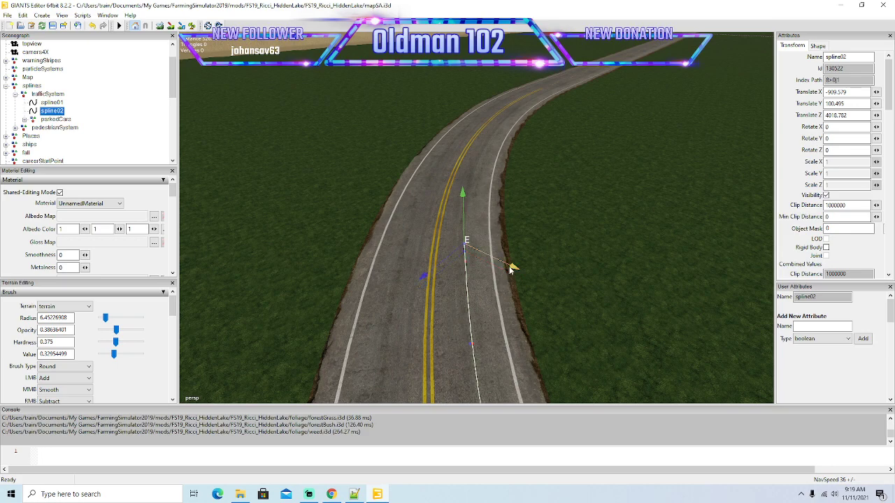
pyautogui.moveTo(482, 257); pyautogui.dragTo(460, 229)
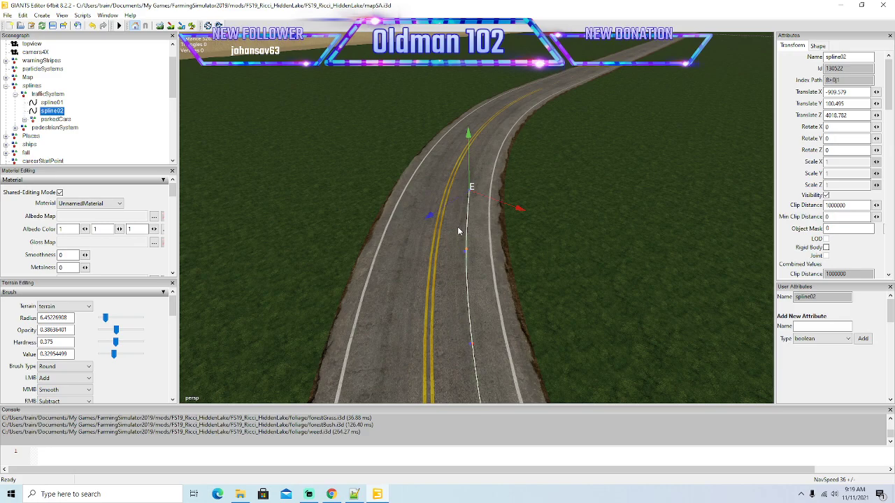
pyautogui.keyDown('alt'); pyautogui.moveTo(459, 270); pyautogui.dragTo(481, 262); pyautogui.keyUp('alt')
pyautogui.scroll(2, 444, 215)
pyautogui.moveTo(418, 370); pyautogui.dragTo(464, 334)
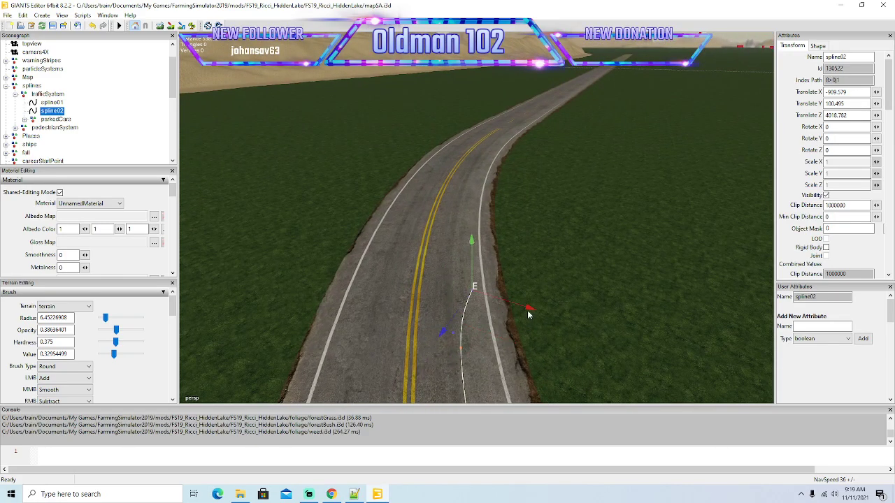
pyautogui.moveTo(529, 315); pyautogui.dragTo(509, 306)
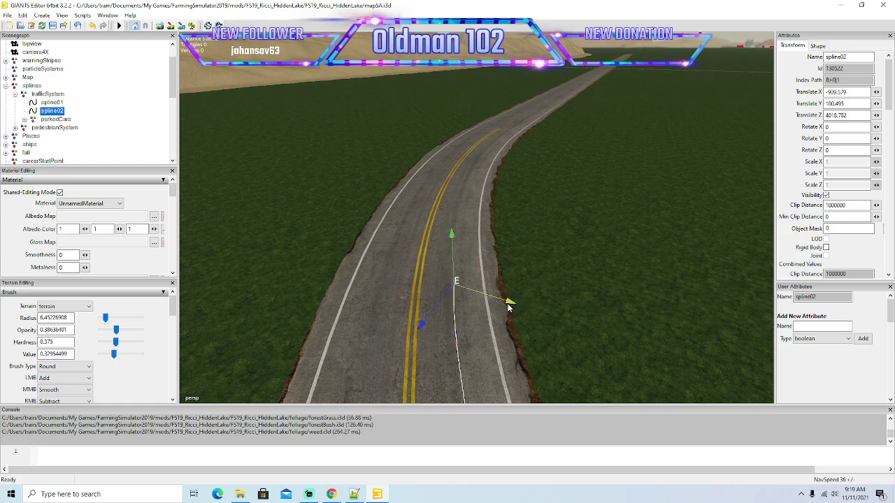
# Insert two further spline02 points in the curve and align each sideways within the right lane.
pyautogui.press('Insert')
pyautogui.moveTo(422, 316); pyautogui.dragTo(469, 266)
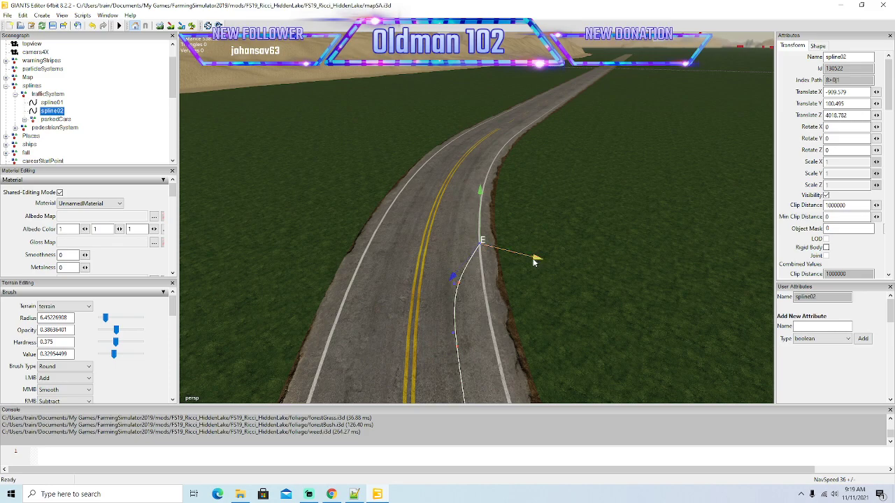
pyautogui.moveTo(537, 262); pyautogui.dragTo(509, 254)
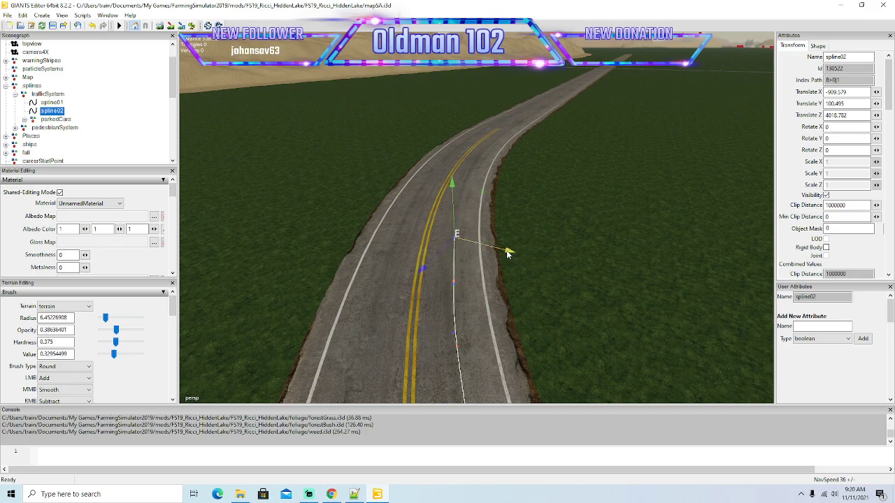
pyautogui.press('Insert')
pyautogui.moveTo(424, 263); pyautogui.dragTo(452, 234)
pyautogui.moveTo(538, 219); pyautogui.dragTo(514, 216)
# Extend spline02 toward the end of the curve and move the new end point off the lane's edge line.
pyautogui.moveTo(517, 298)
pyautogui.keyDown('alt'); pyautogui.mouseDown()
pyautogui.moveTo(496, 247)
pyautogui.moveTo(546, 300)
pyautogui.moveTo(537, 315)
pyautogui.moveTo(523, 314)
pyautogui.moveTo(539, 329)
pyautogui.moveTo(523, 310)
pyautogui.mouseUp(); pyautogui.keyUp('alt')
pyautogui.scroll(2, 497, 247)
pyautogui.scroll(-2, 537, 315)
pyautogui.scroll(2, 524, 306)
pyautogui.scroll(-2, 524, 306)
pyautogui.moveTo(452, 305); pyautogui.dragTo(473, 275)
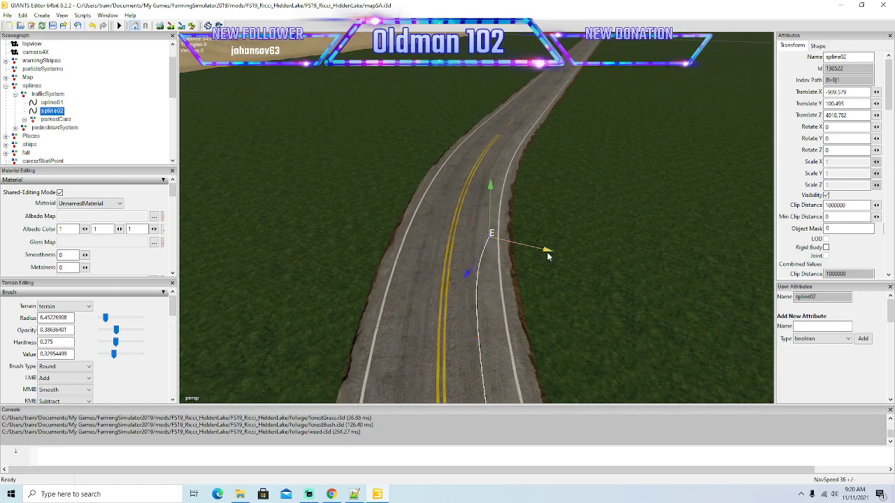
pyautogui.moveTo(548, 254); pyautogui.dragTo(531, 254)
# Insert two short spline02 segments just before the double yellow line ends, centering each end point in the right lane.
pyautogui.press('Insert')
pyautogui.moveTo(456, 263); pyautogui.dragTo(479, 228)
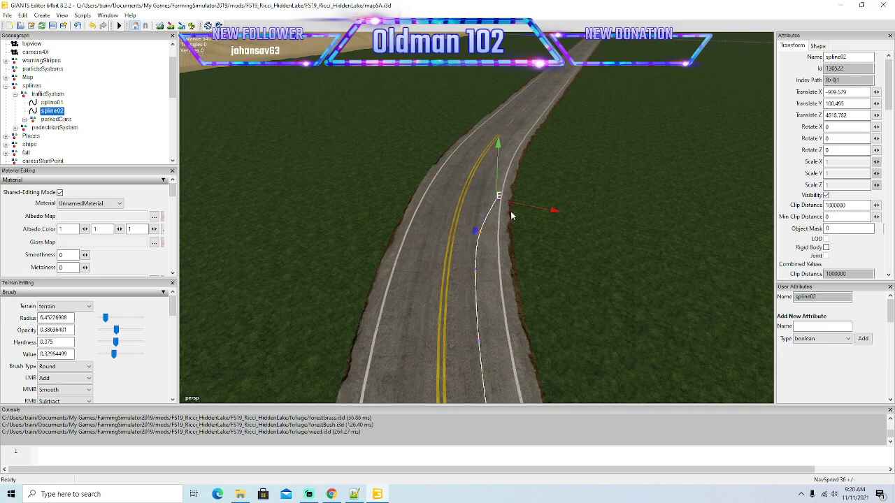
pyautogui.moveTo(554, 216); pyautogui.dragTo(538, 217)
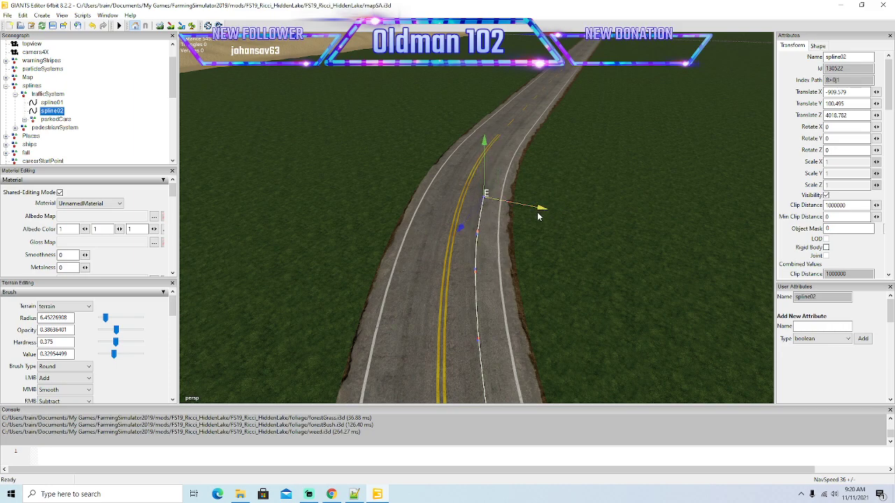
pyautogui.moveTo(463, 225); pyautogui.dragTo(491, 189)
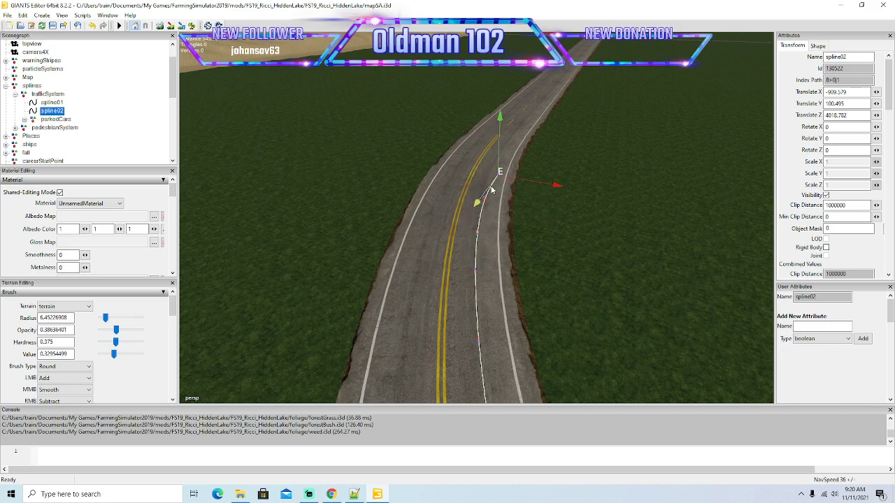
pyautogui.moveTo(557, 188); pyautogui.dragTo(557, 218)
# Add two more spline02 points beside the end of the double yellow line, fine-tuning their sideways position in the right lane.
pyautogui.scroll(3, 550, 161)
pyautogui.moveTo(460, 274); pyautogui.dragTo(474, 241)
pyautogui.moveTo(550, 214); pyautogui.dragTo(548, 212)
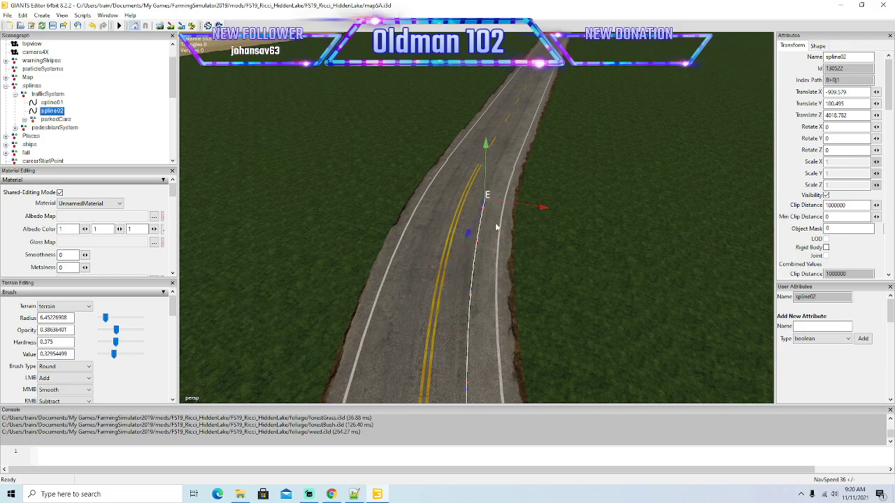
pyautogui.moveTo(472, 235); pyautogui.dragTo(486, 210)
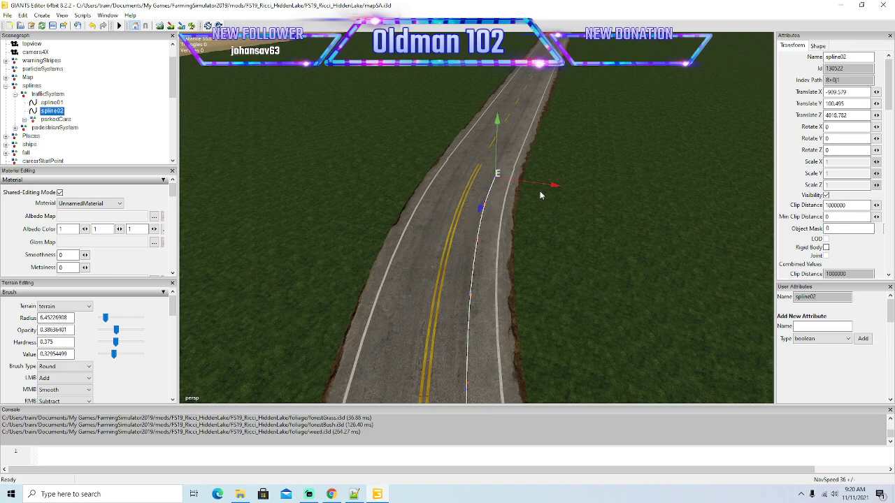
pyautogui.moveTo(553, 188); pyautogui.dragTo(551, 184)
pyautogui.keyDown('alt'); pyautogui.moveTo(571, 233); pyautogui.dragTo(568, 259); pyautogui.keyUp('alt')
pyautogui.scroll(3, 576, 187)
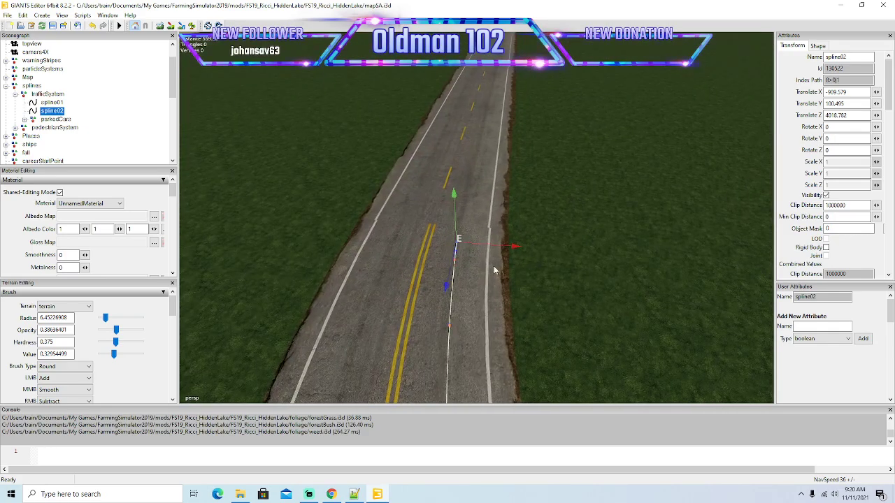
# Continue spline02 out of the curve into the right lane of the straight road with the dashed centre line.
pyautogui.moveTo(449, 287); pyautogui.dragTo(455, 250)
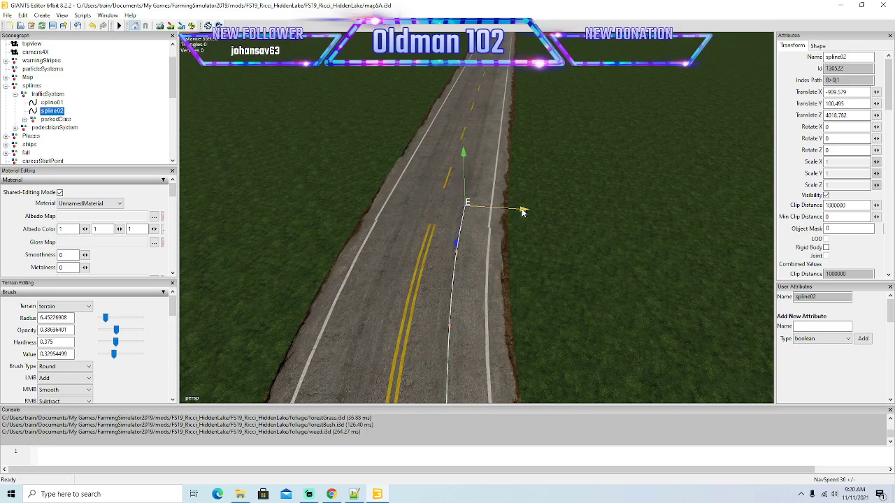
pyautogui.press('Insert')
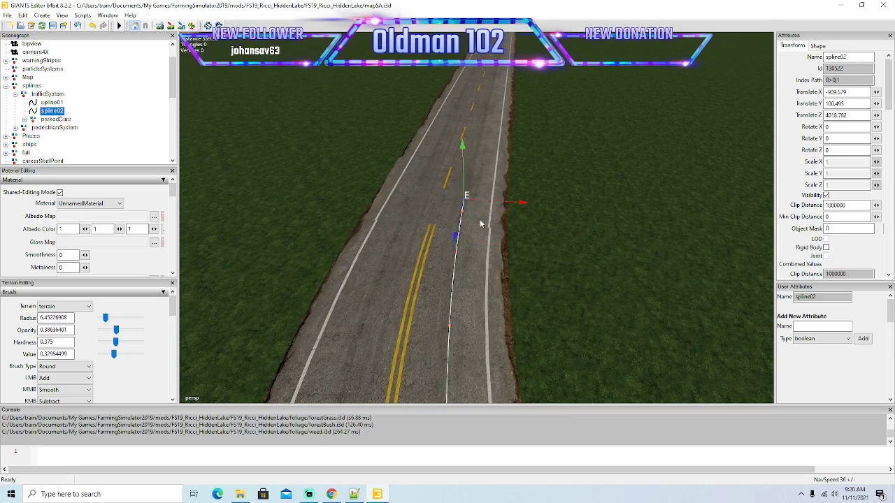
pyautogui.moveTo(456, 239); pyautogui.dragTo(533, 106)
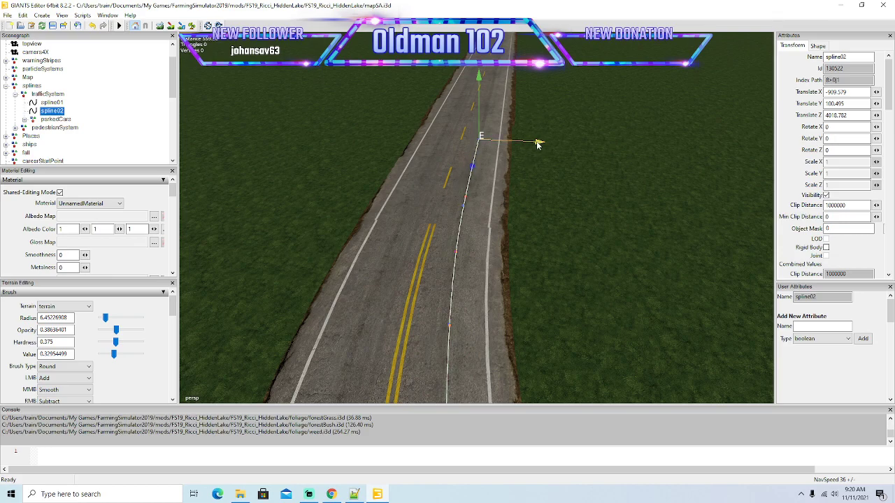
pyautogui.keyDown('alt'); pyautogui.moveTo(552, 215); pyautogui.dragTo(574, 150); pyautogui.keyUp('alt')
pyautogui.scroll(5, 574, 149)
pyautogui.keyDown('alt'); pyautogui.moveTo(474, 240); pyautogui.dragTo(507, 214); pyautogui.keyUp('alt')
pyautogui.scroll(-5, 508, 214)
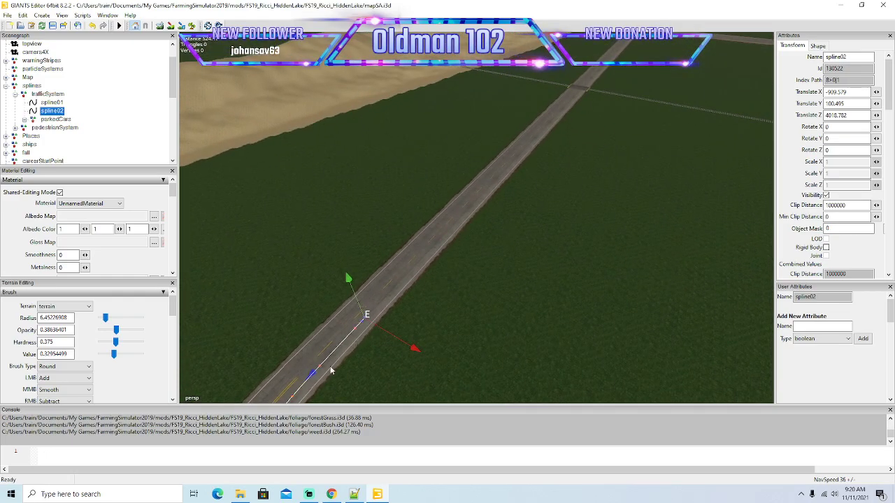
# Extend spline02 in long segments along the straight road's right lane up to the shadow before the railroad crossing.
pyautogui.moveTo(313, 373); pyautogui.dragTo(578, 207)
pyautogui.scroll(4, 580, 229)
pyautogui.moveTo(429, 335); pyautogui.dragTo(574, 199)
pyautogui.keyDown('alt'); pyautogui.moveTo(601, 233); pyautogui.dragTo(607, 251); pyautogui.keyUp('alt')
pyautogui.scroll(4, 613, 231)
pyautogui.scroll(2, 614, 228)
pyautogui.moveTo(405, 315); pyautogui.dragTo(512, 202)
pyautogui.keyDown('alt'); pyautogui.moveTo(545, 258); pyautogui.dragTo(552, 290); pyautogui.keyUp('alt')
pyautogui.scroll(3, 553, 236)
pyautogui.scroll(3, 537, 270)
pyautogui.scroll(-3, 548, 288)
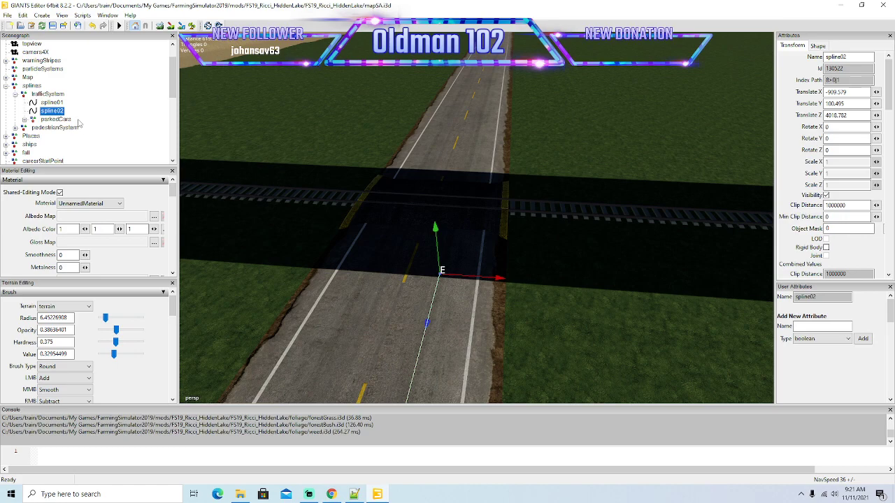
# Hide the roadSystem group to inspect the railroad crossing on its own, and make the group visible again.
pyautogui.scroll(-2, 78, 121)
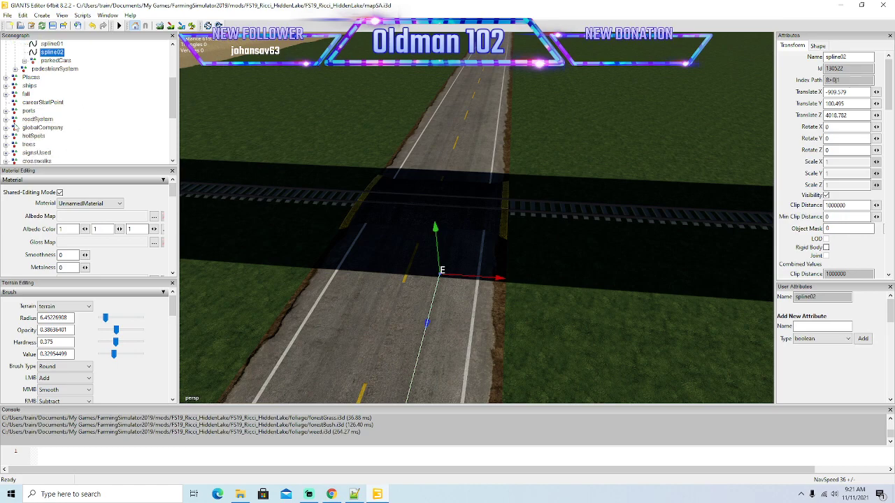
pyautogui.click(35, 119)
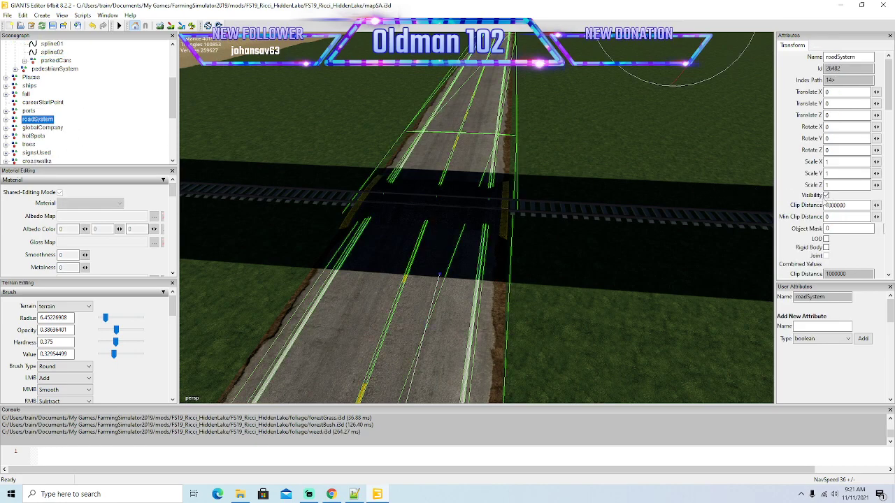
pyautogui.click(827, 196)
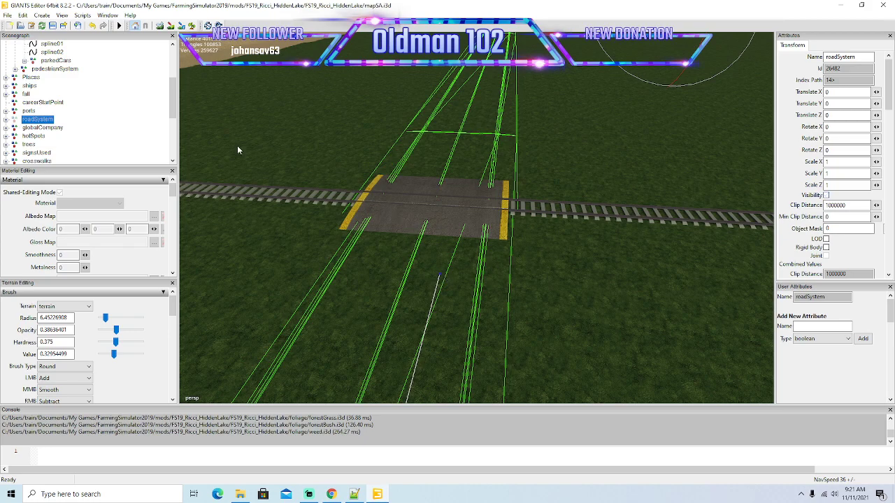
pyautogui.click(827, 196)
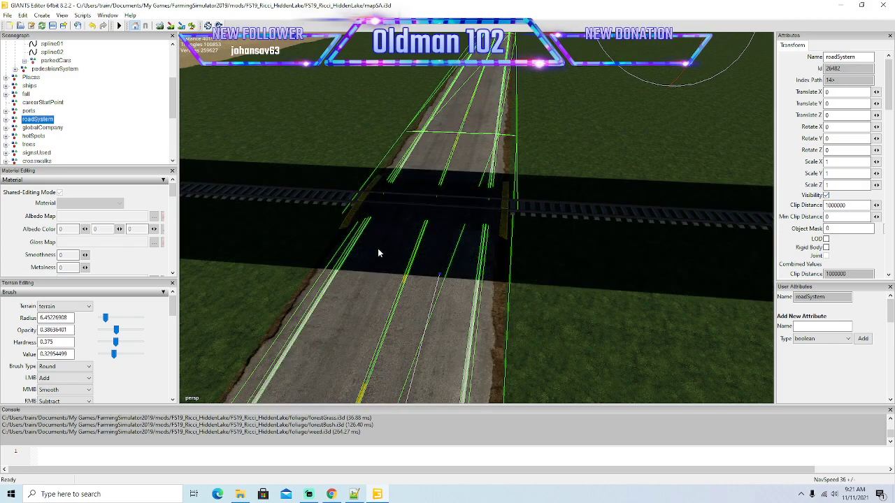
# Reselect spline02's end point, bring it forward to the foot of the railroad crossing and adjust its height to the road surface.
pyautogui.click(440, 275)
pyautogui.scroll(5, 495, 286)
pyautogui.keyDown('alt'); pyautogui.moveTo(494, 286); pyautogui.dragTo(503, 294); pyautogui.keyUp('alt')
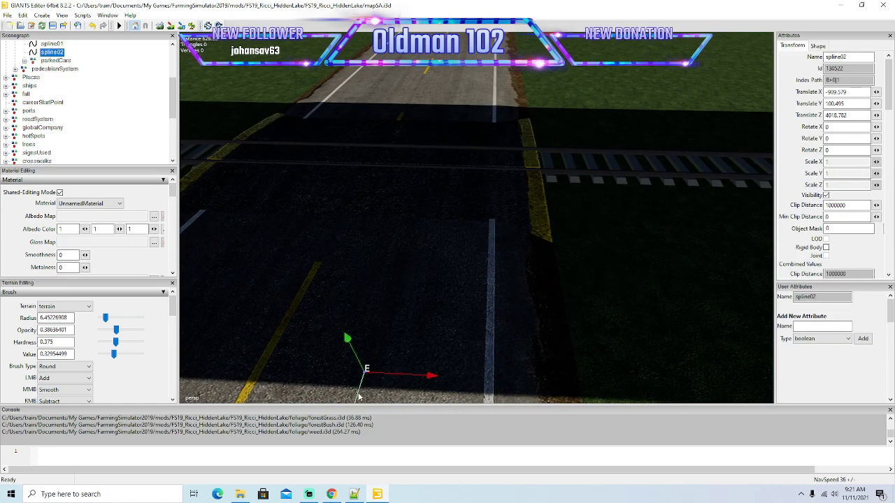
pyautogui.keyDown('alt'); pyautogui.moveTo(471, 354); pyautogui.dragTo(454, 368); pyautogui.keyUp('alt')
pyautogui.moveTo(363, 395); pyautogui.dragTo(508, 228)
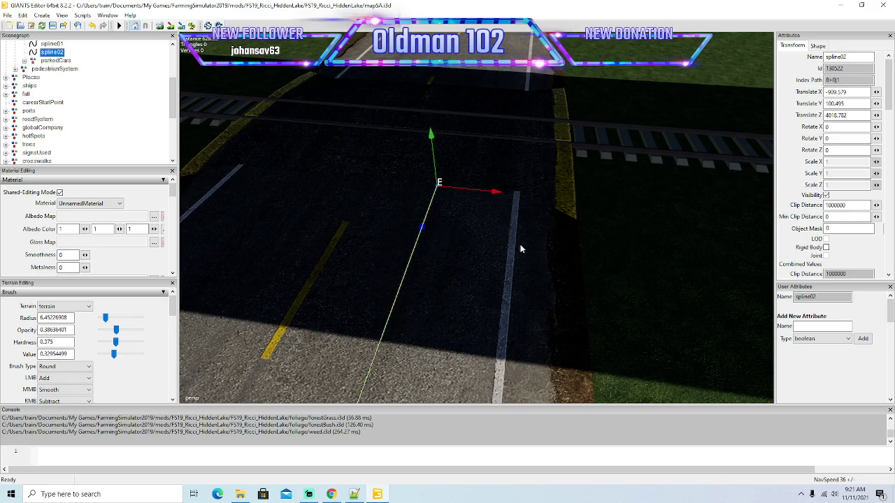
pyautogui.keyDown('alt'); pyautogui.moveTo(533, 276); pyautogui.dragTo(462, 215); pyautogui.keyUp('alt')
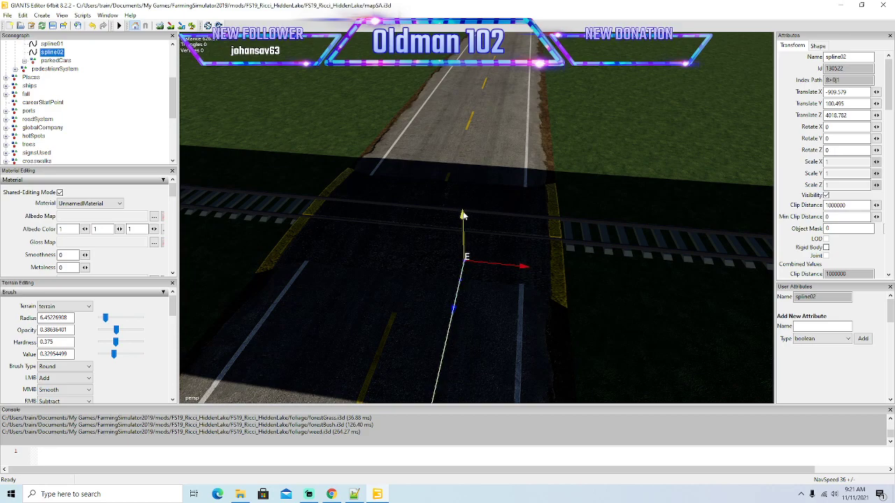
# Insert closely spaced spline02 points up the crossing's near ramp, adjusting each point's height to the surface.
pyautogui.press('Insert')
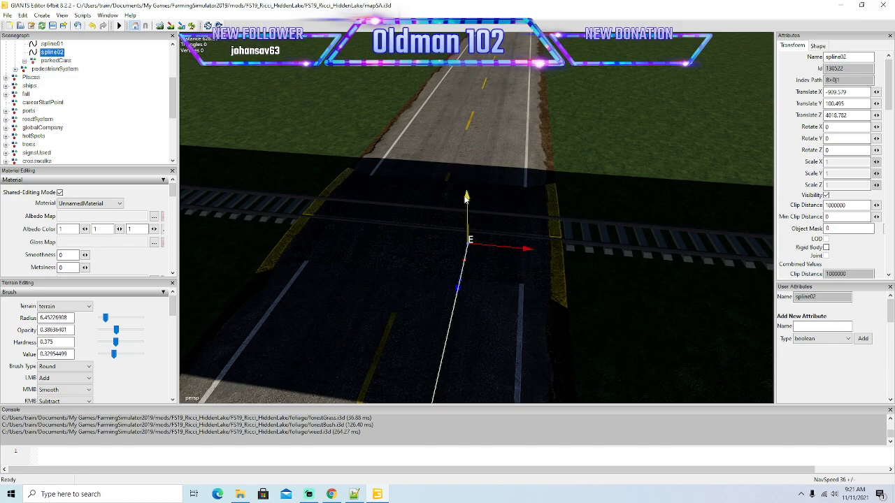
pyautogui.moveTo(466, 198); pyautogui.dragTo(466, 193)
pyautogui.hotkey('ctrl', 'z')
pyautogui.moveTo(467, 196); pyautogui.dragTo(471, 172)
pyautogui.hotkey('ctrl', 'z')
pyautogui.press('Insert')
pyautogui.moveTo(473, 161); pyautogui.dragTo(474, 154)
pyautogui.hotkey('ctrl', 'z')
pyautogui.press('Insert')
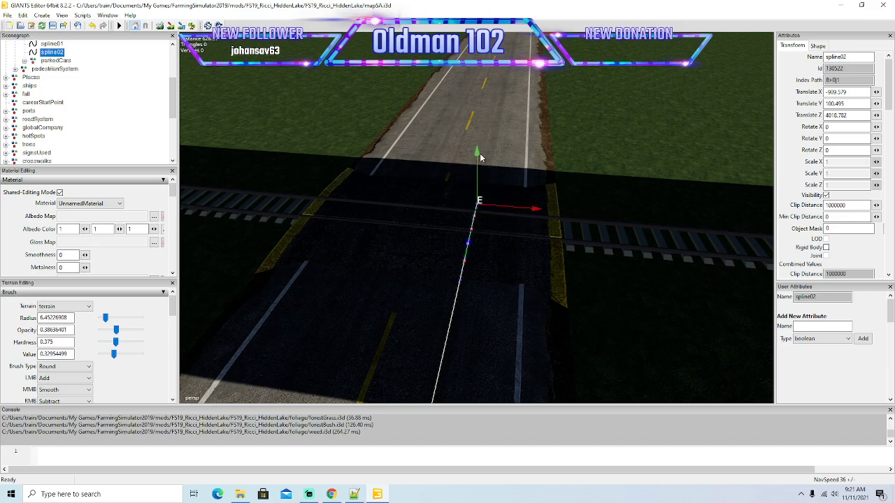
# Insert further closely spaced spline02 points over the rails to the far side of the crossing, adjusting their heights.
pyautogui.press('Insert')
pyautogui.press('Insert')
pyautogui.moveTo(479, 140); pyautogui.dragTo(480, 130)
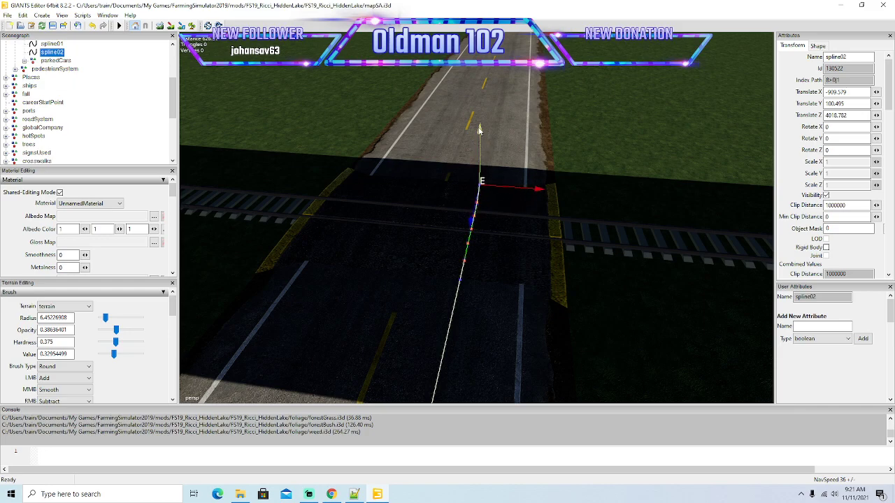
pyautogui.hotkey('ctrl', 'z')
pyautogui.press('Insert')
pyautogui.moveTo(483, 127); pyautogui.dragTo(484, 110)
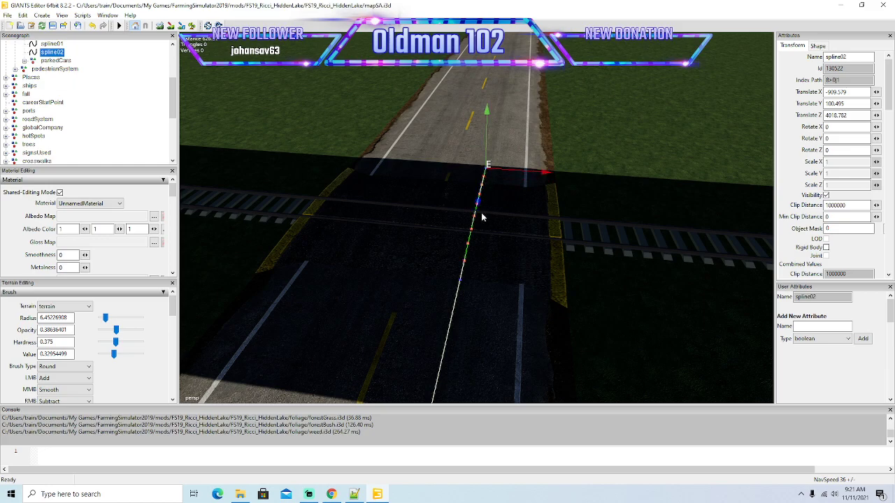
# Extend spline02 from the crossing's far side onto the road beyond, keeping it in the right lane at surface height.
pyautogui.moveTo(479, 204); pyautogui.dragTo(484, 177)
pyautogui.moveTo(494, 85); pyautogui.dragTo(493, 79)
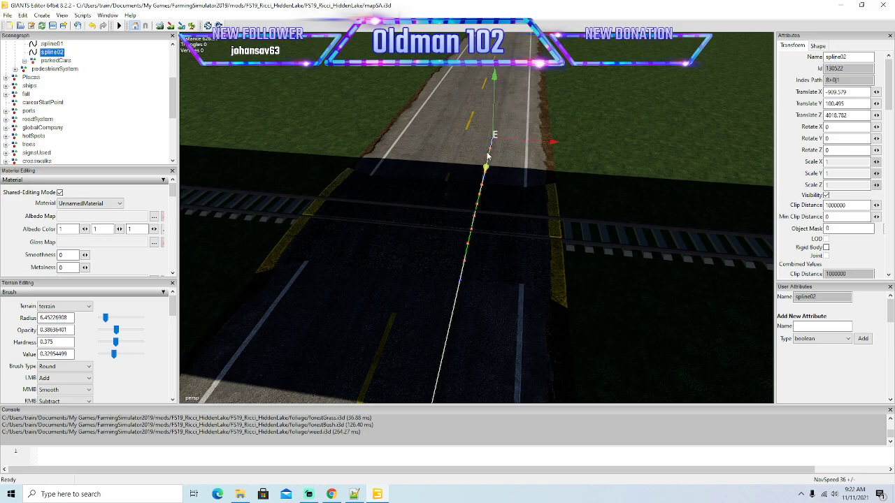
pyautogui.moveTo(486, 167); pyautogui.dragTo(493, 135)
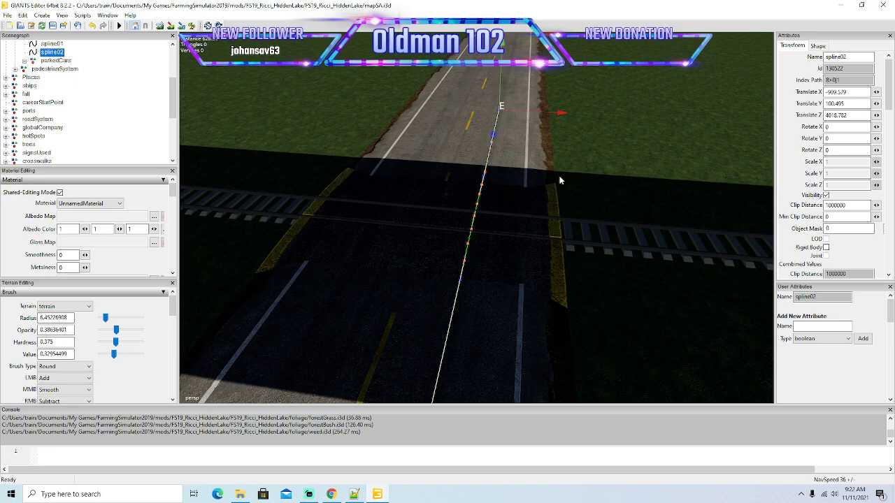
pyautogui.keyDown('alt'); pyautogui.moveTo(569, 193); pyautogui.dragTo(421, 227); pyautogui.keyUp('alt')
pyautogui.scroll(5, 602, 127)
pyautogui.scroll(-5, 420, 228)
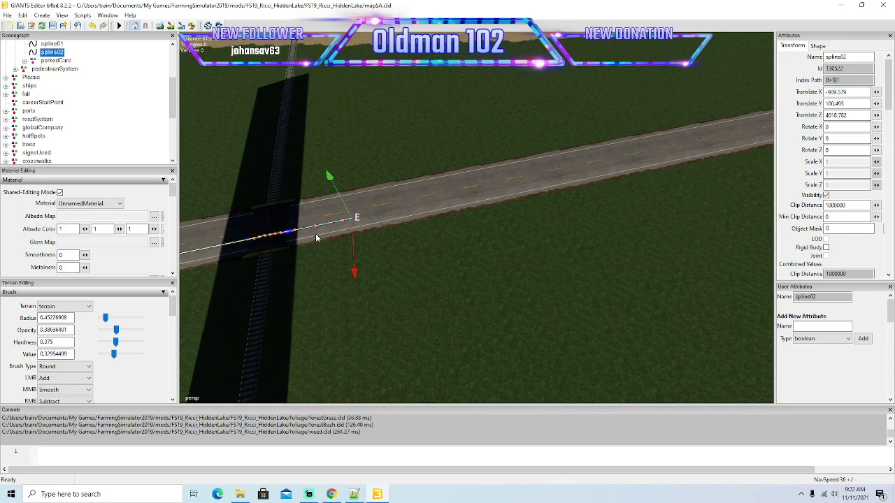
# Extend spline02 onward from the railroad crossing along the long straight road, keeping its end point in the right lane.
pyautogui.moveTo(292, 235); pyautogui.dragTo(755, 150)
pyautogui.keyDown('alt'); pyautogui.moveTo(556, 254); pyautogui.dragTo(628, 222); pyautogui.keyUp('alt')
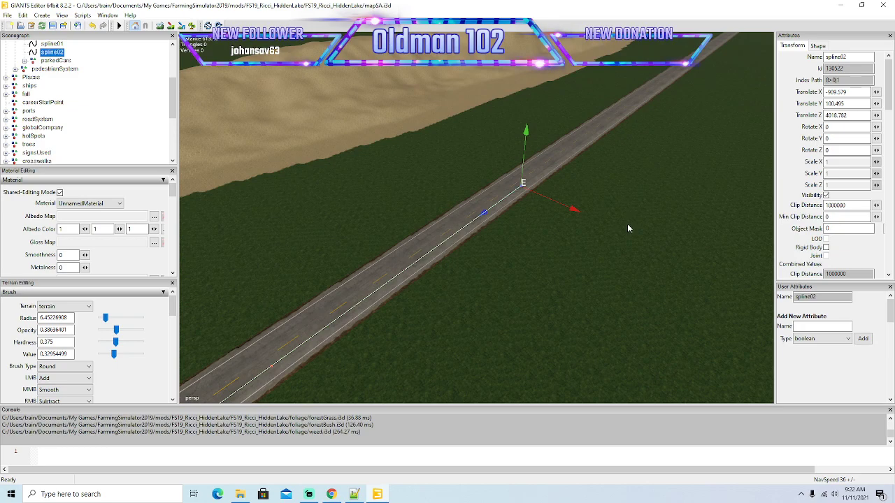
pyautogui.keyDown('alt'); pyautogui.moveTo(581, 255); pyautogui.dragTo(624, 237); pyautogui.keyUp('alt')
pyautogui.moveTo(393, 276); pyautogui.dragTo(635, 184)
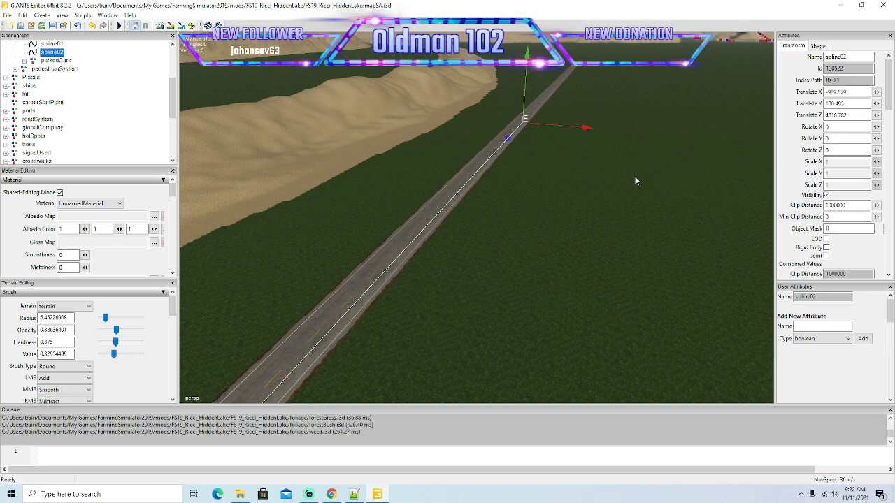
pyautogui.keyDown('alt'); pyautogui.moveTo(594, 212); pyautogui.dragTo(610, 180); pyautogui.keyUp('alt')
pyautogui.scroll(3, 623, 159)
pyautogui.moveTo(412, 319); pyautogui.dragTo(635, 190)
# Add widely spaced spline02 points farther along the straight road, keeping the line in the right lane.
pyautogui.scroll(6, 684, 131)
pyautogui.moveTo(428, 353); pyautogui.dragTo(604, 275)
pyautogui.scroll(5, 644, 228)
pyautogui.scroll(4, 643, 224)
pyautogui.moveTo(443, 283); pyautogui.dragTo(491, 194)
pyautogui.keyDown('alt'); pyautogui.moveTo(607, 213); pyautogui.dragTo(591, 248); pyautogui.keyUp('alt')
pyautogui.scroll(5, 622, 185)
pyautogui.moveTo(432, 332); pyautogui.dragTo(485, 206)
# Carry spline02 down the remaining long straight towards the distant road junction, staying in the right lane.
pyautogui.keyDown('alt'); pyautogui.moveTo(634, 198); pyautogui.dragTo(518, 275); pyautogui.keyUp('alt')
pyautogui.scroll(3, 661, 151)
pyautogui.scroll(3, 676, 146)
pyautogui.moveTo(421, 291); pyautogui.dragTo(491, 175)
pyautogui.keyDown('alt'); pyautogui.moveTo(643, 199); pyautogui.dragTo(523, 167); pyautogui.keyUp('alt')
pyautogui.scroll(4, 658, 163)
pyautogui.scroll(3, 658, 162)
pyautogui.keyDown('alt'); pyautogui.moveTo(682, 154); pyautogui.dragTo(627, 203); pyautogui.keyUp('alt')
pyautogui.scroll(3, 697, 136)
pyautogui.scroll(3, 697, 139)
pyautogui.moveTo(674, 147)
pyautogui.keyDown('alt'); pyautogui.mouseDown()
pyautogui.moveTo(698, 109)
pyautogui.moveTo(676, 144)
pyautogui.mouseUp(); pyautogui.keyUp('alt')
pyautogui.scroll(3, 698, 110)
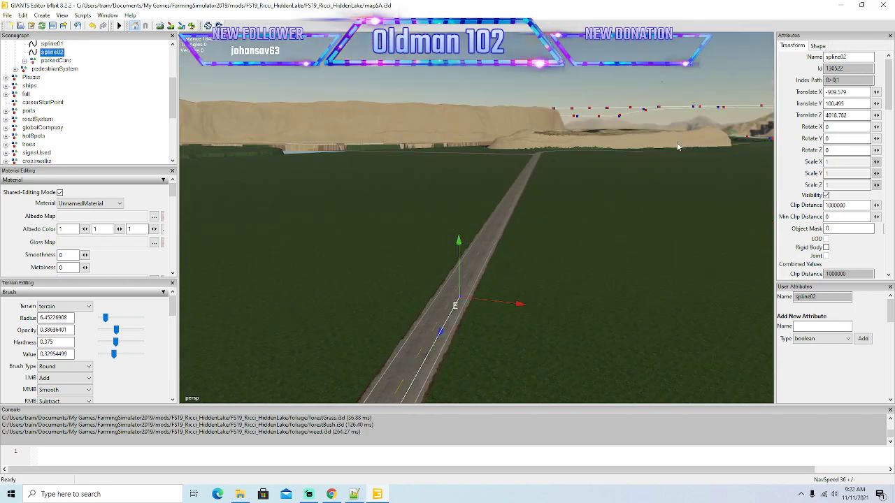
pyautogui.moveTo(441, 334); pyautogui.dragTo(516, 192)
# Bring spline02's end point up to the approach of the side-road junction in the right lane.
pyautogui.keyDown('alt'); pyautogui.moveTo(595, 253); pyautogui.dragTo(575, 291); pyautogui.keyUp('alt')
pyautogui.scroll(5, 611, 224)
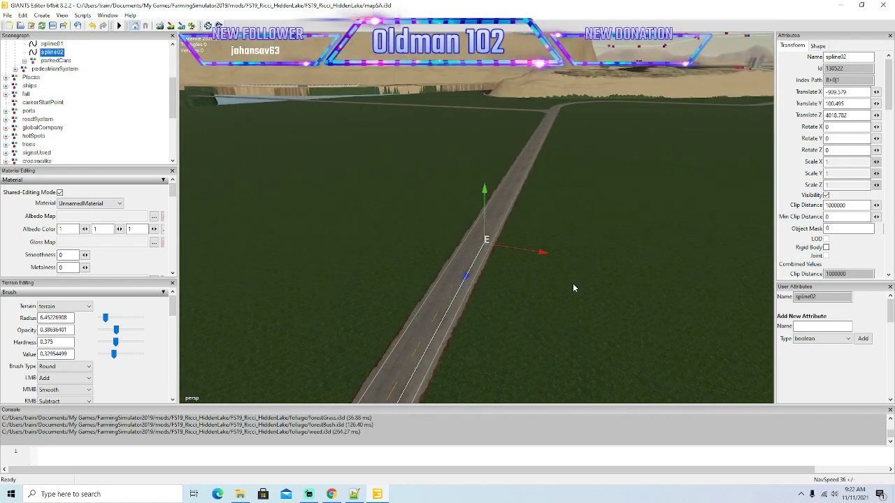
pyautogui.moveTo(471, 278); pyautogui.dragTo(551, 164)
pyautogui.scroll(4, 639, 167)
pyautogui.moveTo(619, 198)
pyautogui.keyDown('alt'); pyautogui.mouseDown()
pyautogui.moveTo(639, 167)
pyautogui.moveTo(627, 197)
pyautogui.mouseUp(); pyautogui.keyUp('alt')
pyautogui.scroll(4, 639, 167)
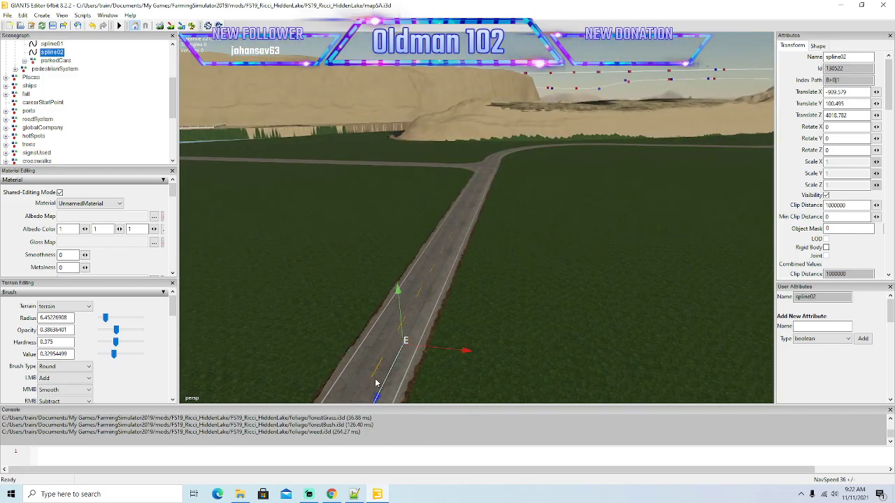
pyautogui.moveTo(378, 398); pyautogui.dragTo(518, 185)
# Extend spline02 straight through the junction to the start of the right-hand bend beyond it.
pyautogui.scroll(5, 602, 191)
pyautogui.keyDown('alt'); pyautogui.moveTo(589, 224); pyautogui.dragTo(540, 276); pyautogui.keyUp('alt')
pyautogui.moveTo(424, 315); pyautogui.dragTo(616, 224)
pyautogui.scroll(5, 606, 156)
pyautogui.moveTo(412, 372); pyautogui.dragTo(485, 228)
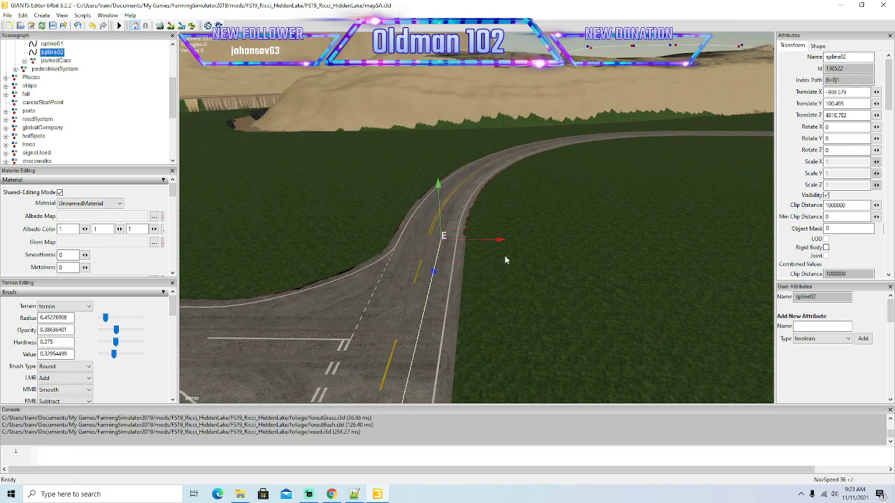
# Insert closely spaced spline02 points at the entry of the right-hand bend, shifting each sideways to centre it in the right lane.
pyautogui.keyDown('alt'); pyautogui.moveTo(505, 270); pyautogui.dragTo(509, 317); pyautogui.keyUp('alt')
pyautogui.scroll(4, 486, 268)
pyautogui.scroll(3, 495, 302)
pyautogui.scroll(3, 502, 316)
pyautogui.scroll(-3, 504, 317)
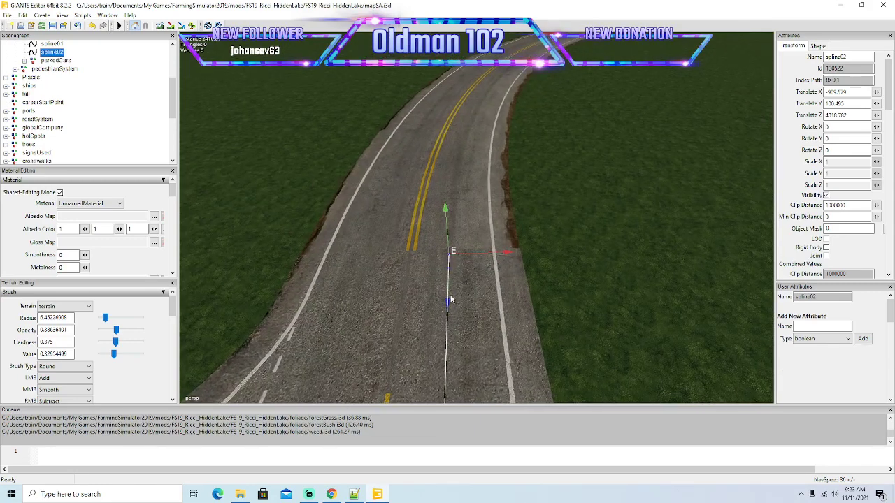
pyautogui.moveTo(448, 304); pyautogui.dragTo(465, 260)
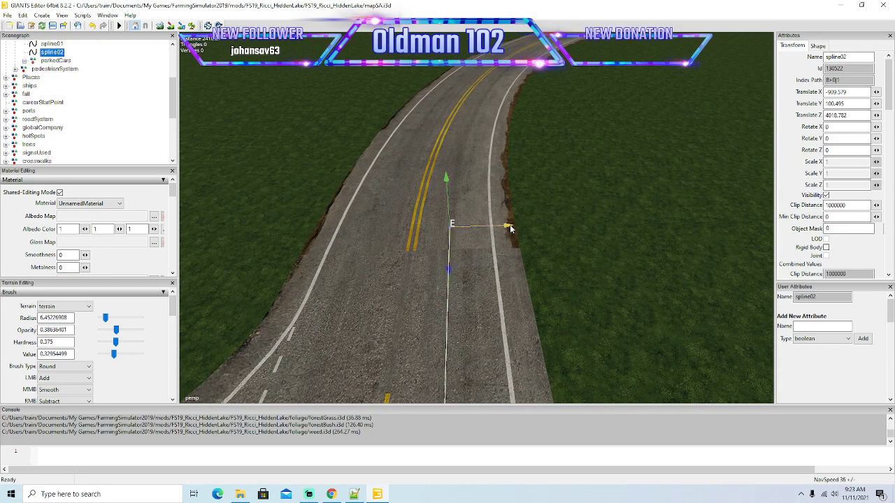
pyautogui.moveTo(512, 228); pyautogui.dragTo(514, 229)
pyautogui.moveTo(452, 270); pyautogui.dragTo(462, 214)
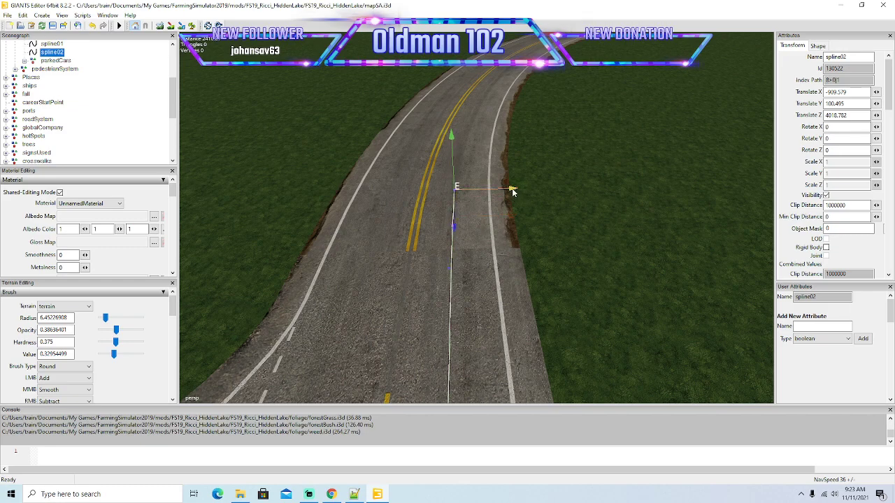
pyautogui.press('Insert')
pyautogui.moveTo(458, 220); pyautogui.dragTo(463, 198)
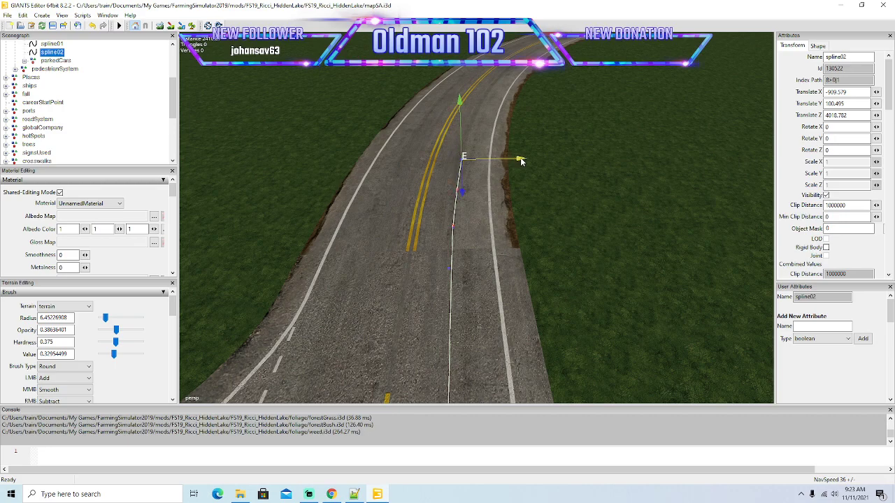
# Place more spline02 points just inside the right-hand bend, centring each in the right lane.
pyautogui.keyDown('alt'); pyautogui.moveTo(543, 231); pyautogui.dragTo(565, 225); pyautogui.keyUp('alt')
pyautogui.scroll(2, 541, 176)
pyautogui.moveTo(465, 304); pyautogui.dragTo(470, 260)
pyautogui.moveTo(506, 231); pyautogui.dragTo(515, 223)
pyautogui.moveTo(466, 265); pyautogui.dragTo(467, 238)
pyautogui.moveTo(509, 202); pyautogui.dragTo(515, 202)
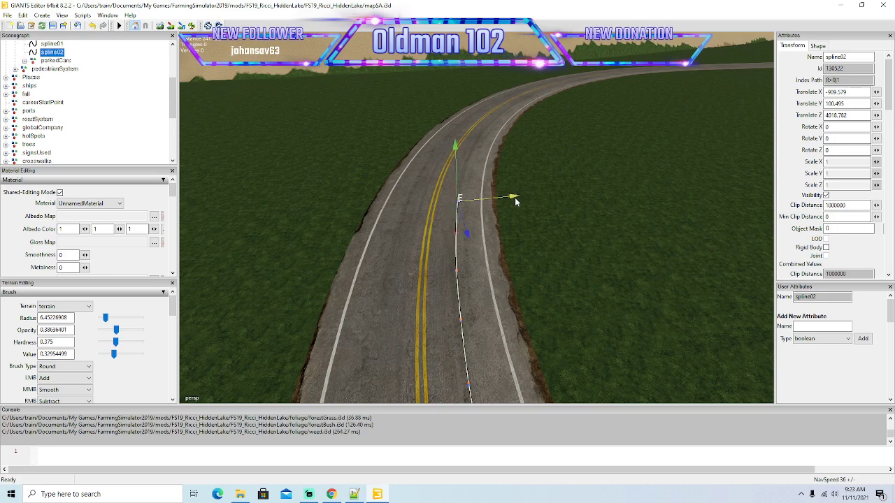
# Insert spline02 points along the first part of the right-hand bend, moving each forward and sideways to follow the lane.
pyautogui.moveTo(534, 271)
pyautogui.mouseDown(button='right')
pyautogui.moveTo(524, 228)
pyautogui.moveTo(544, 286)
pyautogui.mouseUp(button='right')
pyautogui.moveTo(473, 344); pyautogui.dragTo(464, 301)
pyautogui.moveTo(508, 252); pyautogui.dragTo(526, 254)
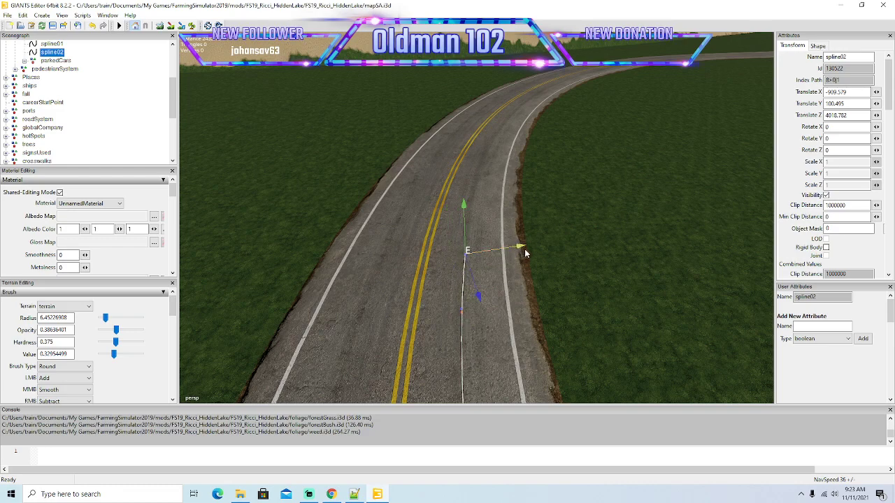
pyautogui.press('Insert')
pyautogui.moveTo(479, 284); pyautogui.dragTo(470, 255)
pyautogui.moveTo(514, 213); pyautogui.dragTo(527, 214)
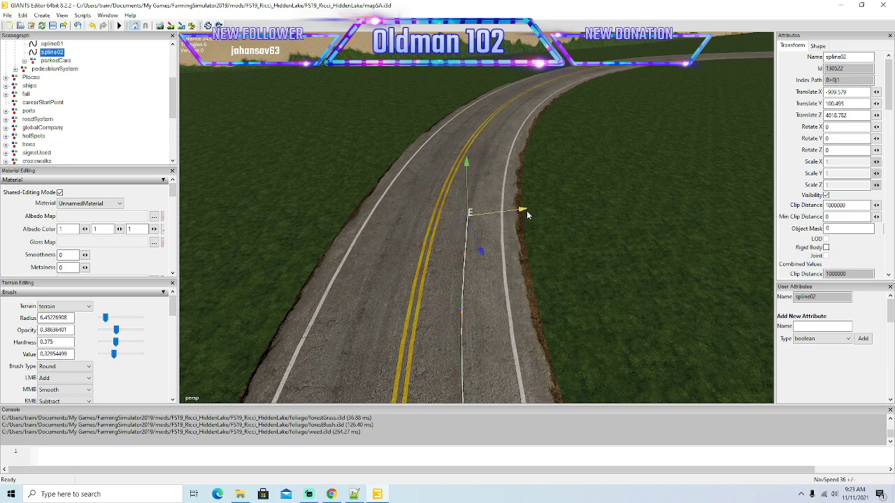
pyautogui.moveTo(482, 250)
pyautogui.mouseDown()
pyautogui.moveTo(514, 179)
pyautogui.moveTo(535, 177)
pyautogui.mouseUp()
# Continue spline02 towards the middle of the right-hand bend with closely spaced points centred in the right lane.
pyautogui.keyDown('alt'); pyautogui.moveTo(542, 216); pyautogui.dragTo(541, 176); pyautogui.keyUp('alt')
pyautogui.scroll(2, 540, 176)
pyautogui.keyDown('alt'); pyautogui.moveTo(562, 215); pyautogui.dragTo(564, 223); pyautogui.keyUp('alt')
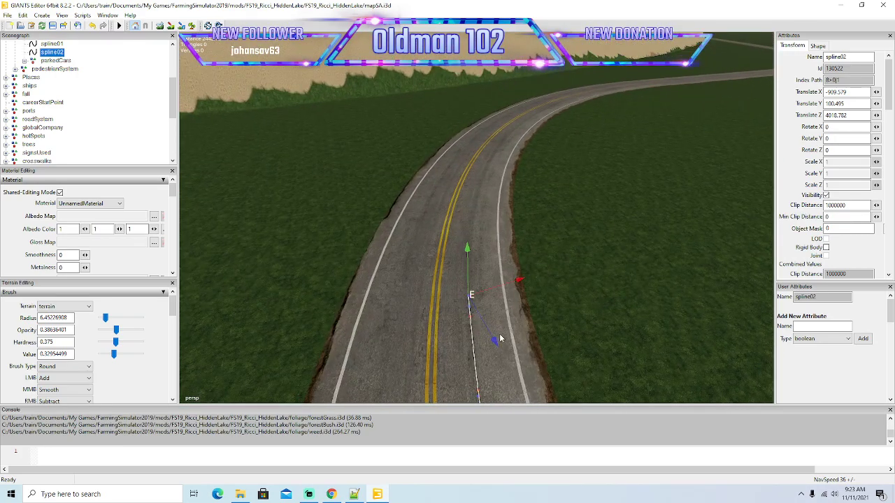
pyautogui.moveTo(489, 331); pyautogui.dragTo(464, 283)
pyautogui.moveTo(510, 246); pyautogui.dragTo(533, 249)
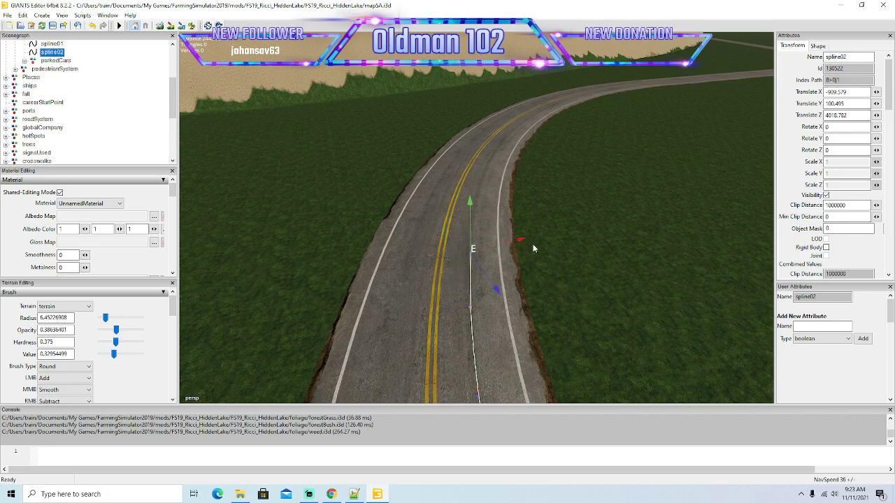
pyautogui.moveTo(499, 283); pyautogui.dragTo(474, 241)
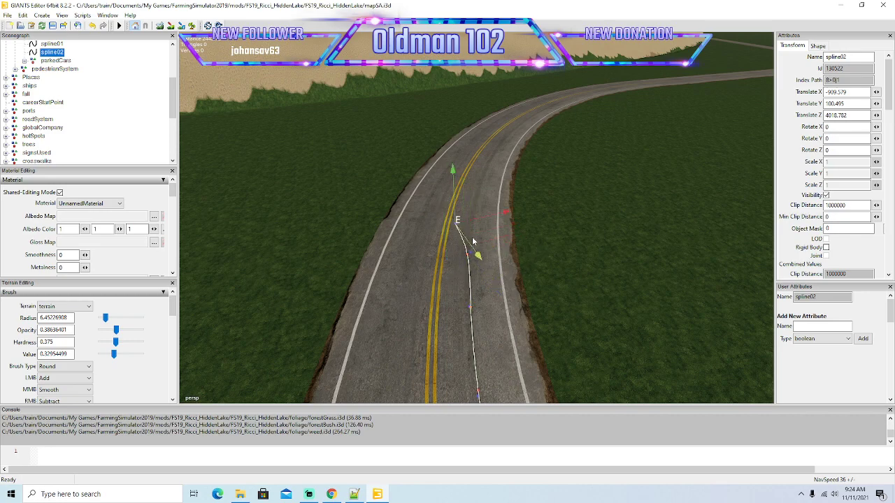
pyautogui.moveTo(515, 211); pyautogui.dragTo(532, 212)
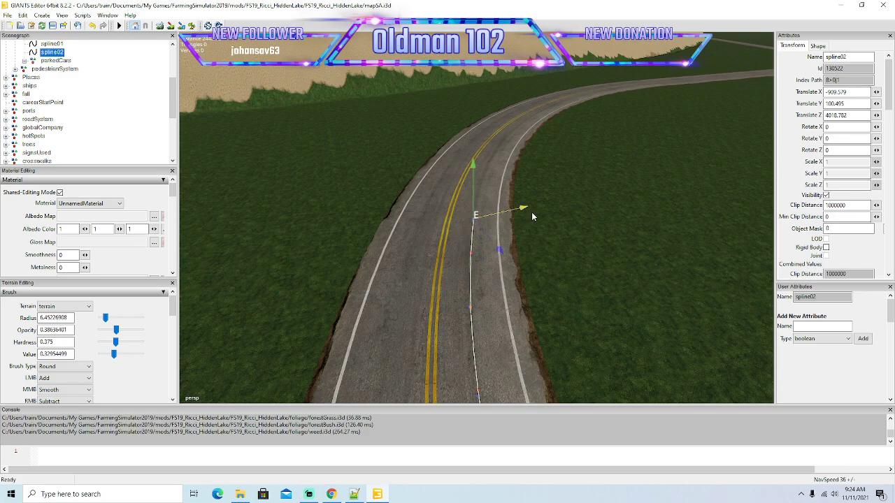
# Insert spline02 points around the middle of the right-hand bend, aligning each with the right lane.
pyautogui.moveTo(539, 264)
pyautogui.keyDown('alt'); pyautogui.mouseDown()
pyautogui.moveTo(523, 219)
pyautogui.moveTo(553, 268)
pyautogui.mouseUp(); pyautogui.keyUp('alt')
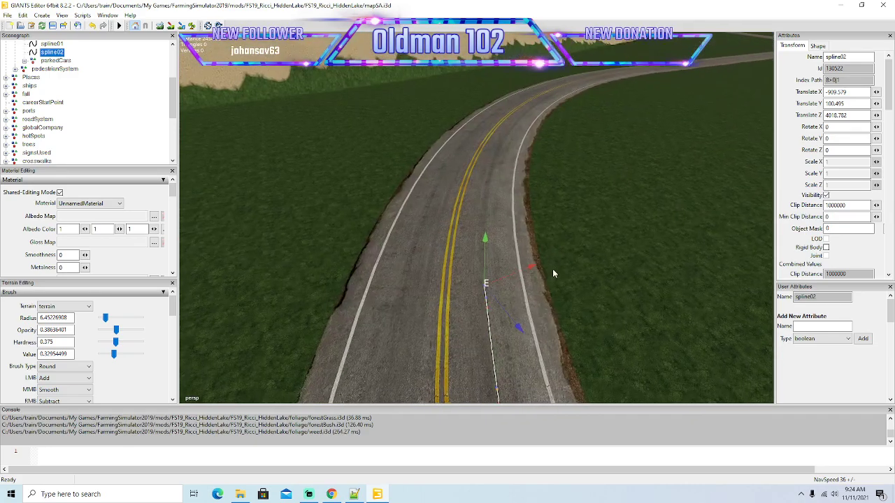
pyautogui.moveTo(508, 309); pyautogui.dragTo(544, 233)
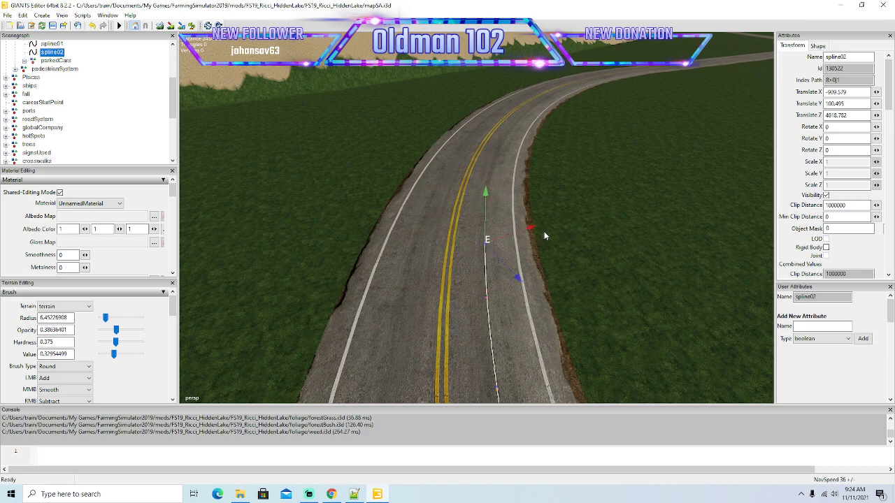
pyautogui.press('Insert')
pyautogui.moveTo(518, 270); pyautogui.dragTo(547, 196)
pyautogui.press('Insert')
# Advance spline02 past the middle of the right-hand bend, keeping its new points between the centre and edge lines.
pyautogui.keyDown('alt'); pyautogui.moveTo(549, 237); pyautogui.dragTo(548, 288); pyautogui.keyUp('alt')
pyautogui.scroll(4, 534, 187)
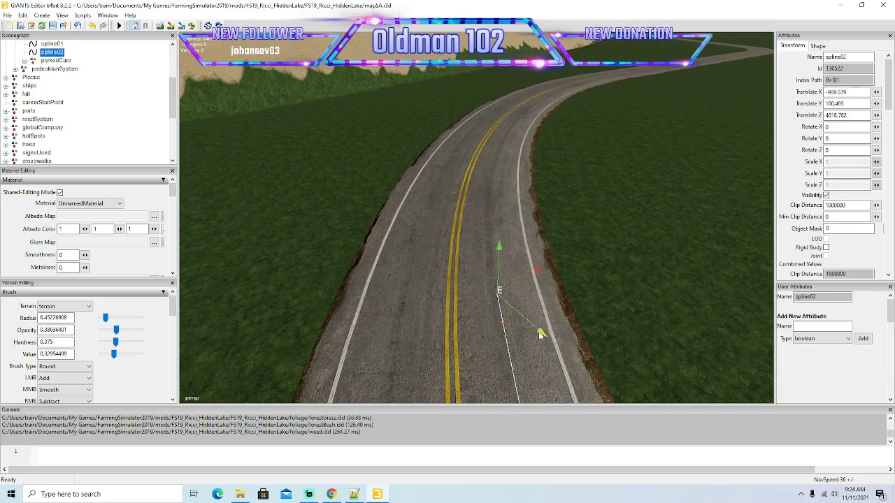
pyautogui.moveTo(537, 329); pyautogui.dragTo(550, 192)
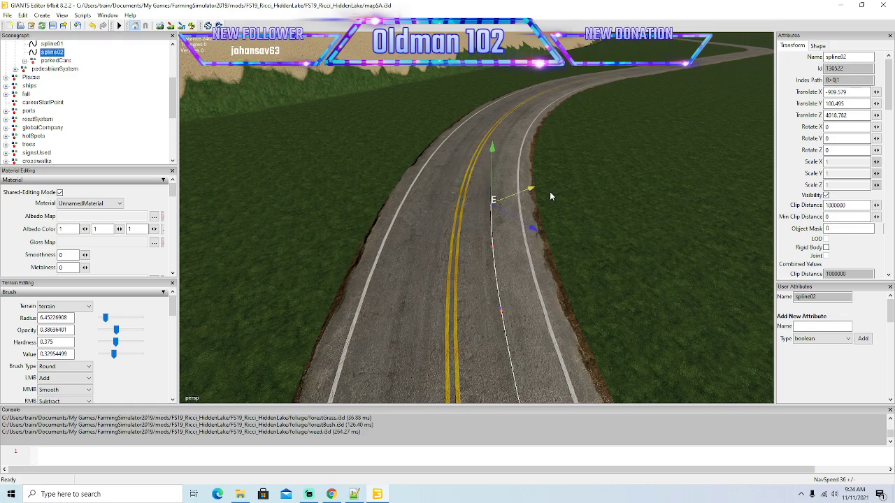
pyautogui.keyDown('alt'); pyautogui.moveTo(556, 239); pyautogui.dragTo(551, 201); pyautogui.keyUp('alt')
# Add spline02 points along the later part of the right-hand bend and pull them back into the right lane.
pyautogui.keyDown('alt'); pyautogui.moveTo(561, 253); pyautogui.dragTo(584, 294); pyautogui.keyUp('alt')
pyautogui.scroll(5, 563, 227)
pyautogui.moveTo(554, 374); pyautogui.dragTo(519, 355)
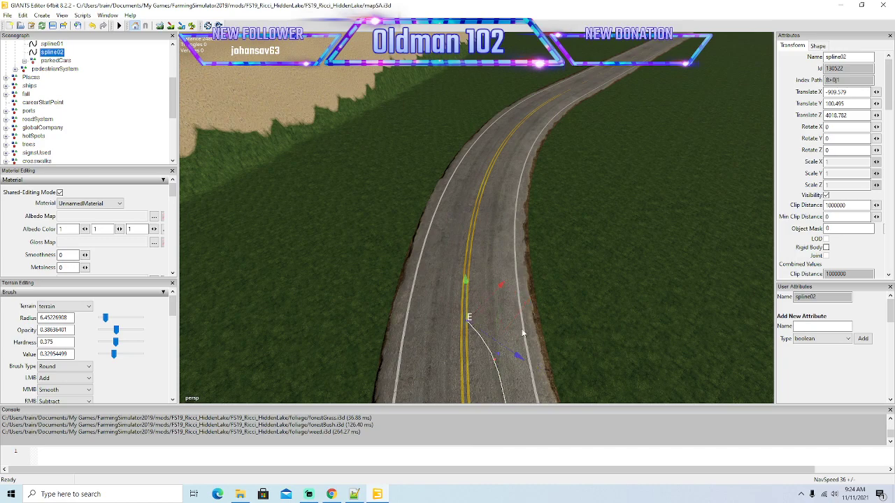
pyautogui.moveTo(502, 287); pyautogui.dragTo(547, 233)
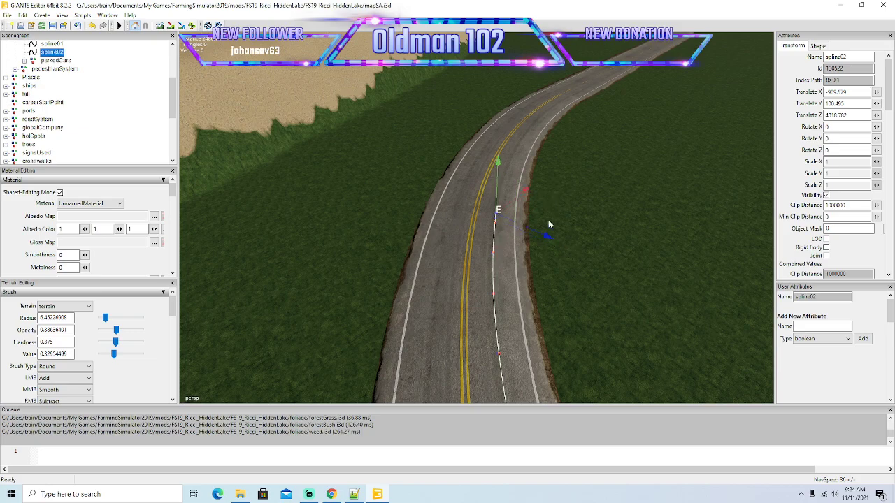
# Extend spline02 towards the exit of the right-hand bend, adjusting its points forward and sideways within the lane.
pyautogui.moveTo(528, 190); pyautogui.dragTo(523, 277)
pyautogui.scroll(2, 558, 182)
pyautogui.moveTo(482, 230); pyautogui.dragTo(543, 251)
pyautogui.scroll(3, 522, 195)
pyautogui.scroll(-1, 542, 251)
pyautogui.moveTo(484, 302); pyautogui.dragTo(505, 242)
pyautogui.moveTo(545, 312); pyautogui.dragTo(527, 180)
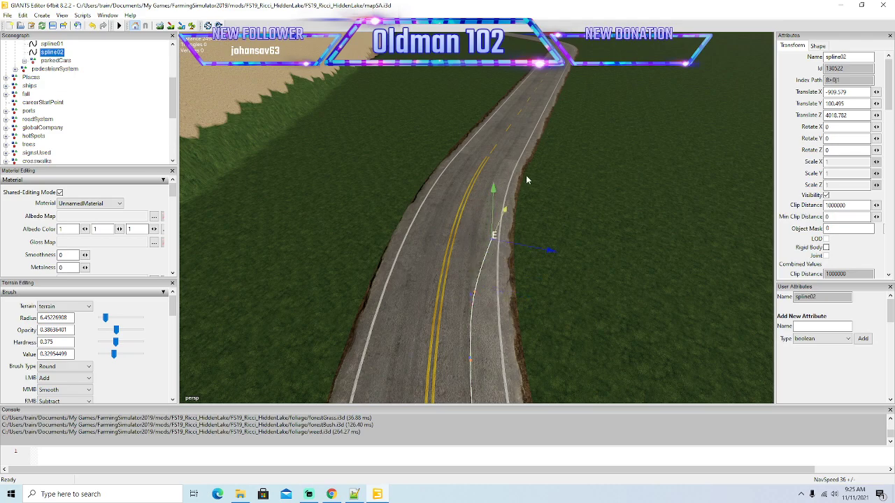
# Centre spline02's end point at the bend's exit and extend the line onto the straight with the dashed centre line.
pyautogui.moveTo(553, 254); pyautogui.dragTo(534, 245)
pyautogui.moveTo(494, 203); pyautogui.dragTo(518, 162)
pyautogui.moveTo(551, 214); pyautogui.dragTo(532, 120)
pyautogui.moveTo(560, 182); pyautogui.dragTo(593, 209)
pyautogui.moveTo(453, 260); pyautogui.dragTo(533, 134)
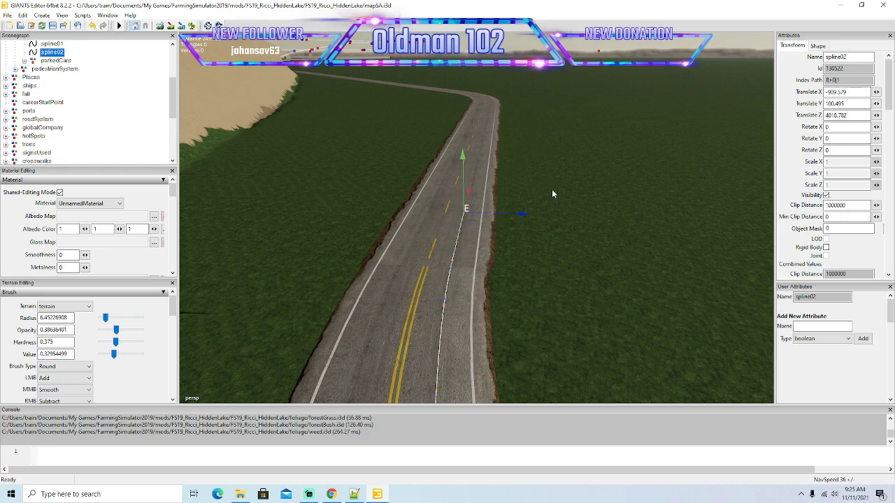
# Extend spline02 along the straight in the right lane up to the start of the left-hand bend.
pyautogui.moveTo(576, 224)
pyautogui.keyDown('alt'); pyautogui.mouseDown()
pyautogui.moveTo(591, 168)
pyautogui.moveTo(562, 227)
pyautogui.mouseUp(); pyautogui.keyUp('alt')
pyautogui.scroll(4, 590, 168)
pyautogui.scroll(2, 562, 227)
pyautogui.scroll(2, 465, 313)
pyautogui.moveTo(420, 364); pyautogui.dragTo(564, 163)
pyautogui.keyDown('alt'); pyautogui.moveTo(594, 105); pyautogui.dragTo(668, 138); pyautogui.keyUp('alt')
pyautogui.moveTo(483, 250); pyautogui.dragTo(539, 228)
pyautogui.scroll(2, 586, 174)
pyautogui.moveTo(450, 246); pyautogui.dragTo(500, 172)
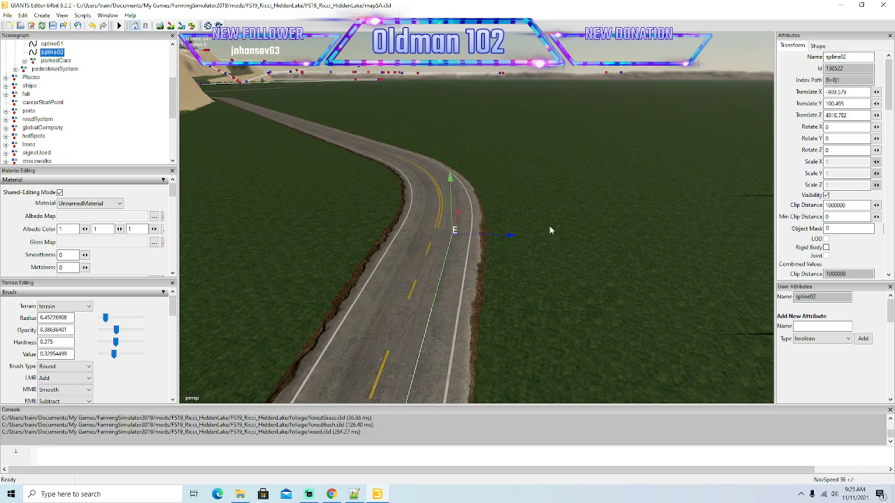
# Insert spline02 points at the entry of the left-hand bend and shift each sideways to the right lane's centre.
pyautogui.press('Insert')
pyautogui.keyDown('alt'); pyautogui.moveTo(549, 230); pyautogui.dragTo(554, 239); pyautogui.keyUp('alt')
pyautogui.scroll(2, 555, 239)
pyautogui.keyDown('alt'); pyautogui.moveTo(553, 251); pyautogui.dragTo(544, 269); pyautogui.keyUp('alt')
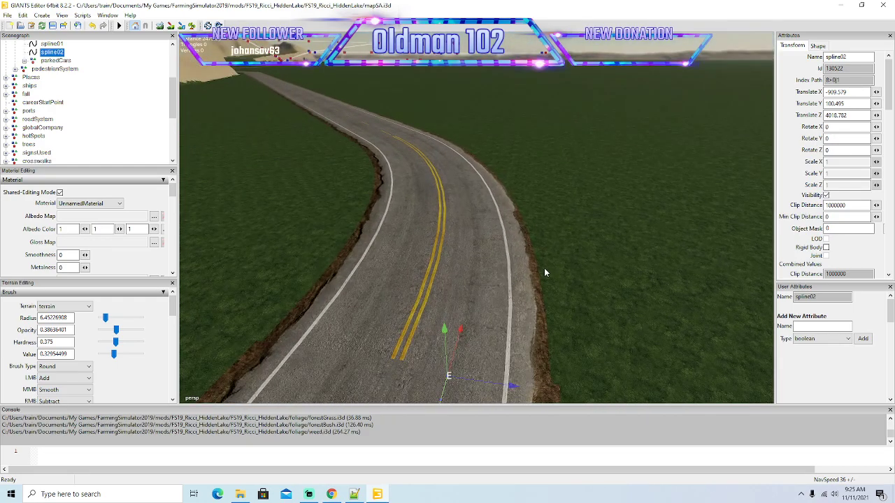
pyautogui.scroll(-3, 544, 270)
pyautogui.moveTo(484, 268); pyautogui.dragTo(496, 228)
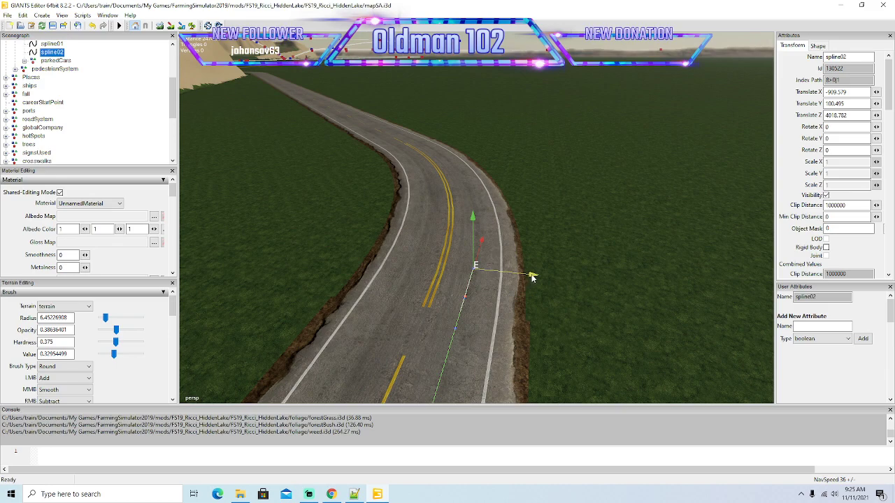
pyautogui.moveTo(531, 278); pyautogui.dragTo(483, 227)
pyautogui.moveTo(531, 258); pyautogui.dragTo(494, 202)
pyautogui.moveTo(541, 236); pyautogui.dragTo(538, 238)
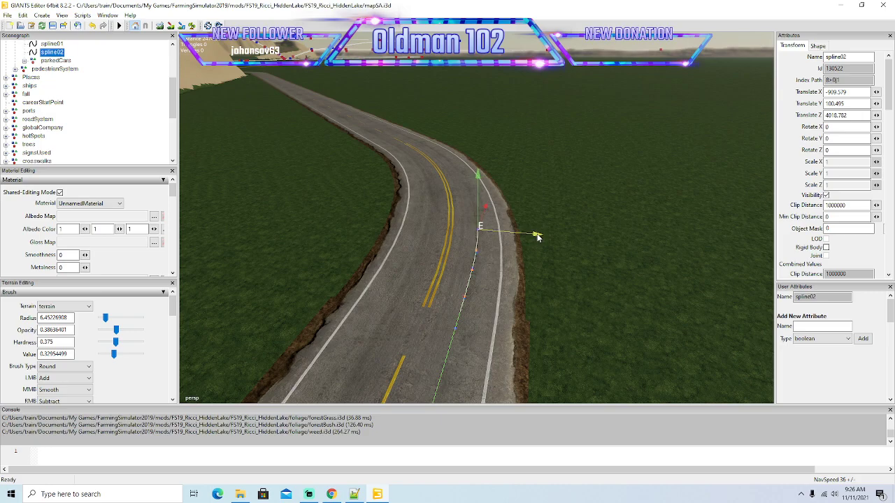
# Add closely spaced spline02 points farther into the left-hand bend, following the right lane's curve.
pyautogui.keyDown('alt'); pyautogui.moveTo(579, 304); pyautogui.dragTo(539, 307); pyautogui.keyUp('alt')
pyautogui.scroll(3, 595, 263)
pyautogui.moveTo(492, 278); pyautogui.dragTo(508, 249)
pyautogui.moveTo(537, 306); pyautogui.dragTo(501, 248)
pyautogui.moveTo(539, 291); pyautogui.dragTo(534, 290)
pyautogui.press('Insert')
pyautogui.moveTo(497, 239); pyautogui.dragTo(537, 267)
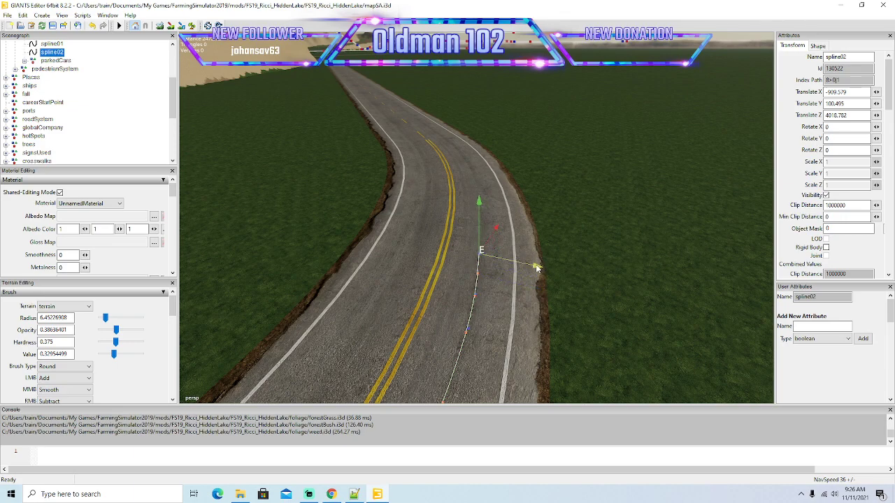
# Insert another spline02 point near the middle of the left-hand bend and align it with the right lane.
pyautogui.press('Insert')
pyautogui.scroll(3, 609, 291)
pyautogui.moveTo(598, 320)
pyautogui.keyDown('alt'); pyautogui.mouseDown()
pyautogui.moveTo(609, 291)
pyautogui.moveTo(584, 321)
pyautogui.moveTo(579, 365)
pyautogui.moveTo(596, 328)
pyautogui.mouseUp(); pyautogui.keyUp('alt')
pyautogui.scroll(-3, 582, 327)
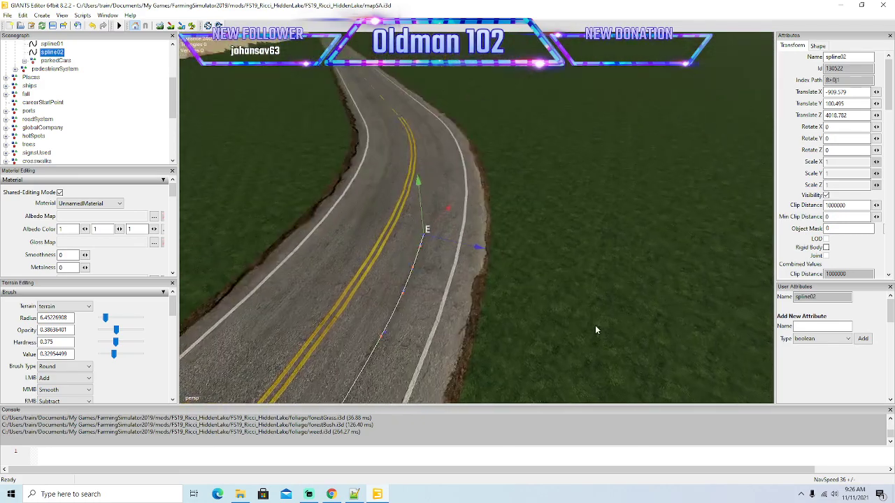
pyautogui.scroll(-10, 595, 325)
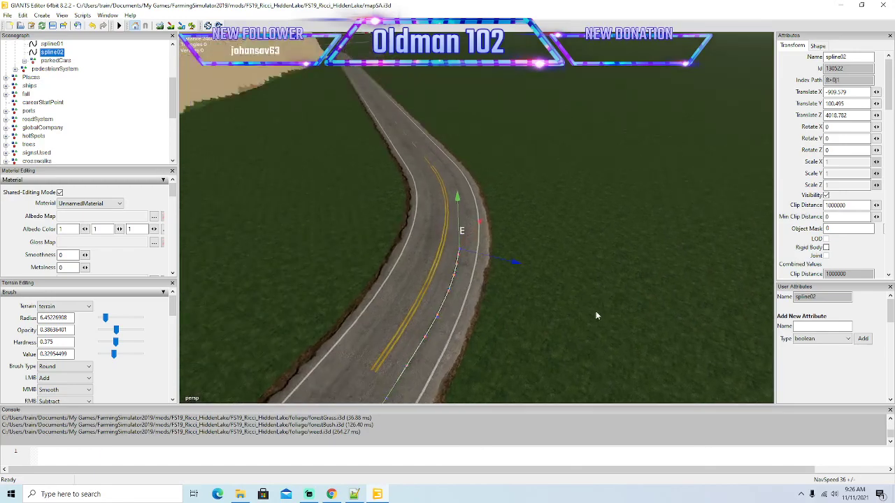
pyautogui.keyDown('alt'); pyautogui.moveTo(595, 319); pyautogui.dragTo(595, 324); pyautogui.keyUp('alt')
pyautogui.moveTo(476, 262); pyautogui.dragTo(481, 254)
pyautogui.moveTo(515, 304); pyautogui.dragTo(511, 304)
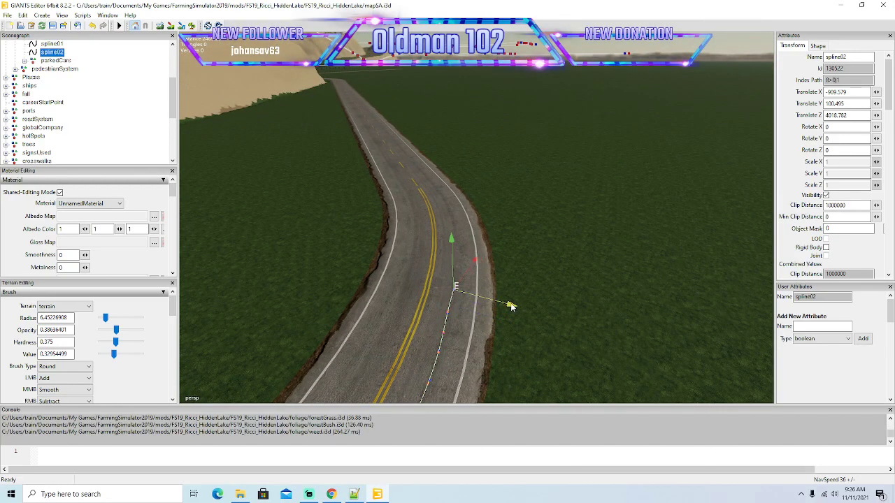
# Continue spline02 through the second half of the left-hand bend with closely spaced points centred in the right lane.
pyautogui.moveTo(477, 265); pyautogui.dragTo(487, 242)
pyautogui.moveTo(523, 281)
pyautogui.mouseDown()
pyautogui.moveTo(510, 281)
pyautogui.moveTo(539, 277)
pyautogui.mouseUp()
pyautogui.moveTo(477, 238); pyautogui.dragTo(488, 219)
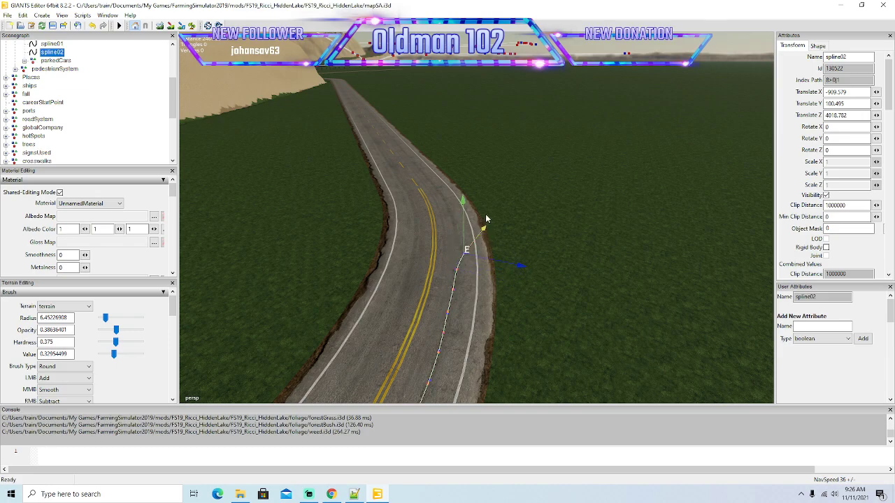
pyautogui.moveTo(519, 267); pyautogui.dragTo(511, 261)
pyautogui.keyDown('alt'); pyautogui.moveTo(561, 306); pyautogui.dragTo(542, 322); pyautogui.keyUp('alt')
pyautogui.scroll(3, 561, 270)
pyautogui.moveTo(511, 280); pyautogui.dragTo(523, 265)
pyautogui.moveTo(552, 327); pyautogui.dragTo(544, 322)
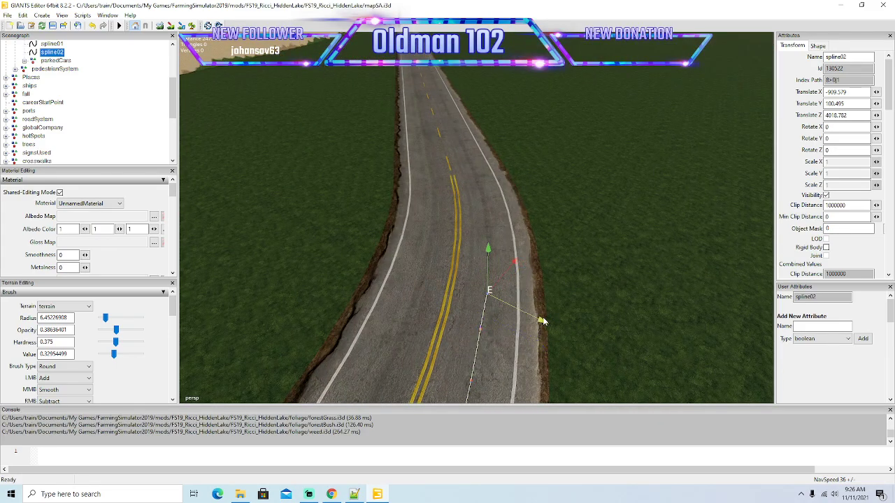
# Extend spline02 in the right lane toward the bend's exit, near the end of the double yellow line.
pyautogui.moveTo(542, 277); pyautogui.dragTo(560, 256)
pyautogui.scroll(2, 586, 249)
pyautogui.moveTo(579, 323); pyautogui.dragTo(563, 219)
pyautogui.moveTo(582, 277)
pyautogui.mouseDown()
pyautogui.moveTo(557, 262)
pyautogui.moveTo(625, 274)
pyautogui.moveTo(594, 301)
pyautogui.mouseUp()
pyautogui.press('Insert')
pyautogui.scroll(2, 625, 274)
pyautogui.scroll(-2, 625, 274)
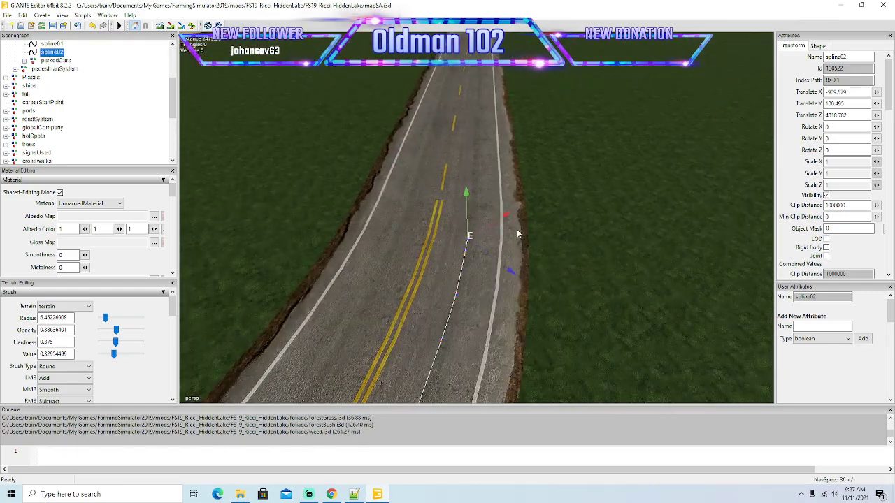
# Carry spline02 out of the bend with right-lane points alongside the first dashed centre markings.
pyautogui.moveTo(508, 215); pyautogui.dragTo(535, 202)
pyautogui.moveTo(537, 259); pyautogui.dragTo(567, 203)
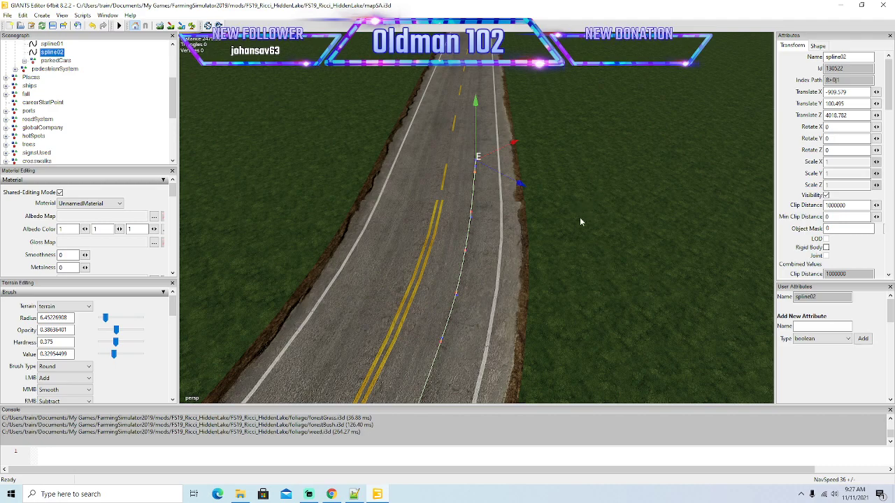
pyautogui.scroll(-5, 583, 211)
pyautogui.keyDown('alt'); pyautogui.moveTo(577, 224); pyautogui.dragTo(581, 190); pyautogui.keyUp('alt')
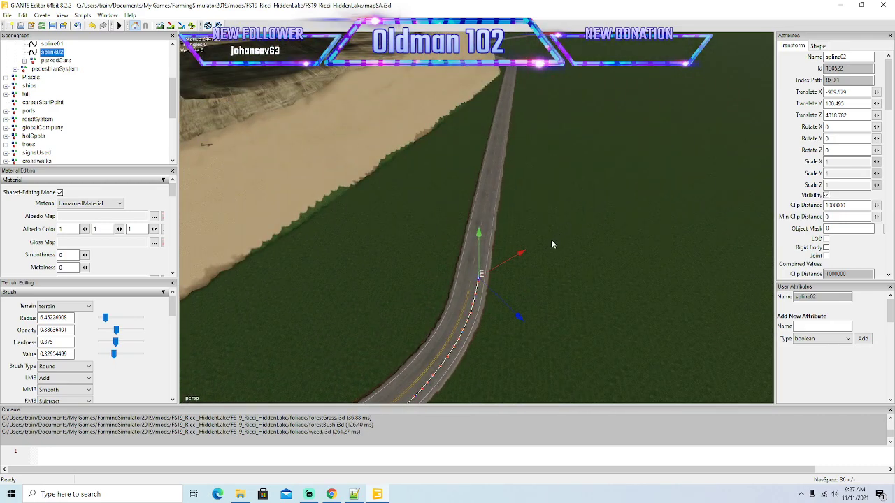
# Place a widely spaced spline02 point farther down the long straight and align it with the right lane.
pyautogui.moveTo(524, 254); pyautogui.dragTo(693, 90)
pyautogui.moveTo(681, 234); pyautogui.dragTo(537, 150)
pyautogui.keyDown('alt'); pyautogui.moveTo(564, 188); pyautogui.dragTo(572, 207); pyautogui.keyUp('alt')
pyautogui.scroll(6, 575, 135)
pyautogui.scroll(3, 544, 230)
pyautogui.moveTo(490, 225); pyautogui.dragTo(558, 177)
# Insert another spline02 point far along the straight, before the S-bend, and bring it back onto the right lane.
pyautogui.press('Insert')
pyautogui.scroll(-5, 551, 218)
pyautogui.moveTo(540, 240); pyautogui.dragTo(740, 143)
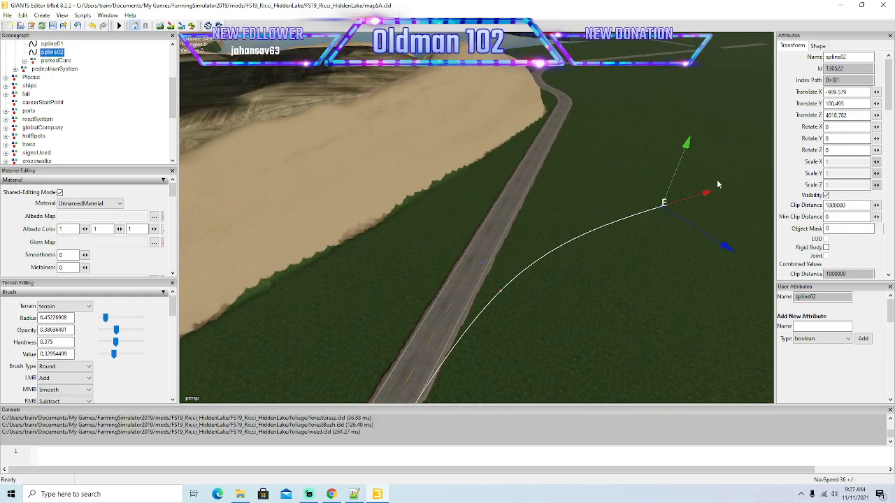
pyautogui.moveTo(725, 248); pyautogui.dragTo(547, 248)
pyautogui.scroll(4, 656, 146)
pyautogui.scroll(3, 656, 134)
pyautogui.moveTo(502, 287); pyautogui.dragTo(518, 197)
pyautogui.keyDown('alt'); pyautogui.moveTo(549, 280); pyautogui.dragTo(527, 289); pyautogui.keyUp('alt')
pyautogui.scroll(3, 592, 212)
pyautogui.scroll(2, 593, 212)
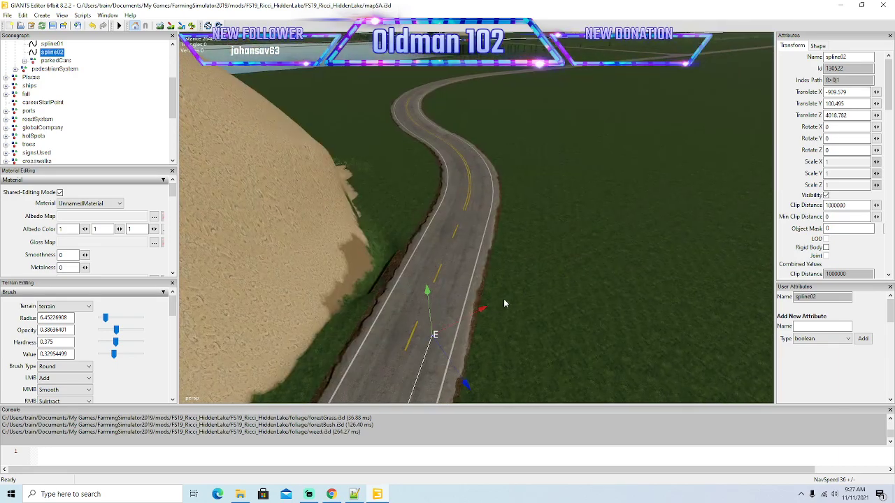
# Extend spline02 in the right lane to the last dashed markings before the next left-hand bend.
pyautogui.moveTo(481, 309); pyautogui.dragTo(560, 267)
pyautogui.moveTo(565, 318); pyautogui.dragTo(534, 271)
pyautogui.scroll(1, 545, 248)
pyautogui.moveTo(525, 320); pyautogui.dragTo(561, 325)
pyautogui.scroll(1, 533, 308)
pyautogui.scroll(1, 533, 307)
pyautogui.scroll(-1, 561, 323)
pyautogui.scroll(1, 561, 324)
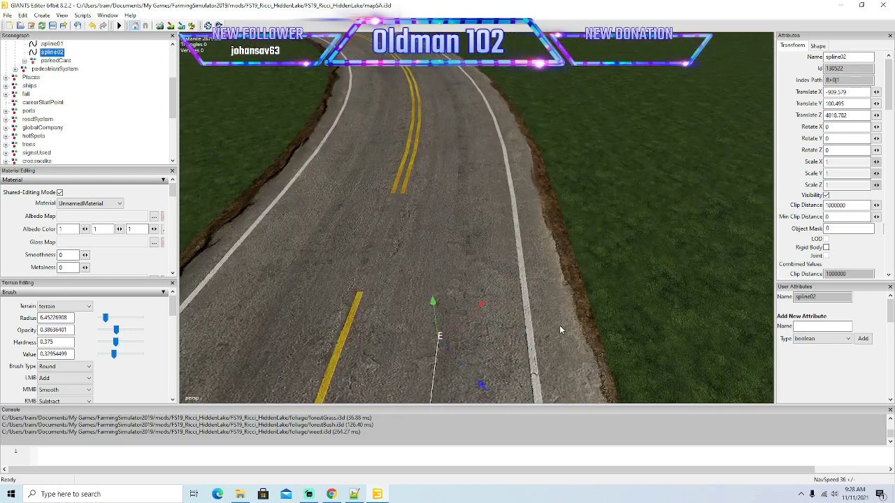
pyautogui.scroll(-1, 559, 325)
pyautogui.moveTo(504, 299); pyautogui.dragTo(507, 302)
# Insert spline02 points past the last centre dash and alongside the start of the double yellow line, centred in the right lane.
pyautogui.press('Insert')
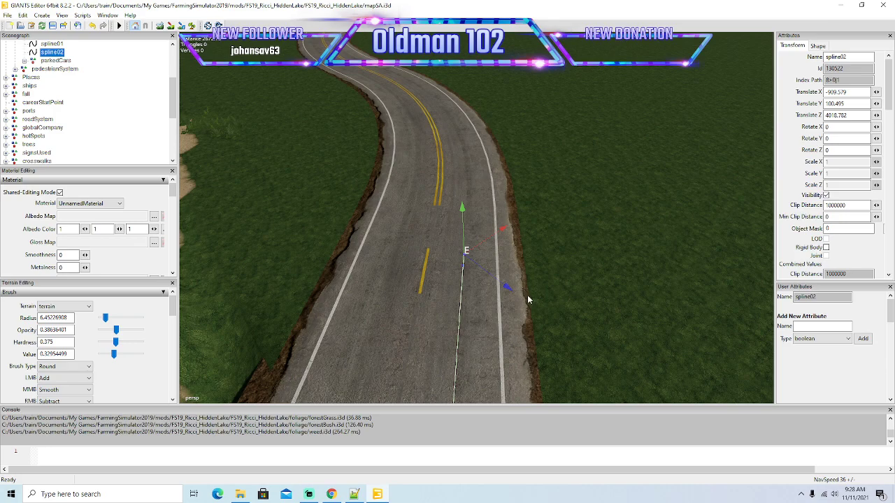
pyautogui.keyDown('alt'); pyautogui.moveTo(563, 297); pyautogui.dragTo(556, 257); pyautogui.keyUp('alt')
pyautogui.scroll(3, 565, 266)
pyautogui.scroll(-3, 566, 268)
pyautogui.moveTo(560, 323); pyautogui.dragTo(535, 289)
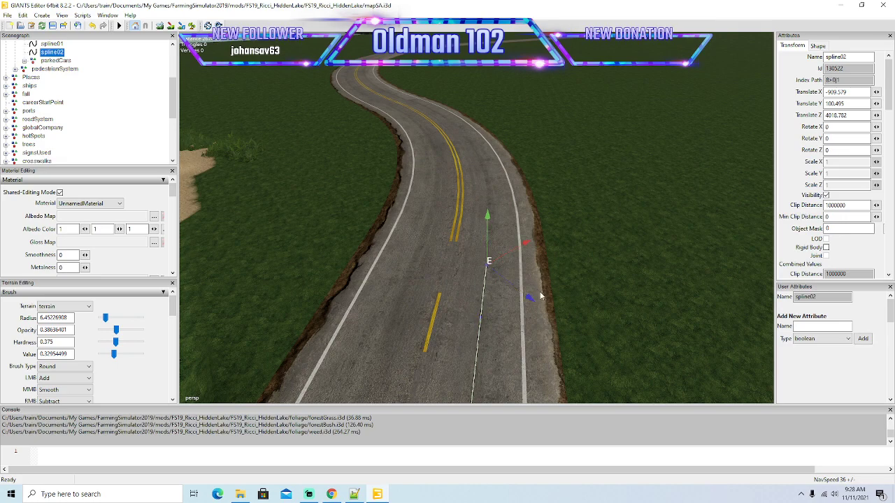
pyautogui.moveTo(533, 294); pyautogui.dragTo(535, 258)
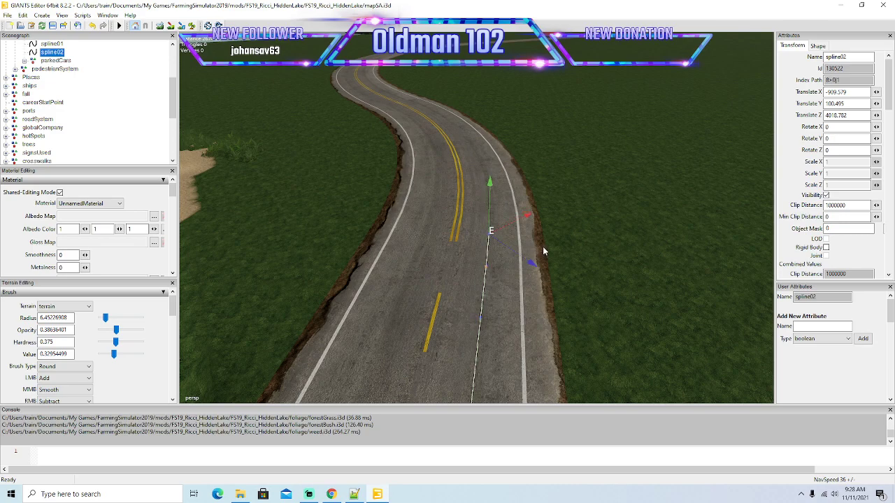
pyautogui.keyDown('alt'); pyautogui.moveTo(568, 288); pyautogui.dragTo(519, 238); pyautogui.keyUp('alt')
pyautogui.scroll(-3, 564, 289)
pyautogui.moveTo(512, 299); pyautogui.dragTo(495, 277)
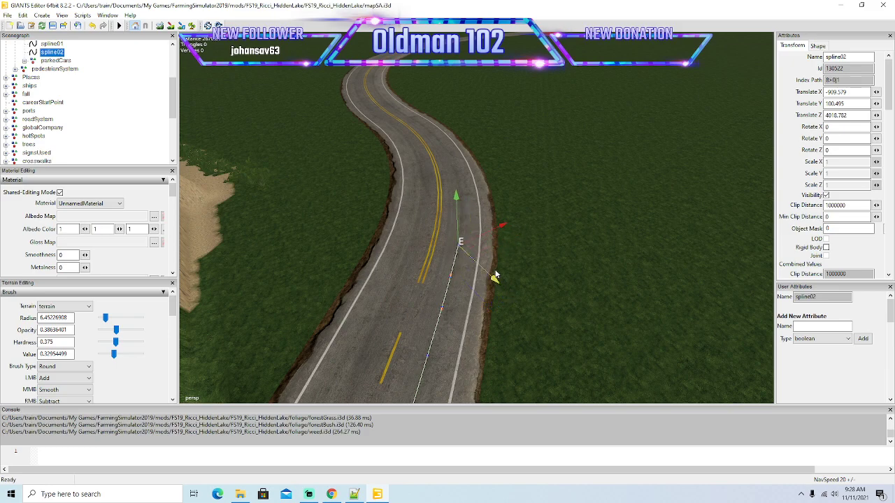
# Insert spline02 points at the entry of the second left-hand bend and shift them sideways into the right lane.
pyautogui.press('Insert')
pyautogui.moveTo(504, 221); pyautogui.dragTo(521, 202)
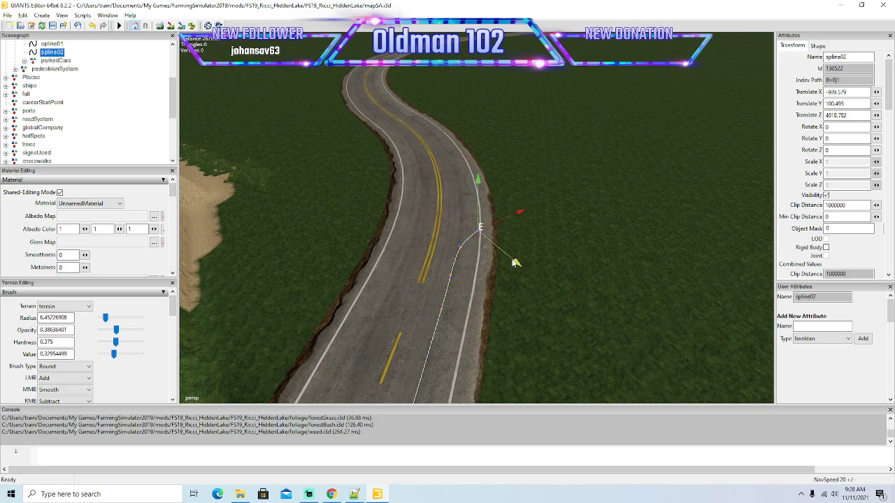
pyautogui.moveTo(516, 264); pyautogui.dragTo(571, 243)
pyautogui.scroll(2, 627, 231)
pyautogui.moveTo(540, 301); pyautogui.dragTo(526, 265)
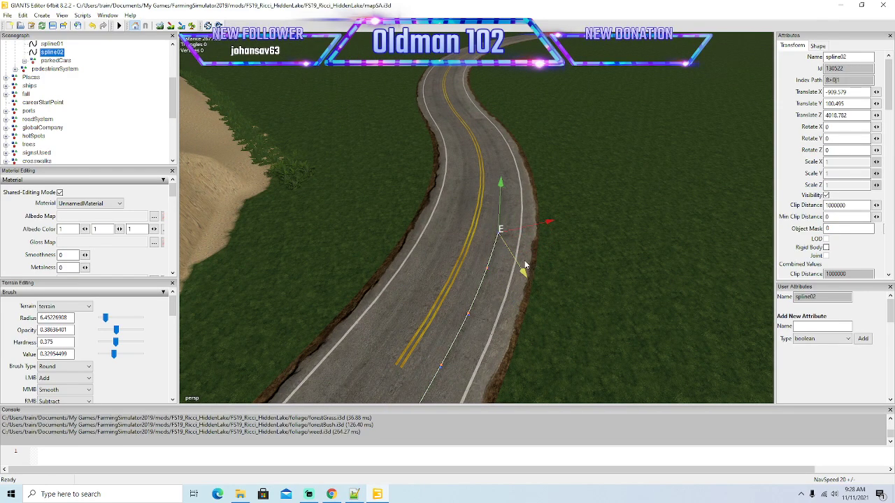
# Add closely spaced spline02 points around the second left-hand bend, following the right lane's curve.
pyautogui.press('Insert')
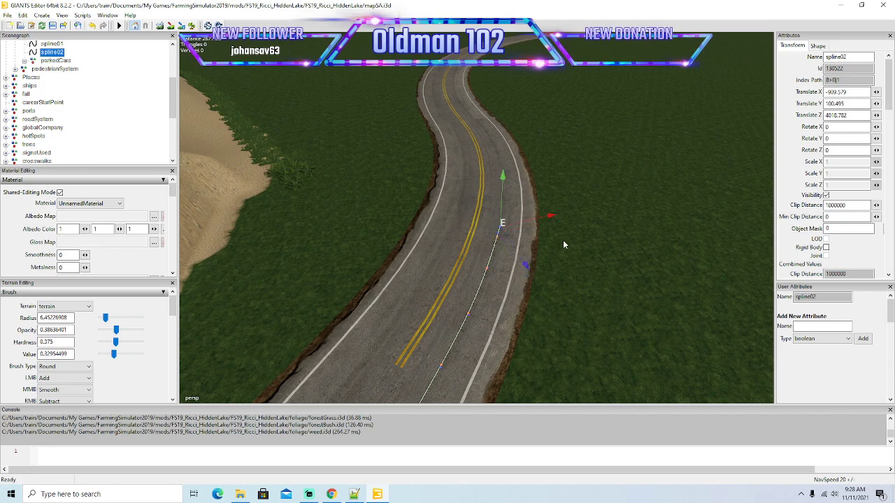
pyautogui.moveTo(551, 217); pyautogui.dragTo(569, 212)
pyautogui.moveTo(547, 258); pyautogui.dragTo(526, 222)
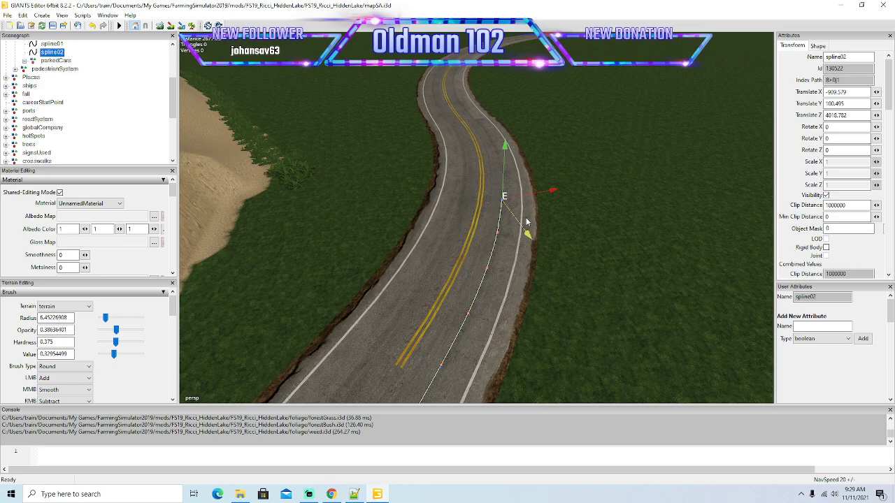
pyautogui.keyDown('alt'); pyautogui.moveTo(580, 256); pyautogui.dragTo(552, 270); pyautogui.keyUp('alt')
pyautogui.scroll(1, 593, 227)
pyautogui.moveTo(499, 346); pyautogui.dragTo(491, 312)
pyautogui.moveTo(539, 264); pyautogui.dragTo(556, 267)
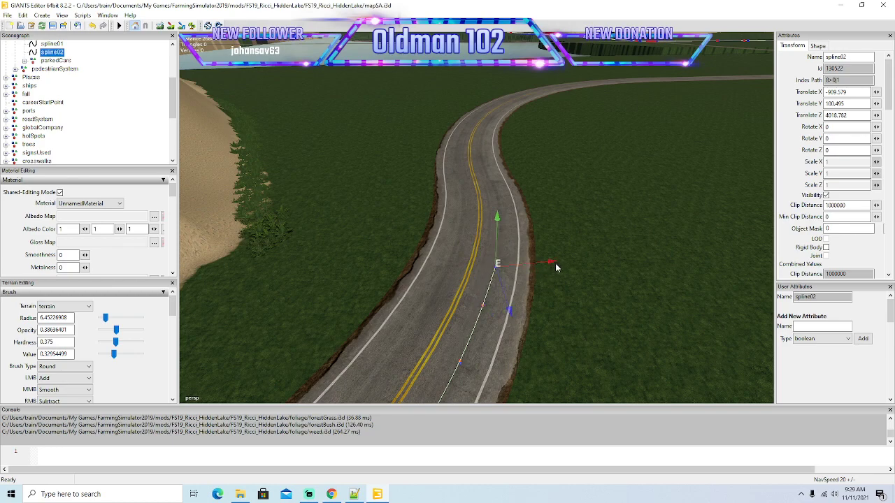
# Insert spline02 points through the end of the second left-hand bend, keeping them in the right lane's centre.
pyautogui.press('Insert')
pyautogui.moveTo(511, 303); pyautogui.dragTo(502, 267)
pyautogui.moveTo(556, 238); pyautogui.dragTo(555, 208)
pyautogui.keyDown('alt'); pyautogui.moveTo(585, 283); pyautogui.dragTo(567, 224); pyautogui.keyUp('alt')
pyautogui.scroll(4, 595, 238)
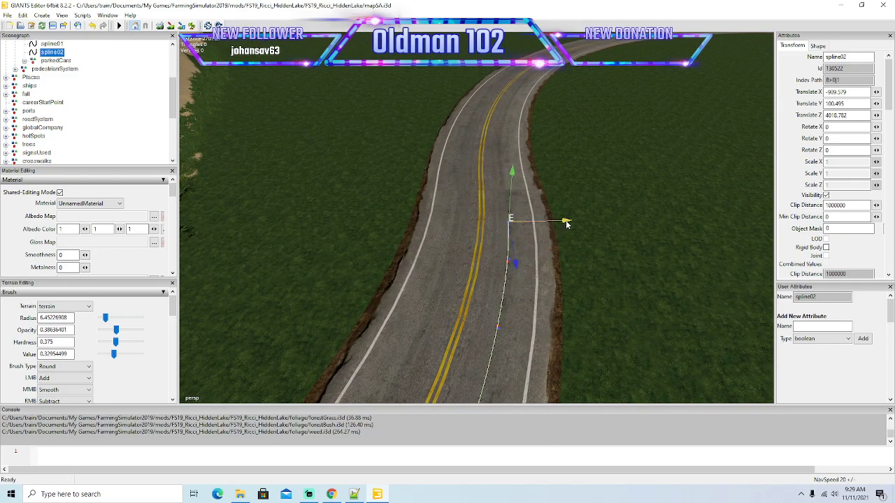
pyautogui.moveTo(569, 223); pyautogui.dragTo(569, 223)
pyautogui.moveTo(516, 261); pyautogui.dragTo(517, 205)
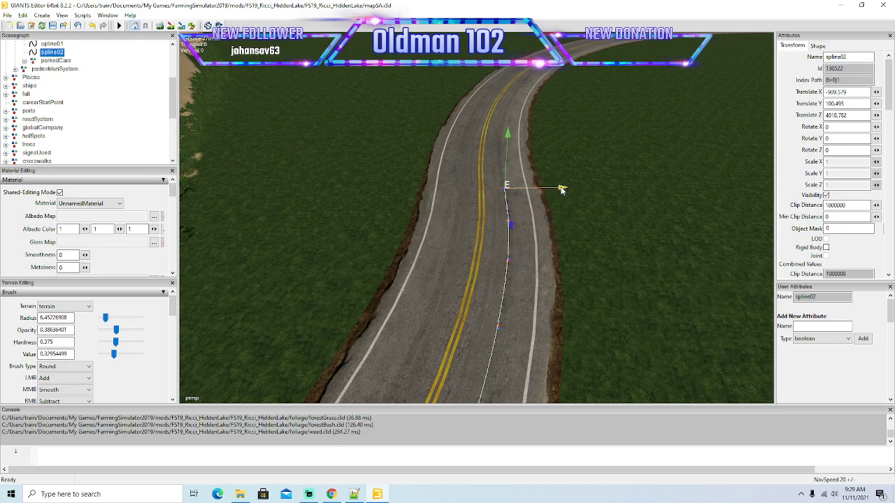
# Extend spline02 to the start of the right-hand bend and align its end point with the right lane.
pyautogui.moveTo(513, 225); pyautogui.dragTo(563, 153)
pyautogui.moveTo(566, 216)
pyautogui.keyDown('alt'); pyautogui.mouseDown()
pyautogui.moveTo(571, 162)
pyautogui.moveTo(590, 207)
pyautogui.moveTo(578, 197)
pyautogui.moveTo(581, 218)
pyautogui.mouseUp(); pyautogui.keyUp('alt')
pyautogui.moveTo(498, 328); pyautogui.dragTo(494, 299)
pyautogui.moveTo(540, 257); pyautogui.dragTo(545, 258)
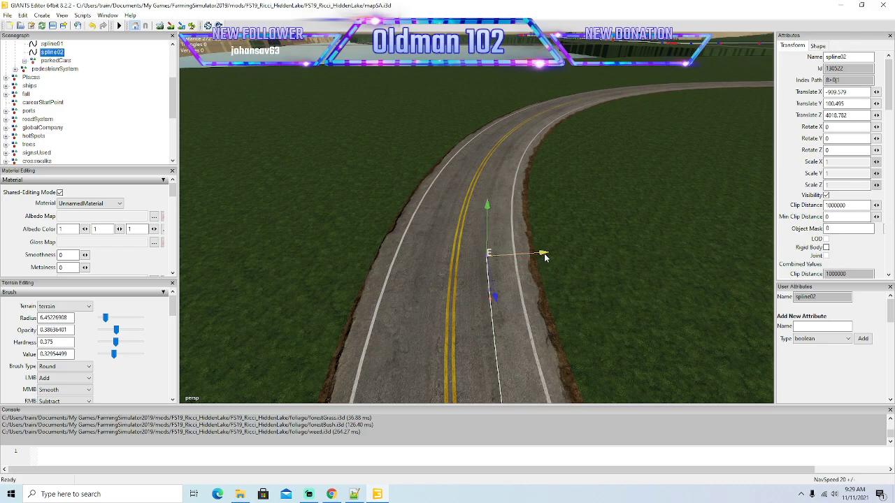
# Insert further spline02 points into the right-hand bend and shift each toward the curve of the right lane.
pyautogui.press('Insert')
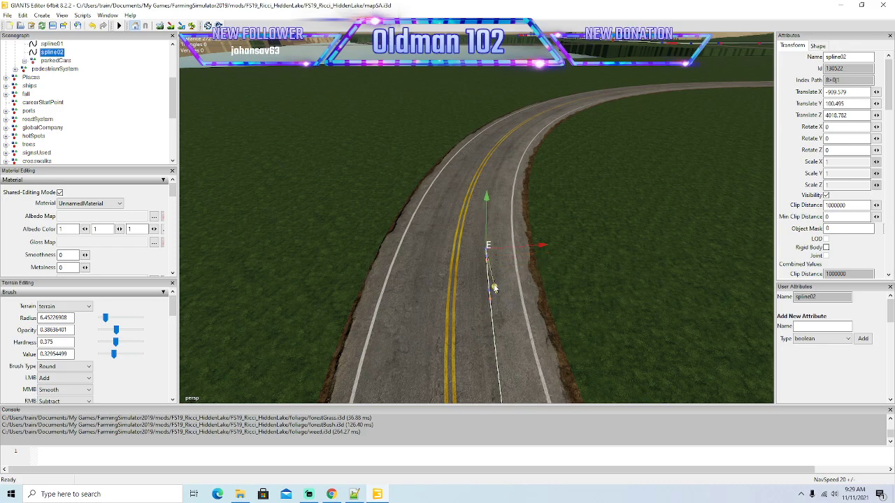
pyautogui.moveTo(494, 287); pyautogui.dragTo(496, 261)
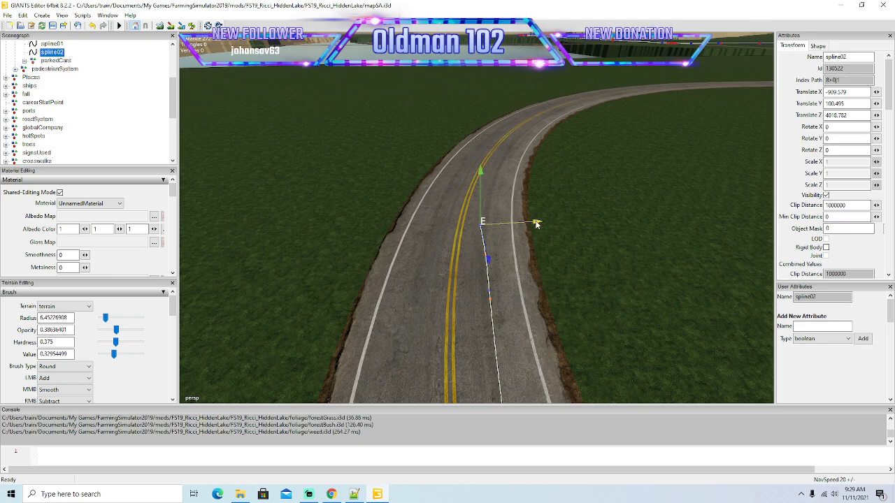
pyautogui.press('Insert')
pyautogui.keyDown('alt'); pyautogui.moveTo(542, 256); pyautogui.dragTo(496, 323); pyautogui.keyUp('alt')
pyautogui.scroll(3, 538, 224)
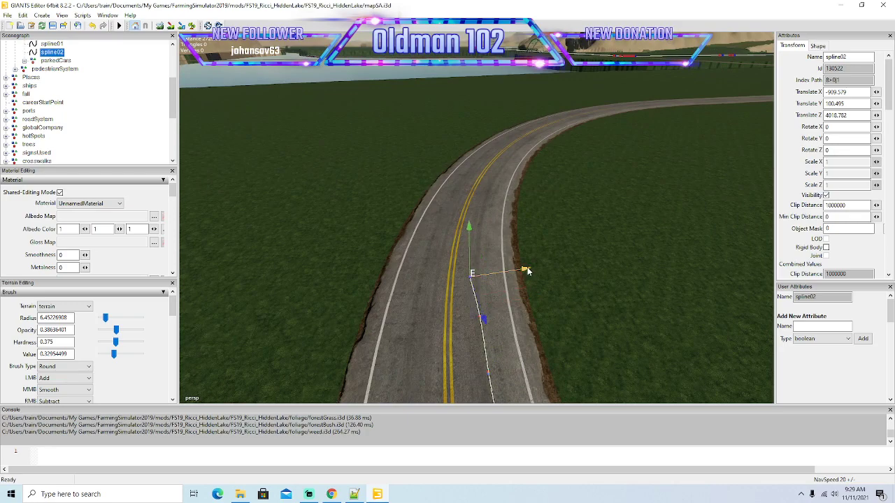
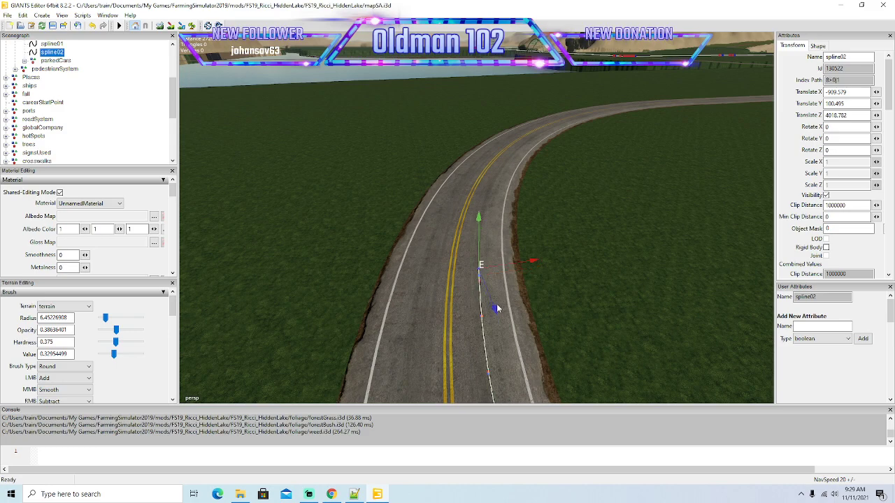
# Add two spline02 points along the opening stretch of the right-hand bend, keeping them in the right lane's centre.
pyautogui.moveTo(497, 311)
pyautogui.mouseDown()
pyautogui.moveTo(498, 254)
pyautogui.moveTo(538, 239)
pyautogui.mouseUp()
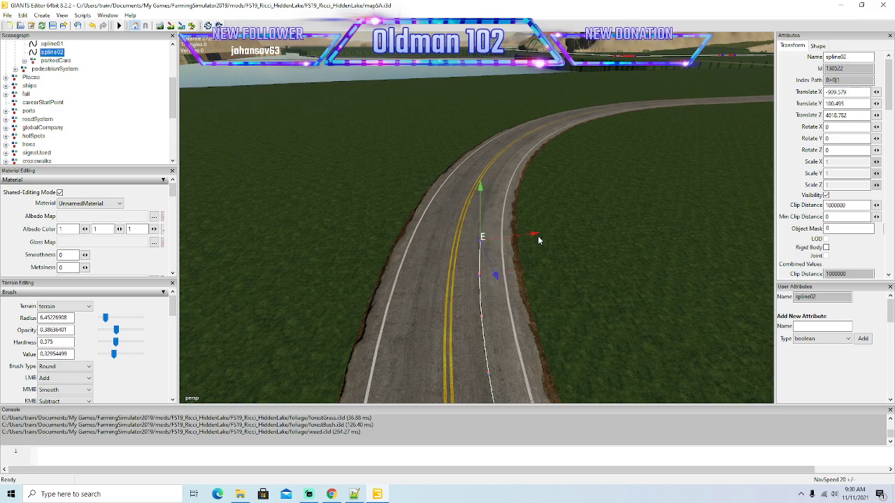
pyautogui.keyDown('alt'); pyautogui.moveTo(536, 267); pyautogui.dragTo(523, 292); pyautogui.keyUp('alt')
pyautogui.scroll(2, 521, 232)
pyautogui.moveTo(499, 350); pyautogui.dragTo(483, 302)
pyautogui.moveTo(520, 266); pyautogui.dragTo(537, 267)
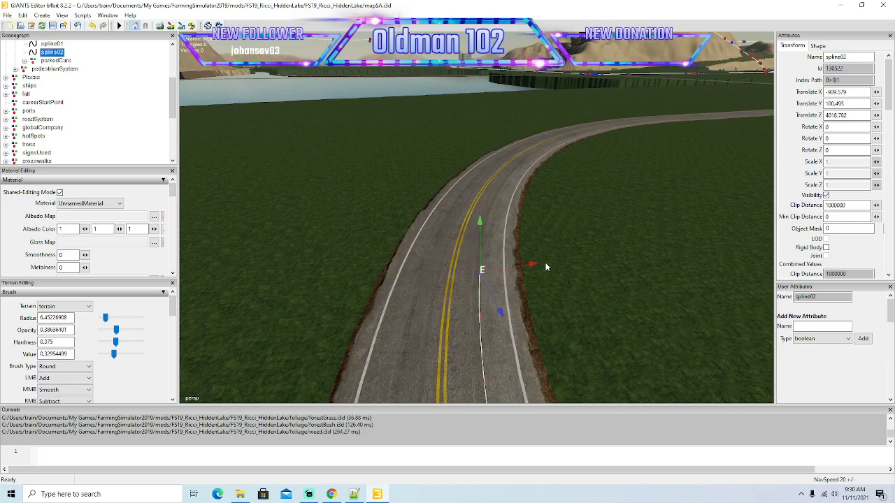
pyautogui.moveTo(501, 299); pyautogui.dragTo(539, 240)
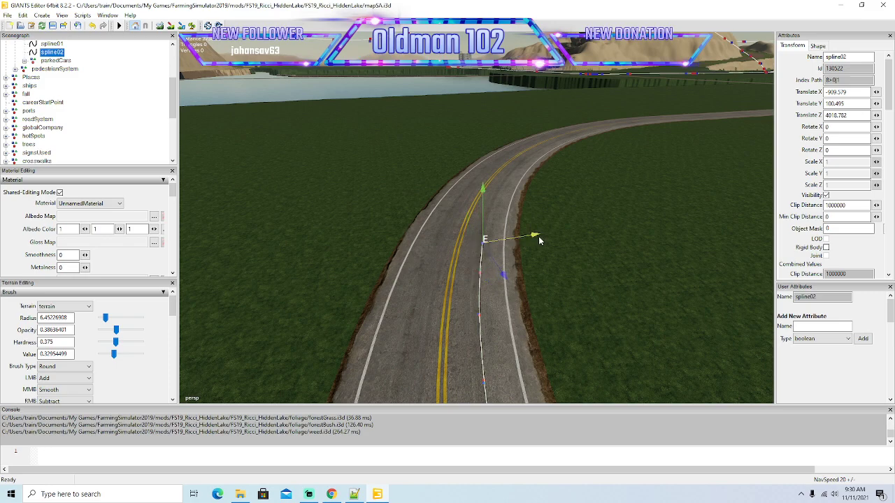
# Extend spline02 further into the right-hand bend and shift each point sideways to the middle of the right lane.
pyautogui.keyDown('alt'); pyautogui.moveTo(542, 274); pyautogui.dragTo(565, 283); pyautogui.keyUp('alt')
pyautogui.scroll(2, 535, 232)
pyautogui.scroll(-2, 565, 283)
pyautogui.moveTo(498, 339); pyautogui.dragTo(474, 300)
pyautogui.moveTo(502, 262); pyautogui.dragTo(528, 258)
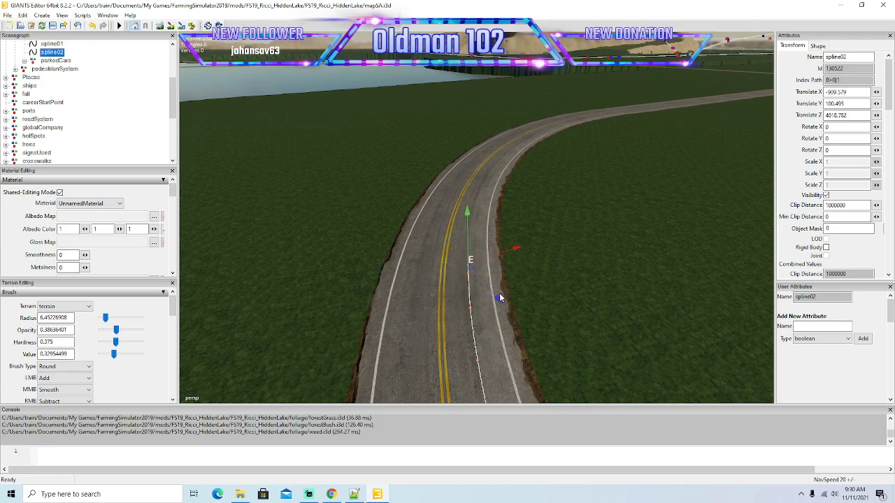
pyautogui.moveTo(496, 303); pyautogui.dragTo(464, 259)
pyautogui.moveTo(498, 225); pyautogui.dragTo(531, 227)
pyautogui.keyDown('alt'); pyautogui.moveTo(537, 267); pyautogui.dragTo(558, 273); pyautogui.keyUp('alt')
# Insert closely spaced spline02 points approaching the middle of the right-hand bend and pull the end point back into the right lane.
pyautogui.moveTo(482, 337); pyautogui.dragTo(506, 252)
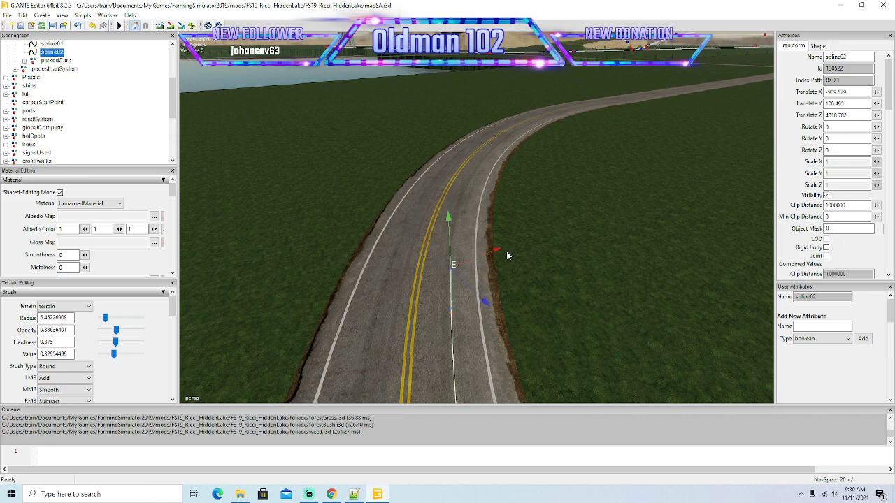
pyautogui.press('Insert')
pyautogui.moveTo(487, 297); pyautogui.dragTo(515, 226)
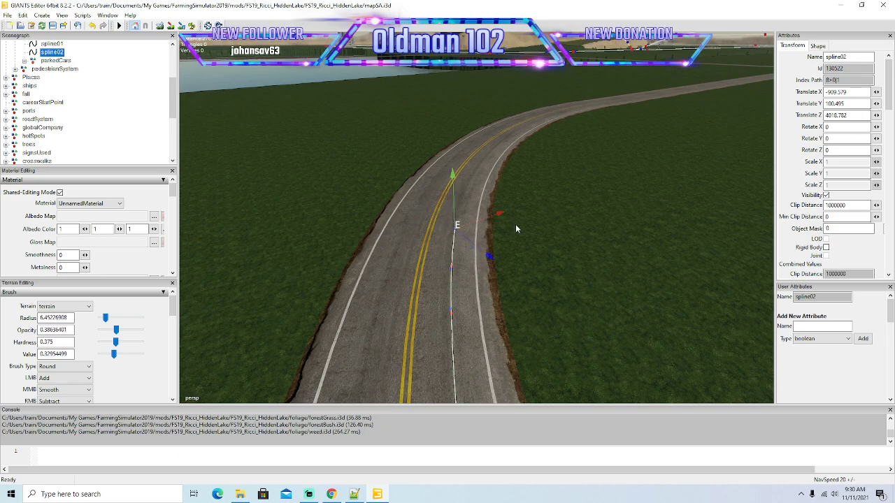
pyautogui.moveTo(519, 268)
pyautogui.keyDown('alt'); pyautogui.mouseDown()
pyautogui.moveTo(495, 216)
pyautogui.moveTo(535, 264)
pyautogui.mouseUp(); pyautogui.keyUp('alt')
pyautogui.scroll(3, 494, 218)
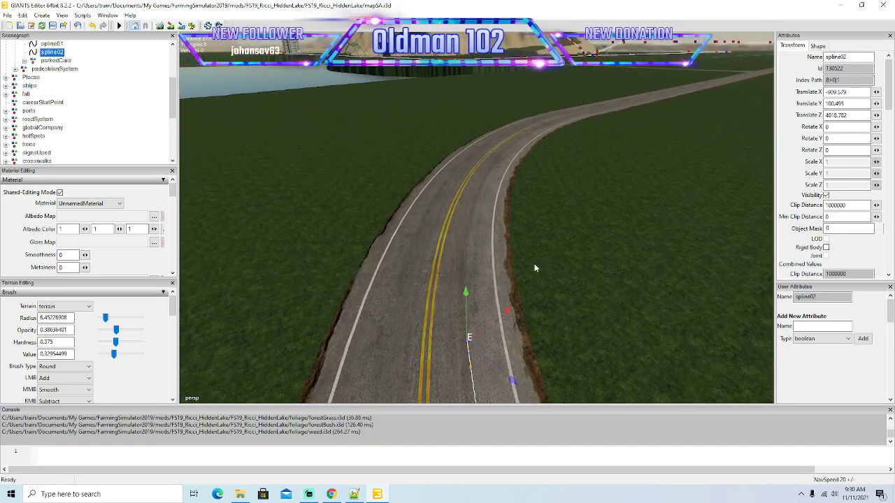
pyautogui.moveTo(506, 312); pyautogui.dragTo(552, 275)
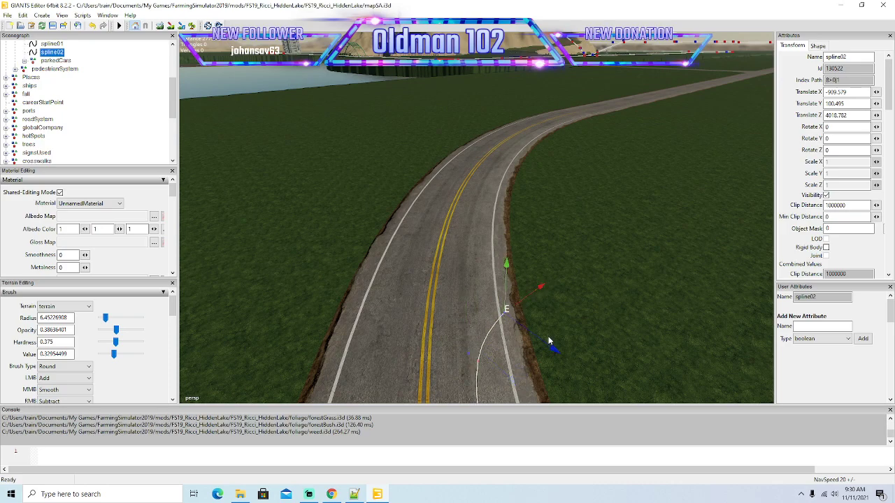
pyautogui.moveTo(550, 349); pyautogui.dragTo(509, 310)
# Add spline02 points through the middle of the right-hand bend, aligning each with the right lane's curve.
pyautogui.press('Insert')
pyautogui.moveTo(510, 257); pyautogui.dragTo(532, 240)
pyautogui.moveTo(533, 292); pyautogui.dragTo(503, 290)
pyautogui.scroll(2, 532, 239)
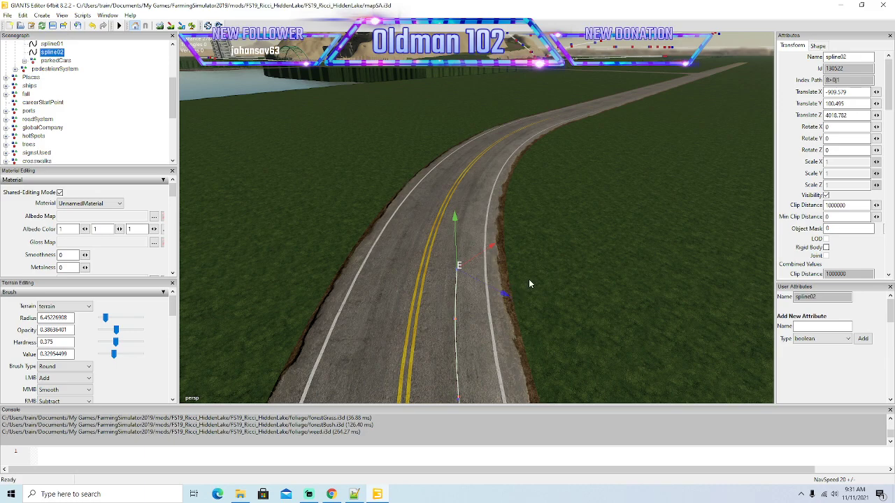
pyautogui.moveTo(503, 294); pyautogui.dragTo(505, 255)
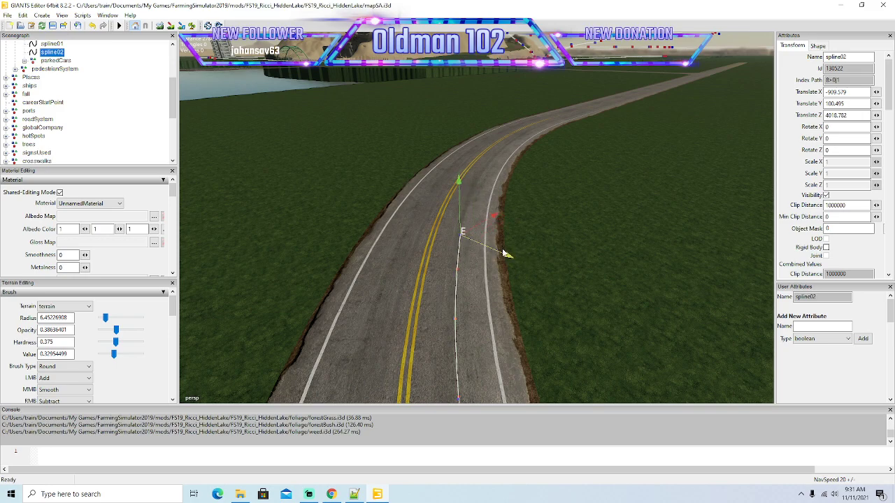
pyautogui.keyDown('alt'); pyautogui.moveTo(519, 279); pyautogui.dragTo(507, 261); pyautogui.keyUp('alt')
pyautogui.scroll(3, 513, 237)
pyautogui.moveTo(533, 310); pyautogui.dragTo(506, 296)
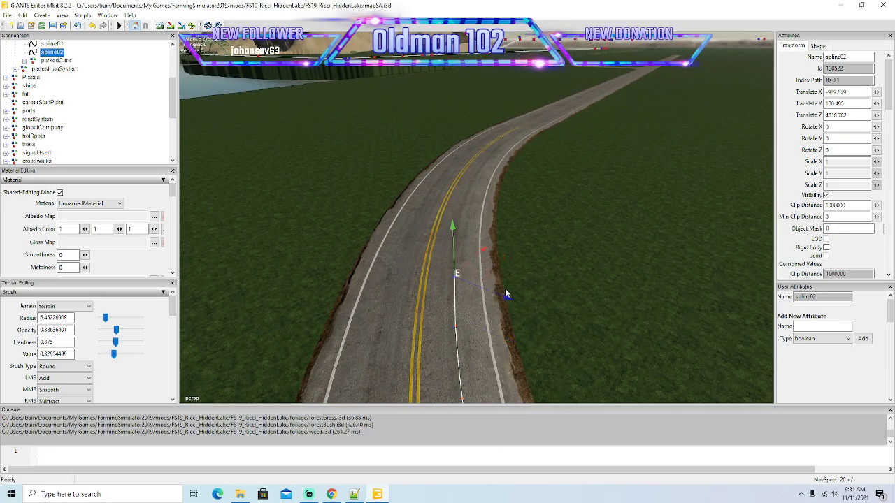
# Insert more spline02 points around the second half of the right-hand bend, centring each one in the right lane.
pyautogui.moveTo(491, 242); pyautogui.dragTo(520, 209)
pyautogui.moveTo(533, 268); pyautogui.dragTo(508, 258)
pyautogui.press('Insert')
pyautogui.moveTo(487, 217); pyautogui.dragTo(520, 186)
pyautogui.moveTo(535, 238); pyautogui.dragTo(497, 309)
pyautogui.press('Insert')
pyautogui.moveTo(466, 260); pyautogui.dragTo(513, 201)
pyautogui.moveTo(524, 274); pyautogui.dragTo(503, 267)
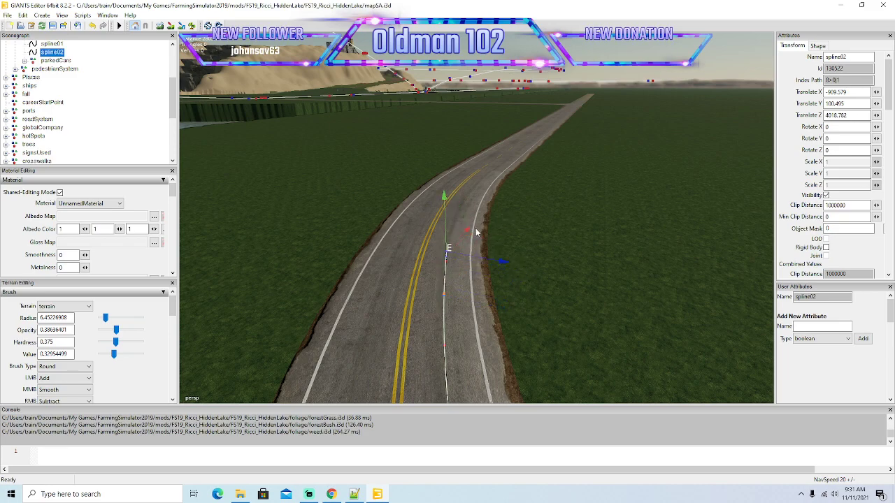
# Carry spline02 through the last part of the right-hand bend with points following the right lane's centre.
pyautogui.moveTo(474, 226); pyautogui.dragTo(495, 203)
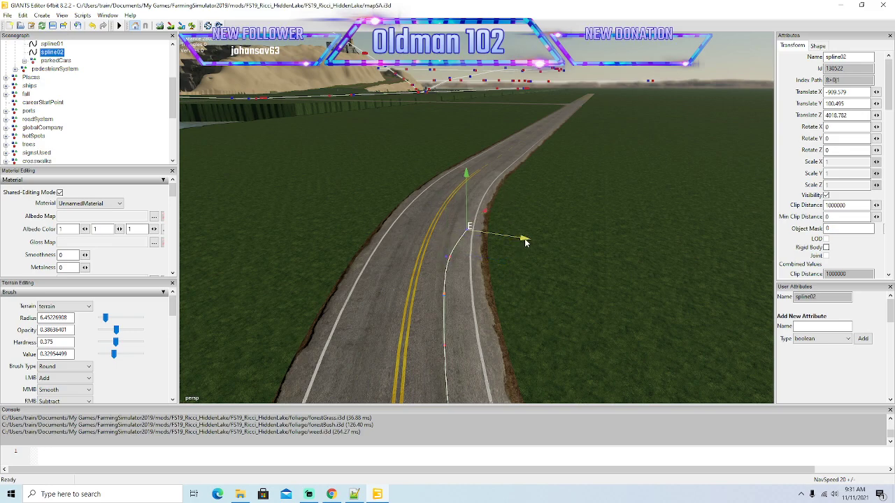
pyautogui.moveTo(523, 240); pyautogui.dragTo(541, 299)
pyautogui.scroll(3, 496, 235)
pyautogui.press('Insert')
pyautogui.moveTo(497, 253); pyautogui.dragTo(526, 203)
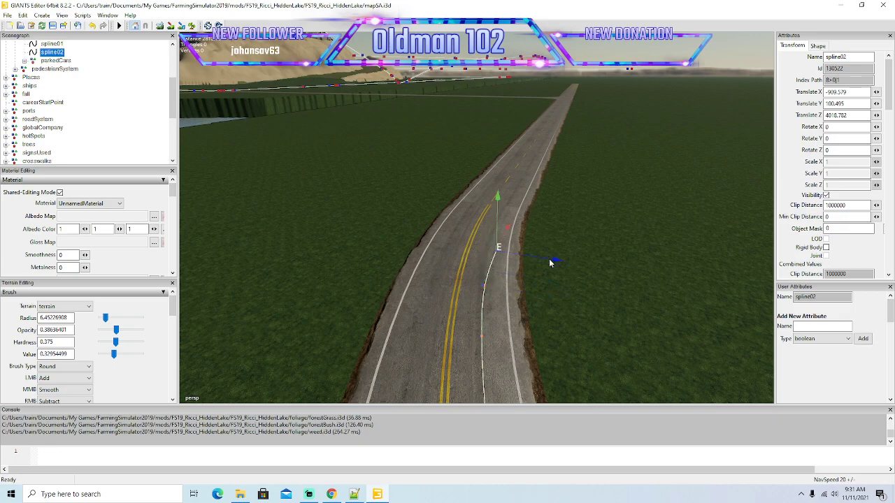
pyautogui.moveTo(557, 261); pyautogui.dragTo(548, 257)
pyautogui.moveTo(537, 181); pyautogui.dragTo(557, 228)
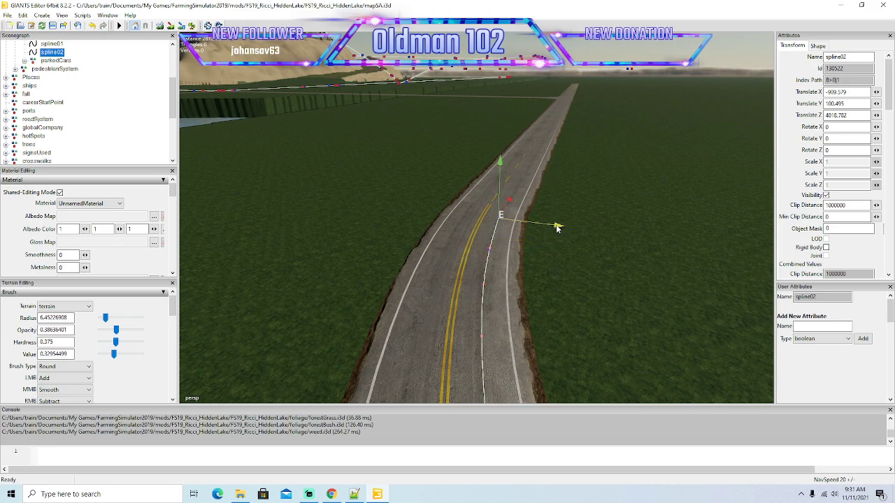
# Insert a spline02 point where the bend opens onto the straight road and align it with the right lane.
pyautogui.moveTo(567, 281)
pyautogui.keyDown('alt'); pyautogui.mouseDown()
pyautogui.moveTo(571, 243)
pyautogui.moveTo(581, 276)
pyautogui.moveTo(535, 297)
pyautogui.moveTo(568, 249)
pyautogui.moveTo(568, 276)
pyautogui.mouseUp(); pyautogui.keyUp('alt')
pyautogui.scroll(3, 572, 243)
pyautogui.moveTo(569, 308); pyautogui.dragTo(572, 306)
pyautogui.press('Insert')
pyautogui.moveTo(519, 263); pyautogui.dragTo(571, 192)
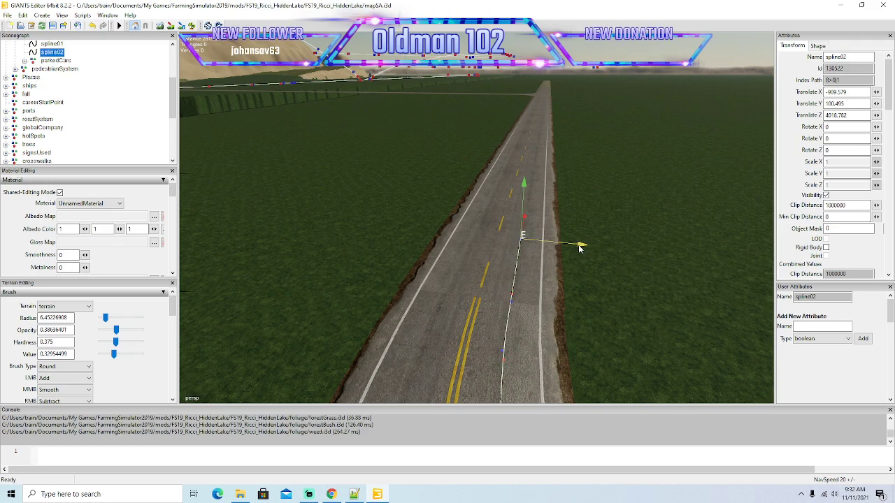
pyautogui.moveTo(579, 246); pyautogui.dragTo(580, 246)
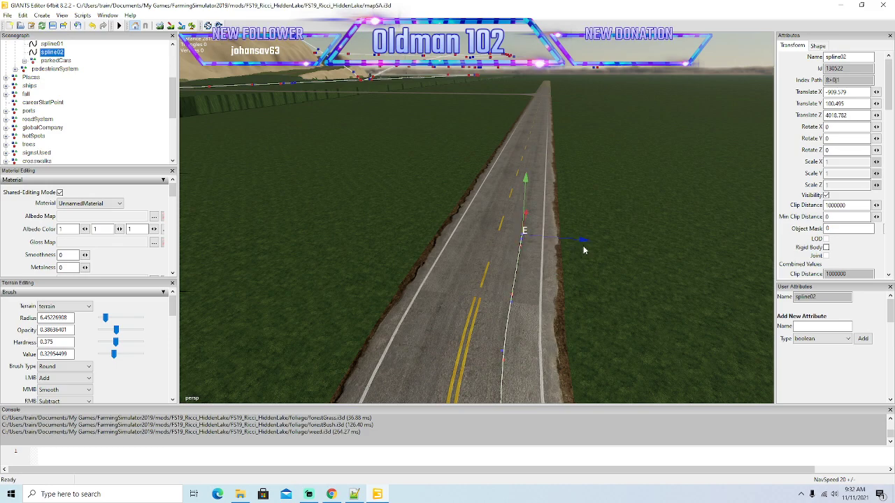
# Extend spline02's end point along the straight road in the right lane, past the side-road junction.
pyautogui.keyDown('alt'); pyautogui.moveTo(648, 250); pyautogui.dragTo(633, 279); pyautogui.keyUp('alt')
pyautogui.scroll(-8, 641, 279)
pyautogui.scroll(-3, 628, 227)
pyautogui.scroll(4, 629, 226)
pyautogui.scroll(-5, 633, 279)
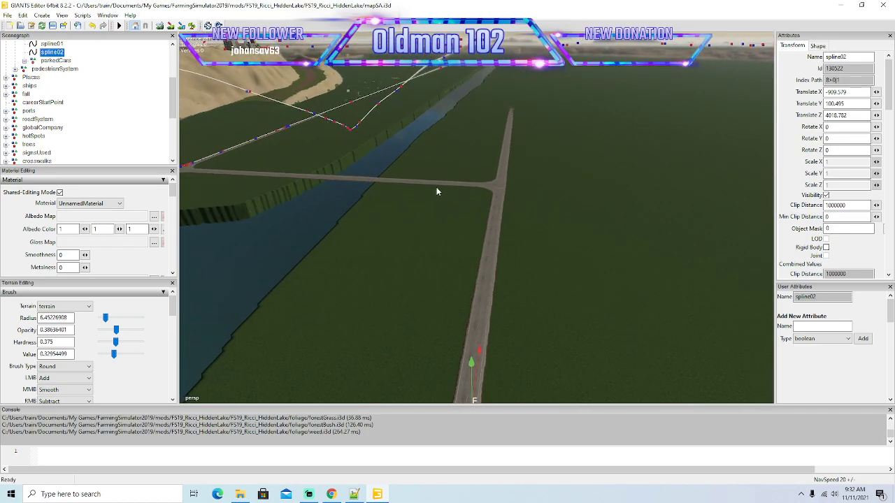
pyautogui.keyDown('alt'); pyautogui.moveTo(713, 257); pyautogui.dragTo(609, 256); pyautogui.keyUp('alt')
pyautogui.keyDown('alt'); pyautogui.moveTo(463, 321); pyautogui.dragTo(567, 173); pyautogui.keyUp('alt')
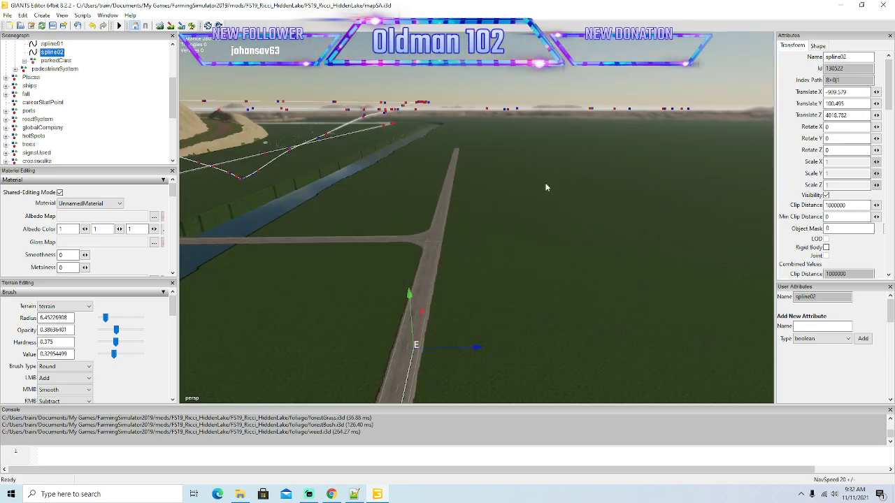
pyautogui.moveTo(455, 246); pyautogui.dragTo(482, 199)
pyautogui.keyDown('alt'); pyautogui.moveTo(566, 195); pyautogui.dragTo(546, 223); pyautogui.keyUp('alt')
pyautogui.scroll(4, 577, 146)
pyautogui.scroll(7, 565, 163)
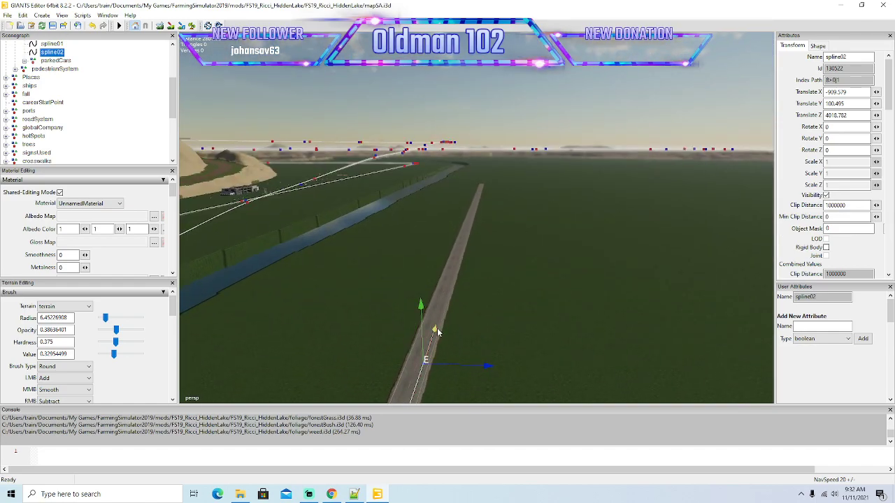
# Move spline02's end point farther down the long straight beside the river, following the road's direction.
pyautogui.moveTo(435, 332); pyautogui.dragTo(468, 224)
pyautogui.keyDown('alt'); pyautogui.moveTo(617, 207); pyautogui.dragTo(627, 181); pyautogui.keyUp('alt')
pyautogui.scroll(7, 627, 180)
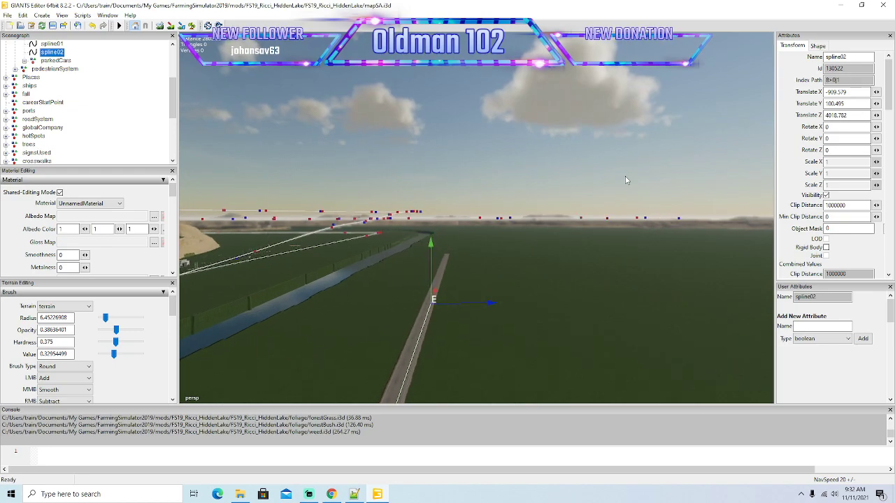
pyautogui.scroll(5, 626, 180)
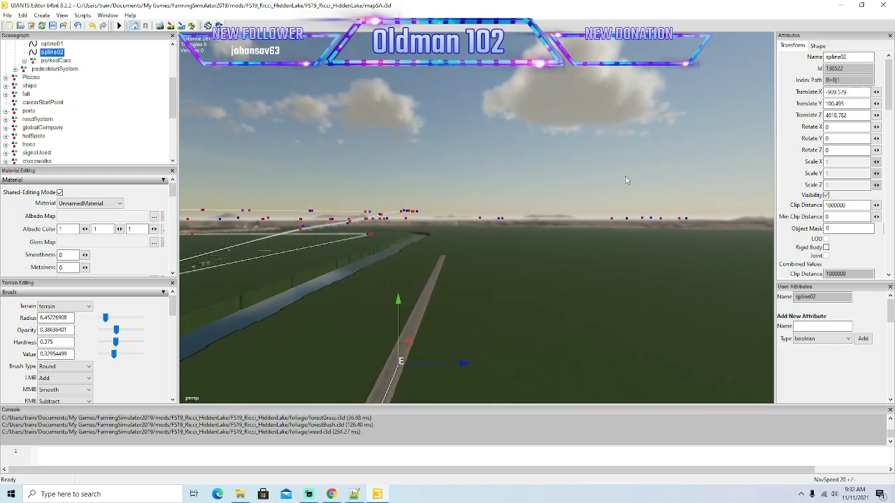
pyautogui.keyDown('alt'); pyautogui.moveTo(626, 181); pyautogui.dragTo(602, 219); pyautogui.keyUp('alt')
pyautogui.moveTo(443, 277); pyautogui.dragTo(490, 172)
pyautogui.keyDown('alt'); pyautogui.moveTo(630, 230); pyautogui.dragTo(639, 202); pyautogui.keyUp('alt')
pyautogui.scroll(3, 639, 202)
pyautogui.scroll(6, 639, 200)
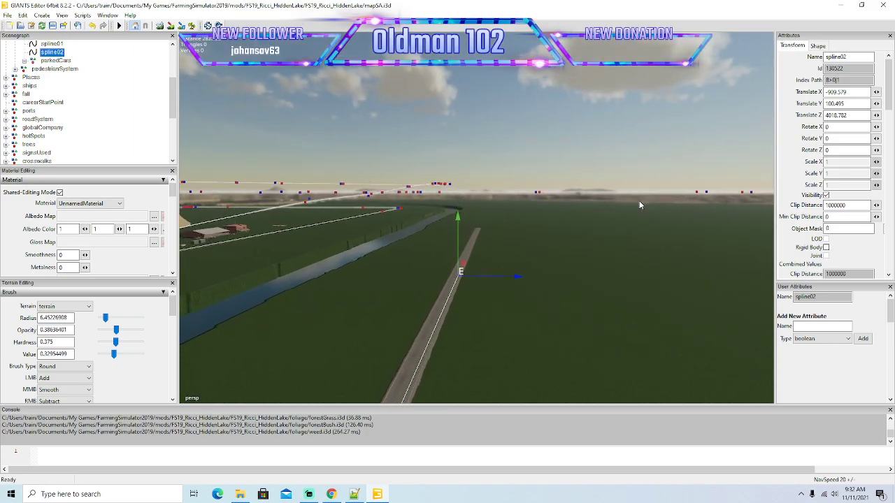
pyautogui.scroll(5, 639, 200)
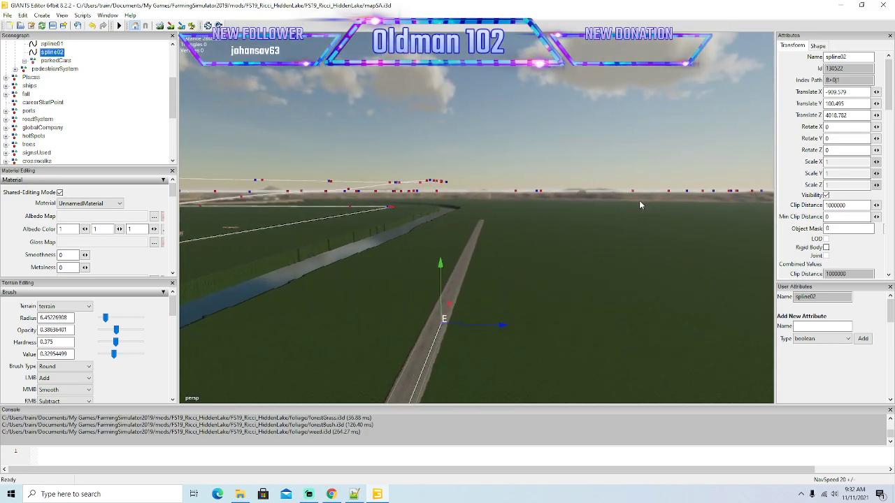
pyautogui.keyDown('alt'); pyautogui.moveTo(639, 200); pyautogui.dragTo(629, 218); pyautogui.keyUp('alt')
pyautogui.moveTo(454, 316); pyautogui.dragTo(490, 221)
# Stretch the end of spline02 along the next section of the straight road, staying over the right lane.
pyautogui.keyDown('alt'); pyautogui.moveTo(605, 225); pyautogui.dragTo(612, 201); pyautogui.keyUp('alt')
pyautogui.scroll(5, 612, 201)
pyautogui.scroll(6, 612, 202)
pyautogui.keyDown('alt'); pyautogui.moveTo(611, 201); pyautogui.dragTo(593, 225); pyautogui.keyUp('alt')
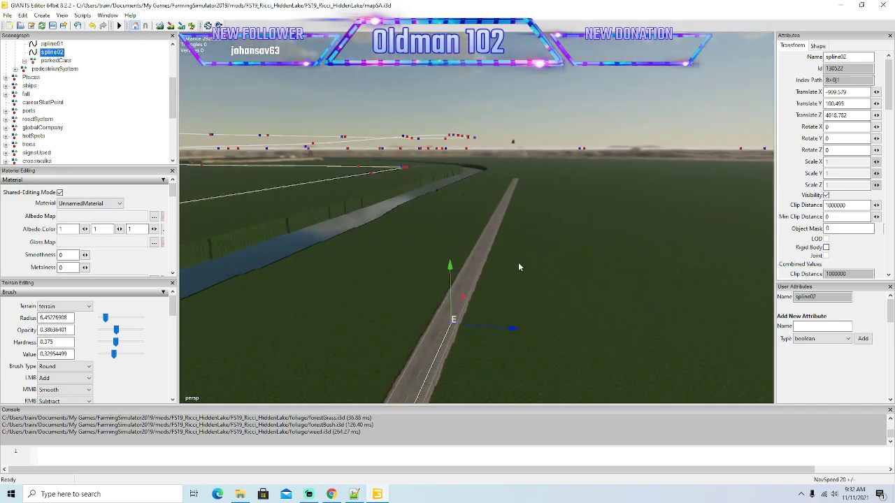
pyautogui.moveTo(464, 299); pyautogui.dragTo(502, 211)
pyautogui.keyDown('alt'); pyautogui.moveTo(634, 230); pyautogui.dragTo(533, 308); pyautogui.keyUp('alt')
pyautogui.scroll(6, 658, 198)
pyautogui.moveTo(586, 214); pyautogui.dragTo(637, 156)
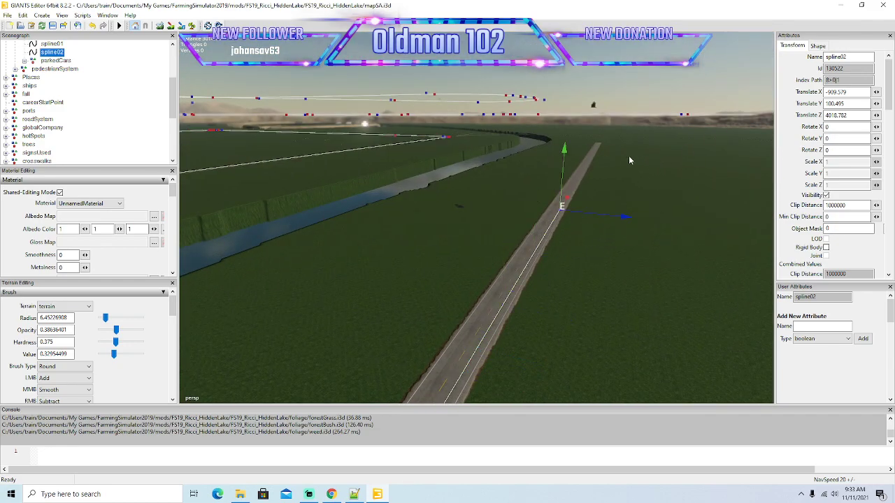
# Advance spline02's end point along the remaining straight to just short of the four-way crossroads.
pyautogui.keyDown('alt'); pyautogui.moveTo(596, 260); pyautogui.dragTo(636, 223); pyautogui.keyUp('alt')
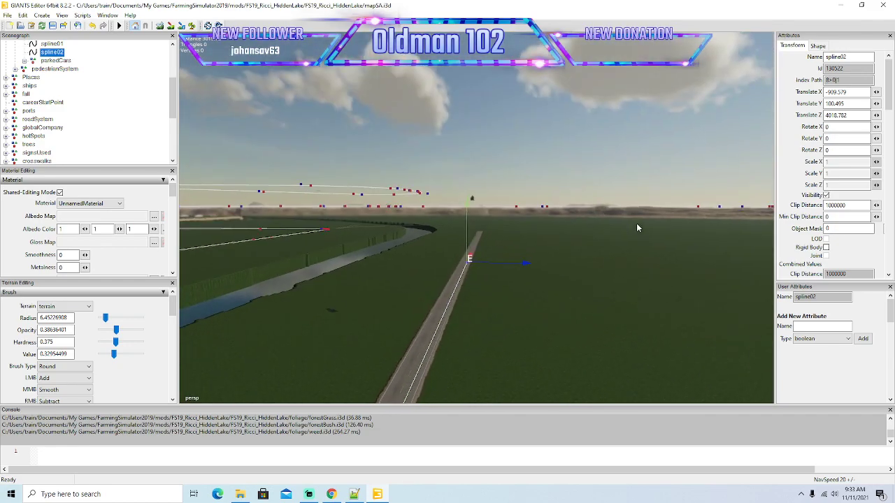
pyautogui.scroll(8, 639, 223)
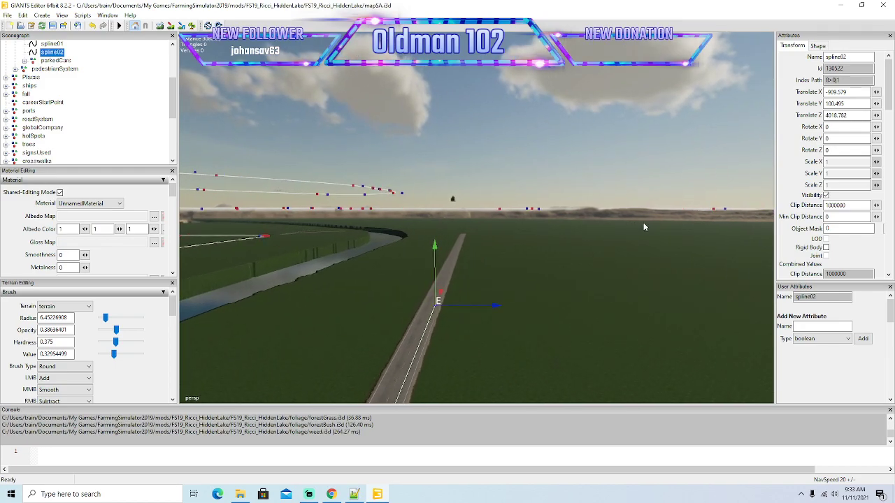
pyautogui.keyDown('alt'); pyautogui.moveTo(639, 223); pyautogui.dragTo(622, 262); pyautogui.keyUp('alt')
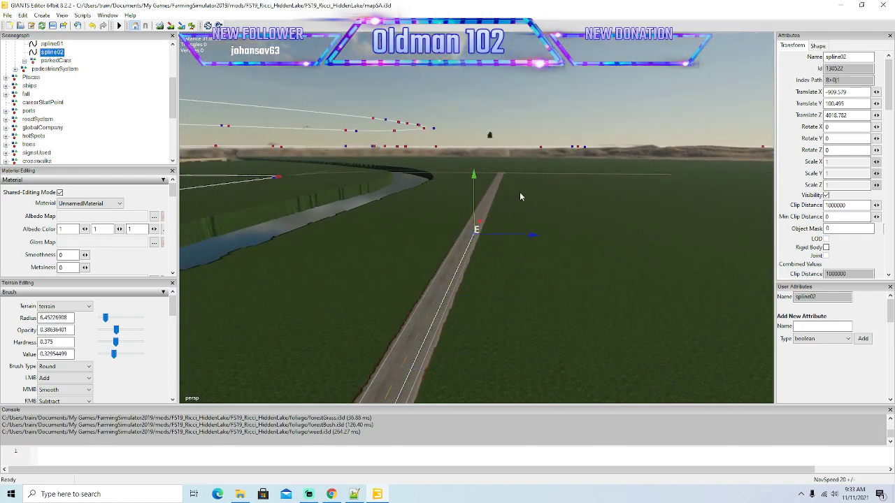
pyautogui.keyDown('alt'); pyautogui.moveTo(557, 221); pyautogui.dragTo(567, 200); pyautogui.keyUp('alt')
pyautogui.scroll(7, 567, 203)
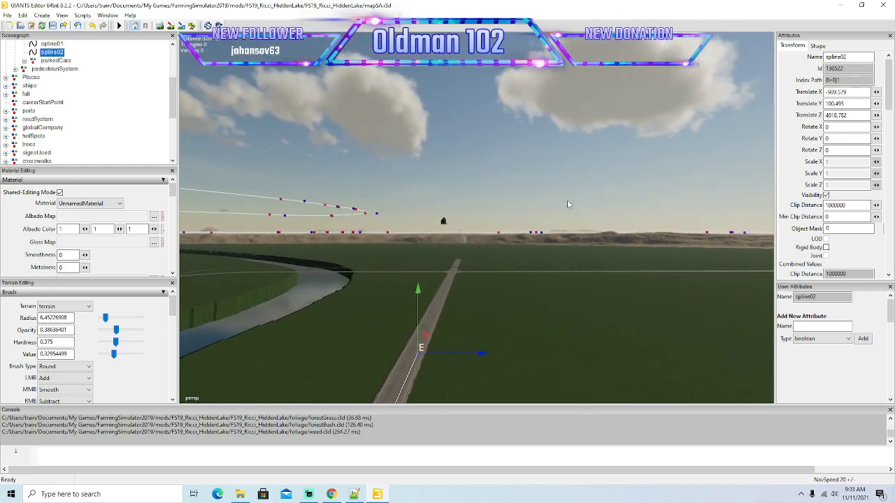
pyautogui.keyDown('alt'); pyautogui.moveTo(567, 208); pyautogui.dragTo(513, 180); pyautogui.keyUp('alt')
pyautogui.keyDown('alt'); pyautogui.moveTo(637, 179); pyautogui.dragTo(614, 226); pyautogui.keyUp('alt')
pyautogui.scroll(5, 644, 170)
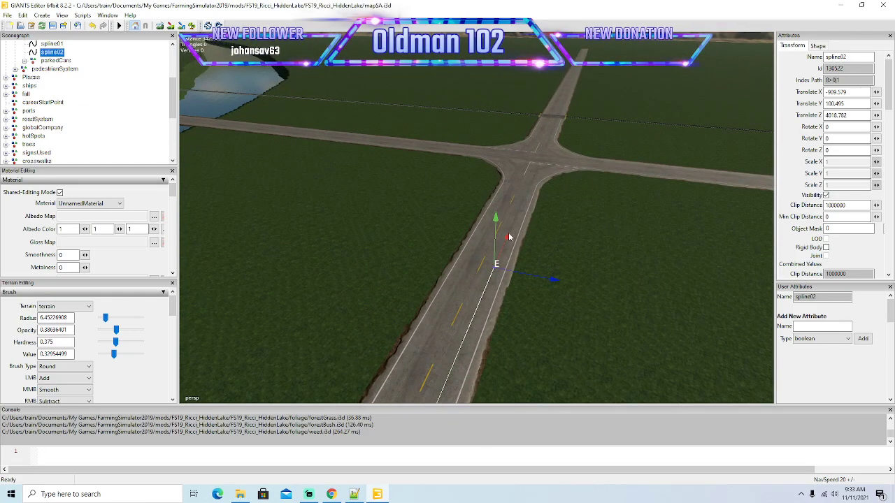
# Bring spline02's end point to the crossroads entrance and centre it in the right lane.
pyautogui.keyDown('alt'); pyautogui.moveTo(654, 96); pyautogui.dragTo(548, 272); pyautogui.keyUp('alt')
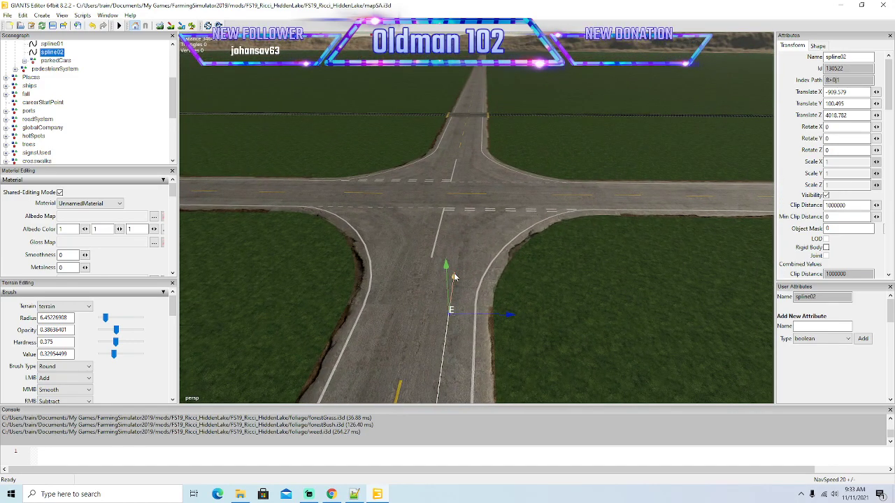
pyautogui.keyDown('alt'); pyautogui.moveTo(489, 275); pyautogui.dragTo(533, 333); pyautogui.keyUp('alt')
pyautogui.scroll(3, 533, 337)
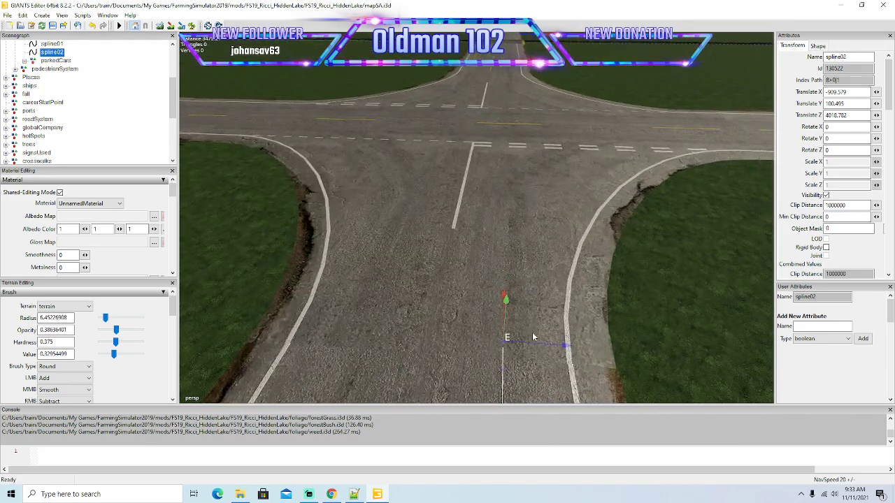
pyautogui.scroll(-2, 535, 339)
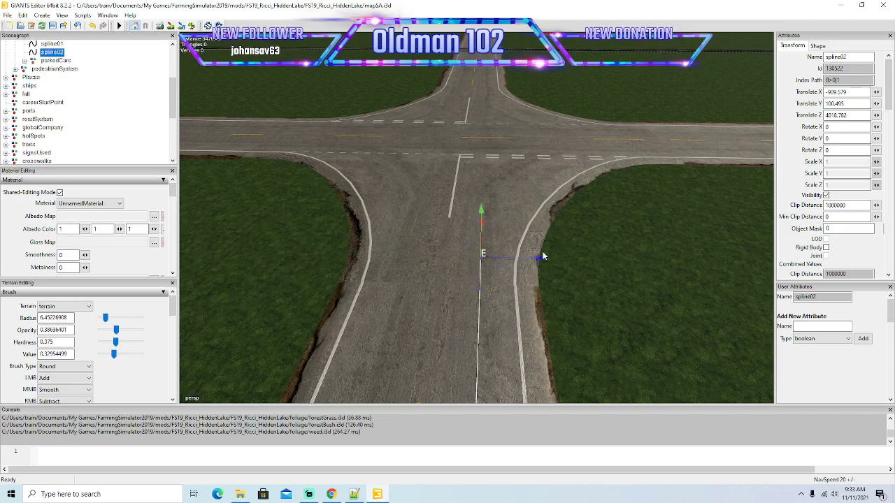
pyautogui.moveTo(539, 260); pyautogui.dragTo(541, 260)
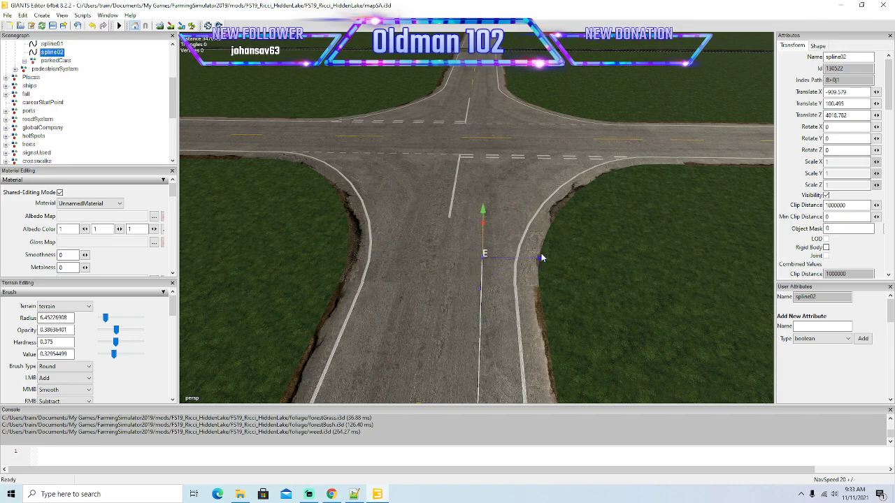
# Extend spline02 from its end point toward the crossroads' stop line, keeping the new points centred in the right lane.
pyautogui.moveTo(581, 283)
pyautogui.keyDown('alt'); pyautogui.mouseDown()
pyautogui.moveTo(524, 258)
pyautogui.moveTo(574, 274)
pyautogui.mouseUp(); pyautogui.keyUp('alt')
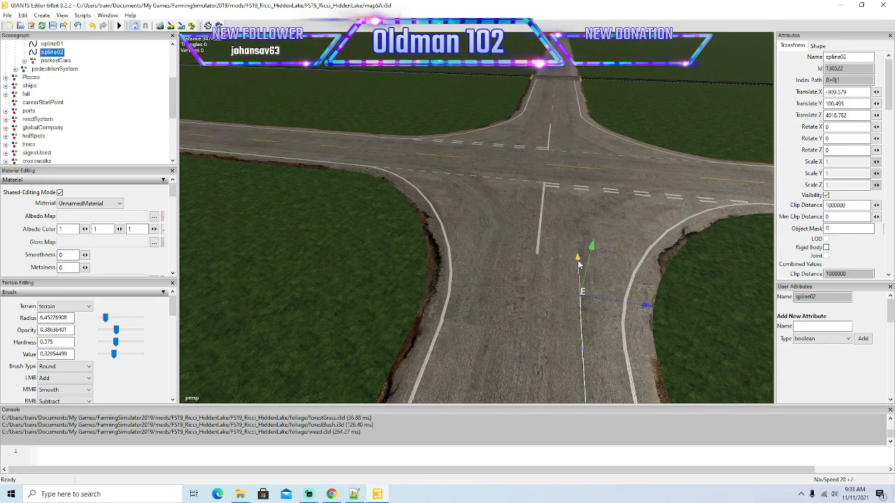
pyautogui.moveTo(580, 237); pyautogui.dragTo(580, 231)
pyautogui.moveTo(646, 286); pyautogui.dragTo(649, 289)
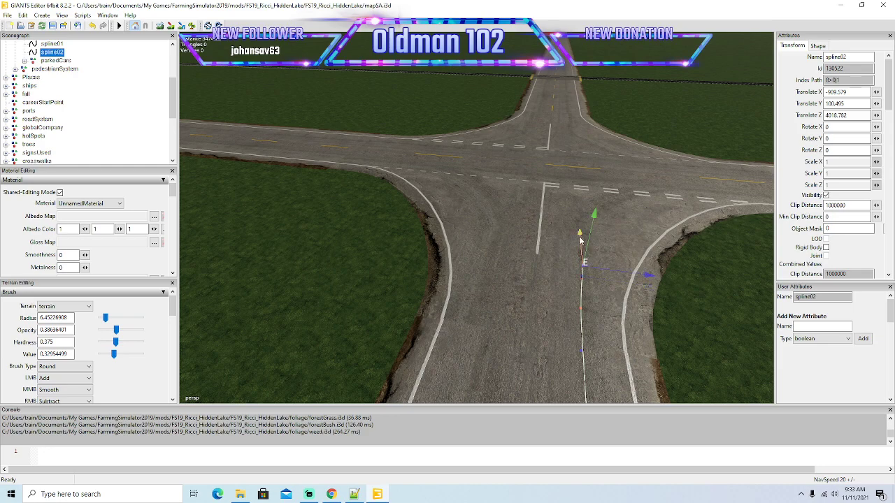
pyautogui.moveTo(580, 235); pyautogui.dragTo(578, 203)
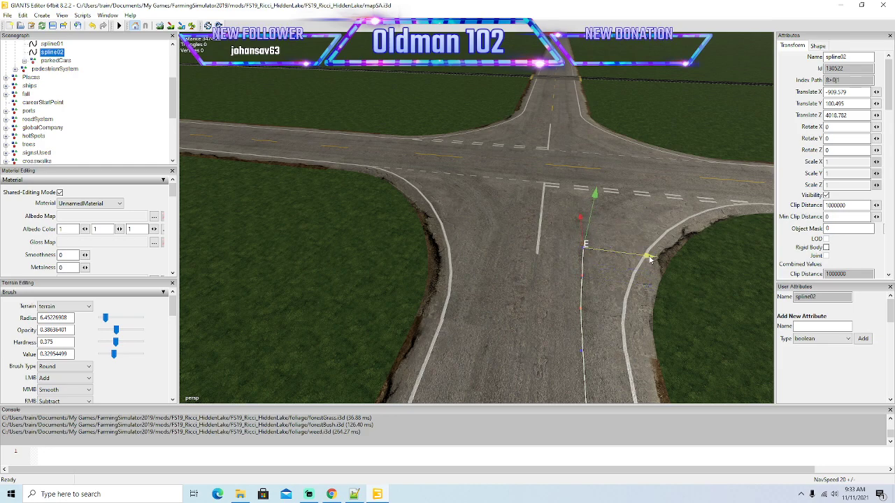
pyautogui.moveTo(649, 256); pyautogui.dragTo(569, 284)
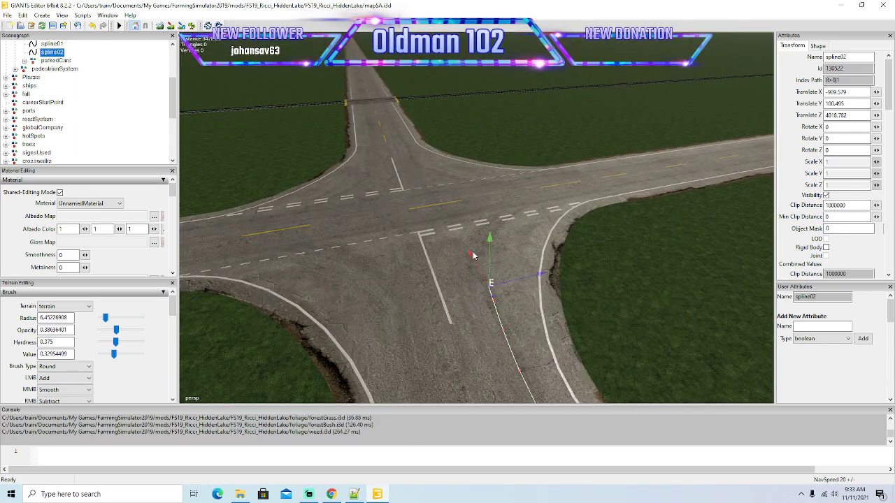
# Place spline02's next points up to the double dashed stop line, starting the right turn parallel to the kerb line.
pyautogui.moveTo(469, 255); pyautogui.dragTo(457, 226)
pyautogui.moveTo(532, 260); pyautogui.dragTo(544, 260)
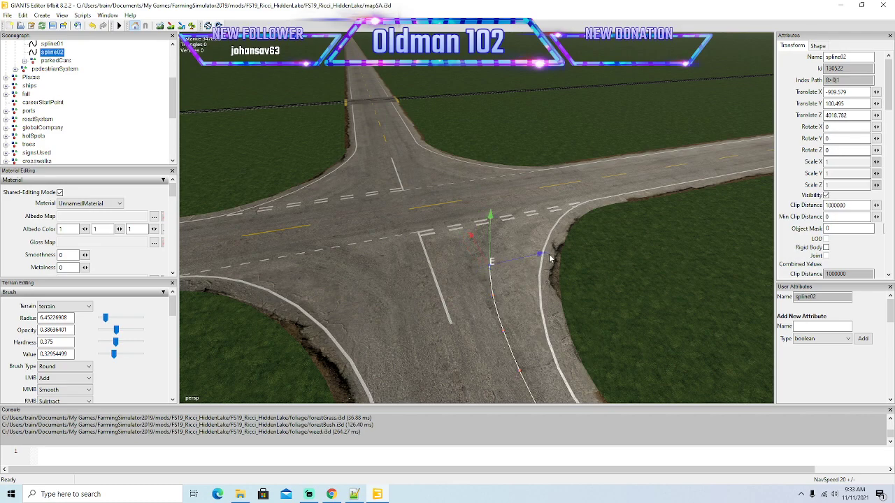
pyautogui.moveTo(468, 228); pyautogui.dragTo(449, 201)
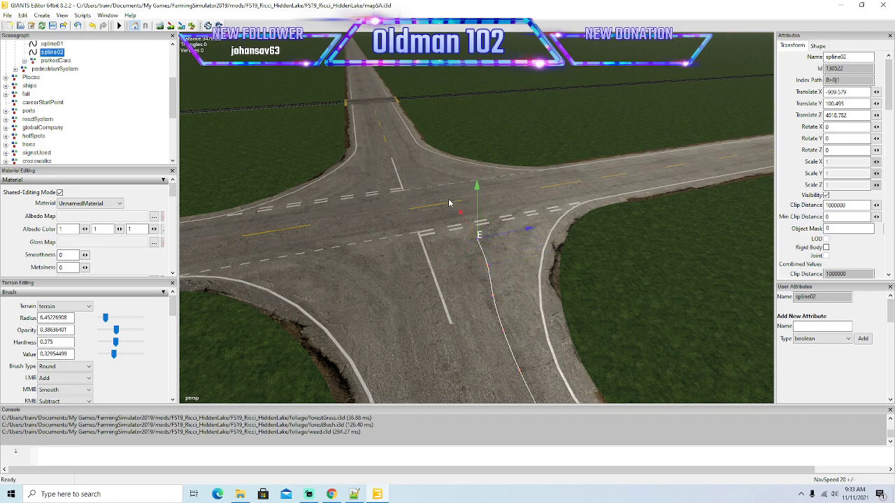
pyautogui.moveTo(539, 233); pyautogui.dragTo(550, 235)
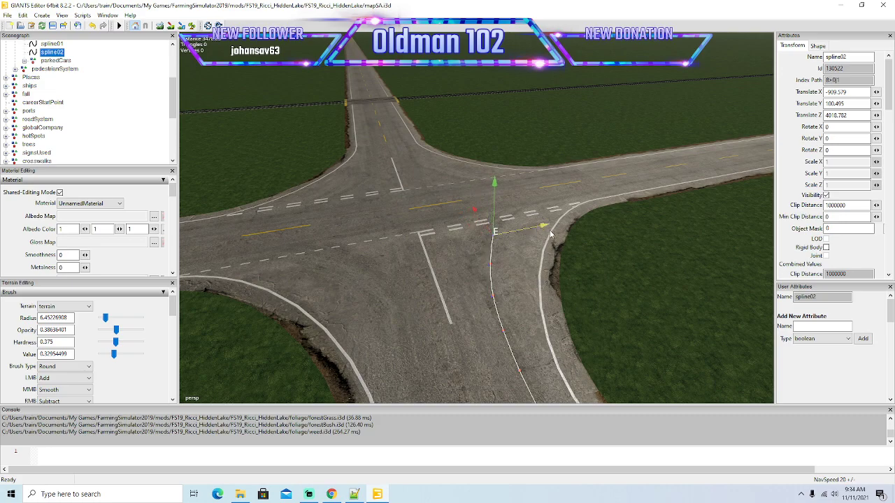
# Round spline02's right turn across the stop line into the right lane of the crossing road.
pyautogui.keyDown('alt'); pyautogui.moveTo(554, 293); pyautogui.dragTo(596, 286); pyautogui.keyUp('alt')
pyautogui.moveTo(500, 255); pyautogui.dragTo(533, 243)
pyautogui.moveTo(445, 243); pyautogui.dragTo(431, 230)
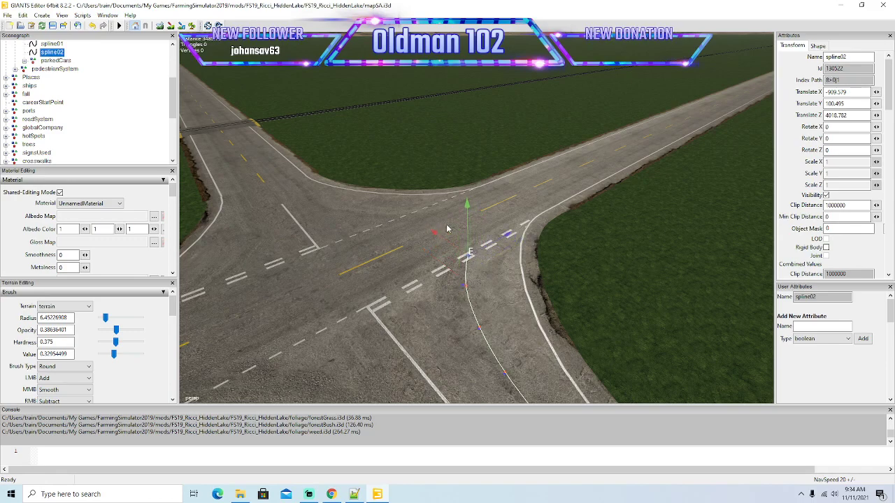
pyautogui.moveTo(508, 231); pyautogui.dragTo(534, 217)
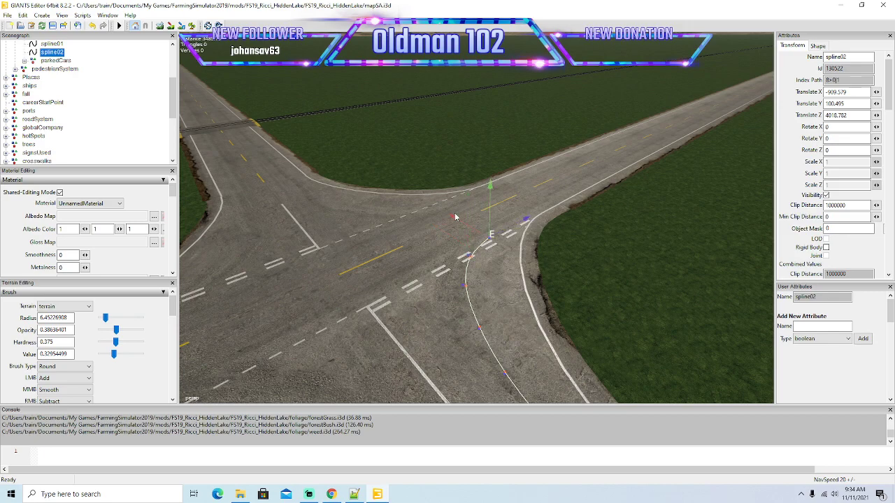
pyautogui.moveTo(454, 220); pyautogui.dragTo(445, 214)
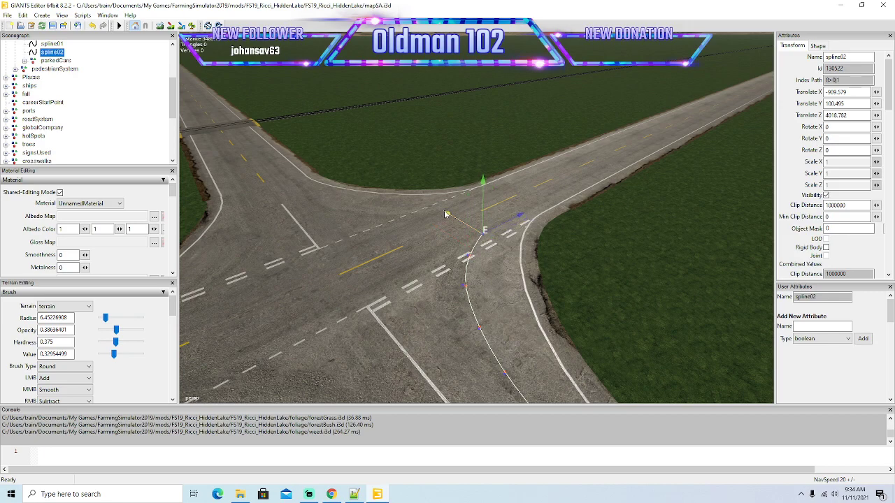
pyautogui.moveTo(435, 240)
pyautogui.keyDown('alt'); pyautogui.mouseDown()
pyautogui.moveTo(397, 206)
pyautogui.moveTo(458, 245)
pyautogui.moveTo(506, 244)
pyautogui.moveTo(450, 235)
pyautogui.mouseUp(); pyautogui.keyUp('alt')
pyautogui.scroll(3, 397, 206)
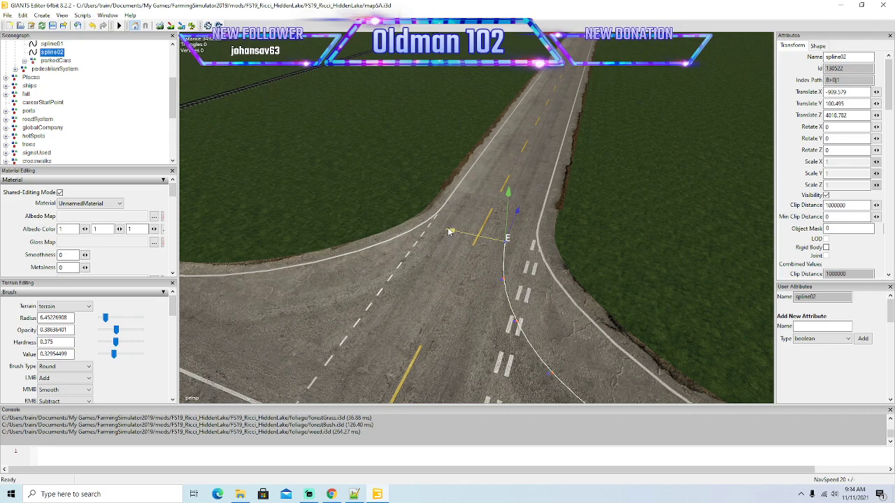
# Pull spline02's end point out of the turn and down the first stretch of the crossing road, within the right lane.
pyautogui.moveTo(519, 206); pyautogui.dragTo(614, 104)
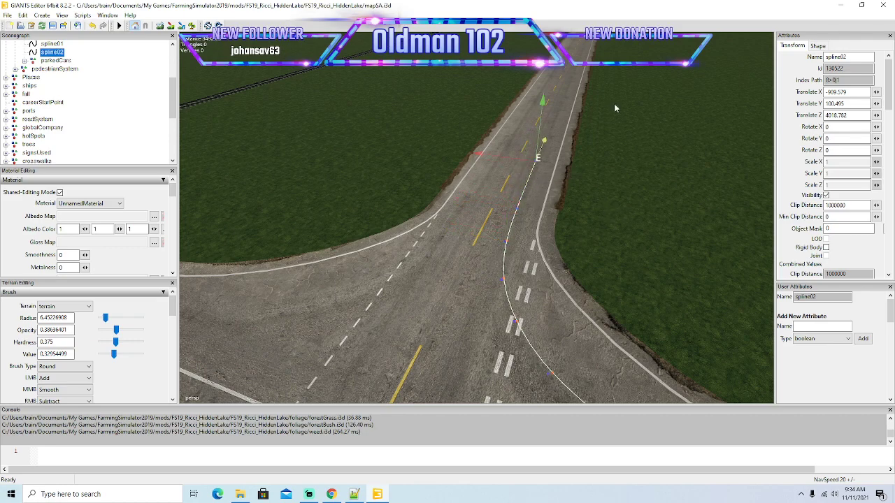
pyautogui.keyDown('alt'); pyautogui.moveTo(603, 170); pyautogui.dragTo(581, 168); pyautogui.keyUp('alt')
pyautogui.scroll(3, 643, 122)
pyautogui.scroll(-3, 557, 182)
pyautogui.scroll(-5, 557, 185)
pyautogui.moveTo(437, 260); pyautogui.dragTo(691, 83)
pyautogui.keyDown('alt'); pyautogui.moveTo(615, 229); pyautogui.dragTo(570, 218); pyautogui.keyUp('alt')
pyautogui.scroll(2, 668, 162)
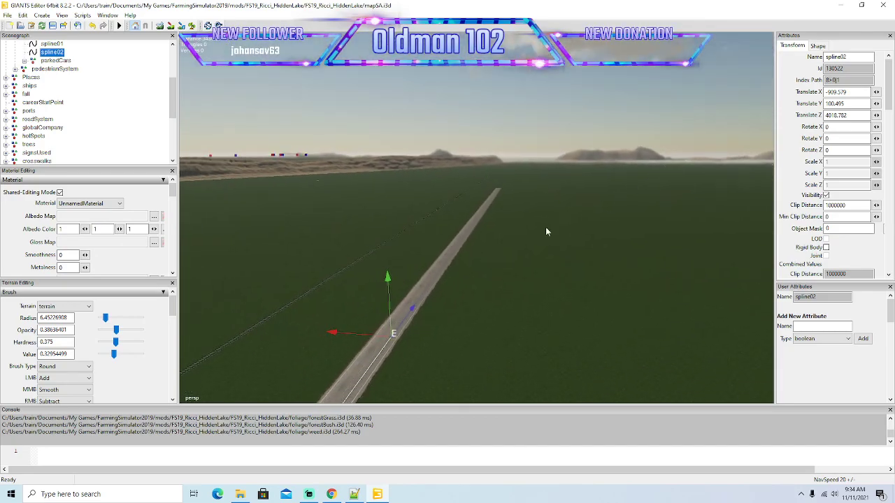
# Advance spline02's end point in two long stretches along the straight road through the open grassland.
pyautogui.moveTo(412, 309); pyautogui.dragTo(701, 68)
pyautogui.keyDown('alt'); pyautogui.moveTo(605, 234); pyautogui.dragTo(614, 217); pyautogui.keyUp('alt')
pyautogui.scroll(3, 649, 171)
pyautogui.scroll(7, 648, 169)
pyautogui.moveTo(433, 320); pyautogui.dragTo(695, 84)
pyautogui.keyDown('alt'); pyautogui.moveTo(628, 223); pyautogui.dragTo(662, 176); pyautogui.keyUp('alt')
pyautogui.scroll(3, 662, 176)
pyautogui.scroll(6, 662, 176)
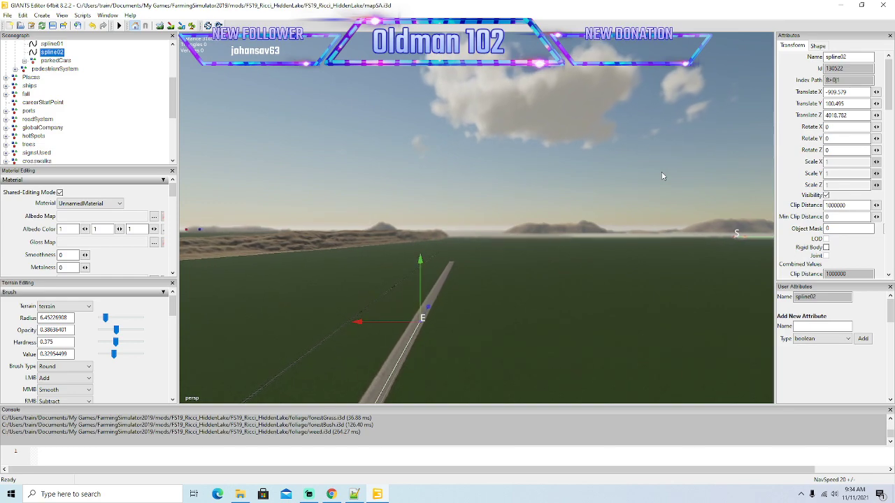
pyautogui.keyDown('alt'); pyautogui.moveTo(663, 176); pyautogui.dragTo(652, 197); pyautogui.keyUp('alt')
# Continue spline02 along the straight grassland road toward the distant hills, following the road's direction over the right lane.
pyautogui.moveTo(410, 332); pyautogui.dragTo(468, 228)
pyautogui.keyDown('alt'); pyautogui.moveTo(616, 193); pyautogui.dragTo(583, 193); pyautogui.keyUp('alt')
pyautogui.scroll(3, 641, 155)
pyautogui.scroll(5, 633, 166)
pyautogui.scroll(3, 633, 165)
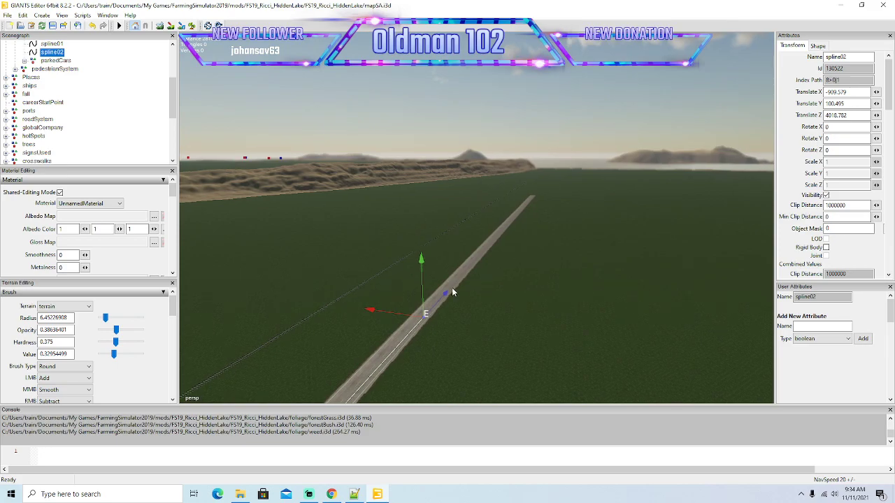
pyautogui.moveTo(446, 295); pyautogui.dragTo(523, 207)
pyautogui.moveTo(593, 247); pyautogui.dragTo(637, 209)
pyautogui.scroll(4, 637, 209)
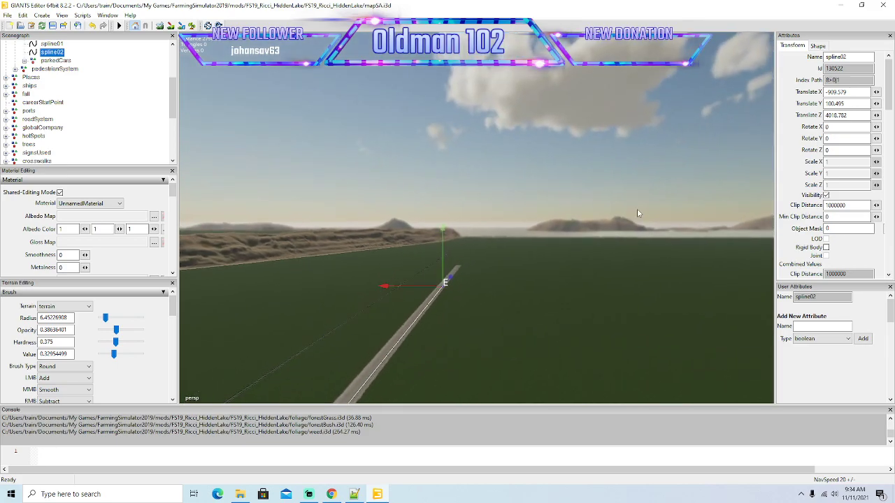
pyautogui.scroll(5, 640, 208)
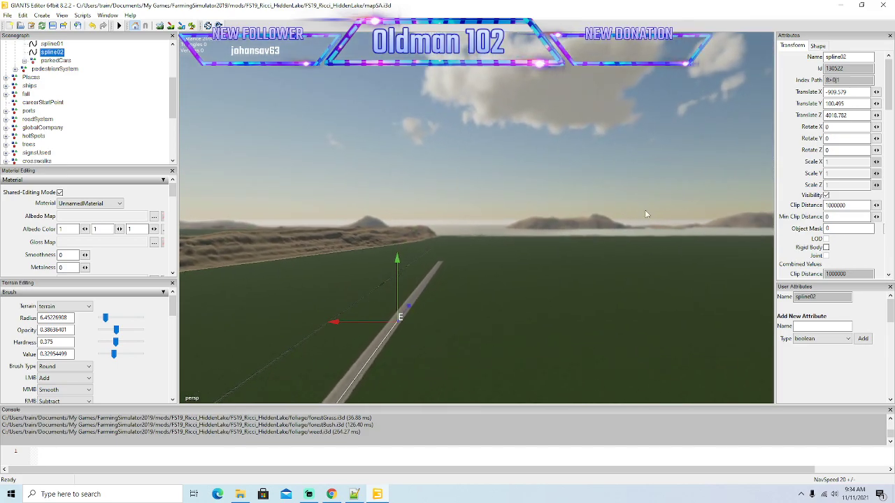
pyautogui.scroll(4, 645, 210)
pyautogui.keyDown('alt'); pyautogui.moveTo(646, 210); pyautogui.dragTo(529, 276); pyautogui.keyUp('alt')
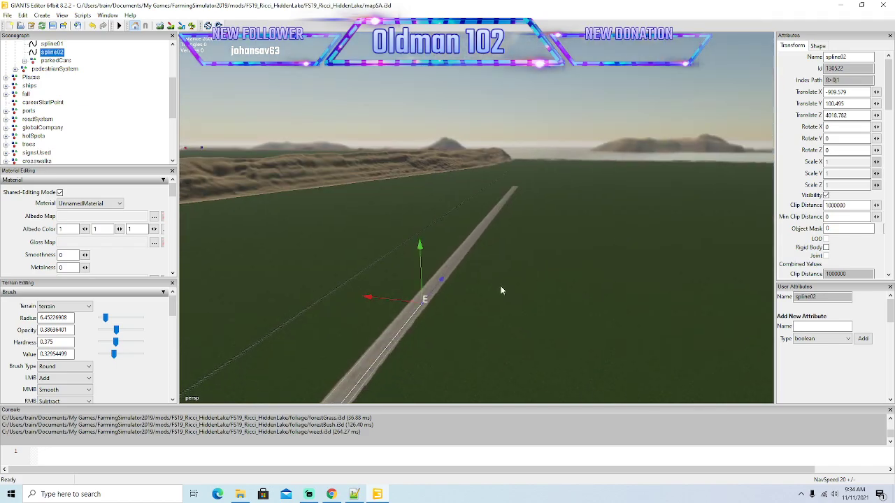
# Move spline02's end point another long stretch down the straight road running beside the sandy hills.
pyautogui.moveTo(442, 282); pyautogui.dragTo(529, 206)
pyautogui.keyDown('alt'); pyautogui.moveTo(662, 227); pyautogui.dragTo(685, 201); pyautogui.keyUp('alt')
pyautogui.scroll(4, 685, 201)
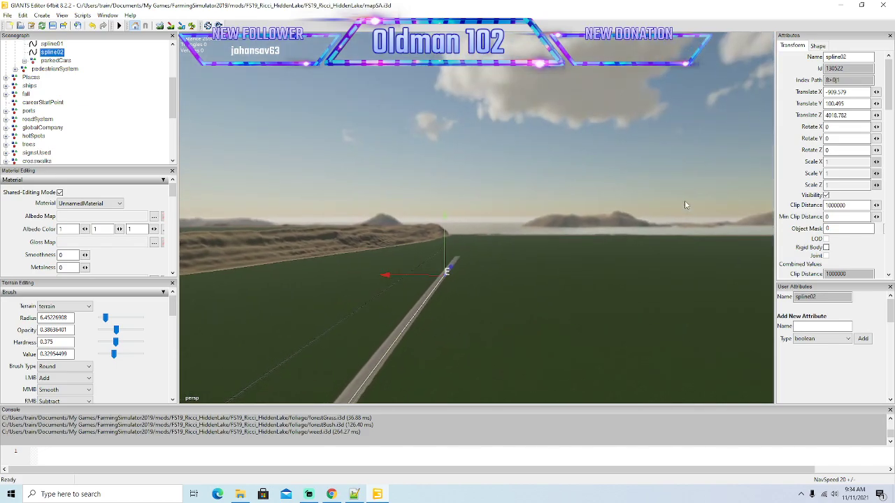
pyautogui.scroll(4, 685, 200)
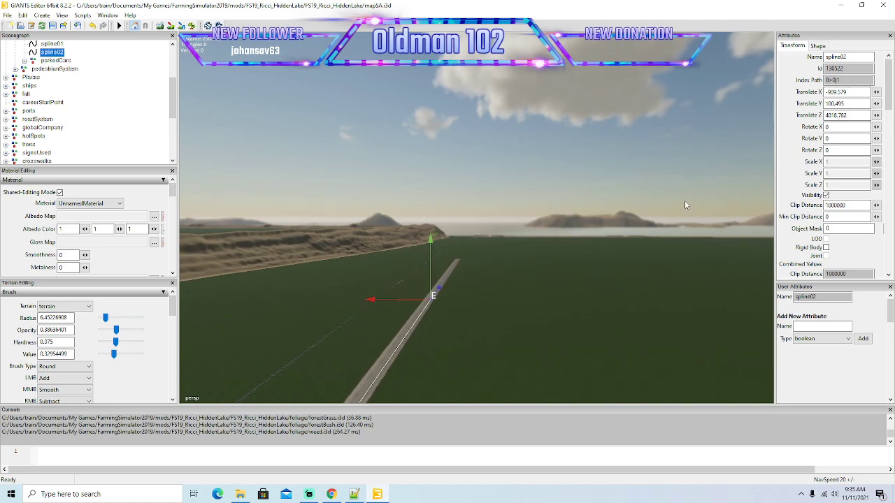
pyautogui.scroll(5, 686, 203)
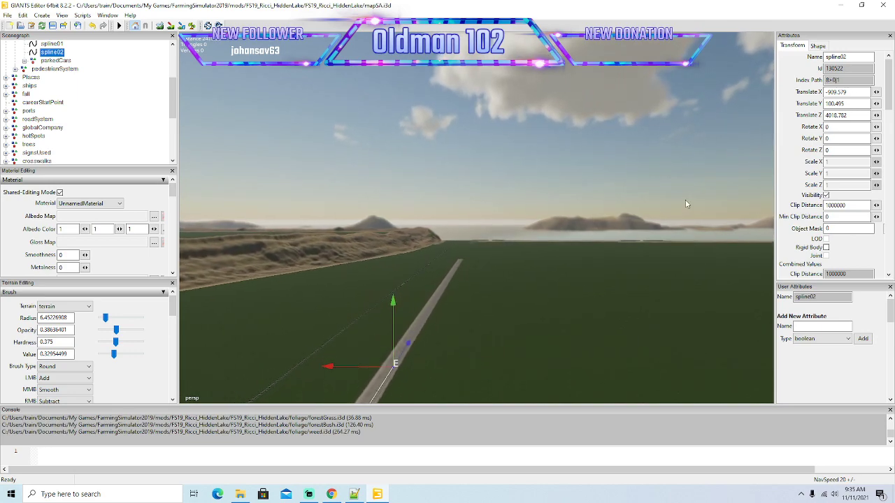
pyautogui.keyDown('alt'); pyautogui.moveTo(686, 204); pyautogui.dragTo(644, 240); pyautogui.keyUp('alt')
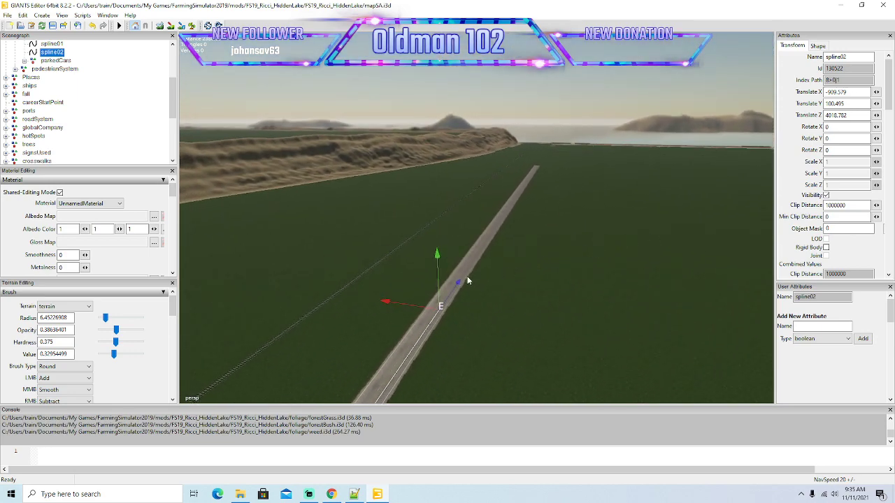
# Stretch spline02 along the straight road toward the side-road junction near the sandy hills.
pyautogui.moveTo(458, 285); pyautogui.dragTo(521, 193)
pyautogui.keyDown('alt'); pyautogui.moveTo(598, 192); pyautogui.dragTo(615, 174); pyautogui.keyUp('alt')
pyautogui.scroll(2, 615, 175)
pyautogui.scroll(5, 616, 177)
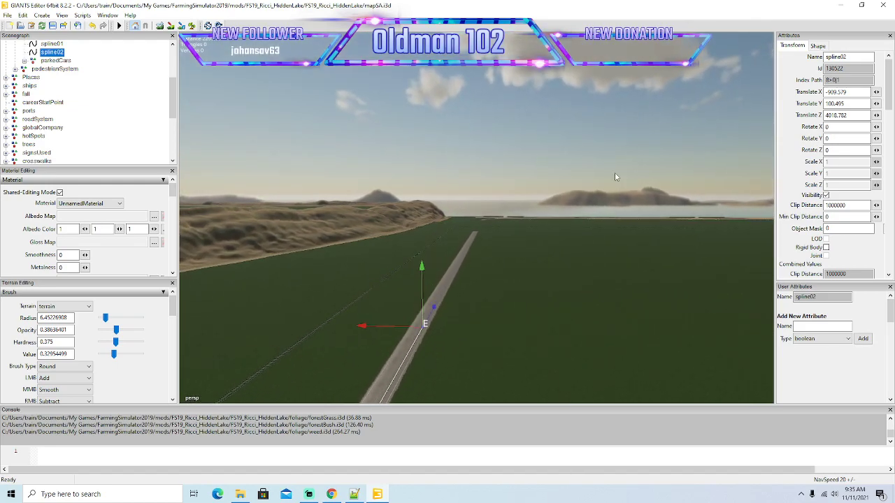
pyautogui.moveTo(615, 177)
pyautogui.keyDown('alt'); pyautogui.mouseDown()
pyautogui.moveTo(596, 202)
pyautogui.moveTo(630, 180)
pyautogui.mouseUp(); pyautogui.keyUp('alt')
pyautogui.scroll(7, 633, 183)
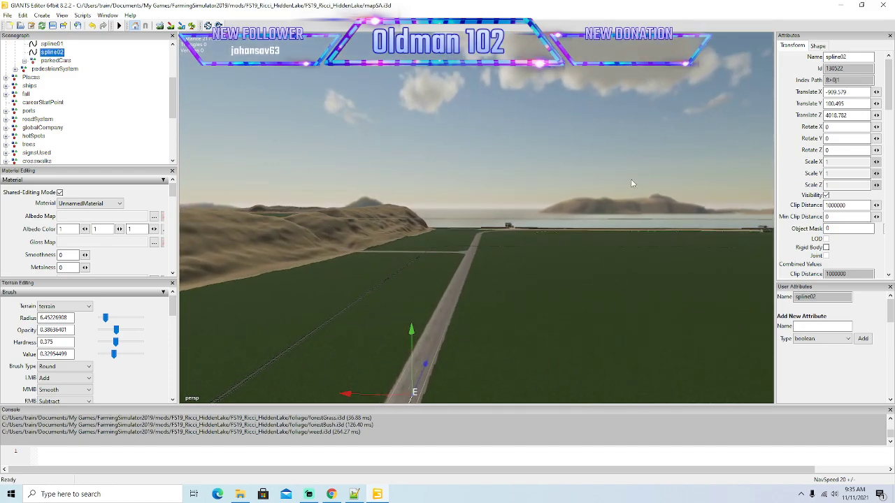
pyautogui.keyDown('alt'); pyautogui.moveTo(632, 183); pyautogui.dragTo(609, 213); pyautogui.keyUp('alt')
# Bring spline02's end point along the right lane to the near edge of the railway crossing.
pyautogui.moveTo(471, 310); pyautogui.dragTo(520, 203)
pyautogui.keyDown('alt'); pyautogui.moveTo(603, 223); pyautogui.dragTo(581, 223); pyautogui.keyUp('alt')
pyautogui.scroll(5, 618, 193)
pyautogui.moveTo(519, 272); pyautogui.dragTo(567, 183)
pyautogui.scroll(6, 643, 192)
pyautogui.keyDown('alt'); pyautogui.moveTo(601, 224); pyautogui.dragTo(549, 266); pyautogui.keyUp('alt')
pyautogui.keyDown('alt'); pyautogui.moveTo(595, 227); pyautogui.dragTo(600, 193); pyautogui.keyUp('alt')
pyautogui.scroll(8, 641, 186)
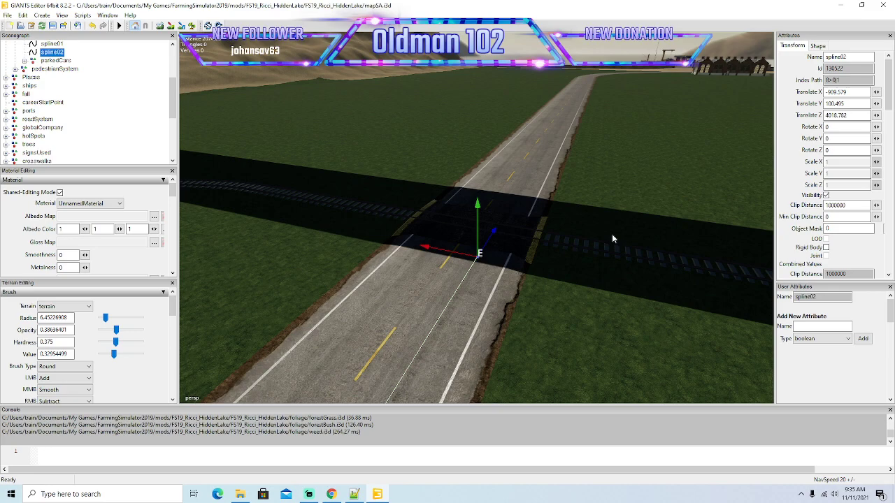
pyautogui.moveTo(564, 299)
pyautogui.keyDown('alt'); pyautogui.mouseDown()
pyautogui.moveTo(557, 294)
pyautogui.moveTo(570, 297)
pyautogui.mouseUp(); pyautogui.keyUp('alt')
pyautogui.scroll(3, 557, 294)
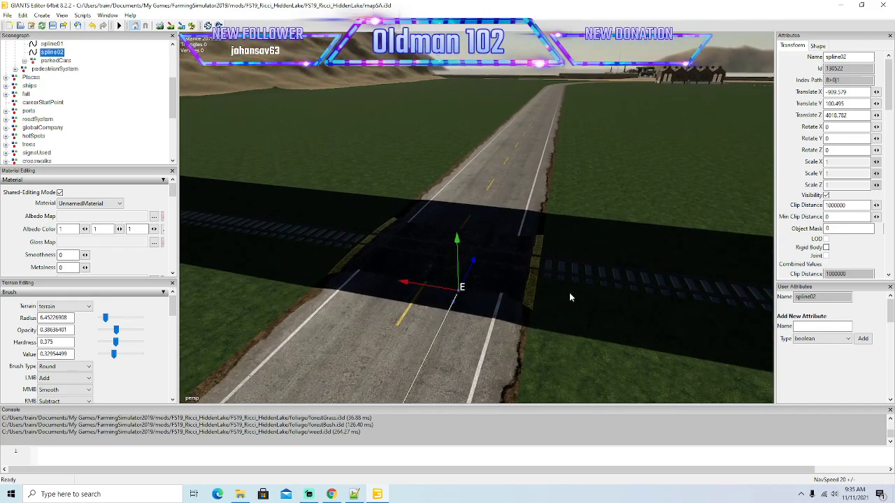
pyautogui.scroll(1, 570, 293)
pyautogui.moveTo(445, 282); pyautogui.dragTo(505, 186)
pyautogui.hotkey('ctrl', 'z')
pyautogui.hotkey('ctrl', 'z')
# Add closely spaced points to spline02 over the railway crossing, raising and shifting the end point to follow the road surface.
pyautogui.press('Insert')
pyautogui.moveTo(503, 214); pyautogui.dragTo(503, 168)
pyautogui.moveTo(510, 202); pyautogui.dragTo(555, 175)
pyautogui.moveTo(513, 144); pyautogui.dragTo(513, 141)
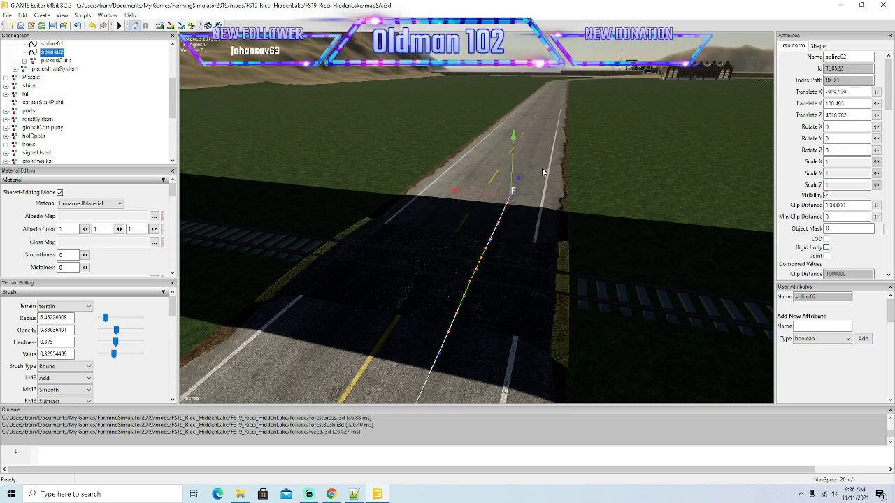
# Extend spline02's end point past the railway crossing onto the straight road, staying in the right lane.
pyautogui.moveTo(521, 179); pyautogui.dragTo(588, 115)
pyautogui.keyDown('alt'); pyautogui.moveTo(588, 187); pyautogui.dragTo(570, 212); pyautogui.keyUp('alt')
pyautogui.scroll(4, 624, 151)
pyautogui.scroll(-5, 570, 212)
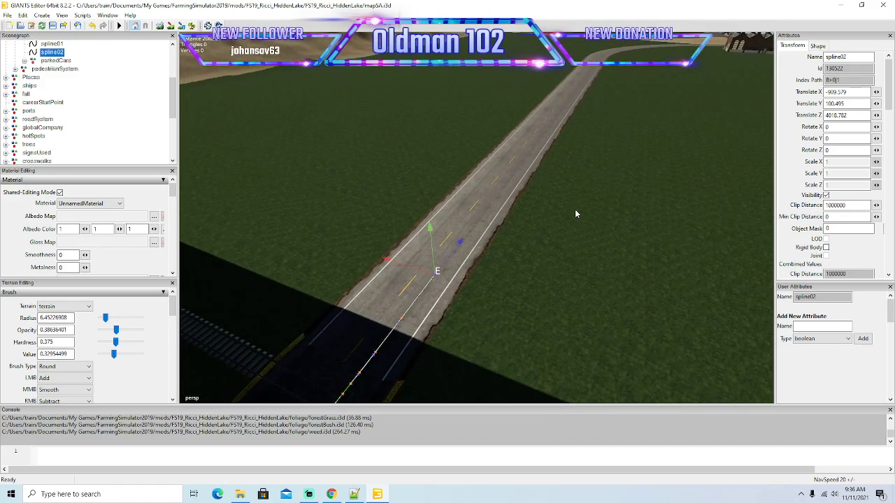
# Advance spline02's end point in two stretches along the straight beyond the railway toward the right-hand bend.
pyautogui.moveTo(460, 241); pyautogui.dragTo(547, 126)
pyautogui.moveTo(668, 157)
pyautogui.keyDown('alt'); pyautogui.mouseDown()
pyautogui.moveTo(682, 125)
pyautogui.moveTo(671, 153)
pyautogui.mouseUp(); pyautogui.keyUp('alt')
pyautogui.moveTo(459, 284); pyautogui.dragTo(501, 203)
pyautogui.scroll(5, 623, 162)
pyautogui.keyDown('alt'); pyautogui.moveTo(616, 189); pyautogui.dragTo(597, 202); pyautogui.keyUp('alt')
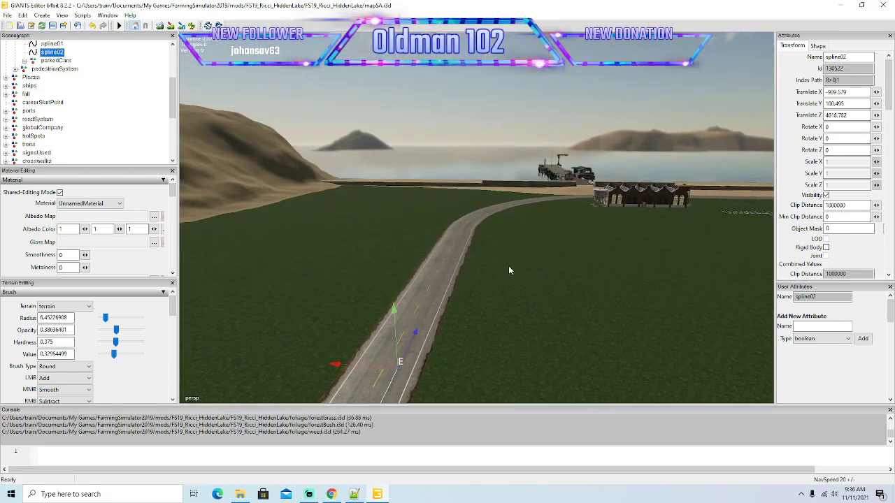
# Bring spline02's end point to the start of the right-hand bend and centre it in the right lane.
pyautogui.moveTo(417, 334); pyautogui.dragTo(473, 210)
pyautogui.keyDown('alt'); pyautogui.moveTo(634, 155); pyautogui.dragTo(589, 243); pyautogui.keyUp('alt')
pyautogui.scroll(2, 580, 208)
pyautogui.scroll(3, 588, 201)
pyautogui.scroll(4, 586, 230)
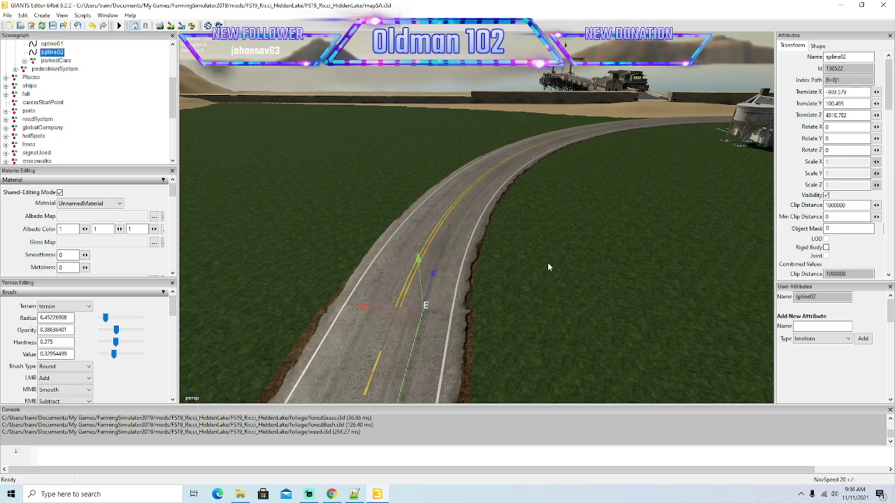
pyautogui.scroll(5, 553, 259)
pyautogui.scroll(-5, 533, 258)
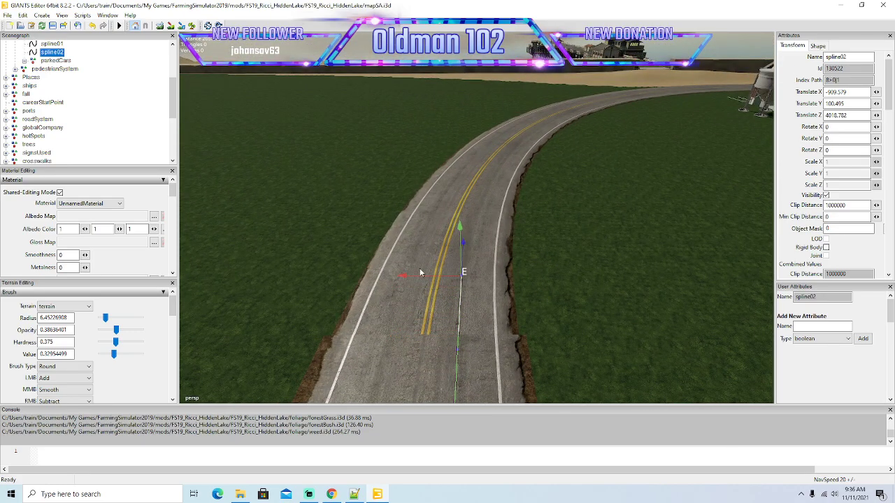
pyautogui.moveTo(410, 280); pyautogui.dragTo(408, 280)
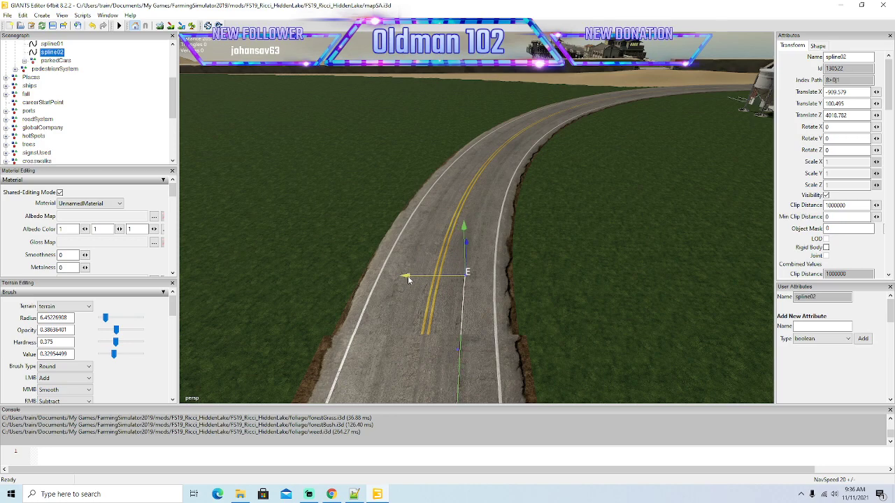
# Add new points to spline02 at the start of the bend and position them along the right lane beside the double yellow line.
pyautogui.press('Insert')
pyautogui.press('Insert')
pyautogui.moveTo(410, 237); pyautogui.dragTo(415, 237)
pyautogui.moveTo(416, 237); pyautogui.dragTo(429, 254, button='middle')
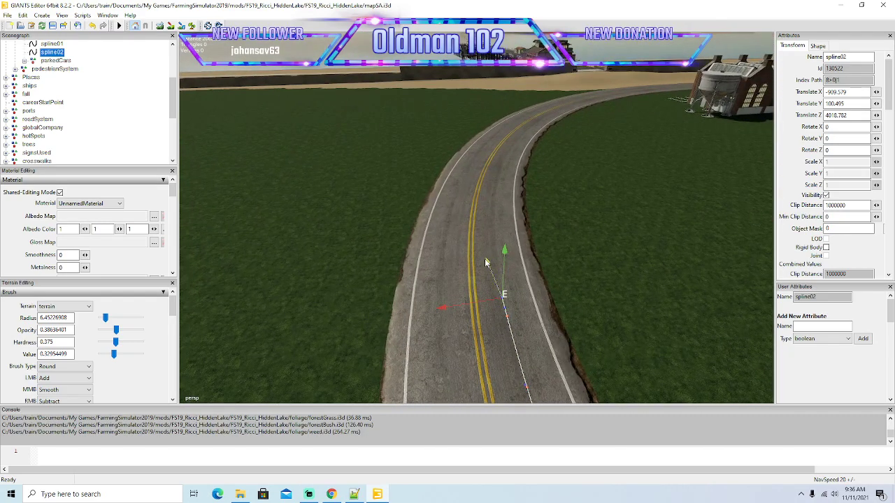
pyautogui.moveTo(487, 264); pyautogui.dragTo(491, 216)
pyautogui.moveTo(433, 279)
pyautogui.mouseDown()
pyautogui.moveTo(474, 247)
pyautogui.moveTo(466, 233)
pyautogui.moveTo(434, 243)
pyautogui.moveTo(418, 213)
pyautogui.moveTo(444, 262)
pyautogui.moveTo(440, 271)
pyautogui.mouseUp()
# Move spline02's end point farther into the right-hand bend and shift it sideways to the middle of the right lane.
pyautogui.scroll(1, 418, 213)
pyautogui.moveTo(506, 280); pyautogui.dragTo(496, 249)
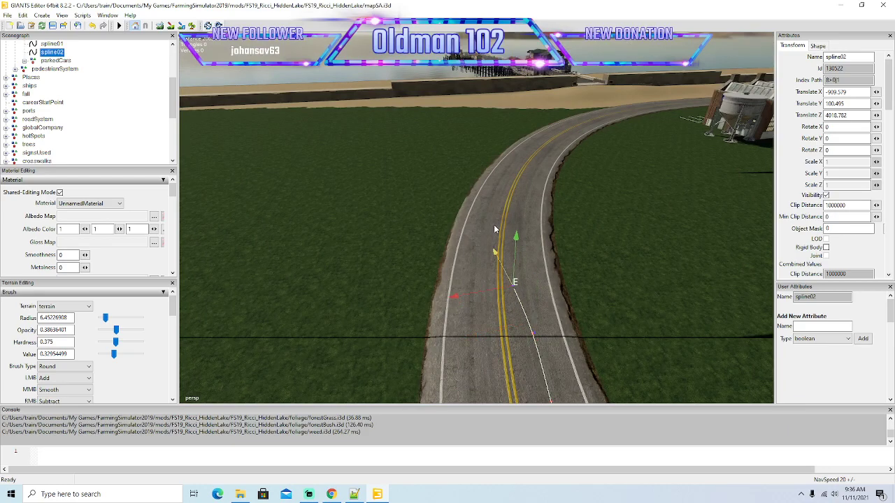
pyautogui.moveTo(459, 298); pyautogui.dragTo(467, 295)
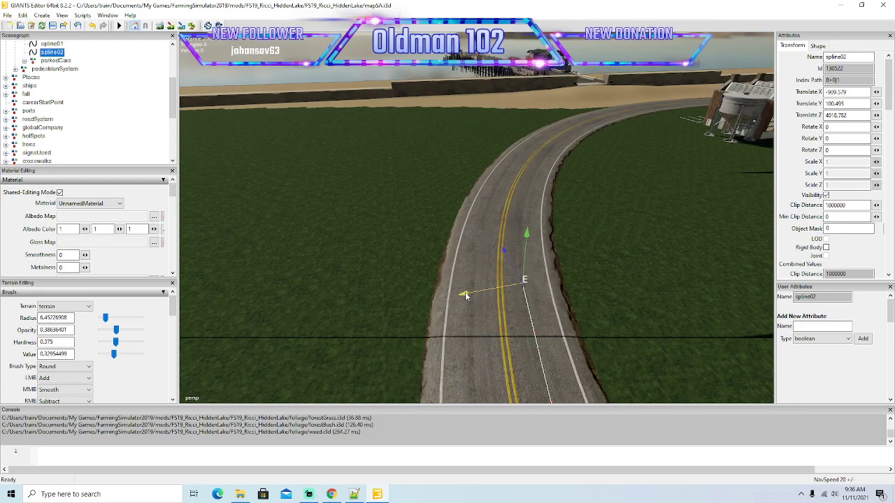
# Insert a new point at spline02's end and move it farther into the right-hand bend, centred in the right lane.
pyautogui.press('Insert')
pyautogui.moveTo(502, 245); pyautogui.dragTo(484, 207)
pyautogui.moveTo(449, 257); pyautogui.dragTo(464, 281)
pyautogui.scroll(3, 441, 243)
pyautogui.moveTo(535, 315); pyautogui.dragTo(495, 237)
pyautogui.moveTo(474, 310); pyautogui.dragTo(498, 248)
# Add further points to spline02 and place them one after another along the curving right lane beside the double yellow line.
pyautogui.press('Insert')
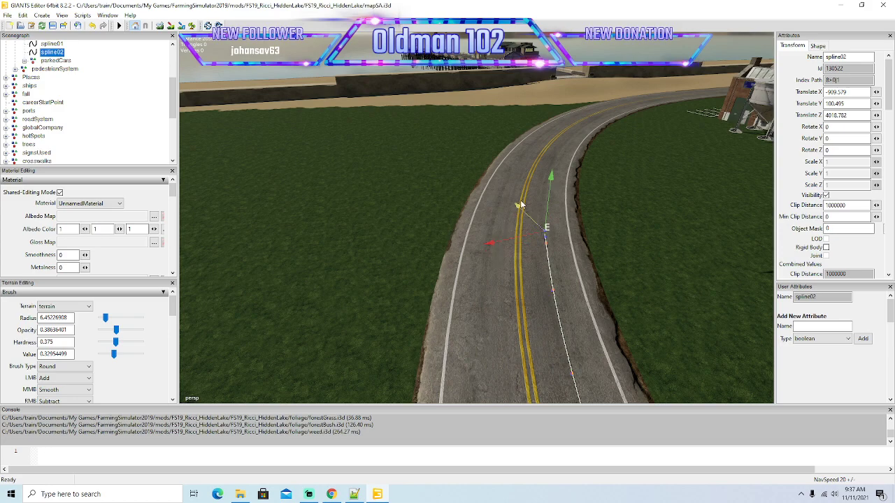
pyautogui.moveTo(517, 204); pyautogui.dragTo(525, 226)
pyautogui.press('Insert')
pyautogui.scroll(3, 487, 180)
pyautogui.moveTo(482, 283); pyautogui.dragTo(434, 198)
pyautogui.moveTo(430, 263); pyautogui.dragTo(463, 245)
pyautogui.keyDown('alt'); pyautogui.moveTo(450, 286); pyautogui.dragTo(512, 289); pyautogui.keyUp('alt')
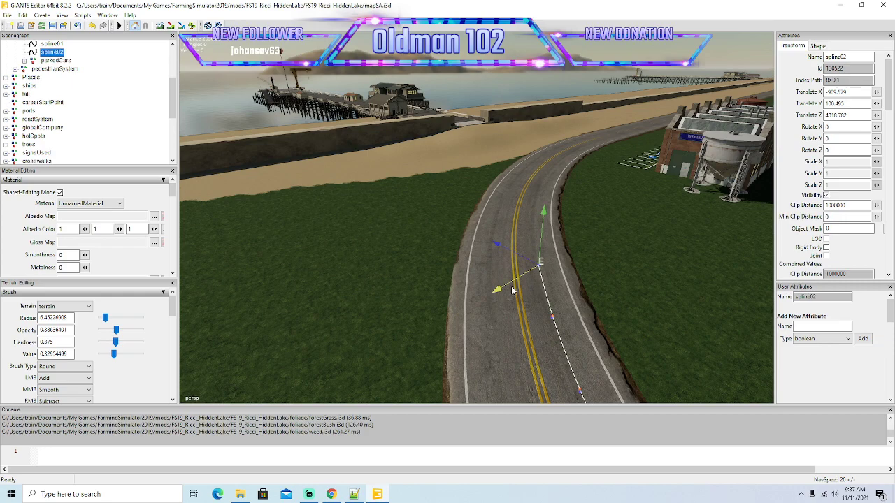
# Advance spline02 through the middle of the bend toward the brick building, correcting each new end point sideways into the right lane.
pyautogui.moveTo(516, 286); pyautogui.dragTo(455, 212)
pyautogui.moveTo(459, 269); pyautogui.dragTo(463, 331)
pyautogui.scroll(4, 527, 255)
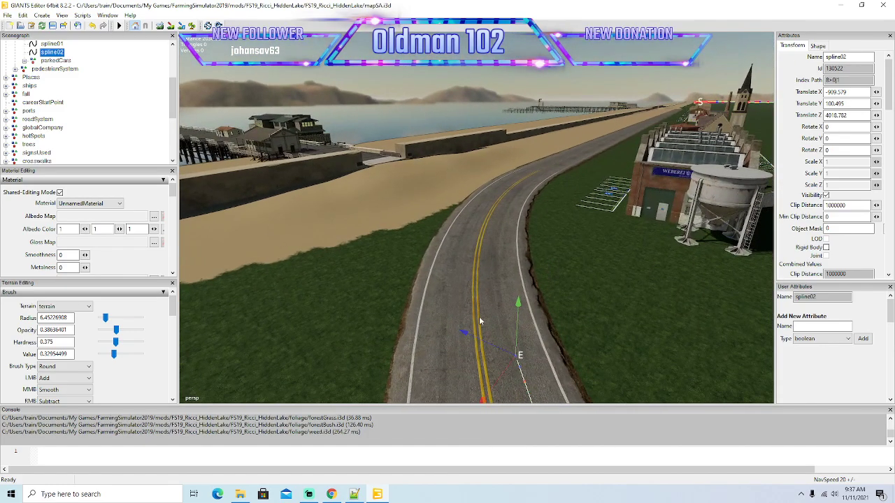
pyautogui.moveTo(438, 385); pyautogui.dragTo(493, 318)
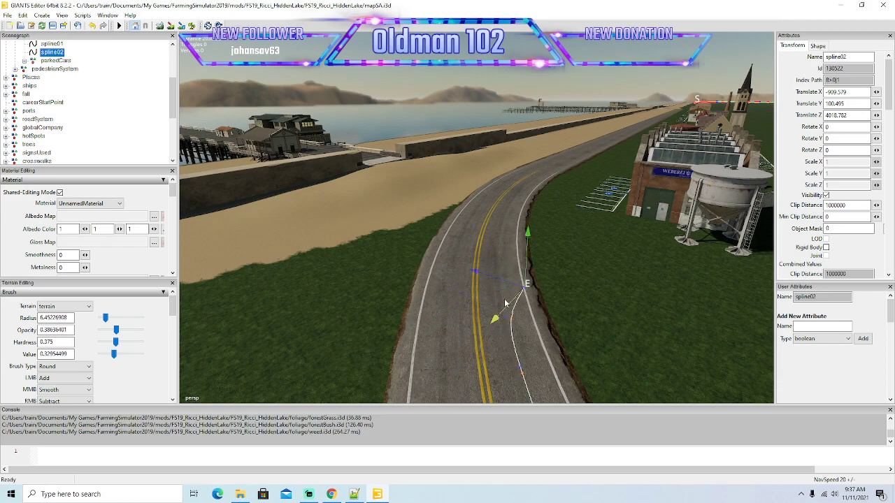
pyautogui.moveTo(477, 273); pyautogui.dragTo(443, 258)
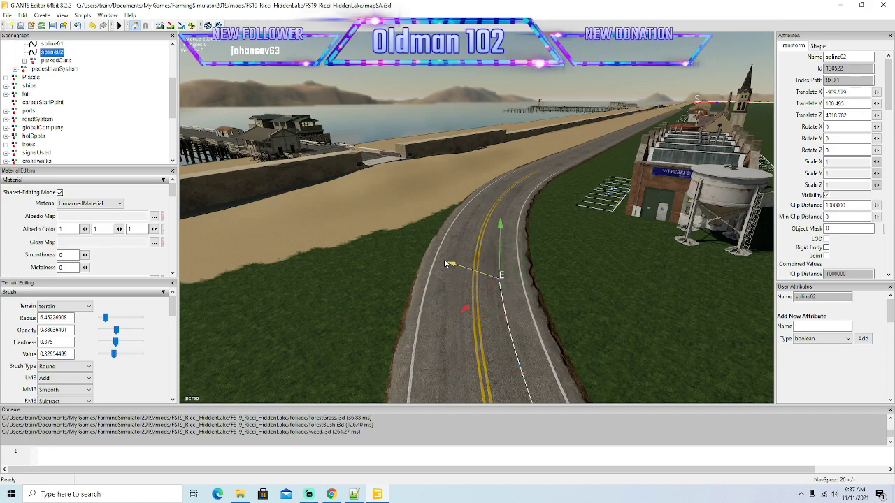
pyautogui.moveTo(467, 304); pyautogui.dragTo(450, 238)
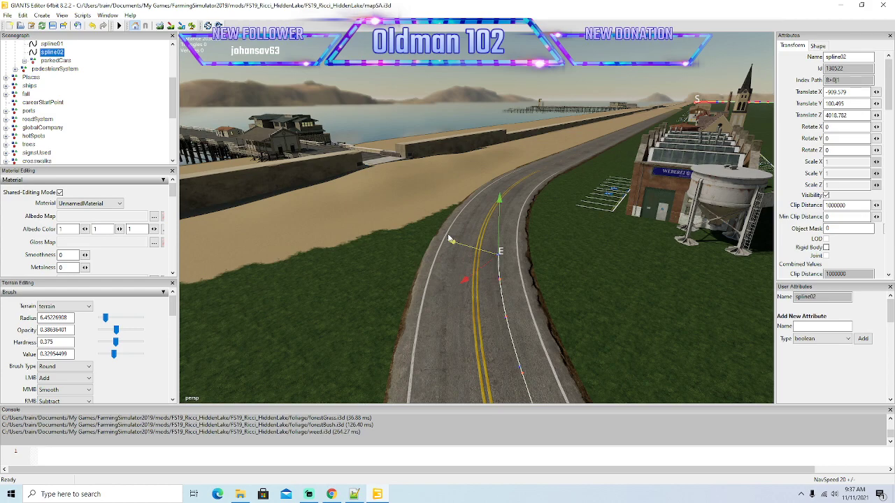
pyautogui.keyDown('alt'); pyautogui.moveTo(447, 290); pyautogui.dragTo(454, 316); pyautogui.keyUp('alt')
pyautogui.scroll(3, 432, 271)
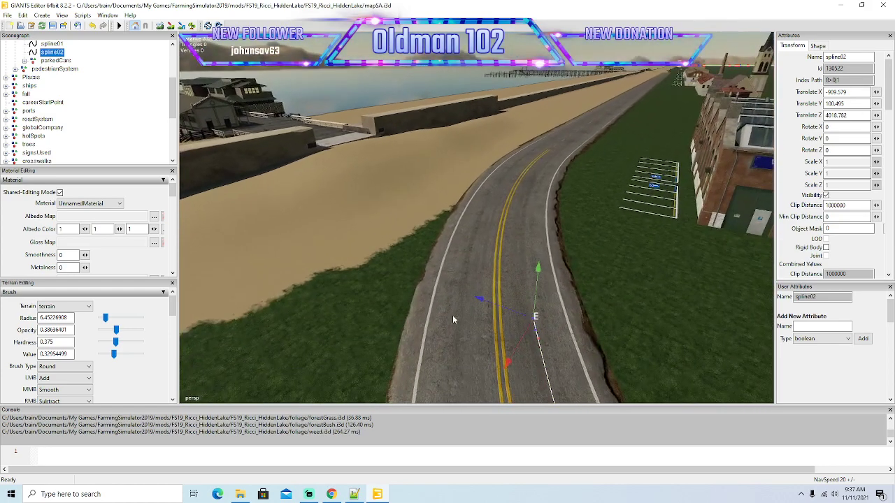
# Extend spline02 around the bend next to the marked parking bays, keeping its end points centred in the right lane.
pyautogui.moveTo(507, 368); pyautogui.dragTo(480, 261)
pyautogui.moveTo(504, 311); pyautogui.dragTo(543, 280)
pyautogui.moveTo(489, 239); pyautogui.dragTo(472, 237)
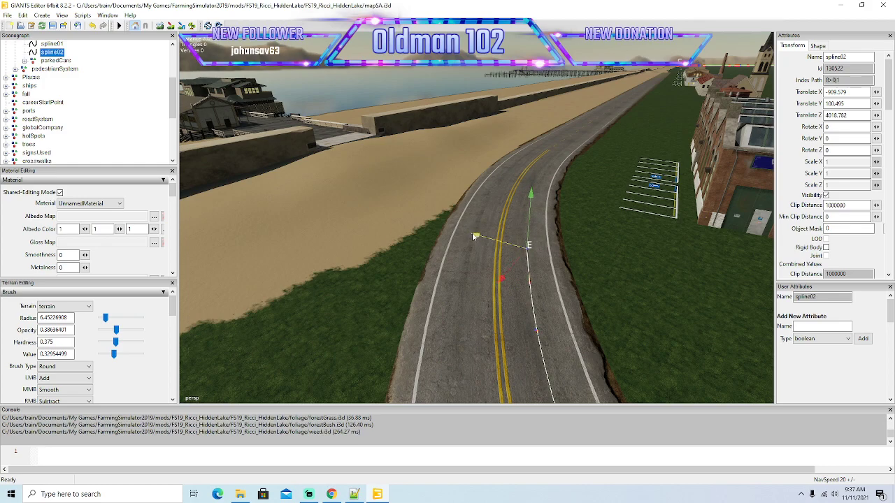
pyautogui.moveTo(501, 277); pyautogui.dragTo(531, 243)
pyautogui.moveTo(489, 214); pyautogui.dragTo(473, 208)
pyautogui.moveTo(509, 267)
pyautogui.keyDown('alt'); pyautogui.mouseDown()
pyautogui.moveTo(507, 230)
pyautogui.moveTo(516, 276)
pyautogui.mouseUp(); pyautogui.keyUp('alt')
pyautogui.scroll(3, 508, 230)
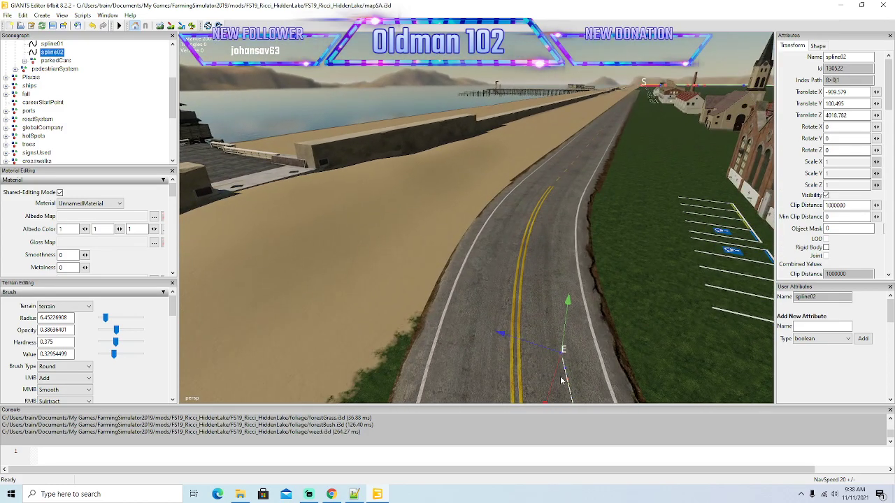
# Insert more spline02 points approaching the exit of the bend and shift them to the middle of the right lane.
pyautogui.moveTo(556, 379); pyautogui.dragTo(582, 337)
pyautogui.moveTo(535, 312); pyautogui.dragTo(517, 307)
pyautogui.press('Insert')
pyautogui.moveTo(535, 352); pyautogui.dragTo(536, 315)
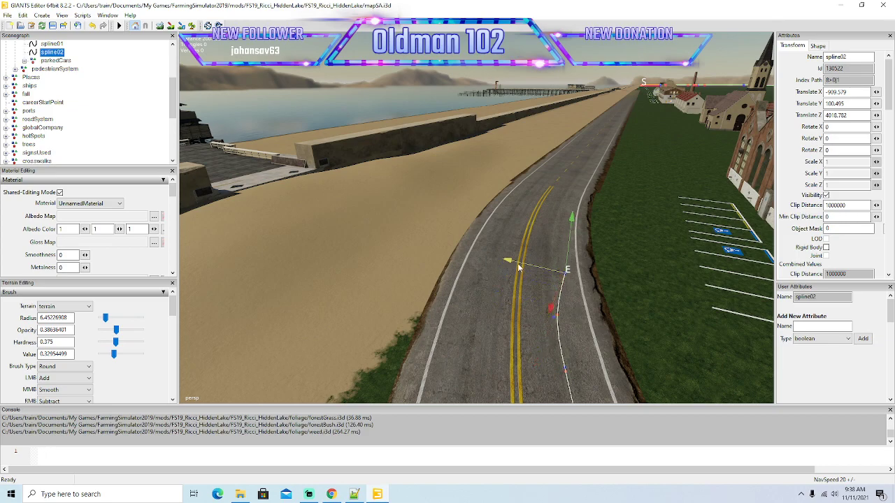
pyautogui.moveTo(495, 260); pyautogui.dragTo(496, 226)
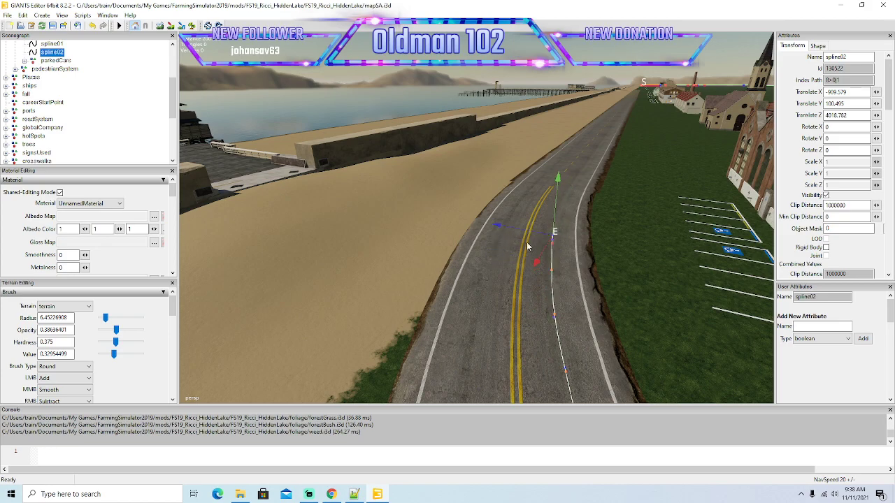
# Carry spline02 out of the bend past the end of the double yellow line and align its end point with the straight.
pyautogui.moveTo(537, 265); pyautogui.dragTo(584, 229)
pyautogui.moveTo(508, 210); pyautogui.dragTo(499, 204)
pyautogui.moveTo(542, 236); pyautogui.dragTo(504, 190)
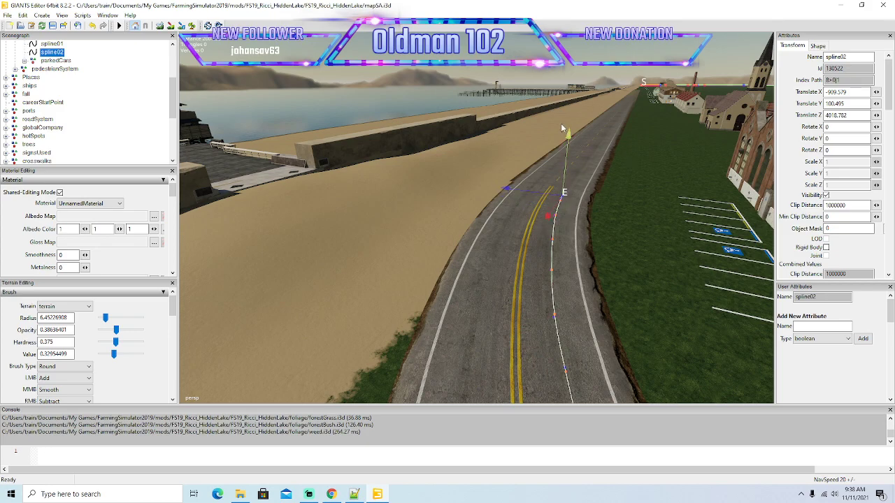
pyautogui.keyDown('alt'); pyautogui.moveTo(581, 222); pyautogui.dragTo(528, 291); pyautogui.keyUp('alt')
pyautogui.moveTo(451, 268); pyautogui.dragTo(453, 268)
pyautogui.moveTo(508, 306); pyautogui.dragTo(507, 300)
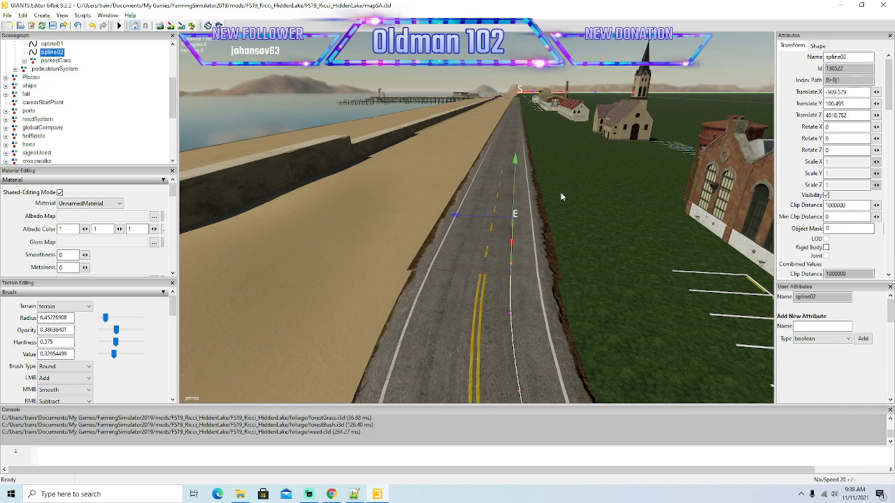
# Extend spline02 along the straight beach road past the church and the red-roofed row houses.
pyautogui.moveTo(565, 260); pyautogui.dragTo(554, 216, button='right')
pyautogui.scroll(5, 553, 216)
pyautogui.keyDown('alt'); pyautogui.moveTo(554, 217); pyautogui.dragTo(705, 310); pyautogui.keyUp('alt')
pyautogui.scroll(-5, 705, 310)
pyautogui.scroll(-1, 705, 310)
pyautogui.moveTo(600, 288); pyautogui.dragTo(489, 254)
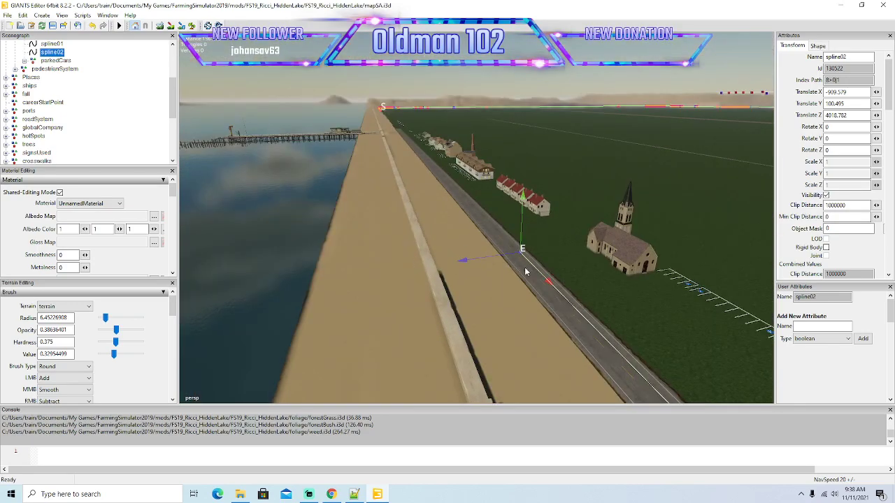
pyautogui.keyDown('alt'); pyautogui.moveTo(542, 277); pyautogui.dragTo(326, 137); pyautogui.keyUp('alt')
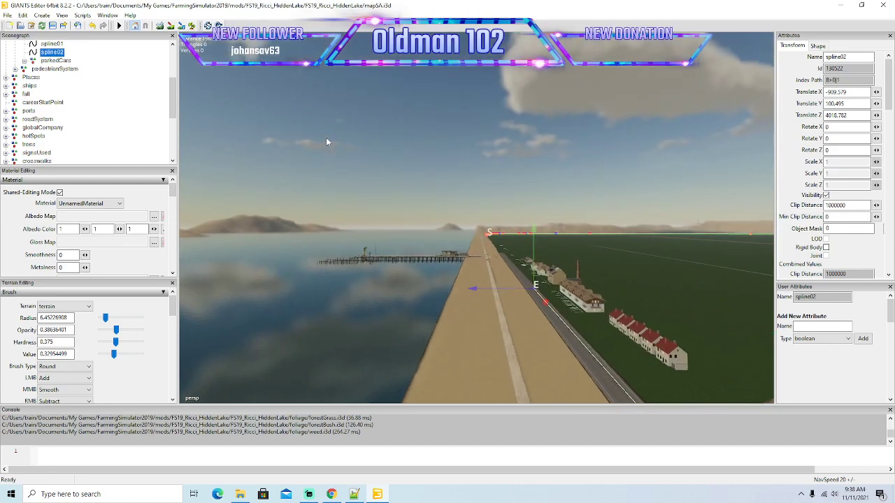
pyautogui.scroll(10, 327, 139)
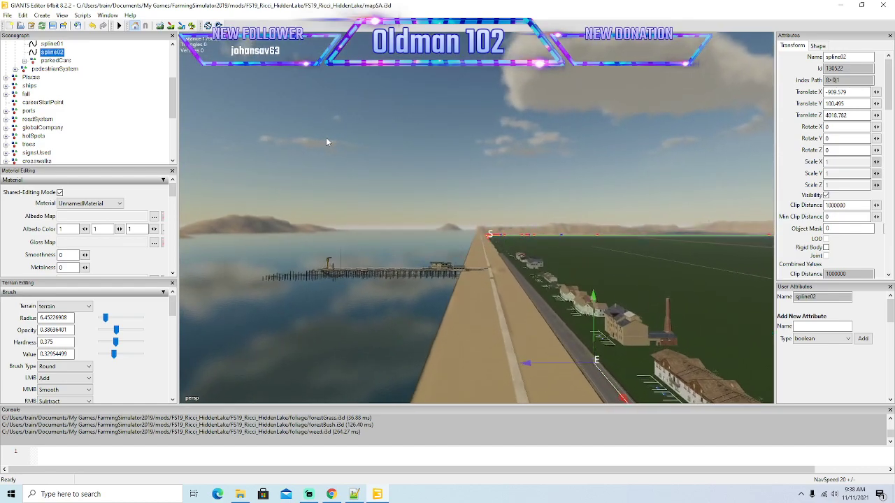
# Advance spline02's end point along the beach road beyond the factory with the chimney to the stretch beside the pier.
pyautogui.keyDown('alt'); pyautogui.moveTo(326, 137); pyautogui.dragTo(399, 230); pyautogui.keyUp('alt')
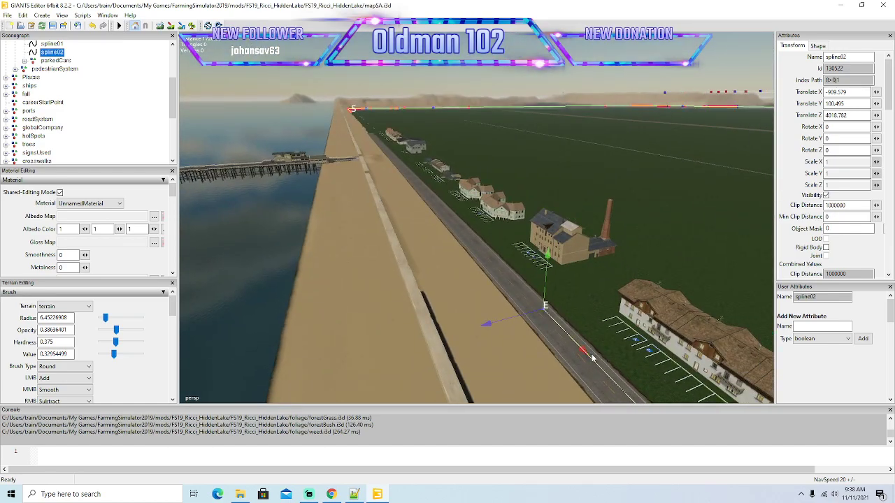
pyautogui.keyDown('alt'); pyautogui.moveTo(585, 352); pyautogui.dragTo(537, 332); pyautogui.keyUp('alt')
pyautogui.scroll(5, 295, 155)
pyautogui.scroll(6, 291, 160)
pyautogui.scroll(5, 291, 159)
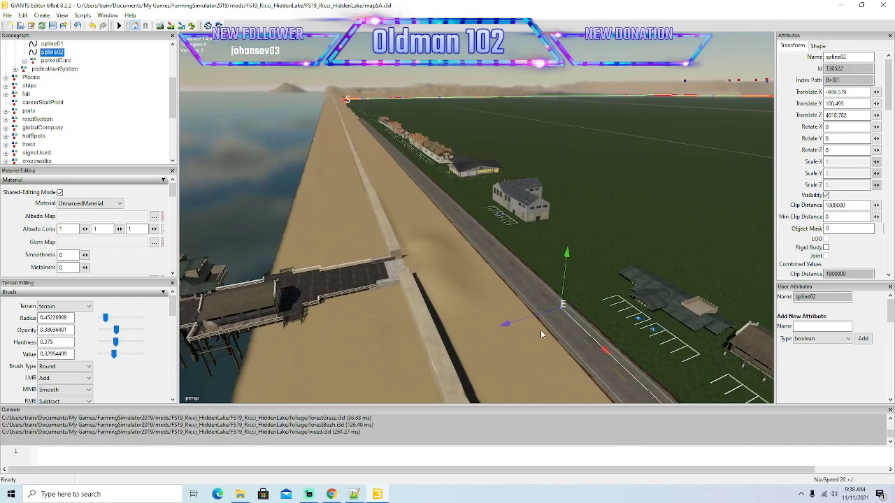
# Move spline02's end point on down the right lane past the rows of houses with parking bays.
pyautogui.keyDown('alt'); pyautogui.moveTo(605, 354); pyautogui.dragTo(220, 125); pyautogui.keyUp('alt')
pyautogui.scroll(8, 220, 125)
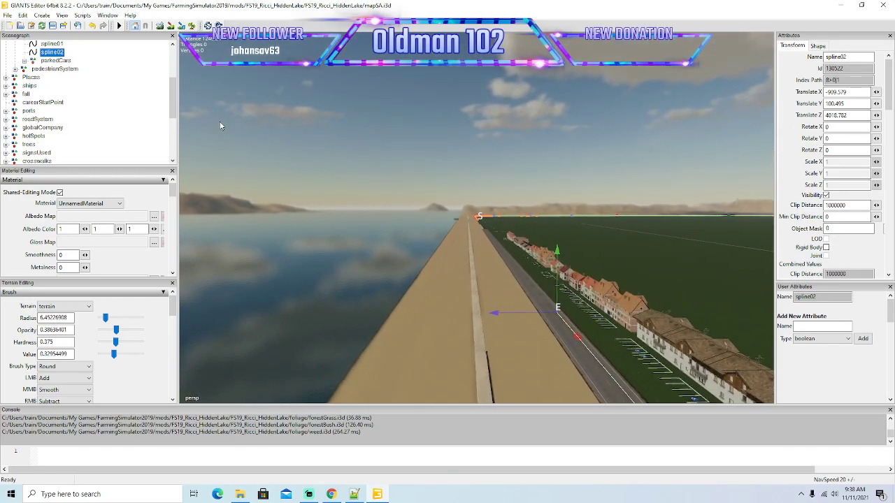
pyautogui.keyDown('alt'); pyautogui.moveTo(220, 125); pyautogui.dragTo(359, 240); pyautogui.keyUp('alt')
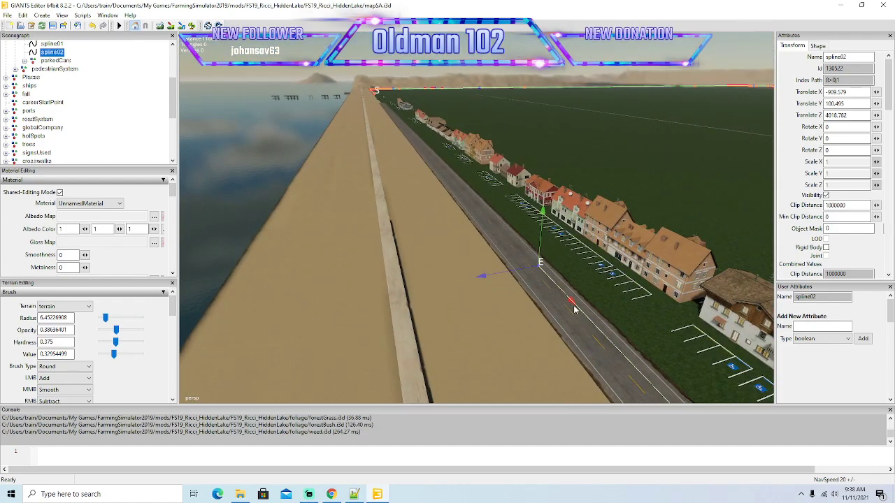
pyautogui.keyDown('alt'); pyautogui.moveTo(572, 305); pyautogui.dragTo(260, 163); pyautogui.keyUp('alt')
pyautogui.scroll(8, 211, 114)
# Bring spline02's end point along the last stretch of the beach road, close to the spline's start point.
pyautogui.moveTo(654, 325); pyautogui.dragTo(465, 173)
pyautogui.keyDown('alt'); pyautogui.moveTo(237, 122); pyautogui.dragTo(487, 248); pyautogui.keyUp('alt')
pyautogui.scroll(4, 258, 128)
pyautogui.scroll(8, 257, 128)
pyautogui.scroll(8, 183, 105)
pyautogui.hotkey('ctrl', 'b')
pyautogui.moveTo(283, 126)
pyautogui.keyDown('alt'); pyautogui.mouseDown()
pyautogui.moveTo(341, 211)
pyautogui.moveTo(317, 200)
pyautogui.mouseUp(); pyautogui.keyUp('alt')
pyautogui.press('w')
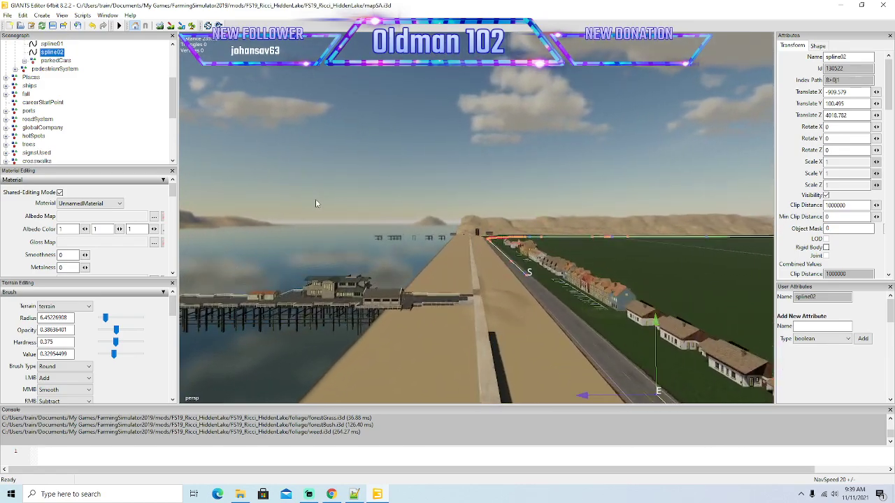
pyautogui.keyDown('alt'); pyautogui.moveTo(315, 199); pyautogui.dragTo(345, 246); pyautogui.keyUp('alt')
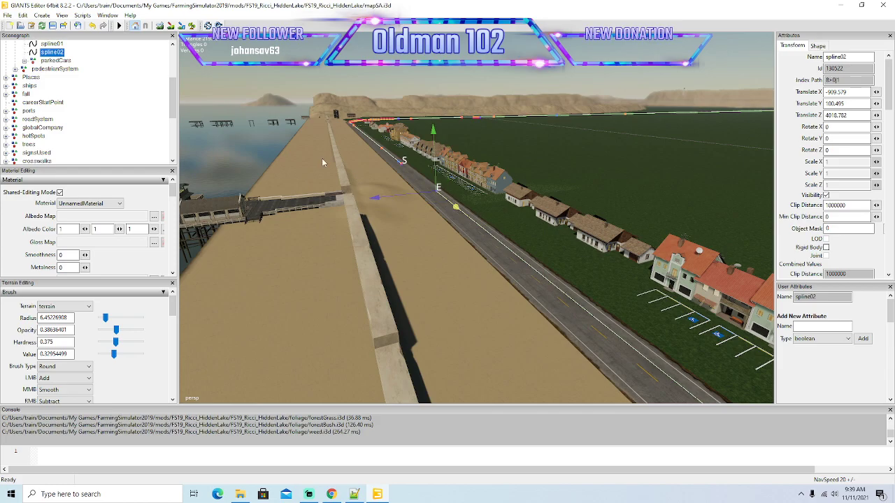
# Close the loop by moving spline02's end point onto its start point in the right lane and fine-tuning its position.
pyautogui.keyDown('alt'); pyautogui.moveTo(213, 114); pyautogui.dragTo(397, 224); pyautogui.keyUp('alt')
pyautogui.press('w')
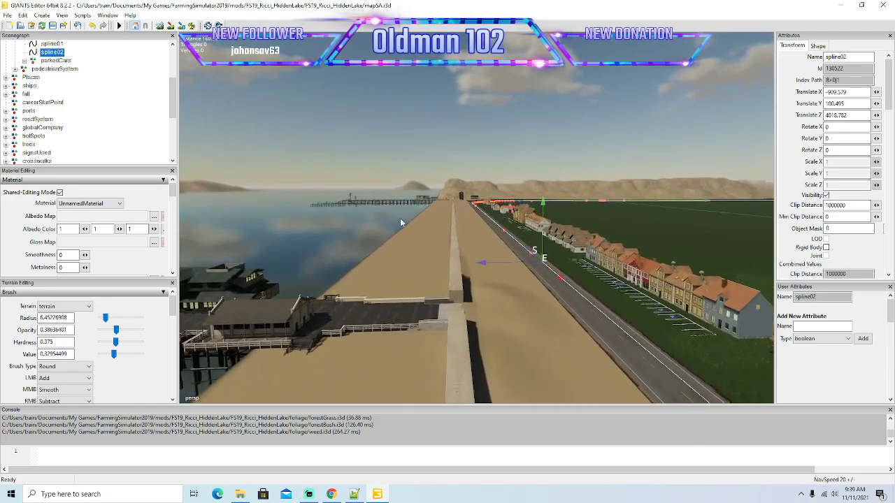
pyautogui.press('f')
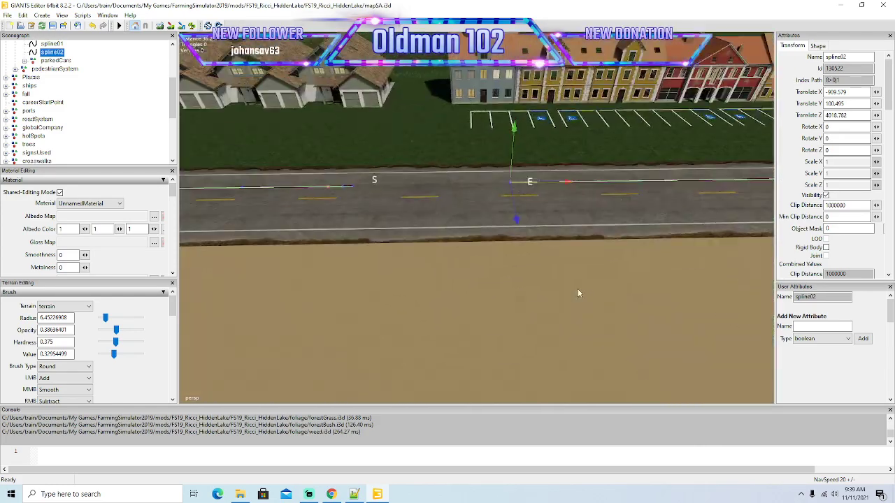
pyautogui.moveTo(579, 235)
pyautogui.mouseDown()
pyautogui.moveTo(357, 239)
pyautogui.moveTo(364, 241)
pyautogui.mouseUp()
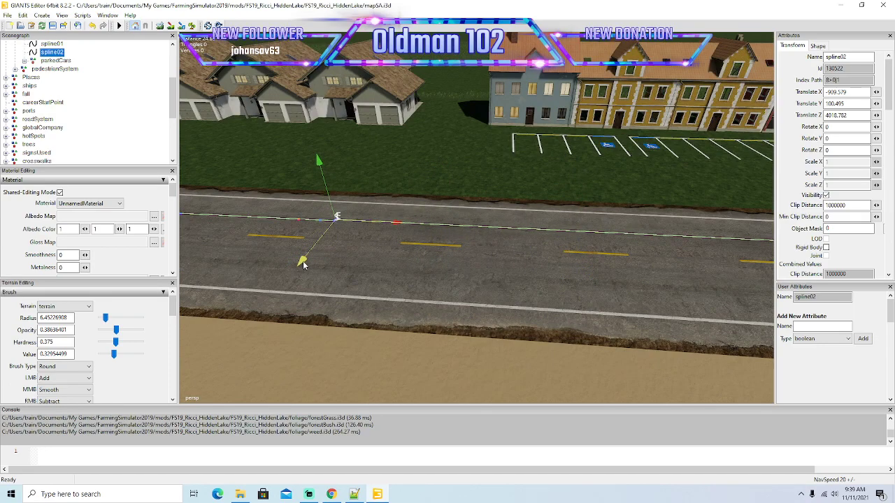
pyautogui.moveTo(398, 232); pyautogui.dragTo(587, 258)
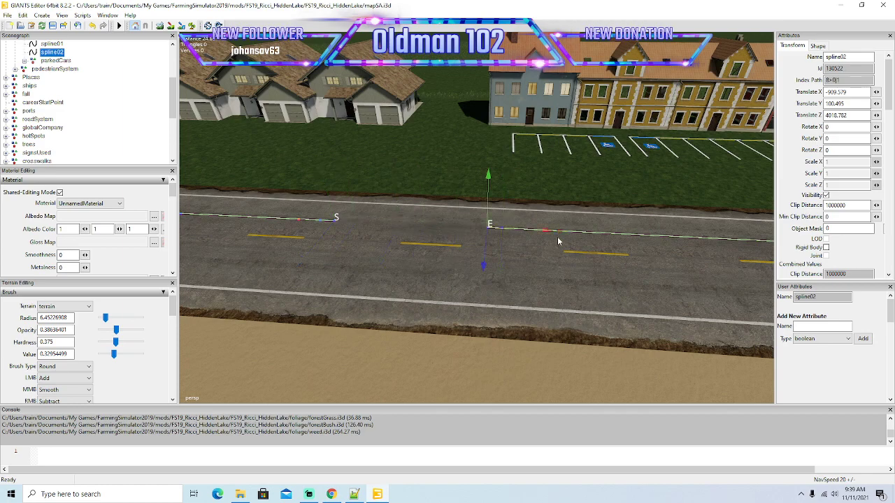
pyautogui.moveTo(547, 234)
pyautogui.mouseDown()
pyautogui.moveTo(376, 234)
pyautogui.moveTo(400, 237)
pyautogui.moveTo(392, 244)
pyautogui.moveTo(374, 233)
pyautogui.moveTo(383, 240)
pyautogui.mouseUp()
pyautogui.moveTo(547, 284); pyautogui.dragTo(534, 283)
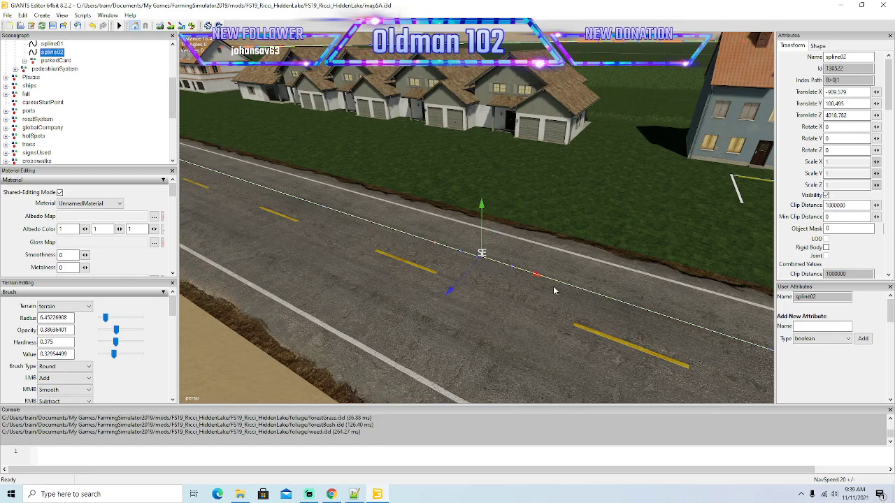
# Make the newBridges and monorailTrackMain groups visible and save the map.
pyautogui.scroll(-8, 572, 314)
pyautogui.moveTo(565, 290)
pyautogui.keyDown('alt'); pyautogui.mouseDown()
pyautogui.moveTo(573, 320)
pyautogui.moveTo(606, 318)
pyautogui.moveTo(575, 297)
pyautogui.mouseUp(); pyautogui.keyUp('alt')
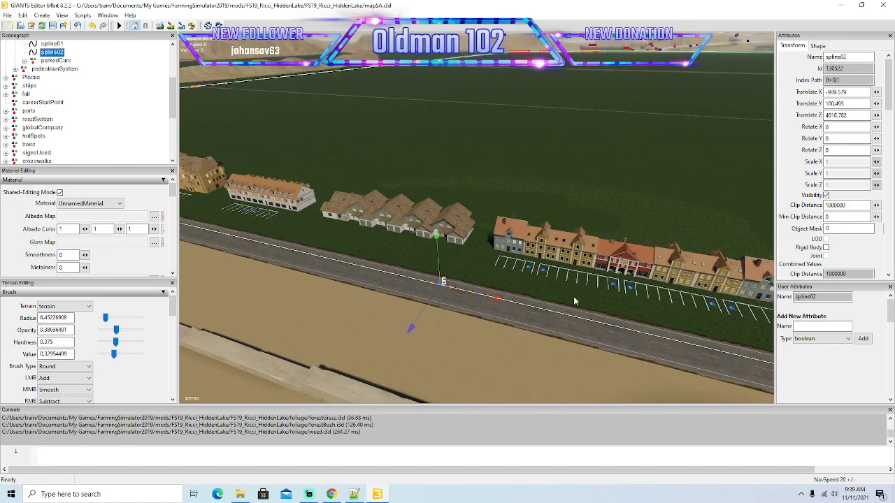
pyautogui.scroll(-4, 110, 107)
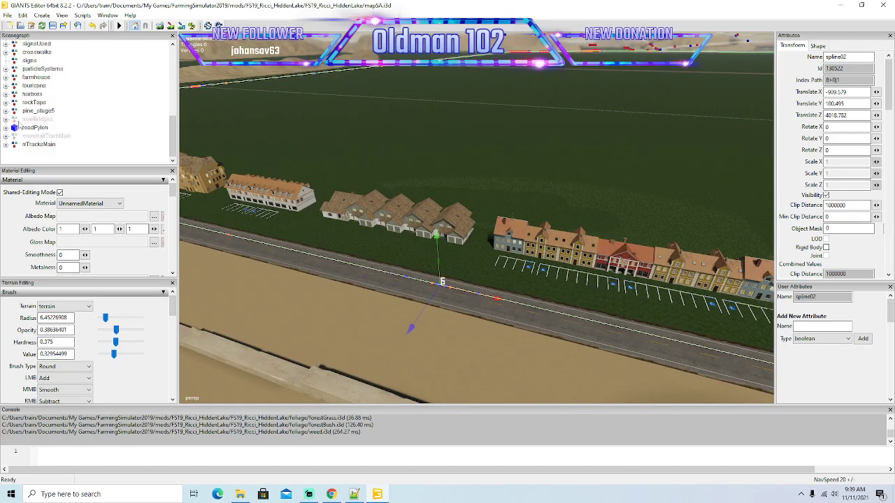
pyautogui.click(13, 119)
pyautogui.click(826, 195)
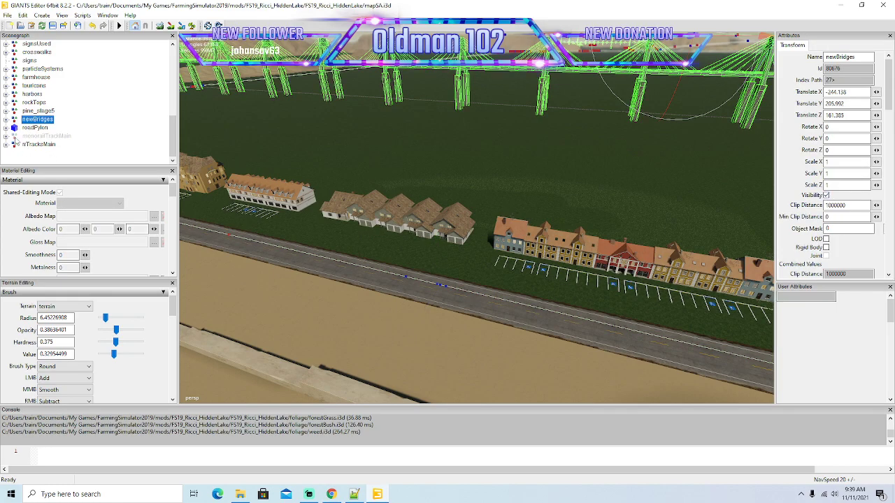
pyautogui.click(15, 136)
pyautogui.click(826, 196)
pyautogui.keyDown('alt'); pyautogui.moveTo(605, 198); pyautogui.dragTo(654, 183); pyautogui.keyUp('alt')
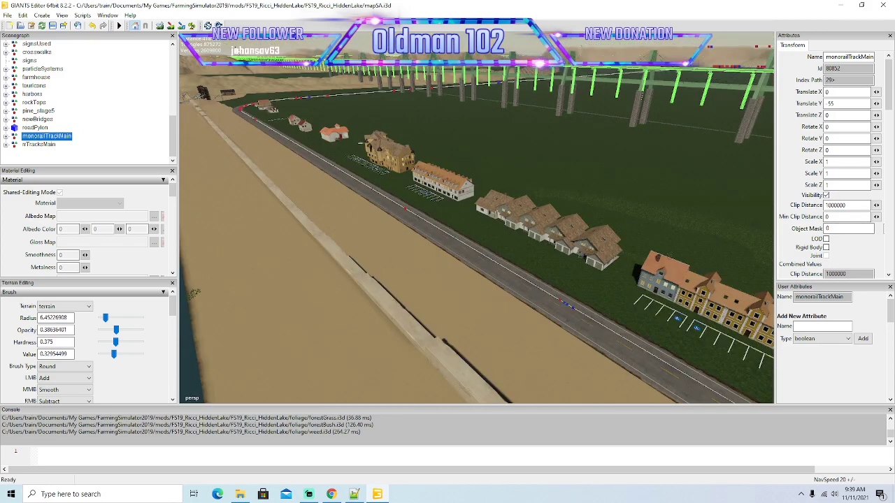
pyautogui.click(53, 27)
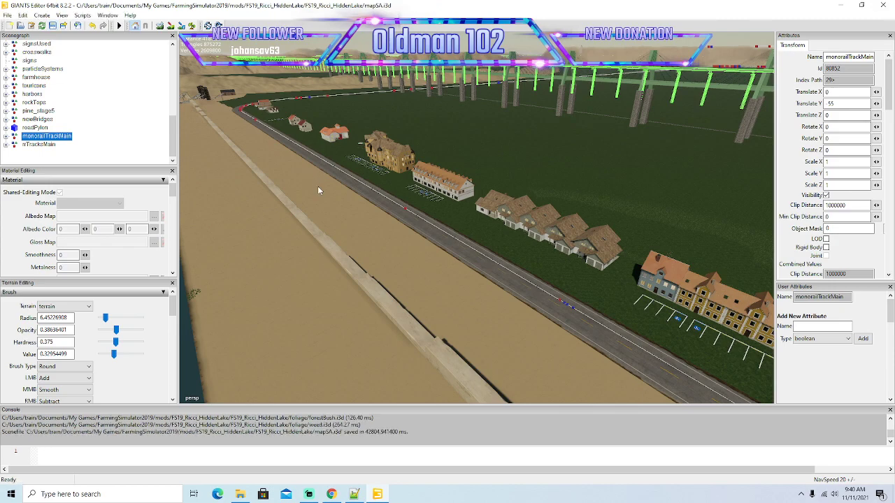
# Look over the bridges and monorail track across the map, and switch to Streamlabs to check the stream chat.
pyautogui.keyDown('alt'); pyautogui.moveTo(316, 179); pyautogui.dragTo(506, 213); pyautogui.keyUp('alt')
pyautogui.press('w')
pyautogui.press('w')
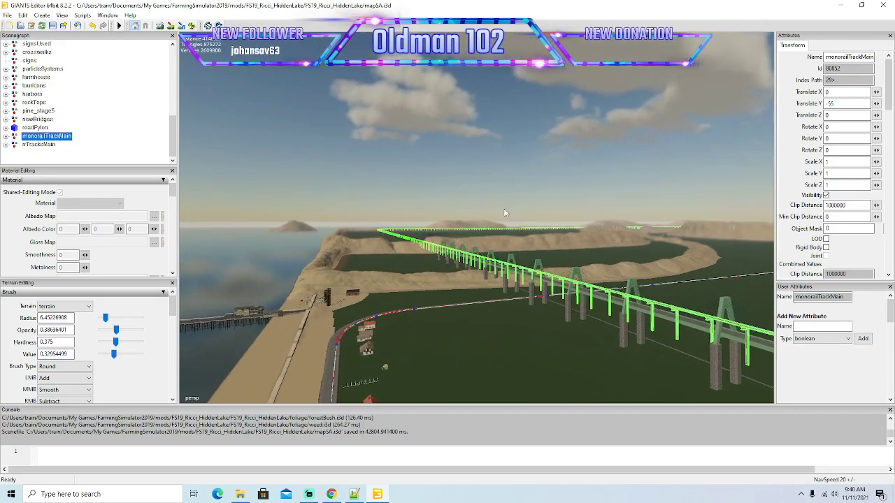
pyautogui.press('w')
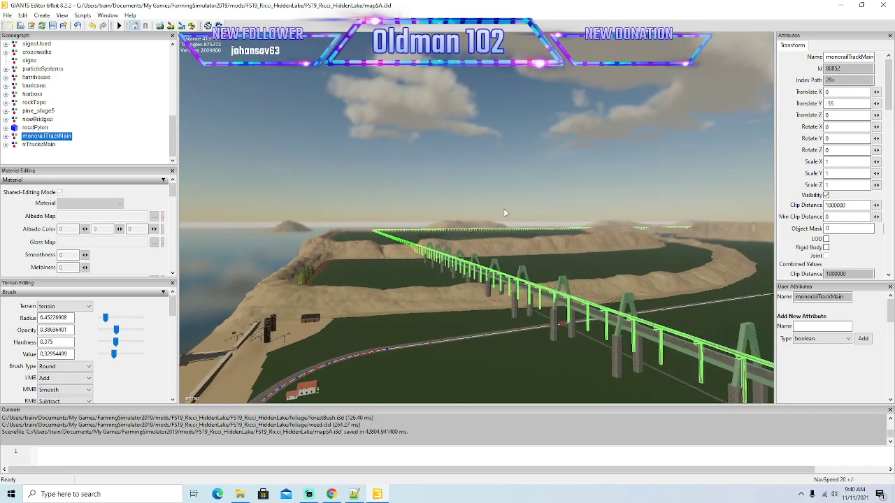
pyautogui.click(308, 494)
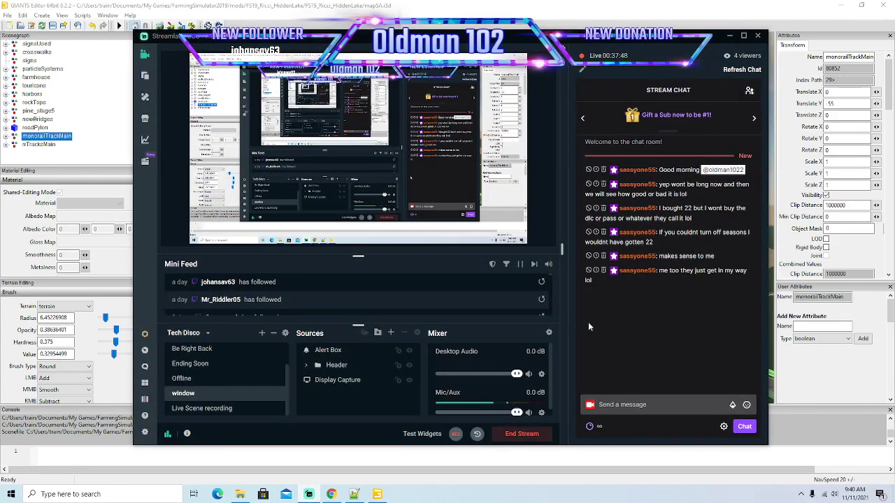
# Switch back to GIANTS Editor and create a new spline in the scene, viewing the road beside the monorail.
pyautogui.click(732, 37)
pyautogui.moveTo(635, 169); pyautogui.dragTo(578, 231, button='right')
pyautogui.press('w')
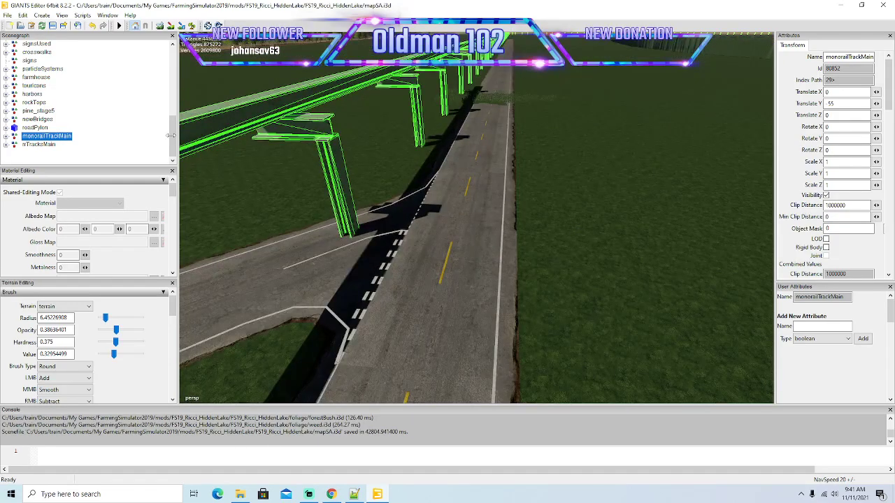
pyautogui.click(41, 16)
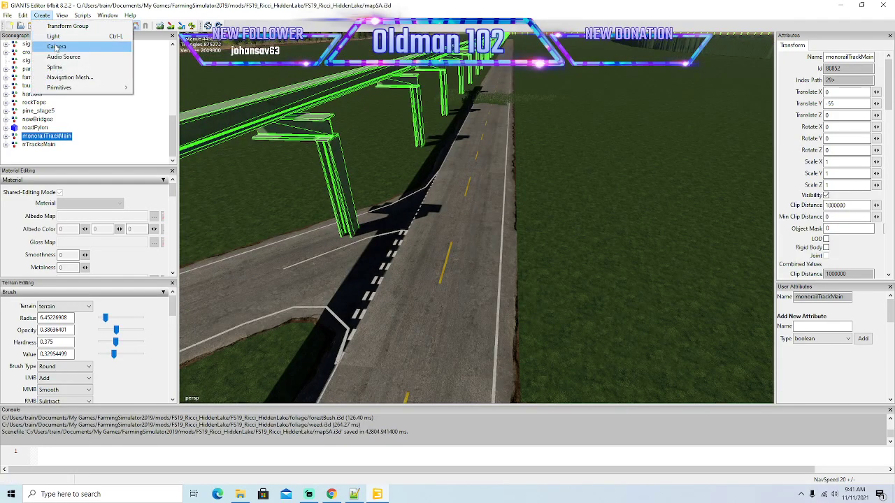
pyautogui.click(54, 66)
pyautogui.click(29, 153)
# Move the new spline into the trafficSystem group, directly below spline02.
pyautogui.scroll(4, 100, 121)
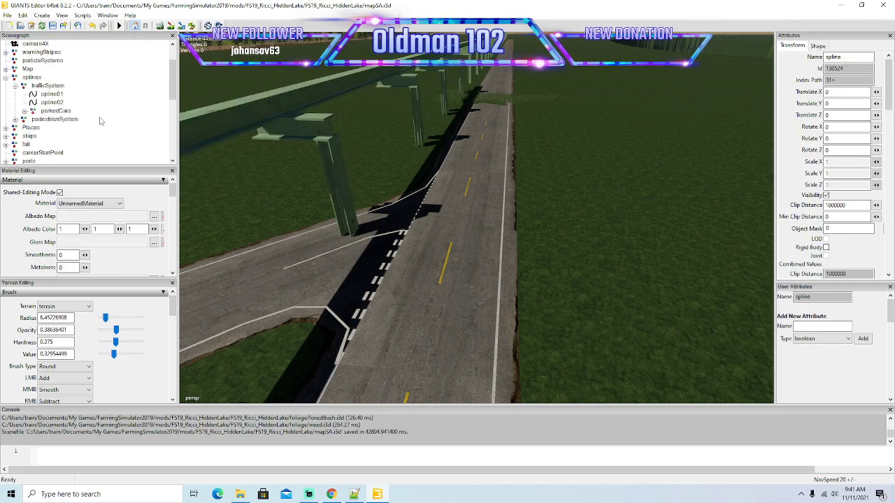
pyautogui.click(23, 15)
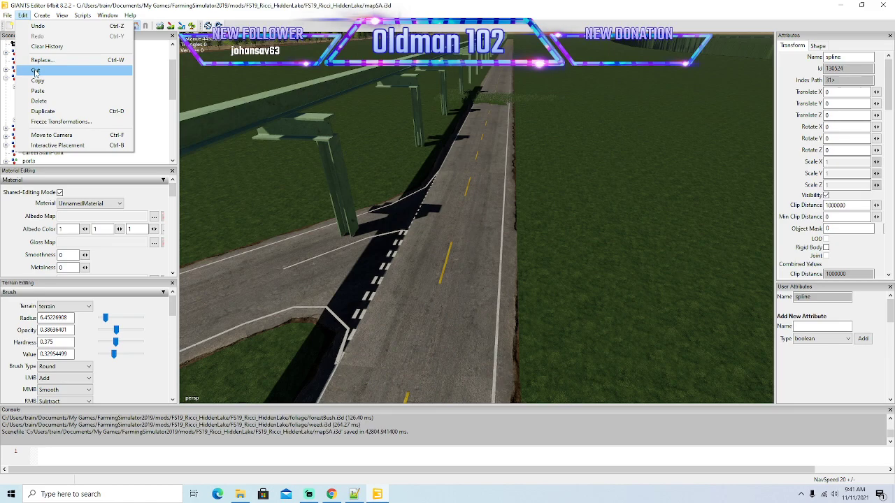
pyautogui.click(36, 71)
pyautogui.click(25, 86)
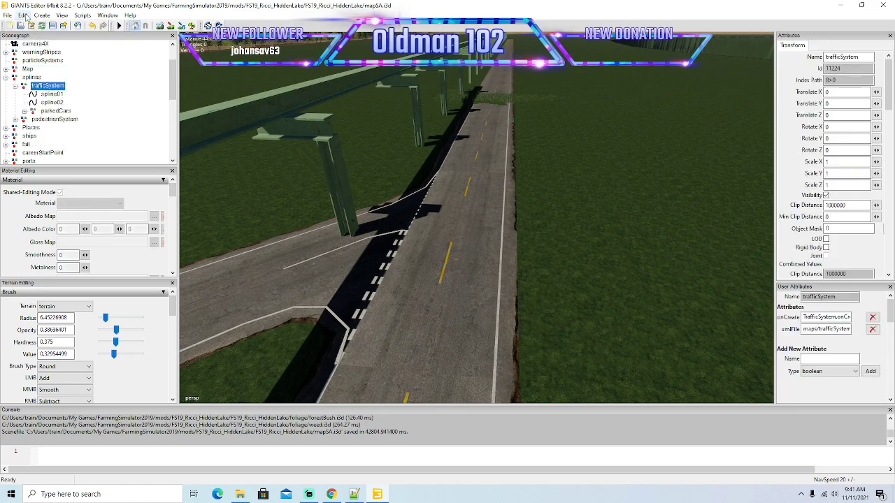
pyautogui.click(23, 16)
pyautogui.click(38, 92)
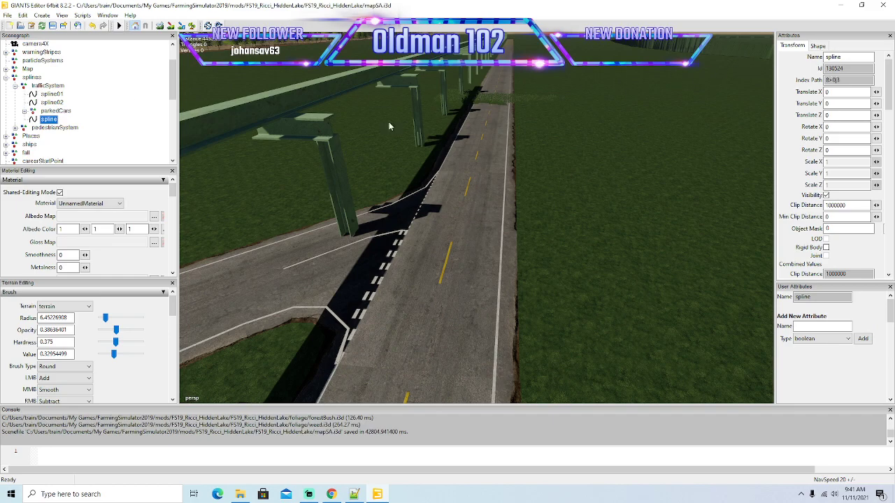
pyautogui.rightClick(40, 123)
pyautogui.click(56, 149)
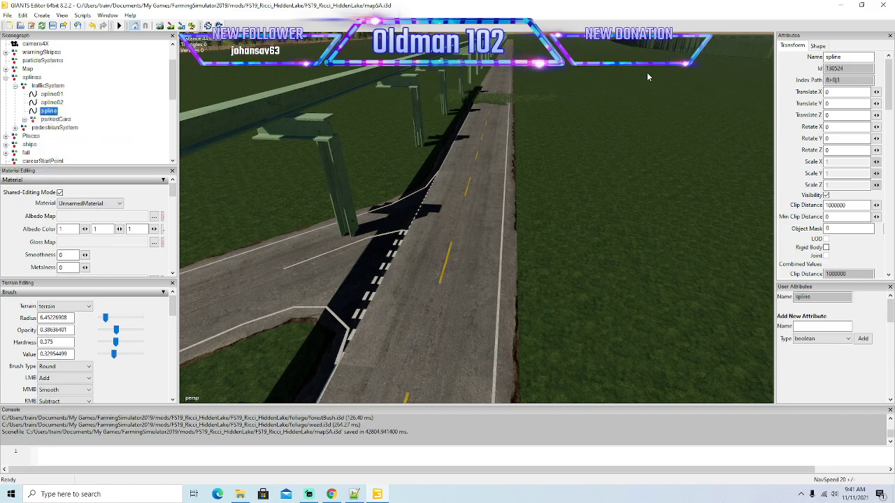
# Rename the new spline as spline03 and place it interactively on the road beside the junction.
pyautogui.click(850, 58)
pyautogui.write('03')
pyautogui.press('Return')
pyautogui.click(22, 15)
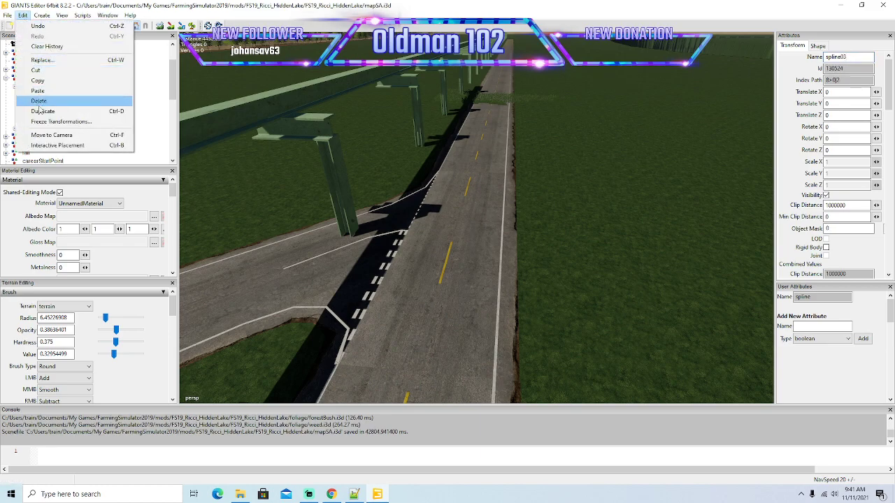
pyautogui.click(53, 145)
pyautogui.click(482, 209)
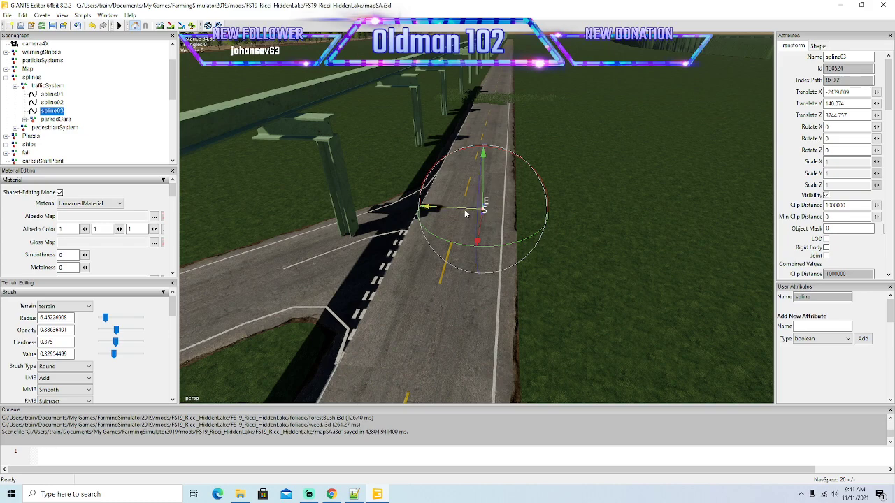
# Shift spline03 across to the opposite lane and turn it to face the other way, with rotation X 180, Y 0, Z 180.
pyautogui.moveTo(458, 212); pyautogui.dragTo(416, 212)
pyautogui.moveTo(506, 166); pyautogui.dragTo(440, 162)
pyautogui.moveTo(839, 138); pyautogui.dragTo(710, 143)
pyautogui.write('0')
pyautogui.keyDown('alt'); pyautogui.moveTo(582, 228); pyautogui.dragTo(374, 230); pyautogui.keyUp('alt')
pyautogui.scroll(3, 582, 203)
pyautogui.scroll(3, 581, 203)
pyautogui.keyDown('alt'); pyautogui.moveTo(685, 223); pyautogui.dragTo(717, 260); pyautogui.keyUp('alt')
pyautogui.scroll(-3, 528, 229)
pyautogui.scroll(-3, 529, 231)
pyautogui.scroll(-2, 528, 230)
pyautogui.scroll(4, 483, 208)
pyautogui.scroll(-3, 552, 249)
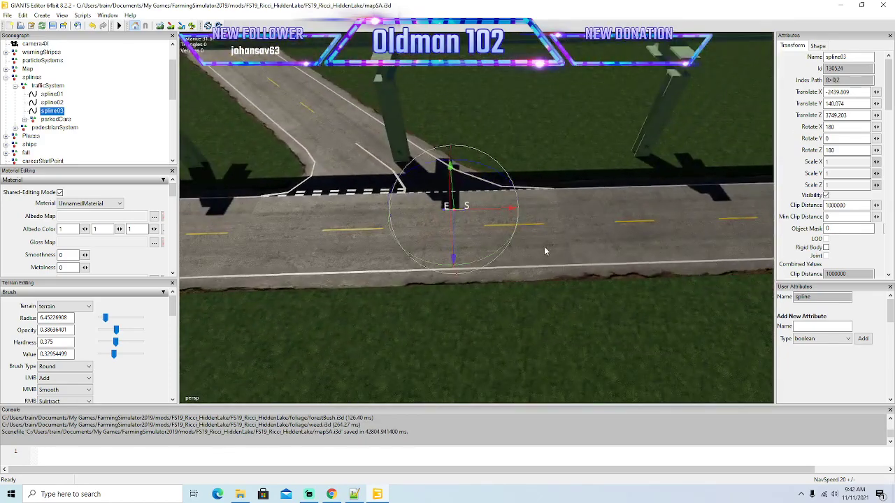
# Move spline03 along the road past the junction to about X -2458.36 and centre it in the monorail-side lane at about Z 3749.44.
pyautogui.moveTo(510, 215); pyautogui.dragTo(690, 210)
pyautogui.scroll(5, 694, 242)
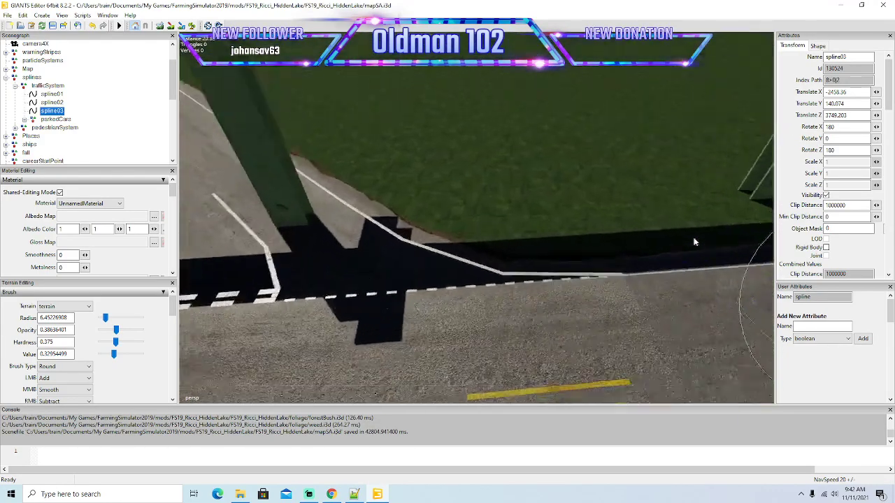
pyautogui.keyDown('alt'); pyautogui.moveTo(694, 241); pyautogui.dragTo(748, 230); pyautogui.keyUp('alt')
pyautogui.keyDown('alt'); pyautogui.moveTo(525, 228); pyautogui.dragTo(619, 232); pyautogui.keyUp('alt')
pyautogui.scroll(3, 619, 233)
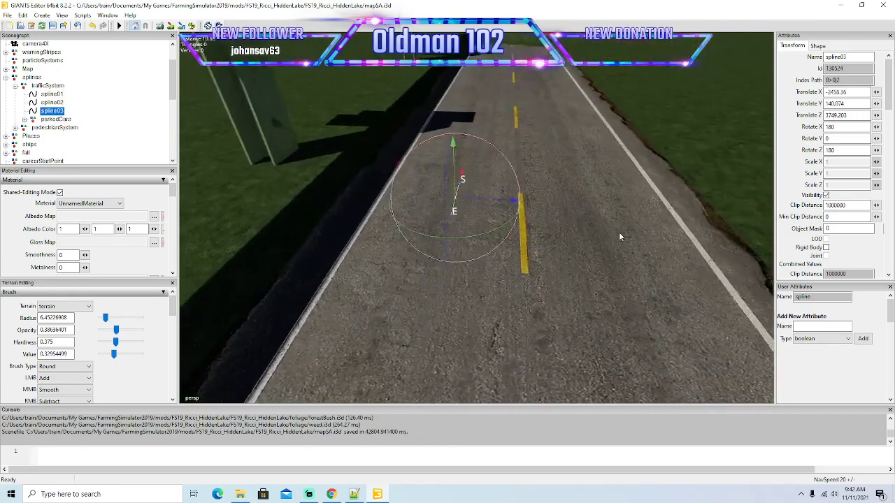
pyautogui.scroll(-6, 558, 266)
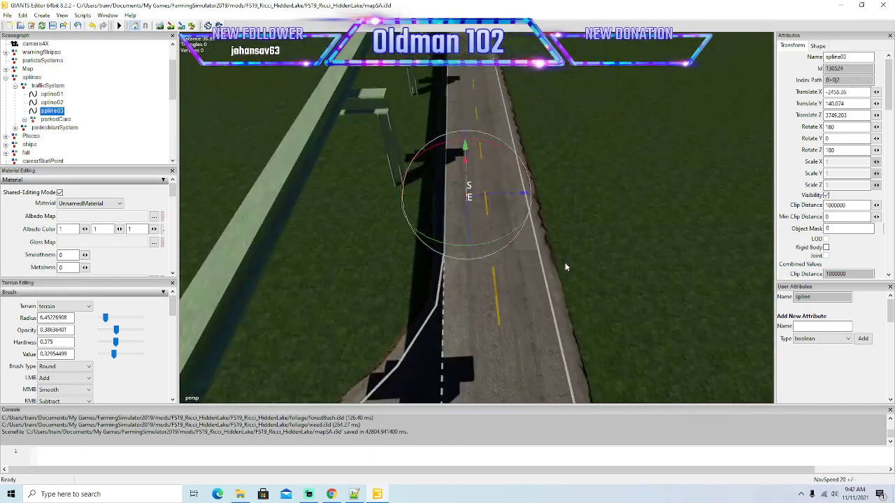
pyautogui.moveTo(539, 202); pyautogui.dragTo(342, 217)
pyautogui.scroll(6, 568, 191)
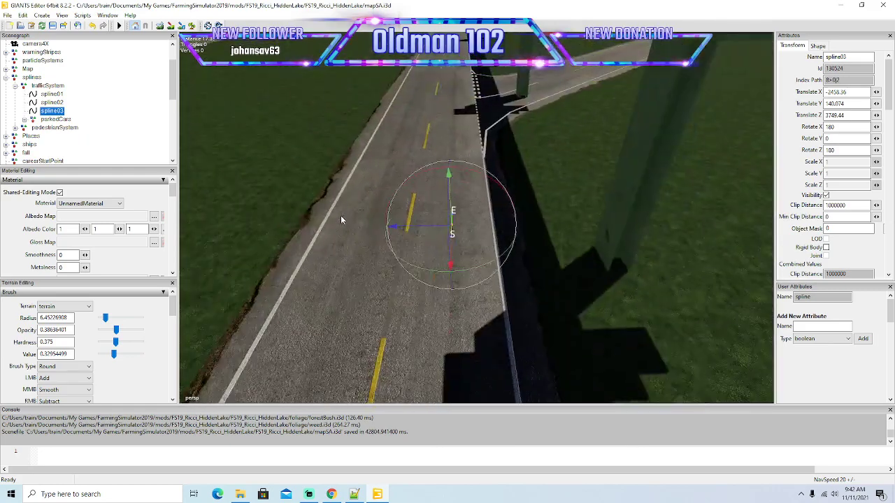
# Select spline03's end point and pull it away from the start along the lane towards the bridge.
pyautogui.keyDown('alt'); pyautogui.moveTo(483, 148); pyautogui.dragTo(423, 215); pyautogui.keyUp('alt')
pyautogui.moveTo(408, 201); pyautogui.dragTo(324, 198)
pyautogui.keyDown('alt'); pyautogui.moveTo(438, 237); pyautogui.dragTo(419, 231); pyautogui.keyUp('alt')
pyautogui.scroll(-1, 386, 242)
pyautogui.scroll(-5, 385, 243)
pyautogui.keyDown('alt'); pyautogui.moveTo(374, 69); pyautogui.dragTo(521, 246); pyautogui.keyUp('alt')
pyautogui.scroll(6, 384, 133)
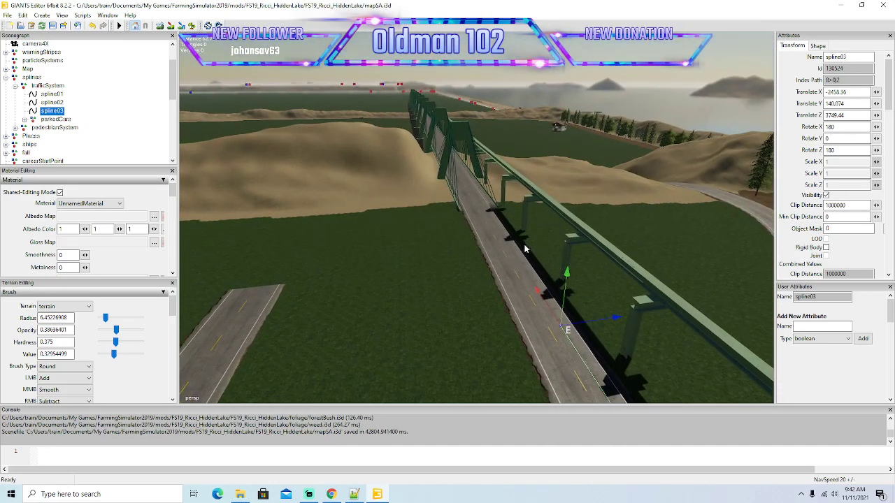
# Extend spline03's end point onto the bridge and along its lane past the first towers and the sand ridge.
pyautogui.moveTo(538, 292); pyautogui.dragTo(405, 157)
pyautogui.scroll(4, 314, 59)
pyautogui.scroll(2, 314, 58)
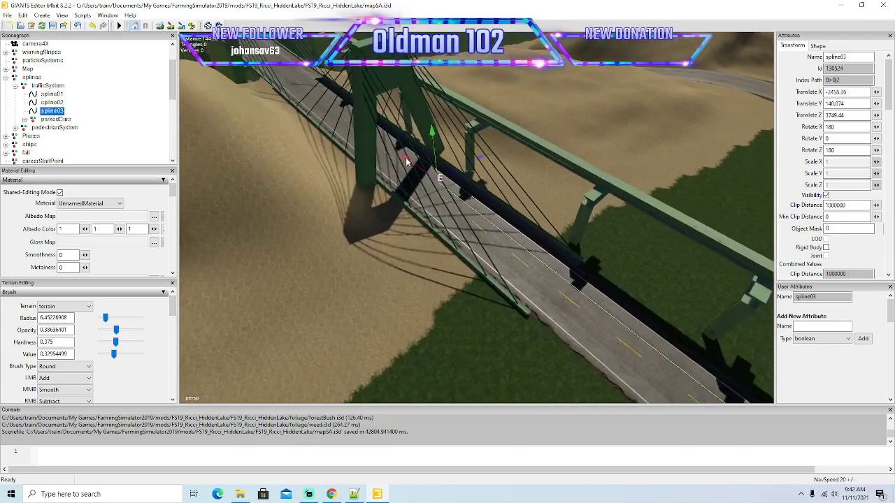
pyautogui.scroll(-6, 406, 157)
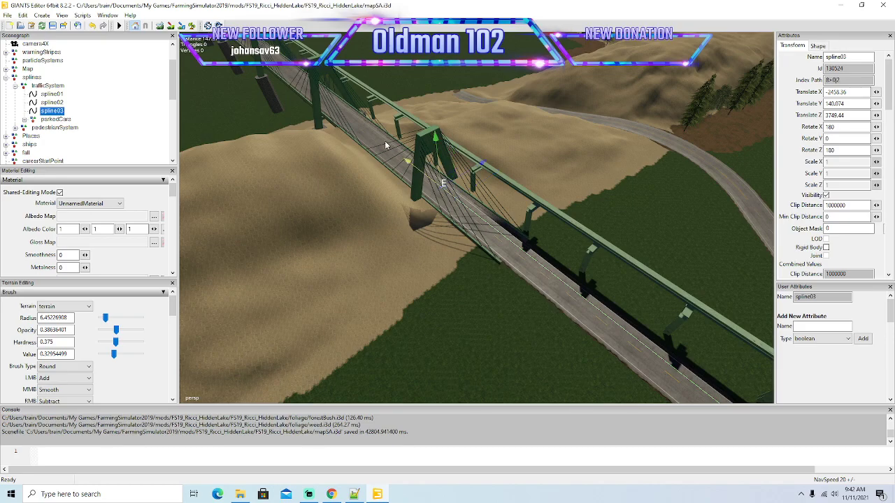
pyautogui.keyDown('alt'); pyautogui.moveTo(407, 163); pyautogui.dragTo(185, 56); pyautogui.keyUp('alt')
pyautogui.scroll(5, 185, 56)
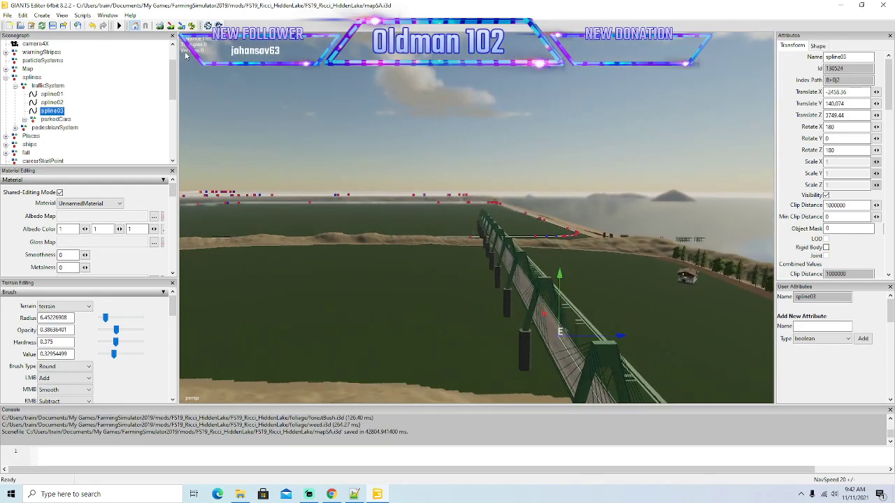
pyautogui.scroll(3, 185, 56)
pyautogui.keyDown('alt'); pyautogui.moveTo(185, 56); pyautogui.dragTo(344, 129); pyautogui.keyUp('alt')
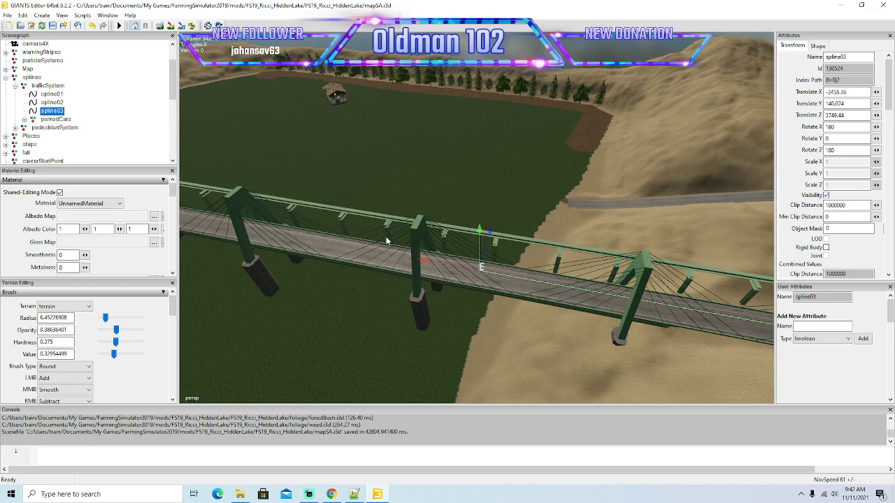
pyautogui.keyDown('alt'); pyautogui.moveTo(382, 233); pyautogui.dragTo(445, 317); pyautogui.keyUp('alt')
pyautogui.scroll(-4, 445, 317)
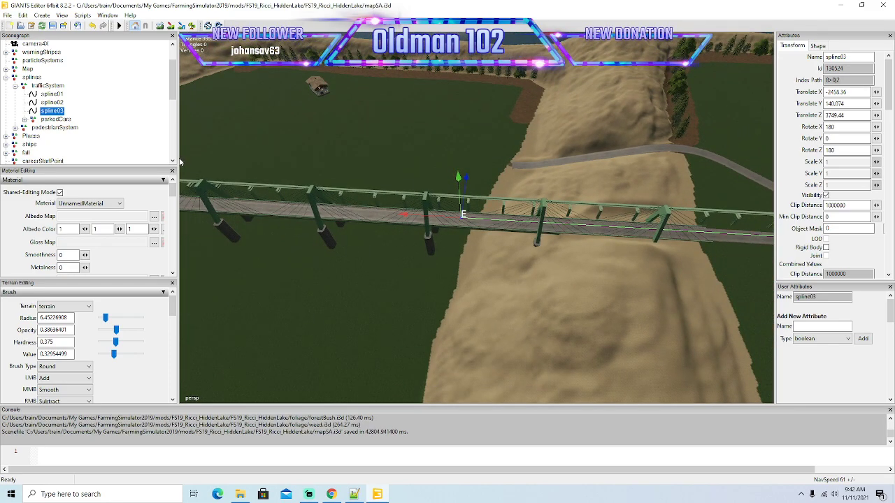
# Widen the 3D viewport and extend spline03's end point along the bridge deck to the next sand ridge.
pyautogui.moveTo(103, 147); pyautogui.dragTo(103, 148)
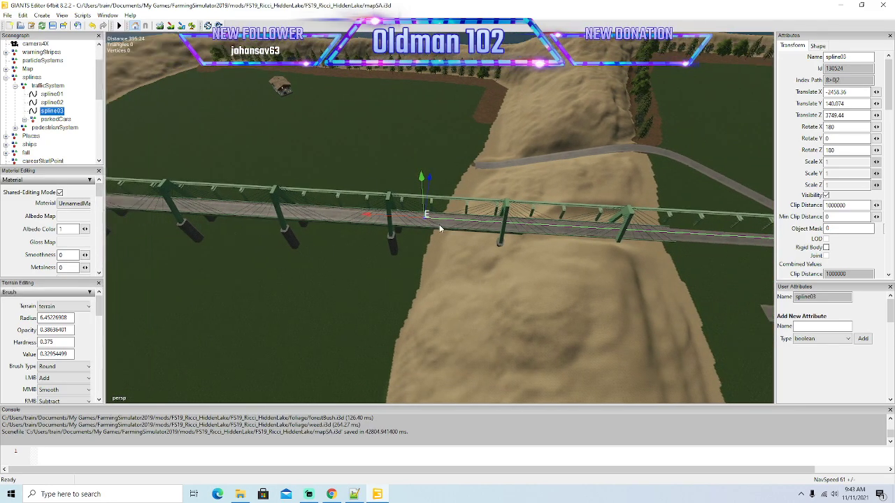
pyautogui.moveTo(361, 215); pyautogui.dragTo(109, 194)
pyautogui.keyDown('alt'); pyautogui.moveTo(193, 238); pyautogui.dragTo(280, 262); pyautogui.keyUp('alt')
pyautogui.press('Left')
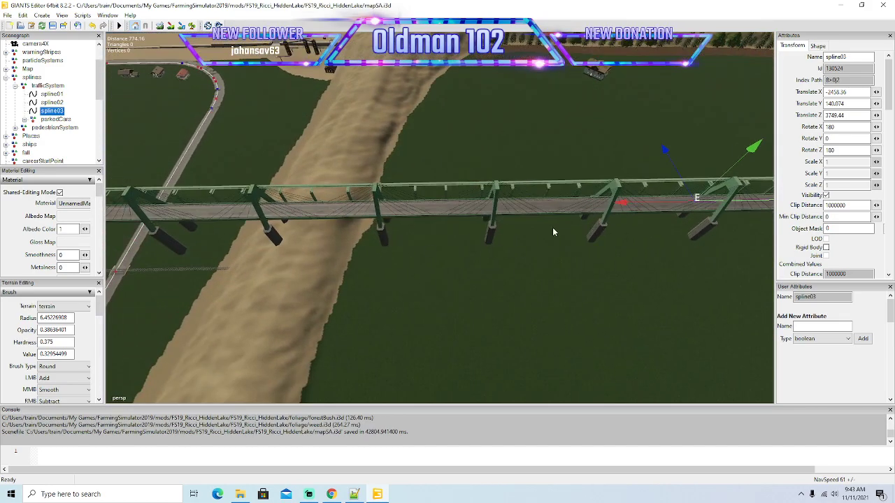
pyautogui.moveTo(622, 208); pyautogui.dragTo(223, 213)
# Carry spline03's end point over the sand ridge and the road below, along the bridge's following spans.
pyautogui.press('Left')
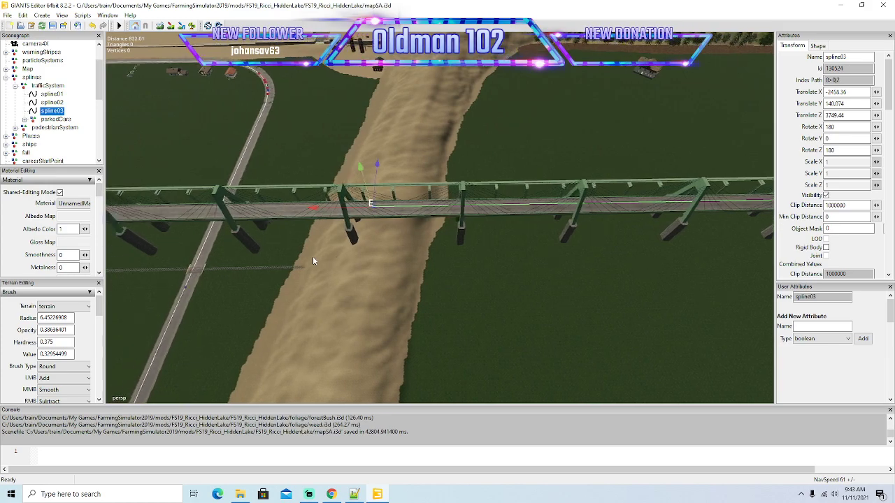
pyautogui.press('Left')
pyautogui.moveTo(658, 198); pyautogui.dragTo(210, 202)
pyautogui.press('Left')
pyautogui.press('Left')
pyautogui.moveTo(683, 196); pyautogui.dragTo(144, 198)
pyautogui.press('Left')
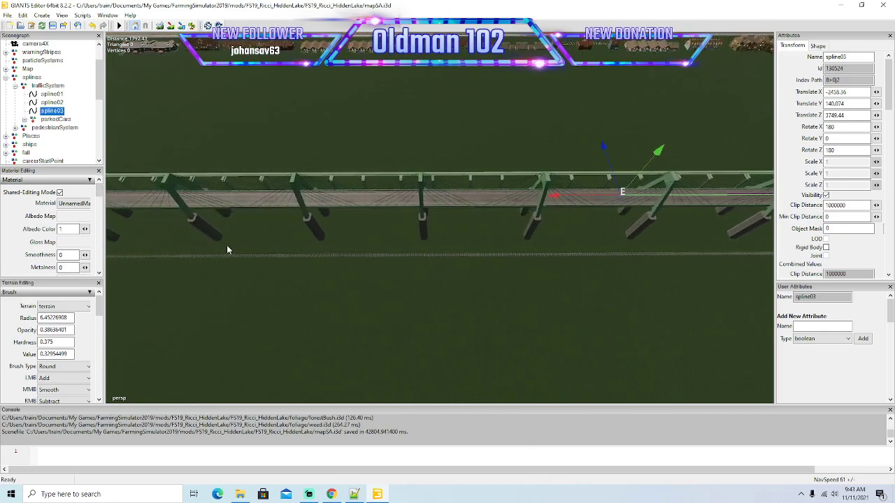
pyautogui.press('Left')
pyautogui.moveTo(652, 191); pyautogui.dragTo(140, 181)
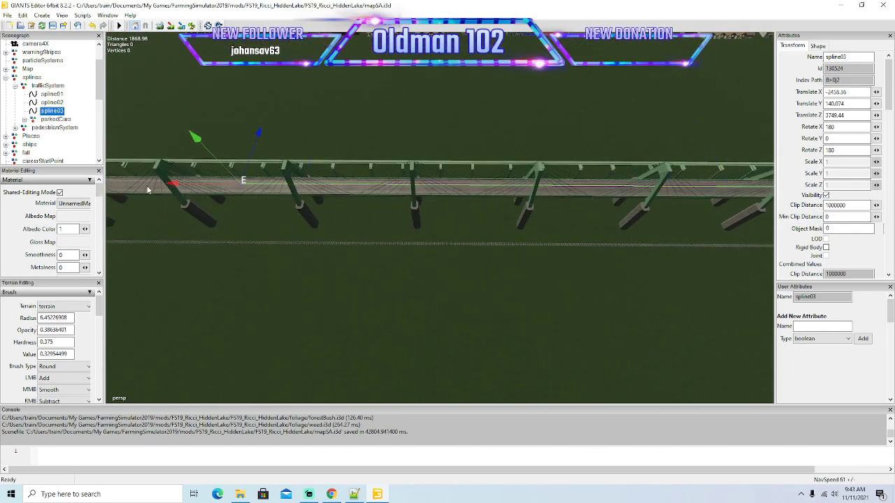
# Extend spline03's end point farther along the middle spans of the long bridge, keeping it in the lane.
pyautogui.press('Left')
pyautogui.press('Left')
pyautogui.rightClick(200, 229)
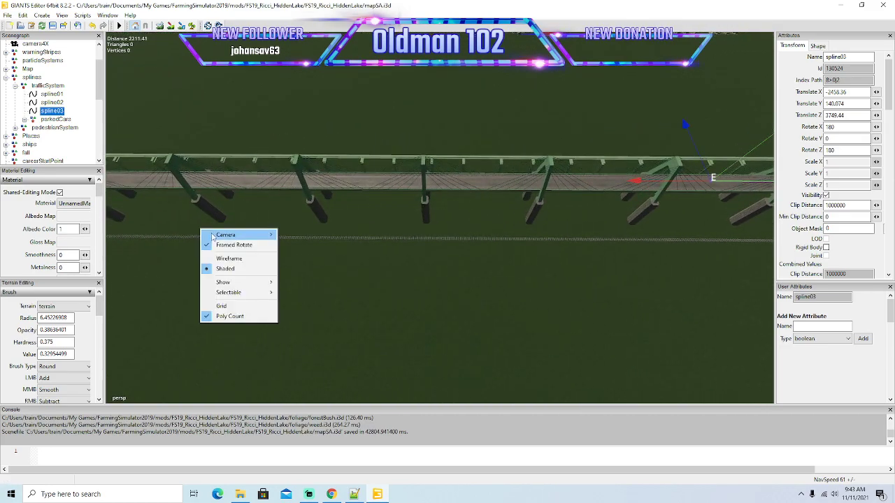
pyautogui.moveTo(638, 182); pyautogui.dragTo(31, 171)
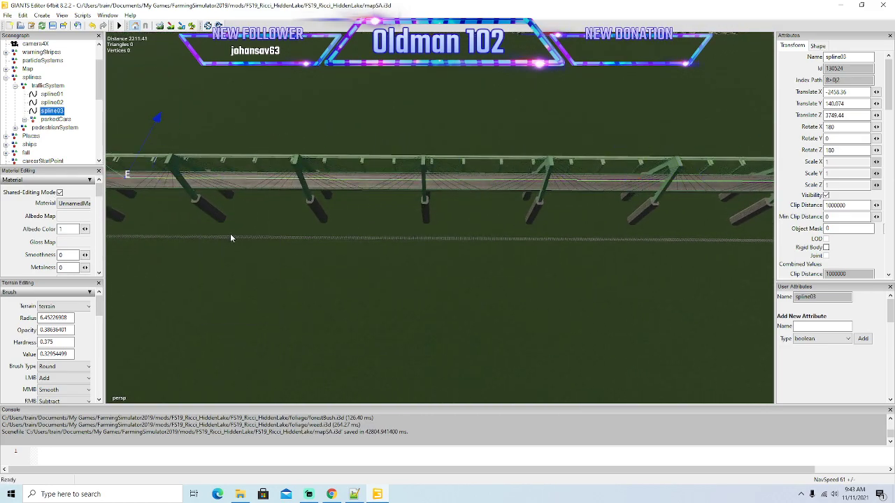
pyautogui.press('a')
pyautogui.press('Left')
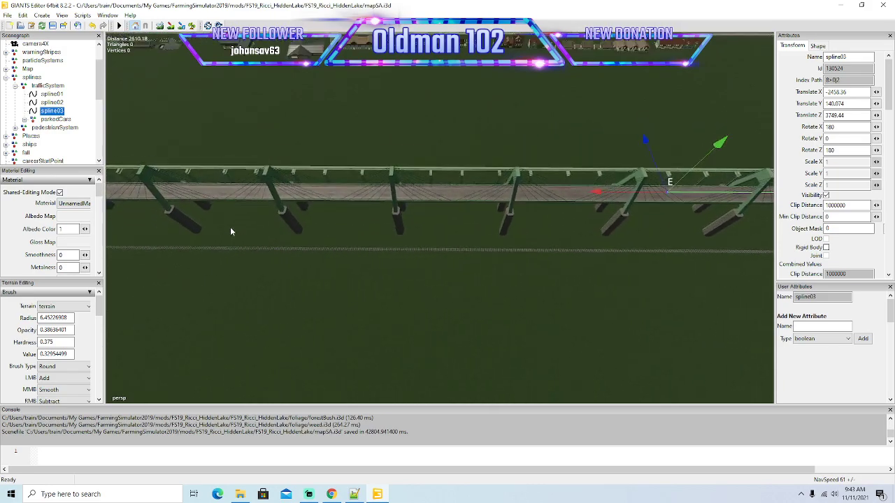
pyautogui.moveTo(613, 191); pyautogui.dragTo(126, 172)
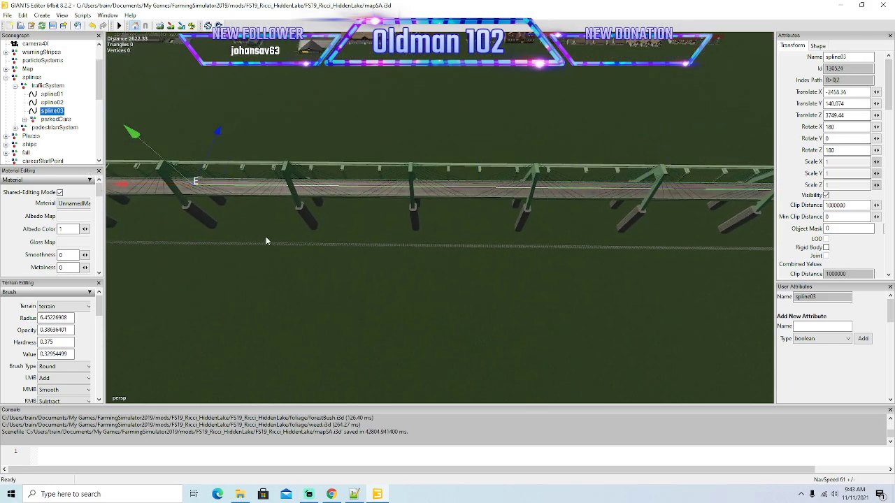
# Bring spline03's end point along the remaining middle spans to where a road with traffic passes under the bridge.
pyautogui.press('Left')
pyautogui.press('Left')
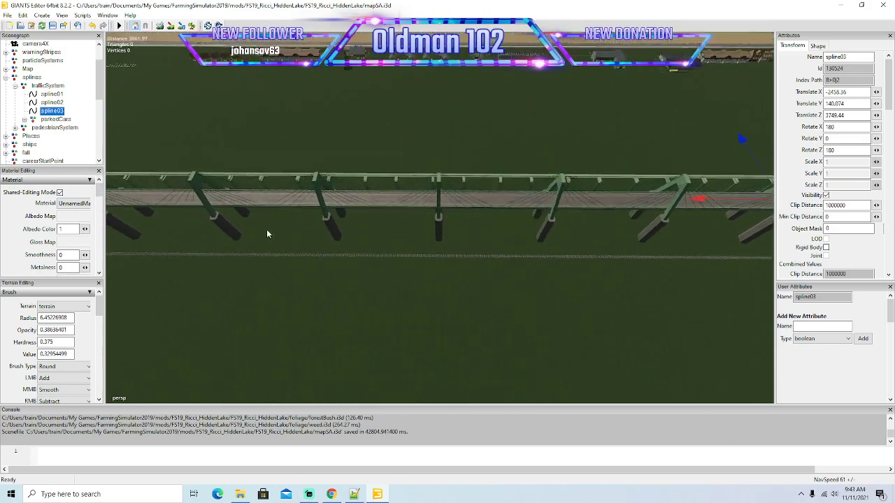
pyautogui.moveTo(698, 195); pyautogui.dragTo(271, 232)
pyautogui.press('Left')
pyautogui.moveTo(592, 165); pyautogui.dragTo(257, 268)
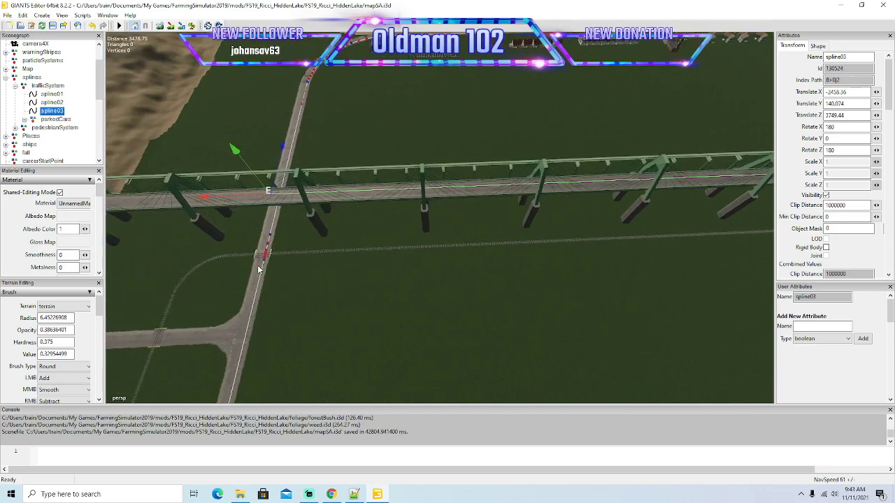
# Extend spline03's end point off the far end of the bridge and along the road past the side-road junction.
pyautogui.press('Left')
pyautogui.press('Left')
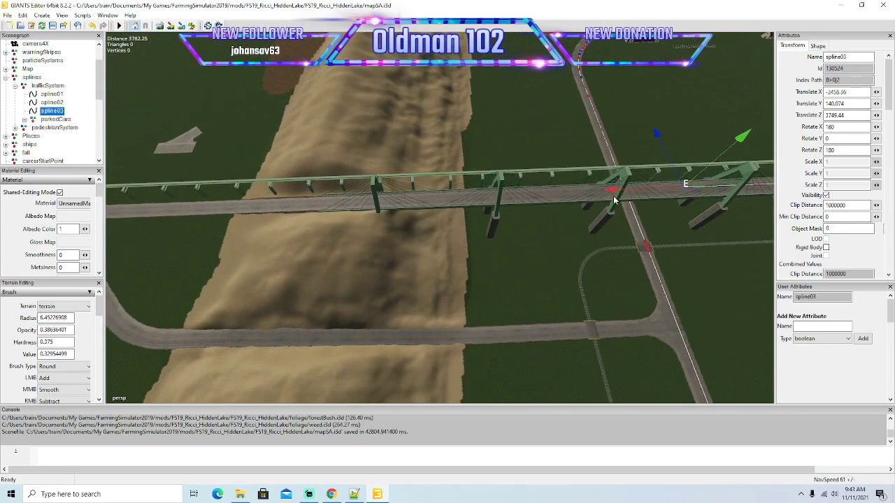
pyautogui.moveTo(618, 190); pyautogui.dragTo(264, 251)
pyautogui.press('Left')
pyautogui.press('Left')
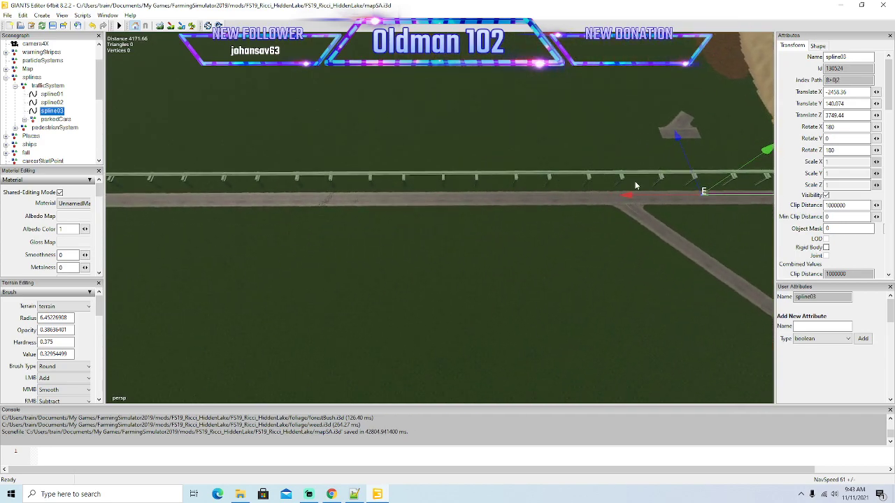
pyautogui.moveTo(629, 196); pyautogui.dragTo(227, 250)
# Extend spline03's end point farther along the straight road beside the monorail, well beyond the side-road junction.
pyautogui.press('Left')
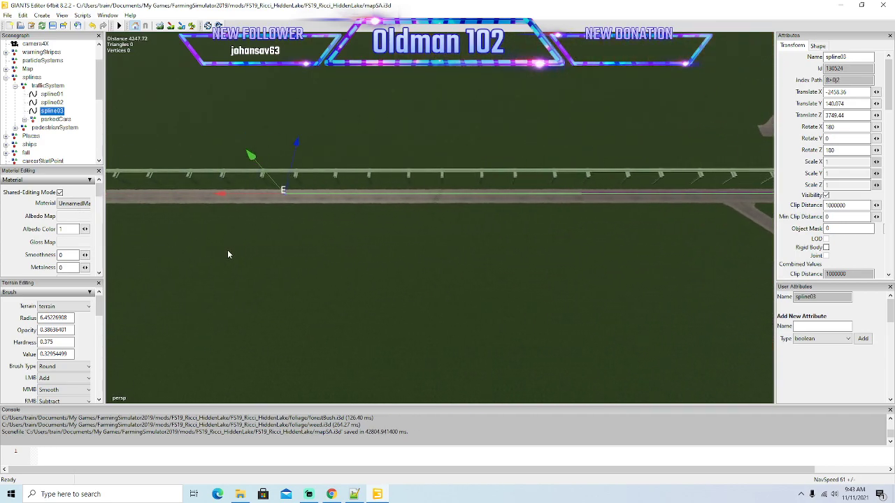
pyautogui.press('Left')
pyautogui.moveTo(619, 195); pyautogui.dragTo(211, 238)
pyautogui.press('Left')
pyautogui.press('Left')
pyautogui.moveTo(587, 172); pyautogui.dragTo(51, 172)
pyautogui.press('Left')
# Carry spline03's end point along the rest of the straight to where the road begins to curve.
pyautogui.press('Left')
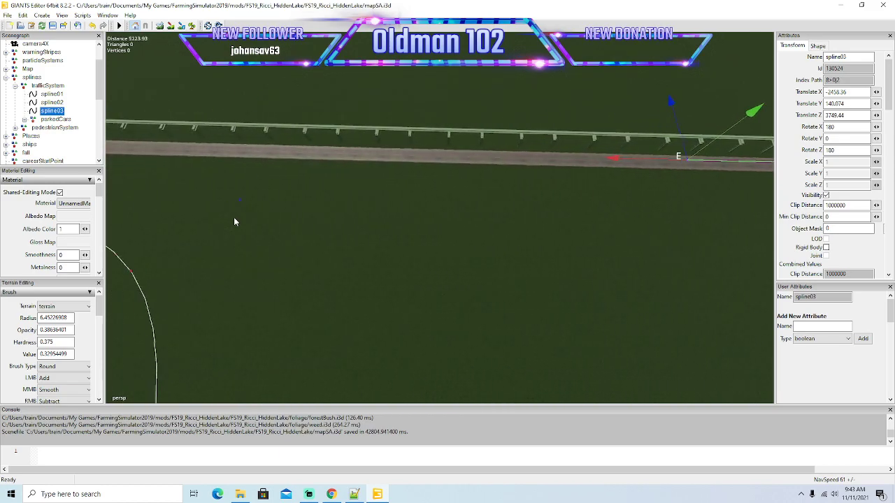
pyautogui.moveTo(631, 153); pyautogui.dragTo(124, 134)
pyautogui.press('Left')
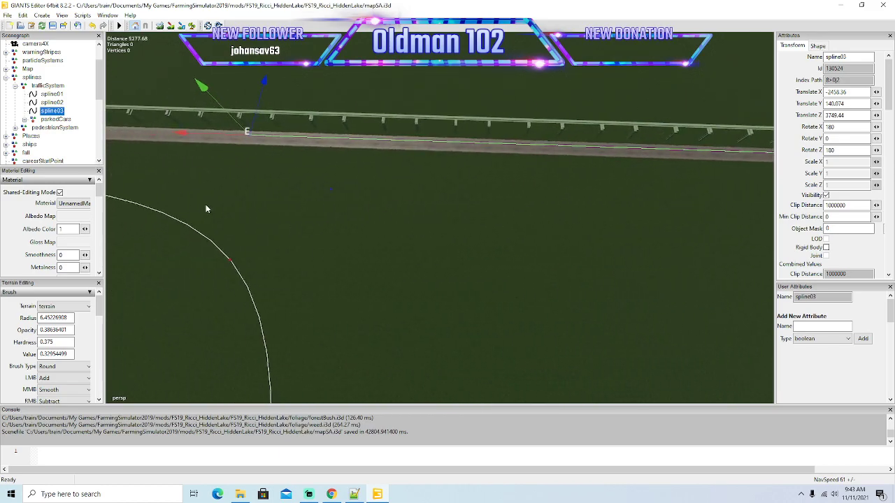
pyautogui.keyDown('alt'); pyautogui.moveTo(206, 204); pyautogui.dragTo(269, 199); pyautogui.keyUp('alt')
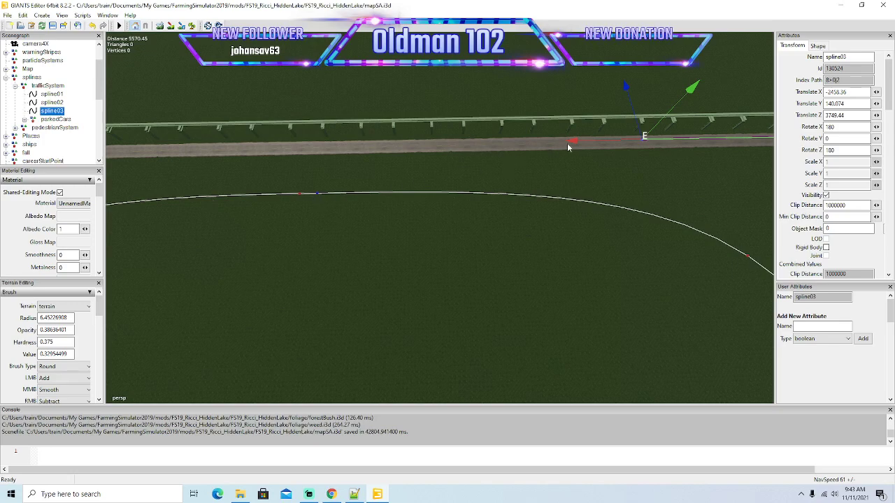
pyautogui.moveTo(571, 141); pyautogui.dragTo(241, 182)
pyautogui.press('Left')
pyautogui.press('Left')
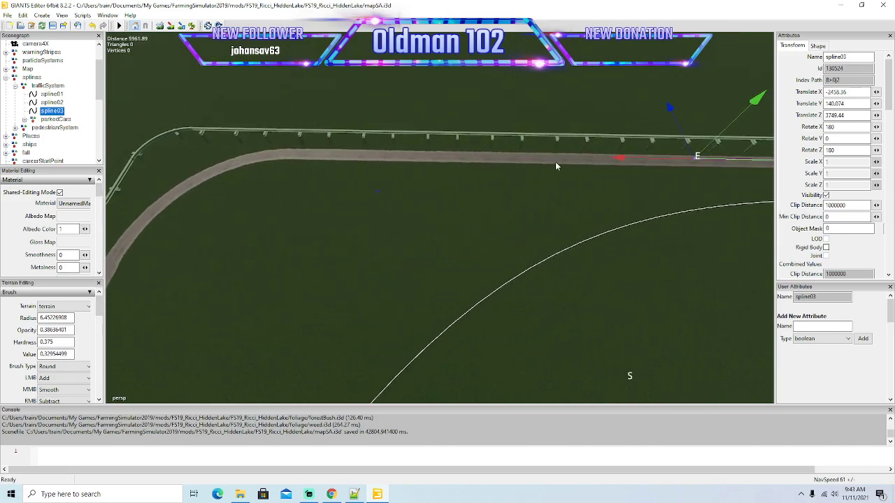
pyautogui.moveTo(620, 159); pyautogui.dragTo(197, 187)
# Move spline03's end point in short segments toward the bend's entry, keeping it in the lane nearest the monorail.
pyautogui.scroll(5, 323, 182)
pyautogui.scroll(-4, 323, 184)
pyautogui.scroll(-2, 206, 189)
pyautogui.scroll(2, 196, 185)
pyautogui.moveTo(452, 236); pyautogui.dragTo(454, 236)
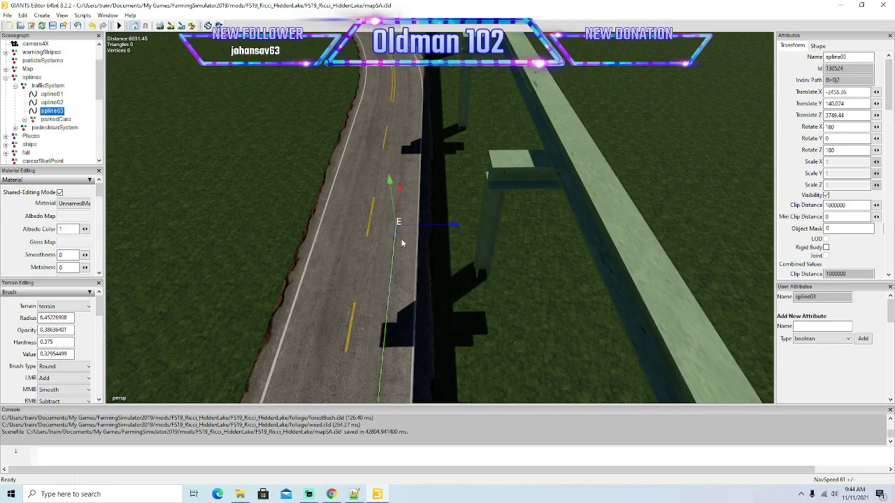
pyautogui.moveTo(399, 195); pyautogui.dragTo(446, 152)
pyautogui.scroll(4, 441, 107)
pyautogui.scroll(-2, 438, 128)
pyautogui.scroll(-3, 446, 154)
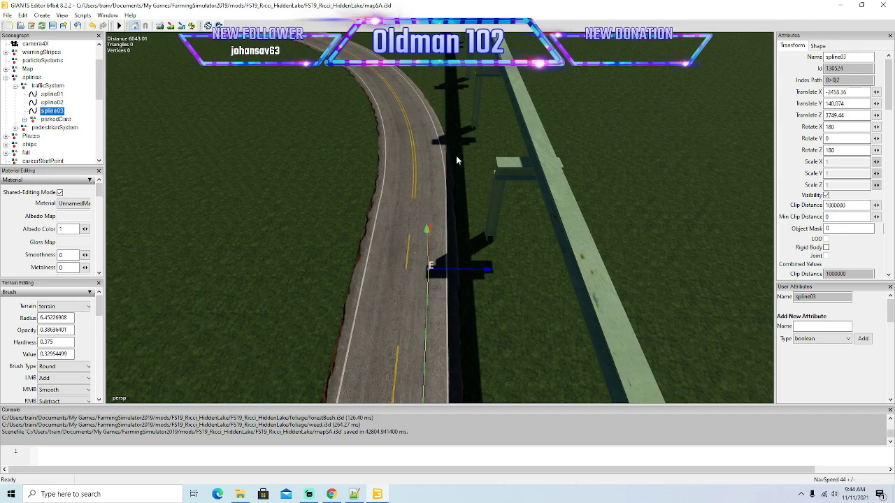
pyautogui.scroll(4, 443, 246)
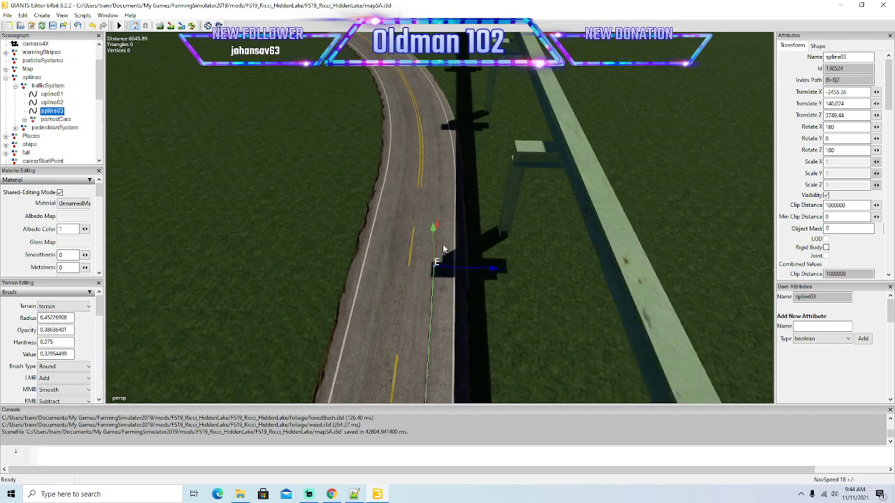
pyautogui.moveTo(440, 246); pyautogui.dragTo(453, 124)
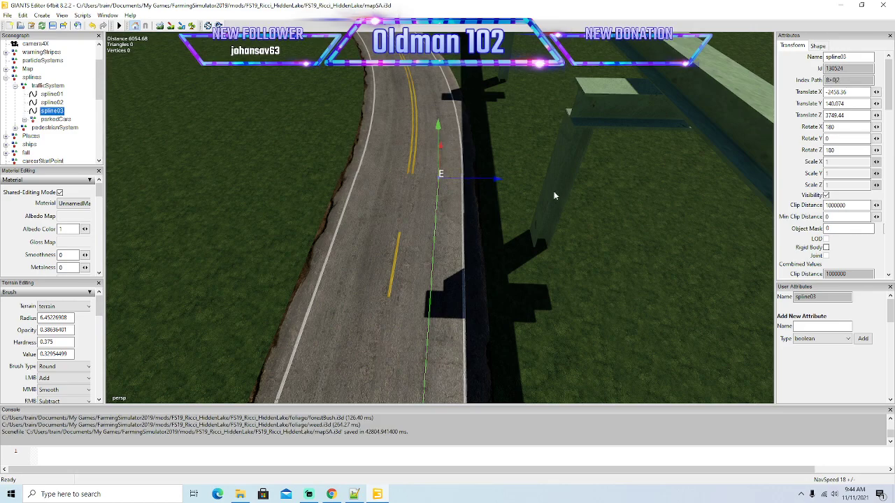
# Add short spline03 segments into the start of the bend alongside the double yellow line, centring the end point in the lane.
pyautogui.moveTo(552, 227)
pyautogui.keyDown('alt'); pyautogui.mouseDown()
pyautogui.moveTo(541, 206)
pyautogui.moveTo(554, 209)
pyautogui.moveTo(545, 236)
pyautogui.mouseUp(); pyautogui.keyUp('alt')
pyautogui.scroll(3, 554, 209)
pyautogui.moveTo(460, 280); pyautogui.dragTo(492, 185)
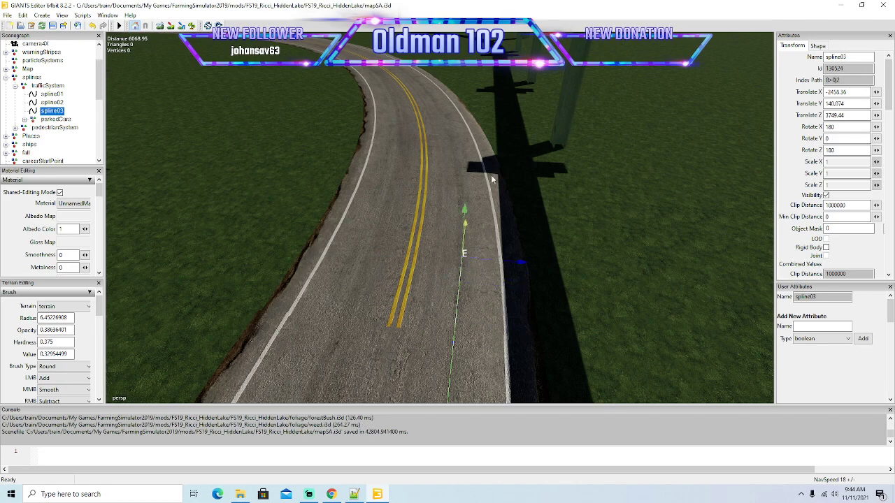
pyautogui.moveTo(524, 258); pyautogui.dragTo(520, 258)
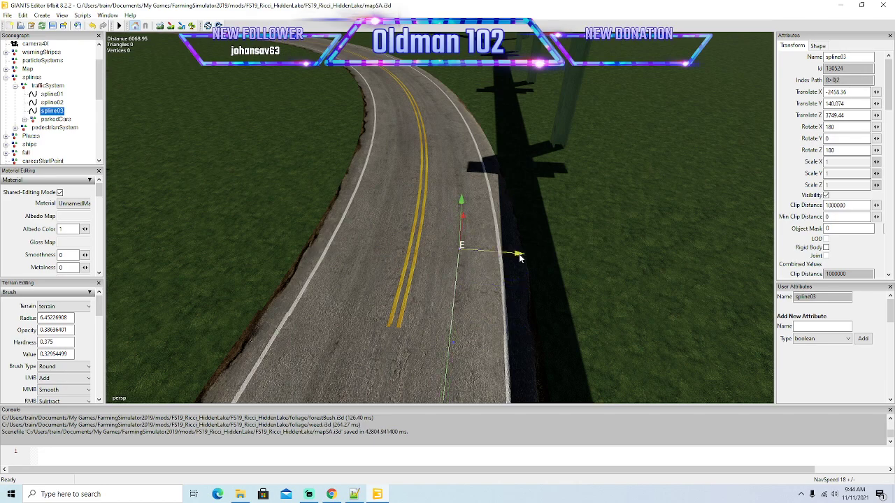
pyautogui.press('Insert')
pyautogui.moveTo(466, 209); pyautogui.dragTo(482, 129)
pyautogui.moveTo(525, 204); pyautogui.dragTo(518, 203)
pyautogui.keyDown('alt'); pyautogui.moveTo(543, 241); pyautogui.dragTo(511, 195); pyautogui.keyUp('alt')
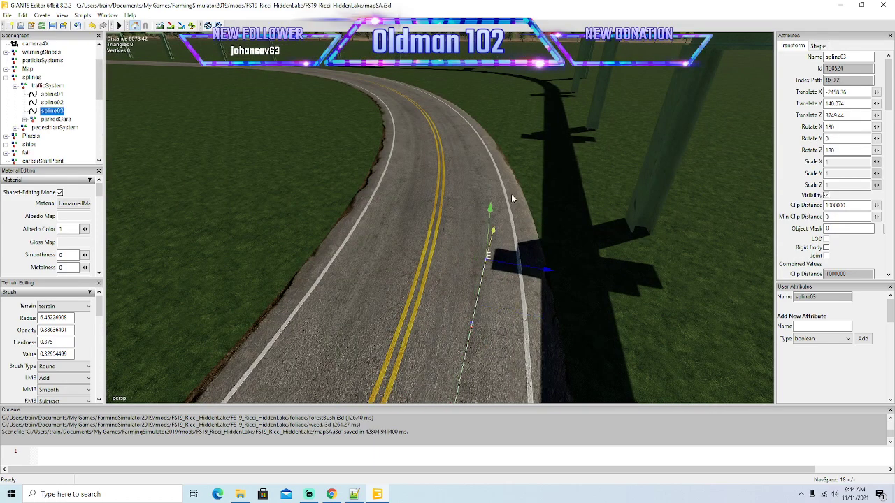
# Curve spline03 through the first part of the bend with closely spaced points that follow the lane nearest the monorail.
pyautogui.moveTo(547, 272); pyautogui.dragTo(488, 188)
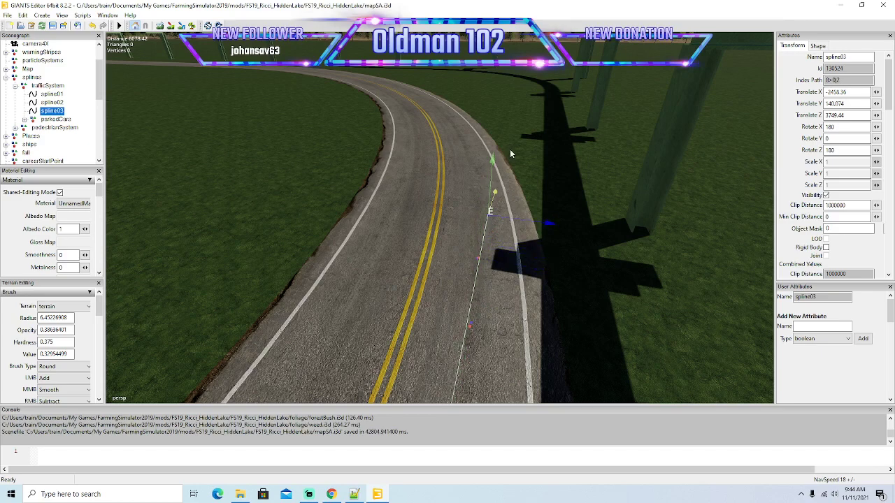
pyautogui.moveTo(539, 221); pyautogui.dragTo(532, 181)
pyautogui.keyDown('alt'); pyautogui.moveTo(545, 264); pyautogui.dragTo(476, 272); pyautogui.keyUp('alt')
pyautogui.scroll(5, 558, 222)
pyautogui.moveTo(500, 336); pyautogui.dragTo(494, 334)
pyautogui.moveTo(505, 288); pyautogui.dragTo(511, 182)
pyautogui.moveTo(539, 258); pyautogui.dragTo(524, 244)
pyautogui.moveTo(495, 201); pyautogui.dragTo(526, 209)
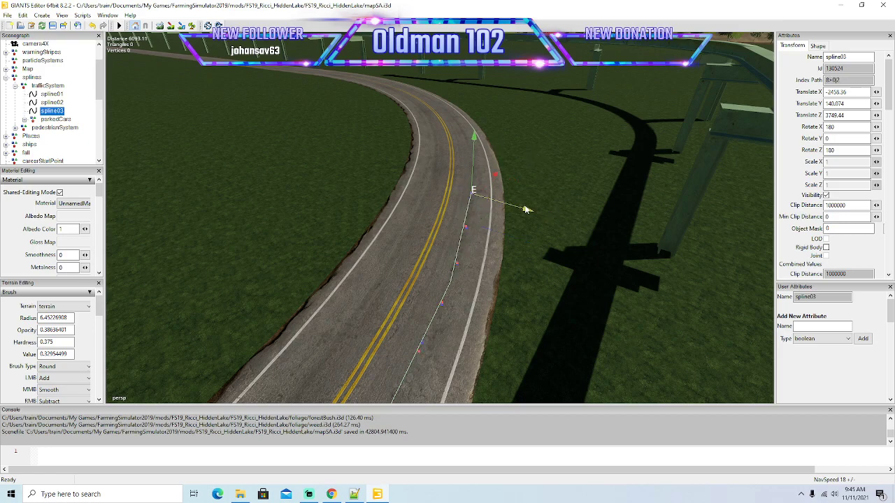
# Place further spline03 points around the bend and pull the end point back from the lane's outer edge line.
pyautogui.scroll(5, 563, 226)
pyautogui.keyDown('alt'); pyautogui.moveTo(539, 278); pyautogui.dragTo(515, 277); pyautogui.keyUp('alt')
pyautogui.scroll(-3, 515, 277)
pyautogui.moveTo(461, 320); pyautogui.dragTo(492, 281)
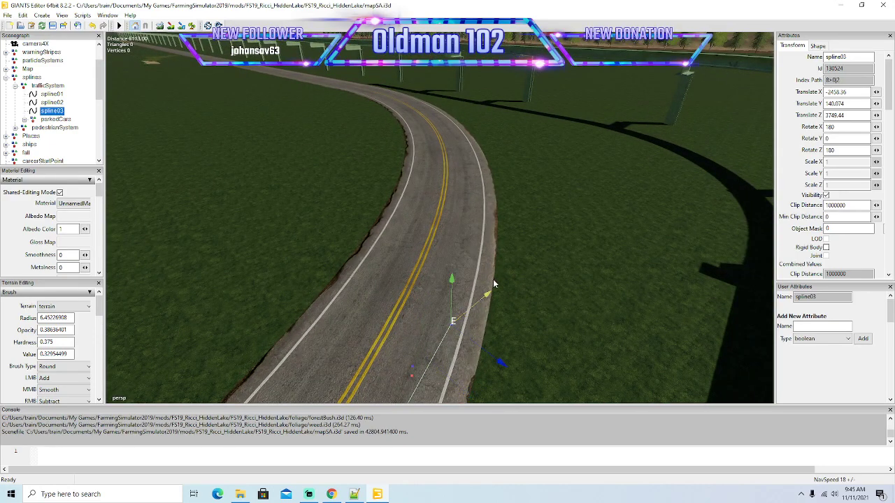
pyautogui.moveTo(501, 365); pyautogui.dragTo(509, 227)
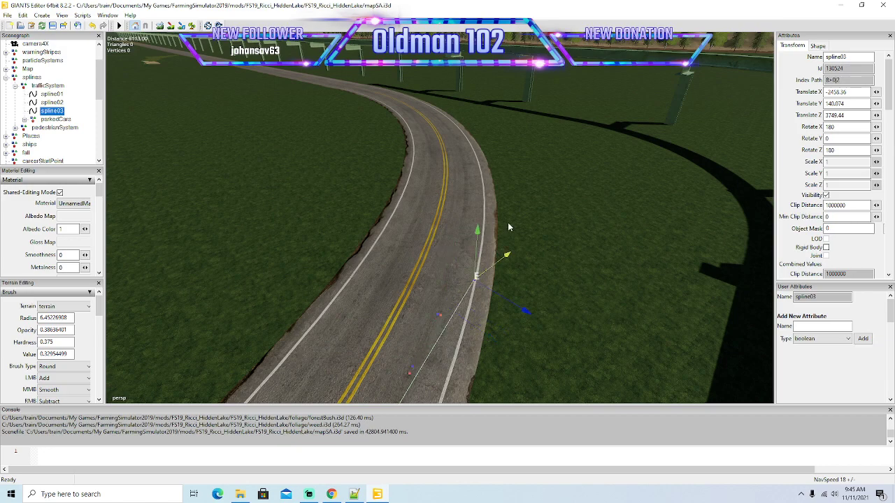
pyautogui.moveTo(525, 314); pyautogui.dragTo(525, 209)
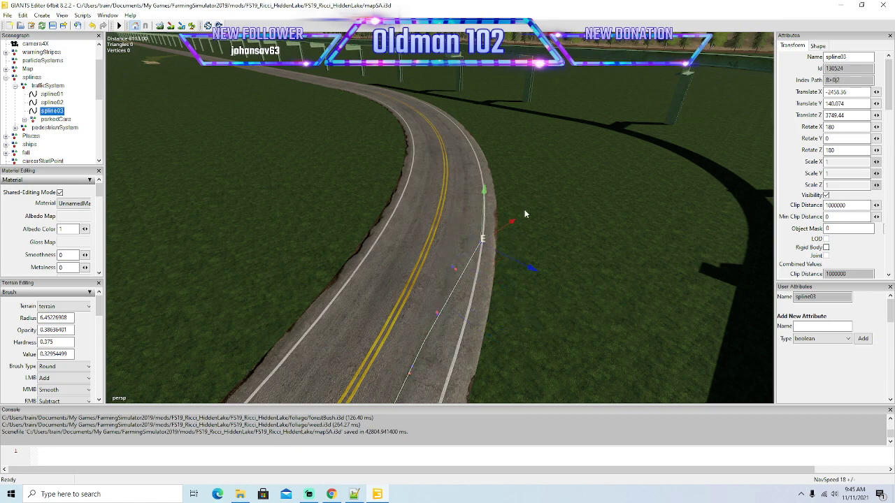
pyautogui.moveTo(532, 275); pyautogui.dragTo(518, 251)
# Continue spline03 through the middle of the bend, adjusting each new end point forward and sideways to stay mid-lane.
pyautogui.scroll(5, 546, 198)
pyautogui.scroll(-3, 518, 252)
pyautogui.moveTo(467, 312); pyautogui.dragTo(495, 284)
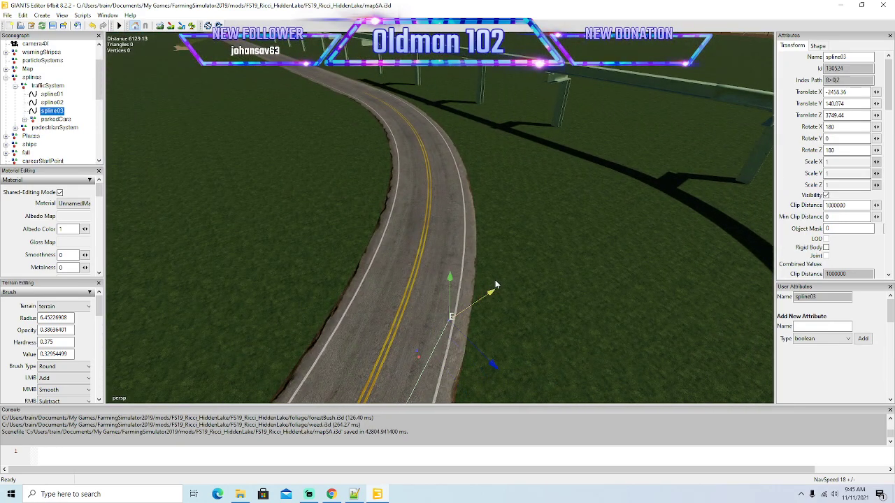
pyautogui.moveTo(494, 365); pyautogui.dragTo(477, 334)
pyautogui.moveTo(481, 274)
pyautogui.mouseDown()
pyautogui.moveTo(515, 288)
pyautogui.moveTo(494, 285)
pyautogui.moveTo(489, 265)
pyautogui.mouseUp()
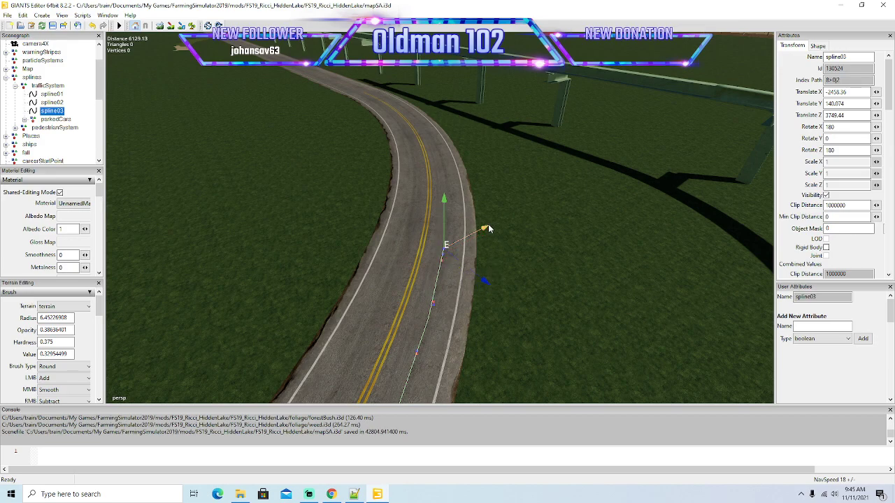
pyautogui.moveTo(488, 227); pyautogui.dragTo(511, 231)
pyautogui.moveTo(509, 272); pyautogui.dragTo(487, 244)
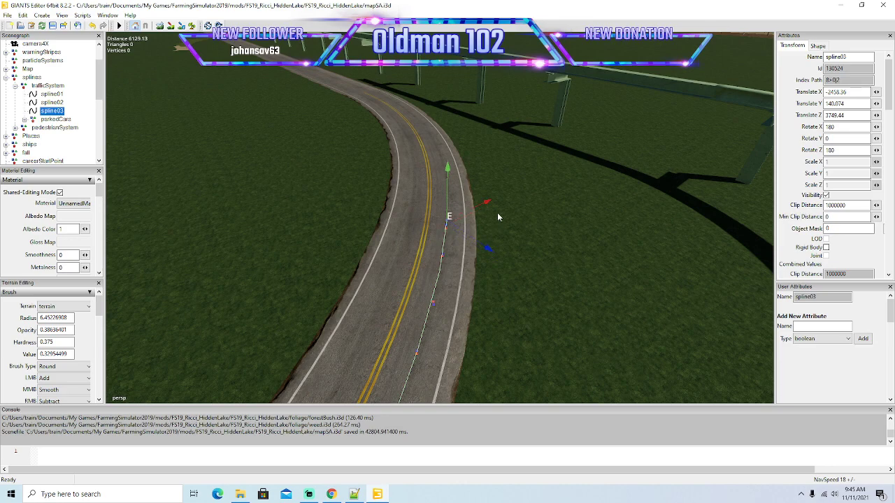
pyautogui.moveTo(488, 201); pyautogui.dragTo(512, 170)
pyautogui.moveTo(513, 234); pyautogui.dragTo(484, 213)
pyautogui.keyDown('alt'); pyautogui.moveTo(592, 276); pyautogui.dragTo(531, 283); pyautogui.keyUp('alt')
# Add more short spline03 segments past the middle of the bend, steering the end point between the double yellow and white lines.
pyautogui.scroll(5, 623, 236)
pyautogui.moveTo(468, 307); pyautogui.dragTo(505, 280)
pyautogui.moveTo(487, 354); pyautogui.dragTo(462, 313)
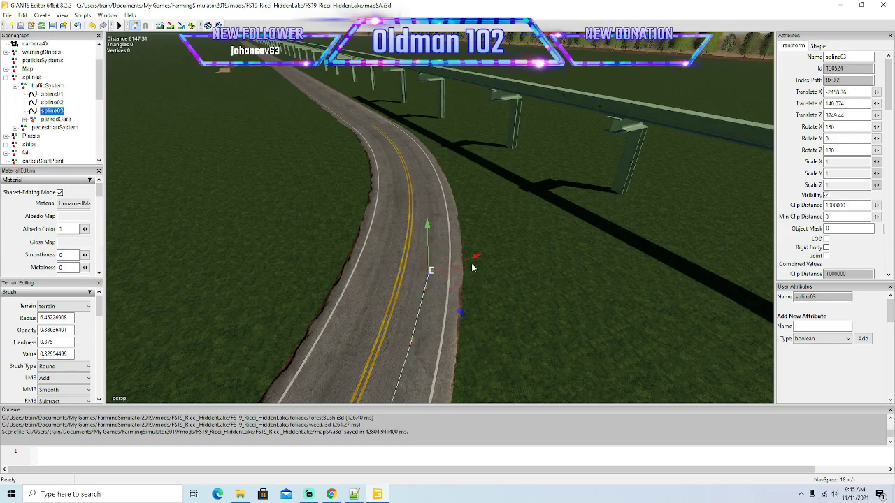
pyautogui.moveTo(477, 260); pyautogui.dragTo(510, 235)
pyautogui.moveTo(498, 302); pyautogui.dragTo(462, 253)
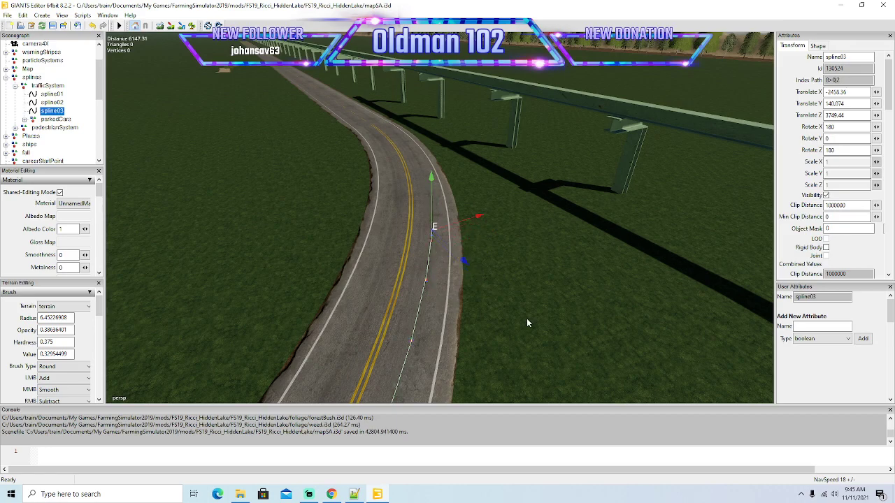
pyautogui.keyDown('alt'); pyautogui.moveTo(527, 318); pyautogui.dragTo(545, 278); pyautogui.keyUp('alt')
# Shift spline03's end point away from the double yellow line and continue it in short segments around the bend's second half.
pyautogui.scroll(5, 546, 278)
pyautogui.keyDown('alt'); pyautogui.moveTo(495, 351); pyautogui.dragTo(451, 326); pyautogui.keyUp('alt')
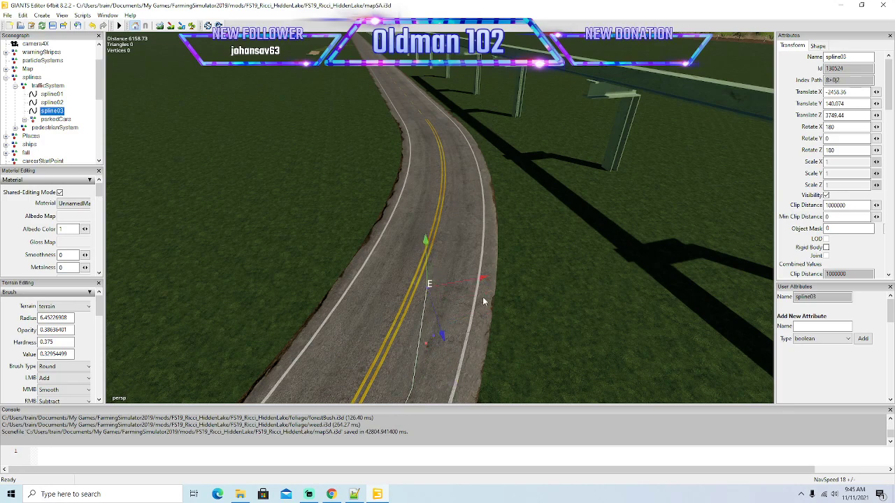
pyautogui.moveTo(485, 280); pyautogui.dragTo(513, 280)
pyautogui.moveTo(475, 323); pyautogui.dragTo(455, 281)
pyautogui.moveTo(499, 240); pyautogui.dragTo(520, 236)
pyautogui.moveTo(482, 274); pyautogui.dragTo(466, 243)
pyautogui.moveTo(502, 208); pyautogui.dragTo(521, 206)
pyautogui.moveTo(539, 295)
pyautogui.keyDown('alt'); pyautogui.mouseDown()
pyautogui.moveTo(556, 226)
pyautogui.moveTo(532, 309)
pyautogui.mouseUp(); pyautogui.keyUp('alt')
# Bring spline03's end point toward the last part of the bend, keeping each short segment centred in the lane.
pyautogui.scroll(4, 557, 227)
pyautogui.scroll(-3, 527, 301)
pyautogui.scroll(3, 528, 302)
pyautogui.moveTo(474, 329); pyautogui.dragTo(457, 263)
pyautogui.moveTo(502, 229); pyautogui.dragTo(523, 231)
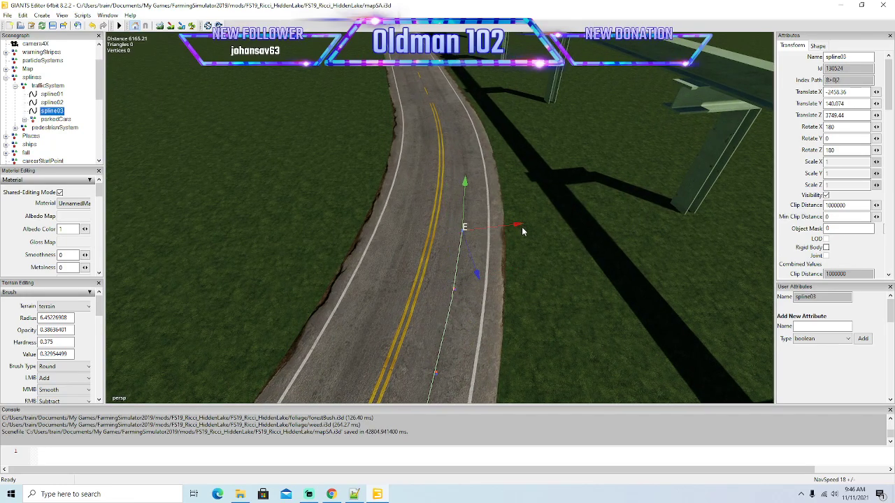
pyautogui.moveTo(469, 253); pyautogui.dragTo(460, 217)
pyautogui.moveTo(509, 194); pyautogui.dragTo(524, 187)
pyautogui.keyDown('alt'); pyautogui.moveTo(556, 245); pyautogui.dragTo(506, 298); pyautogui.keyUp('alt')
# Lay spline03's points along the final stretch of the double yellow line, correcting the end point sideways to mid-lane.
pyautogui.scroll(5, 567, 224)
pyautogui.moveTo(446, 347); pyautogui.dragTo(439, 283)
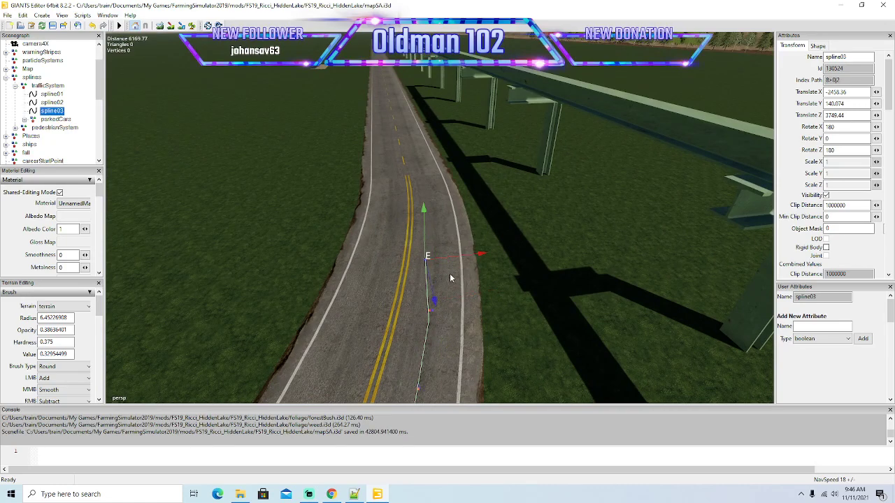
pyautogui.moveTo(486, 258)
pyautogui.mouseDown()
pyautogui.moveTo(497, 257)
pyautogui.moveTo(487, 253)
pyautogui.mouseUp()
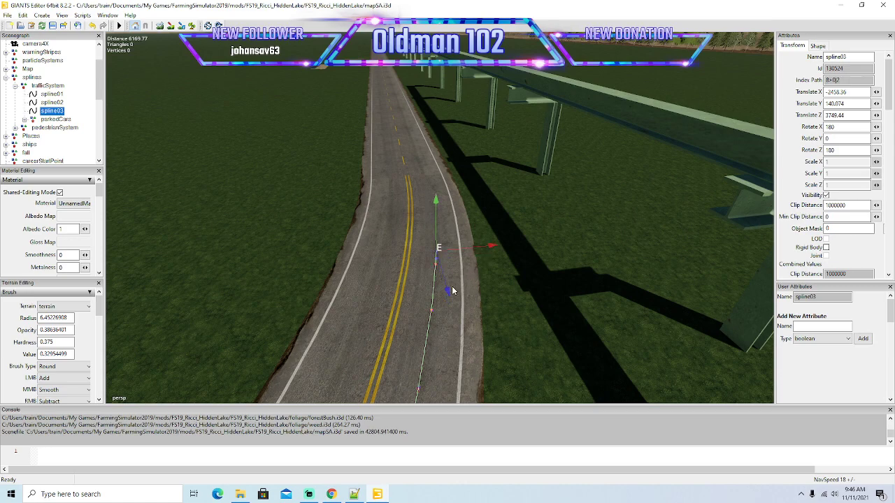
pyautogui.moveTo(449, 295); pyautogui.dragTo(439, 263)
pyautogui.moveTo(486, 217); pyautogui.dragTo(493, 218)
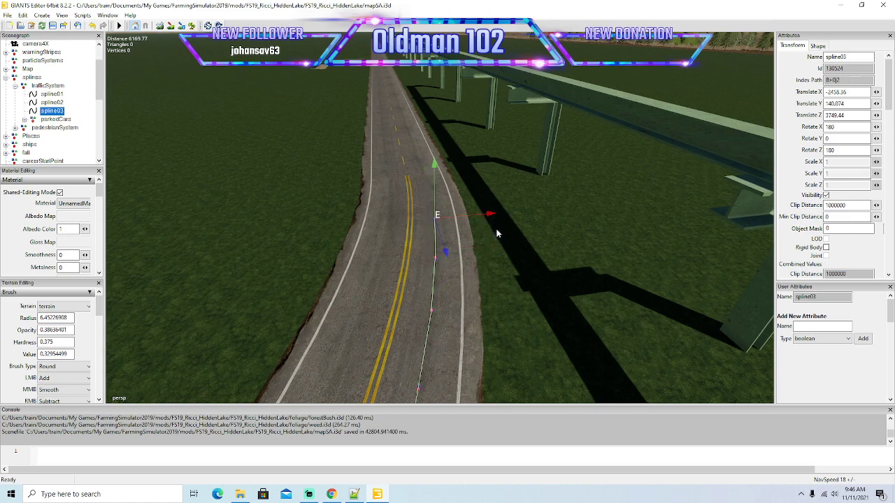
pyautogui.moveTo(519, 266)
pyautogui.mouseDown(button='right')
pyautogui.moveTo(532, 235)
pyautogui.moveTo(512, 243)
pyautogui.moveTo(519, 272)
pyautogui.mouseUp(button='right')
# Take spline03's end point out of the bend and onto the straight road past the end of the double yellow line.
pyautogui.moveTo(443, 304); pyautogui.dragTo(488, 260)
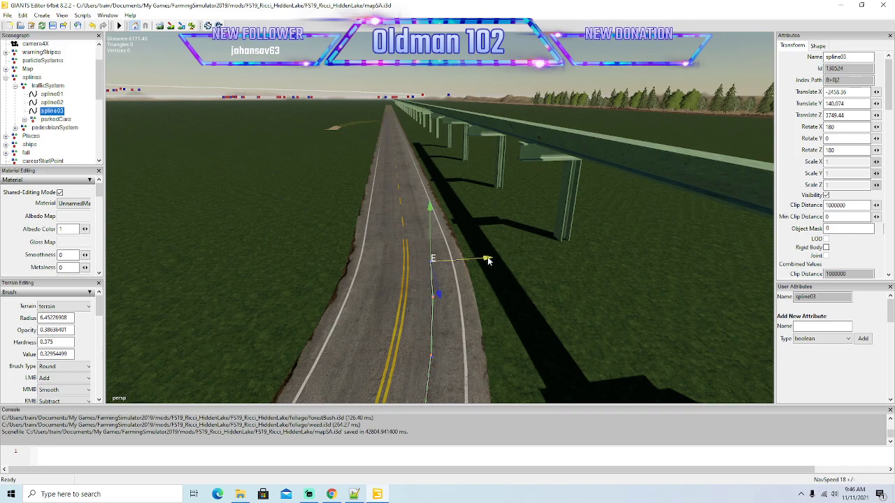
pyautogui.moveTo(501, 299); pyautogui.dragTo(486, 310, button='right')
pyautogui.scroll(3, 502, 279)
pyautogui.moveTo(447, 373); pyautogui.dragTo(462, 219)
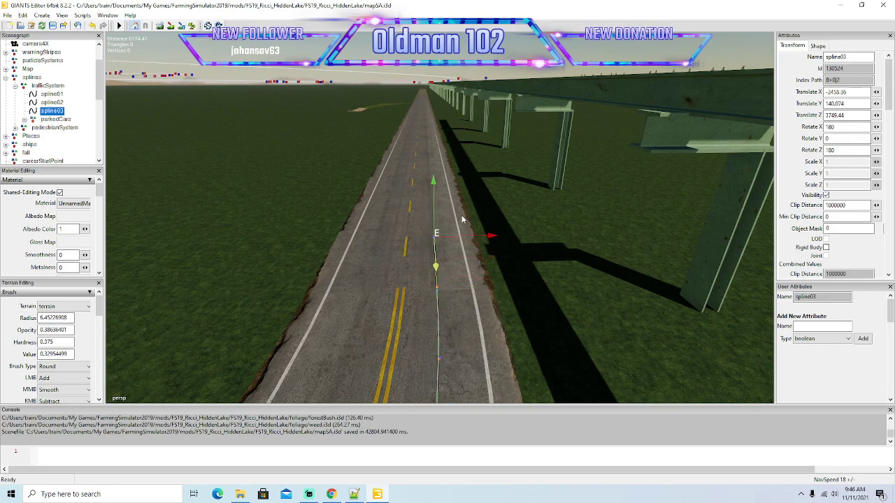
pyautogui.keyDown('alt'); pyautogui.moveTo(586, 310); pyautogui.dragTo(553, 353); pyautogui.keyUp('alt')
pyautogui.scroll(-6, 355, 349)
pyautogui.scroll(3, 367, 312)
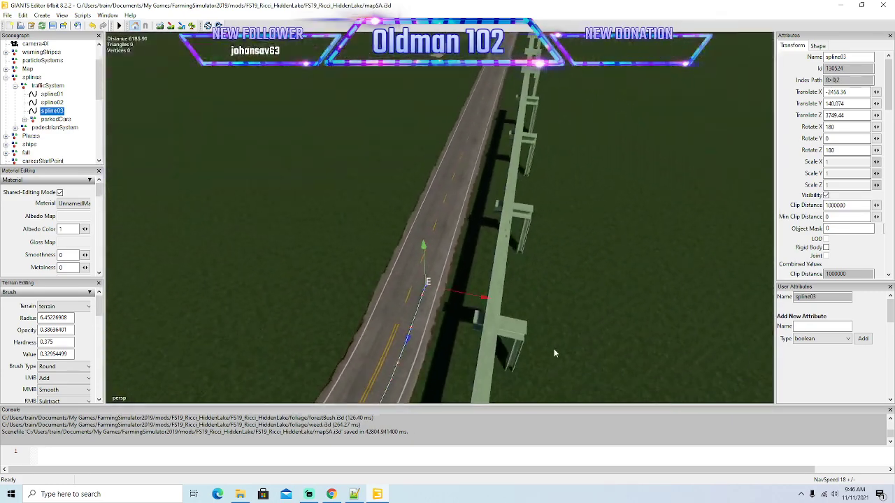
pyautogui.moveTo(408, 339); pyautogui.dragTo(483, 237)
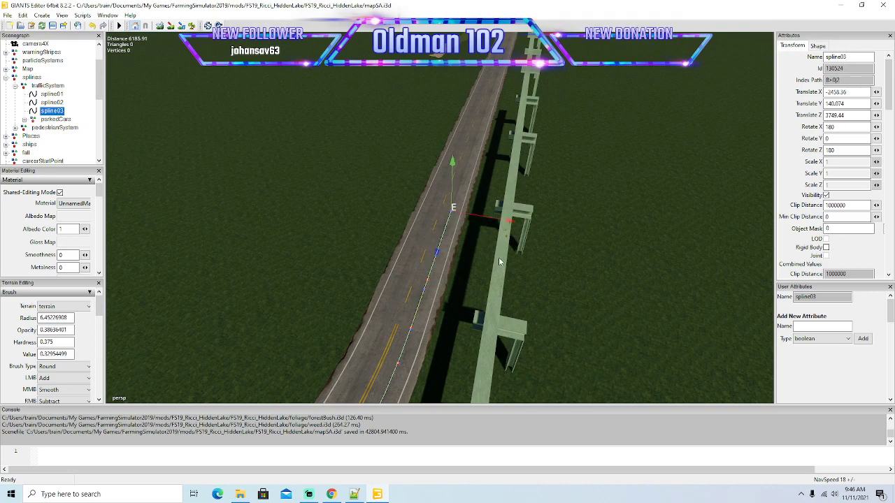
# Extend spline03's end point with a long segment along the straight after the bend, past the small dirt patch.
pyautogui.keyDown('alt'); pyautogui.moveTo(517, 294); pyautogui.dragTo(685, 281); pyautogui.keyUp('alt')
pyautogui.scroll(-12, 536, 300)
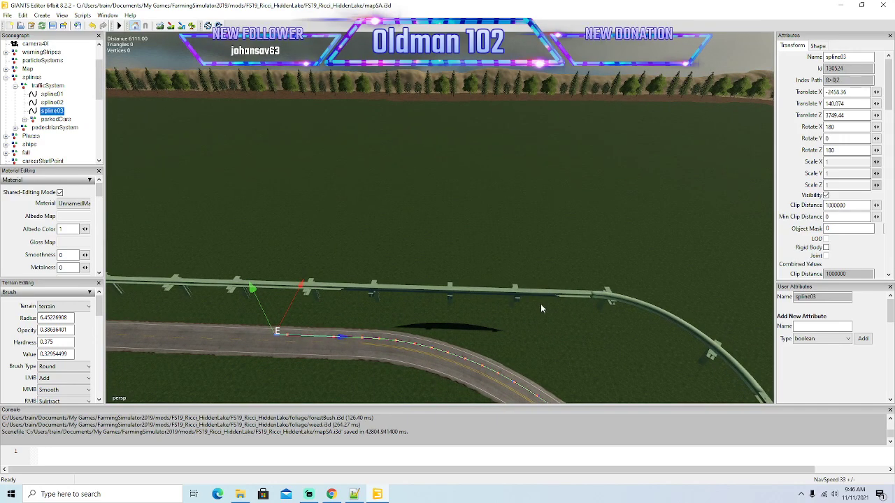
pyautogui.keyDown('alt'); pyautogui.moveTo(533, 308); pyautogui.dragTo(632, 249); pyautogui.keyUp('alt')
pyautogui.scroll(-8, 524, 324)
pyautogui.moveTo(666, 221); pyautogui.dragTo(206, 261)
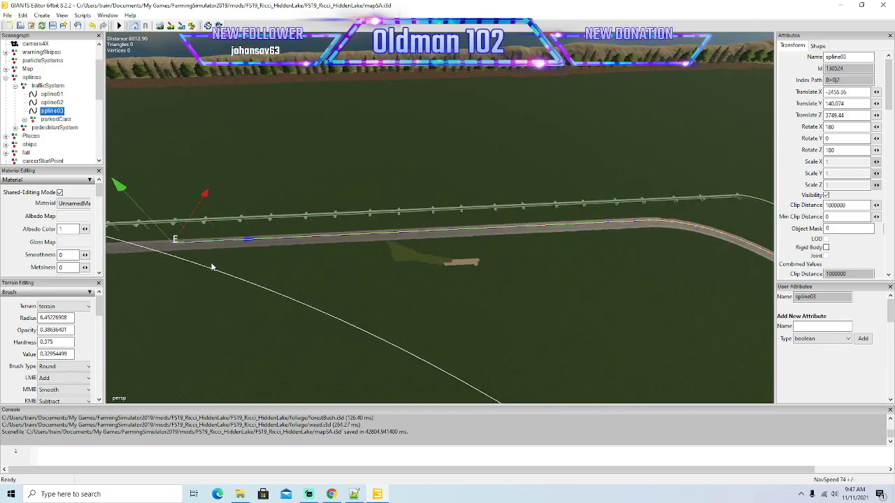
# Carry spline03's end point farther along the straight beside the monorail, beyond where the white curve crosses the road.
pyautogui.press('Left')
pyautogui.press('Left')
pyautogui.keyDown('alt'); pyautogui.moveTo(278, 287); pyautogui.dragTo(279, 300); pyautogui.keyUp('alt')
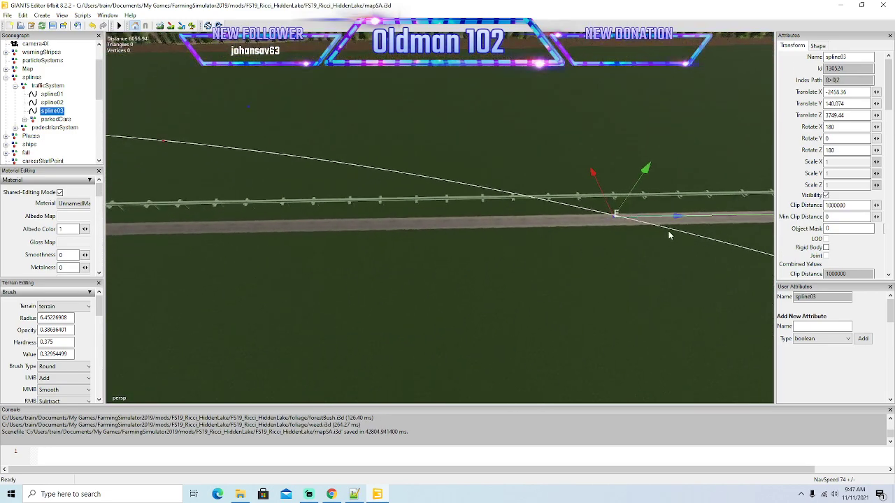
pyautogui.moveTo(675, 221); pyautogui.dragTo(258, 297)
# Extend spline03's end point in two long segments along the straight road beside the monorail, keeping it in its lane.
pyautogui.press('Left')
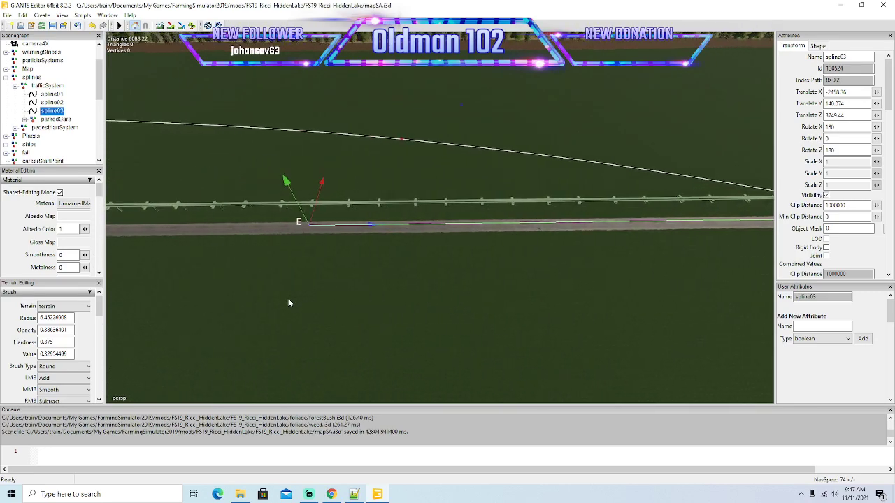
pyautogui.press('Left')
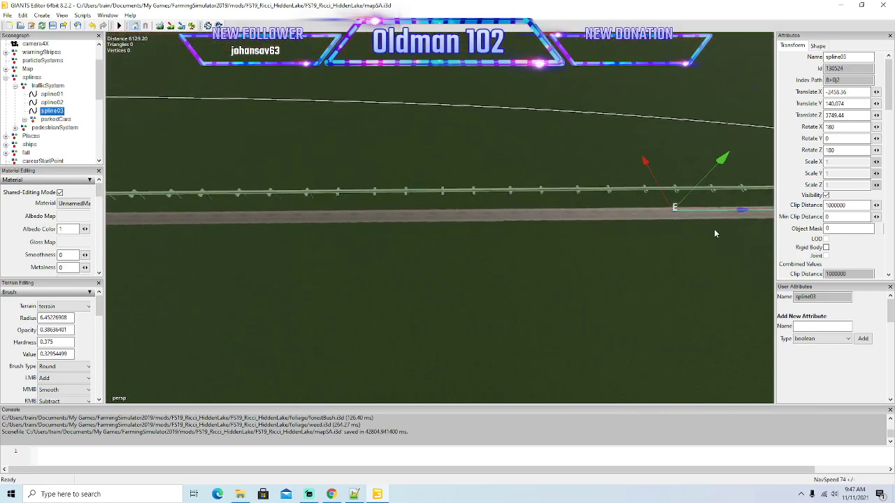
pyautogui.moveTo(737, 216); pyautogui.dragTo(275, 274)
pyautogui.press('Left')
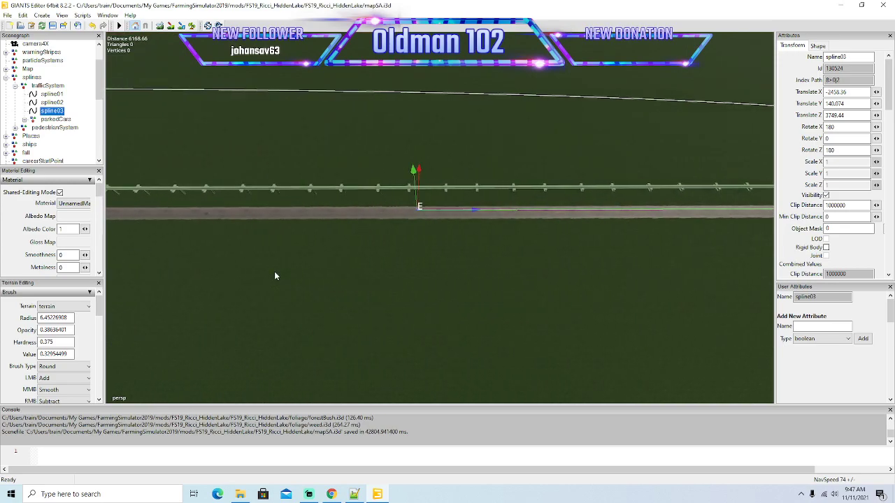
pyautogui.press('Left')
pyautogui.press('Down')
pyautogui.moveTo(746, 201); pyautogui.dragTo(236, 262)
# Carry spline03's end point along the straight up to the first side-road junction.
pyautogui.press('Left')
pyautogui.press('Left')
pyautogui.moveTo(751, 191); pyautogui.dragTo(219, 270)
pyautogui.press('Left')
pyautogui.press('Left')
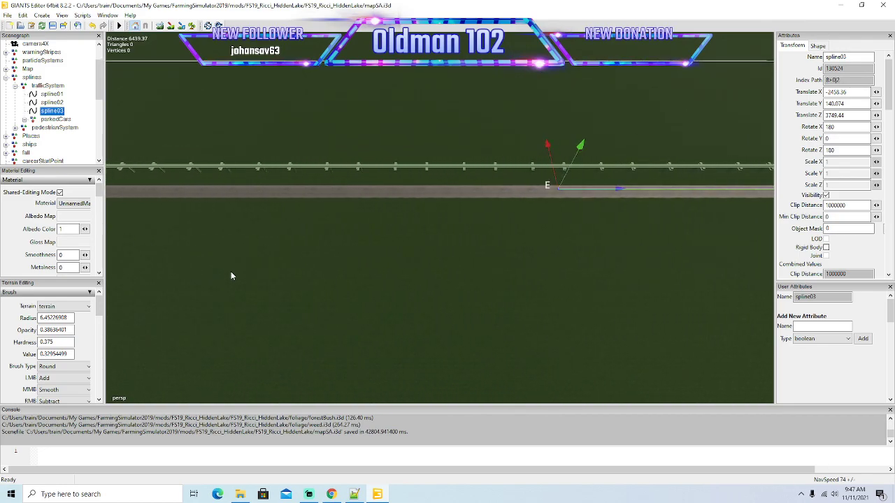
pyautogui.moveTo(693, 181); pyautogui.dragTo(145, 205)
pyautogui.press('Left')
# Take spline03's end point past the first side-road junction and on along the straight in long segments.
pyautogui.press('Left')
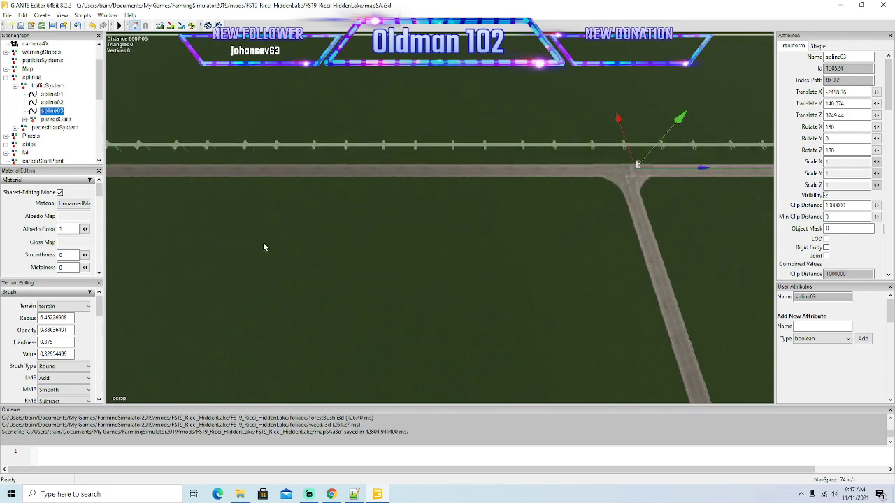
pyautogui.moveTo(701, 173); pyautogui.dragTo(142, 192)
pyautogui.press('Left')
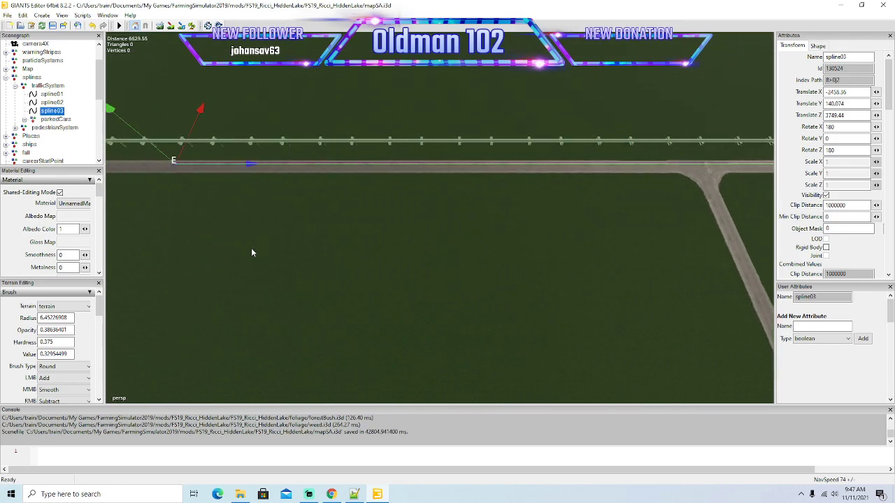
pyautogui.press('Left')
pyautogui.moveTo(712, 162); pyautogui.dragTo(247, 235)
pyautogui.press('Left')
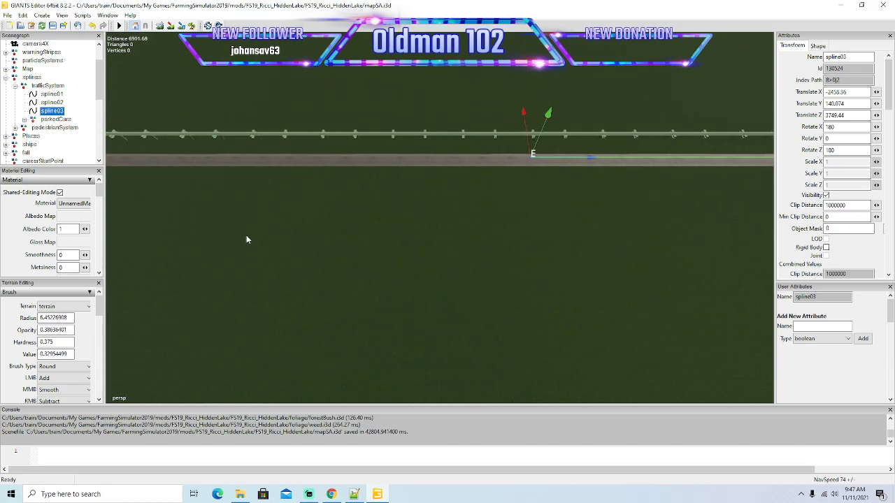
pyautogui.press('Left')
pyautogui.moveTo(724, 144); pyautogui.dragTo(133, 163)
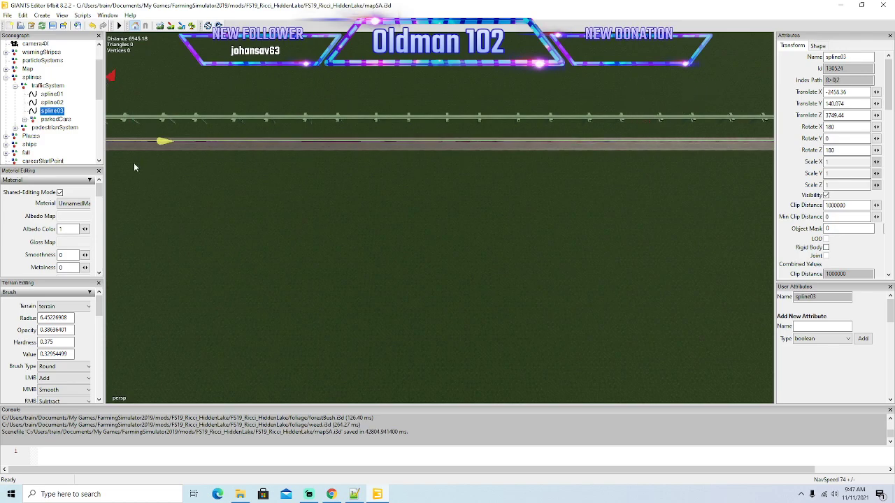
# Extend spline03's end point past the two grey buildings where the monorail branches across the road.
pyautogui.press('Left')
pyautogui.press('Left')
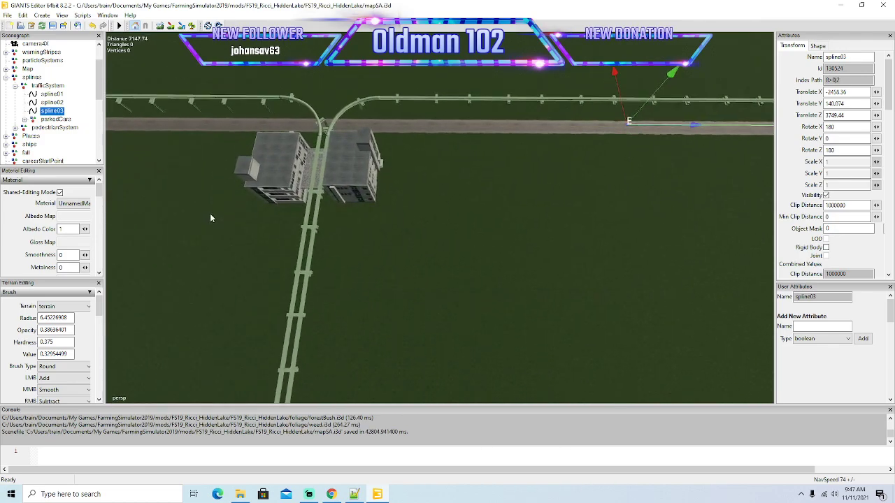
pyautogui.moveTo(697, 130); pyautogui.dragTo(210, 158)
# Lay spline03 onward from the monorail branch, taking its end point beyond the second side-road junction.
pyautogui.press('Left')
pyautogui.press('Left')
pyautogui.press('Left')
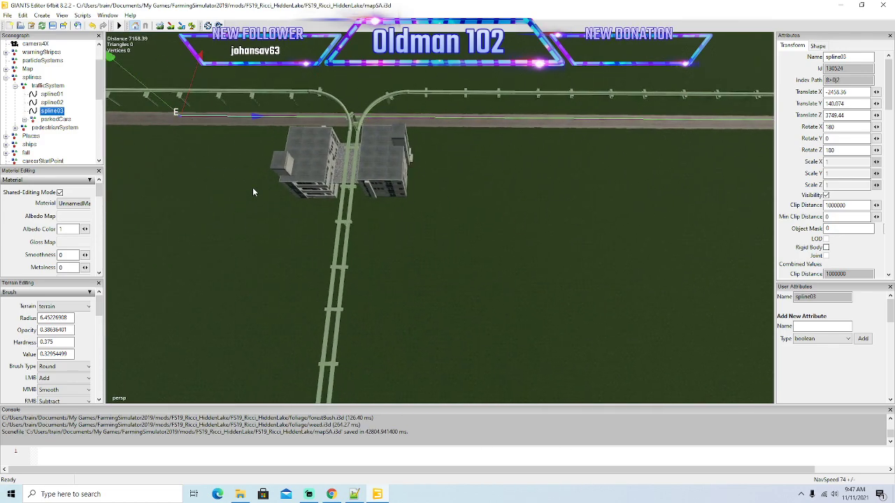
pyautogui.press('Left')
pyautogui.moveTo(729, 100); pyautogui.dragTo(229, 180)
pyautogui.press('Left')
pyautogui.press('Left')
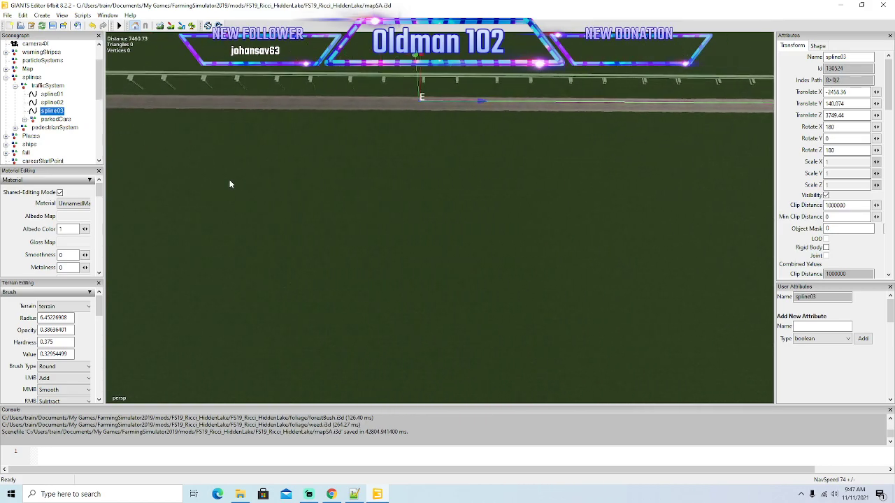
pyautogui.press('Left')
pyautogui.press('Down')
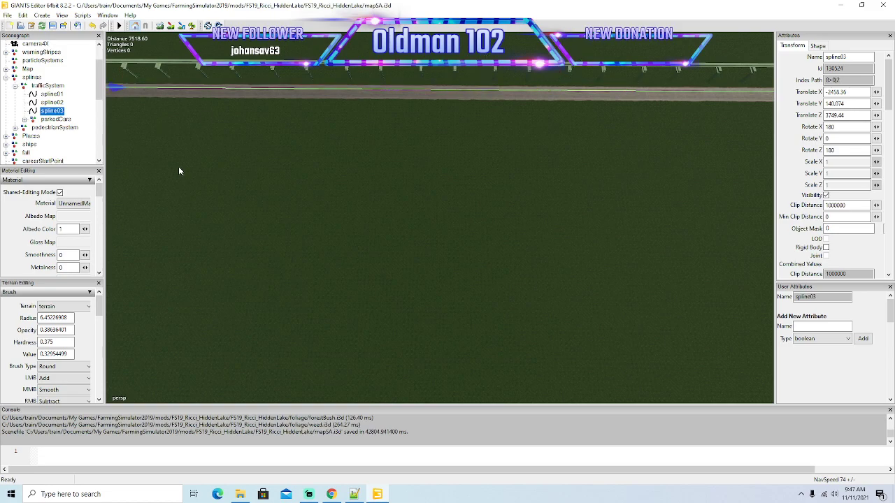
pyautogui.press('Left')
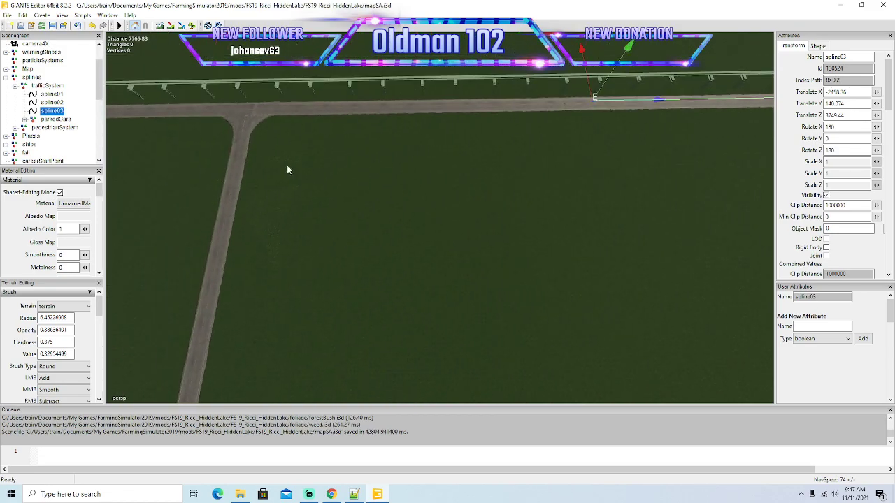
pyautogui.press('Left')
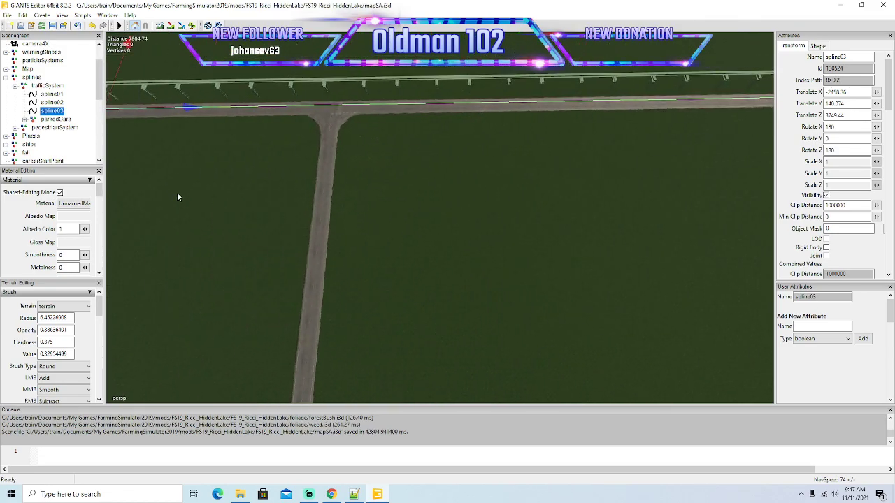
# Continue spline03's end point along the straight after the second side-road junction, following the monorail.
pyautogui.press('Left')
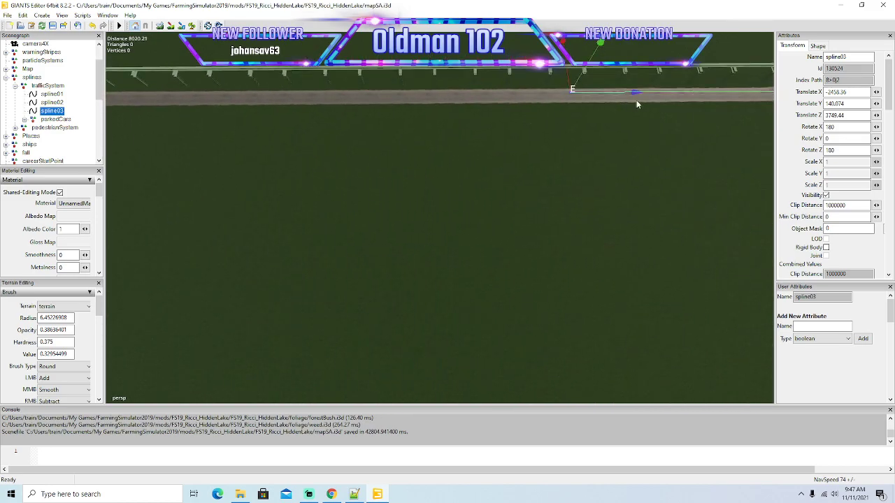
pyautogui.press('Right')
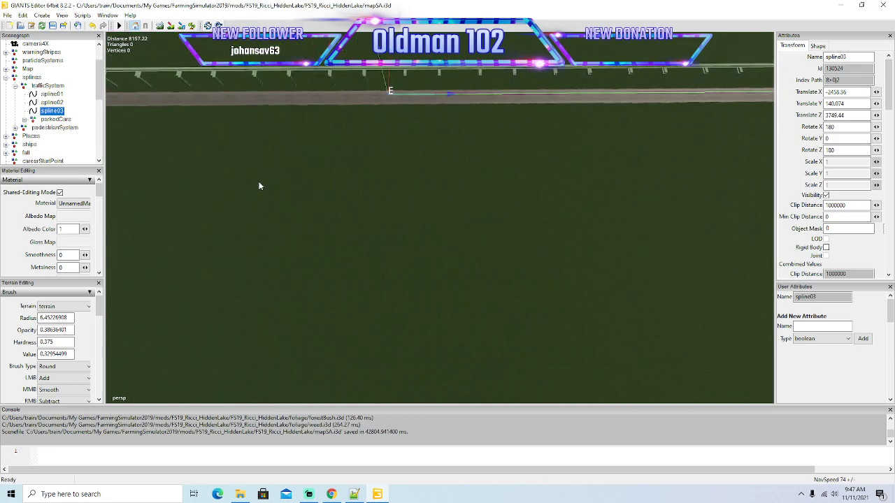
pyautogui.press('Left')
pyautogui.moveTo(630, 90); pyautogui.dragTo(234, 129)
pyautogui.press('Left')
pyautogui.keyDown('alt'); pyautogui.moveTo(311, 188); pyautogui.dragTo(651, 105, button='middle'); pyautogui.keyUp('alt')
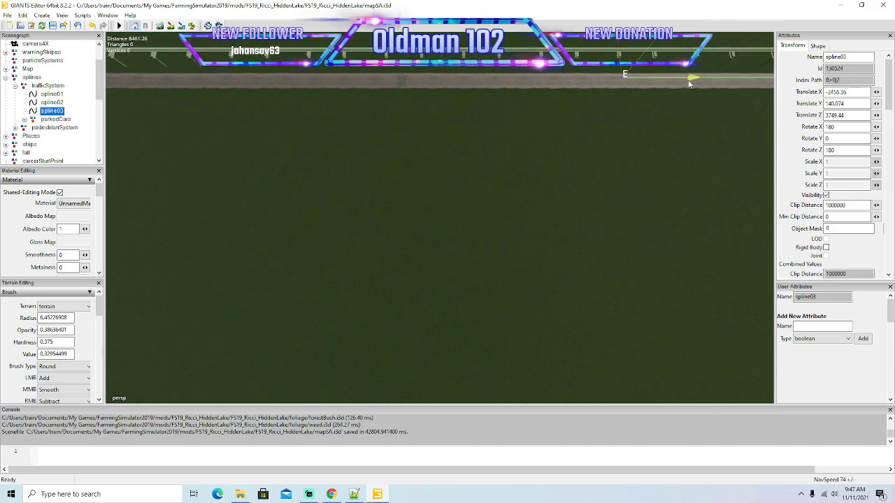
pyautogui.moveTo(689, 81); pyautogui.dragTo(266, 167)
pyautogui.press('Left')
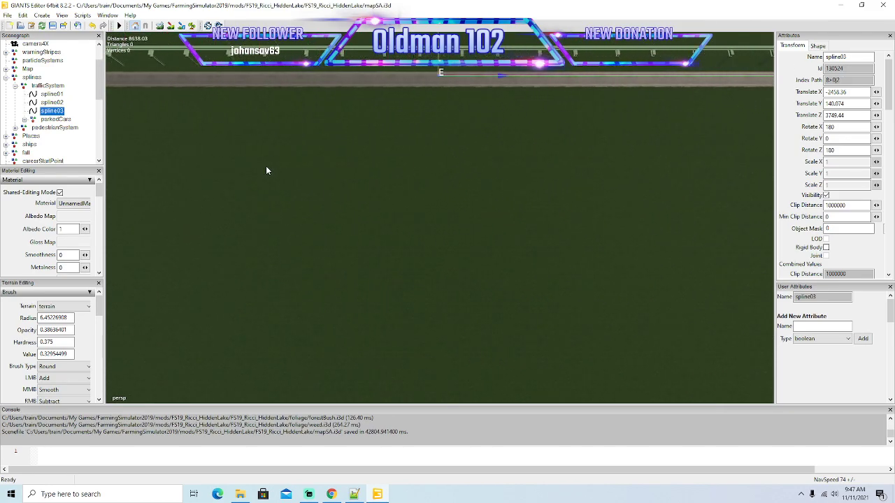
# Extend spline03's end point along the straight to the stretch alongside the large dirt mound.
pyautogui.press('Left')
pyautogui.rightClick(267, 168)
pyautogui.moveTo(709, 77); pyautogui.dragTo(133, 127)
pyautogui.press('a')
pyautogui.press('Left')
pyautogui.keyDown('alt'); pyautogui.moveTo(307, 170); pyautogui.dragTo(314, 153); pyautogui.keyUp('alt')
pyautogui.moveTo(650, 108); pyautogui.dragTo(224, 131)
pyautogui.keyDown('alt'); pyautogui.moveTo(256, 166); pyautogui.dragTo(275, 169); pyautogui.keyUp('alt')
# Take spline03's end point past the dirt mound and the crossing white curve, to just before the next bend.
pyautogui.press('Left')
pyautogui.keyDown('alt'); pyautogui.moveTo(275, 169); pyautogui.dragTo(291, 165, button='middle'); pyautogui.keyUp('alt')
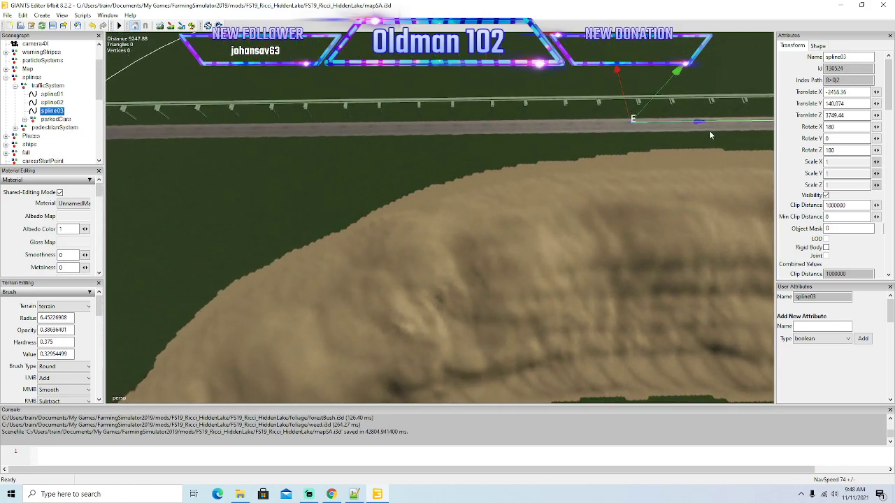
pyautogui.moveTo(701, 126); pyautogui.dragTo(295, 130)
pyautogui.keyDown('alt'); pyautogui.moveTo(297, 165); pyautogui.dragTo(310, 172); pyautogui.keyUp('alt')
pyautogui.press('Left')
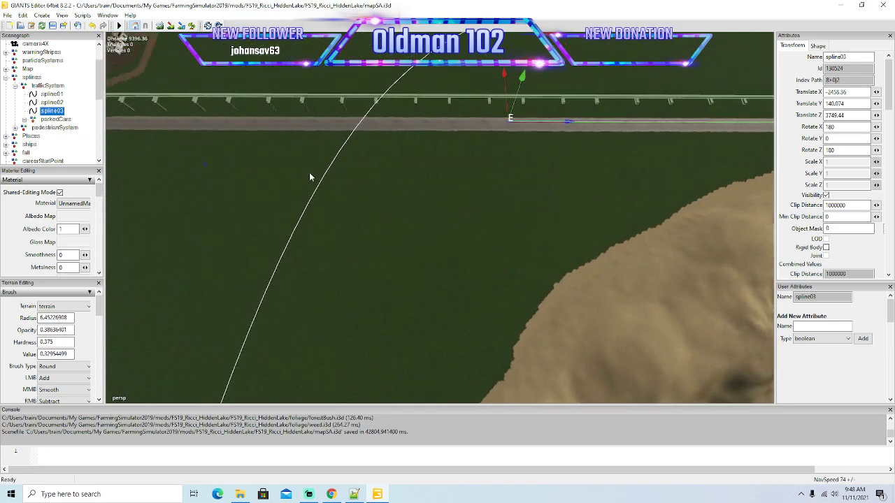
pyautogui.moveTo(674, 121); pyautogui.dragTo(296, 174)
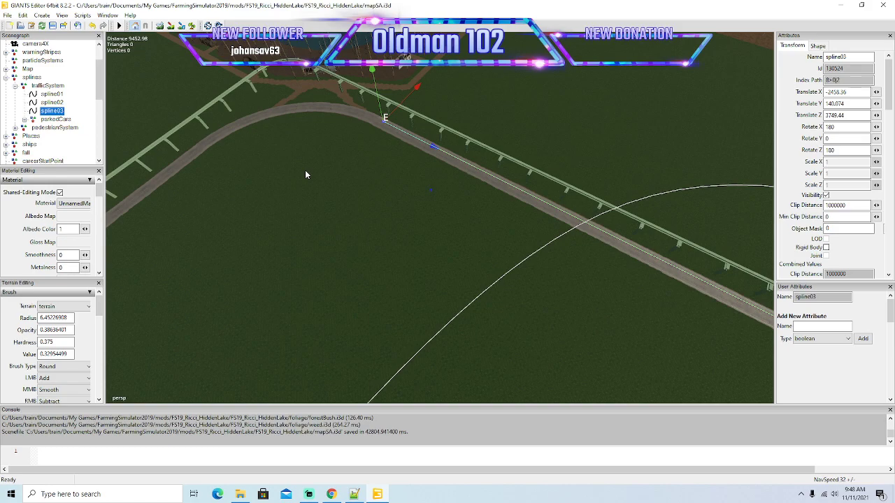
# Lay spline03's points into the start of the next bend's double yellow line, correcting the end point sideways to mid-lane.
pyautogui.keyDown('alt'); pyautogui.moveTo(305, 170); pyautogui.dragTo(200, 162); pyautogui.keyUp('alt')
pyautogui.scroll(5, 275, 133)
pyautogui.moveTo(395, 315); pyautogui.dragTo(404, 256)
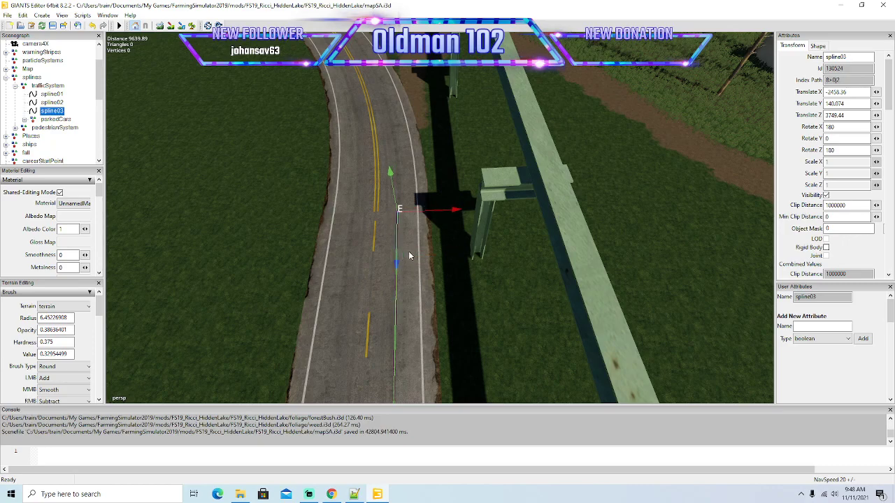
pyautogui.moveTo(465, 261)
pyautogui.keyDown('alt'); pyautogui.mouseDown()
pyautogui.moveTo(467, 239)
pyautogui.moveTo(465, 254)
pyautogui.mouseUp(); pyautogui.keyUp('alt')
pyautogui.scroll(3, 467, 240)
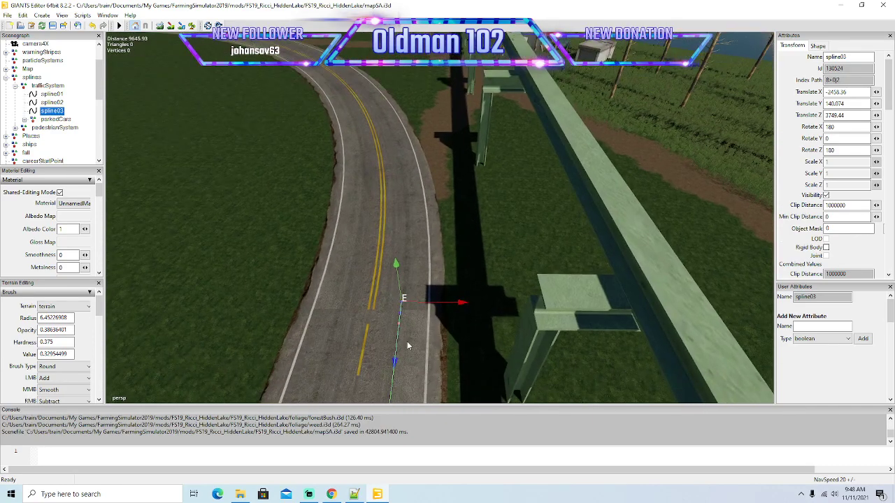
pyautogui.moveTo(395, 361); pyautogui.dragTo(400, 321)
pyautogui.moveTo(466, 273); pyautogui.dragTo(465, 274)
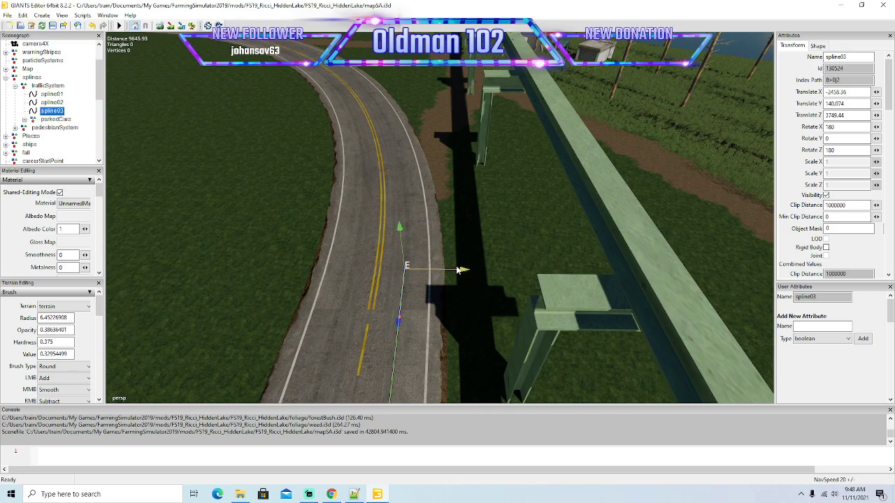
# Add short spline03 segments along the first part of the bend, shifting each end point sideways to mid-lane.
pyautogui.moveTo(398, 320); pyautogui.dragTo(409, 245)
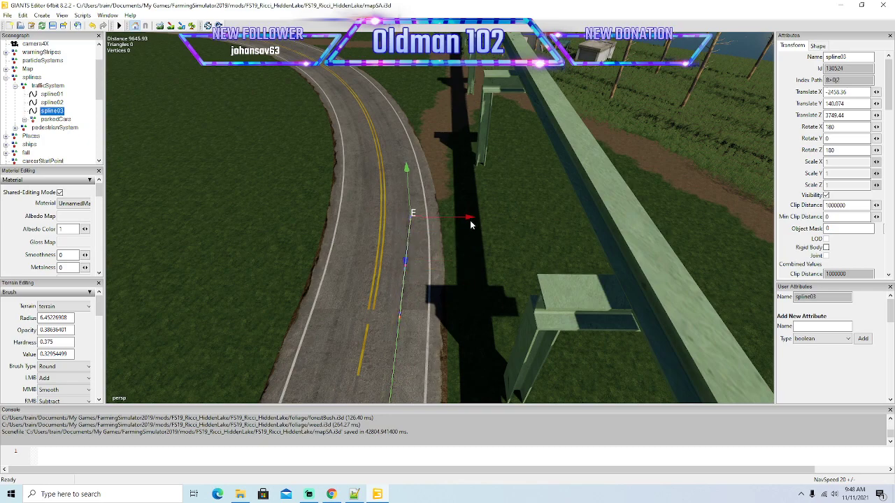
pyautogui.moveTo(470, 220); pyautogui.dragTo(466, 220)
pyautogui.press('Insert')
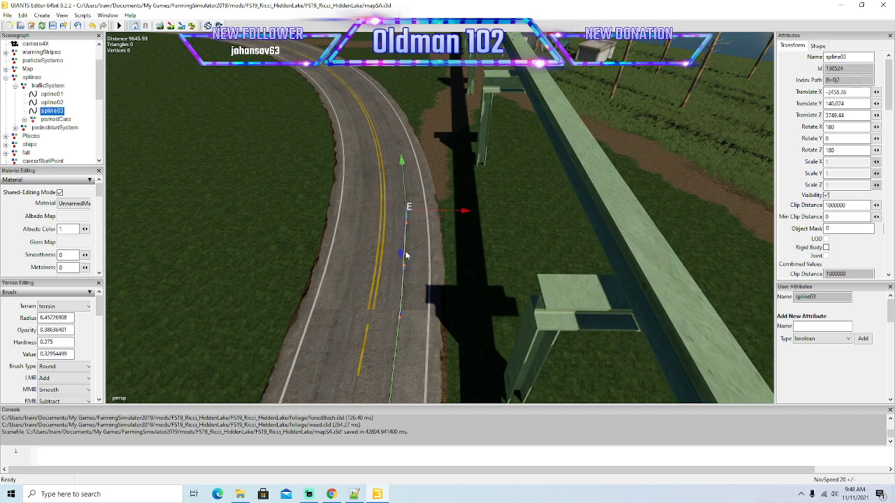
pyautogui.moveTo(400, 253); pyautogui.dragTo(408, 195)
pyautogui.moveTo(470, 180); pyautogui.dragTo(462, 182)
# Continue spline03 around the bend beside the narrow dirt strip, inserting a point and aligning the end to mid-lane.
pyautogui.moveTo(472, 238)
pyautogui.keyDown('alt'); pyautogui.mouseDown()
pyautogui.moveTo(490, 198)
pyautogui.moveTo(432, 314)
pyautogui.moveTo(420, 297)
pyautogui.mouseUp(); pyautogui.keyUp('alt')
pyautogui.scroll(2, 491, 198)
pyautogui.moveTo(490, 270); pyautogui.dragTo(482, 267)
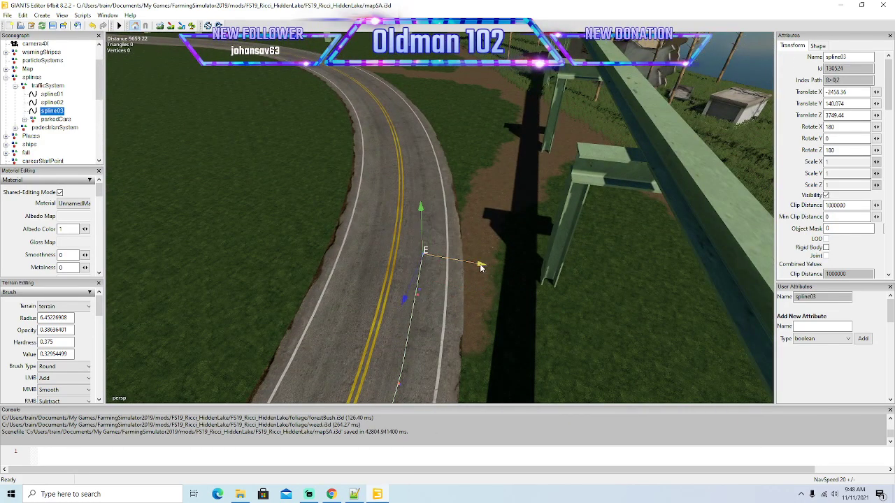
pyautogui.press('Insert')
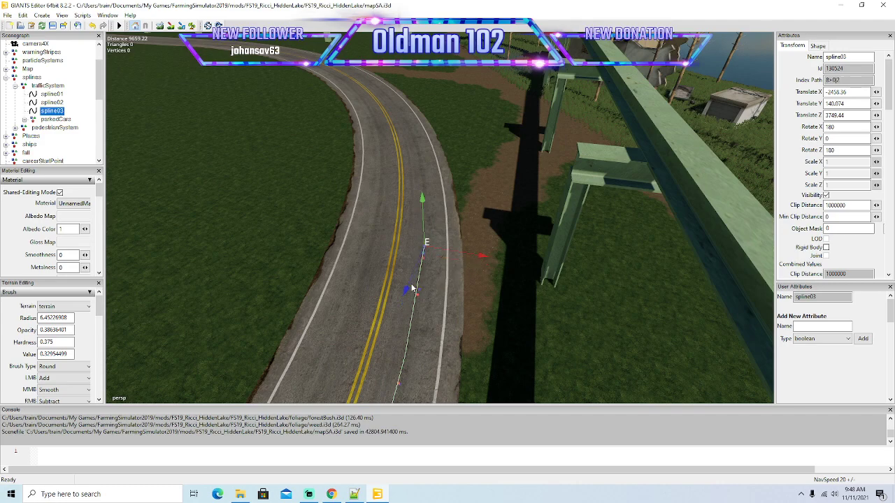
pyautogui.moveTo(406, 292); pyautogui.dragTo(435, 240)
pyautogui.moveTo(494, 226)
pyautogui.mouseDown()
pyautogui.moveTo(446, 248)
pyautogui.moveTo(448, 224)
pyautogui.moveTo(507, 198)
pyautogui.moveTo(478, 190)
pyautogui.mouseUp()
# Lay the next spline03 points around the bend past the narrow dirt strip, keeping them in the outer lane.
pyautogui.keyDown('alt'); pyautogui.moveTo(495, 247); pyautogui.dragTo(442, 290); pyautogui.keyUp('alt')
pyautogui.scroll(3, 500, 198)
pyautogui.moveTo(401, 319); pyautogui.dragTo(432, 286)
pyautogui.moveTo(505, 269); pyautogui.dragTo(489, 264)
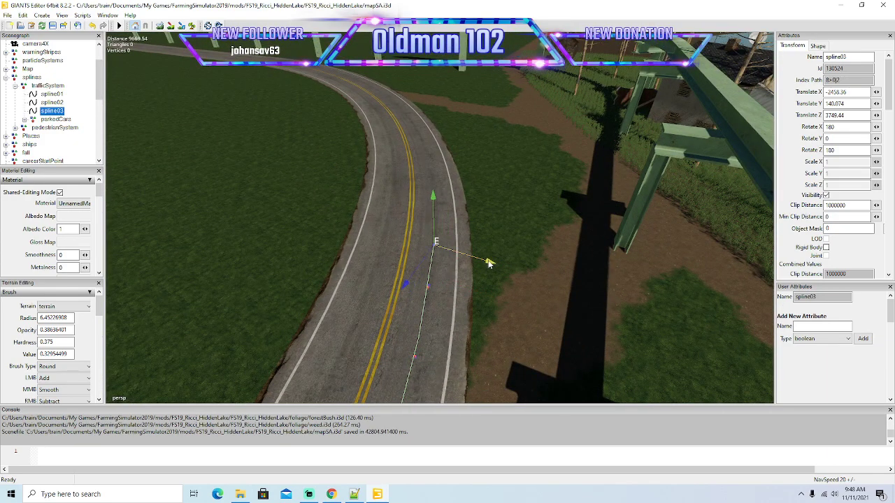
pyautogui.press('Insert')
pyautogui.moveTo(408, 276)
pyautogui.mouseDown()
pyautogui.moveTo(433, 210)
pyautogui.moveTo(520, 233)
pyautogui.moveTo(487, 223)
pyautogui.mouseUp()
# Advance spline03's end point through the middle of the bend in short segments, correcting each sideways to mid-lane.
pyautogui.keyDown('alt'); pyautogui.moveTo(499, 269); pyautogui.dragTo(462, 307); pyautogui.keyUp('alt')
pyautogui.scroll(4, 516, 224)
pyautogui.scroll(-3, 491, 260)
pyautogui.scroll(2, 492, 260)
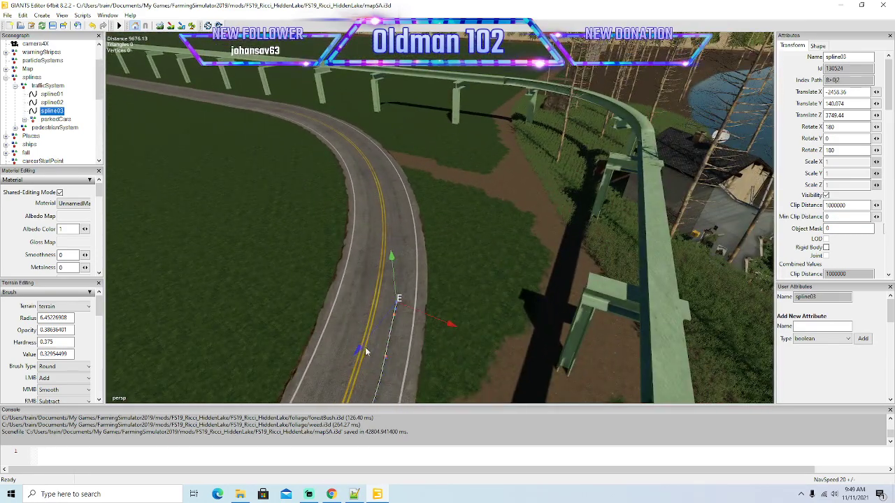
pyautogui.moveTo(361, 351); pyautogui.dragTo(386, 323)
pyautogui.moveTo(470, 299); pyautogui.dragTo(451, 294)
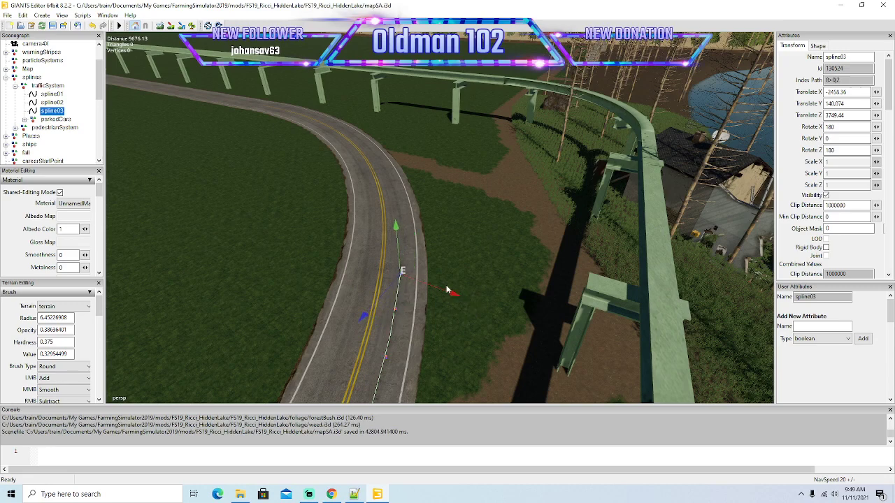
pyautogui.moveTo(363, 316); pyautogui.dragTo(399, 278)
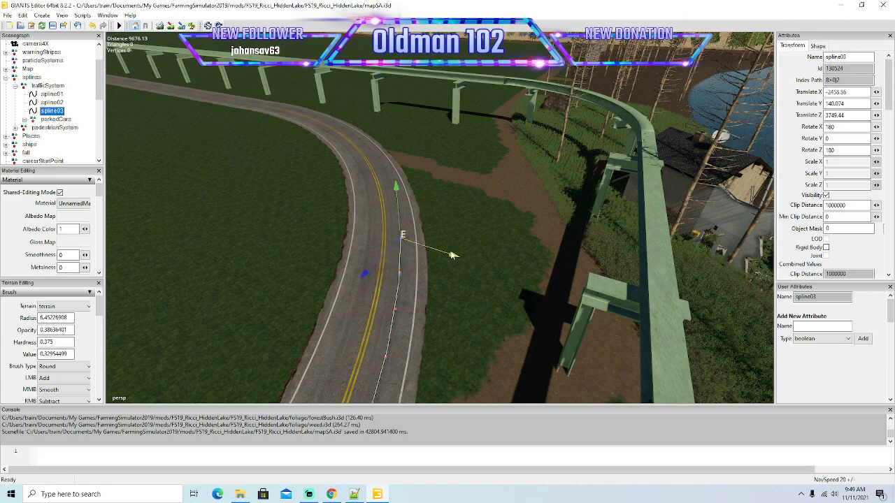
# Insert further spline03 points around the bend toward the dirt path that meets the road, centring them in the outer lane.
pyautogui.press('Insert')
pyautogui.moveTo(378, 257); pyautogui.dragTo(398, 236)
pyautogui.moveTo(468, 233); pyautogui.dragTo(453, 301)
pyautogui.scroll(4, 470, 273)
pyautogui.moveTo(394, 308); pyautogui.dragTo(482, 254)
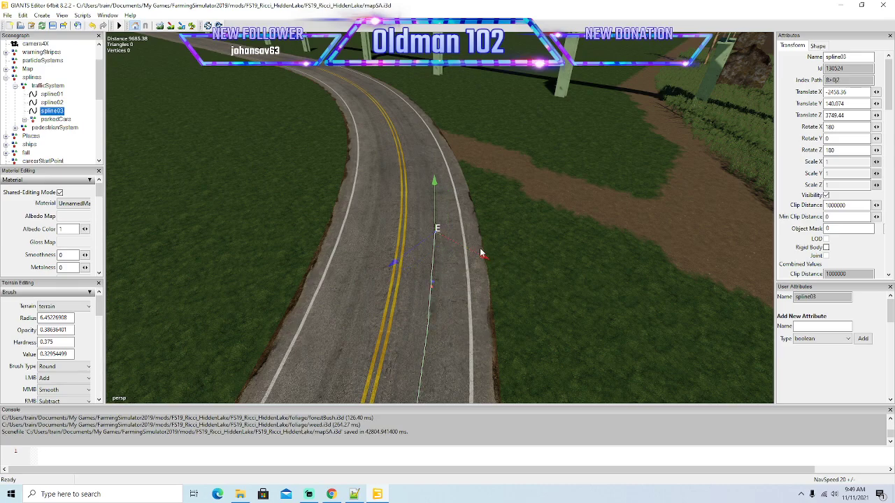
# Insert another spline03 point just before the dirt path and pull the end point sideways to follow the curve.
pyautogui.press('Insert')
pyautogui.moveTo(398, 255); pyautogui.dragTo(429, 228)
pyautogui.moveTo(508, 223); pyautogui.dragTo(474, 207)
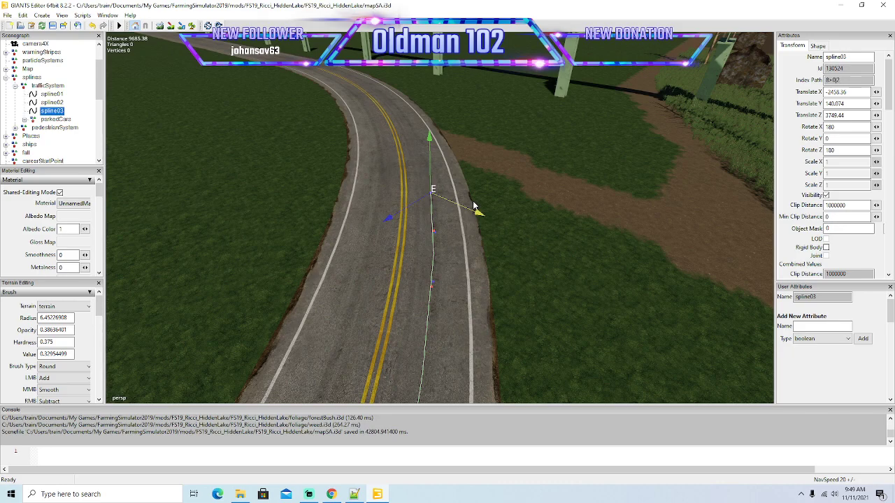
pyautogui.keyDown('alt'); pyautogui.moveTo(479, 243); pyautogui.dragTo(477, 275); pyautogui.keyUp('alt')
pyautogui.scroll(2, 501, 212)
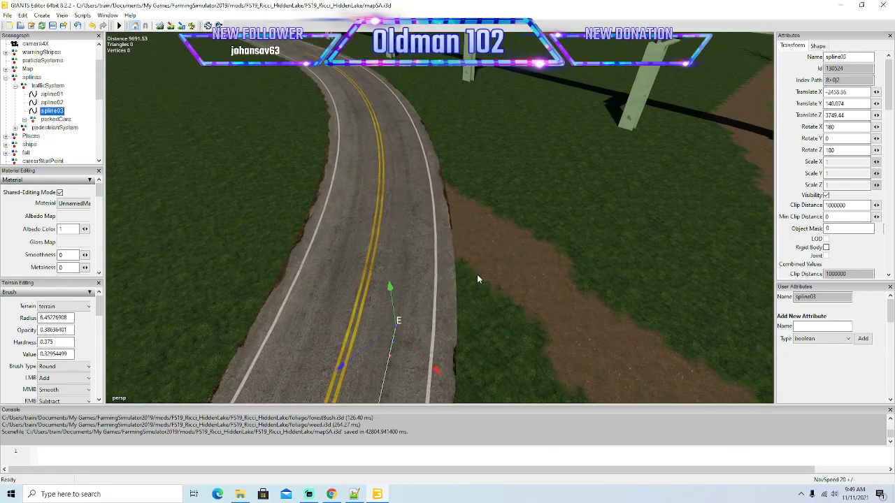
# Extend spline03's end point to where the dirt path meets the road, moving it back to mid-lane.
pyautogui.scroll(-2, 477, 275)
pyautogui.moveTo(365, 318); pyautogui.dragTo(403, 288)
pyautogui.moveTo(484, 298)
pyautogui.mouseDown()
pyautogui.moveTo(455, 263)
pyautogui.moveTo(376, 264)
pyautogui.moveTo(398, 242)
pyautogui.mouseUp()
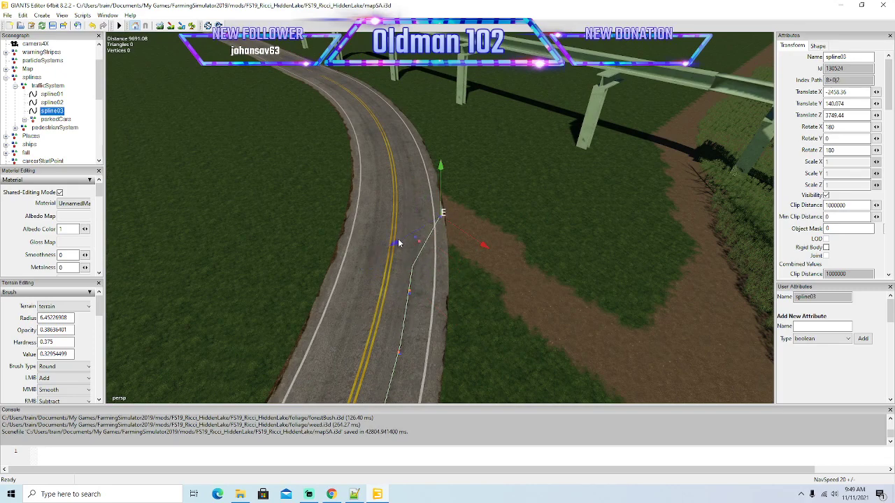
pyautogui.moveTo(484, 248); pyautogui.dragTo(451, 215)
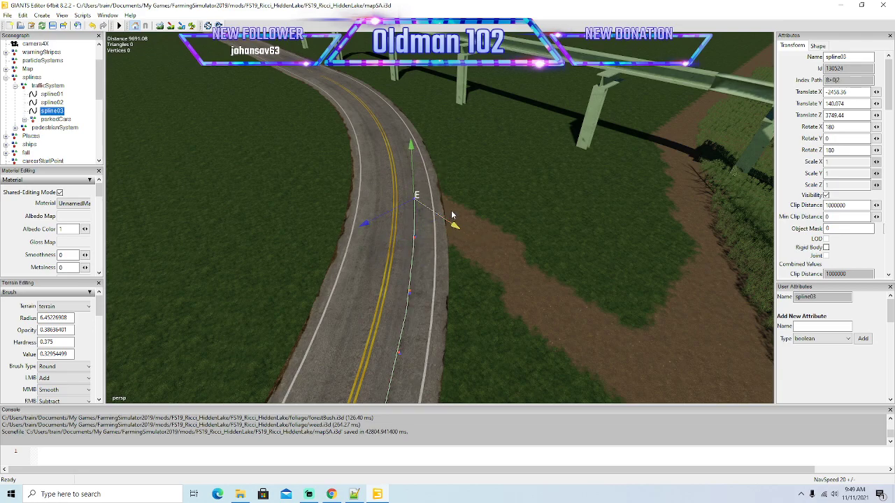
# Advance spline03's end point just past the dirt path and shift it sideways back to mid-lane.
pyautogui.keyDown('alt'); pyautogui.moveTo(493, 280); pyautogui.dragTo(465, 285); pyautogui.keyUp('alt')
pyautogui.scroll(3, 497, 247)
pyautogui.scroll(-1, 465, 285)
pyautogui.moveTo(438, 330); pyautogui.dragTo(416, 301)
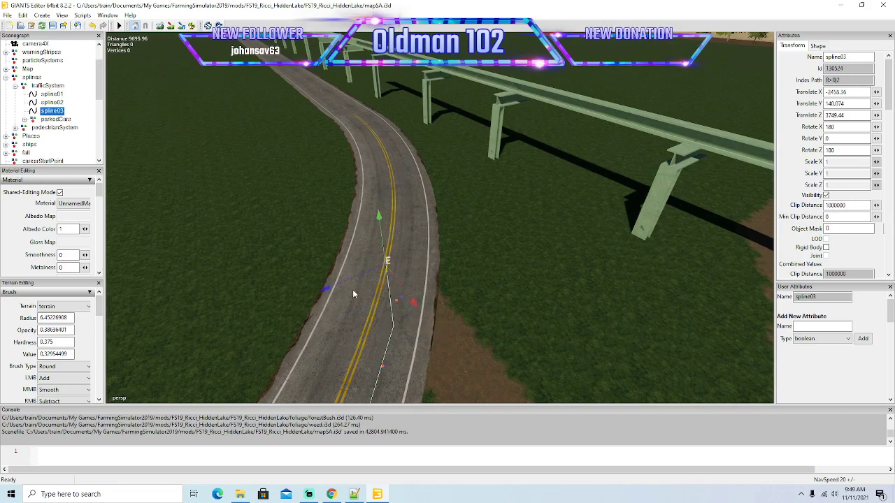
pyautogui.moveTo(327, 290); pyautogui.dragTo(360, 286)
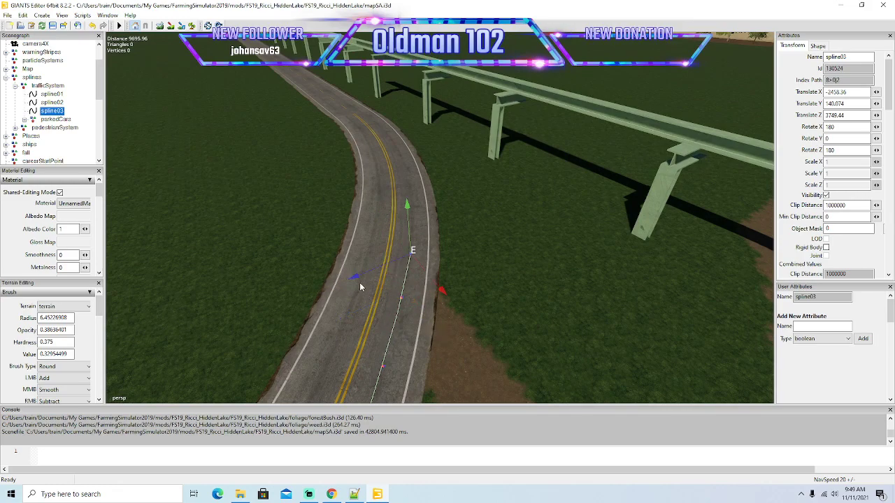
# Insert further spline03 points along the curve beyond the dirt path, pulling each sideways into the outer lane.
pyautogui.press('Insert')
pyautogui.moveTo(441, 284); pyautogui.dragTo(420, 260)
pyautogui.moveTo(340, 251); pyautogui.dragTo(362, 245)
pyautogui.press('Insert')
pyautogui.press('Insert')
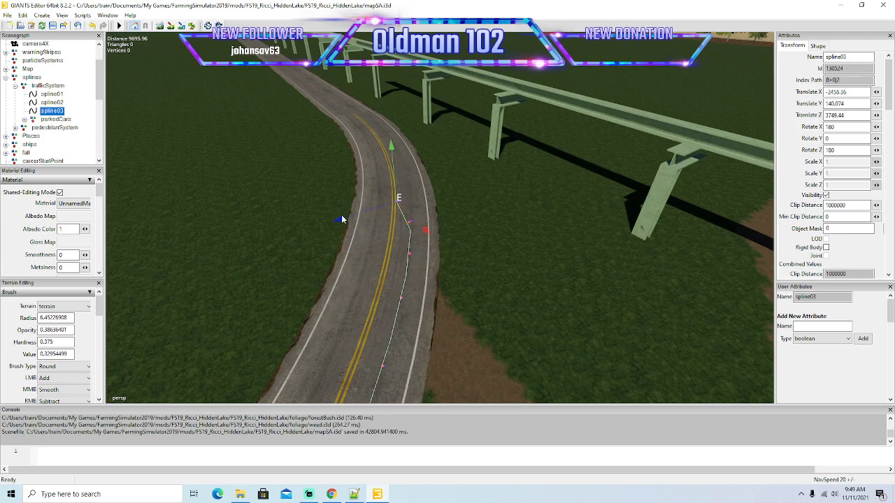
# Carry spline03 through the next part of the curve beside the monorail pillars, correcting each new end point to mid-lane.
pyautogui.moveTo(467, 315)
pyautogui.keyDown('alt'); pyautogui.mouseDown()
pyautogui.moveTo(466, 277)
pyautogui.moveTo(460, 312)
pyautogui.moveTo(420, 282)
pyautogui.mouseUp(); pyautogui.keyUp('alt')
pyautogui.scroll(3, 466, 277)
pyautogui.moveTo(337, 277)
pyautogui.mouseDown()
pyautogui.moveTo(435, 279)
pyautogui.moveTo(412, 240)
pyautogui.mouseUp()
pyautogui.moveTo(335, 241); pyautogui.dragTo(353, 241)
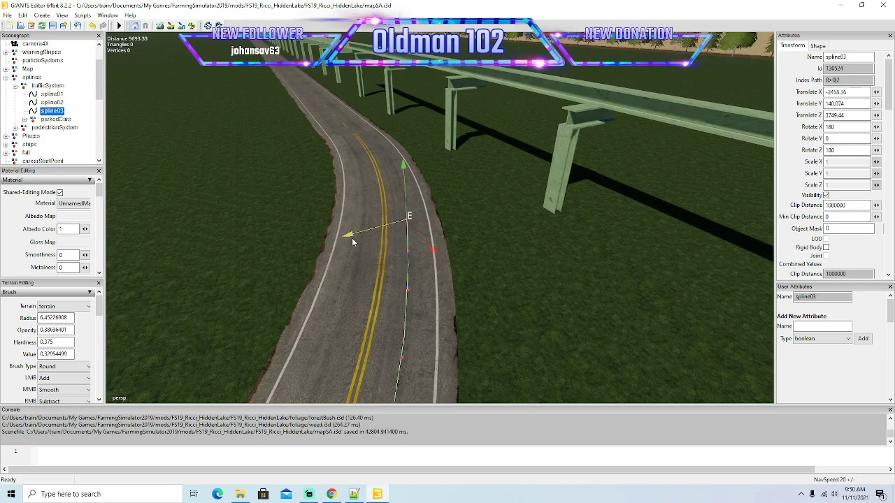
pyautogui.keyDown('alt'); pyautogui.moveTo(440, 322); pyautogui.dragTo(404, 265); pyautogui.keyUp('alt')
pyautogui.scroll(3, 439, 276)
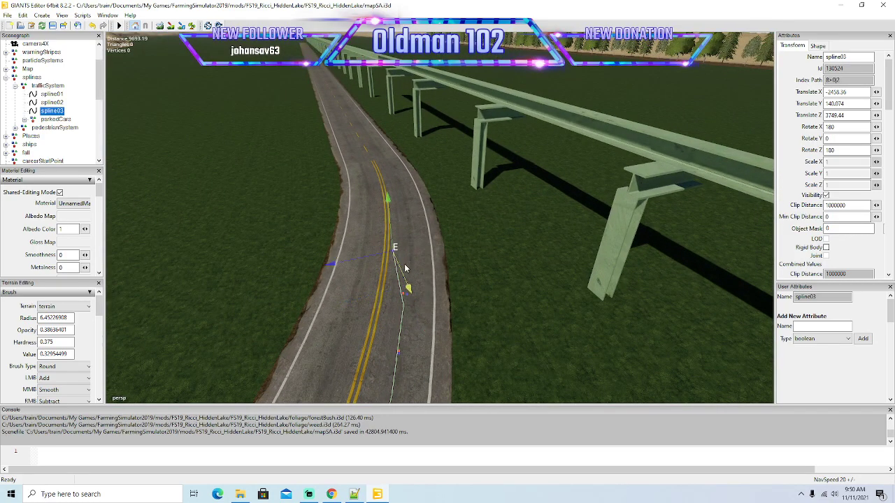
pyautogui.moveTo(336, 268)
pyautogui.mouseDown()
pyautogui.moveTo(353, 266)
pyautogui.moveTo(351, 258)
pyautogui.mouseUp()
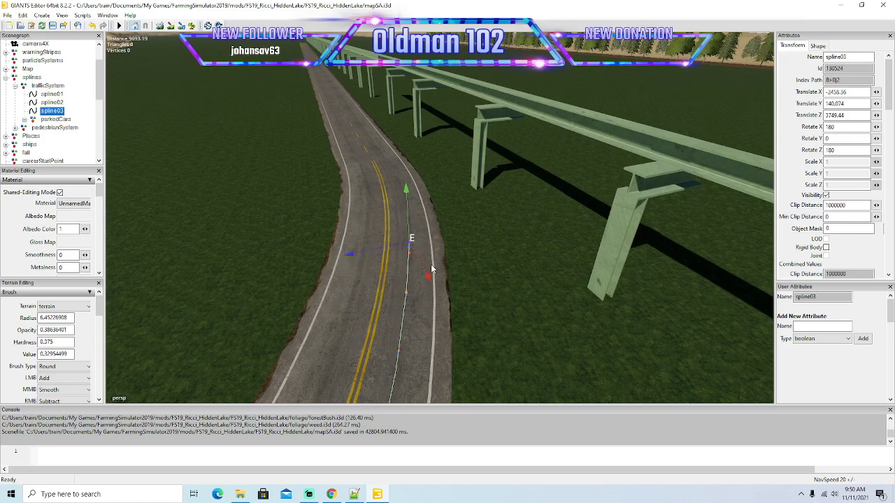
# Extend spline03's end point toward the bend's exit, centre it in the outer lane and insert the next point.
pyautogui.moveTo(430, 279); pyautogui.dragTo(411, 234)
pyautogui.moveTo(337, 235); pyautogui.dragTo(349, 236)
pyautogui.keyDown('alt'); pyautogui.moveTo(439, 288); pyautogui.dragTo(405, 287); pyautogui.keyUp('alt')
pyautogui.scroll(5, 423, 253)
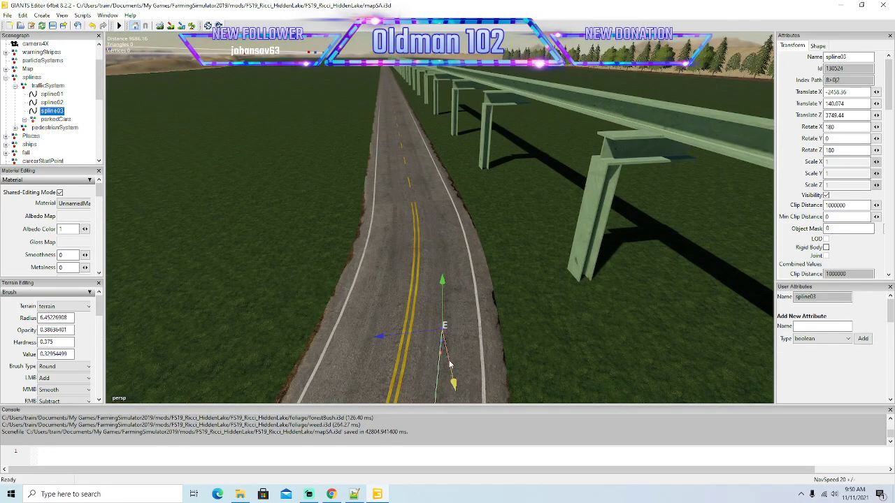
pyautogui.moveTo(454, 381); pyautogui.dragTo(388, 287)
pyautogui.press('Insert')
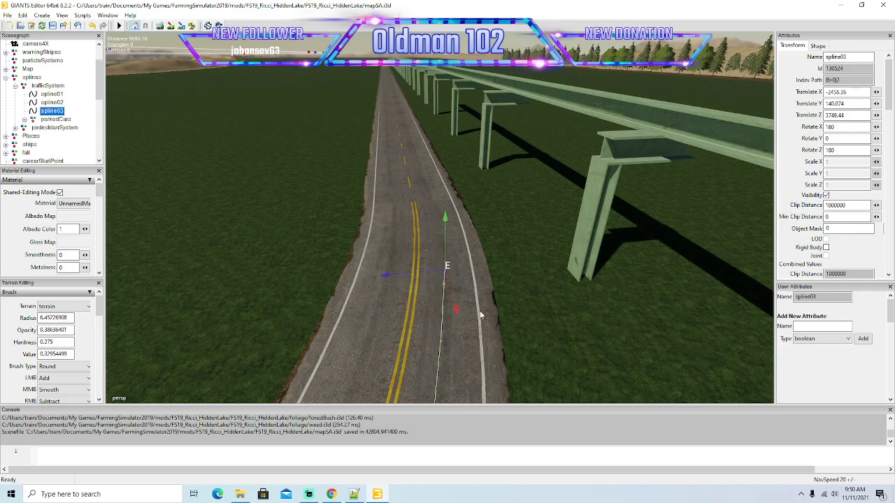
# Continue spline03 to where the double yellow line turns dashed, keeping the end point mid-lane and adding a point.
pyautogui.moveTo(458, 314); pyautogui.dragTo(383, 242)
pyautogui.keyDown('alt'); pyautogui.moveTo(501, 321); pyautogui.dragTo(420, 262); pyautogui.keyUp('alt')
pyautogui.scroll(3, 500, 286)
pyautogui.scroll(-2, 450, 343)
pyautogui.moveTo(364, 254); pyautogui.dragTo(367, 254)
pyautogui.press('Insert')
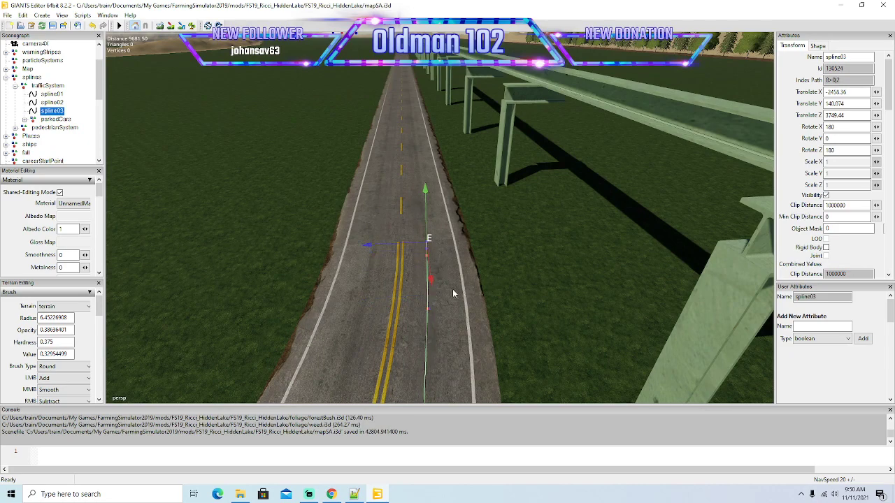
# Lay two longer spline03 segments along the start of the dashed-line straight, aligning the end point with the lane.
pyautogui.moveTo(432, 283); pyautogui.dragTo(423, 182)
pyautogui.moveTo(360, 201); pyautogui.dragTo(361, 202)
pyautogui.press('Insert')
pyautogui.moveTo(424, 222); pyautogui.dragTo(422, 99)
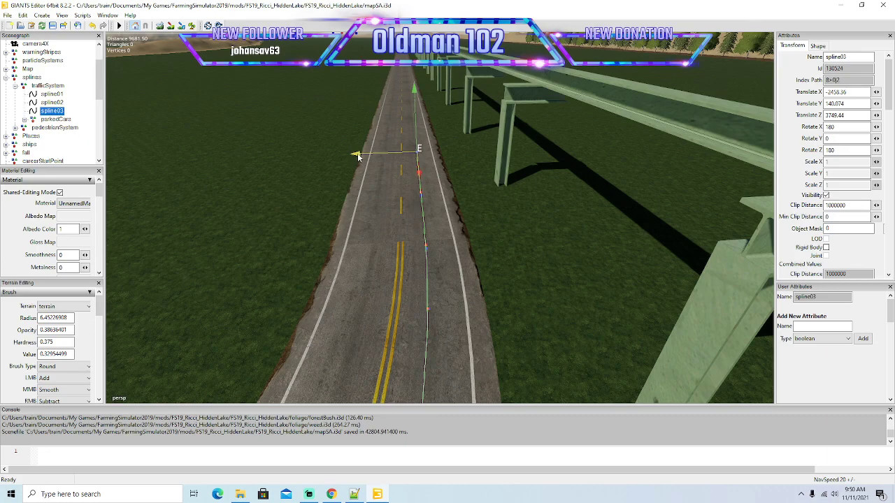
# From a high side view, pull spline03's end point in long segments down the straight road beside the monorail.
pyautogui.keyDown('alt'); pyautogui.moveTo(436, 217); pyautogui.dragTo(376, 287); pyautogui.keyUp('alt')
pyautogui.scroll(-8, 383, 269)
pyautogui.scroll(-5, 379, 279)
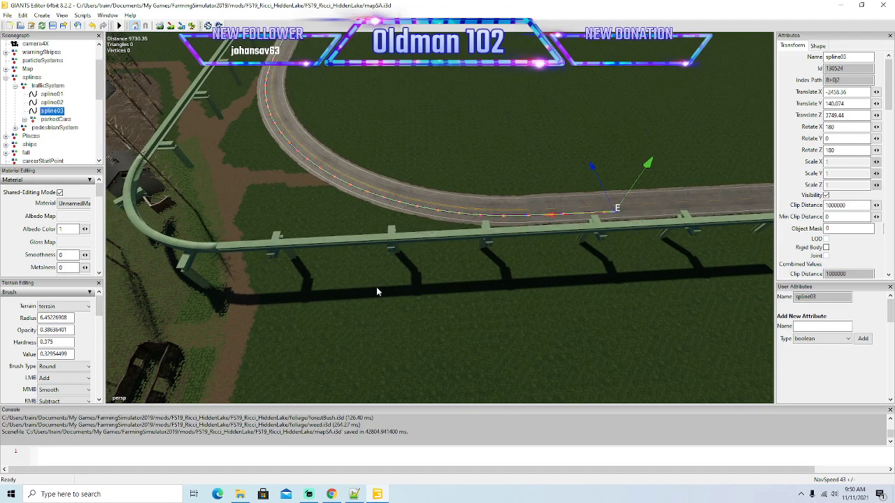
pyautogui.keyDown('alt'); pyautogui.moveTo(368, 272); pyautogui.dragTo(532, 314); pyautogui.keyUp('alt')
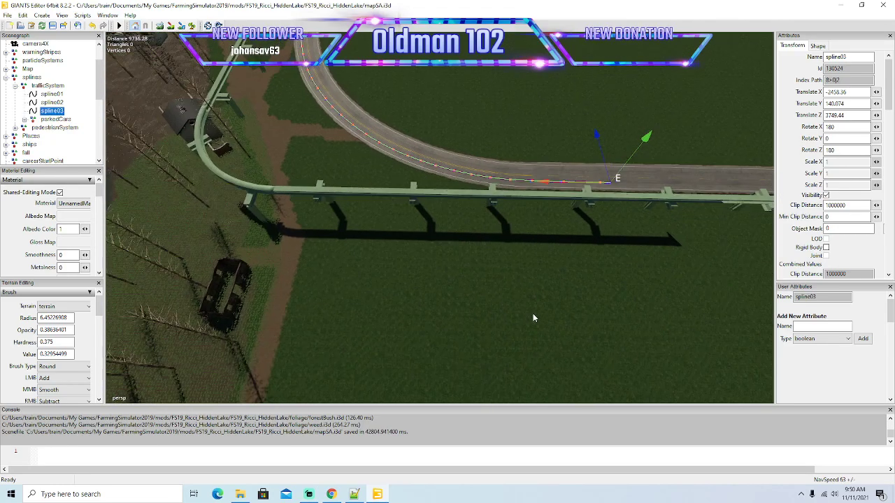
pyautogui.scroll(-5, 533, 315)
pyautogui.keyDown('alt'); pyautogui.moveTo(533, 315); pyautogui.dragTo(491, 324, button='middle'); pyautogui.keyUp('alt')
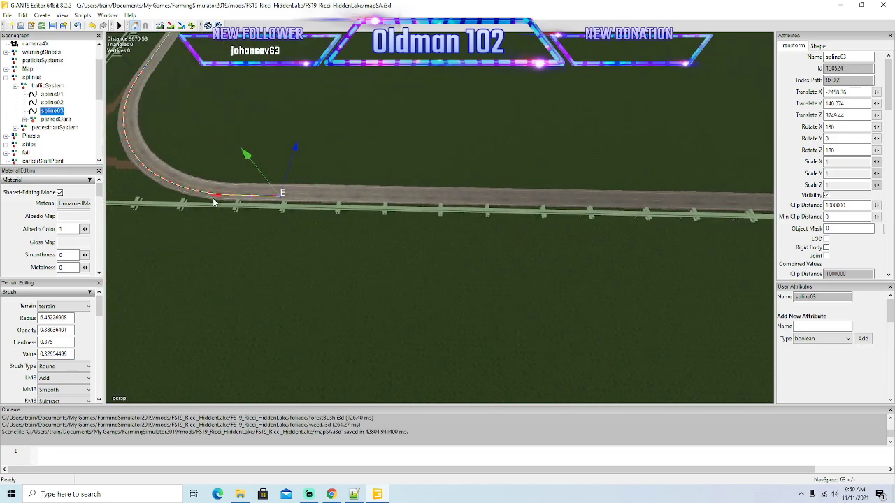
pyautogui.moveTo(215, 197); pyautogui.dragTo(620, 205)
pyautogui.keyDown('alt'); pyautogui.moveTo(601, 262); pyautogui.dragTo(584, 261, button='middle'); pyautogui.keyUp('alt')
pyautogui.moveTo(137, 187); pyautogui.dragTo(585, 247)
pyautogui.keyDown('alt'); pyautogui.moveTo(586, 247); pyautogui.dragTo(580, 242, button='middle'); pyautogui.keyUp('alt')
pyautogui.scroll(-3, 580, 245)
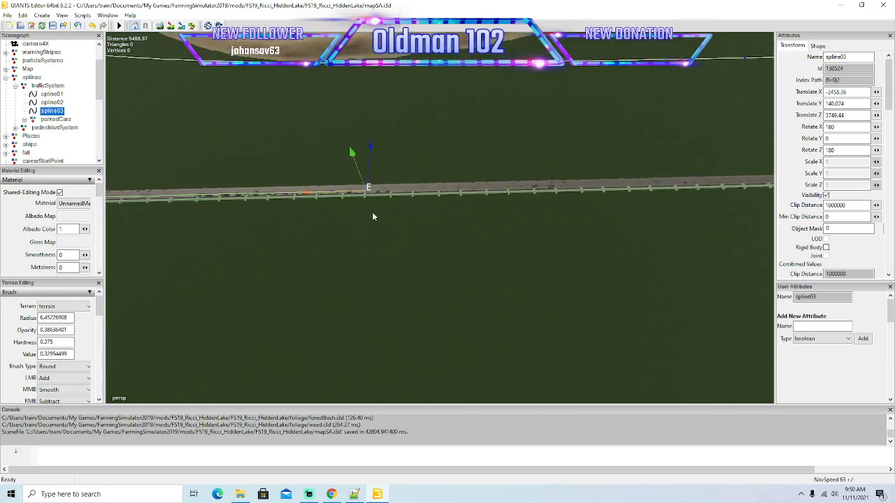
# Stretch spline03 two more long segments along the straight monorail road, following the end point across the grassland.
pyautogui.moveTo(307, 192); pyautogui.dragTo(646, 229)
pyautogui.keyDown('alt'); pyautogui.moveTo(646, 230); pyautogui.dragTo(646, 231, button='middle'); pyautogui.keyUp('alt')
pyautogui.press('Right')
pyautogui.press('Down')
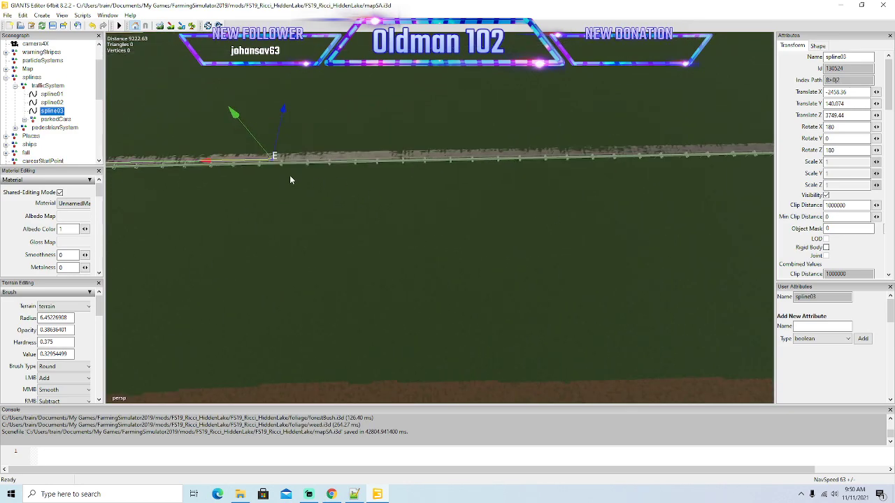
pyautogui.moveTo(200, 163); pyautogui.dragTo(699, 155)
pyautogui.press('Right')
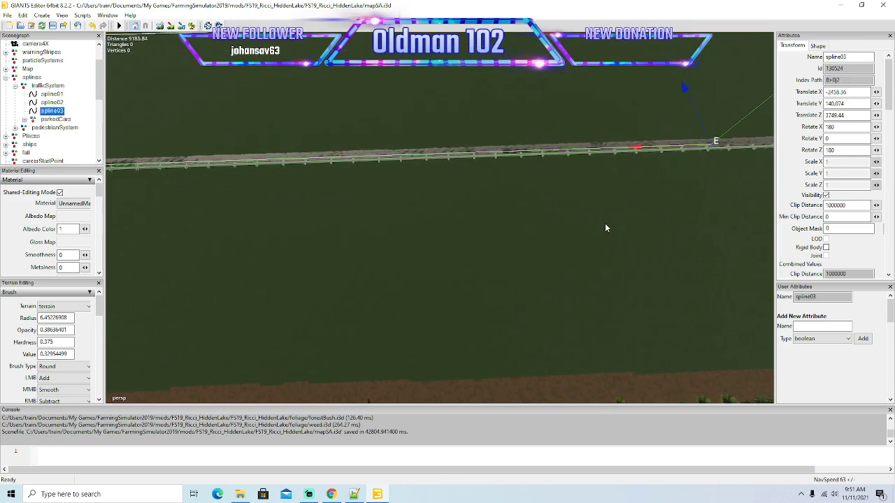
pyautogui.press('Right')
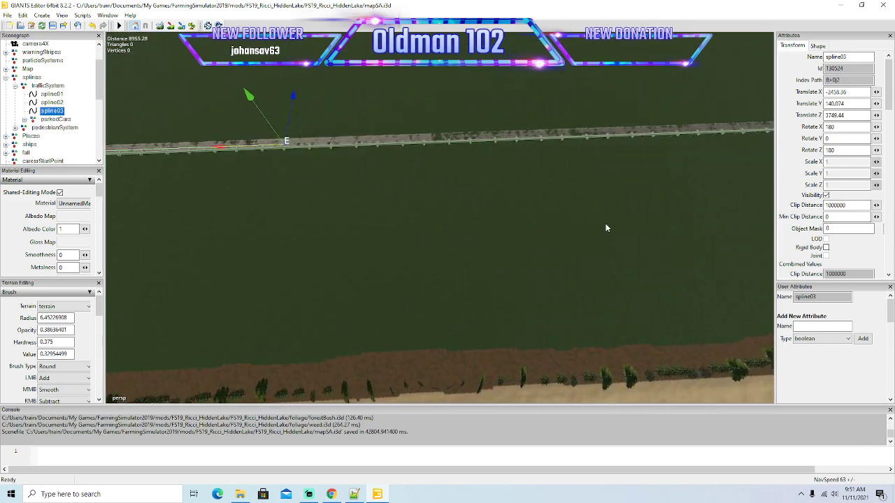
# Extend spline03's end point past the side-road junction and onto the first sandy ridge.
pyautogui.moveTo(159, 143); pyautogui.dragTo(607, 183)
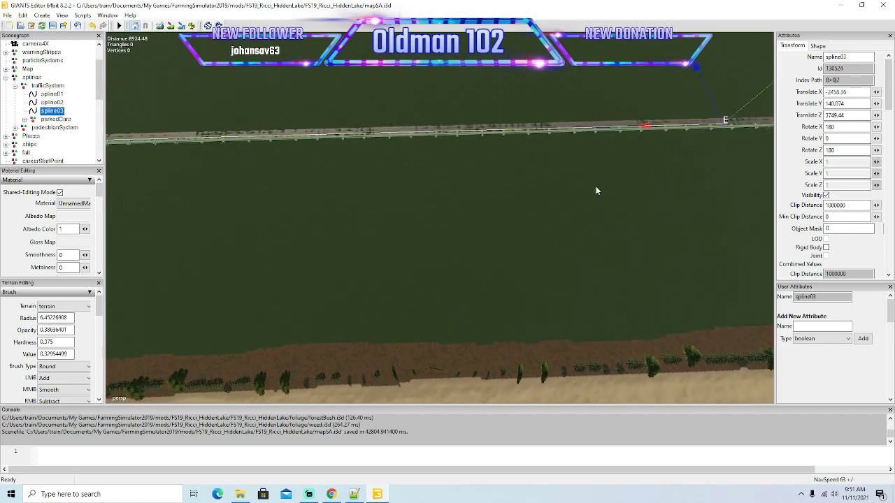
pyautogui.press('Right')
pyautogui.press('Right')
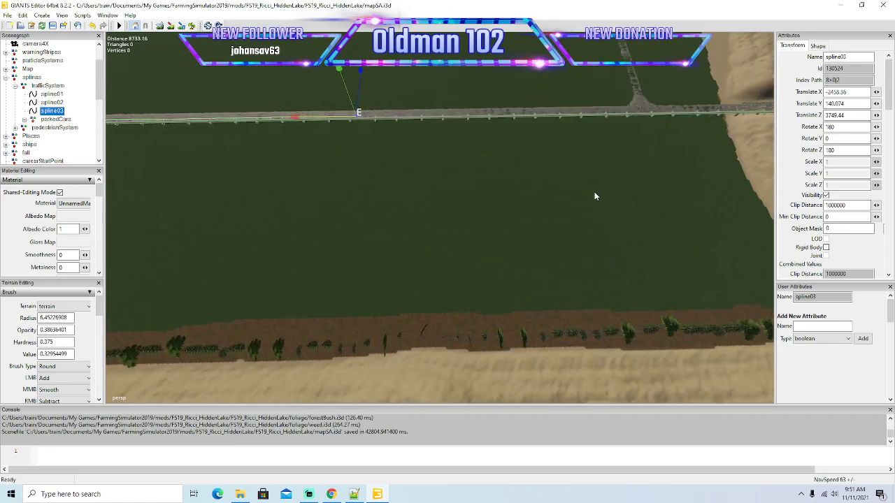
pyautogui.moveTo(215, 121); pyautogui.dragTo(545, 152)
pyautogui.press('Right')
# Pull spline03's end point off the sandy ridge and along the road between the angled monorail supports.
pyautogui.press('Right')
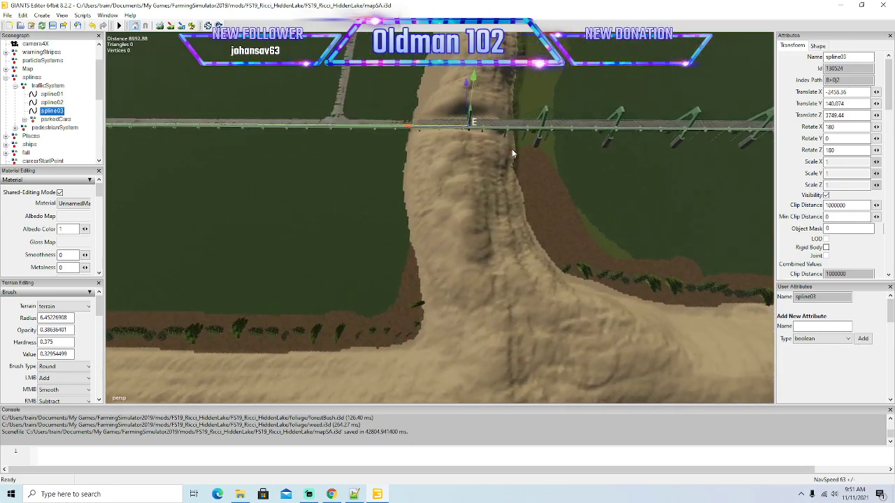
pyautogui.moveTo(295, 127); pyautogui.dragTo(574, 156)
pyautogui.press('Right')
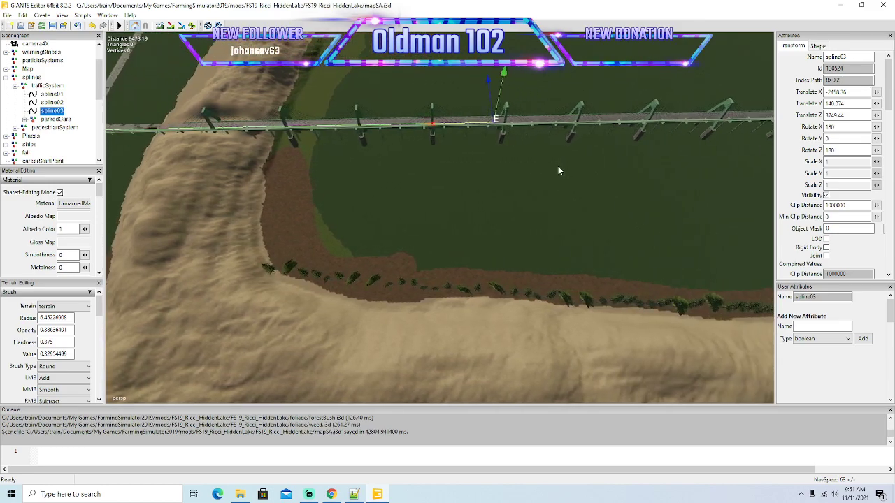
pyautogui.press('Right')
pyautogui.moveTo(286, 127); pyautogui.dragTo(583, 156)
pyautogui.press('Right')
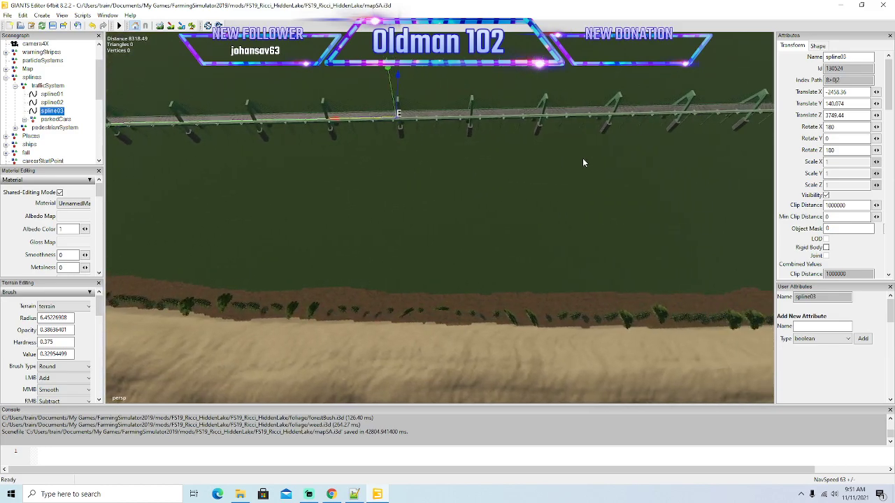
pyautogui.press('Right')
# Continue spline03 in long segments along the middle of the stretch between the two sandy ridges.
pyautogui.moveTo(235, 117); pyautogui.dragTo(557, 144)
pyautogui.press('Right')
pyautogui.press('d')
pyautogui.moveTo(556, 141); pyautogui.dragTo(556, 116, button='right')
pyautogui.moveTo(234, 174); pyautogui.dragTo(601, 187)
pyautogui.press('d')
pyautogui.press('d')
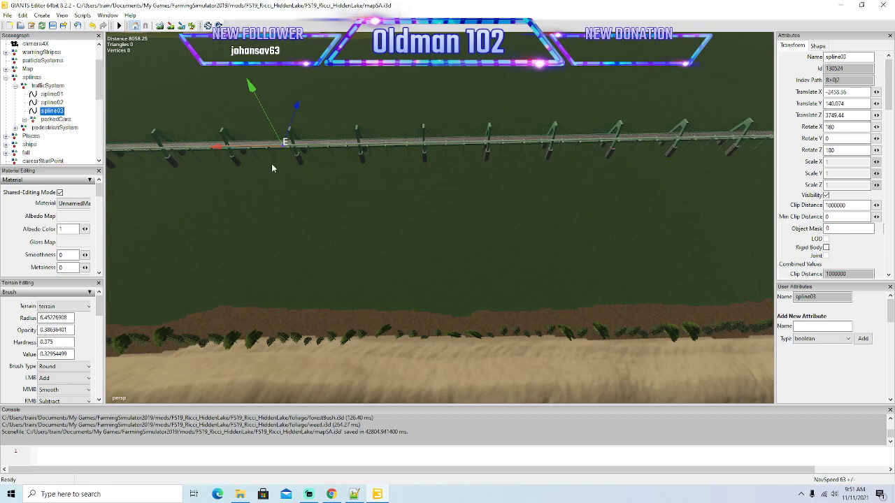
pyautogui.press('a')
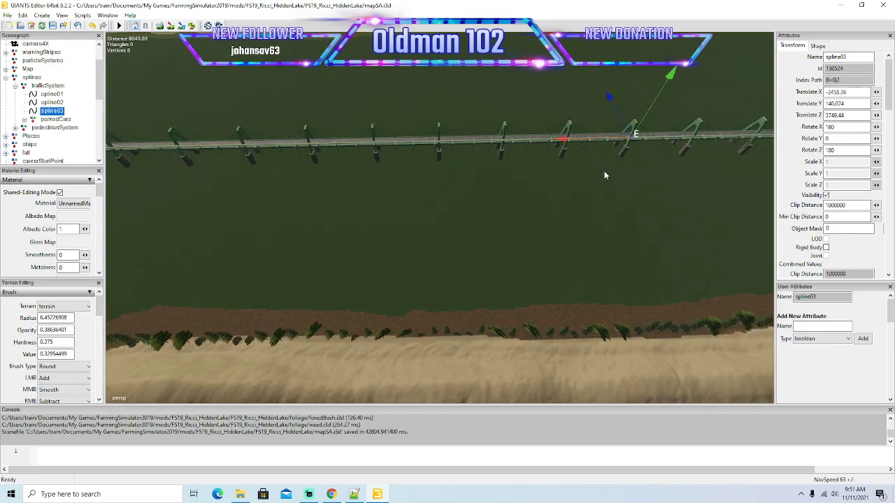
pyautogui.press('d')
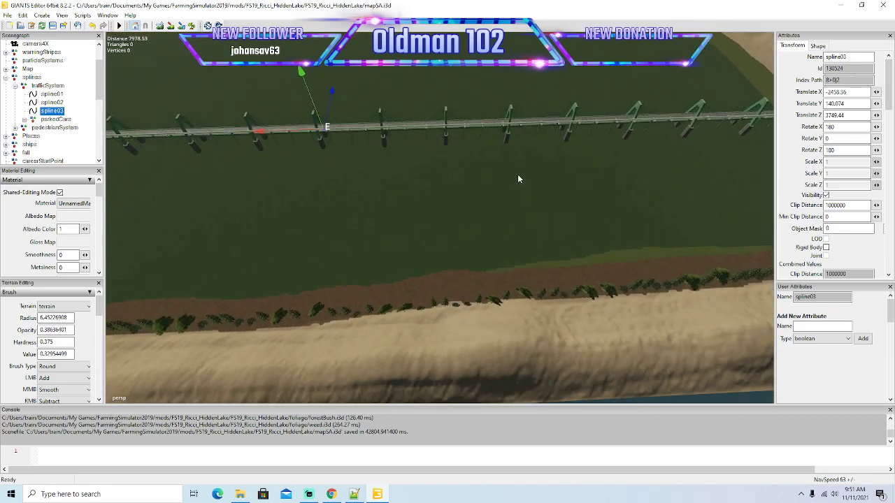
# Extend spline03's end point from the supported stretch onto the second sandy ridge.
pyautogui.moveTo(261, 132); pyautogui.dragTo(635, 122)
pyautogui.press('d')
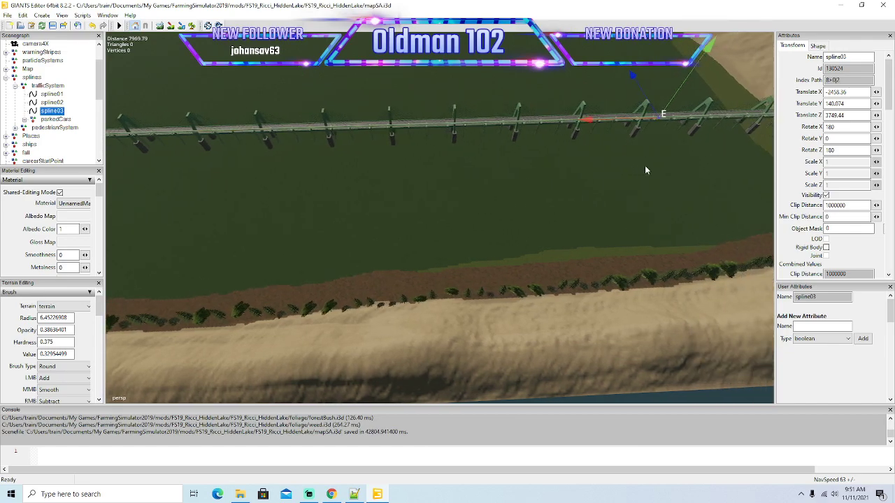
pyautogui.press('d')
pyautogui.moveTo(644, 166); pyautogui.dragTo(670, 192, button='right')
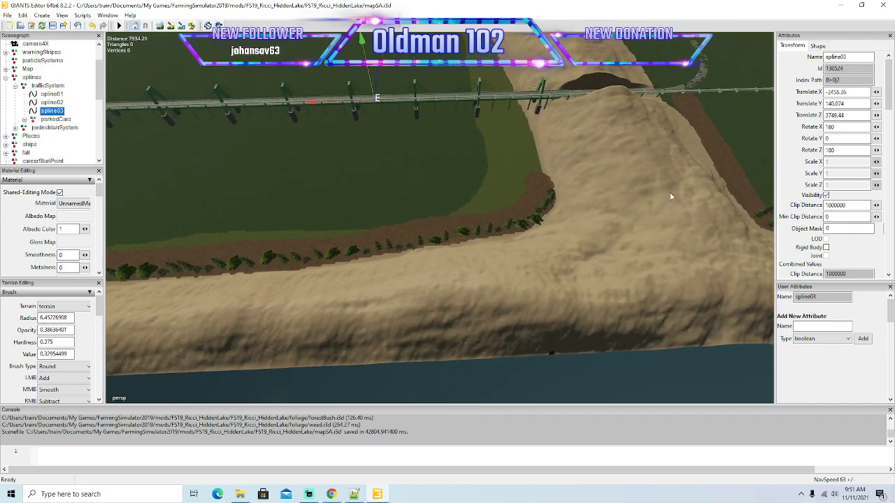
pyautogui.moveTo(313, 106); pyautogui.dragTo(616, 99)
# Bring spline03's end point in the outer lane to the far edge of the sand, just before the bend.
pyautogui.moveTo(517, 138); pyautogui.dragTo(490, 147, button='right')
pyautogui.press('w')
pyautogui.press('w')
pyautogui.press('s')
pyautogui.moveTo(493, 122); pyautogui.dragTo(468, 279)
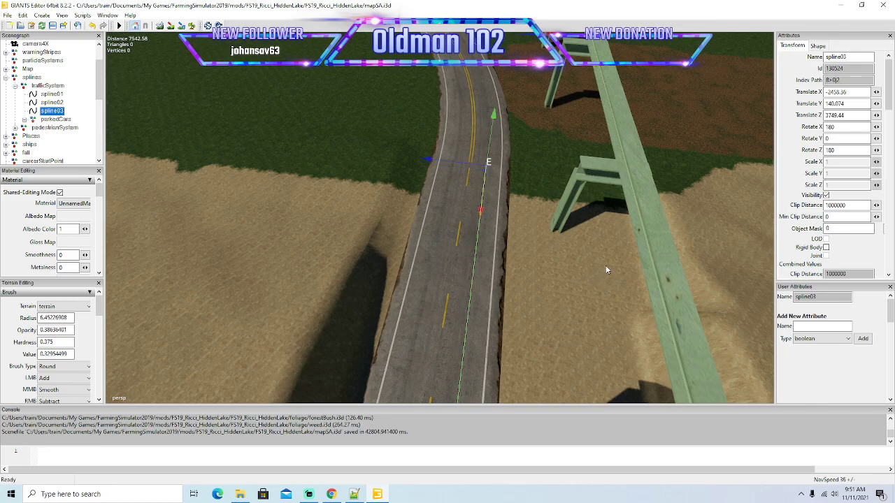
# View the bend up close and move spline03's end point past the start of the double yellow line, centred in the lane.
pyautogui.moveTo(582, 300); pyautogui.dragTo(590, 254, button='right')
pyautogui.keyDown('alt'); pyautogui.moveTo(590, 254); pyautogui.dragTo(586, 258); pyautogui.keyUp('alt')
pyautogui.keyDown('alt'); pyautogui.moveTo(508, 242); pyautogui.dragTo(522, 261); pyautogui.keyUp('alt')
pyautogui.scroll(3, 526, 269)
pyautogui.scroll(-3, 504, 266)
pyautogui.scroll(3, 518, 259)
pyautogui.scroll(3, 523, 263)
pyautogui.moveTo(385, 339); pyautogui.dragTo(471, 251)
pyautogui.scroll(-4, 472, 282)
pyautogui.scroll(2, 471, 251)
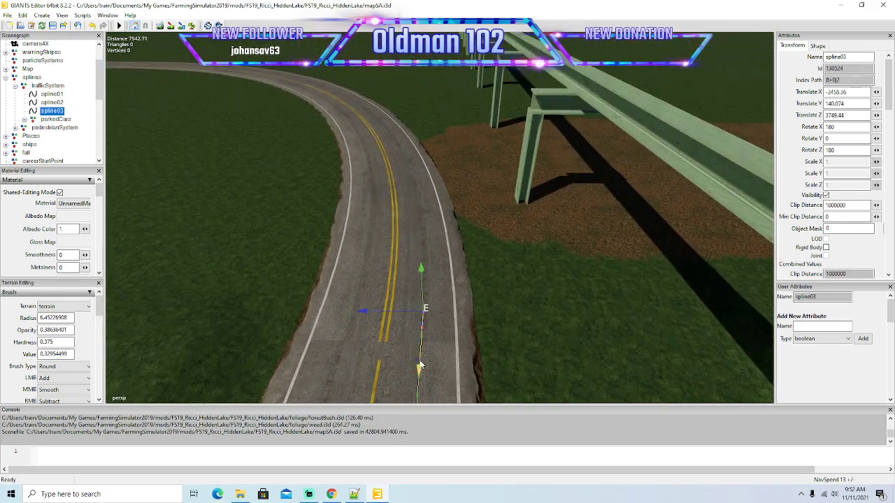
pyautogui.moveTo(420, 371); pyautogui.dragTo(432, 295)
pyautogui.moveTo(373, 264); pyautogui.dragTo(364, 264)
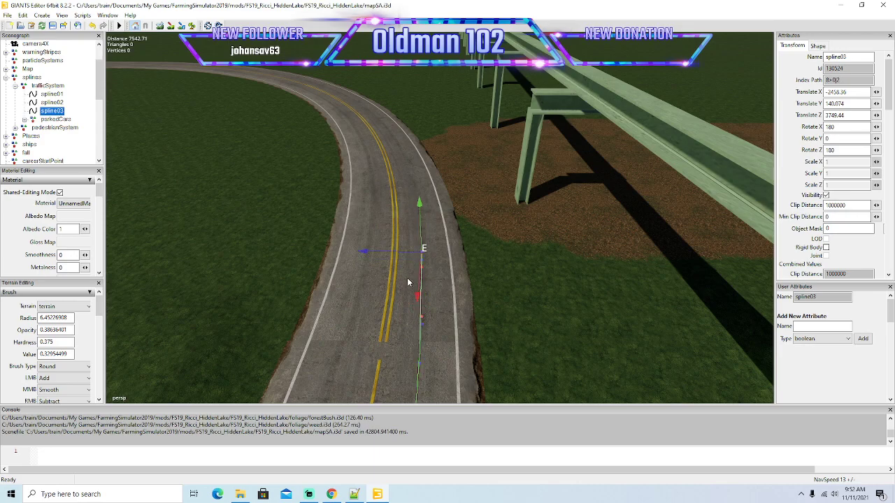
# Advance spline03 into the bend in short segments beside the brown soil patch, correcting each sideways to mid-lane.
pyautogui.moveTo(417, 294); pyautogui.dragTo(422, 222)
pyautogui.moveTo(367, 211); pyautogui.dragTo(360, 213)
pyautogui.keyDown('alt'); pyautogui.moveTo(451, 287); pyautogui.dragTo(386, 286); pyautogui.keyUp('alt')
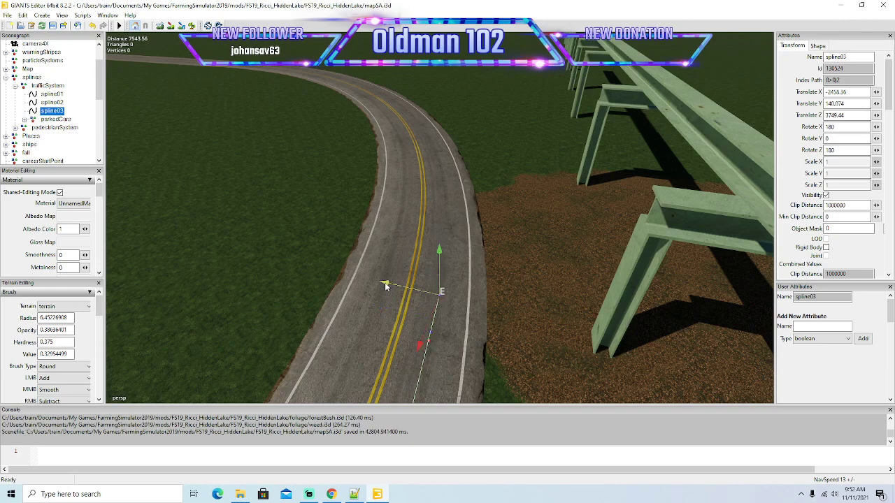
pyautogui.press('Insert')
pyautogui.moveTo(423, 335); pyautogui.dragTo(436, 301)
pyautogui.moveTo(400, 243); pyautogui.dragTo(389, 246)
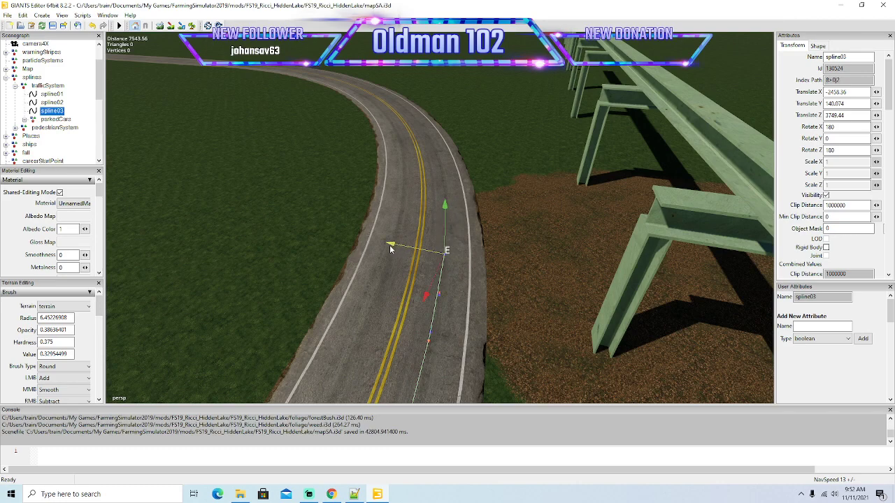
# Insert another spline03 point along the brown soil patch and shift the following end points to match the curve.
pyautogui.press('Insert')
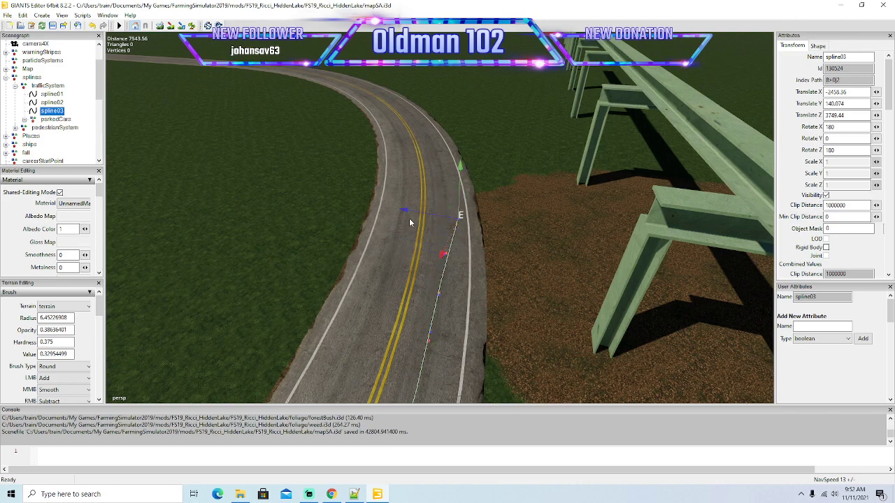
pyautogui.moveTo(405, 209); pyautogui.dragTo(388, 211)
pyautogui.moveTo(470, 297)
pyautogui.keyDown('alt'); pyautogui.mouseDown()
pyautogui.moveTo(478, 244)
pyautogui.moveTo(489, 248)
pyautogui.moveTo(469, 305)
pyautogui.mouseUp(); pyautogui.keyUp('alt')
pyautogui.scroll(3, 489, 249)
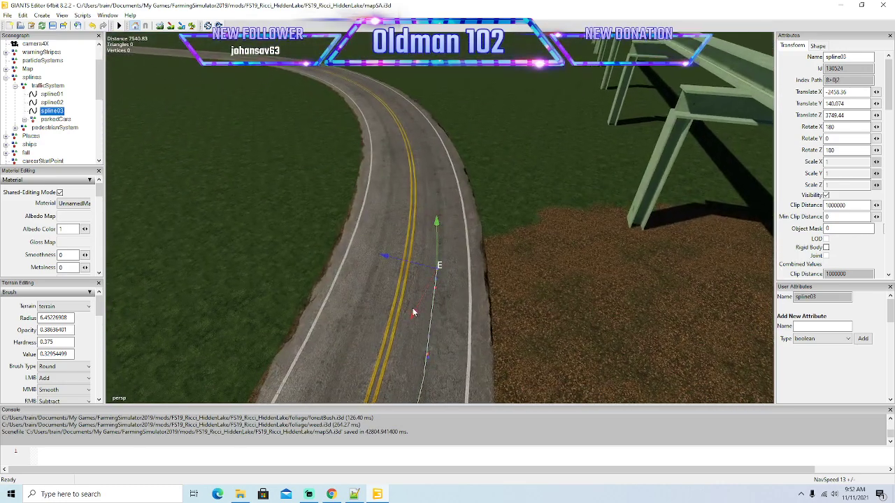
pyautogui.moveTo(414, 316); pyautogui.dragTo(434, 289)
pyautogui.moveTo(397, 234); pyautogui.dragTo(382, 202)
# Extend spline03 beyond the brown soil patch with new points centred in the outer lane.
pyautogui.moveTo(475, 283)
pyautogui.keyDown('alt'); pyautogui.mouseDown()
pyautogui.moveTo(506, 236)
pyautogui.moveTo(480, 287)
pyautogui.mouseUp(); pyautogui.keyUp('alt')
pyautogui.scroll(3, 506, 237)
pyautogui.moveTo(421, 370); pyautogui.dragTo(446, 333)
pyautogui.moveTo(423, 279); pyautogui.dragTo(403, 271)
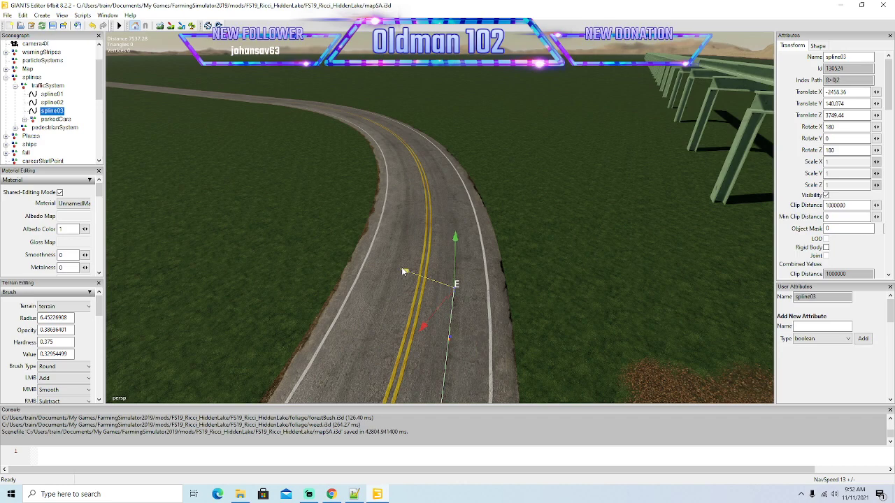
pyautogui.press('Insert')
pyautogui.moveTo(428, 320); pyautogui.dragTo(404, 235)
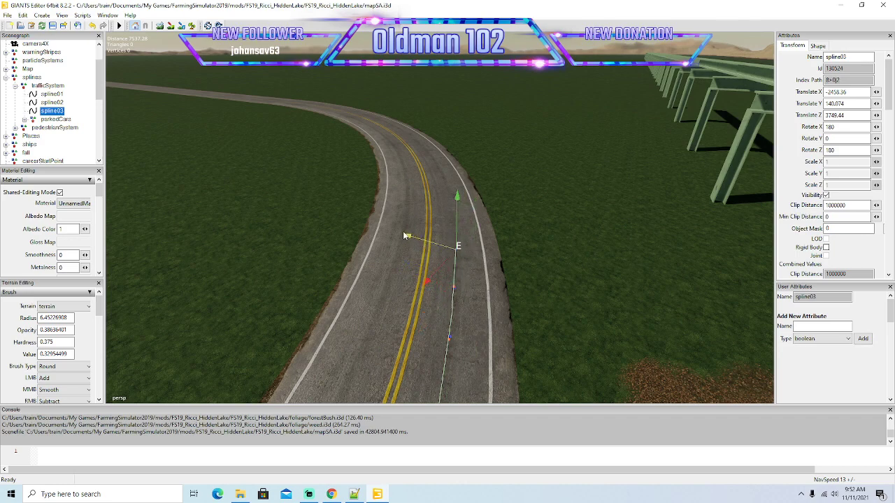
# Move spline03's end point further around the grassy part of the bend and pull it sideways to mid-lane.
pyautogui.moveTo(513, 317)
pyautogui.keyDown('alt'); pyautogui.mouseDown()
pyautogui.moveTo(520, 276)
pyautogui.moveTo(499, 315)
pyautogui.mouseUp(); pyautogui.keyUp('alt')
pyautogui.scroll(3, 521, 276)
pyautogui.scroll(-2, 498, 315)
pyautogui.moveTo(420, 357); pyautogui.dragTo(469, 331)
pyautogui.moveTo(432, 267); pyautogui.dragTo(410, 255)
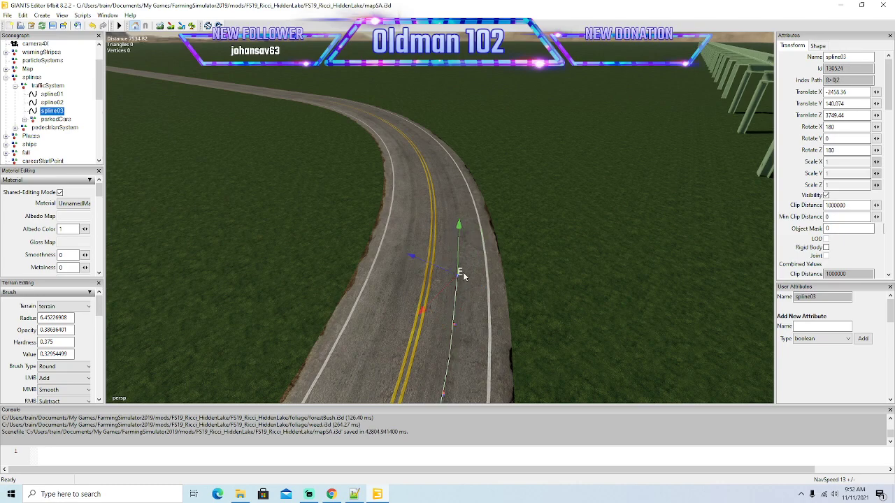
# Advance and centre spline03's end point toward the middle of the bend, and insert the next point.
pyautogui.moveTo(427, 302); pyautogui.dragTo(459, 276)
pyautogui.moveTo(431, 233); pyautogui.dragTo(409, 226)
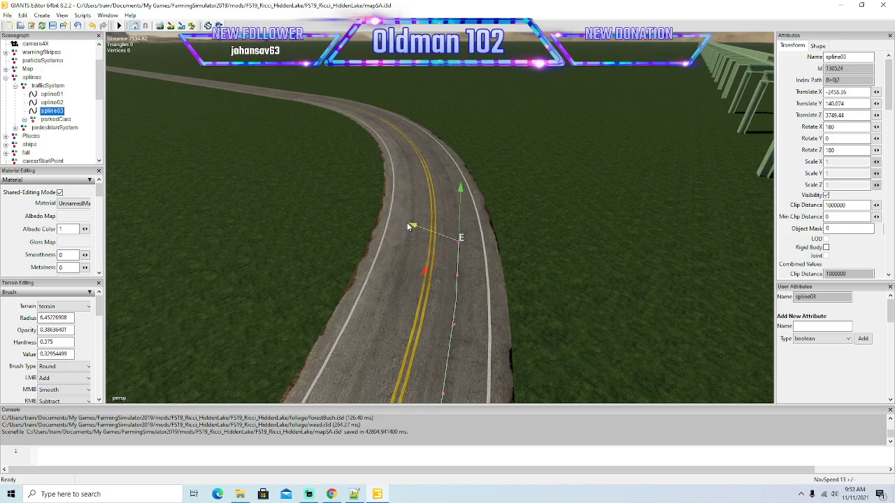
pyautogui.moveTo(494, 295)
pyautogui.keyDown('alt'); pyautogui.mouseDown()
pyautogui.moveTo(517, 265)
pyautogui.moveTo(511, 296)
pyautogui.moveTo(431, 361)
pyautogui.moveTo(416, 353)
pyautogui.moveTo(413, 367)
pyautogui.moveTo(413, 304)
pyautogui.moveTo(403, 297)
pyautogui.mouseUp(); pyautogui.keyUp('alt')
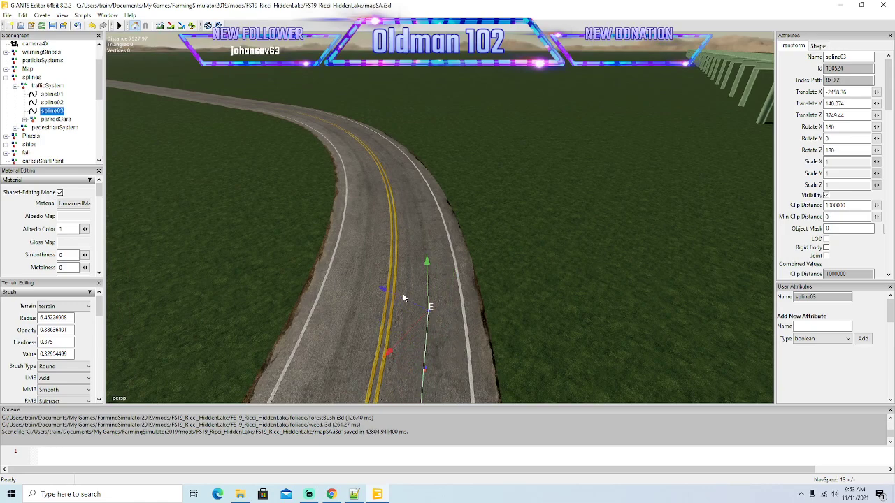
pyautogui.press('Insert')
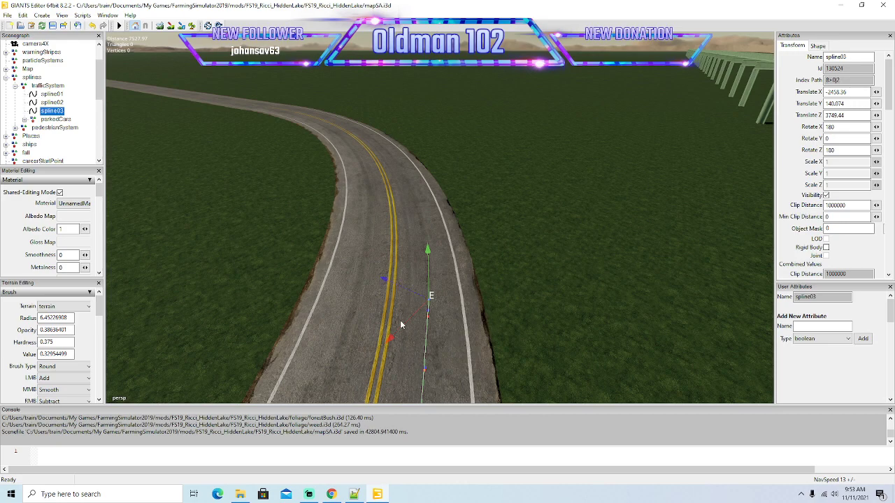
# Advance spline03's end point through the middle of the bend, keeping it centred in the outer lane.
pyautogui.moveTo(402, 325); pyautogui.dragTo(385, 255)
pyautogui.moveTo(501, 306)
pyautogui.keyDown('alt'); pyautogui.mouseDown()
pyautogui.moveTo(504, 277)
pyautogui.moveTo(492, 313)
pyautogui.mouseUp(); pyautogui.keyUp('alt')
pyautogui.scroll(2, 503, 277)
pyautogui.moveTo(414, 360); pyautogui.dragTo(404, 232)
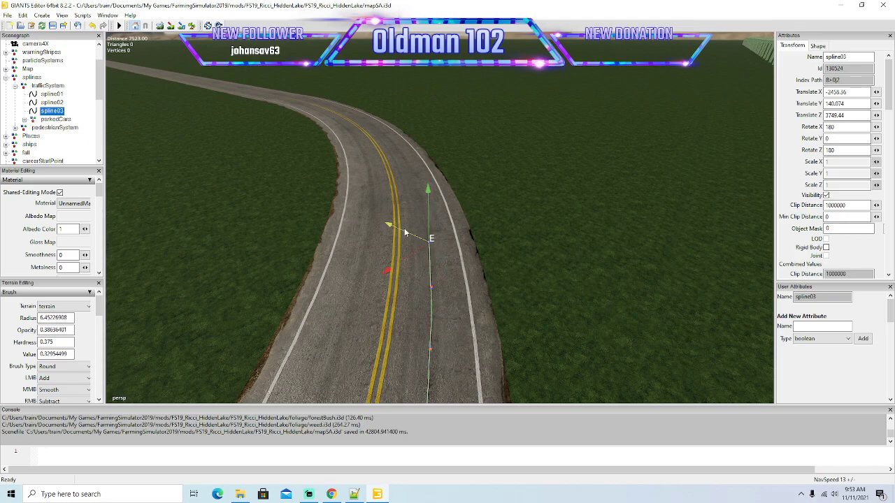
pyautogui.moveTo(513, 301)
pyautogui.keyDown('alt'); pyautogui.mouseDown()
pyautogui.moveTo(509, 262)
pyautogui.moveTo(519, 260)
pyautogui.moveTo(497, 295)
pyautogui.mouseUp(); pyautogui.keyUp('alt')
pyautogui.scroll(5, 519, 259)
pyautogui.scroll(-1, 496, 299)
pyautogui.moveTo(429, 335); pyautogui.dragTo(402, 222)
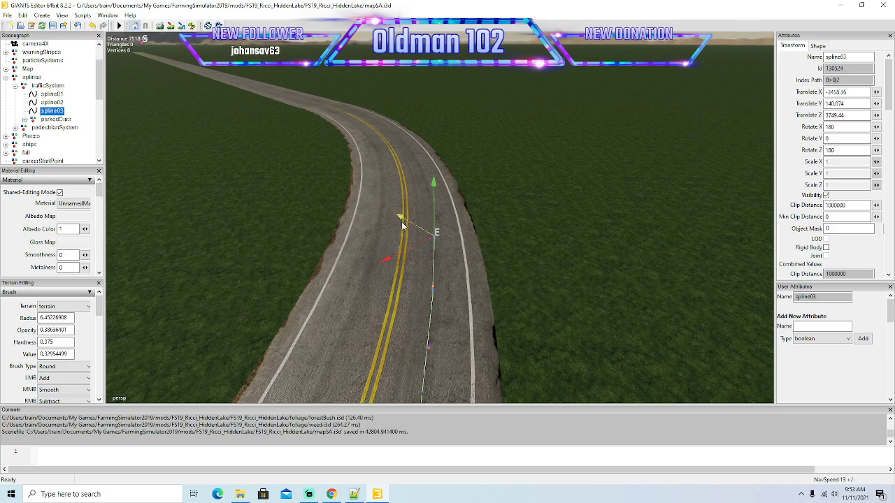
# Insert another spline03 point past the middle of the bend and pull it sideways to mid-lane.
pyautogui.keyDown('alt'); pyautogui.moveTo(495, 294); pyautogui.dragTo(427, 246); pyautogui.keyUp('alt')
pyautogui.press('Insert')
pyautogui.moveTo(419, 270); pyautogui.dragTo(412, 185)
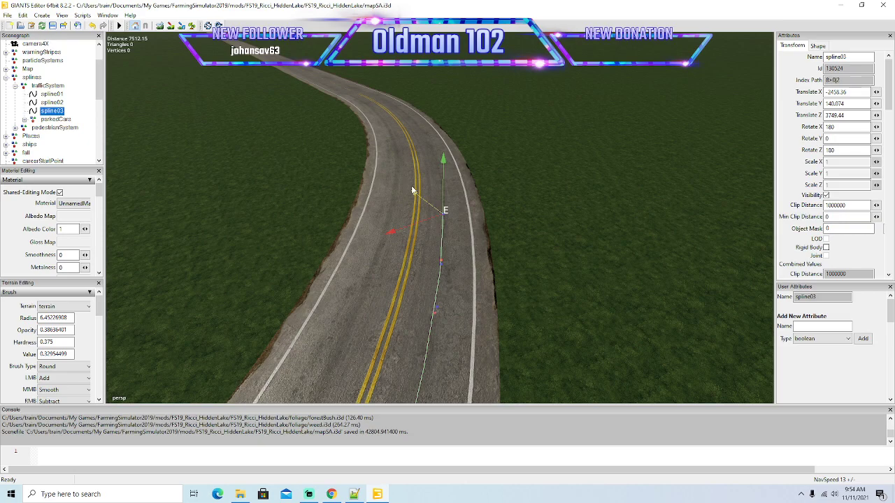
pyautogui.moveTo(456, 261)
pyautogui.keyDown('alt'); pyautogui.mouseDown()
pyautogui.moveTo(480, 233)
pyautogui.moveTo(464, 267)
pyautogui.mouseUp(); pyautogui.keyUp('alt')
pyautogui.scroll(4, 479, 233)
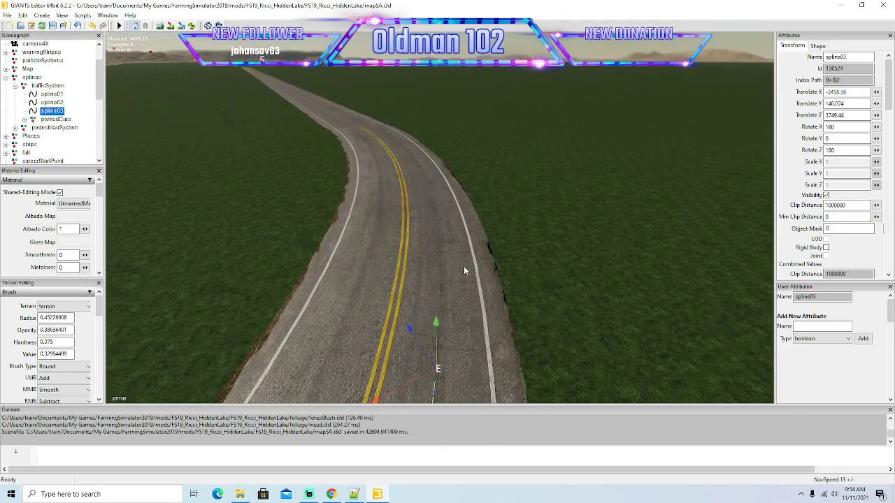
pyautogui.scroll(-2, 462, 276)
pyautogui.moveTo(422, 300); pyautogui.dragTo(395, 259)
pyautogui.moveTo(385, 298); pyautogui.dragTo(425, 258)
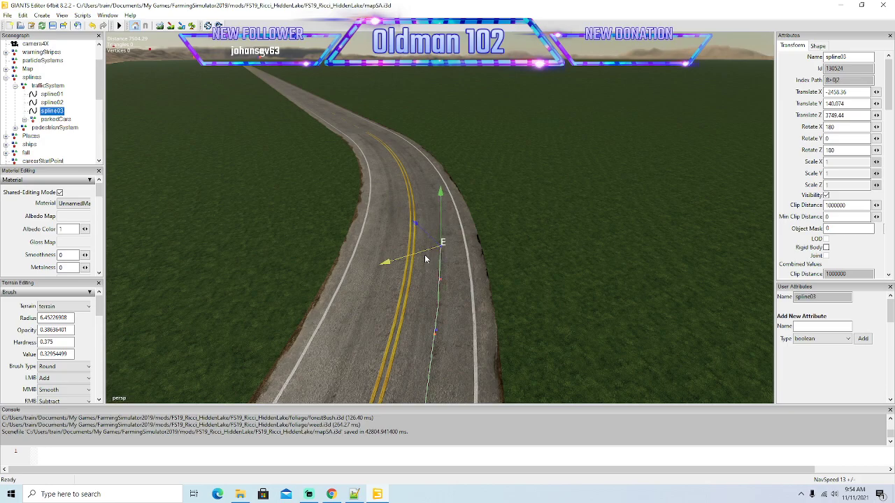
# Move spline03's end point onward in short stages toward the bend's exit, following the outer lane.
pyautogui.keyDown('alt'); pyautogui.moveTo(490, 291); pyautogui.dragTo(487, 313); pyautogui.keyUp('alt')
pyautogui.scroll(3, 499, 253)
pyautogui.moveTo(404, 315); pyautogui.dragTo(396, 265)
pyautogui.moveTo(525, 315)
pyautogui.keyDown('alt'); pyautogui.mouseDown()
pyautogui.moveTo(520, 286)
pyautogui.moveTo(516, 319)
pyautogui.mouseUp(); pyautogui.keyUp('alt')
pyautogui.scroll(3, 520, 286)
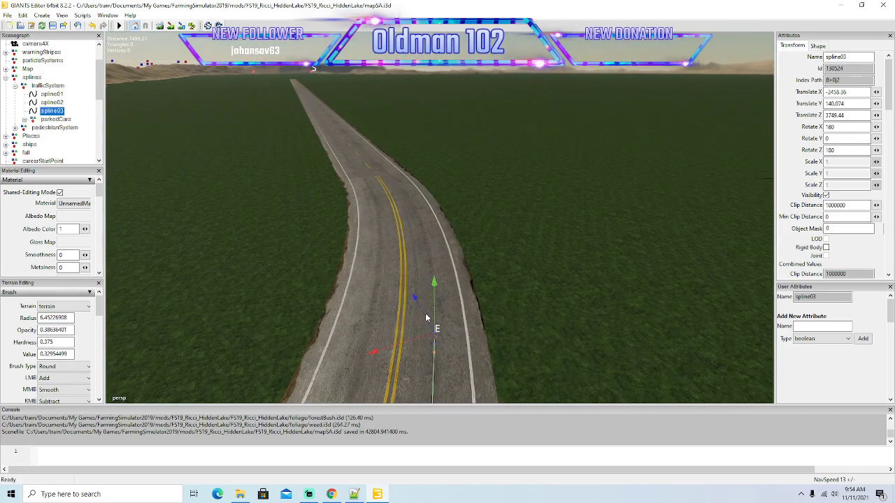
pyautogui.moveTo(423, 316); pyautogui.dragTo(412, 268)
pyautogui.keyDown('alt'); pyautogui.moveTo(477, 305); pyautogui.dragTo(422, 255); pyautogui.keyUp('alt')
# Extend spline03 to the end of the bend's double yellow line with new points centred in the lane.
pyautogui.scroll(3, 481, 278)
pyautogui.keyDown('alt'); pyautogui.moveTo(493, 288); pyautogui.dragTo(481, 315); pyautogui.keyUp('alt')
pyautogui.scroll(2, 495, 263)
pyautogui.moveTo(431, 303); pyautogui.dragTo(420, 253)
pyautogui.moveTo(412, 309); pyautogui.dragTo(419, 311)
pyautogui.press('Insert')
pyautogui.moveTo(428, 262); pyautogui.dragTo(415, 221)
pyautogui.moveTo(408, 272); pyautogui.dragTo(453, 230)
pyautogui.moveTo(448, 308); pyautogui.dragTo(444, 216)
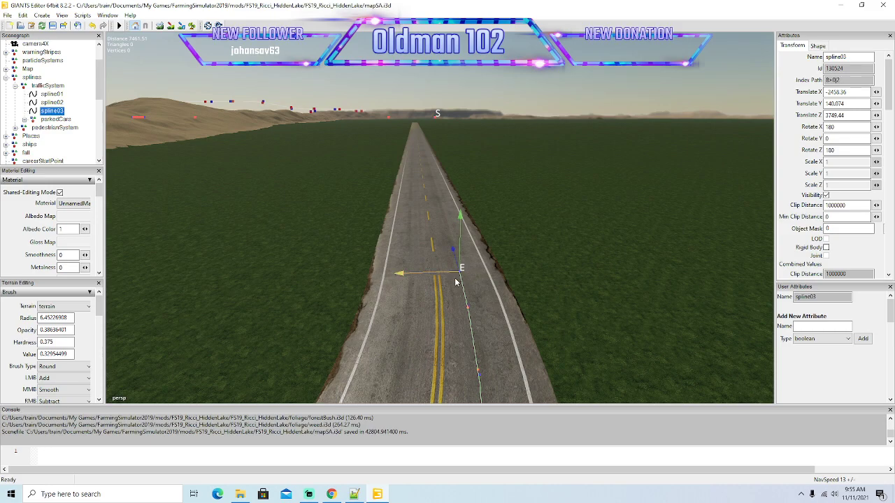
# Place spline03's end point in the right-hand lane at the first dashes of the straight road.
pyautogui.keyDown('alt'); pyautogui.moveTo(525, 325); pyautogui.dragTo(525, 349); pyautogui.keyUp('alt')
pyautogui.scroll(2, 531, 293)
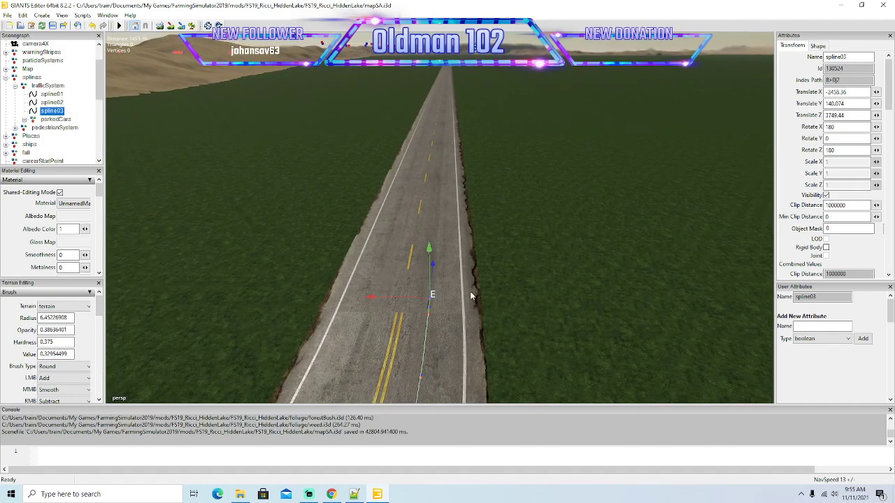
pyautogui.moveTo(434, 272); pyautogui.dragTo(520, 136)
pyautogui.moveTo(416, 233); pyautogui.dragTo(418, 232)
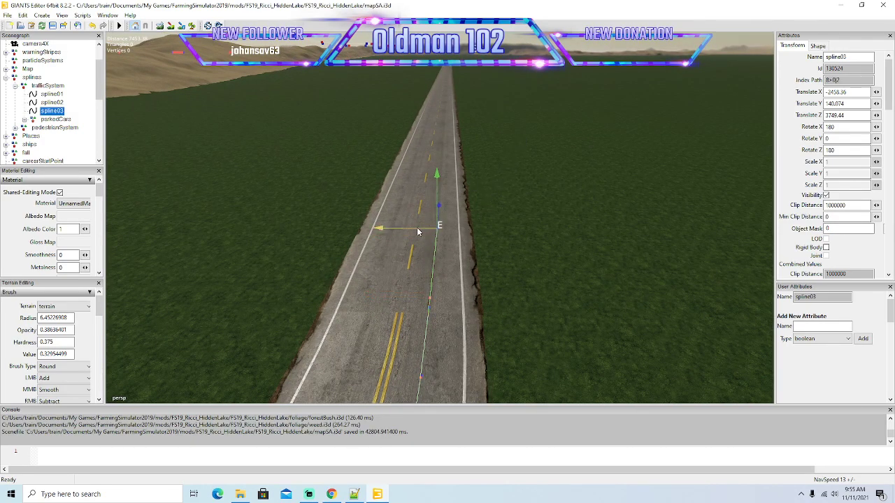
# Pull spline03's end point far along the first part of the straight road in long stages.
pyautogui.moveTo(551, 280)
pyautogui.keyDown('alt'); pyautogui.mouseDown()
pyautogui.moveTo(546, 305)
pyautogui.moveTo(425, 305)
pyautogui.moveTo(541, 288)
pyautogui.mouseUp(); pyautogui.keyUp('alt')
pyautogui.scroll(-3, 413, 306)
pyautogui.scroll(-8, 413, 308)
pyautogui.moveTo(338, 327); pyautogui.dragTo(563, 282)
pyautogui.press('Right')
pyautogui.press('Right')
pyautogui.keyDown('alt'); pyautogui.moveTo(565, 284); pyautogui.dragTo(569, 276); pyautogui.keyUp('alt')
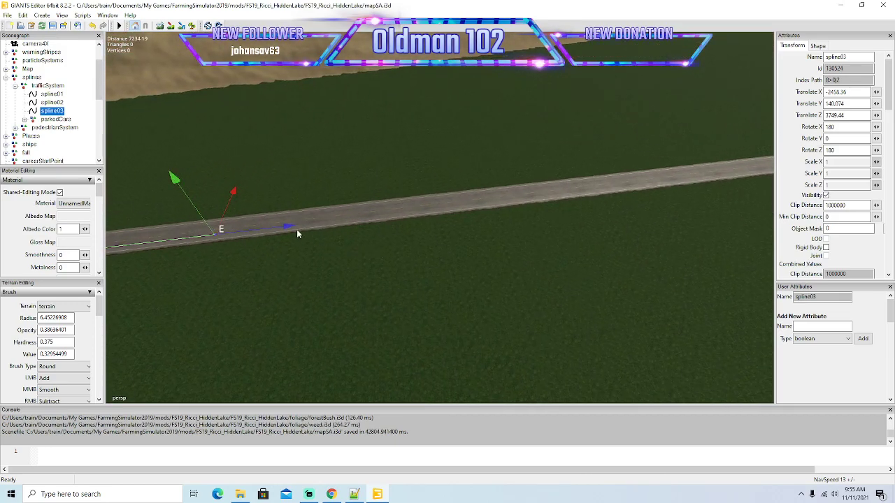
pyautogui.moveTo(287, 227); pyautogui.dragTo(742, 216)
pyautogui.press('Right')
pyautogui.keyDown('alt'); pyautogui.moveTo(624, 266); pyautogui.dragTo(683, 249); pyautogui.keyUp('alt')
pyautogui.press('Right')
pyautogui.moveTo(377, 219); pyautogui.dragTo(737, 107)
# Carry spline03's end point further down the straight road, viewing along the road toward its far end.
pyautogui.keyDown('alt'); pyautogui.moveTo(684, 181); pyautogui.dragTo(468, 264); pyautogui.keyUp('alt')
pyautogui.press('Up')
pyautogui.press('Up')
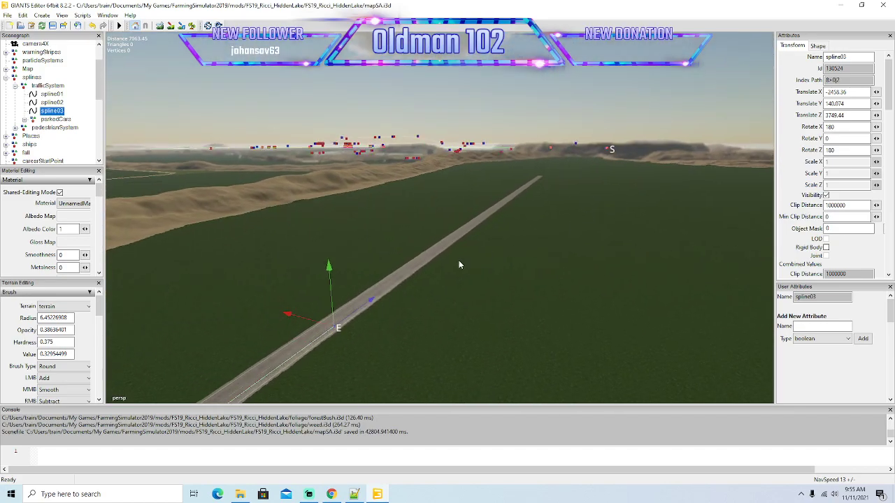
pyautogui.moveTo(373, 300); pyautogui.dragTo(734, 122)
pyautogui.keyDown('alt'); pyautogui.moveTo(603, 225); pyautogui.dragTo(632, 206); pyautogui.keyUp('alt')
pyautogui.press('Up')
pyautogui.press('Up')
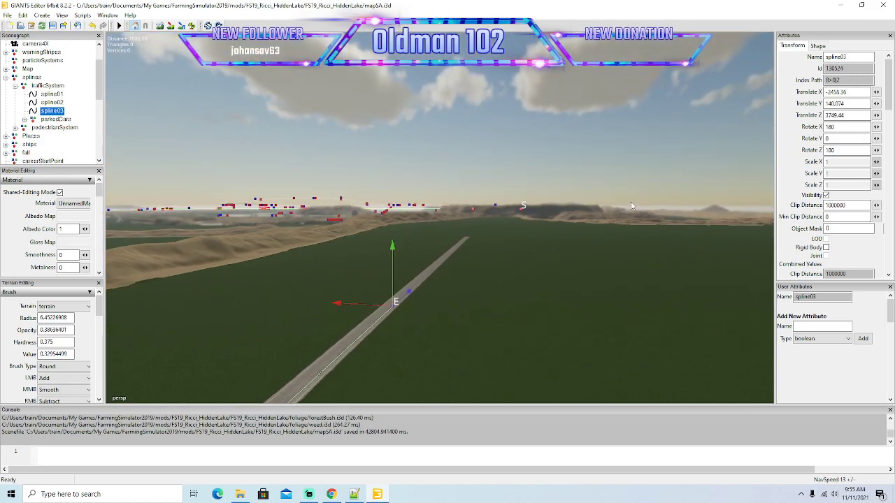
pyautogui.press('Up')
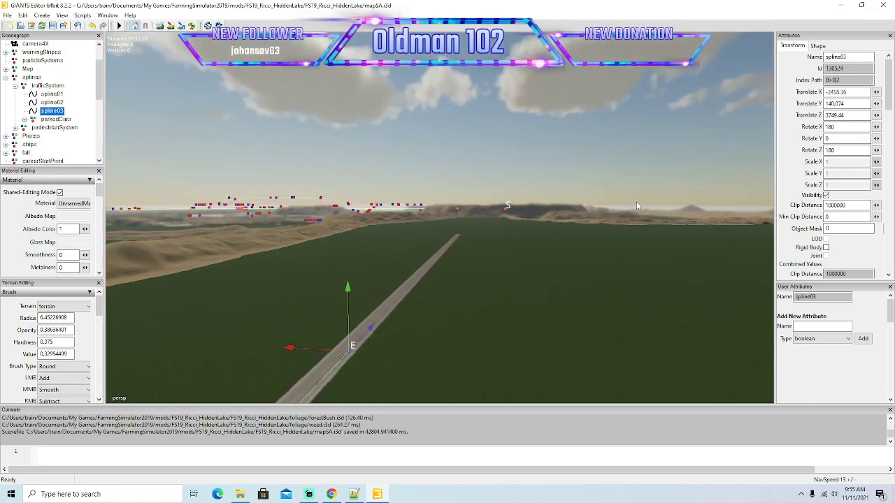
pyautogui.moveTo(628, 216)
pyautogui.keyDown('alt'); pyautogui.mouseDown()
pyautogui.moveTo(425, 299)
pyautogui.moveTo(696, 111)
pyautogui.moveTo(619, 214)
pyautogui.mouseUp(); pyautogui.keyUp('alt')
pyautogui.press('Up')
pyautogui.press('Up')
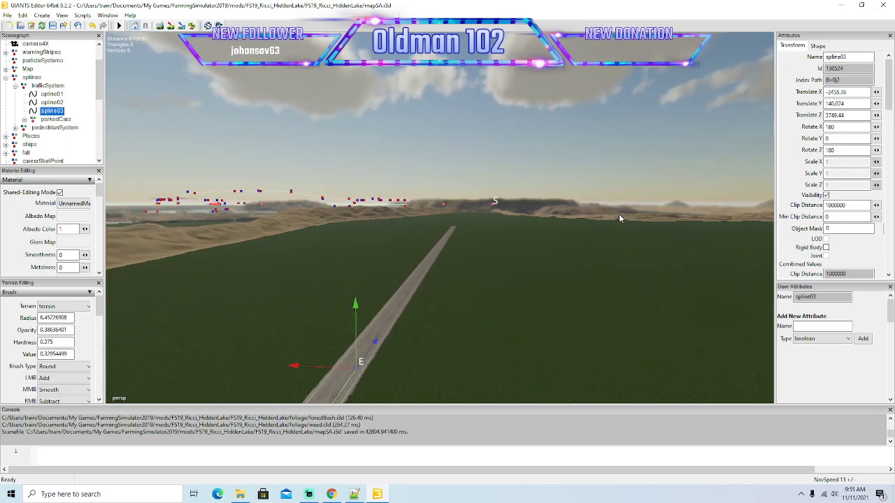
# Advance spline03's end point another stretch along the straight road, staying in the right-hand lane.
pyautogui.keyDown('alt'); pyautogui.moveTo(619, 214); pyautogui.dragTo(621, 243); pyautogui.keyUp('alt')
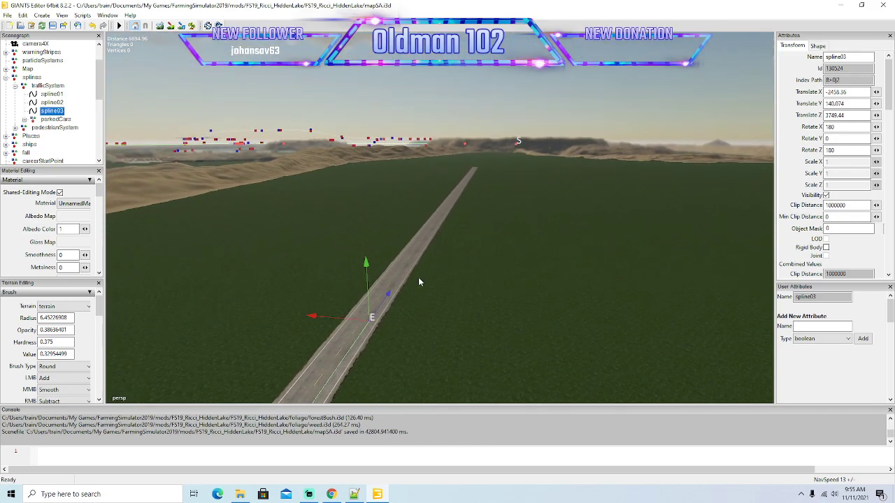
pyautogui.moveTo(390, 293); pyautogui.dragTo(471, 224)
pyautogui.scroll(6, 597, 181)
pyautogui.keyDown('alt'); pyautogui.moveTo(589, 195); pyautogui.dragTo(602, 177); pyautogui.keyUp('alt')
pyautogui.press('w')
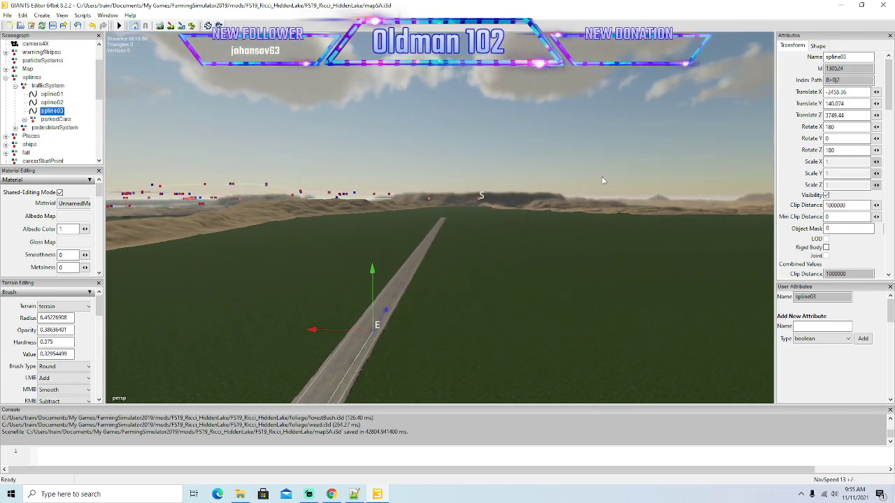
pyautogui.moveTo(604, 180); pyautogui.dragTo(593, 203, button='right')
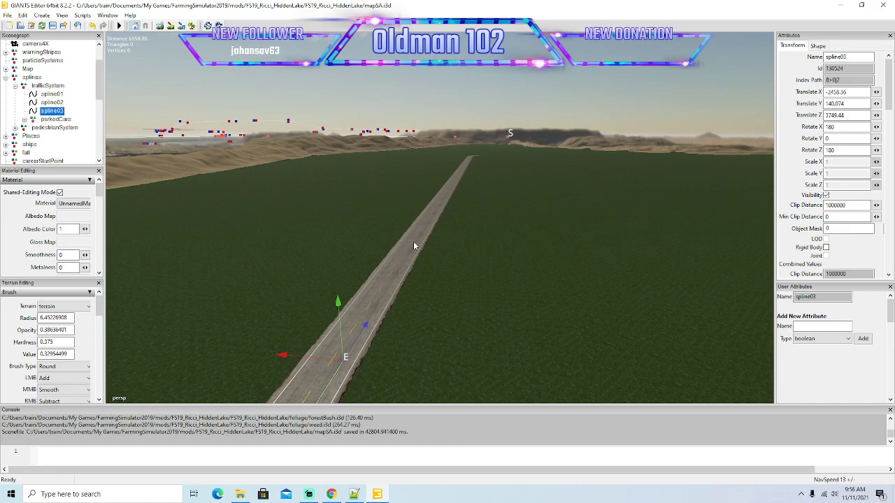
# Move spline03's end point in two more long stages toward the bend at the far end of the straight.
pyautogui.moveTo(366, 326); pyautogui.dragTo(439, 209)
pyautogui.moveTo(584, 171)
pyautogui.mouseDown(button='right')
pyautogui.moveTo(588, 160)
pyautogui.moveTo(582, 170)
pyautogui.mouseUp(button='right')
pyautogui.press('w')
pyautogui.press('w')
pyautogui.moveTo(417, 291); pyautogui.dragTo(463, 208)
pyautogui.moveTo(585, 171); pyautogui.dragTo(492, 280, button='right')
pyautogui.press('w')
pyautogui.press('w')
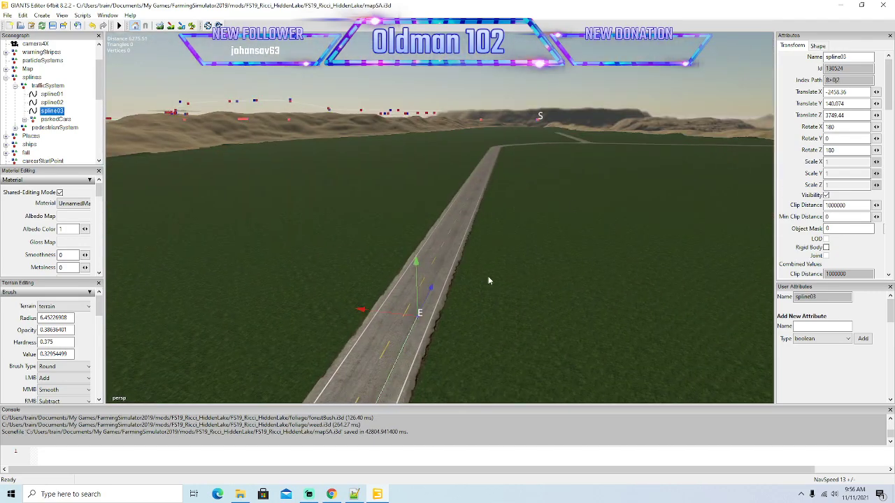
# Bring spline03's end point to where the double yellow line of the next bend begins.
pyautogui.moveTo(501, 210); pyautogui.dragTo(462, 282, button='right')
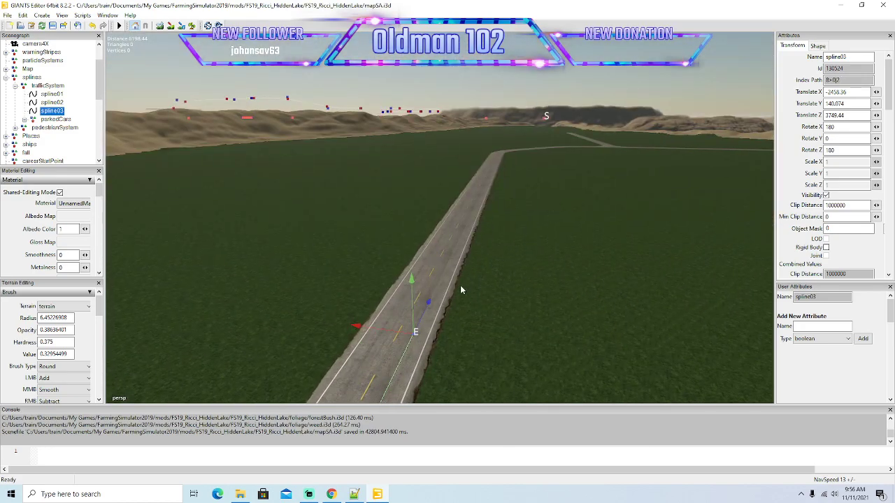
pyautogui.moveTo(567, 177)
pyautogui.mouseDown(button='right')
pyautogui.moveTo(599, 135)
pyautogui.moveTo(606, 142)
pyautogui.moveTo(579, 181)
pyautogui.moveTo(487, 229)
pyautogui.moveTo(583, 156)
pyautogui.moveTo(597, 120)
pyautogui.moveTo(606, 127)
pyautogui.moveTo(575, 180)
pyautogui.moveTo(389, 310)
pyautogui.moveTo(579, 134)
pyautogui.moveTo(574, 119)
pyautogui.moveTo(560, 195)
pyautogui.moveTo(564, 175)
pyautogui.moveTo(462, 214)
pyautogui.moveTo(556, 138)
pyautogui.moveTo(572, 91)
pyautogui.moveTo(547, 136)
pyautogui.moveTo(547, 125)
pyautogui.moveTo(505, 142)
pyautogui.moveTo(524, 194)
pyautogui.mouseUp(button='right')
pyautogui.scroll(2, 606, 142)
pyautogui.press('w')
pyautogui.moveTo(439, 243); pyautogui.dragTo(500, 165)
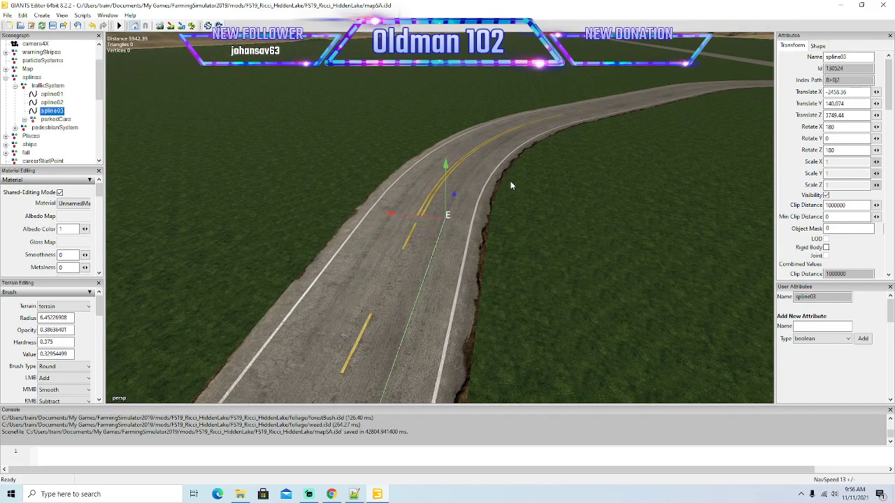
# Set spline03's first points inside the right-hand bend and centre them in the inner lane.
pyautogui.moveTo(480, 230)
pyautogui.mouseDown(button='right')
pyautogui.moveTo(467, 193)
pyautogui.moveTo(530, 235)
pyautogui.moveTo(503, 255)
pyautogui.moveTo(420, 249)
pyautogui.mouseUp(button='right')
pyautogui.press('w')
pyautogui.press('w')
pyautogui.moveTo(423, 246); pyautogui.dragTo(425, 207)
pyautogui.moveTo(368, 262); pyautogui.dragTo(373, 262)
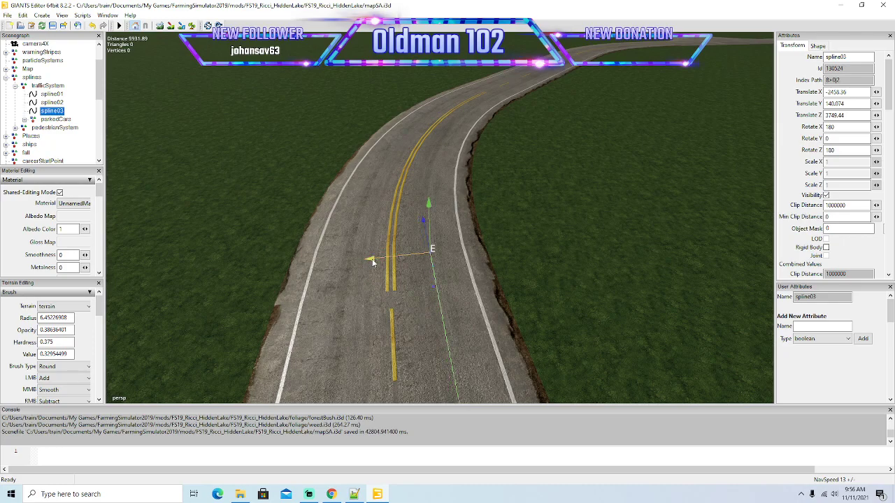
pyautogui.moveTo(429, 229); pyautogui.dragTo(421, 193)
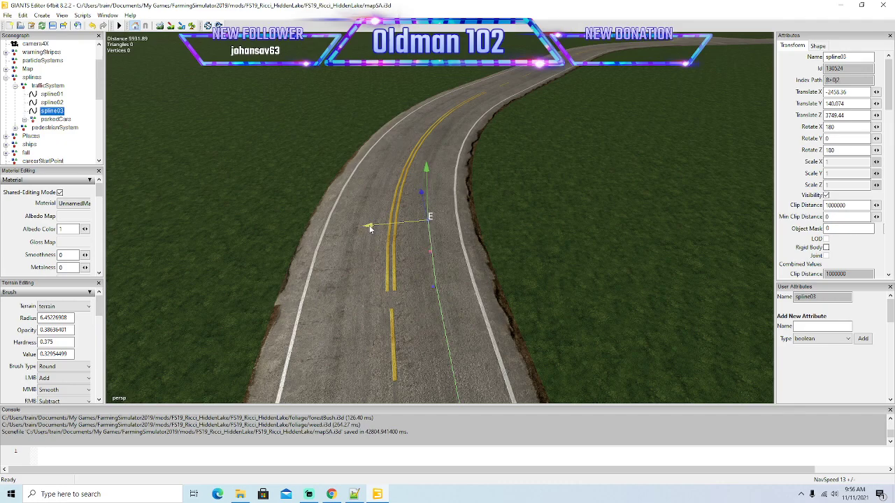
pyautogui.keyDown('alt'); pyautogui.moveTo(365, 240); pyautogui.dragTo(381, 250); pyautogui.keyUp('alt')
# Advance spline03's end point in short stages around the right-hand bend and shift it back to mid-lane.
pyautogui.scroll(2, 346, 207)
pyautogui.moveTo(447, 258); pyautogui.dragTo(444, 218)
pyautogui.moveTo(394, 279); pyautogui.dragTo(407, 268)
pyautogui.moveTo(442, 228); pyautogui.dragTo(432, 204)
pyautogui.moveTo(389, 241); pyautogui.dragTo(394, 241)
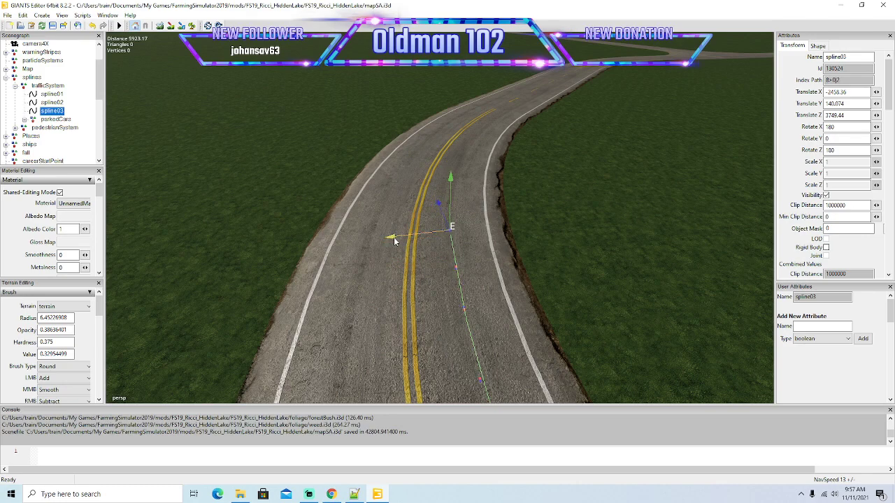
# Insert further spline03 points toward the middle of the right-hand bend, each centred in the inner lane.
pyautogui.press('Insert')
pyautogui.moveTo(439, 198); pyautogui.dragTo(431, 181)
pyautogui.moveTo(384, 213); pyautogui.dragTo(439, 237)
pyautogui.scroll(3, 369, 204)
pyautogui.moveTo(365, 260); pyautogui.dragTo(355, 247)
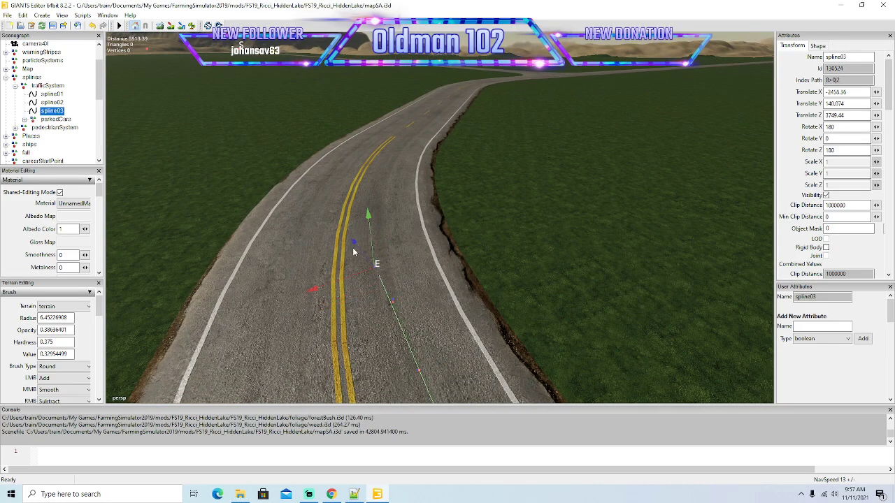
pyautogui.moveTo(314, 291); pyautogui.dragTo(329, 292)
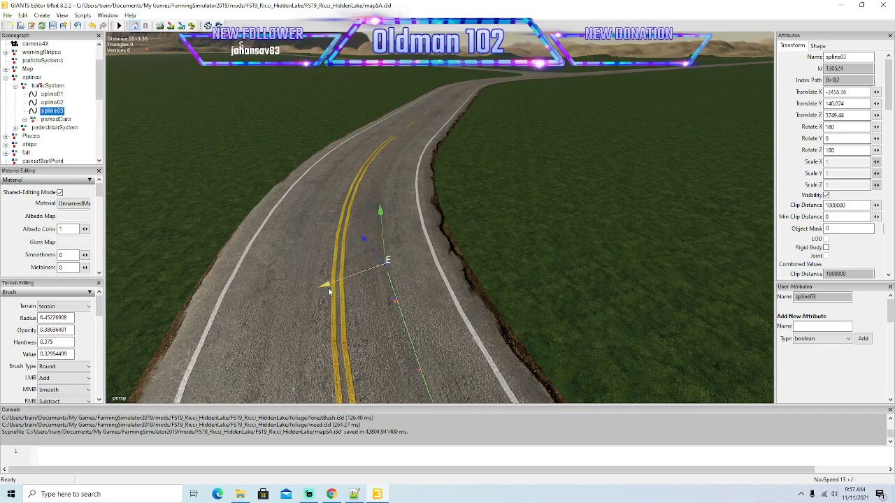
pyautogui.moveTo(364, 239); pyautogui.dragTo(347, 215)
pyautogui.moveTo(310, 255); pyautogui.dragTo(330, 253)
# Continue spline03 past the middle of the right-hand bend, aligning its end points with the inner lane.
pyautogui.moveTo(336, 289)
pyautogui.keyDown('alt'); pyautogui.mouseDown()
pyautogui.moveTo(297, 237)
pyautogui.moveTo(332, 292)
pyautogui.mouseUp(); pyautogui.keyUp('alt')
pyautogui.scroll(3, 296, 237)
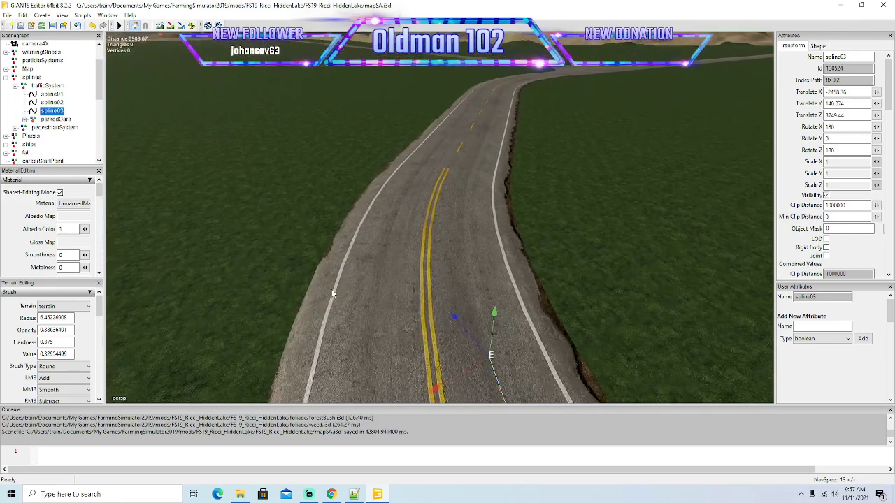
pyautogui.scroll(-3, 332, 292)
pyautogui.moveTo(444, 261); pyautogui.dragTo(419, 260)
pyautogui.moveTo(435, 211); pyautogui.dragTo(423, 189)
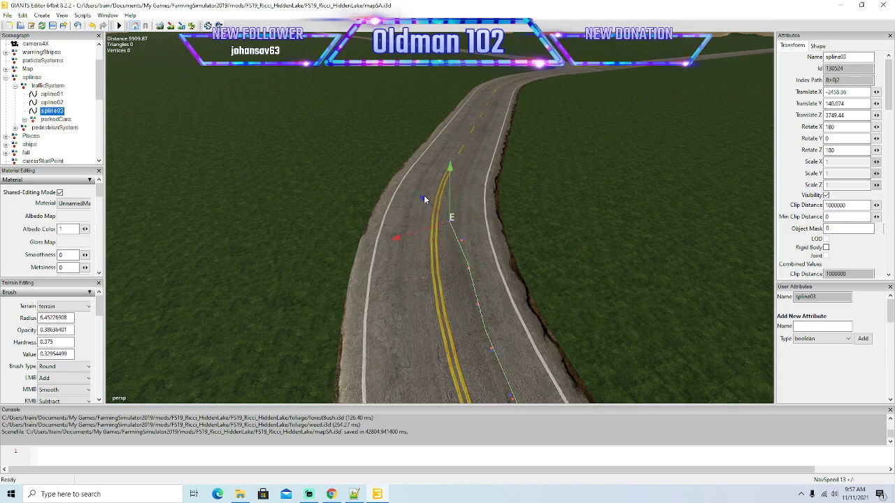
pyautogui.moveTo(401, 240); pyautogui.dragTo(423, 239)
pyautogui.moveTo(431, 188); pyautogui.dragTo(415, 211)
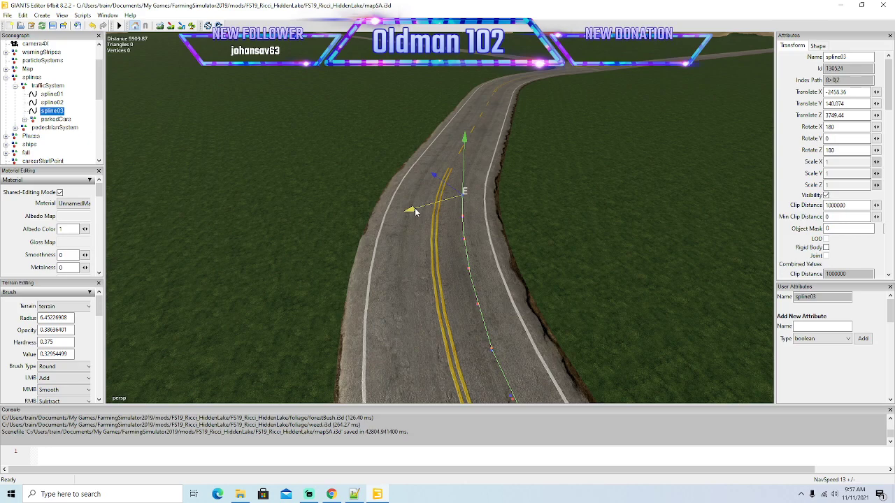
# Move spline03's end point beyond the end of the bend's double yellow line and centre it in the lane.
pyautogui.keyDown('alt'); pyautogui.moveTo(409, 259); pyautogui.dragTo(402, 216); pyautogui.keyUp('alt')
pyautogui.scroll(4, 398, 210)
pyautogui.moveTo(398, 293); pyautogui.dragTo(437, 266)
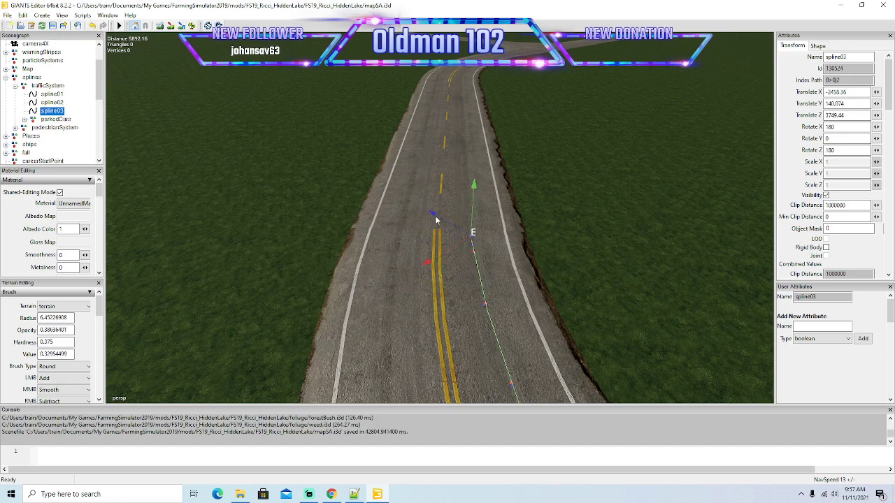
pyautogui.moveTo(433, 216); pyautogui.dragTo(413, 193)
pyautogui.moveTo(405, 250); pyautogui.dragTo(438, 240)
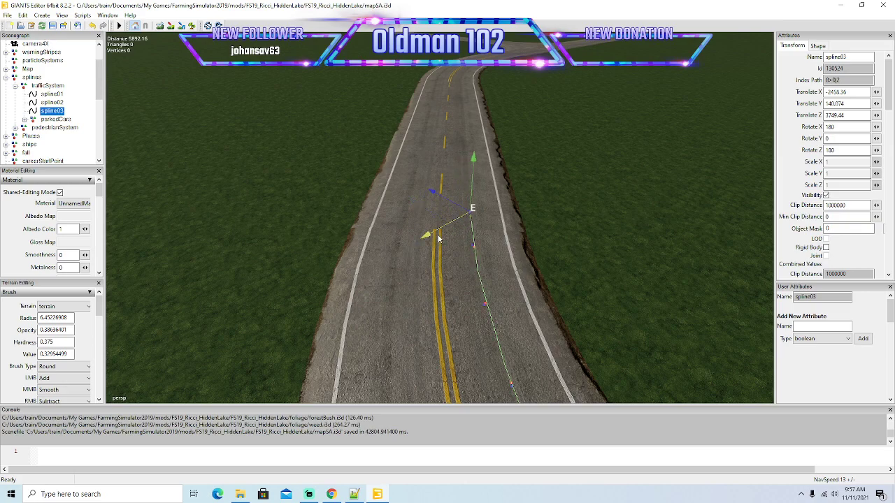
# Extend spline03 along the short straight to the start of the bend before the road junction.
pyautogui.keyDown('alt'); pyautogui.moveTo(434, 302); pyautogui.dragTo(621, 309); pyautogui.keyUp('alt')
pyautogui.press('f')
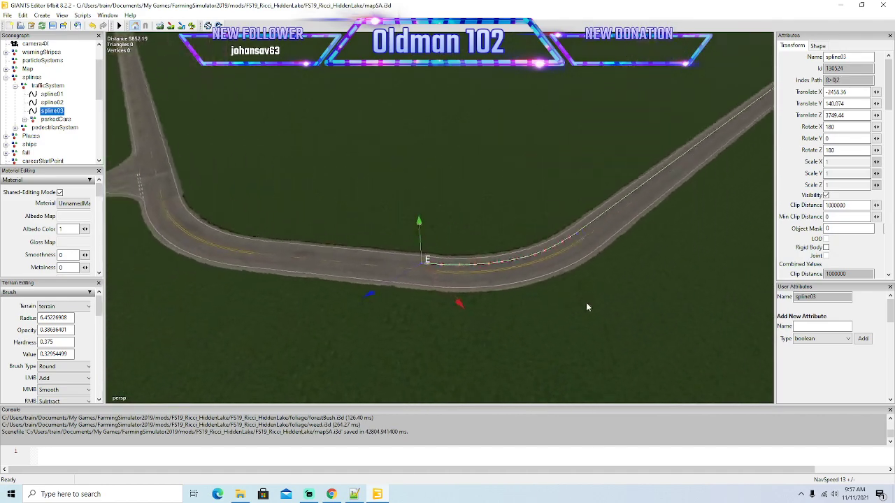
pyautogui.scroll(5, 587, 307)
pyautogui.keyDown('alt'); pyautogui.moveTo(587, 307); pyautogui.dragTo(324, 229); pyautogui.keyUp('alt')
pyautogui.scroll(-4, 419, 251)
pyautogui.moveTo(351, 270); pyautogui.dragTo(504, 257)
pyautogui.scroll(5, 504, 259)
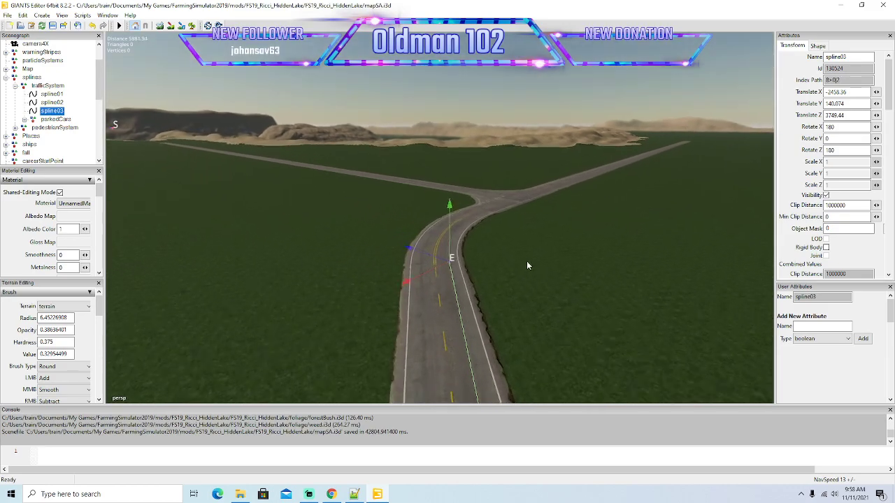
# Centre spline03's end point in the right-hand lane ahead of the junction bend and insert the next point.
pyautogui.moveTo(533, 273); pyautogui.dragTo(530, 300, button='right')
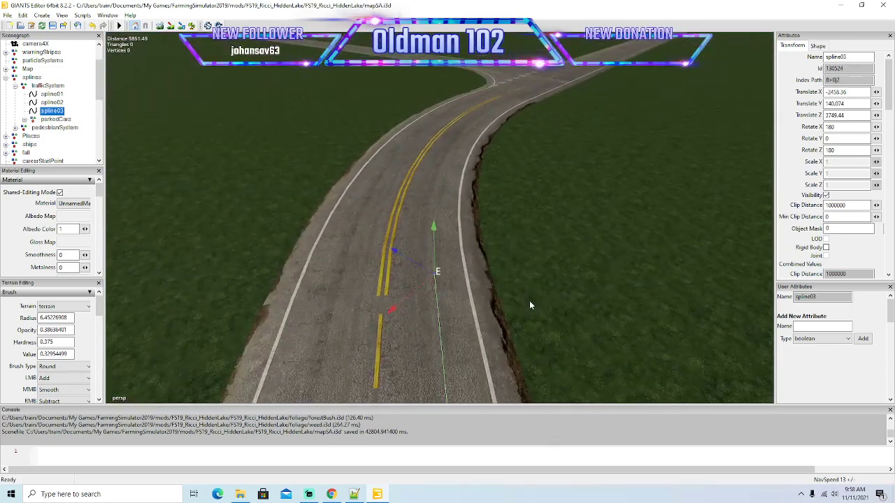
pyautogui.moveTo(404, 303); pyautogui.dragTo(389, 323)
pyautogui.moveTo(400, 275); pyautogui.dragTo(410, 289)
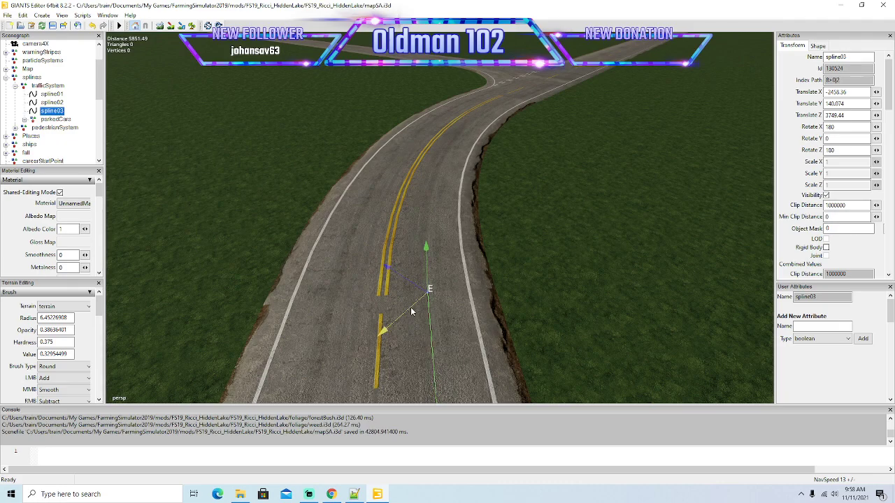
pyautogui.press('Insert')
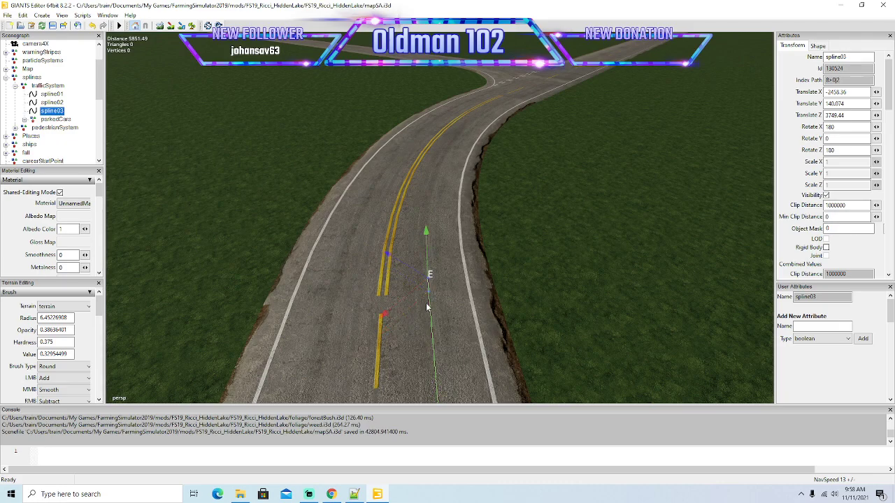
# Add spline03 points at the start of the bend before the junction, keeping each end point centred in the right-hand lane.
pyautogui.moveTo(384, 315); pyautogui.dragTo(413, 300)
pyautogui.moveTo(406, 241); pyautogui.dragTo(382, 226)
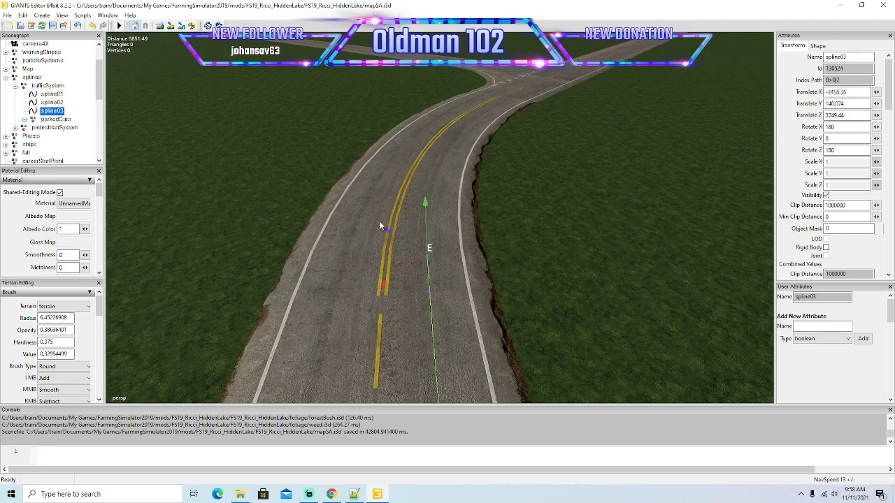
pyautogui.press('Insert')
pyautogui.moveTo(384, 274); pyautogui.dragTo(411, 261)
pyautogui.moveTo(404, 212); pyautogui.dragTo(384, 199)
pyautogui.moveTo(415, 272)
pyautogui.keyDown('alt'); pyautogui.mouseDown()
pyautogui.moveTo(381, 232)
pyautogui.moveTo(424, 273)
pyautogui.moveTo(421, 280)
pyautogui.mouseUp(); pyautogui.keyUp('alt')
pyautogui.scroll(2, 381, 232)
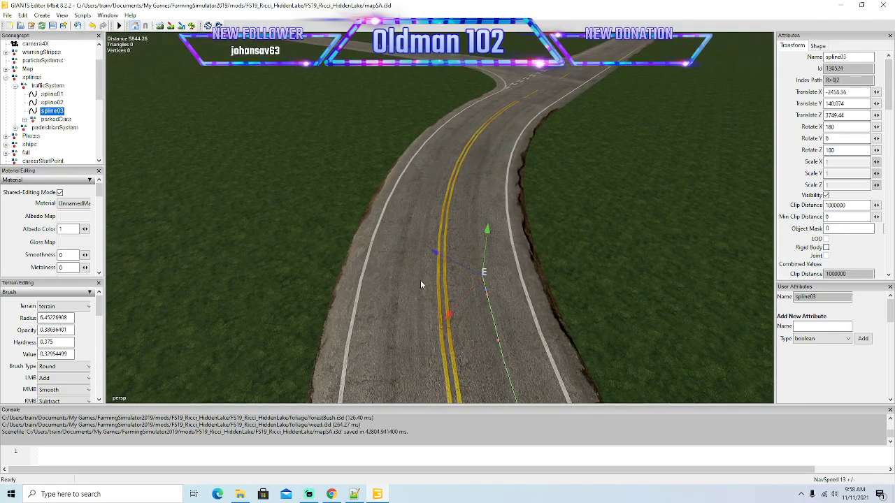
# Continue spline03 around the first half of the junction bend, inserting points and shifting them to follow the right-hand lane.
pyautogui.moveTo(449, 314); pyautogui.dragTo(476, 298)
pyautogui.moveTo(471, 254); pyautogui.dragTo(451, 243)
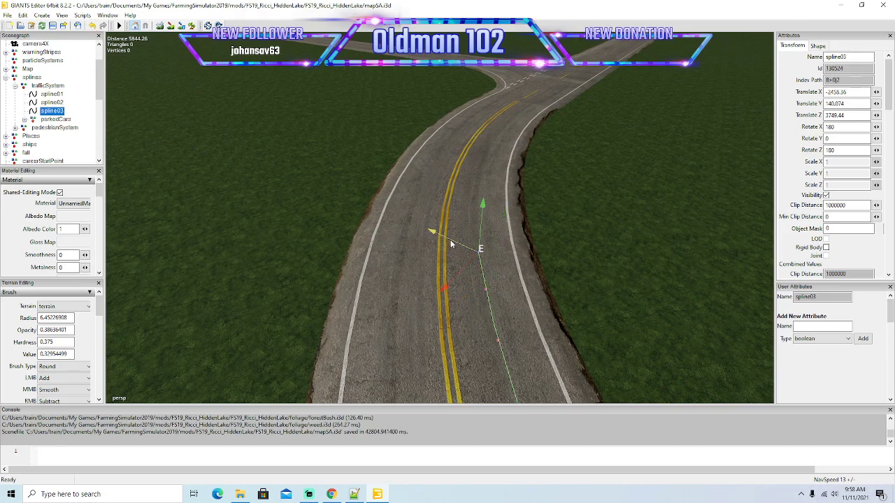
pyautogui.press('Insert')
pyautogui.moveTo(456, 269); pyautogui.dragTo(461, 183)
pyautogui.press('Insert')
pyautogui.keyDown('alt'); pyautogui.moveTo(464, 243); pyautogui.dragTo(546, 268); pyautogui.keyUp('alt')
pyautogui.scroll(2, 513, 228)
pyautogui.scroll(-1, 546, 268)
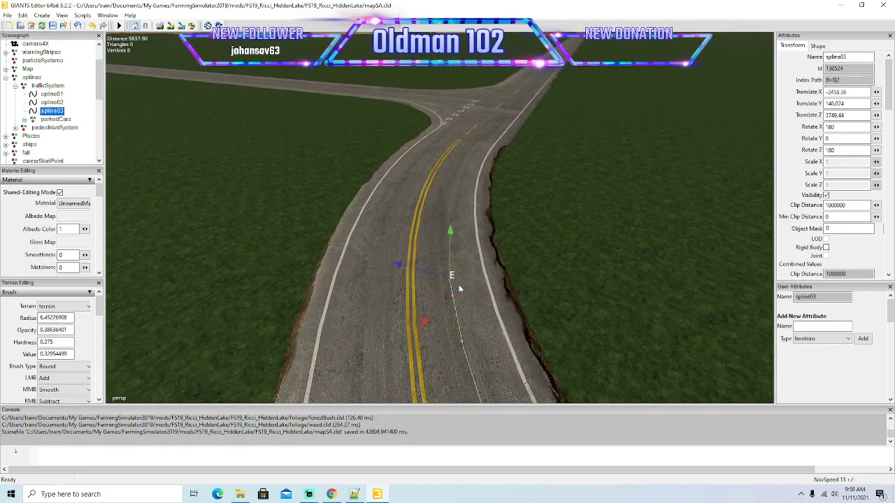
# Carry spline03 through the rest of the junction bend to the end of its double yellow line.
pyautogui.moveTo(444, 295); pyautogui.dragTo(432, 189)
pyautogui.press('Insert')
pyautogui.keyDown('alt'); pyautogui.moveTo(424, 262); pyautogui.dragTo(435, 247); pyautogui.keyUp('alt')
pyautogui.scroll(3, 399, 215)
pyautogui.moveTo(469, 300); pyautogui.dragTo(465, 198)
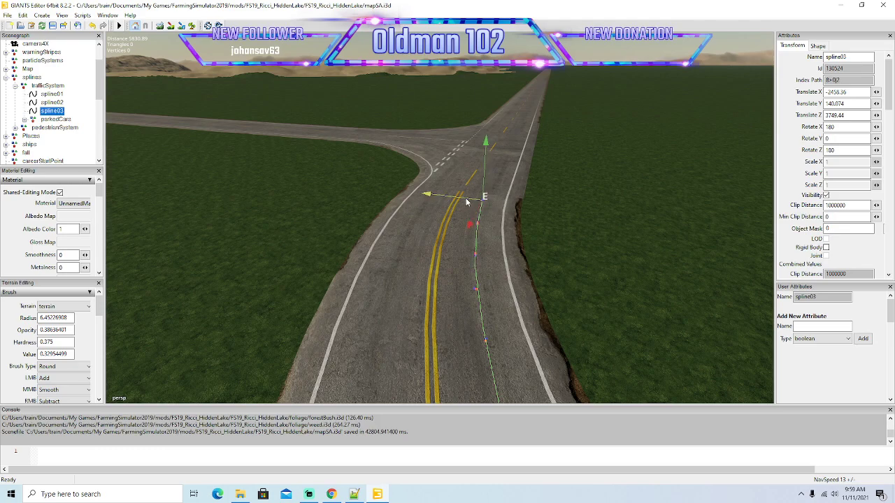
pyautogui.keyDown('alt'); pyautogui.moveTo(472, 273); pyautogui.dragTo(503, 260); pyautogui.keyUp('alt')
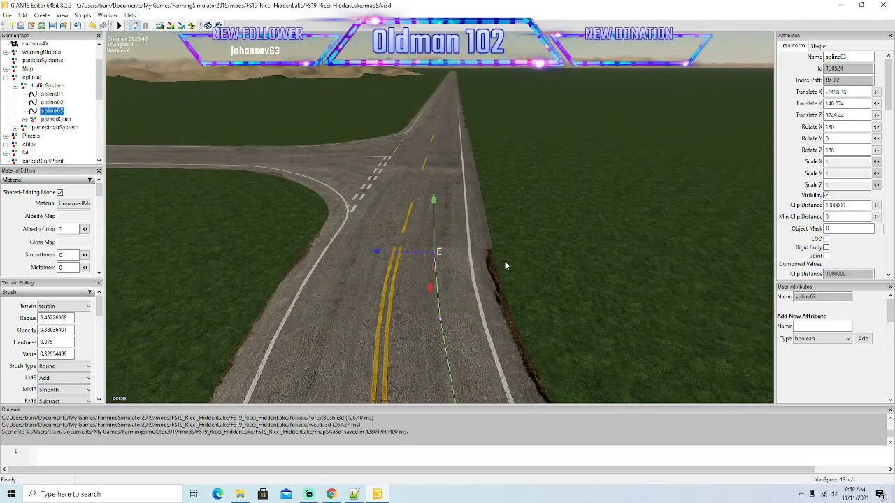
# Move spline03's end point to the mouth of the road junction and align it with the through lane.
pyautogui.moveTo(430, 286); pyautogui.dragTo(444, 176)
pyautogui.scroll(-3, 476, 292)
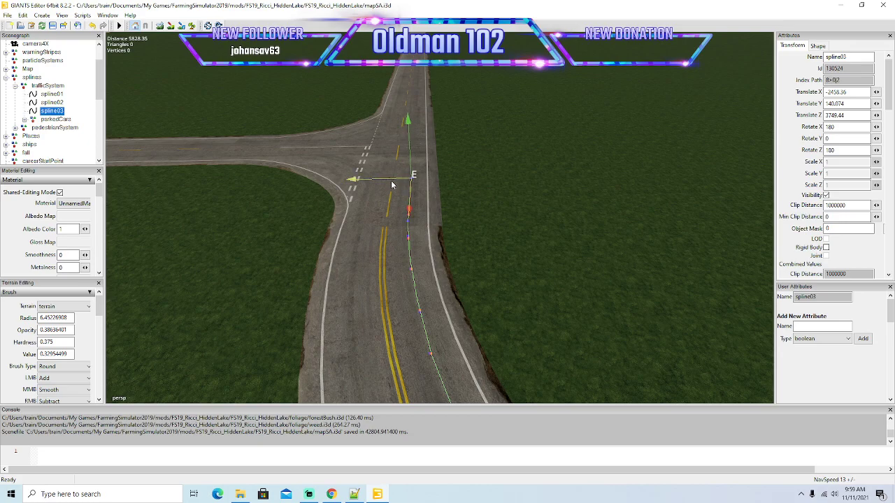
pyautogui.keyDown('alt'); pyautogui.moveTo(431, 288); pyautogui.dragTo(446, 307); pyautogui.keyUp('alt')
pyautogui.scroll(-8, 483, 314)
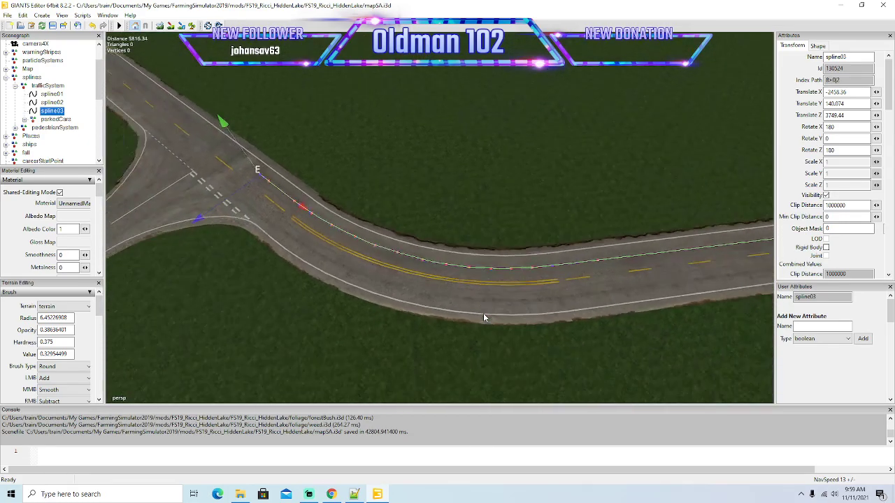
# Extend spline03 past the road junction onto the long straight beside the sandy bank, keeping it in the right-hand lane.
pyautogui.keyDown('alt'); pyautogui.moveTo(483, 314); pyautogui.dragTo(349, 260); pyautogui.keyUp('alt')
pyautogui.scroll(7, 431, 237)
pyautogui.scroll(-4, 349, 262)
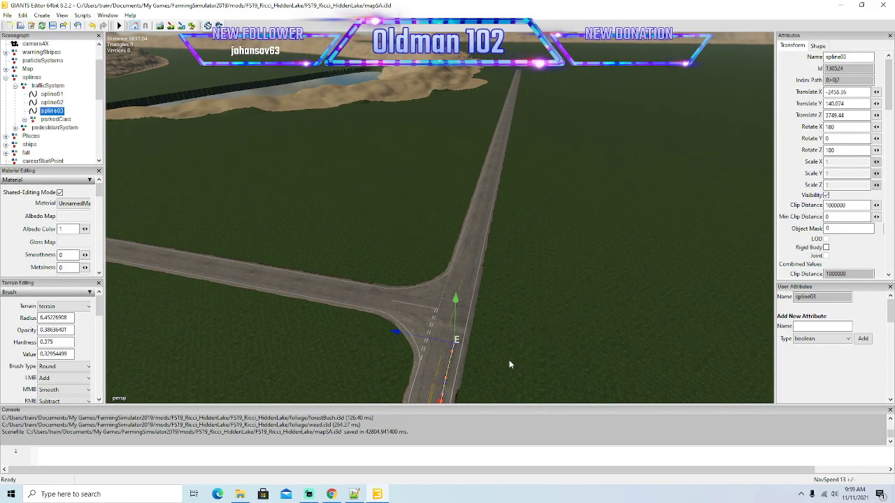
pyautogui.keyDown('alt'); pyautogui.moveTo(575, 350); pyautogui.dragTo(560, 355); pyautogui.keyUp('alt')
pyautogui.keyDown('alt'); pyautogui.moveTo(458, 374); pyautogui.dragTo(557, 256); pyautogui.keyUp('alt')
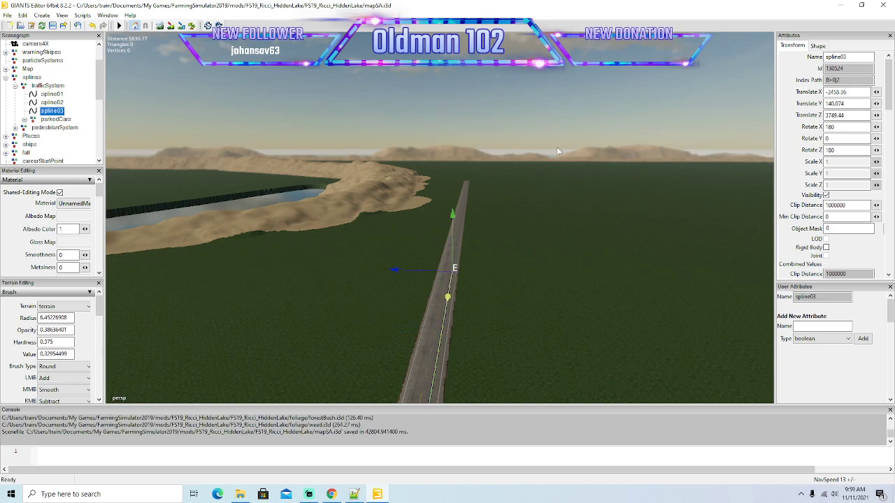
pyautogui.keyDown('alt'); pyautogui.moveTo(608, 217); pyautogui.dragTo(598, 236); pyautogui.keyUp('alt')
pyautogui.scroll(5, 614, 201)
pyautogui.scroll(3, 618, 197)
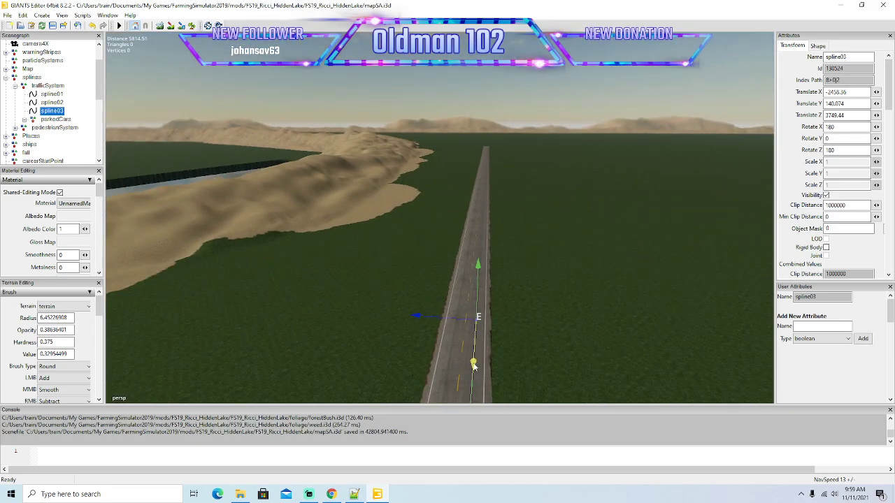
# Pull spline03's end point farther along the long straight beside the sandy bank towards the distant left-hand bend.
pyautogui.keyDown('alt'); pyautogui.moveTo(622, 177); pyautogui.dragTo(589, 218); pyautogui.keyUp('alt')
pyautogui.scroll(2, 635, 152)
pyautogui.scroll(5, 639, 145)
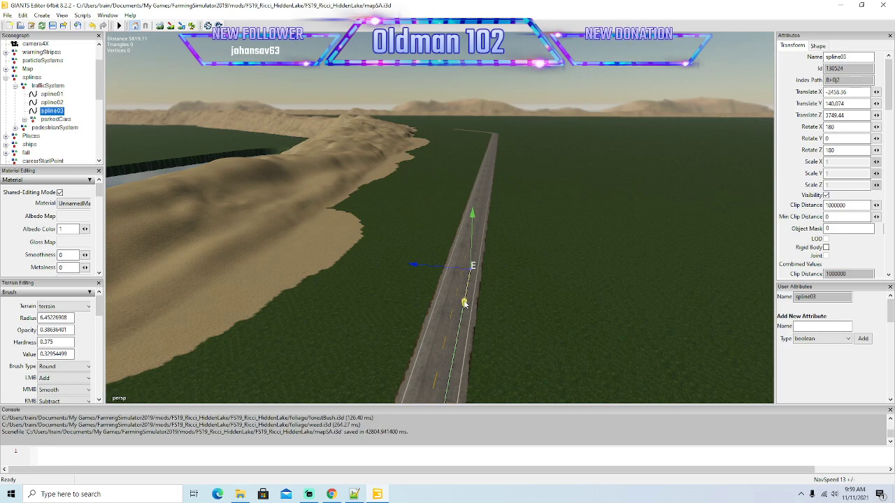
pyautogui.keyDown('alt'); pyautogui.moveTo(591, 69); pyautogui.dragTo(477, 299); pyautogui.keyUp('alt')
pyautogui.scroll(-5, 603, 155)
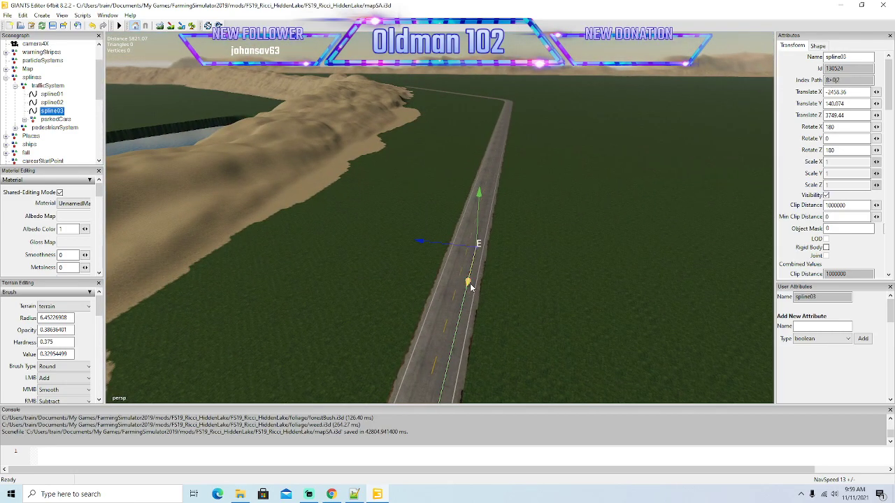
pyautogui.keyDown('alt'); pyautogui.moveTo(589, 82); pyautogui.dragTo(606, 130); pyautogui.keyUp('alt')
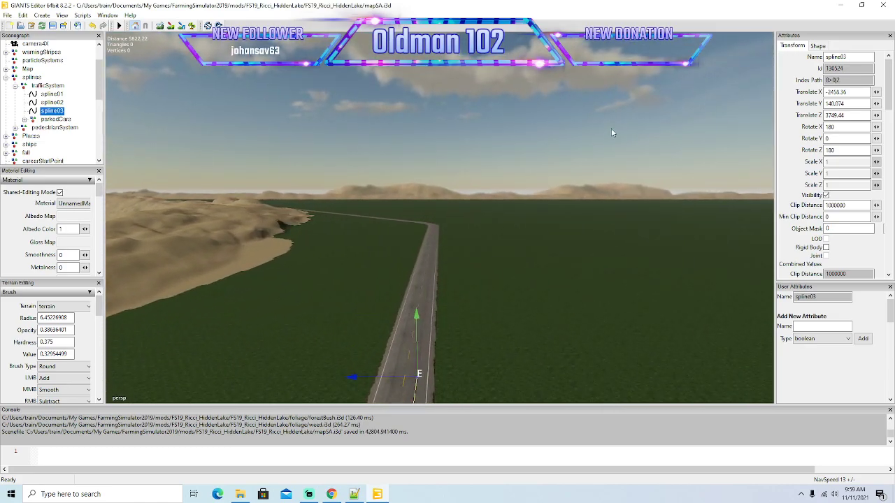
# Advance spline03's end point along the last part of the straight, within sight of the left-hand bend.
pyautogui.keyDown('alt'); pyautogui.moveTo(612, 133); pyautogui.dragTo(547, 239); pyautogui.keyUp('alt')
pyautogui.keyDown('alt'); pyautogui.moveTo(648, 4); pyautogui.dragTo(484, 256); pyautogui.keyUp('alt')
pyautogui.scroll(10, 620, 114)
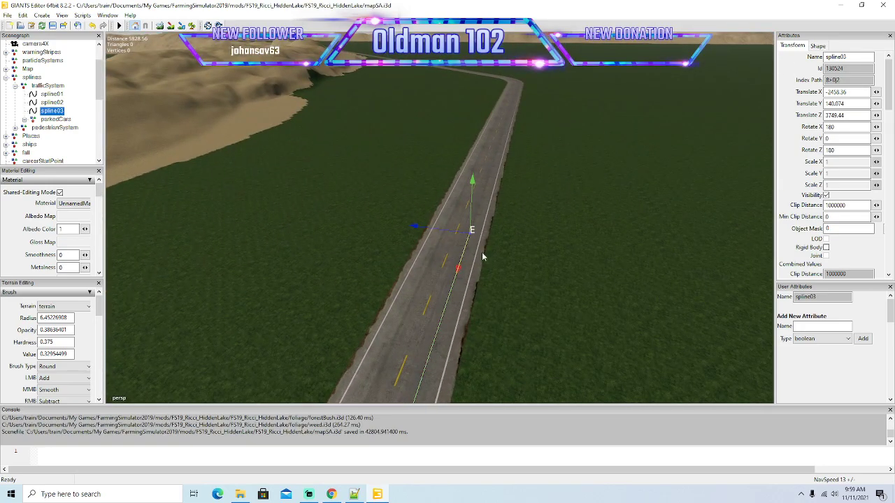
pyautogui.keyDown('alt'); pyautogui.moveTo(601, 183); pyautogui.dragTo(542, 233); pyautogui.keyUp('alt')
pyautogui.scroll(8, 629, 123)
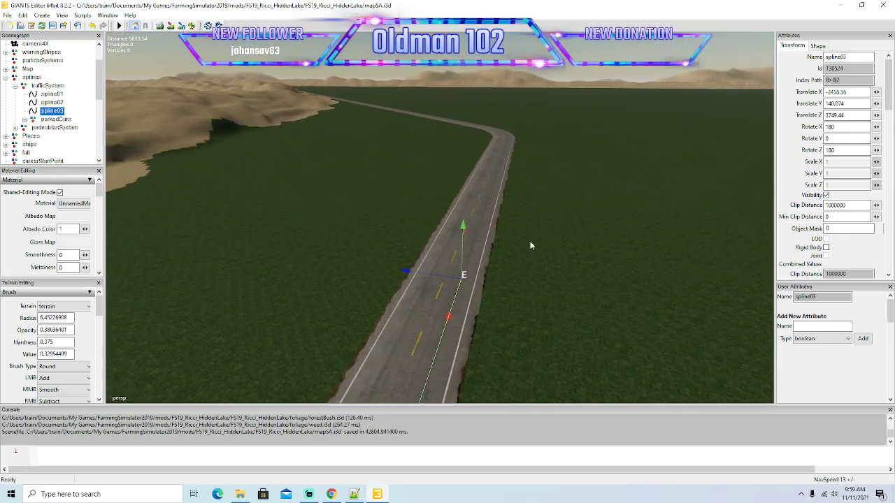
# Bring spline03's end point up to the start of the left-hand bend's double yellow line.
pyautogui.keyDown('alt'); pyautogui.moveTo(565, 127); pyautogui.dragTo(453, 297); pyautogui.keyUp('alt')
pyautogui.scroll(5, 604, 135)
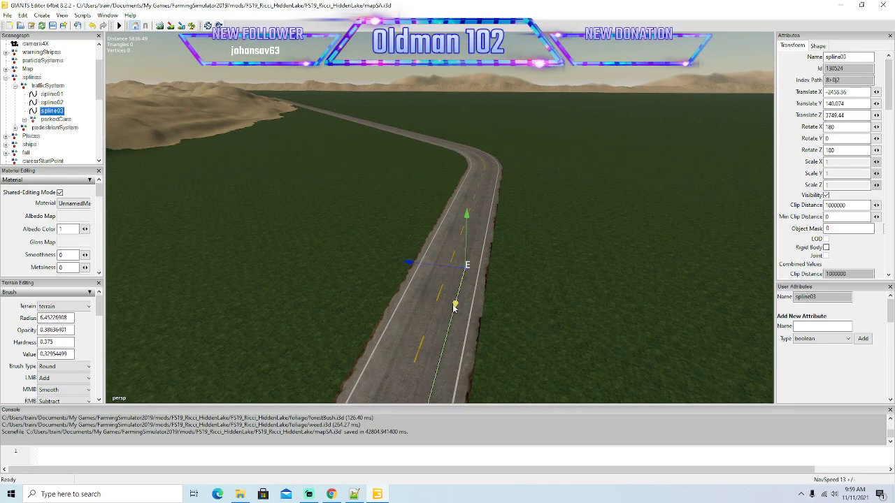
pyautogui.keyDown('alt'); pyautogui.moveTo(608, 93); pyautogui.dragTo(486, 278); pyautogui.keyUp('alt')
pyautogui.scroll(5, 621, 162)
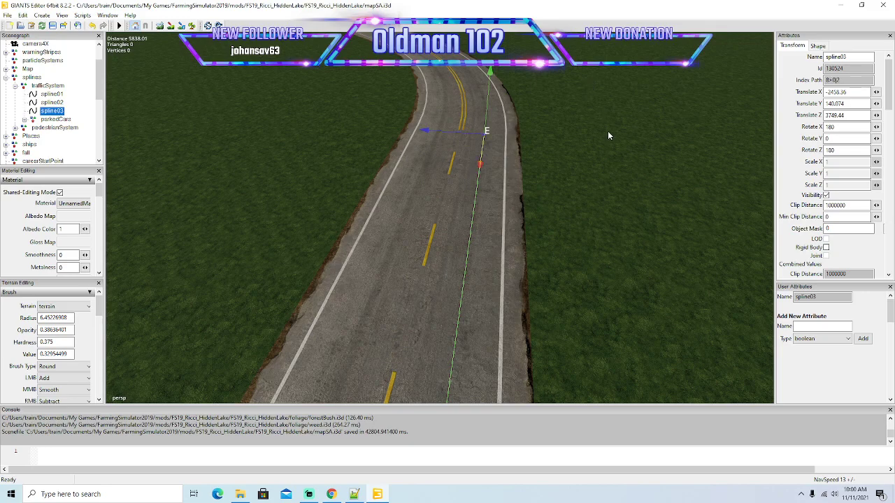
# Add closely spaced spline03 points into the left-hand bend and align them with the outer lane.
pyautogui.keyDown('alt'); pyautogui.moveTo(590, 172); pyautogui.dragTo(585, 209); pyautogui.keyUp('alt')
pyautogui.scroll(3, 611, 139)
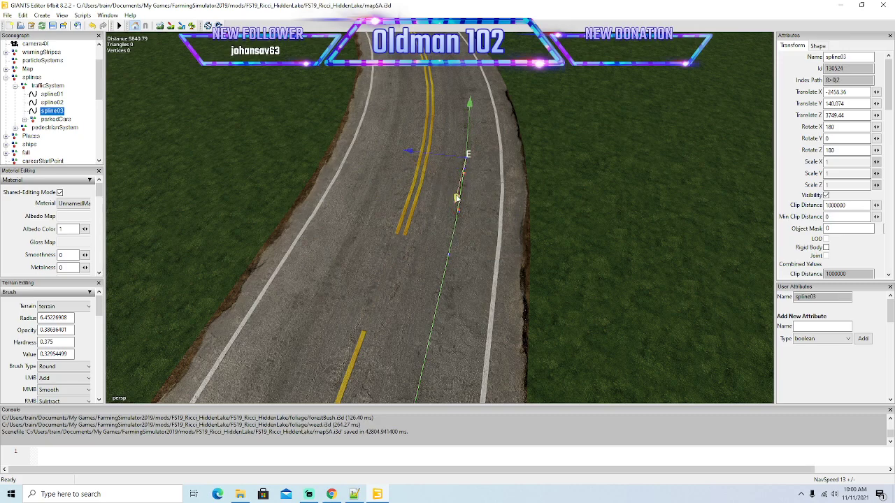
pyautogui.moveTo(460, 195); pyautogui.dragTo(473, 167)
pyautogui.moveTo(413, 137); pyautogui.dragTo(409, 135)
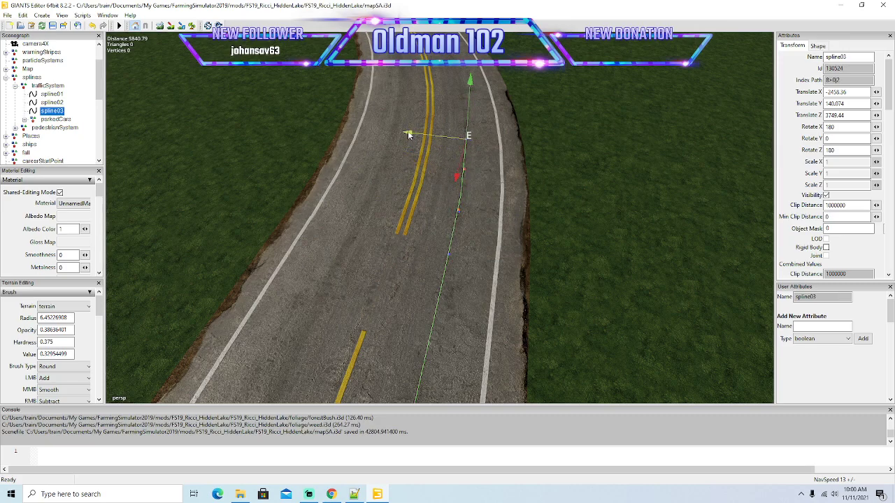
pyautogui.keyDown('alt'); pyautogui.moveTo(537, 229); pyautogui.dragTo(562, 213); pyautogui.keyUp('alt')
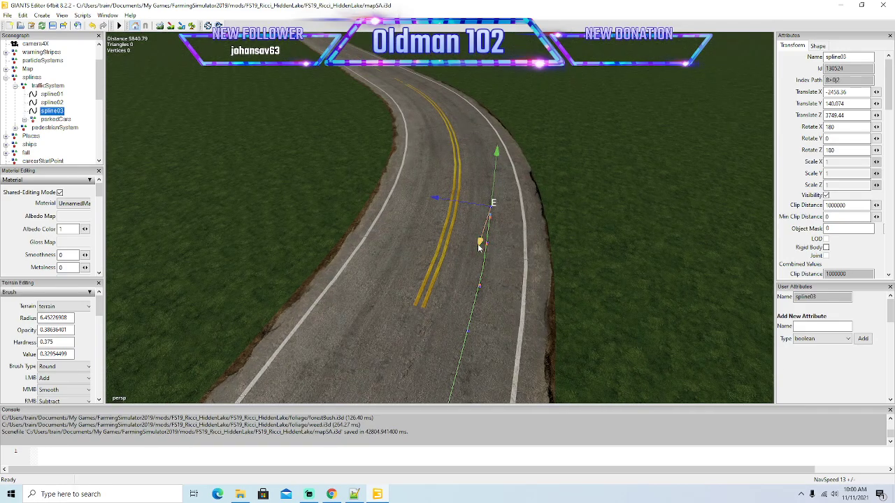
pyautogui.moveTo(488, 239); pyautogui.dragTo(463, 194)
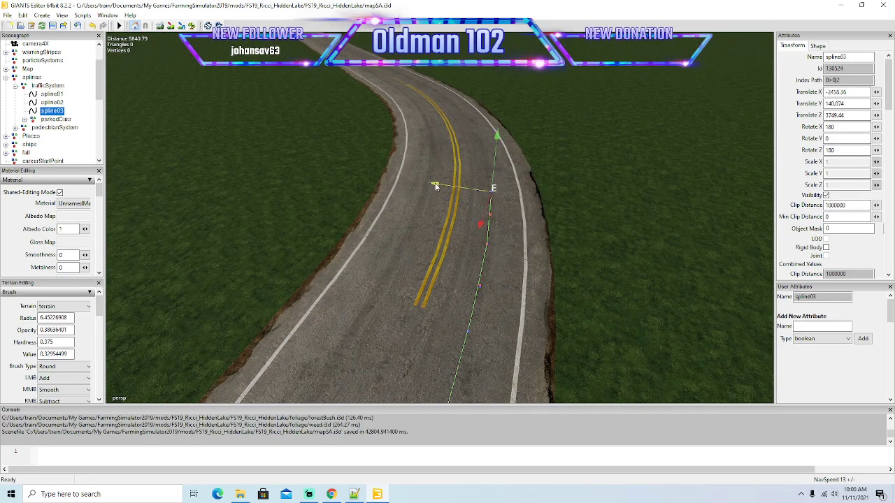
# Extend spline03 farther into the left-hand bend and shift its end point to the middle of the outer lane.
pyautogui.keyDown('alt'); pyautogui.moveTo(574, 269); pyautogui.dragTo(599, 270); pyautogui.keyUp('alt')
pyautogui.scroll(4, 628, 234)
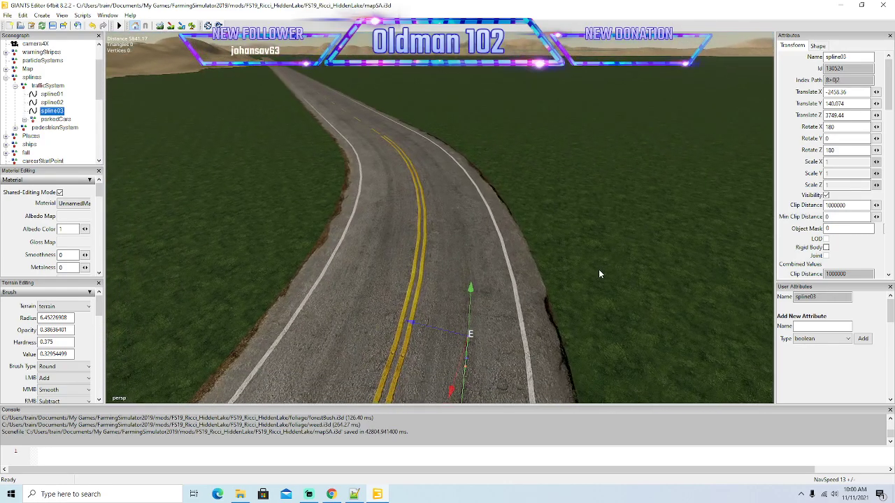
pyautogui.moveTo(459, 372); pyautogui.dragTo(486, 294)
pyautogui.moveTo(450, 268); pyautogui.dragTo(444, 265)
pyautogui.keyDown('alt'); pyautogui.moveTo(500, 314); pyautogui.dragTo(465, 330); pyautogui.keyUp('alt')
pyautogui.scroll(1, 533, 273)
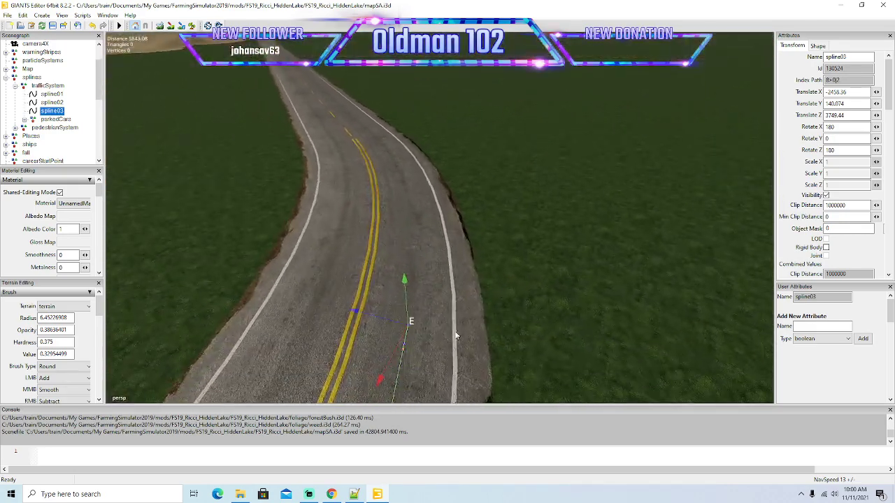
# Lay more spline03 points towards the middle of the left-hand bend, following the curve of the outer lane.
pyautogui.moveTo(400, 345); pyautogui.dragTo(426, 321)
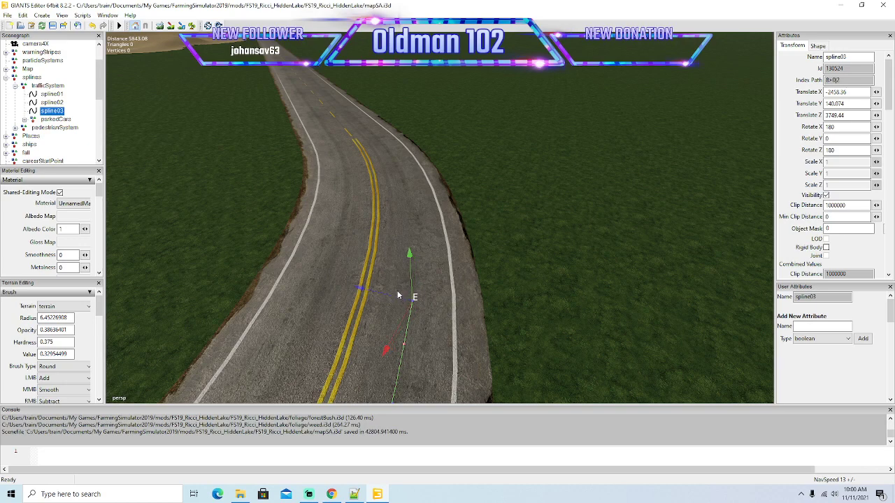
pyautogui.moveTo(406, 310); pyautogui.dragTo(395, 234)
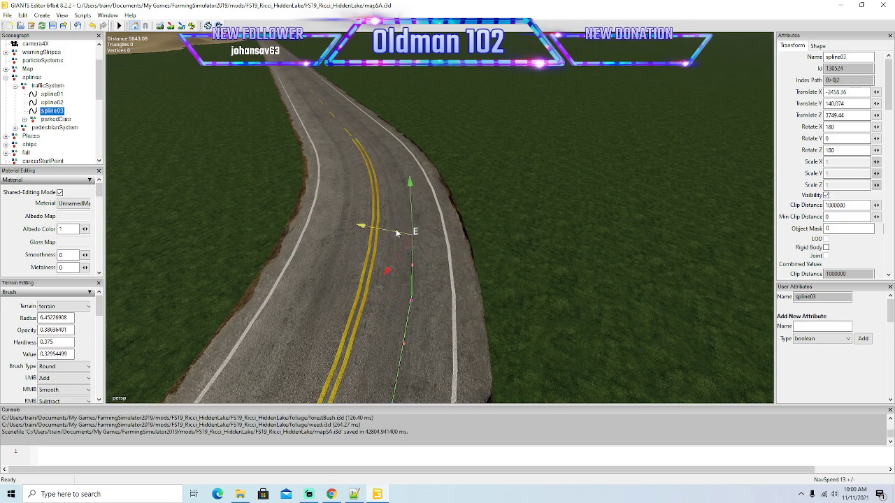
pyautogui.keyDown('alt'); pyautogui.moveTo(526, 317); pyautogui.dragTo(504, 319); pyautogui.keyUp('alt')
pyautogui.scroll(3, 530, 276)
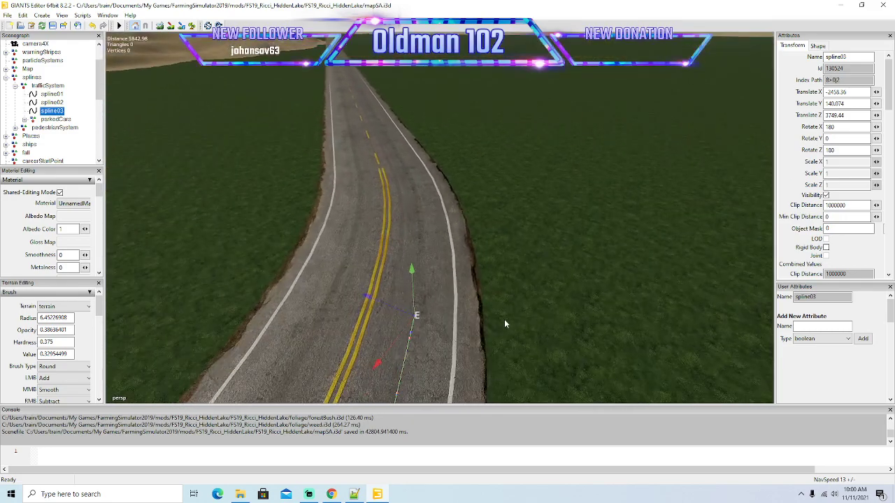
# Continue spline03 past the middle of the left-hand bend, correcting its end points to stay in the outer lane.
pyautogui.moveTo(407, 333); pyautogui.dragTo(404, 281)
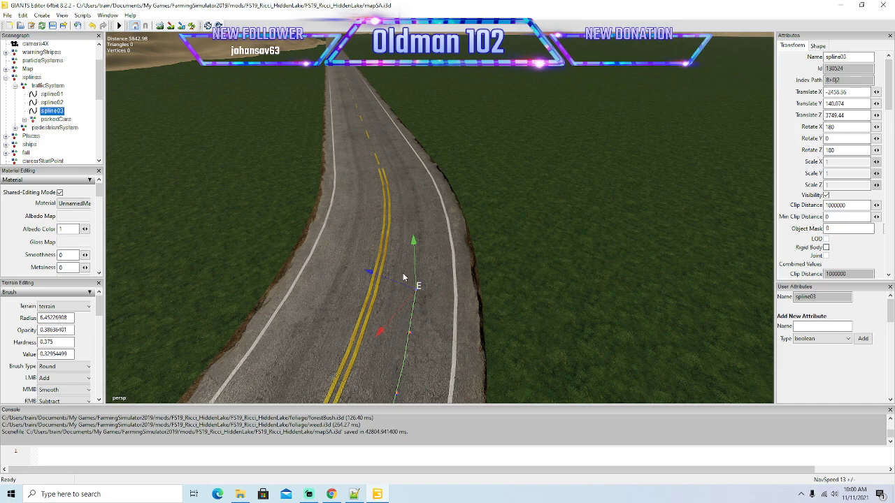
pyautogui.moveTo(416, 287); pyautogui.dragTo(400, 209)
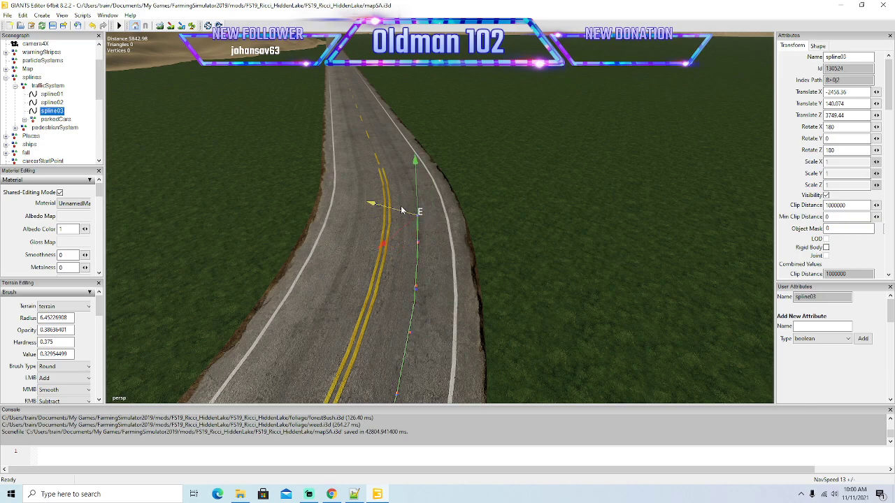
pyautogui.moveTo(491, 291)
pyautogui.keyDown('alt'); pyautogui.mouseDown()
pyautogui.moveTo(500, 252)
pyautogui.moveTo(482, 280)
pyautogui.mouseUp(); pyautogui.keyUp('alt')
pyautogui.scroll(3, 500, 252)
pyautogui.scroll(-1, 481, 281)
pyautogui.moveTo(413, 313); pyautogui.dragTo(404, 271)
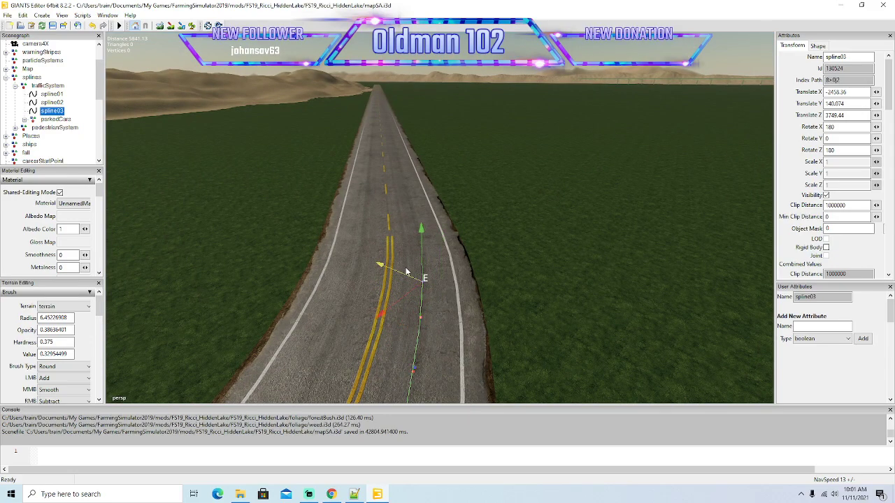
# Insert spline03 points past the end of the left-hand bend's double yellow line and centre them in the right-hand lane.
pyautogui.press('Insert')
pyautogui.moveTo(427, 283); pyautogui.dragTo(397, 239)
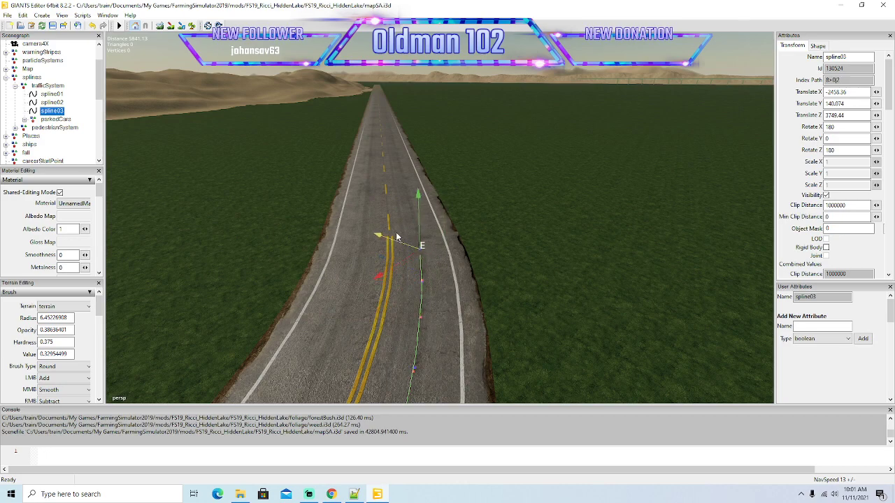
pyautogui.moveTo(469, 315)
pyautogui.keyDown('alt'); pyautogui.mouseDown()
pyautogui.moveTo(481, 280)
pyautogui.moveTo(466, 327)
pyautogui.mouseUp(); pyautogui.keyUp('alt')
pyautogui.scroll(2, 479, 280)
pyautogui.moveTo(395, 325); pyautogui.dragTo(390, 262)
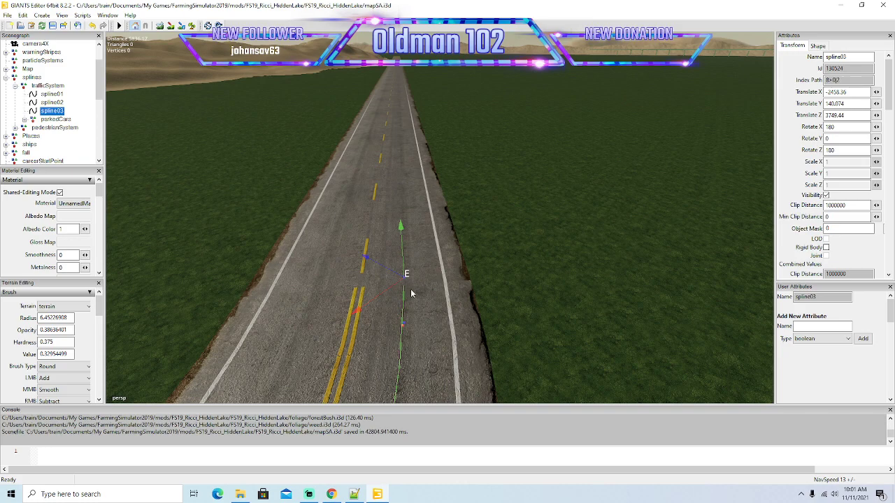
pyautogui.moveTo(382, 286); pyautogui.dragTo(379, 216)
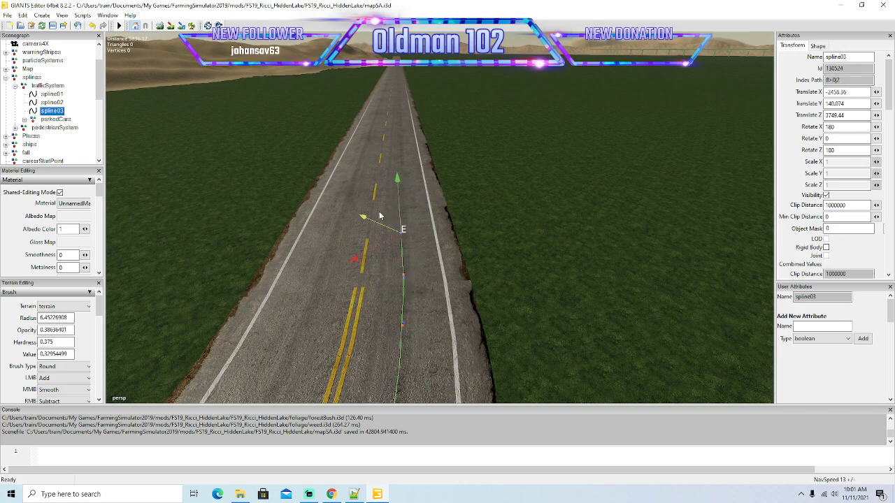
# Extend spline03 far down the straight beyond the double yellow line, towards the stretch beside the sandy ridge.
pyautogui.keyDown('alt'); pyautogui.moveTo(546, 293); pyautogui.dragTo(519, 257); pyautogui.keyUp('alt')
pyautogui.scroll(-5, 508, 315)
pyautogui.moveTo(382, 277); pyautogui.dragTo(368, 69)
pyautogui.keyDown('alt'); pyautogui.moveTo(530, 171); pyautogui.dragTo(547, 129); pyautogui.keyUp('alt')
pyautogui.scroll(8, 546, 132)
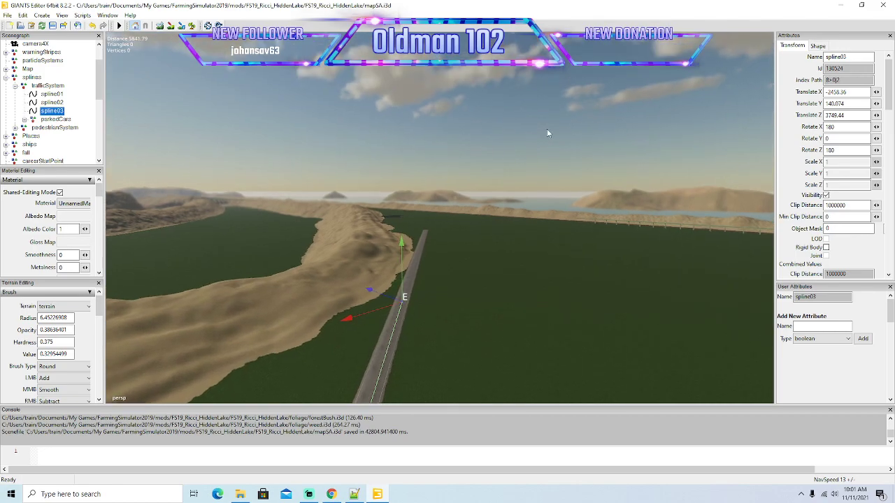
pyautogui.scroll(5, 547, 133)
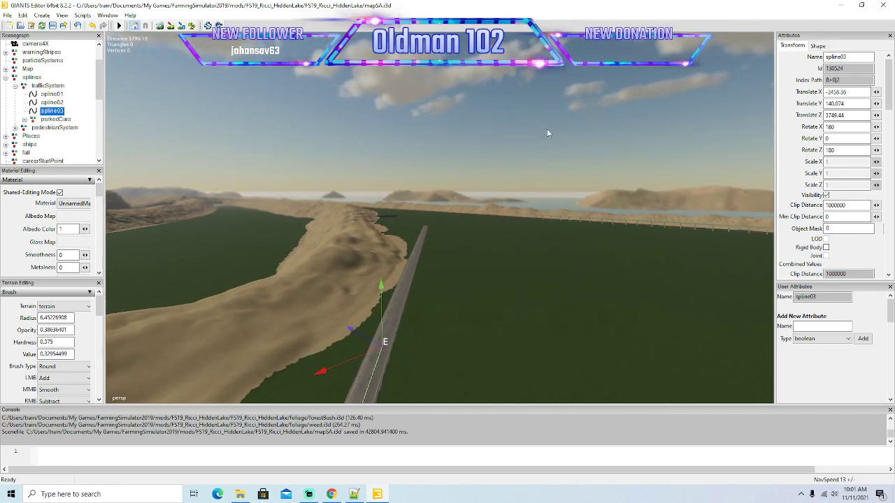
pyautogui.scroll(3, 547, 129)
pyautogui.keyDown('alt'); pyautogui.moveTo(546, 129); pyautogui.dragTo(529, 184); pyautogui.keyUp('alt')
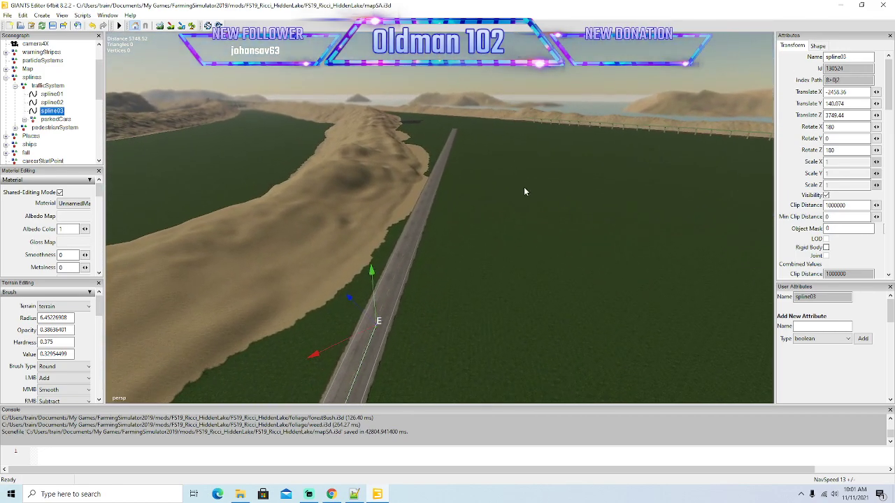
# Move the end point of spline03 farther along the straight road beside the sandy ridge.
pyautogui.moveTo(354, 340); pyautogui.dragTo(379, 110)
pyautogui.keyDown('alt'); pyautogui.moveTo(467, 174); pyautogui.dragTo(476, 139); pyautogui.keyUp('alt')
pyautogui.scroll(3, 476, 139)
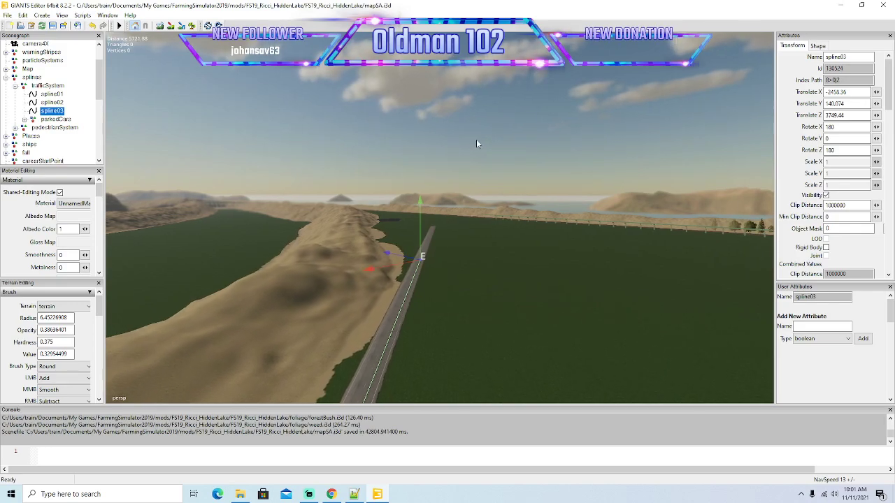
pyautogui.scroll(8, 476, 143)
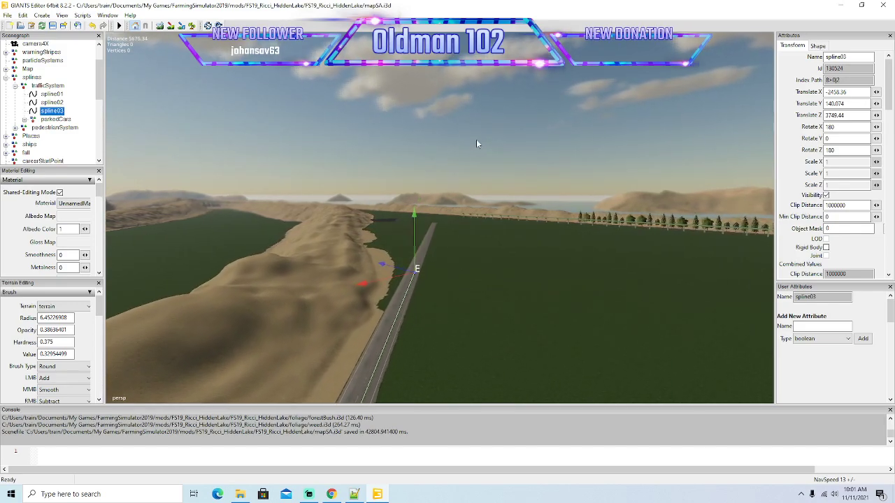
pyautogui.scroll(8, 476, 144)
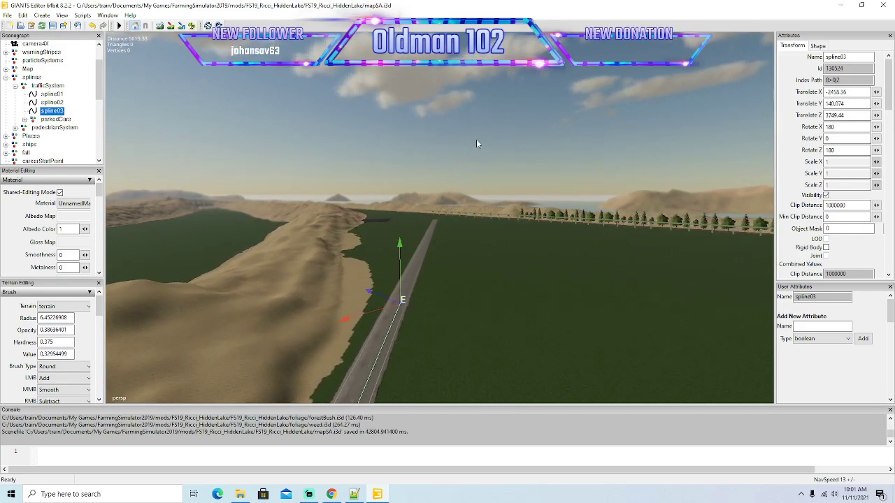
pyautogui.scroll(3, 476, 143)
pyautogui.keyDown('alt'); pyautogui.moveTo(476, 143); pyautogui.dragTo(495, 219); pyautogui.keyUp('alt')
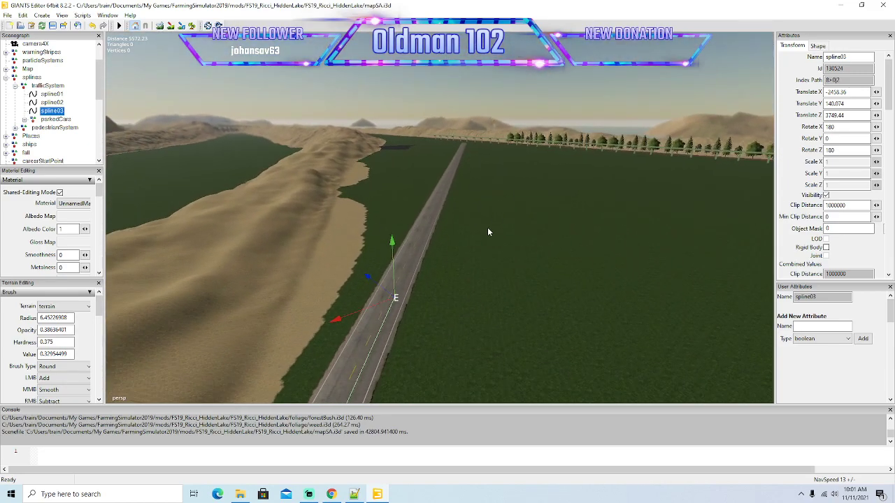
# Stretch spline03 past the sandy ridge and pull its end point sideways back over the road.
pyautogui.moveTo(383, 306); pyautogui.dragTo(685, 185)
pyautogui.moveTo(562, 214); pyautogui.dragTo(362, 141)
pyautogui.keyDown('alt'); pyautogui.moveTo(542, 275); pyautogui.dragTo(736, 231); pyautogui.keyUp('alt')
pyautogui.scroll(5, 556, 201)
pyautogui.scroll(3, 560, 204)
pyautogui.moveTo(546, 221); pyautogui.dragTo(382, 125)
pyautogui.keyDown('alt'); pyautogui.moveTo(557, 260); pyautogui.dragTo(560, 207); pyautogui.keyUp('alt')
pyautogui.scroll(6, 560, 207)
pyautogui.scroll(6, 560, 207)
# Bring the end of spline03 to the last part of the straight before the next left-hand bend, inside the right-hand lane.
pyautogui.keyDown('alt'); pyautogui.moveTo(560, 207); pyautogui.dragTo(450, 175); pyautogui.keyUp('alt')
pyautogui.keyDown('alt'); pyautogui.moveTo(545, 263); pyautogui.dragTo(590, 222); pyautogui.keyUp('alt')
pyautogui.scroll(2, 590, 223)
pyautogui.scroll(8, 590, 222)
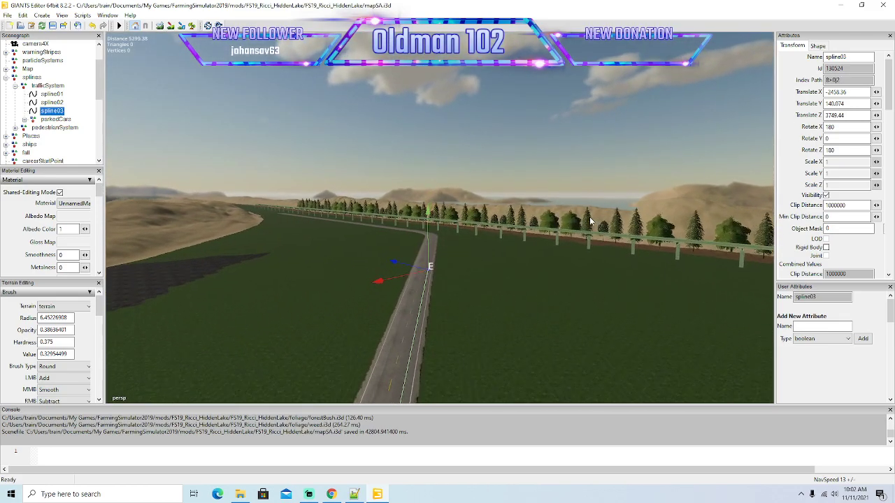
pyautogui.scroll(6, 590, 221)
pyautogui.keyDown('alt'); pyautogui.moveTo(590, 221); pyautogui.dragTo(575, 250); pyautogui.keyUp('alt')
pyautogui.moveTo(401, 354); pyautogui.dragTo(635, 256)
pyautogui.moveTo(532, 253); pyautogui.dragTo(382, 167)
pyautogui.keyDown('alt'); pyautogui.moveTo(527, 253); pyautogui.dragTo(524, 284); pyautogui.keyUp('alt')
pyautogui.scroll(5, 539, 232)
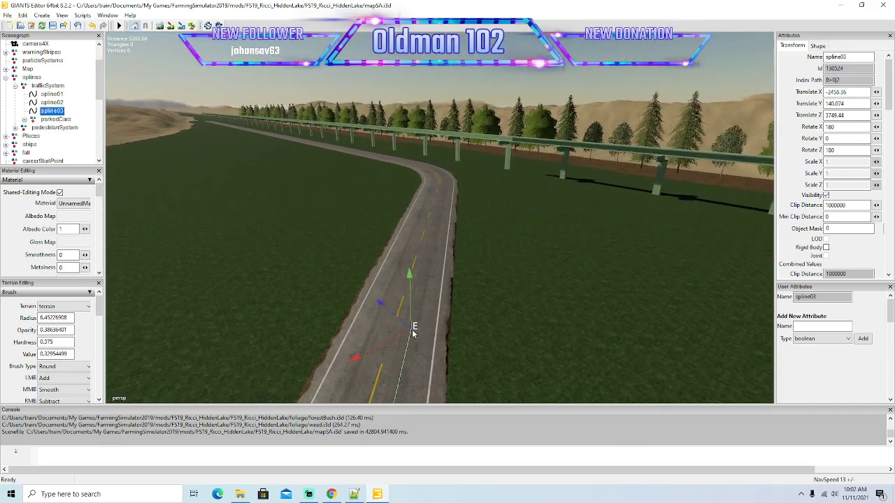
# Advance the spline03 end point along the dashed centre line towards the left-hand bend near the elevated track.
pyautogui.moveTo(399, 340); pyautogui.dragTo(376, 189)
pyautogui.keyDown('alt'); pyautogui.moveTo(501, 256); pyautogui.dragTo(488, 282); pyautogui.keyUp('alt')
pyautogui.scroll(4, 519, 227)
pyautogui.moveTo(413, 267); pyautogui.dragTo(429, 232)
pyautogui.keyDown('alt'); pyautogui.moveTo(574, 268); pyautogui.dragTo(577, 266); pyautogui.keyUp('alt')
pyautogui.keyDown('alt'); pyautogui.moveTo(572, 238); pyautogui.dragTo(574, 270); pyautogui.keyUp('alt')
# Place the end of spline03 beside the start of the bend's double yellow line, correcting it to the right-hand lane.
pyautogui.moveTo(434, 292); pyautogui.dragTo(569, 229)
pyautogui.moveTo(511, 221); pyautogui.dragTo(412, 143)
pyautogui.moveTo(435, 204); pyautogui.dragTo(585, 174)
pyautogui.moveTo(525, 161); pyautogui.dragTo(415, 113)
pyautogui.keyDown('alt'); pyautogui.moveTo(532, 203); pyautogui.dragTo(592, 234); pyautogui.keyUp('alt')
pyautogui.scroll(5, 604, 191)
pyautogui.moveTo(433, 284); pyautogui.dragTo(423, 207)
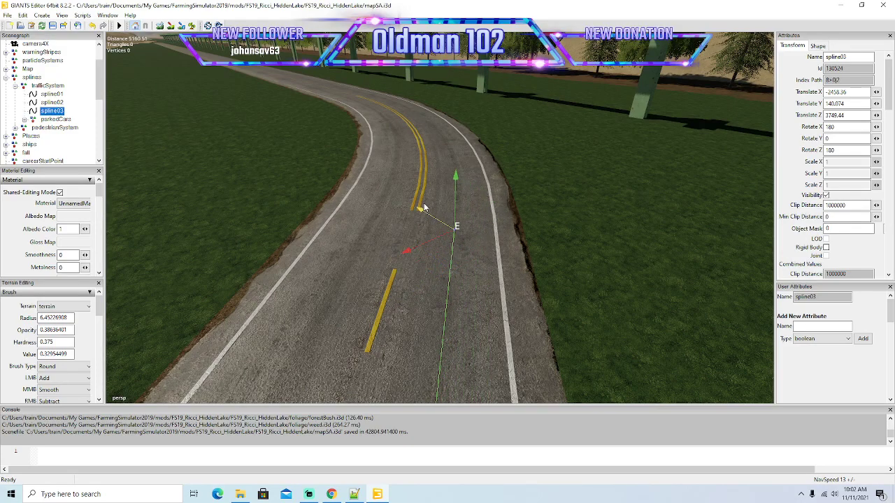
# Lay closely spaced spline03 points into the entry of the left-hand bend, following the outer lane.
pyautogui.moveTo(497, 302)
pyautogui.keyDown('alt'); pyautogui.mouseDown()
pyautogui.moveTo(511, 262)
pyautogui.moveTo(496, 309)
pyautogui.mouseUp(); pyautogui.keyUp('alt')
pyautogui.scroll(4, 510, 263)
pyautogui.moveTo(421, 333); pyautogui.dragTo(422, 246)
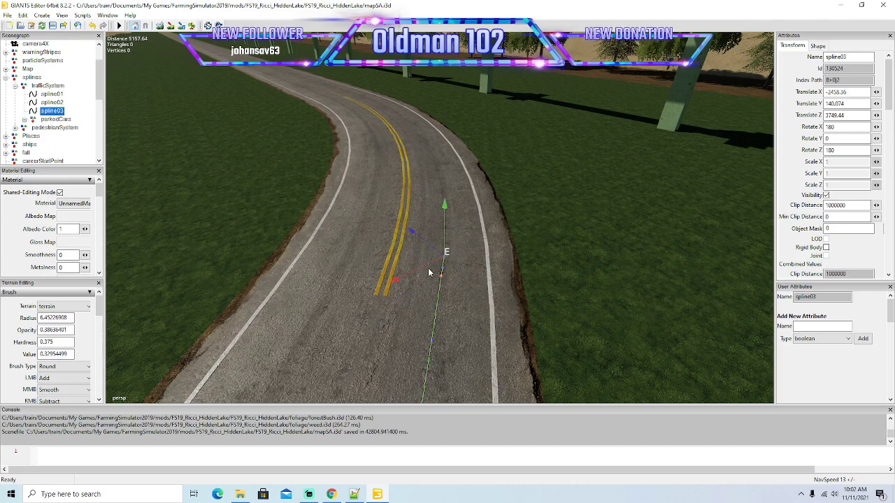
pyautogui.moveTo(424, 270); pyautogui.dragTo(420, 202)
pyautogui.keyDown('alt'); pyautogui.moveTo(494, 340); pyautogui.dragTo(478, 363); pyautogui.keyUp('alt')
pyautogui.scroll(2, 504, 292)
pyautogui.moveTo(409, 329); pyautogui.dragTo(397, 175)
# Add spline03 points around the middle of the bend and shift them to the centre of the outer lane.
pyautogui.keyDown('alt'); pyautogui.moveTo(488, 269); pyautogui.dragTo(478, 352); pyautogui.keyUp('alt')
pyautogui.scroll(4, 491, 241)
pyautogui.scroll(-3, 479, 344)
pyautogui.moveTo(416, 258); pyautogui.dragTo(394, 192)
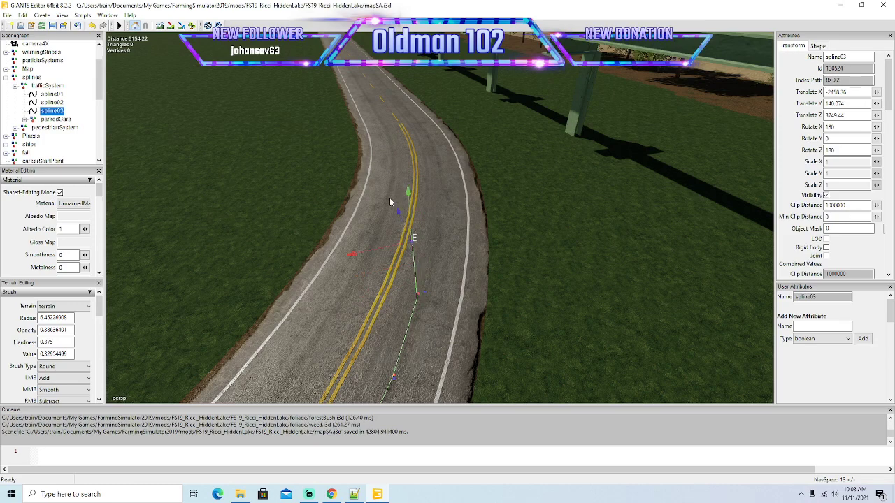
pyautogui.moveTo(385, 249); pyautogui.dragTo(418, 246)
pyautogui.moveTo(431, 213); pyautogui.dragTo(412, 172)
pyautogui.moveTo(398, 210); pyautogui.dragTo(418, 213)
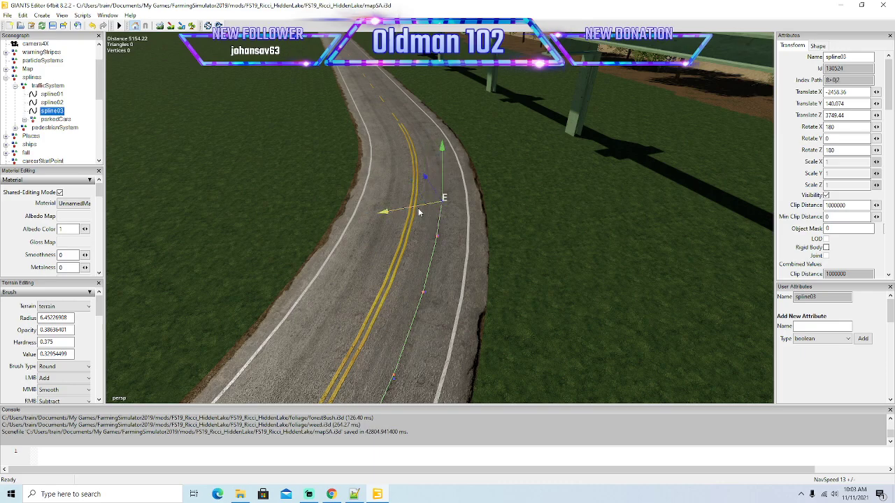
# Continue spline03 through the second half of the bend, nudging the end point sideways to stay centred in the outer lane.
pyautogui.moveTo(469, 282)
pyautogui.keyDown('alt'); pyautogui.mouseDown()
pyautogui.moveTo(486, 239)
pyautogui.moveTo(472, 271)
pyautogui.mouseUp(); pyautogui.keyUp('alt')
pyautogui.scroll(3, 485, 238)
pyautogui.moveTo(394, 285); pyautogui.dragTo(363, 240)
pyautogui.moveTo(355, 294); pyautogui.dragTo(379, 205)
pyautogui.moveTo(365, 251); pyautogui.dragTo(367, 175)
pyautogui.moveTo(362, 226); pyautogui.dragTo(372, 225)
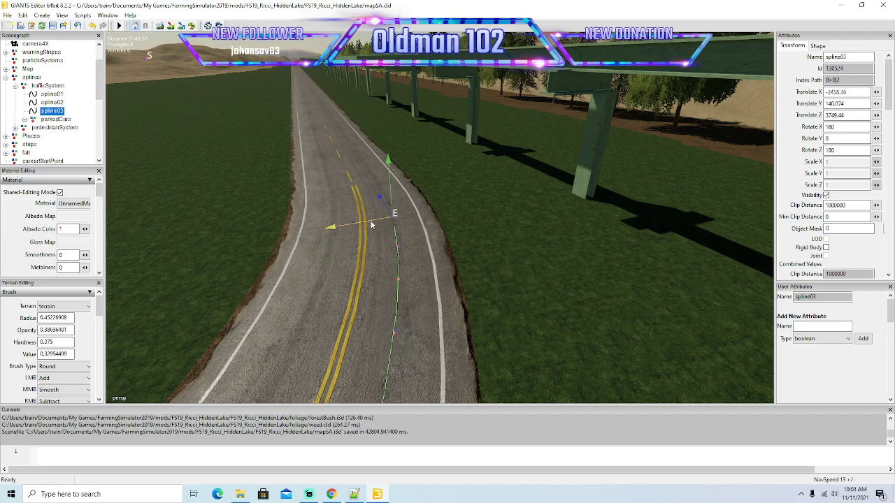
# Carry spline03 out of the bend past the end of the double yellow line, aligned with the right-hand lane.
pyautogui.keyDown('alt'); pyautogui.moveTo(424, 292); pyautogui.dragTo(428, 330); pyautogui.keyUp('alt')
pyautogui.scroll(3, 455, 268)
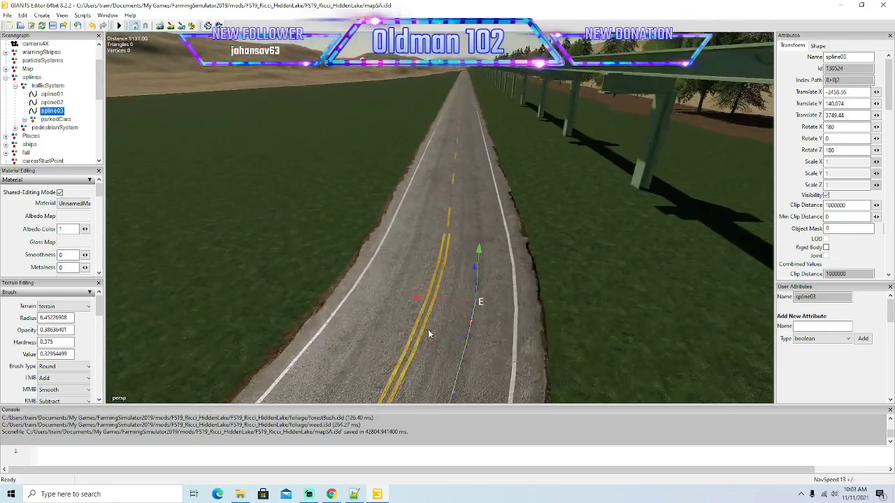
pyautogui.scroll(-1, 428, 329)
pyautogui.moveTo(465, 266); pyautogui.dragTo(440, 279)
pyautogui.moveTo(468, 194); pyautogui.dragTo(462, 151)
pyautogui.moveTo(452, 213); pyautogui.dragTo(450, 214)
pyautogui.keyDown('alt'); pyautogui.moveTo(471, 276); pyautogui.dragTo(481, 253); pyautogui.keyUp('alt')
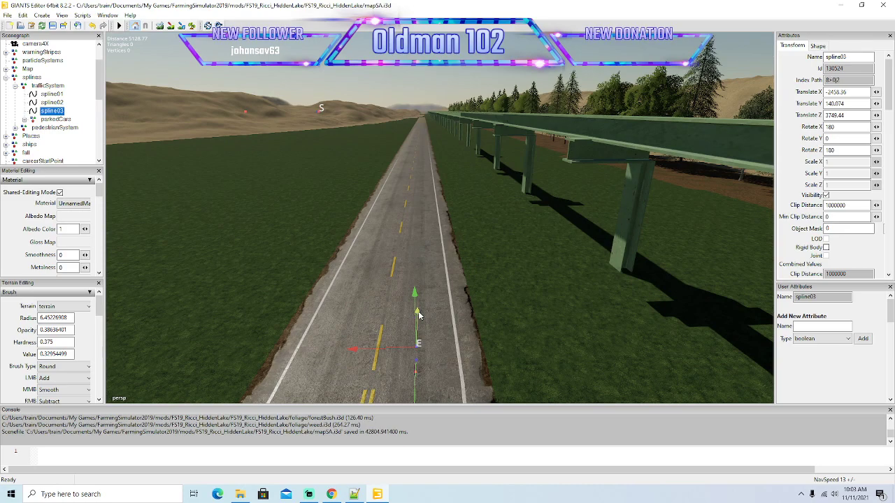
# Extend spline03 from the bend exit a long way down the straight that runs beside the elevated track.
pyautogui.moveTo(406, 262); pyautogui.dragTo(407, 263)
pyautogui.keyDown('alt'); pyautogui.moveTo(492, 345); pyautogui.dragTo(447, 348); pyautogui.keyUp('alt')
pyautogui.scroll(-3, 453, 363)
pyautogui.scroll(5, 537, 276)
pyautogui.scroll(-2, 447, 348)
pyautogui.moveTo(398, 324); pyautogui.dragTo(576, 175)
pyautogui.keyDown('alt'); pyautogui.moveTo(621, 259); pyautogui.dragTo(519, 316); pyautogui.keyUp('alt')
pyautogui.scroll(-4, 519, 316)
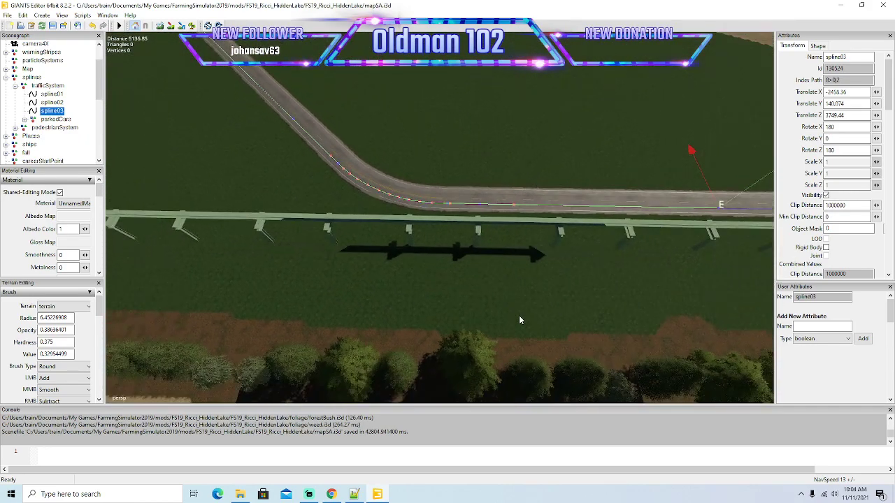
# Extend spline03 in long segments down the straight beside the elevated track, up to where the roadside grass gives way to sand.
pyautogui.press('d')
pyautogui.moveTo(518, 315)
pyautogui.mouseDown(button='right')
pyautogui.moveTo(532, 305)
pyautogui.moveTo(525, 315)
pyautogui.mouseUp(button='right')
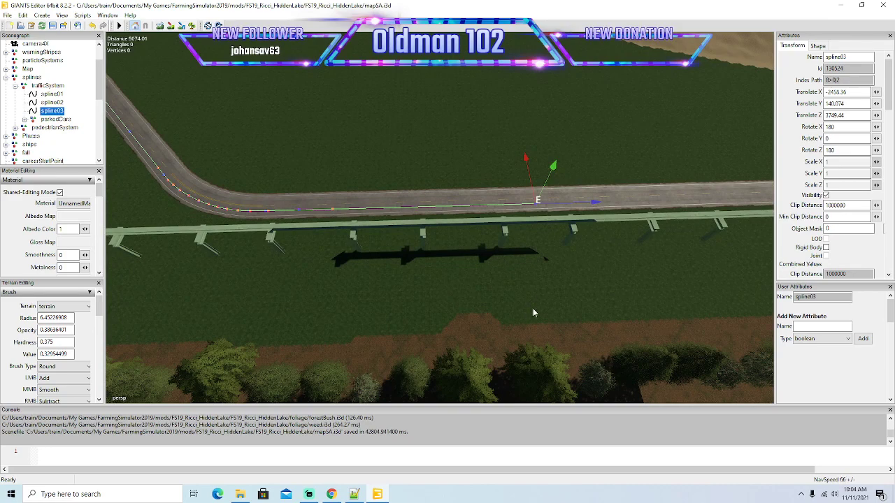
pyautogui.keyDown('alt'); pyautogui.moveTo(550, 271); pyautogui.dragTo(545, 282); pyautogui.keyUp('alt')
pyautogui.scroll(-4, 545, 281)
pyautogui.press('d')
pyautogui.press('d')
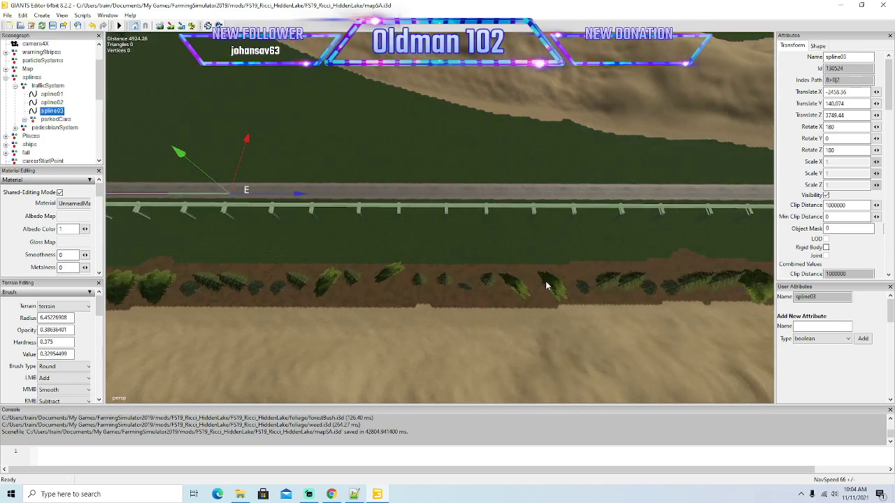
pyautogui.moveTo(299, 198); pyautogui.dragTo(729, 207)
pyautogui.press('d')
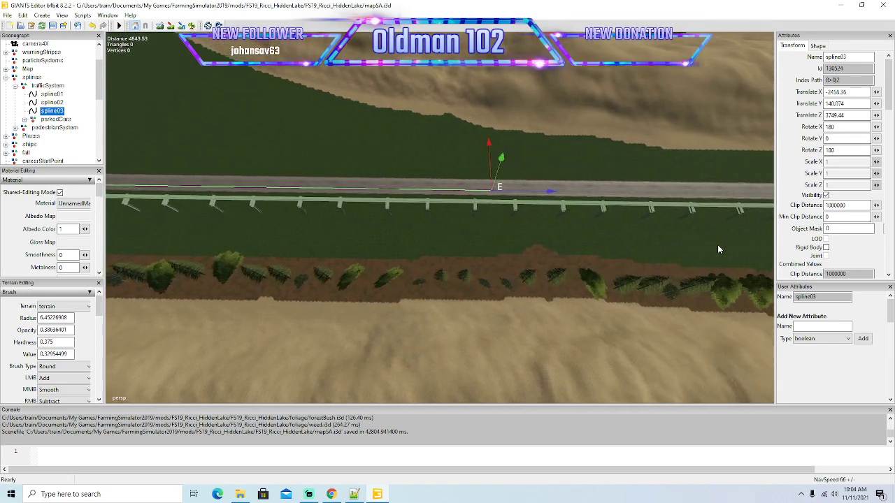
pyautogui.moveTo(272, 192); pyautogui.dragTo(703, 241)
pyautogui.press('d')
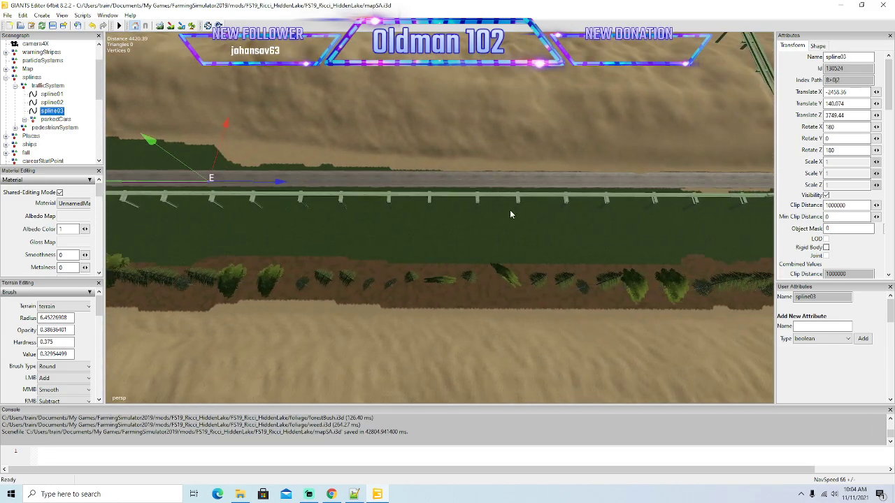
# Carry spline03 along the road past the point where the elevated track branches.
pyautogui.moveTo(280, 184); pyautogui.dragTo(675, 241)
pyautogui.press('d')
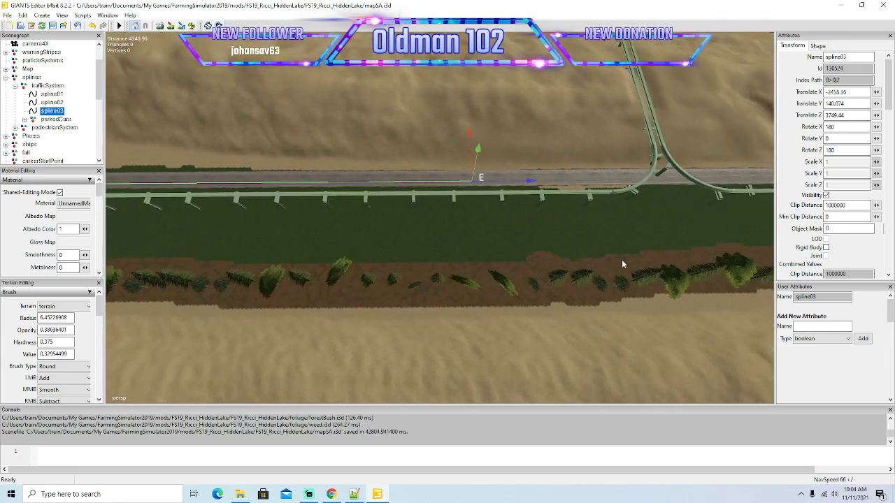
pyautogui.moveTo(289, 157); pyautogui.dragTo(716, 204)
pyautogui.press('d')
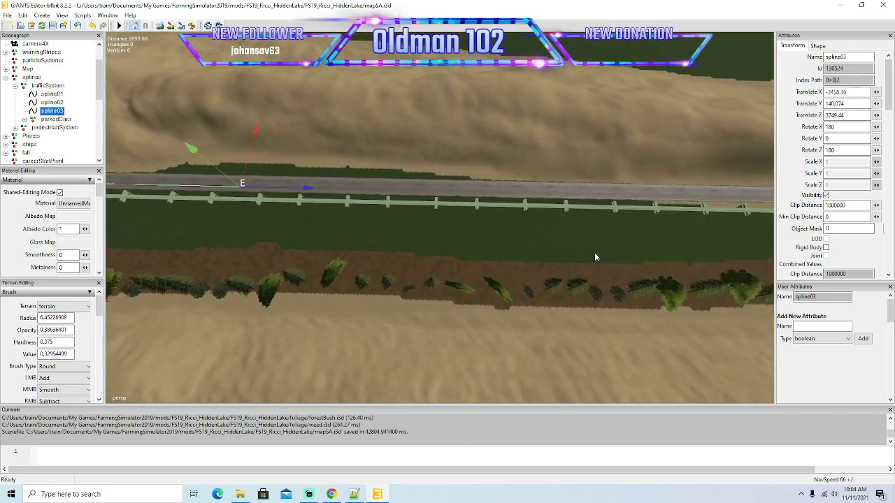
pyautogui.moveTo(318, 187); pyautogui.dragTo(615, 229)
pyautogui.press('d')
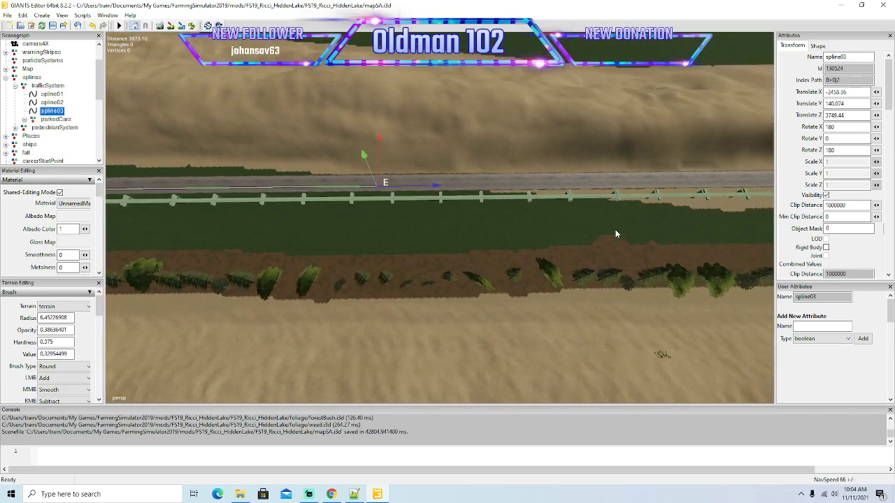
# Continue spline03 in long segments along the straight through the sandy section beside the elevated track.
pyautogui.press('d')
pyautogui.moveTo(615, 231); pyautogui.dragTo(615, 249, button='right')
pyautogui.moveTo(273, 174); pyautogui.dragTo(646, 207)
pyautogui.press('d')
pyautogui.moveTo(646, 212); pyautogui.dragTo(645, 228, button='right')
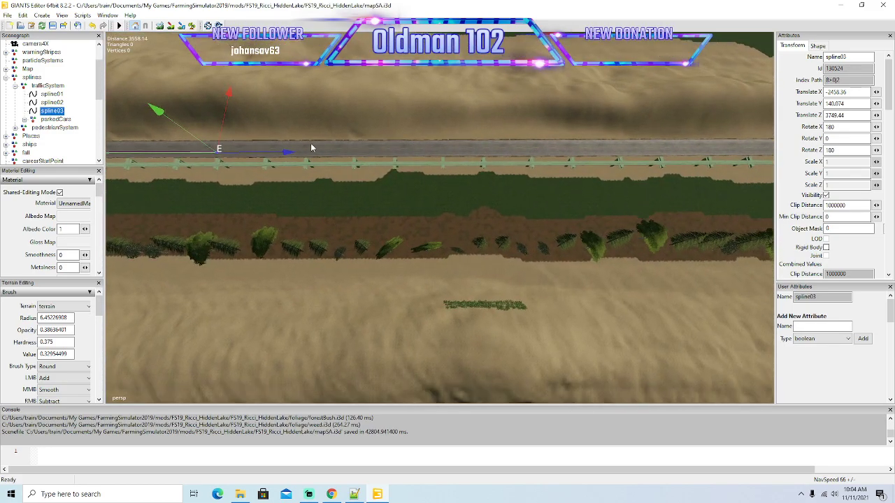
pyautogui.moveTo(287, 154); pyautogui.dragTo(647, 167)
pyautogui.press('d')
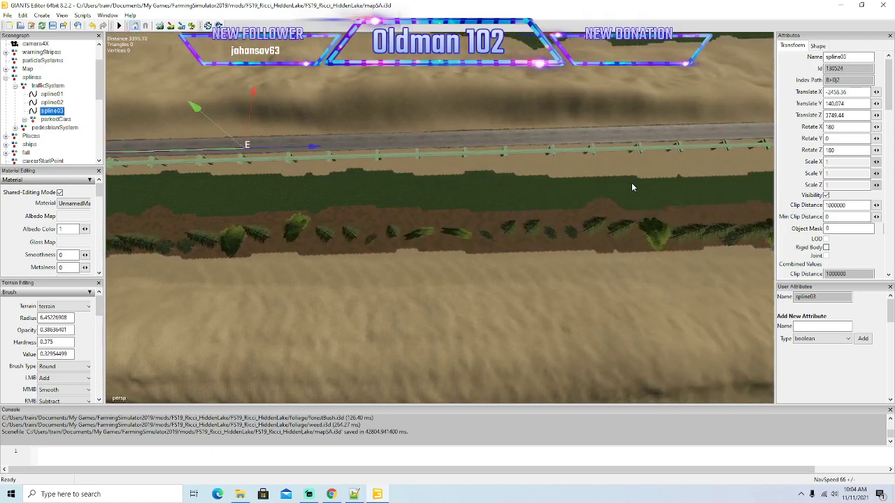
pyautogui.moveTo(274, 133); pyautogui.dragTo(655, 142)
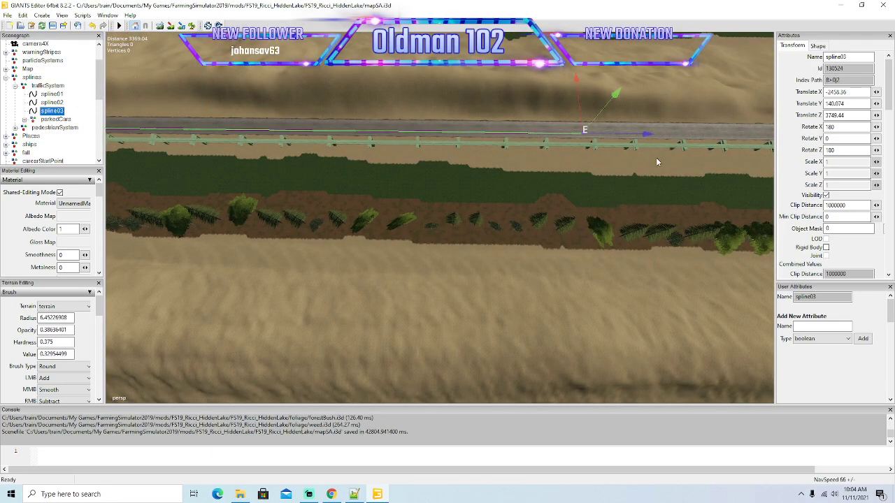
# Extend spline03 to the end of the sandy hills and past the gap where the water lies behind the road.
pyautogui.press('d')
pyautogui.moveTo(632, 170); pyautogui.dragTo(632, 184, button='right')
pyautogui.moveTo(259, 118); pyautogui.dragTo(681, 117)
pyautogui.press('d')
pyautogui.moveTo(670, 157); pyautogui.dragTo(674, 145, button='right')
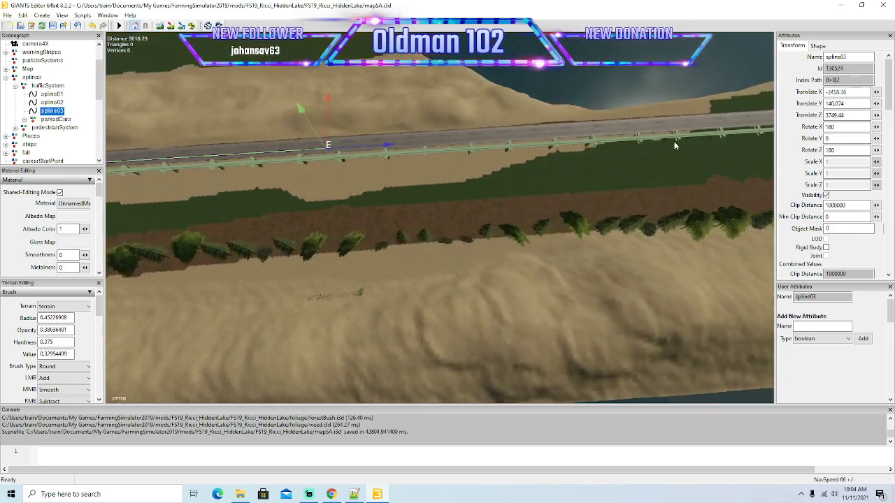
pyautogui.moveTo(350, 145); pyautogui.dragTo(668, 127)
# Lengthen spline03 along the grass-lined part of the straight that follows the sandy hills.
pyautogui.press('d')
pyautogui.moveTo(676, 178); pyautogui.dragTo(673, 185, button='right')
pyautogui.moveTo(278, 115); pyautogui.dragTo(657, 137)
pyautogui.press('d')
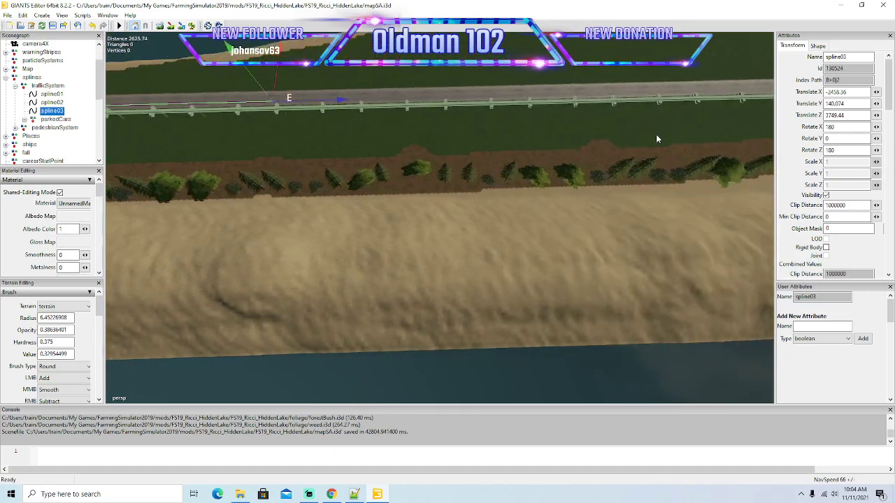
pyautogui.moveTo(301, 93); pyautogui.dragTo(669, 101)
pyautogui.press('d')
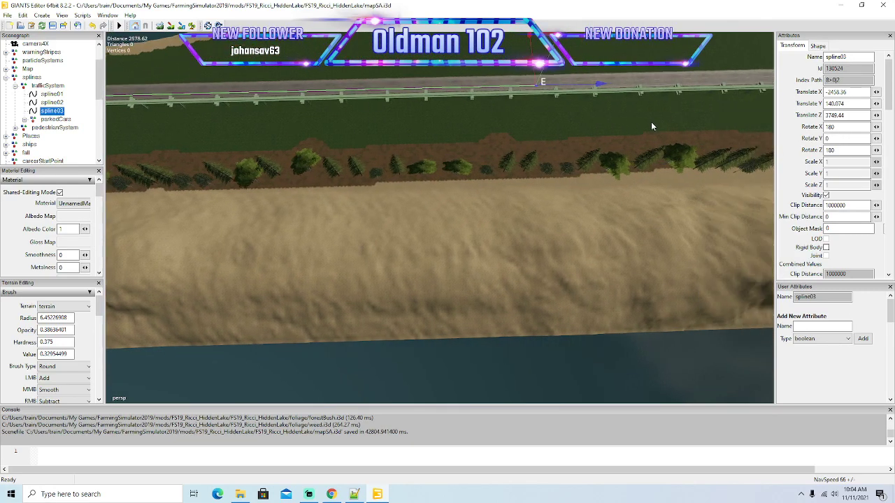
pyautogui.moveTo(650, 122); pyautogui.dragTo(658, 108, button='right')
# Pull spline03 farther along the straight between the open grass field and the row of trees.
pyautogui.moveTo(361, 131); pyautogui.dragTo(727, 125)
pyautogui.press('d')
pyautogui.moveTo(703, 148); pyautogui.dragTo(665, 132, button='right')
pyautogui.press('d')
pyautogui.moveTo(318, 106); pyautogui.dragTo(804, 183)
pyautogui.moveTo(535, 188); pyautogui.dragTo(562, 183, button='right')
pyautogui.press('d')
pyautogui.press('d')
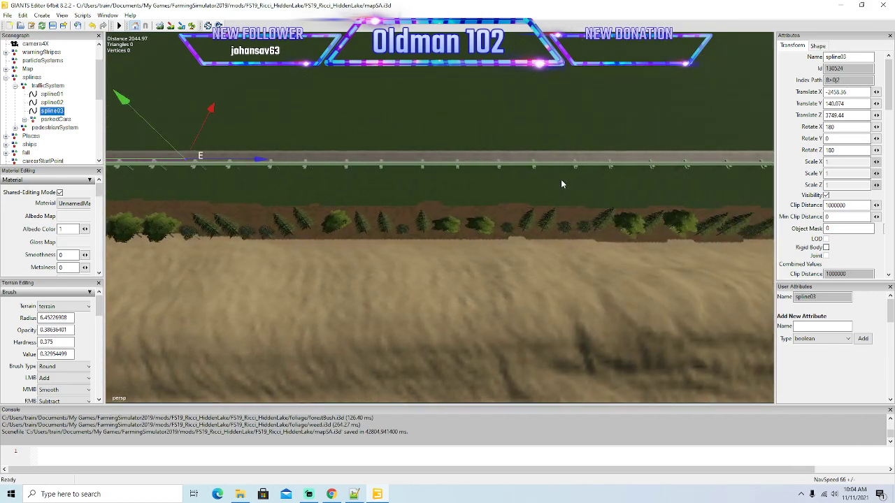
# Extend spline03 up to the side-road junction and past it along the main road.
pyautogui.moveTo(286, 160); pyautogui.dragTo(651, 201)
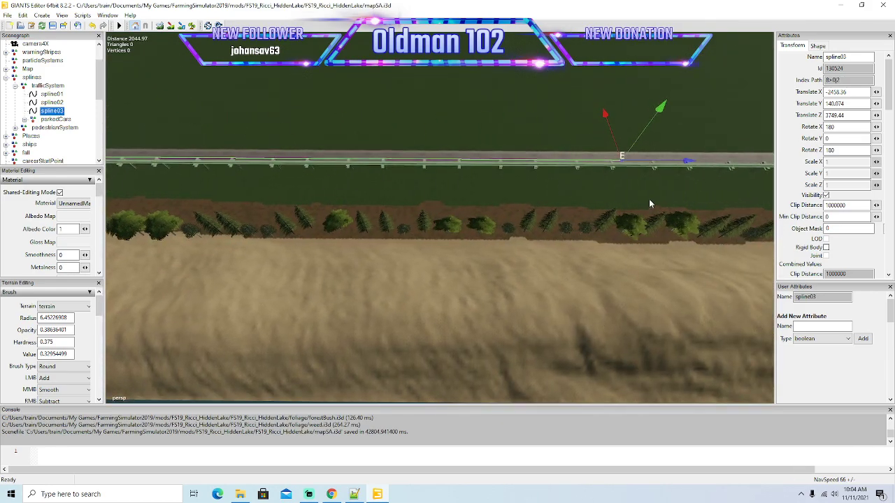
pyautogui.press('d')
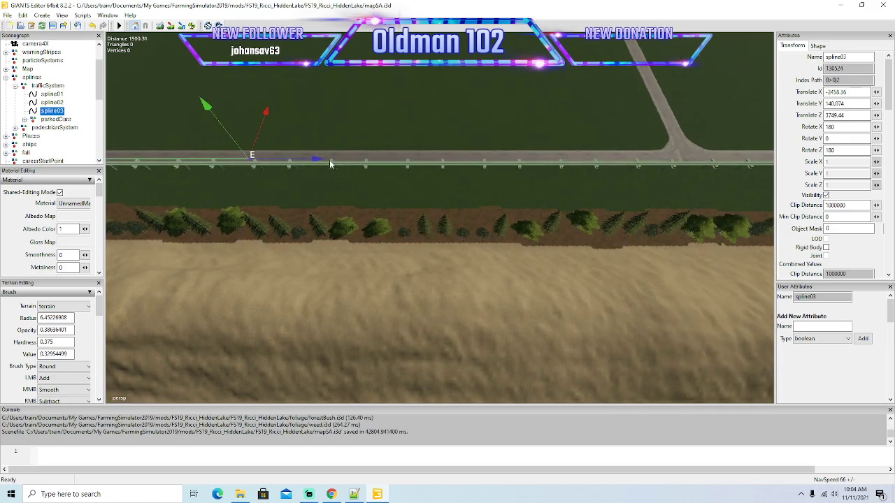
pyautogui.moveTo(316, 163); pyautogui.dragTo(731, 169)
pyautogui.press('d')
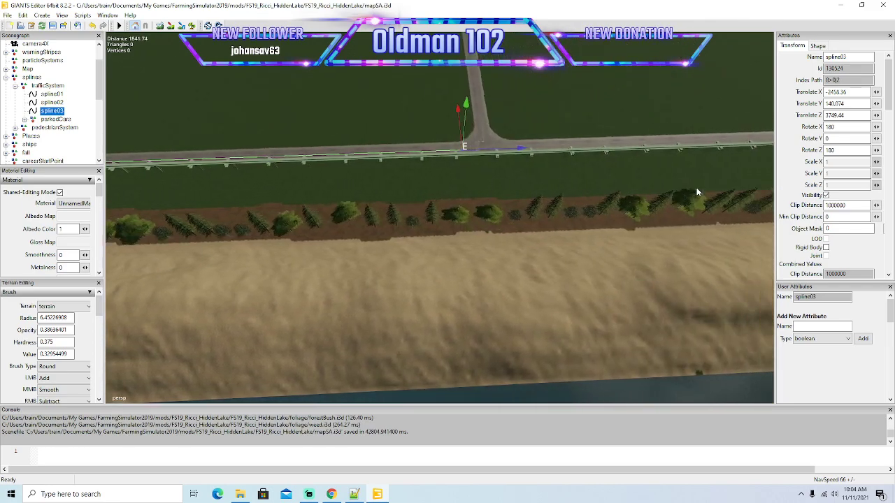
pyautogui.moveTo(388, 150); pyautogui.dragTo(723, 154)
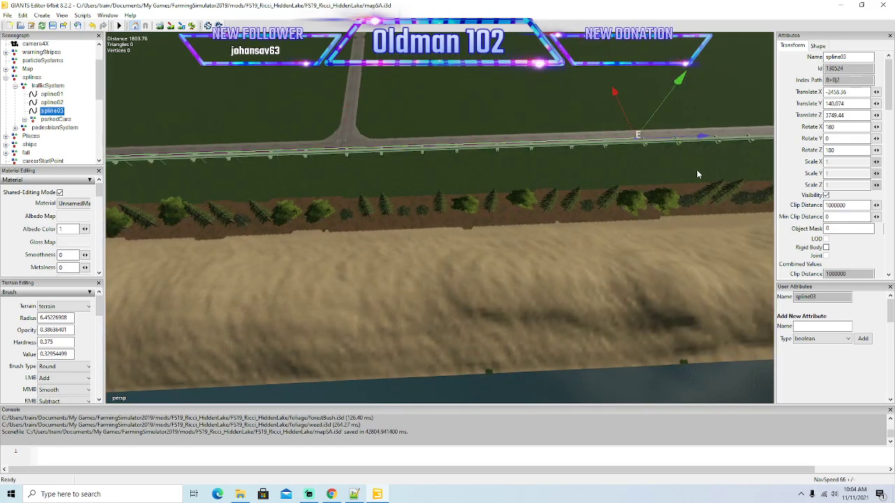
# Pull spline03's end along the straight past the side-road junction to the start of the bend beside the elevated track.
pyautogui.press('d')
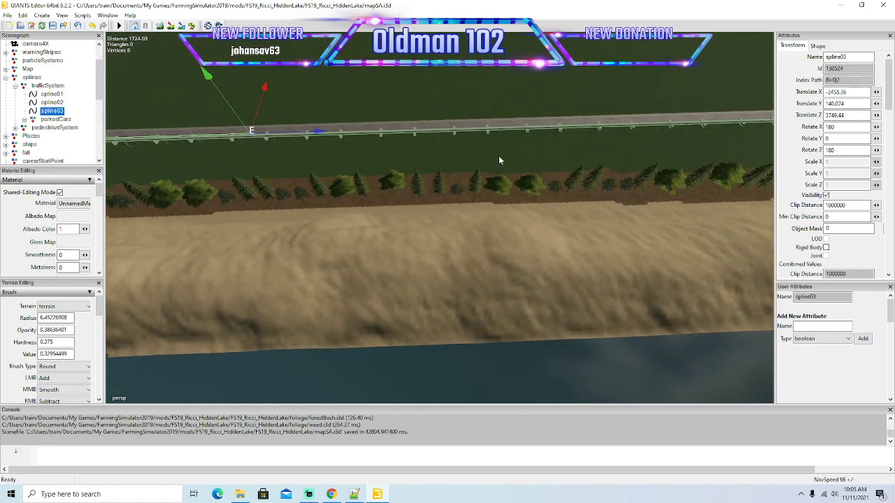
pyautogui.moveTo(321, 135); pyautogui.dragTo(676, 142)
pyautogui.press('d')
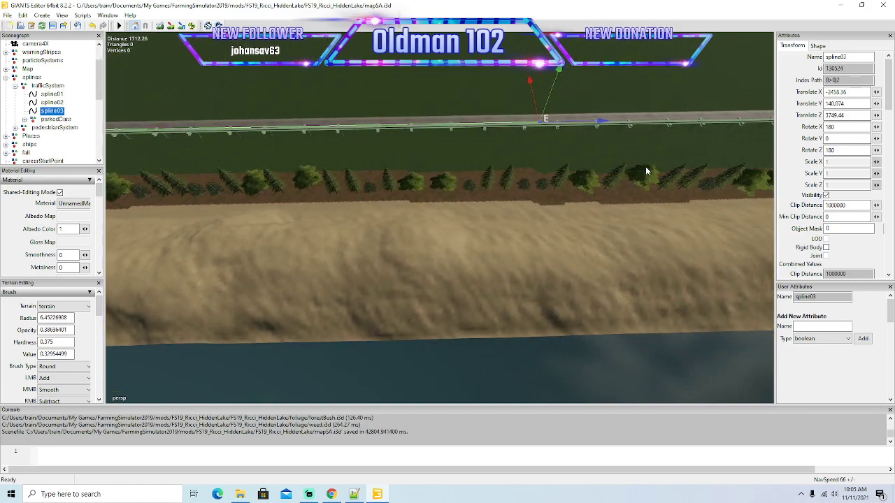
pyautogui.moveTo(325, 123); pyautogui.dragTo(666, 127)
pyautogui.press('w')
pyautogui.press('w')
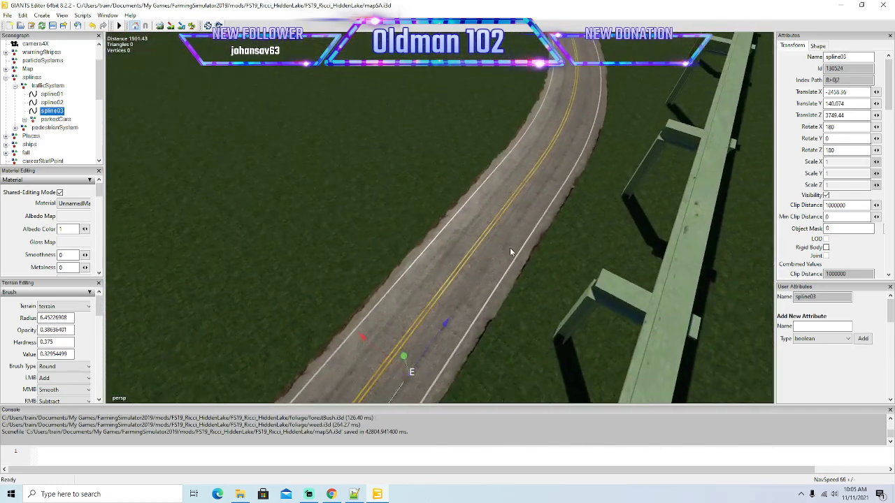
pyautogui.moveTo(447, 326); pyautogui.dragTo(748, 63)
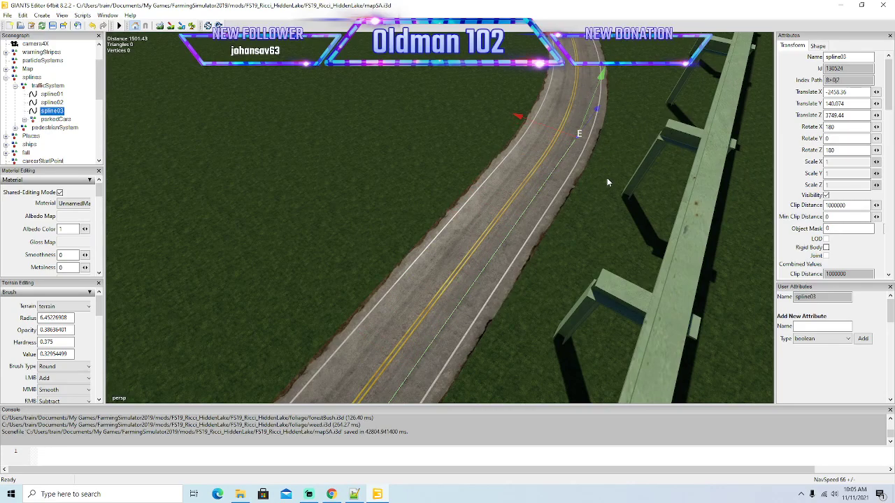
pyautogui.keyDown('alt'); pyautogui.moveTo(562, 223); pyautogui.dragTo(619, 188); pyautogui.keyUp('alt')
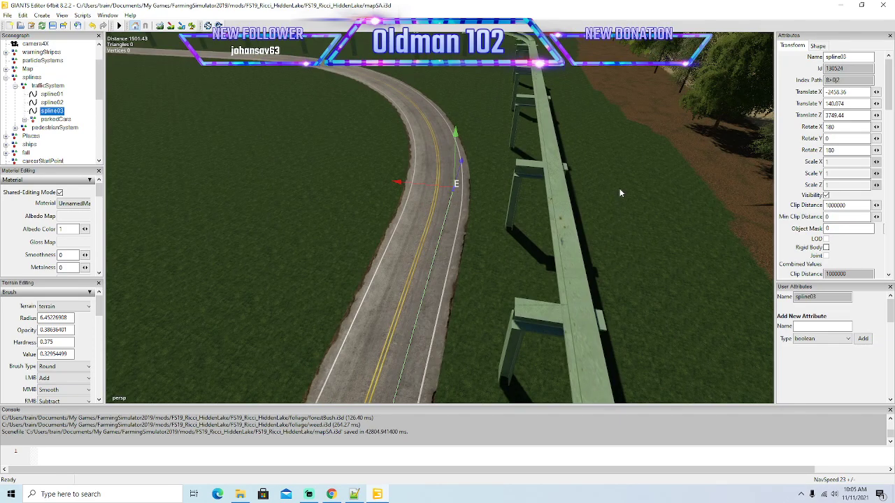
# Align spline03's end point within the outer lane at the bend entry, and delete that end point.
pyautogui.scroll(2, 529, 246)
pyautogui.keyDown('alt'); pyautogui.moveTo(529, 247); pyautogui.dragTo(549, 260); pyautogui.keyUp('alt')
pyautogui.scroll(4, 537, 216)
pyautogui.scroll(-3, 538, 246)
pyautogui.scroll(2, 536, 252)
pyautogui.scroll(-2, 536, 251)
pyautogui.scroll(3, 571, 255)
pyautogui.scroll(-3, 544, 261)
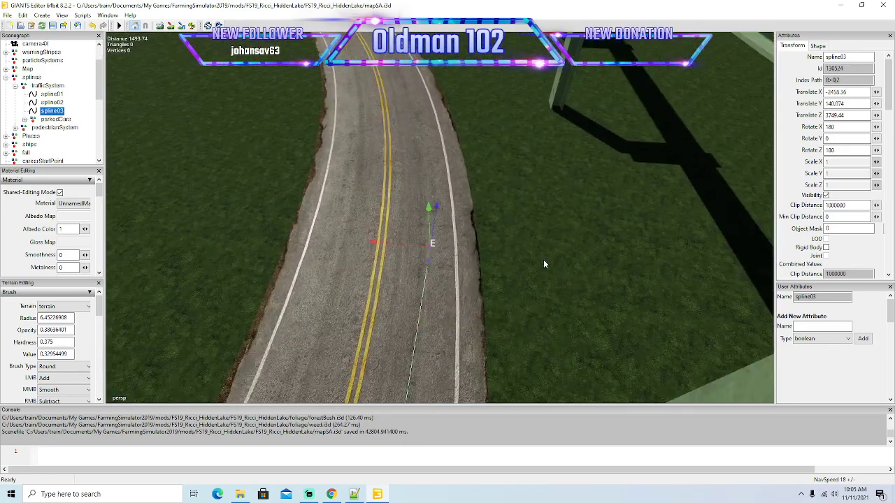
pyautogui.moveTo(436, 210); pyautogui.dragTo(454, 182)
pyautogui.moveTo(378, 224); pyautogui.dragTo(372, 224)
pyautogui.scroll(-5, 503, 254)
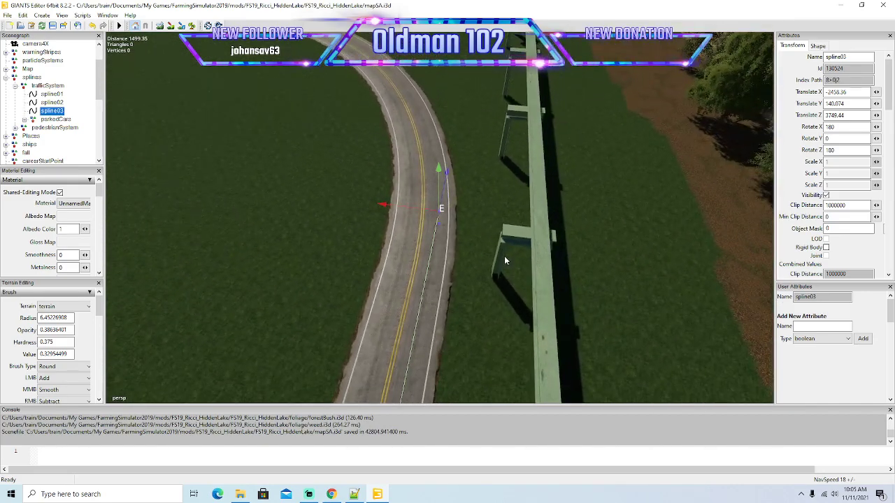
pyautogui.press('Delete')
# Pull spline03's remaining end from the far corner along the whole straight and past the side-road junction.
pyautogui.moveTo(577, 272); pyautogui.dragTo(460, 276, button='right')
pyautogui.press('s')
pyautogui.press('a')
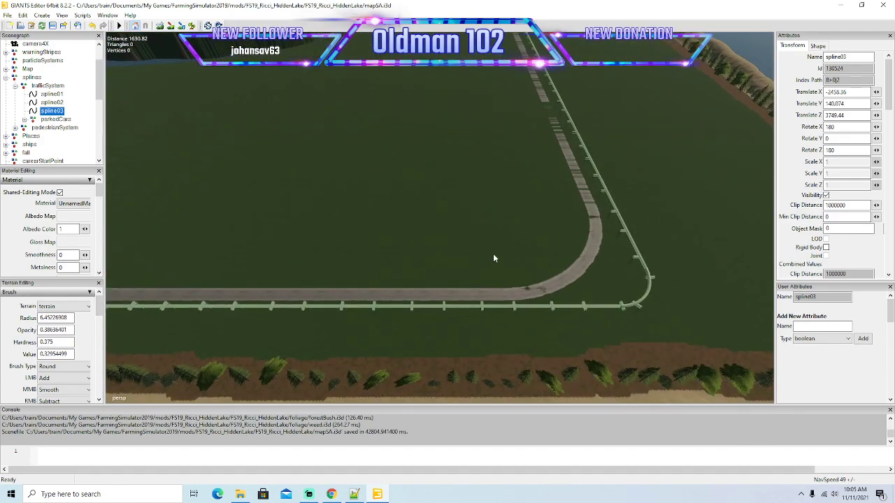
pyautogui.moveTo(493, 253); pyautogui.dragTo(432, 242, button='right')
pyautogui.press('s')
pyautogui.press('a')
pyautogui.press('a')
pyautogui.press('s')
pyautogui.keyDown('alt'); pyautogui.moveTo(422, 236); pyautogui.dragTo(412, 231); pyautogui.keyUp('alt')
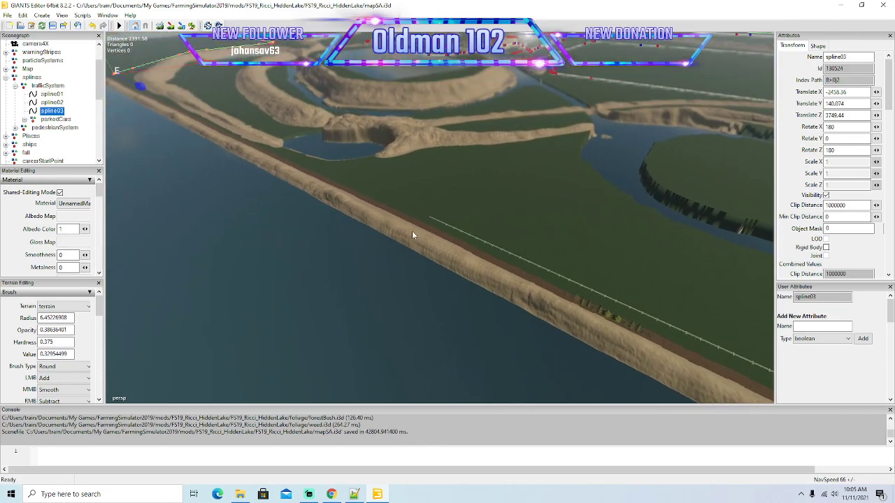
pyautogui.moveTo(128, 83); pyautogui.dragTo(844, 339)
pyautogui.moveTo(442, 228); pyautogui.dragTo(644, 268)
pyautogui.scroll(8, 644, 268)
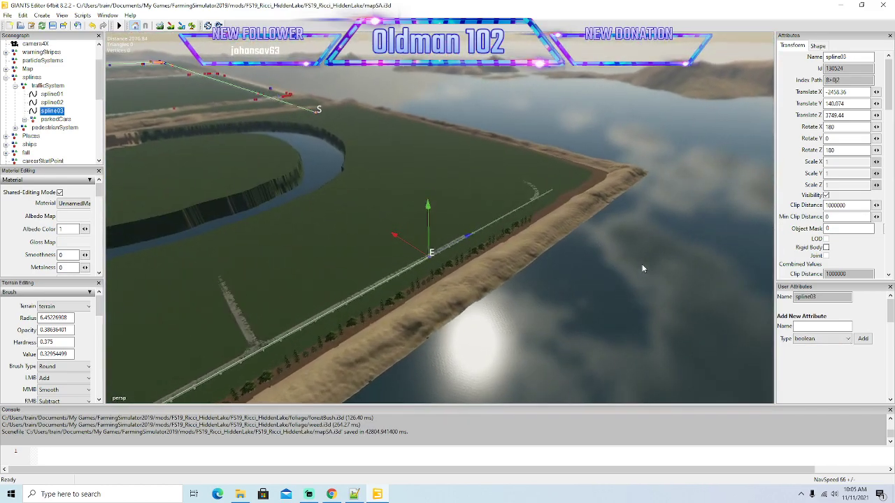
pyautogui.scroll(6, 643, 268)
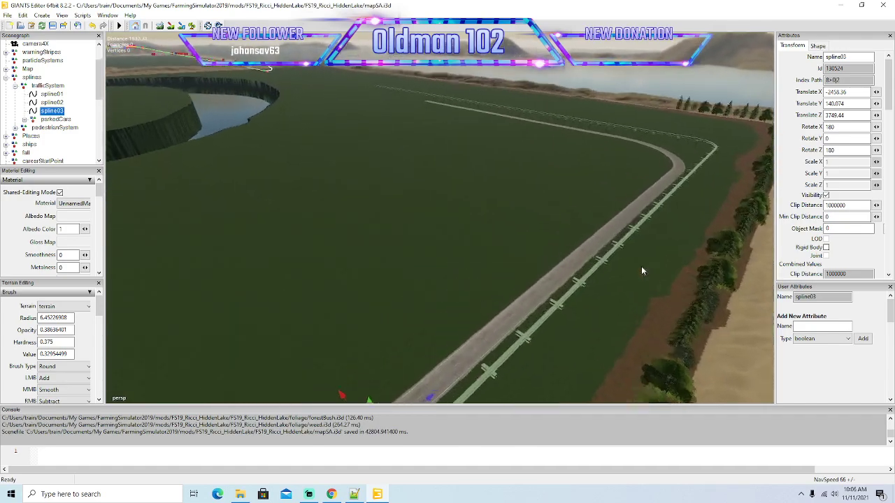
# Extend spline03 along the track-side lane to the dashed centre line shortly before the bend.
pyautogui.moveTo(433, 392); pyautogui.dragTo(754, 288)
pyautogui.scroll(3, 764, 254)
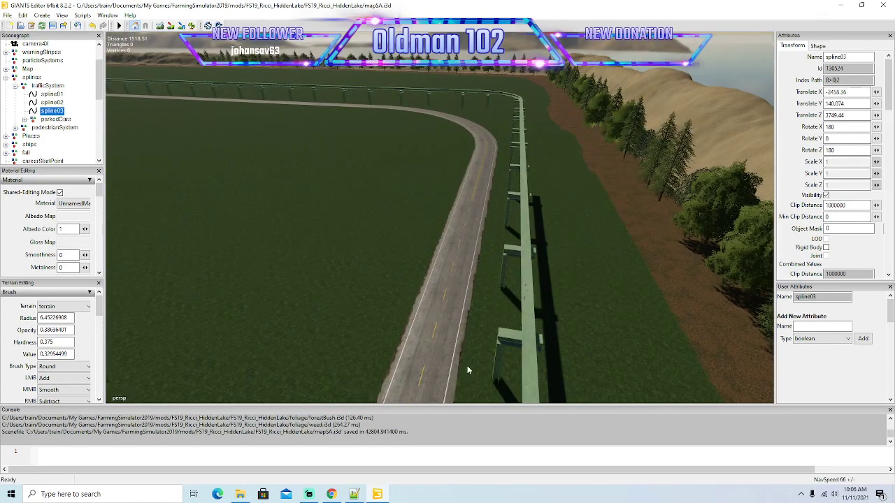
pyautogui.scroll(3, 462, 368)
pyautogui.moveTo(441, 347); pyautogui.dragTo(663, 193)
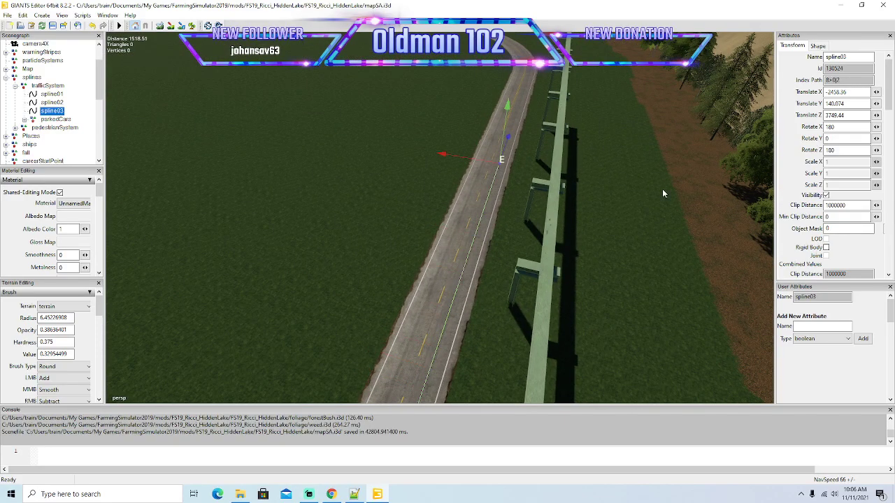
pyautogui.keyDown('alt'); pyautogui.moveTo(599, 240); pyautogui.dragTo(645, 225); pyautogui.keyUp('alt')
pyautogui.scroll(3, 634, 195)
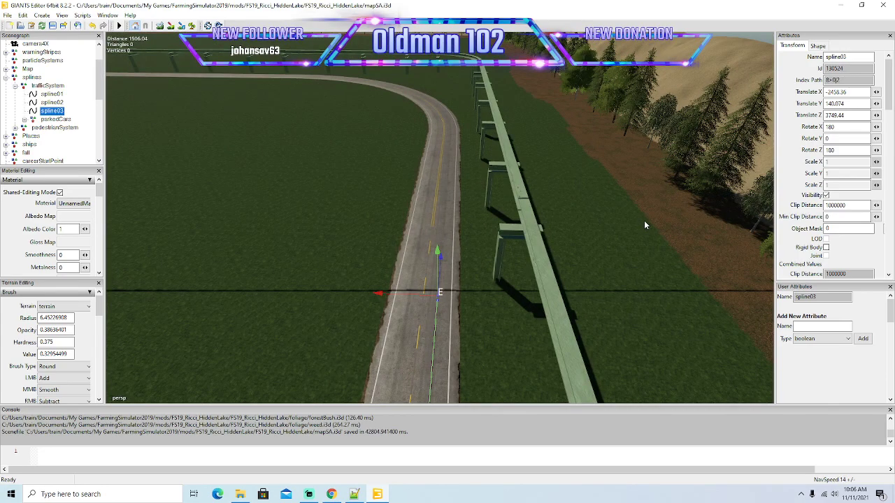
pyautogui.keyDown('alt'); pyautogui.moveTo(644, 221); pyautogui.dragTo(580, 262); pyautogui.keyUp('alt')
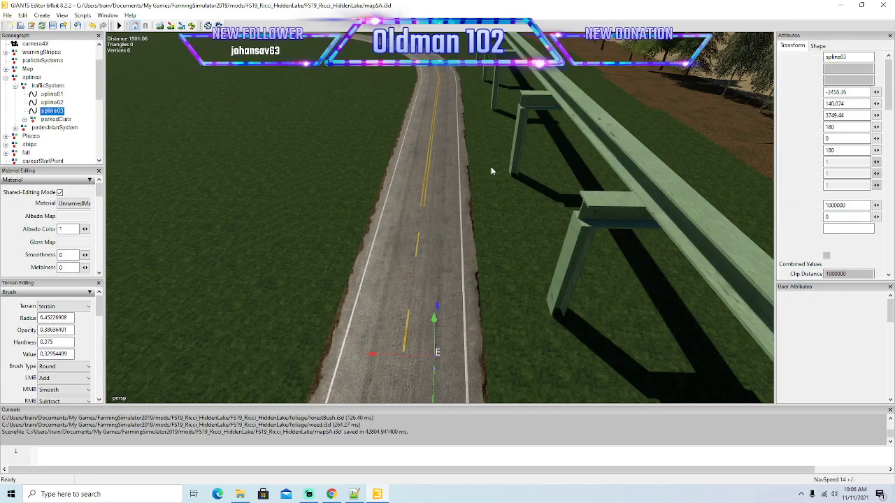
# Reselect spline03 and try to move its end forward to where the double yellow line begins.
pyautogui.click(502, 193)
pyautogui.click(434, 371)
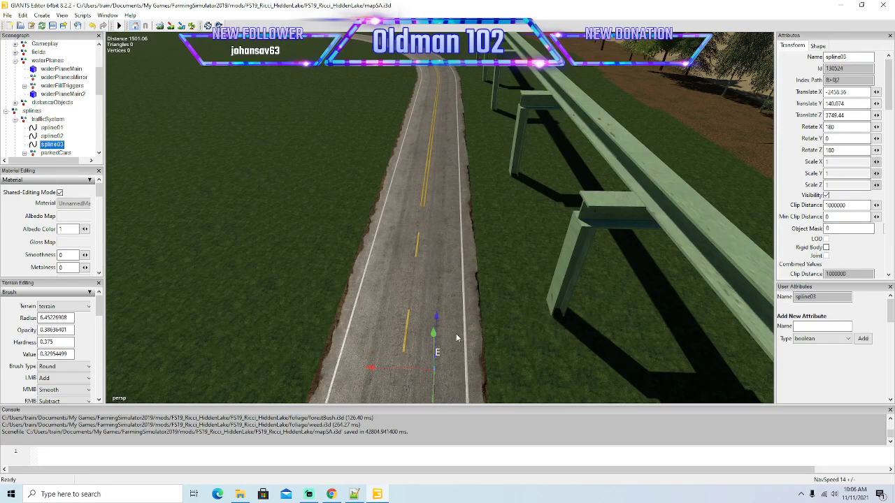
pyautogui.keyDown('alt'); pyautogui.moveTo(530, 184); pyautogui.dragTo(516, 219); pyautogui.keyUp('alt')
pyautogui.scroll(4, 517, 214)
pyautogui.moveTo(426, 274); pyautogui.dragTo(452, 257)
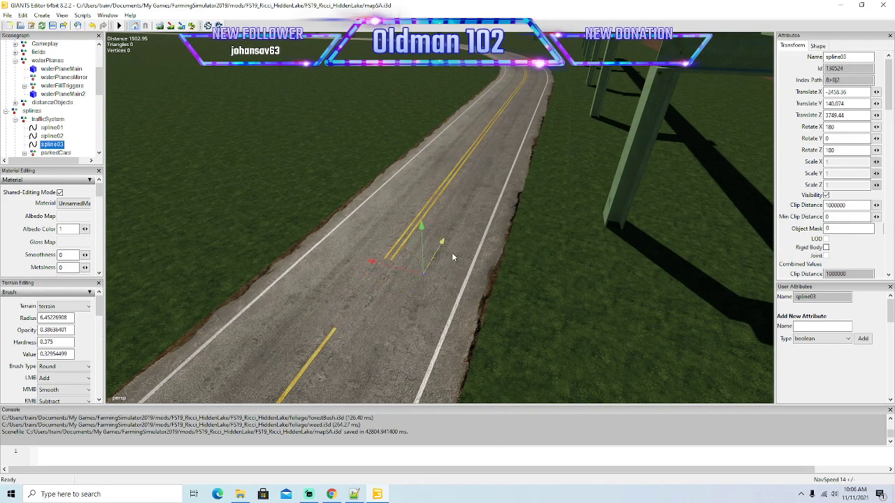
pyautogui.click(453, 253)
# Move spline03's end point a little farther beside the dashed centre line and insert a new spline point.
pyautogui.keyDown('alt'); pyautogui.moveTo(523, 276); pyautogui.dragTo(384, 301); pyautogui.keyUp('alt')
pyautogui.scroll(-5, 384, 301)
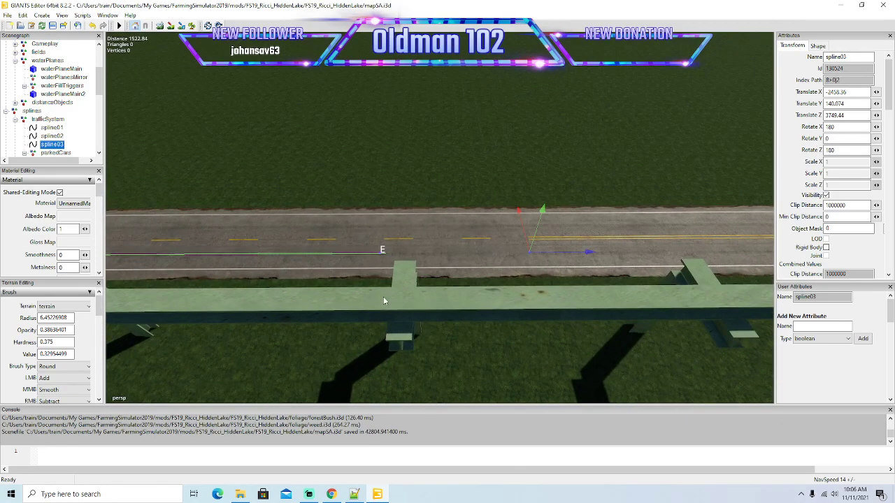
pyautogui.keyDown('alt'); pyautogui.moveTo(542, 307); pyautogui.dragTo(551, 279); pyautogui.keyUp('alt')
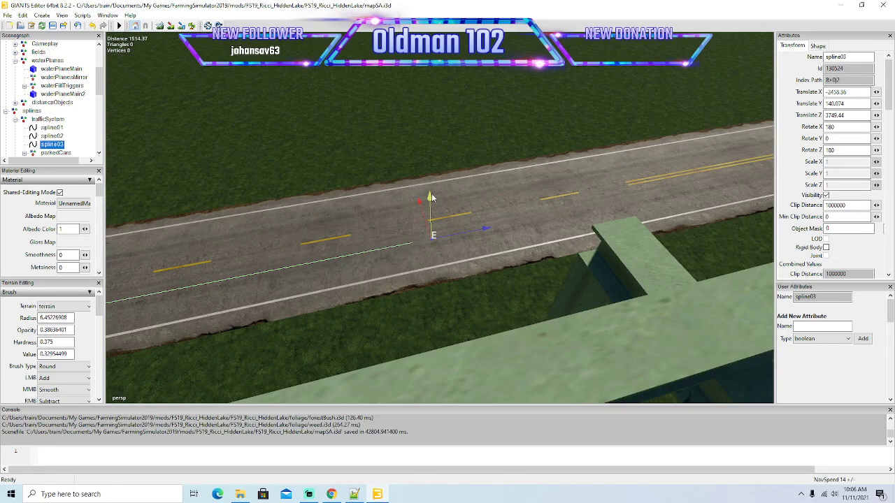
pyautogui.moveTo(482, 231); pyautogui.dragTo(544, 235)
pyautogui.press('Insert')
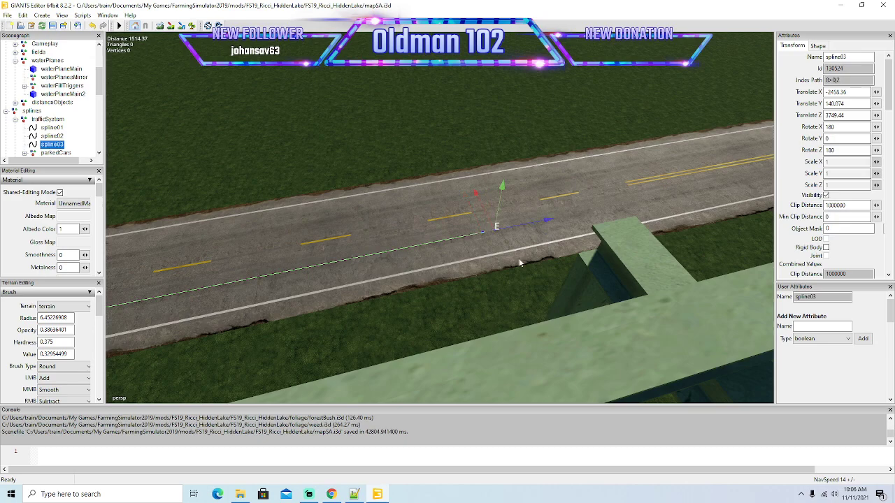
# Advance spline03's end to the start of the double yellow line and insert another spline point.
pyautogui.keyDown('alt'); pyautogui.moveTo(493, 195); pyautogui.dragTo(458, 244, button='middle'); pyautogui.keyUp('alt')
pyautogui.scroll(3, 459, 243)
pyautogui.keyDown('alt'); pyautogui.moveTo(459, 243); pyautogui.dragTo(571, 252); pyautogui.keyUp('alt')
pyautogui.scroll(-2, 572, 254)
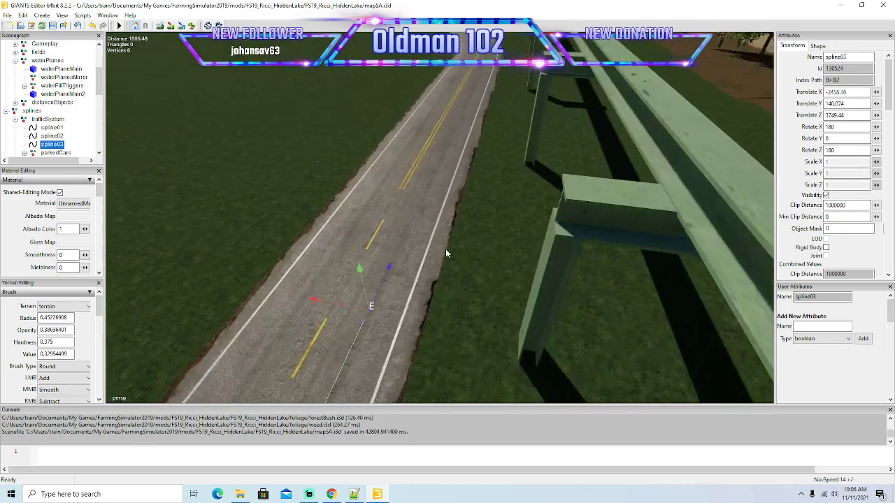
pyautogui.moveTo(391, 267); pyautogui.dragTo(551, 134)
pyautogui.press('Insert')
# Extend spline03 beside the double yellow line toward the bend, keeping it within the track-side lane.
pyautogui.keyDown('alt'); pyautogui.moveTo(526, 209); pyautogui.dragTo(496, 235); pyautogui.keyUp('alt')
pyautogui.scroll(5, 473, 214)
pyautogui.moveTo(390, 298); pyautogui.dragTo(519, 188)
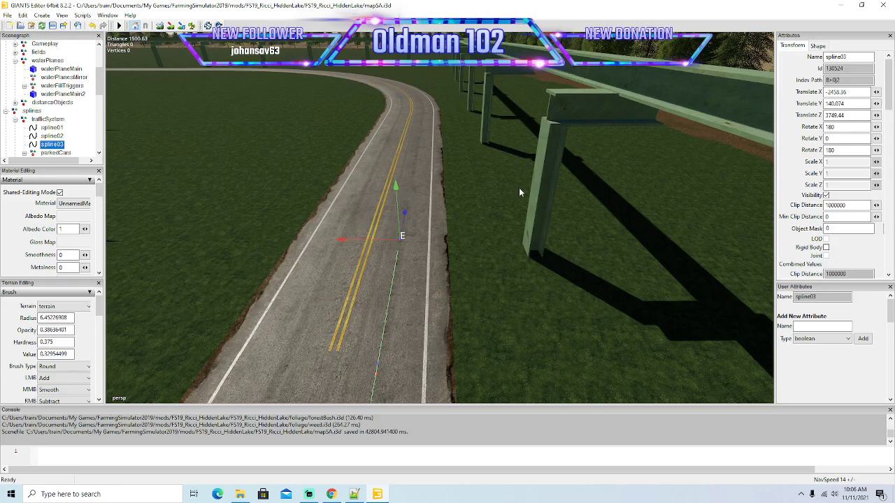
pyautogui.keyDown('alt'); pyautogui.moveTo(465, 263); pyautogui.dragTo(517, 168); pyautogui.keyUp('alt')
pyautogui.scroll(3, 446, 214)
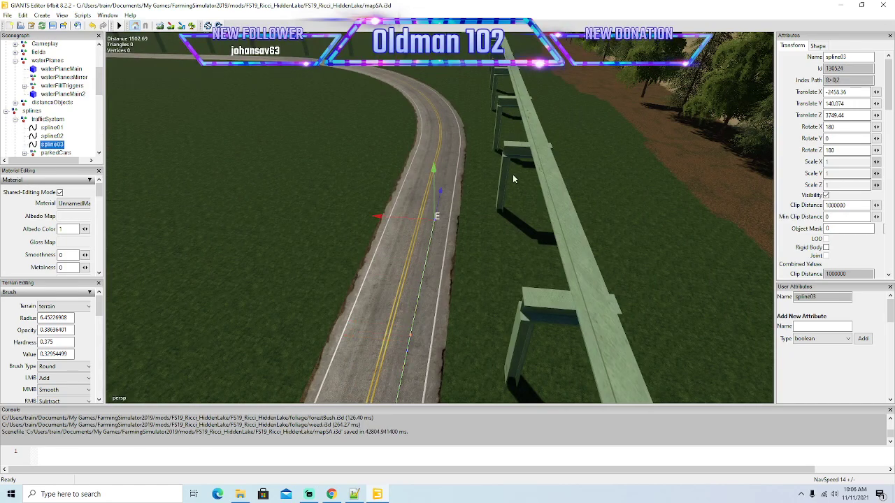
pyautogui.moveTo(441, 191); pyautogui.dragTo(505, 194)
pyautogui.moveTo(439, 280); pyautogui.dragTo(501, 225)
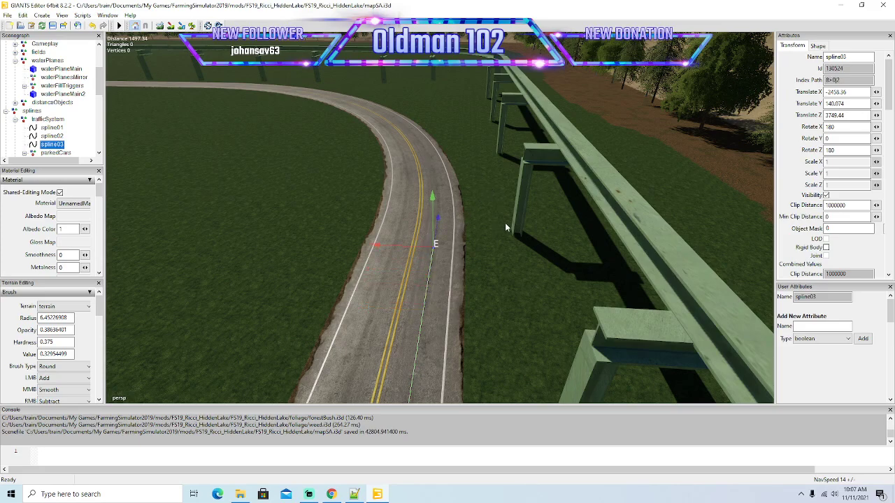
# Insert a spline03 point at the bend entry and shift the new end sideways to centre it in the outer lane.
pyautogui.moveTo(478, 276)
pyautogui.keyDown('alt'); pyautogui.mouseDown()
pyautogui.moveTo(474, 250)
pyautogui.moveTo(478, 277)
pyautogui.mouseUp(); pyautogui.keyUp('alt')
pyautogui.scroll(3, 474, 250)
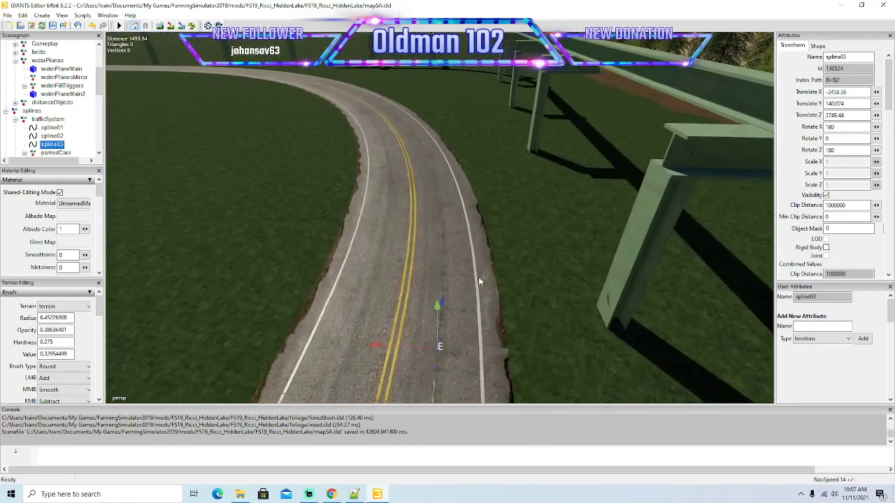
pyautogui.moveTo(444, 302); pyautogui.dragTo(429, 261)
pyautogui.press('Insert')
pyautogui.scroll(3, 501, 259)
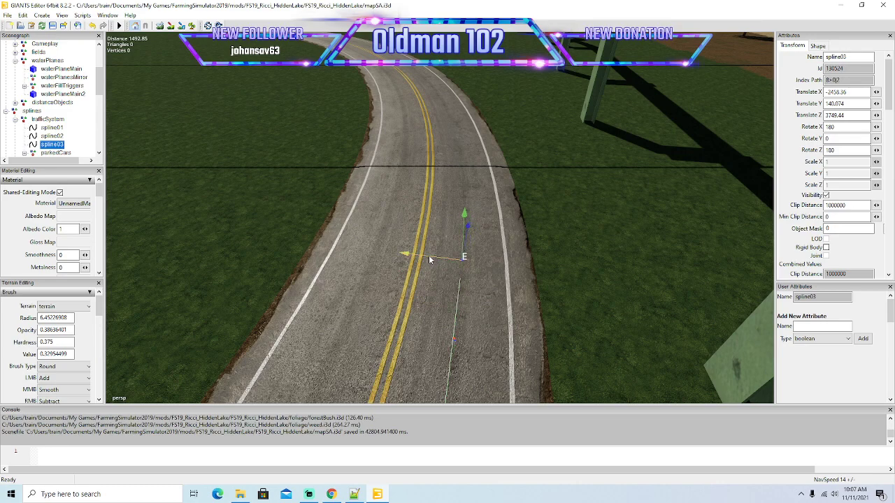
# Add closely spaced spline03 points at the beginning of the curve and centre each one in the outer lane.
pyautogui.press('Insert')
pyautogui.moveTo(469, 219); pyautogui.dragTo(493, 186)
pyautogui.moveTo(447, 216); pyautogui.dragTo(441, 217)
pyautogui.keyDown('alt'); pyautogui.moveTo(496, 228); pyautogui.dragTo(448, 244); pyautogui.keyUp('alt')
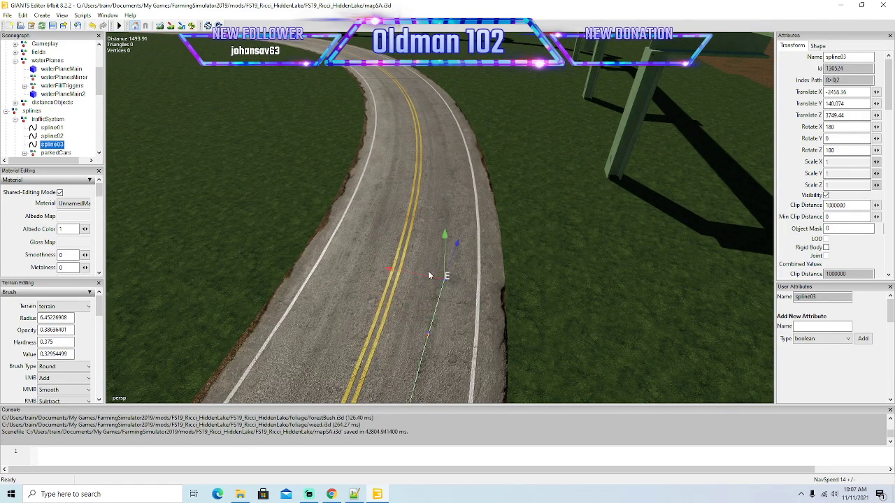
pyautogui.moveTo(413, 278); pyautogui.dragTo(489, 190)
pyautogui.moveTo(436, 228); pyautogui.dragTo(423, 227)
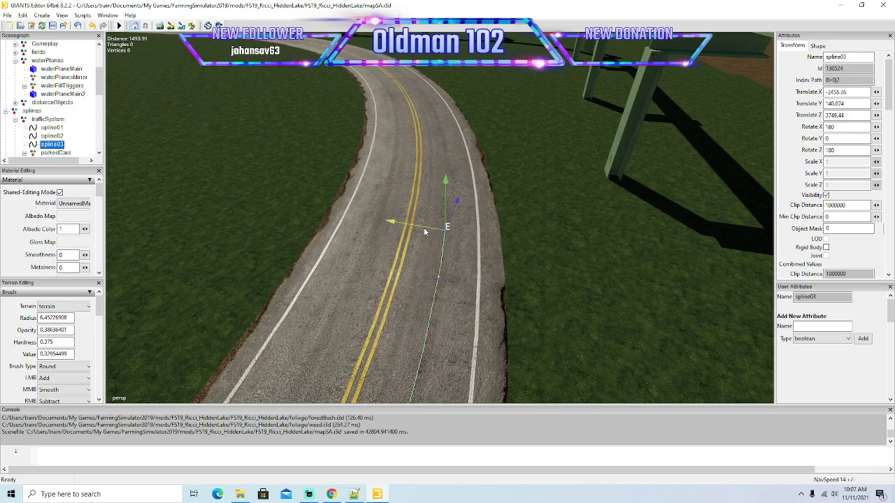
pyautogui.keyDown('alt'); pyautogui.moveTo(435, 301); pyautogui.dragTo(426, 241); pyautogui.keyUp('alt')
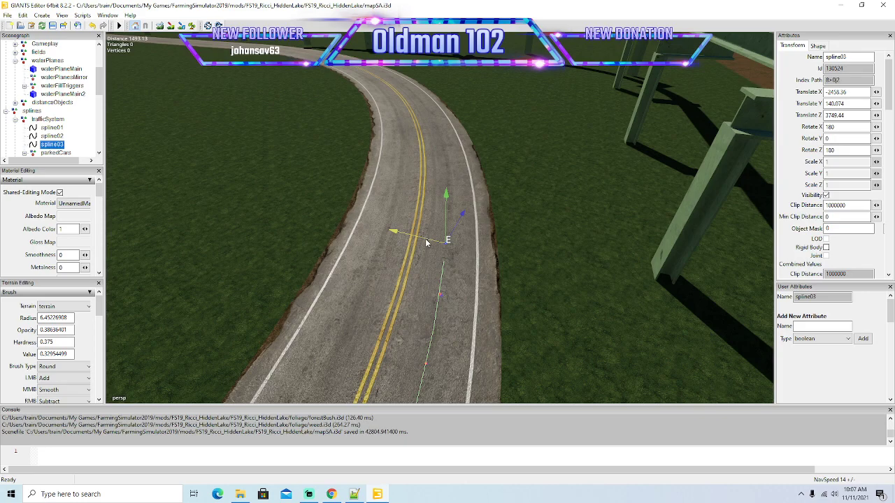
# Move spline03's newest end point farther into the curve along the outer lane.
pyautogui.moveTo(521, 299)
pyautogui.keyDown('alt'); pyautogui.mouseDown()
pyautogui.moveTo(540, 271)
pyautogui.moveTo(503, 298)
pyautogui.mouseUp(); pyautogui.keyUp('alt')
pyautogui.scroll(4, 540, 271)
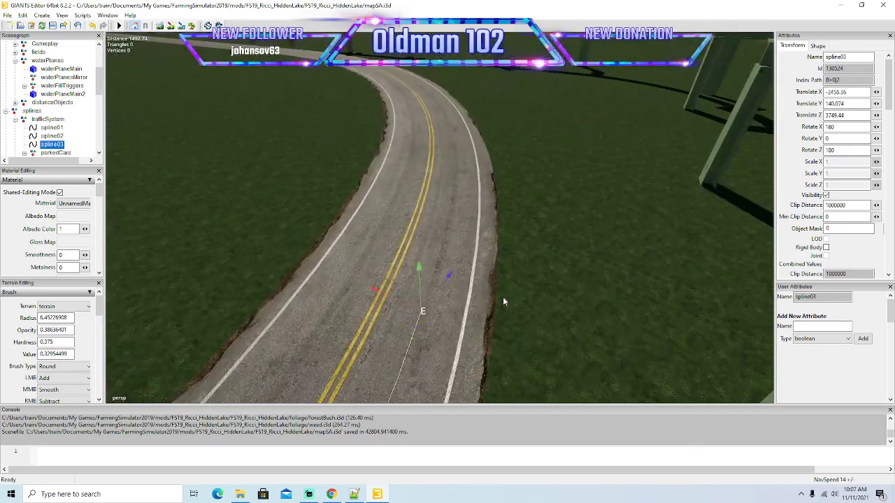
pyautogui.moveTo(406, 305); pyautogui.dragTo(429, 209)
pyautogui.moveTo(509, 282)
pyautogui.keyDown('alt'); pyautogui.mouseDown()
pyautogui.moveTo(528, 240)
pyautogui.moveTo(510, 271)
pyautogui.mouseUp(); pyautogui.keyUp('alt')
pyautogui.scroll(5, 528, 239)
pyautogui.scroll(-1, 510, 271)
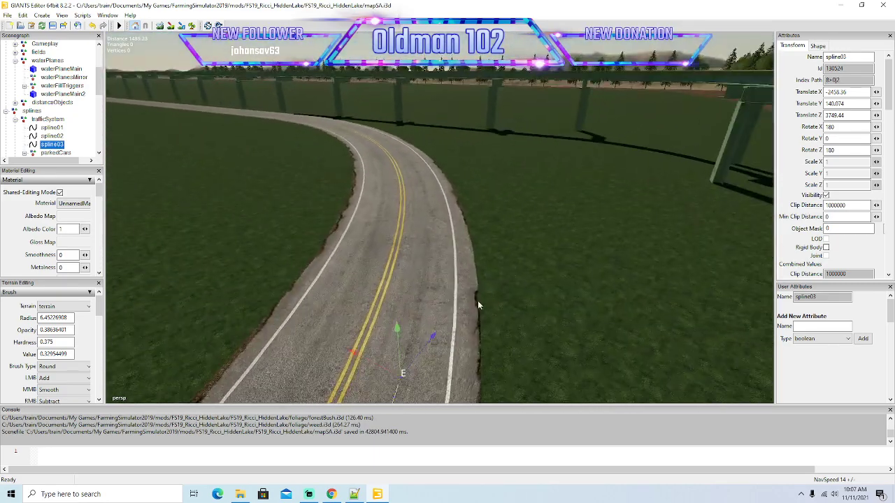
# Push spline03's end forward around the curve, shift it toward the lane centre and insert the next points.
pyautogui.moveTo(431, 341); pyautogui.dragTo(489, 291)
pyautogui.moveTo(425, 319); pyautogui.dragTo(494, 248)
pyautogui.press('Insert')
pyautogui.moveTo(430, 274); pyautogui.dragTo(408, 277)
pyautogui.press('Insert')
# Bring spline03's end back from the road edge into the middle of the outer lane and insert another point.
pyautogui.keyDown('alt'); pyautogui.moveTo(462, 325); pyautogui.dragTo(477, 295); pyautogui.keyUp('alt')
pyautogui.scroll(4, 495, 281)
pyautogui.moveTo(420, 307); pyautogui.dragTo(492, 249)
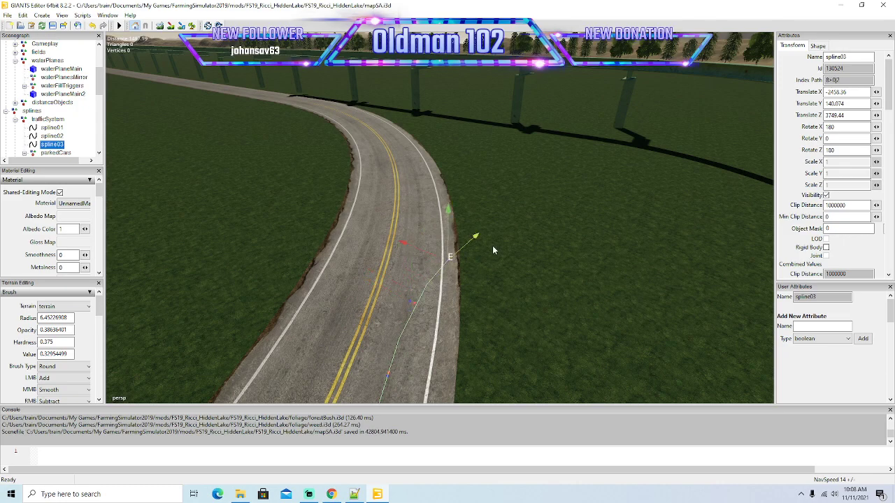
pyautogui.moveTo(429, 252); pyautogui.dragTo(398, 238)
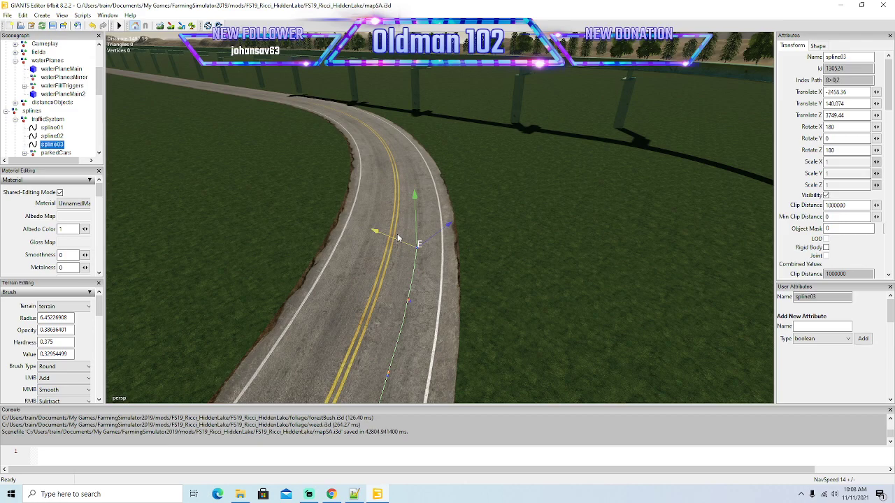
pyautogui.press('Insert')
# Shift the newly inserted end point of spline03 sideways off the white edge line to the outer lane's centre.
pyautogui.keyDown('alt'); pyautogui.moveTo(506, 321); pyautogui.dragTo(504, 276); pyautogui.keyUp('alt')
pyautogui.scroll(3, 506, 276)
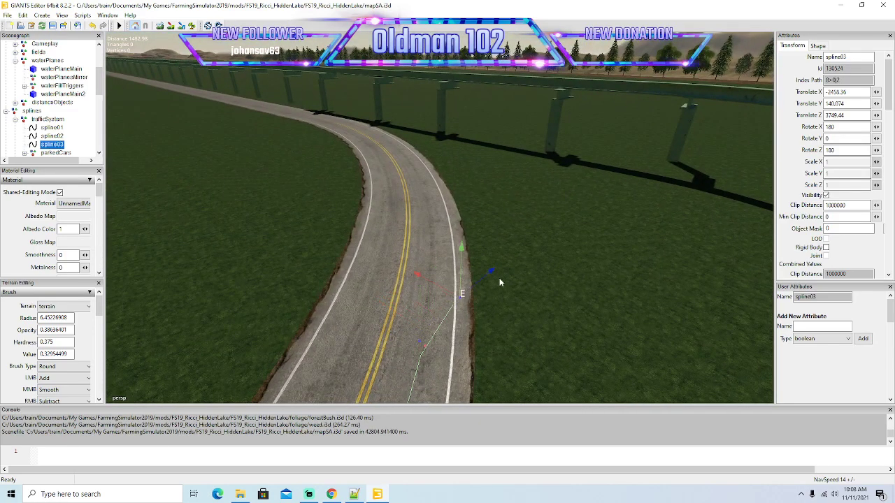
pyautogui.moveTo(441, 291); pyautogui.dragTo(404, 261)
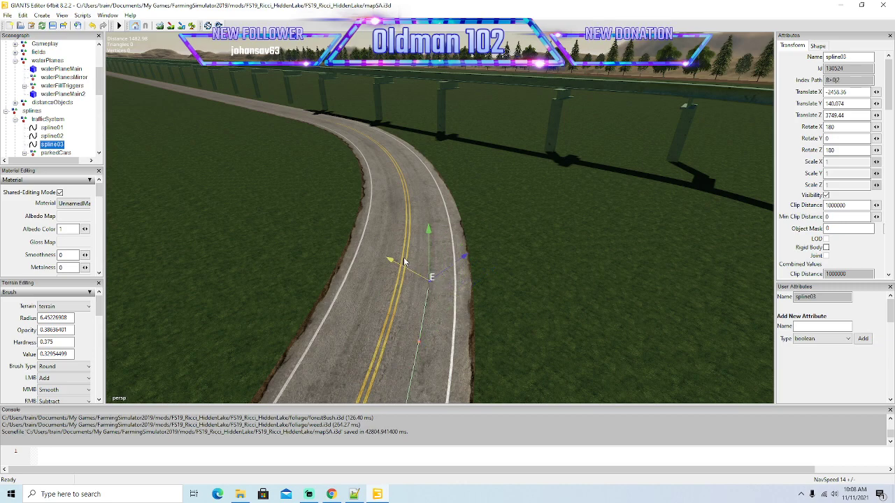
# Insert two further points at spline03's end and move them forward around the bend within the outer lane.
pyautogui.press('Insert')
pyautogui.moveTo(453, 257); pyautogui.dragTo(510, 235)
pyautogui.moveTo(443, 242); pyautogui.dragTo(403, 212)
pyautogui.keyDown('alt'); pyautogui.moveTo(487, 299); pyautogui.dragTo(477, 263); pyautogui.keyUp('alt')
pyautogui.moveTo(418, 265); pyautogui.dragTo(378, 220)
pyautogui.press('Insert')
pyautogui.moveTo(455, 230); pyautogui.dragTo(491, 213)
pyautogui.moveTo(417, 210); pyautogui.dragTo(389, 189)
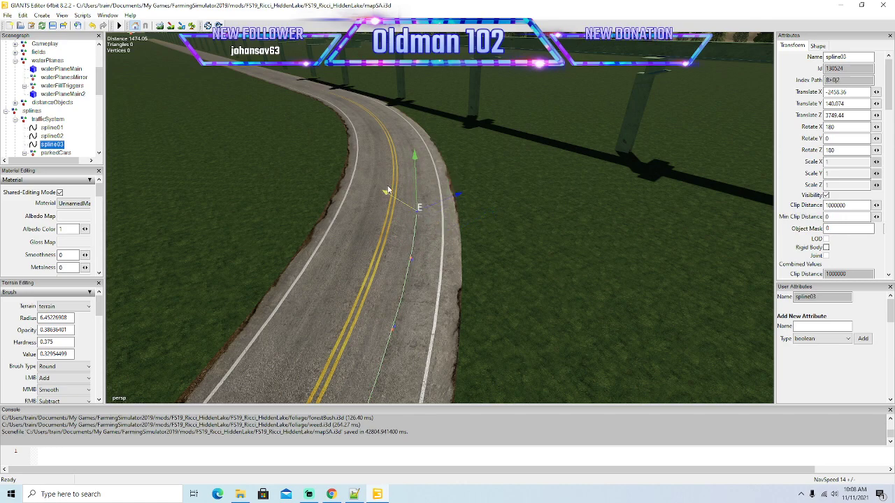
# Add two more end points to spline03 and advance them along the outer lane between the double yellow and white edge lines.
pyautogui.press('Insert')
pyautogui.keyDown('alt'); pyautogui.moveTo(500, 260); pyautogui.dragTo(475, 288); pyautogui.keyUp('alt')
pyautogui.scroll(3, 498, 236)
pyautogui.moveTo(443, 318); pyautogui.dragTo(382, 247)
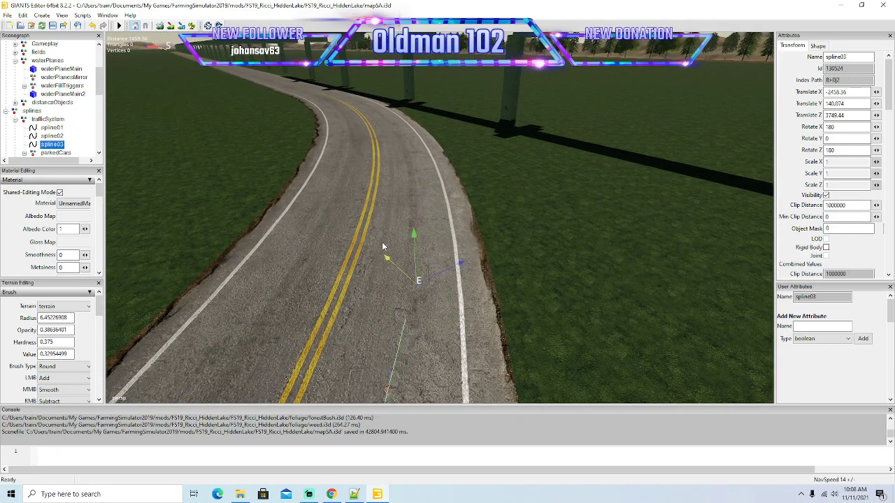
pyautogui.press('Insert')
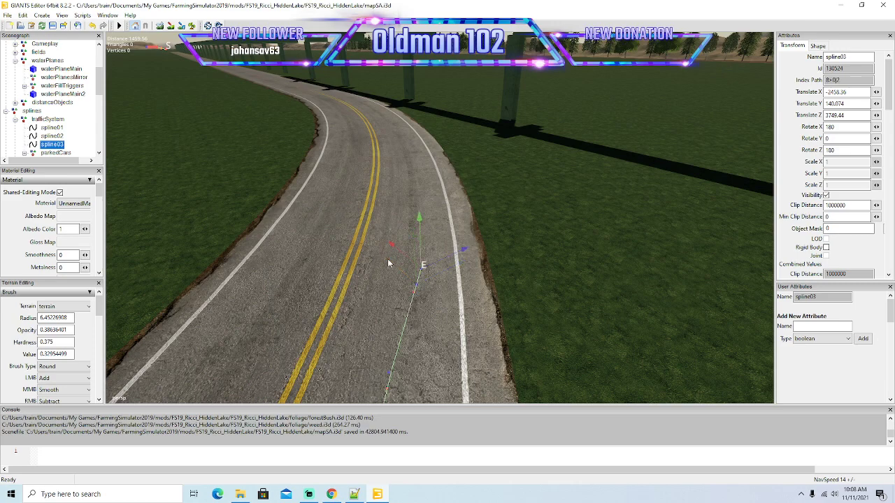
pyautogui.moveTo(448, 264); pyautogui.dragTo(382, 217)
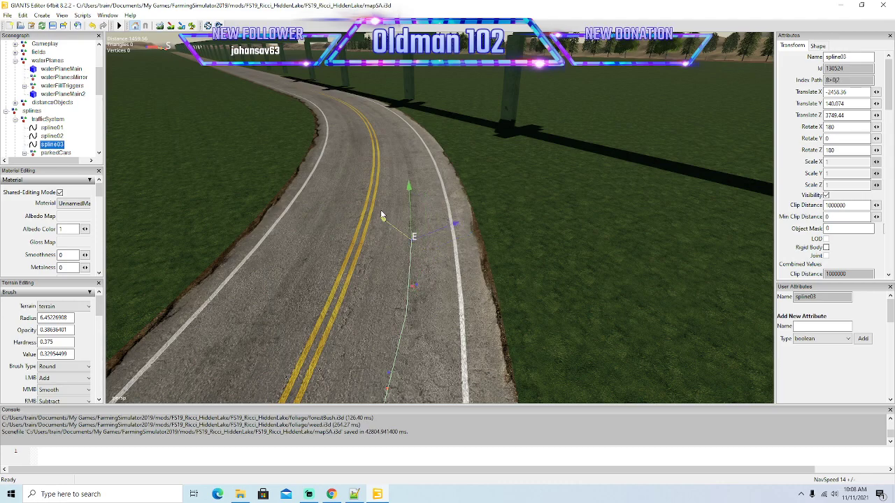
# Insert another end point on spline03, carry it deeper into the bend and shift it sideways to the outer lane's centre.
pyautogui.keyDown('alt'); pyautogui.moveTo(475, 281); pyautogui.dragTo(382, 239); pyautogui.keyUp('alt')
pyautogui.scroll(2, 481, 250)
pyautogui.scroll(-1, 467, 283)
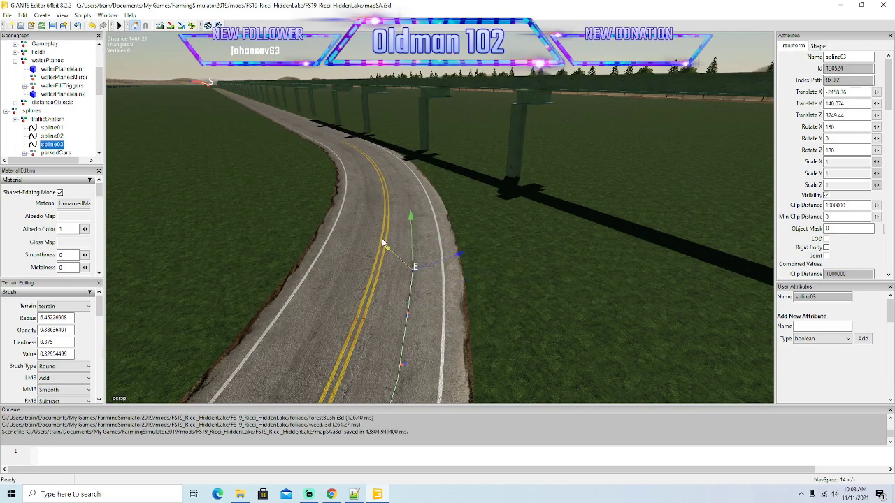
pyautogui.press('Insert')
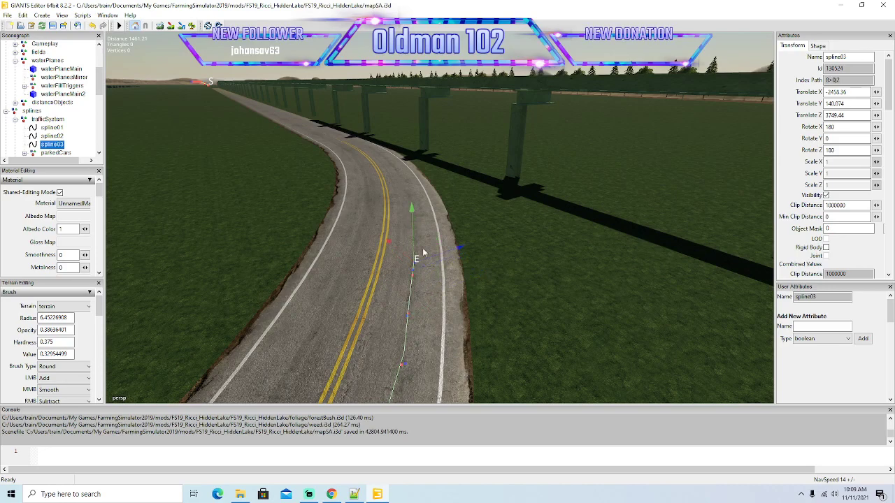
pyautogui.moveTo(448, 253); pyautogui.dragTo(378, 194)
pyautogui.keyDown('alt'); pyautogui.moveTo(492, 297); pyautogui.dragTo(466, 294); pyautogui.keyUp('alt')
pyautogui.scroll(5, 487, 255)
pyautogui.scroll(-3, 467, 298)
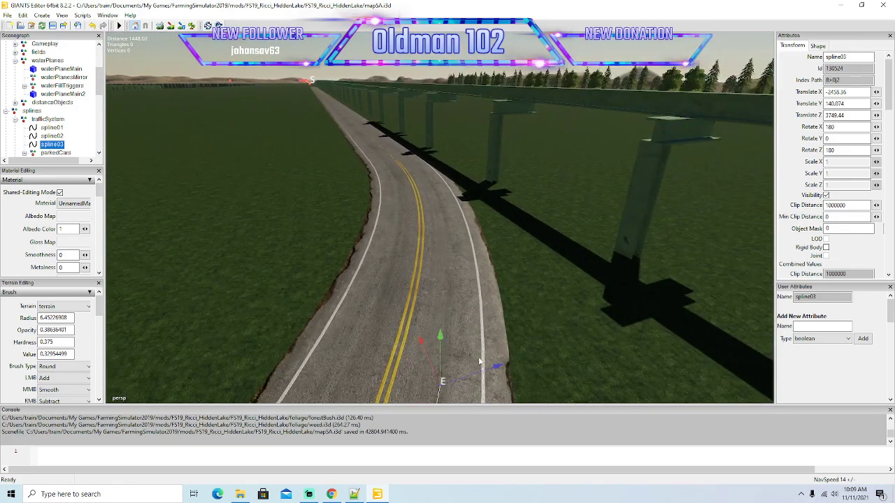
pyautogui.moveTo(446, 346); pyautogui.dragTo(416, 279)
pyautogui.moveTo(460, 294); pyautogui.dragTo(484, 289)
# Insert spline03's next point, advance it toward the bend's exit and correct it sideways into the outer lane.
pyautogui.press('Insert')
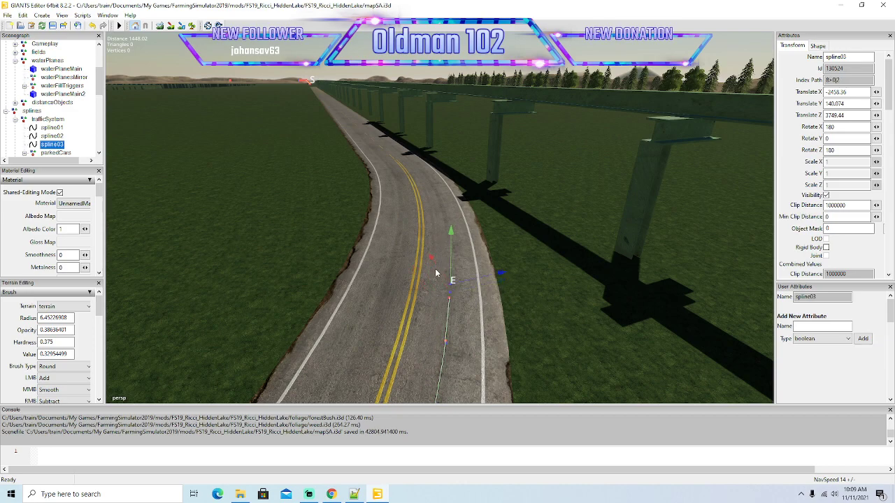
pyautogui.moveTo(467, 256); pyautogui.dragTo(491, 259)
pyautogui.moveTo(499, 319)
pyautogui.keyDown('alt'); pyautogui.mouseDown()
pyautogui.moveTo(532, 290)
pyautogui.moveTo(497, 320)
pyautogui.mouseUp(); pyautogui.keyUp('alt')
pyautogui.scroll(3, 532, 292)
pyautogui.scroll(-3, 498, 322)
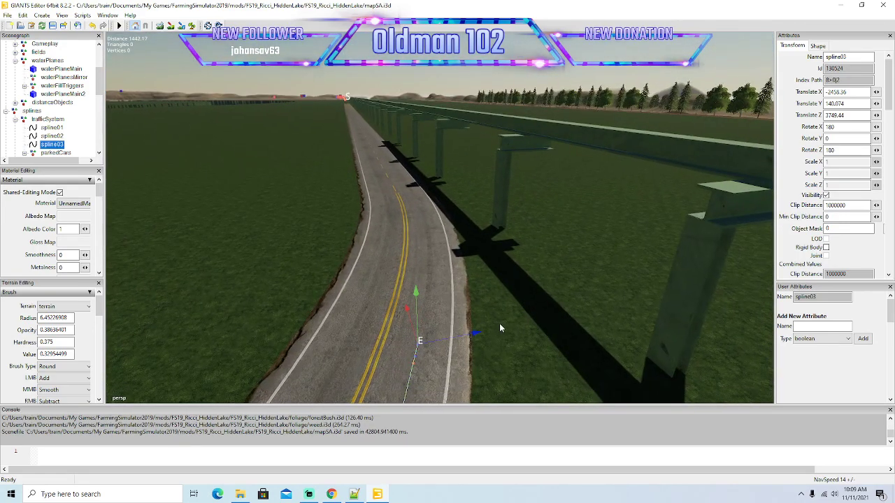
pyautogui.moveTo(410, 316); pyautogui.dragTo(425, 283)
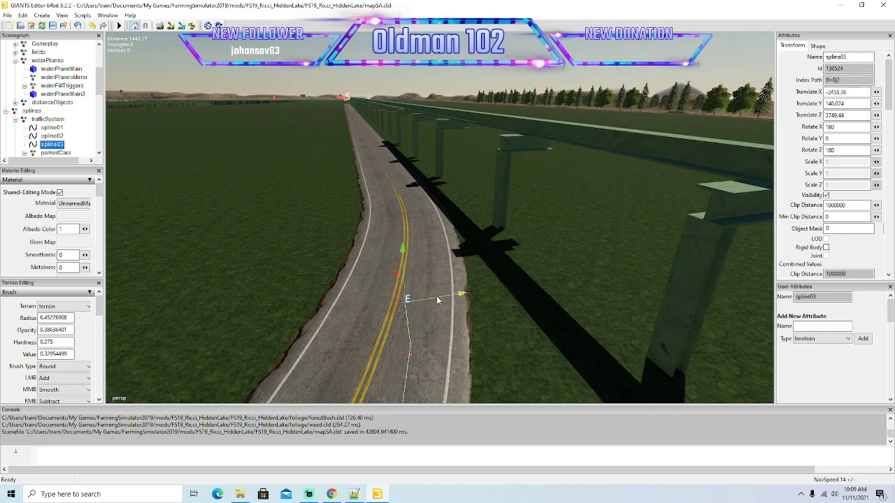
pyautogui.moveTo(474, 301); pyautogui.dragTo(461, 302)
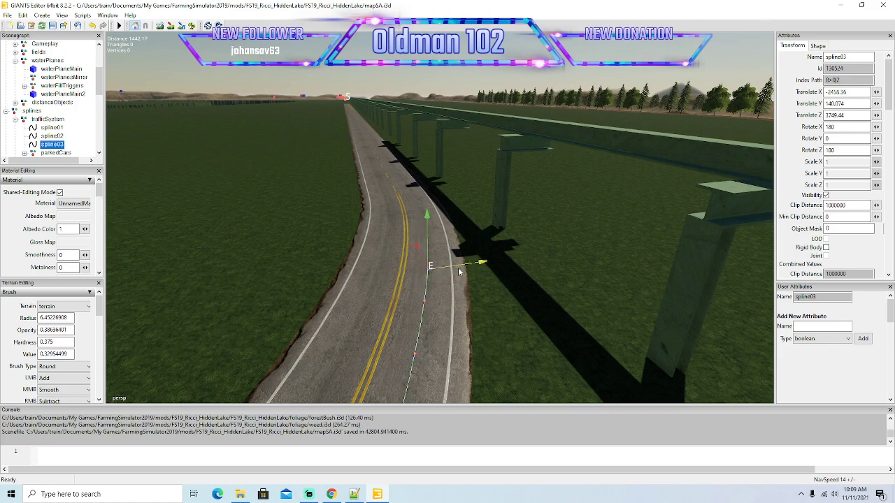
# Guide spline03's end out of the bend to where the dashed centre line begins, adjusting it sideways to the lane centre.
pyautogui.moveTo(485, 320)
pyautogui.keyDown('alt'); pyautogui.mouseDown()
pyautogui.moveTo(484, 307)
pyautogui.moveTo(480, 326)
pyautogui.mouseUp(); pyautogui.keyUp('alt')
pyautogui.scroll(2, 485, 306)
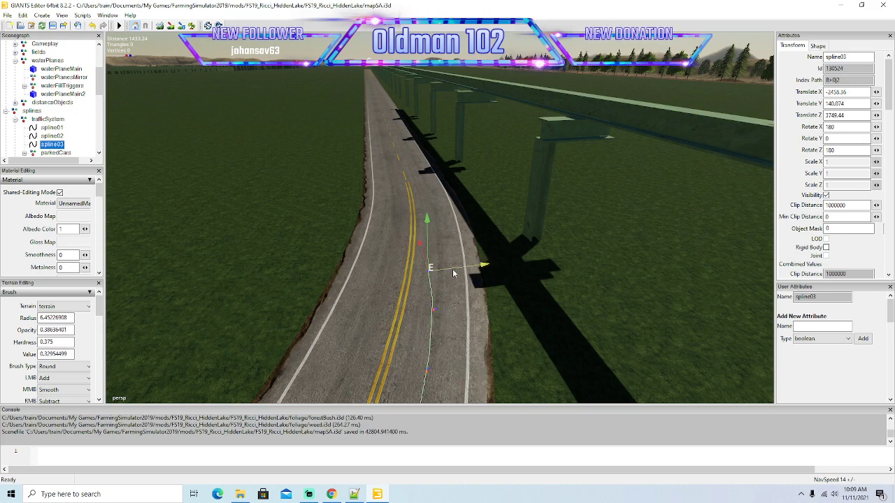
pyautogui.moveTo(455, 272); pyautogui.dragTo(466, 269)
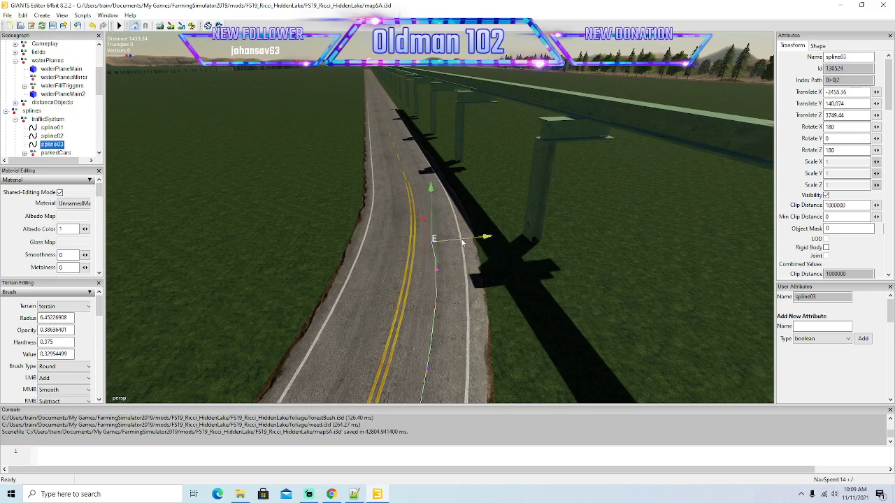
pyautogui.keyDown('alt'); pyautogui.moveTo(509, 309); pyautogui.dragTo(483, 335); pyautogui.keyUp('alt')
pyautogui.scroll(3, 512, 283)
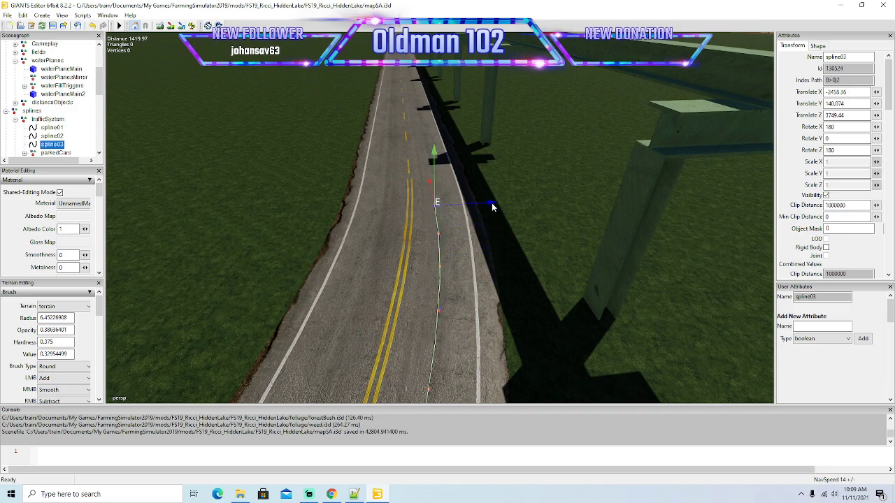
pyautogui.keyDown('alt'); pyautogui.moveTo(509, 255); pyautogui.dragTo(512, 284); pyautogui.keyUp('alt')
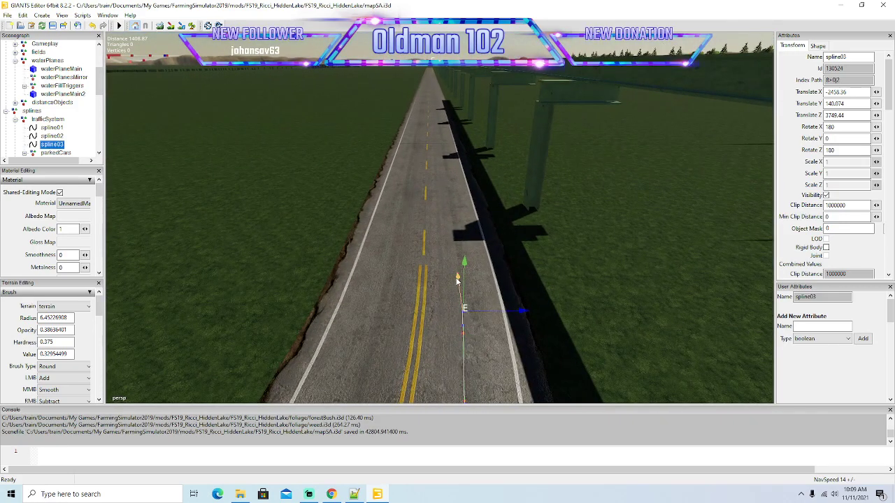
pyautogui.moveTo(514, 264); pyautogui.dragTo(520, 264)
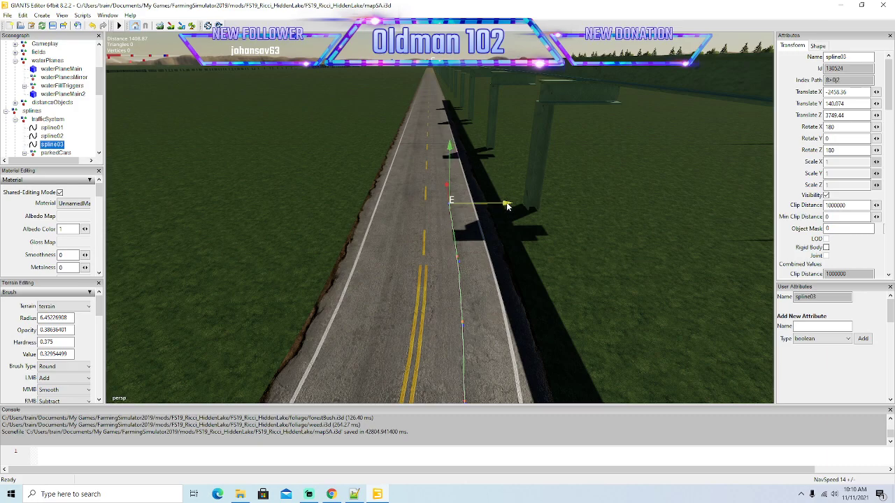
# Pull spline03's end from the bend's exit onto the long straight, along the lane beside the elevated track.
pyautogui.keyDown('alt'); pyautogui.moveTo(523, 242); pyautogui.dragTo(545, 253); pyautogui.keyUp('alt')
pyautogui.scroll(5, 540, 198)
pyautogui.scroll(-6, 544, 255)
pyautogui.press('Right')
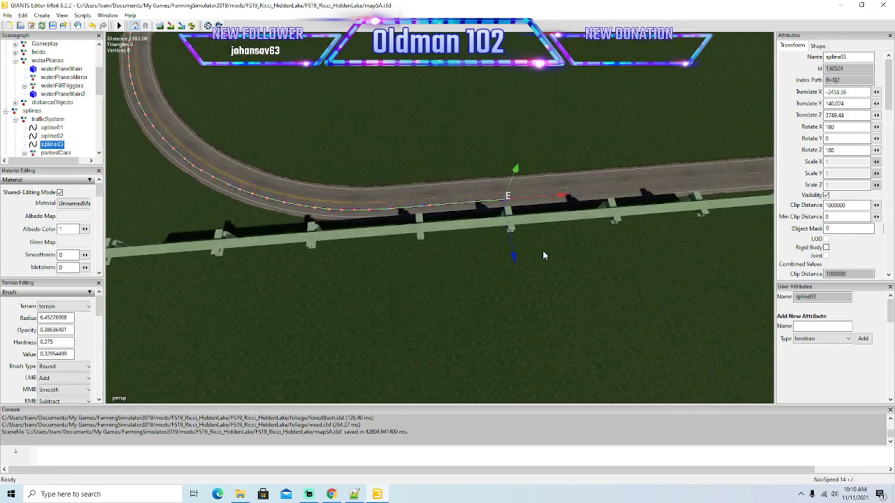
pyautogui.keyDown('alt'); pyautogui.moveTo(544, 255); pyautogui.dragTo(535, 259); pyautogui.keyUp('alt')
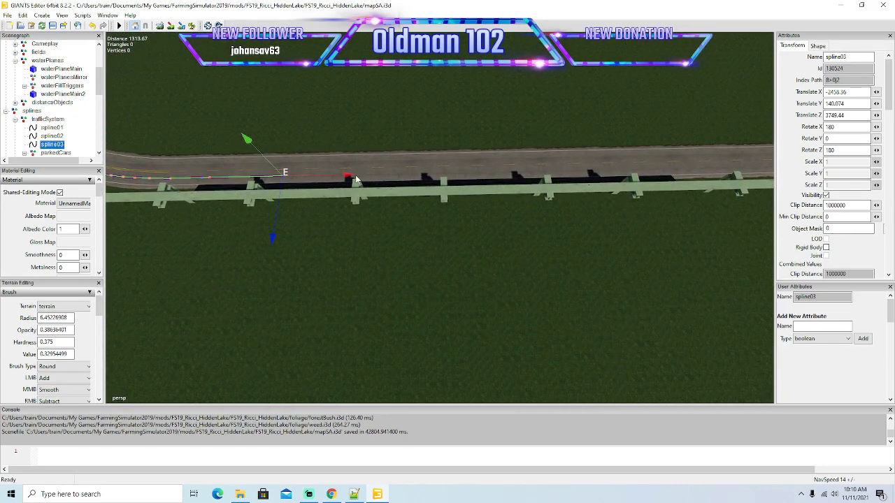
pyautogui.moveTo(347, 181); pyautogui.dragTo(707, 228)
pyautogui.press('Right')
pyautogui.press('Right')
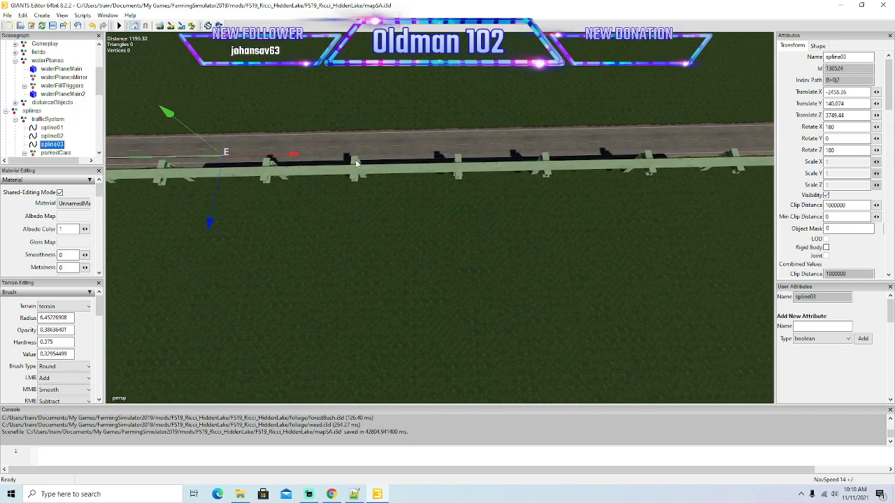
pyautogui.moveTo(540, 154); pyautogui.dragTo(704, 213)
pyautogui.press('Right')
# Extend spline03's end farther down the long straight, parallel to the elevated track.
pyautogui.press('Right')
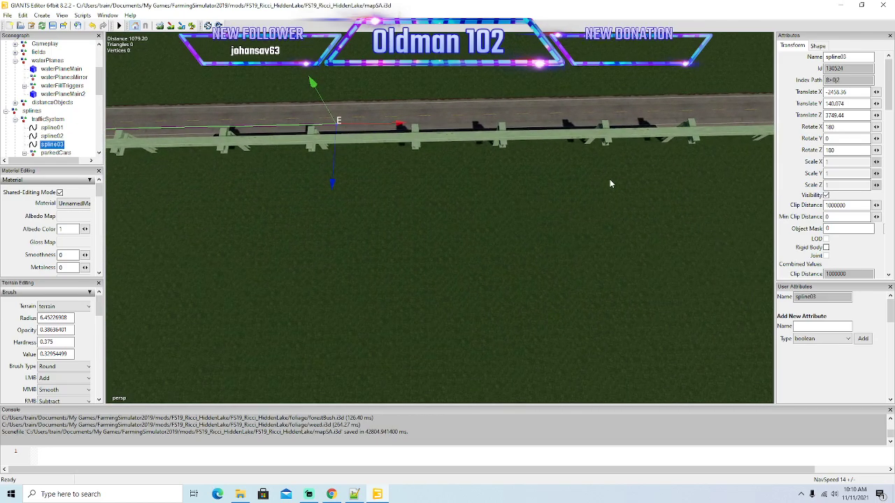
pyautogui.moveTo(398, 127); pyautogui.dragTo(734, 124)
pyautogui.press('Right')
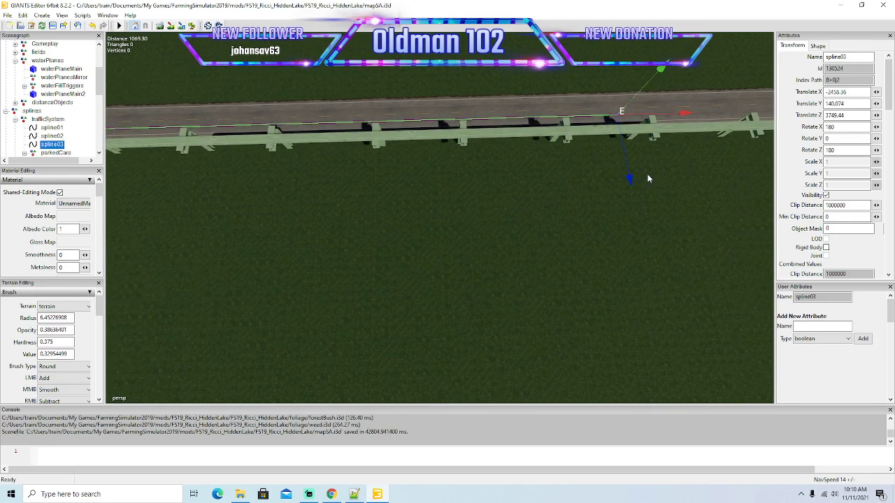
pyautogui.press('Right')
pyautogui.keyDown('alt'); pyautogui.moveTo(648, 175); pyautogui.dragTo(646, 179); pyautogui.keyUp('alt')
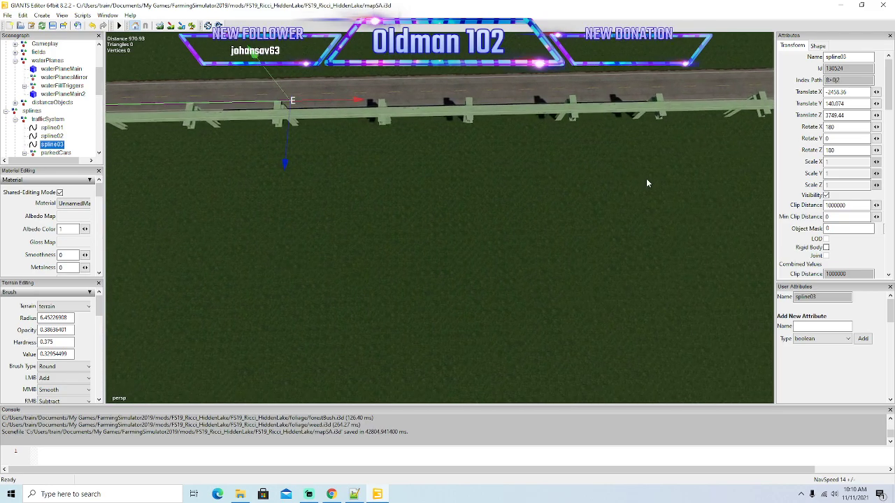
pyautogui.moveTo(357, 96); pyautogui.dragTo(717, 150)
pyautogui.press('Right')
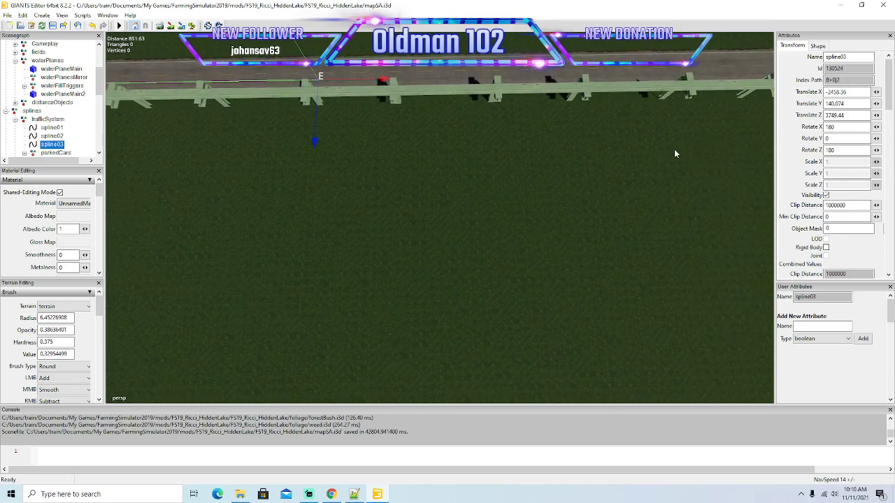
pyautogui.press('Right')
pyautogui.keyDown('alt'); pyautogui.moveTo(645, 128); pyautogui.dragTo(639, 105); pyautogui.keyUp('alt')
pyautogui.press('Right')
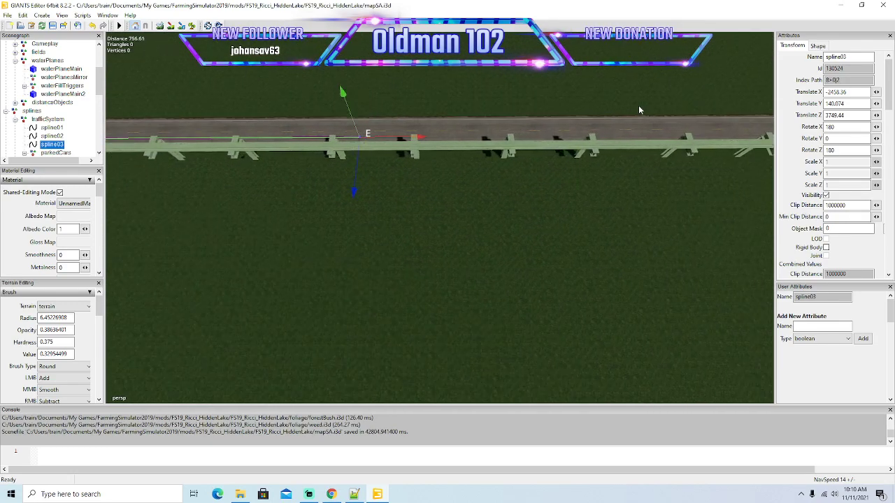
pyautogui.moveTo(290, 144); pyautogui.dragTo(720, 148)
pyautogui.press('Right')
pyautogui.press('Right')
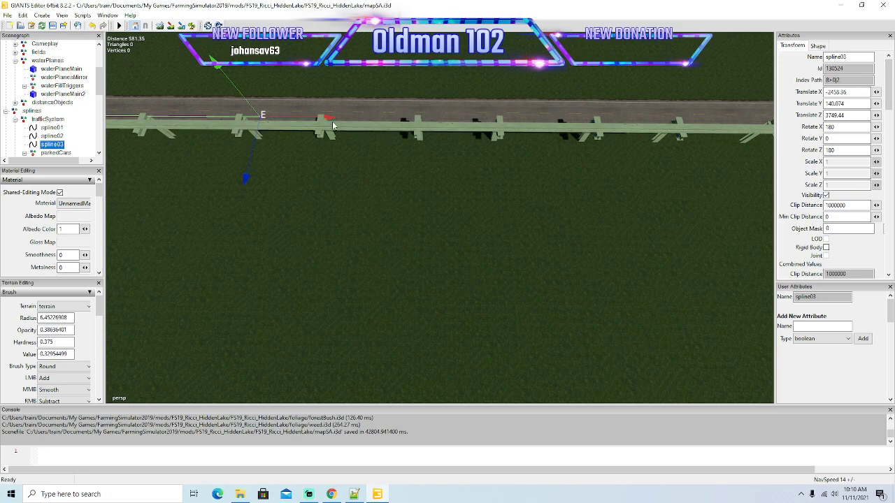
# Stretch spline03's end over the remaining straight to the section just before the spline's start point.
pyautogui.moveTo(332, 120); pyautogui.dragTo(493, 137)
pyautogui.press('Right')
pyautogui.press('Right')
pyautogui.moveTo(336, 87); pyautogui.dragTo(635, 119)
pyautogui.press('Right')
pyautogui.press('Right')
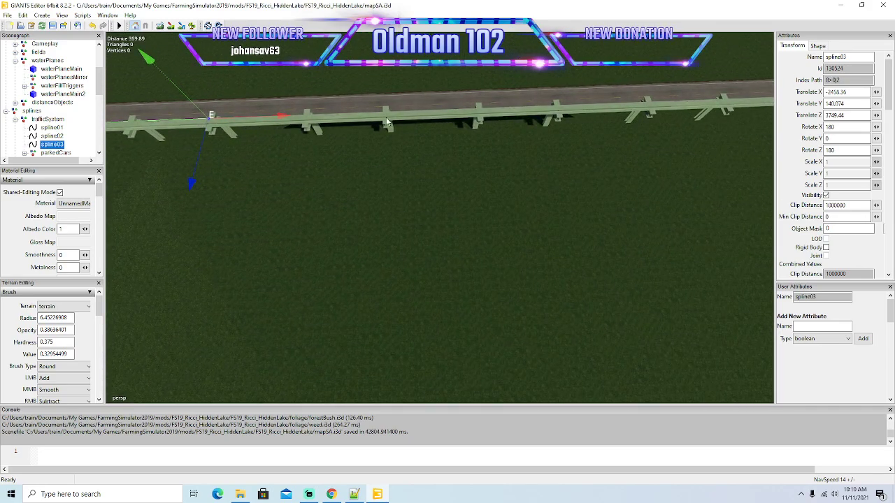
pyautogui.moveTo(283, 119); pyautogui.dragTo(659, 156)
pyautogui.press('Right')
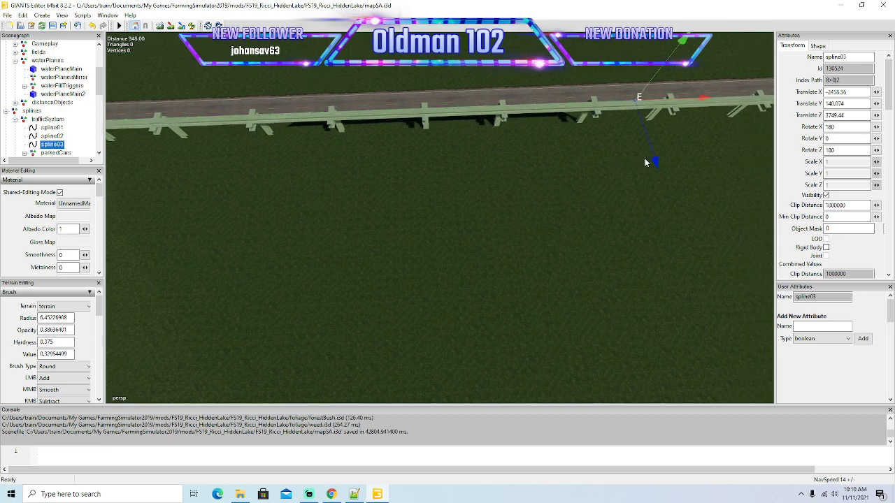
pyautogui.press('Right')
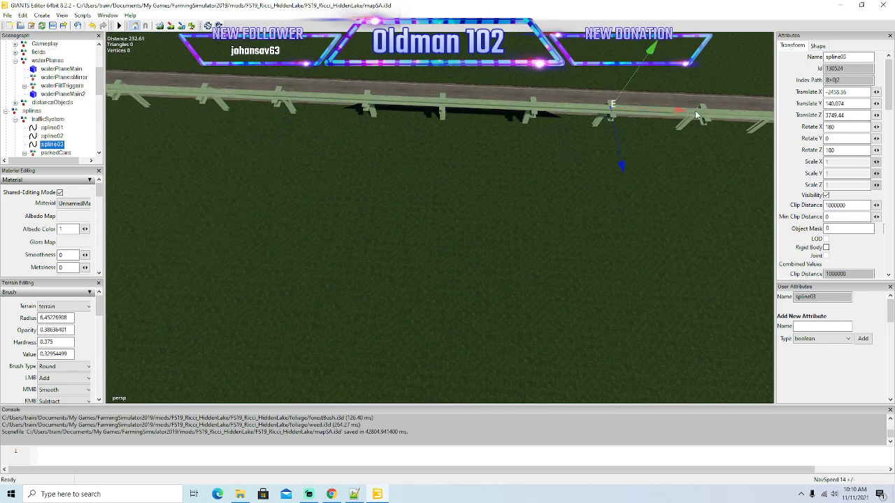
pyautogui.press('Right')
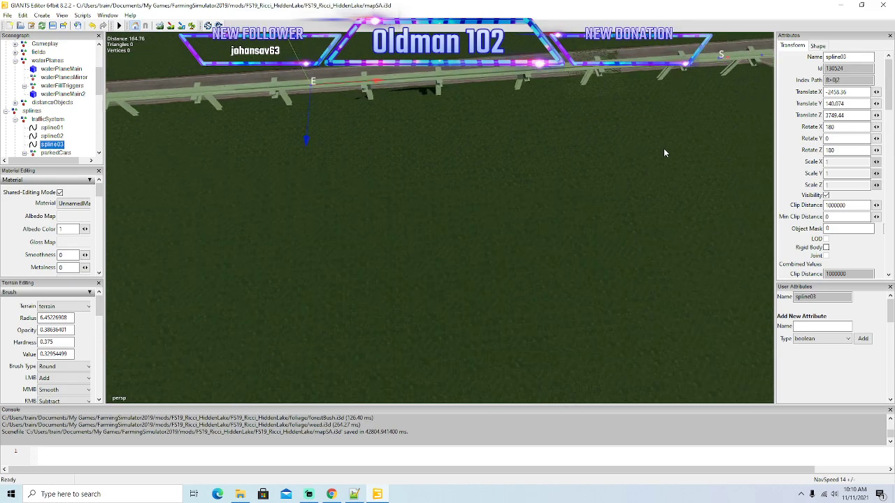
pyautogui.keyDown('alt'); pyautogui.moveTo(663, 149); pyautogui.dragTo(646, 148); pyautogui.keyUp('alt')
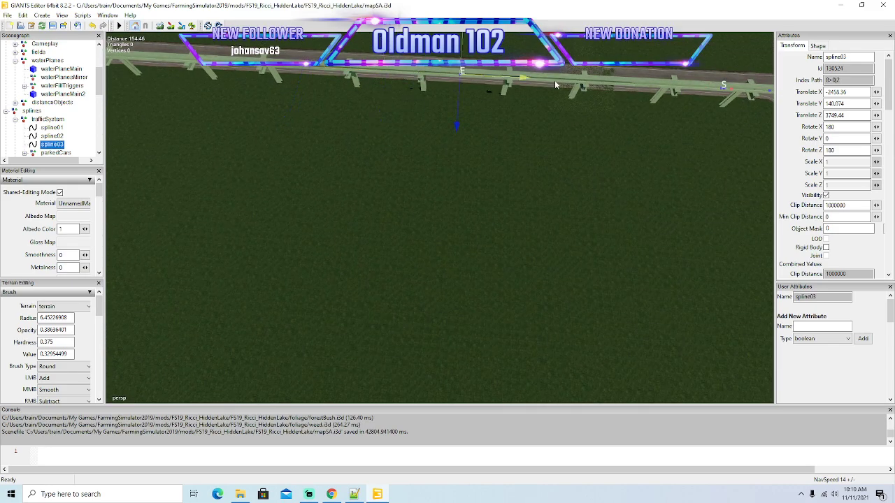
pyautogui.keyDown('alt'); pyautogui.moveTo(734, 92); pyautogui.dragTo(697, 68); pyautogui.keyUp('alt')
pyautogui.press('Up')
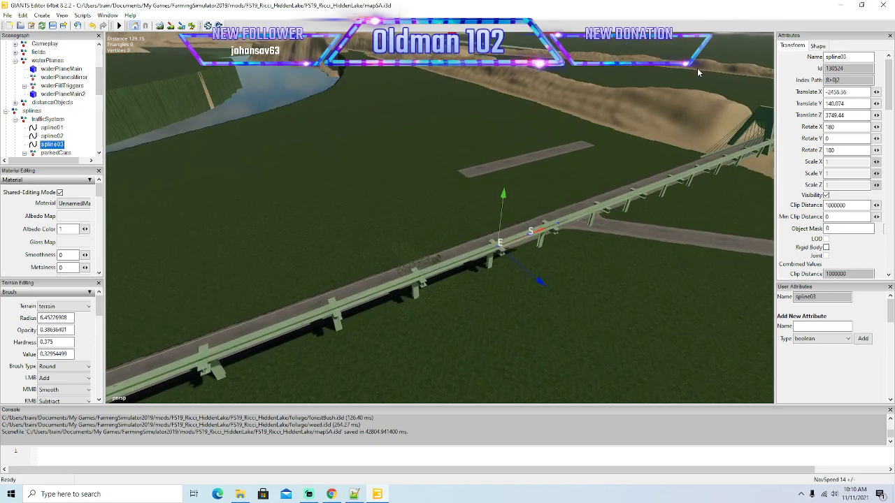
# Bring spline03's end close to its start marker near the side-road junction and undo the last move of the end.
pyautogui.moveTo(655, 178)
pyautogui.keyDown('alt'); pyautogui.mouseDown()
pyautogui.moveTo(663, 166)
pyautogui.moveTo(640, 178)
pyautogui.mouseUp(); pyautogui.keyUp('alt')
pyautogui.scroll(4, 558, 208)
pyautogui.keyDown('alt'); pyautogui.moveTo(558, 208); pyautogui.dragTo(723, 260); pyautogui.keyUp('alt')
pyautogui.scroll(6, 557, 214)
pyautogui.scroll(4, 557, 214)
pyautogui.keyDown('alt'); pyautogui.moveTo(476, 276); pyautogui.dragTo(534, 241); pyautogui.keyUp('alt')
pyautogui.moveTo(474, 176); pyautogui.dragTo(257, 189)
pyautogui.hotkey('ctrl', 'z')
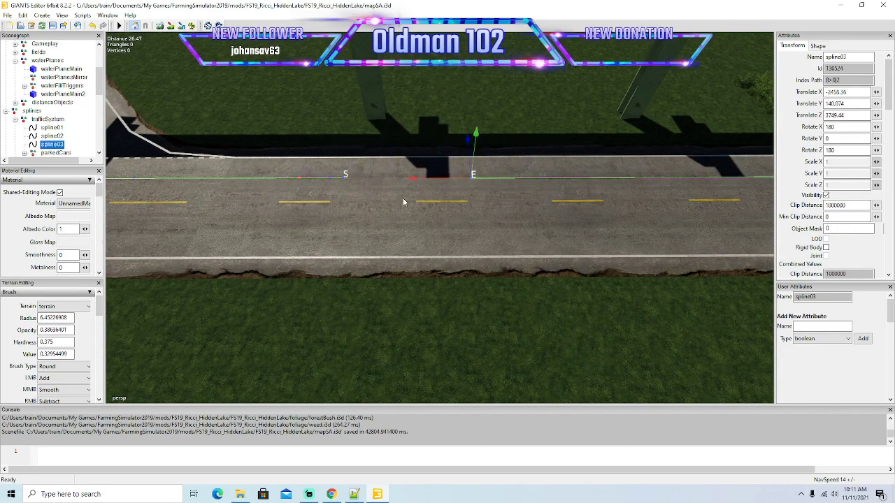
# Move spline03's end right up to its start point and match their positions to close the loop.
pyautogui.moveTo(413, 179); pyautogui.dragTo(401, 179)
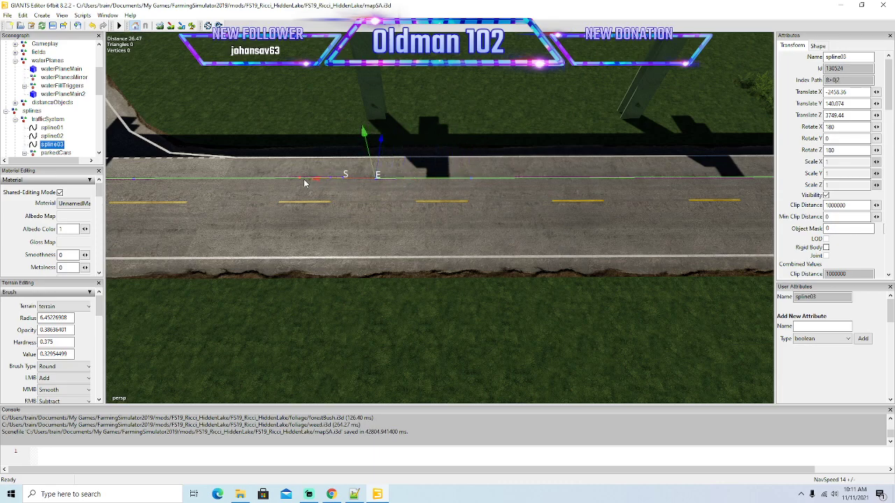
pyautogui.keyDown('alt'); pyautogui.moveTo(306, 184); pyautogui.dragTo(370, 212); pyautogui.keyUp('alt')
pyautogui.scroll(5, 360, 208)
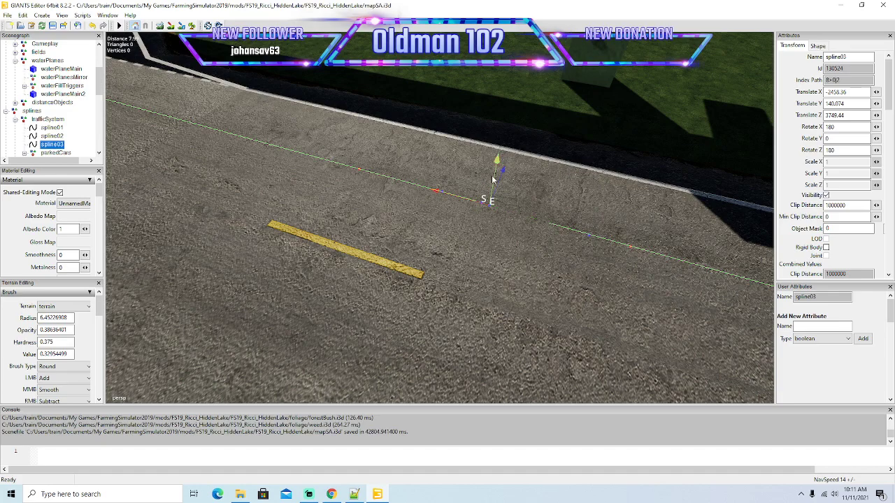
pyautogui.keyDown('alt'); pyautogui.moveTo(582, 260); pyautogui.dragTo(518, 268); pyautogui.keyUp('alt')
pyautogui.scroll(-10, 396, 256)
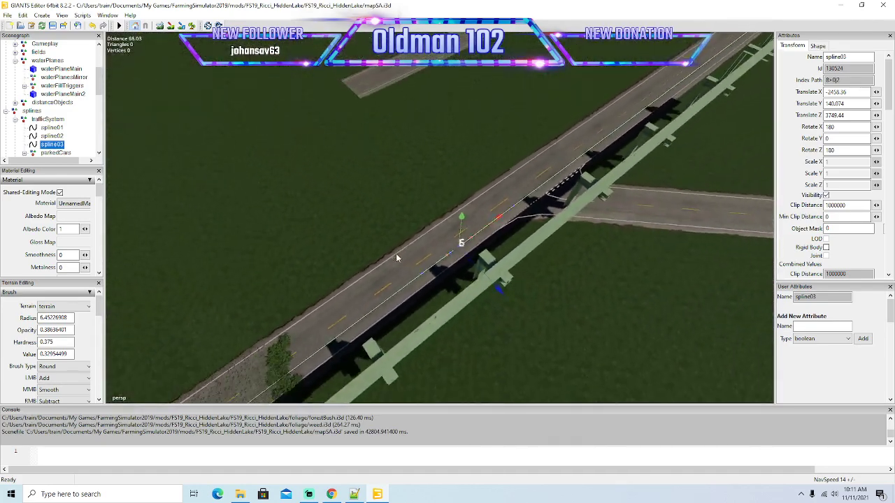
# Examine the traffic splines across the map, from spline03's start point past the river and bridges to the crossroads beyond.
pyautogui.scroll(-3, 396, 256)
pyautogui.keyDown('alt'); pyautogui.moveTo(396, 256); pyautogui.dragTo(353, 211); pyautogui.keyUp('alt')
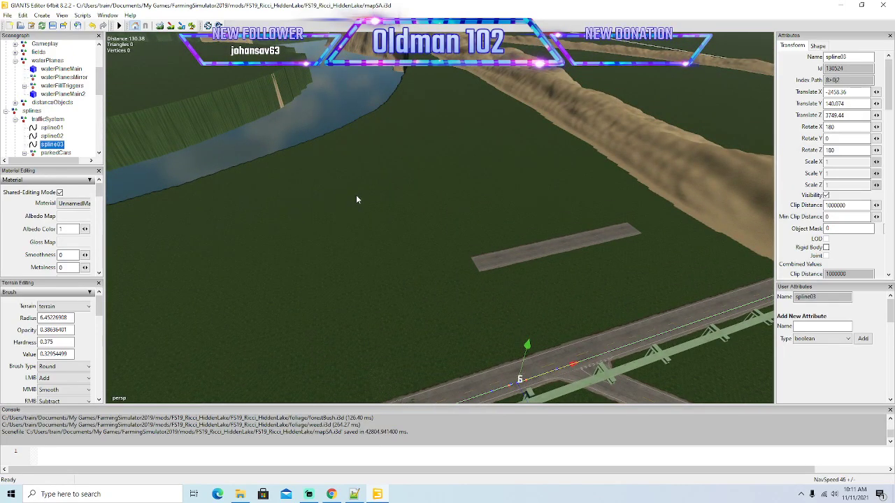
pyautogui.keyDown('alt'); pyautogui.moveTo(419, 249); pyautogui.dragTo(450, 177); pyautogui.keyUp('alt')
pyautogui.scroll(15, 451, 176)
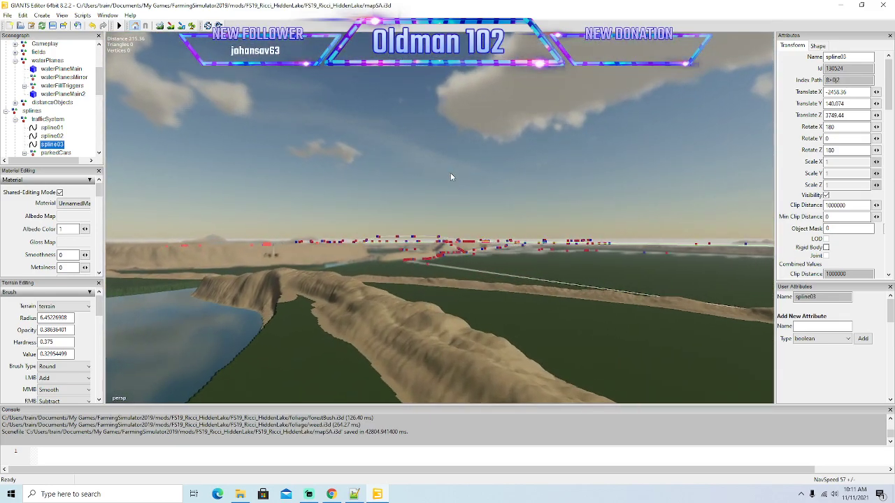
pyautogui.scroll(20, 450, 177)
pyautogui.keyDown('alt'); pyautogui.moveTo(450, 177); pyautogui.dragTo(428, 186); pyautogui.keyUp('alt')
pyautogui.scroll(20, 429, 187)
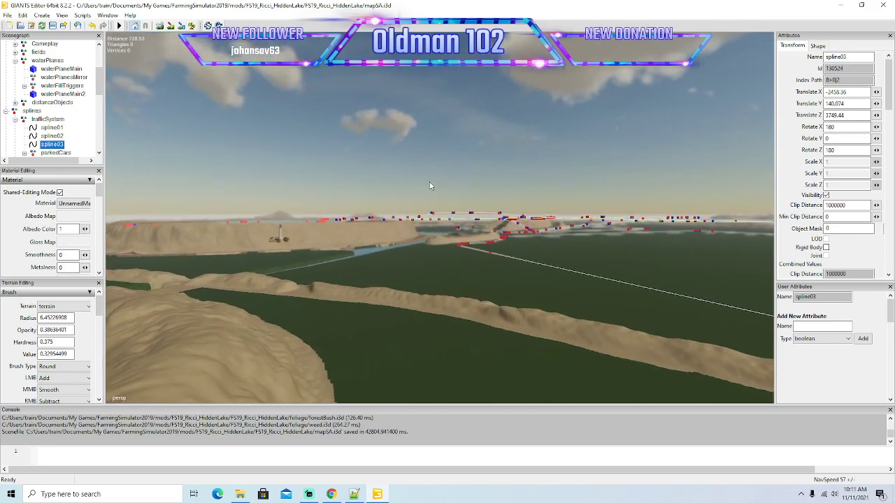
pyautogui.scroll(20, 430, 186)
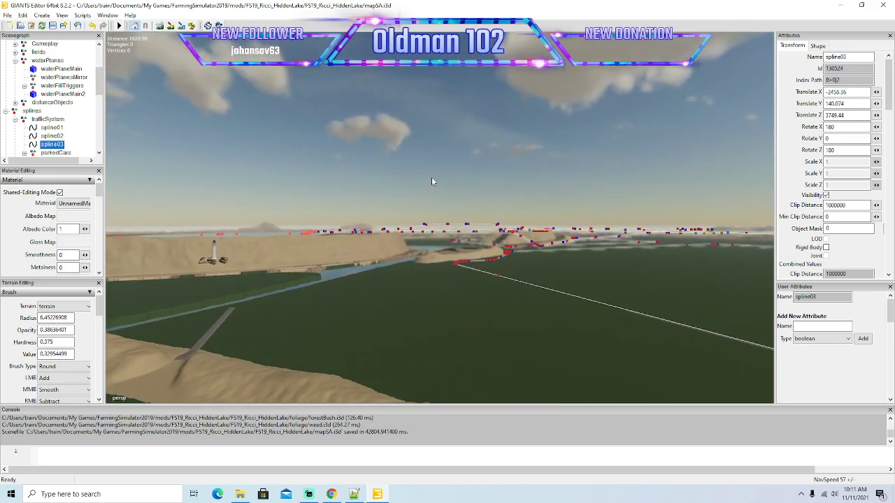
pyautogui.keyDown('alt'); pyautogui.moveTo(528, 303); pyautogui.dragTo(524, 303); pyautogui.keyUp('alt')
pyautogui.scroll(5, 524, 303)
pyautogui.scroll(15, 523, 301)
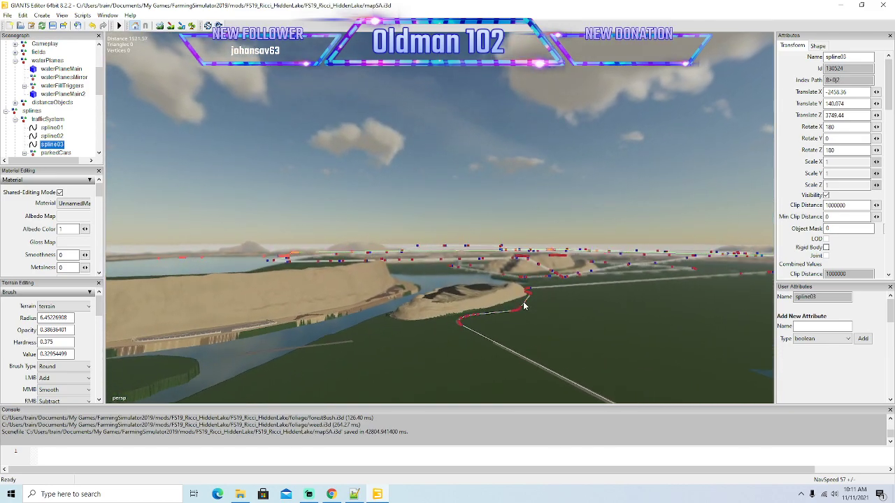
pyautogui.scroll(15, 523, 302)
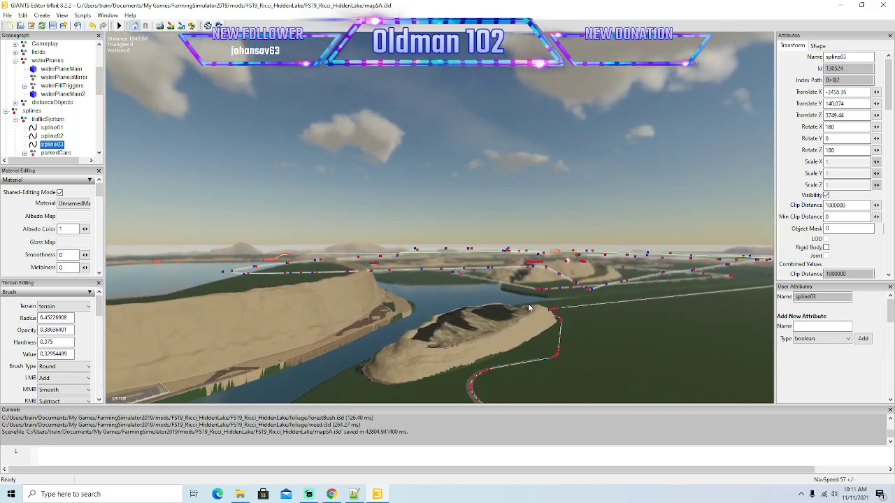
pyautogui.scroll(15, 527, 305)
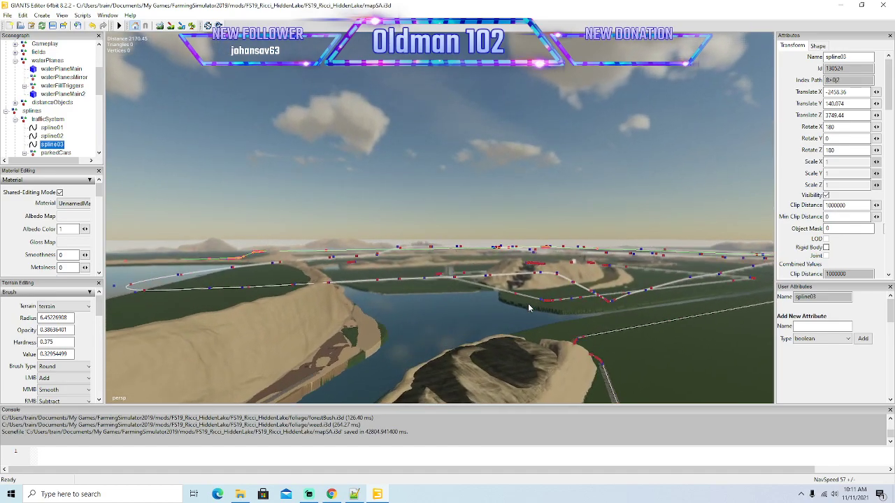
pyautogui.scroll(15, 528, 306)
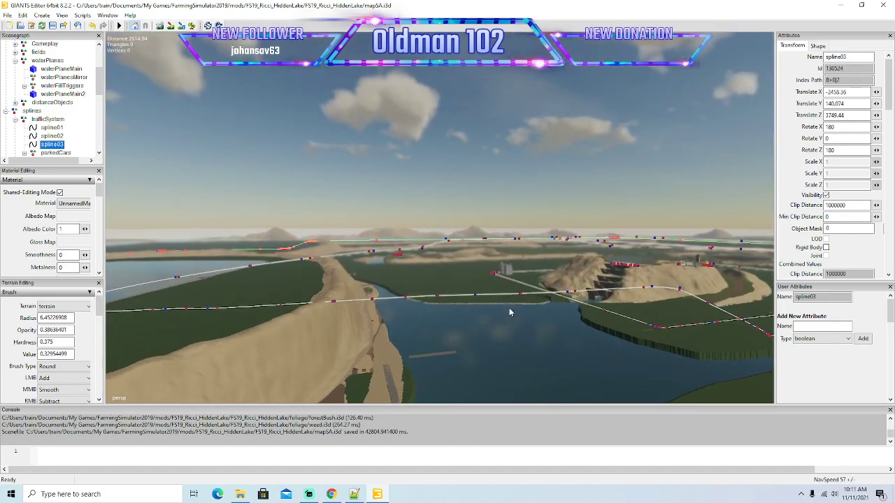
pyautogui.scroll(11, 509, 313)
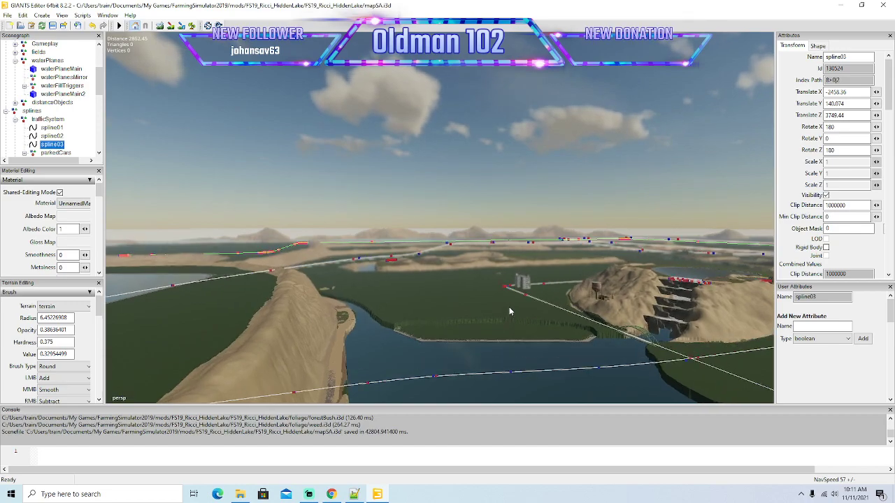
pyautogui.scroll(10, 403, 300)
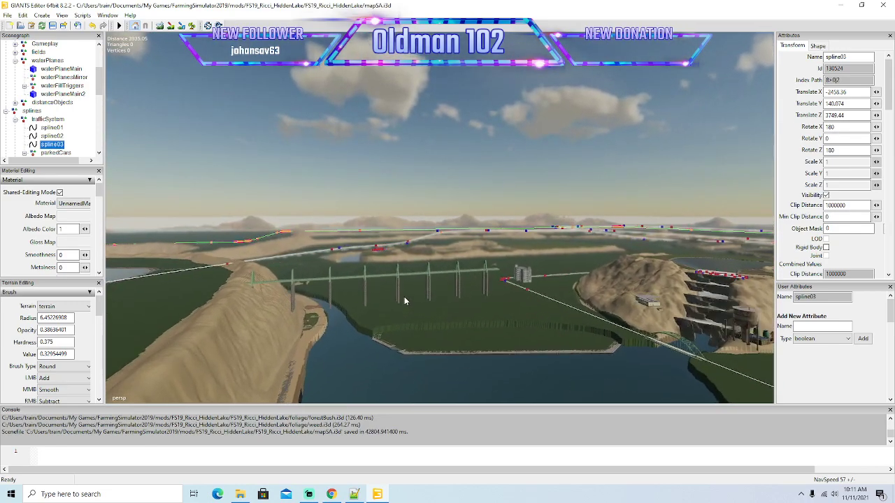
pyautogui.scroll(12, 404, 301)
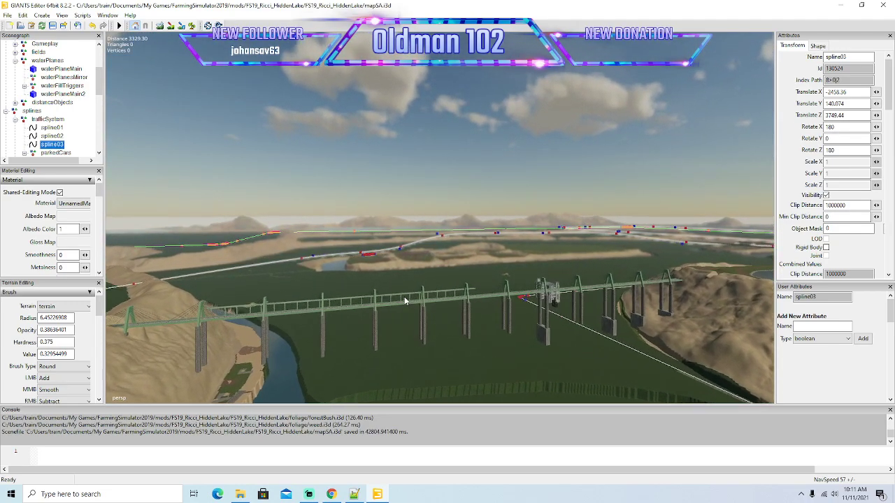
pyautogui.scroll(12, 404, 301)
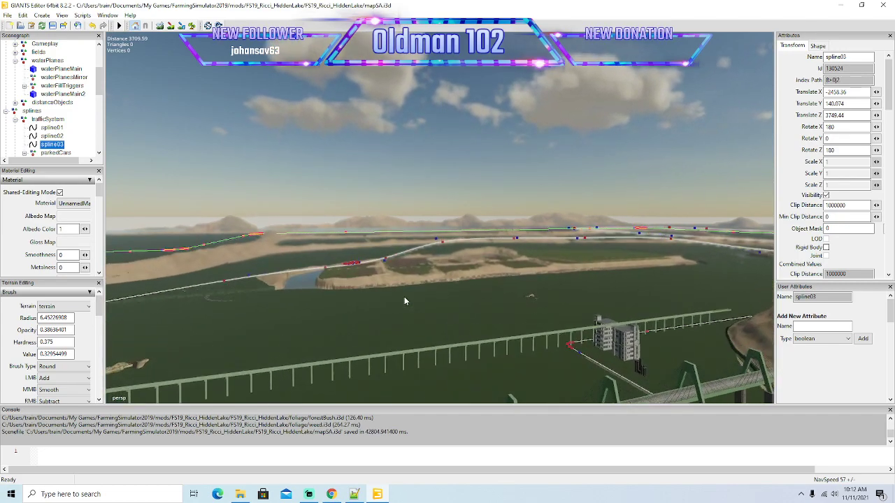
pyautogui.scroll(12, 404, 301)
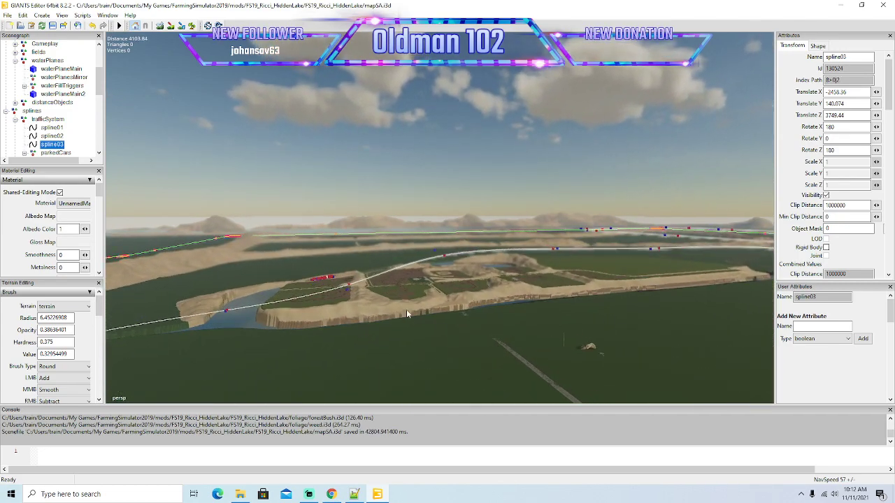
pyautogui.scroll(12, 408, 318)
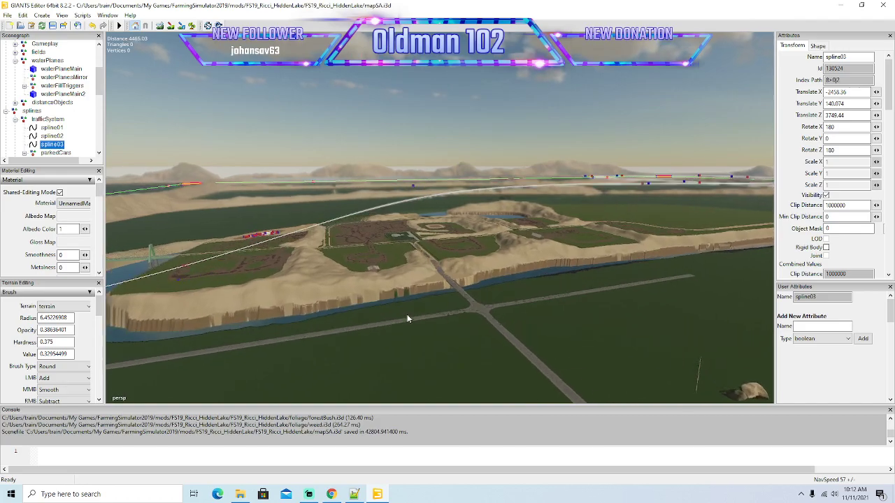
# Inspect the road network beyond the crossroads, out to the curved road and railway bend beside the river islands.
pyautogui.keyDown('alt'); pyautogui.moveTo(407, 319); pyautogui.dragTo(362, 377); pyautogui.keyUp('alt')
pyautogui.scroll(-6, 371, 375)
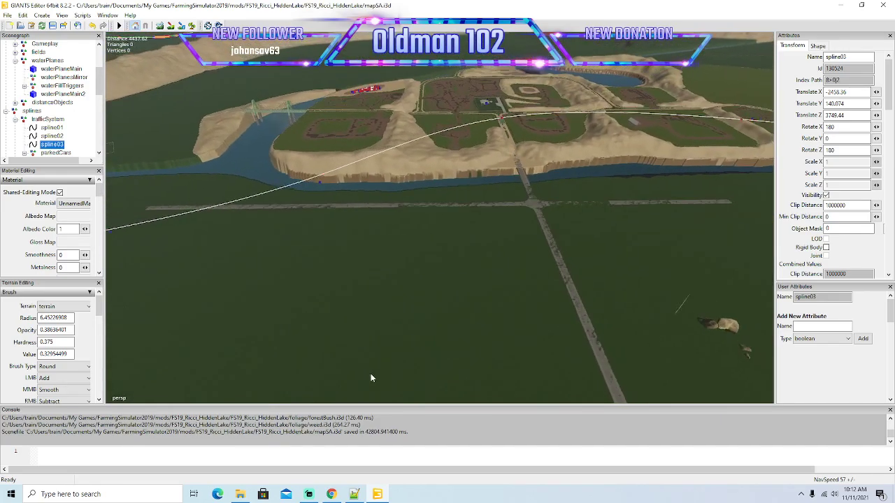
pyautogui.keyDown('alt'); pyautogui.moveTo(494, 335); pyautogui.dragTo(483, 331); pyautogui.keyUp('alt')
pyautogui.keyDown('alt'); pyautogui.moveTo(409, 258); pyautogui.dragTo(381, 202); pyautogui.keyUp('alt')
pyautogui.scroll(3, 381, 203)
pyautogui.keyDown('alt'); pyautogui.moveTo(318, 346); pyautogui.dragTo(581, 330); pyautogui.keyUp('alt')
pyautogui.scroll(7, 335, 323)
pyautogui.scroll(4, 441, 343)
pyautogui.scroll(6, 471, 342)
pyautogui.scroll(6, 471, 338)
pyautogui.scroll(2, 550, 332)
pyautogui.scroll(5, 570, 334)
pyautogui.scroll(6, 581, 330)
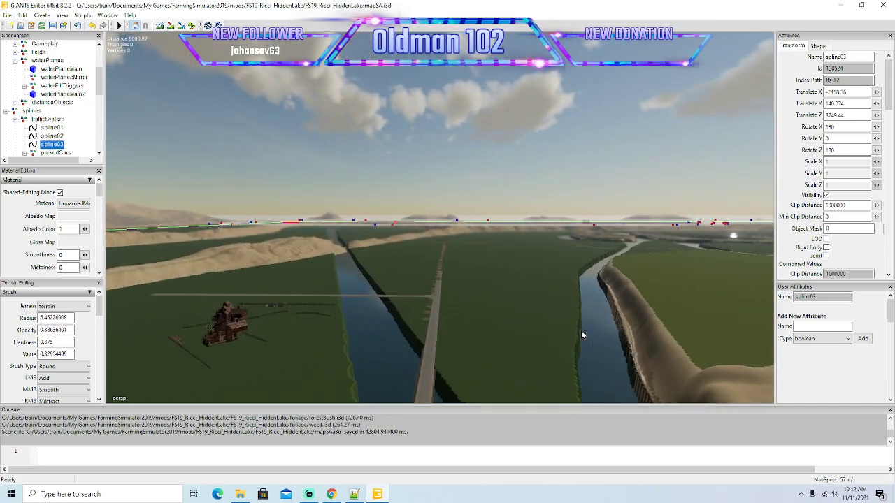
pyautogui.scroll(8, 581, 330)
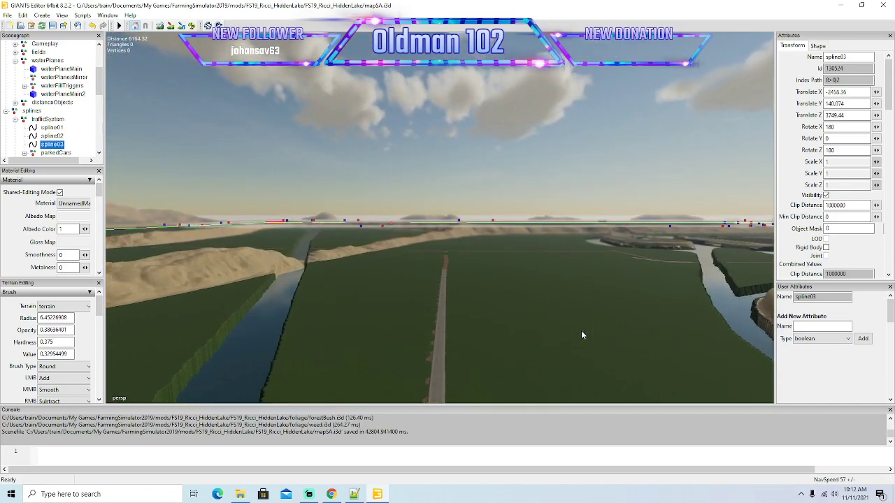
pyautogui.scroll(8, 581, 335)
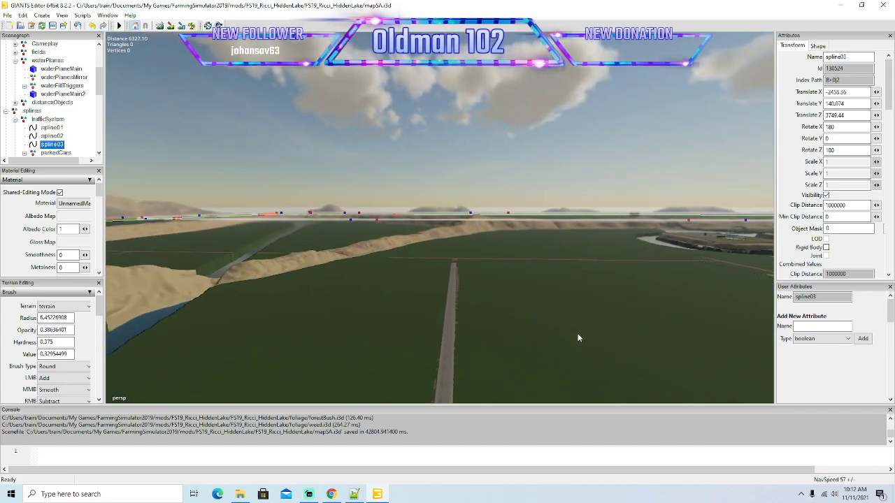
pyautogui.scroll(10, 577, 336)
pyautogui.scroll(7, 578, 335)
pyautogui.keyDown('alt'); pyautogui.moveTo(577, 334); pyautogui.dragTo(766, 369); pyautogui.keyUp('alt')
pyautogui.keyDown('alt'); pyautogui.moveTo(472, 346); pyautogui.dragTo(464, 330); pyautogui.keyUp('alt')
pyautogui.scroll(8, 464, 330)
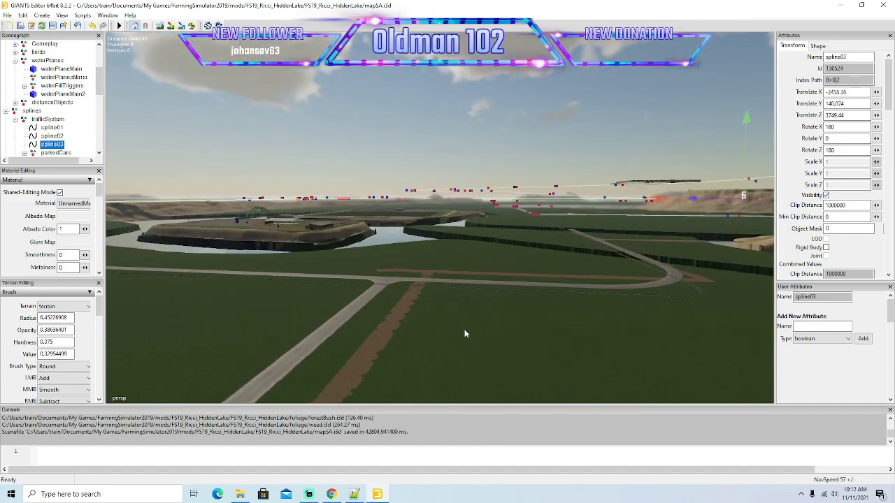
pyautogui.keyDown('alt'); pyautogui.moveTo(464, 330); pyautogui.dragTo(516, 342); pyautogui.keyUp('alt')
pyautogui.keyDown('alt'); pyautogui.moveTo(430, 352); pyautogui.dragTo(432, 381); pyautogui.keyUp('alt')
pyautogui.scroll(5, 525, 342)
pyautogui.scroll(6, 466, 333)
pyautogui.scroll(-7, 459, 372)
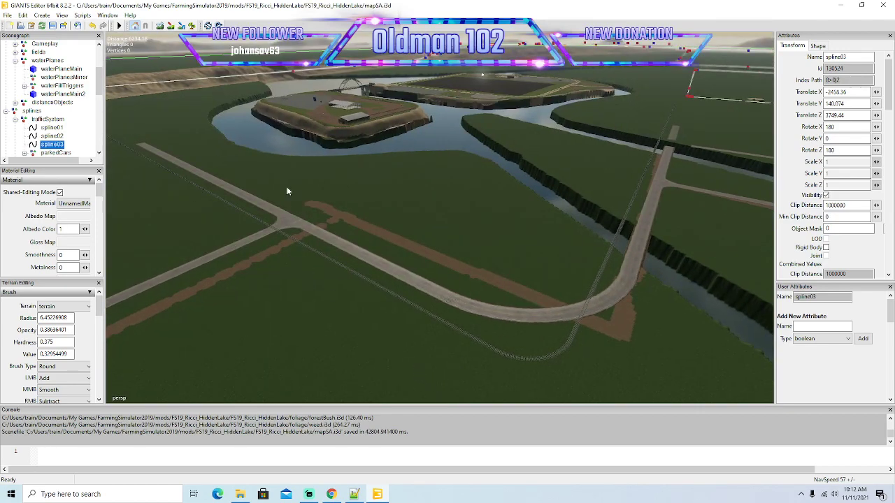
# Save the map scene mapSA.i3d.
pyautogui.click(53, 26)
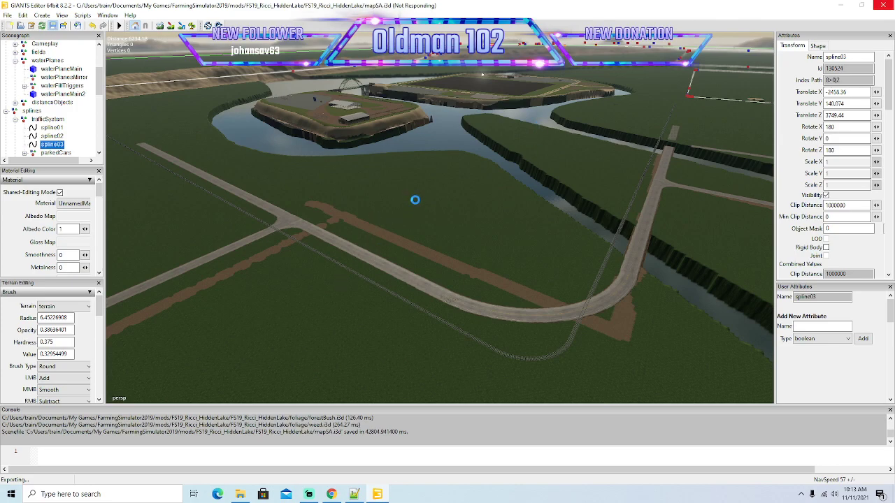
# Duplicate the small railroad crossing on the road just beyond the road junction.
pyautogui.keyDown('alt'); pyautogui.moveTo(455, 225); pyautogui.dragTo(526, 172); pyautogui.keyUp('alt')
pyautogui.keyDown('alt'); pyautogui.scroll(5, 506, 204); pyautogui.keyUp('alt')
pyautogui.keyDown('alt'); pyautogui.scroll(2, 521, 181); pyautogui.keyUp('alt')
pyautogui.keyDown('alt'); pyautogui.scroll(8, 527, 171); pyautogui.keyUp('alt')
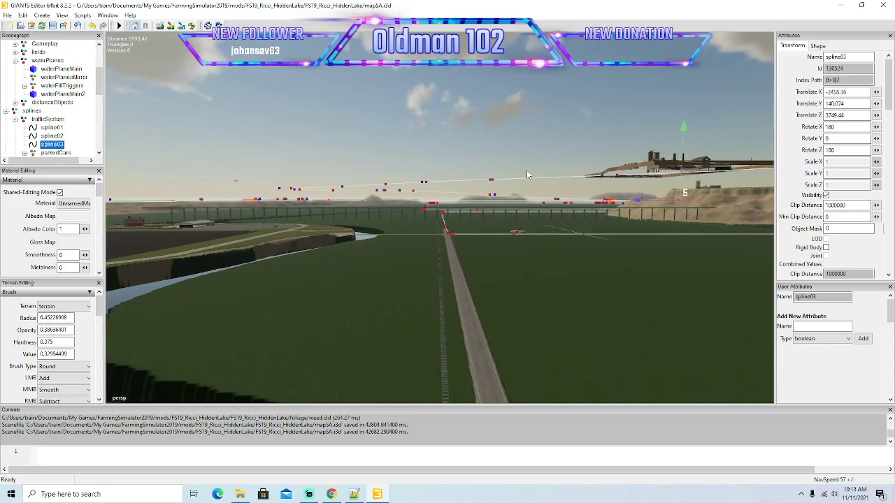
pyautogui.keyDown('alt'); pyautogui.scroll(8, 526, 170); pyautogui.keyUp('alt')
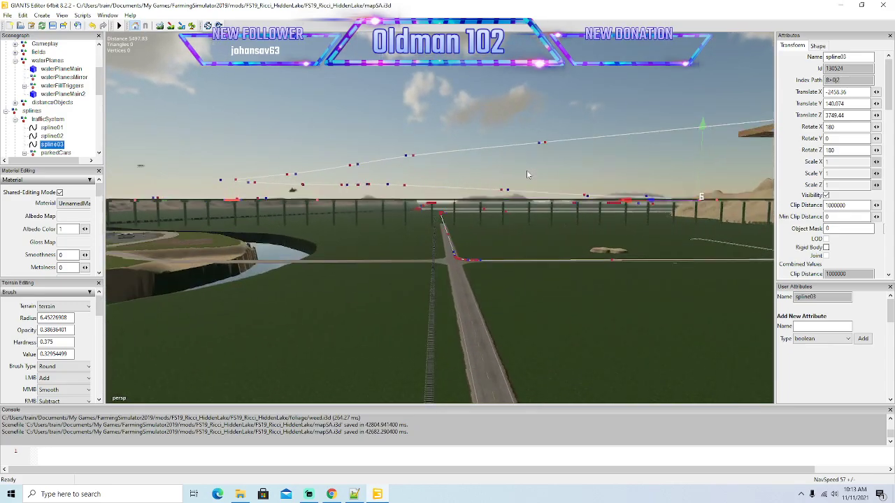
pyautogui.keyDown('alt'); pyautogui.scroll(6, 526, 171); pyautogui.keyUp('alt')
pyautogui.moveTo(527, 171)
pyautogui.keyDown('alt'); pyautogui.mouseDown()
pyautogui.moveTo(522, 182)
pyautogui.moveTo(525, 163)
pyautogui.mouseUp(); pyautogui.keyUp('alt')
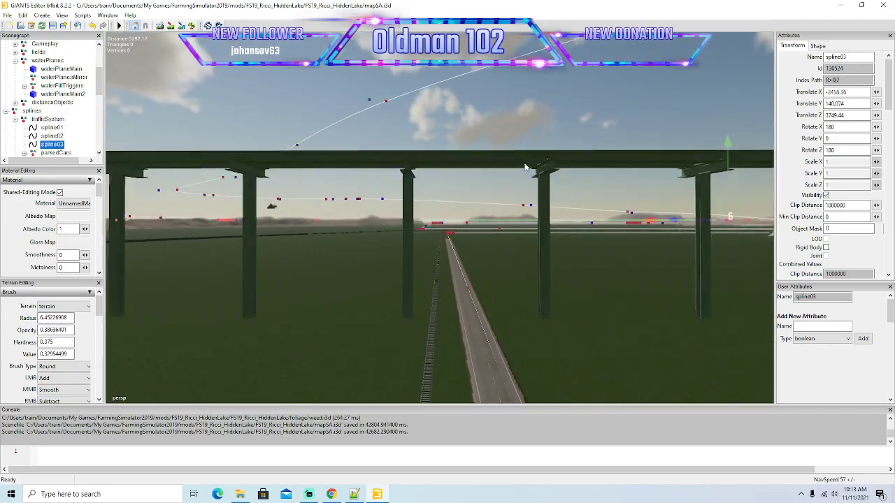
pyautogui.keyDown('alt'); pyautogui.scroll(7, 526, 166); pyautogui.keyUp('alt')
pyautogui.keyDown('alt'); pyautogui.scroll(7, 525, 167); pyautogui.keyUp('alt')
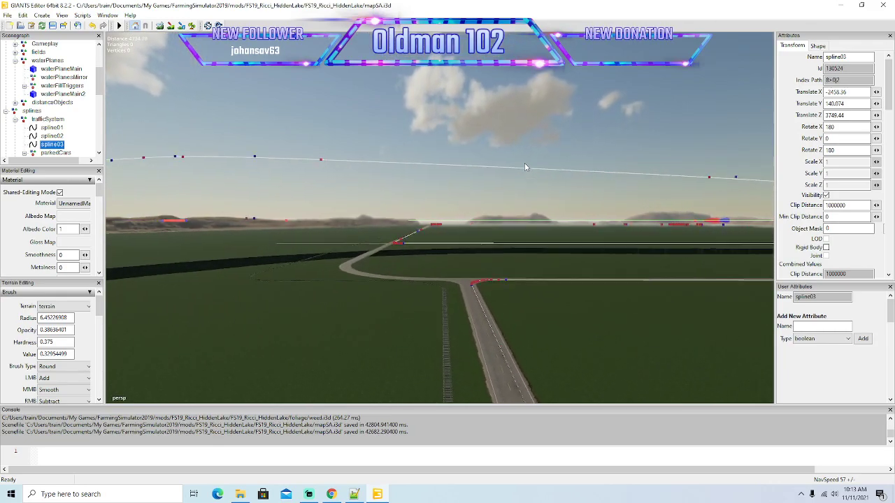
pyautogui.keyDown('alt'); pyautogui.scroll(3, 525, 163); pyautogui.keyUp('alt')
pyautogui.keyDown('alt'); pyautogui.moveTo(524, 163); pyautogui.dragTo(441, 266); pyautogui.keyUp('alt')
pyautogui.keyDown('alt'); pyautogui.scroll(3, 478, 163); pyautogui.keyUp('alt')
pyautogui.keyDown('alt'); pyautogui.scroll(6, 492, 169); pyautogui.keyUp('alt')
pyautogui.keyDown('alt'); pyautogui.scroll(-2, 441, 267); pyautogui.keyUp('alt')
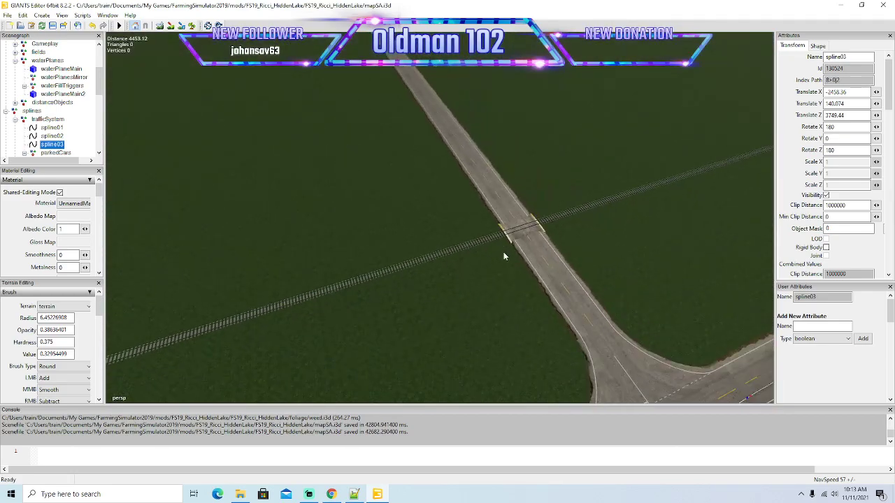
pyautogui.click(535, 233)
pyautogui.keyDown('alt'); pyautogui.moveTo(535, 233); pyautogui.dragTo(511, 280); pyautogui.keyUp('alt')
pyautogui.keyDown('alt'); pyautogui.scroll(-5, 538, 277); pyautogui.keyUp('alt')
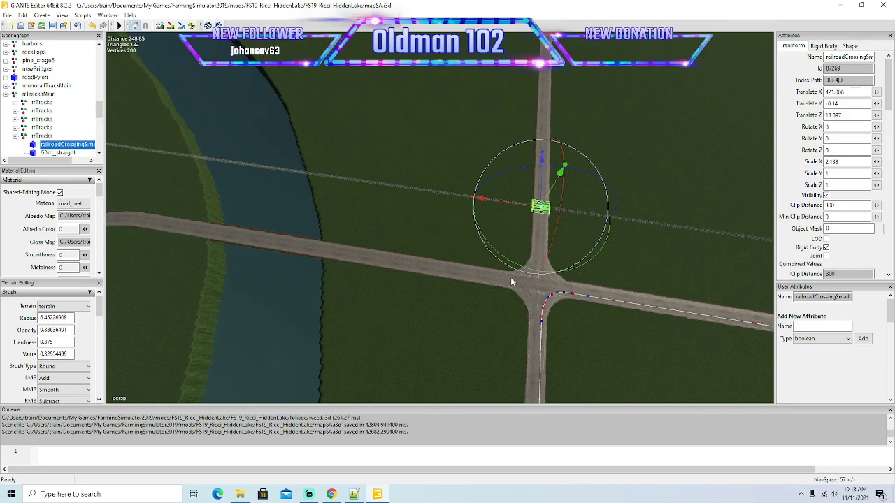
pyautogui.hotkey('ctrl', 'd')
# Move the copied railroad crossing along the railway onto the straight track beside the road, to about X 1171.5 and Z -147.4.
pyautogui.moveTo(514, 205); pyautogui.dragTo(215, 174)
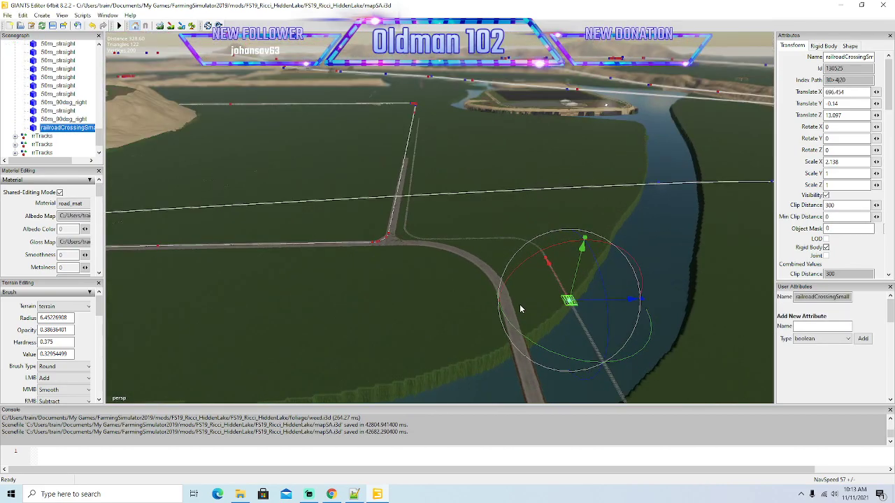
pyautogui.moveTo(555, 294); pyautogui.dragTo(425, 189)
pyautogui.moveTo(434, 210)
pyautogui.keyDown('alt'); pyautogui.mouseDown()
pyautogui.moveTo(454, 178)
pyautogui.moveTo(448, 156)
pyautogui.moveTo(444, 210)
pyautogui.mouseUp(); pyautogui.keyUp('alt')
pyautogui.scroll(10, 448, 156)
pyautogui.moveTo(367, 351); pyautogui.dragTo(402, 203)
pyautogui.keyDown('alt'); pyautogui.moveTo(510, 199); pyautogui.dragTo(457, 256); pyautogui.keyUp('alt')
pyautogui.scroll(8, 522, 126)
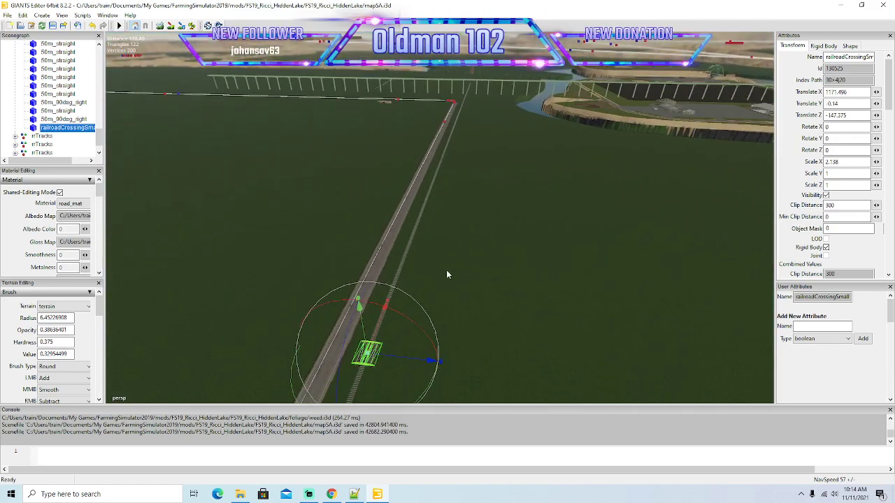
# Slide the copied crossing farther along the track onto the side road just before the T-junction, at X 1837.252.
pyautogui.moveTo(386, 308); pyautogui.dragTo(441, 148)
pyautogui.scroll(6, 628, 66)
pyautogui.keyDown('alt'); pyautogui.moveTo(587, 199); pyautogui.dragTo(589, 138); pyautogui.keyUp('alt')
pyautogui.moveTo(419, 257); pyautogui.dragTo(459, 166)
pyautogui.keyDown('alt'); pyautogui.moveTo(594, 130); pyautogui.dragTo(445, 262); pyautogui.keyUp('alt')
pyautogui.scroll(8, 595, 126)
pyautogui.scroll(4, 595, 126)
pyautogui.moveTo(374, 283); pyautogui.dragTo(530, 222)
pyautogui.scroll(4, 574, 137)
pyautogui.scroll(1, 438, 222)
pyautogui.scroll(-1, 428, 227)
pyautogui.scroll(5, 594, 226)
pyautogui.keyDown('alt'); pyautogui.moveTo(543, 145); pyautogui.dragTo(492, 176); pyautogui.keyUp('alt')
pyautogui.scroll(-6, 492, 175)
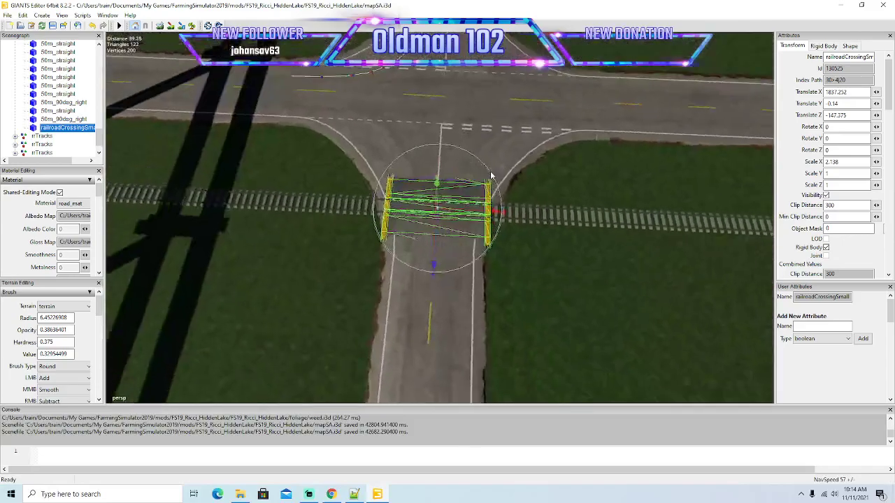
pyautogui.scroll(2, 502, 232)
pyautogui.scroll(2, 502, 231)
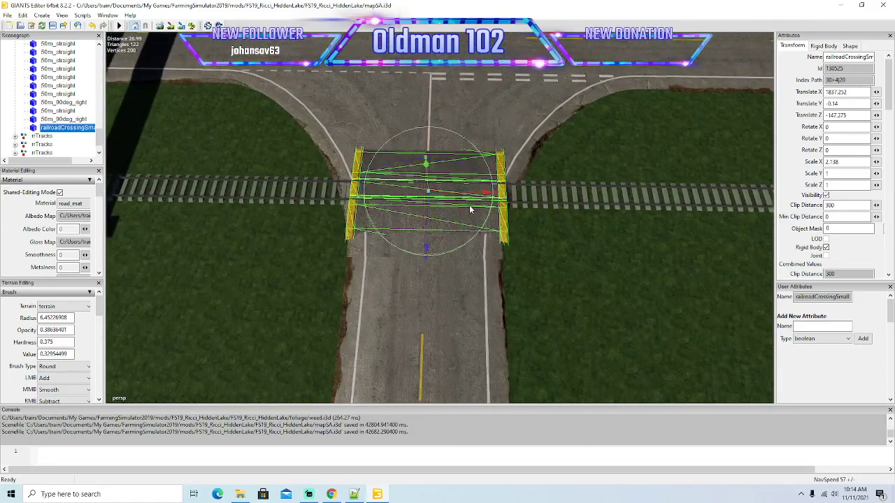
# Widen the copied crossing across the flared road mouth to an X scale of about 3.356.
pyautogui.moveTo(496, 193); pyautogui.dragTo(500, 194)
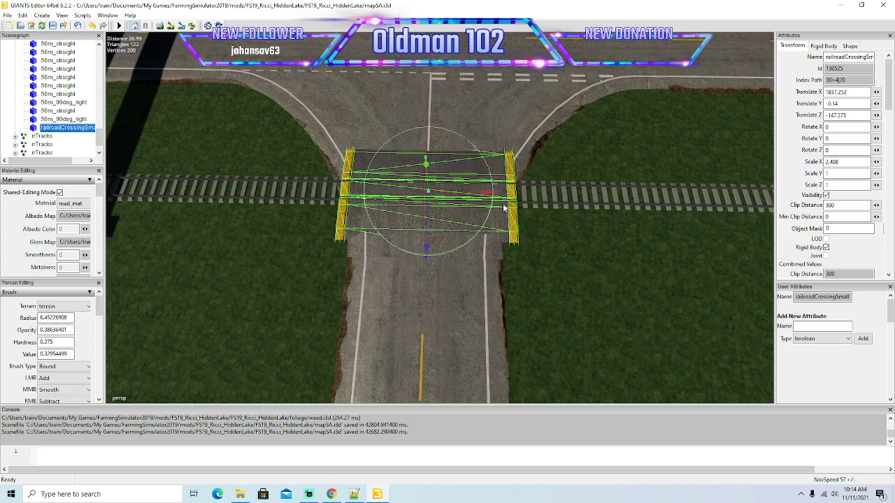
pyautogui.moveTo(496, 197); pyautogui.dragTo(504, 198)
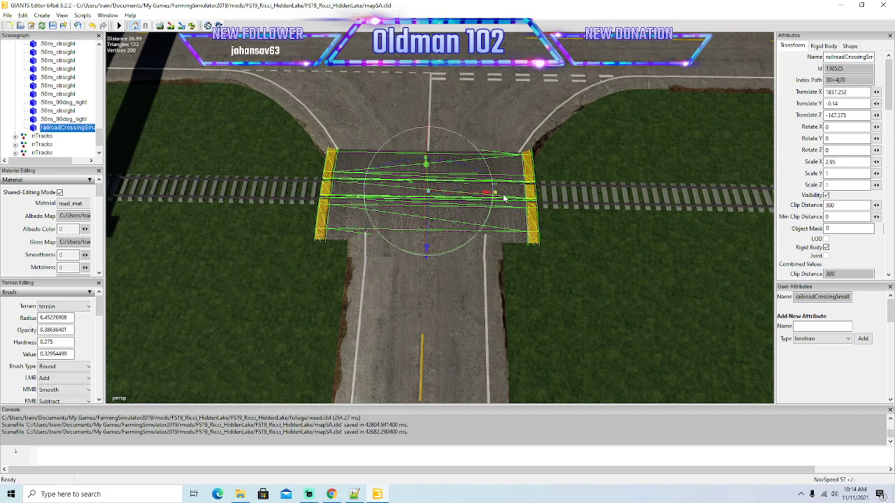
pyautogui.moveTo(504, 198); pyautogui.dragTo(505, 198)
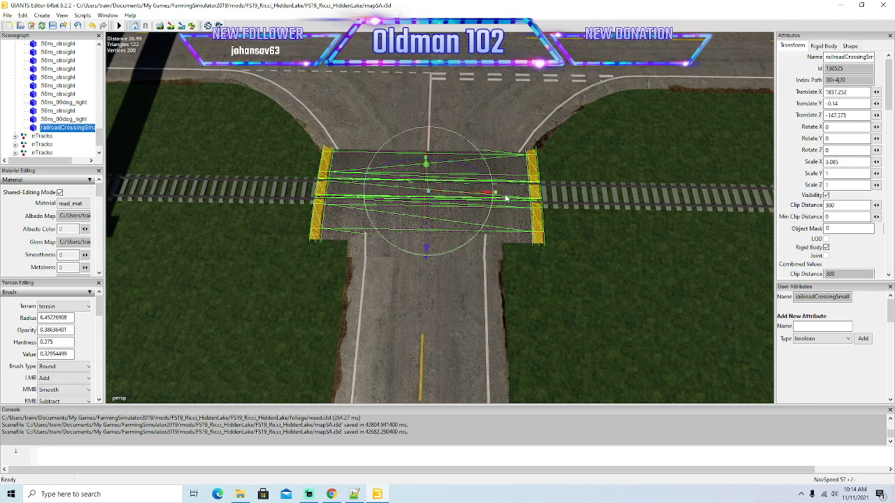
pyautogui.moveTo(505, 198); pyautogui.dragTo(509, 199)
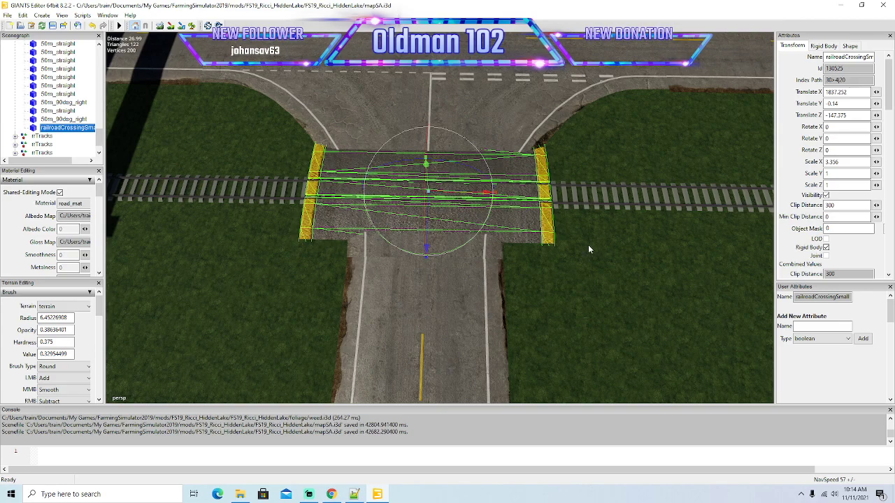
# Duplicate the wide railroad crossing at the T-junction and move the copy along the railway to X 2191.643.
pyautogui.scroll(-10, 538, 285)
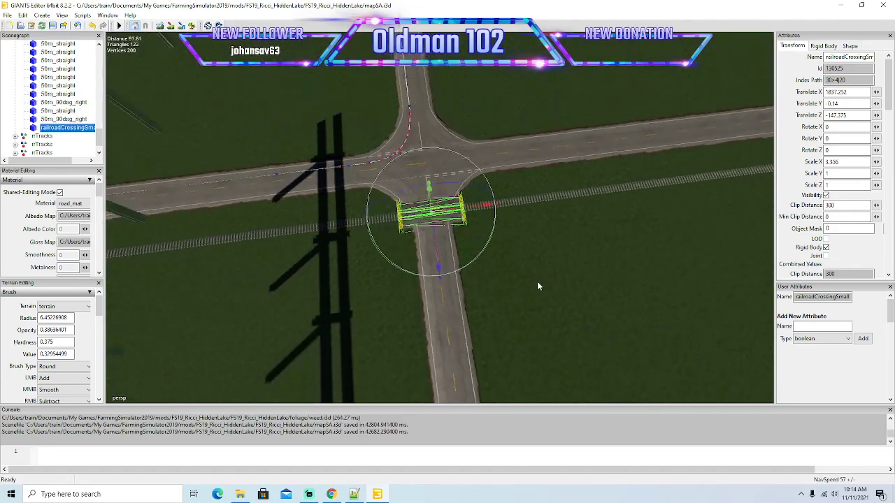
pyautogui.keyDown('alt'); pyautogui.moveTo(538, 281); pyautogui.dragTo(625, 233); pyautogui.keyUp('alt')
pyautogui.scroll(-4, 608, 253)
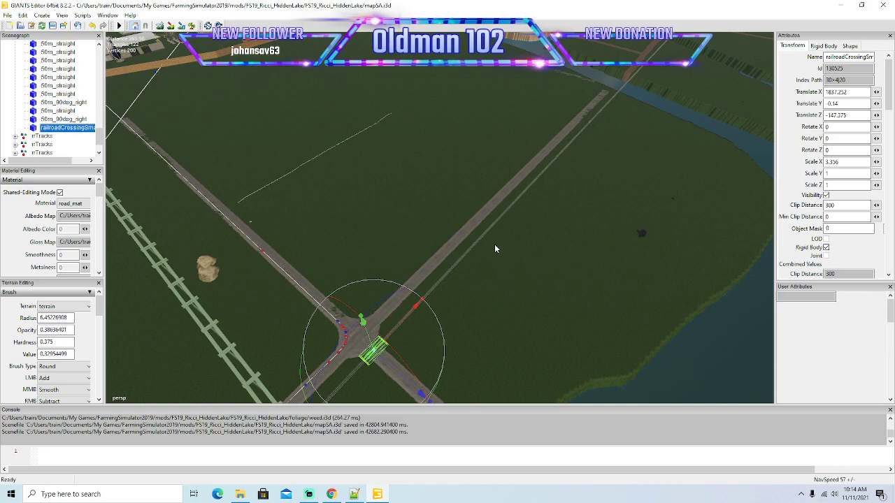
pyautogui.hotkey('ctrl', 'd')
pyautogui.moveTo(416, 305); pyautogui.dragTo(755, 114)
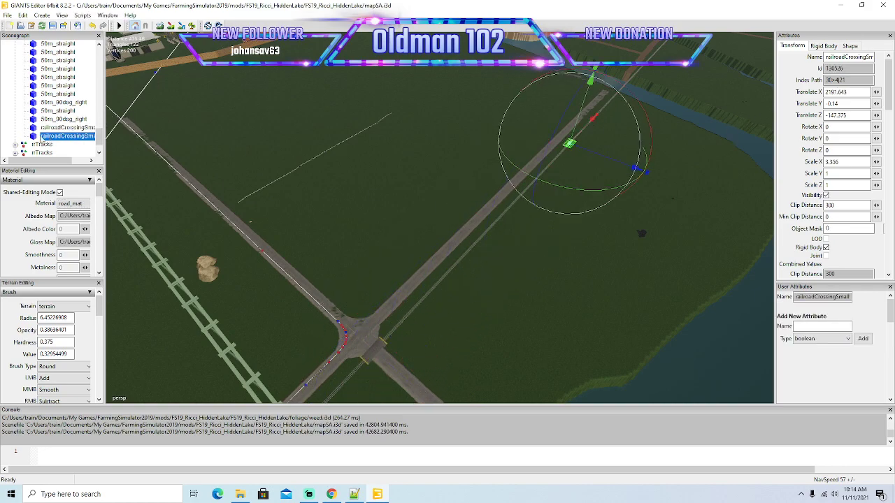
# Copy the X scale of 2.138 from the first railroad crossing in the track group onto the new crossing copy.
pyautogui.scroll(5, 62, 127)
pyautogui.scroll(1, 65, 126)
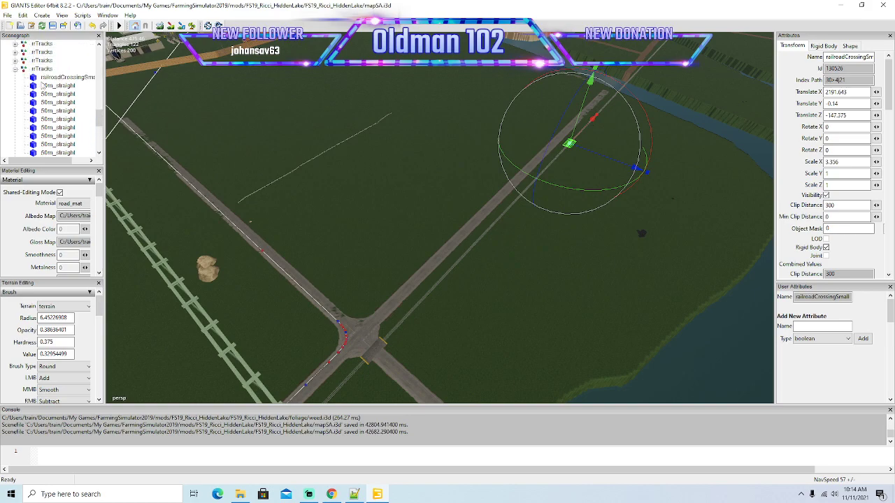
pyautogui.click(56, 77)
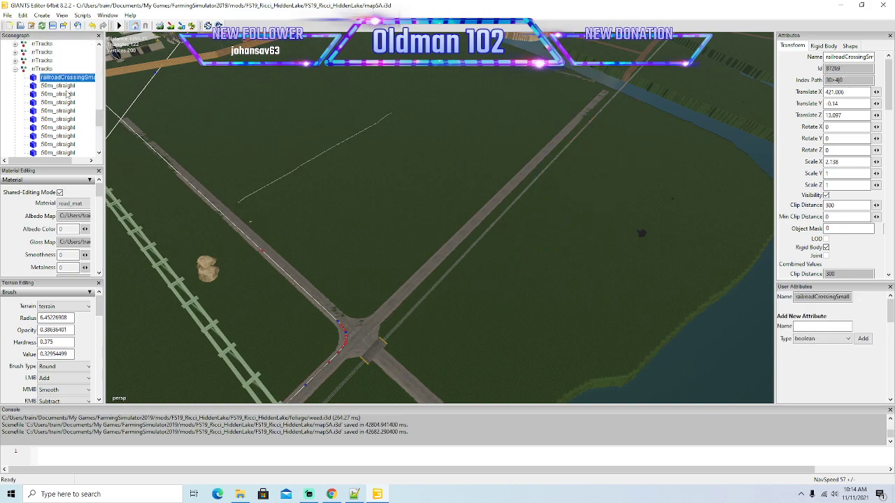
pyautogui.doubleClick(847, 161)
pyautogui.hotkey('ctrl', 'c')
pyautogui.scroll(-3, 52, 105)
pyautogui.scroll(-1, 55, 106)
pyautogui.click(42, 145)
pyautogui.doubleClick(843, 161)
pyautogui.hotkey('ctrl', 'v')
# Move the crossing copy along the track to where the railway cuts across the curved road, at X 2857.442.
pyautogui.moveTo(611, 204)
pyautogui.keyDown('alt'); pyautogui.mouseDown()
pyautogui.moveTo(625, 174)
pyautogui.moveTo(619, 198)
pyautogui.mouseUp(); pyautogui.keyUp('alt')
pyautogui.scroll(5, 633, 175)
pyautogui.moveTo(432, 261); pyautogui.dragTo(501, 128)
pyautogui.moveTo(669, 144)
pyautogui.keyDown('alt'); pyautogui.mouseDown()
pyautogui.moveTo(677, 118)
pyautogui.moveTo(658, 148)
pyautogui.mouseUp(); pyautogui.keyUp('alt')
pyautogui.scroll(5, 679, 117)
pyautogui.scroll(3, 684, 117)
pyautogui.moveTo(402, 267); pyautogui.dragTo(507, 134)
pyautogui.keyDown('alt'); pyautogui.moveTo(643, 143); pyautogui.dragTo(451, 198); pyautogui.keyUp('alt')
pyautogui.scroll(5, 666, 112)
pyautogui.scroll(4, 667, 115)
pyautogui.scroll(-3, 456, 200)
pyautogui.moveTo(150, 189); pyautogui.dragTo(672, 280)
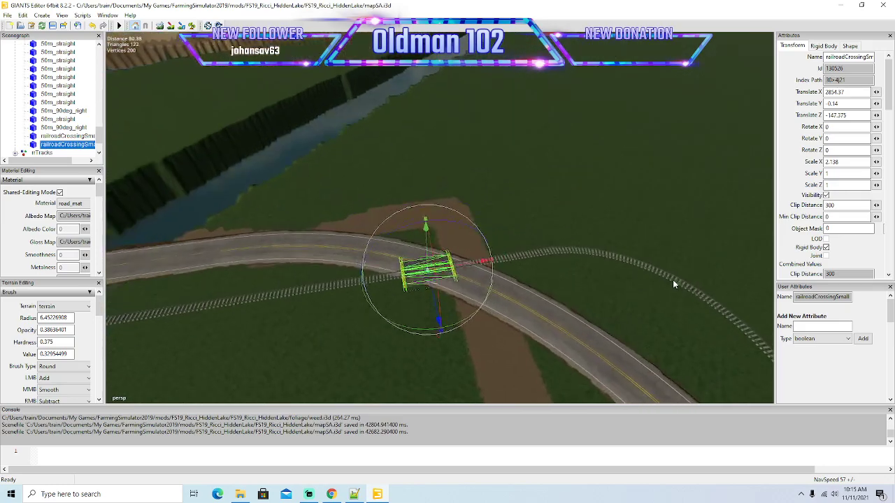
pyautogui.scroll(6, 673, 280)
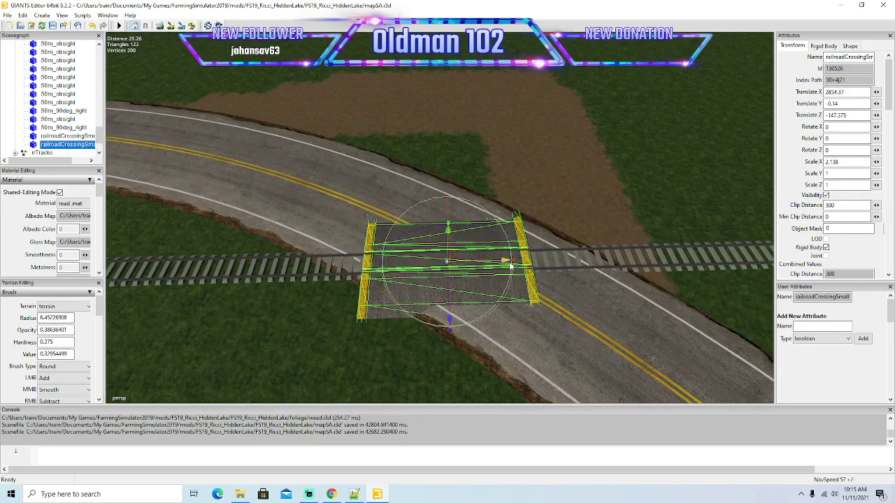
pyautogui.keyDown('alt'); pyautogui.moveTo(535, 268); pyautogui.dragTo(556, 277); pyautogui.keyUp('alt')
# Rotate the crossing about Y to 53.614 so that its edges follow the curved road.
pyautogui.scroll(-5, 556, 277)
pyautogui.moveTo(488, 236); pyautogui.dragTo(616, 249)
pyautogui.scroll(6, 390, 260)
pyautogui.scroll(-7, 391, 261)
pyautogui.keyDown('alt'); pyautogui.moveTo(392, 261); pyautogui.dragTo(359, 242); pyautogui.keyUp('alt')
pyautogui.scroll(3, 358, 242)
pyautogui.scroll(3, 358, 244)
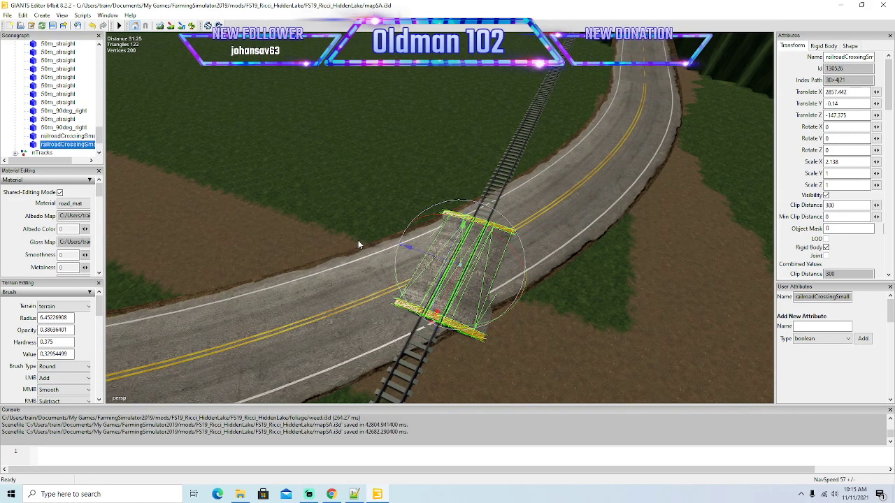
pyautogui.moveTo(522, 295); pyautogui.dragTo(543, 244)
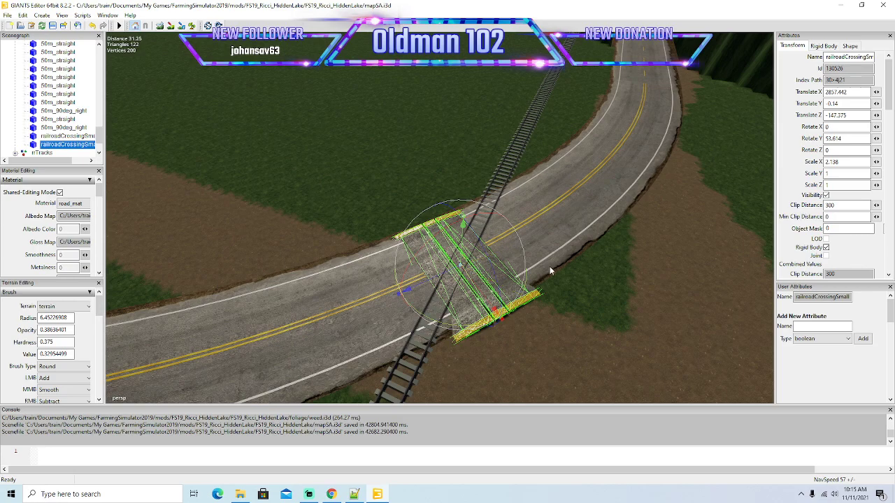
# Lengthen the crossing to a Z scale of 2.523 and shift it onto the road at X 2856.796, Z -146.5.
pyautogui.scroll(5, 450, 285)
pyautogui.keyDown('alt'); pyautogui.moveTo(449, 284); pyautogui.dragTo(604, 287); pyautogui.keyUp('alt')
pyautogui.scroll(-5, 604, 287)
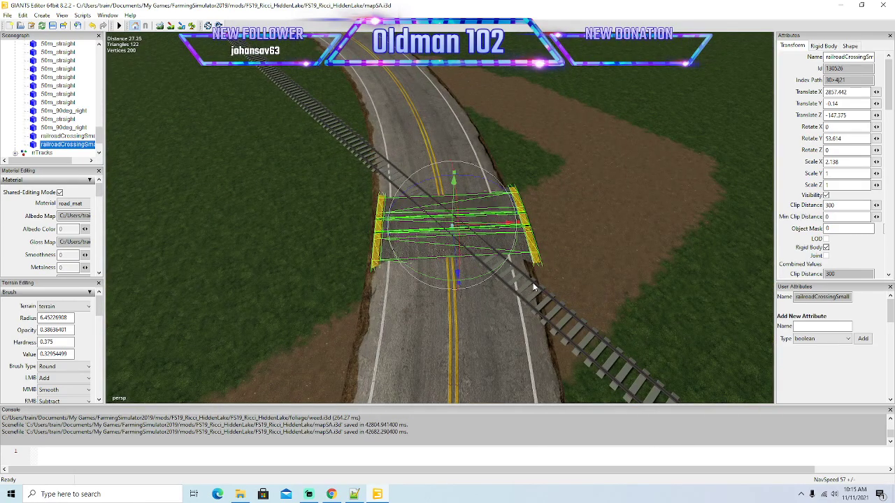
pyautogui.scroll(6, 611, 271)
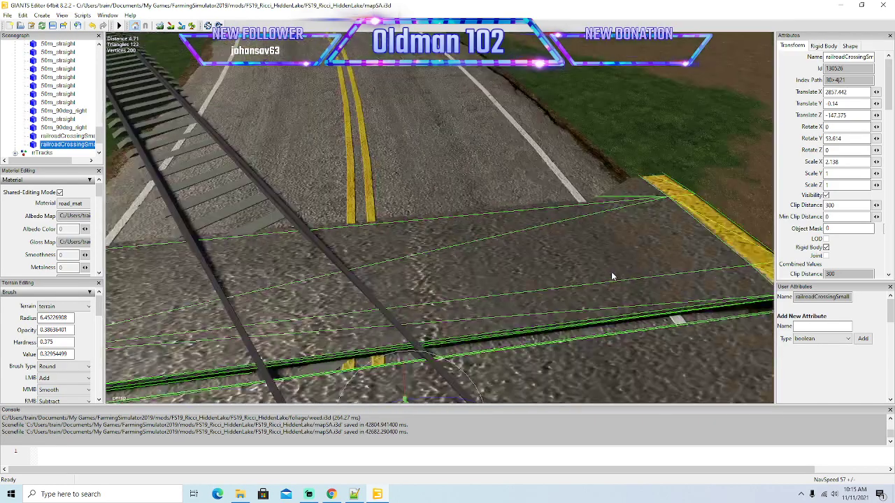
pyautogui.scroll(-6, 611, 272)
pyautogui.keyDown('alt'); pyautogui.moveTo(611, 272); pyautogui.dragTo(473, 267); pyautogui.keyUp('alt')
pyautogui.moveTo(459, 278); pyautogui.dragTo(457, 285)
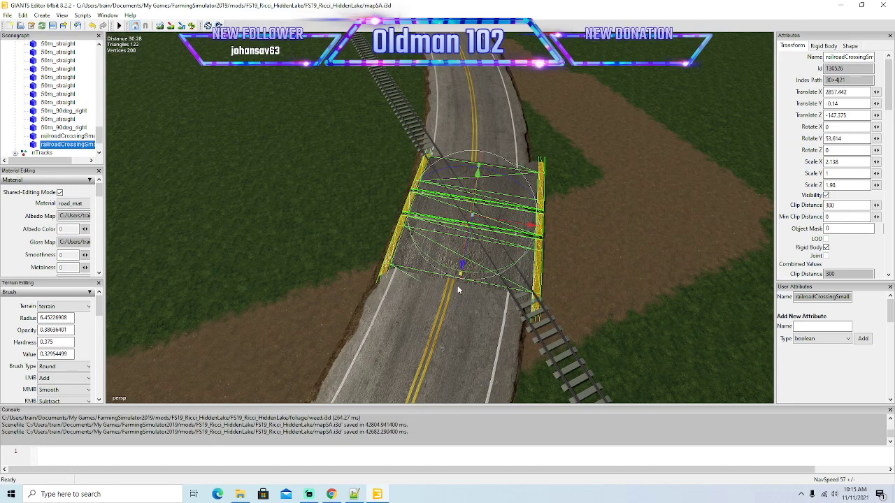
pyautogui.moveTo(457, 286); pyautogui.dragTo(454, 297)
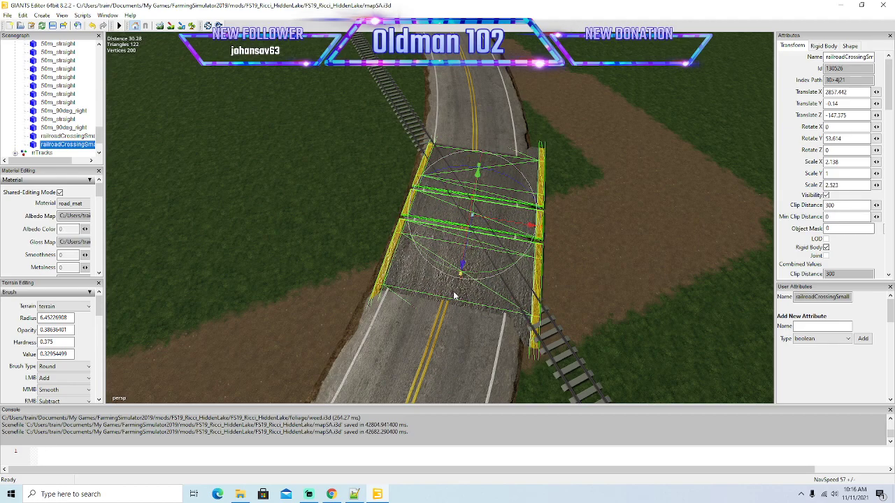
pyautogui.moveTo(531, 229); pyautogui.dragTo(518, 235)
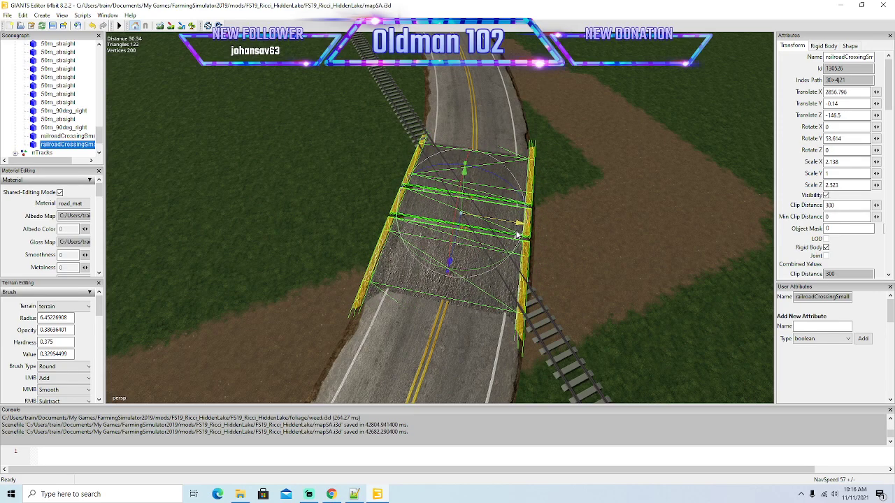
# Duplicate the curved-road crossing and offset the copy to X 2856.059, Z -147.044 to fill the rail gaps.
pyautogui.scroll(5, 593, 263)
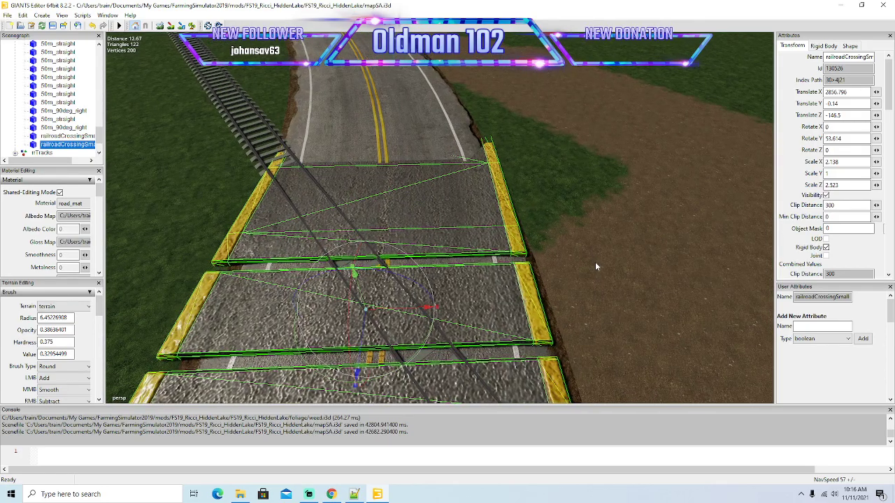
pyautogui.scroll(-1, 597, 263)
pyautogui.keyDown('alt'); pyautogui.moveTo(599, 262); pyautogui.dragTo(458, 291); pyautogui.keyUp('alt')
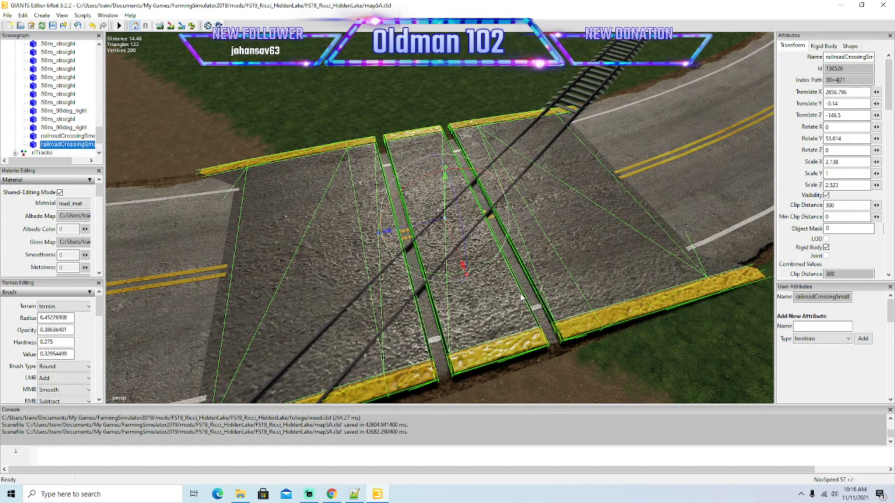
pyautogui.hotkey('ctrl', 'd')
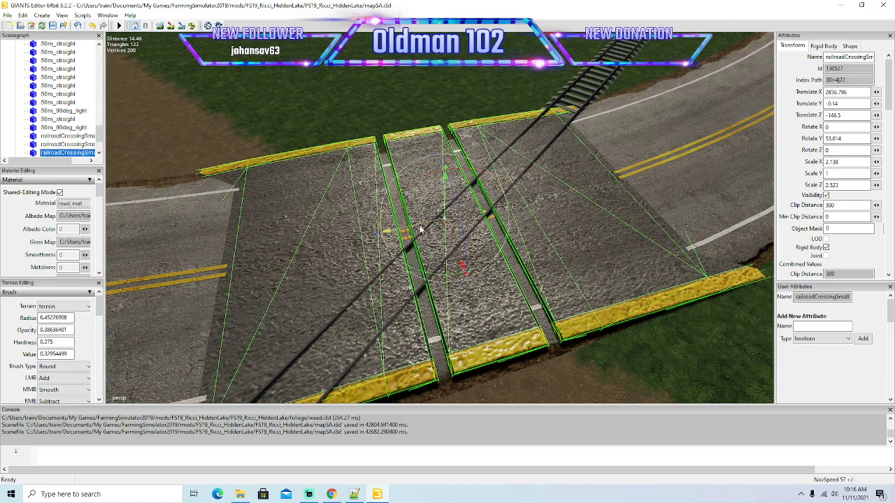
pyautogui.moveTo(420, 227); pyautogui.dragTo(445, 227)
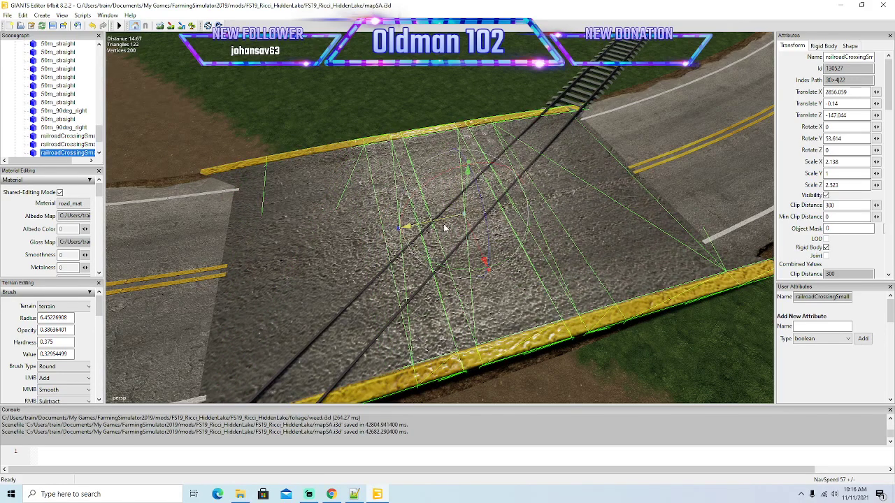
# Place a copy of the wide T-junction crossing at the next T-junction, at X 2917.101 and Z 94.57, rotated 90° about Y.
pyautogui.scroll(-8, 569, 309)
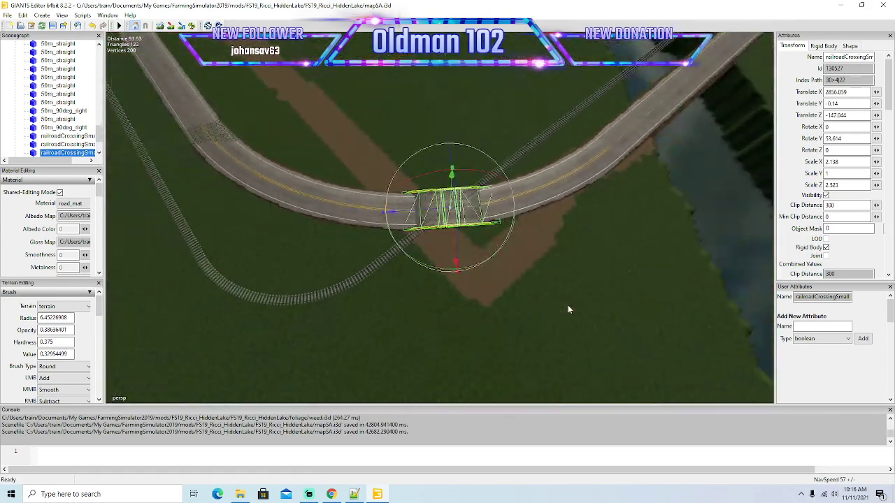
pyautogui.keyDown('alt'); pyautogui.moveTo(568, 311); pyautogui.dragTo(337, 222); pyautogui.keyUp('alt')
pyautogui.click(42, 138)
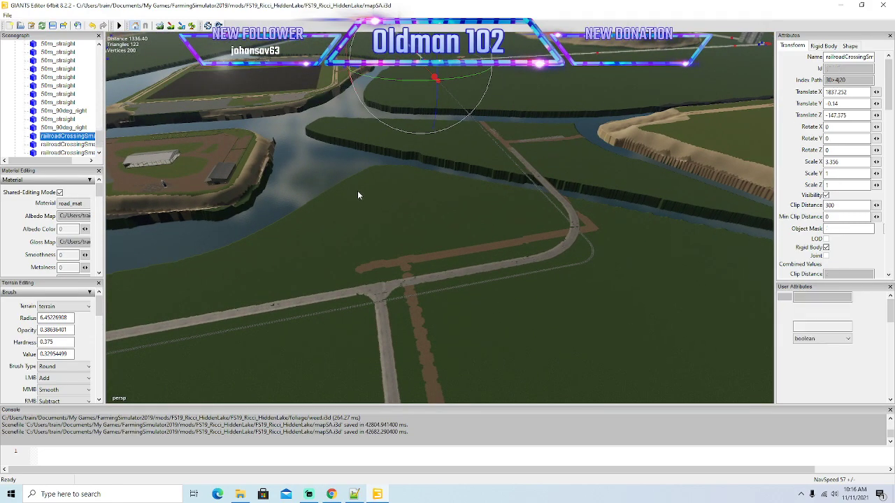
pyautogui.hotkey('ctrl', 'd')
pyautogui.moveTo(460, 131); pyautogui.dragTo(318, 295)
pyautogui.moveTo(489, 320)
pyautogui.keyDown('alt'); pyautogui.mouseDown()
pyautogui.moveTo(456, 331)
pyautogui.moveTo(451, 346)
pyautogui.moveTo(432, 345)
pyautogui.moveTo(484, 331)
pyautogui.mouseUp(); pyautogui.keyUp('alt')
pyautogui.scroll(4, 432, 346)
pyautogui.scroll(2, 432, 345)
pyautogui.moveTo(443, 200); pyautogui.dragTo(529, 254)
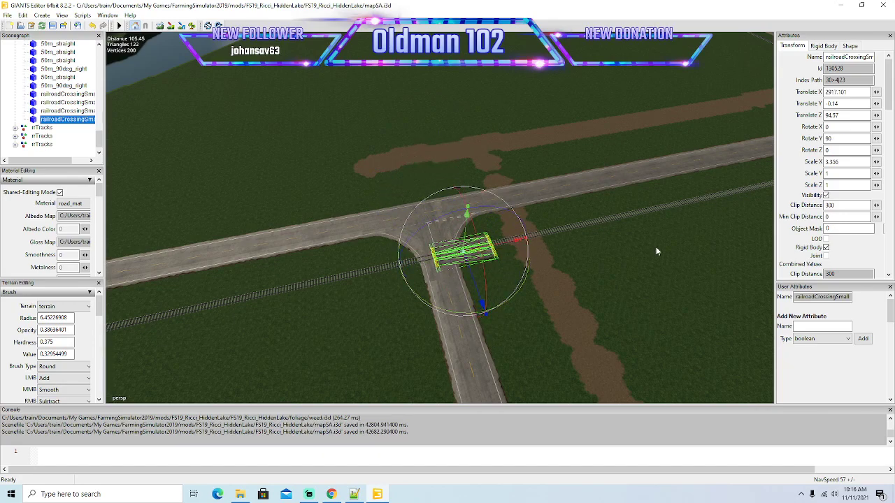
# Align the rotated crossing's rail gaps with the rails by shifting it to X 2916.802.
pyautogui.press('f')
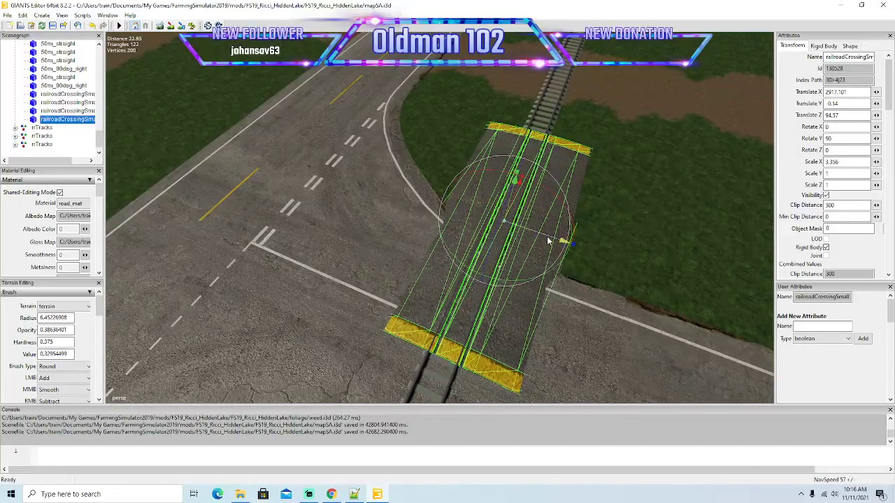
pyautogui.keyDown('alt'); pyautogui.moveTo(563, 246); pyautogui.dragTo(638, 239); pyautogui.keyUp('alt')
pyautogui.scroll(5, 629, 267)
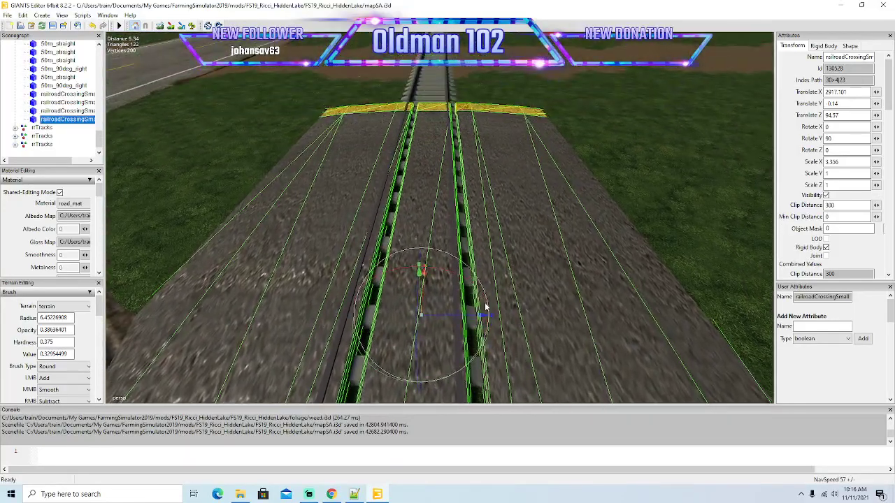
pyautogui.moveTo(478, 316)
pyautogui.mouseDown()
pyautogui.moveTo(458, 322)
pyautogui.moveTo(483, 329)
pyautogui.mouseUp()
# Slide the crossing along the track onto the side road at Z 103.251 and fit its X scale to 3.031.
pyautogui.scroll(-5, 483, 328)
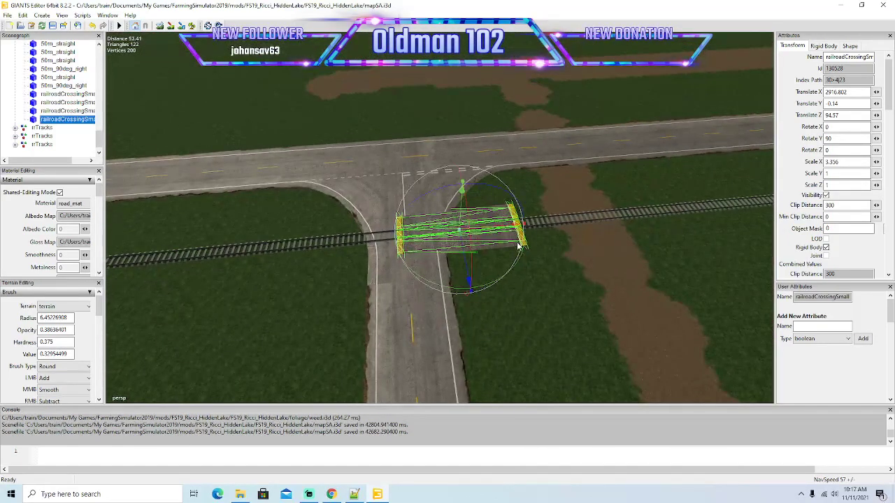
pyautogui.moveTo(515, 229); pyautogui.dragTo(643, 206)
pyautogui.scroll(-5, 509, 273)
pyautogui.scroll(10, 434, 205)
pyautogui.scroll(2, 434, 205)
pyautogui.scroll(3, 628, 212)
pyautogui.scroll(9, 643, 207)
pyautogui.scroll(10, 643, 205)
pyautogui.keyDown('alt'); pyautogui.moveTo(642, 211); pyautogui.dragTo(517, 275); pyautogui.keyUp('alt')
# Collapse the rrTracksMain group, create a new spline in the scene and select it.
pyautogui.scroll(-5, 517, 274)
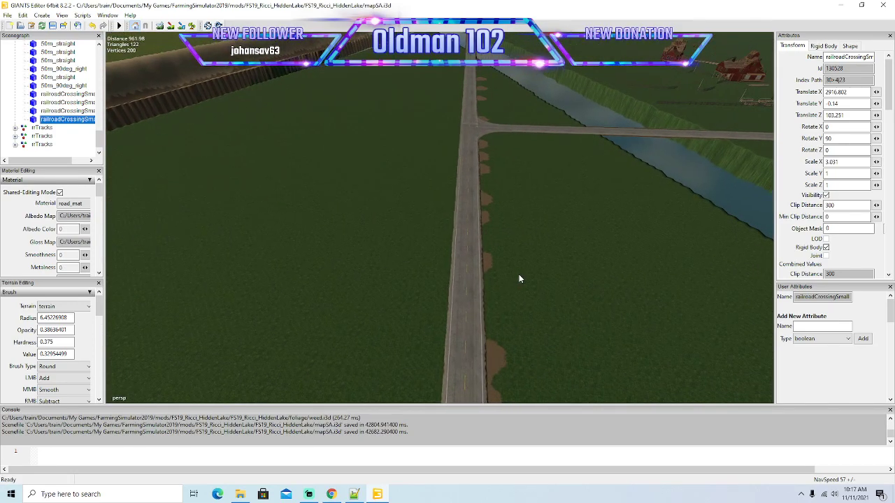
pyautogui.click(201, 206)
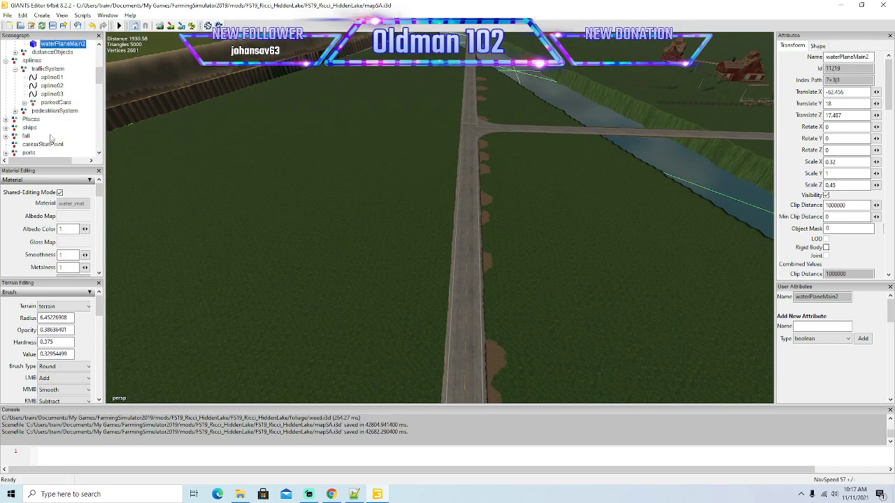
pyautogui.scroll(-10, 33, 126)
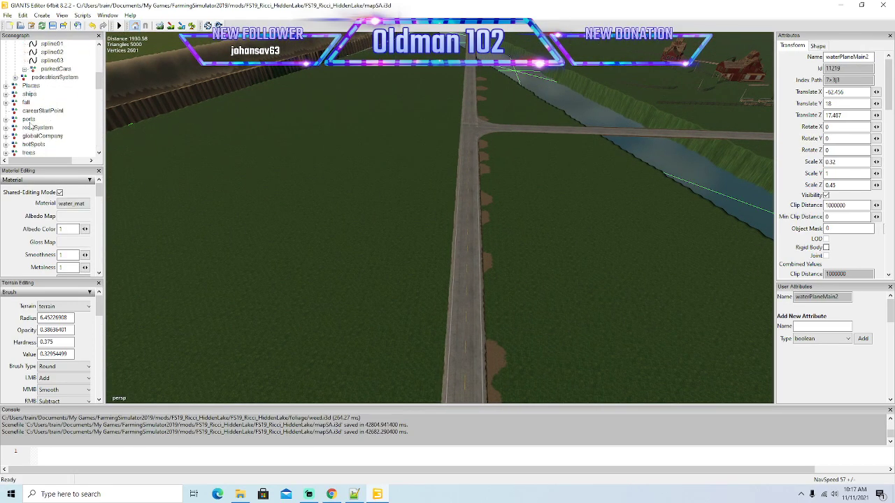
pyautogui.scroll(-1, 34, 124)
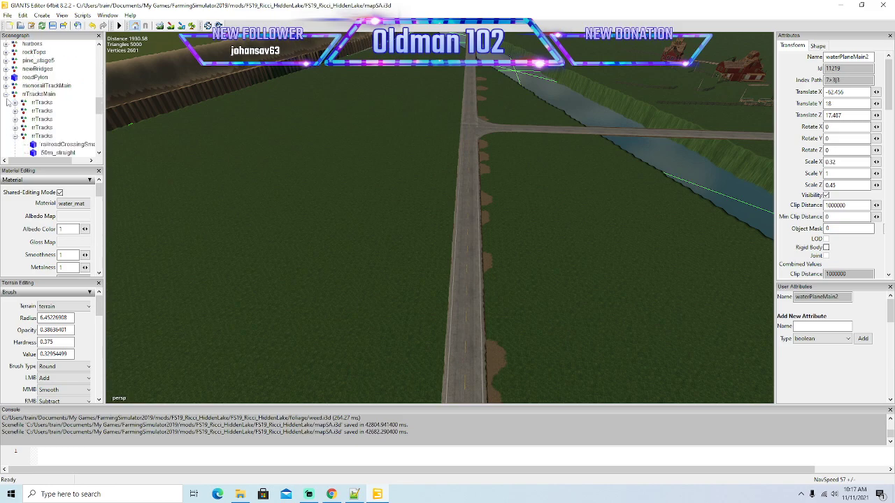
pyautogui.click(6, 96)
pyautogui.click(40, 16)
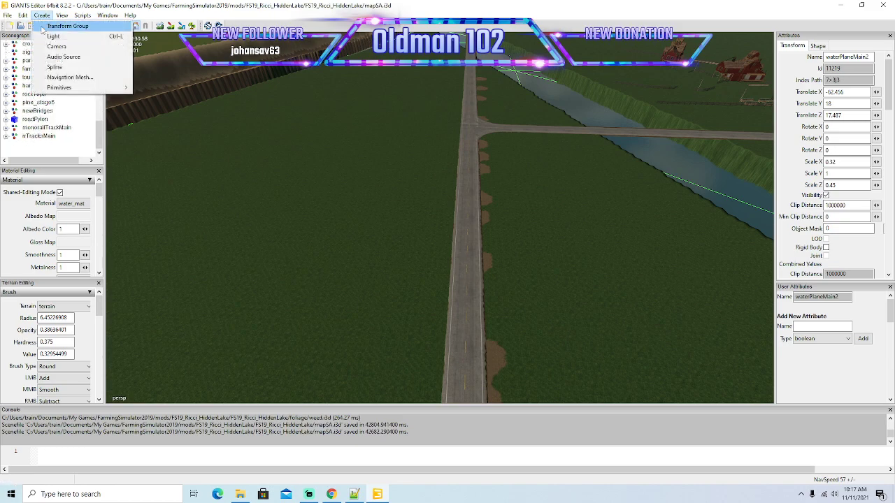
pyautogui.click(56, 65)
pyautogui.scroll(-10, 52, 135)
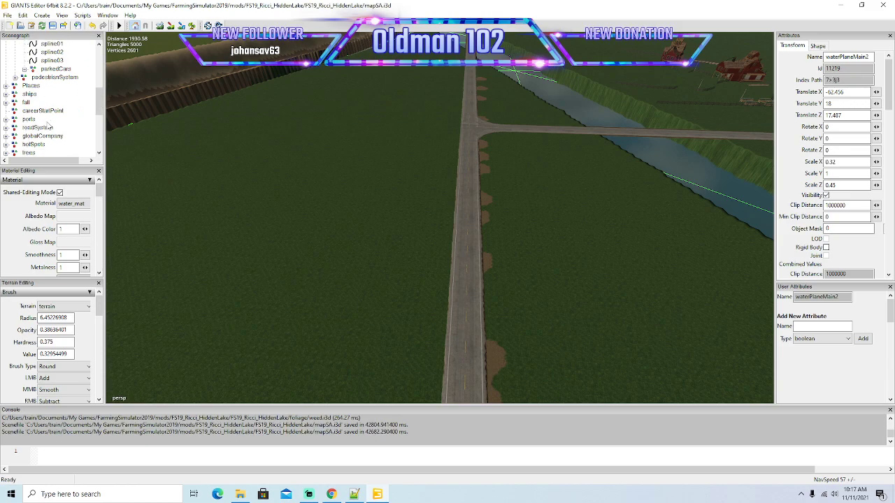
pyautogui.click(17, 137)
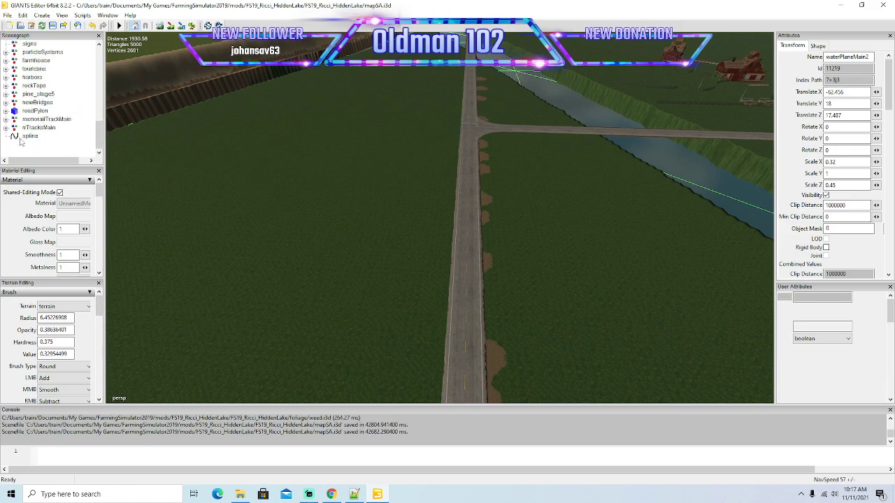
# Move the new spline into the trafficSystem group and place it between spline03 and parkedCars.
pyautogui.scroll(5, 70, 90)
pyautogui.scroll(2, 70, 90)
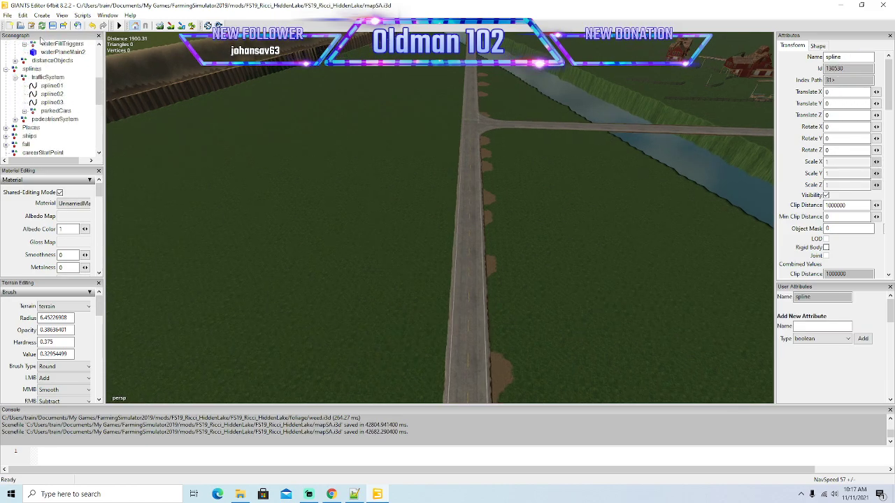
pyautogui.click(23, 16)
pyautogui.click(25, 71)
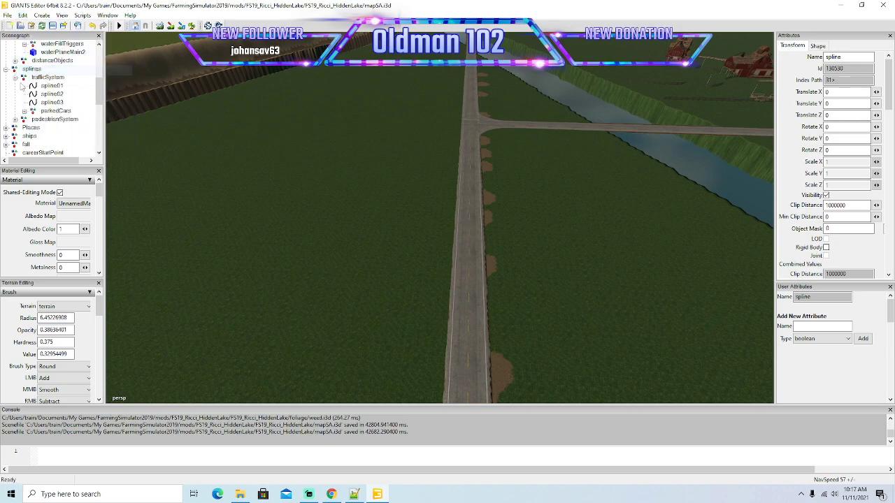
pyautogui.click(46, 77)
pyautogui.click(23, 15)
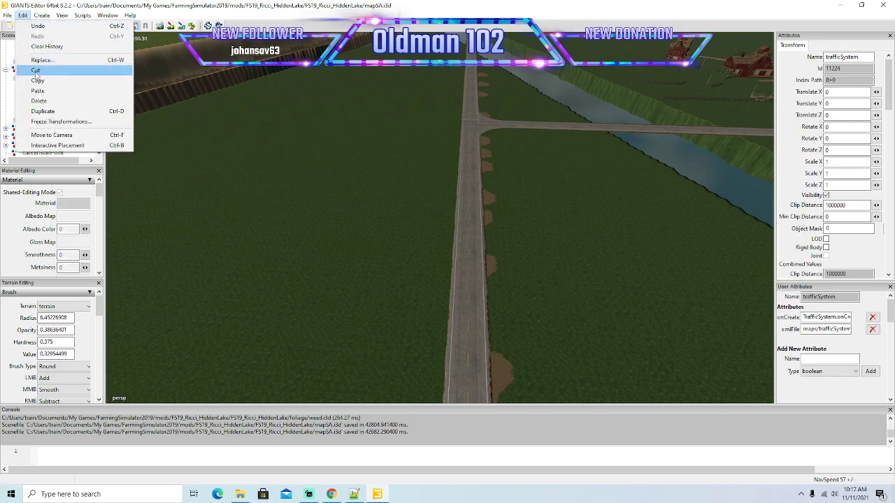
pyautogui.click(38, 91)
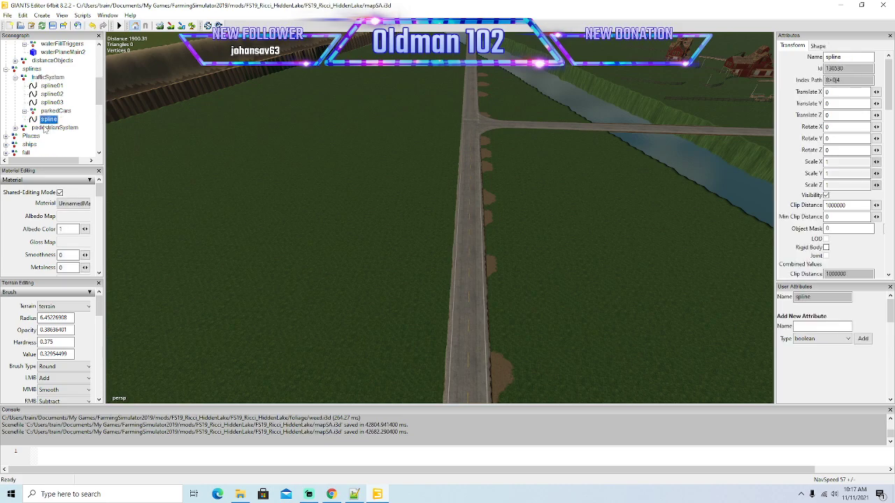
pyautogui.rightClick(47, 119)
pyautogui.click(75, 150)
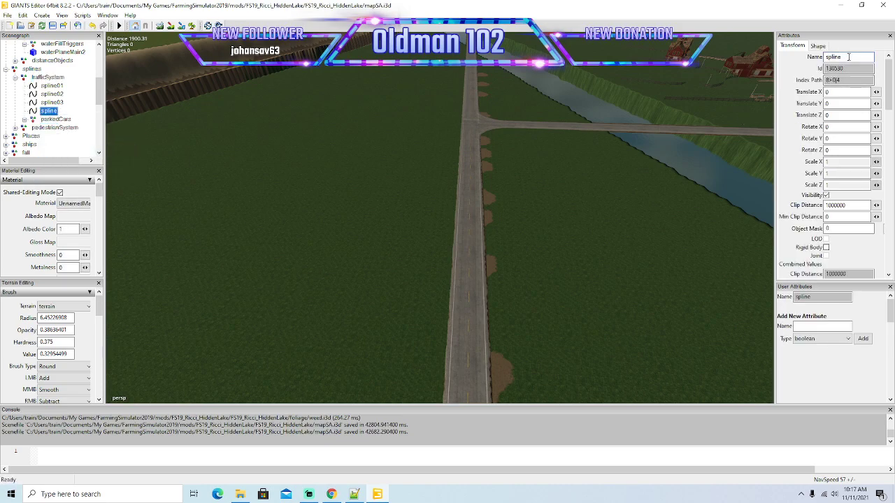
# Rename the new spline spline04 and place it on the straight road with Interactive Placement.
pyautogui.press('Return')
pyautogui.click(22, 15)
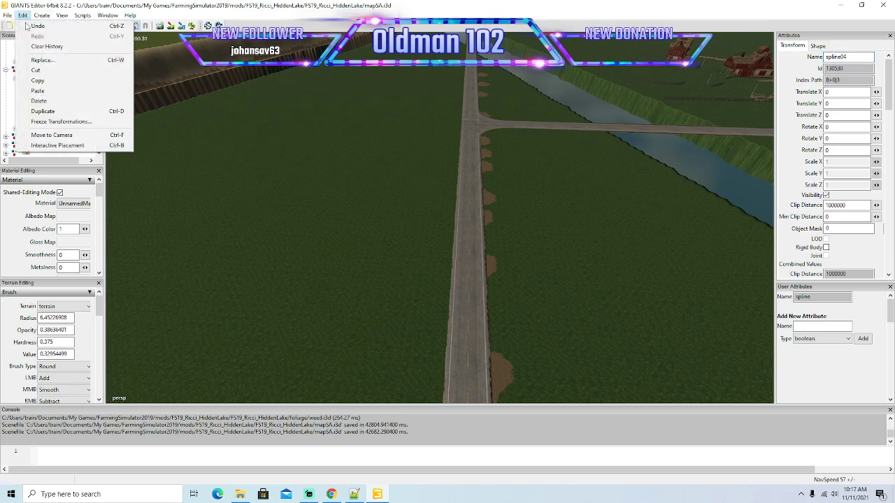
pyautogui.click(59, 145)
pyautogui.click(465, 218)
# Rotate spline04 to X -180, Y 0, Z -180 so it runs along the road, and shift it within its lane to Z -1828.487.
pyautogui.scroll(4, 550, 266)
pyautogui.keyDown('alt'); pyautogui.moveTo(536, 279); pyautogui.dragTo(393, 275); pyautogui.keyUp('alt')
pyautogui.scroll(-3, 377, 283)
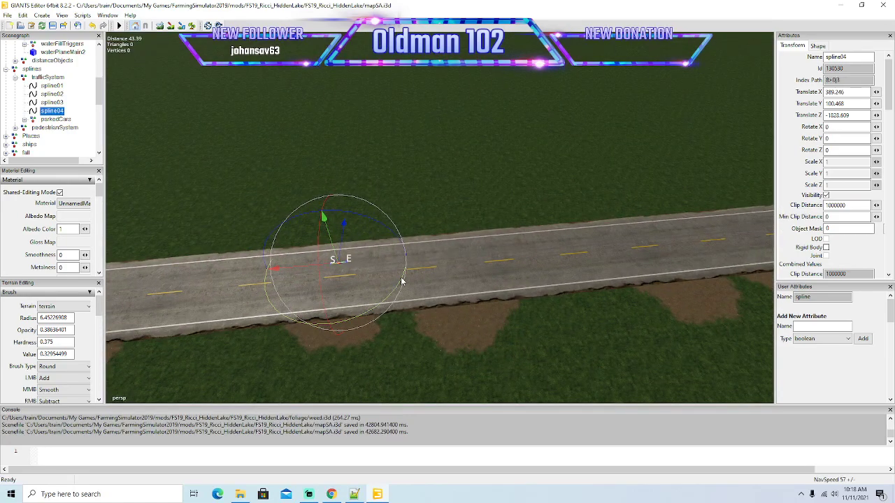
pyautogui.keyDown('alt'); pyautogui.moveTo(441, 292); pyautogui.dragTo(382, 193); pyautogui.keyUp('alt')
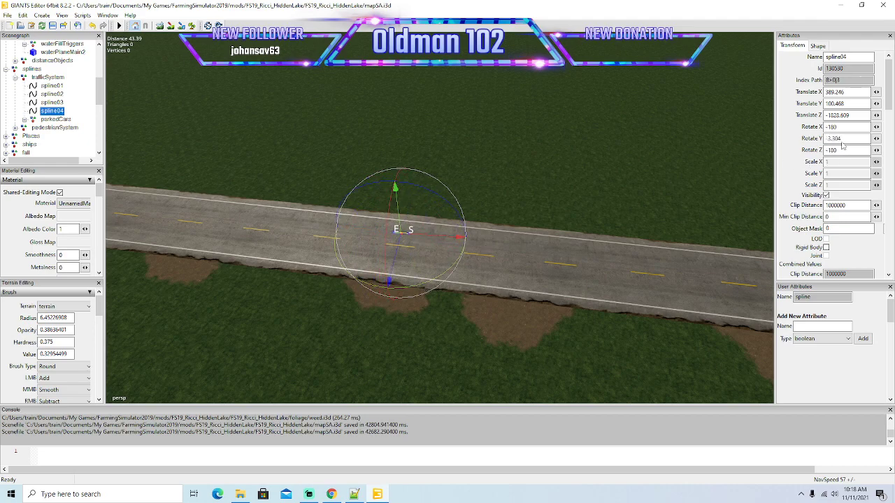
pyautogui.keyDown('alt'); pyautogui.moveTo(627, 243); pyautogui.dragTo(470, 218); pyautogui.keyUp('alt')
pyautogui.scroll(-5, 482, 210)
pyautogui.scroll(4, 464, 216)
pyautogui.keyDown('alt'); pyautogui.moveTo(434, 333); pyautogui.dragTo(472, 320); pyautogui.keyUp('alt')
pyautogui.scroll(-4, 472, 319)
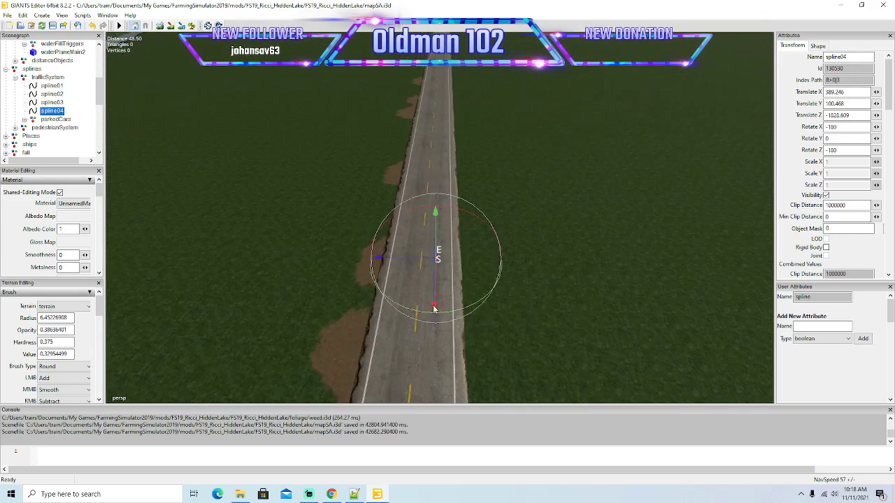
pyautogui.moveTo(419, 262); pyautogui.dragTo(421, 262)
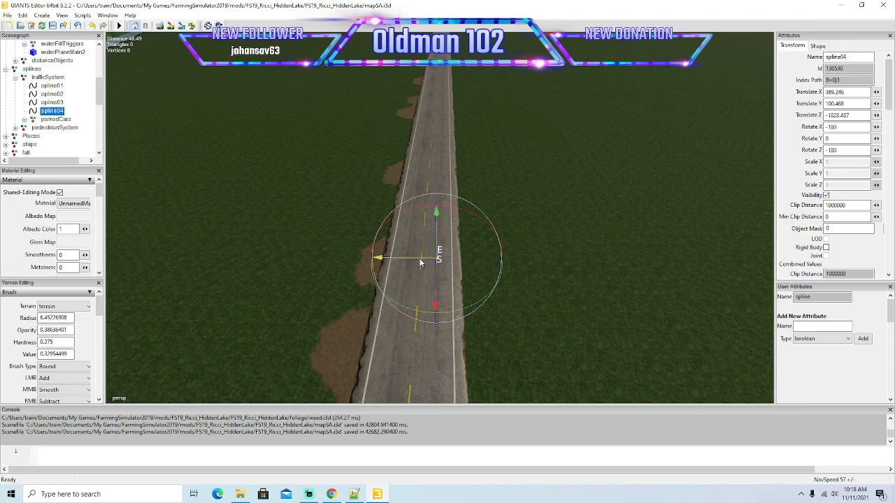
# Select the end point of spline04 and start stretching it along the right-hand lane of the straight road.
pyautogui.scroll(4, 510, 266)
pyautogui.scroll(-1, 510, 266)
pyautogui.scroll(3, 510, 266)
pyautogui.keyDown('alt'); pyautogui.moveTo(511, 266); pyautogui.dragTo(473, 300); pyautogui.keyUp('alt')
pyautogui.click(366, 307)
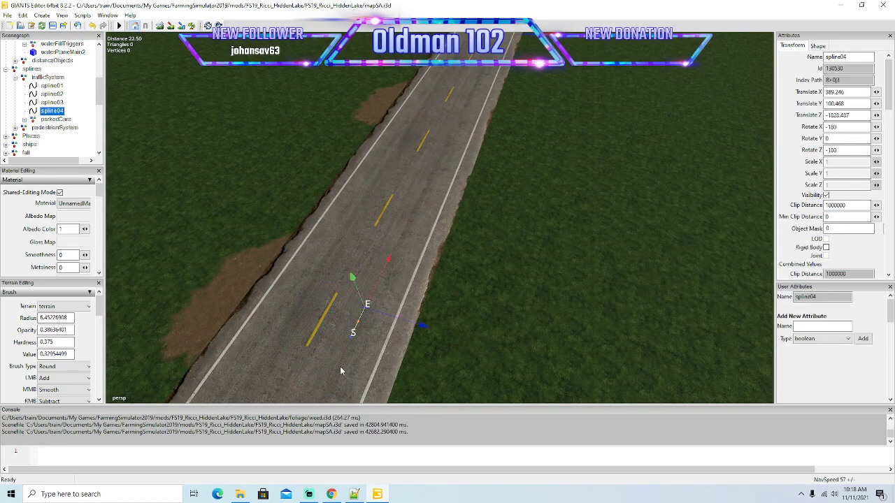
pyautogui.moveTo(384, 278); pyautogui.dragTo(555, 234)
pyautogui.scroll(-6, 512, 256)
pyautogui.keyDown('alt'); pyautogui.moveTo(513, 256); pyautogui.dragTo(541, 214); pyautogui.keyUp('alt')
pyautogui.keyDown('alt'); pyautogui.moveTo(490, 319); pyautogui.dragTo(452, 328); pyautogui.keyUp('alt')
pyautogui.moveTo(408, 367); pyautogui.dragTo(577, 172)
pyautogui.keyDown('alt'); pyautogui.moveTo(577, 171); pyautogui.dragTo(437, 289); pyautogui.keyUp('alt')
pyautogui.scroll(3, 594, 134)
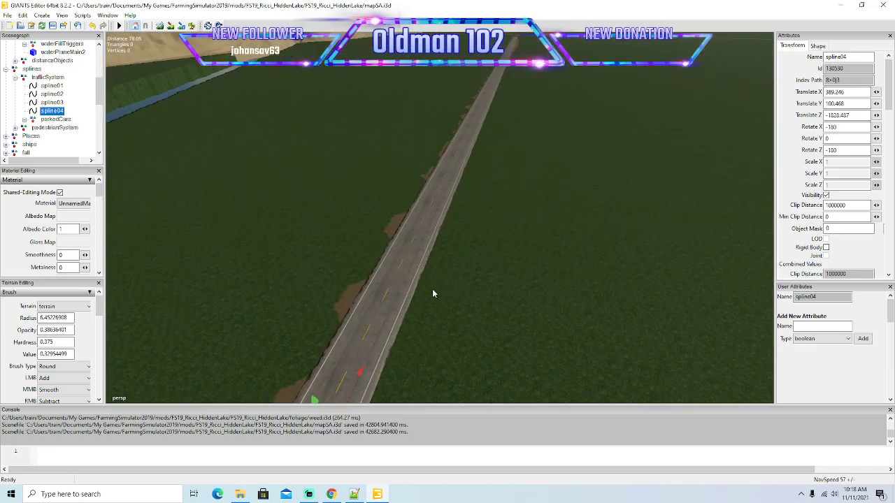
# Extend the end point of spline04 down the straight road toward the distant T-junction, keeping the line in the right-hand lane.
pyautogui.moveTo(363, 379); pyautogui.dragTo(475, 132)
pyautogui.keyDown('alt'); pyautogui.moveTo(601, 209); pyautogui.dragTo(620, 182); pyautogui.keyUp('alt')
pyautogui.scroll(3, 627, 140)
pyautogui.moveTo(411, 291); pyautogui.dragTo(451, 178)
pyautogui.moveTo(476, 245)
pyautogui.keyDown('alt'); pyautogui.mouseDown()
pyautogui.moveTo(600, 137)
pyautogui.moveTo(464, 253)
pyautogui.mouseUp(); pyautogui.keyUp('alt')
pyautogui.scroll(3, 599, 137)
pyautogui.moveTo(355, 320); pyautogui.dragTo(354, 228)
pyautogui.scroll(3, 567, 134)
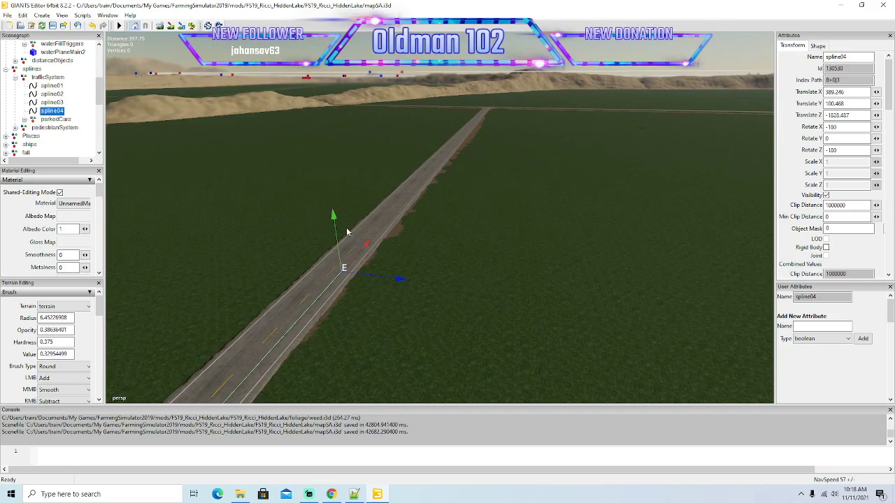
pyautogui.moveTo(350, 264); pyautogui.dragTo(445, 156)
pyautogui.keyDown('alt'); pyautogui.moveTo(503, 167); pyautogui.dragTo(523, 123); pyautogui.keyUp('alt')
pyautogui.scroll(3, 522, 123)
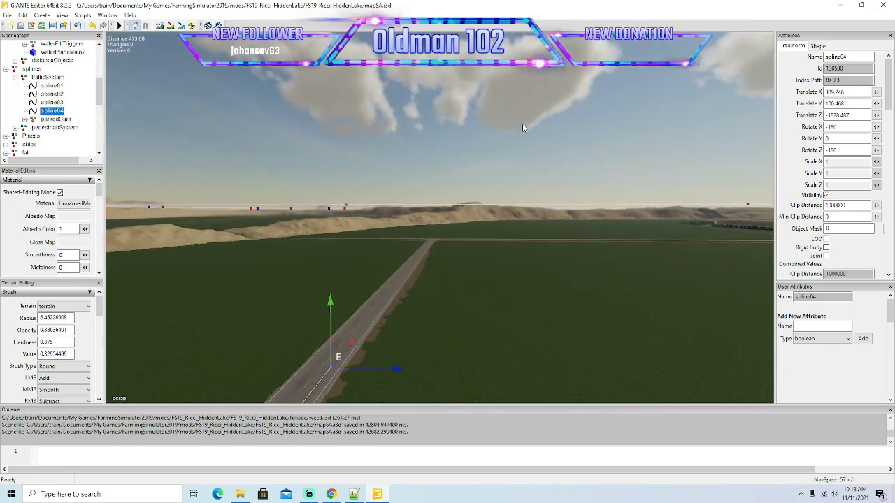
pyautogui.keyDown('alt'); pyautogui.moveTo(458, 217); pyautogui.dragTo(459, 239); pyautogui.keyUp('alt')
pyautogui.moveTo(291, 373); pyautogui.dragTo(451, 197)
pyautogui.scroll(3, 514, 241)
pyautogui.keyDown('alt'); pyautogui.moveTo(540, 272); pyautogui.dragTo(481, 309); pyautogui.keyUp('alt')
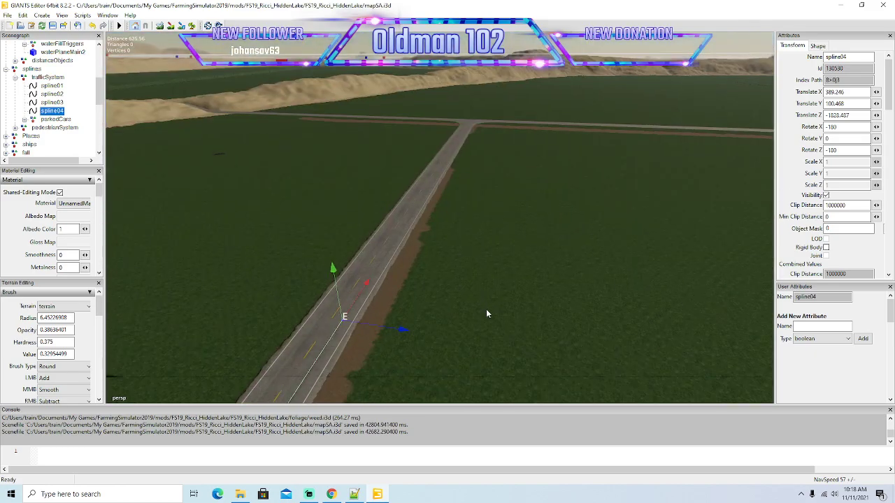
# Bring the end point of spline04 up to the mouth of the T-junction, inside the right-hand lane.
pyautogui.moveTo(360, 299); pyautogui.dragTo(446, 160)
pyautogui.scroll(3, 580, 170)
pyautogui.keyDown('alt'); pyautogui.moveTo(566, 196); pyautogui.dragTo(524, 204); pyautogui.keyUp('alt')
pyautogui.moveTo(334, 270); pyautogui.dragTo(431, 153)
pyautogui.keyDown('alt'); pyautogui.moveTo(563, 184); pyautogui.dragTo(440, 305); pyautogui.keyUp('alt')
pyautogui.scroll(3, 571, 141)
pyautogui.moveTo(382, 306); pyautogui.dragTo(437, 140)
pyautogui.keyDown('alt'); pyautogui.moveTo(551, 160); pyautogui.dragTo(449, 155); pyautogui.keyUp('alt')
pyautogui.scroll(3, 551, 126)
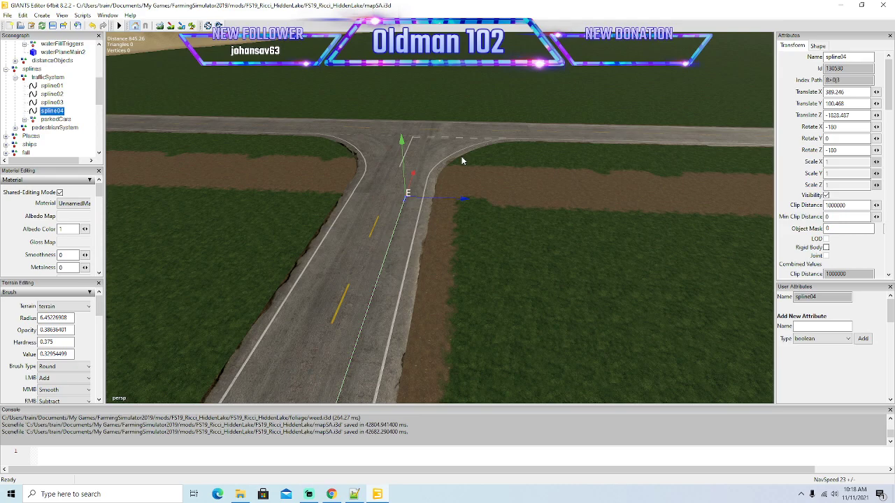
# Move the end point of spline04 forward through the mouth of the T-junction, centred between the lane divider and the right-hand edge line.
pyautogui.keyDown('alt'); pyautogui.moveTo(435, 181); pyautogui.dragTo(447, 205); pyautogui.keyUp('alt')
pyautogui.scroll(4, 421, 174)
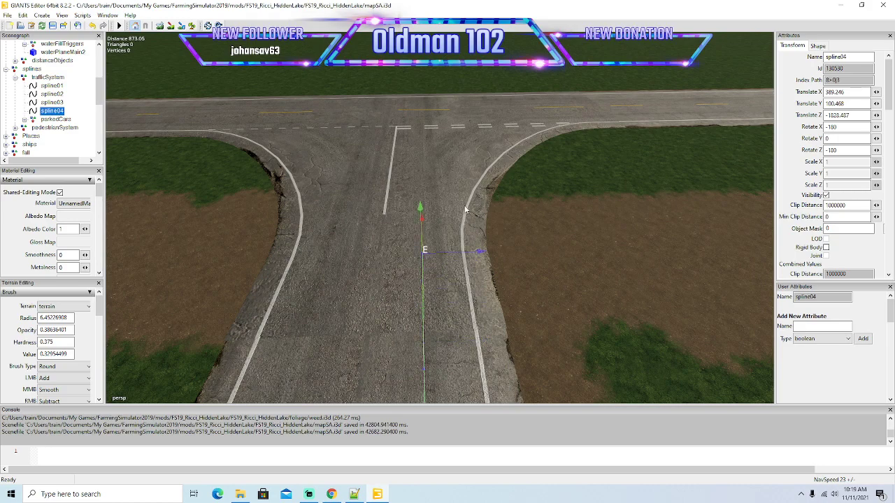
pyautogui.moveTo(480, 255); pyautogui.dragTo(481, 255)
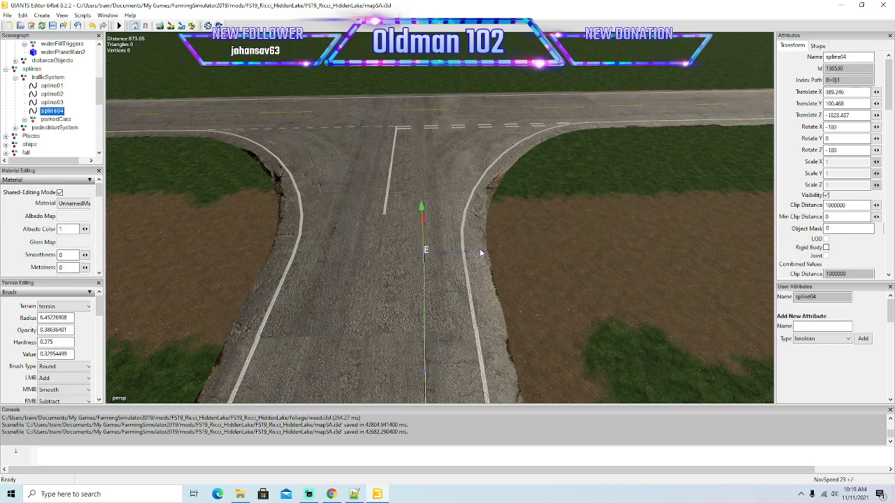
pyautogui.moveTo(427, 208); pyautogui.dragTo(446, 134)
pyautogui.moveTo(481, 203); pyautogui.dragTo(516, 217)
pyautogui.scroll(2, 460, 175)
pyautogui.moveTo(416, 258); pyautogui.dragTo(464, 246)
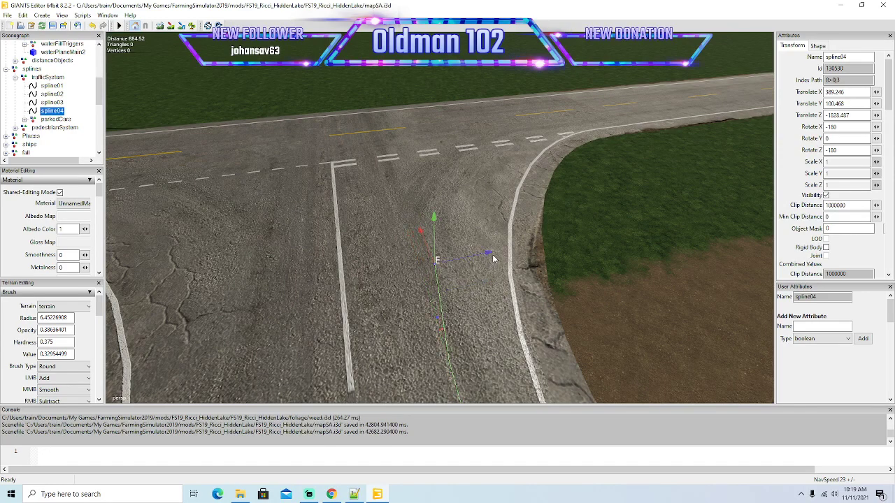
# Start bending spline04 around the T-junction's right-hand corner, bringing its end point close to the double dashed line.
pyautogui.moveTo(492, 255); pyautogui.dragTo(468, 256)
pyautogui.moveTo(419, 218); pyautogui.dragTo(409, 193)
pyautogui.moveTo(480, 216); pyautogui.dragTo(417, 155)
pyautogui.moveTo(490, 185); pyautogui.dragTo(515, 183)
pyautogui.keyDown('alt'); pyautogui.moveTo(516, 241); pyautogui.dragTo(537, 272); pyautogui.keyUp('alt')
pyautogui.scroll(4, 499, 186)
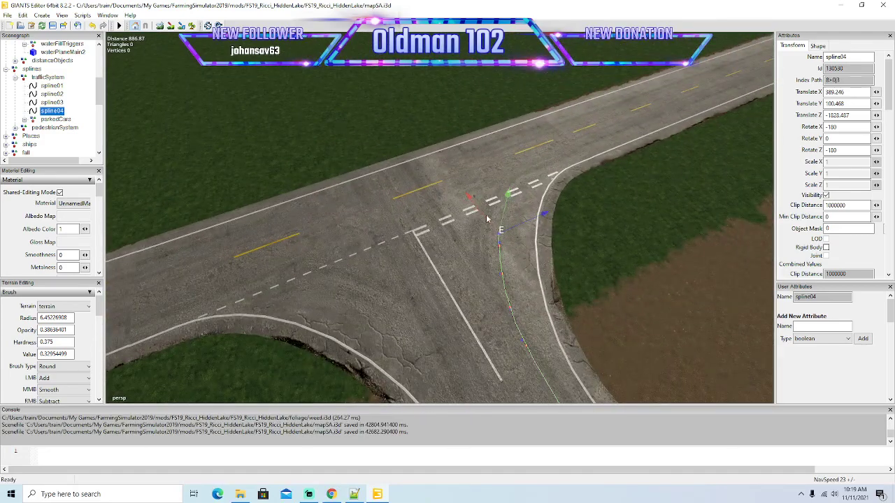
# Add a point to spline04 and carry the right turn out of the junction into the right-hand lane of the crossing road.
pyautogui.moveTo(471, 202); pyautogui.dragTo(456, 184)
pyautogui.moveTo(535, 201); pyautogui.dragTo(558, 200)
pyautogui.press('Insert')
pyautogui.moveTo(554, 187); pyautogui.dragTo(573, 179)
pyautogui.moveTo(491, 164); pyautogui.dragTo(490, 135)
pyautogui.moveTo(574, 150); pyautogui.dragTo(612, 143)
pyautogui.keyDown('alt'); pyautogui.moveTo(618, 218); pyautogui.dragTo(596, 191); pyautogui.keyUp('alt')
pyautogui.moveTo(489, 184); pyautogui.dragTo(567, 180)
pyautogui.scroll(-5, 562, 224)
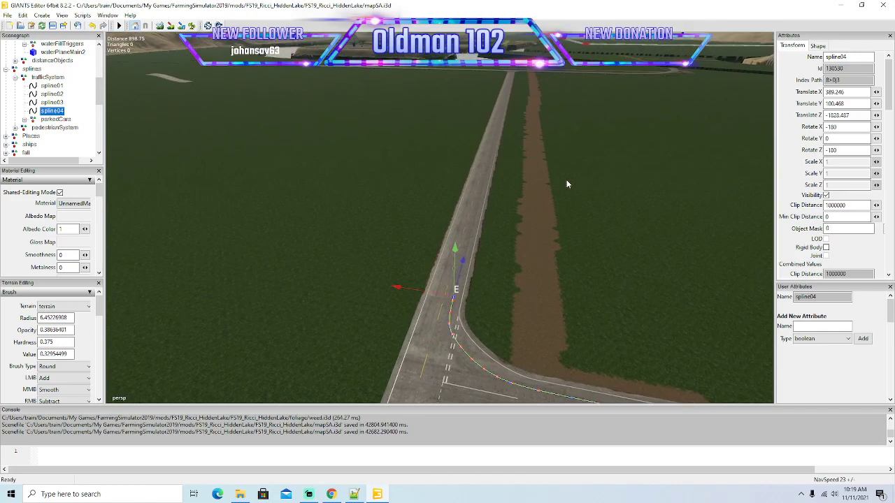
# Extend the end point of spline04 from the turn along the right-hand lane of the new straight road.
pyautogui.moveTo(461, 275); pyautogui.dragTo(545, 134)
pyautogui.scroll(3, 593, 158)
pyautogui.moveTo(589, 179)
pyautogui.keyDown('alt'); pyautogui.mouseDown()
pyautogui.moveTo(592, 159)
pyautogui.moveTo(588, 184)
pyautogui.mouseUp(); pyautogui.keyUp('alt')
pyautogui.moveTo(449, 276); pyautogui.dragTo(464, 143)
pyautogui.keyDown('alt'); pyautogui.moveTo(608, 140); pyautogui.dragTo(472, 269); pyautogui.keyUp('alt')
pyautogui.scroll(5, 629, 106)
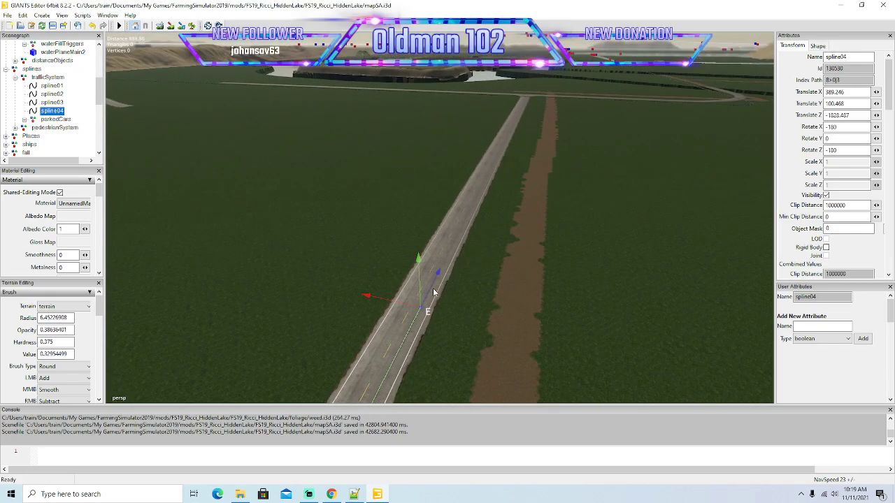
# Stretch the end of spline04 farther down the straight road to just short of the railroad crossing, staying in the right-hand lane.
pyautogui.moveTo(435, 292); pyautogui.dragTo(492, 168)
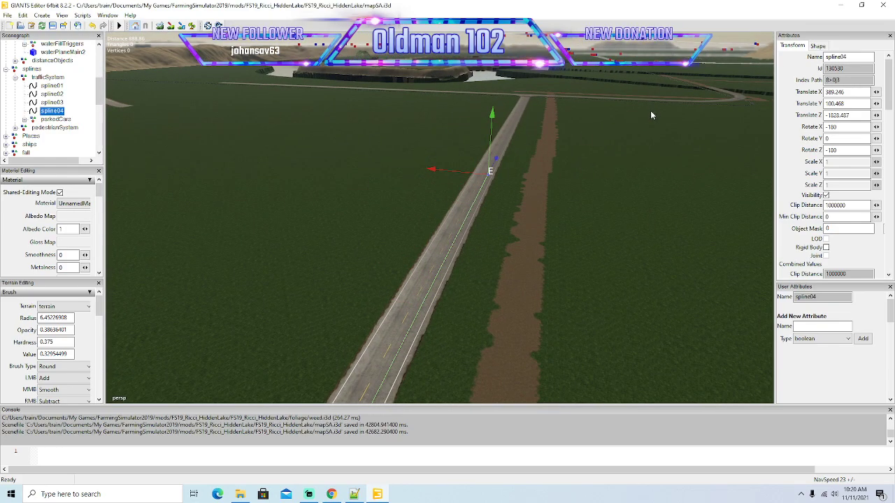
pyautogui.keyDown('alt'); pyautogui.moveTo(617, 167); pyautogui.dragTo(517, 254); pyautogui.keyUp('alt')
pyautogui.moveTo(417, 309); pyautogui.dragTo(463, 180)
pyautogui.keyDown('alt'); pyautogui.moveTo(522, 224); pyautogui.dragTo(477, 163); pyautogui.keyUp('alt')
pyautogui.scroll(3, 655, 95)
pyautogui.keyDown('alt'); pyautogui.moveTo(548, 168); pyautogui.dragTo(510, 224); pyautogui.keyUp('alt')
pyautogui.scroll(3, 600, 93)
pyautogui.scroll(8, 600, 92)
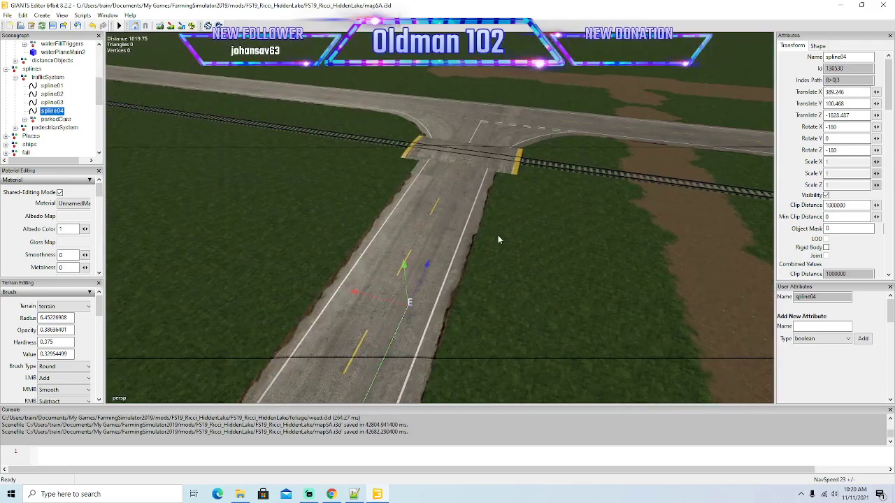
# Bring the end point of spline04 up to the near edge of the railroad crossing, in the right-hand lane.
pyautogui.moveTo(427, 266); pyautogui.dragTo(594, 88)
pyautogui.keyDown('alt'); pyautogui.moveTo(571, 165); pyautogui.dragTo(609, 174); pyautogui.keyUp('alt')
pyautogui.scroll(4, 581, 123)
pyautogui.scroll(3, 609, 174)
pyautogui.scroll(2, 608, 174)
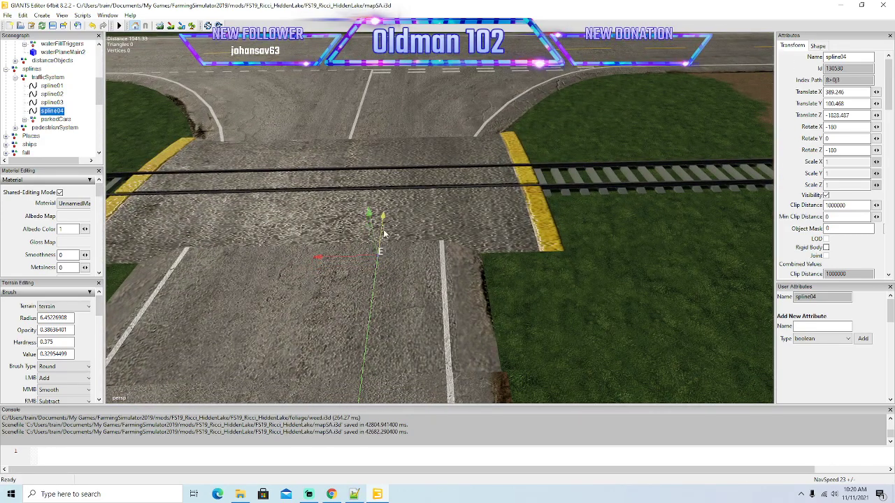
# Carry the end of spline04 across the railroad tracks into the mouth of the T-junction beyond them.
pyautogui.moveTo(387, 221)
pyautogui.mouseDown()
pyautogui.moveTo(373, 181)
pyautogui.moveTo(389, 55)
pyautogui.mouseUp()
pyautogui.moveTo(423, 132)
pyautogui.keyDown('alt'); pyautogui.mouseDown()
pyautogui.moveTo(403, 87)
pyautogui.moveTo(436, 121)
pyautogui.mouseUp(); pyautogui.keyUp('alt')
pyautogui.scroll(4, 402, 84)
pyautogui.keyDown('alt'); pyautogui.moveTo(408, 261); pyautogui.dragTo(370, 239); pyautogui.keyUp('alt')
pyautogui.scroll(3, 370, 239)
pyautogui.scroll(-3, 374, 239)
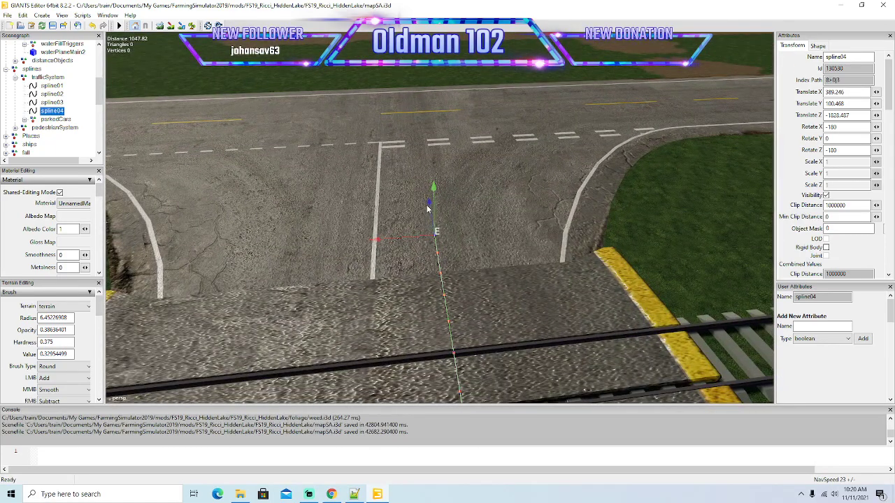
# Shift the end of spline04 within its lane past the crossing and add more points leading into the T-junction.
pyautogui.moveTo(375, 232); pyautogui.dragTo(384, 233)
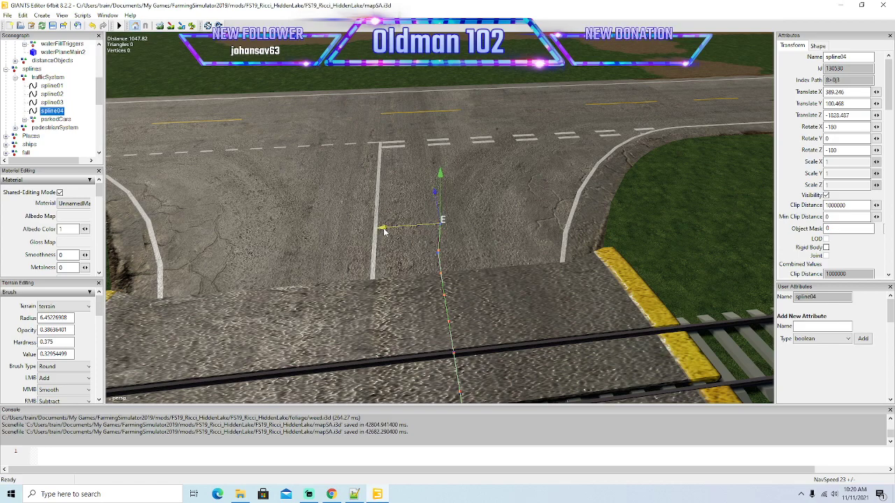
pyautogui.press('Insert')
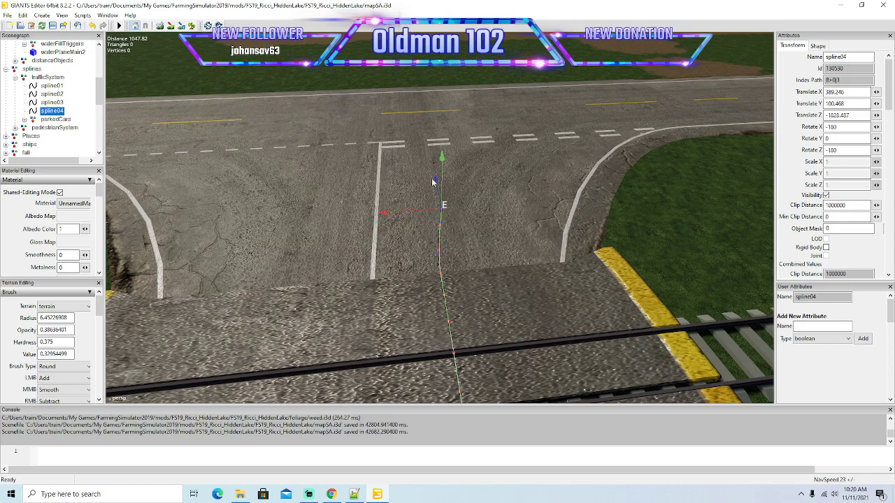
pyautogui.click(451, 206)
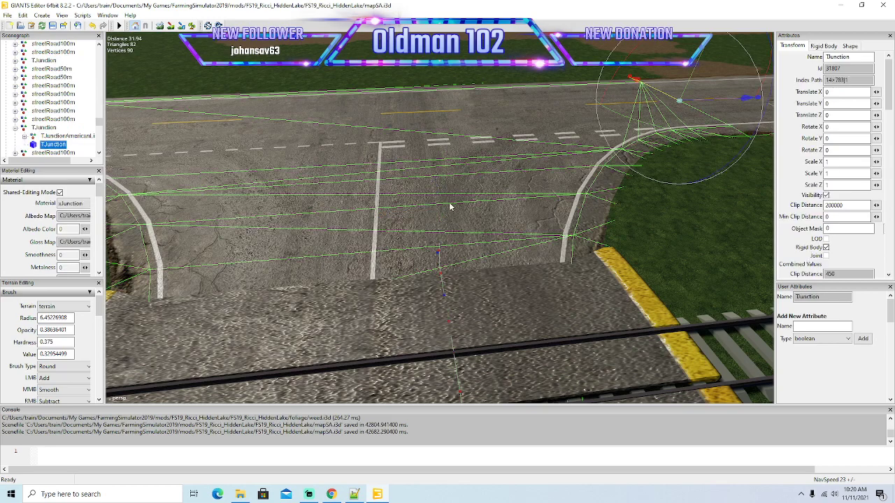
pyautogui.click(439, 253)
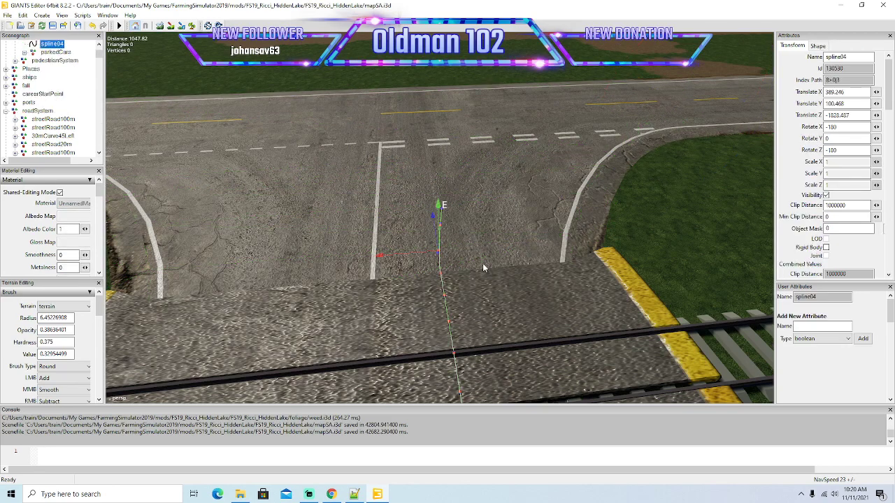
pyautogui.press('Insert')
pyautogui.press('Insert')
pyautogui.click(481, 262)
pyautogui.moveTo(430, 182); pyautogui.dragTo(430, 156)
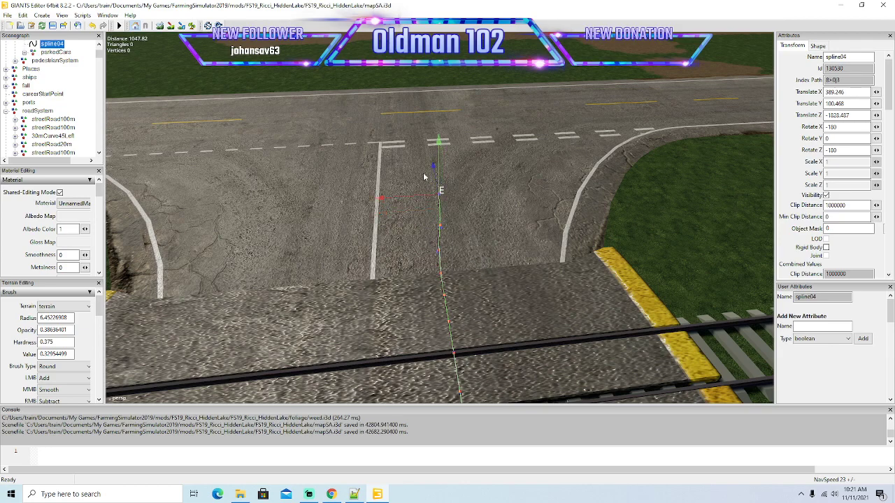
# Begin the right turn of spline04 beyond the crossing by moving its end point forward and toward the junction corner.
pyautogui.moveTo(381, 200); pyautogui.dragTo(391, 201)
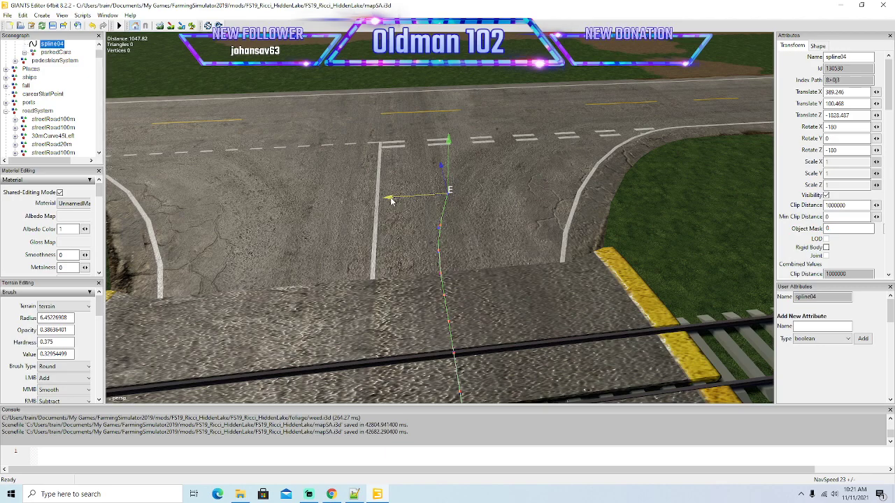
pyautogui.moveTo(440, 165); pyautogui.dragTo(442, 152)
pyautogui.keyDown('alt'); pyautogui.moveTo(425, 216); pyautogui.dragTo(477, 229); pyautogui.keyUp('alt')
pyautogui.scroll(3, 392, 190)
pyautogui.scroll(-3, 480, 231)
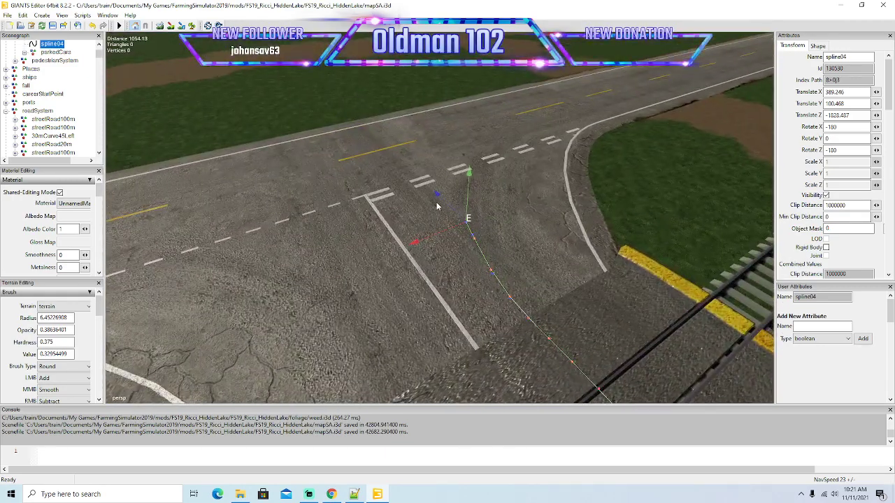
pyautogui.moveTo(438, 197); pyautogui.dragTo(429, 185)
pyautogui.moveTo(411, 234); pyautogui.dragTo(423, 236)
# Add a point to spline04 and place it at the double dashed line, continuing the right turn toward the main road.
pyautogui.press('Insert')
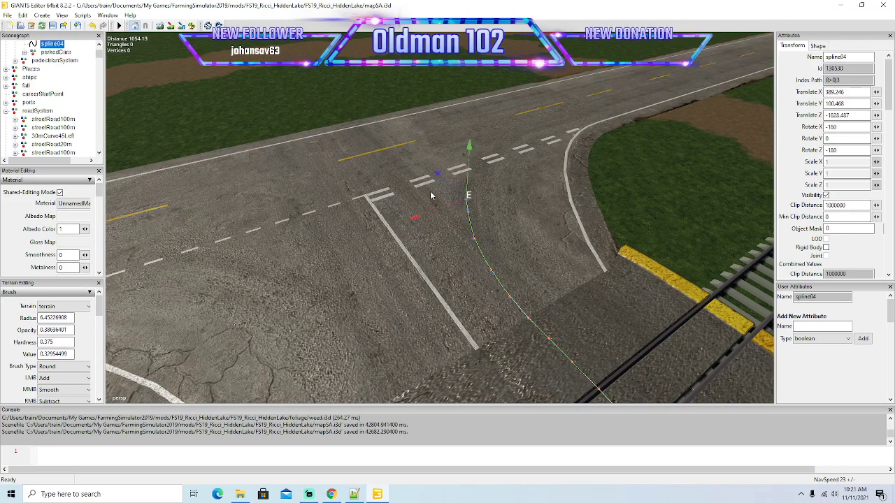
pyautogui.moveTo(437, 175); pyautogui.dragTo(421, 160)
pyautogui.moveTo(400, 202); pyautogui.dragTo(440, 170)
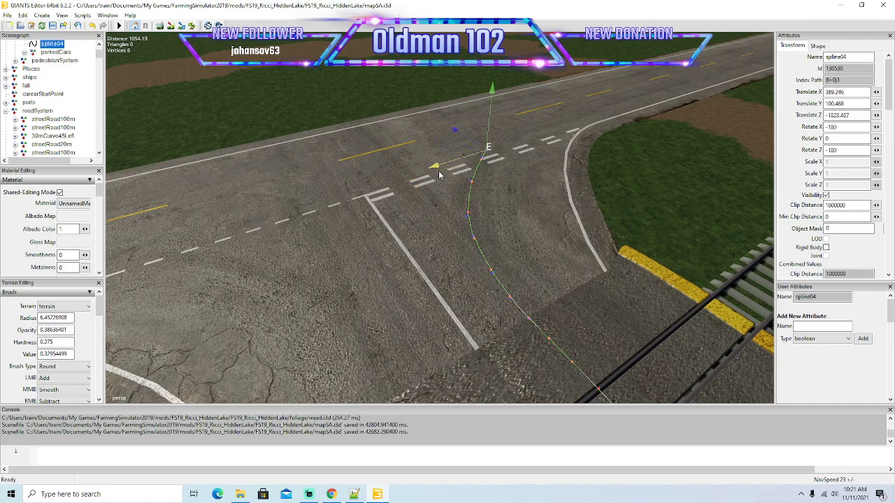
pyautogui.keyDown('alt'); pyautogui.moveTo(446, 235); pyautogui.dragTo(436, 204); pyautogui.keyUp('alt')
pyautogui.scroll(4, 435, 204)
pyautogui.keyDown('alt'); pyautogui.moveTo(479, 246); pyautogui.dragTo(562, 286); pyautogui.keyUp('alt')
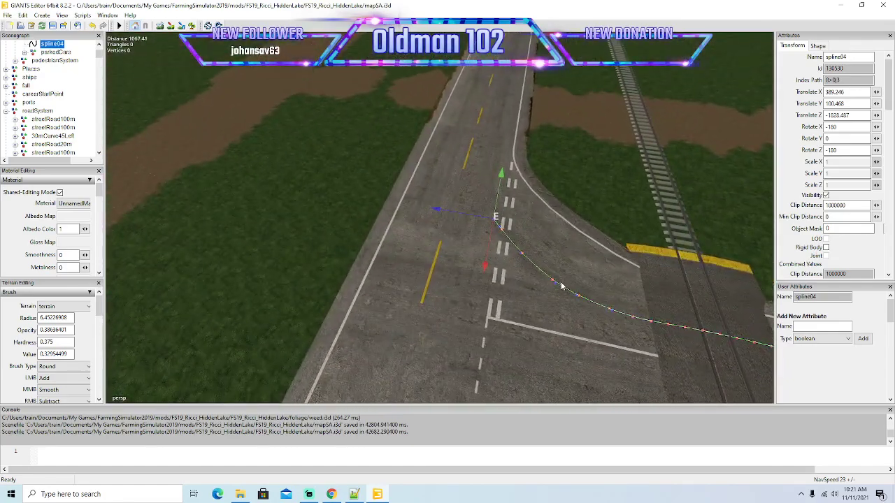
# Finish the turn onto the main road by adding a point and aligning the end of spline04 with the right-hand lane.
pyautogui.moveTo(486, 253); pyautogui.dragTo(486, 237)
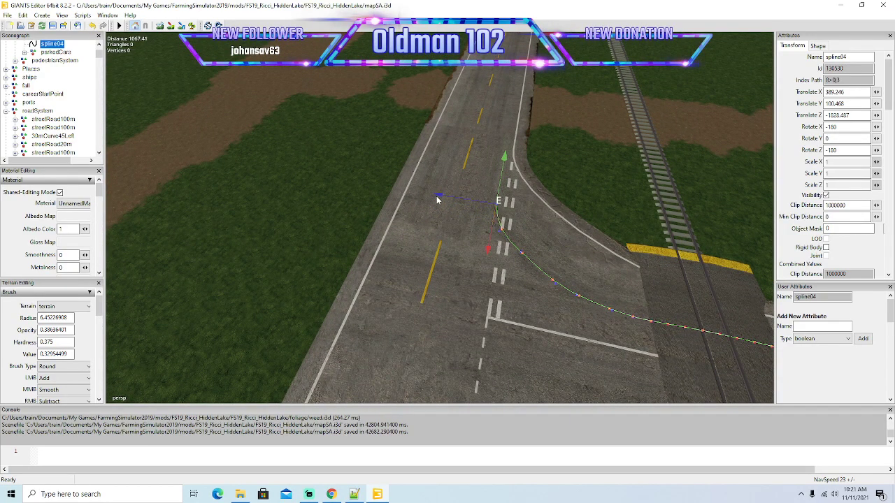
pyautogui.moveTo(439, 198); pyautogui.dragTo(434, 197)
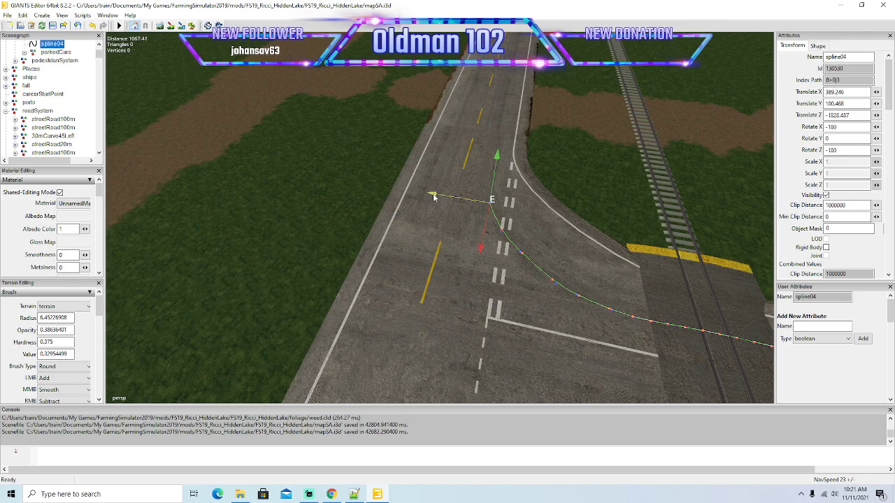
pyautogui.press('Insert')
pyautogui.moveTo(476, 241); pyautogui.dragTo(480, 222)
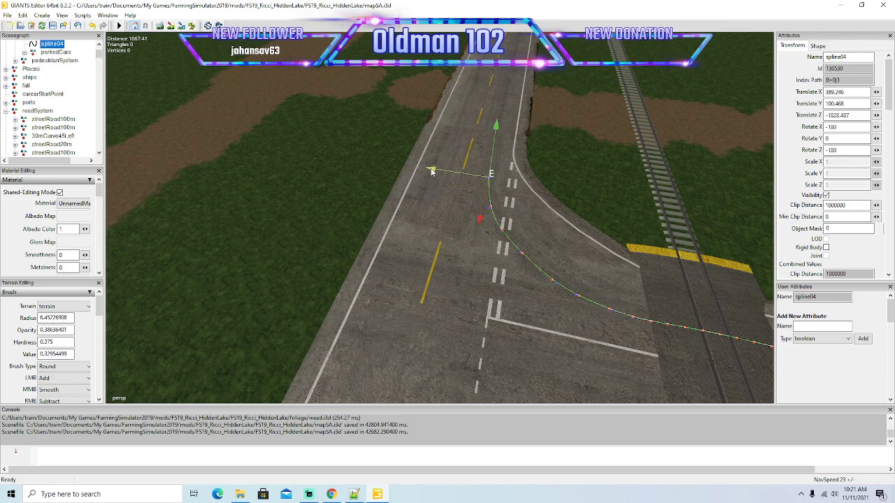
pyautogui.moveTo(442, 180); pyautogui.dragTo(436, 140)
# Extend the end point of spline04 down the main road's right-hand lane to just before the grass-covered start of the bend.
pyautogui.moveTo(485, 182); pyautogui.dragTo(511, 147)
pyautogui.keyDown('alt'); pyautogui.moveTo(529, 184); pyautogui.dragTo(530, 156); pyautogui.keyUp('alt')
pyautogui.keyDown('alt'); pyautogui.moveTo(556, 126); pyautogui.dragTo(467, 271); pyautogui.keyUp('alt')
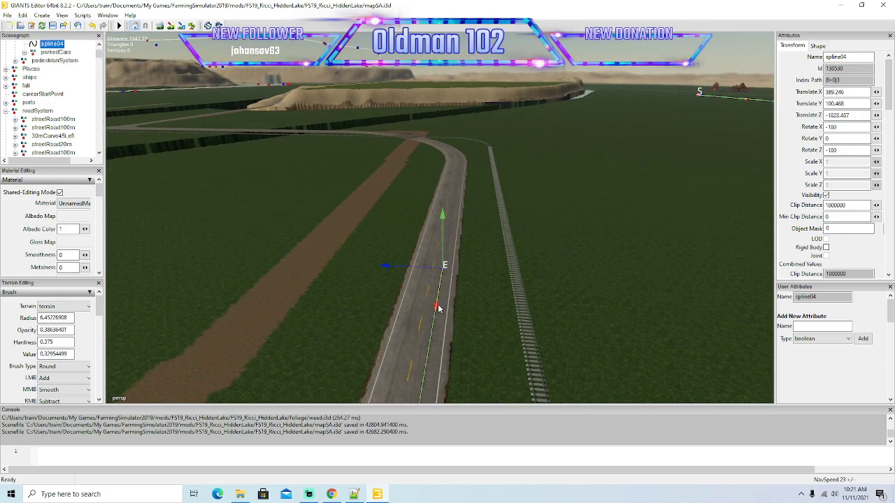
pyautogui.keyDown('alt'); pyautogui.moveTo(545, 164); pyautogui.dragTo(455, 267); pyautogui.keyUp('alt')
pyautogui.keyDown('alt'); pyautogui.moveTo(514, 159); pyautogui.dragTo(437, 309); pyautogui.keyUp('alt')
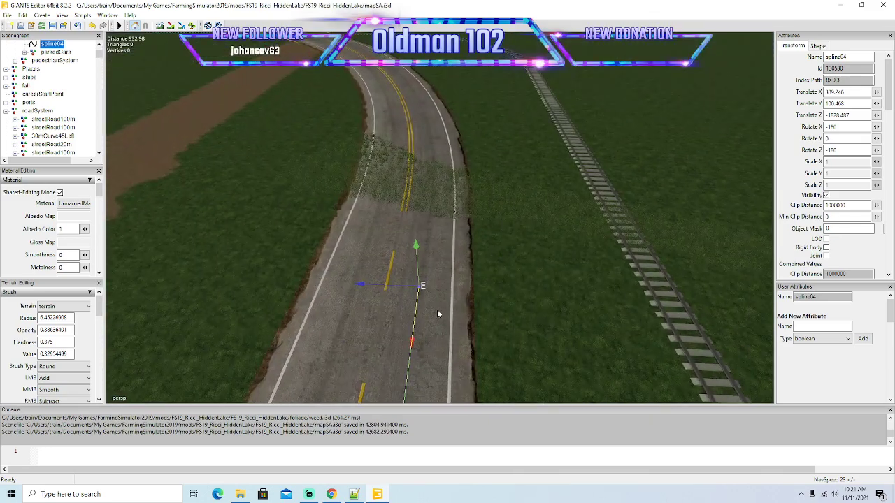
# Move the end of spline04 onto the grass-covered road section where the bend begins, centred in the right-hand lane.
pyautogui.moveTo(435, 275)
pyautogui.mouseDown()
pyautogui.moveTo(463, 217)
pyautogui.moveTo(466, 269)
pyautogui.mouseUp()
pyautogui.scroll(3, 463, 221)
pyautogui.moveTo(435, 363); pyautogui.dragTo(457, 300)
pyautogui.keyDown('alt'); pyautogui.moveTo(506, 325); pyautogui.dragTo(504, 345); pyautogui.keyUp('alt')
pyautogui.scroll(3, 508, 293)
pyautogui.moveTo(446, 381); pyautogui.dragTo(460, 339)
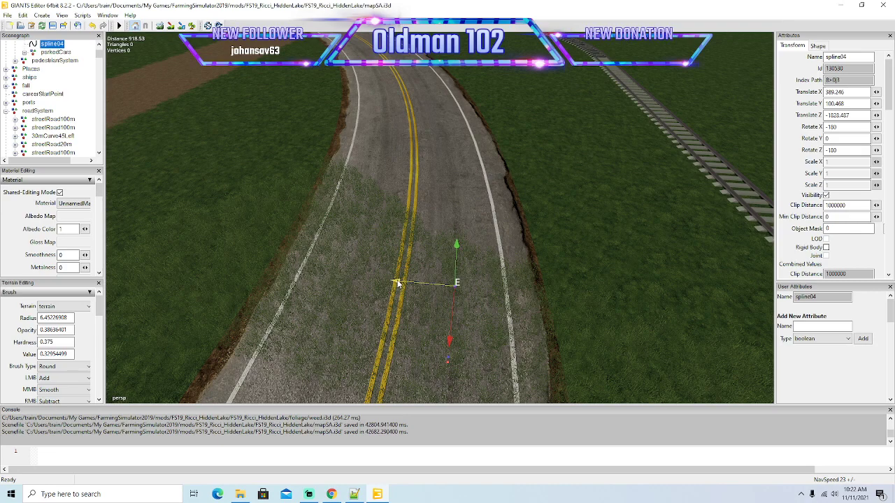
# Add two points to spline04 past the grass-covered section, shifting each sideways to follow the start of the bend.
pyautogui.press('Insert')
pyautogui.moveTo(453, 319); pyautogui.dragTo(455, 280)
pyautogui.moveTo(404, 232); pyautogui.dragTo(399, 231)
pyautogui.press('Insert')
pyautogui.moveTo(451, 265); pyautogui.dragTo(455, 229)
pyautogui.moveTo(402, 186); pyautogui.dragTo(396, 187)
# Advance the end point of spline04 farther into the bend, keeping it between the double yellow line and the right edge line.
pyautogui.keyDown('alt'); pyautogui.moveTo(484, 227); pyautogui.dragTo(463, 260); pyautogui.keyUp('alt')
pyautogui.scroll(3, 485, 191)
pyautogui.moveTo(386, 349); pyautogui.dragTo(396, 306)
pyautogui.moveTo(355, 254); pyautogui.dragTo(348, 251)
pyautogui.moveTo(399, 284); pyautogui.dragTo(390, 245)
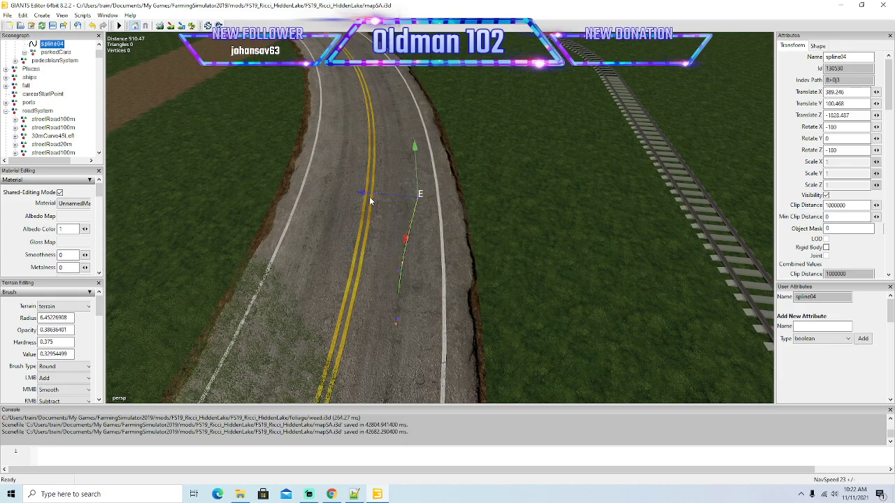
pyautogui.moveTo(349, 197); pyautogui.dragTo(349, 197)
# Add a point to spline04 and position it midway in the right-hand lane as the road curves toward the next railroad crossing.
pyautogui.press('Insert')
pyautogui.moveTo(391, 229); pyautogui.dragTo(432, 181)
pyautogui.moveTo(358, 156); pyautogui.dragTo(342, 155)
pyautogui.keyDown('alt'); pyautogui.moveTo(461, 247); pyautogui.dragTo(402, 369); pyautogui.keyUp('alt')
pyautogui.scroll(3, 453, 194)
pyautogui.moveTo(401, 332); pyautogui.dragTo(357, 266)
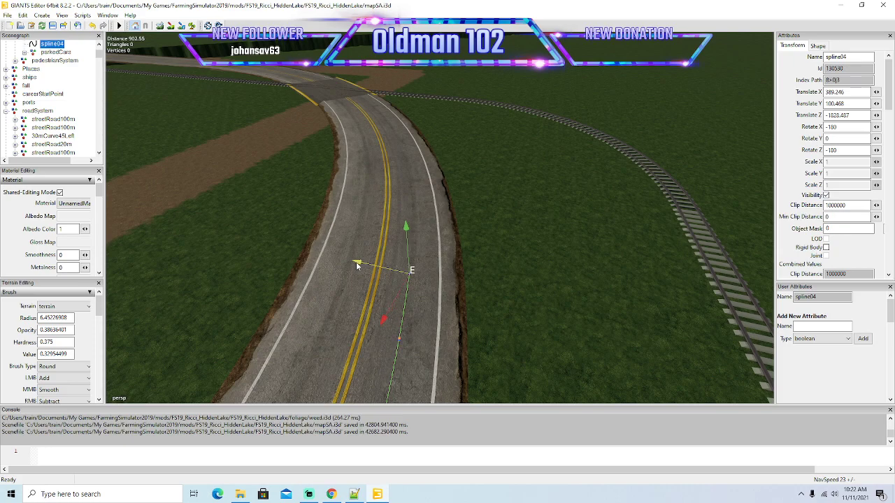
# Continue spline04 through the middle of the bend with several short segments, correcting each end point sideways into the right-hand lane.
pyautogui.moveTo(383, 314); pyautogui.dragTo(358, 224)
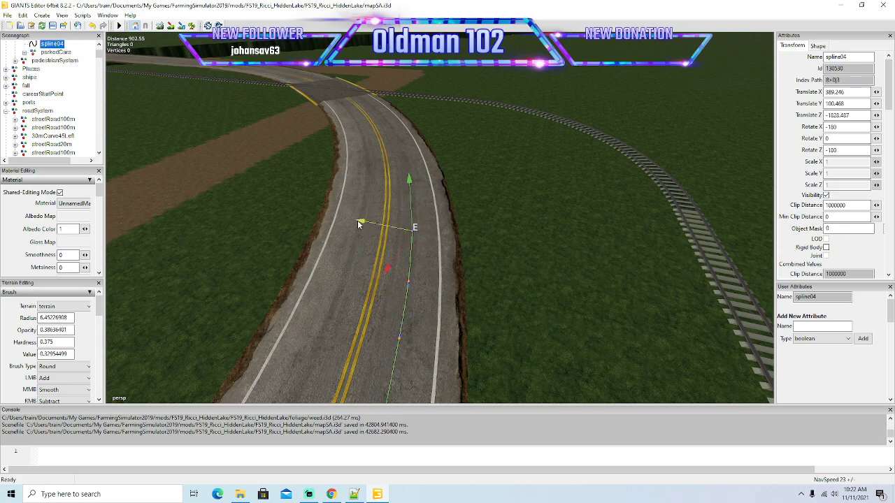
pyautogui.moveTo(387, 265); pyautogui.dragTo(404, 237)
pyautogui.moveTo(380, 204); pyautogui.dragTo(363, 199)
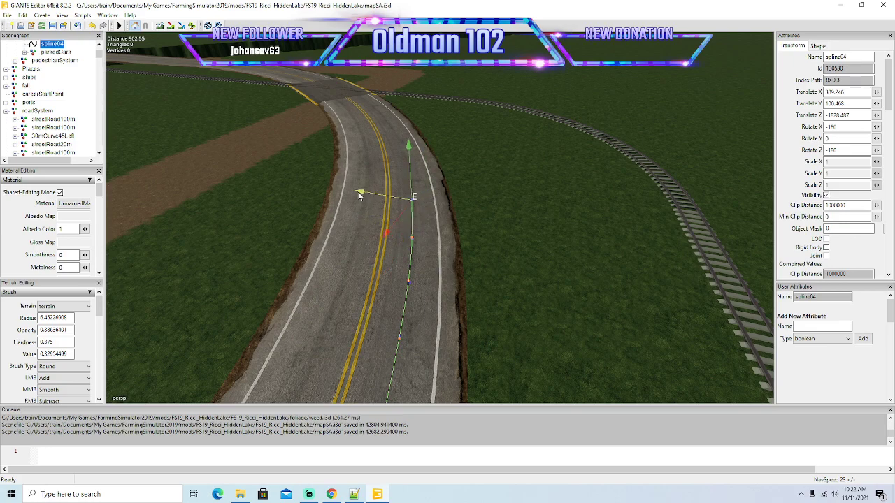
pyautogui.keyDown('alt'); pyautogui.moveTo(418, 241); pyautogui.dragTo(412, 221); pyautogui.keyUp('alt')
pyautogui.scroll(3, 412, 221)
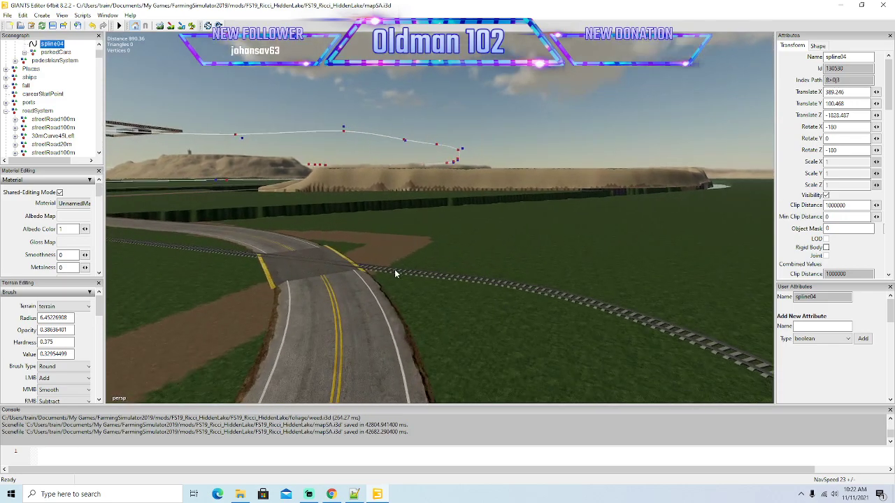
pyautogui.keyDown('alt'); pyautogui.moveTo(396, 265); pyautogui.dragTo(391, 288); pyautogui.keyUp('alt')
pyautogui.moveTo(392, 357); pyautogui.dragTo(425, 324)
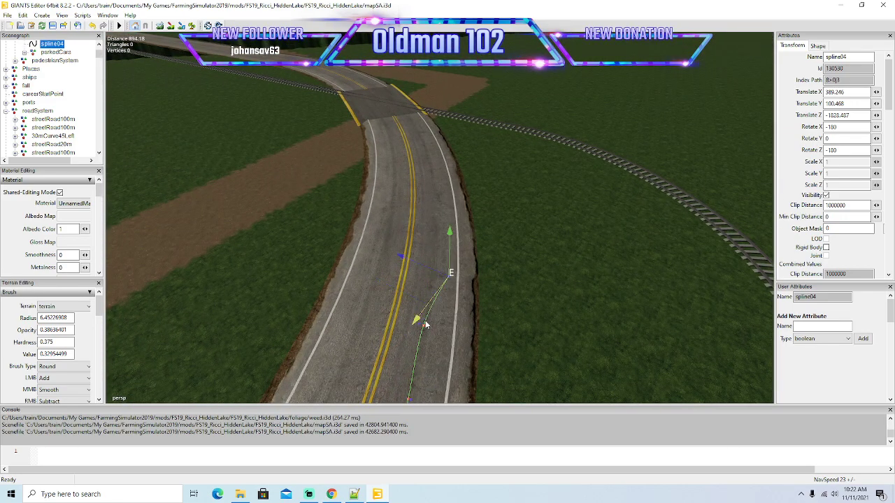
pyautogui.moveTo(404, 258); pyautogui.dragTo(384, 249)
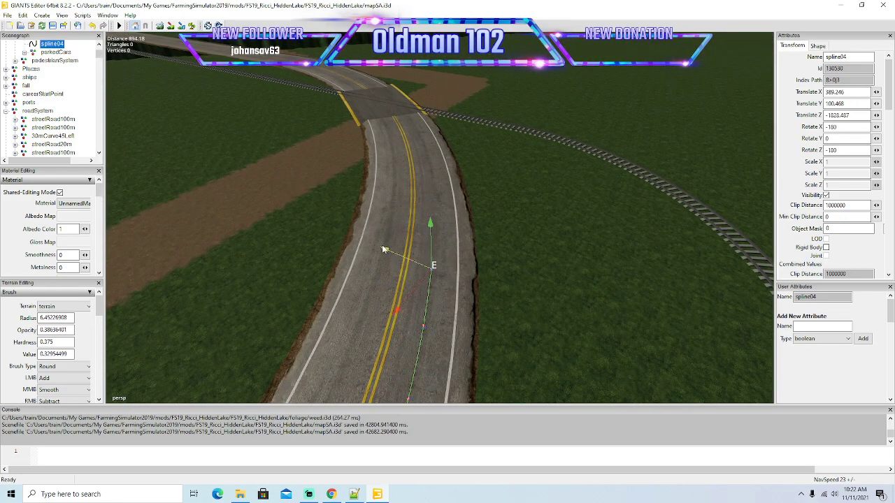
# Add points to spline04 along the end of the bend and shift them into the middle of the right-hand lane.
pyautogui.press('Insert')
pyautogui.moveTo(398, 304); pyautogui.dragTo(427, 273)
pyautogui.press('Insert')
pyautogui.scroll(3, 446, 235)
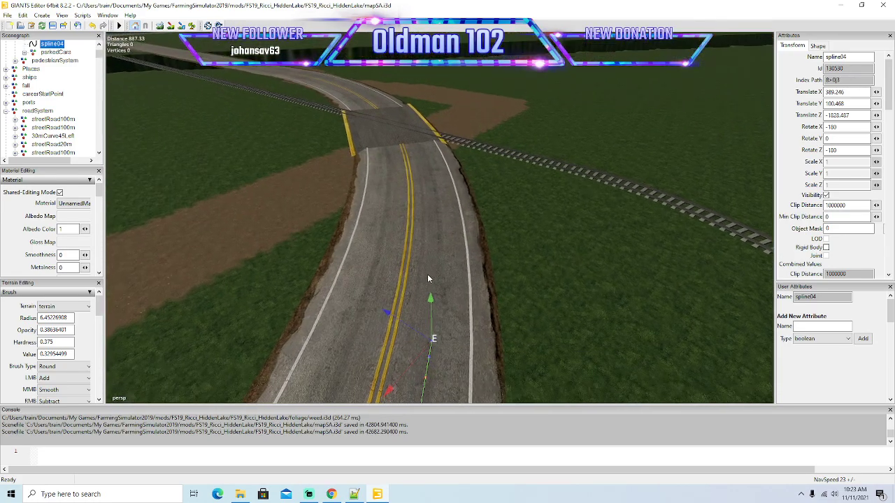
pyautogui.moveTo(390, 389); pyautogui.dragTo(425, 349)
pyautogui.moveTo(416, 281)
pyautogui.mouseDown()
pyautogui.moveTo(387, 258)
pyautogui.moveTo(447, 306)
pyautogui.moveTo(414, 302)
pyautogui.moveTo(421, 294)
pyautogui.mouseUp()
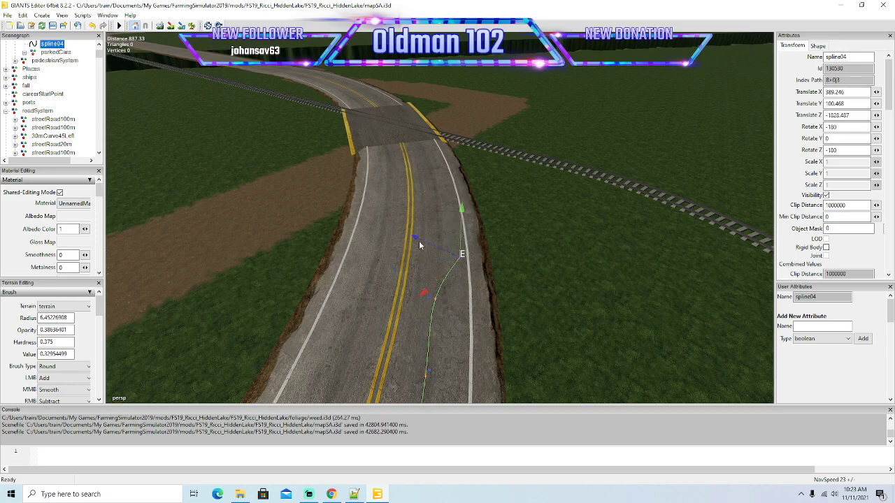
# Extend spline04 along the straightening road toward the railroad crossing, correcting the end point sideways within the right-hand lane.
pyautogui.moveTo(417, 241); pyautogui.dragTo(391, 195)
pyautogui.keyDown('alt'); pyautogui.moveTo(461, 218); pyautogui.dragTo(446, 302); pyautogui.keyUp('alt')
pyautogui.scroll(3, 465, 251)
pyautogui.moveTo(394, 371); pyautogui.dragTo(400, 245)
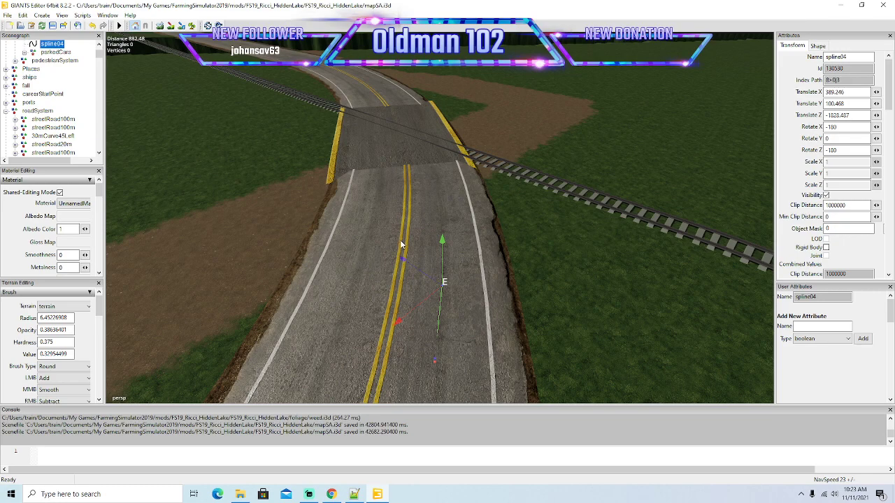
pyautogui.moveTo(401, 305); pyautogui.dragTo(446, 278)
# Advance spline04 to just short of the railroad crossing, adjusting the end point's height and keeping it in the right-hand lane.
pyautogui.moveTo(431, 230); pyautogui.dragTo(392, 199)
pyautogui.moveTo(441, 183); pyautogui.dragTo(441, 174)
pyautogui.moveTo(451, 288)
pyautogui.keyDown('alt'); pyautogui.mouseDown()
pyautogui.moveTo(453, 253)
pyautogui.moveTo(443, 275)
pyautogui.mouseUp(); pyautogui.keyUp('alt')
pyautogui.scroll(4, 453, 255)
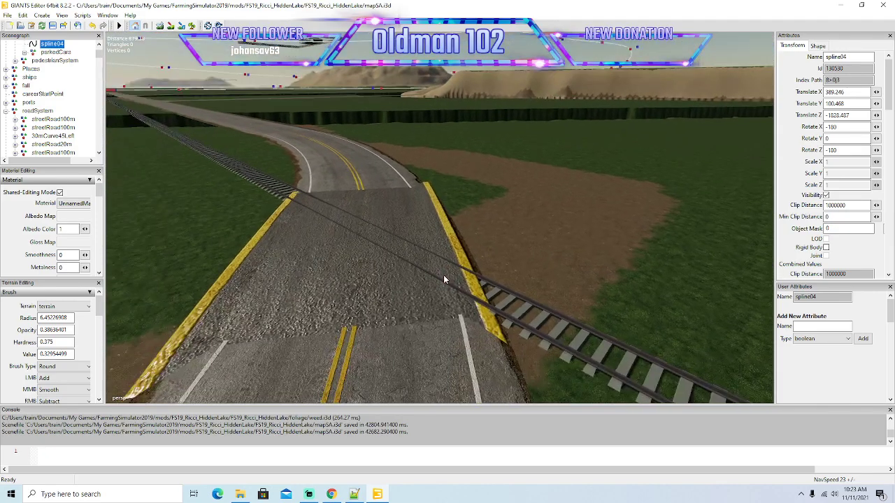
pyautogui.scroll(-4, 443, 276)
pyautogui.moveTo(403, 368); pyautogui.dragTo(411, 290)
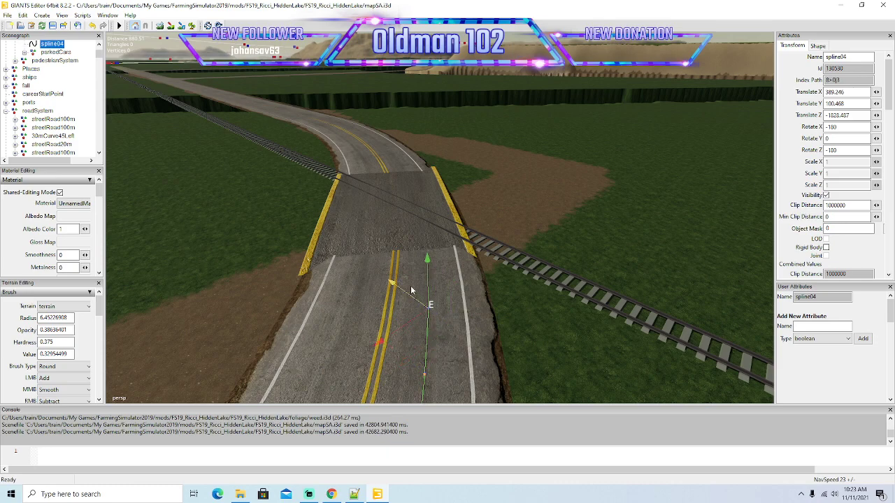
# Add a spline04 point at the near edge of the railroad crossing and raise it to the ramp surface.
pyautogui.press('Insert')
pyautogui.moveTo(401, 319); pyautogui.dragTo(409, 258)
pyautogui.keyDown('alt'); pyautogui.moveTo(472, 340); pyautogui.dragTo(424, 249); pyautogui.keyUp('alt')
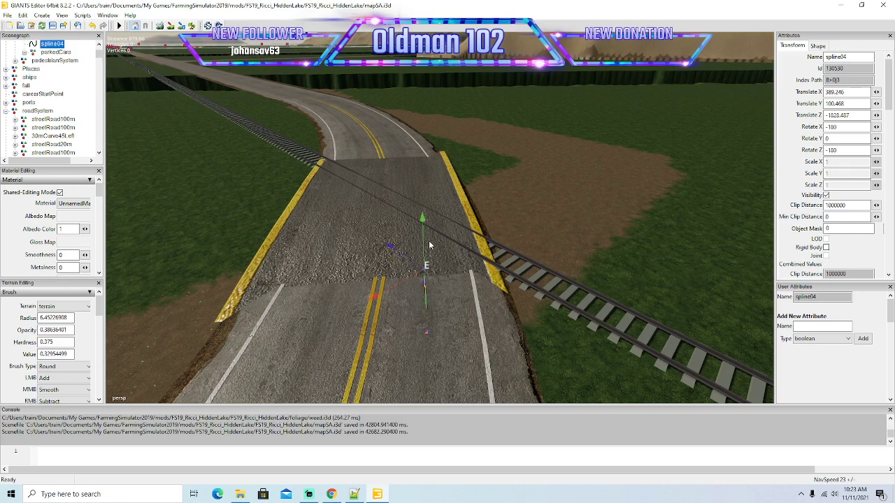
pyautogui.moveTo(422, 218); pyautogui.dragTo(428, 213)
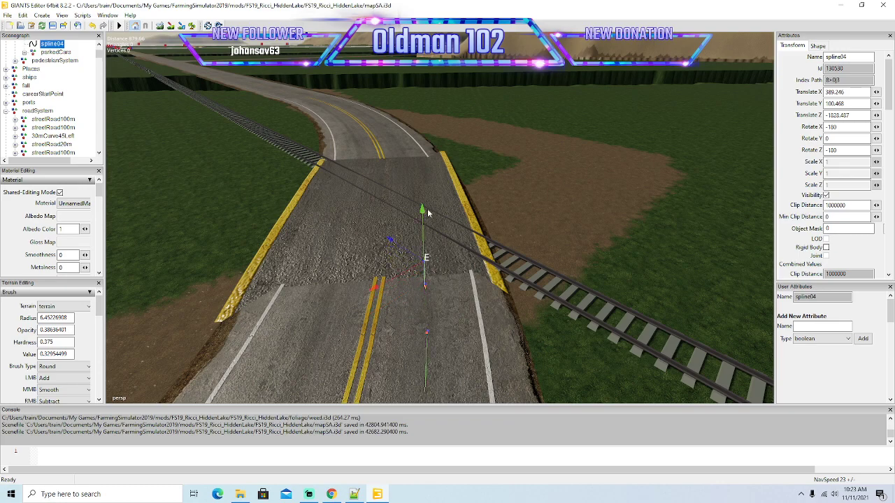
# Add closely spaced spline04 points up the near side of the crossing, raising each to follow the sloping surface.
pyautogui.hotkey('ctrl', 'z')
pyautogui.hotkey('ctrl', 'z')
pyautogui.moveTo(423, 204); pyautogui.dragTo(422, 190)
pyautogui.hotkey('ctrl', 'z')
pyautogui.hotkey('ctrl', 'y')
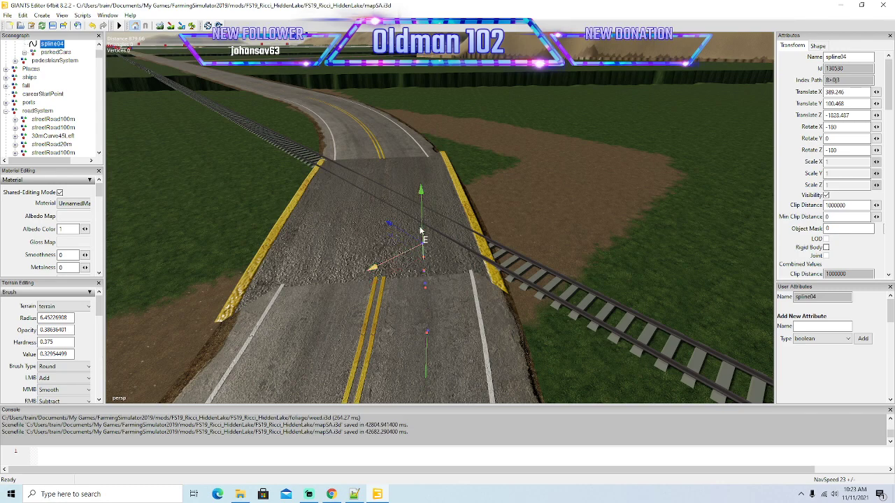
pyautogui.moveTo(421, 189); pyautogui.dragTo(423, 174)
pyautogui.hotkey('ctrl', 'z')
pyautogui.hotkey('ctrl', 'y')
pyautogui.moveTo(421, 179); pyautogui.dragTo(422, 149)
pyautogui.hotkey('ctrl', 'z')
pyautogui.hotkey('ctrl', 'y')
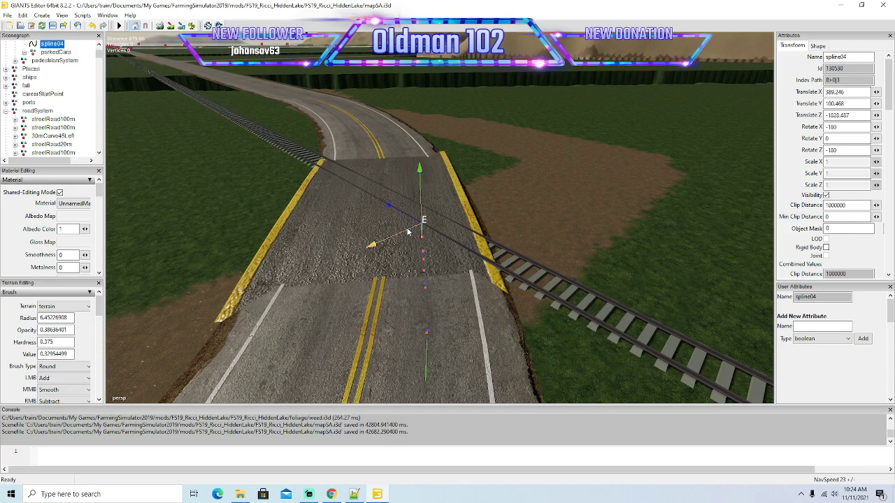
# Continue spline04 over the first rail in short segments, keeping the points just above the crossing surface.
pyautogui.hotkey('ctrl', 'y')
pyautogui.hotkey('ctrl', 'z')
pyautogui.hotkey('ctrl', 'y')
pyautogui.moveTo(498, 251)
pyautogui.keyDown('alt'); pyautogui.mouseDown()
pyautogui.moveTo(497, 222)
pyautogui.moveTo(483, 252)
pyautogui.mouseUp(); pyautogui.keyUp('alt')
pyautogui.scroll(1, 497, 222)
pyautogui.moveTo(439, 217); pyautogui.dragTo(439, 191)
pyautogui.hotkey('ctrl', 'z')
pyautogui.press('Insert')
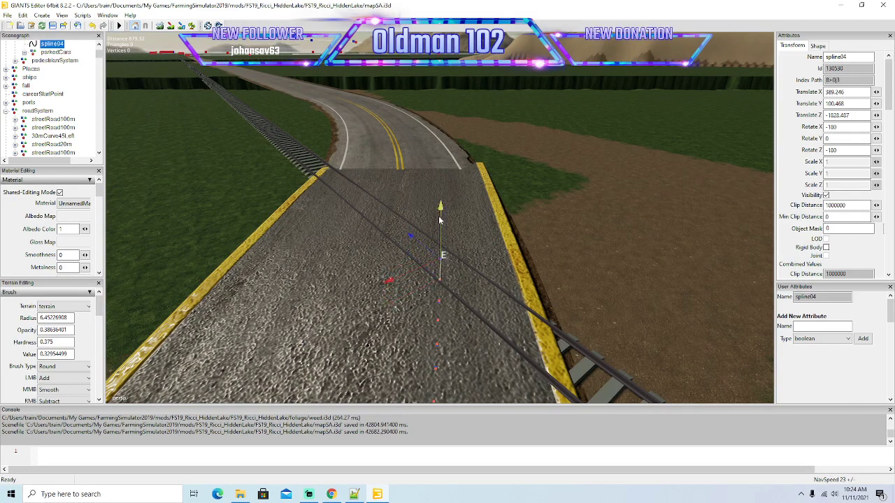
# Place further short-spaced spline04 points between the rails, adjusting each point's height and sideways position.
pyautogui.moveTo(442, 209); pyautogui.dragTo(452, 162)
pyautogui.hotkey('ctrl', 'z')
pyautogui.moveTo(409, 239); pyautogui.dragTo(408, 238)
pyautogui.moveTo(439, 211); pyautogui.dragTo(440, 166)
pyautogui.hotkey('ctrl', 'z')
pyautogui.hotkey('ctrl', 'y')
pyautogui.moveTo(441, 158); pyautogui.dragTo(442, 144)
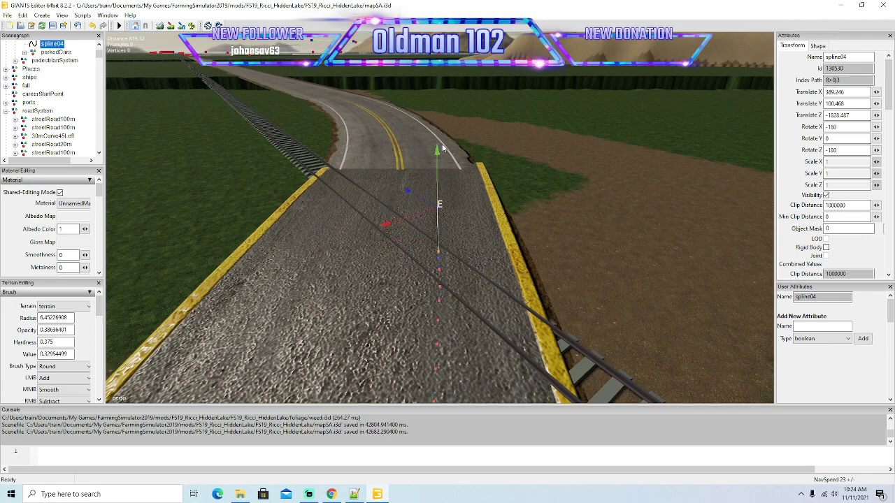
pyautogui.hotkey('ctrl', 'z')
pyautogui.hotkey('ctrl', 'y')
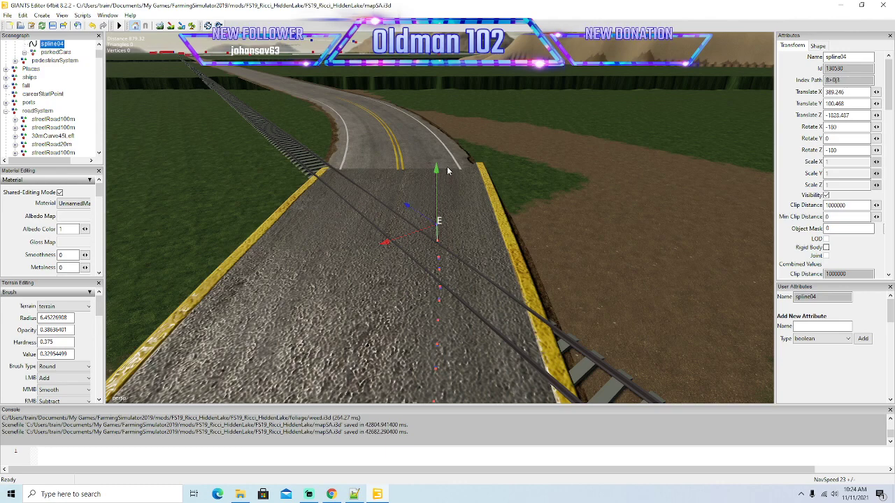
# Carry spline04 past the second rail with small height-adjusted segments on the crossing surface.
pyautogui.moveTo(436, 172); pyautogui.dragTo(439, 144)
pyautogui.hotkey('ctrl', 'z')
pyautogui.hotkey('ctrl', 'y')
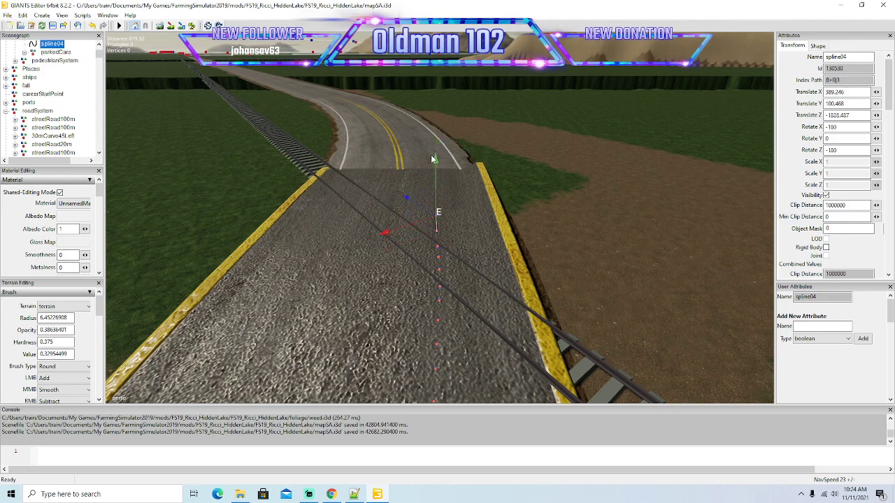
pyautogui.moveTo(435, 160); pyautogui.dragTo(452, 151)
pyautogui.moveTo(435, 153); pyautogui.dragTo(441, 134)
pyautogui.hotkey('ctrl', 'z')
pyautogui.press('Insert')
pyautogui.keyDown('alt'); pyautogui.moveTo(508, 233); pyautogui.dragTo(490, 266); pyautogui.keyUp('alt')
pyautogui.scroll(-2, 372, 277)
pyautogui.scroll(4, 443, 265)
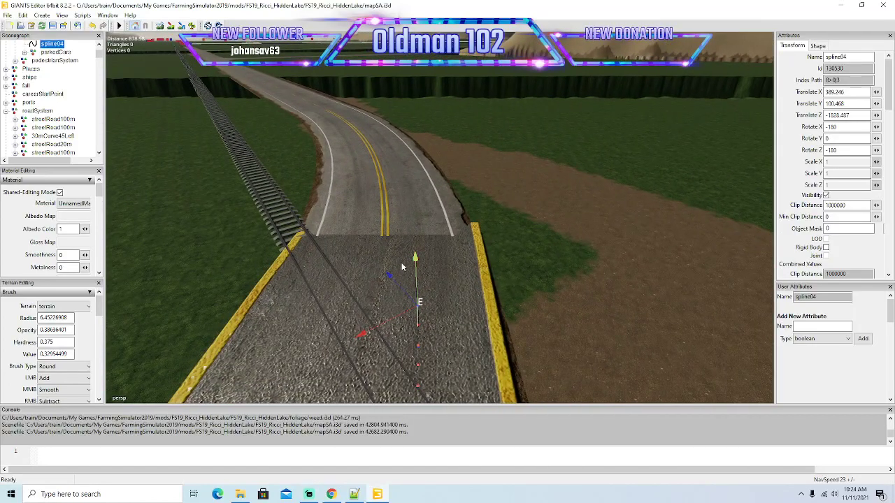
# Add spline04 points on the far side of the crossing, shifting them into line with the right-hand lane and matching the surface height.
pyautogui.moveTo(387, 274); pyautogui.dragTo(380, 265)
pyautogui.moveTo(353, 328); pyautogui.dragTo(365, 318)
pyautogui.moveTo(418, 244); pyautogui.dragTo(420, 234)
pyautogui.hotkey('ctrl', 'z')
pyautogui.hotkey('ctrl', 'y')
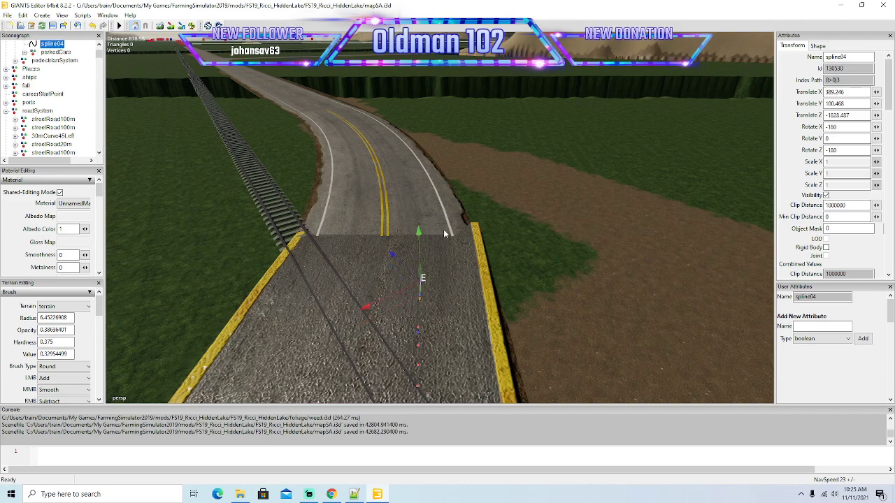
pyautogui.moveTo(420, 236); pyautogui.dragTo(426, 213)
pyautogui.hotkey('ctrl', 'z')
pyautogui.press('Insert')
pyautogui.moveTo(419, 219); pyautogui.dragTo(428, 204)
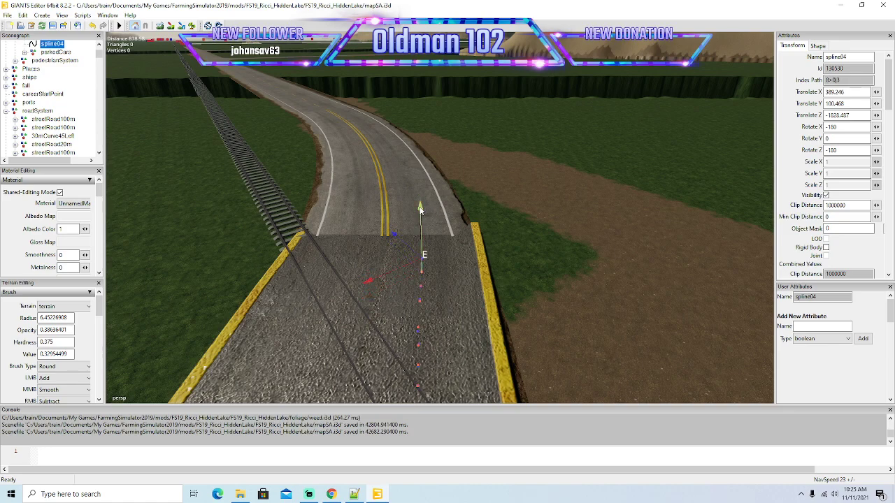
# Run spline04 in short steps down to the crossing's far edge, where the lane markings resume.
pyautogui.moveTo(419, 178); pyautogui.dragTo(423, 165)
pyautogui.hotkey('ctrl', 'z')
pyautogui.press('Insert')
pyautogui.hotkey('ctrl', 'z')
pyautogui.press('Insert')
pyautogui.hotkey('ctrl', 'z')
pyautogui.press('Insert')
pyautogui.keyDown('alt'); pyautogui.moveTo(505, 263); pyautogui.dragTo(488, 252); pyautogui.keyUp('alt')
pyautogui.scroll(3, 503, 244)
pyautogui.scroll(2, 503, 244)
pyautogui.moveTo(402, 267); pyautogui.dragTo(402, 247)
pyautogui.hotkey('ctrl', 'z')
pyautogui.hotkey('ctrl', 'y')
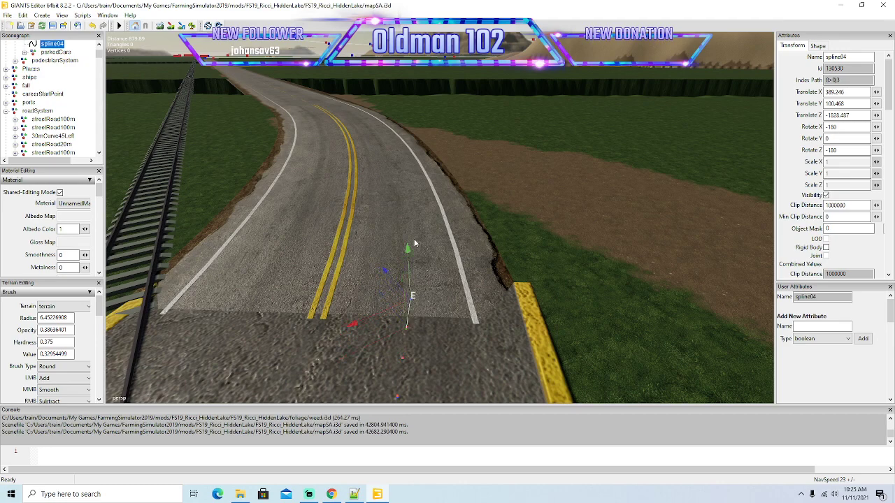
# Extend spline04 off the crossing onto the marked road, setting the new point's sideways position and height in the right-hand lane.
pyautogui.moveTo(386, 268); pyautogui.dragTo(379, 261)
pyautogui.press('Insert')
pyautogui.moveTo(353, 297); pyautogui.dragTo(379, 286)
pyautogui.moveTo(408, 243); pyautogui.dragTo(399, 172)
pyautogui.keyDown('alt'); pyautogui.moveTo(540, 290); pyautogui.dragTo(520, 298); pyautogui.keyUp('alt')
pyautogui.scroll(-2, 537, 252)
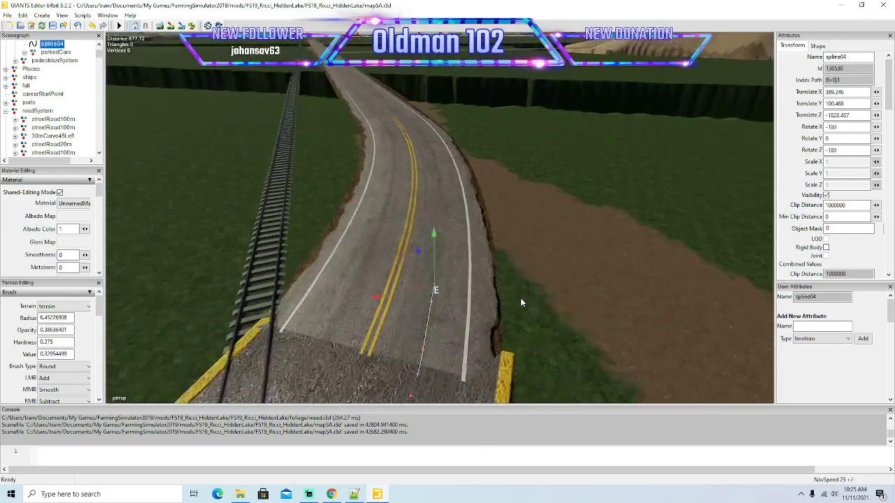
# Add two spline04 points into the bend beyond the crossing and shift each outward to the right-hand lane's centre.
pyautogui.scroll(-2, 520, 298)
pyautogui.moveTo(415, 231); pyautogui.dragTo(410, 209)
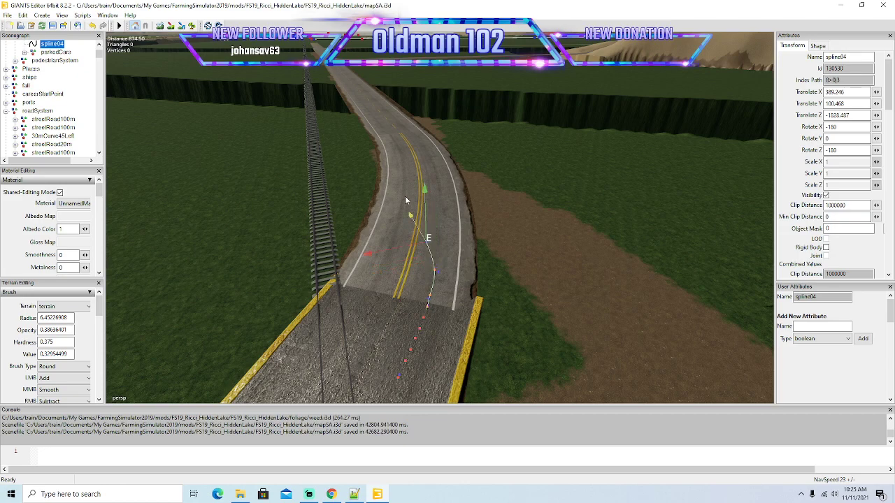
pyautogui.moveTo(370, 258); pyautogui.dragTo(385, 256)
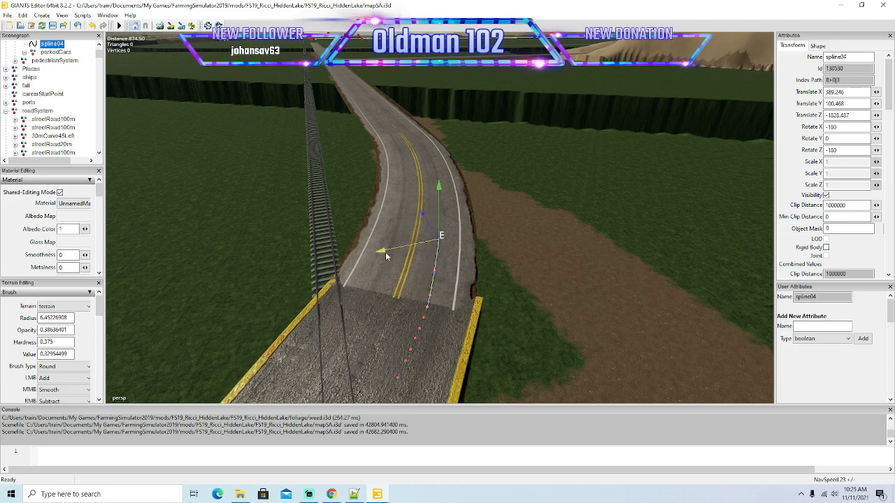
pyautogui.press('Insert')
pyautogui.moveTo(439, 178); pyautogui.dragTo(434, 156)
pyautogui.moveTo(382, 225); pyautogui.dragTo(384, 225)
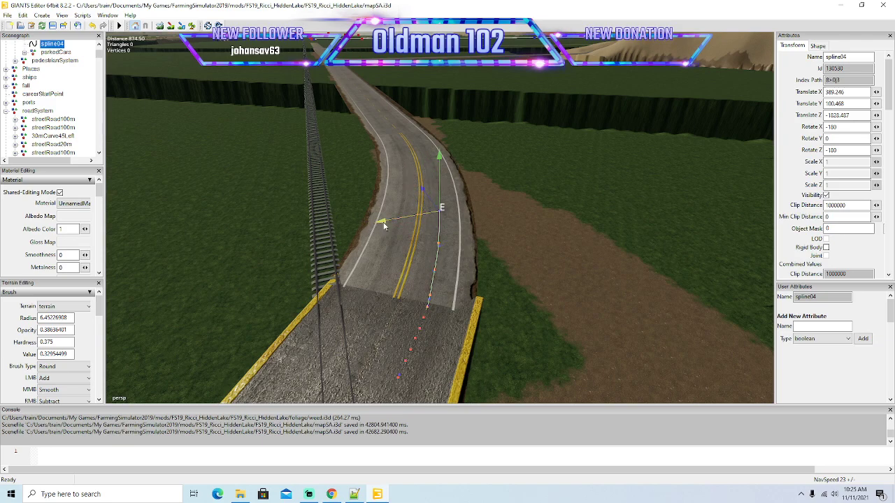
pyautogui.moveTo(494, 298); pyautogui.dragTo(492, 318, button='right')
# Continue spline04 through the middle of the bend, moving each new point sideways between the double yellow and edge lines.
pyautogui.moveTo(407, 272); pyautogui.dragTo(396, 234)
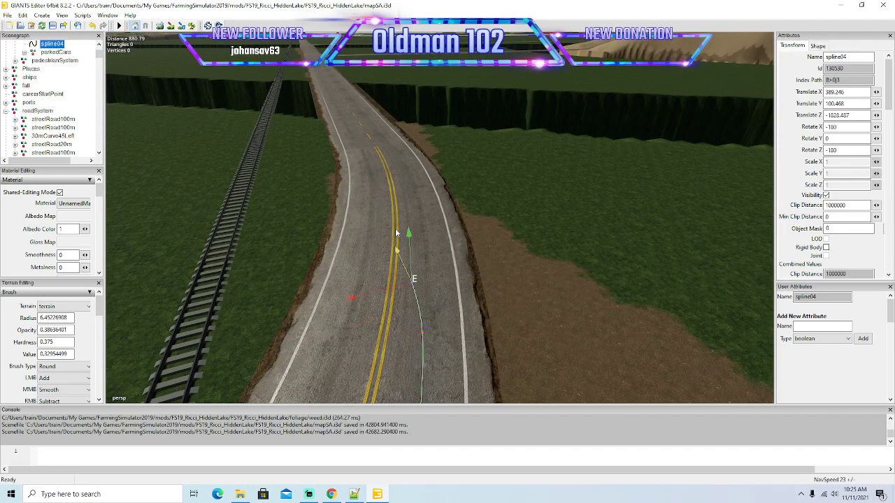
pyautogui.moveTo(353, 298); pyautogui.dragTo(369, 297)
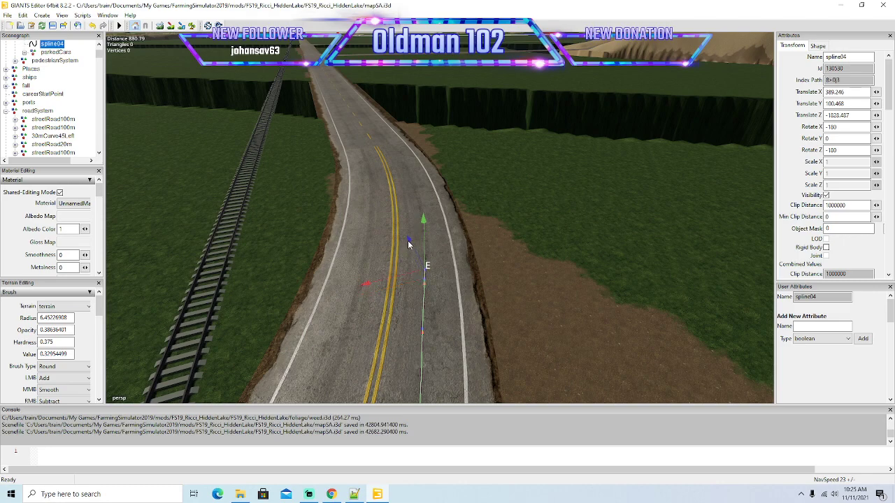
pyautogui.moveTo(409, 240); pyautogui.dragTo(390, 229)
pyautogui.moveTo(352, 260); pyautogui.dragTo(369, 260)
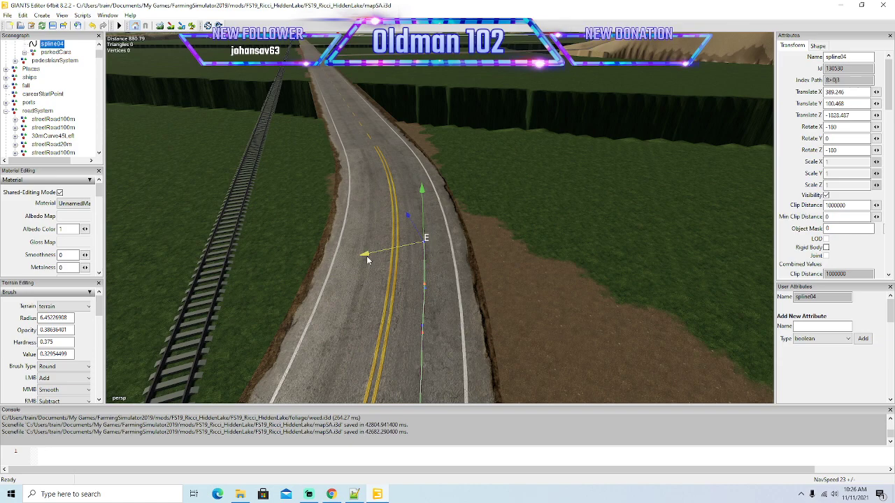
pyautogui.moveTo(406, 210); pyautogui.dragTo(363, 229)
# Lead spline04 out of the bend with several short segments centred in the right-hand lane beside the railroad track.
pyautogui.keyDown('alt'); pyautogui.moveTo(474, 288); pyautogui.dragTo(454, 300); pyautogui.keyUp('alt')
pyautogui.scroll(3, 475, 248)
pyautogui.scroll(-2, 453, 299)
pyautogui.moveTo(402, 270); pyautogui.dragTo(393, 242)
pyautogui.moveTo(367, 285); pyautogui.dragTo(376, 285)
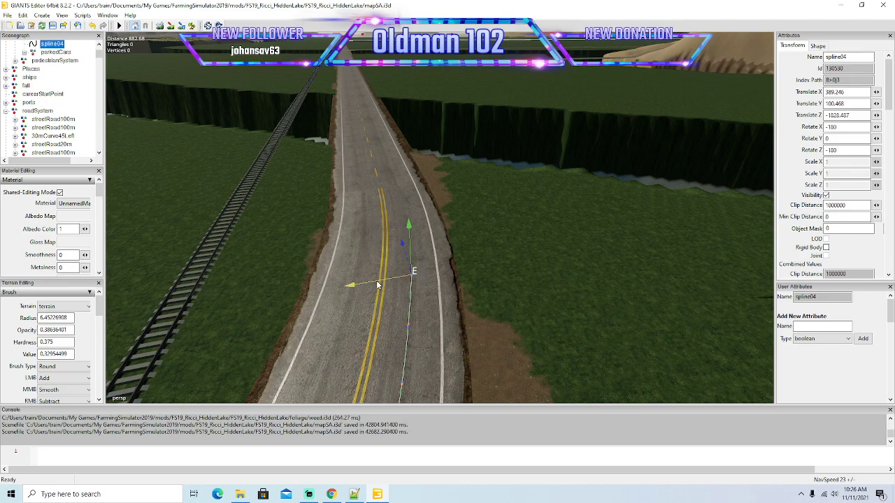
pyautogui.moveTo(403, 239); pyautogui.dragTo(392, 216)
pyautogui.moveTo(383, 247); pyautogui.dragTo(392, 247)
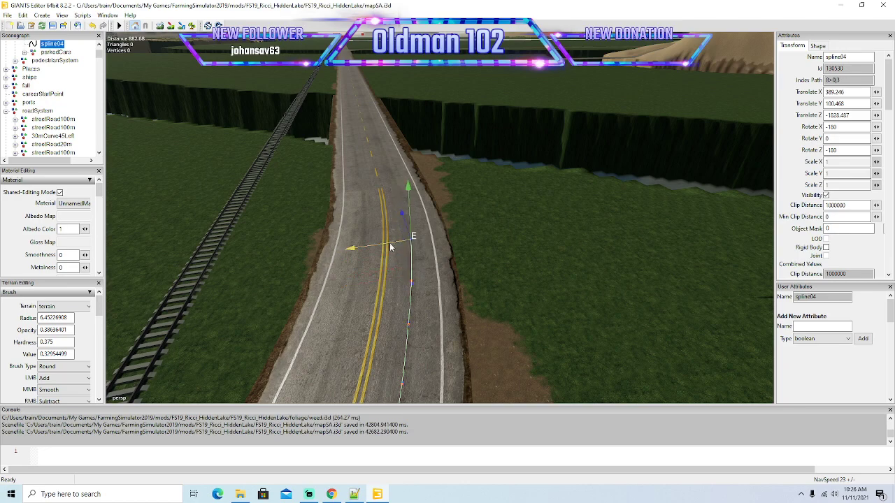
pyautogui.moveTo(403, 210)
pyautogui.mouseDown()
pyautogui.moveTo(393, 166)
pyautogui.moveTo(395, 218)
pyautogui.mouseUp()
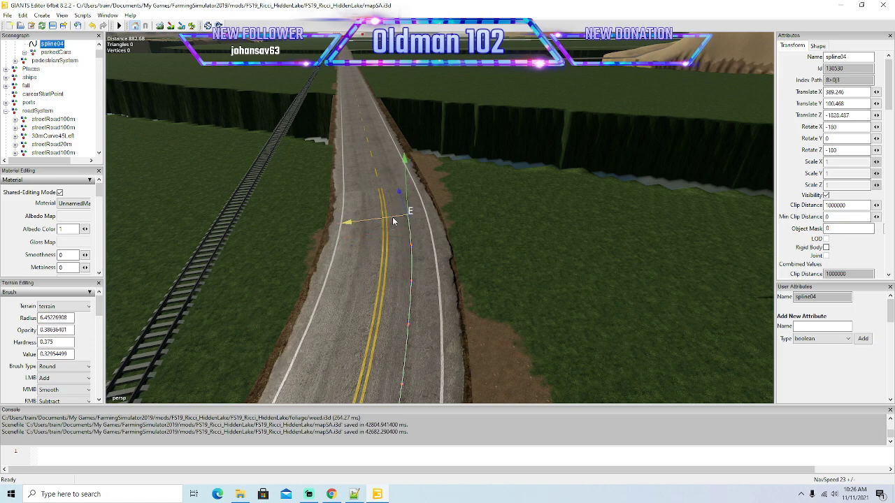
# Extend spline04 past the end of the double yellow line onto the straight road with the dashed centre line.
pyautogui.keyDown('alt'); pyautogui.moveTo(429, 256); pyautogui.dragTo(399, 263); pyautogui.keyUp('alt')
pyautogui.scroll(3, 420, 227)
pyautogui.moveTo(470, 276); pyautogui.dragTo(477, 162)
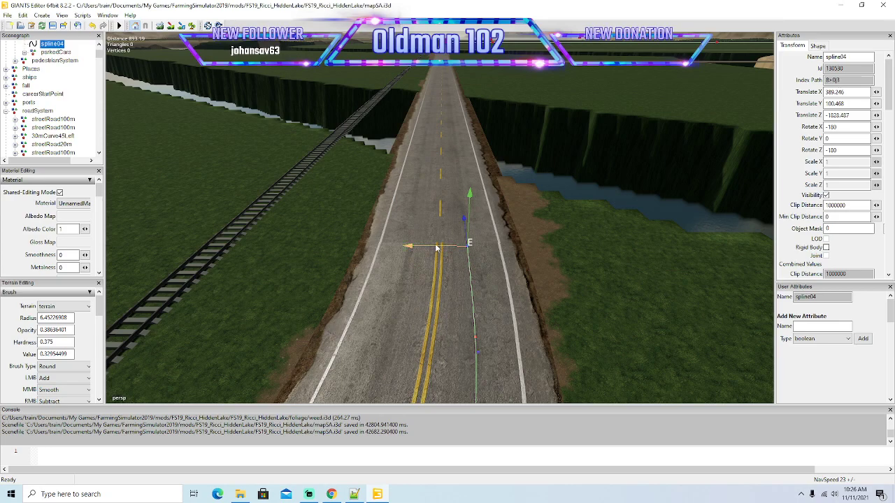
pyautogui.moveTo(439, 249); pyautogui.dragTo(438, 250)
pyautogui.press('Insert')
pyautogui.press('Insert')
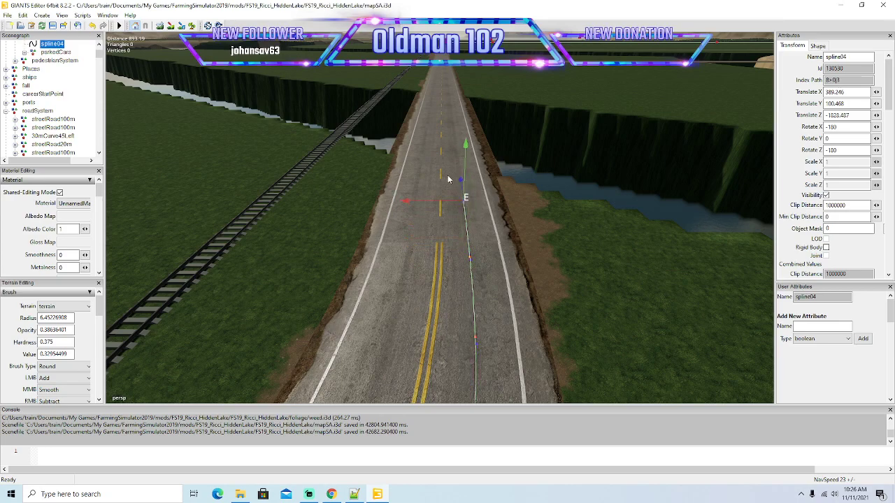
# Examine from the side how the spline04 points follow the surface over the railroad crossing.
pyautogui.keyDown('alt'); pyautogui.moveTo(456, 240); pyautogui.dragTo(495, 283); pyautogui.keyUp('alt')
pyautogui.scroll(-8, 466, 321)
pyautogui.scroll(8, 344, 322)
pyautogui.scroll(-5, 495, 283)
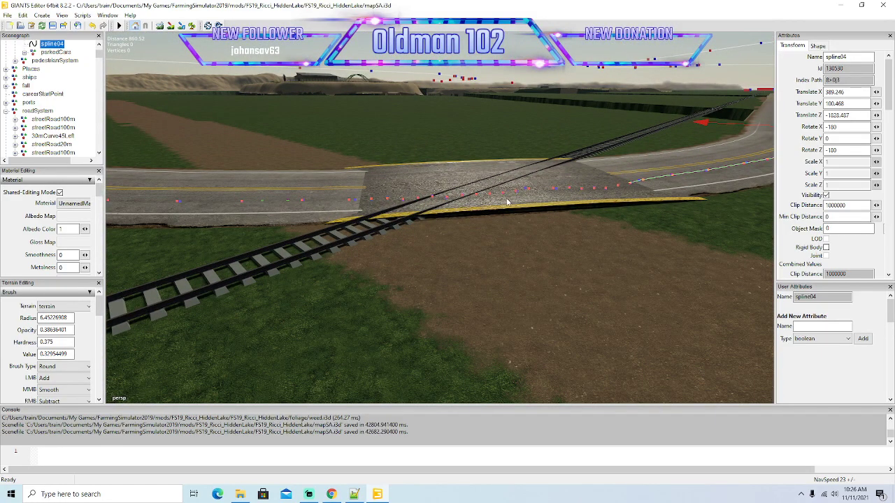
pyautogui.keyDown('alt'); pyautogui.moveTo(507, 293); pyautogui.dragTo(493, 273); pyautogui.keyUp('alt')
pyautogui.scroll(-4, 538, 306)
pyautogui.scroll(4, 586, 249)
pyautogui.scroll(2, 605, 250)
# Extend spline04 in long segments along the straight road beside the railroad, staying in the right-hand lane.
pyautogui.moveTo(389, 290); pyautogui.dragTo(398, 201)
pyautogui.moveTo(491, 168)
pyautogui.keyDown('alt'); pyautogui.mouseDown()
pyautogui.moveTo(494, 143)
pyautogui.moveTo(479, 172)
pyautogui.mouseUp(); pyautogui.keyUp('alt')
pyautogui.scroll(4, 494, 143)
pyautogui.moveTo(345, 368); pyautogui.dragTo(404, 205)
pyautogui.moveTo(574, 142)
pyautogui.keyDown('alt'); pyautogui.mouseDown()
pyautogui.moveTo(574, 114)
pyautogui.moveTo(561, 147)
pyautogui.mouseUp(); pyautogui.keyUp('alt')
pyautogui.scroll(4, 575, 114)
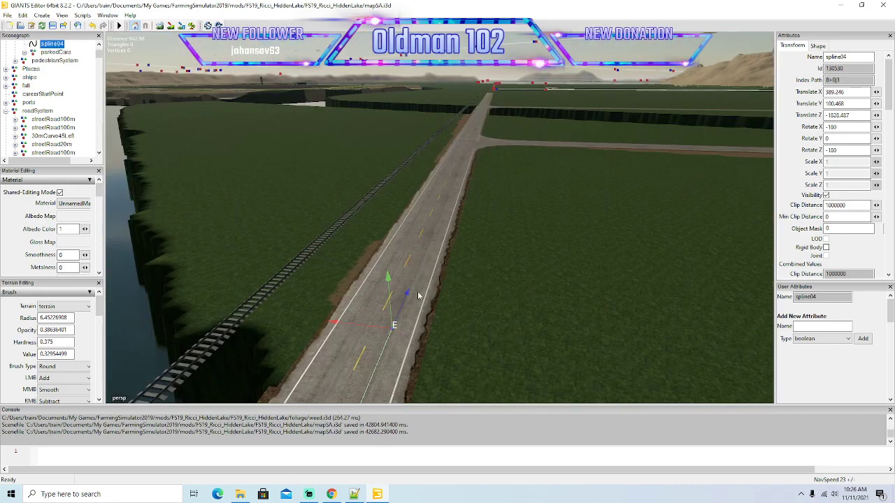
# Advance the end of spline04 along the straight road into the first side-road junction.
pyautogui.moveTo(406, 297); pyautogui.dragTo(458, 166)
pyautogui.keyDown('alt'); pyautogui.moveTo(679, 180); pyautogui.dragTo(648, 191); pyautogui.keyUp('alt')
pyautogui.scroll(4, 678, 129)
pyautogui.moveTo(469, 264); pyautogui.dragTo(469, 183)
pyautogui.scroll(4, 676, 139)
pyautogui.moveTo(658, 179)
pyautogui.keyDown('alt'); pyautogui.mouseDown()
pyautogui.moveTo(677, 139)
pyautogui.moveTo(653, 169)
pyautogui.mouseUp(); pyautogui.keyUp('alt')
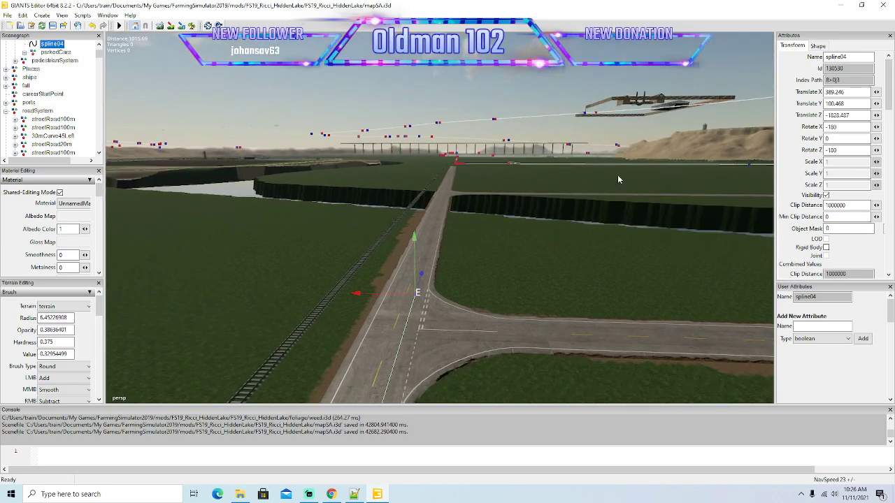
# Extend spline04 past the junction and across the river bridge to just before the next side-road junction.
pyautogui.moveTo(421, 277); pyautogui.dragTo(512, 214)
pyautogui.scroll(4, 532, 169)
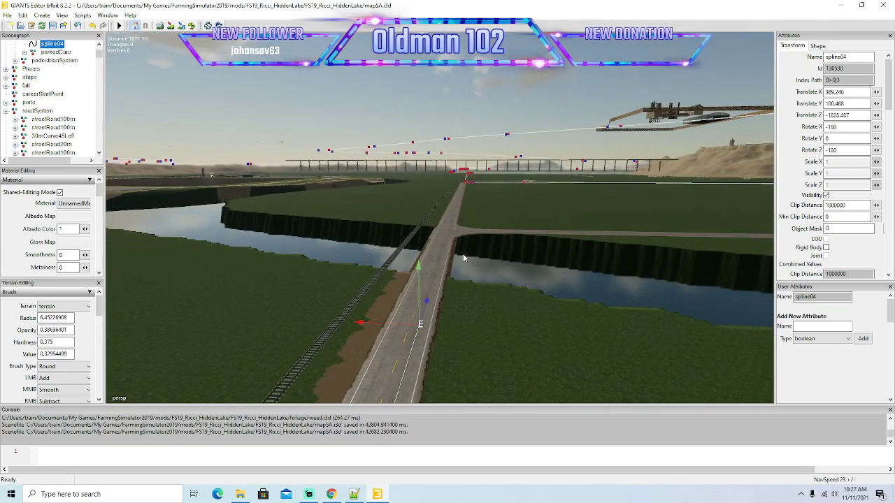
pyautogui.moveTo(427, 305); pyautogui.dragTo(533, 248)
pyautogui.scroll(4, 541, 192)
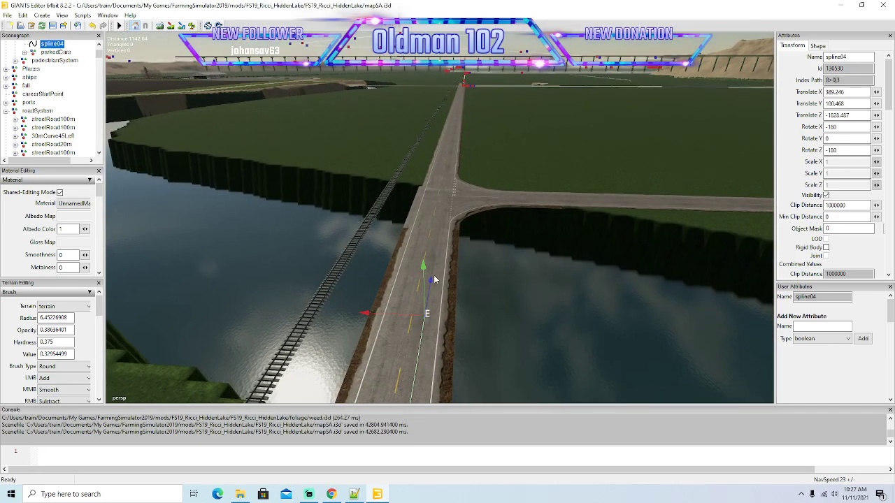
pyautogui.moveTo(431, 282); pyautogui.dragTo(439, 223)
pyautogui.keyDown('alt'); pyautogui.moveTo(481, 330); pyautogui.dragTo(657, 369); pyautogui.keyUp('alt')
pyautogui.scroll(5, 469, 319)
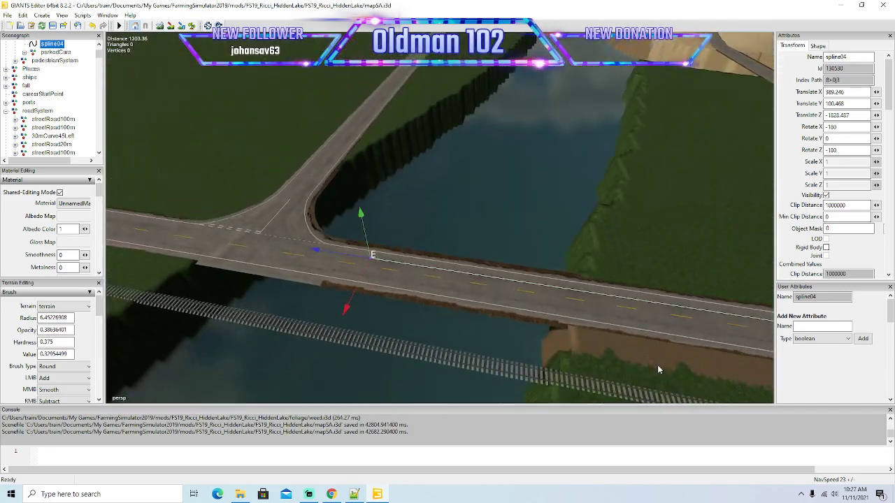
# Extend spline04 with a short segment along the end of the bridge, keeping to the right-hand lane before the side-road junction.
pyautogui.keyDown('alt'); pyautogui.moveTo(413, 286); pyautogui.dragTo(246, 226); pyautogui.keyUp('alt')
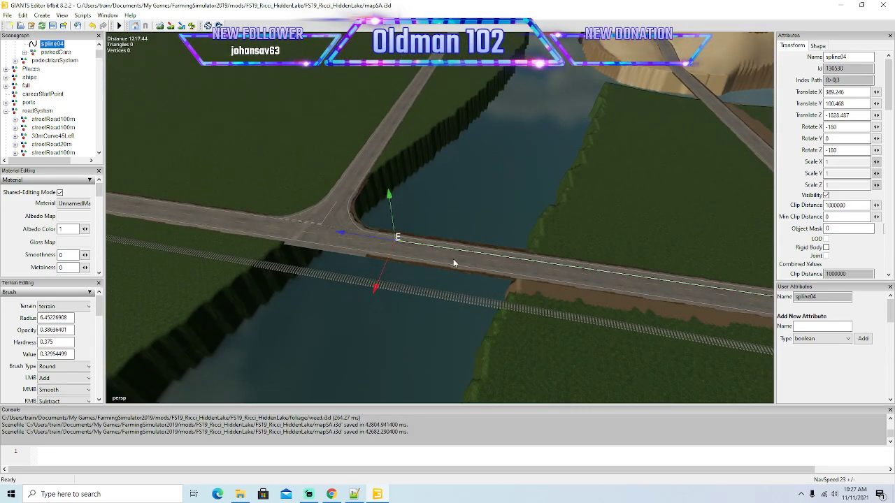
pyautogui.scroll(5, 433, 276)
pyautogui.keyDown('alt'); pyautogui.moveTo(425, 294); pyautogui.dragTo(280, 288); pyautogui.keyUp('alt')
pyautogui.scroll(3, 313, 286)
pyautogui.scroll(5, 602, 308)
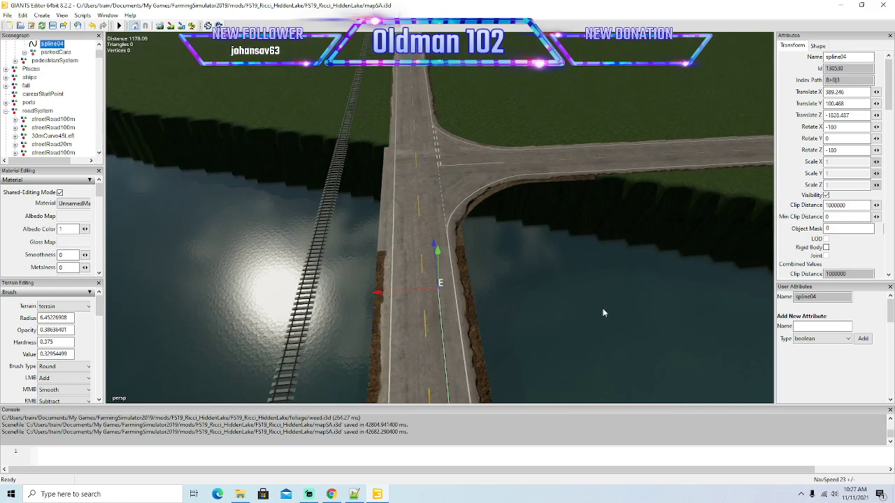
pyautogui.scroll(-5, 615, 321)
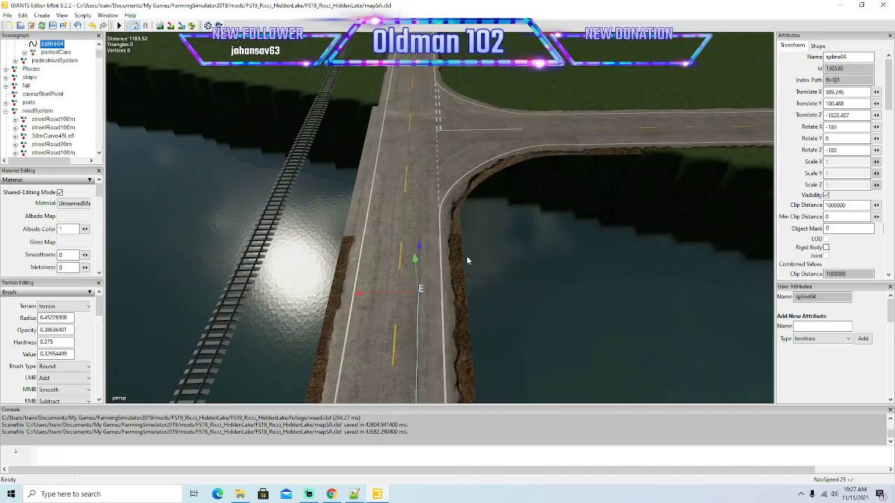
pyautogui.moveTo(456, 169); pyautogui.dragTo(458, 164)
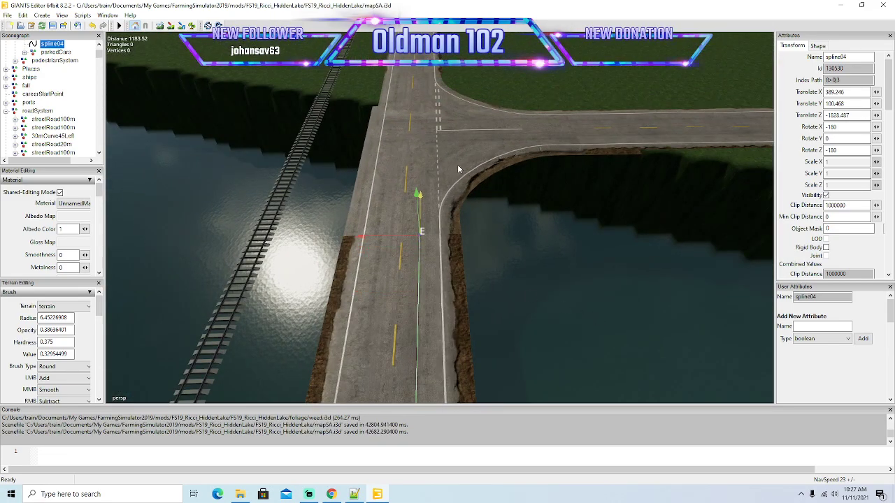
pyautogui.press('Insert')
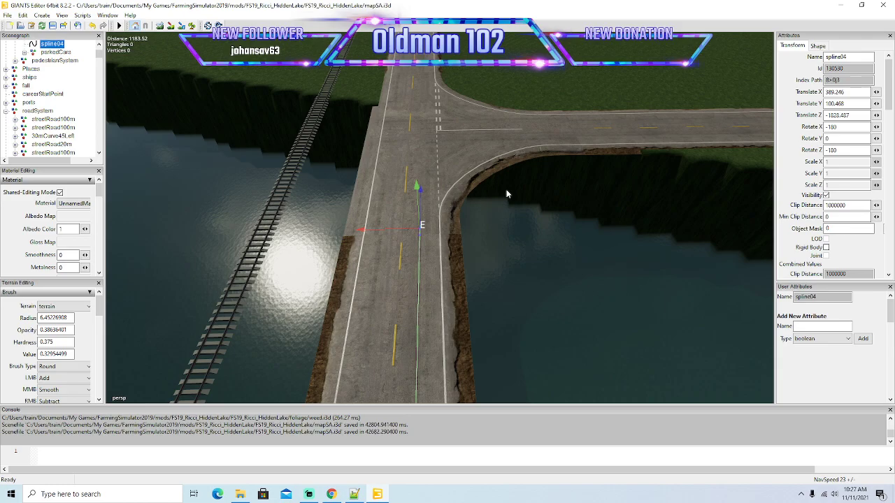
pyautogui.scroll(10, 488, 233)
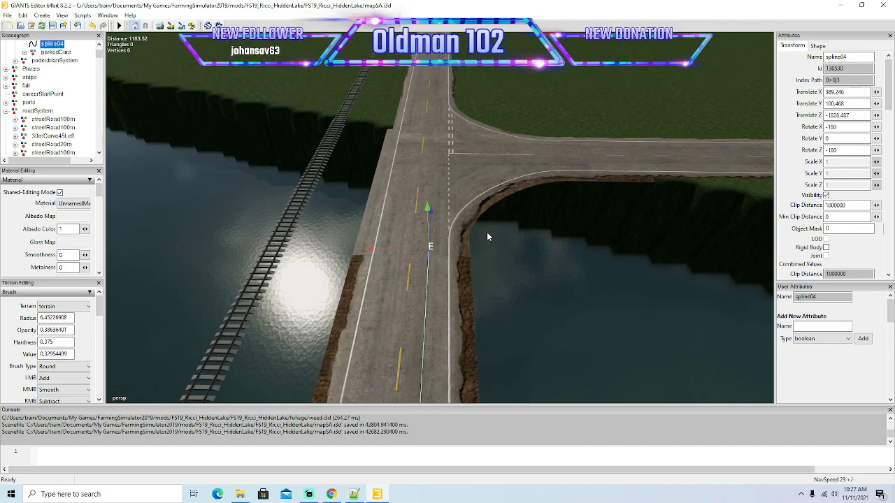
pyautogui.keyDown('alt'); pyautogui.moveTo(485, 269); pyautogui.dragTo(495, 252); pyautogui.keyUp('alt')
pyautogui.scroll(3, 495, 251)
pyautogui.keyDown('alt'); pyautogui.moveTo(495, 252); pyautogui.dragTo(492, 251, button='middle'); pyautogui.keyUp('alt')
pyautogui.scroll(-10, 498, 253)
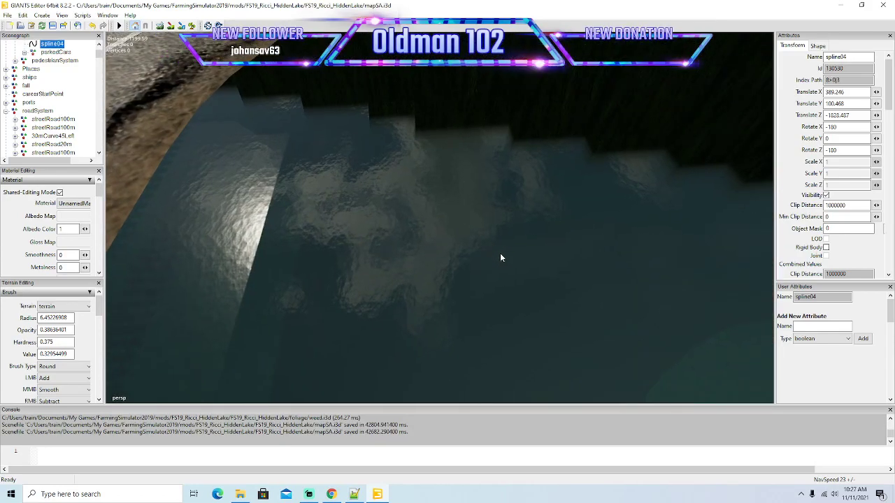
pyautogui.keyDown('alt'); pyautogui.moveTo(471, 239); pyautogui.dragTo(498, 237); pyautogui.keyUp('alt')
pyautogui.moveTo(445, 197); pyautogui.dragTo(422, 206)
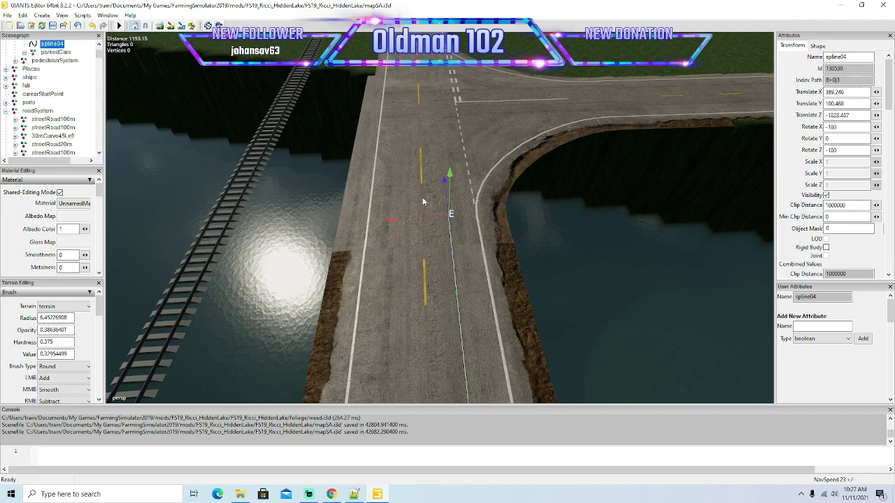
# Place closely spaced spline04 points in the right-hand lane up to the start of the junction's corner.
pyautogui.moveTo(444, 176); pyautogui.dragTo(442, 161)
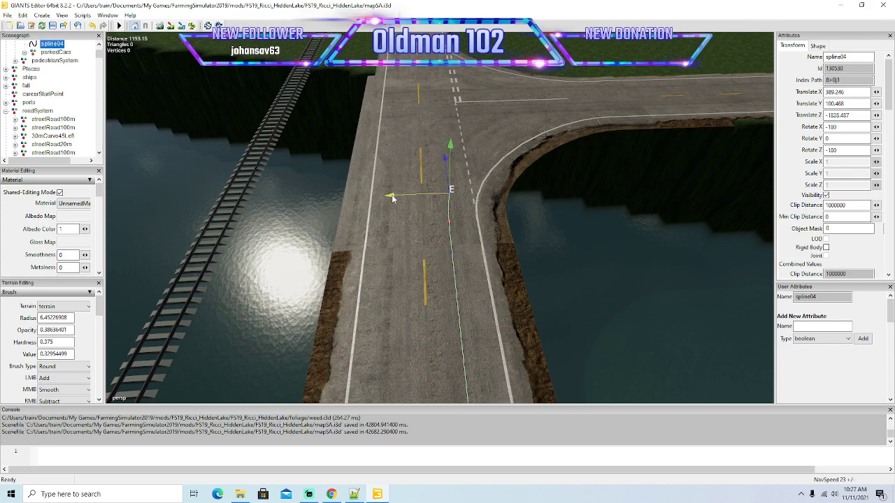
pyautogui.moveTo(394, 199); pyautogui.dragTo(414, 184)
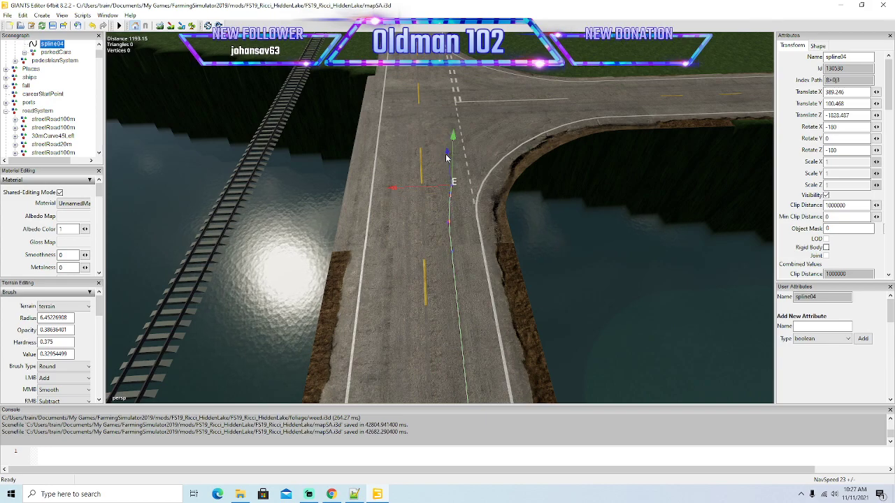
pyautogui.moveTo(446, 154); pyautogui.dragTo(444, 133)
pyautogui.moveTo(392, 169); pyautogui.dragTo(406, 203)
pyautogui.scroll(5, 354, 182)
pyautogui.scroll(-3, 406, 207)
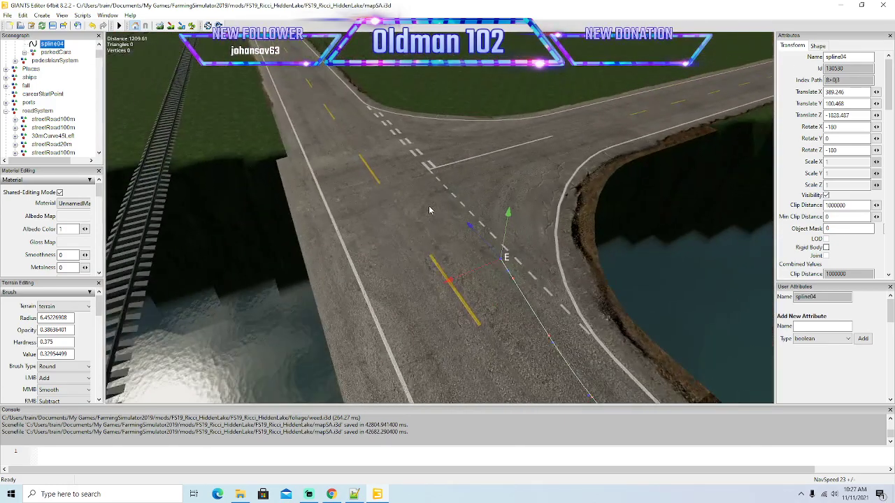
# Curve spline04 right with short segments across the dashed junction line into the side road.
pyautogui.moveTo(464, 214); pyautogui.dragTo(456, 205)
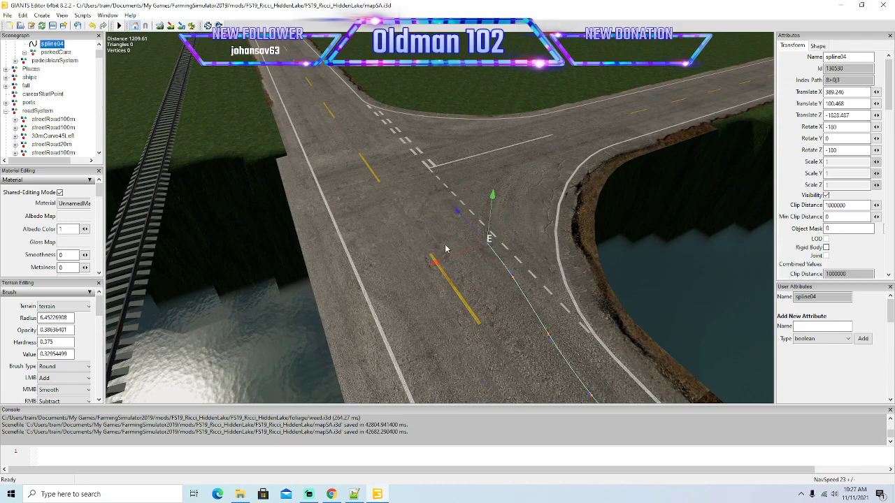
pyautogui.moveTo(436, 264); pyautogui.dragTo(444, 260)
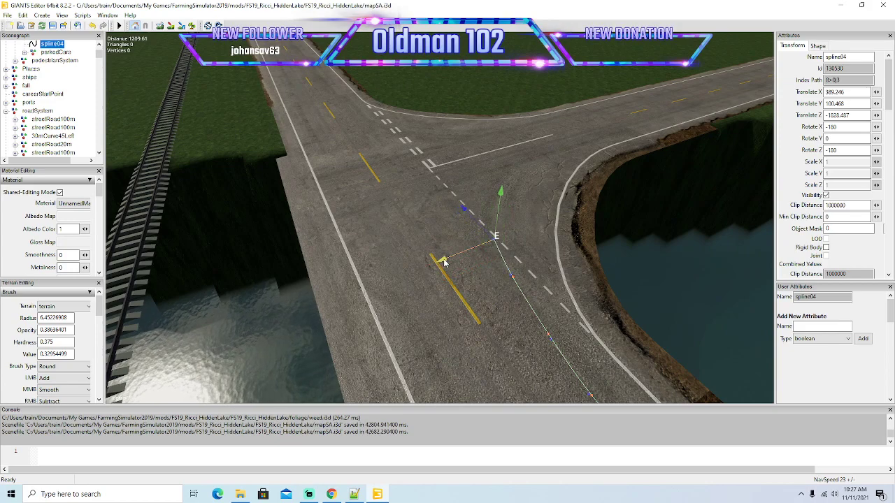
pyautogui.press('Insert')
pyautogui.moveTo(460, 202); pyautogui.dragTo(448, 189)
pyautogui.moveTo(426, 235); pyautogui.dragTo(452, 230)
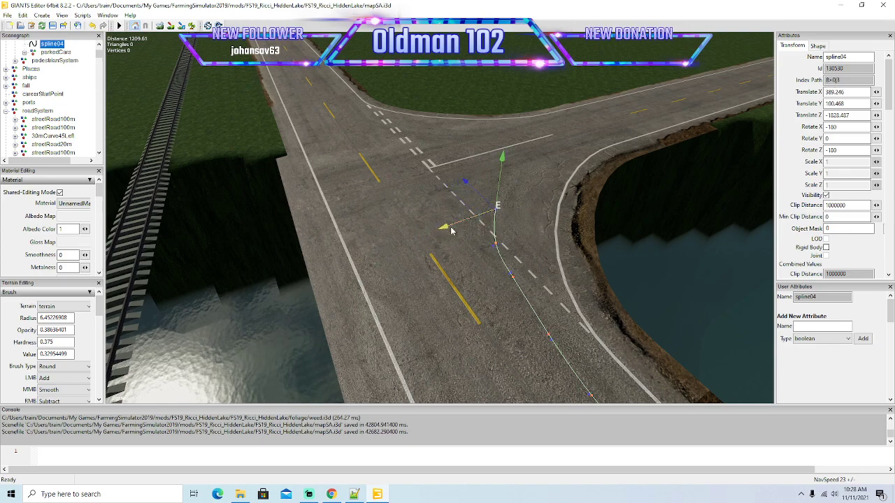
pyautogui.moveTo(465, 181); pyautogui.dragTo(451, 161)
pyautogui.moveTo(433, 205); pyautogui.dragTo(562, 245)
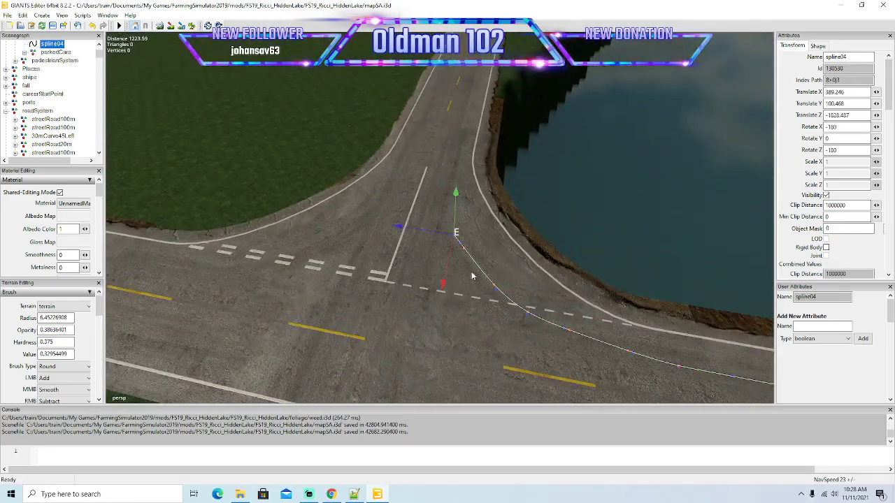
# Finish the spline04 turn with short segments and align its end with the side road's right-hand lane.
pyautogui.moveTo(444, 284); pyautogui.dragTo(458, 265)
pyautogui.moveTo(399, 214); pyautogui.dragTo(425, 221)
pyautogui.moveTo(433, 259); pyautogui.dragTo(459, 222)
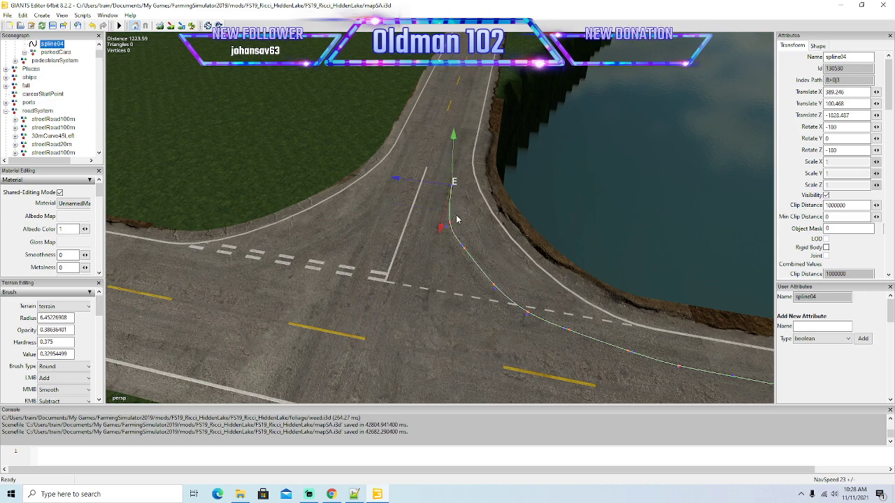
pyautogui.moveTo(396, 181); pyautogui.dragTo(393, 184)
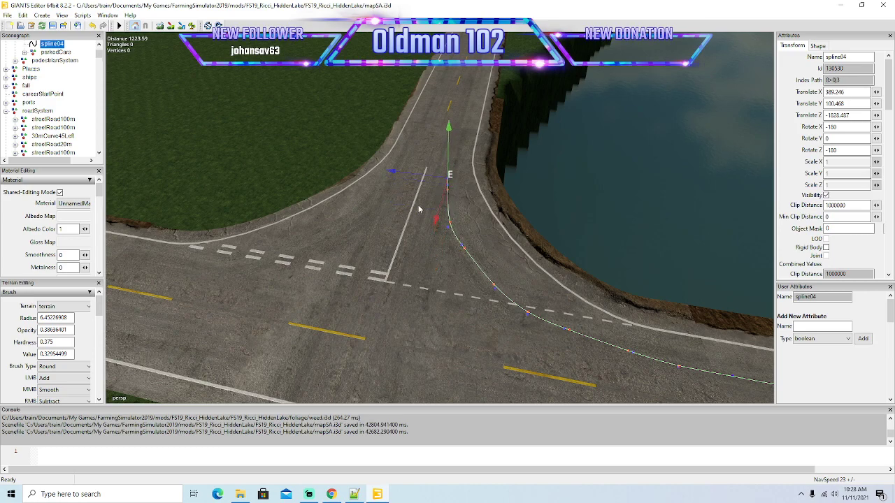
pyautogui.moveTo(436, 221); pyautogui.dragTo(473, 170)
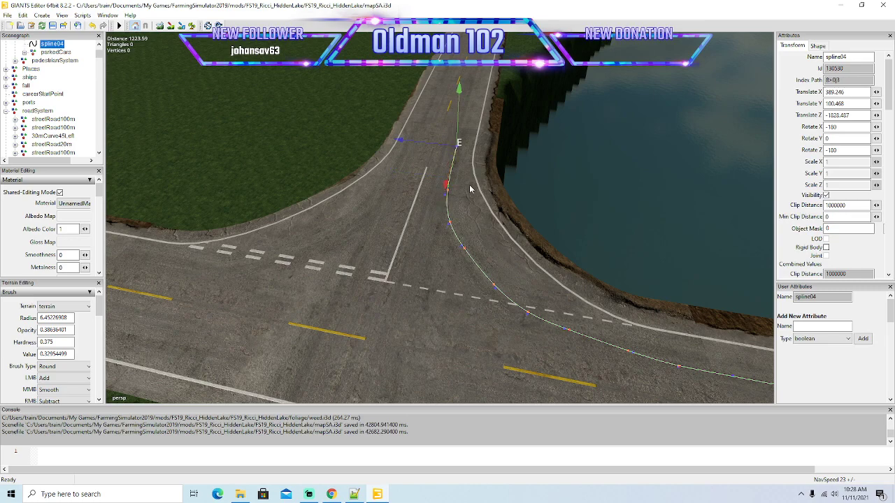
pyautogui.keyDown('alt'); pyautogui.moveTo(514, 210); pyautogui.dragTo(539, 203); pyautogui.keyUp('alt')
pyautogui.moveTo(398, 210); pyautogui.dragTo(403, 164)
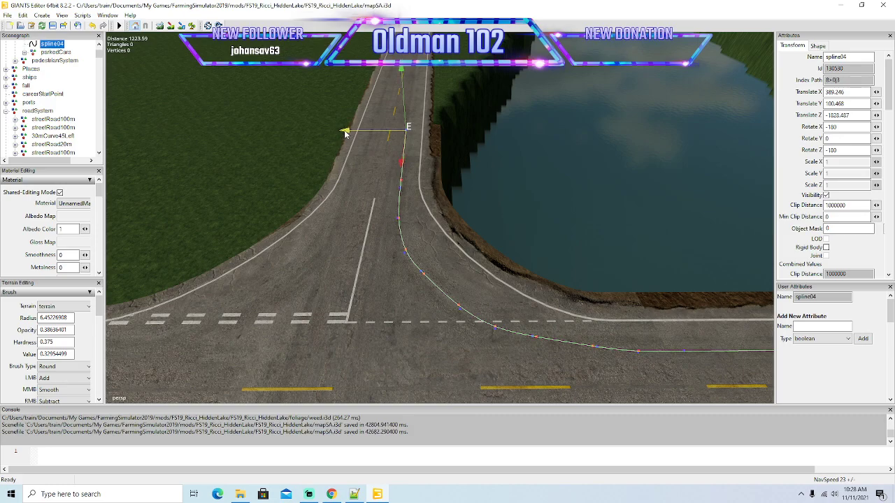
# Extend spline04 in long segments along the straight side road beside the river.
pyautogui.keyDown('alt'); pyautogui.moveTo(348, 235); pyautogui.dragTo(460, 312); pyautogui.keyUp('alt')
pyautogui.scroll(-3, 451, 253)
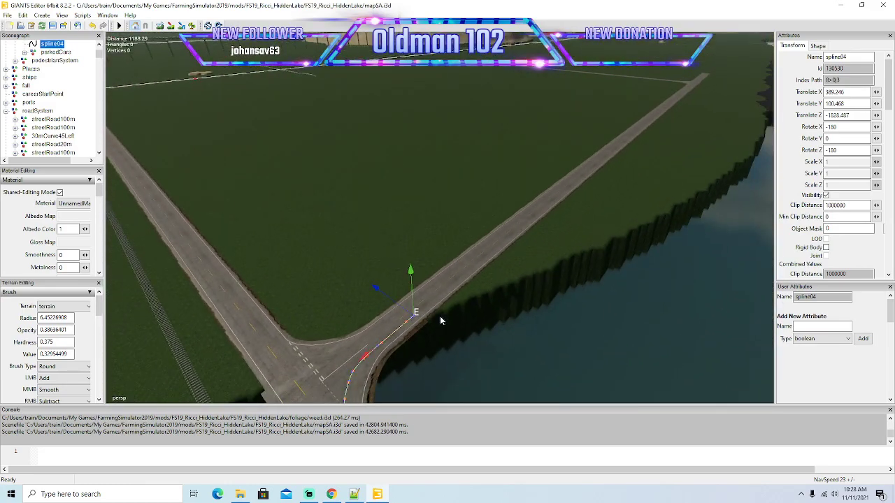
pyautogui.moveTo(396, 351); pyautogui.dragTo(542, 272)
pyautogui.scroll(5, 779, 195)
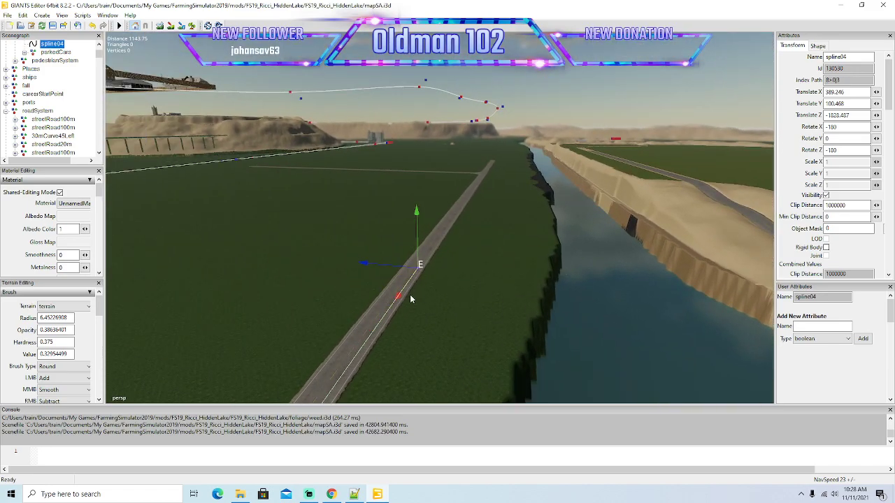
pyautogui.moveTo(398, 299); pyautogui.dragTo(466, 200)
pyautogui.keyDown('alt'); pyautogui.moveTo(466, 200); pyautogui.dragTo(672, 149); pyautogui.keyUp('alt')
pyautogui.scroll(4, 672, 151)
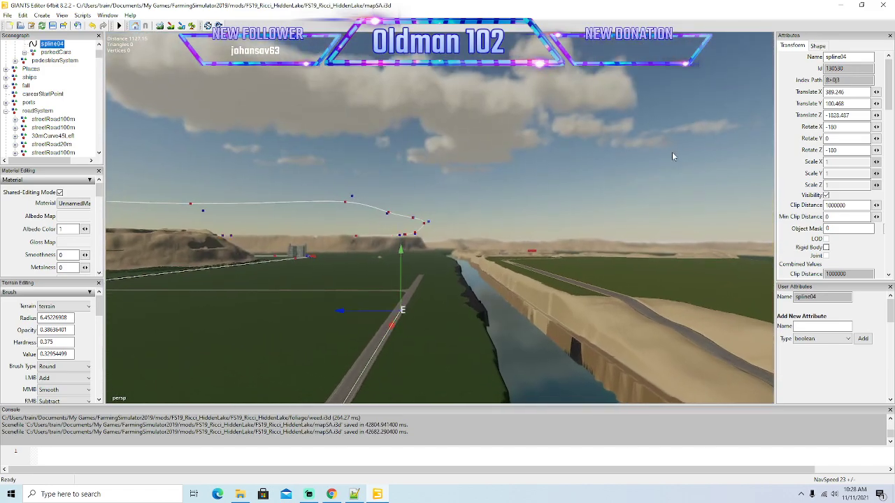
pyautogui.scroll(5, 673, 159)
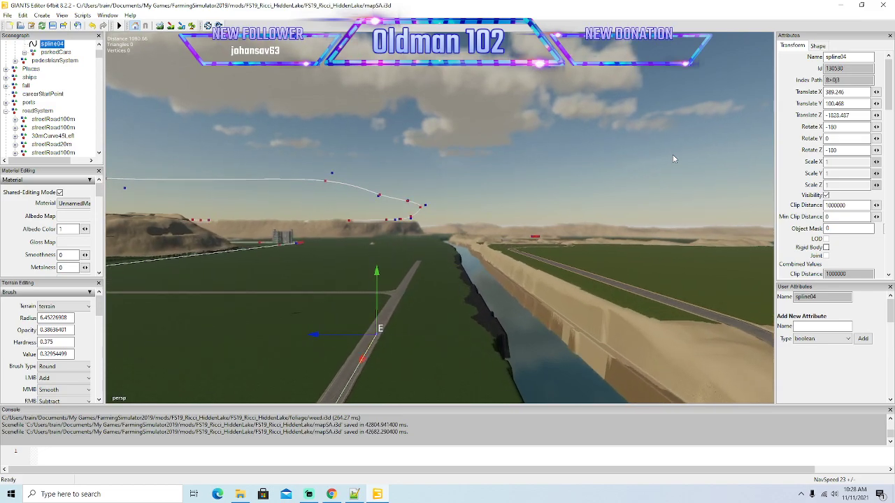
pyautogui.keyDown('alt'); pyautogui.moveTo(673, 158); pyautogui.dragTo(638, 197); pyautogui.keyUp('alt')
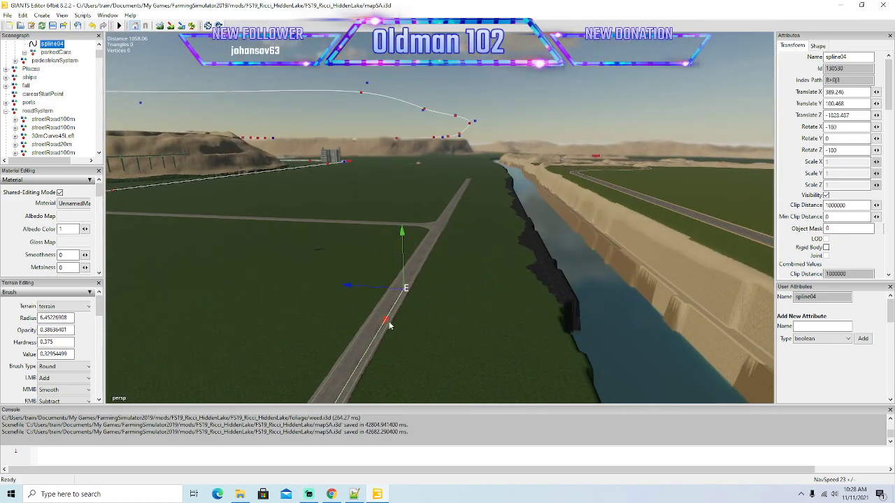
# Continue spline04 along the riverside road to just before the road branching off on the left.
pyautogui.moveTo(387, 324); pyautogui.dragTo(453, 206)
pyautogui.keyDown('alt'); pyautogui.moveTo(716, 44); pyautogui.dragTo(552, 210); pyautogui.keyUp('alt')
pyautogui.scroll(3, 630, 142)
pyautogui.scroll(5, 632, 147)
pyautogui.scroll(3, 641, 139)
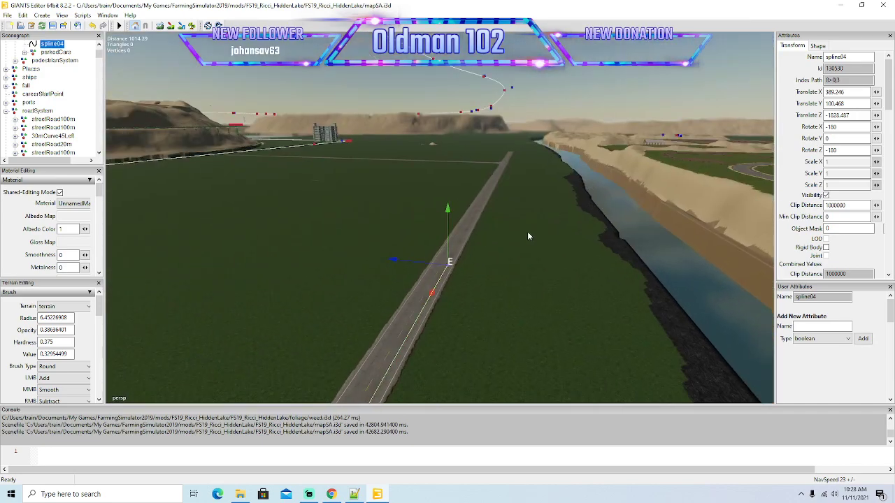
pyautogui.moveTo(432, 295); pyautogui.dragTo(491, 188)
pyautogui.keyDown('alt'); pyautogui.moveTo(644, 171); pyautogui.dragTo(684, 117); pyautogui.keyUp('alt')
pyautogui.scroll(3, 673, 112)
pyautogui.scroll(8, 685, 117)
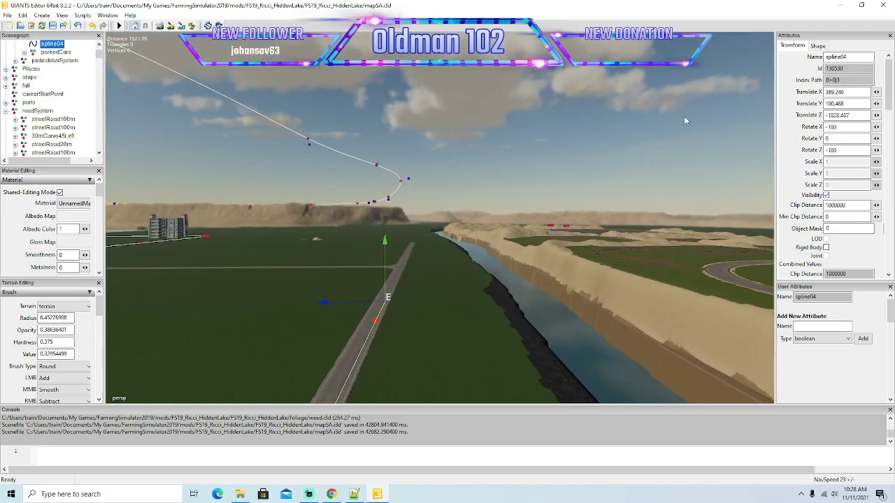
pyautogui.scroll(3, 685, 116)
pyautogui.keyDown('alt'); pyautogui.moveTo(685, 116); pyautogui.dragTo(646, 159); pyautogui.keyUp('alt')
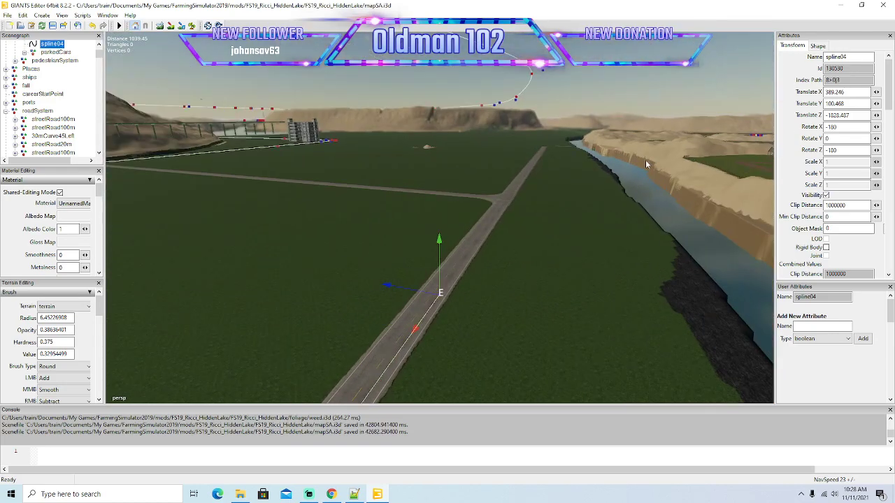
# Extend spline04 straight past the left-hand road junction in the right-hand lane.
pyautogui.moveTo(417, 329); pyautogui.dragTo(535, 184)
pyautogui.keyDown('alt'); pyautogui.moveTo(694, 187); pyautogui.dragTo(721, 163); pyautogui.keyUp('alt')
pyautogui.scroll(3, 721, 163)
pyautogui.scroll(10, 722, 166)
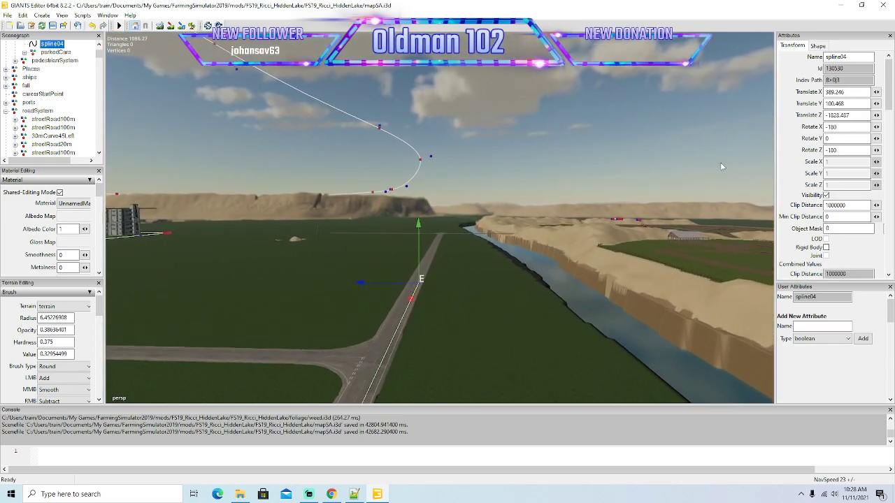
pyautogui.scroll(5, 723, 167)
pyautogui.keyDown('alt'); pyautogui.moveTo(722, 166); pyautogui.dragTo(684, 195); pyautogui.keyUp('alt')
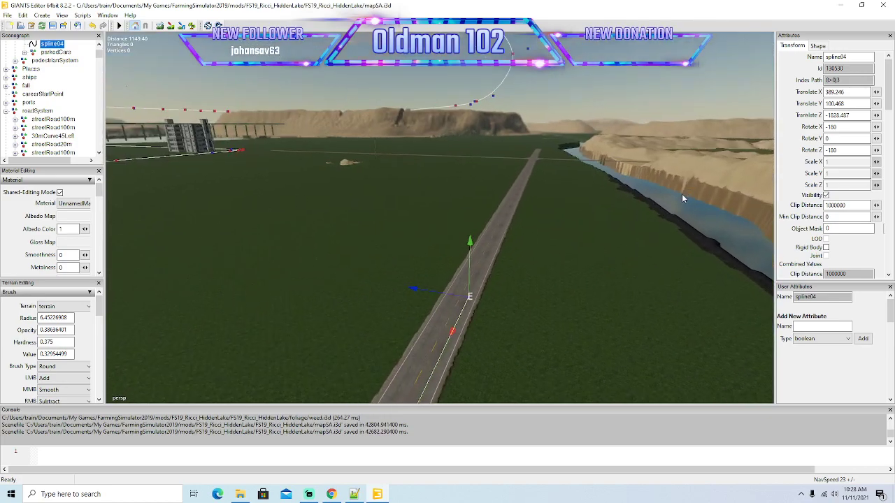
# Run spline04 in long segments along the straight riverside road beyond the junction.
pyautogui.moveTo(456, 330); pyautogui.dragTo(518, 203)
pyautogui.keyDown('alt'); pyautogui.moveTo(659, 167); pyautogui.dragTo(565, 249); pyautogui.keyUp('alt')
pyautogui.scroll(5, 691, 147)
pyautogui.scroll(5, 691, 150)
pyautogui.moveTo(437, 325); pyautogui.dragTo(519, 176)
pyautogui.keyDown('alt'); pyautogui.moveTo(666, 168); pyautogui.dragTo(514, 292); pyautogui.keyUp('alt')
pyautogui.scroll(4, 684, 156)
pyautogui.scroll(4, 683, 159)
pyautogui.moveTo(437, 317); pyautogui.dragTo(502, 179)
pyautogui.keyDown('alt'); pyautogui.moveTo(608, 116); pyautogui.dragTo(634, 196); pyautogui.keyUp('alt')
pyautogui.scroll(4, 688, 133)
pyautogui.scroll(4, 689, 131)
# Carry spline04 farther along the straight road toward the distant right-hand bend, staying in the right-hand lane.
pyautogui.moveTo(468, 271); pyautogui.dragTo(542, 131)
pyautogui.keyDown('alt'); pyautogui.moveTo(685, 213); pyautogui.dragTo(526, 332); pyautogui.keyUp('alt')
pyautogui.scroll(5, 733, 153)
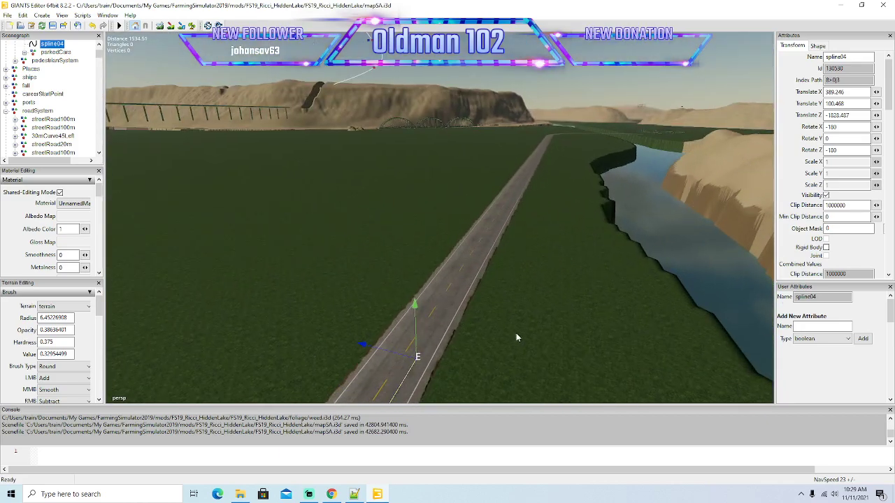
pyautogui.moveTo(401, 386); pyautogui.dragTo(530, 162)
pyautogui.keyDown('alt'); pyautogui.moveTo(675, 220); pyautogui.dragTo(513, 183); pyautogui.keyUp('alt')
pyautogui.scroll(5, 730, 178)
pyautogui.keyDown('alt'); pyautogui.moveTo(722, 204); pyautogui.dragTo(529, 328); pyautogui.keyUp('alt')
pyautogui.scroll(4, 751, 181)
pyautogui.scroll(6, 751, 181)
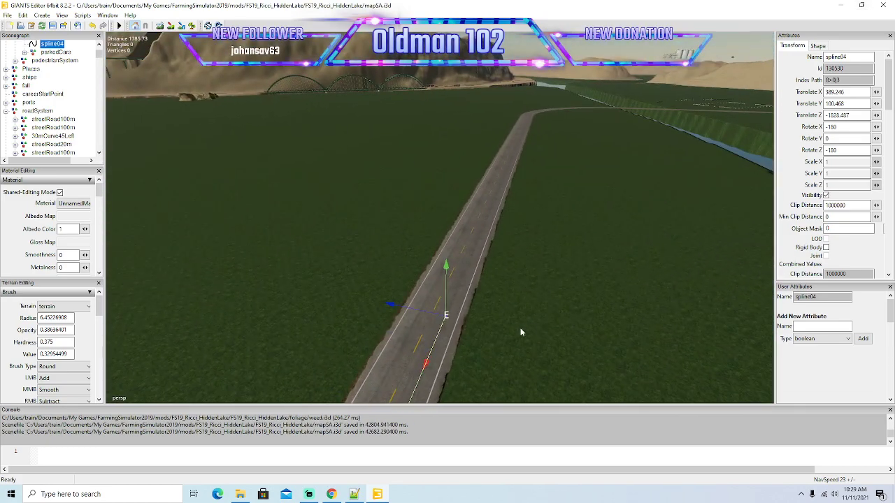
# Extend spline04 over the last straight stretch to the start of the right-hand bend.
pyautogui.moveTo(428, 367); pyautogui.dragTo(577, 168)
pyautogui.keyDown('alt'); pyautogui.moveTo(724, 192); pyautogui.dragTo(583, 286); pyautogui.keyUp('alt')
pyautogui.scroll(3, 736, 165)
pyautogui.scroll(3, 737, 164)
pyautogui.moveTo(448, 316); pyautogui.dragTo(502, 152)
pyautogui.keyDown('alt'); pyautogui.moveTo(709, 172); pyautogui.dragTo(707, 193); pyautogui.keyUp('alt')
pyautogui.scroll(3, 730, 124)
pyautogui.scroll(3, 730, 124)
pyautogui.moveTo(445, 297); pyautogui.dragTo(660, 79)
pyautogui.keyDown('alt'); pyautogui.moveTo(627, 166); pyautogui.dragTo(455, 283); pyautogui.keyUp('alt')
pyautogui.scroll(3, 608, 140)
pyautogui.scroll(3, 625, 161)
pyautogui.hotkey('ctrl', 'z')
# Lead spline04 into the right-hand bend with short segments centred in the right-hand lane.
pyautogui.keyDown('alt'); pyautogui.moveTo(478, 318); pyautogui.dragTo(499, 303); pyautogui.keyUp('alt')
pyautogui.scroll(3, 476, 279)
pyautogui.scroll(-3, 500, 304)
pyautogui.scroll(-4, 564, 359)
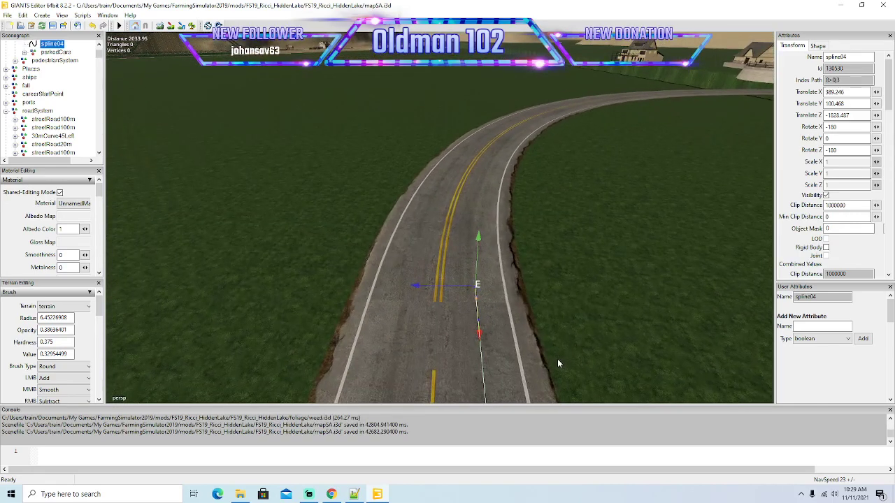
pyautogui.moveTo(480, 336); pyautogui.dragTo(488, 276)
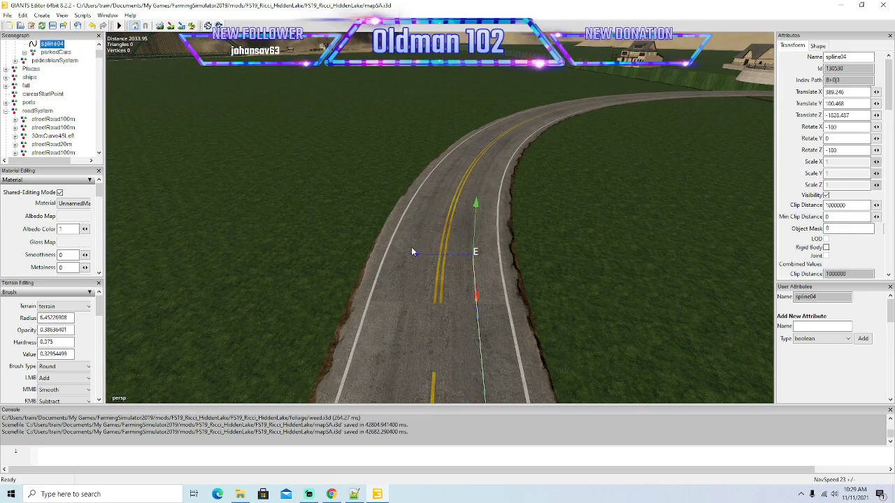
pyautogui.moveTo(476, 283); pyautogui.dragTo(481, 235)
pyautogui.moveTo(412, 221); pyautogui.dragTo(418, 219)
# Continue spline04 around the right-hand bend with short segments, keeping its end centred in the right-hand lane.
pyautogui.scroll(3, 418, 217)
pyautogui.moveTo(459, 329); pyautogui.dragTo(423, 267)
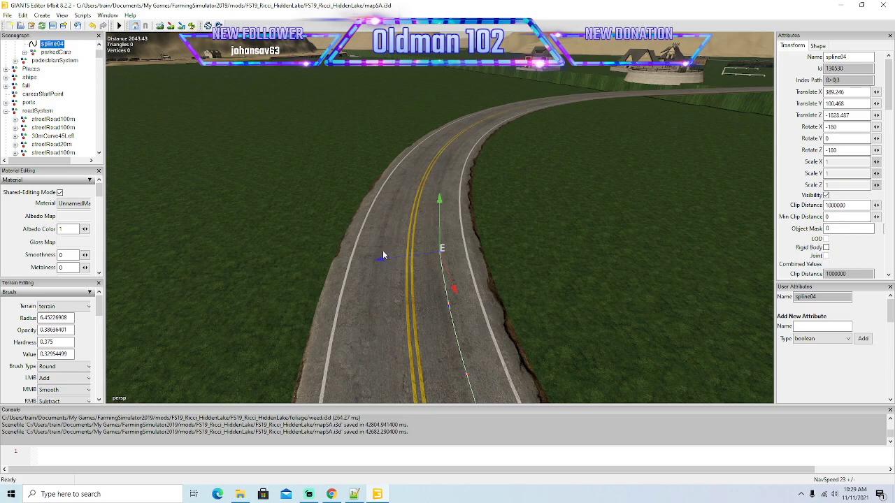
pyautogui.press('Insert')
pyautogui.moveTo(452, 283); pyautogui.dragTo(450, 258)
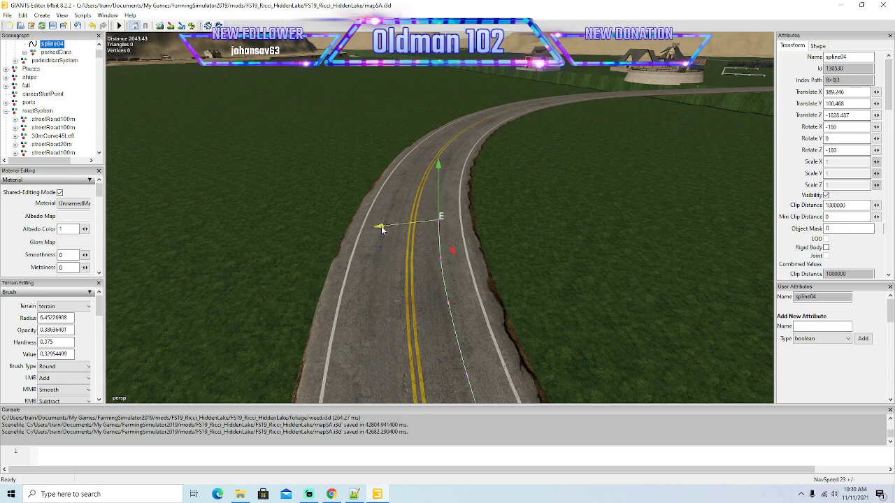
pyautogui.keyDown('alt'); pyautogui.moveTo(402, 274); pyautogui.dragTo(417, 261); pyautogui.keyUp('alt')
pyautogui.scroll(2, 391, 231)
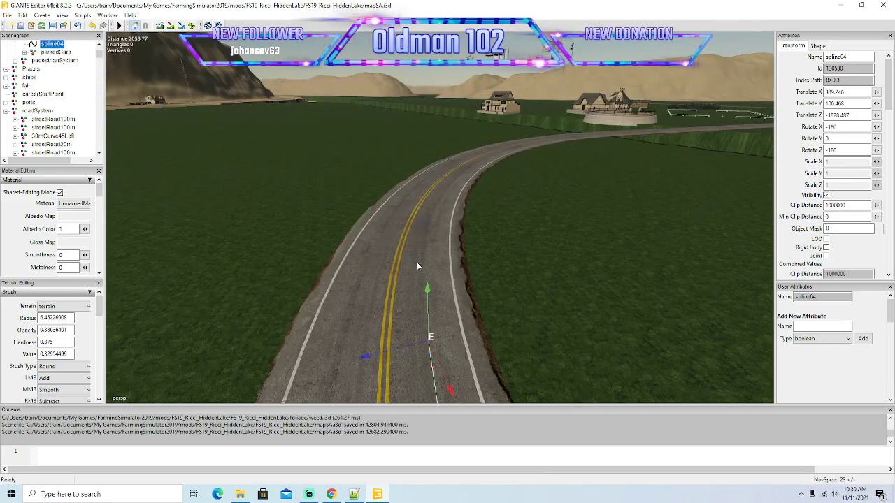
# Add more short spline04 segments inside the bend, pulling each new end point off the centre line into the right-hand lane.
pyautogui.press('Insert')
pyautogui.moveTo(348, 316); pyautogui.dragTo(470, 278)
pyautogui.scroll(2, 343, 259)
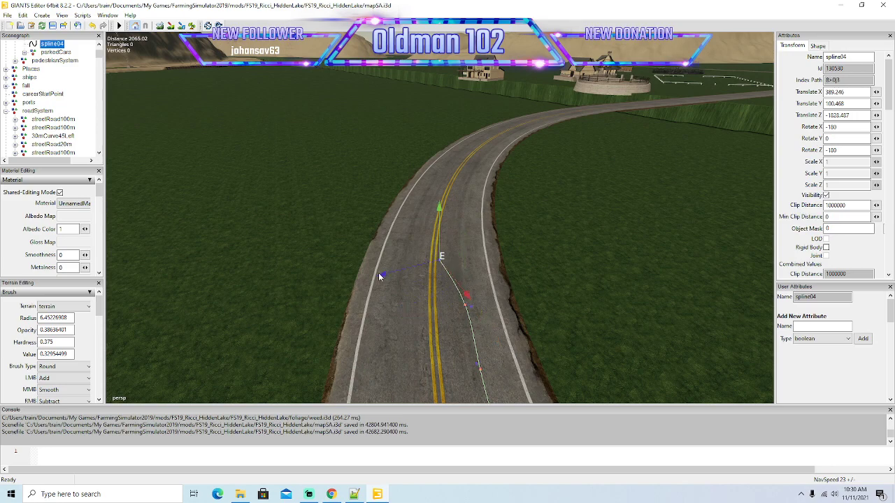
pyautogui.moveTo(384, 278); pyautogui.dragTo(413, 269)
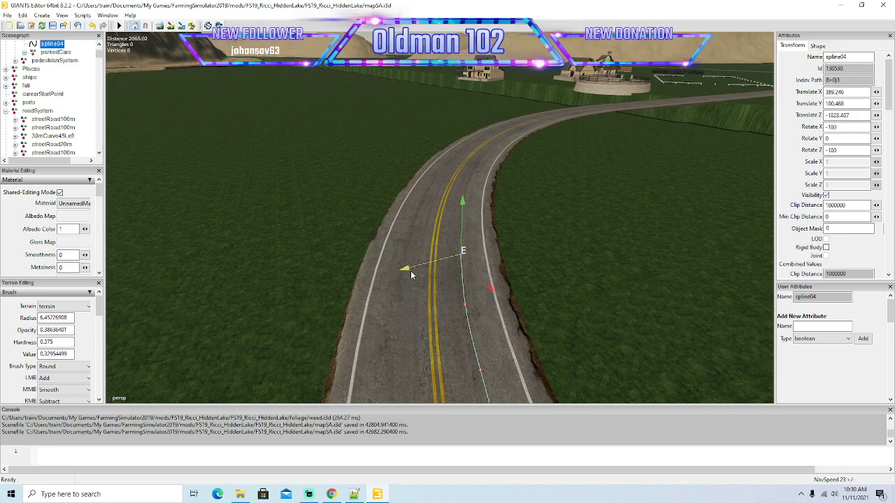
pyautogui.moveTo(491, 281); pyautogui.dragTo(466, 234)
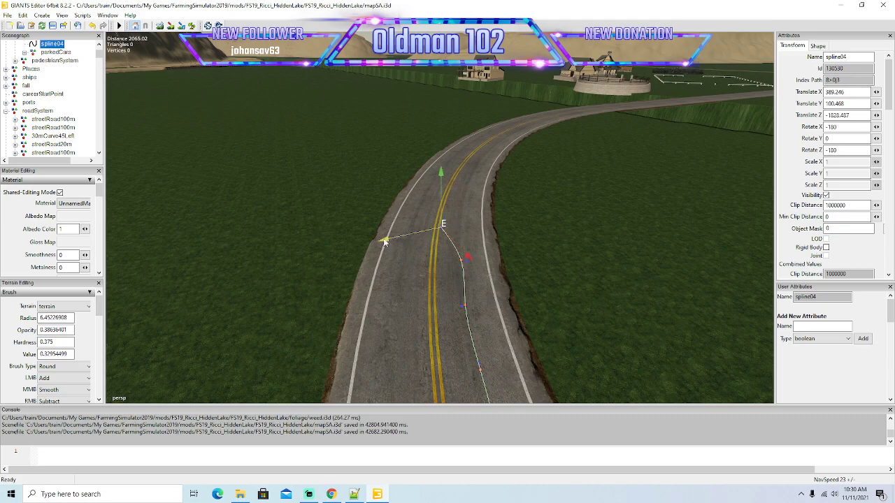
pyautogui.moveTo(404, 241); pyautogui.dragTo(409, 240)
pyautogui.keyDown('alt'); pyautogui.moveTo(424, 270); pyautogui.dragTo(479, 299); pyautogui.keyUp('alt')
# Extend spline04 through the middle of the bend, following the curve between the yellow centre line and the right edge line.
pyautogui.scroll(3, 419, 240)
pyautogui.scroll(-1, 478, 291)
pyautogui.moveTo(498, 377); pyautogui.dragTo(470, 329)
pyautogui.moveTo(416, 328); pyautogui.dragTo(451, 221)
pyautogui.press('Insert')
pyautogui.keyDown('alt'); pyautogui.moveTo(467, 270); pyautogui.dragTo(472, 303); pyautogui.keyUp('alt')
pyautogui.scroll(2, 455, 226)
# Carry spline04 past the middle of the bend toward the river, aligned with the right-hand lane.
pyautogui.moveTo(416, 289); pyautogui.dragTo(464, 317)
pyautogui.moveTo(512, 353); pyautogui.dragTo(495, 286)
pyautogui.moveTo(434, 277); pyautogui.dragTo(483, 254)
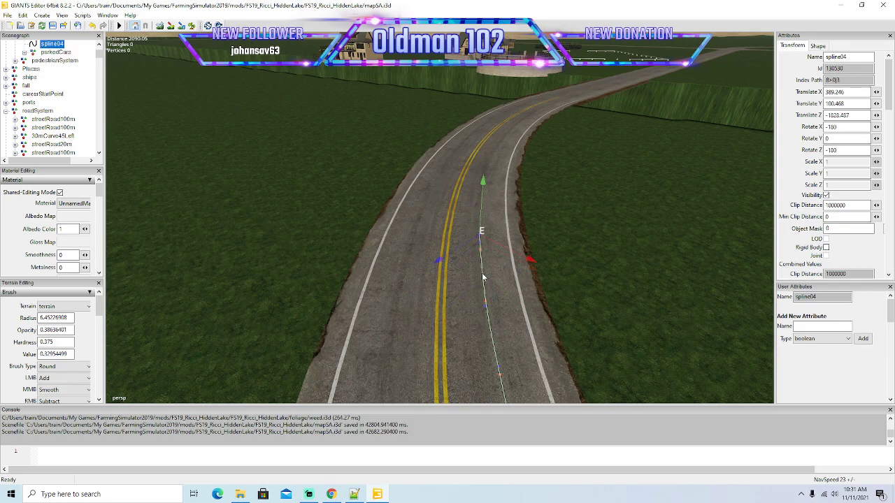
pyautogui.moveTo(495, 291)
pyautogui.keyDown('alt'); pyautogui.mouseDown()
pyautogui.moveTo(502, 238)
pyautogui.moveTo(511, 298)
pyautogui.mouseUp(); pyautogui.keyUp('alt')
pyautogui.scroll(1, 502, 238)
# Lead spline04 through the last part of the bend before the river, correcting new points that fall outside the right-hand lane.
pyautogui.moveTo(515, 353); pyautogui.dragTo(479, 325)
pyautogui.moveTo(415, 321); pyautogui.dragTo(460, 264)
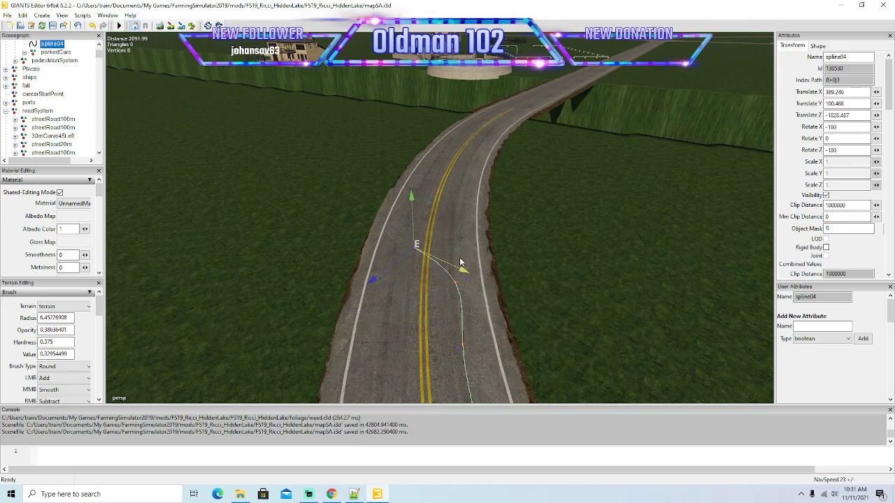
pyautogui.moveTo(398, 265); pyautogui.dragTo(484, 241)
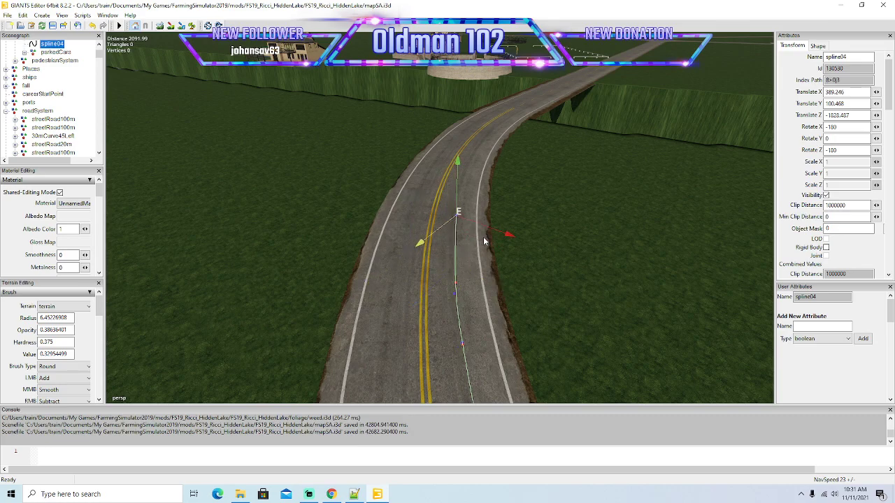
pyautogui.keyDown('alt'); pyautogui.moveTo(491, 286); pyautogui.dragTo(482, 269); pyautogui.keyUp('alt')
pyautogui.scroll(4, 484, 243)
pyautogui.scroll(-4, 523, 298)
pyautogui.moveTo(430, 282); pyautogui.dragTo(505, 225)
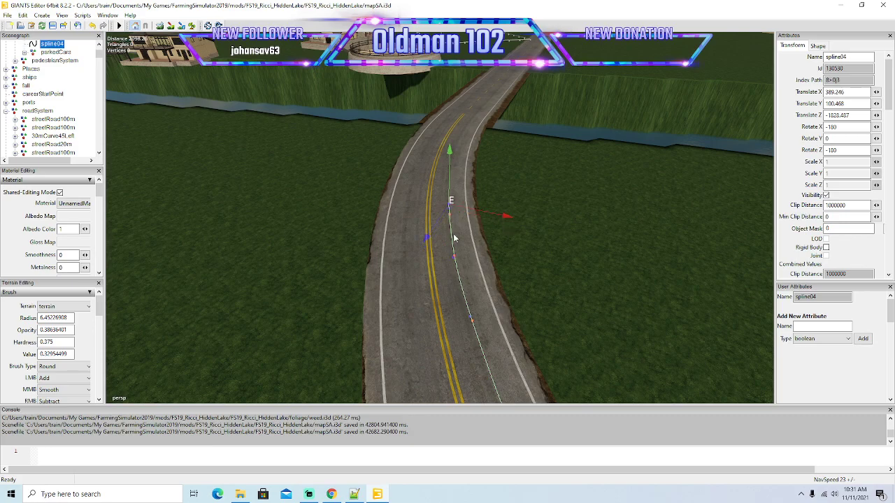
# Bring spline04 out of the bend and up to the river crossing in the right-hand lane.
pyautogui.moveTo(429, 239); pyautogui.dragTo(448, 214)
pyautogui.moveTo(527, 196); pyautogui.dragTo(510, 195)
pyautogui.keyDown('alt'); pyautogui.moveTo(510, 233); pyautogui.dragTo(532, 256); pyautogui.keyUp('alt')
pyautogui.scroll(3, 512, 199)
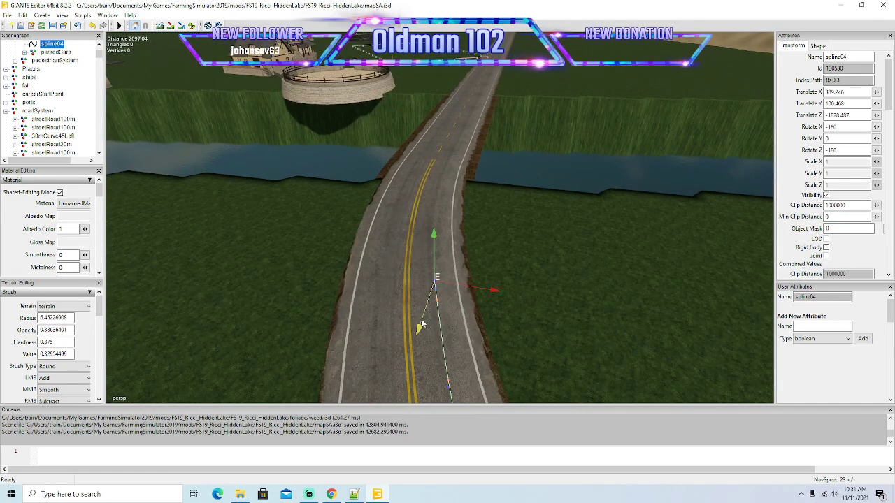
pyautogui.moveTo(419, 331); pyautogui.dragTo(492, 265)
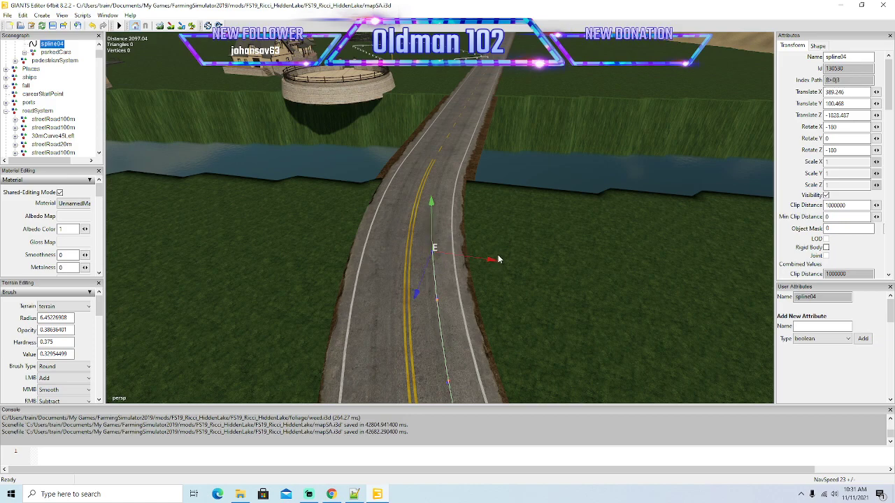
pyautogui.moveTo(417, 285); pyautogui.dragTo(503, 179)
pyautogui.moveTo(524, 247)
pyautogui.keyDown('alt'); pyautogui.mouseDown()
pyautogui.moveTo(515, 197)
pyautogui.moveTo(530, 256)
pyautogui.mouseUp(); pyautogui.keyUp('alt')
pyautogui.moveTo(476, 244); pyautogui.dragTo(537, 231)
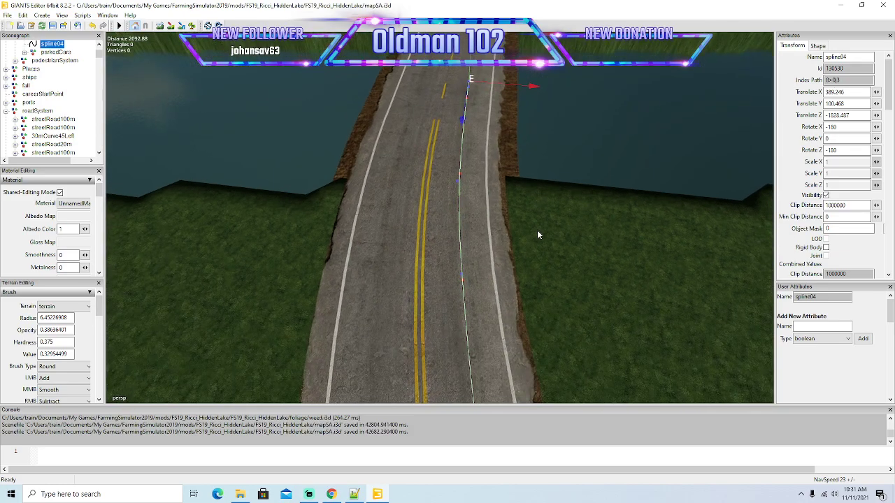
# Run spline04 across the river and along the straight road toward the crossroads in long segments.
pyautogui.scroll(-4, 537, 231)
pyautogui.keyDown('alt'); pyautogui.moveTo(539, 262); pyautogui.dragTo(530, 89); pyautogui.keyUp('alt')
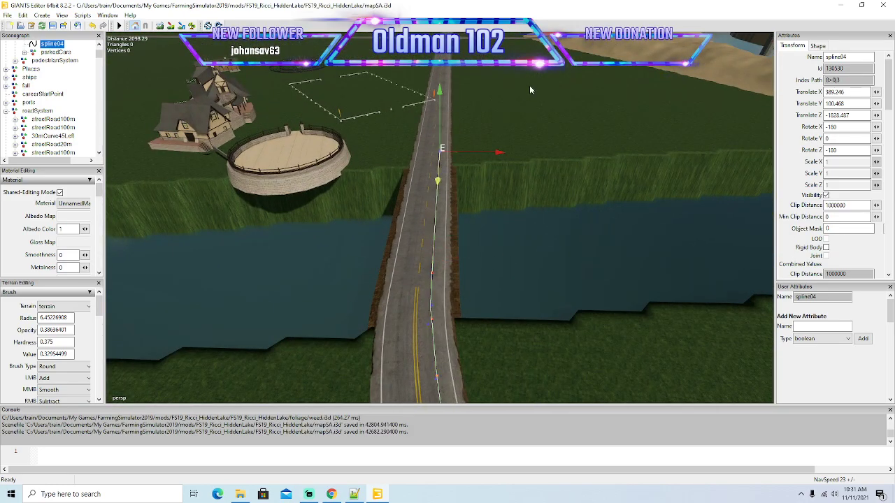
pyautogui.keyDown('alt'); pyautogui.moveTo(539, 135); pyautogui.dragTo(584, 98); pyautogui.keyUp('alt')
pyautogui.scroll(3, 584, 99)
pyautogui.moveTo(421, 300); pyautogui.dragTo(577, 175)
pyautogui.keyDown('alt'); pyautogui.moveTo(577, 175); pyautogui.dragTo(489, 228); pyautogui.keyUp('alt')
pyautogui.scroll(4, 584, 76)
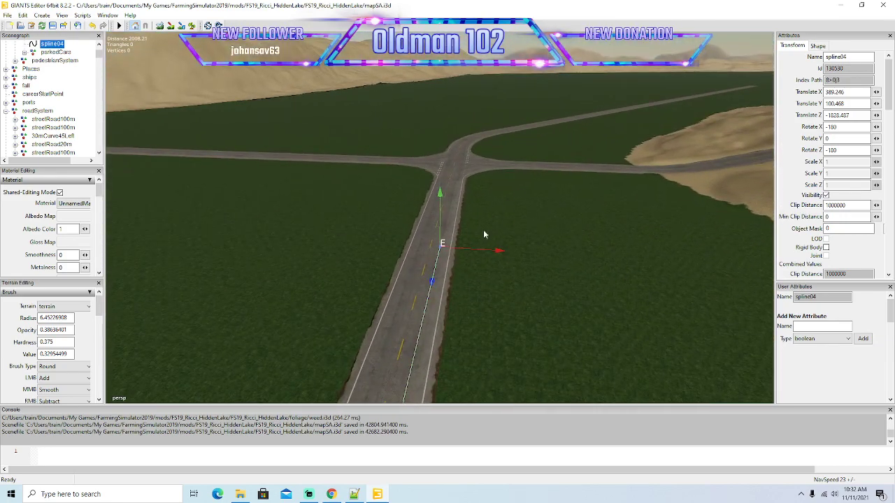
# Extend spline04 straight through the crossroads to the road on its far side.
pyautogui.moveTo(431, 284); pyautogui.dragTo(547, 136)
pyautogui.keyDown('alt'); pyautogui.moveTo(547, 136); pyautogui.dragTo(467, 271); pyautogui.keyUp('alt')
pyautogui.scroll(5, 553, 119)
pyautogui.moveTo(399, 295); pyautogui.dragTo(490, 156)
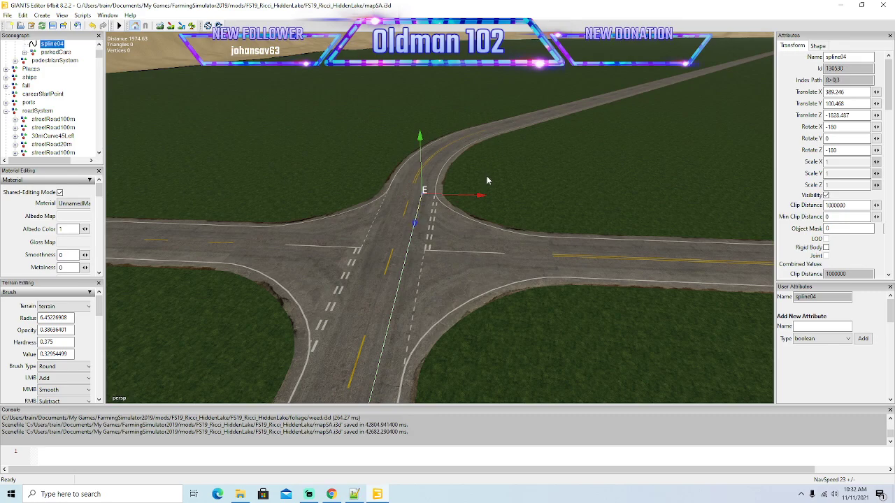
pyautogui.moveTo(496, 210)
pyautogui.keyDown('alt'); pyautogui.mouseDown()
pyautogui.moveTo(483, 191)
pyautogui.moveTo(493, 191)
pyautogui.moveTo(505, 219)
pyautogui.mouseUp(); pyautogui.keyUp('alt')
# Place spline04 points just beyond the crossroads and align them with the right-hand lane at the entry of the curve.
pyautogui.scroll(3, 483, 191)
pyautogui.scroll(5, 492, 191)
pyautogui.moveTo(414, 341); pyautogui.dragTo(432, 247)
pyautogui.moveTo(476, 209); pyautogui.dragTo(421, 216)
pyautogui.moveTo(480, 183); pyautogui.dragTo(484, 183)
pyautogui.press('Insert')
pyautogui.moveTo(428, 210); pyautogui.dragTo(494, 164)
pyautogui.keyDown('alt'); pyautogui.moveTo(499, 196); pyautogui.dragTo(518, 225); pyautogui.keyUp('alt')
# Extend spline04 into the curve after the crossroads and centre the new point in the right-hand lane.
pyautogui.scroll(3, 491, 132)
pyautogui.scroll(3, 520, 227)
pyautogui.scroll(-5, 534, 256)
pyautogui.scroll(3, 557, 262)
pyautogui.scroll(-3, 550, 254)
pyautogui.scroll(-2, 518, 225)
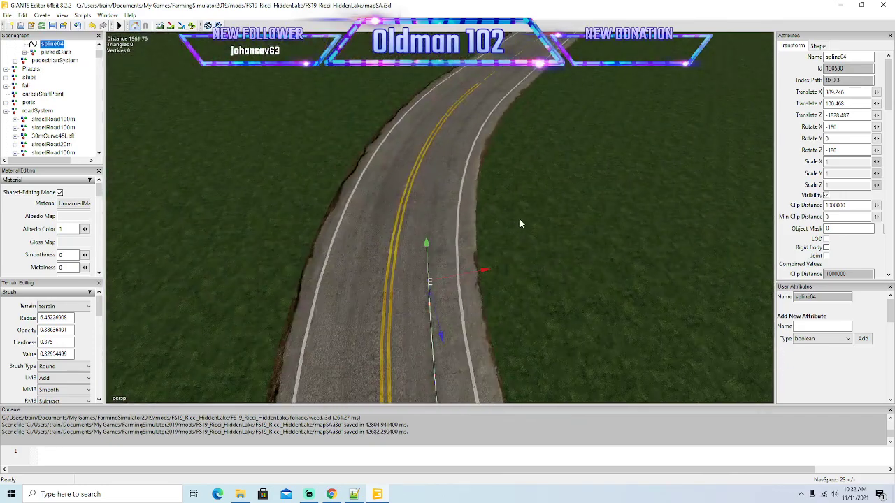
pyautogui.moveTo(442, 338); pyautogui.dragTo(432, 298)
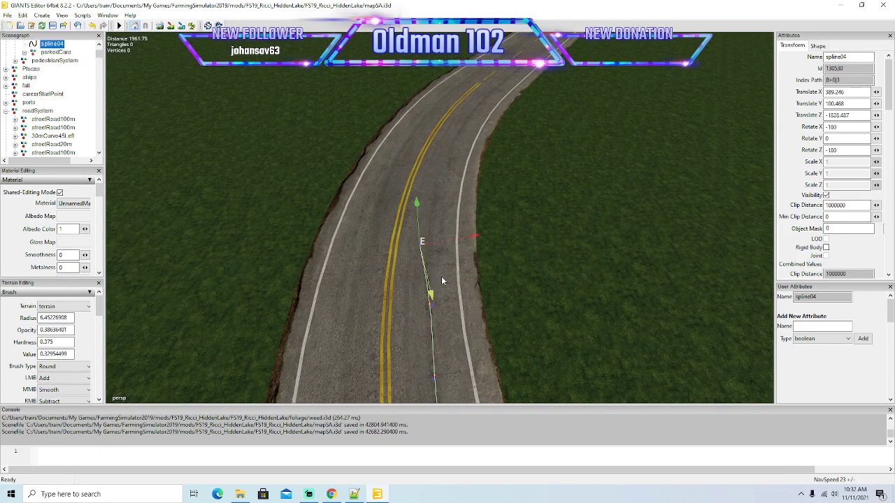
pyautogui.moveTo(477, 236); pyautogui.dragTo(491, 236)
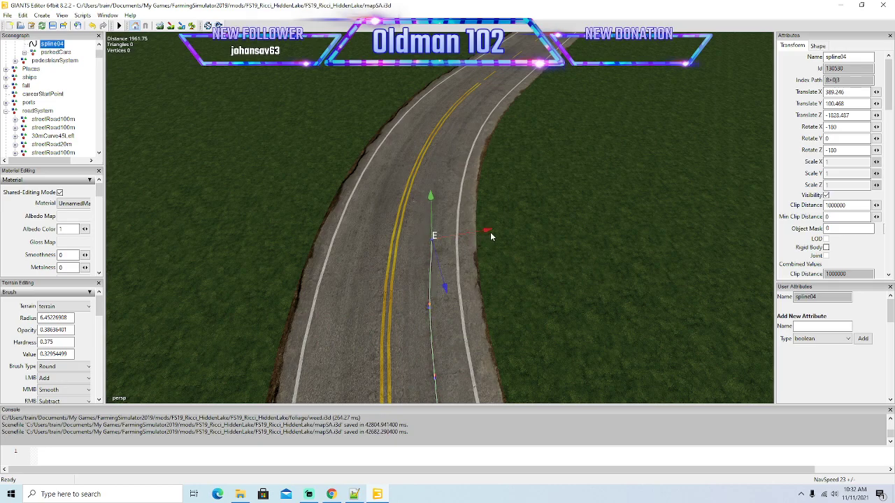
# Add short spline04 segments along the curve after the crossroads, shifting each one outward to follow the right-hand lane.
pyautogui.press('Insert')
pyautogui.moveTo(447, 280); pyautogui.dragTo(441, 226)
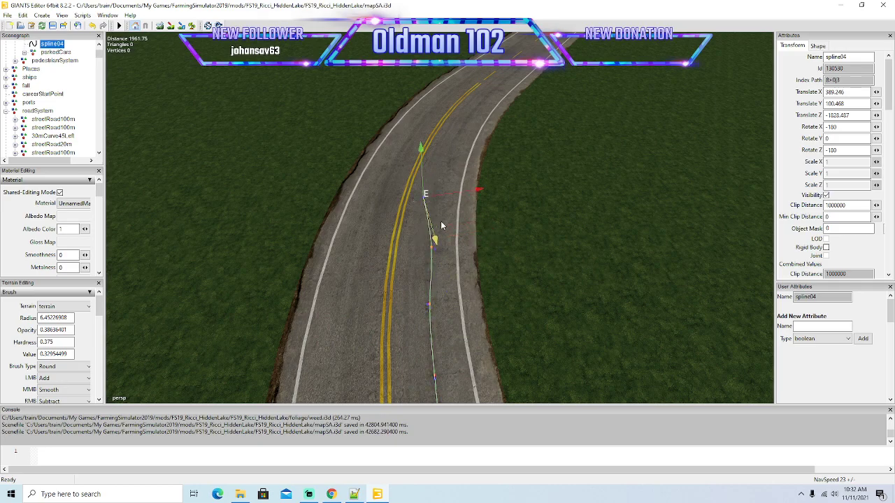
pyautogui.moveTo(480, 192); pyautogui.dragTo(495, 188)
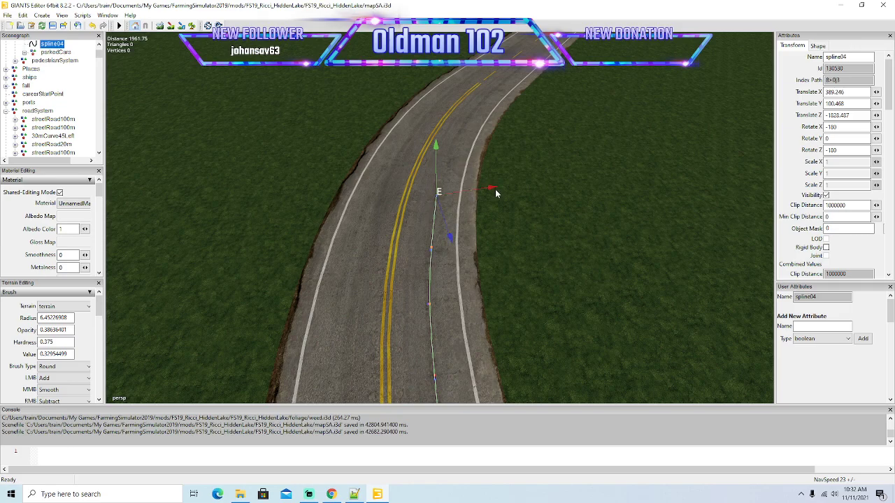
pyautogui.moveTo(452, 233); pyautogui.dragTo(435, 190)
pyautogui.moveTo(487, 160); pyautogui.dragTo(506, 160)
pyautogui.moveTo(517, 224); pyautogui.dragTo(552, 205, button='right')
# Carry spline04 through the end of the curve to where the double yellow line becomes dashed.
pyautogui.moveTo(454, 300); pyautogui.dragTo(434, 274)
pyautogui.moveTo(463, 225); pyautogui.dragTo(487, 226)
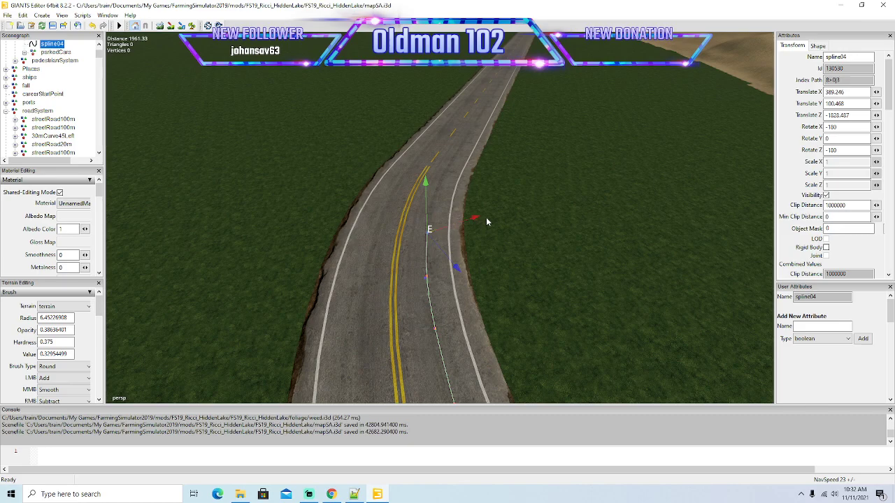
pyautogui.moveTo(455, 260); pyautogui.dragTo(491, 196)
pyautogui.moveTo(466, 229); pyautogui.dragTo(437, 201)
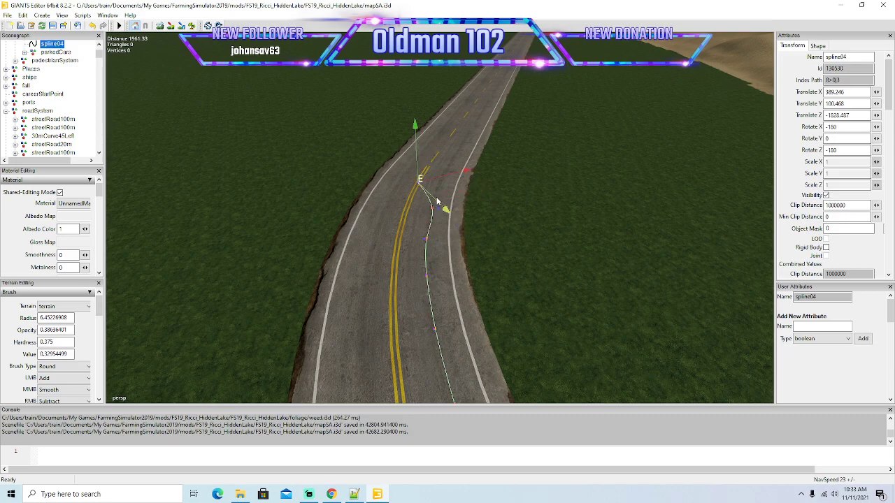
pyautogui.moveTo(467, 173); pyautogui.dragTo(501, 169)
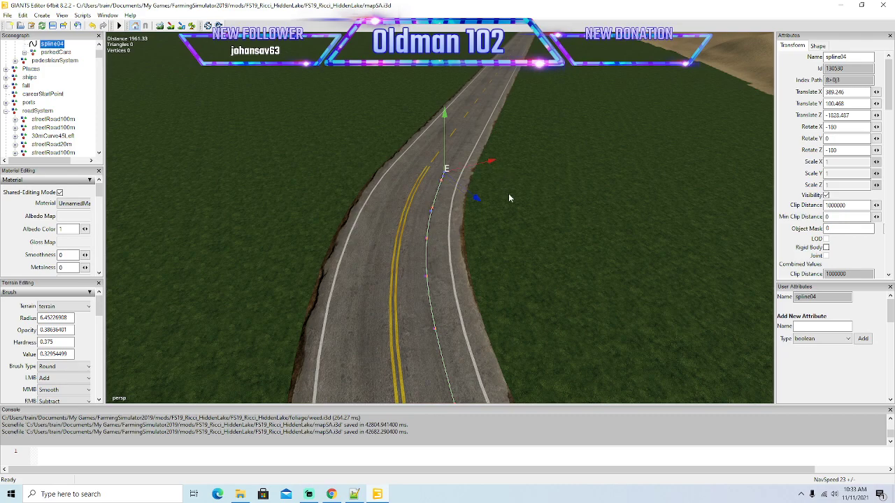
pyautogui.moveTo(502, 187); pyautogui.dragTo(499, 154, button='middle')
# Align spline04 with the right-hand lane at the start of the straight road after the curve.
pyautogui.scroll(2, 500, 154)
pyautogui.keyDown('alt'); pyautogui.moveTo(499, 153); pyautogui.dragTo(531, 201); pyautogui.keyUp('alt')
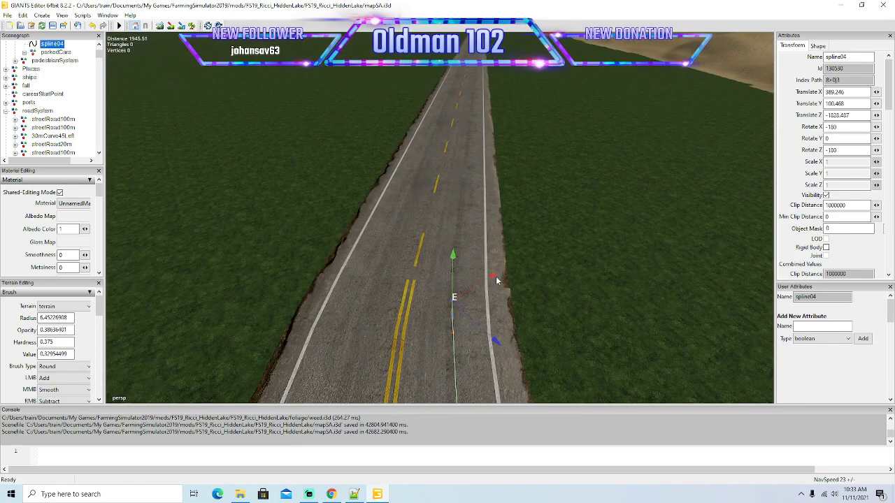
pyautogui.moveTo(493, 276)
pyautogui.mouseDown()
pyautogui.moveTo(544, 288)
pyautogui.moveTo(496, 288)
pyautogui.mouseUp()
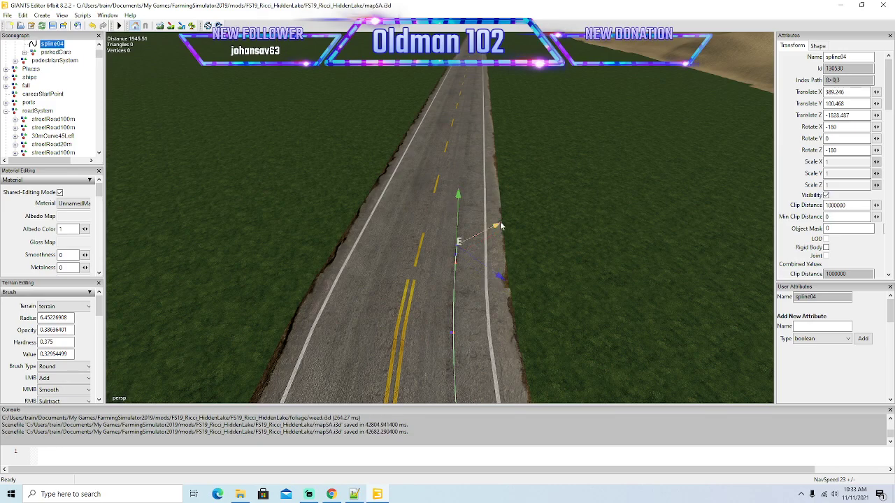
pyautogui.moveTo(510, 218); pyautogui.dragTo(547, 201)
pyautogui.moveTo(546, 254); pyautogui.dragTo(506, 211)
# Run spline04 in long segments along the straight road beyond the curve, staying in the right-hand lane.
pyautogui.keyDown('alt'); pyautogui.moveTo(577, 231); pyautogui.dragTo(736, 180); pyautogui.keyUp('alt')
pyautogui.scroll(-6, 599, 256)
pyautogui.moveTo(674, 254); pyautogui.dragTo(742, 216)
pyautogui.scroll(6, 492, 194)
pyautogui.moveTo(671, 263); pyautogui.dragTo(482, 151)
pyautogui.scroll(5, 527, 155)
pyautogui.keyDown('alt'); pyautogui.moveTo(517, 189); pyautogui.dragTo(546, 183); pyautogui.keyUp('alt')
pyautogui.scroll(5, 534, 130)
# Extend spline04 over the rest of the straight road to the start of the next right-hand bend.
pyautogui.moveTo(468, 261); pyautogui.dragTo(676, 198)
pyautogui.moveTo(648, 237); pyautogui.dragTo(521, 202)
pyautogui.scroll(5, 509, 146)
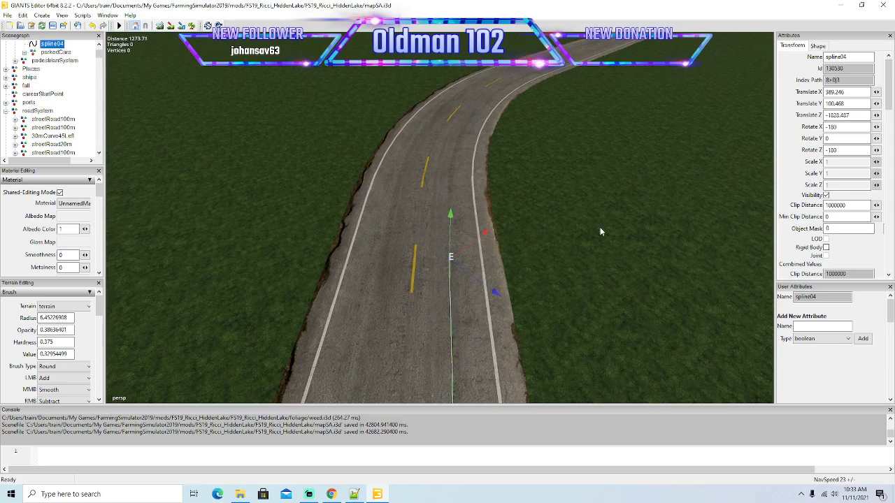
pyautogui.keyDown('alt'); pyautogui.moveTo(606, 217); pyautogui.dragTo(593, 235); pyautogui.keyUp('alt')
pyautogui.scroll(-5, 593, 235)
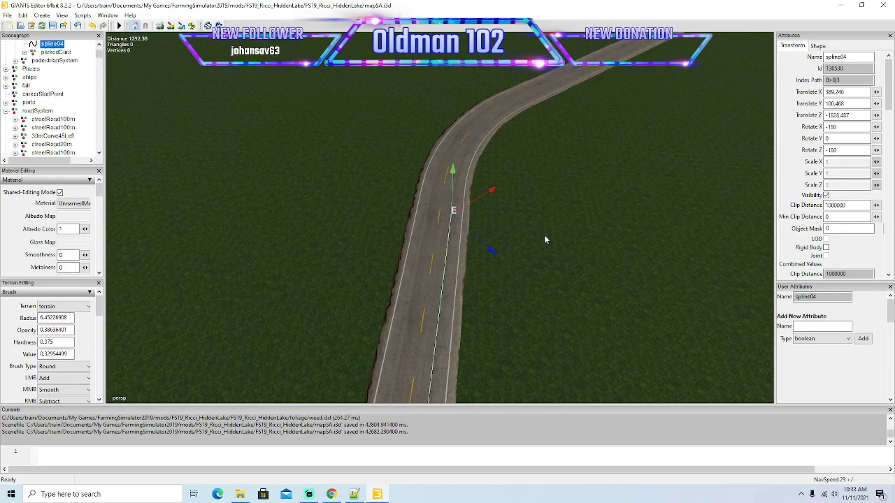
pyautogui.scroll(4, 550, 232)
pyautogui.scroll(-1, 553, 224)
pyautogui.keyDown('alt'); pyautogui.moveTo(557, 226); pyautogui.dragTo(532, 253); pyautogui.keyUp('alt')
# Lead spline04 into the bend with the dashed centre line, using short segments centred in the right-hand lane.
pyautogui.moveTo(530, 328); pyautogui.dragTo(510, 298)
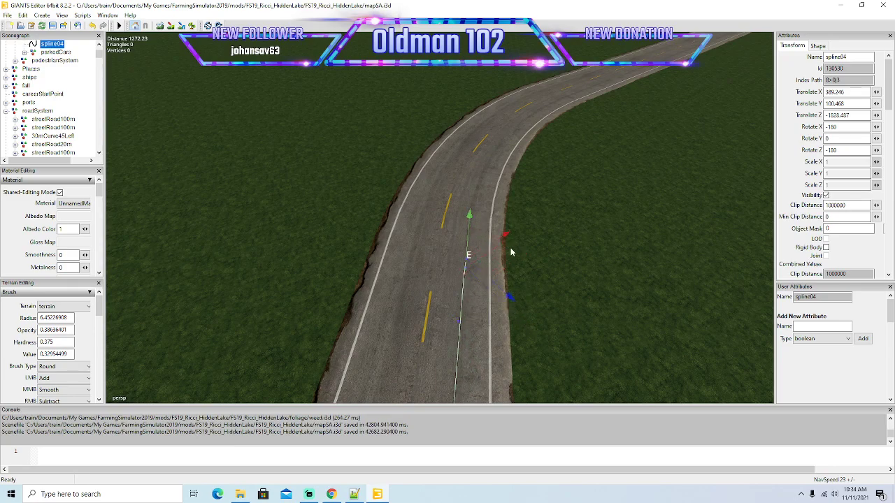
pyautogui.moveTo(508, 237); pyautogui.dragTo(543, 215)
pyautogui.moveTo(547, 275); pyautogui.dragTo(517, 235)
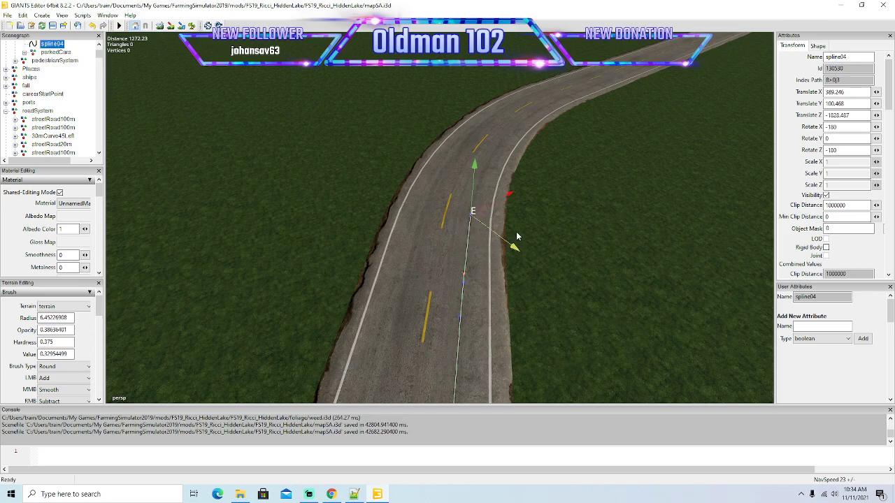
pyautogui.moveTo(512, 189); pyautogui.dragTo(568, 137)
pyautogui.moveTo(564, 195); pyautogui.dragTo(621, 196)
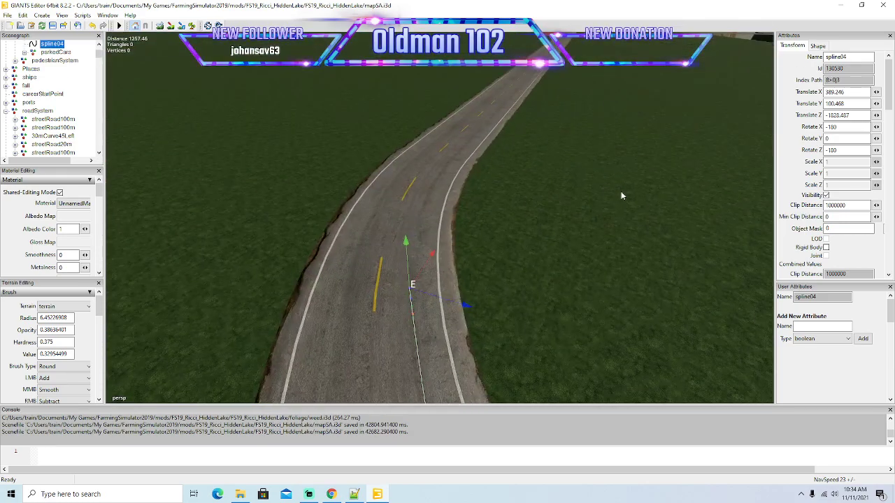
# Shape spline04 around the rest of the dashed-line bend and onto the following straight in the right-hand lane.
pyautogui.moveTo(435, 253); pyautogui.dragTo(475, 228)
pyautogui.press('Insert')
pyautogui.moveTo(445, 187); pyautogui.dragTo(498, 134)
pyautogui.moveTo(507, 195); pyautogui.dragTo(520, 220)
pyautogui.scroll(3, 501, 156)
pyautogui.scroll(-1, 519, 217)
pyautogui.moveTo(432, 290); pyautogui.dragTo(483, 234)
pyautogui.moveTo(500, 293); pyautogui.dragTo(489, 318)
# Run spline04 in long segments along the straight road past the side-road junction by the lake, toward its start point.
pyautogui.scroll(-5, 504, 311)
pyautogui.moveTo(398, 295); pyautogui.dragTo(622, 128)
pyautogui.keyDown('alt'); pyautogui.moveTo(731, 223); pyautogui.dragTo(809, 158); pyautogui.keyUp('alt')
pyautogui.scroll(5, 809, 158)
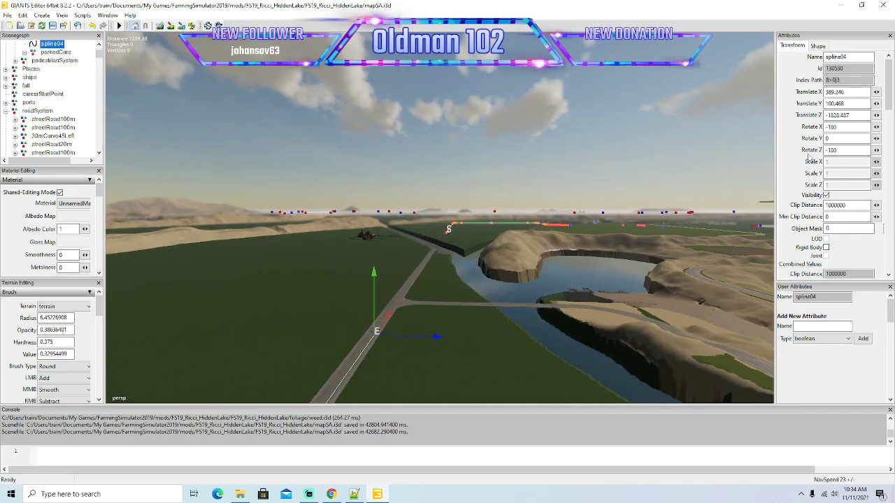
pyautogui.scroll(4, 808, 158)
pyautogui.keyDown('alt'); pyautogui.moveTo(654, 166); pyautogui.dragTo(593, 232); pyautogui.keyUp('alt')
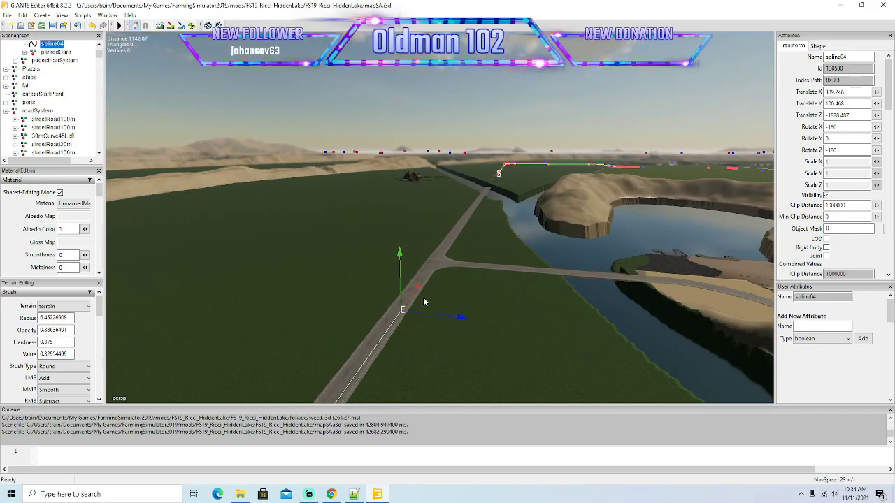
pyautogui.moveTo(411, 303); pyautogui.dragTo(470, 156)
pyautogui.keyDown('alt'); pyautogui.moveTo(570, 228); pyautogui.dragTo(635, 163); pyautogui.keyUp('alt')
pyautogui.scroll(5, 634, 163)
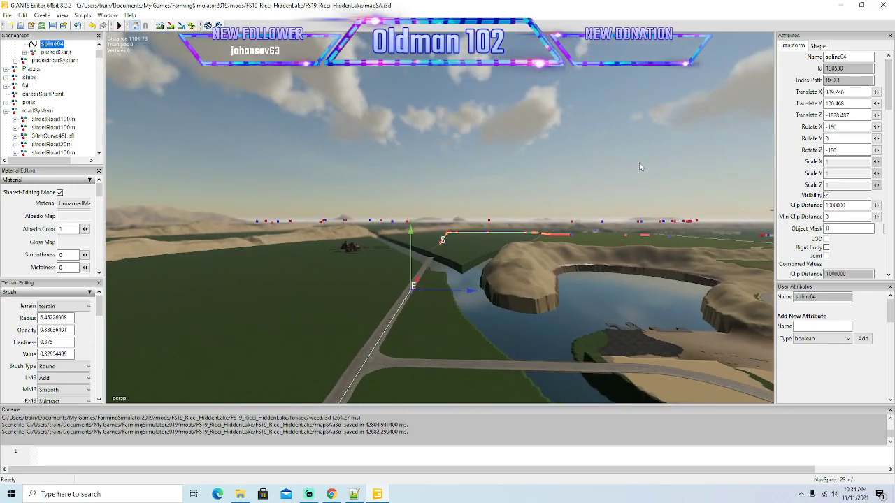
pyautogui.scroll(5, 640, 162)
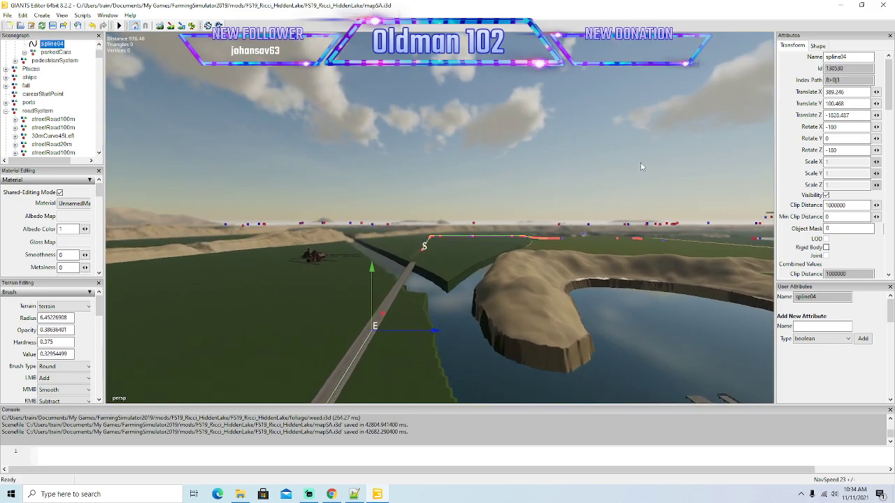
# Extend spline04 in a long segment along the straight road to the river crossing, keeping it in the right-hand lane.
pyautogui.scroll(3, 640, 163)
pyautogui.keyDown('alt'); pyautogui.moveTo(640, 162); pyautogui.dragTo(442, 264); pyautogui.keyUp('alt')
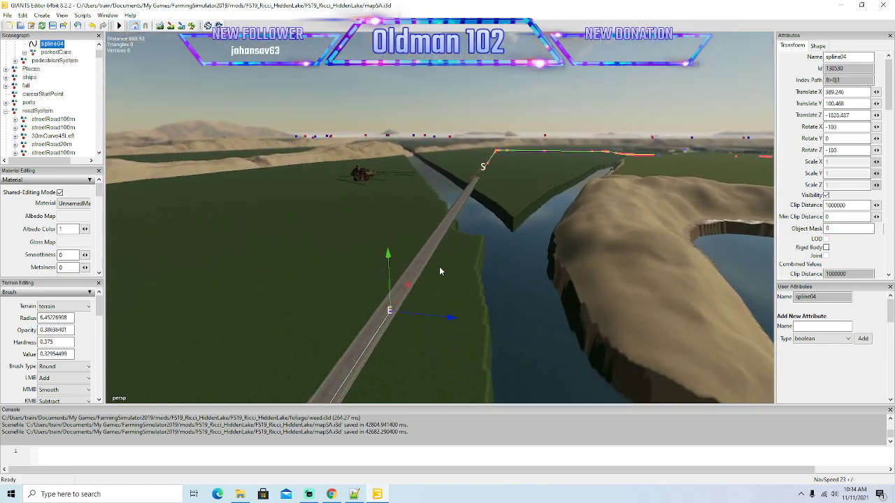
pyautogui.moveTo(407, 286); pyautogui.dragTo(470, 188)
pyautogui.keyDown('alt'); pyautogui.moveTo(597, 194); pyautogui.dragTo(650, 143); pyautogui.keyUp('alt')
pyautogui.scroll(3, 649, 142)
pyautogui.scroll(5, 649, 143)
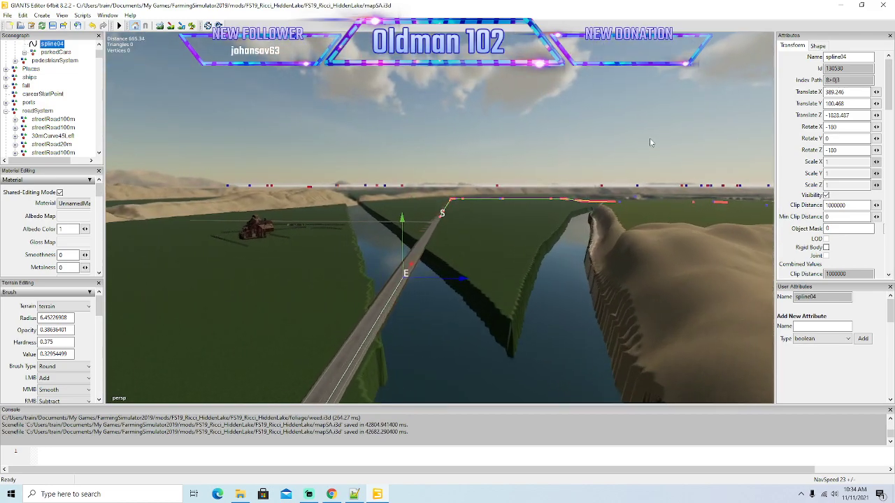
pyautogui.scroll(3, 649, 143)
# Carry spline04 across the river and along the following straight in the right-hand lane to just short of its start point.
pyautogui.keyDown('alt'); pyautogui.moveTo(650, 143); pyautogui.dragTo(579, 215); pyautogui.keyUp('alt')
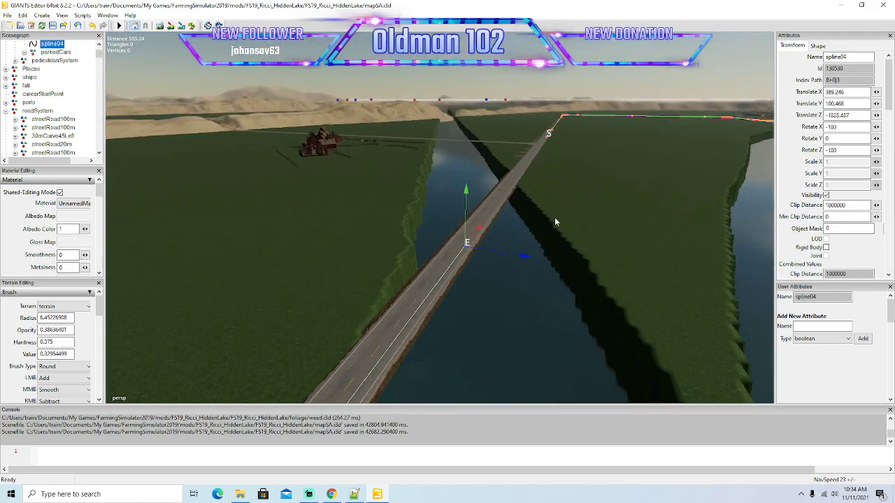
pyautogui.moveTo(473, 239); pyautogui.dragTo(533, 152)
pyautogui.keyDown('alt'); pyautogui.moveTo(625, 172); pyautogui.dragTo(564, 208); pyautogui.keyUp('alt')
pyautogui.scroll(3, 676, 123)
pyautogui.scroll(5, 676, 123)
pyautogui.moveTo(390, 273); pyautogui.dragTo(475, 158)
pyautogui.keyDown('alt'); pyautogui.moveTo(633, 135); pyautogui.dragTo(509, 207); pyautogui.keyUp('alt')
pyautogui.scroll(4, 654, 100)
pyautogui.scroll(3, 654, 101)
pyautogui.moveTo(420, 247); pyautogui.dragTo(574, 142)
pyautogui.scroll(4, 573, 142)
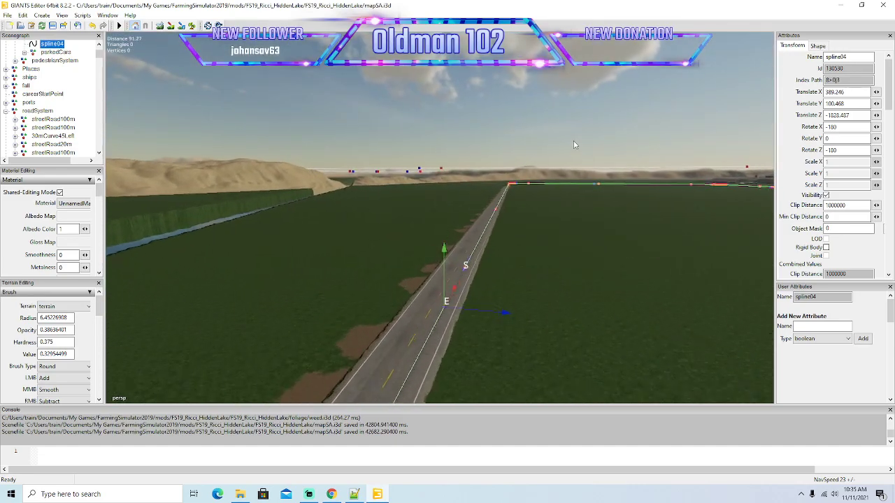
# Bring the end point of spline04 up to its start point in the centre of the lane.
pyautogui.scroll(5, 577, 144)
pyautogui.keyDown('alt'); pyautogui.moveTo(626, 163); pyautogui.dragTo(793, 243); pyautogui.keyUp('alt')
pyautogui.scroll(-2, 793, 243)
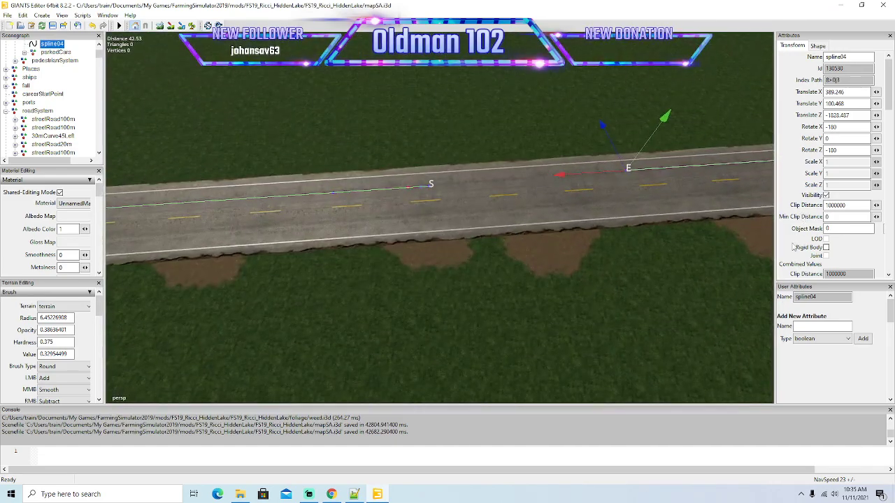
pyautogui.scroll(2, 695, 194)
pyautogui.moveTo(619, 149); pyautogui.dragTo(340, 221)
pyautogui.scroll(2, 452, 146)
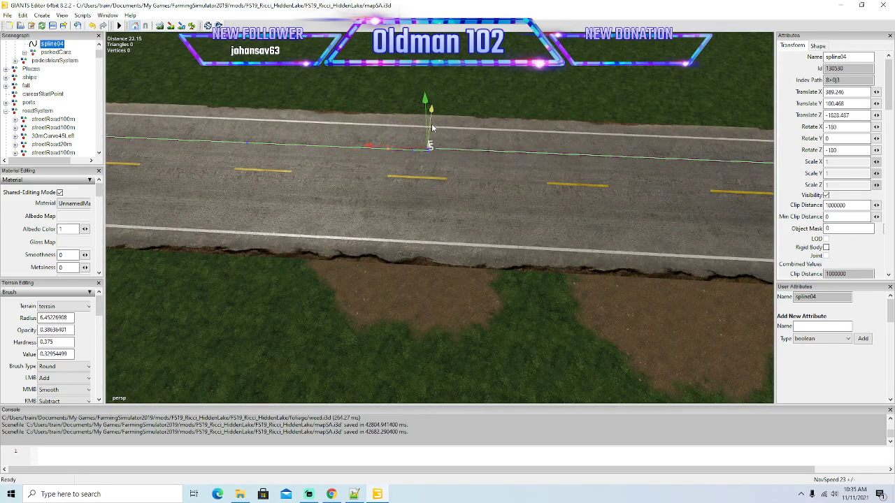
# Fine-tune the spacing between the end and start points of spline04 along the lane centre.
pyautogui.scroll(-2, 420, 171)
pyautogui.moveTo(415, 173); pyautogui.dragTo(526, 187)
pyautogui.moveTo(463, 174); pyautogui.dragTo(379, 171)
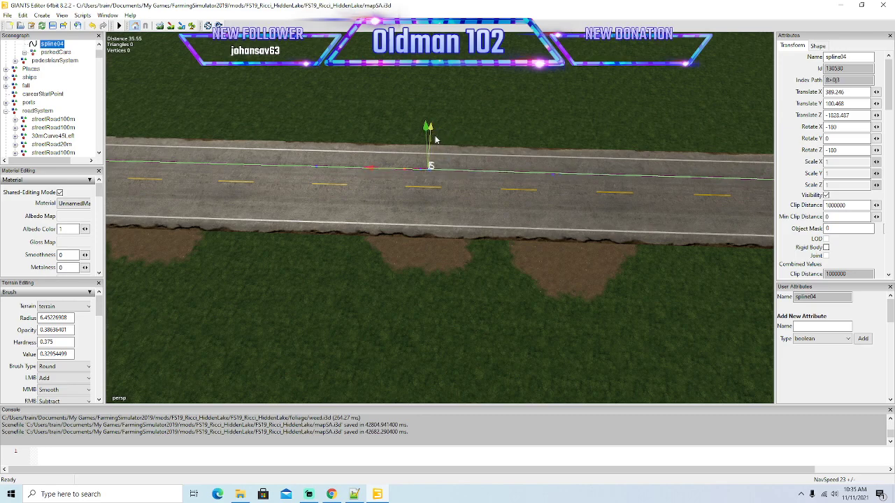
pyautogui.moveTo(413, 171); pyautogui.dragTo(443, 182)
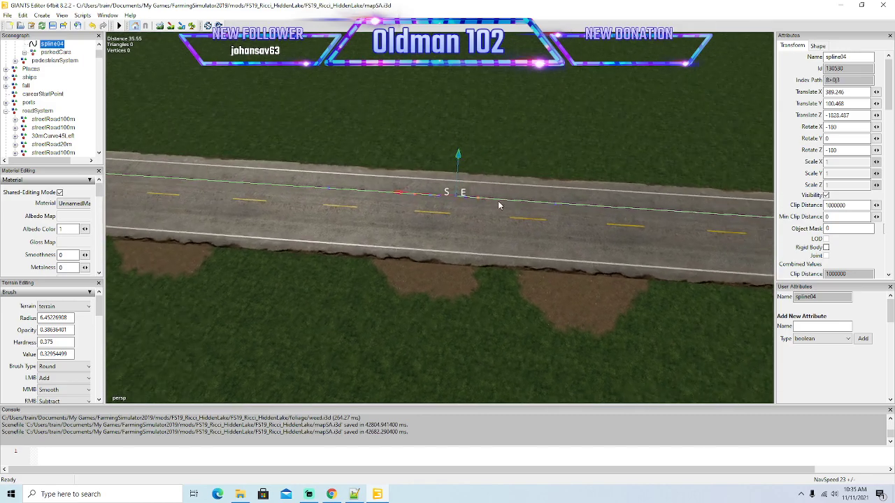
pyautogui.scroll(5, 482, 199)
pyautogui.moveTo(430, 175); pyautogui.dragTo(397, 184)
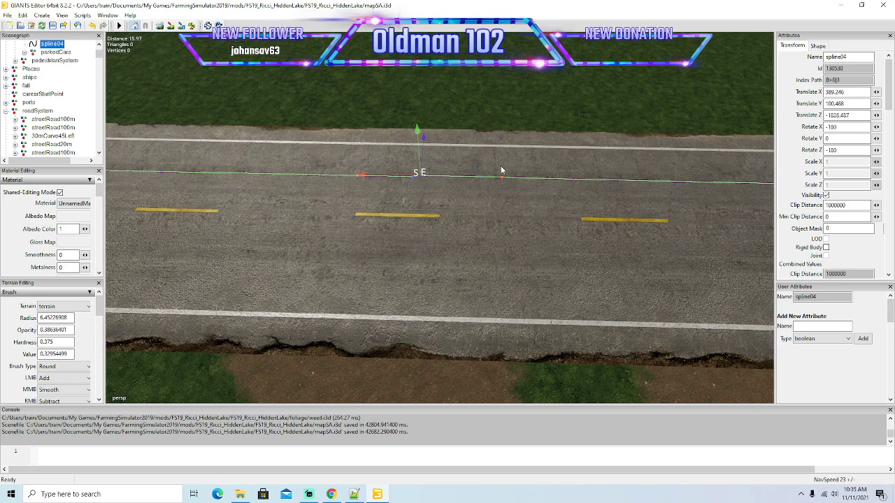
# Delete the surplus control points at the end of spline04 and place its end point directly on the start point.
pyautogui.press('Delete')
pyautogui.press('Delete')
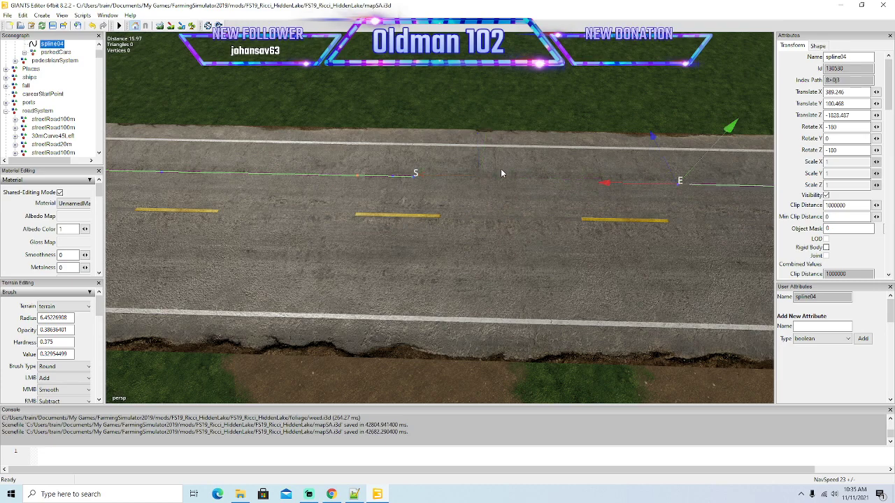
pyautogui.moveTo(606, 184); pyautogui.dragTo(310, 204)
pyautogui.press('Delete')
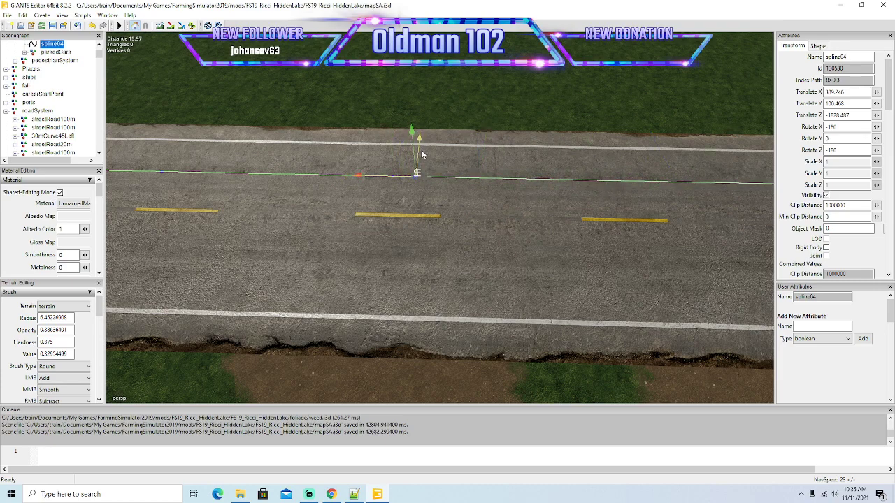
pyautogui.moveTo(395, 181); pyautogui.dragTo(394, 181)
# Check the closed spline04 loop from farther away and save the map.
pyautogui.scroll(-4, 474, 185)
pyautogui.keyDown('alt'); pyautogui.moveTo(474, 185); pyautogui.dragTo(692, 177); pyautogui.keyUp('alt')
pyautogui.scroll(-8, 540, 205)
pyautogui.keyDown('alt'); pyautogui.moveTo(665, 230); pyautogui.dragTo(604, 215); pyautogui.keyUp('alt')
pyautogui.moveTo(588, 212); pyautogui.dragTo(301, 190, button='right')
pyautogui.hotkey('ctrl', 's')
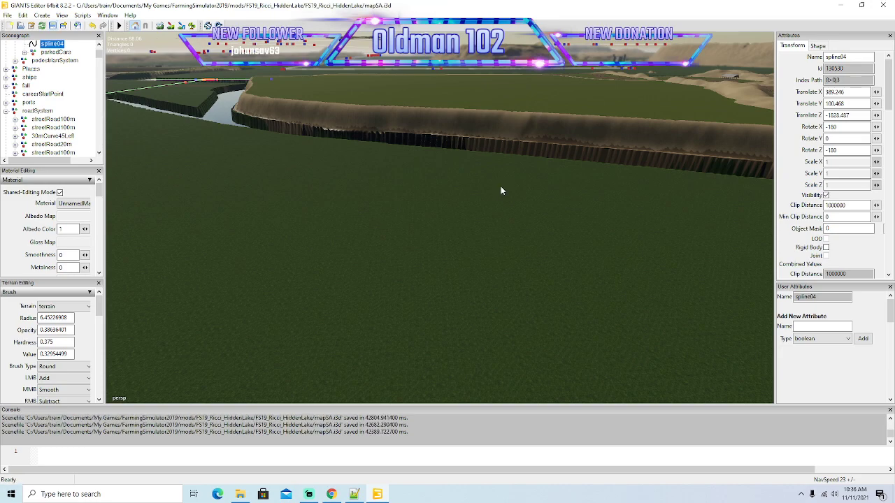
# Switch to FS19_MFS+, select the hiddenLake Unzipped mod folder and launch Farming Simulator 19.
pyautogui.click(840, 5)
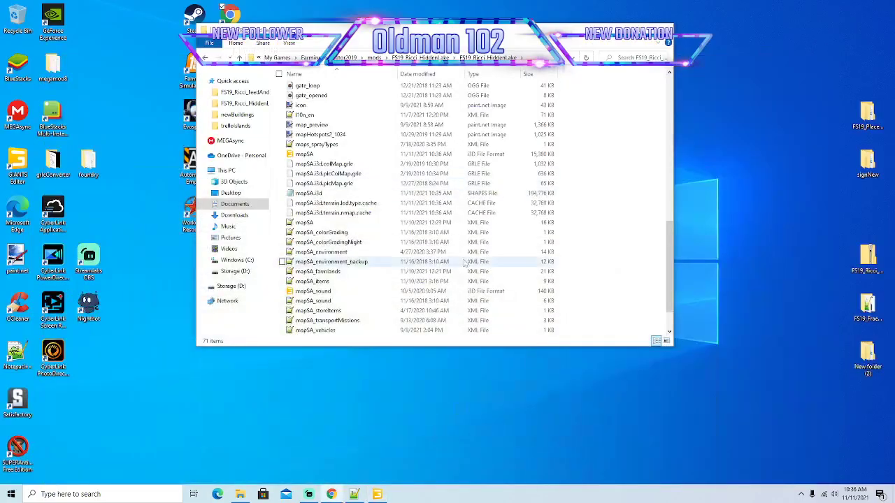
pyautogui.click(620, 28)
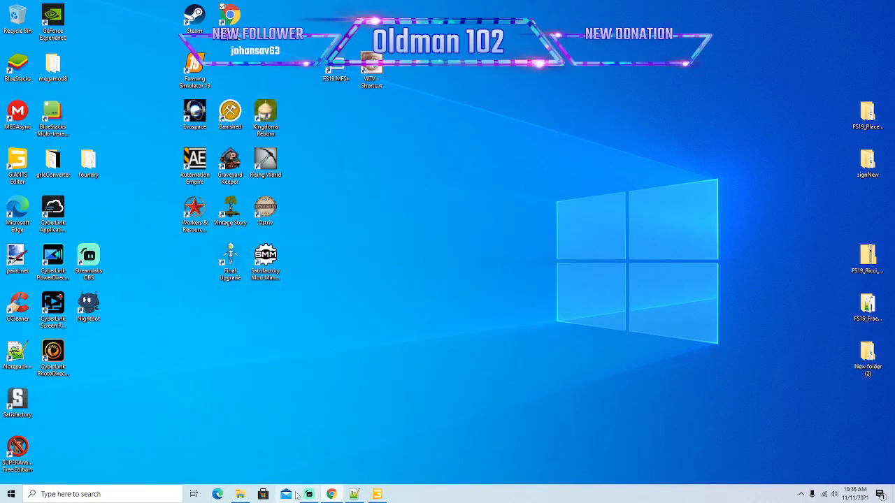
pyautogui.rightClick(339, 66)
pyautogui.click(357, 74)
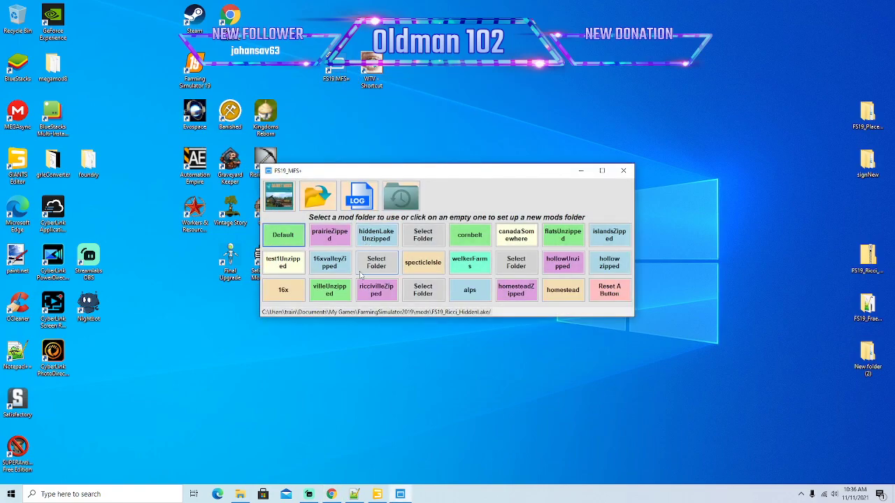
pyautogui.rightClick(198, 65)
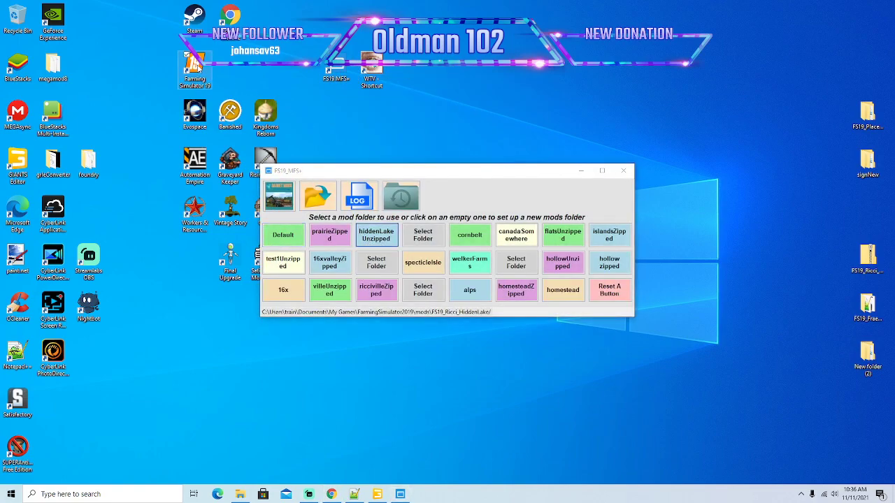
pyautogui.click(219, 73)
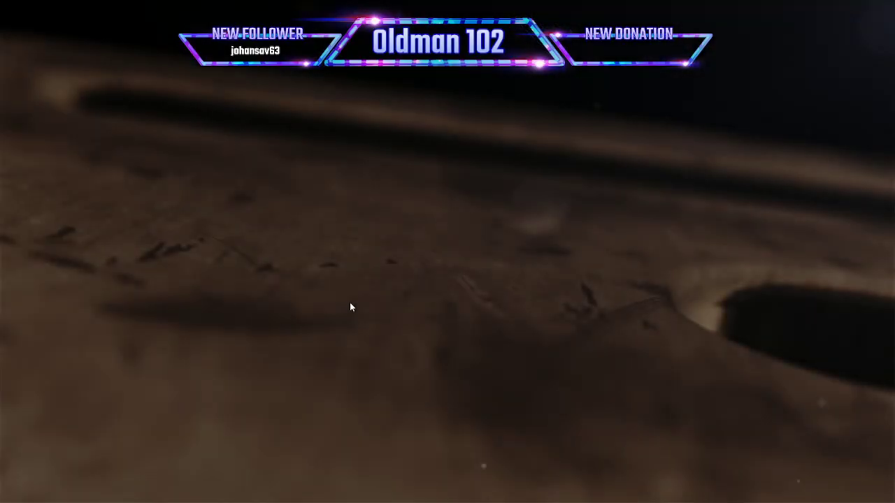
# Skip the game intro, open the savegames and start a new game in the unused Savegame 10 slot.
pyautogui.click(350, 303)
pyautogui.click(351, 303)
pyautogui.click(134, 291)
pyautogui.press('Right')
pyautogui.press('Right')
pyautogui.press('Right')
pyautogui.press('Right')
pyautogui.press('Right')
pyautogui.press('Right')
pyautogui.press('Right')
pyautogui.press('Right')
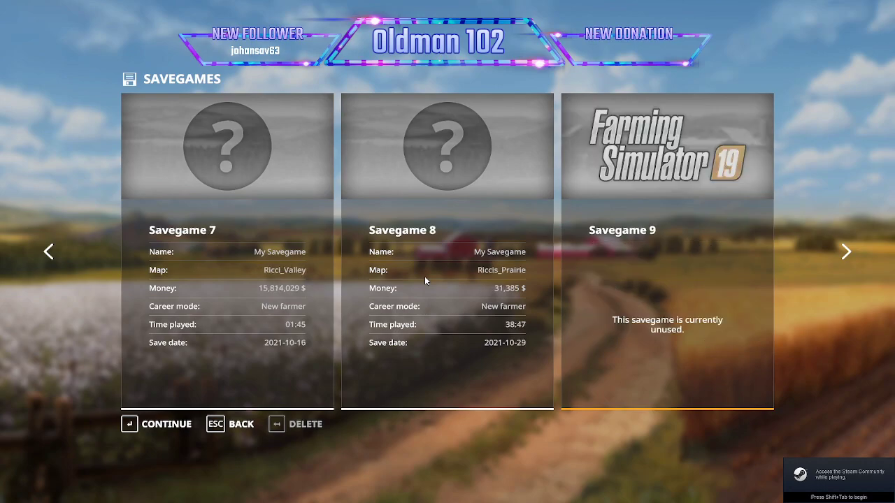
pyautogui.press('Right')
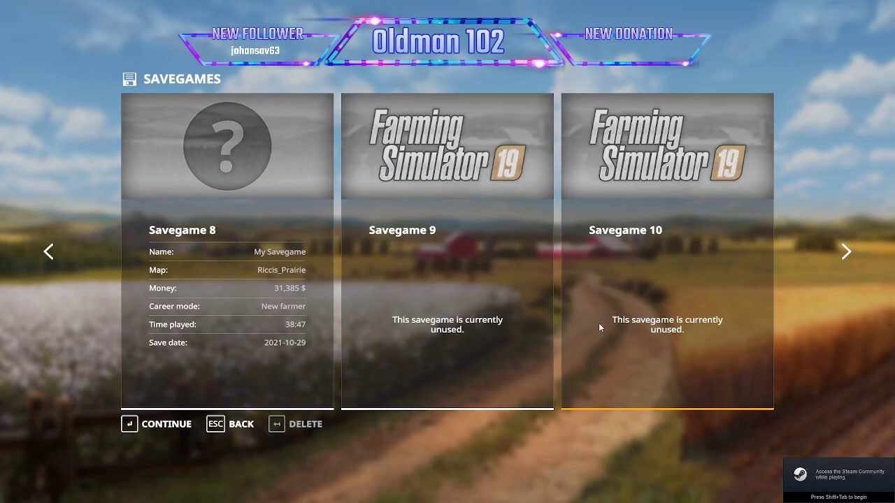
pyautogui.click(172, 424)
pyautogui.click(171, 424)
# Choose the Ricci_HiddenLake map for the new game and start loading it.
pyautogui.press('Right')
pyautogui.press('Right')
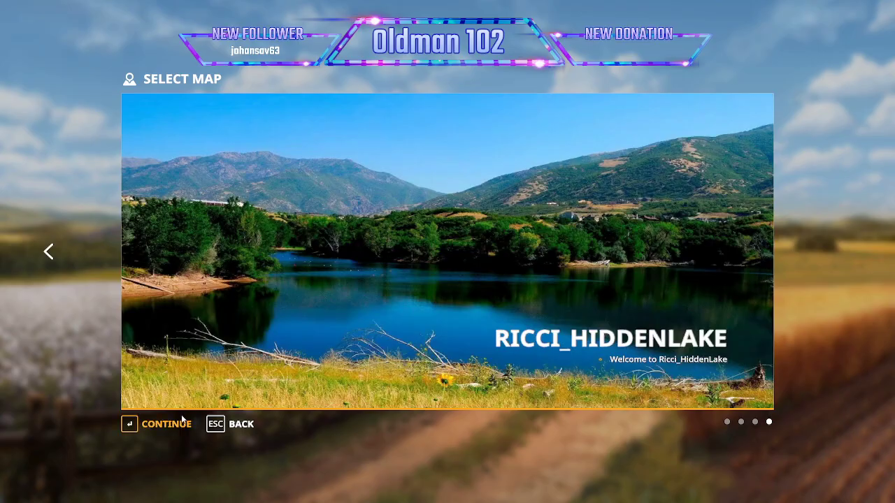
pyautogui.click(167, 424)
pyautogui.click(167, 423)
pyautogui.click(167, 425)
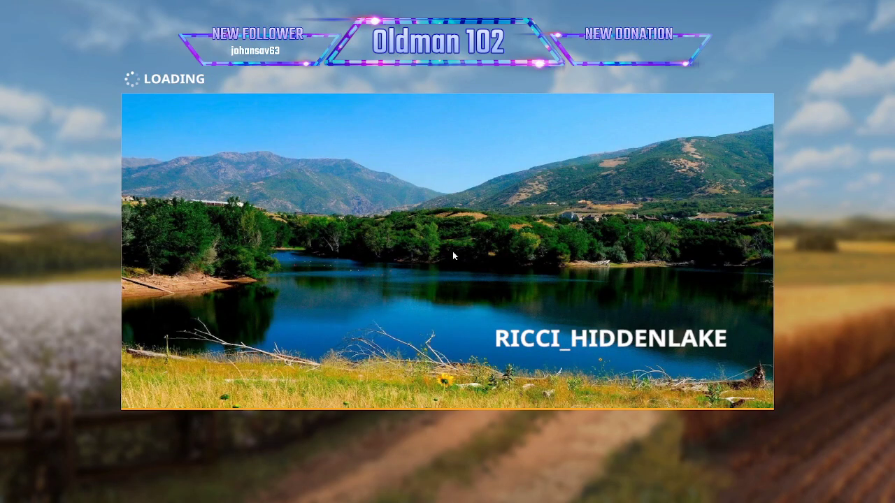
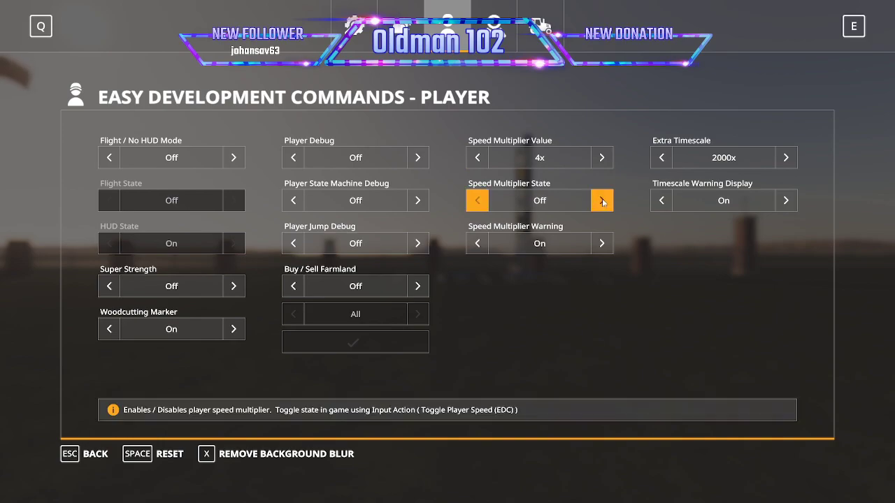
# Change the player's Speed Multiplier Warning option and close the development commands.
pyautogui.click(601, 243)
pyautogui.press('Escape')
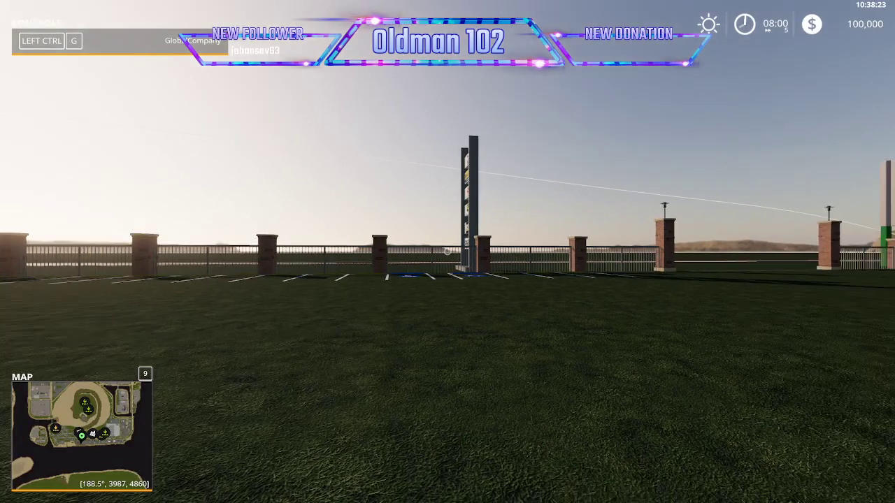
# Open the Lizard Pickup 2014 from the shop's Cars category and set its main color to orange.
pyautogui.press('p')
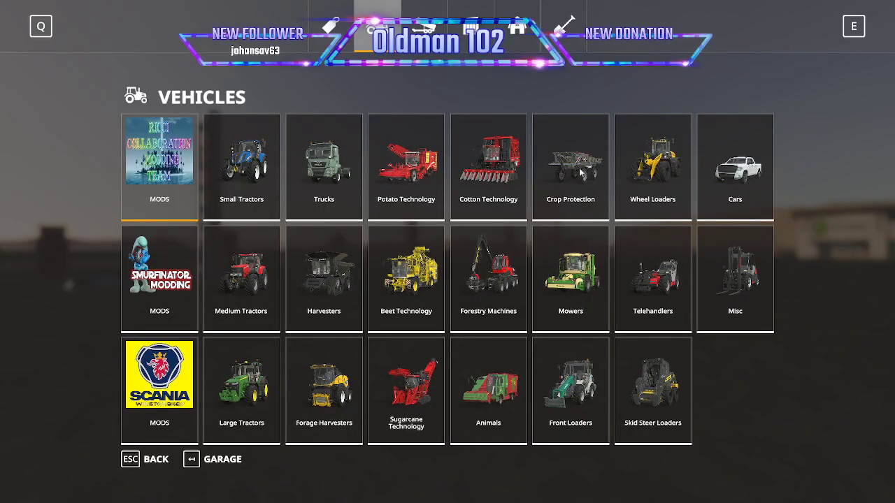
pyautogui.click(752, 187)
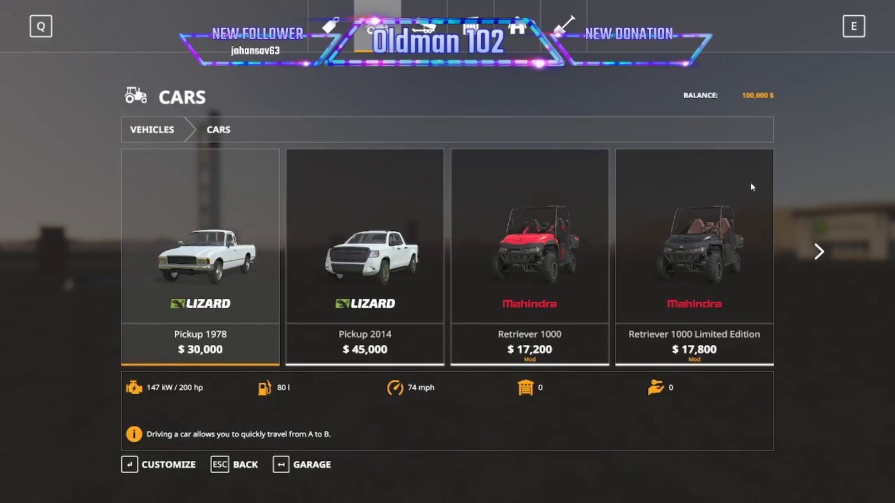
pyautogui.click(415, 294)
pyautogui.click(415, 295)
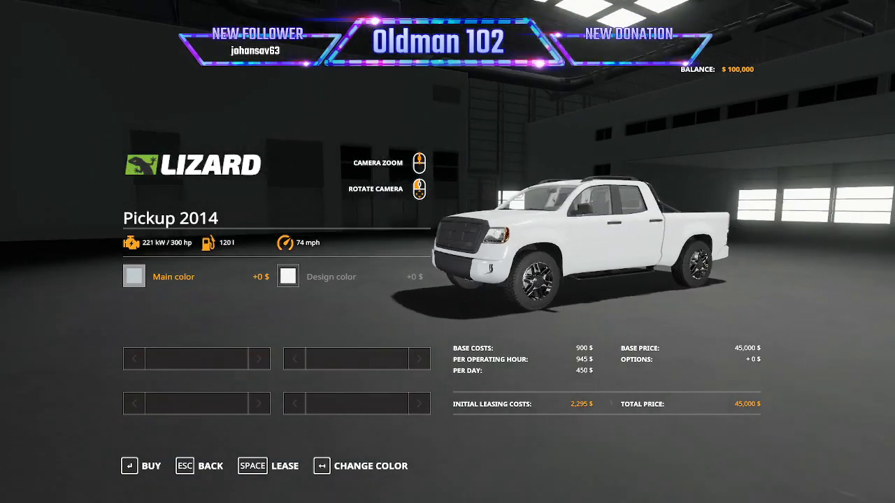
pyautogui.click(140, 278)
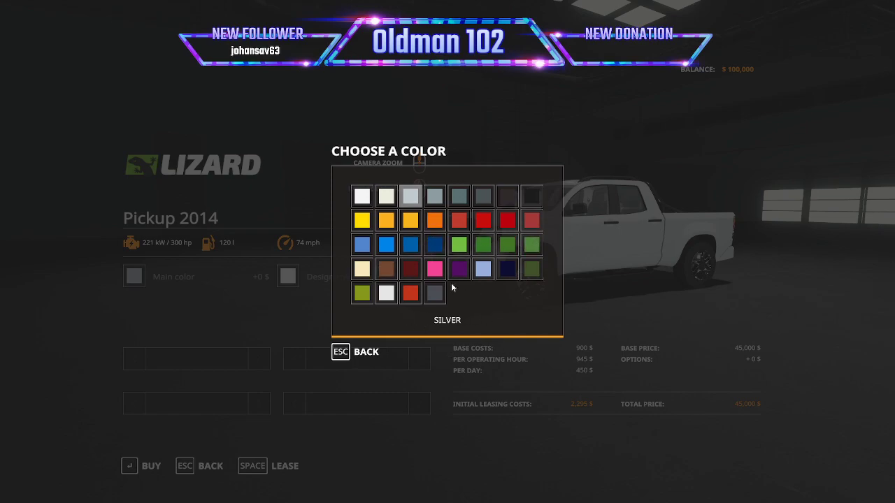
pyautogui.click(434, 220)
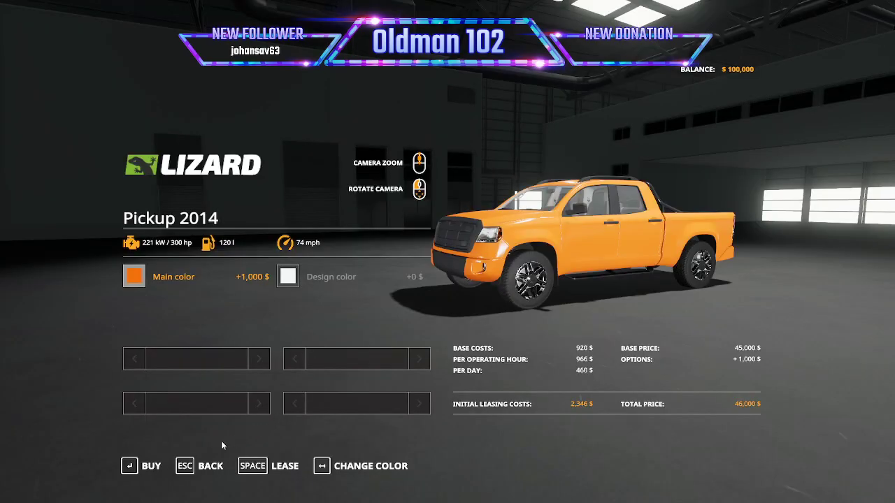
# Lease the customized Pickup 2014, confirm the lease and return to the game world.
pyautogui.click(285, 467)
pyautogui.click(325, 321)
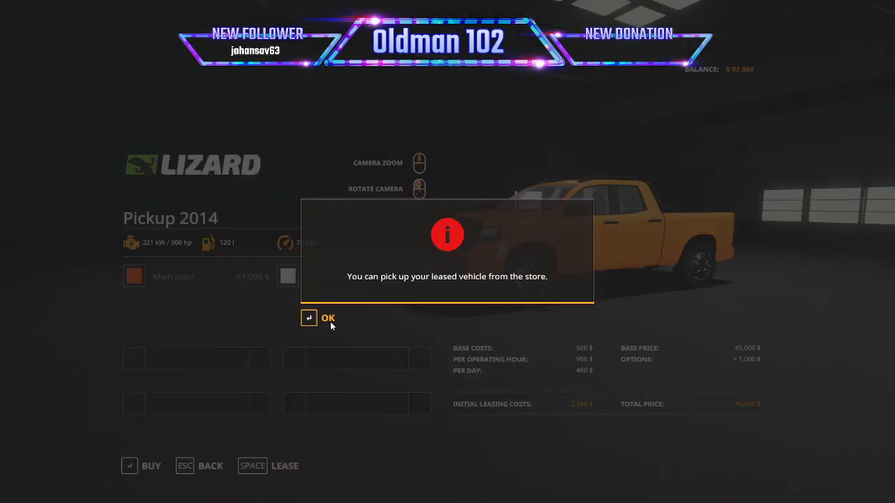
pyautogui.click(330, 320)
pyautogui.press('Escape')
pyautogui.press('Escape')
pyautogui.press('Escape')
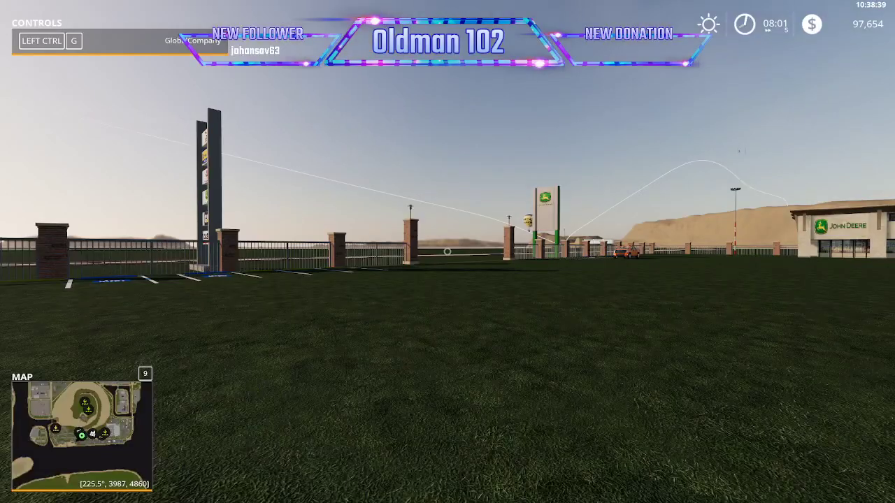
# Enter the leased pickup and drive it forward, steering right along the row of parking bays.
pyautogui.press('Tab')
pyautogui.scroll(-10, 448, 252)
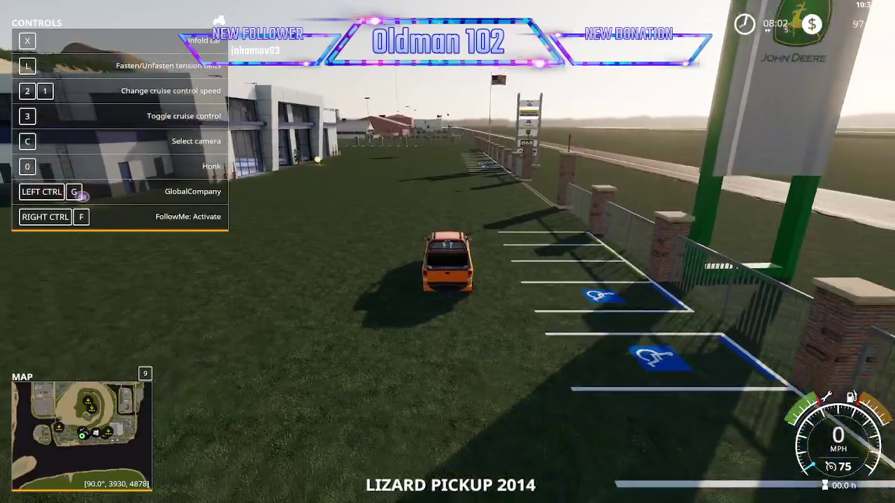
pyautogui.scroll(-5, 447, 252)
pyautogui.press('w')
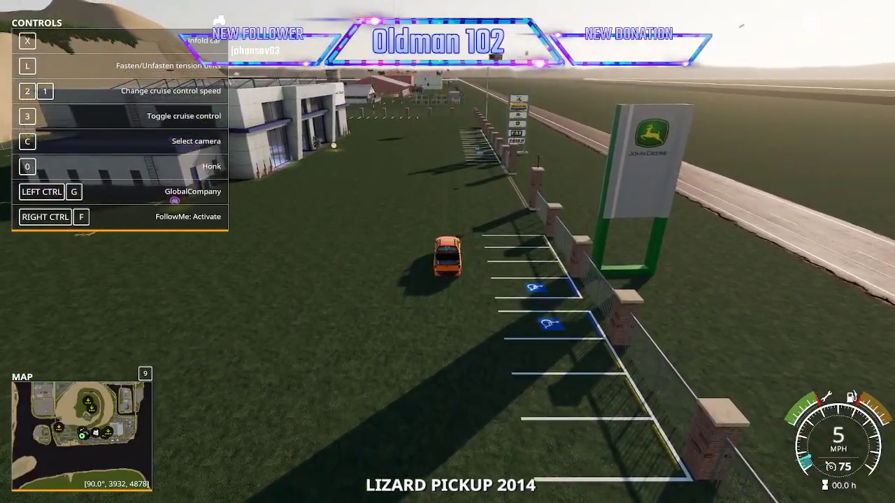
pyautogui.press('d')
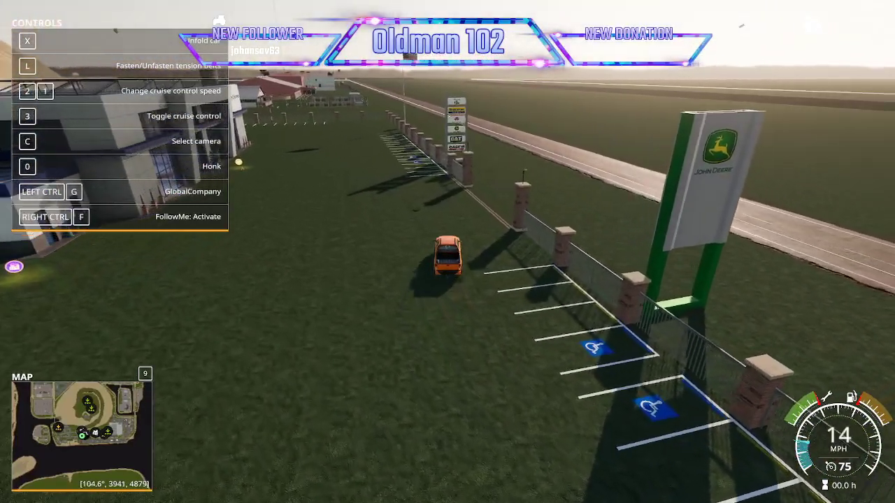
pyautogui.press('d')
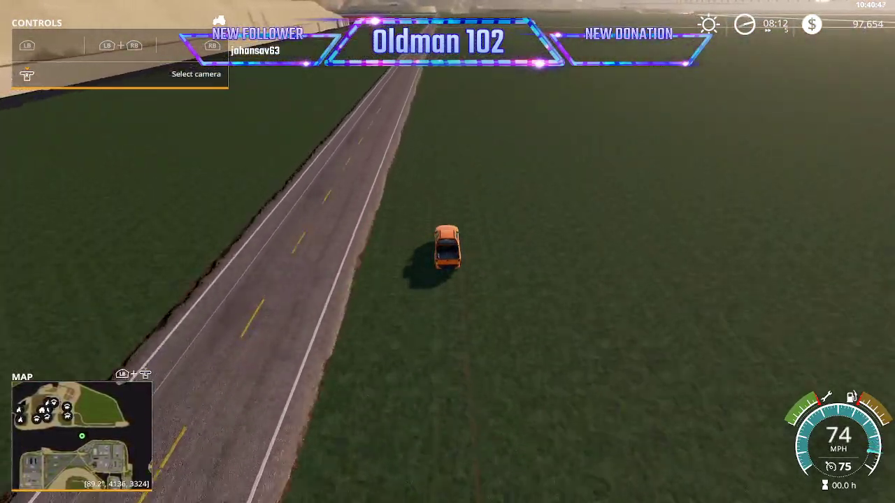
# Quit the game from its settings page and confirm leaving.
pyautogui.press('Escape')
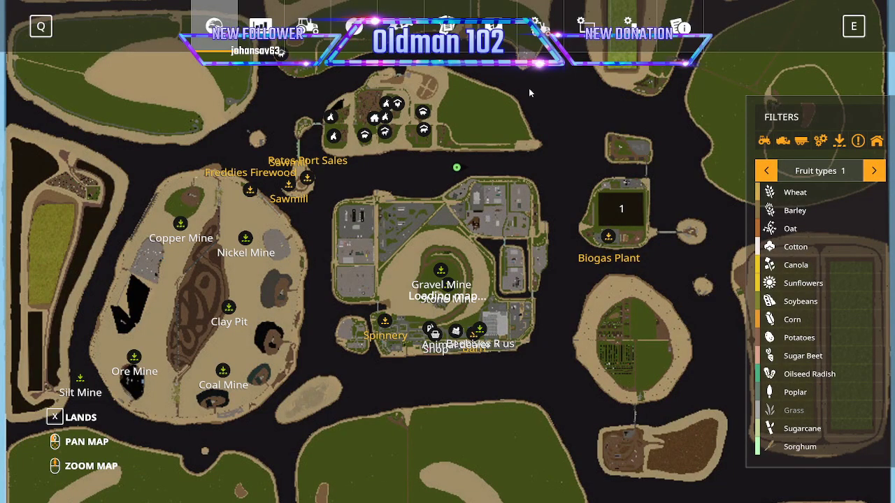
pyautogui.click(540, 28)
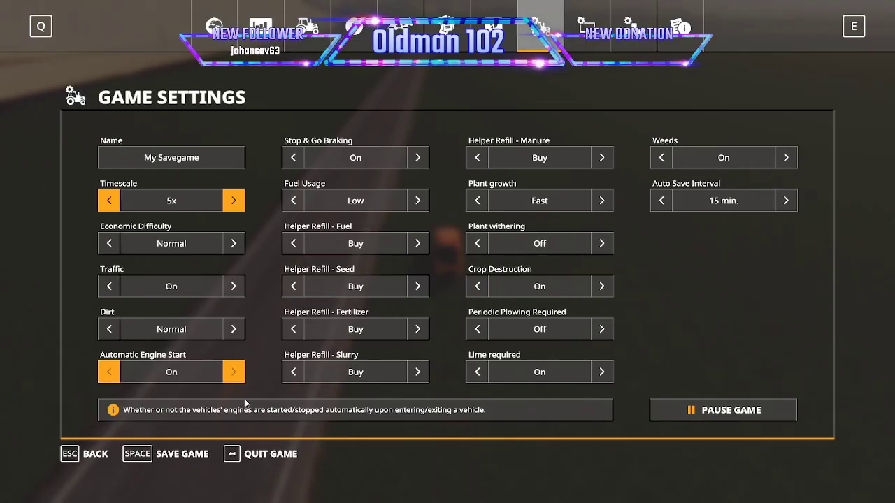
pyautogui.click(276, 455)
pyautogui.press('Return')
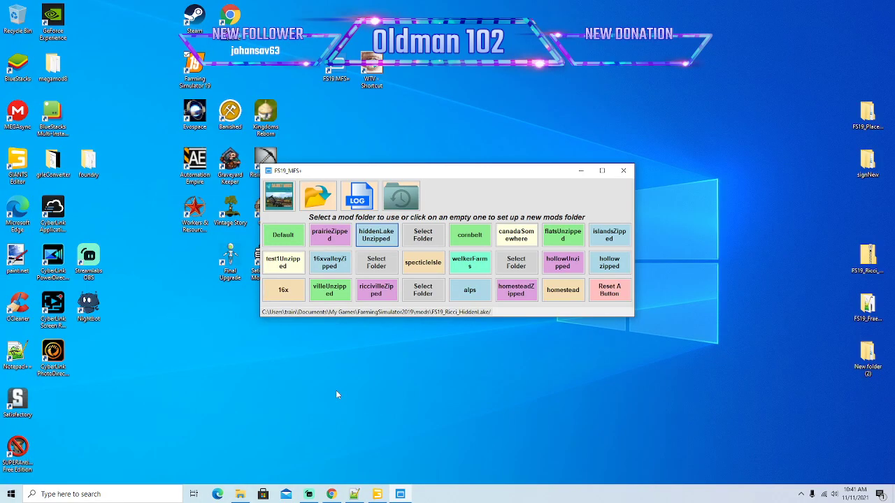
# Switch to Notepad++ and reload the game's modified log.txt.
pyautogui.click(354, 494)
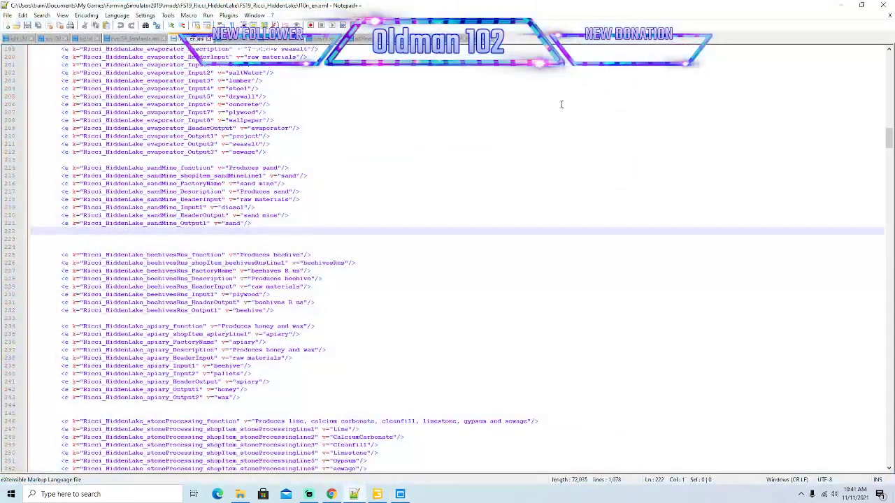
pyautogui.click(86, 38)
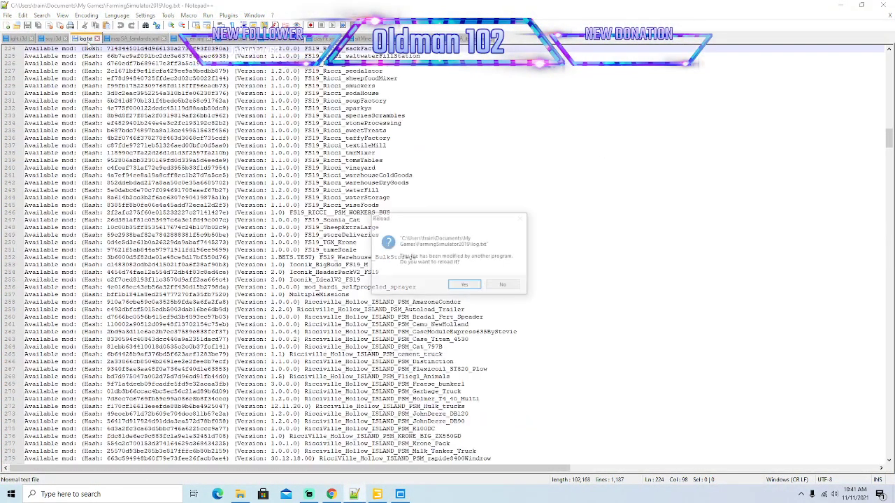
pyautogui.click(465, 286)
# Read the reloaded log from its beginning through the mod and map loading entries, checking for warnings and errors.
pyautogui.moveTo(889, 138); pyautogui.dragTo(890, 59)
pyautogui.scroll(-14, 318, 142)
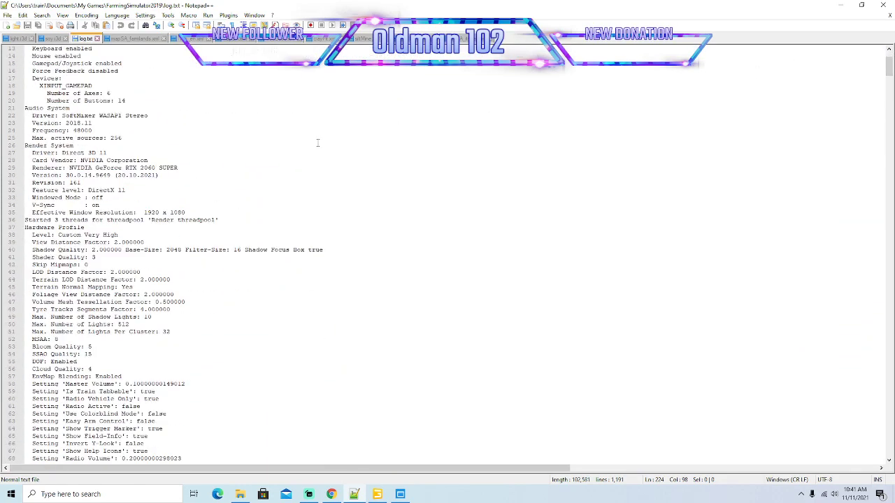
pyautogui.scroll(-5, 317, 143)
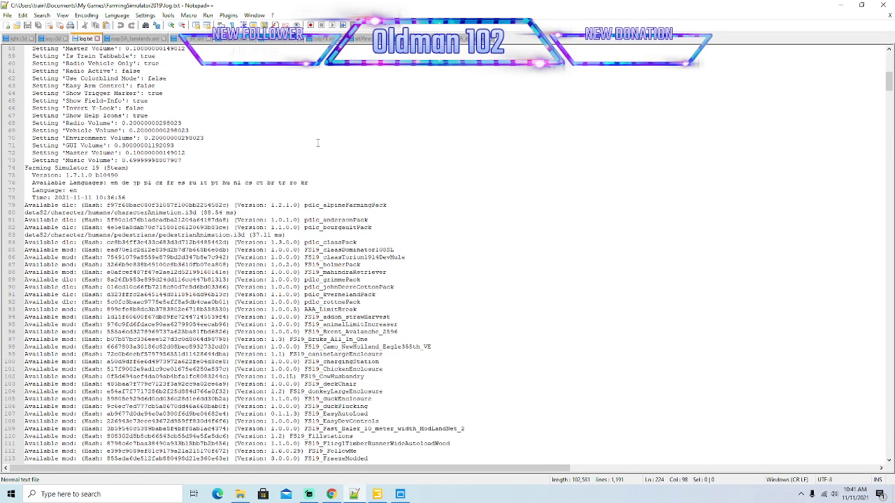
pyautogui.scroll(-16, 317, 142)
pyautogui.scroll(-18, 307, 185)
pyautogui.scroll(-20, 307, 186)
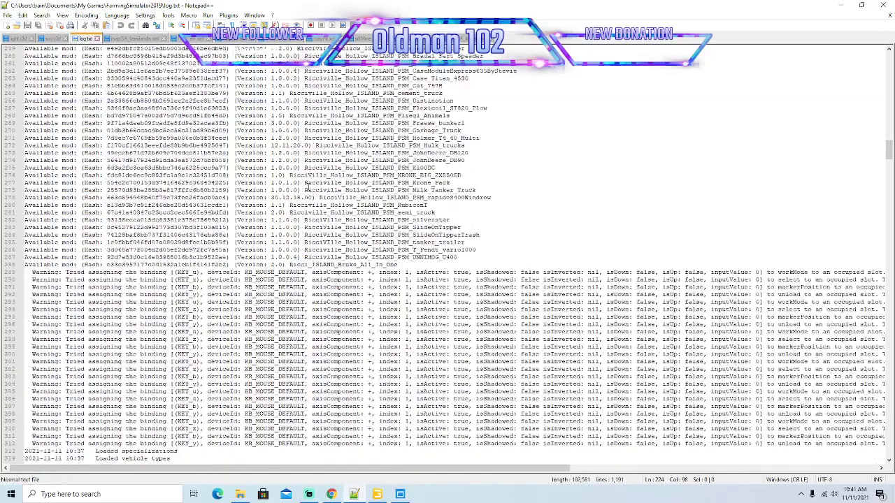
pyautogui.scroll(-20, 308, 187)
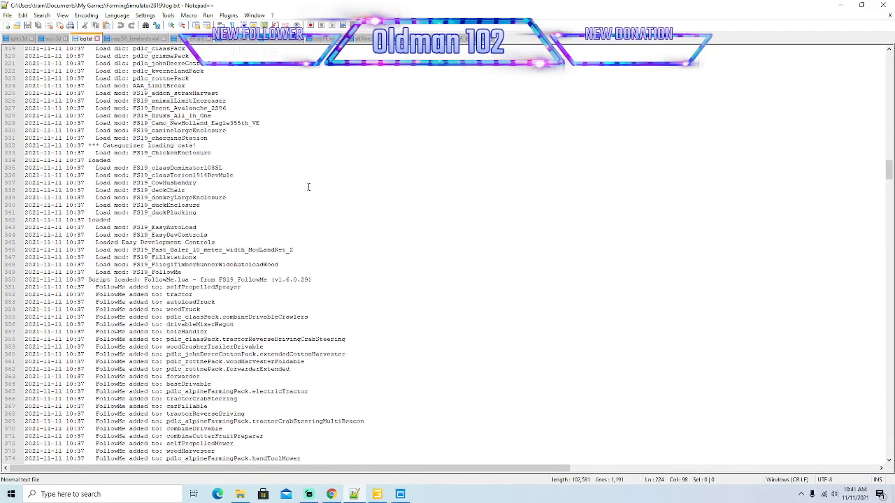
pyautogui.scroll(-12, 307, 186)
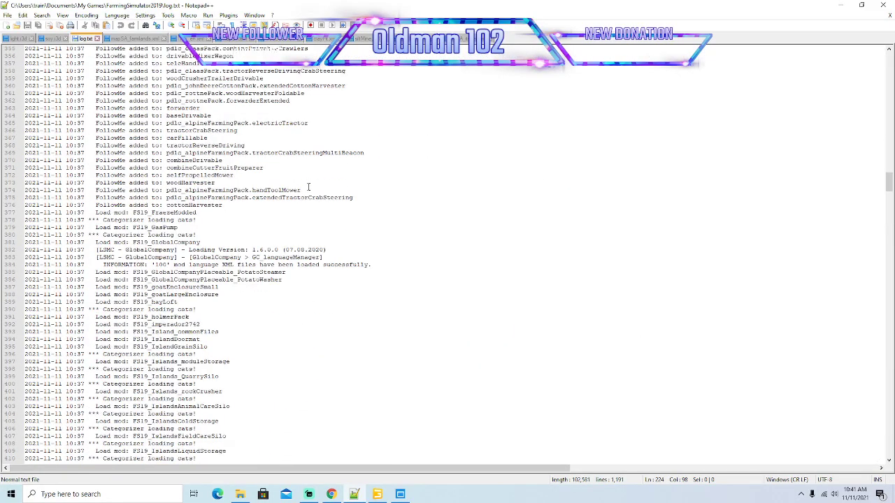
pyautogui.scroll(-13, 307, 187)
pyautogui.scroll(-20, 308, 187)
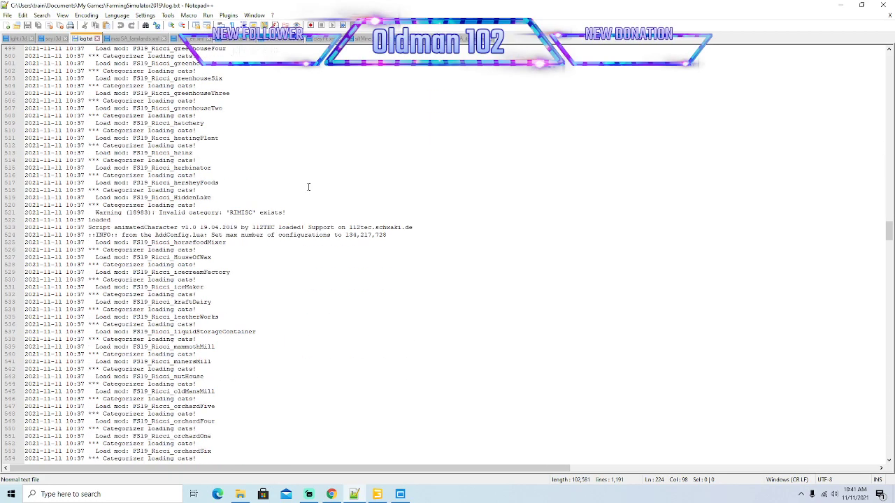
pyautogui.scroll(-20, 307, 187)
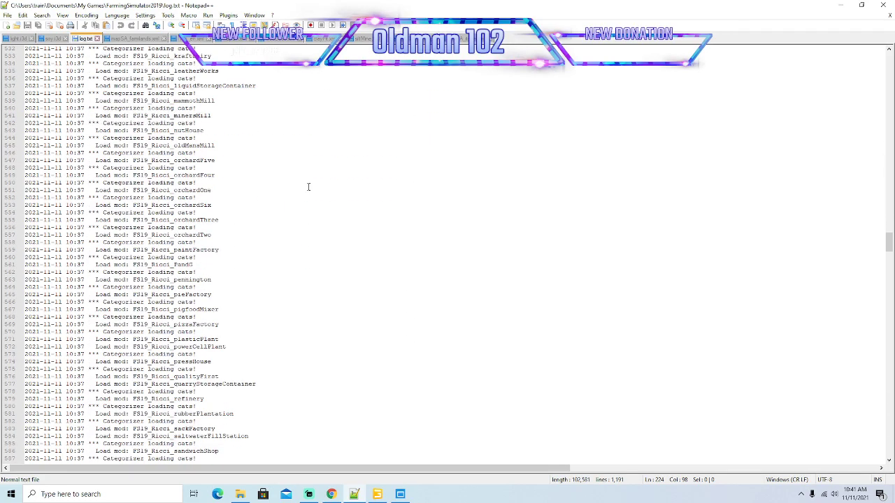
pyautogui.scroll(-10, 307, 186)
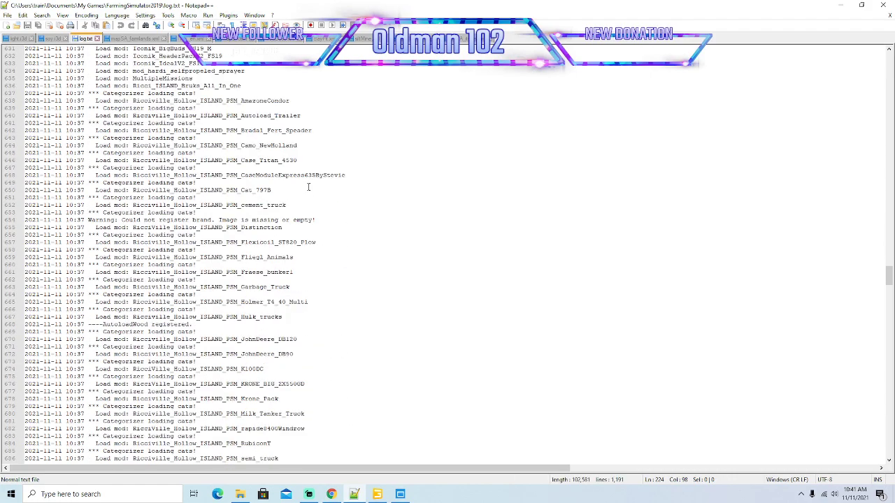
pyautogui.scroll(-12, 308, 187)
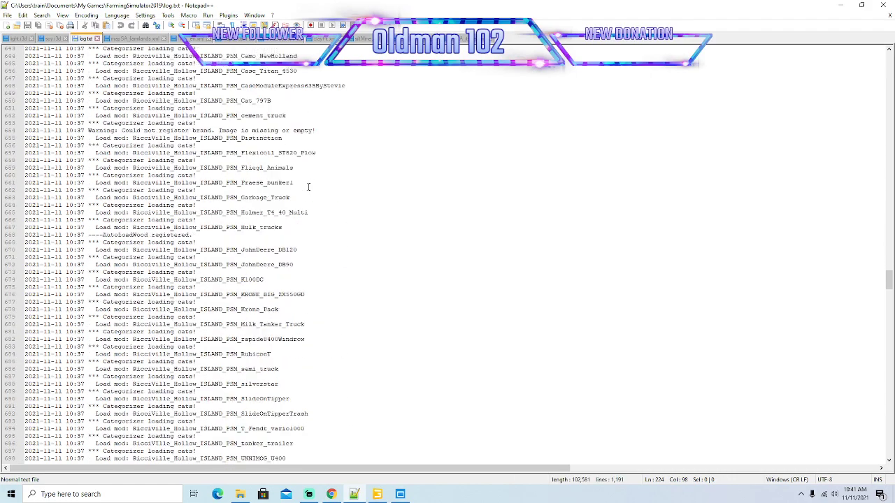
pyautogui.scroll(-20, 309, 187)
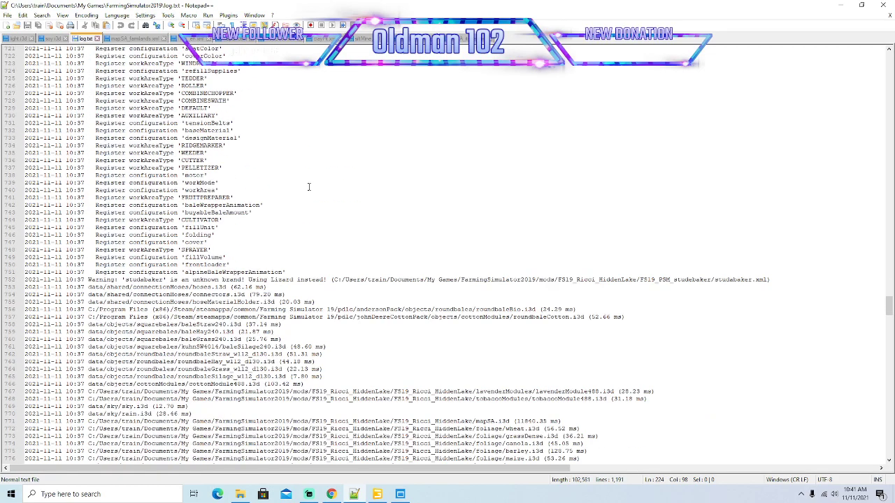
pyautogui.scroll(-18, 309, 187)
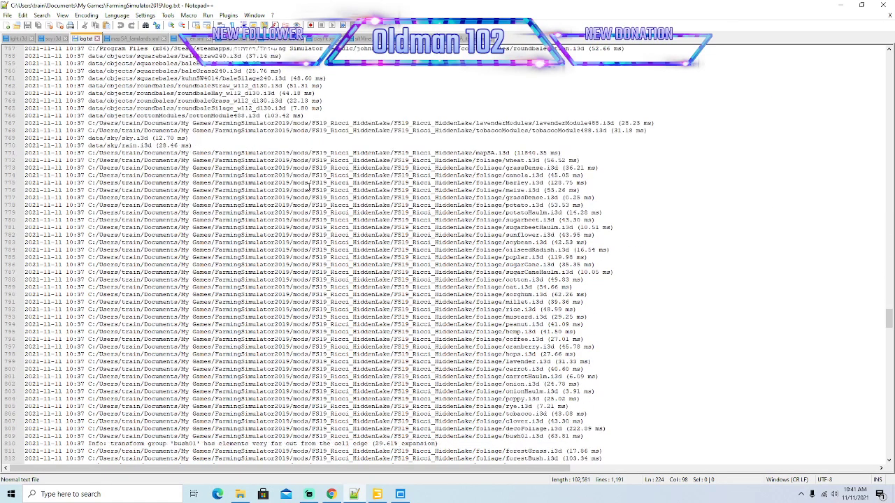
pyautogui.scroll(-1, 308, 186)
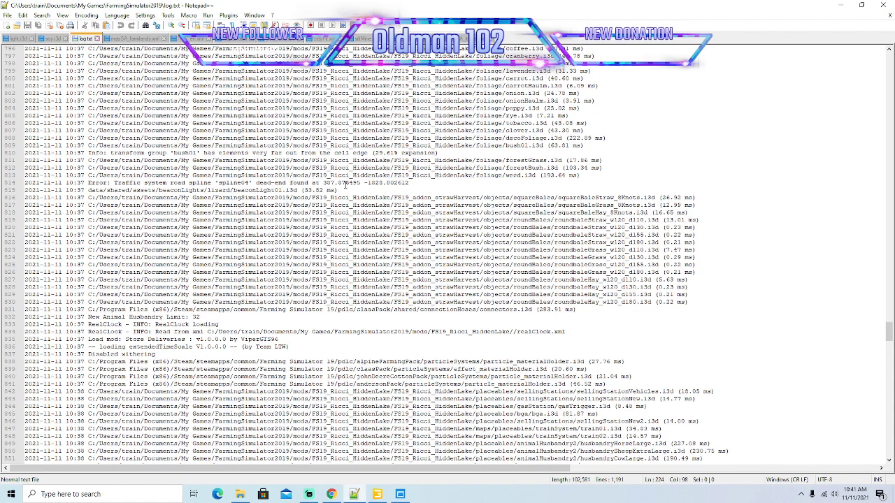
# Highlight the coordinates in the spline04 dead-end error and shrink the log window so that they stay readable.
pyautogui.moveTo(323, 182); pyautogui.dragTo(411, 183)
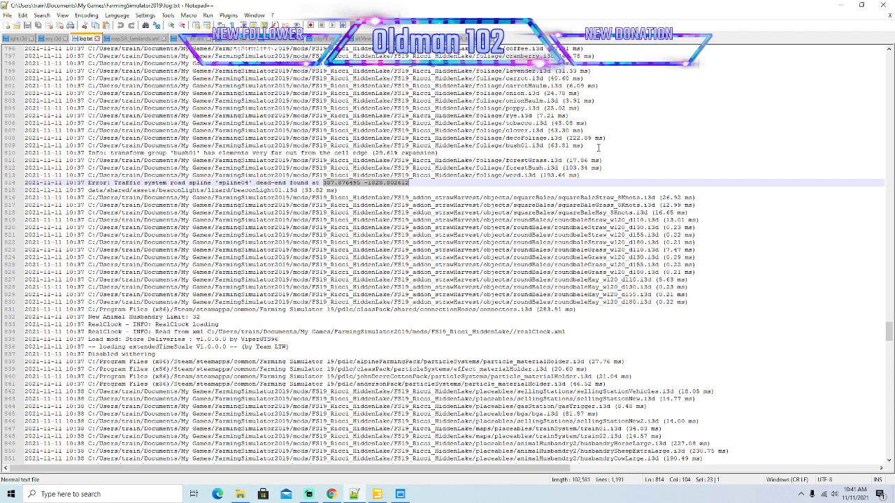
pyautogui.click(862, 6)
pyautogui.moveTo(560, 117); pyautogui.dragTo(446, 45)
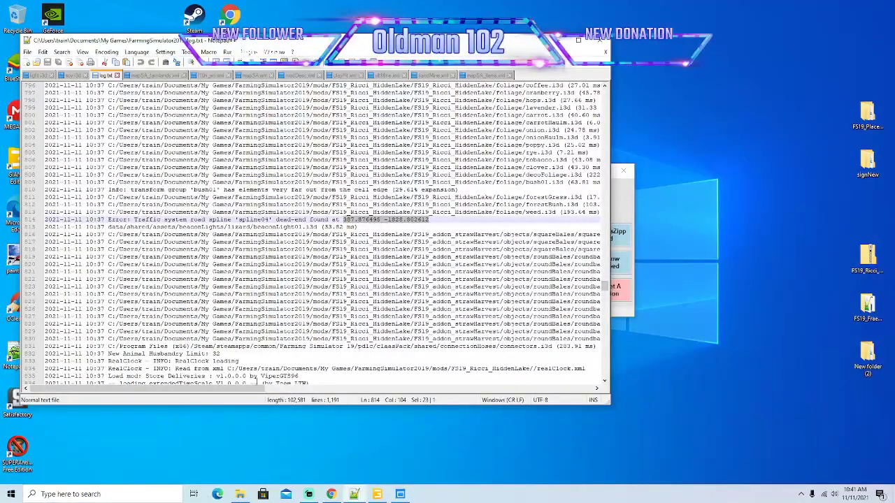
pyautogui.moveTo(255, 389); pyautogui.dragTo(301, 388)
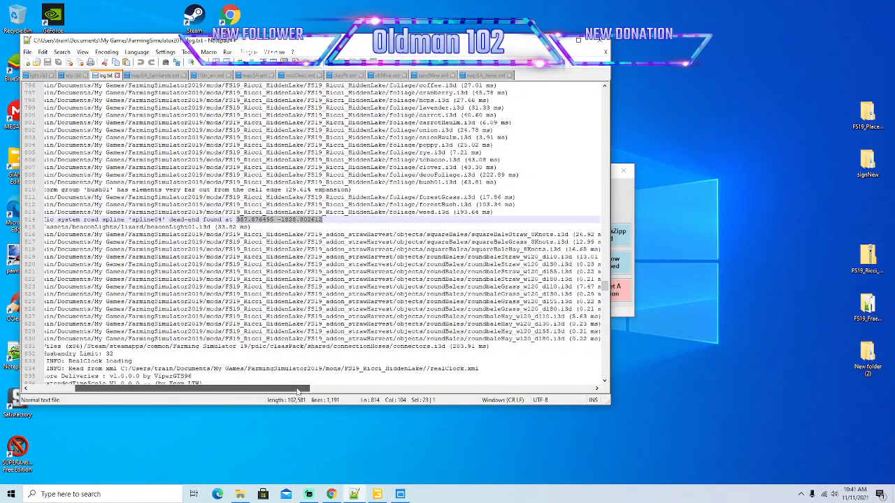
# Switch to GIANTS Editor, inspect spline04 along the road and compare its position with the coordinates in the log error.
pyautogui.click(377, 494)
pyautogui.scroll(1, 40, 88)
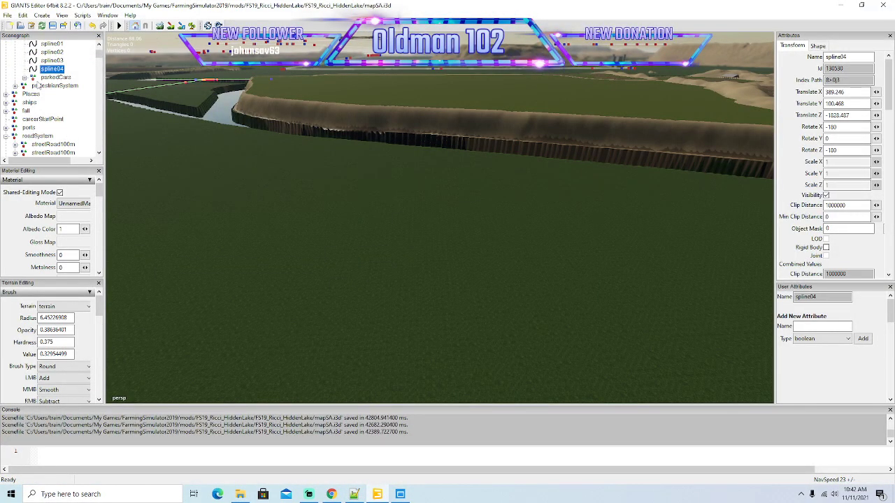
pyautogui.keyDown('alt'); pyautogui.moveTo(145, 113); pyautogui.dragTo(249, 193); pyautogui.keyUp('alt')
pyautogui.scroll(-5, 256, 169)
pyautogui.scroll(5, 250, 205)
pyautogui.hotkey('alt', 'Tab')
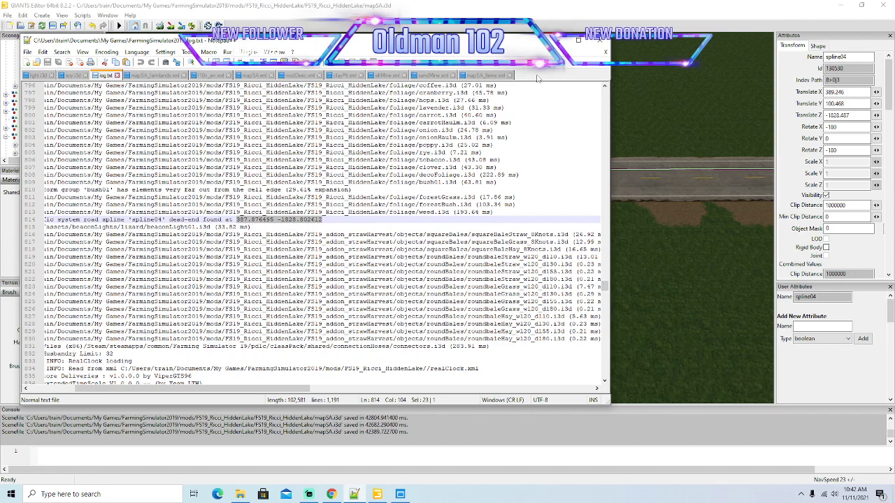
pyautogui.hotkey('alt', 'Tab')
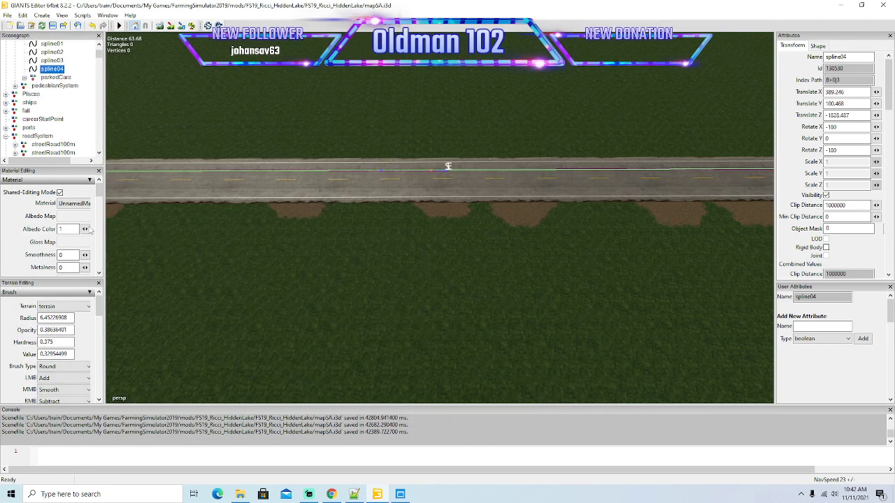
# Duplicate the roadPylon object and place the copy beside the road next to the start and end points of spline04.
pyautogui.scroll(-2, 64, 132)
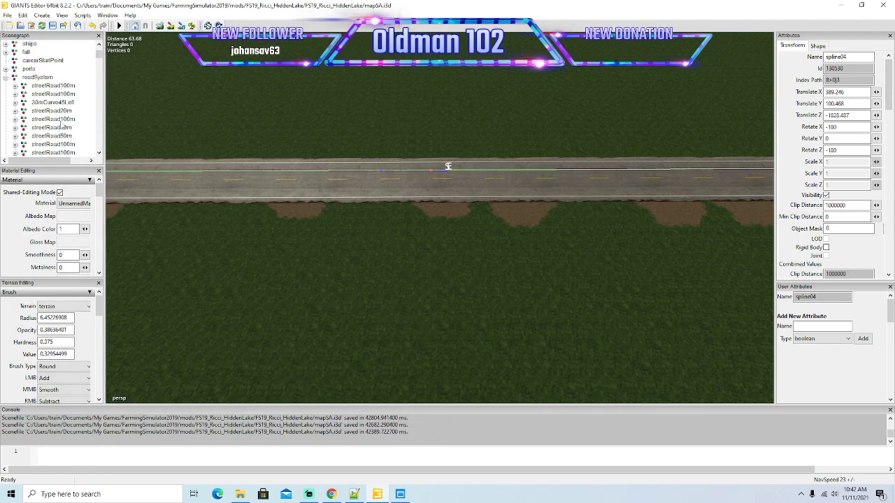
pyautogui.click(6, 79)
pyautogui.scroll(-4, 37, 140)
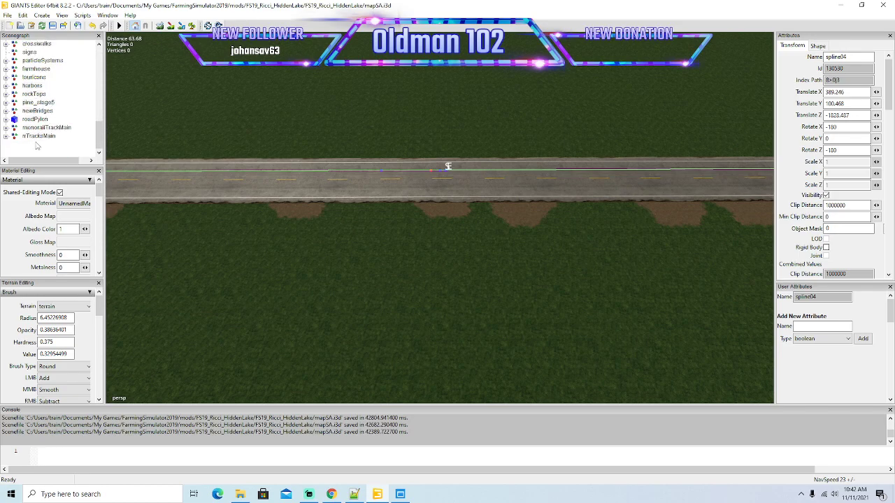
pyautogui.click(33, 119)
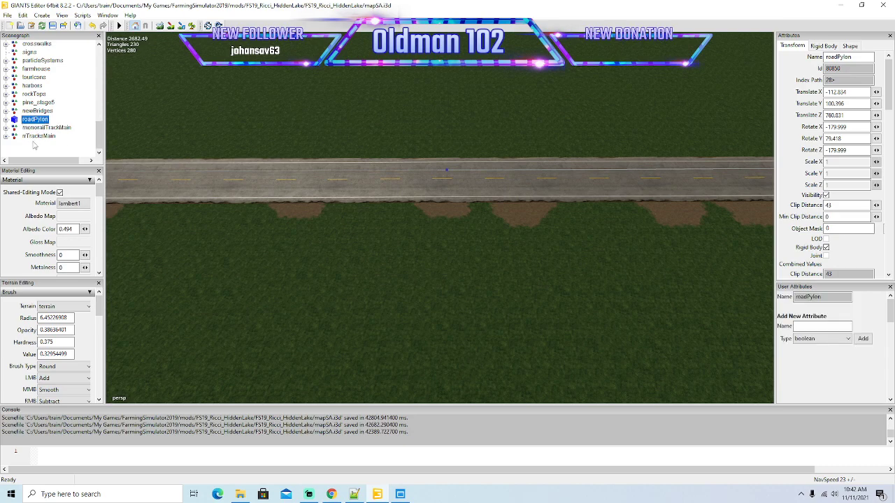
pyautogui.hotkey('ctrl', 'd')
pyautogui.click(23, 15)
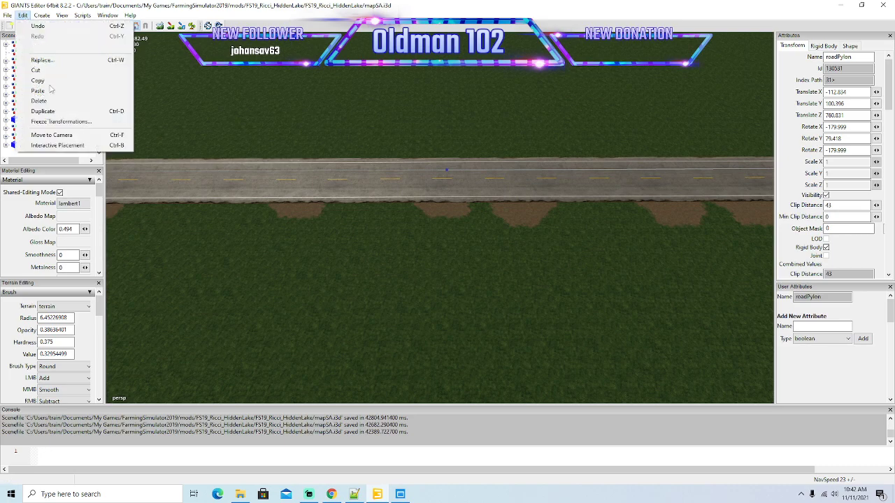
pyautogui.click(64, 146)
pyautogui.click(445, 149)
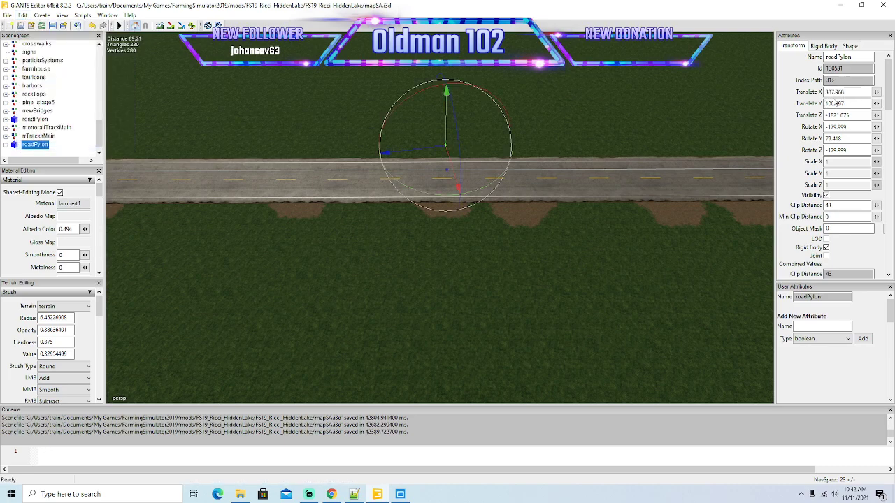
# Compare the pylon copy's position with the spline04 dead-end coordinates in the Notepad++ log, and delete the copy.
pyautogui.click(355, 494)
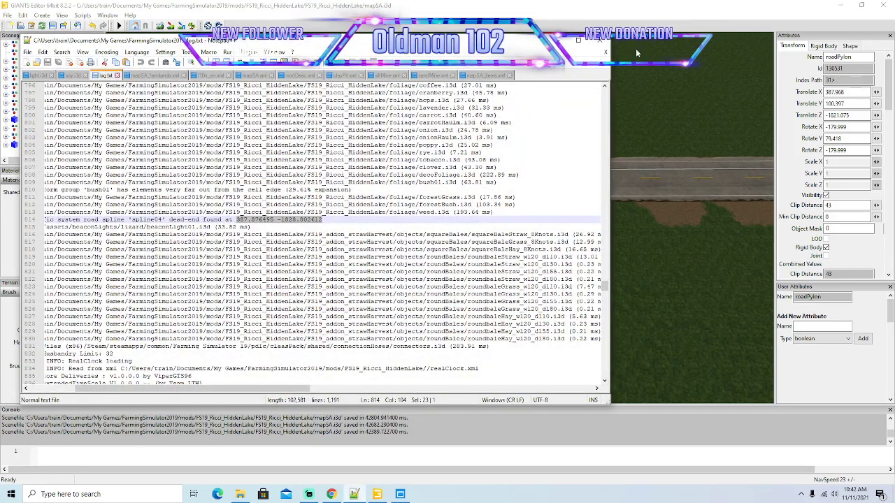
pyautogui.click(557, 40)
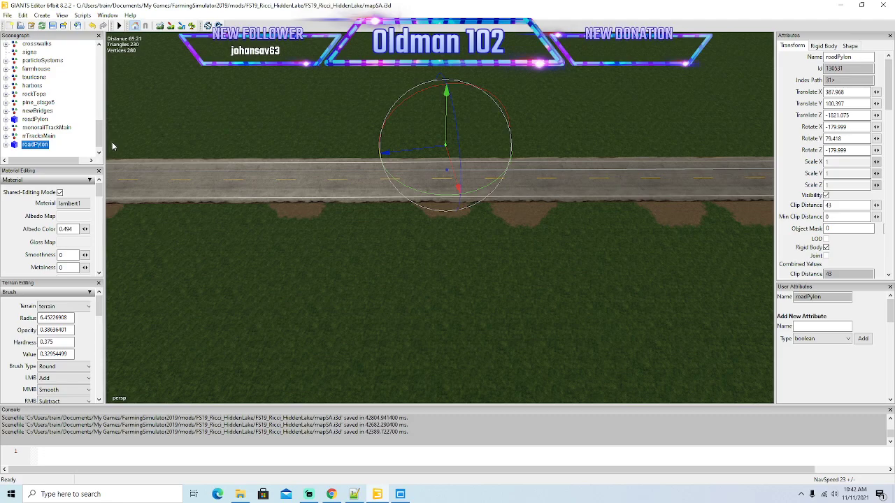
pyautogui.press('Delete')
# Select spline04 in the traffic system and examine the gap between its start and end points on the road.
pyautogui.scroll(3, 208, 243)
pyautogui.keyDown('alt'); pyautogui.moveTo(213, 251); pyautogui.dragTo(155, 186); pyautogui.keyUp('alt')
pyautogui.scroll(5, 28, 107)
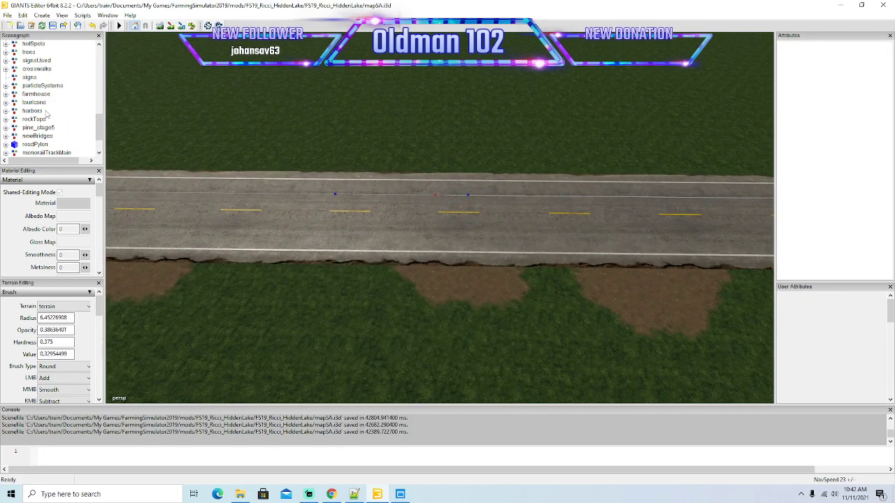
pyautogui.click(51, 77)
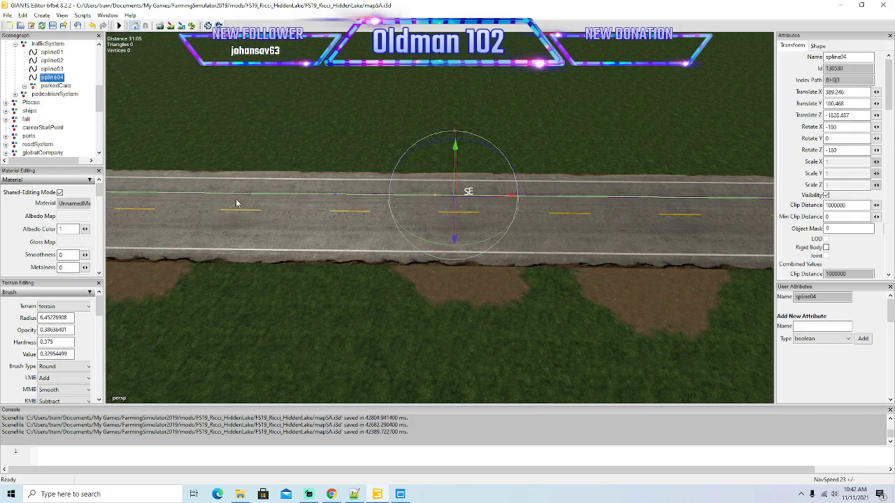
pyautogui.scroll(5, 240, 189)
pyautogui.scroll(2, 251, 193)
pyautogui.scroll(-1, 250, 193)
pyautogui.keyDown('alt'); pyautogui.moveTo(250, 192); pyautogui.dragTo(238, 206); pyautogui.keyUp('alt')
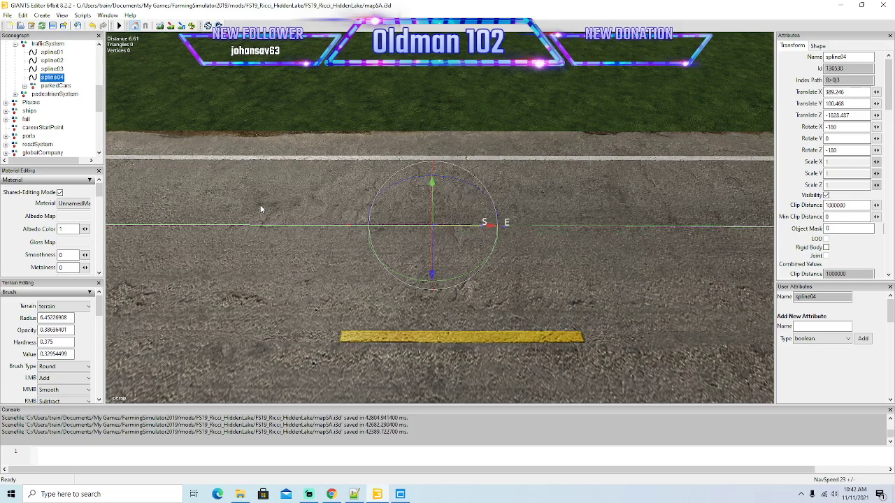
pyautogui.keyDown('alt'); pyautogui.moveTo(486, 256); pyautogui.dragTo(487, 278); pyautogui.keyUp('alt')
pyautogui.scroll(-3, 487, 279)
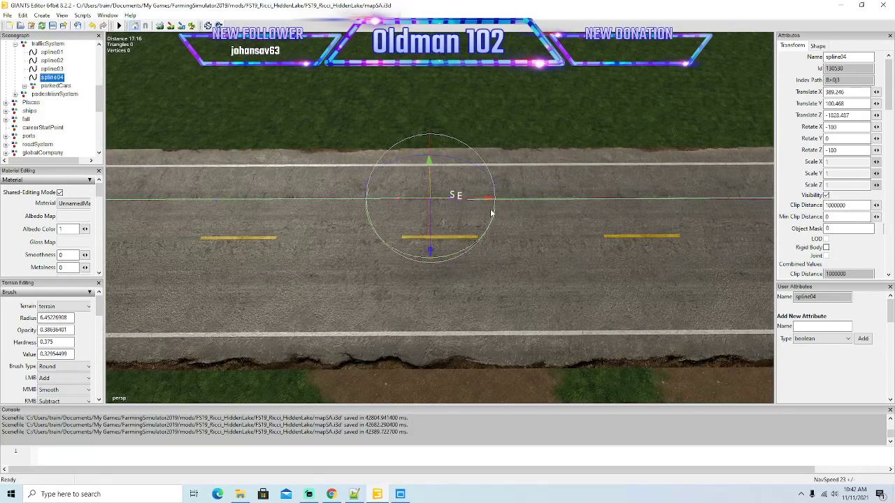
# Try to shift spline04 along the road to adjust the gap, and undo the move.
pyautogui.moveTo(489, 202); pyautogui.dragTo(526, 206)
pyautogui.click(91, 26)
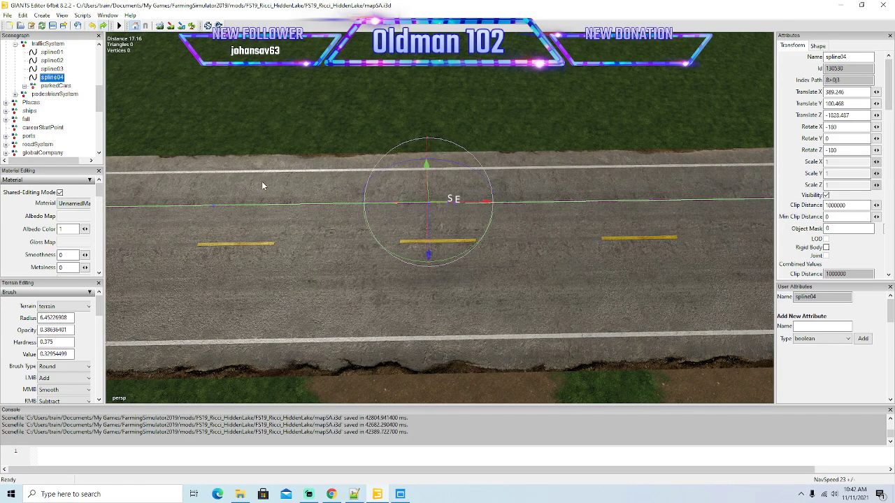
pyautogui.scroll(3, 302, 187)
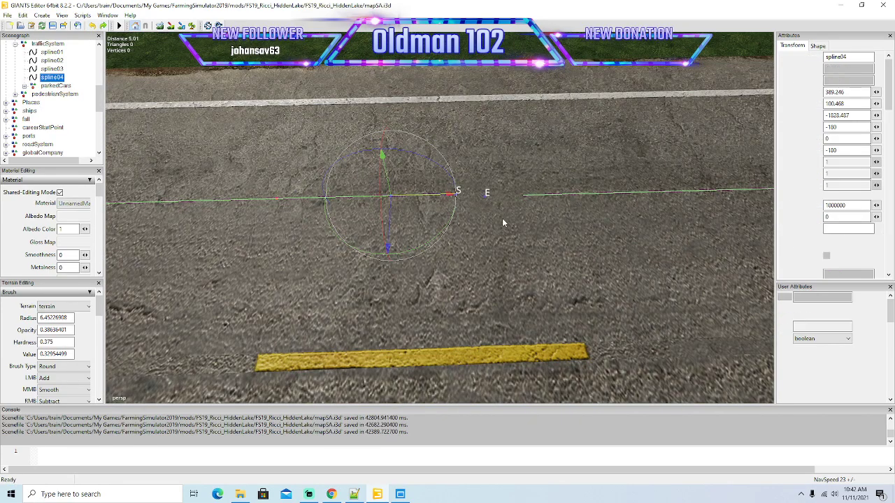
pyautogui.scroll(-3, 502, 219)
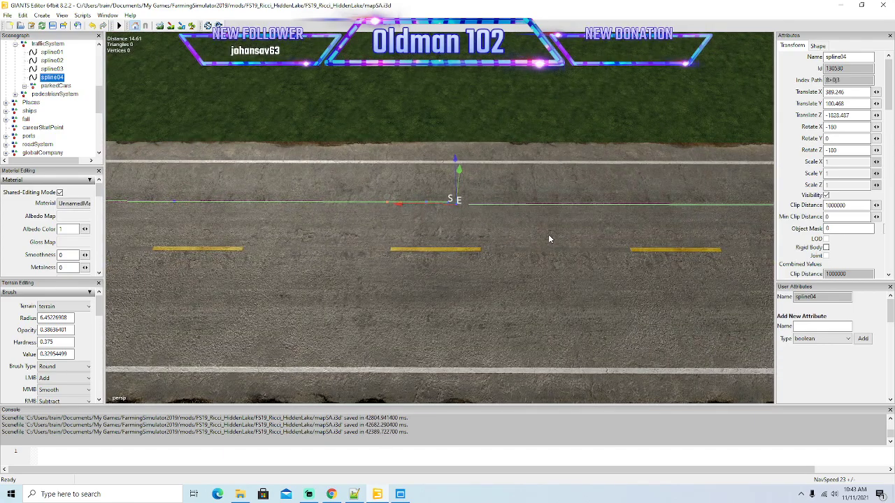
# Remove the last control points of spline04 along the straight road, working back from its end to the road bend.
pyautogui.scroll(-3, 566, 271)
pyautogui.keyDown('alt'); pyautogui.moveTo(567, 274); pyautogui.dragTo(647, 265); pyautogui.keyUp('alt')
pyautogui.scroll(-5, 559, 318)
pyautogui.scroll(-4, 558, 318)
pyautogui.keyDown('alt'); pyautogui.moveTo(679, 77); pyautogui.dragTo(642, 84); pyautogui.keyUp('alt')
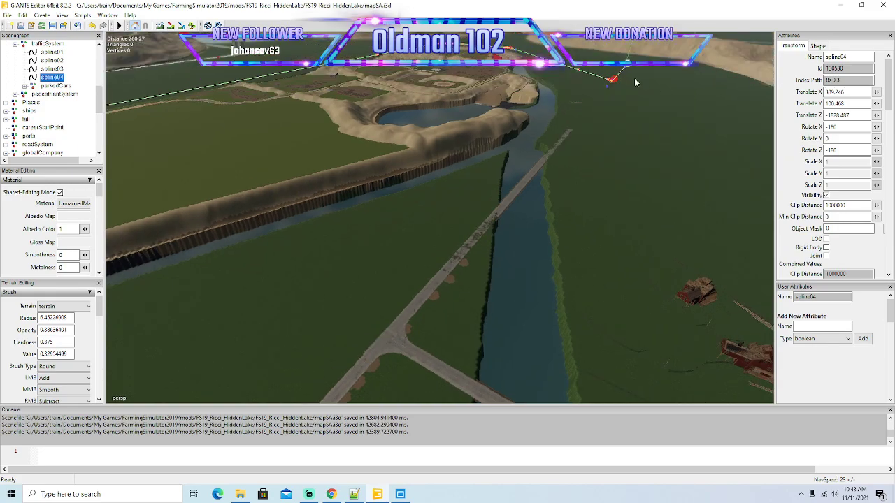
pyautogui.keyDown('alt'); pyautogui.moveTo(637, 117); pyautogui.dragTo(689, 85); pyautogui.keyUp('alt')
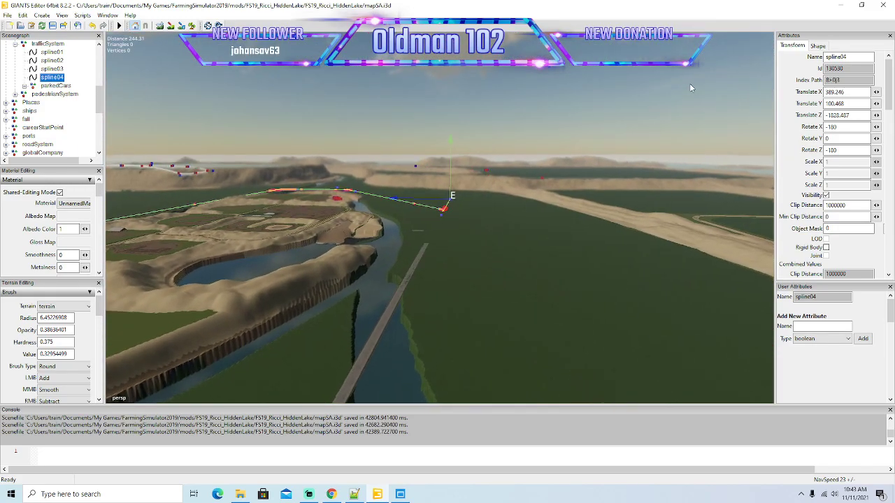
pyautogui.scroll(-8, 692, 88)
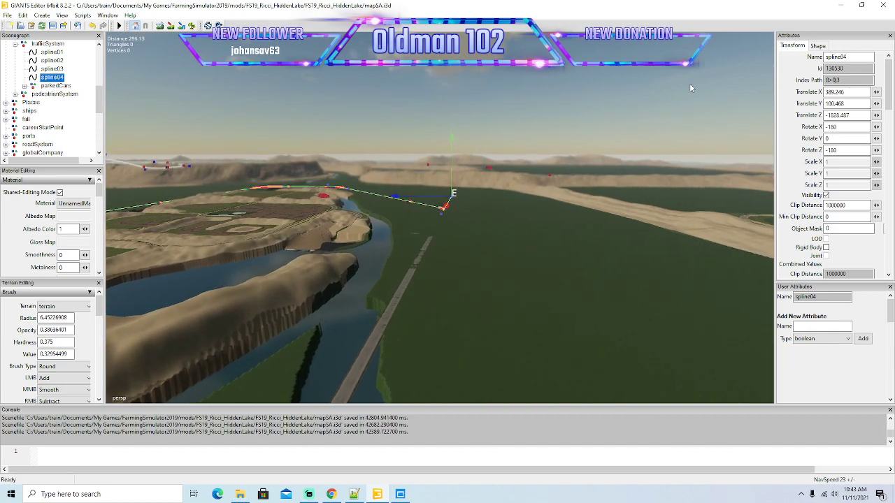
pyautogui.scroll(-6, 690, 82)
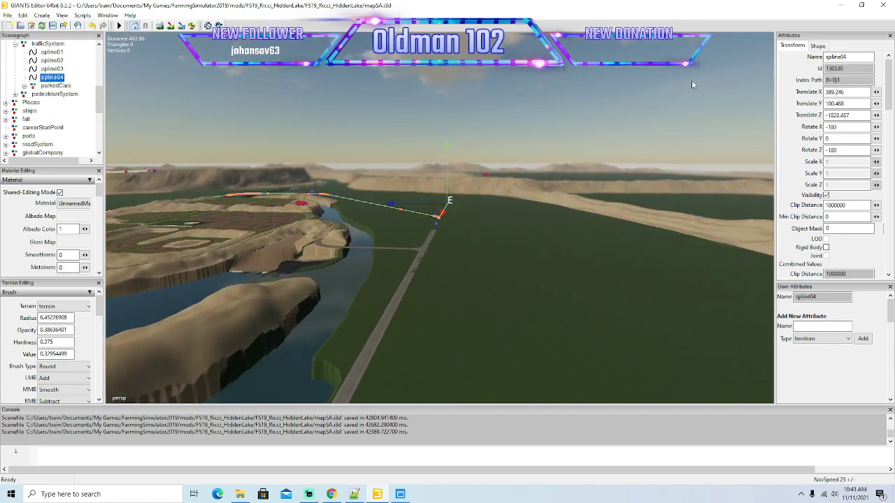
pyautogui.scroll(-7, 692, 84)
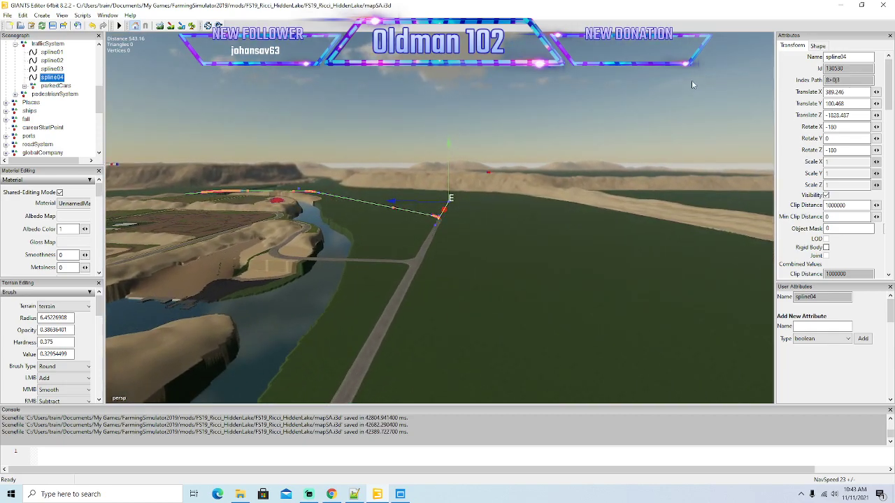
pyautogui.scroll(-8, 693, 79)
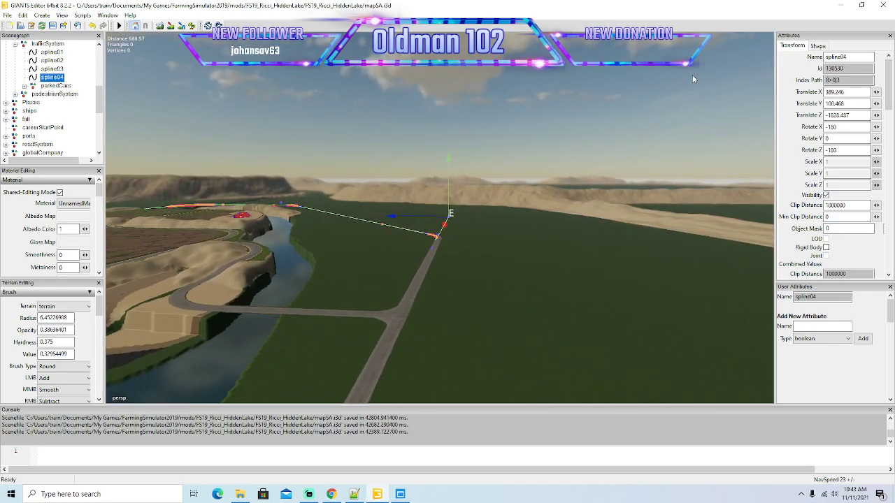
pyautogui.scroll(-7, 693, 79)
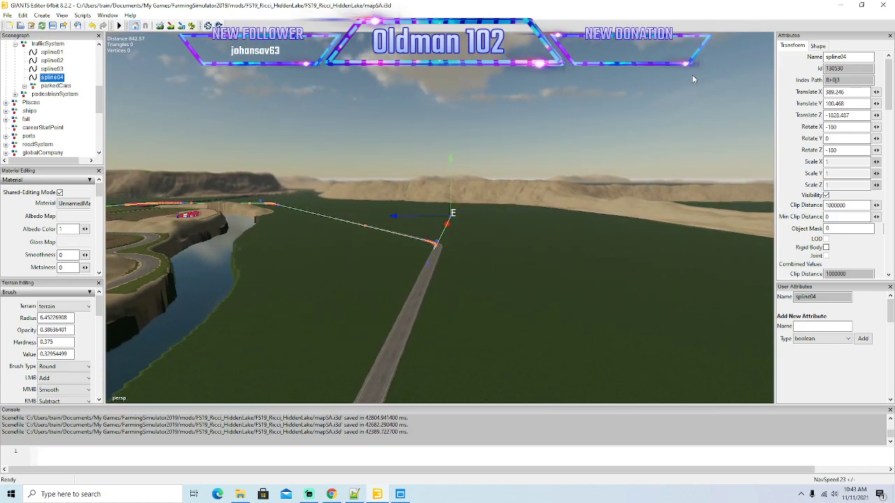
pyautogui.scroll(-5, 692, 79)
# Delete the kinked control points of spline04 where its path wiggles at the road bend.
pyautogui.keyDown('alt'); pyautogui.moveTo(692, 79); pyautogui.dragTo(696, 120); pyautogui.keyUp('alt')
pyautogui.scroll(6, 687, 84)
pyautogui.press('Delete')
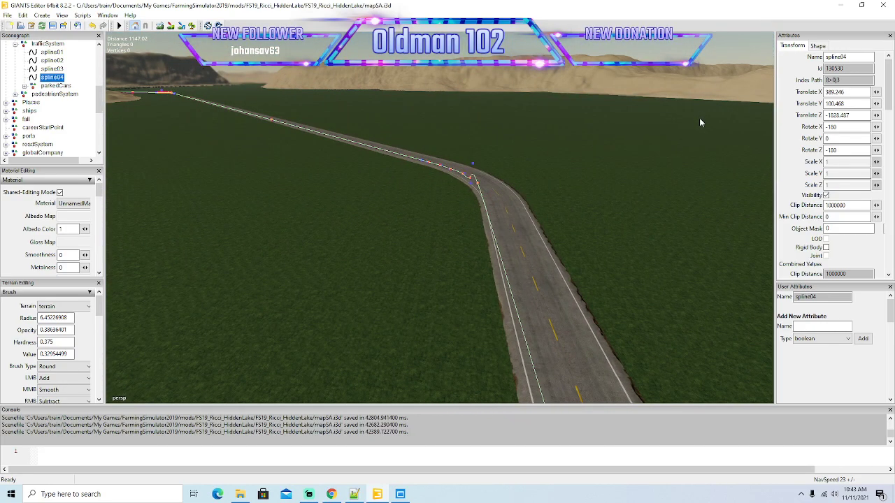
pyautogui.keyDown('alt'); pyautogui.moveTo(580, 232); pyautogui.dragTo(708, 305); pyautogui.keyUp('alt')
pyautogui.press('Delete')
pyautogui.press('Delete')
pyautogui.scroll(-2, 708, 305)
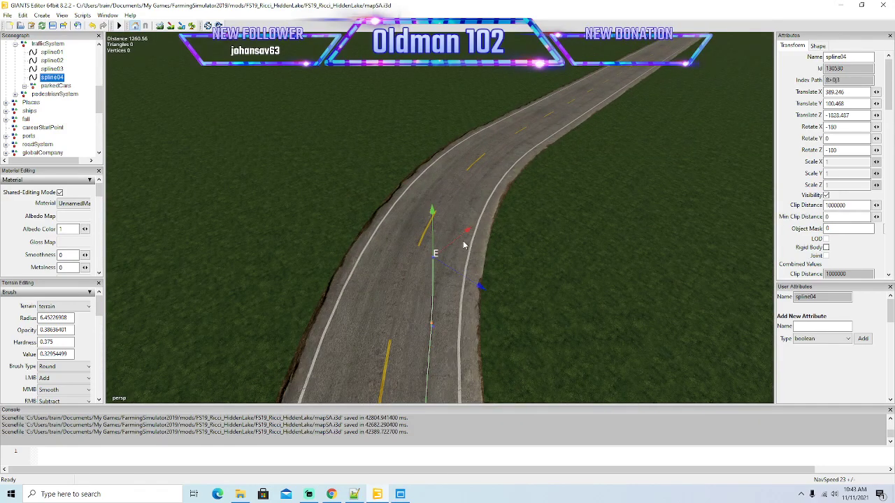
# Reposition spline04's end point in the bend and add a control point that follows the same lane.
pyautogui.moveTo(463, 238); pyautogui.dragTo(480, 235)
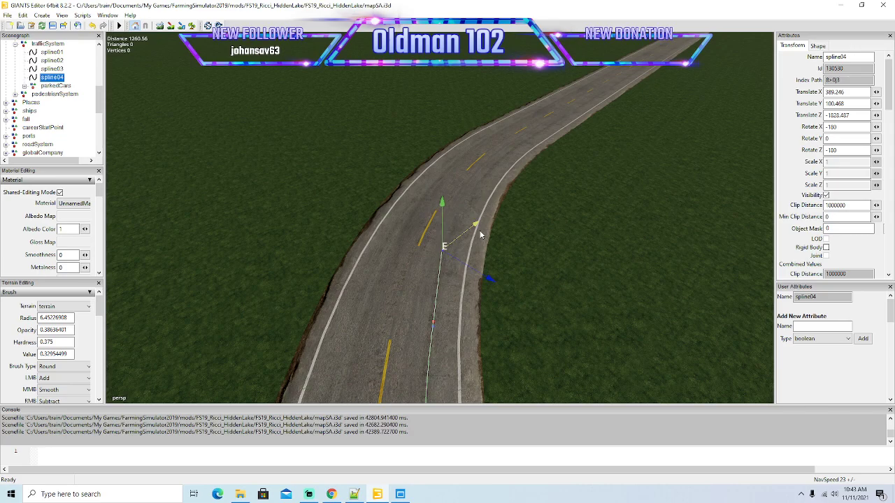
pyautogui.press('Insert')
pyautogui.moveTo(468, 226); pyautogui.dragTo(499, 202)
pyautogui.moveTo(517, 253)
pyautogui.mouseDown()
pyautogui.moveTo(503, 244)
pyautogui.moveTo(487, 201)
pyautogui.moveTo(528, 218)
pyautogui.moveTo(504, 178)
pyautogui.moveTo(556, 193)
pyautogui.moveTo(546, 191)
pyautogui.mouseUp()
pyautogui.keyDown('alt'); pyautogui.moveTo(546, 235); pyautogui.dragTo(623, 246); pyautogui.keyUp('alt')
pyautogui.scroll(4, 578, 177)
pyautogui.scroll(-3, 623, 248)
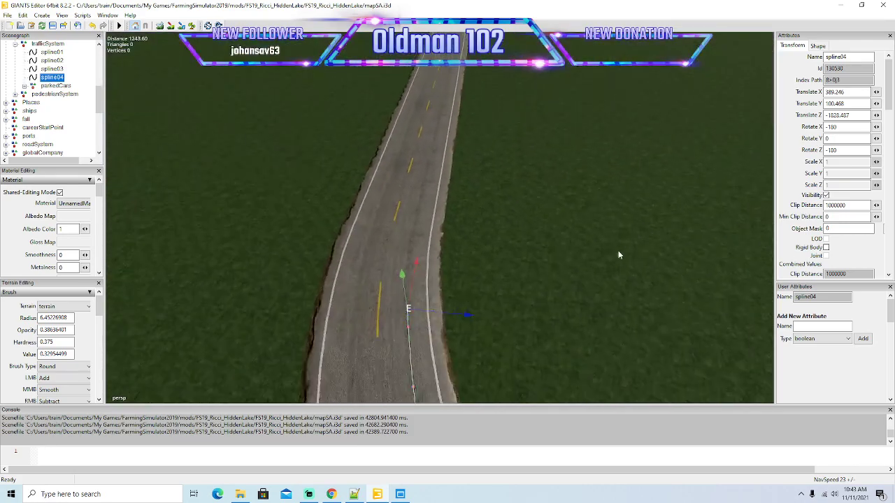
# Extend spline04 with further control points out of the bend, keeping them in the lane onto the straight road.
pyautogui.moveTo(424, 249); pyautogui.dragTo(439, 211)
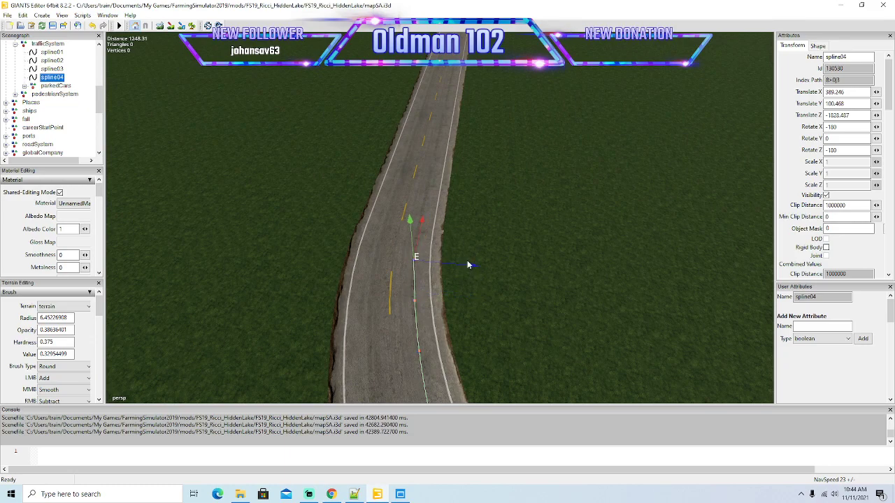
pyautogui.press('Insert')
pyautogui.moveTo(423, 218); pyautogui.dragTo(472, 124)
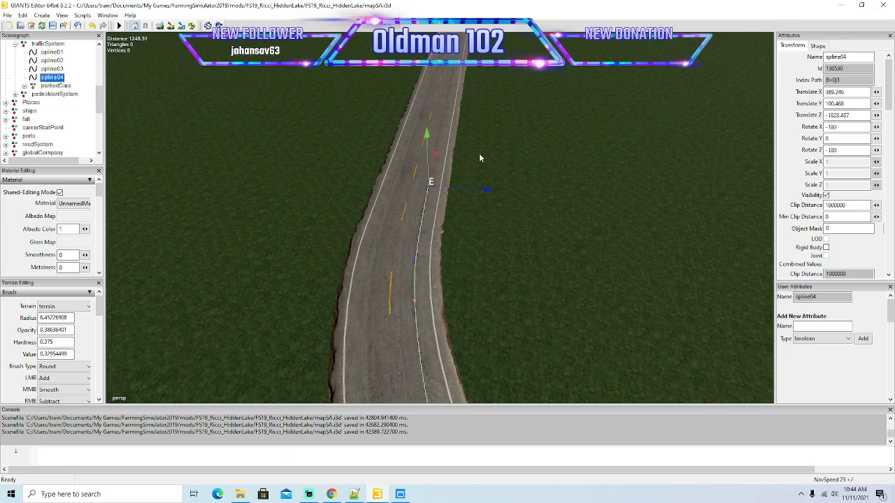
pyautogui.moveTo(489, 195); pyautogui.dragTo(486, 194)
pyautogui.keyDown('alt'); pyautogui.moveTo(542, 183); pyautogui.dragTo(435, 216); pyautogui.keyUp('alt')
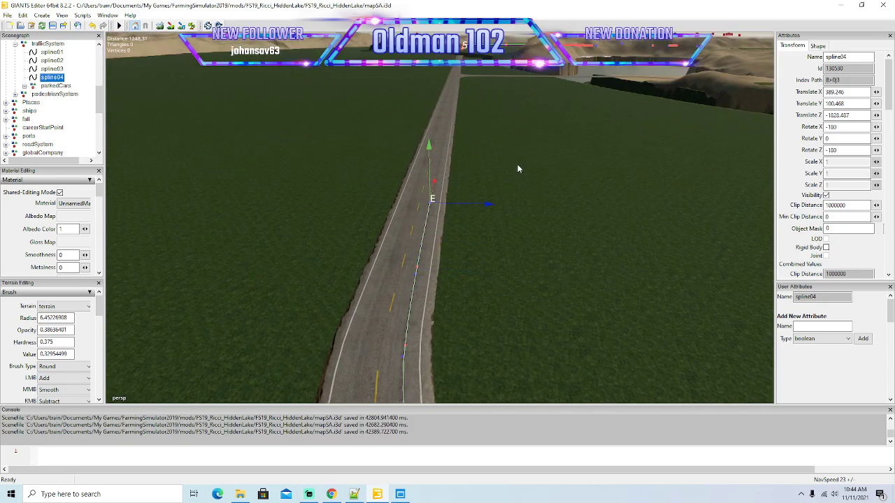
pyautogui.keyDown('alt'); pyautogui.moveTo(535, 183); pyautogui.dragTo(502, 282); pyautogui.keyUp('alt')
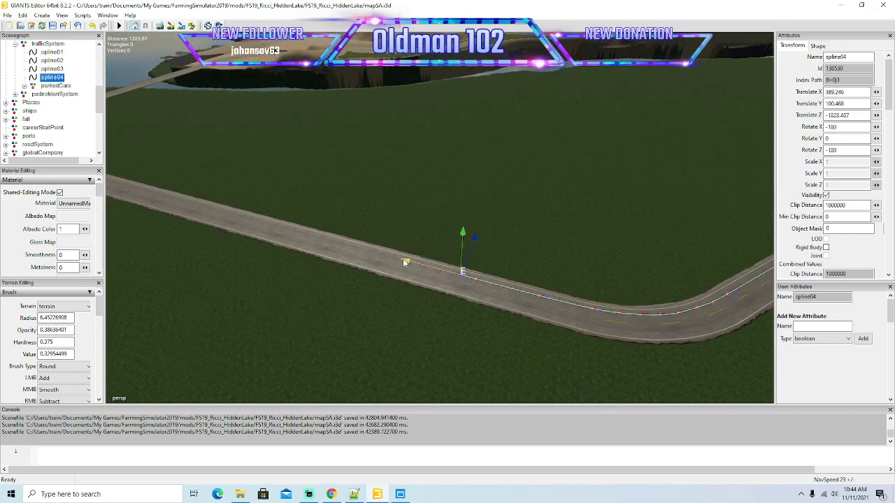
pyautogui.keyDown('alt'); pyautogui.moveTo(393, 256); pyautogui.dragTo(321, 284); pyautogui.keyUp('alt')
# Extend the end of spline04 along the straight road past the side-road junction.
pyautogui.press('Left')
pyautogui.moveTo(454, 209); pyautogui.dragTo(163, 212)
pyautogui.press('Left')
pyautogui.keyDown('alt'); pyautogui.moveTo(203, 256); pyautogui.dragTo(194, 259); pyautogui.keyUp('alt')
pyautogui.press('Left')
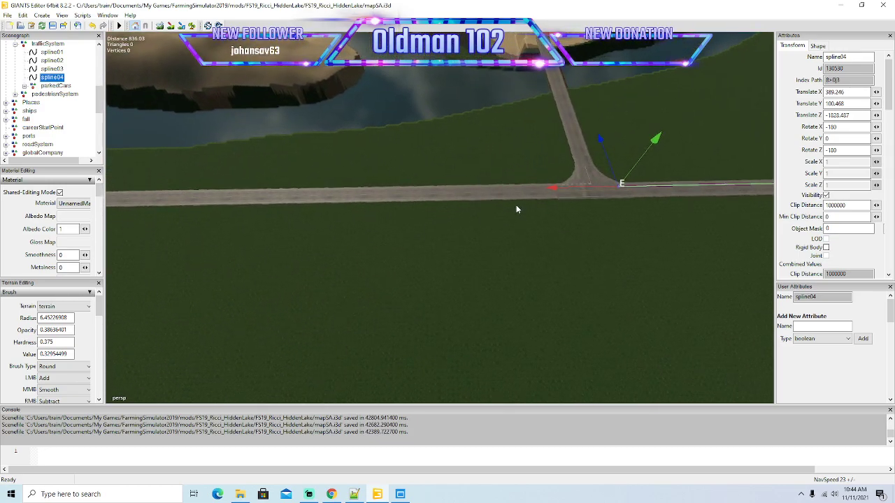
pyautogui.moveTo(551, 190); pyautogui.dragTo(115, 191)
pyautogui.press('Left')
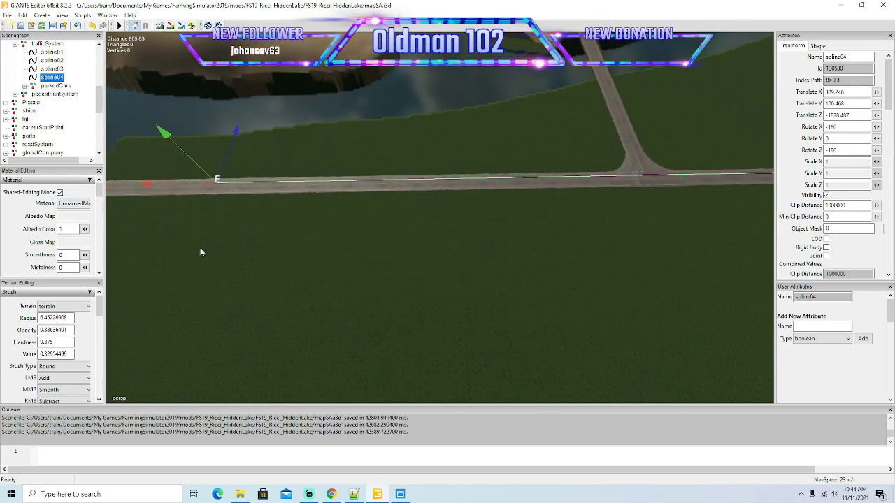
# Continue extending spline04 along the road across the river, up to the T-junction near its start point.
pyautogui.press('Left')
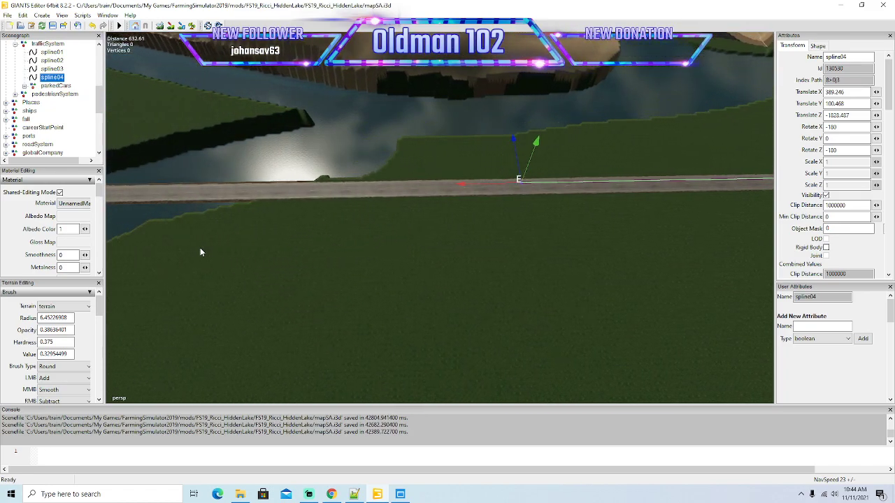
pyautogui.keyDown('alt'); pyautogui.moveTo(200, 248); pyautogui.dragTo(296, 242); pyautogui.keyUp('alt')
pyautogui.moveTo(570, 170); pyautogui.dragTo(226, 172)
pyautogui.press('Left')
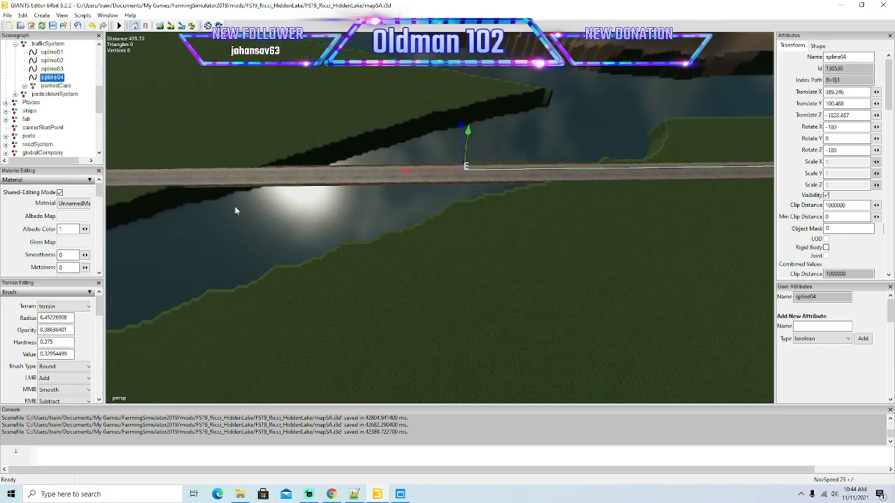
pyautogui.press('Left')
pyautogui.moveTo(597, 156); pyautogui.dragTo(224, 203)
pyautogui.press('Left')
pyautogui.press('Left')
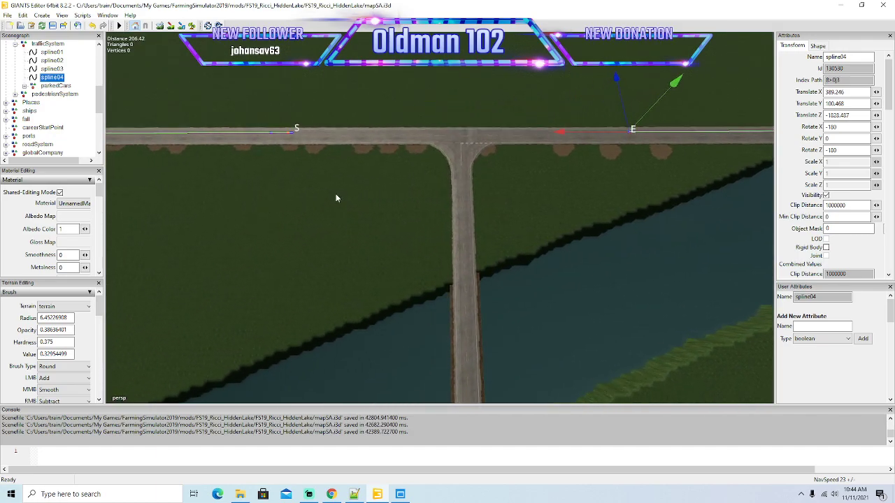
# Move the end point of spline04 past the T-junction and align it with the start point in the lane.
pyautogui.moveTo(559, 133); pyautogui.dragTo(240, 145)
pyautogui.scroll(7, 195, 153)
pyautogui.scroll(6, 169, 136)
pyautogui.scroll(-1, 240, 146)
pyautogui.moveTo(608, 215); pyautogui.dragTo(405, 215)
pyautogui.moveTo(488, 177); pyautogui.dragTo(486, 181)
pyautogui.moveTo(430, 198)
pyautogui.mouseDown()
pyautogui.moveTo(477, 208)
pyautogui.moveTo(426, 201)
pyautogui.mouseUp()
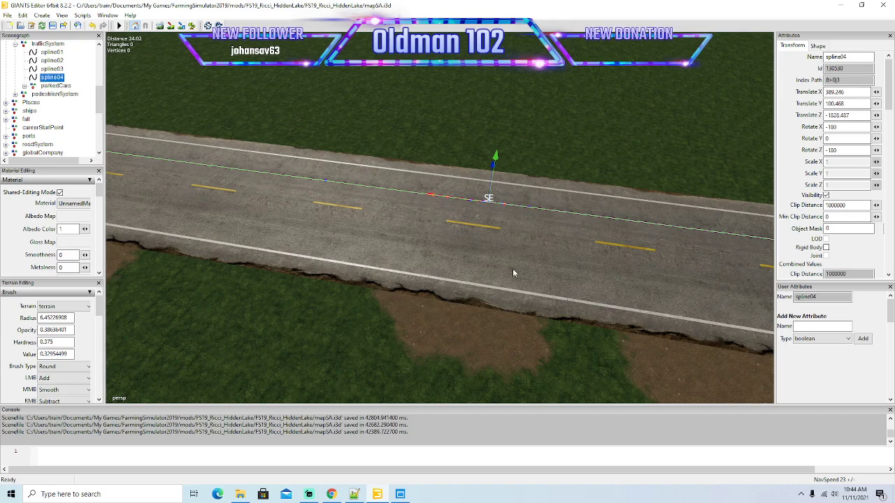
# Save the map, switch to Farming Simulator 19 by launching it from the desktop, and open its career savegames.
pyautogui.scroll(-3, 510, 265)
pyautogui.scroll(-5, 524, 262)
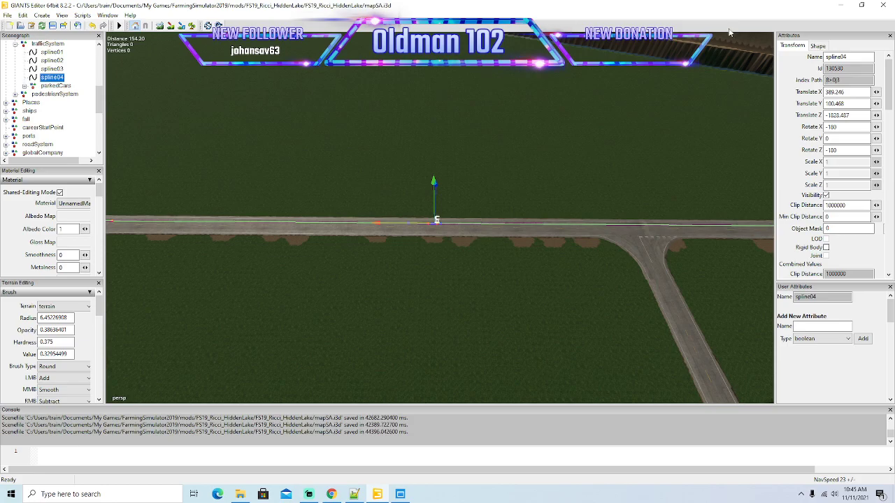
pyautogui.click(841, 5)
pyautogui.rightClick(206, 59)
pyautogui.click(243, 68)
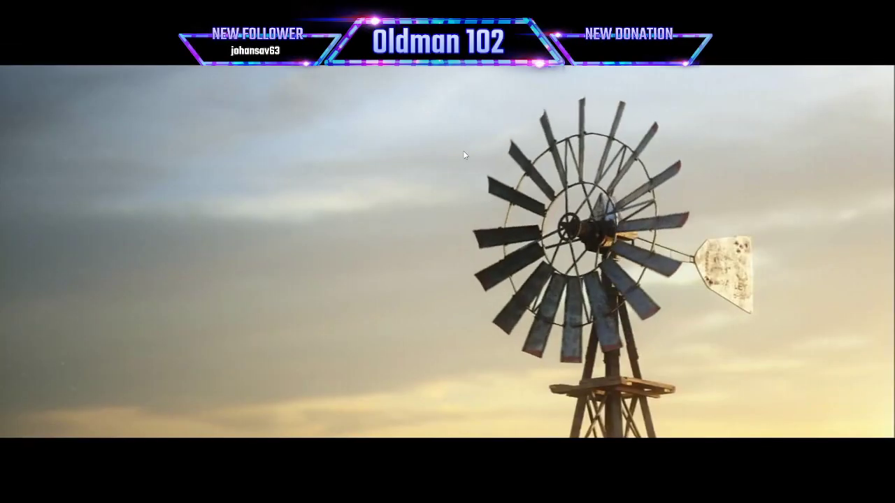
pyautogui.click(462, 151)
pyautogui.click(124, 281)
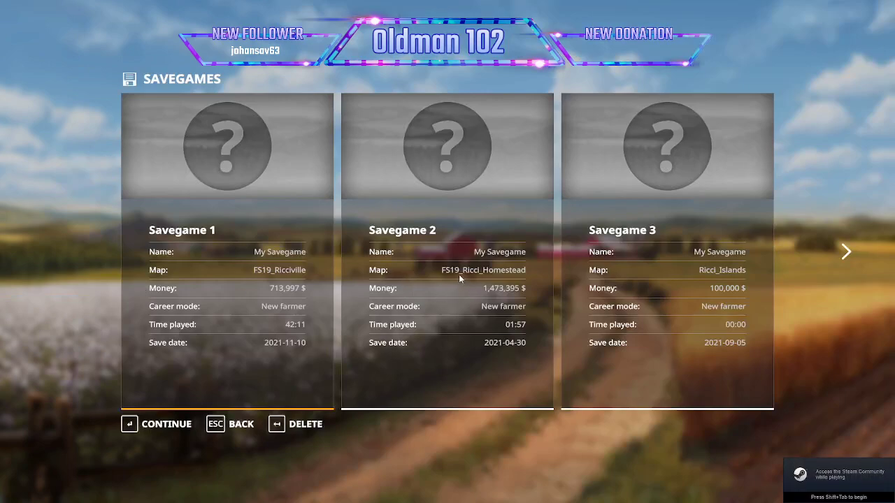
# Start a new game in unused Savegame 11 on the RICCI_HIDDENLAKE map.
pyautogui.scroll(-3, 454, 272)
pyautogui.click(428, 326)
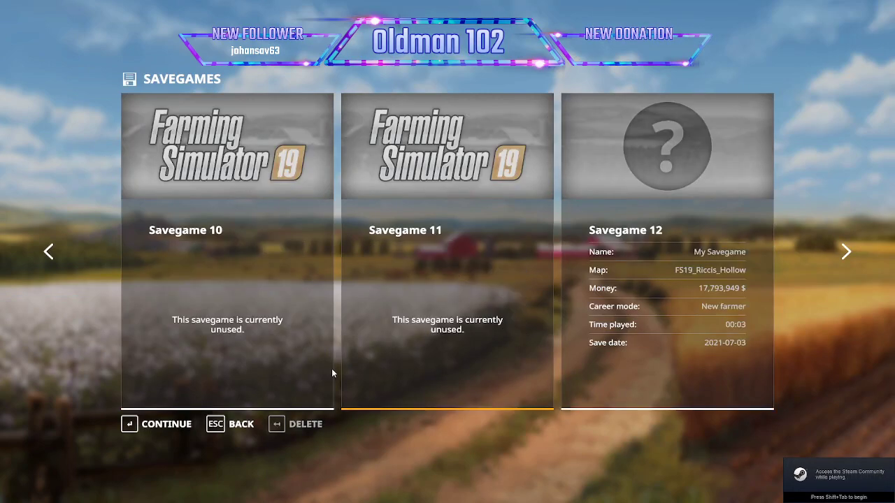
pyautogui.click(177, 423)
pyautogui.click(177, 424)
pyautogui.scroll(-3, 189, 398)
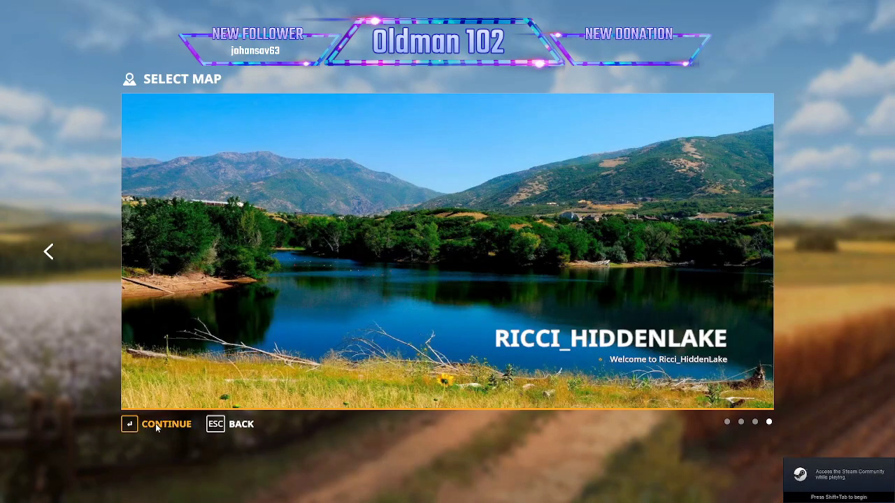
pyautogui.click(156, 424)
pyautogui.click(154, 423)
pyautogui.click(153, 423)
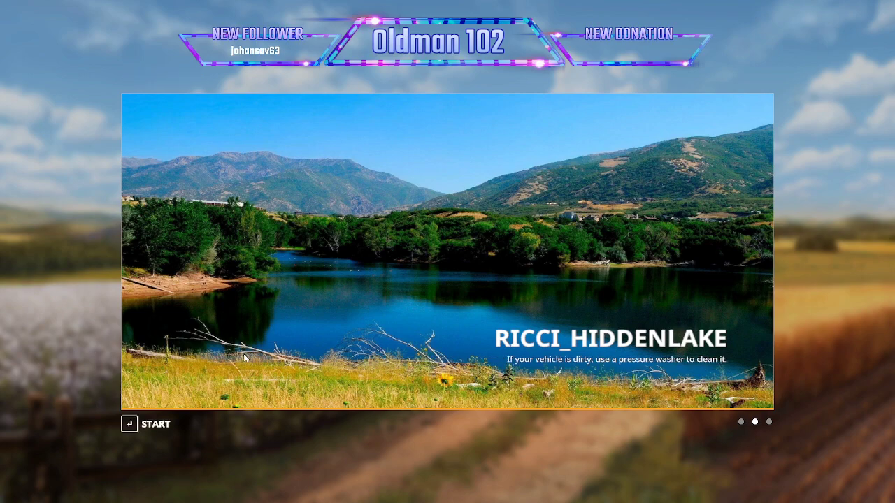
pyautogui.click(153, 426)
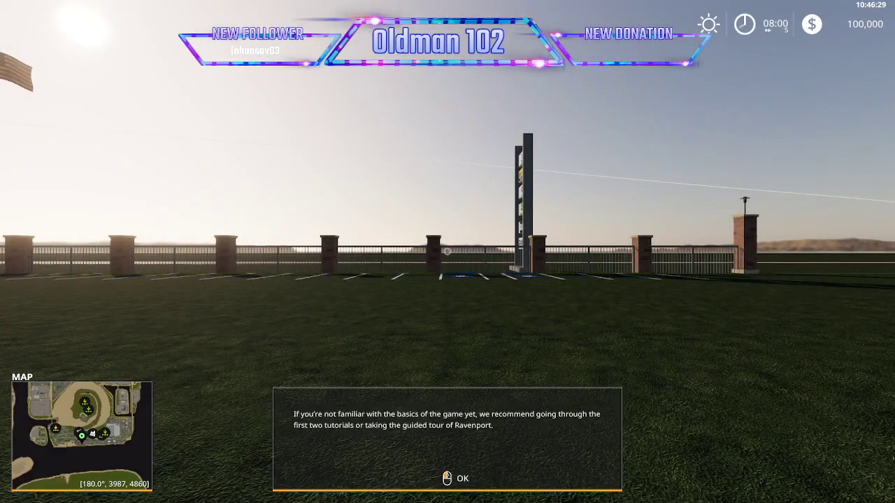
pyautogui.click(364, 302)
# Turn on the 4x player speed multiplier with its warning off in the Easy Development Commands.
pyautogui.hotkey('ctrl', '0')
pyautogui.press('e')
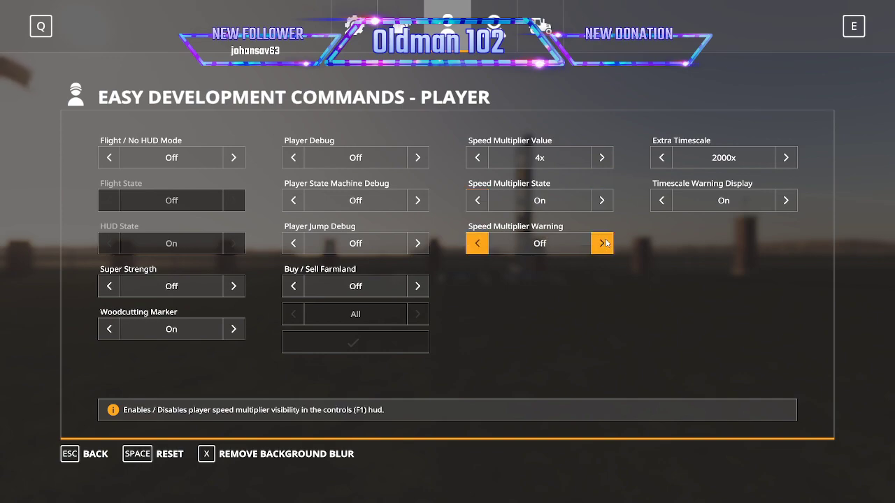
pyautogui.press('Escape')
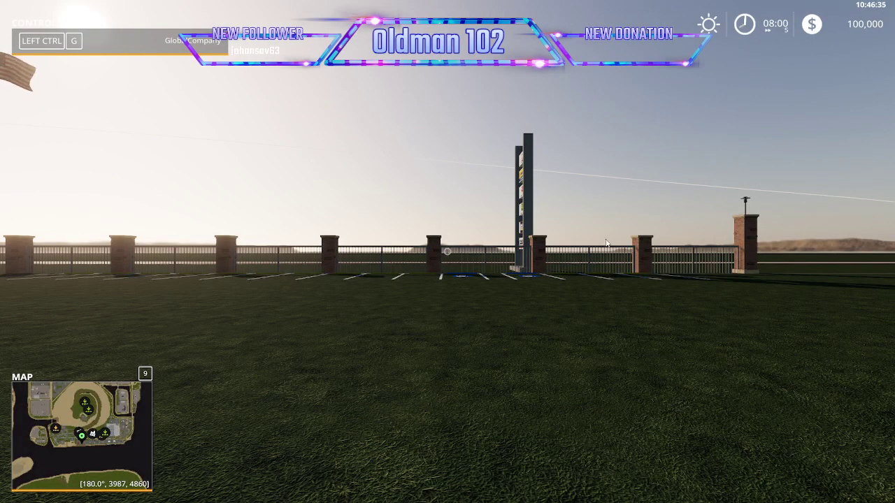
# Lease a Lizard Pickup 2014 with an orange main color from the vehicle shop's cars.
pyautogui.press('p')
pyautogui.click(729, 182)
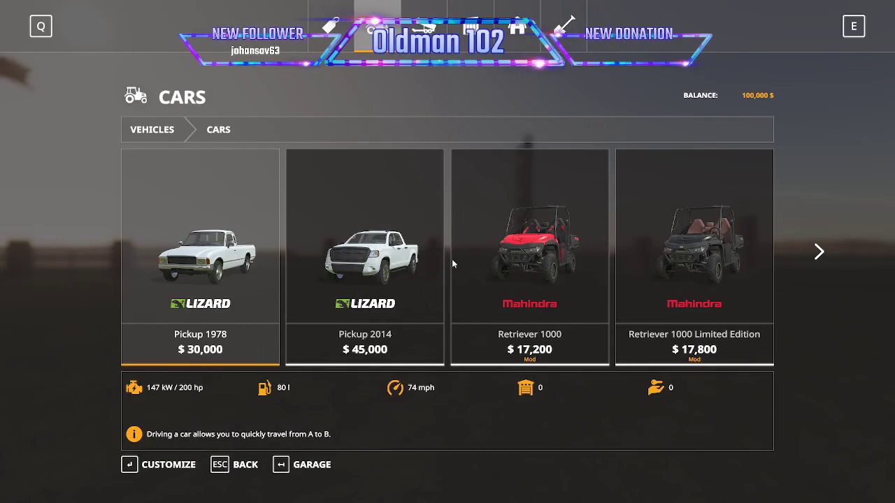
pyautogui.click(323, 274)
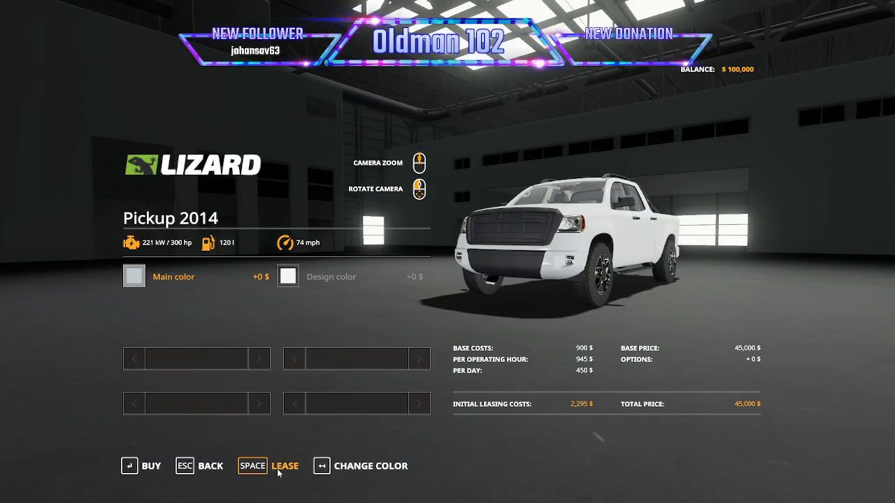
pyautogui.click(151, 287)
pyautogui.click(435, 220)
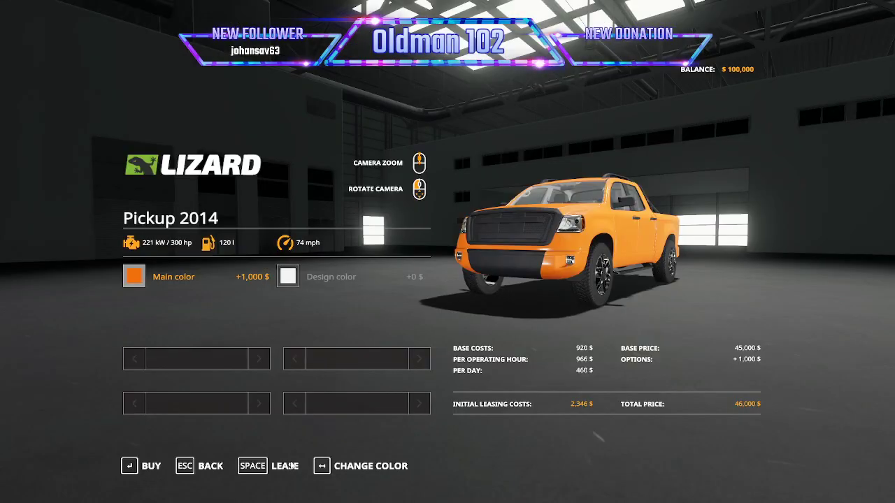
pyautogui.click(280, 466)
pyautogui.click(327, 322)
pyautogui.click(327, 321)
# Leave the shop, get into the leased pickup and drive it out of the dealer lot onto the main road.
pyautogui.press('Escape')
pyautogui.press('Tab')
pyautogui.scroll(-10, 447, 251)
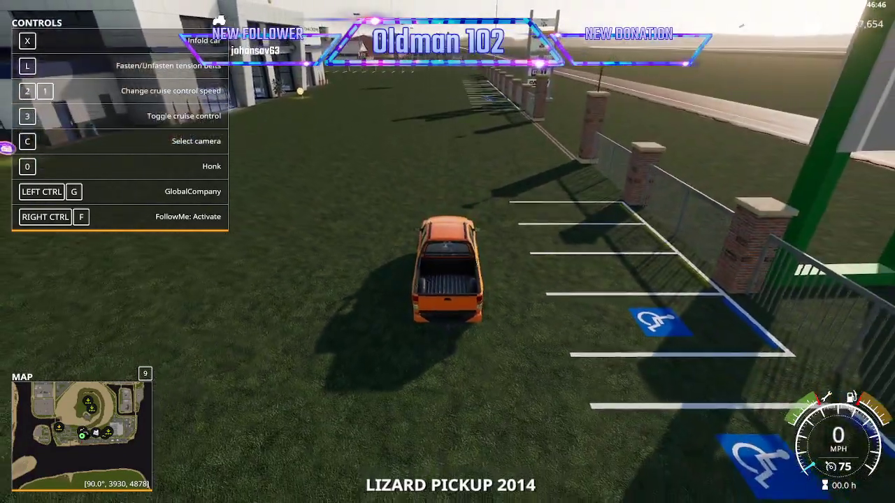
pyautogui.press('w')
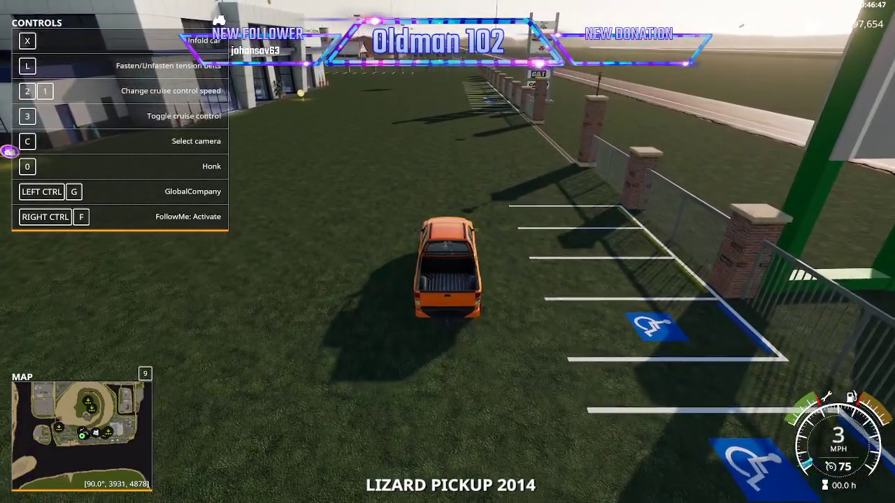
pyautogui.press('d')
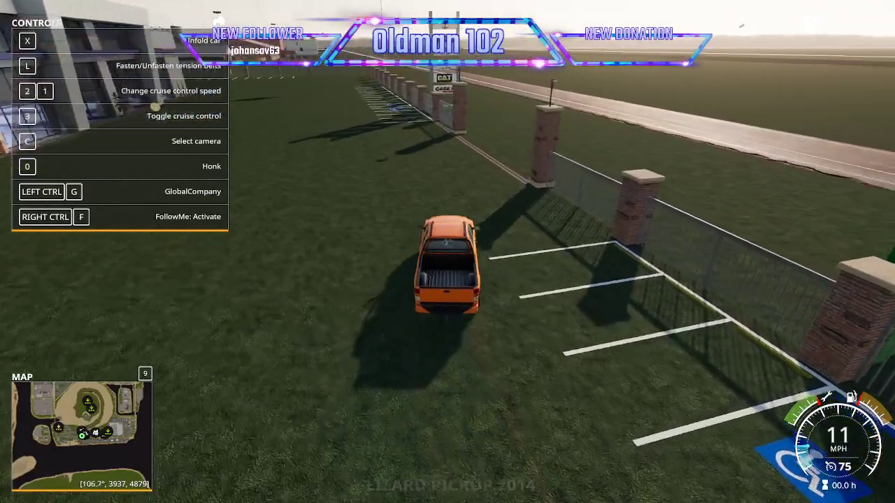
pyautogui.press('w')
pyautogui.press('d')
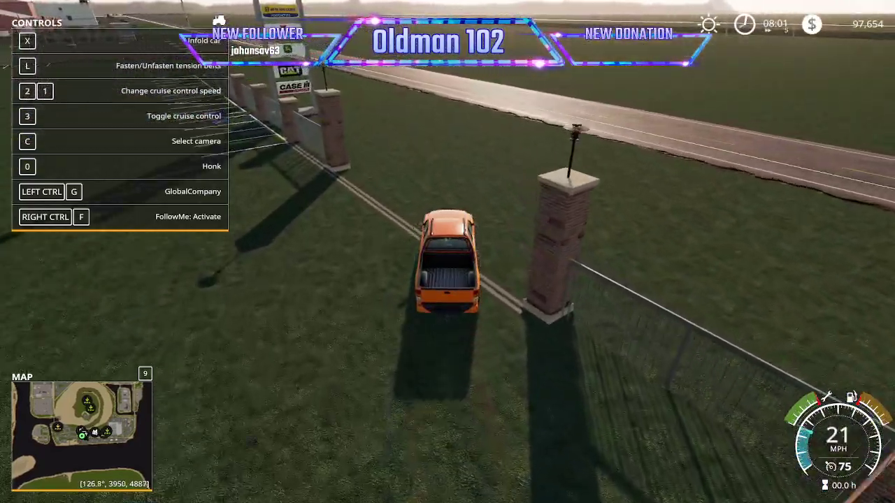
pyautogui.press('w')
pyautogui.press('a')
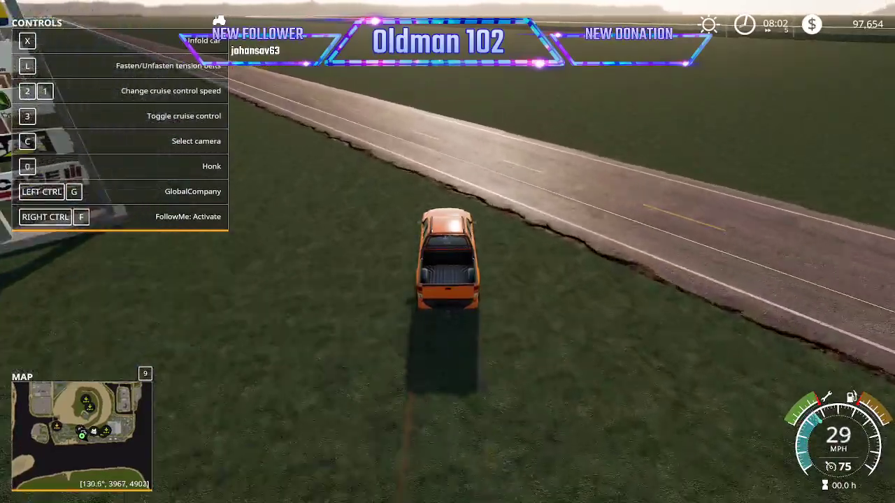
pyautogui.press('w')
pyautogui.press('a')
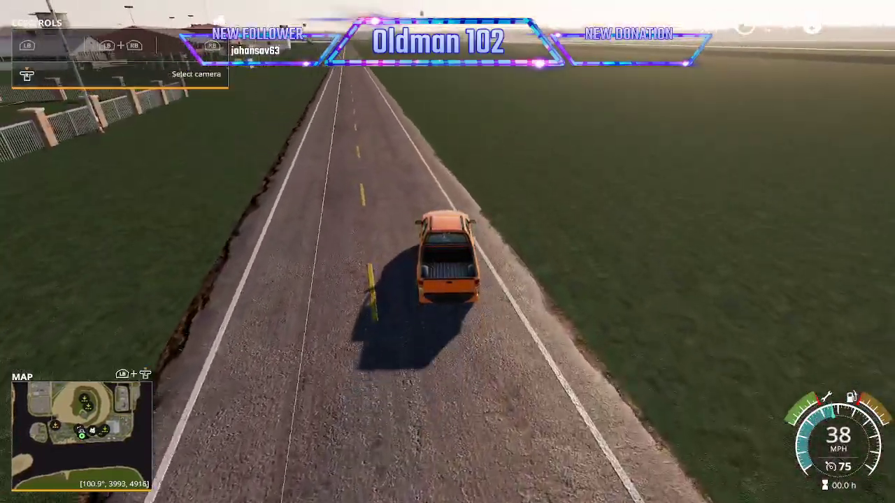
# Drive the pickup along the main road to check the road traffic on the map.
pyautogui.press('w')
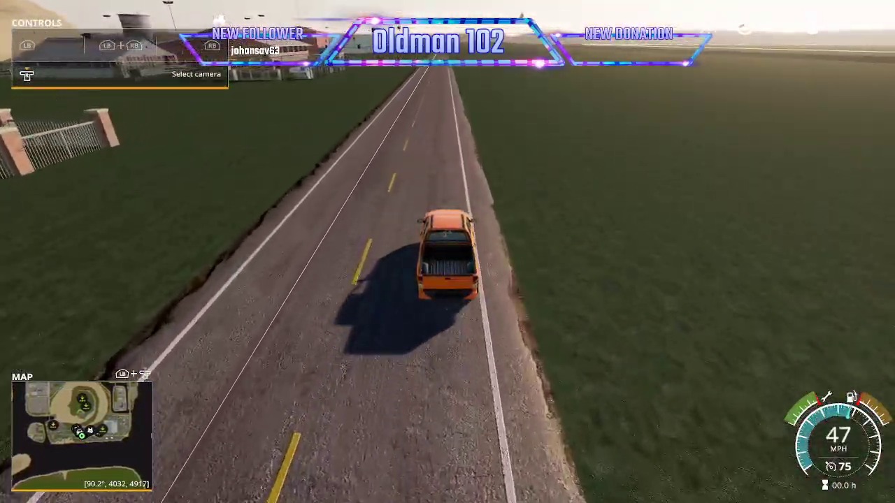
pyautogui.press('w')
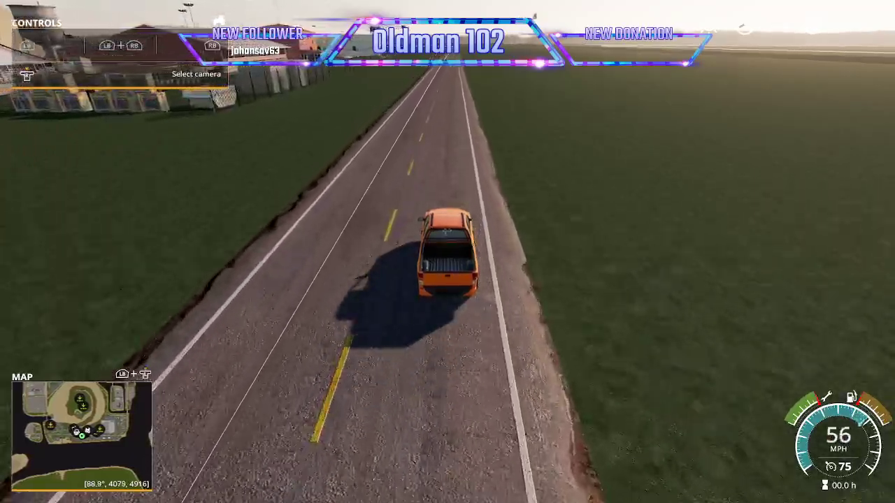
pyautogui.press('w')
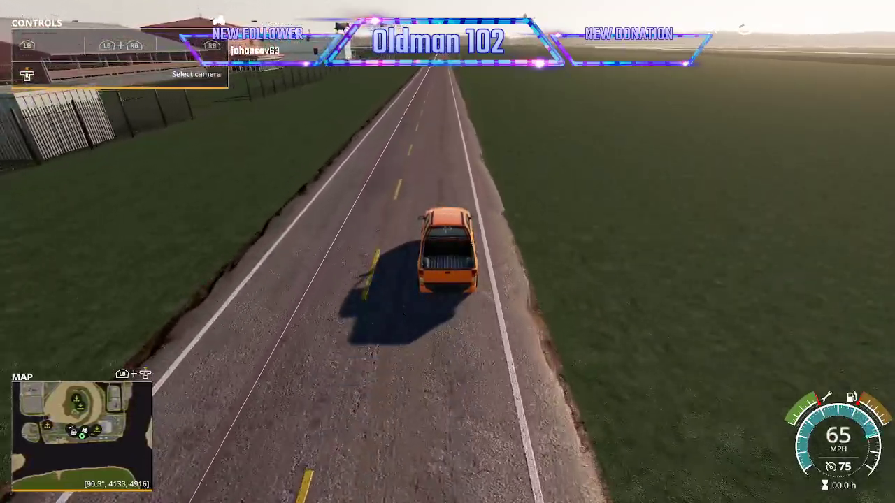
pyautogui.press('w')
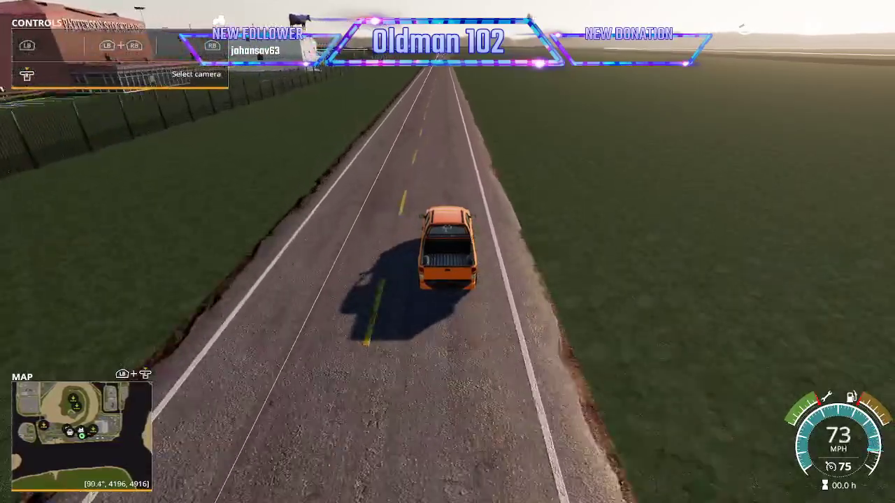
pyautogui.press('w')
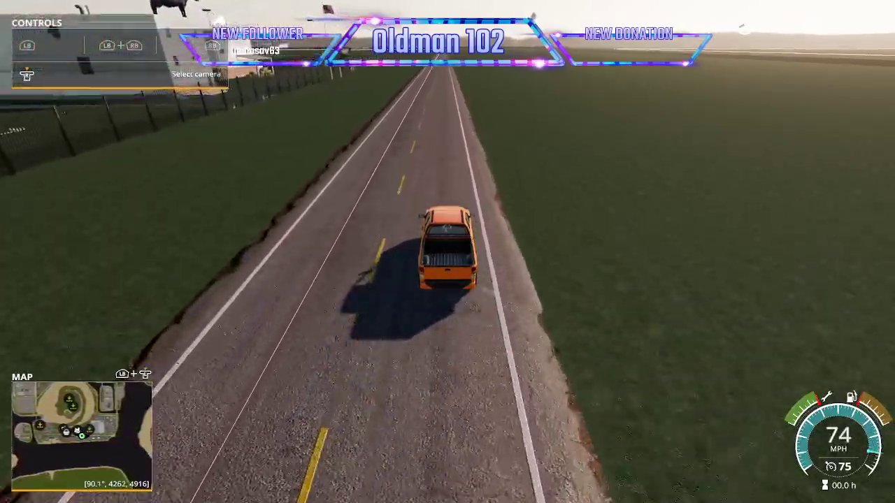
pyautogui.press('w')
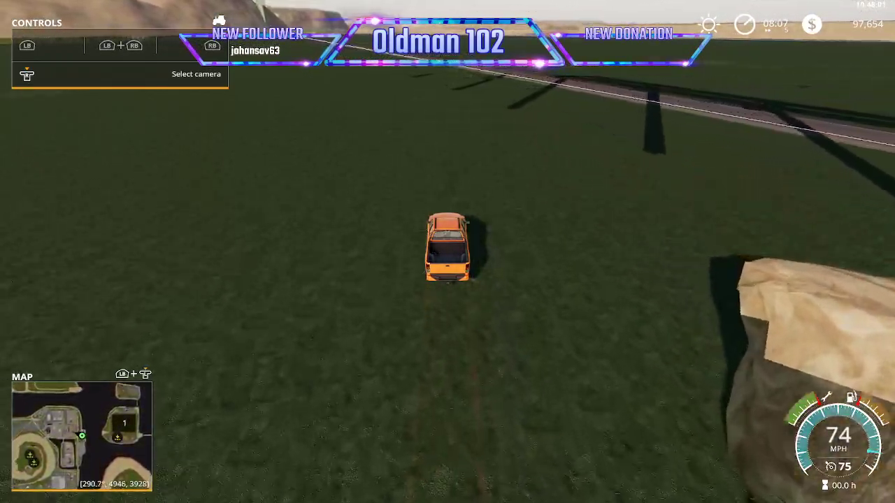
# Quit the running game without saving it.
pyautogui.press('Escape')
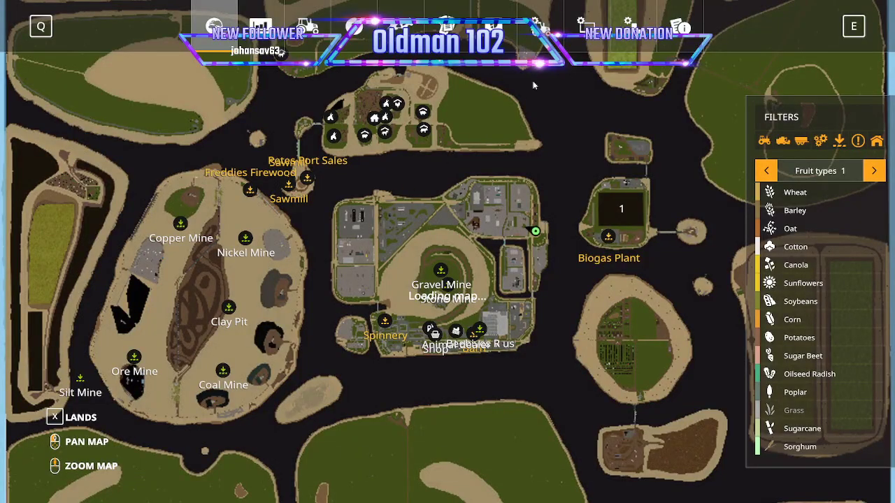
pyautogui.click(540, 26)
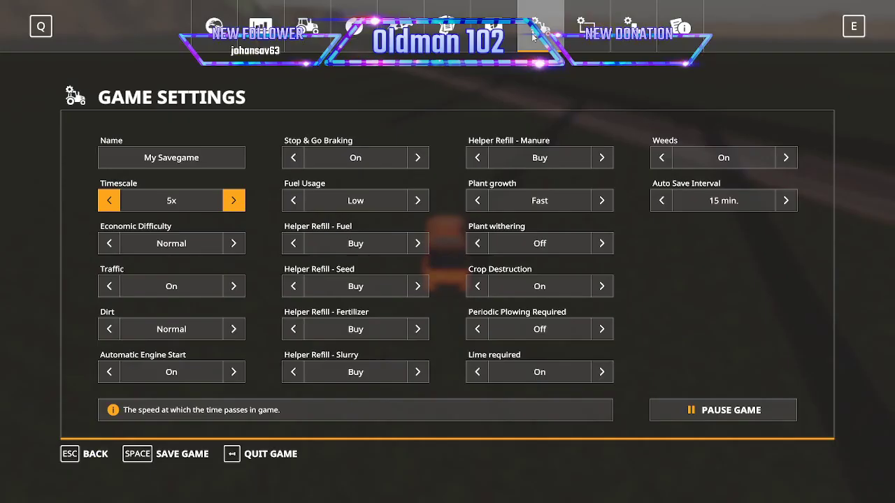
pyautogui.click(259, 458)
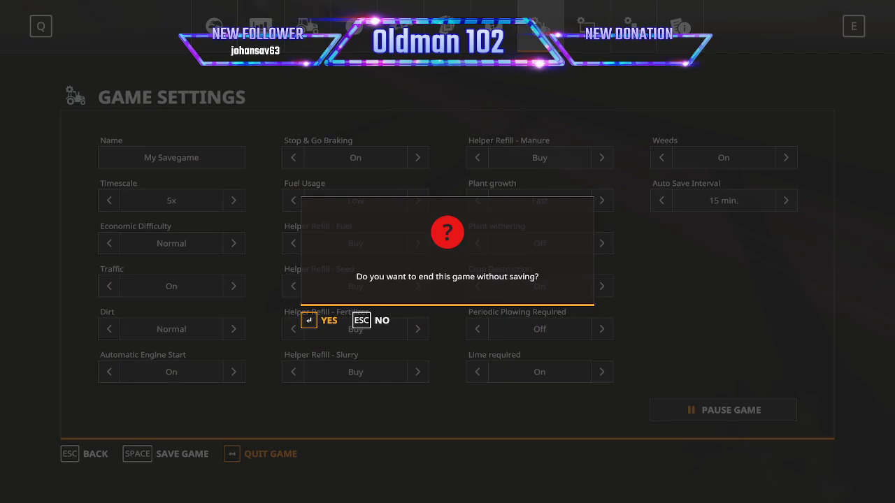
pyautogui.click(326, 320)
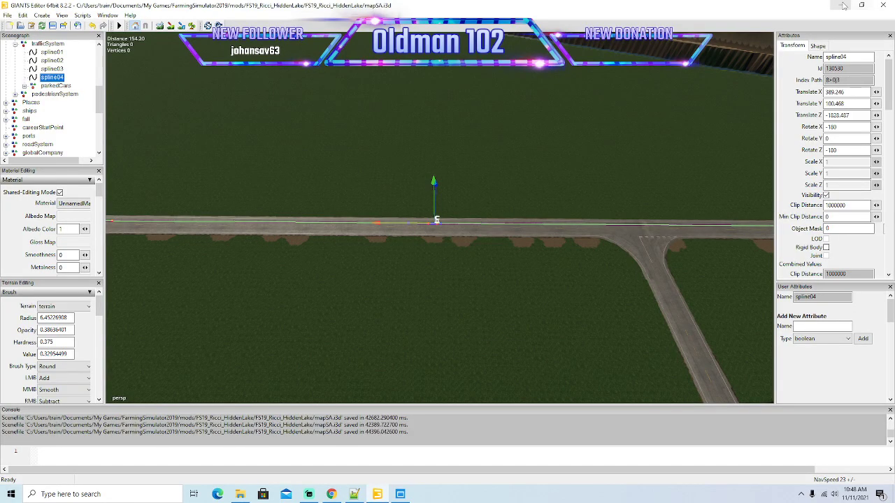
# Switch to Notepad++, reload log.txt and select the coordinates in the spline04 dead-end error.
pyautogui.click(843, 5)
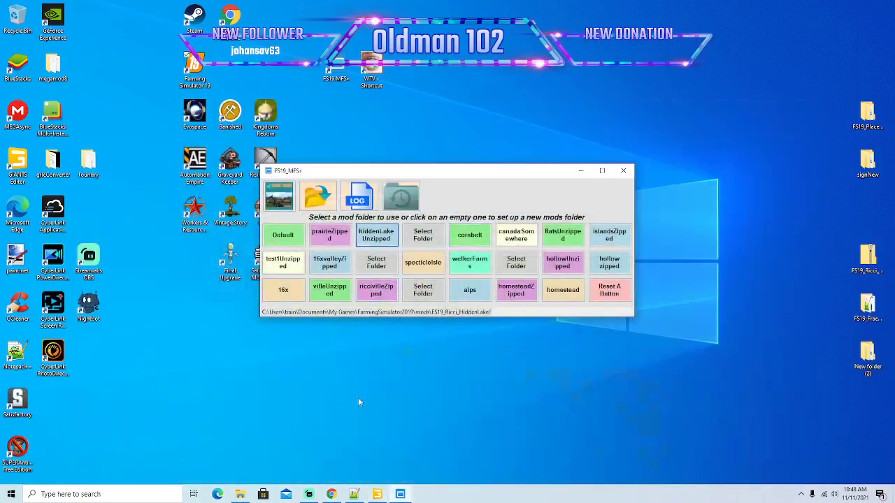
pyautogui.click(354, 494)
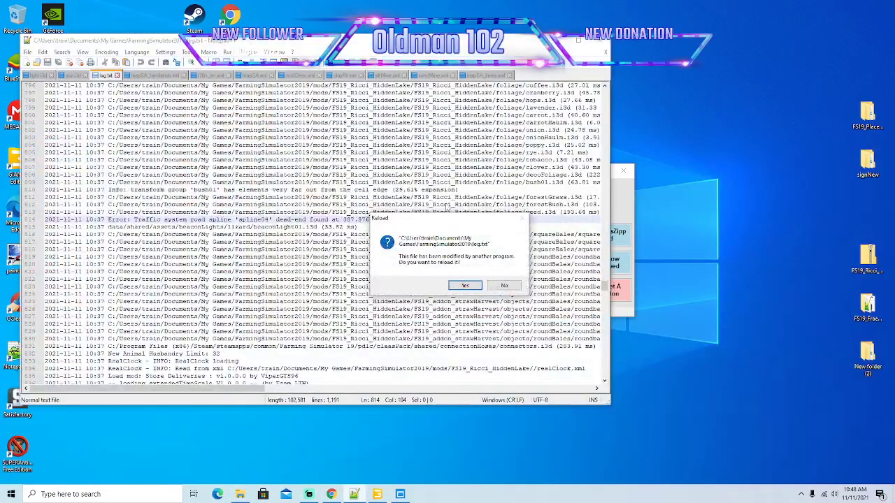
pyautogui.click(465, 285)
pyautogui.click(579, 41)
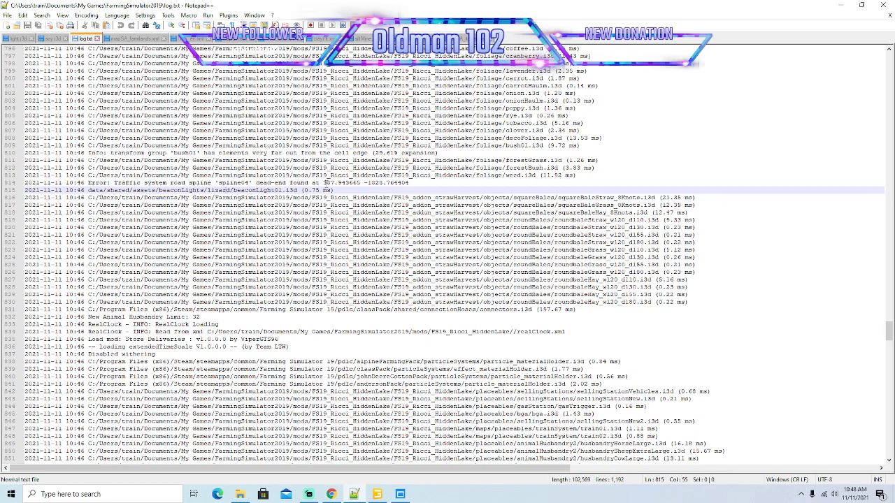
pyautogui.moveTo(323, 183); pyautogui.dragTo(412, 182)
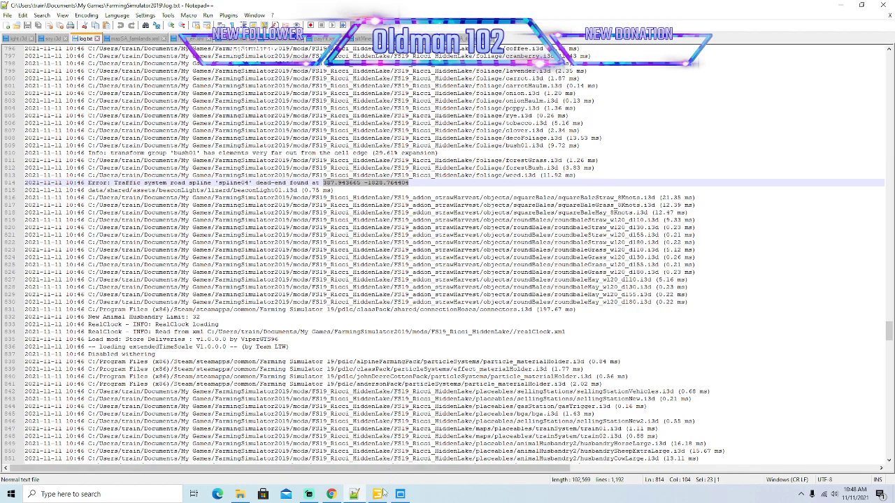
# Switch to GIANTS Editor, frame spline04 and examine where its start and end points meet on the road.
pyautogui.hotkey('alt', 'Tab')
pyautogui.press('f')
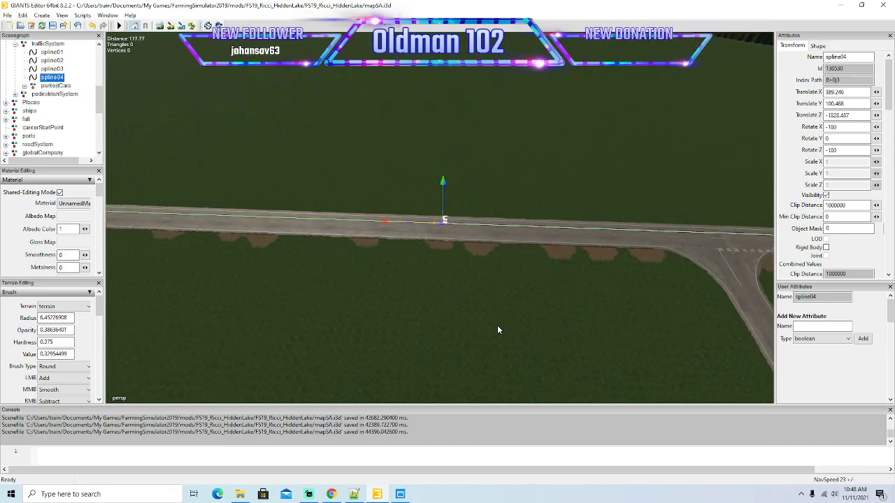
pyautogui.scroll(3, 500, 330)
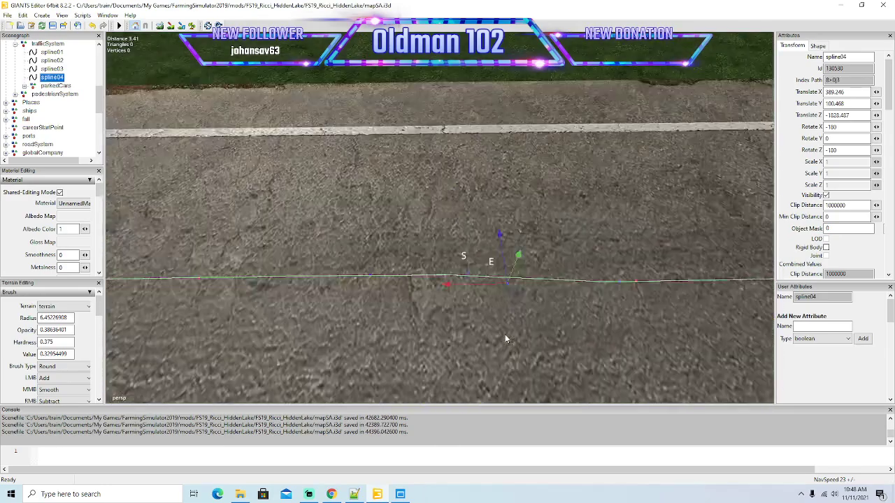
pyautogui.scroll(-6, 506, 339)
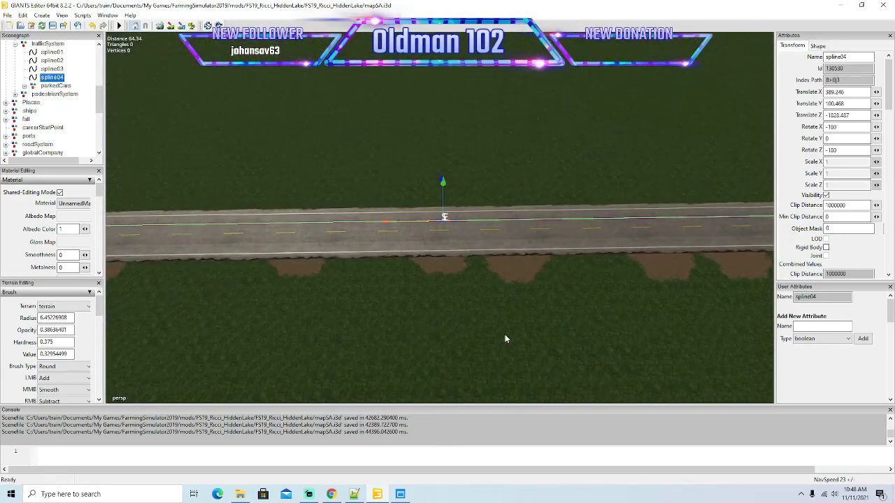
pyautogui.scroll(5, 504, 345)
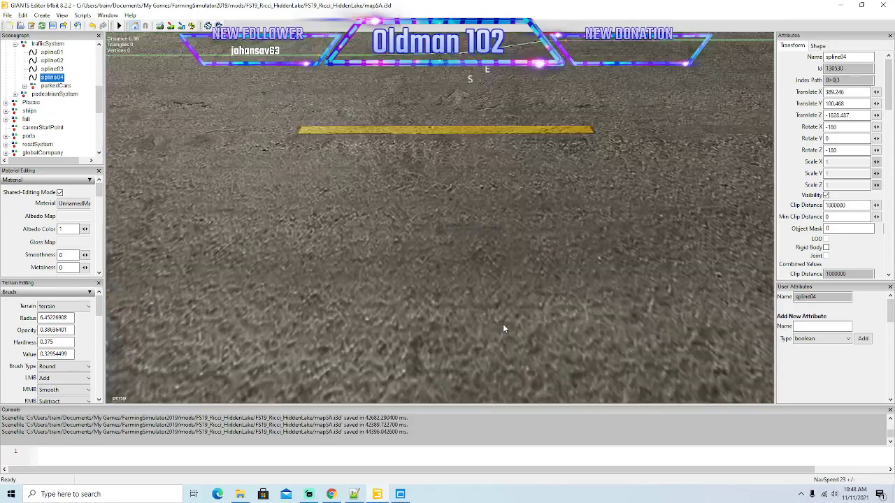
pyautogui.scroll(-4, 505, 300)
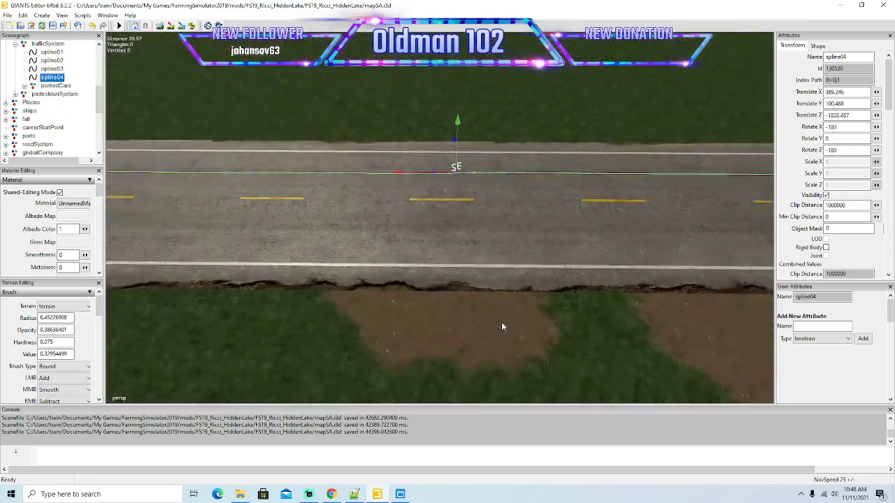
pyautogui.scroll(6, 502, 321)
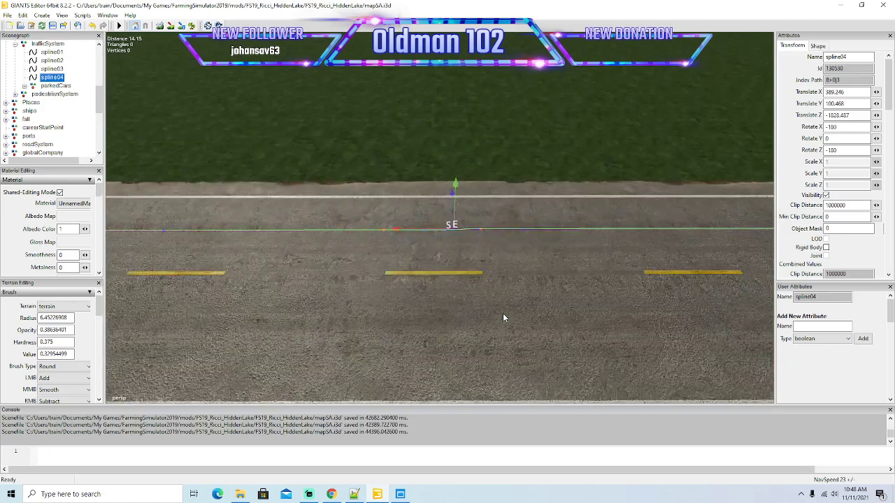
pyautogui.scroll(-2, 503, 317)
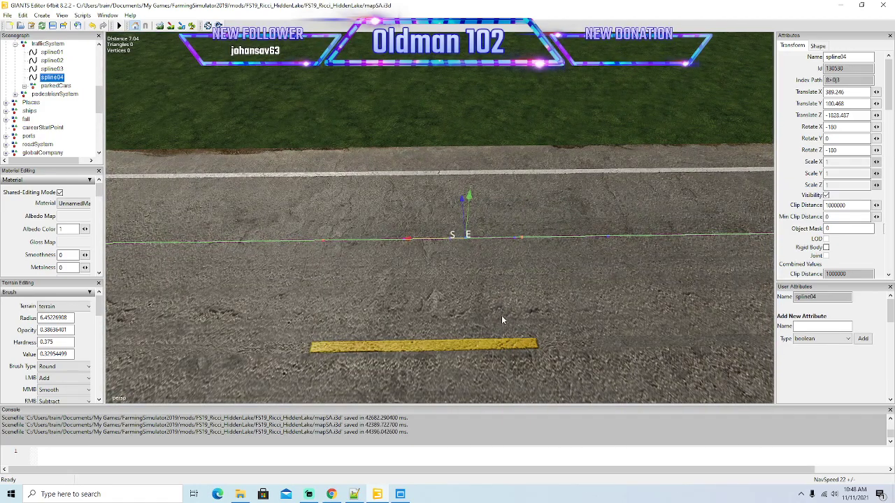
# Lower the camera navigation speed and delete the last two control points at the end of spline04.
pyautogui.press('-')
pyautogui.press('-')
pyautogui.press('-')
pyautogui.press('-')
pyautogui.press('-')
pyautogui.press('-')
pyautogui.press('-')
pyautogui.press('-')
pyautogui.press('-')
pyautogui.press('-')
pyautogui.press('-')
pyautogui.press('-')
pyautogui.press('-')
pyautogui.press('-')
pyautogui.moveTo(478, 313); pyautogui.dragTo(490, 316, button='right')
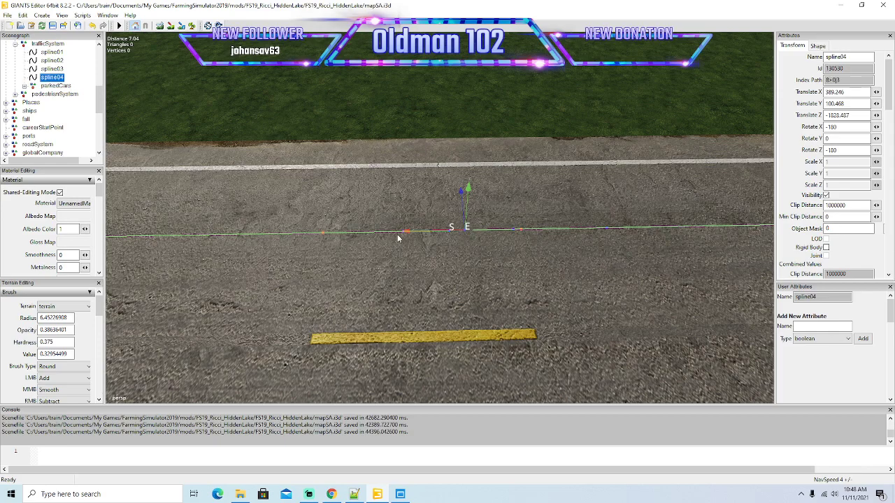
pyautogui.scroll(3, 489, 274)
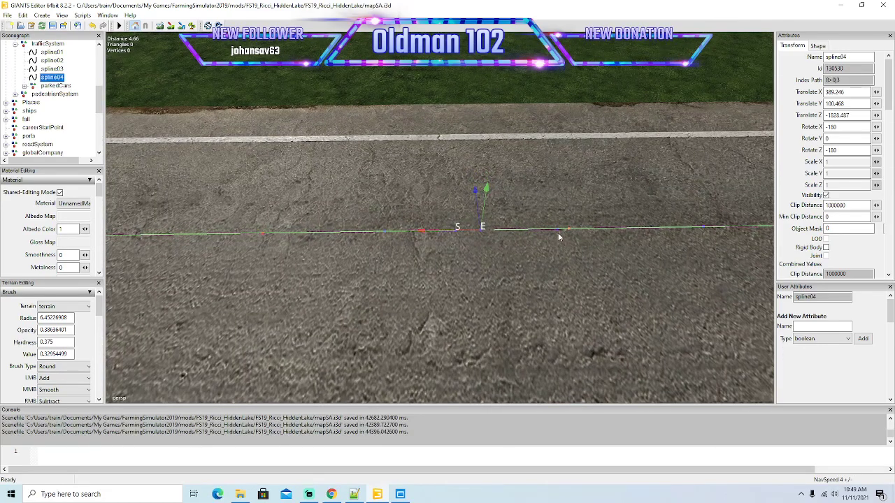
pyautogui.click(557, 228)
pyautogui.press('Left')
pyautogui.press('Right')
pyautogui.press('Right')
pyautogui.moveTo(425, 233); pyautogui.dragTo(506, 233)
pyautogui.press('Delete')
pyautogui.press('Delete')
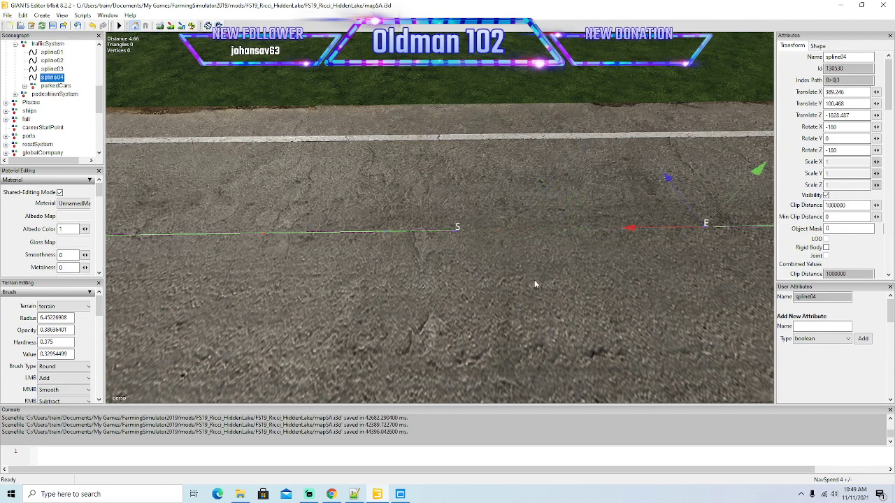
# Move spline04's remaining end point along the road onto its start point and check the join up close.
pyautogui.keyDown('alt'); pyautogui.moveTo(535, 281); pyautogui.dragTo(540, 273); pyautogui.keyUp('alt')
pyautogui.moveTo(634, 221); pyautogui.dragTo(632, 222)
pyautogui.click(606, 237)
pyautogui.press('pagedown')
pyautogui.press('pageup')
pyautogui.moveTo(404, 223); pyautogui.dragTo(650, 253)
pyautogui.scroll(2, 731, 257)
pyautogui.scroll(-3, 731, 258)
pyautogui.scroll(3, 736, 266)
pyautogui.scroll(-3, 637, 277)
pyautogui.scroll(3, 647, 289)
pyautogui.scroll(-3, 648, 265)
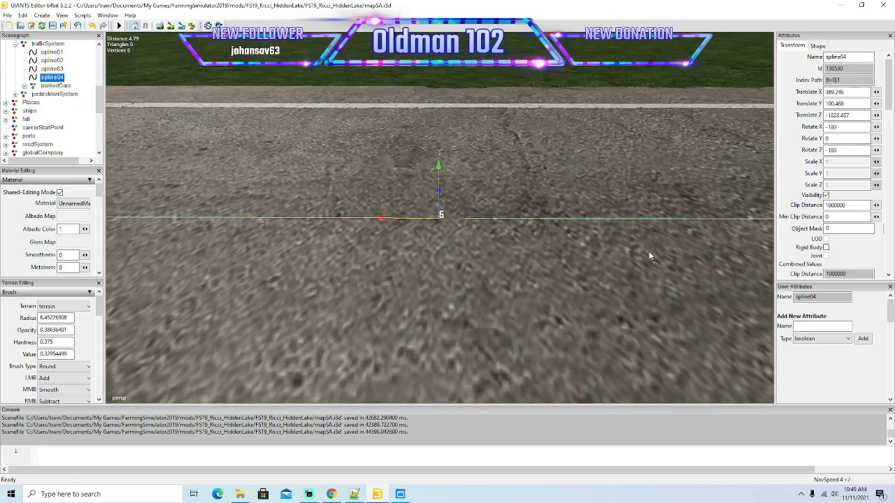
pyautogui.scroll(1, 650, 257)
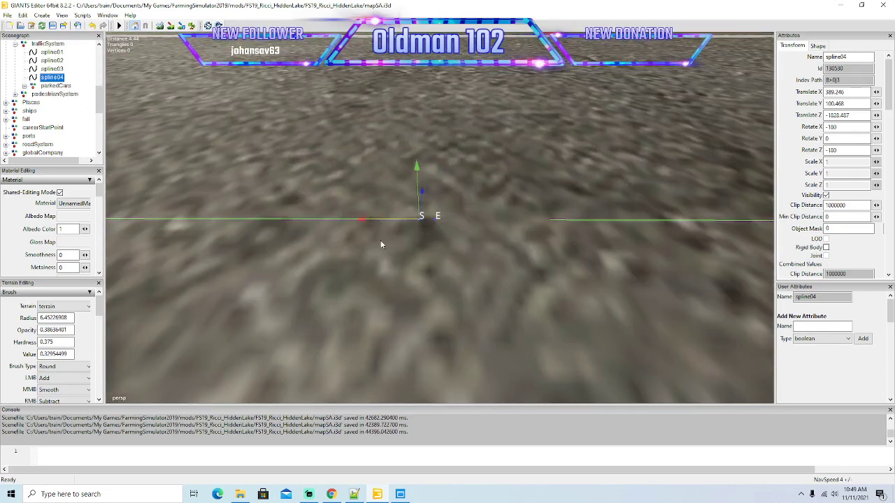
pyautogui.scroll(-2, 383, 249)
# Try raising spline04's start point and end point in turn, undoing each lift.
pyautogui.moveTo(438, 165); pyautogui.dragTo(436, 152)
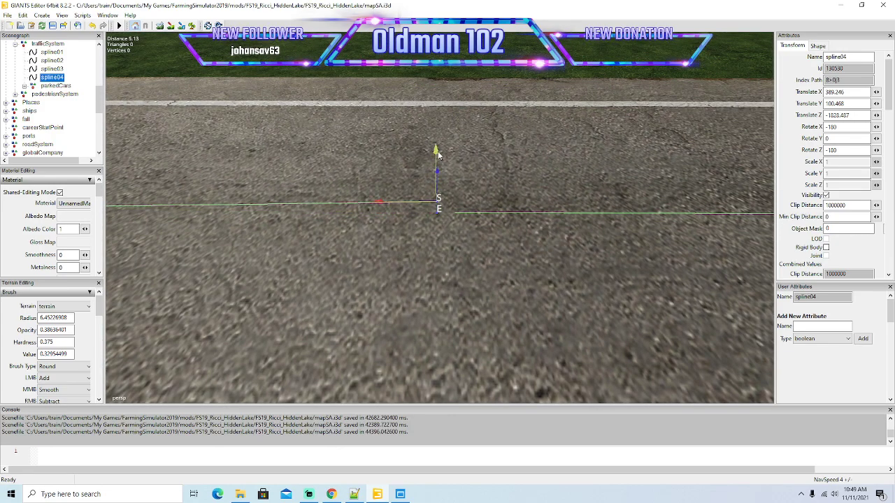
pyautogui.hotkey('ctrl', 'z')
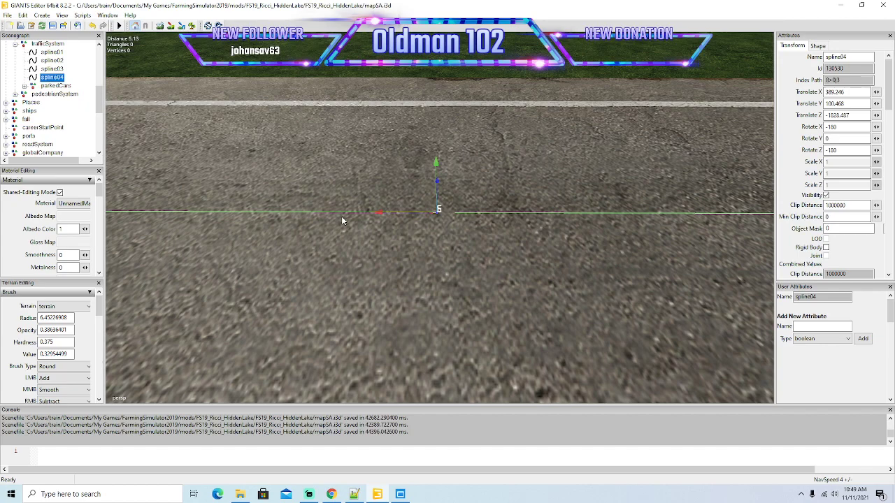
pyautogui.moveTo(381, 211); pyautogui.dragTo(413, 218)
pyautogui.moveTo(470, 159); pyautogui.dragTo(470, 135)
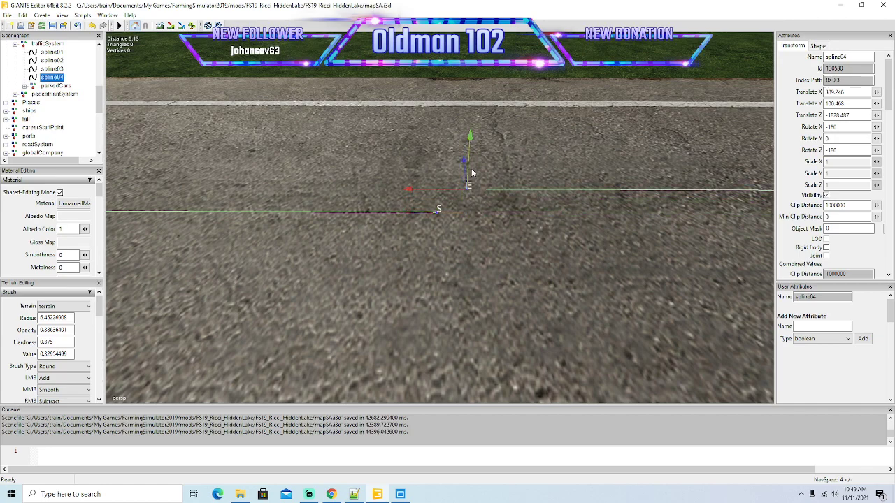
pyautogui.hotkey('ctrl', 'z')
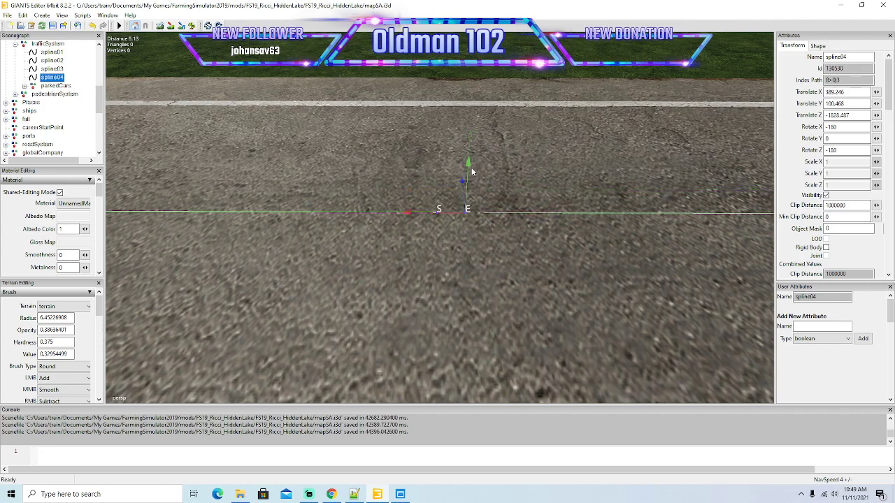
# Bring spline04's end point tight against its start point and save the map.
pyautogui.keyDown('alt'); pyautogui.moveTo(451, 245); pyautogui.dragTo(388, 277); pyautogui.keyUp('alt')
pyautogui.scroll(4, 460, 255)
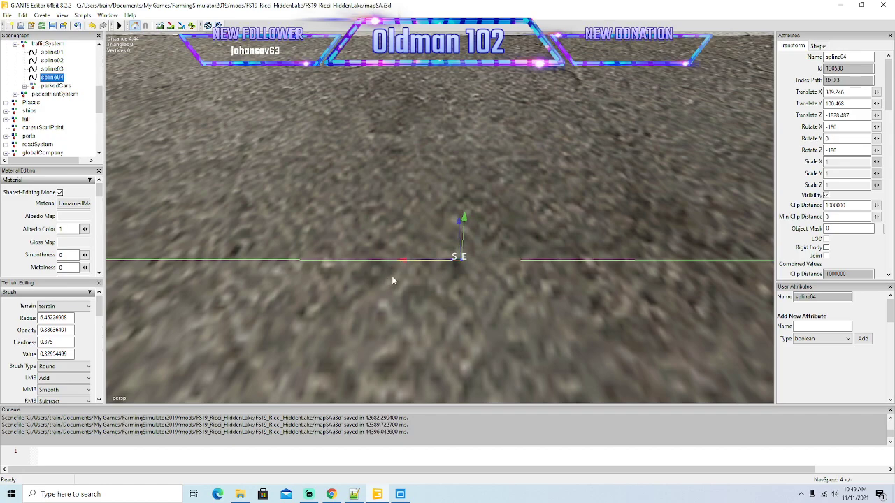
pyautogui.keyDown('alt'); pyautogui.moveTo(422, 291); pyautogui.dragTo(437, 305); pyautogui.keyUp('alt')
pyautogui.scroll(-8, 437, 307)
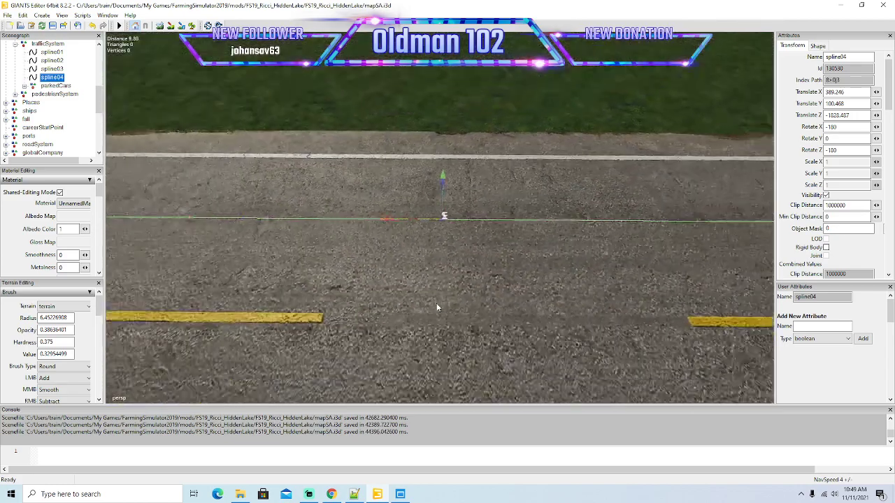
pyautogui.scroll(-3, 437, 308)
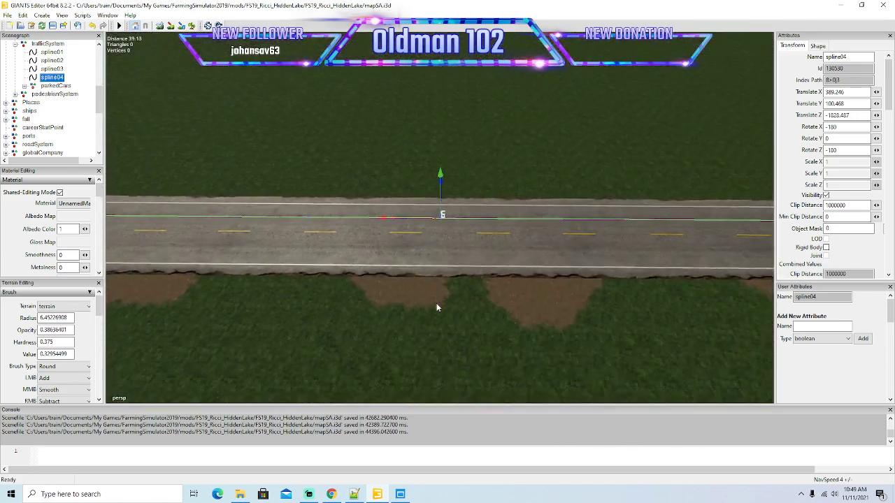
pyautogui.click(53, 25)
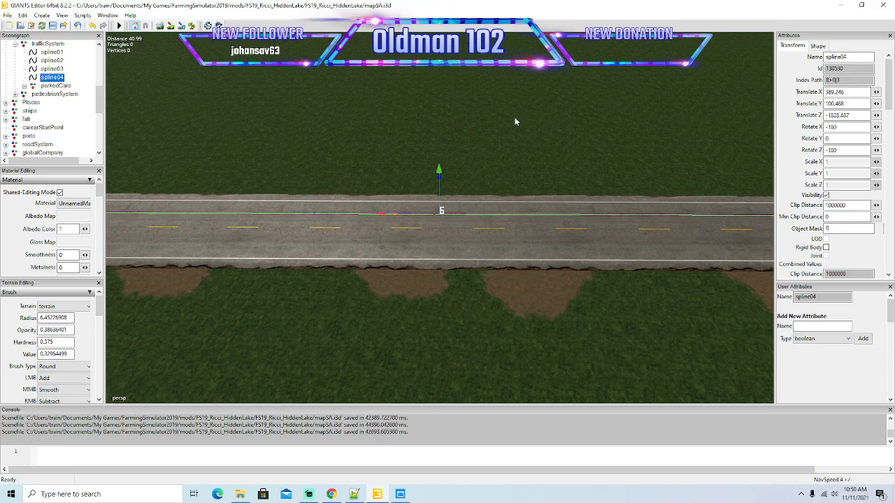
# Minimize the open windows, launch Farming Simulator 19 from the desktop and skip its intro.
pyautogui.click(841, 5)
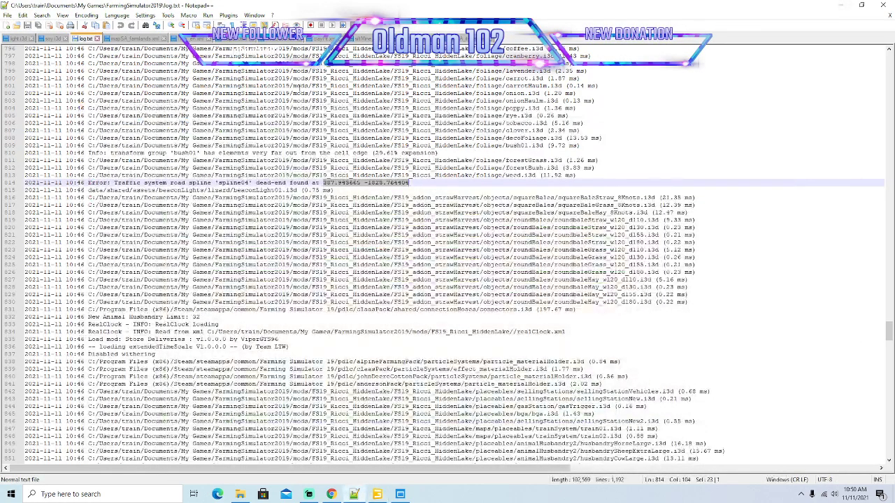
pyautogui.click(841, 5)
pyautogui.rightClick(199, 68)
pyautogui.click(224, 77)
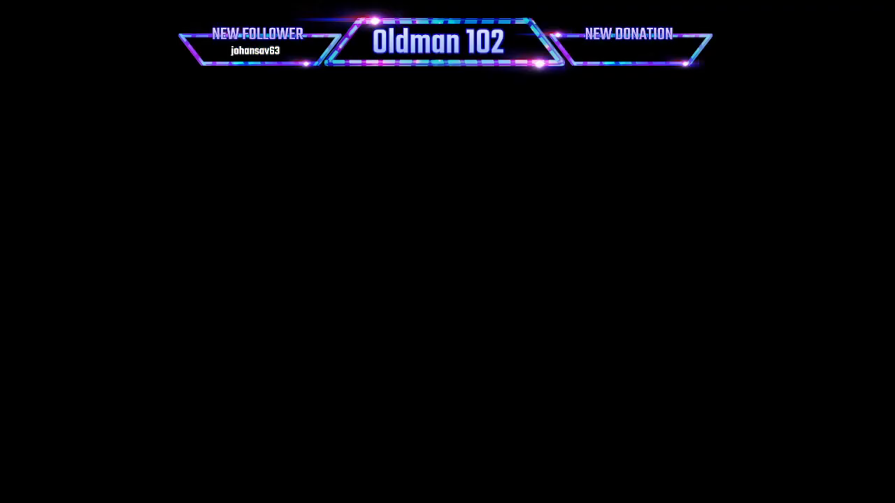
pyautogui.click(436, 156)
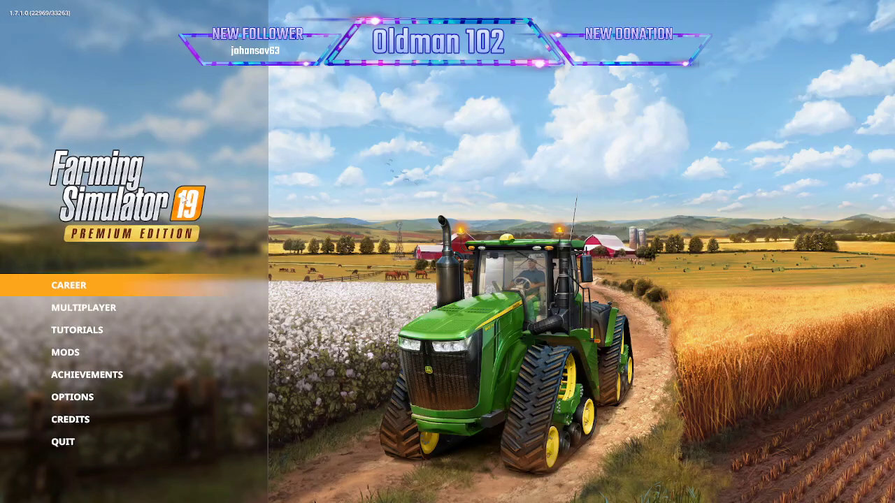
# Begin a new career in the unused Savegame 9 slot and continue to the map selection.
pyautogui.click(60, 286)
pyautogui.press('Right')
pyautogui.press('Right')
pyautogui.press('Right')
pyautogui.press('Right')
pyautogui.press('Right')
pyautogui.press('Right')
pyautogui.press('Right')
pyautogui.press('Right')
pyautogui.press('Right')
pyautogui.press('Right')
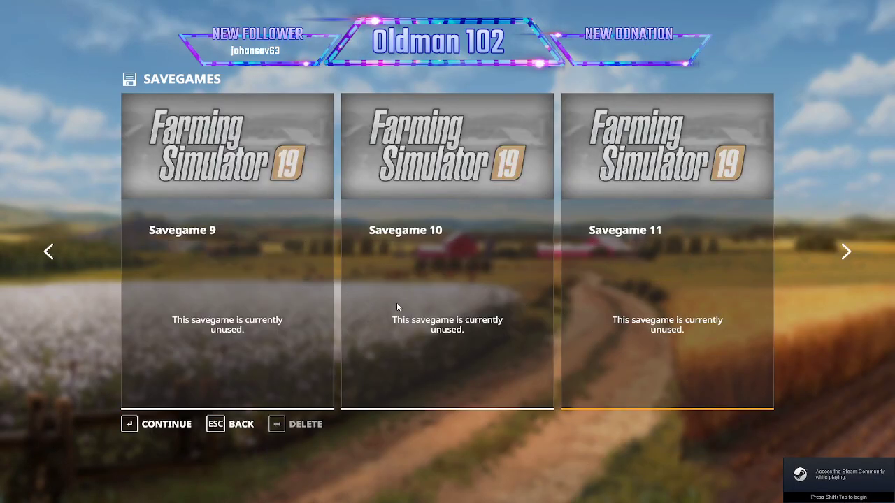
pyautogui.click(224, 332)
pyautogui.click(157, 425)
pyautogui.click(172, 422)
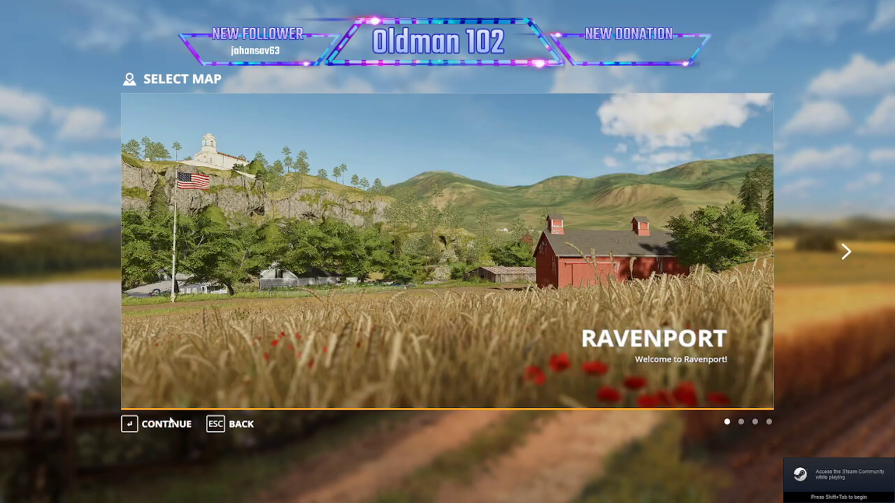
# Choose the Ricci_HiddenLake map, accept the character and mod selection, and start the game.
pyautogui.scroll(-3, 188, 393)
pyautogui.click(170, 427)
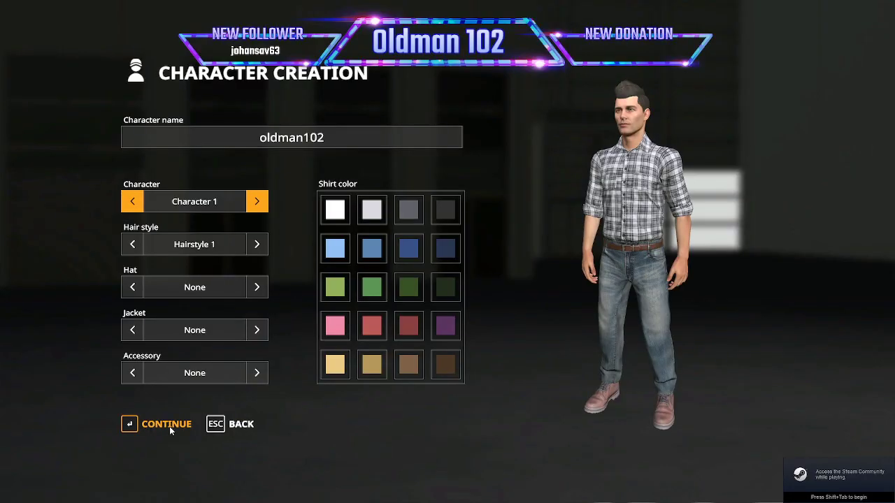
pyautogui.click(169, 427)
pyautogui.click(170, 428)
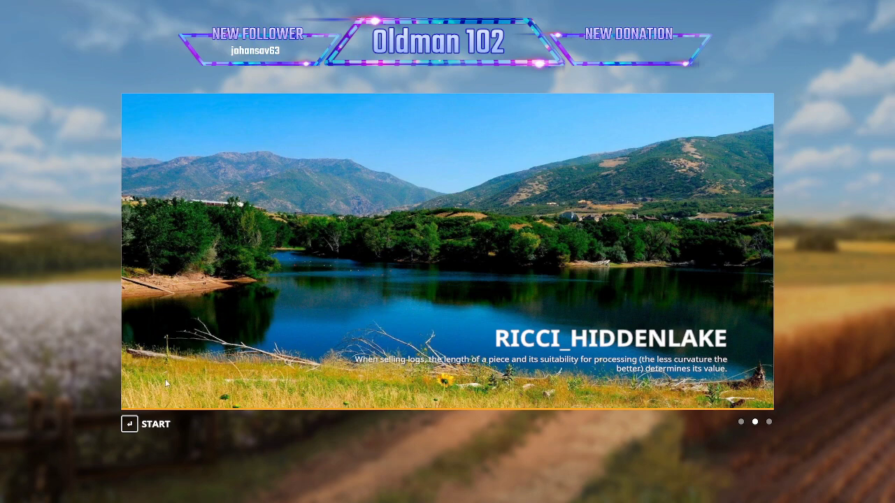
pyautogui.click(159, 428)
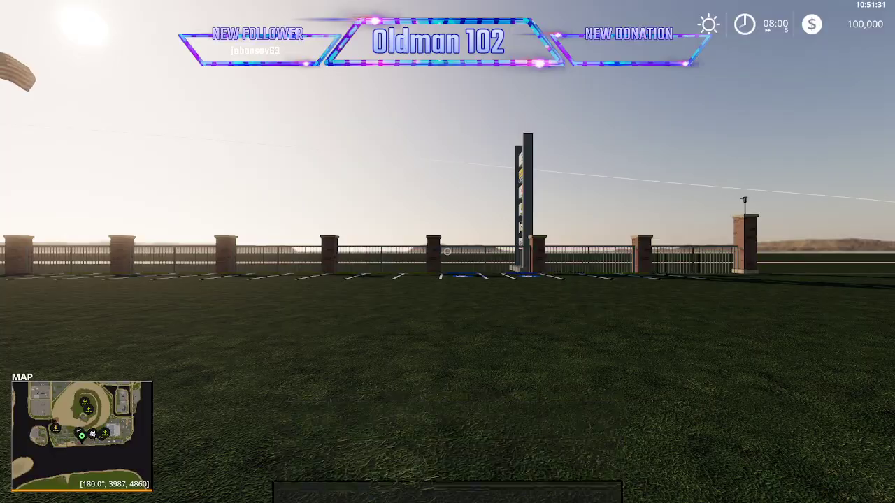
# Turn on the player speed multiplier in the Easy Development Commands and switch off its warning.
pyautogui.hotkey('ctrl', 'e')
pyautogui.click(447, 31)
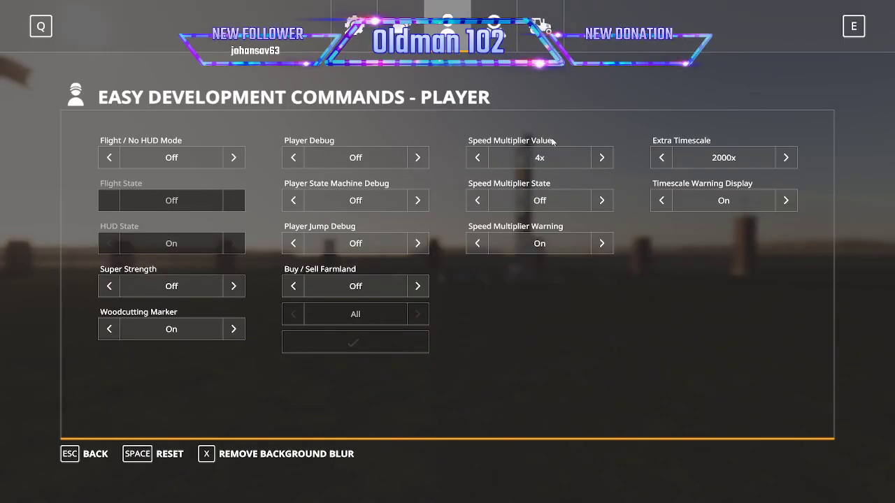
pyautogui.click(601, 201)
pyautogui.click(602, 244)
pyautogui.press('Escape')
# Run out to the main road and check whether traffic is moving along it.
pyautogui.press('w')
pyautogui.press('d')
pyautogui.press('w')
pyautogui.press('w')
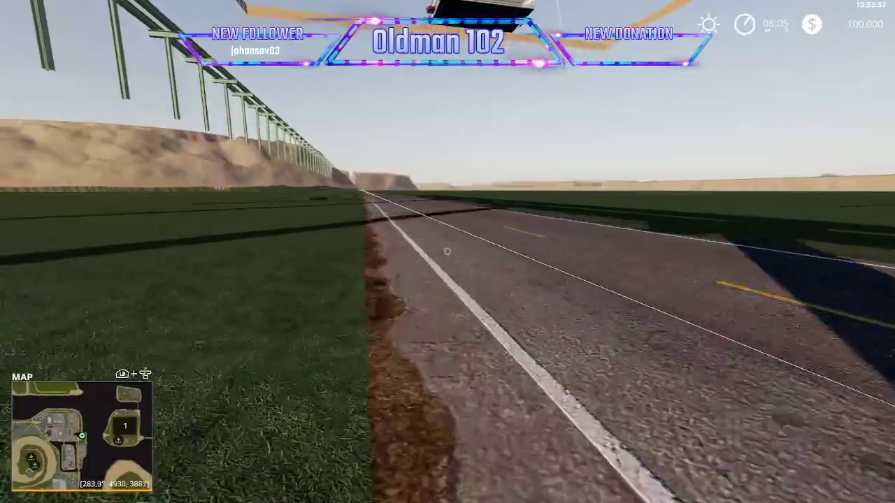
# Quit the game without saving and reload log.txt in Notepad++ to recheck for the spline04 dead-end error.
pyautogui.press('Escape')
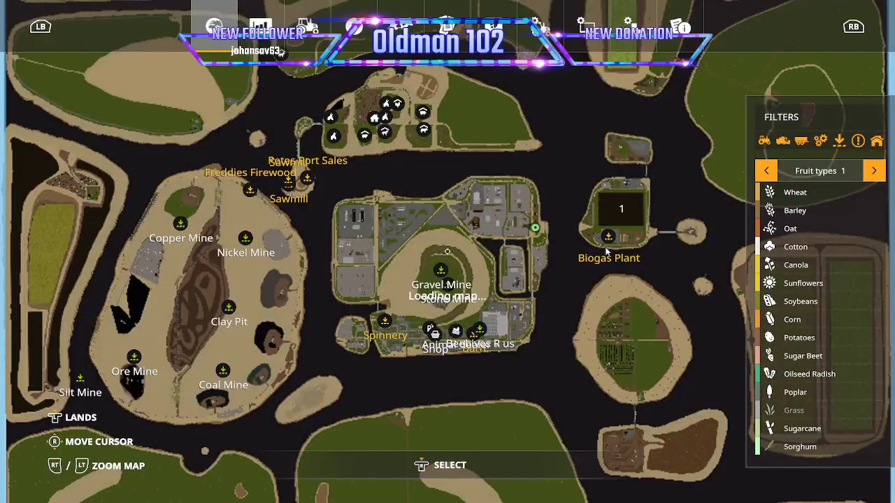
pyautogui.click(540, 28)
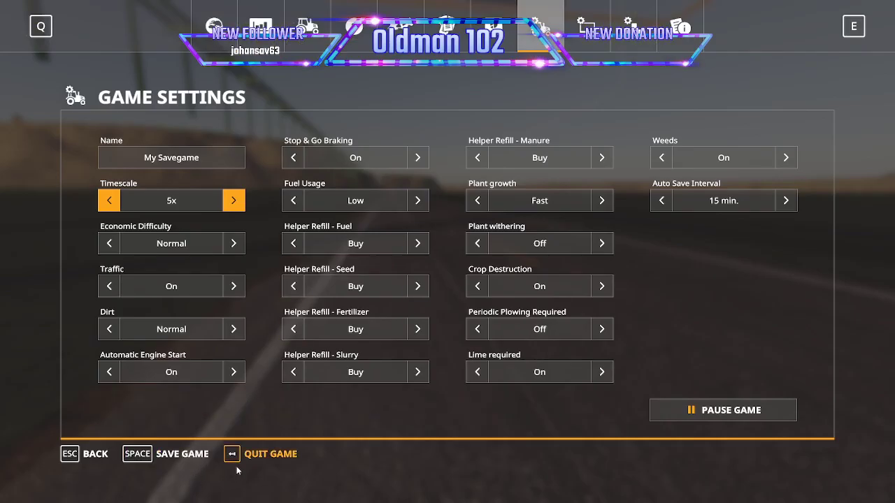
pyautogui.click(258, 458)
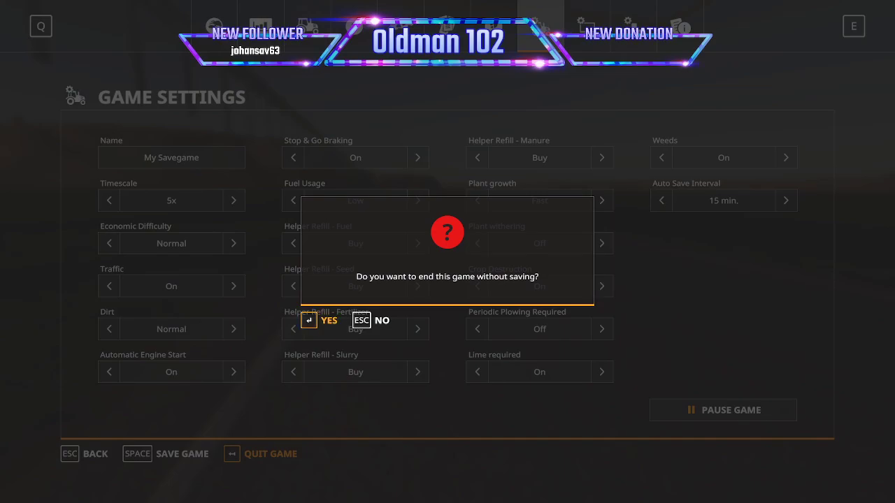
pyautogui.press('Return')
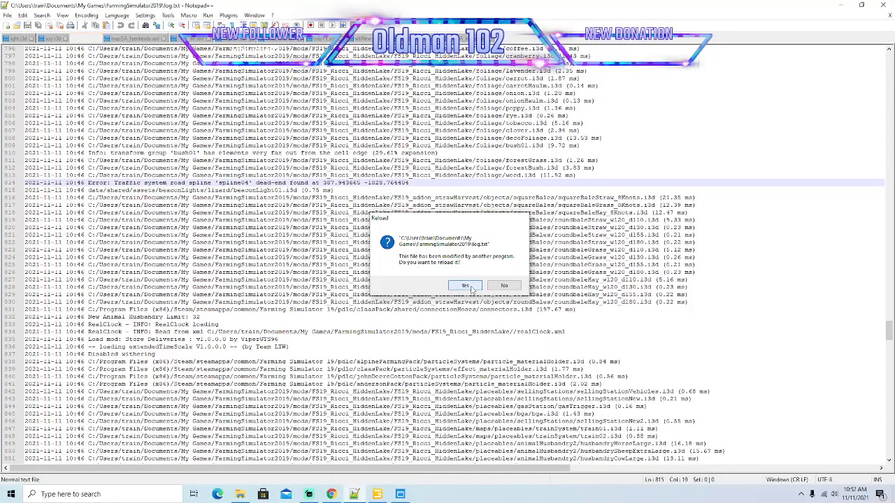
pyautogui.click(465, 286)
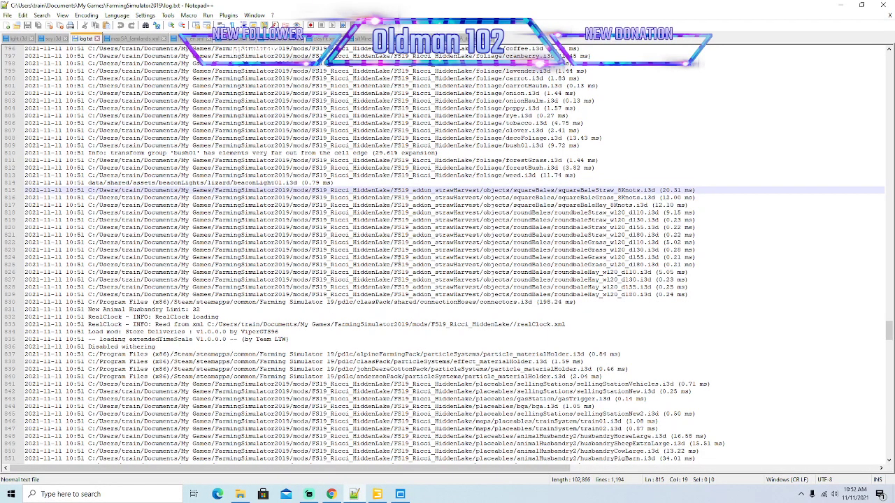
# Look through the rest of log.txt for traffic spline errors and minimize the log window.
pyautogui.scroll(-12, 447, 252)
pyautogui.scroll(16, 448, 252)
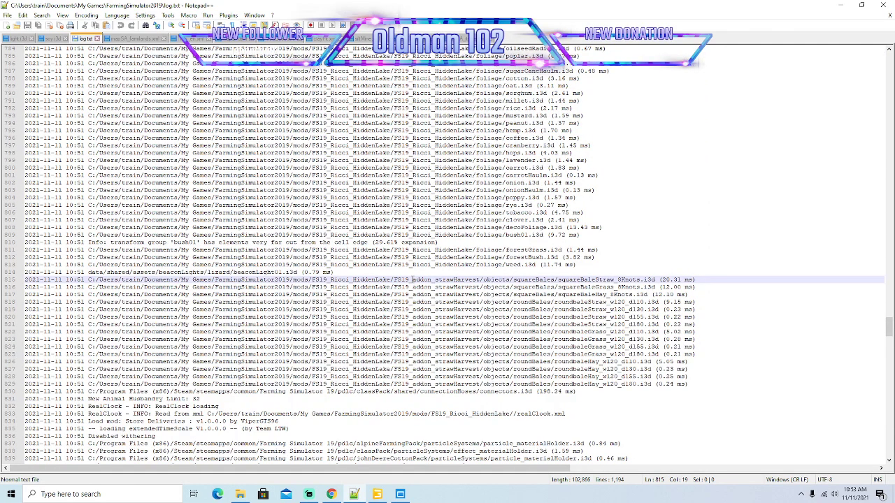
pyautogui.scroll(20, 412, 279)
pyautogui.scroll(20, 412, 279)
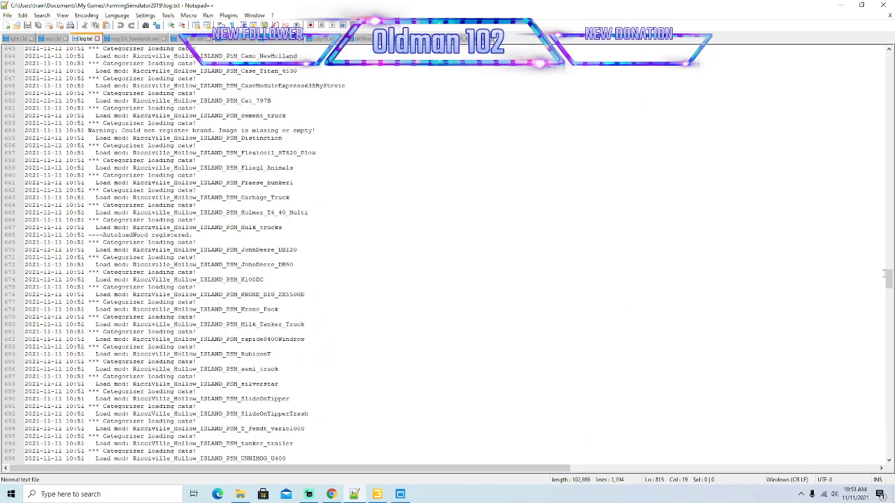
pyautogui.moveTo(888, 283); pyautogui.dragTo(887, 60)
pyautogui.scroll(-14, 461, 196)
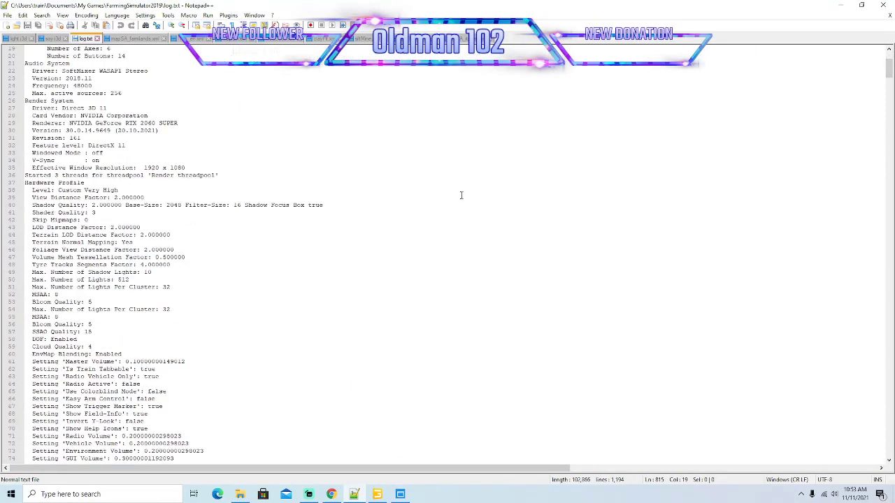
pyautogui.scroll(-15, 461, 197)
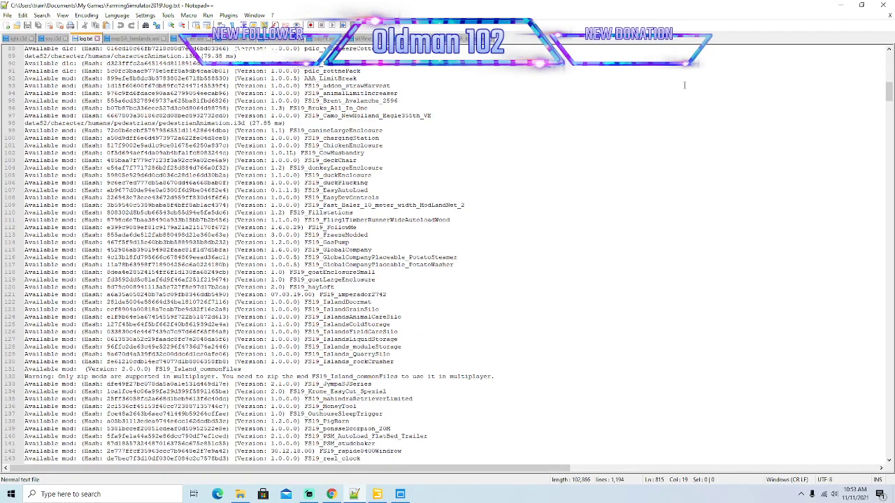
pyautogui.click(840, 6)
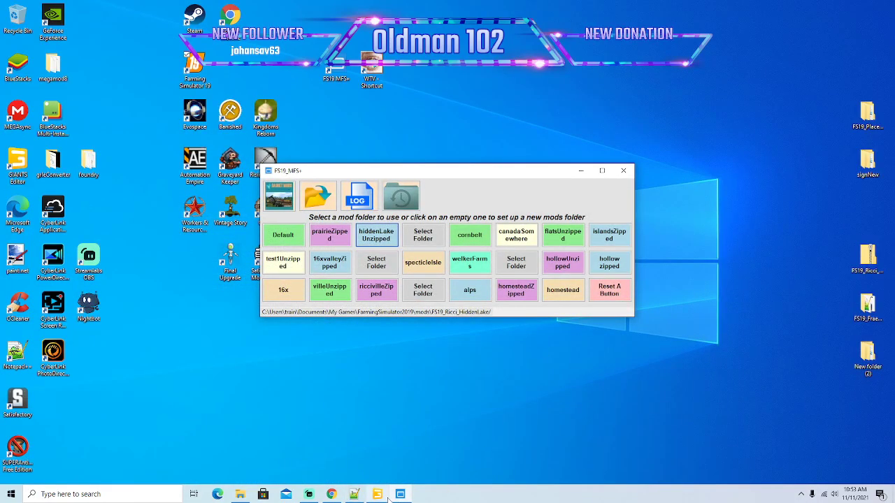
# Launch Farming Simulator 19, open the career savegames and start a new career in the unused Savegame 9.
pyautogui.rightClick(191, 67)
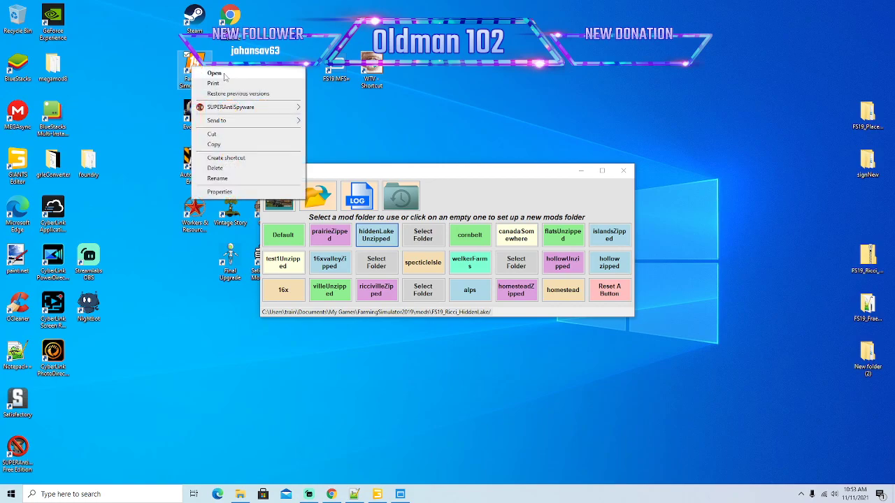
pyautogui.click(227, 74)
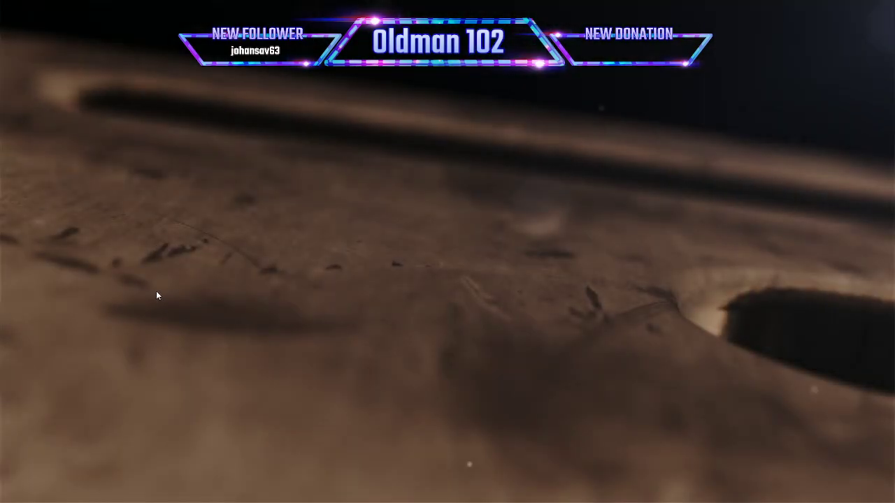
pyautogui.click(74, 286)
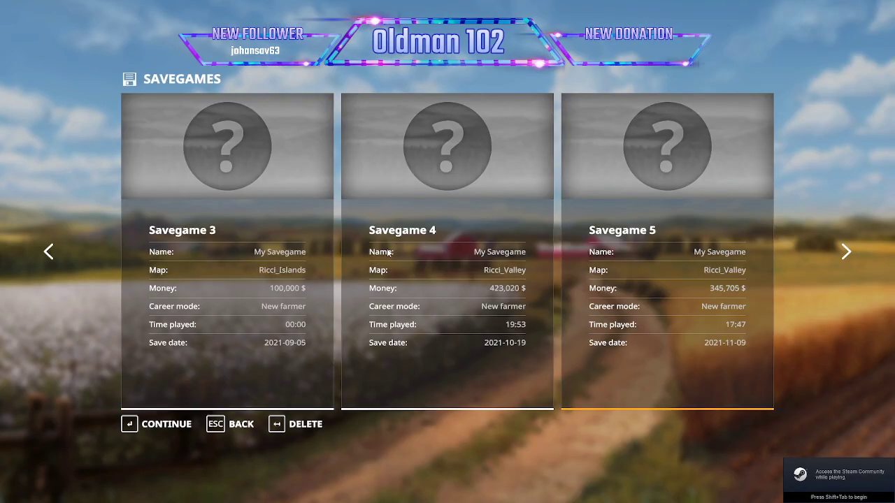
pyautogui.scroll(-5, 388, 251)
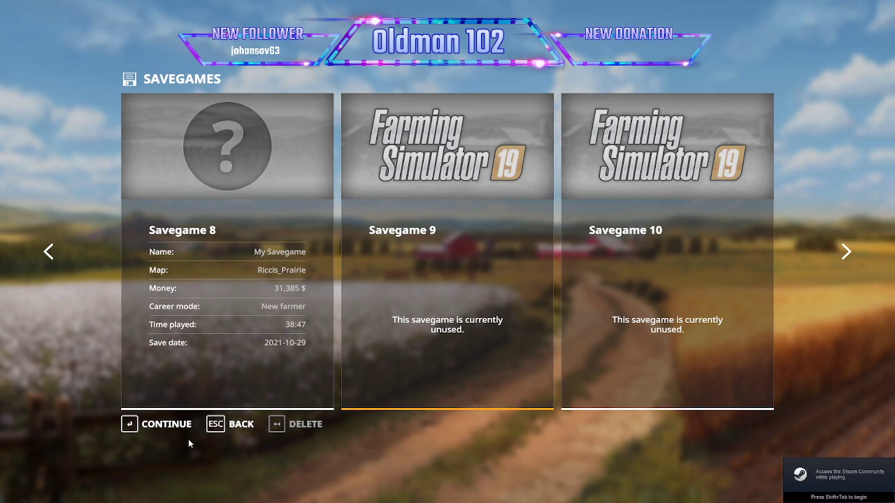
pyautogui.click(167, 424)
pyautogui.click(178, 426)
# Select the Ricci_HiddenLake map, accept the remaining setup, start the game and dismiss the tutorial recommendation.
pyautogui.scroll(-3, 183, 398)
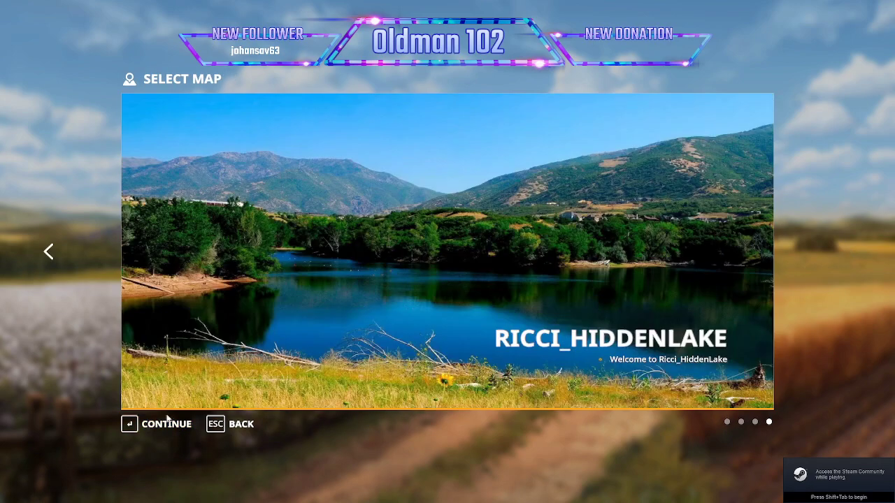
pyautogui.click(154, 427)
pyautogui.click(154, 426)
pyautogui.click(154, 425)
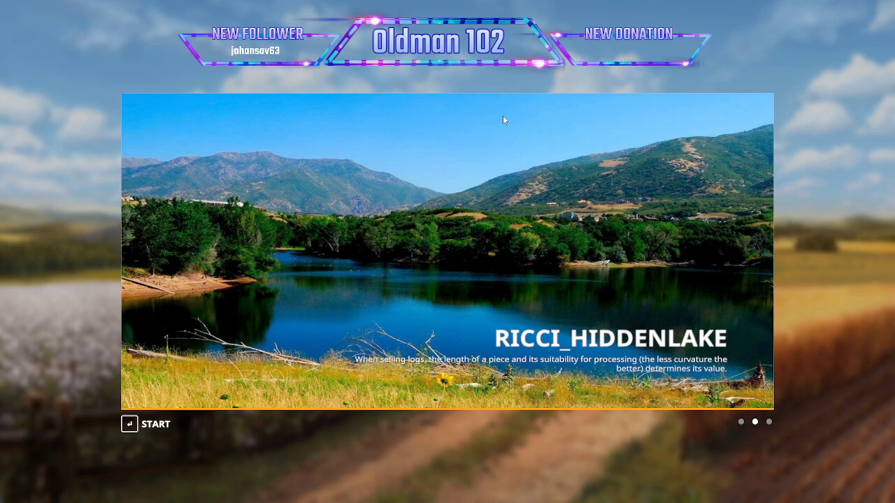
pyautogui.click(155, 424)
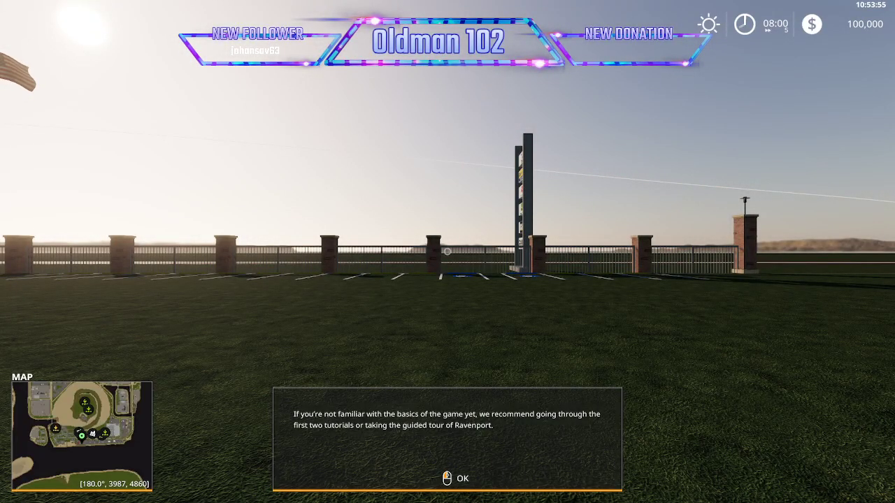
pyautogui.click(447, 251)
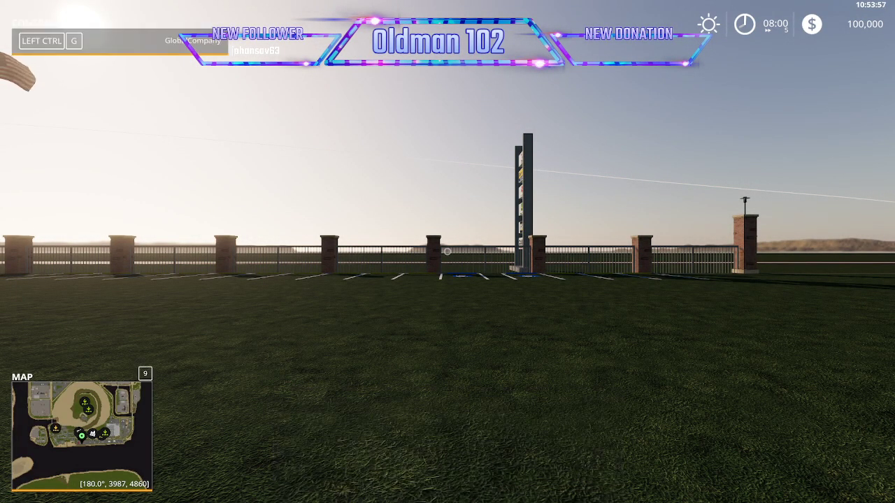
# Enable faster player movement in the Easy Development Commands player settings and disable the speed multiplier warning.
pyautogui.hotkey('alt', 'd')
pyautogui.click(448, 21)
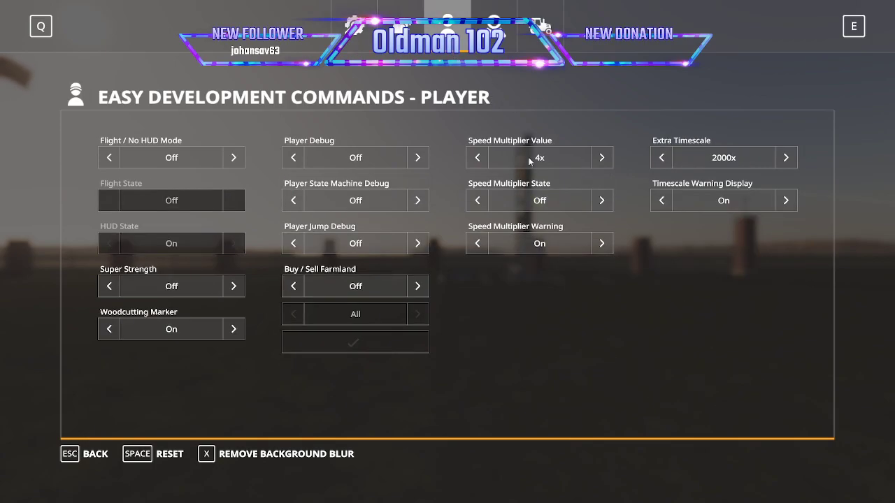
pyautogui.click(595, 249)
pyautogui.press('Escape')
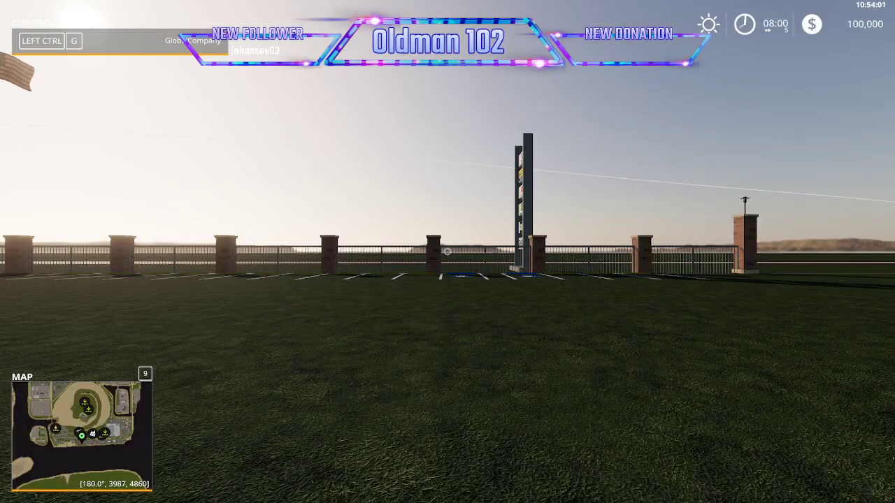
# Check in the game settings whether traffic is enabled, and return to the game.
pyautogui.press('Escape')
pyautogui.click(542, 43)
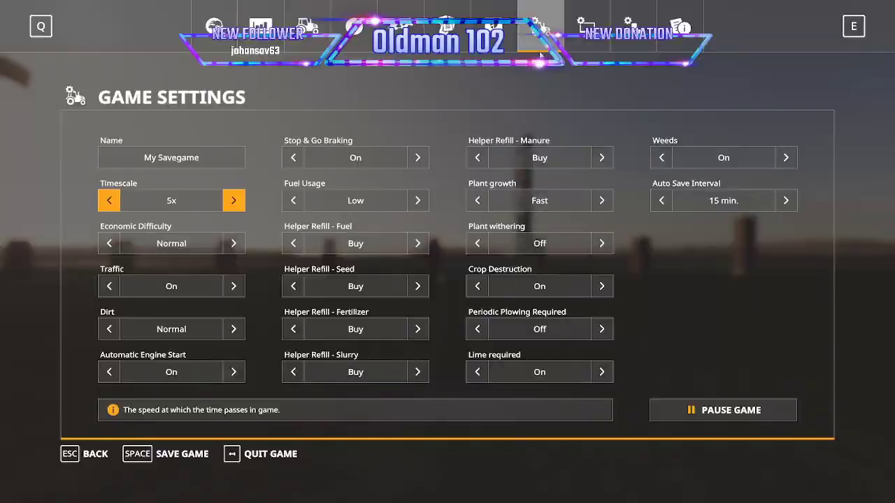
pyautogui.press('Escape')
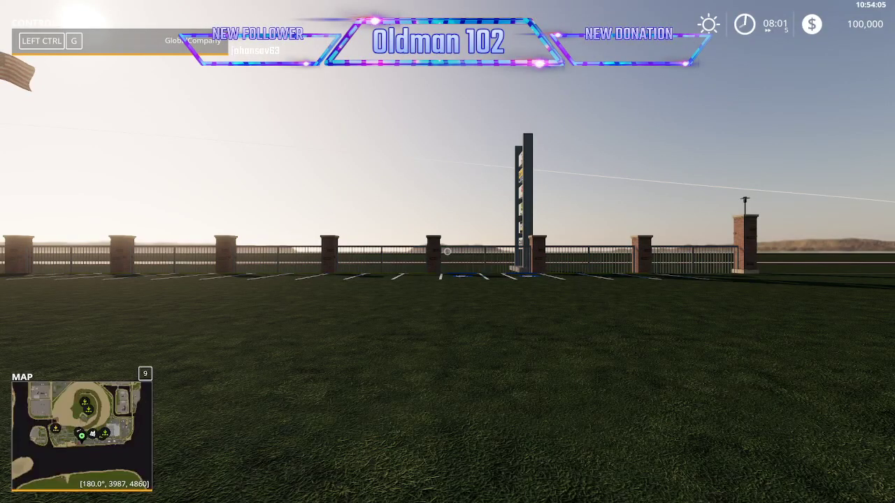
# Run out to the main road and follow it east past the stockyards, watching for traffic.
pyautogui.press('w')
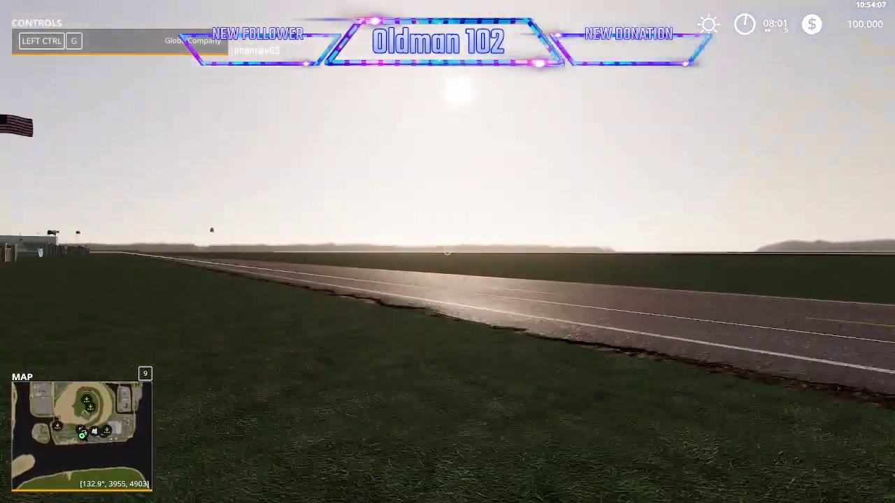
pyautogui.press('w')
pyautogui.press('d')
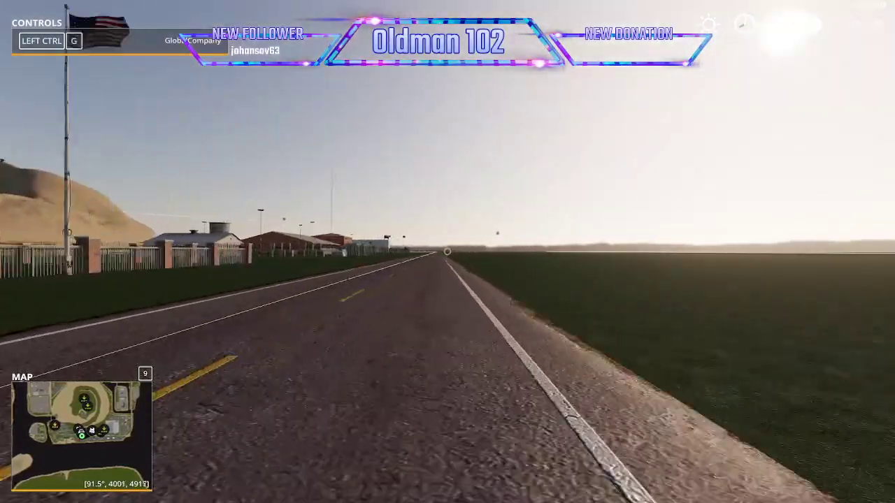
pyautogui.press('w')
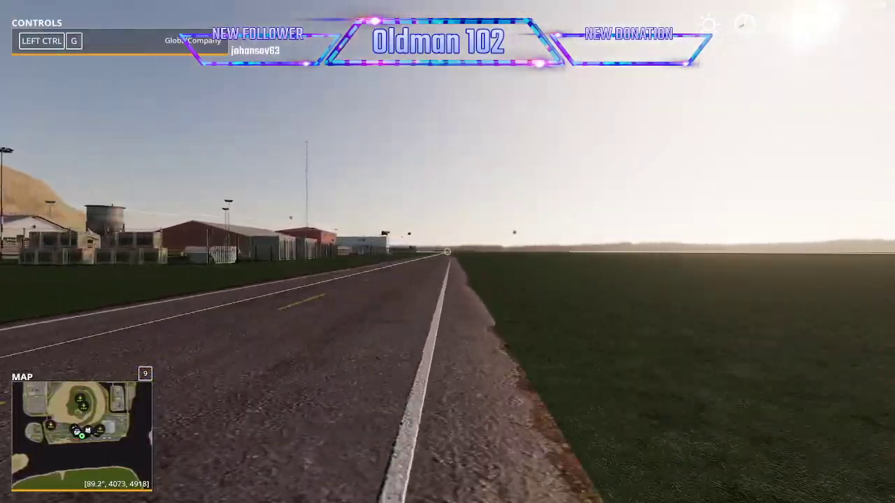
pyautogui.press('w')
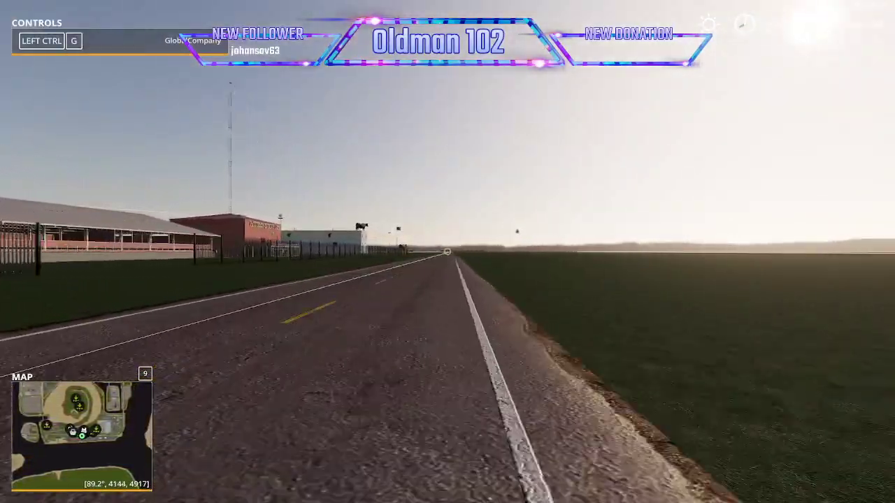
pyautogui.press('w')
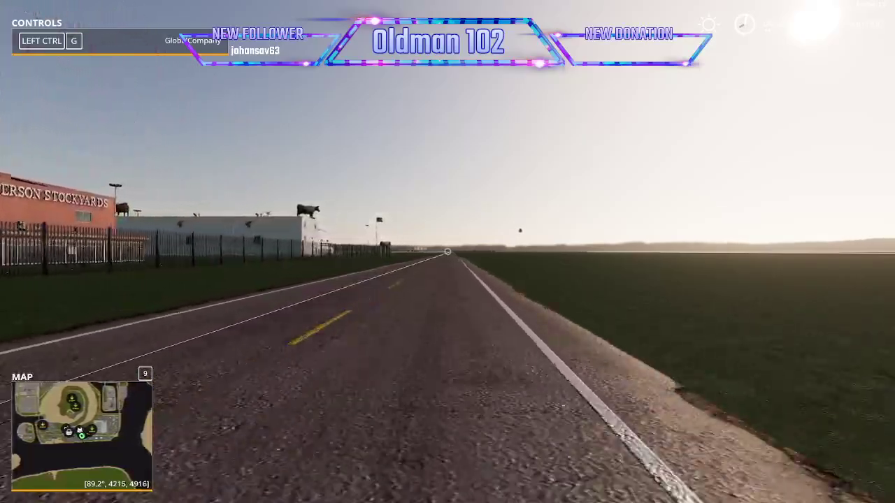
pyautogui.press('w')
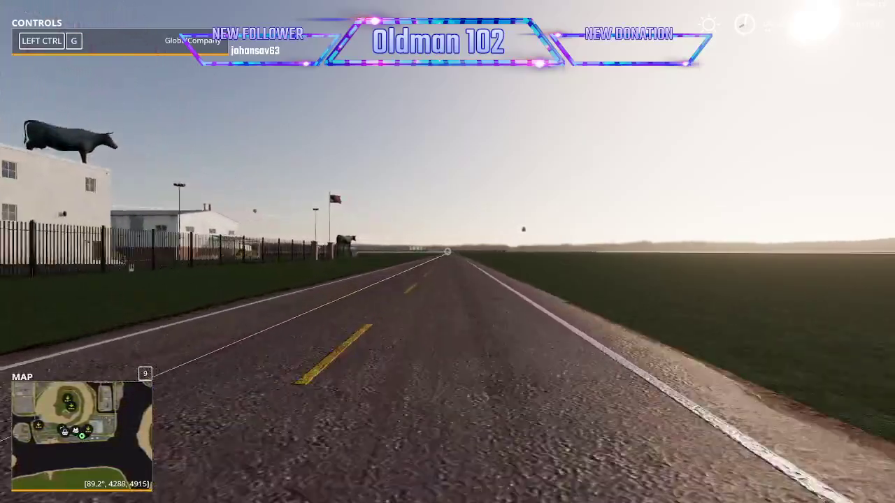
pyautogui.press('Escape')
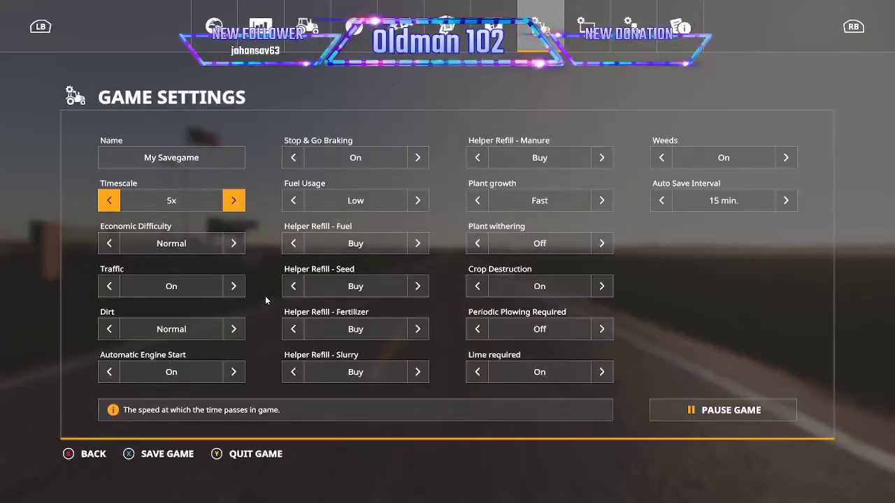
pyautogui.press('Escape')
# Continue east along the open road beyond the stockyards, checking for moving traffic vehicles.
pyautogui.press('w')
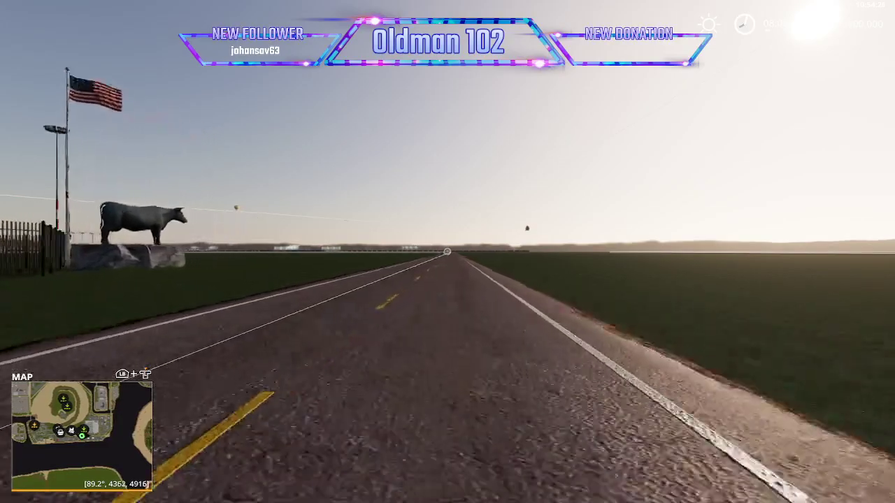
pyautogui.press('w')
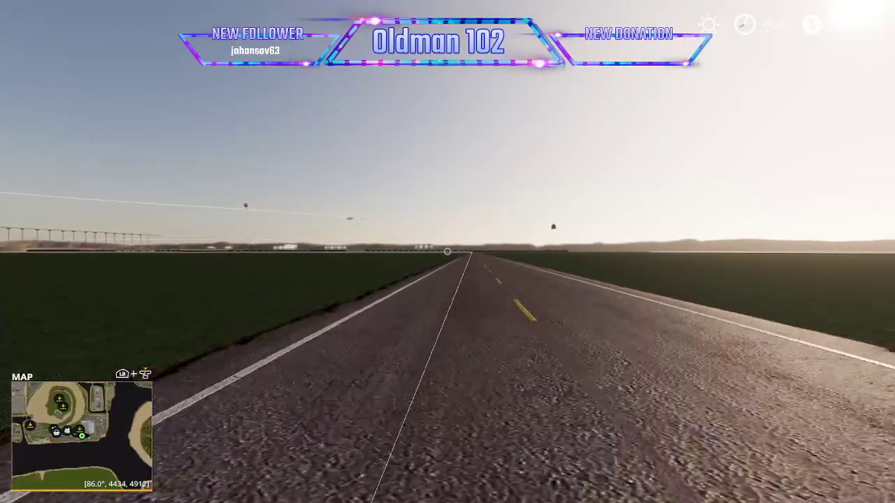
pyautogui.press('w')
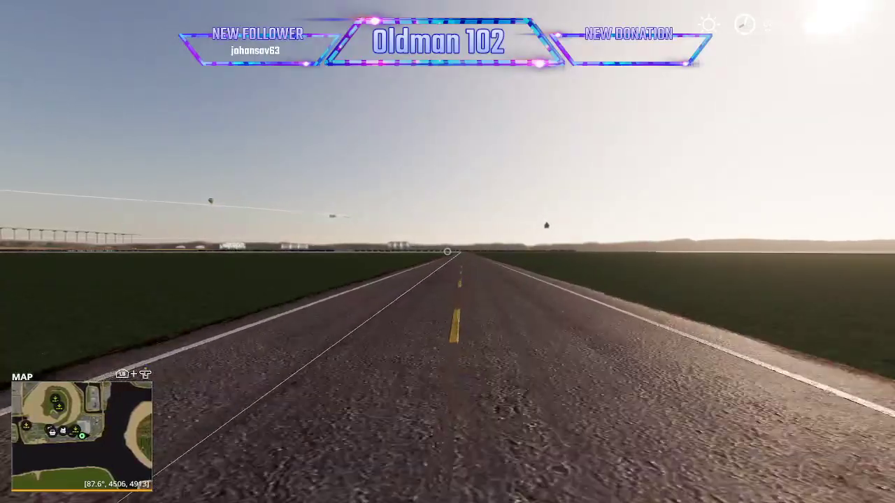
pyautogui.press('w')
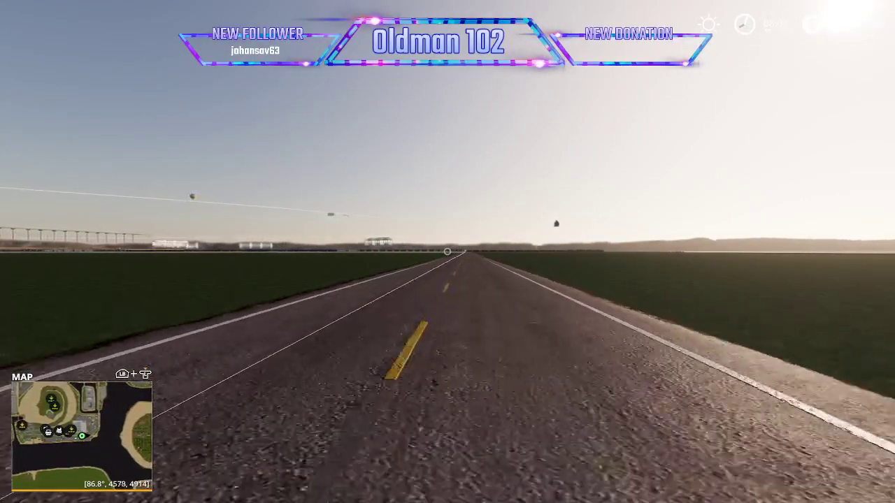
pyautogui.press('w')
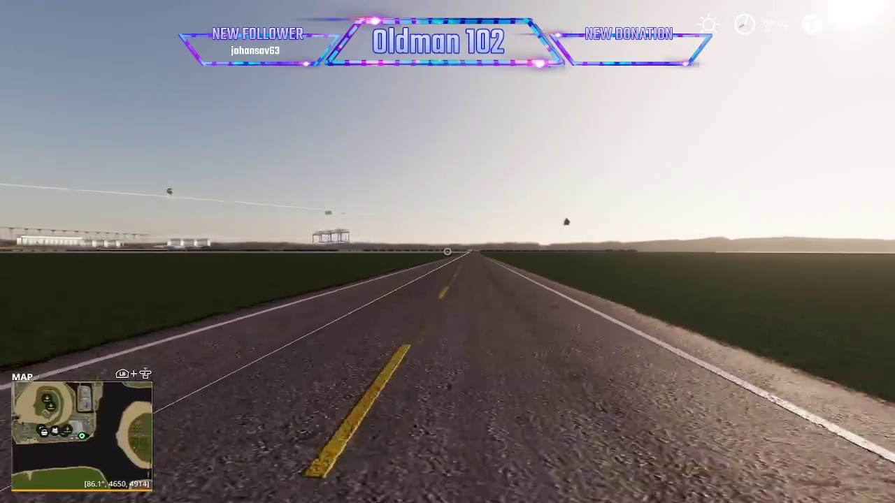
pyautogui.press('w')
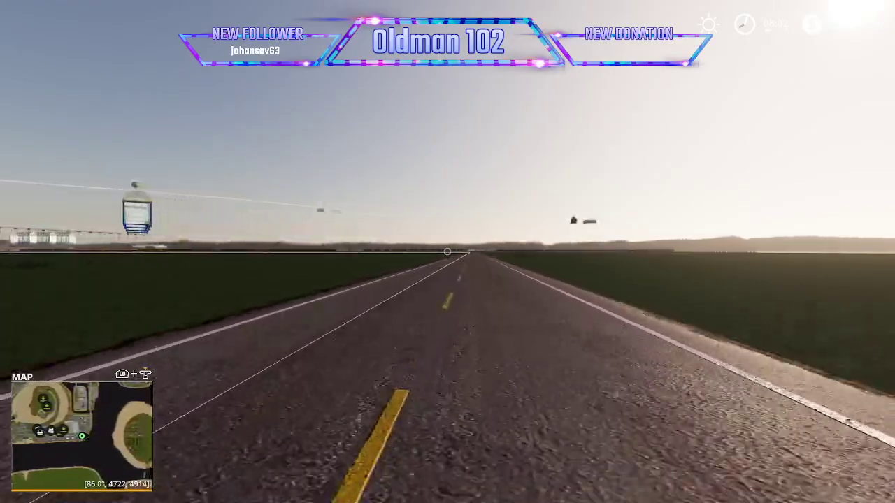
pyautogui.press('w')
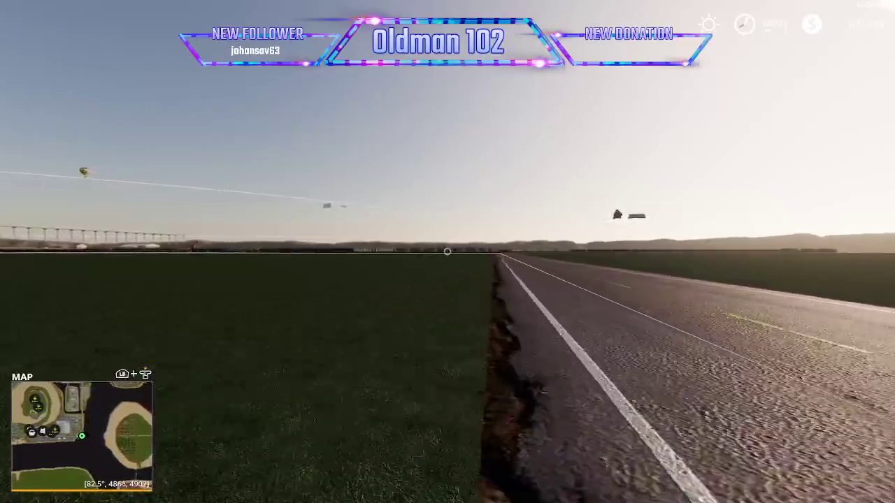
# Follow the road east to the railway and north alongside the freight cars, watching for traffic vehicles.
pyautogui.press('w')
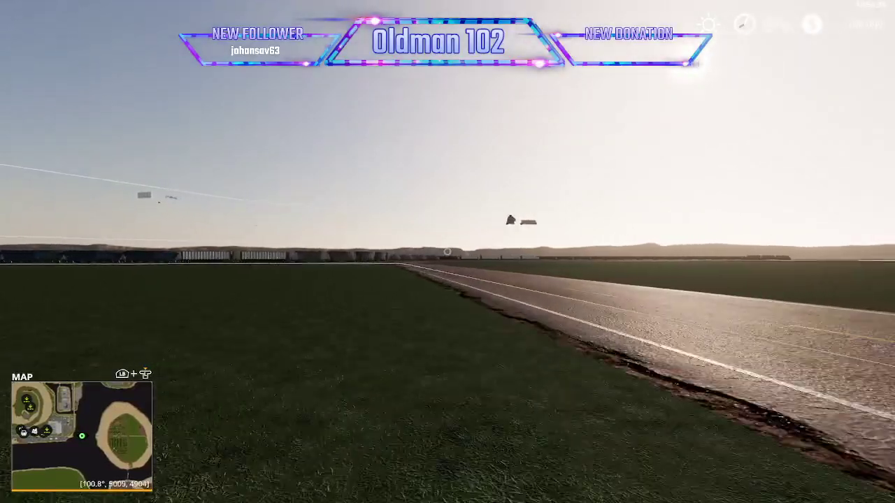
pyautogui.press('w')
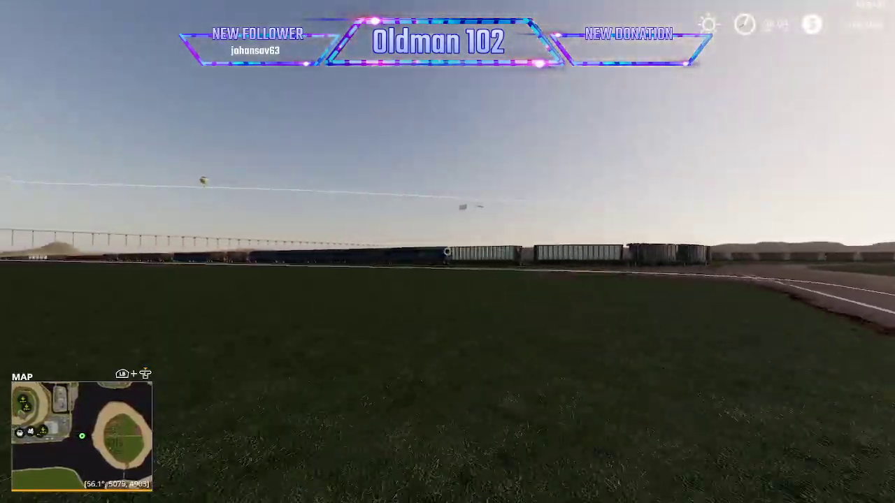
pyautogui.press('w')
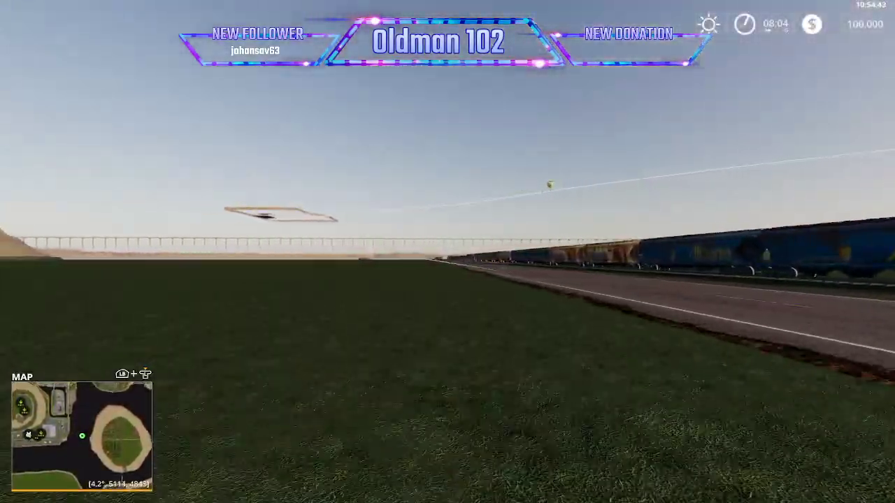
pyautogui.press('w')
pyautogui.press('w')
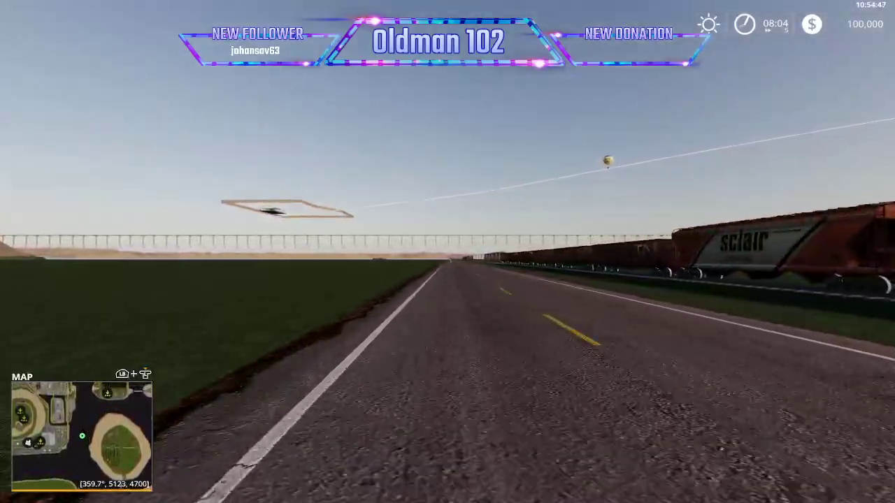
pyautogui.press('w')
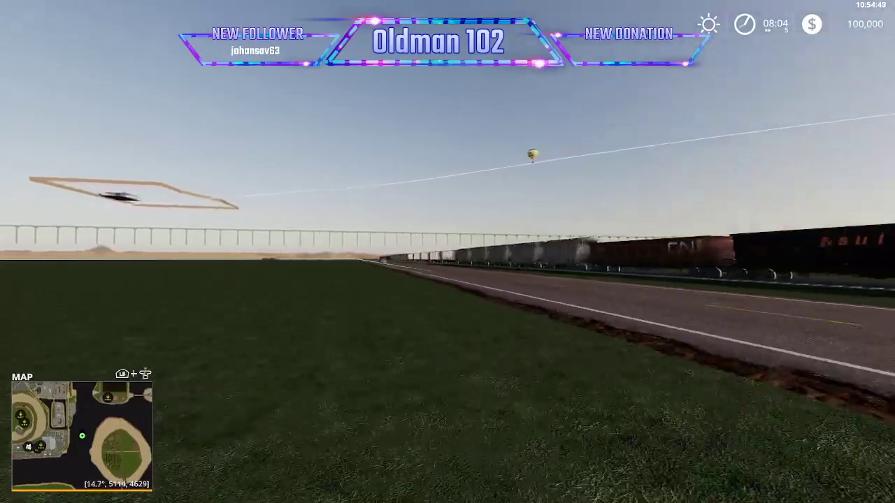
pyautogui.press('w')
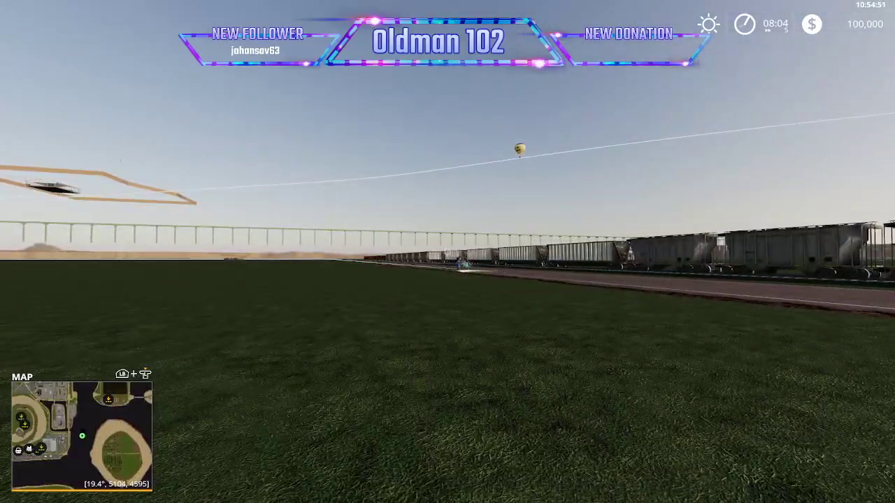
# Lease a Lizard Pickup 2014 from the store's Cars category with an orange main color.
pyautogui.press('Escape')
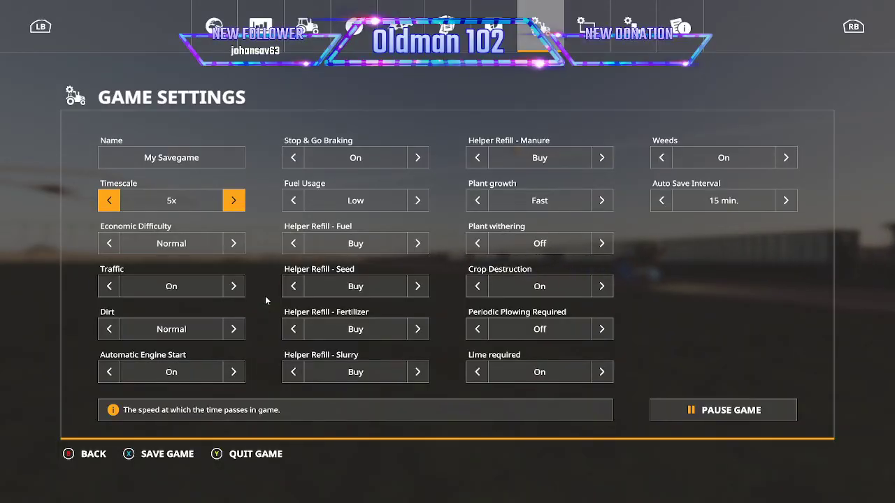
pyautogui.press('Escape')
pyautogui.press('p')
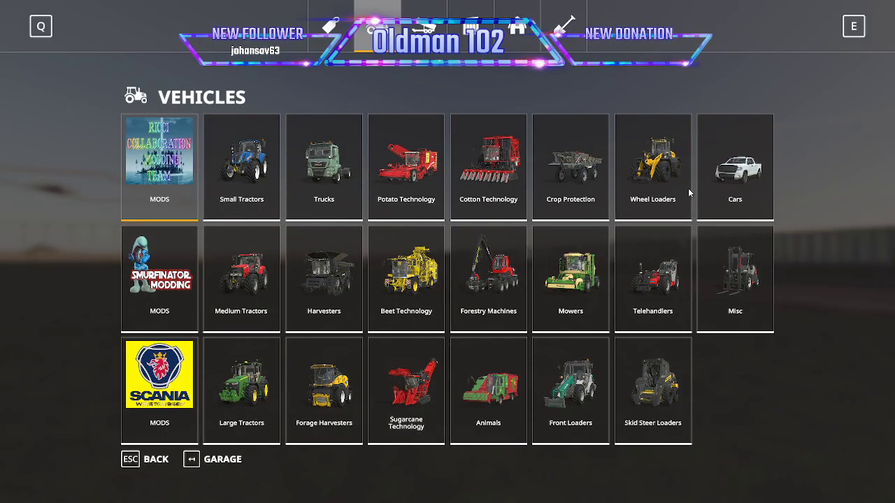
pyautogui.click(748, 174)
pyautogui.click(401, 287)
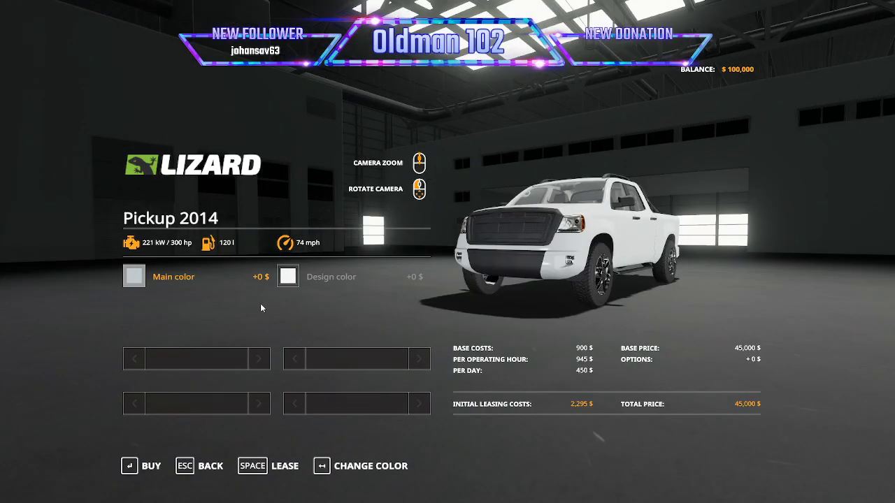
pyautogui.click(130, 277)
pyautogui.click(435, 195)
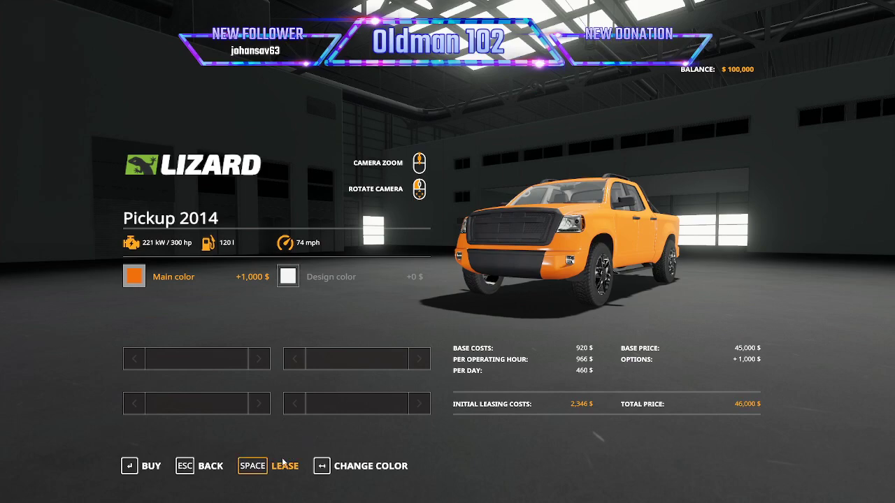
pyautogui.press('space')
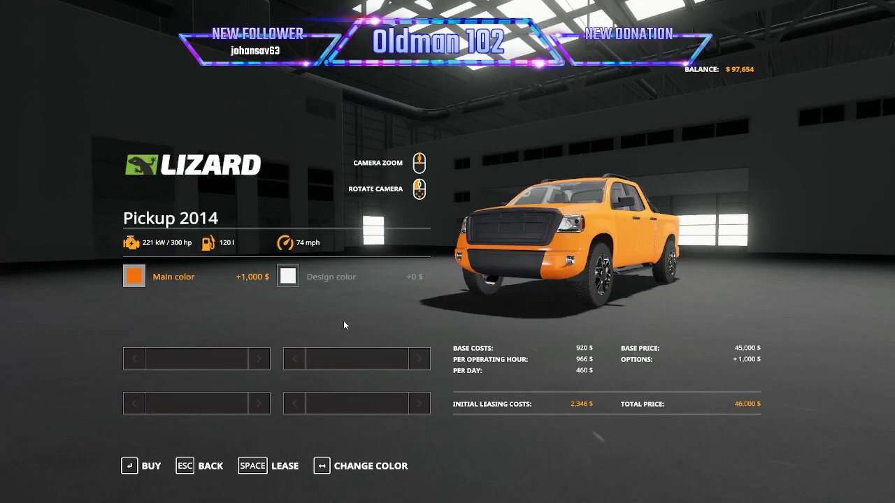
# Leave the store and switch into the leased Lizard pickup, with the camera zoomed out behind it.
pyautogui.press('Escape')
pyautogui.press('Escape')
pyautogui.press('Escape')
pyautogui.press('Tab')
pyautogui.scroll(-10, 447, 252)
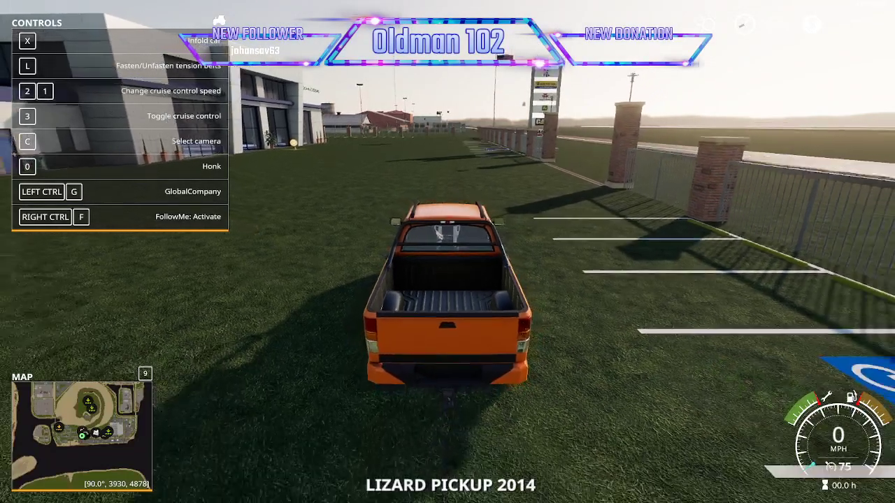
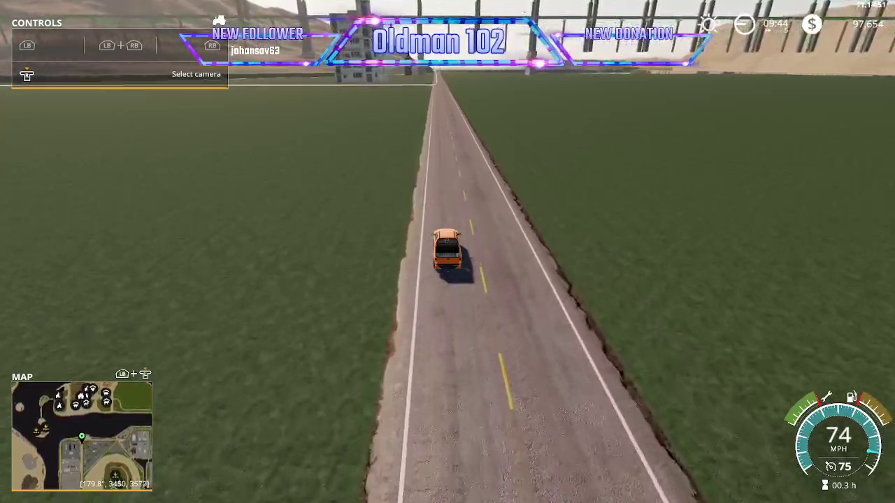
# Quit the running game and return to the Hidden Lake map in GIANTS Editor.
pyautogui.press('Escape')
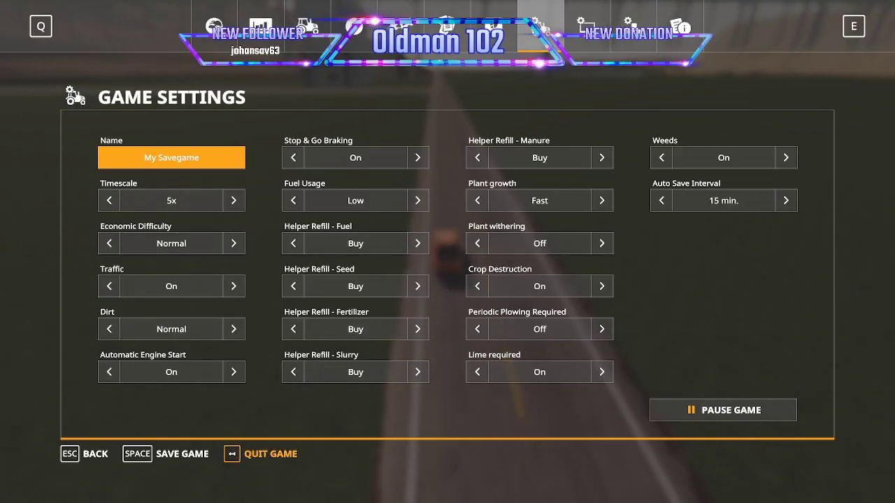
pyautogui.click(270, 454)
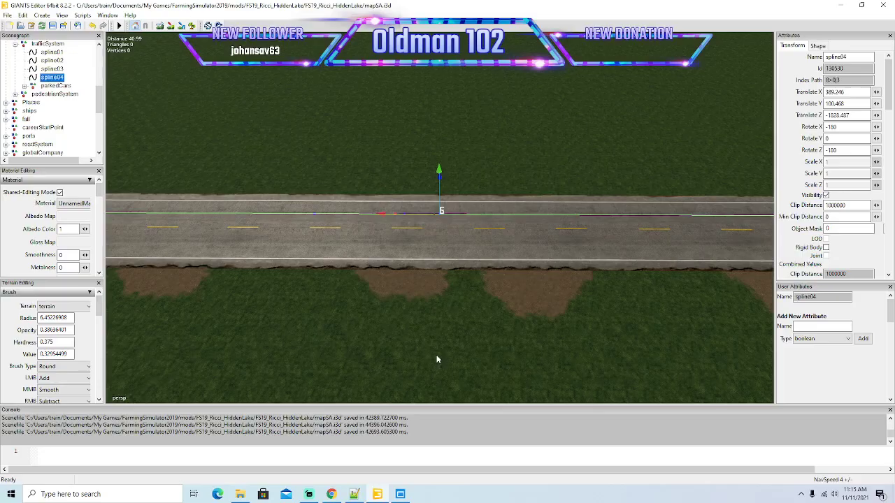
# Turn off visibility for spline04, spline03, spline02 and spline01 in the trafficSystem group.
pyautogui.scroll(-2, 452, 313)
pyautogui.keyDown('alt'); pyautogui.moveTo(452, 314); pyautogui.dragTo(289, 236); pyautogui.keyUp('alt')
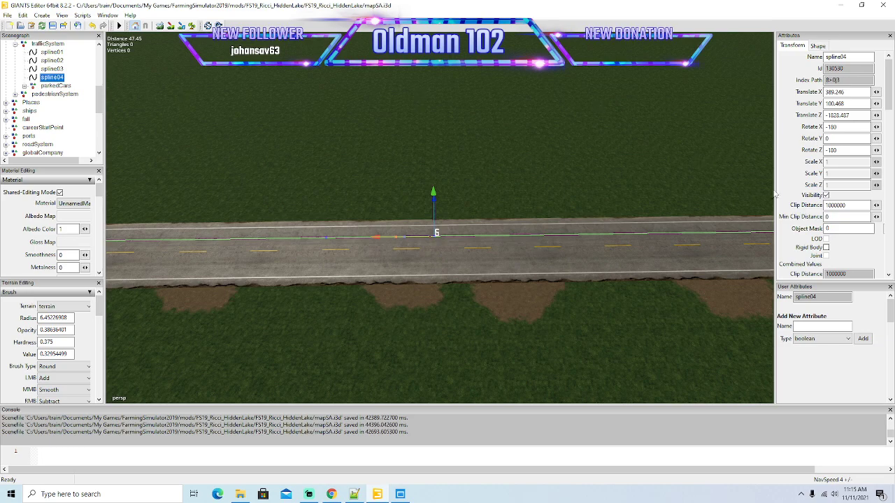
pyautogui.click(826, 195)
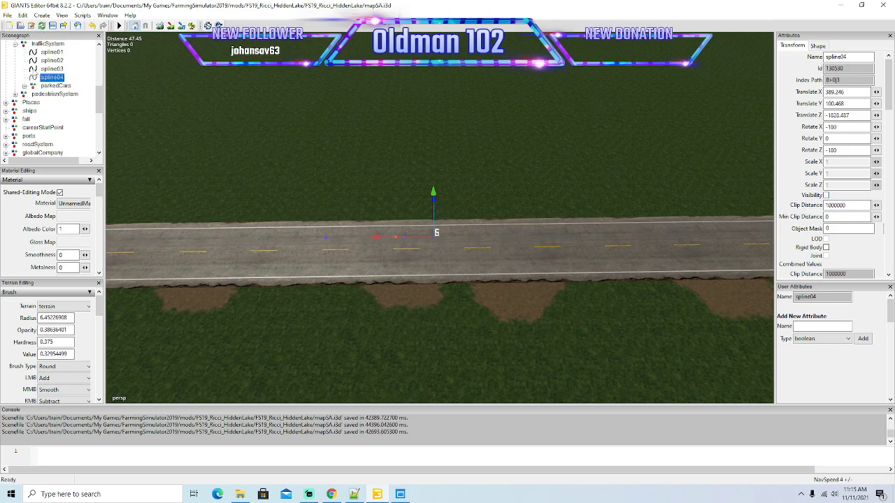
pyautogui.click(47, 68)
pyautogui.click(827, 195)
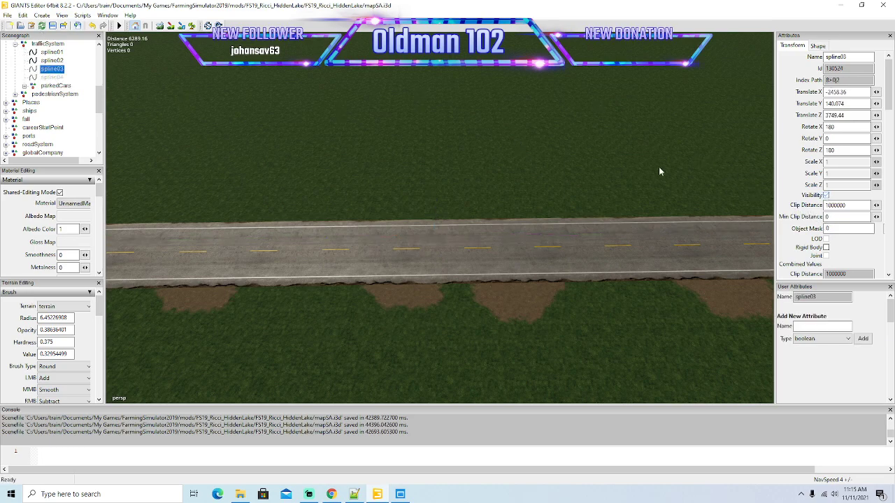
pyautogui.click(49, 61)
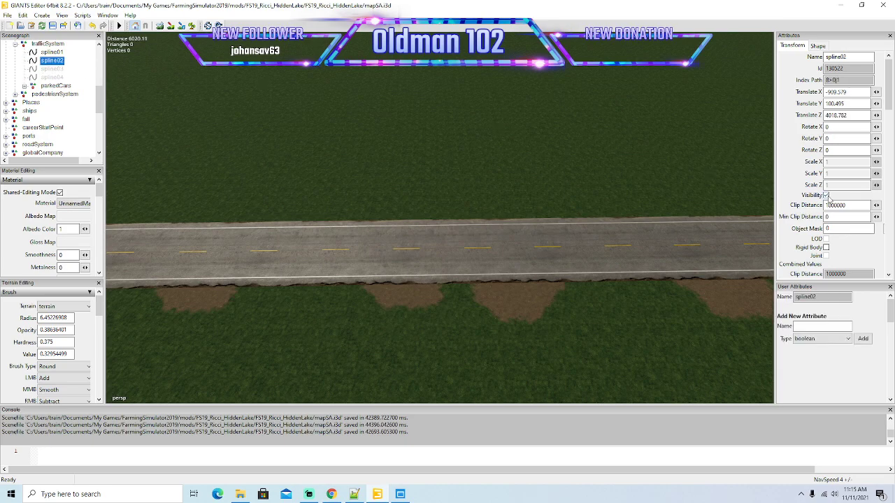
pyautogui.click(50, 52)
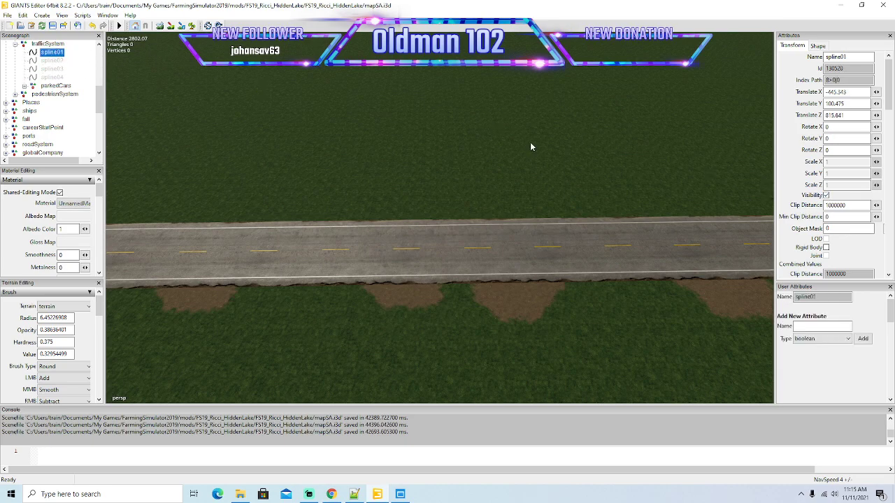
pyautogui.click(827, 196)
# Save the mapSA scene.
pyautogui.scroll(-5, 686, 210)
pyautogui.keyDown('alt'); pyautogui.moveTo(686, 210); pyautogui.dragTo(689, 215); pyautogui.keyUp('alt')
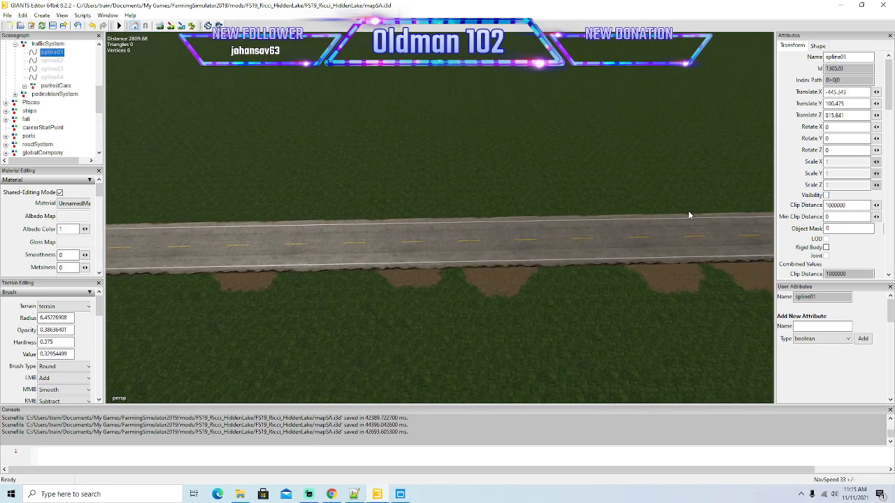
pyautogui.keyDown('alt'); pyautogui.moveTo(691, 221); pyautogui.dragTo(684, 197); pyautogui.keyUp('alt')
pyautogui.scroll(-4, 688, 196)
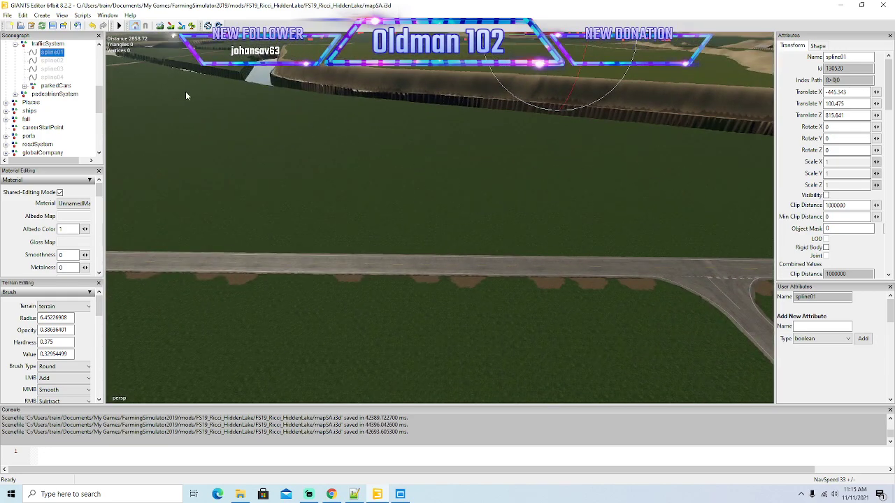
pyautogui.click(53, 27)
# Switch to File Explorer and open the mod's maps/data/cars folder.
pyautogui.click(240, 494)
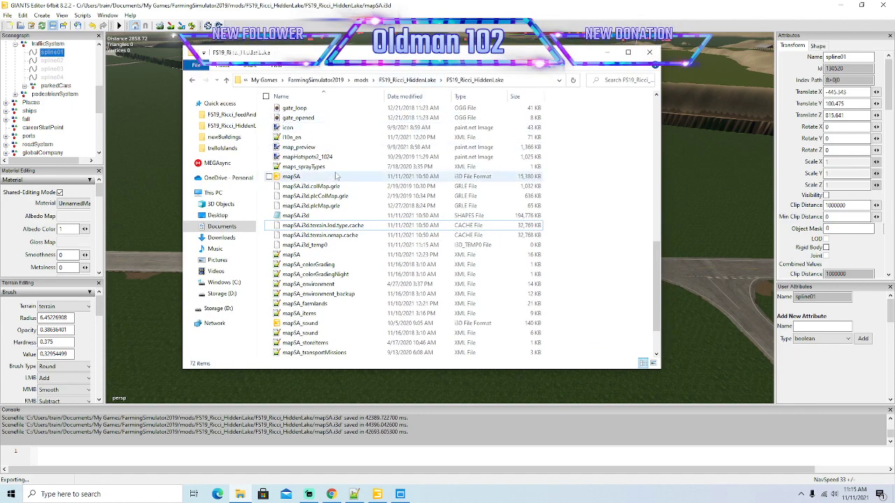
pyautogui.scroll(4, 340, 172)
pyautogui.scroll(9, 341, 172)
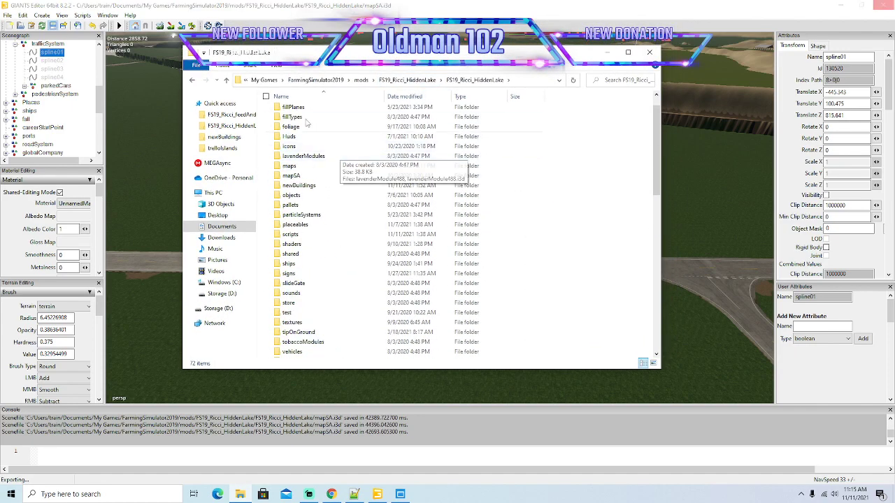
pyautogui.doubleClick(290, 167)
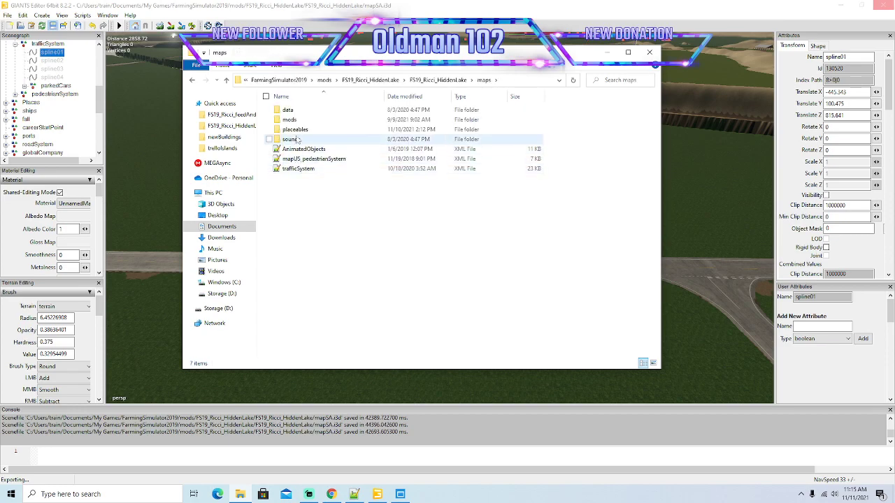
pyautogui.doubleClick(292, 112)
pyautogui.doubleClick(293, 112)
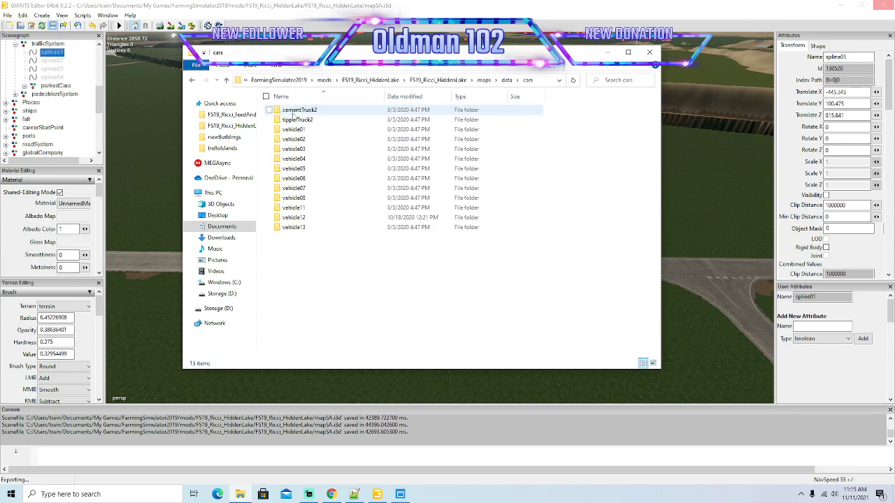
# Open the vehicle13 i3d model from its folder in GIANTS Editor version 8.2.2.
pyautogui.doubleClick(305, 228)
pyautogui.doubleClick(294, 119)
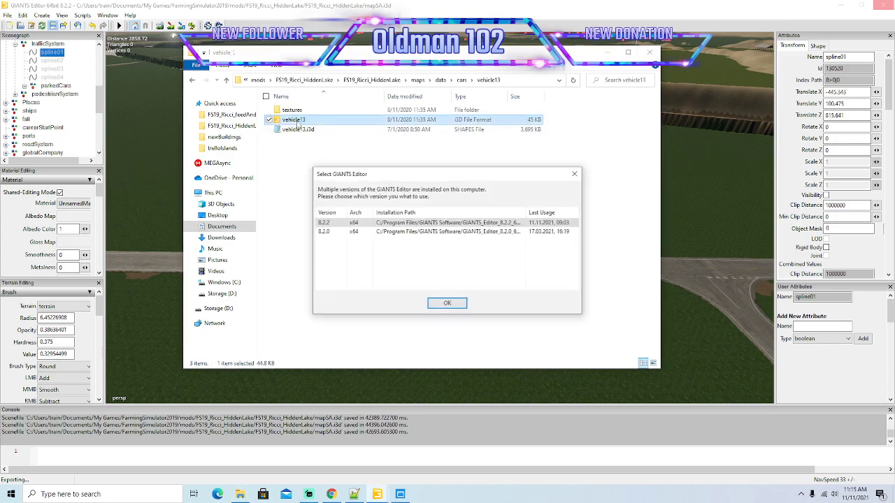
pyautogui.click(447, 304)
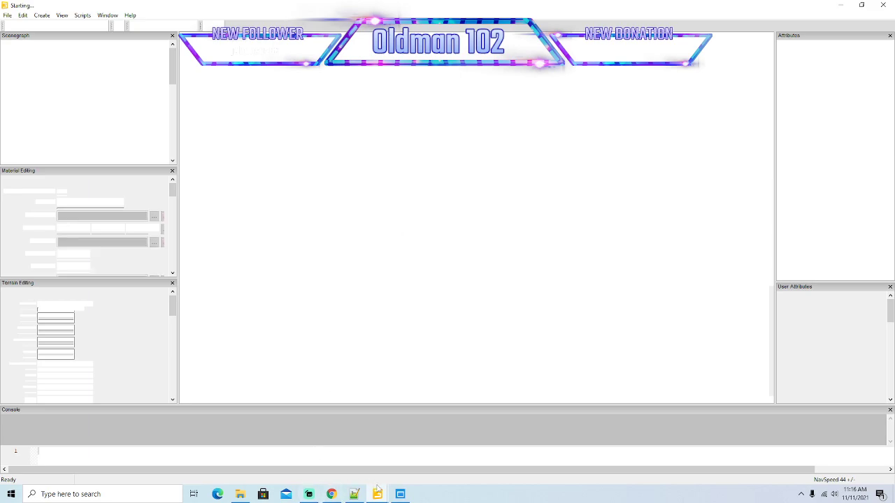
# Switch to the editor window holding the mapSA scene and close it.
pyautogui.moveTo(378, 492)
pyautogui.click(342, 468)
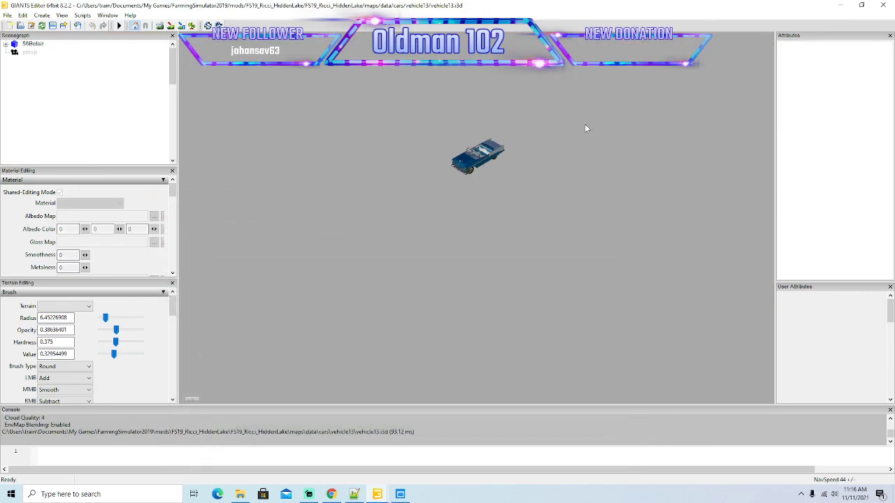
pyautogui.click(882, 5)
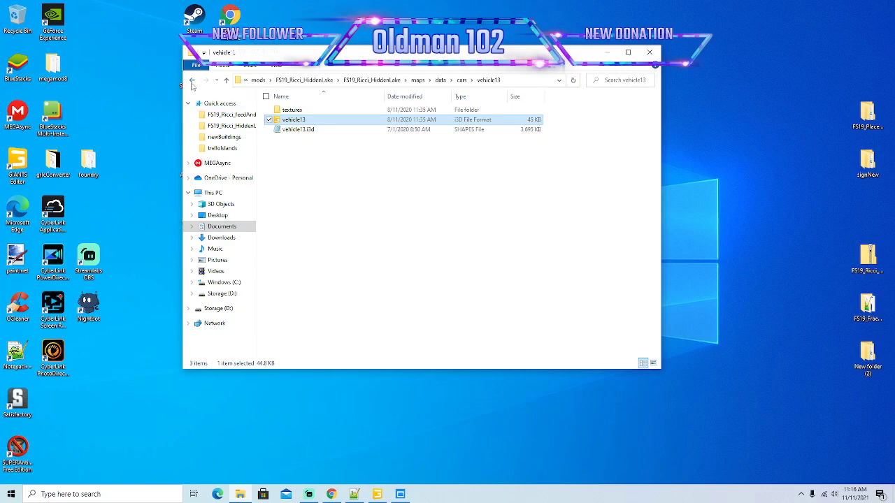
# View the vehicle12 i3d model from its cars subfolder in GIANTS Editor 8.2.2, closing the editor when done.
pyautogui.click(192, 80)
pyautogui.click(299, 218)
pyautogui.doubleClick(299, 218)
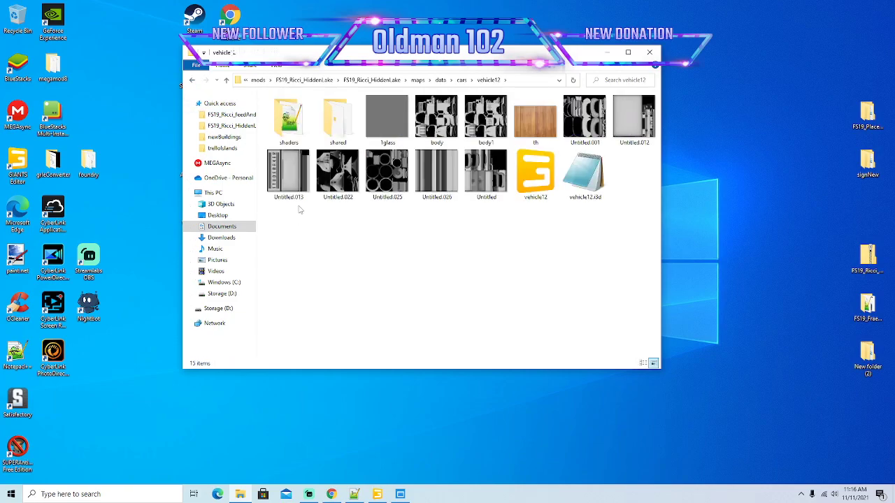
pyautogui.doubleClick(519, 184)
pyautogui.click(447, 301)
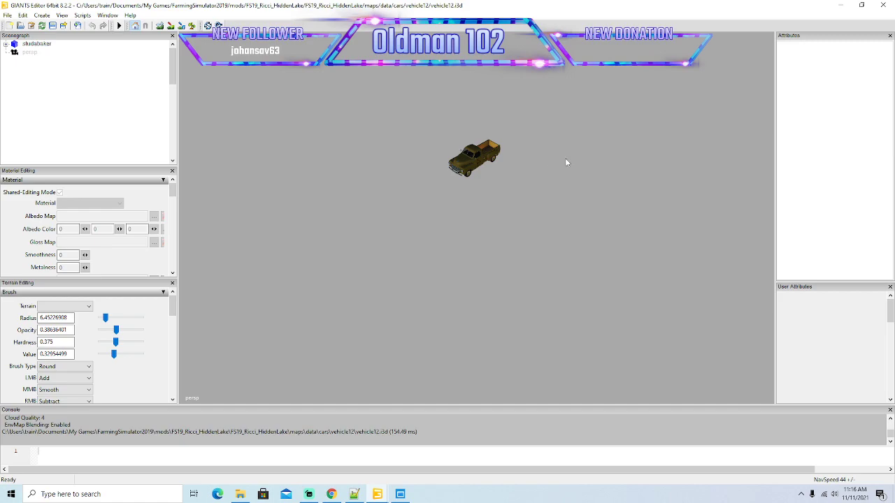
pyautogui.click(883, 5)
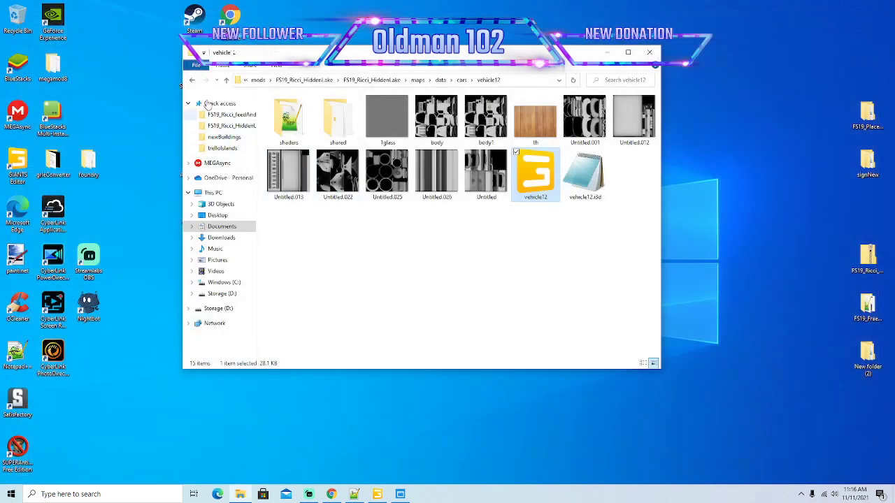
# Return to the cars folder and open the vehicle11 i3d model in GIANTS Editor 8.2.2.
pyautogui.click(192, 80)
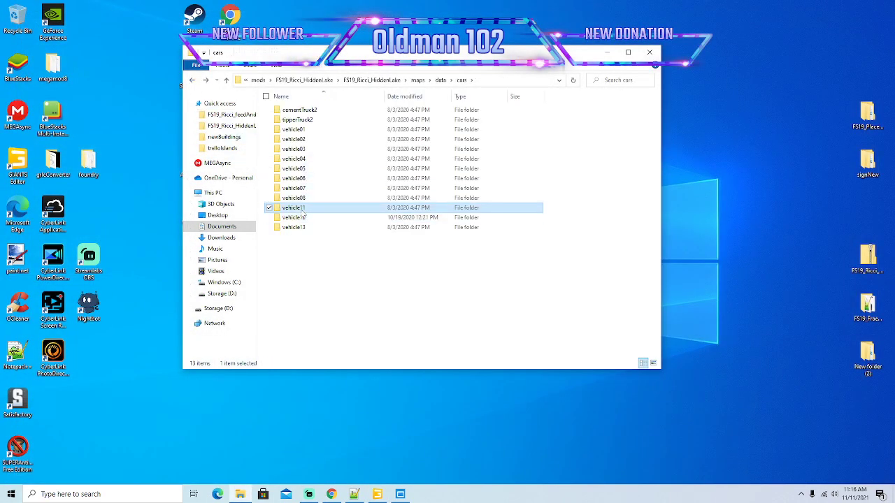
pyautogui.doubleClick(303, 208)
pyautogui.doubleClick(297, 119)
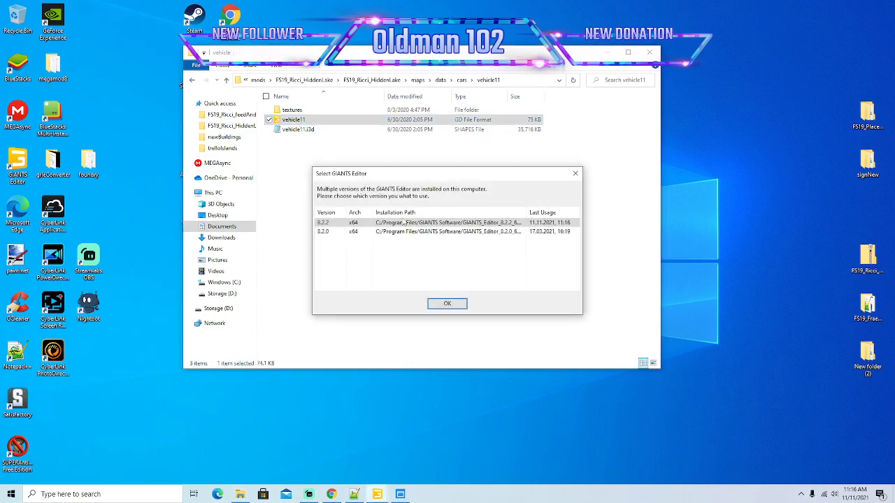
pyautogui.click(452, 304)
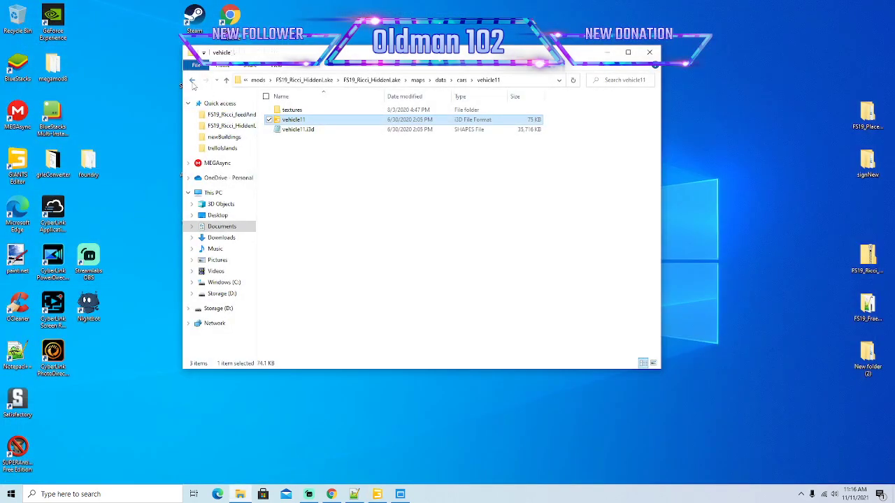
# View the vehicle08 i3d model from its cars subfolder in GIANTS Editor 8.2.2, closing the editor when done.
pyautogui.click(192, 81)
pyautogui.doubleClick(299, 198)
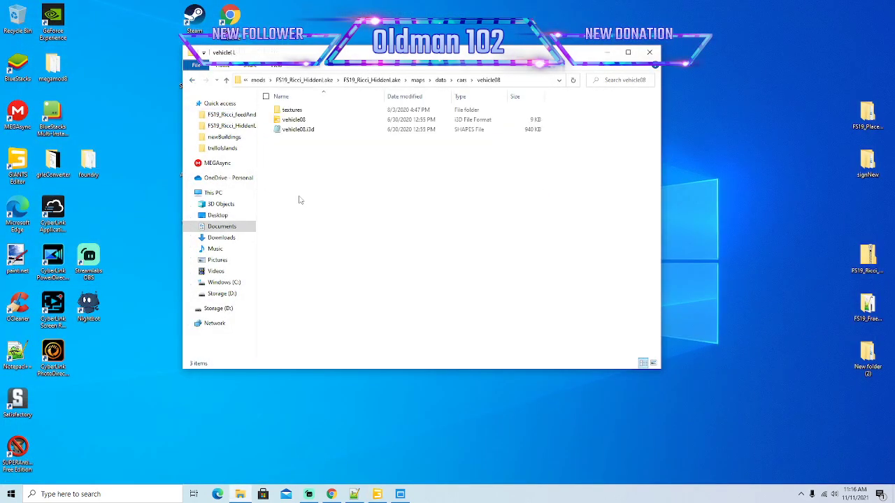
pyautogui.doubleClick(301, 120)
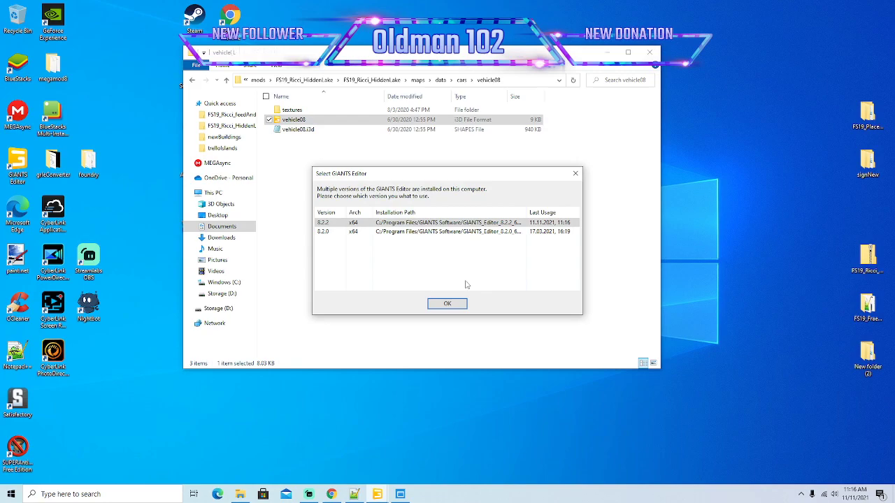
pyautogui.click(447, 304)
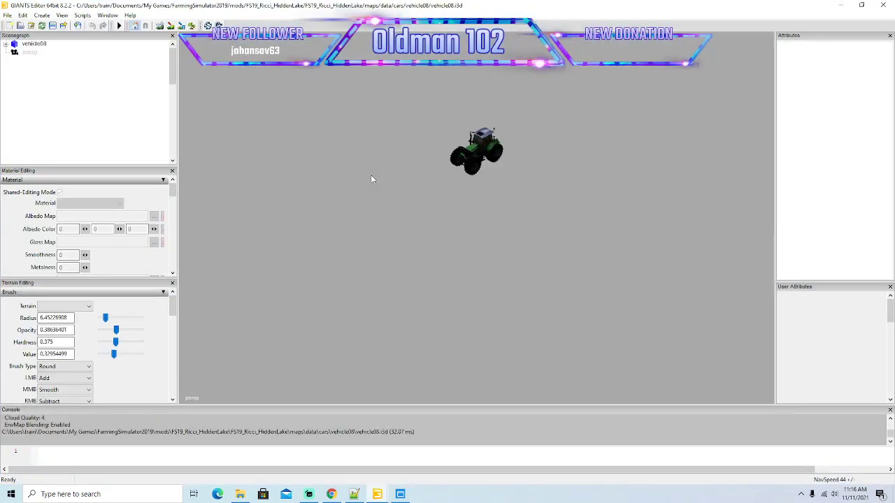
pyautogui.click(883, 5)
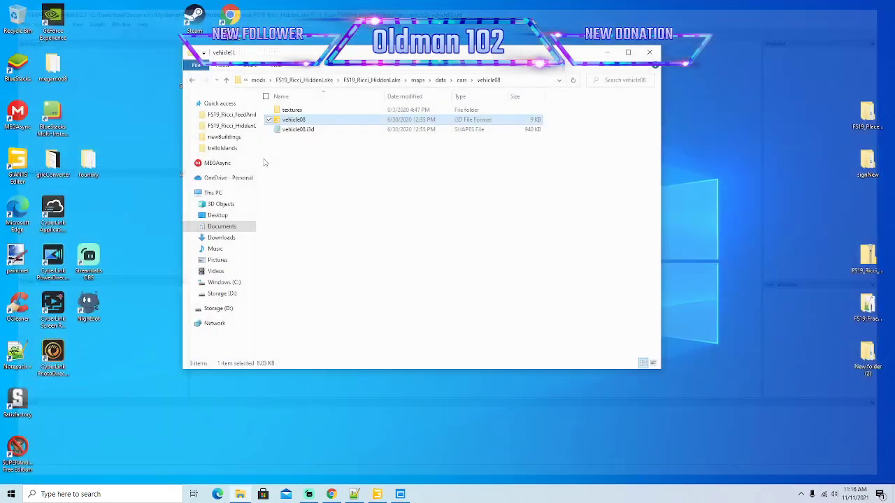
# View the vehicle07 i3d model from its cars subfolder in GIANTS Editor 8.2.2, closing the editor when done.
pyautogui.click(193, 82)
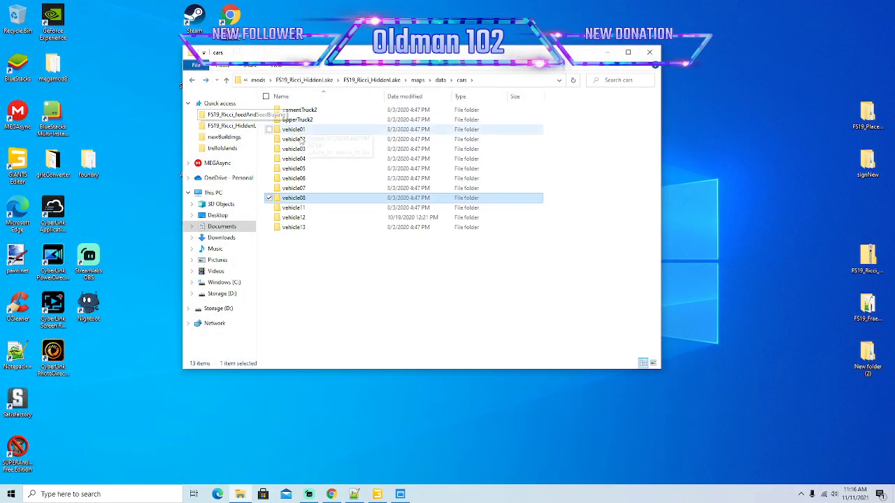
pyautogui.doubleClick(300, 191)
pyautogui.doubleClick(387, 119)
pyautogui.click(453, 304)
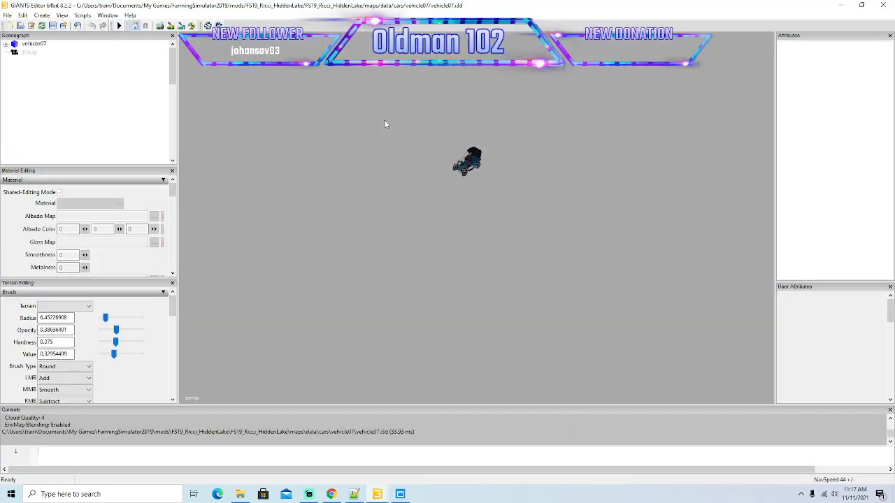
pyautogui.click(881, 4)
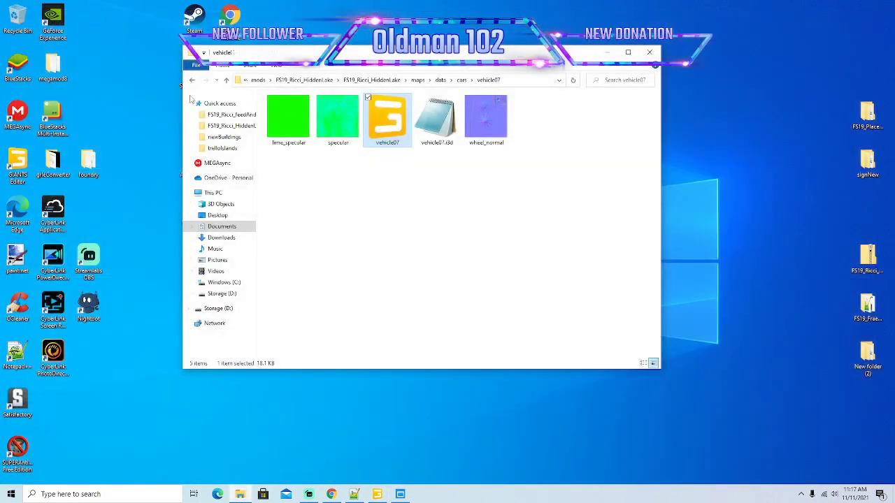
# Look through the contents of the vehicle06, vehicle05, vehicle04 and vehicle03 folders in turn, returning to the cars folder.
pyautogui.click(192, 80)
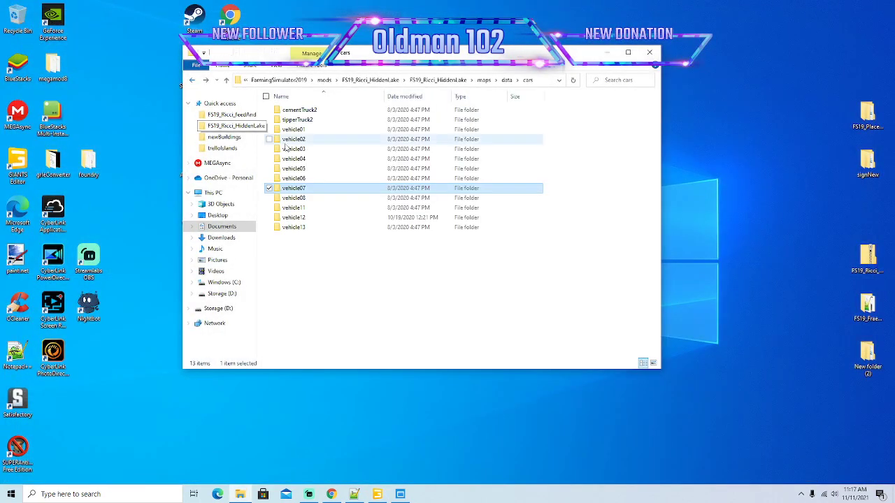
pyautogui.click(304, 180)
pyautogui.doubleClick(304, 179)
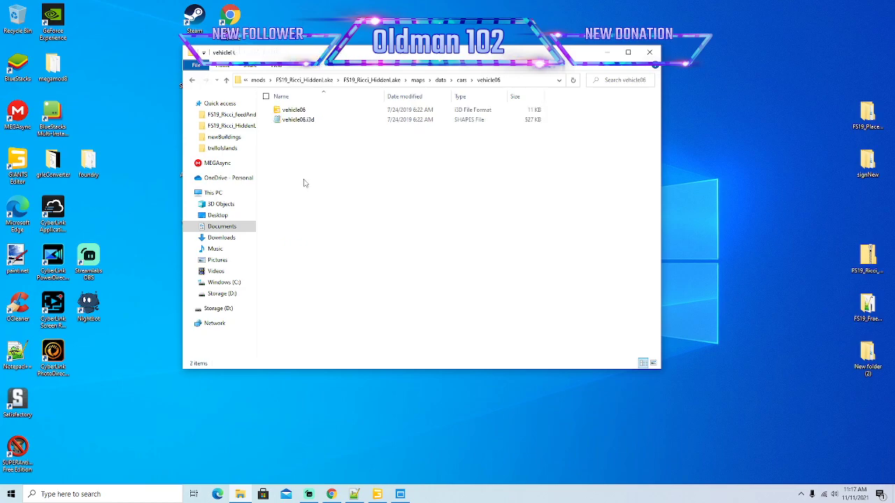
pyautogui.click(192, 82)
pyautogui.doubleClick(302, 170)
pyautogui.click(194, 81)
pyautogui.doubleClick(298, 160)
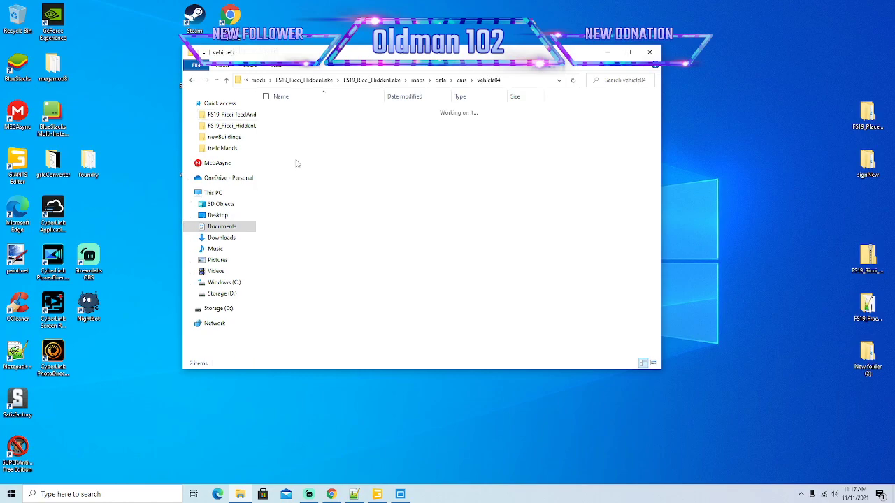
pyautogui.click(193, 81)
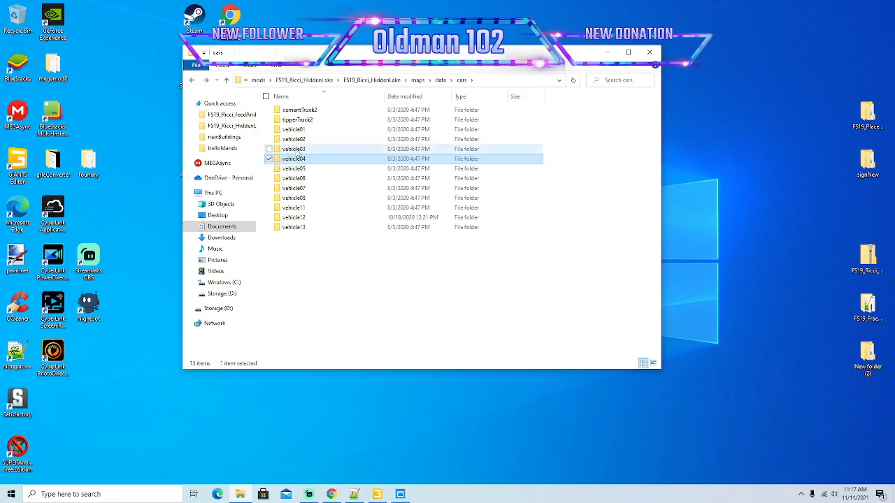
pyautogui.doubleClick(295, 152)
pyautogui.click(193, 80)
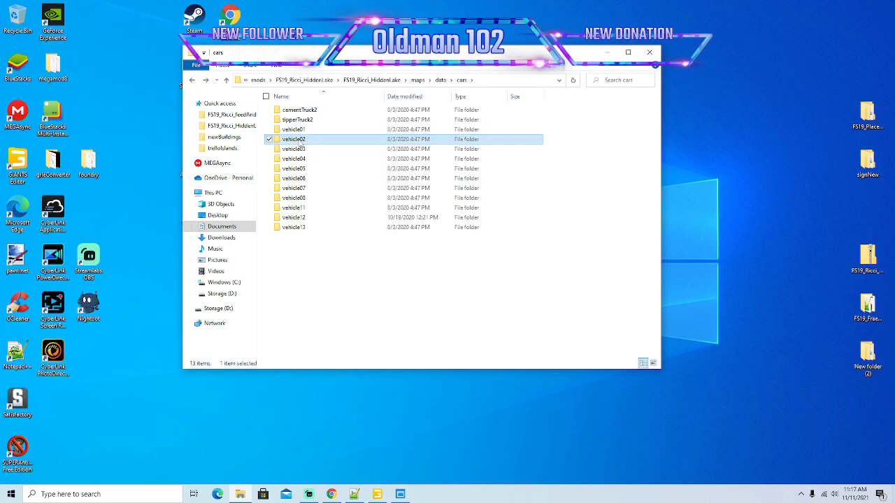
# Look through the contents of the vehicle02 and vehicle01 folders, returning to the cars folder.
pyautogui.doubleClick(298, 142)
pyautogui.click(193, 81)
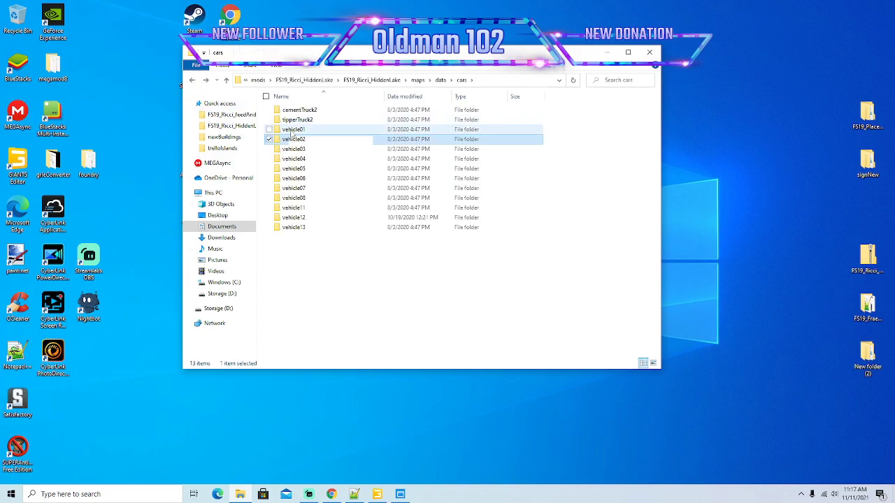
pyautogui.doubleClick(297, 133)
pyautogui.click(193, 81)
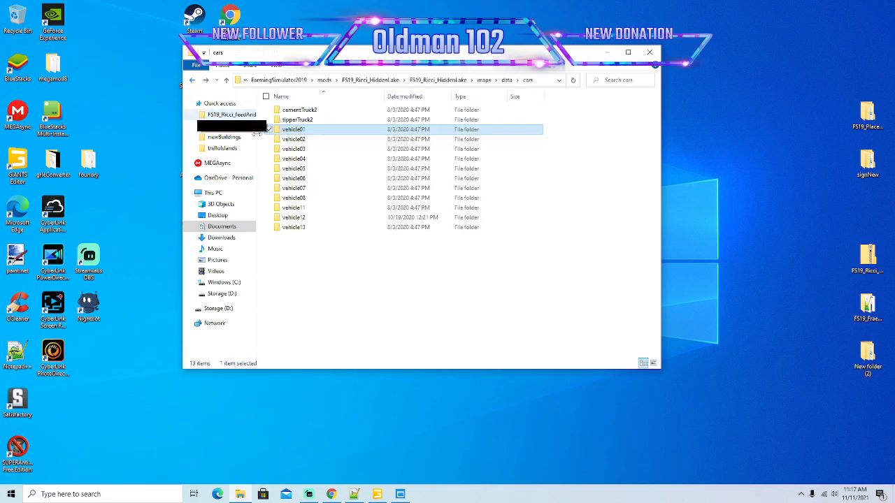
# View the tipperTruck i3d model from the tipperTruck2 folder up close in GIANTS Editor.
pyautogui.doubleClick(297, 119)
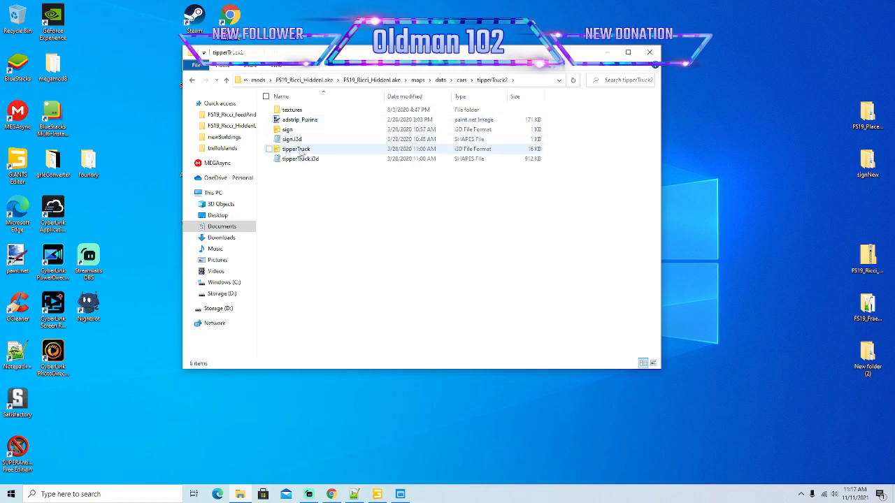
pyautogui.doubleClick(301, 152)
pyautogui.click(442, 303)
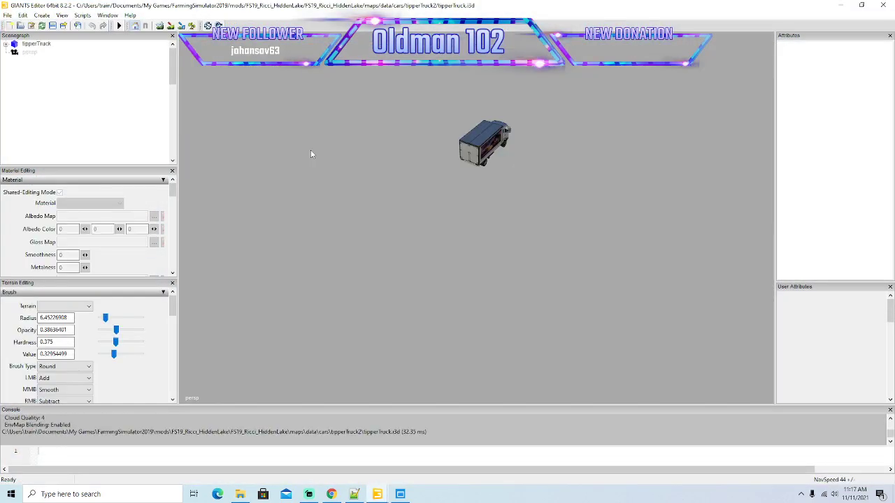
pyautogui.keyDown('alt'); pyautogui.moveTo(437, 242); pyautogui.dragTo(380, 209); pyautogui.keyUp('alt')
pyautogui.scroll(6, 476, 220)
pyautogui.click(879, 5)
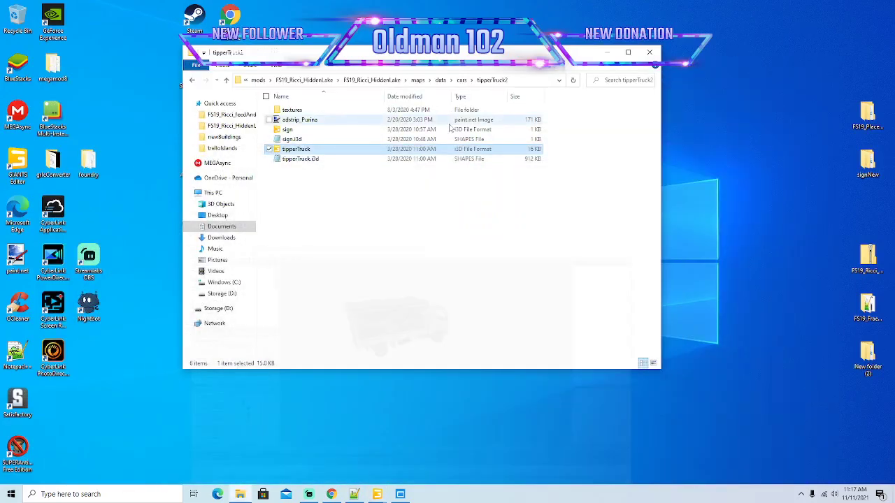
# Check tipperTruck2's textures folder and view the adstrip_Purina image in paint.net, closing it when done.
pyautogui.doubleClick(295, 113)
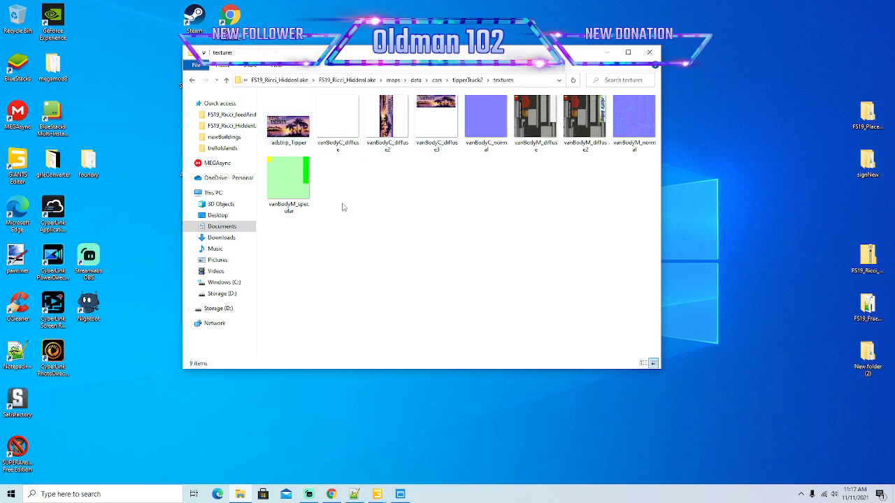
pyautogui.click(193, 81)
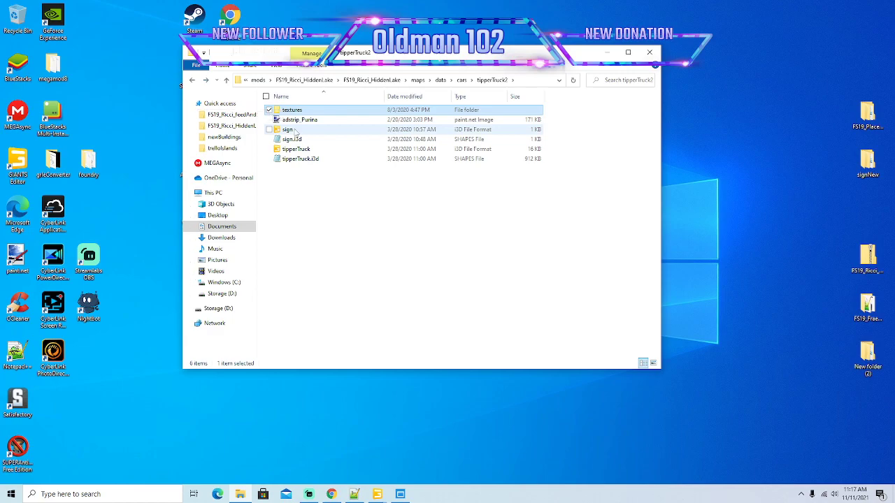
pyautogui.click(298, 121)
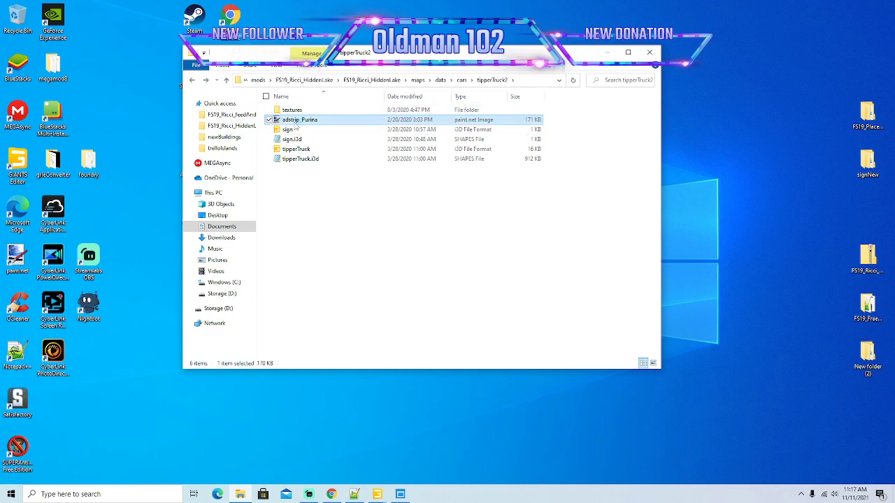
pyautogui.doubleClick(296, 124)
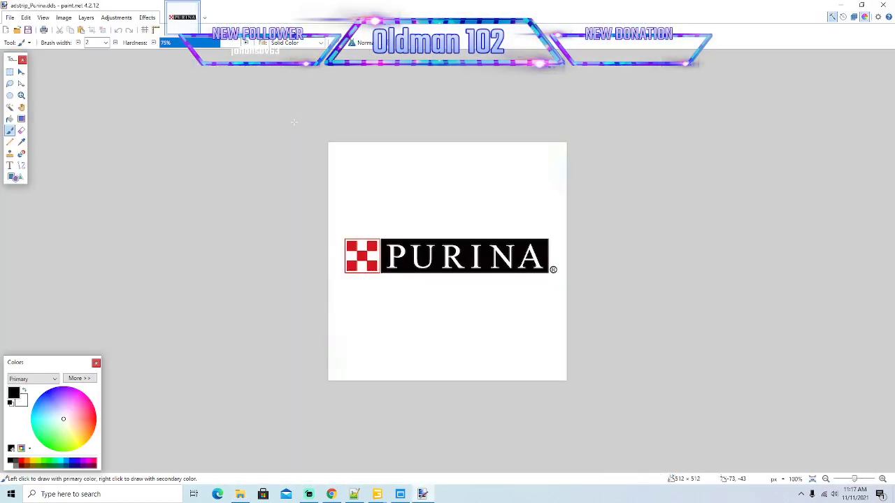
pyautogui.click(883, 5)
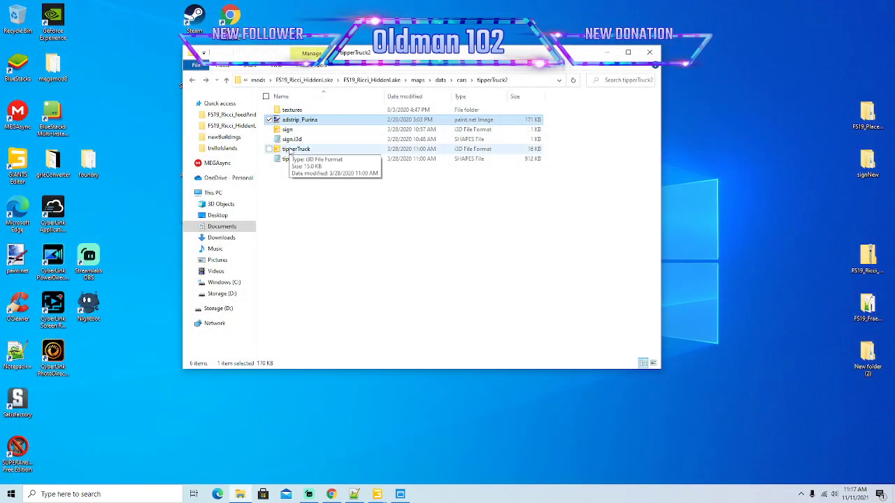
# Inspect the texture file references of the tipperTruck i3d file in Notepad++, minimizing the editor when done.
pyautogui.click(292, 150)
pyautogui.rightClick(291, 150)
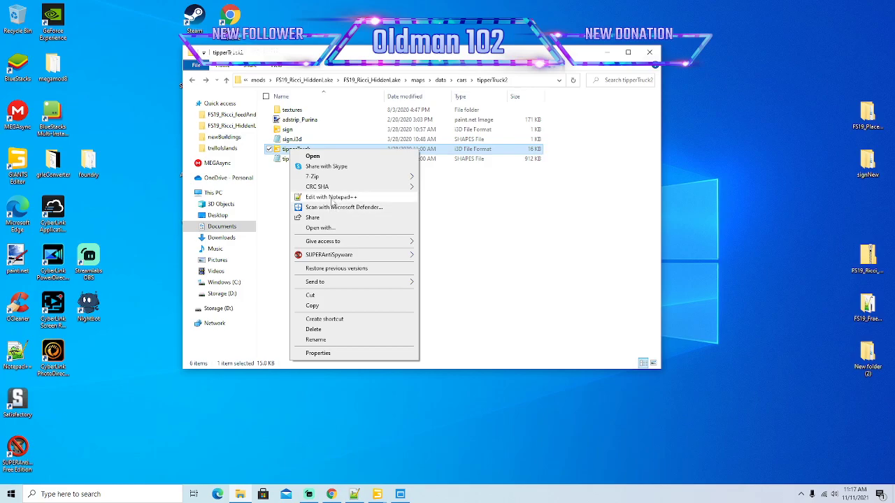
pyautogui.click(331, 198)
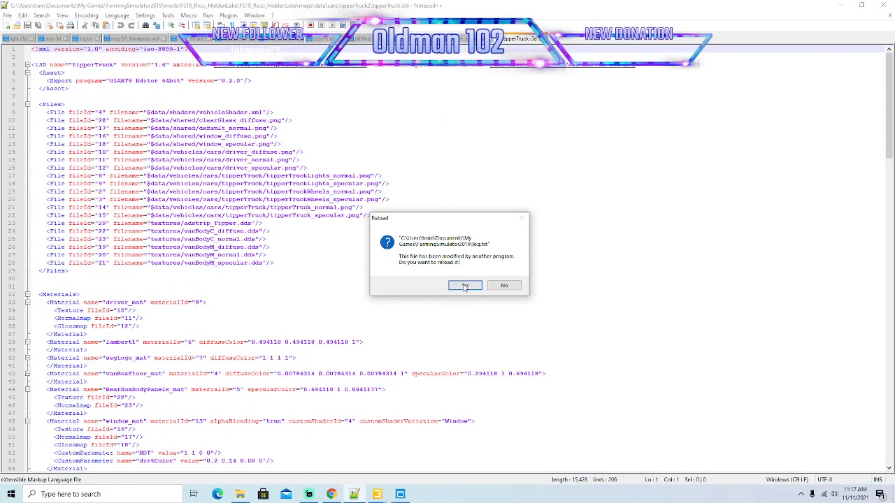
pyautogui.click(465, 286)
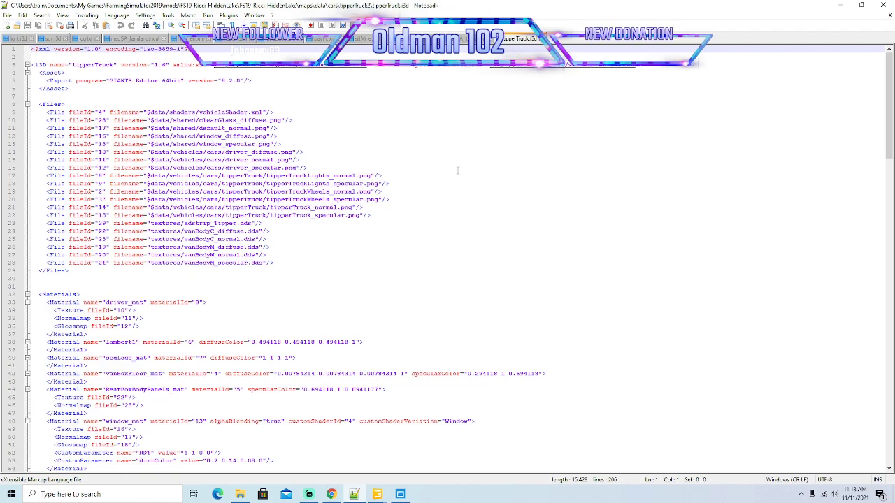
pyautogui.click(841, 7)
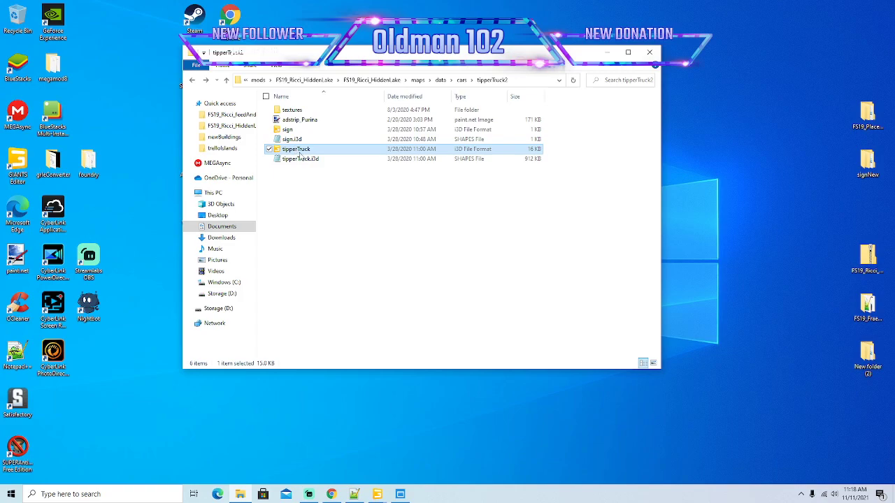
# Open adstrip_Purina in paint.net again and compare it with the sign on the tipperTruck model's side in GIANTS Editor.
pyautogui.doubleClick(308, 121)
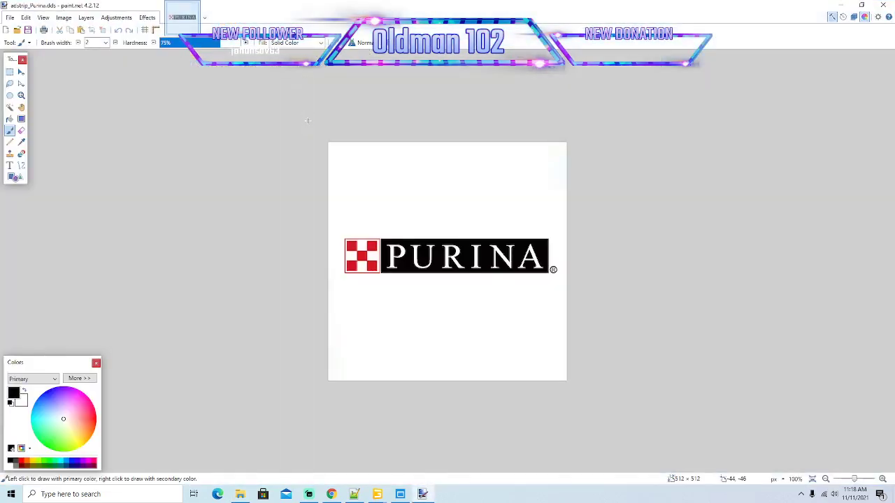
pyautogui.click(843, 7)
pyautogui.click(379, 499)
pyautogui.click(426, 447)
pyautogui.keyDown('alt'); pyautogui.moveTo(433, 345); pyautogui.dragTo(440, 316); pyautogui.keyUp('alt')
pyautogui.scroll(3, 440, 316)
pyautogui.scroll(-5, 441, 319)
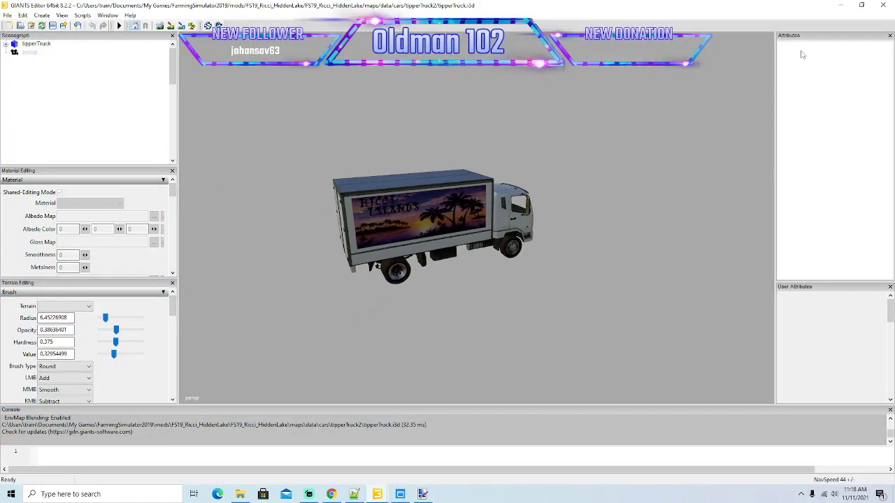
pyautogui.click(842, 6)
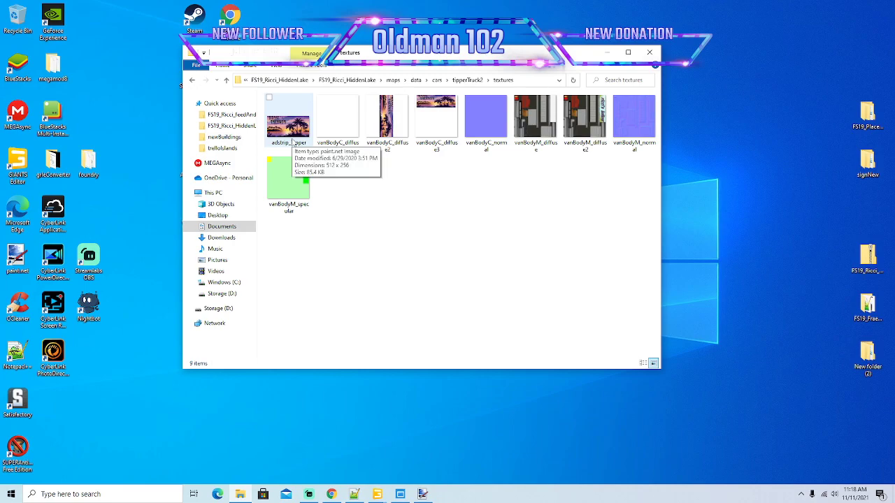
# View the adstrip_Tipper image from the tipperTruck2 textures folder in paint.net, minimizing it when done.
pyautogui.doubleClick(292, 142)
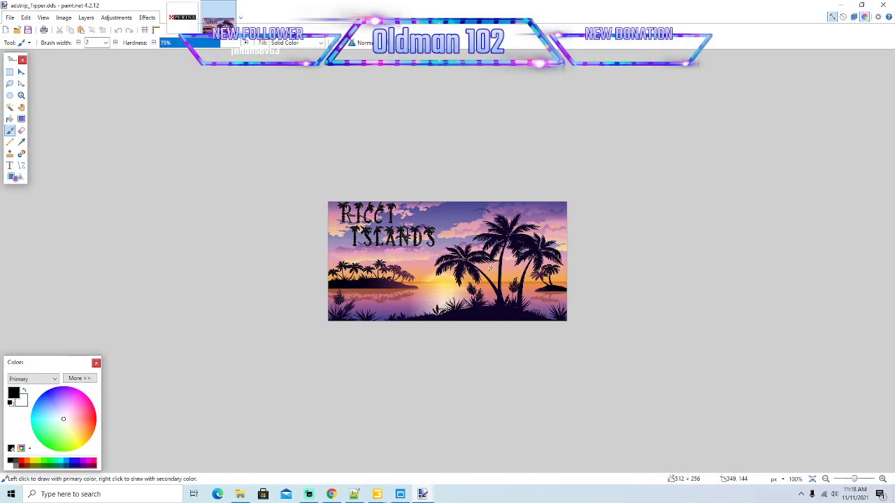
pyautogui.click(840, 5)
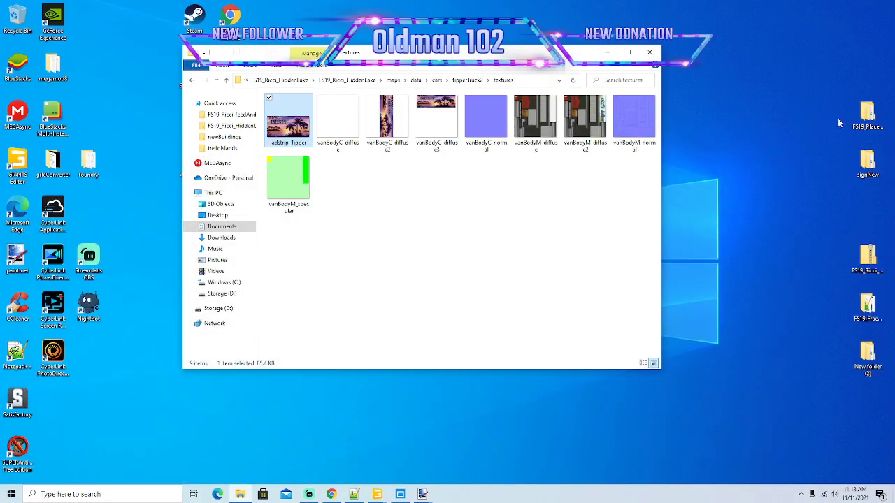
# Open a second File Explorer window beside the textures folder and browse to 16xfrom desktop on Storage (D:).
pyautogui.moveTo(514, 53); pyautogui.dragTo(379, 50)
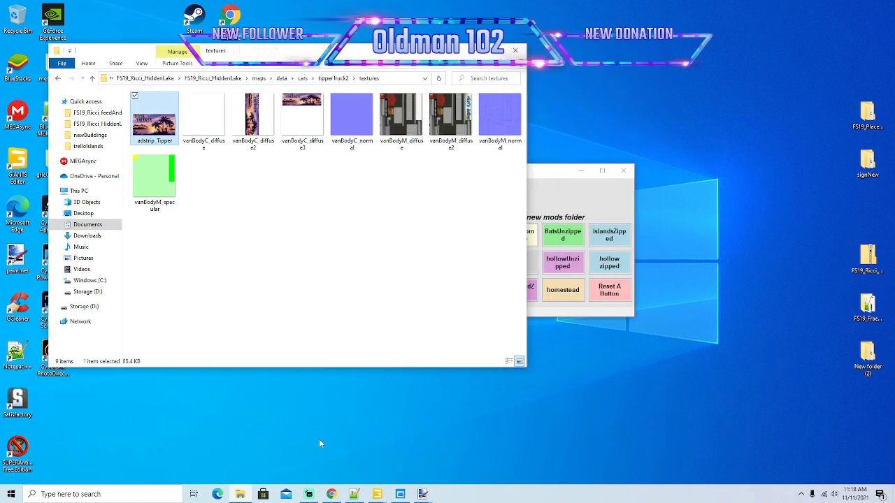
pyautogui.rightClick(243, 496)
pyautogui.click(233, 448)
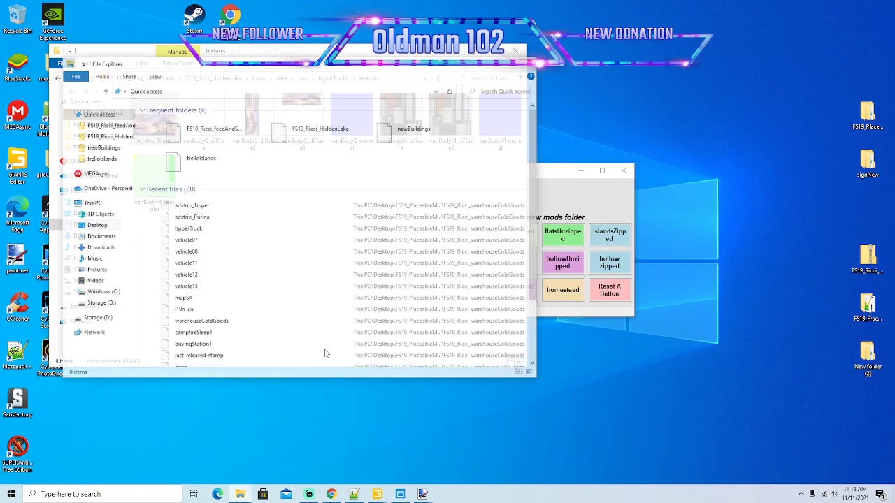
pyautogui.moveTo(366, 63); pyautogui.dragTo(576, 52)
pyautogui.click(312, 293)
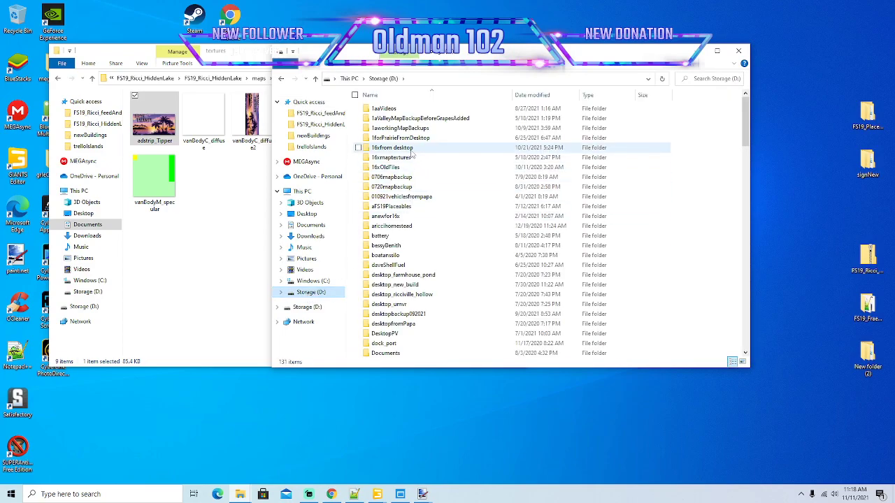
pyautogui.doubleClick(399, 148)
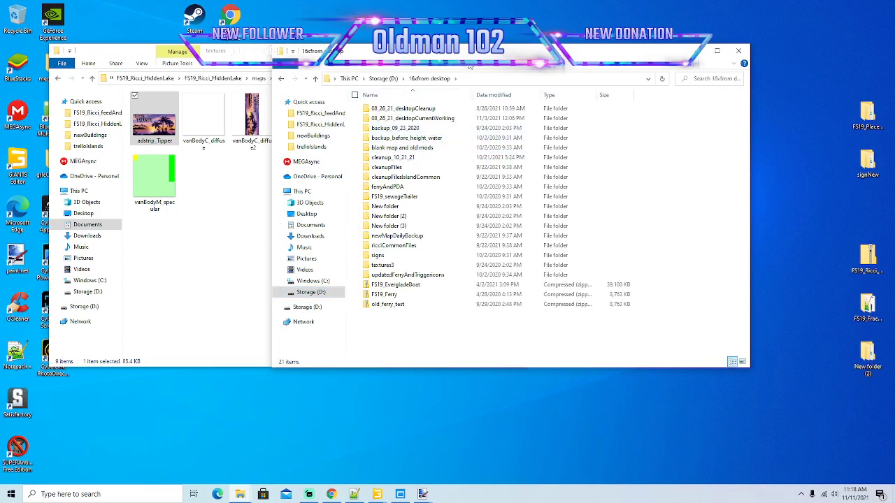
pyautogui.moveTo(470, 59); pyautogui.dragTo(501, 57)
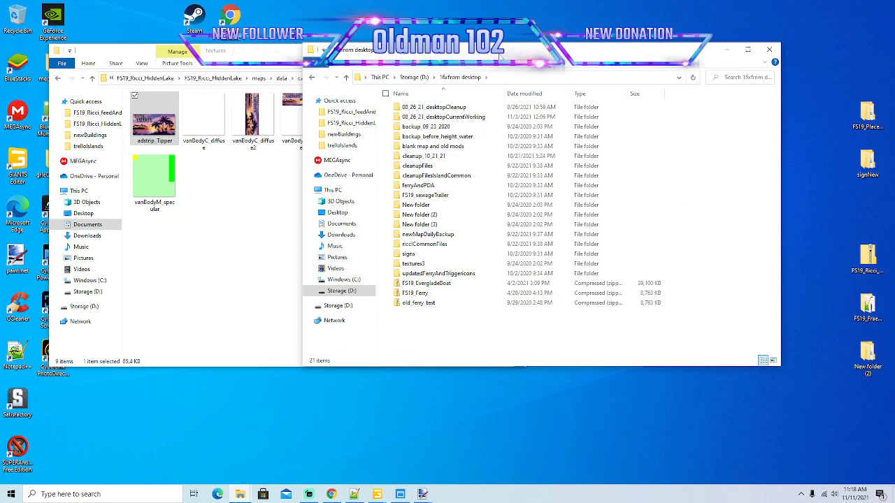
pyautogui.moveTo(494, 55); pyautogui.dragTo(511, 47)
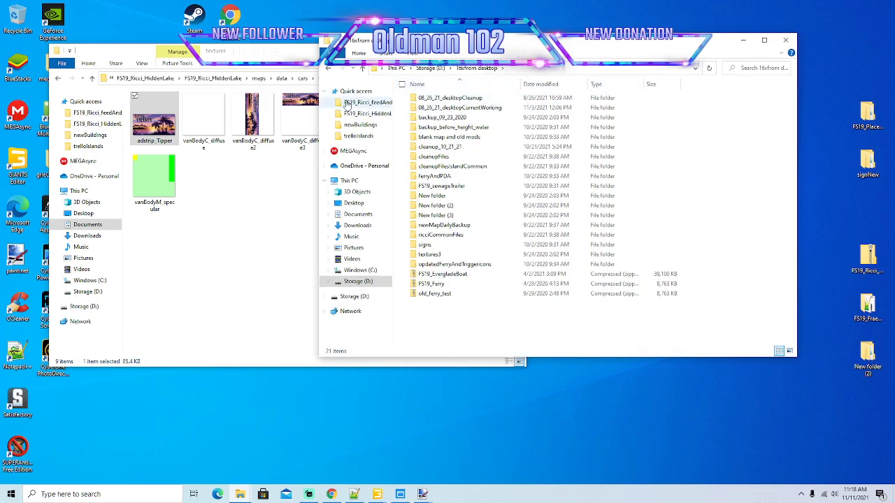
# Go into 08_26_21_desktopCurrentWorking and check the contents of its UNZIPFIRST_autoloadTrailerModPack_V1_8 folder, going back when done.
pyautogui.click(328, 70)
pyautogui.doubleClick(448, 134)
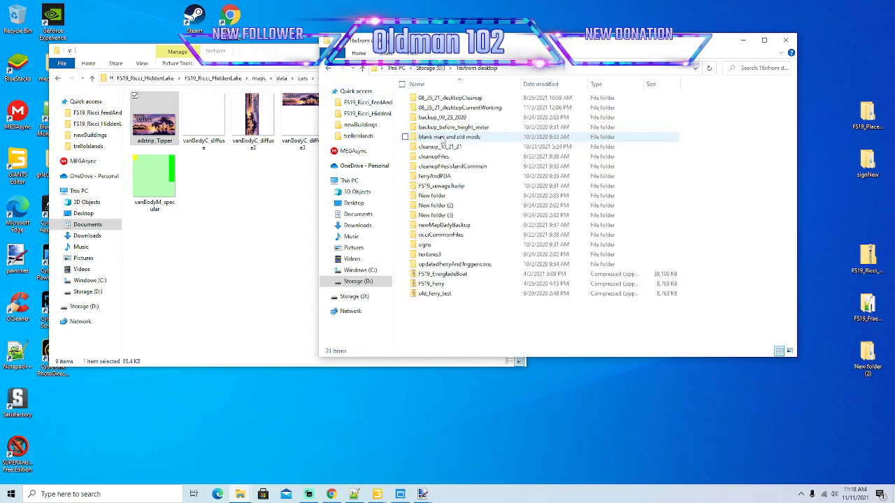
pyautogui.doubleClick(458, 108)
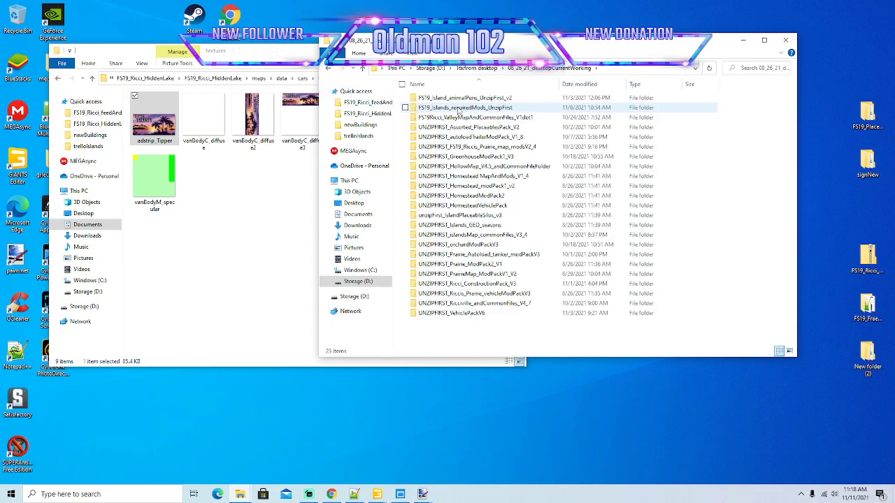
pyautogui.doubleClick(471, 137)
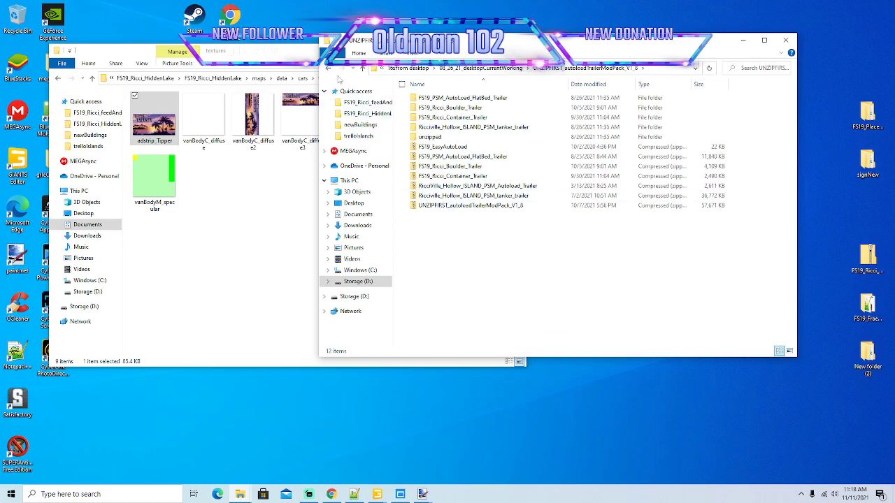
pyautogui.click(329, 69)
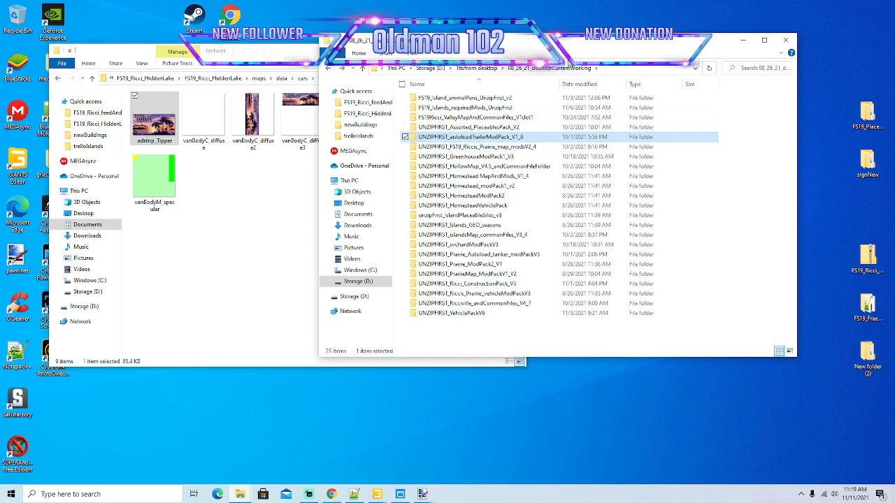
# Look through the zipped vehicle mods in the UNZIPFIRST_VehiclePackV6 folder.
pyautogui.doubleClick(479, 316)
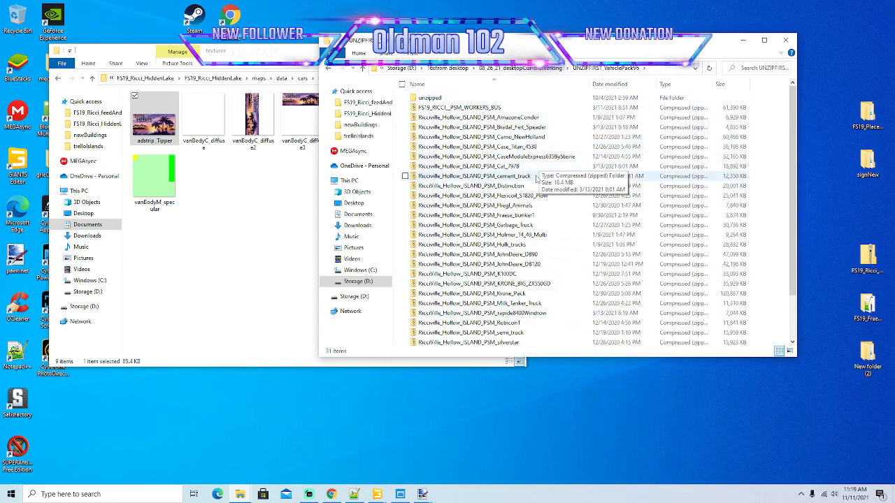
pyautogui.click(531, 225)
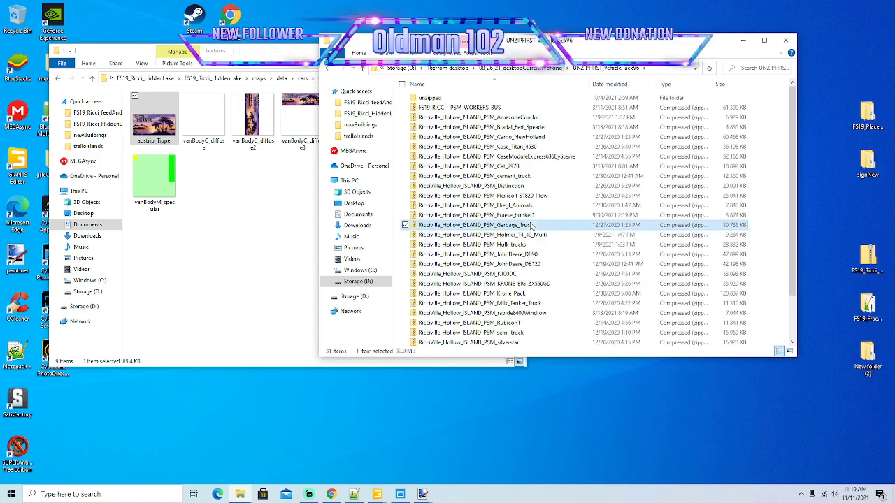
pyautogui.scroll(-2, 538, 234)
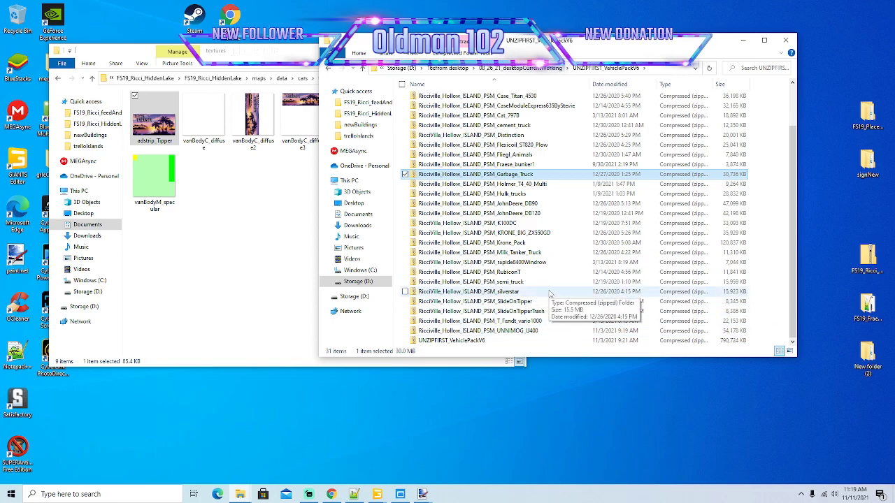
pyautogui.scroll(2, 550, 294)
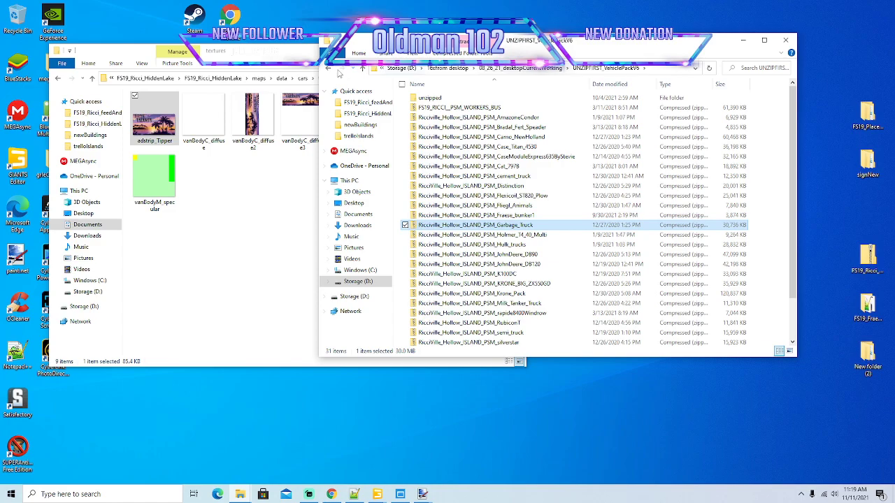
# Check the contents of the UNZIPFIRST_Prairie_Autoload_tanker_modPackV3 and UNZIPFIRST_Ricci_ConstructionPack_V3 folders, returning to 08_26_21_desktopCurrentWorking after each.
pyautogui.click(329, 69)
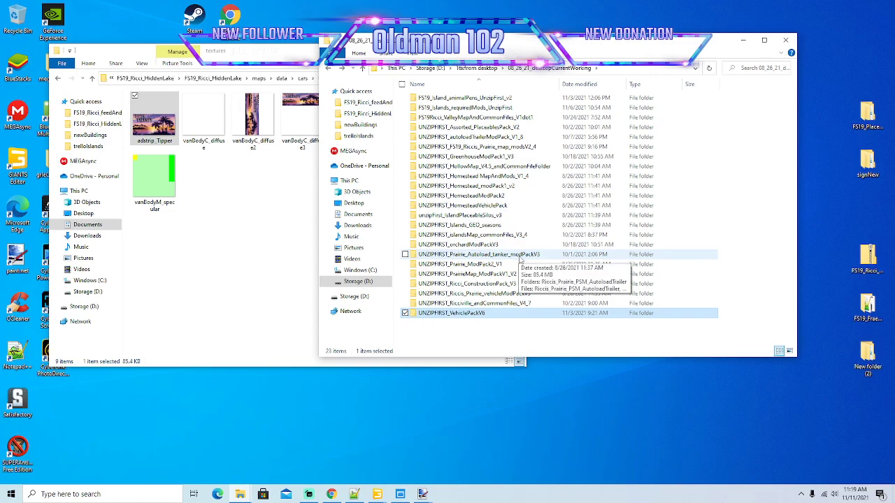
pyautogui.doubleClick(520, 258)
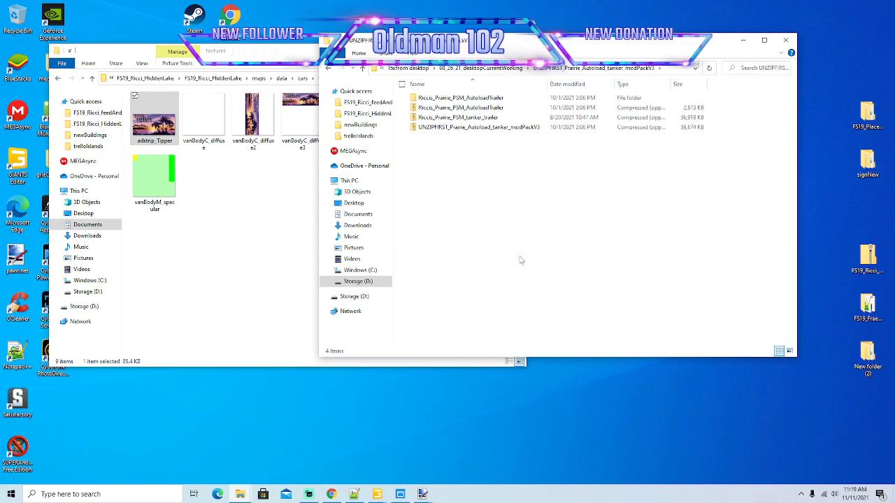
pyautogui.click(328, 69)
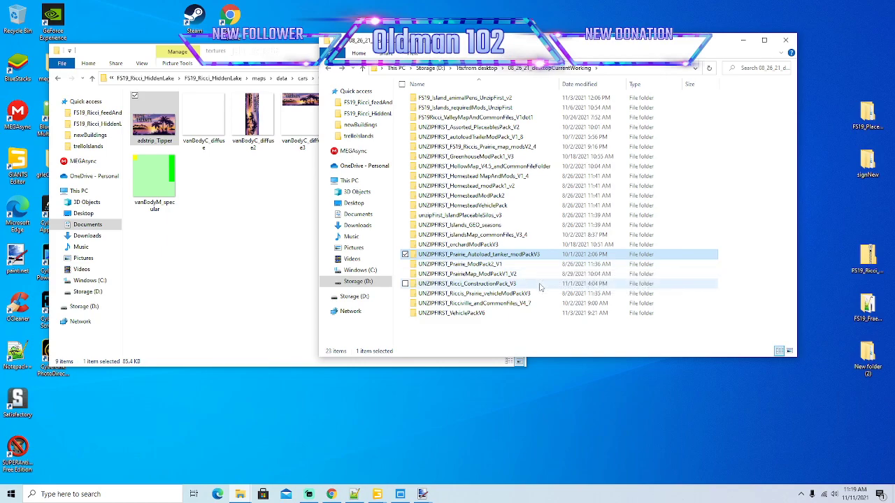
pyautogui.doubleClick(518, 285)
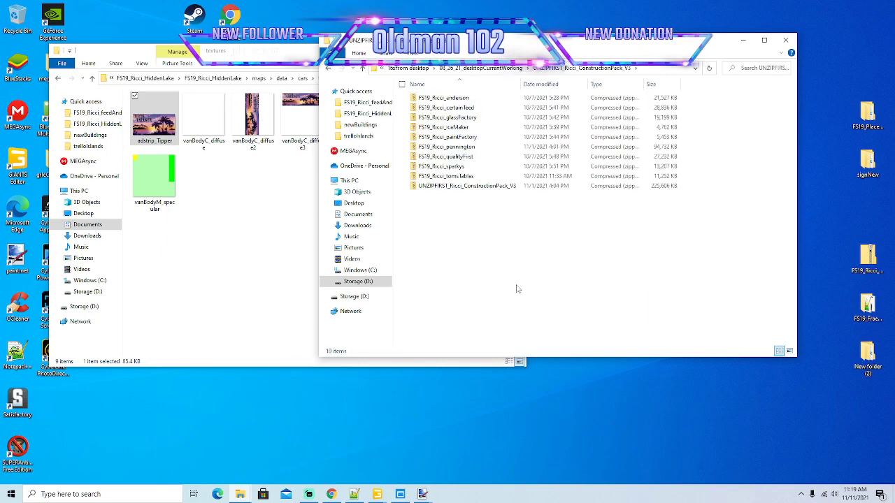
pyautogui.hotkey('alt', 'Left')
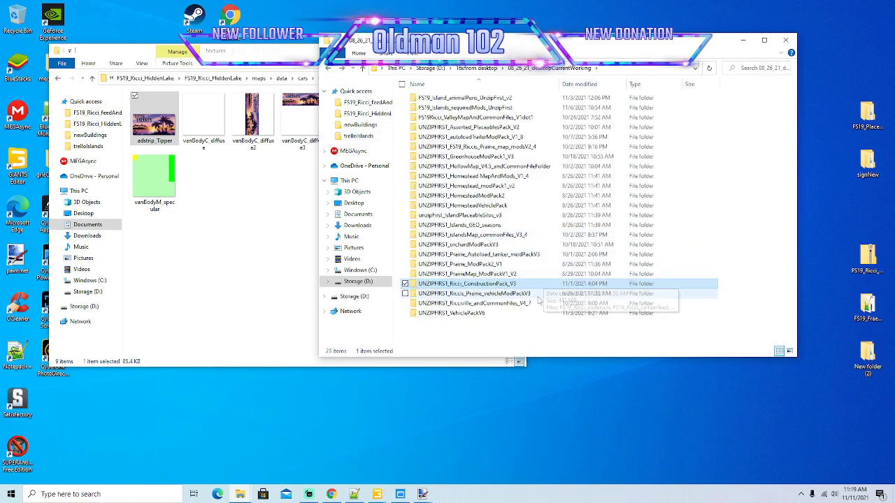
# Look through the unzipped folder inside UNZIPFIRST_VehiclePackV6 with full names readable, and return to 08_26_21_desktopCurrentWorking.
pyautogui.doubleClick(464, 313)
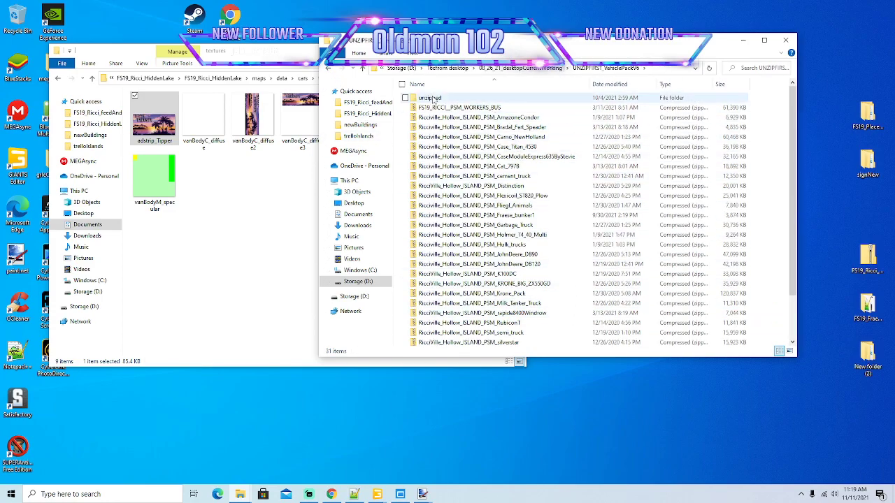
pyautogui.doubleClick(500, 98)
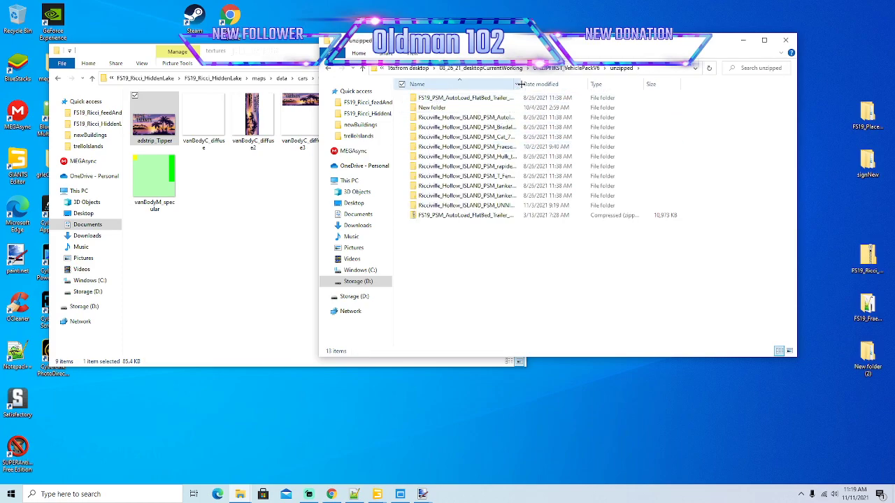
pyautogui.moveTo(521, 84); pyautogui.dragTo(601, 85)
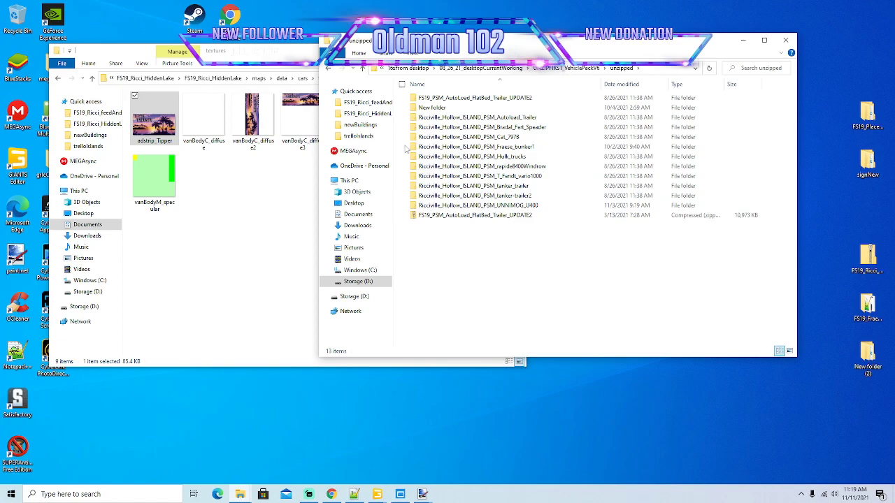
pyautogui.click(330, 69)
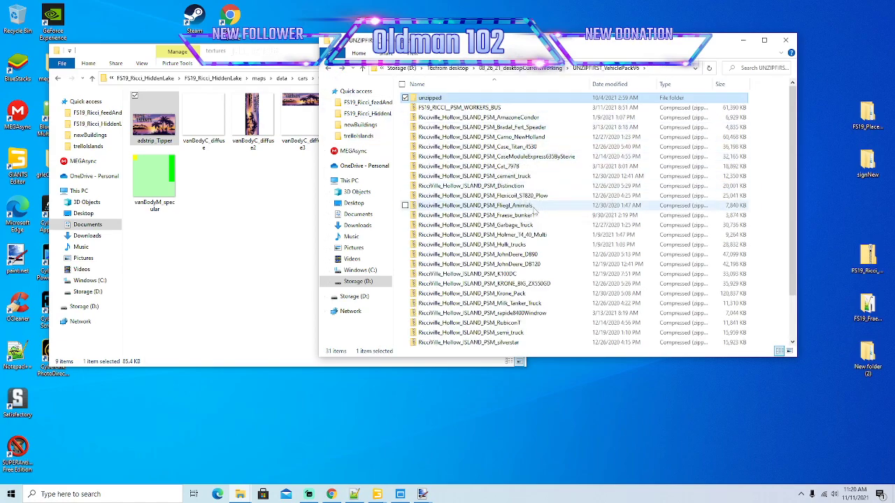
pyautogui.click(330, 69)
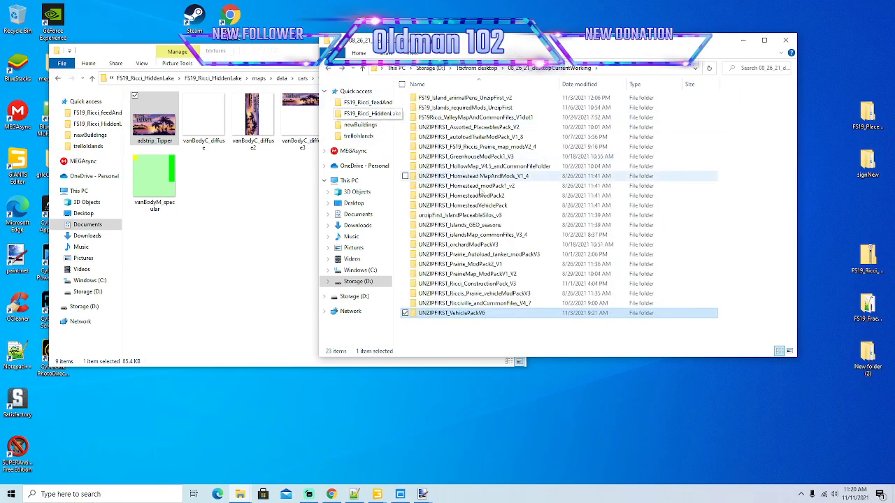
# Check the Riccis_Prairie_PSM_AutoloadTrailer folder inside UNZIPFIRST_Prairie_Autoload_tanker_modPackV3, and close this second File Explorer window.
pyautogui.doubleClick(491, 256)
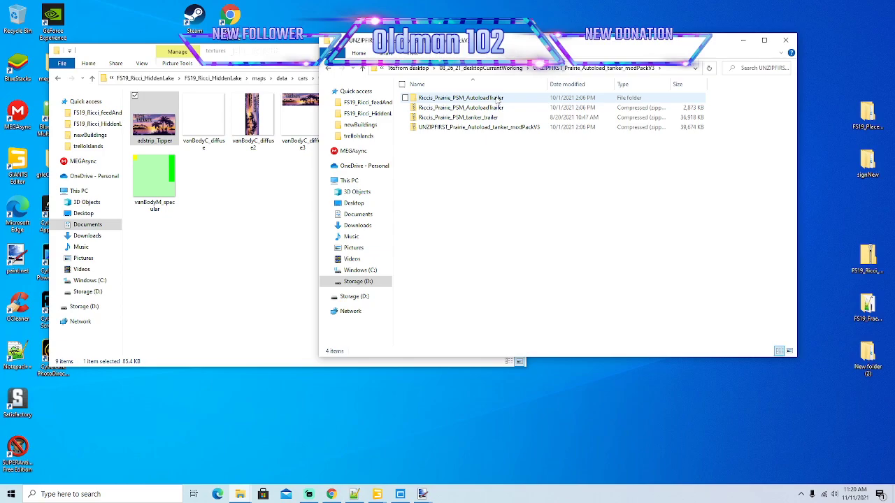
pyautogui.doubleClick(498, 100)
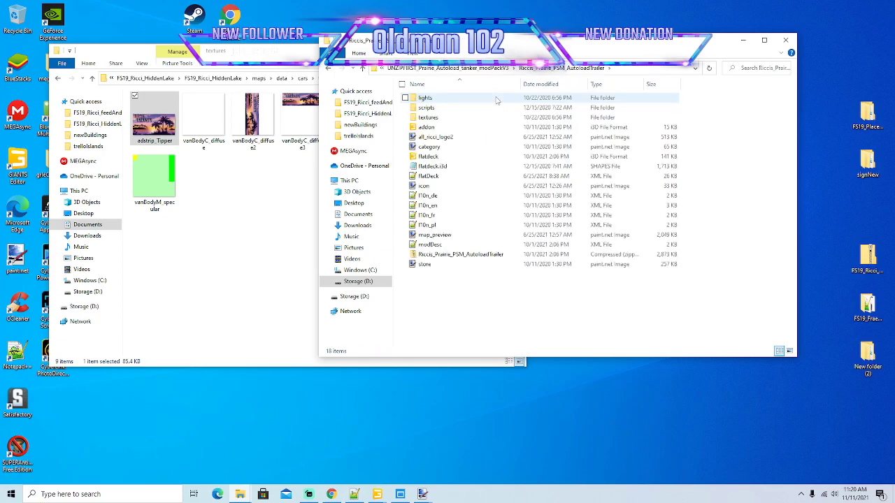
pyautogui.click(328, 68)
pyautogui.click(328, 68)
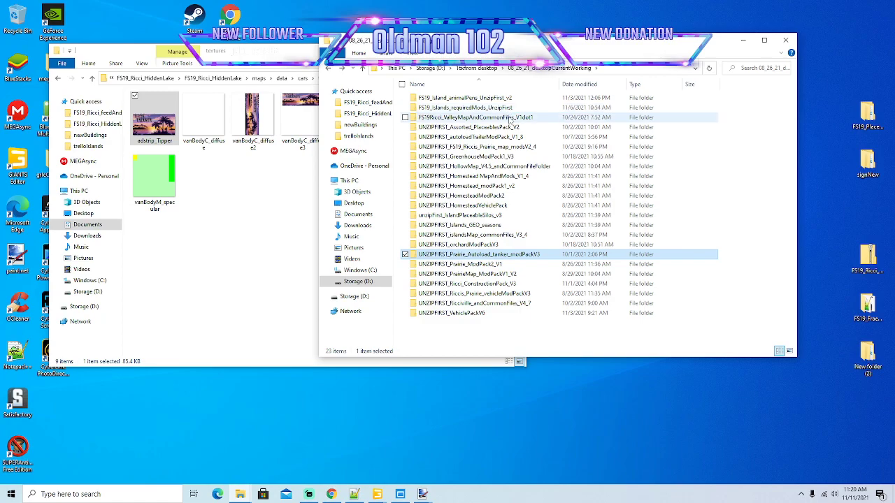
pyautogui.click(785, 40)
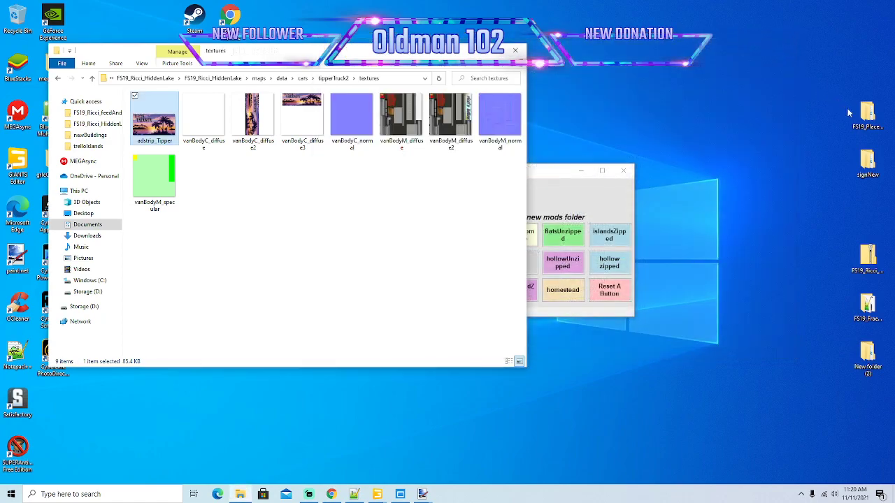
# Open the FS19_PlaceableMods folder from the desktop beside the tipper textures and browse to the FS19_Ricci_iceMaker textures folder.
pyautogui.doubleClick(865, 114)
pyautogui.moveTo(535, 43)
pyautogui.mouseDown()
pyautogui.moveTo(542, 36)
pyautogui.moveTo(533, 32)
pyautogui.mouseUp()
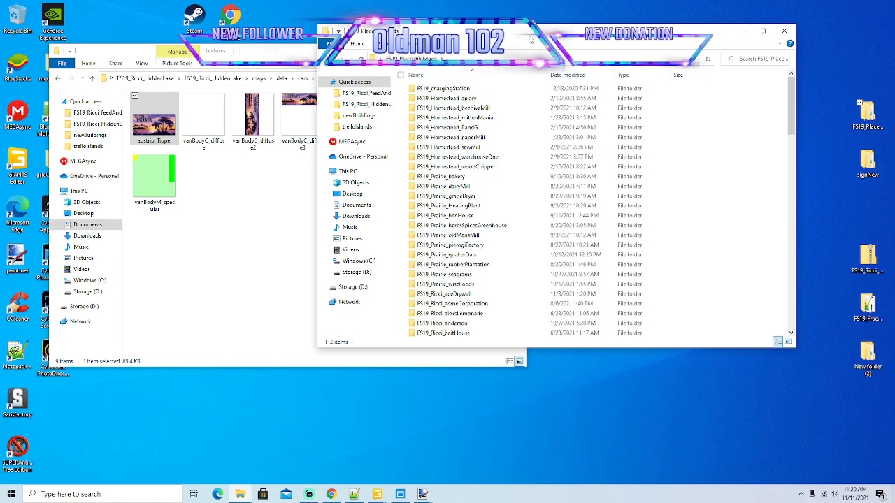
pyautogui.moveTo(531, 40); pyautogui.dragTo(527, 42)
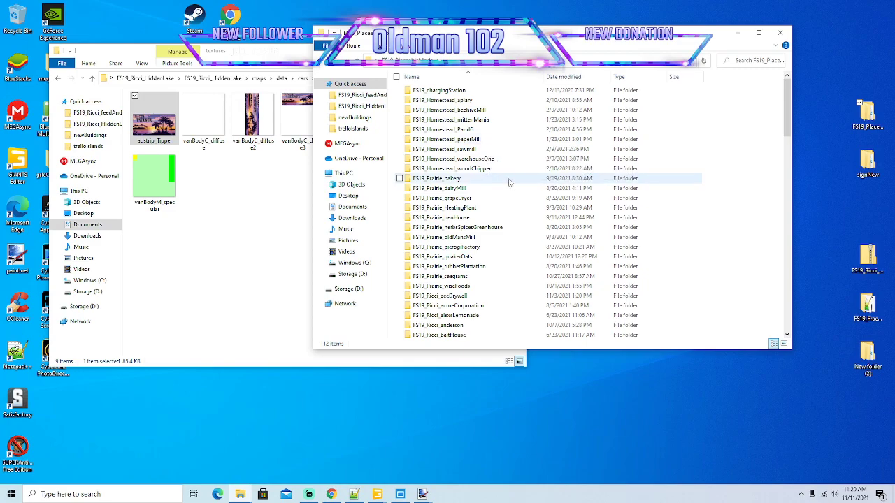
pyautogui.scroll(-10, 510, 183)
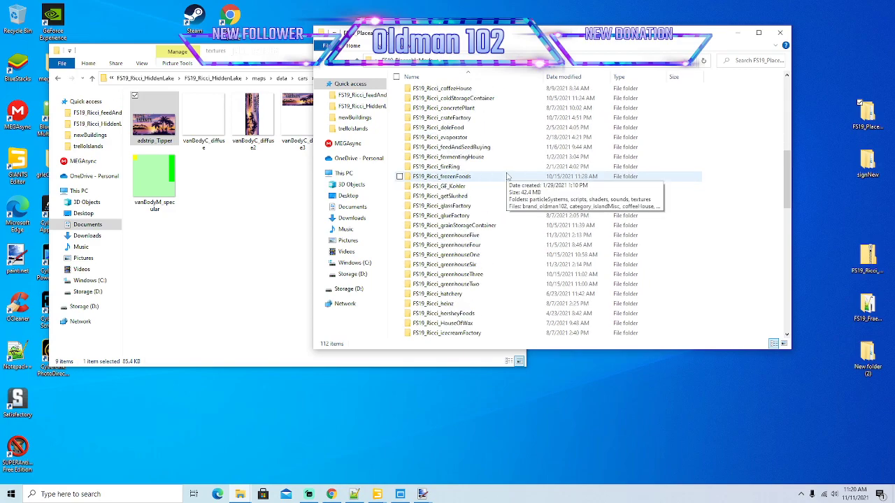
pyautogui.scroll(-3, 507, 176)
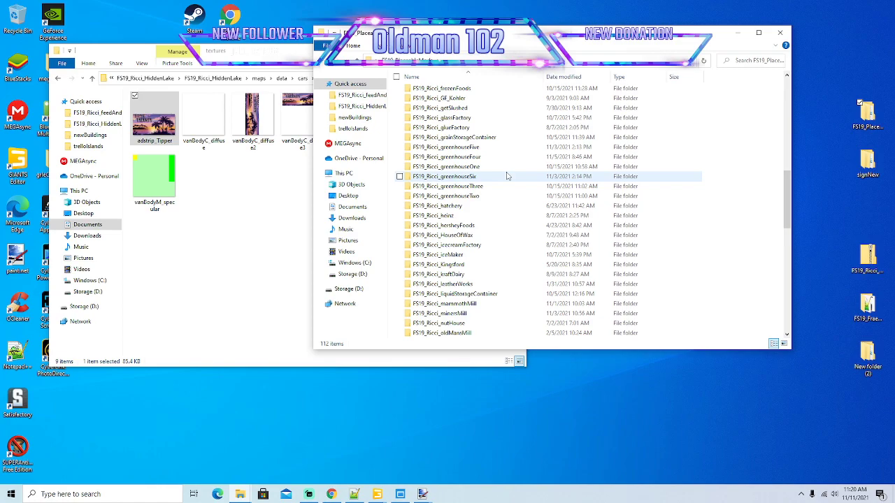
pyautogui.doubleClick(448, 255)
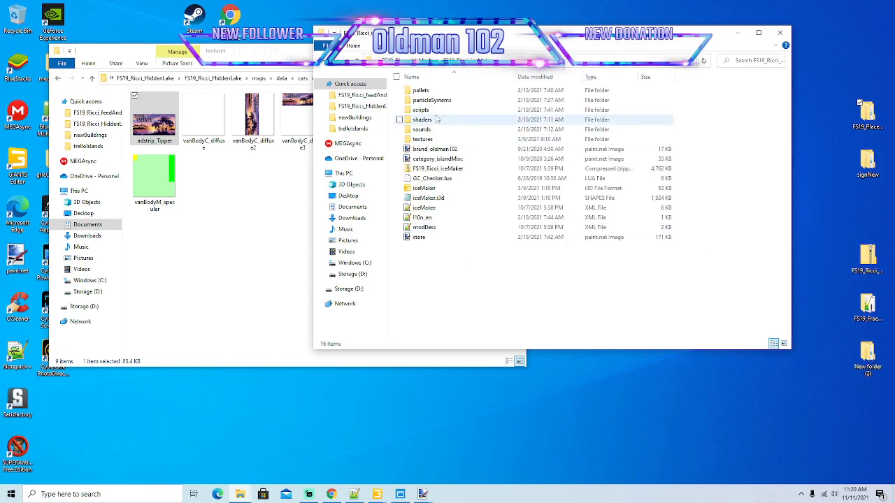
pyautogui.doubleClick(423, 140)
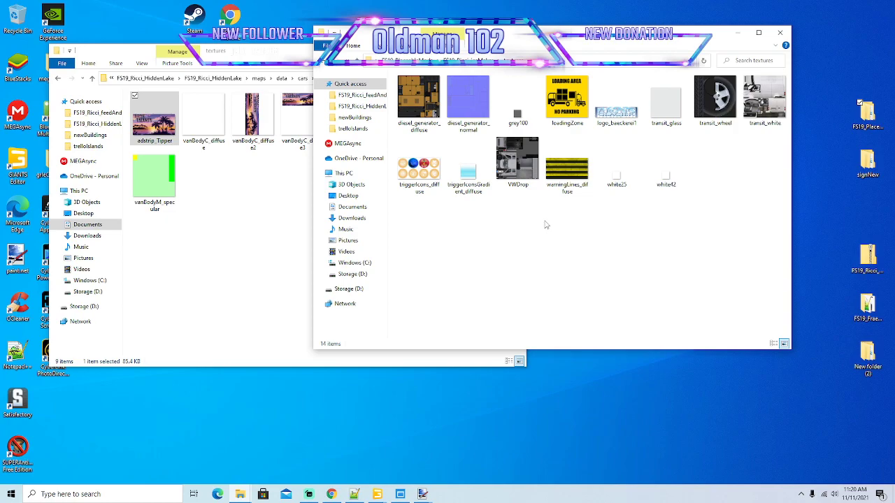
# View the logo_baeckerei1 texture in paint.net, minimize it, and go back to the FS19_PlaceableMods folder.
pyautogui.doubleClick(616, 112)
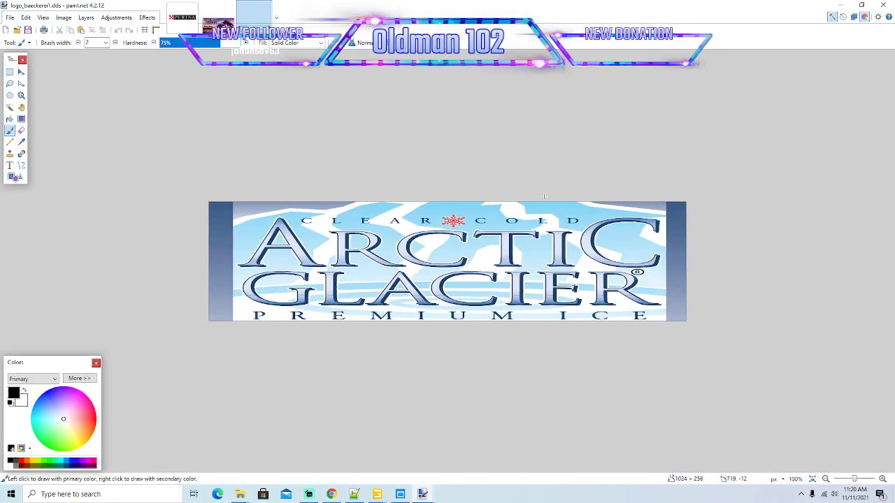
pyautogui.click(840, 5)
pyautogui.moveTo(576, 40); pyautogui.dragTo(598, 43)
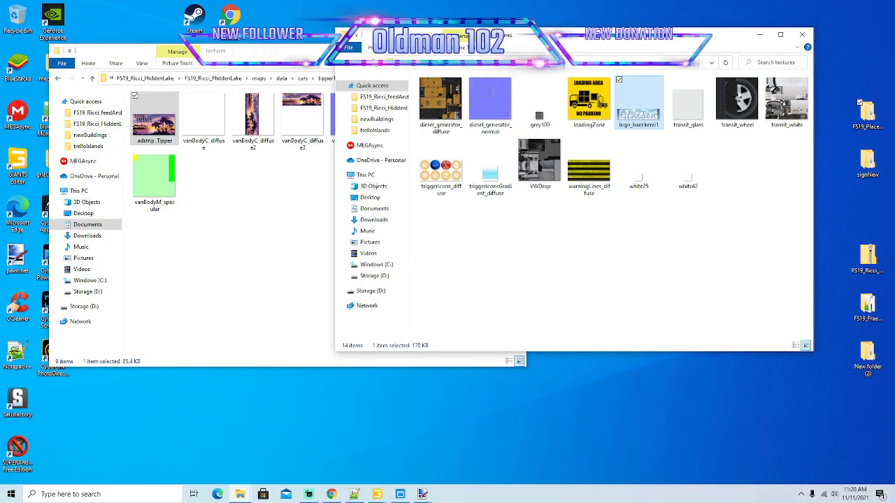
pyautogui.click(344, 63)
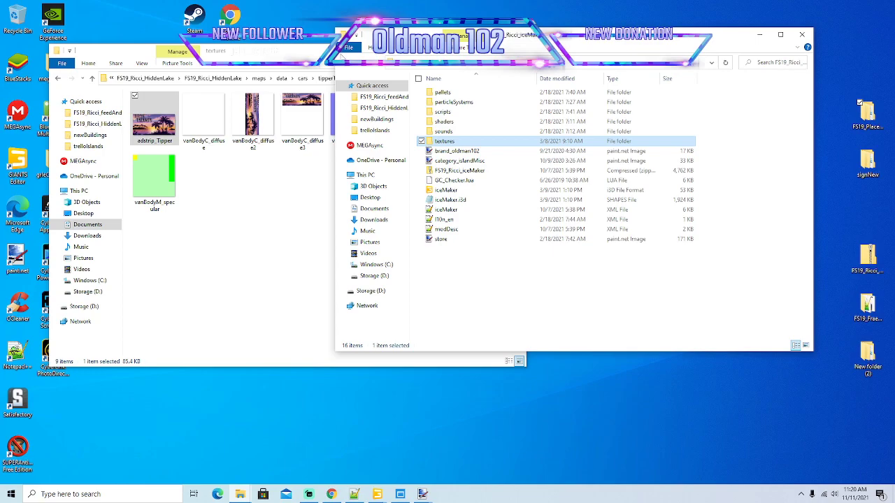
pyautogui.click(345, 63)
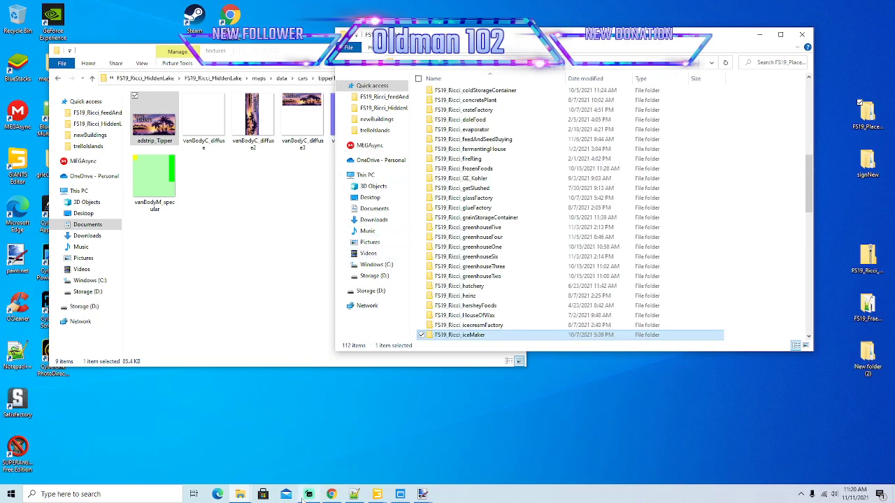
# Browse to 16xfrom desktop on Storage (D:), open 08_26_21_desktopCleanup and select the FS19_PSM_WORKERS_BUS folder.
pyautogui.moveTo(240, 496)
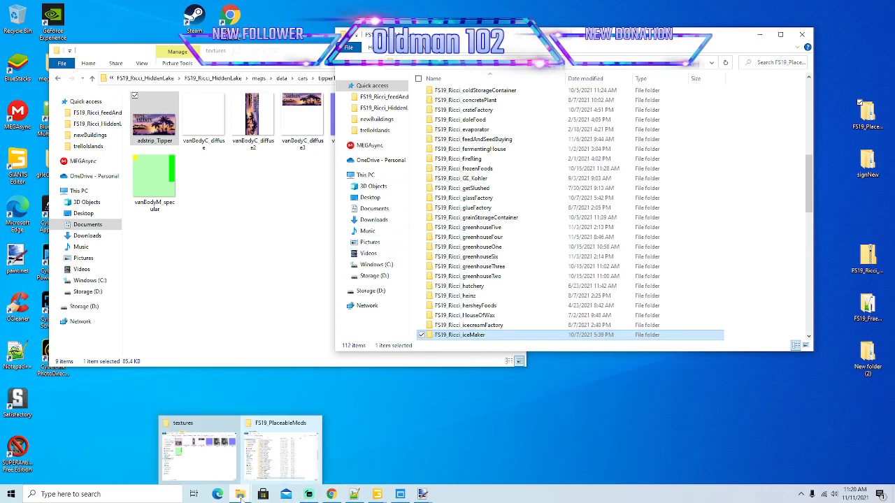
pyautogui.click(375, 275)
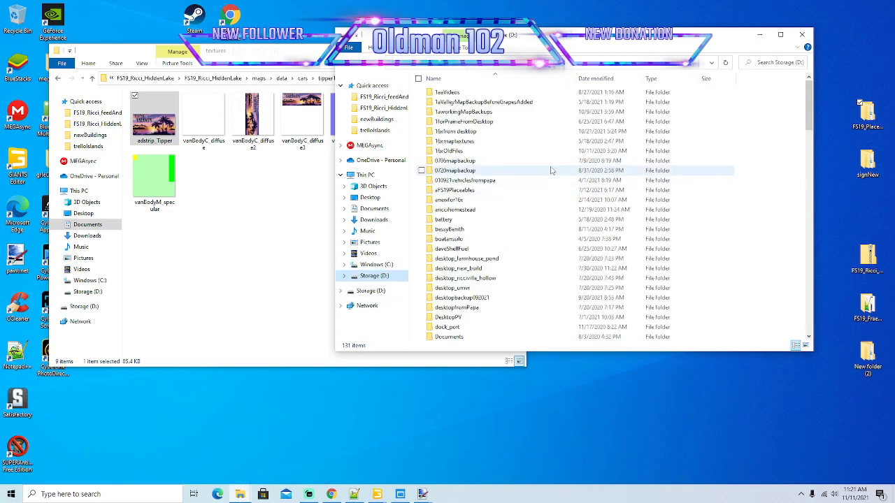
pyautogui.doubleClick(470, 132)
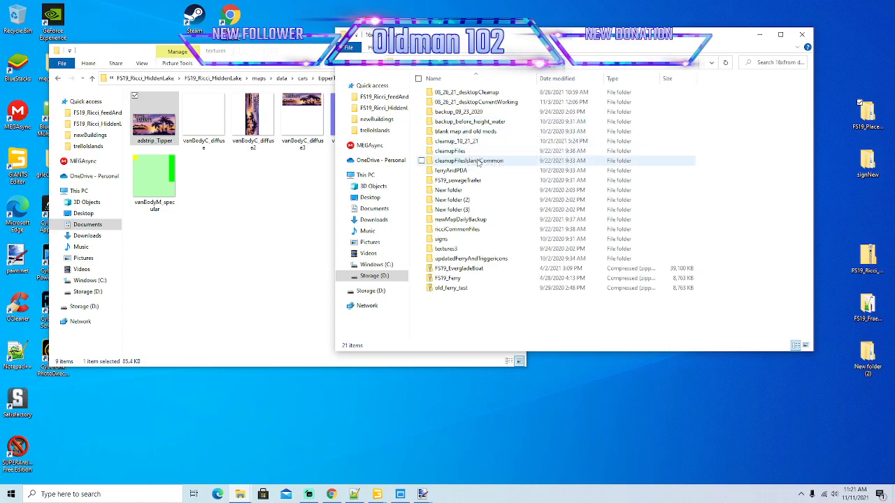
pyautogui.doubleClick(475, 96)
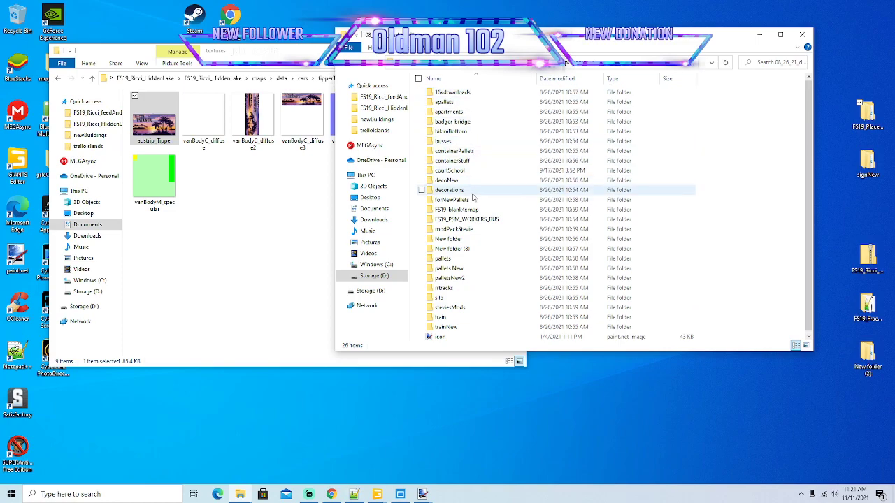
pyautogui.click(476, 220)
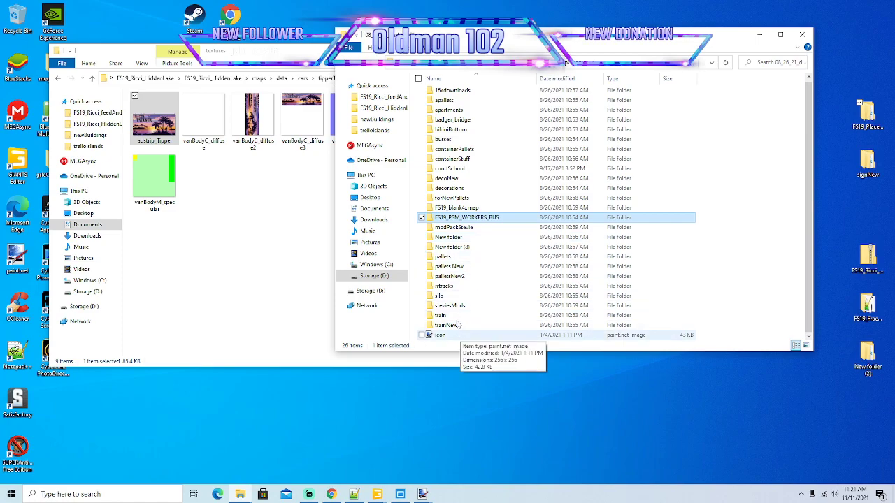
# Check the contents of New folder, New folder (8) and 16xdownloads in 08_26_21_desktopCleanup, going back after each.
pyautogui.doubleClick(451, 238)
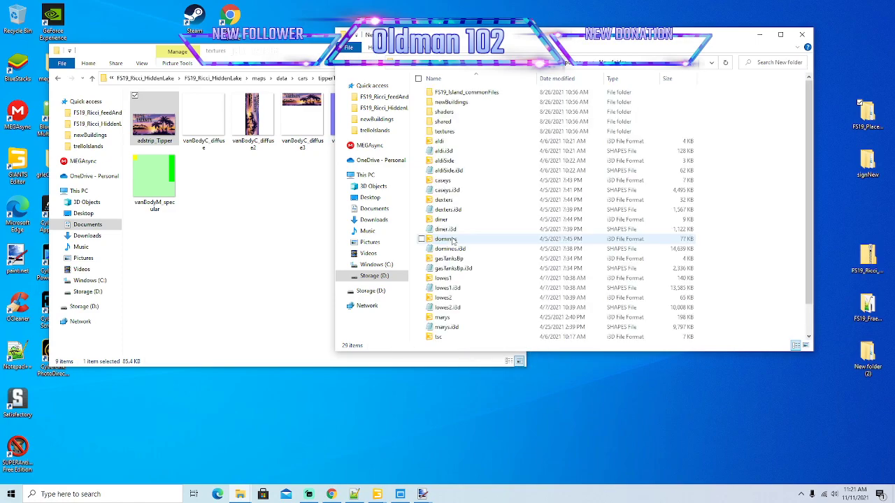
pyautogui.press('BackSpace')
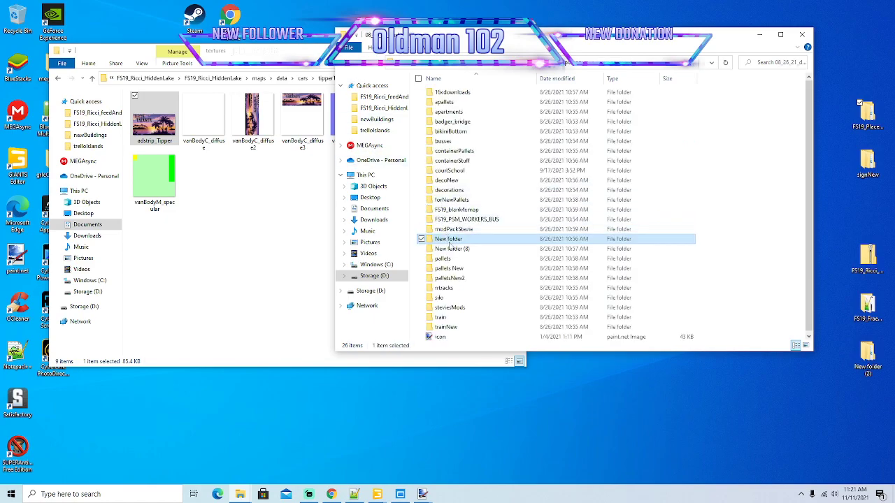
pyautogui.doubleClick(451, 250)
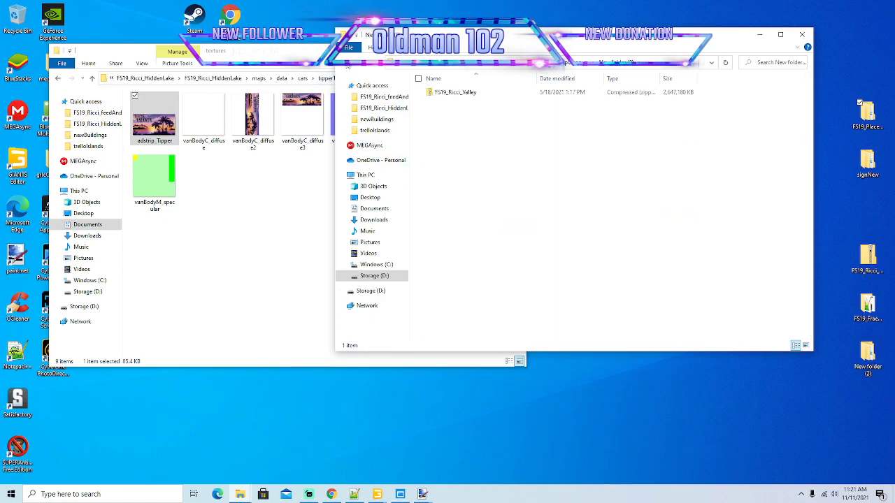
pyautogui.press('BackSpace')
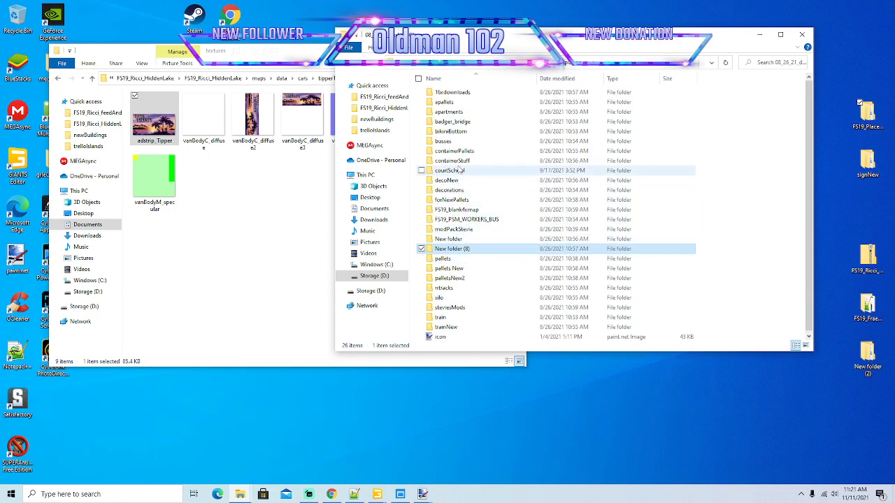
pyautogui.doubleClick(451, 96)
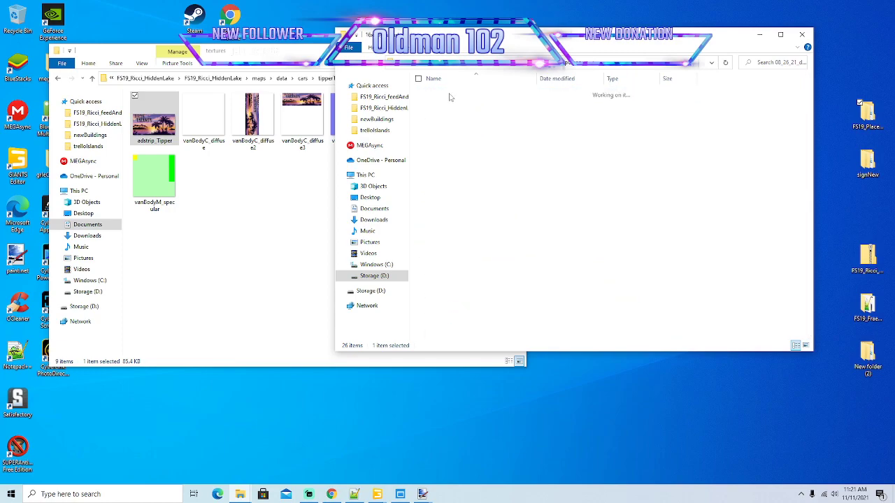
pyautogui.click(347, 68)
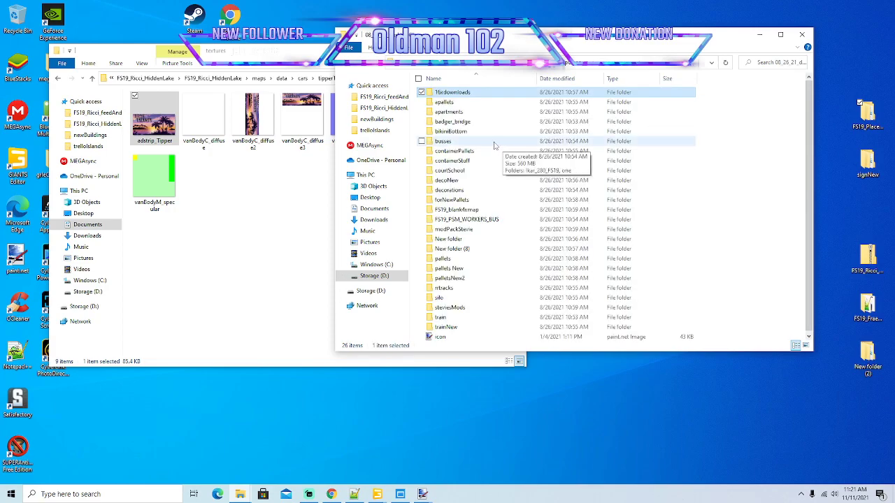
# Open 08_26_21_desktopCurrentWorking, check UNZIPFIRST_autoloadTrailerModPack_V1_8 and its unzipped folder, and return to 08_26_21_desktopCurrentWorking.
pyautogui.click(346, 68)
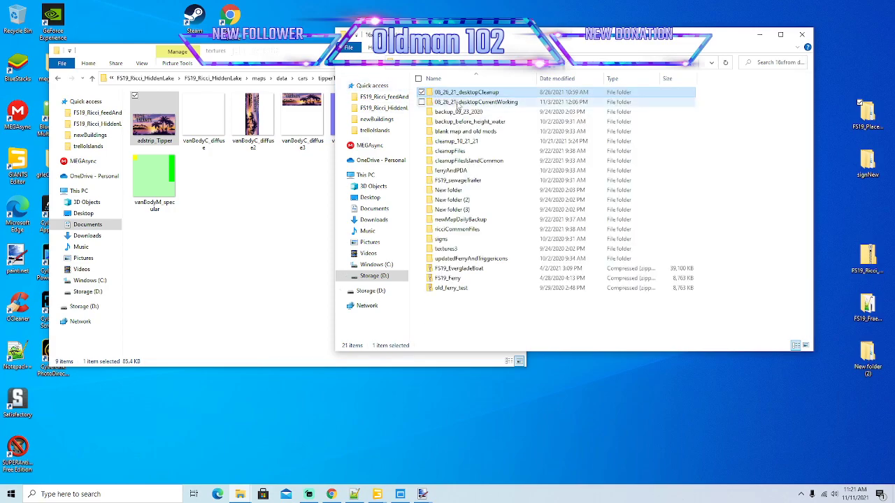
pyautogui.doubleClick(458, 103)
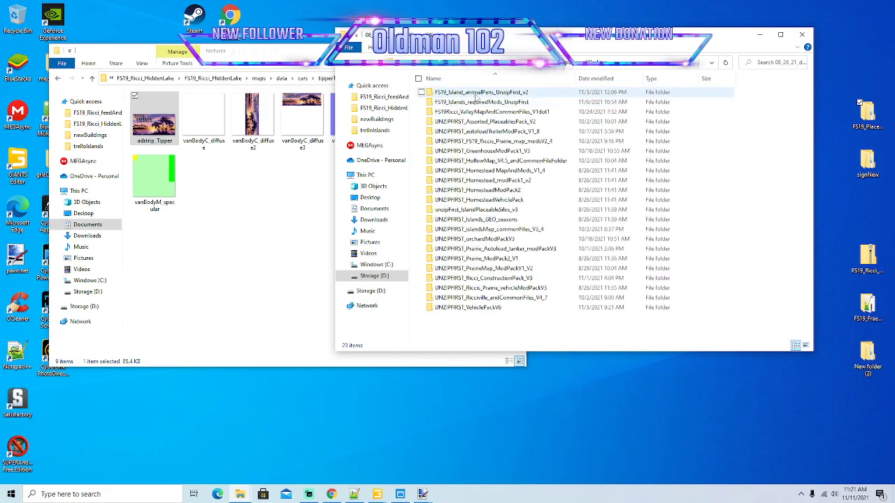
pyautogui.doubleClick(500, 132)
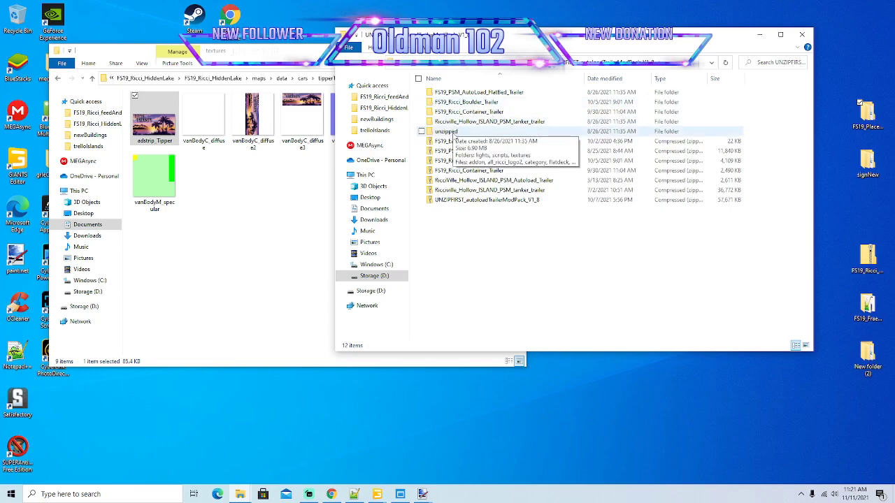
pyautogui.doubleClick(448, 132)
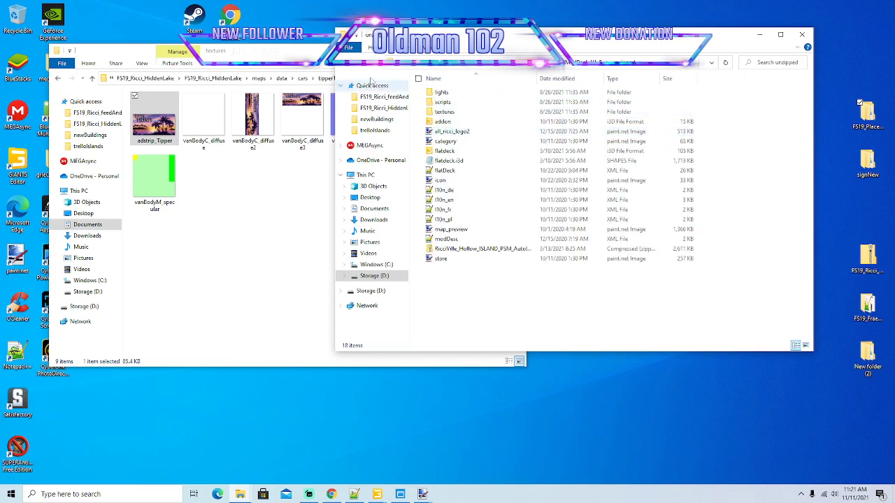
pyautogui.click(344, 69)
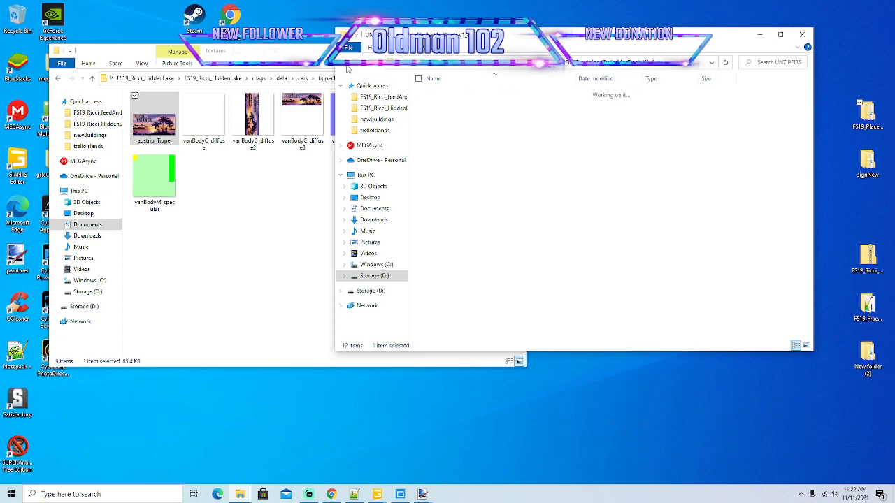
pyautogui.click(346, 69)
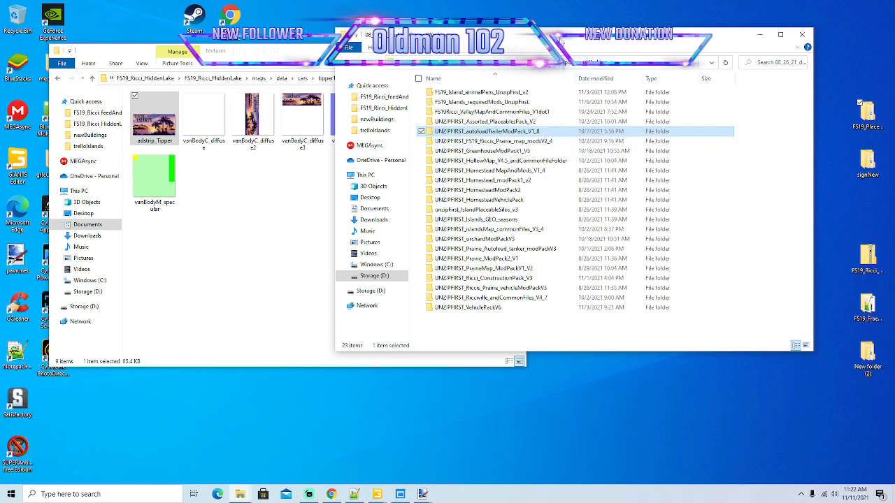
# In a second File Explorer window, browse to prairieZipped inside Documents > My Games > FarmingSimulator2019 > mods.
pyautogui.moveTo(564, 42); pyautogui.dragTo(569, 41)
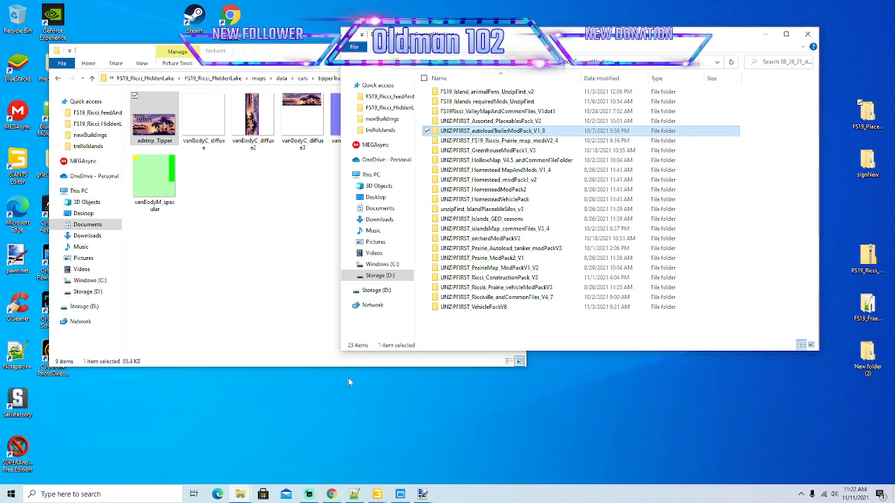
pyautogui.rightClick(244, 496)
pyautogui.click(225, 446)
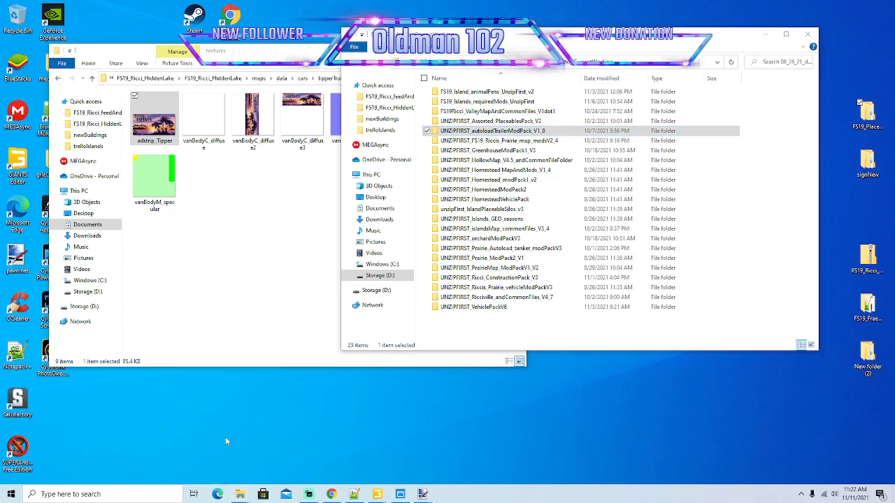
pyautogui.moveTo(491, 53); pyautogui.dragTo(258, 52)
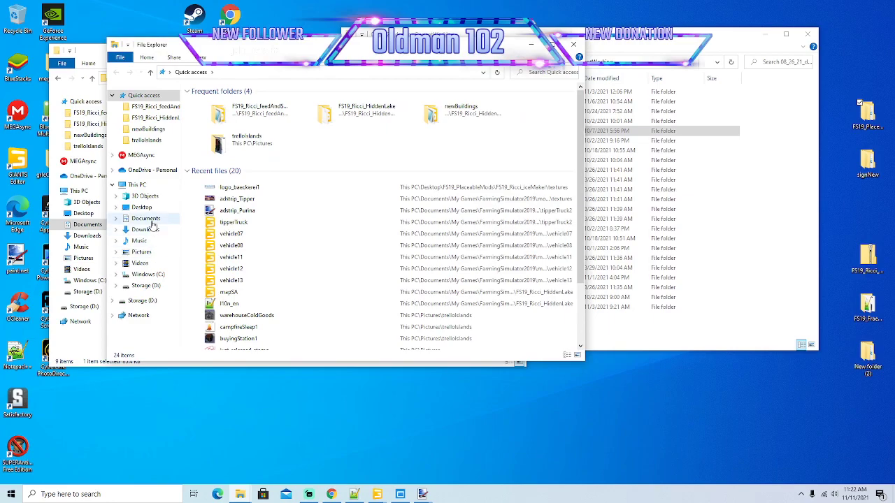
pyautogui.click(149, 220)
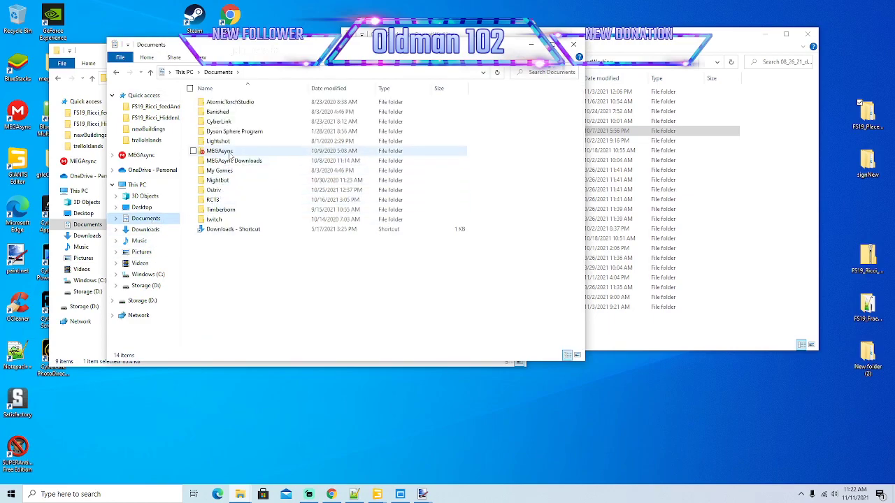
pyautogui.doubleClick(225, 175)
pyautogui.doubleClick(229, 104)
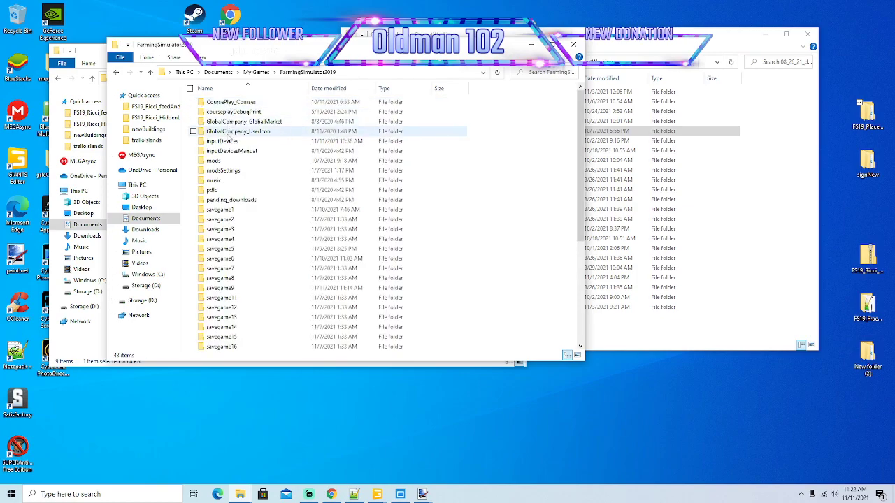
pyautogui.doubleClick(213, 161)
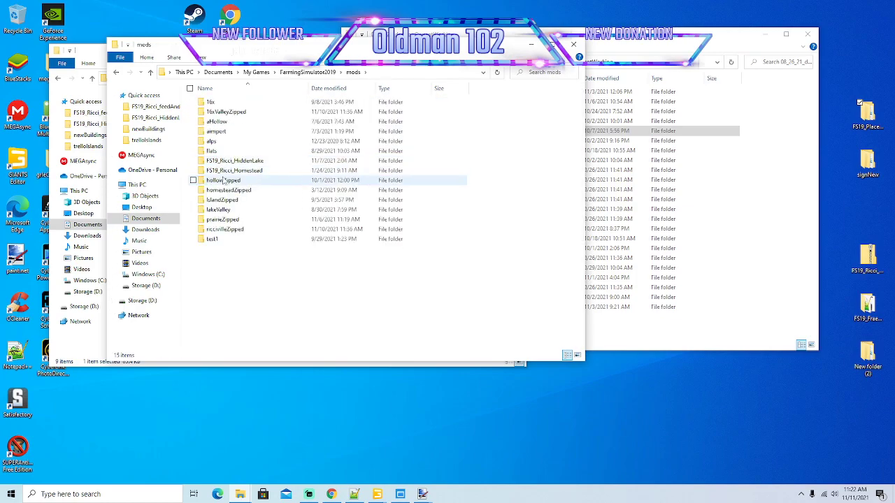
pyautogui.doubleClick(227, 221)
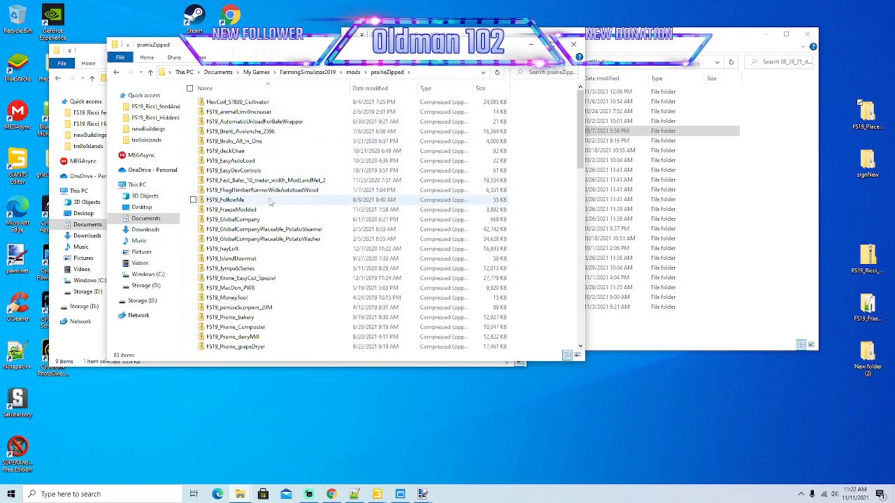
# Find and select the FS19_PSM_IceCube_Box_Truck archive in prairieZipped and move its window clear of the backup folder window.
pyautogui.click(274, 240)
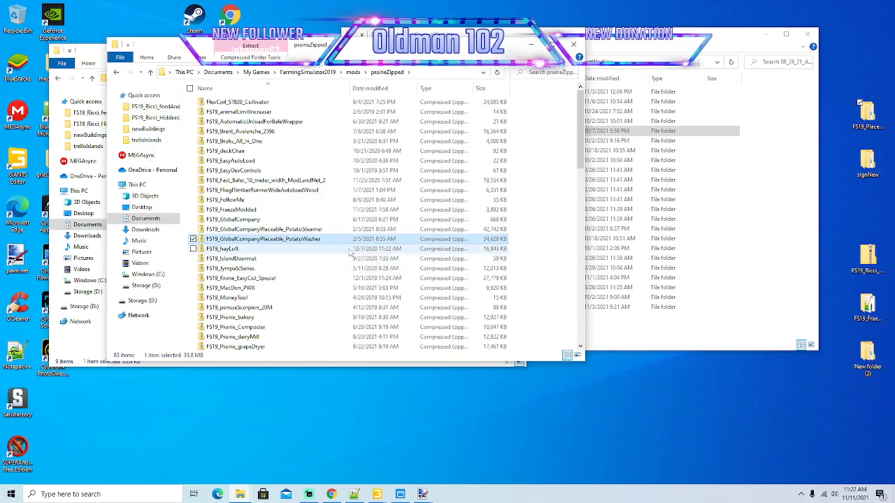
pyautogui.scroll(-7, 273, 240)
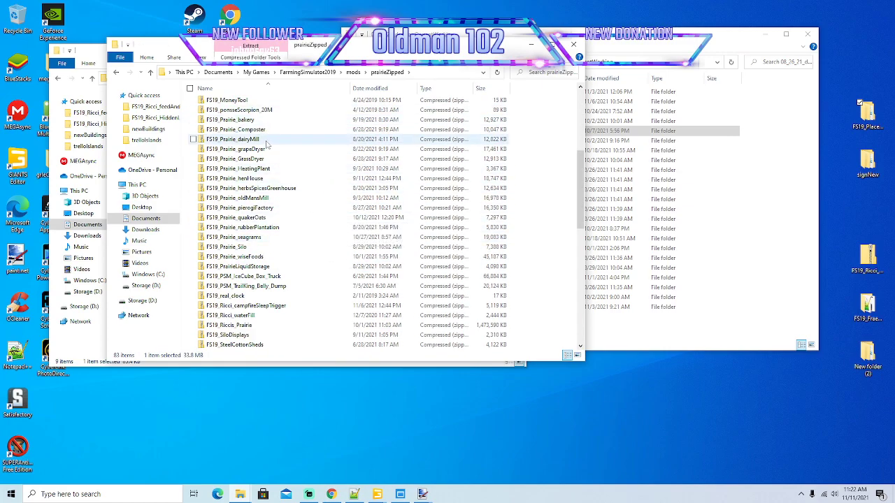
pyautogui.click(257, 269)
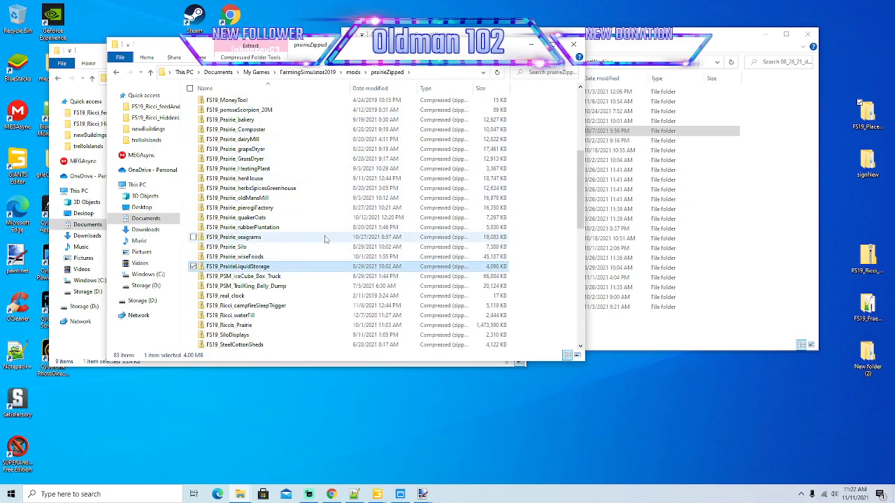
pyautogui.scroll(-6, 272, 136)
pyautogui.click(266, 102)
pyautogui.moveTo(353, 56); pyautogui.dragTo(317, 76)
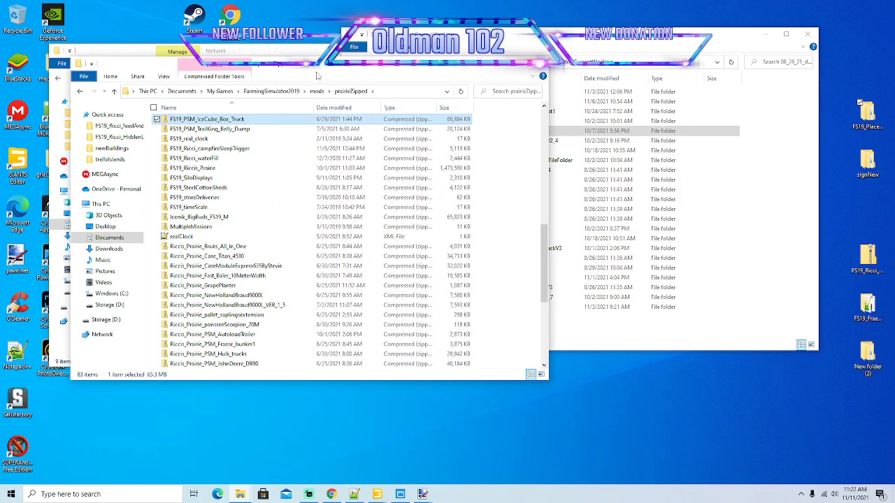
# Copy the FS19_PSM_IceCube_Box_Truck archive from prairieZipped into the 08_26_21_desktopCurrentWorking folder.
pyautogui.click(631, 44)
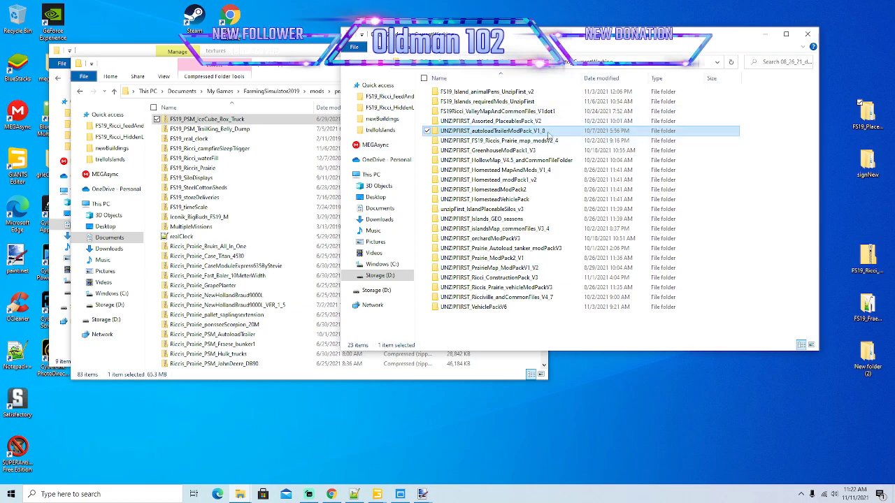
pyautogui.click(354, 68)
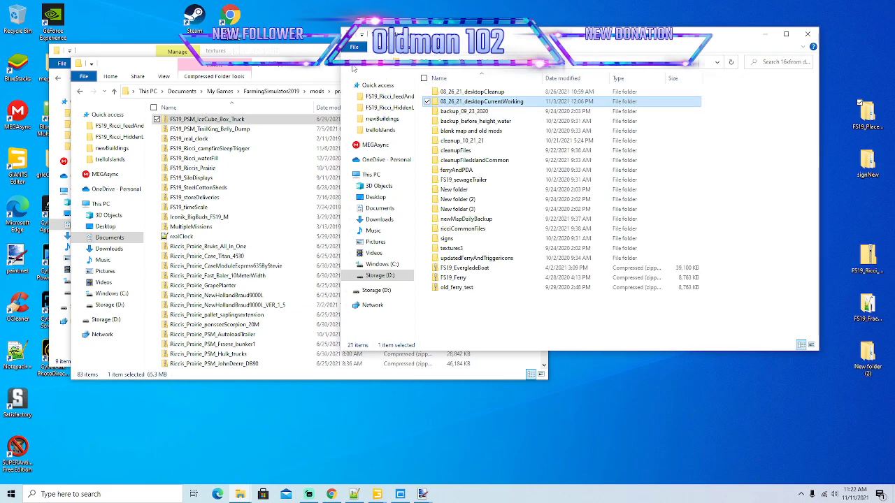
pyautogui.doubleClick(503, 102)
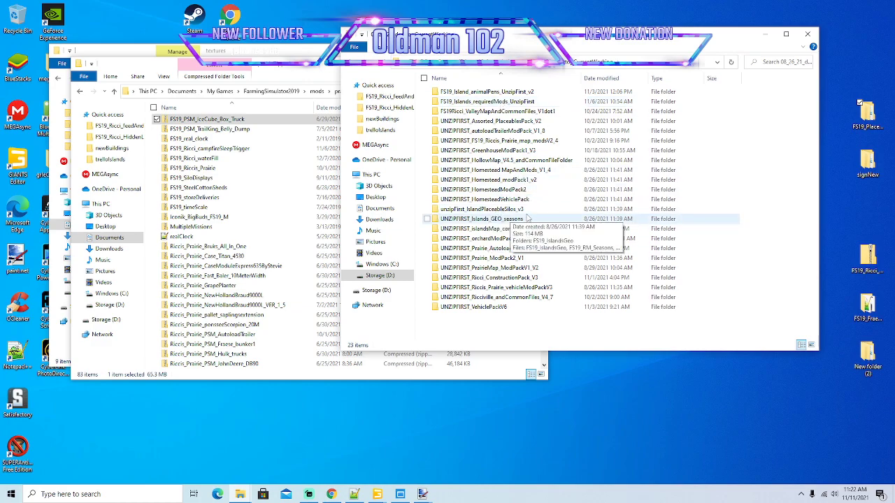
pyautogui.click(227, 121)
pyautogui.rightClick(226, 121)
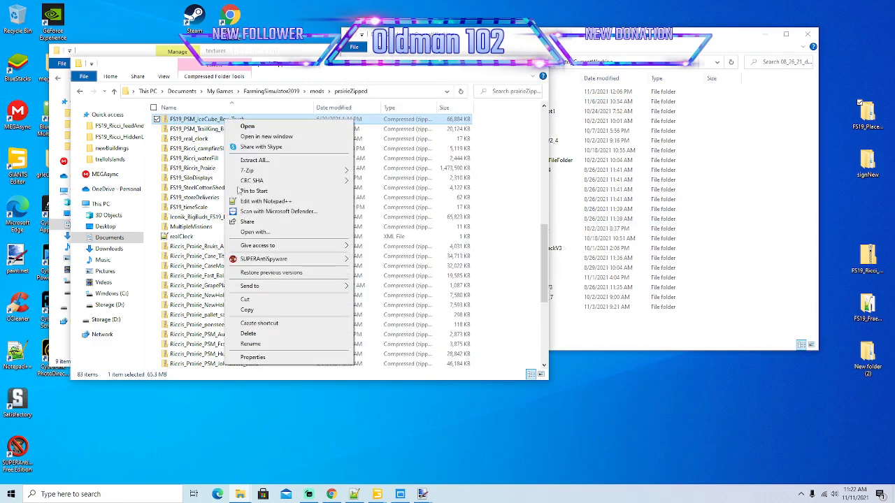
pyautogui.click(249, 312)
pyautogui.rightClick(682, 336)
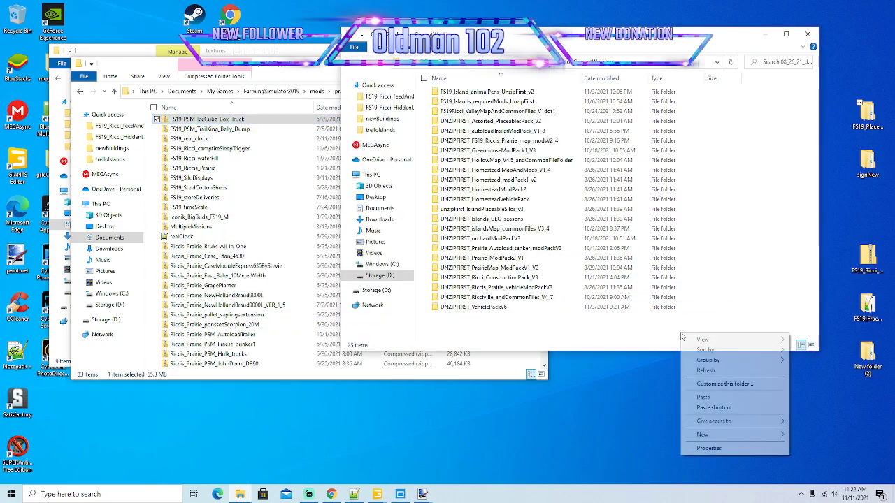
pyautogui.click(705, 398)
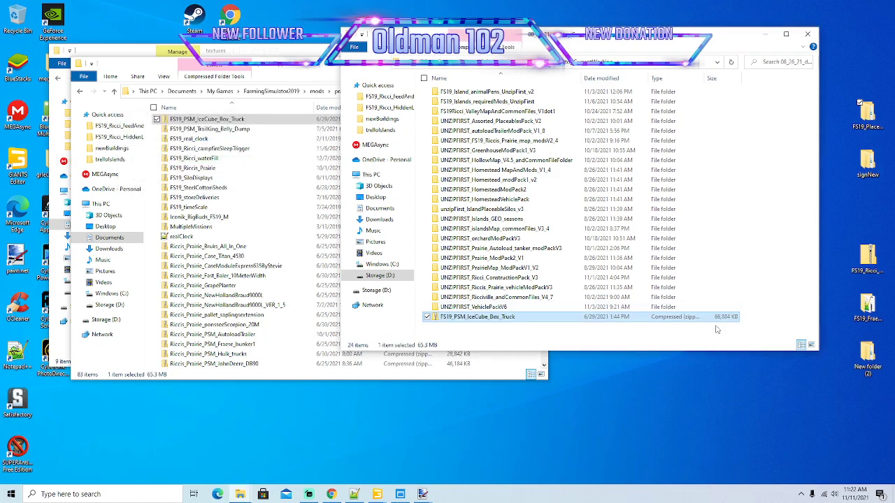
# Create a new folder named iceTruck in 08_26_21_desktopCurrentWorking.
pyautogui.rightClick(747, 241)
pyautogui.moveTo(770, 358)
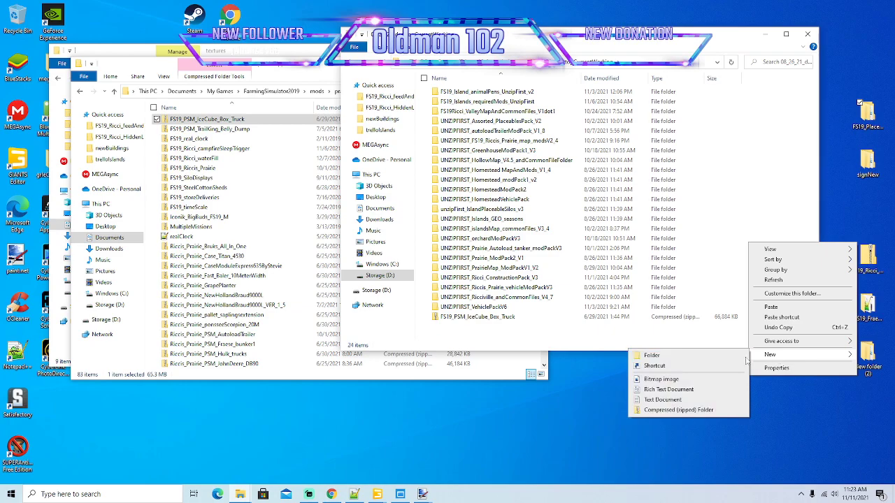
pyautogui.click(699, 355)
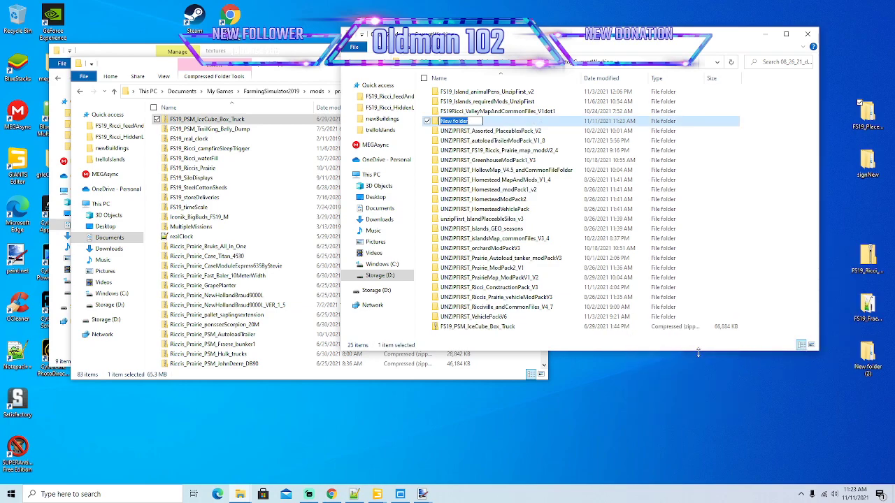
pyautogui.press('BackSpace')
pyautogui.press('Return')
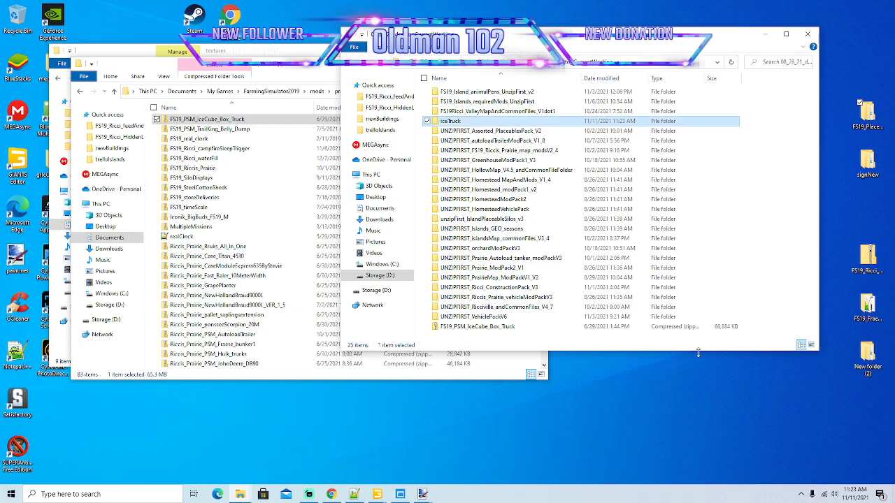
# Copy the FS19_PSM_IceCube_Box_Truck archive from 08_26_21_desktopCurrentWorking into the iceTruck folder.
pyautogui.click(506, 328)
pyautogui.rightClick(506, 327)
pyautogui.click(528, 261)
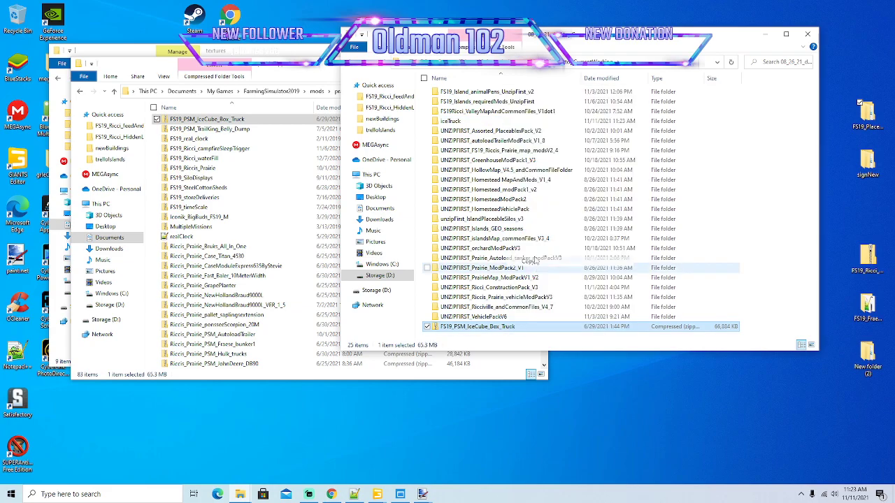
pyautogui.doubleClick(456, 125)
pyautogui.rightClick(469, 150)
pyautogui.click(492, 214)
# Extract the archive in iceTruck with 7-Zip into its own FS19_PSM_IceCube_Box_Truck folder.
pyautogui.rightClick(460, 99)
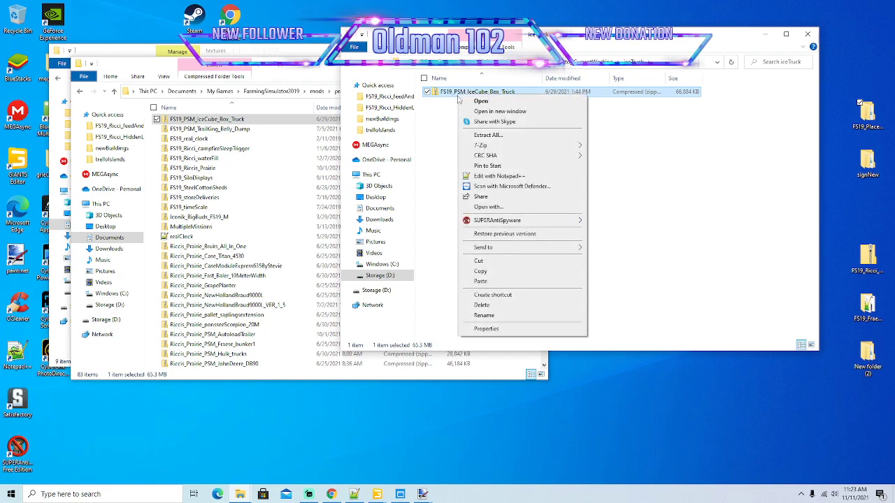
pyautogui.moveTo(483, 147)
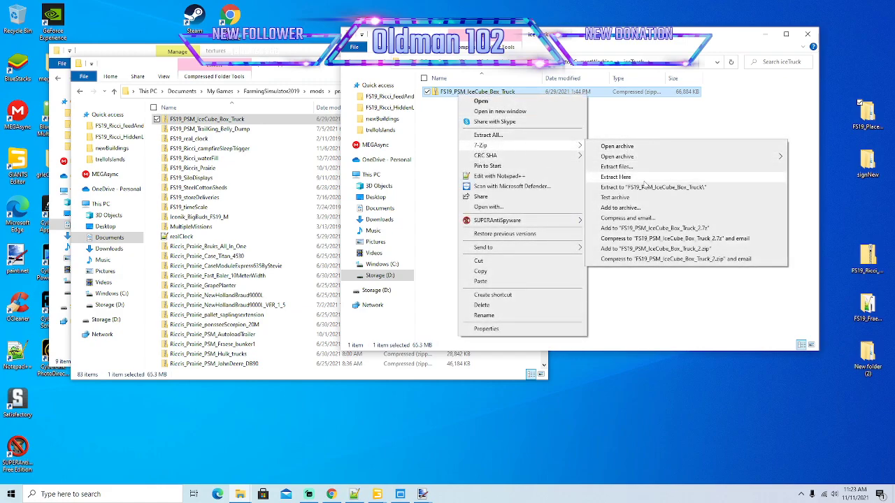
pyautogui.click(649, 186)
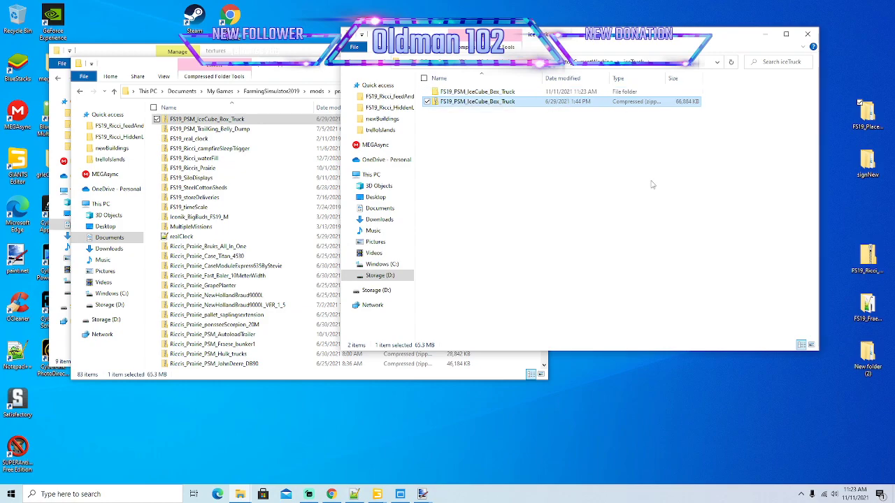
# Open PSM_IceCube_Box_Truck.i3d from the extracted folder in GIANTS Editor 8.2.2 and view the truck from its side.
pyautogui.doubleClick(475, 91)
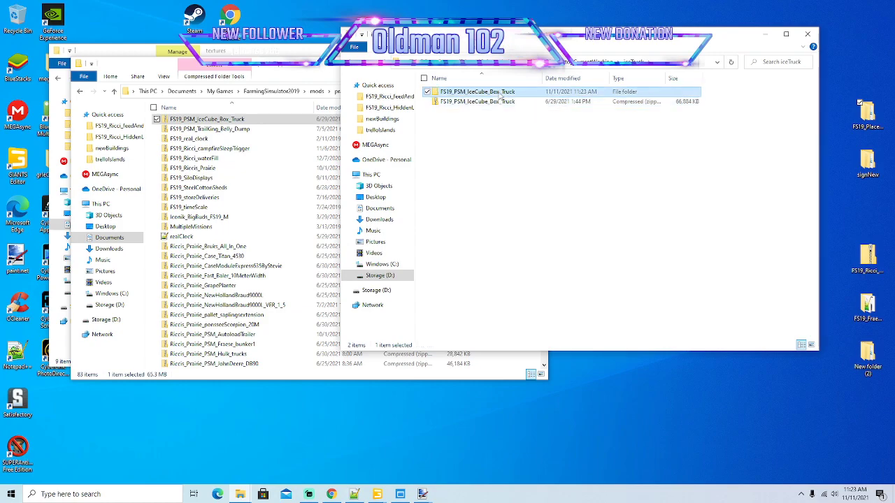
pyautogui.click(451, 201)
pyautogui.doubleClick(451, 201)
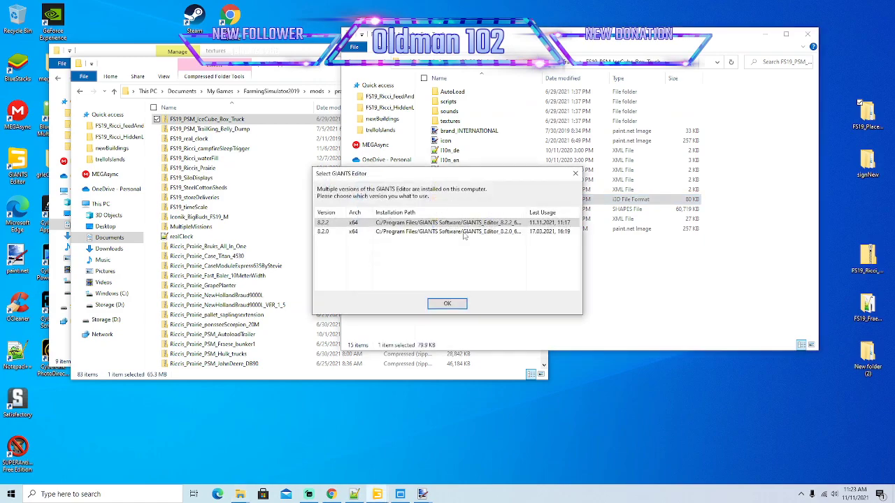
pyautogui.click(447, 305)
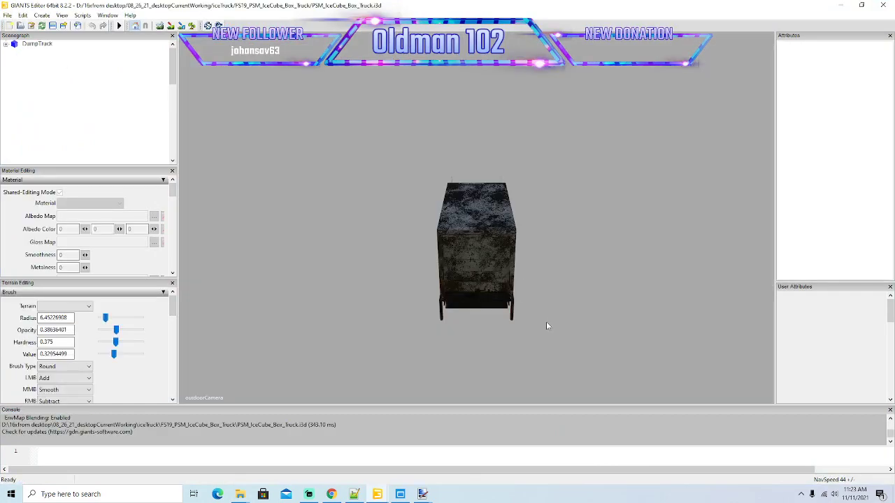
pyautogui.keyDown('alt'); pyautogui.moveTo(547, 326); pyautogui.dragTo(691, 339); pyautogui.keyUp('alt')
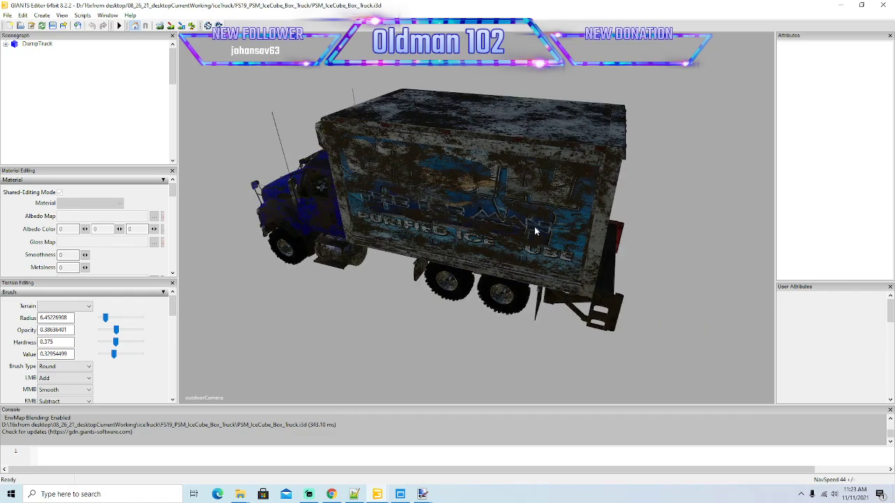
pyautogui.scroll(-5, 424, 238)
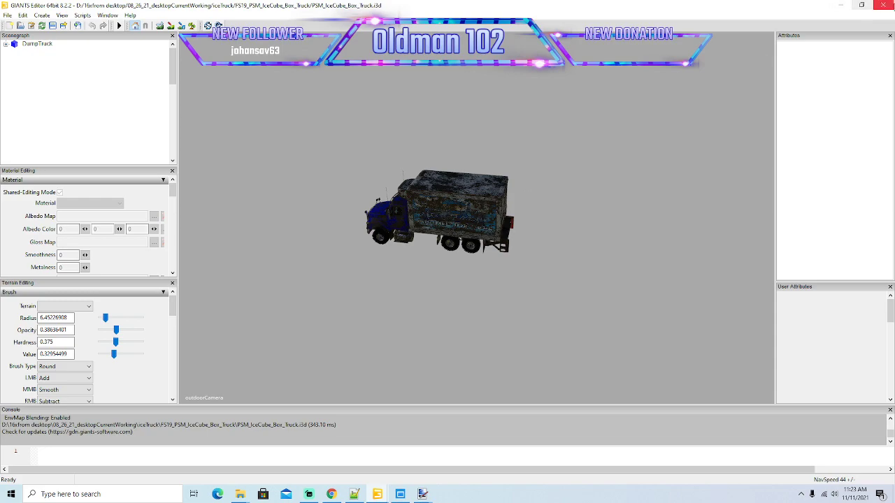
# Close the ice truck scene and open icesidepanellogo from the extracted mod's textures folder in paint.net.
pyautogui.click(884, 5)
pyautogui.click(514, 250)
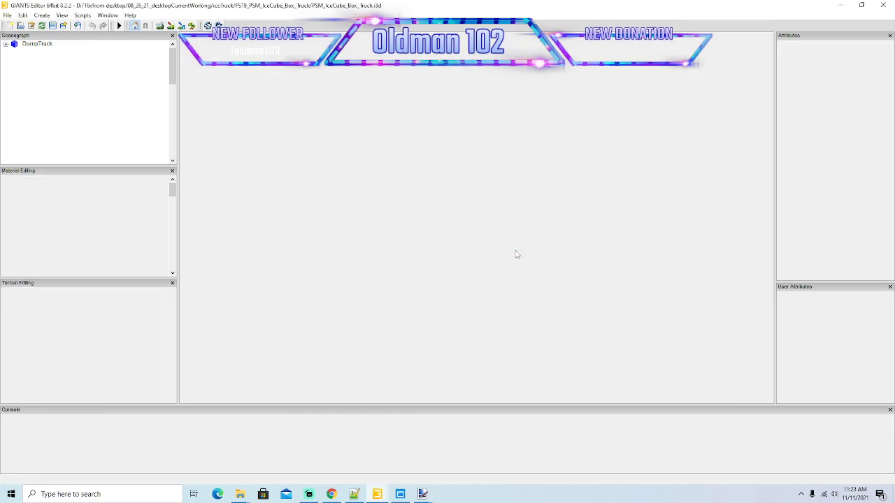
pyautogui.doubleClick(451, 121)
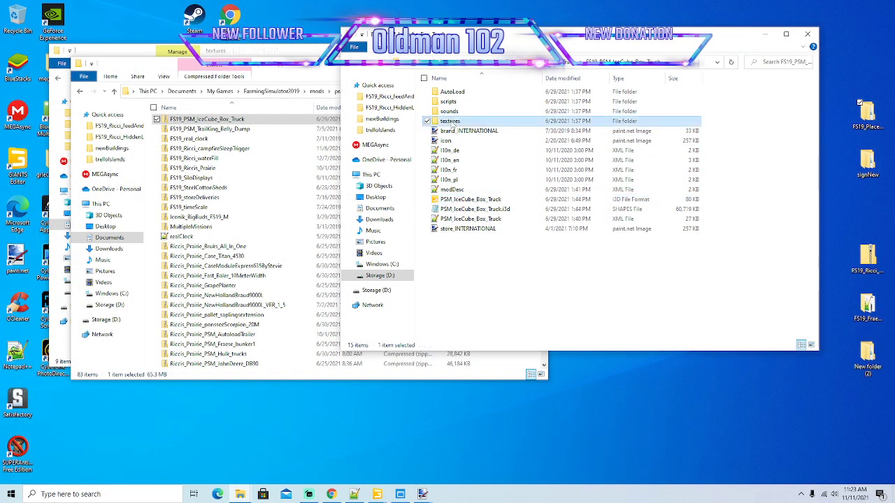
pyautogui.click(595, 112)
pyautogui.doubleClick(595, 112)
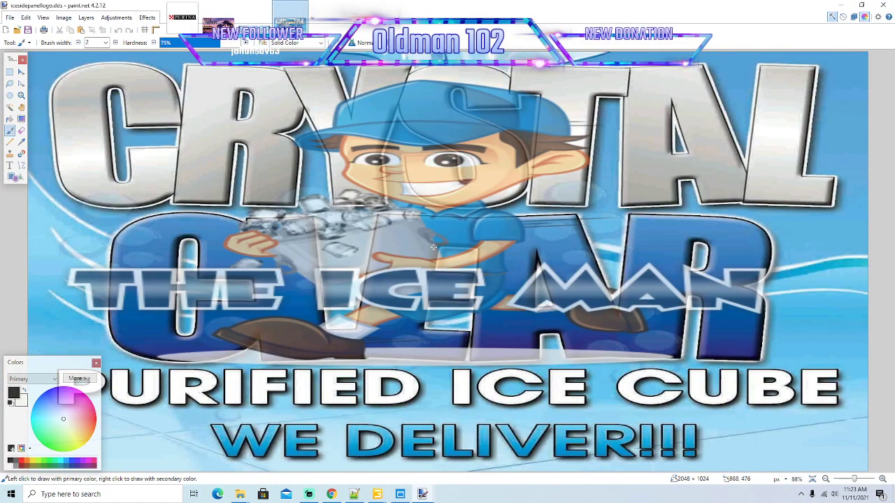
# Check the pixel dimensions of the Ricci Islands image adstrip_Tipper.dds without resizing it.
pyautogui.click(842, 5)
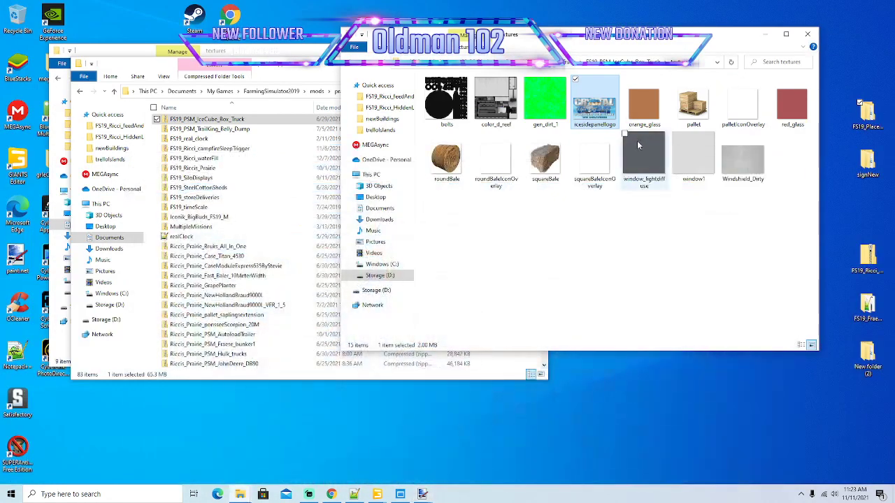
pyautogui.click(423, 494)
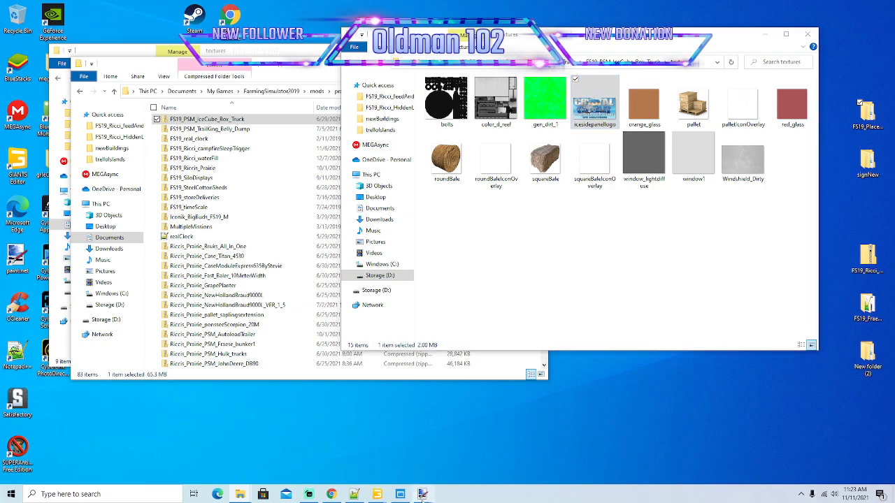
pyautogui.click(552, 453)
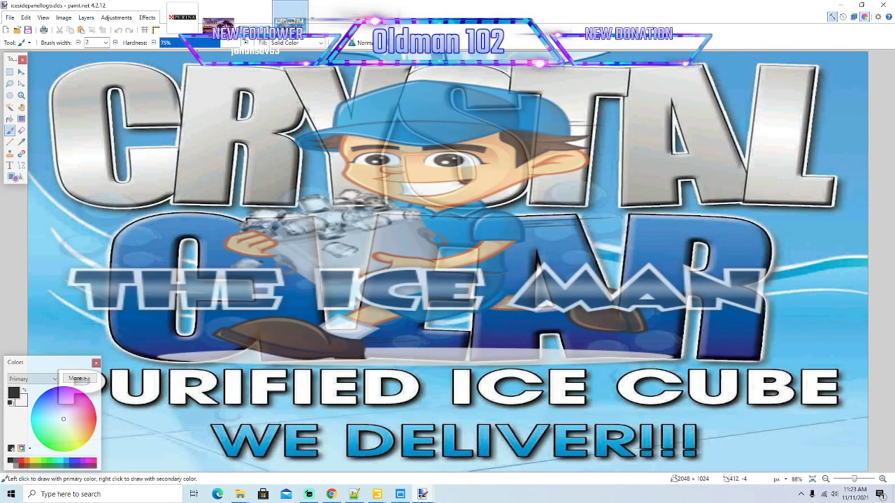
pyautogui.click(218, 21)
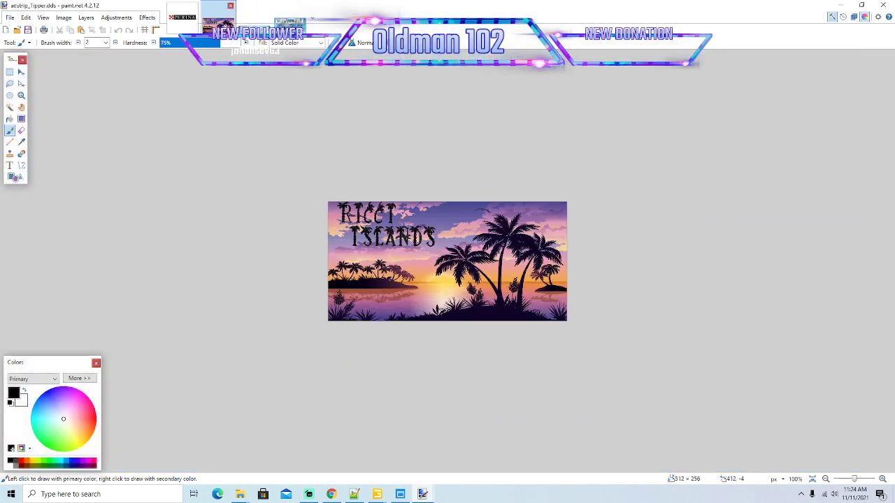
pyautogui.click(64, 18)
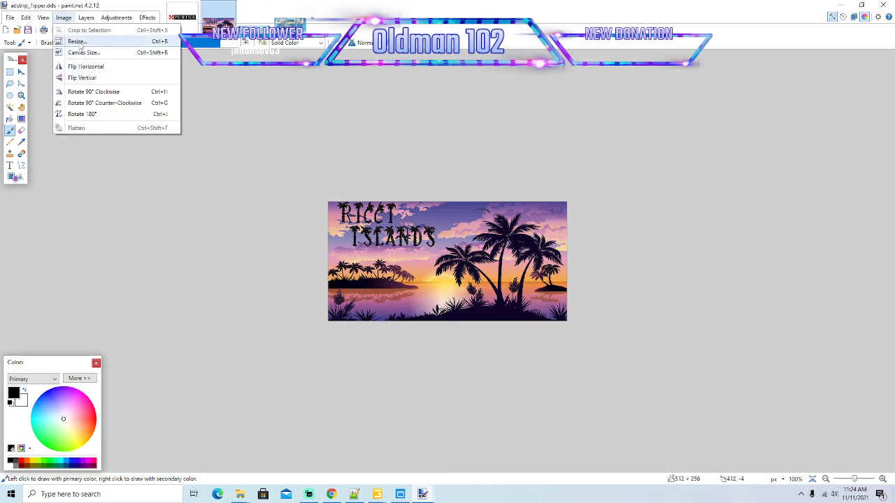
pyautogui.click(81, 40)
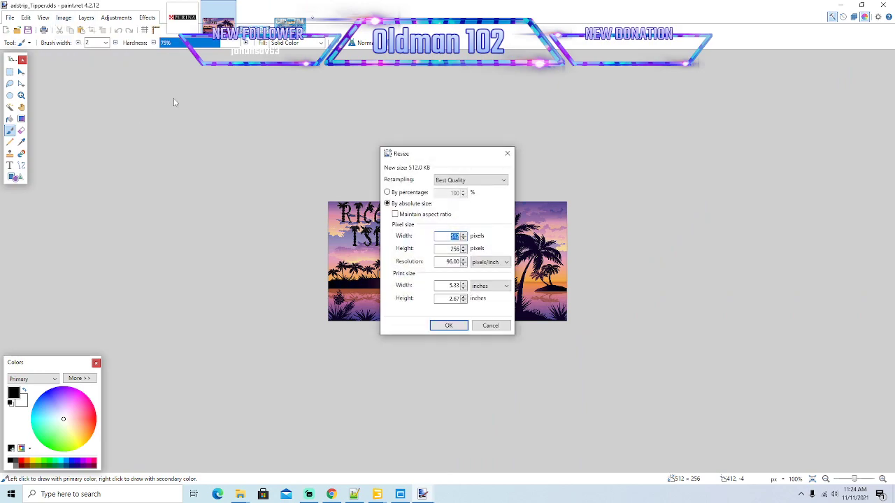
pyautogui.click(490, 326)
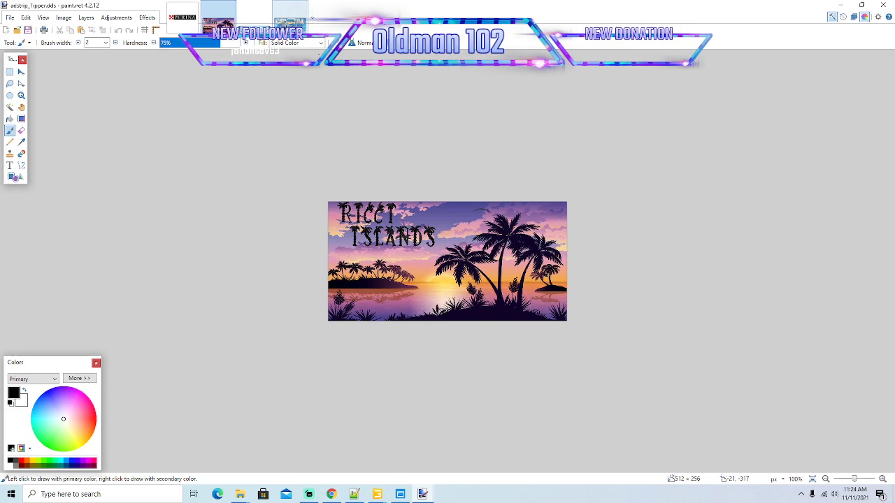
# Resize icesidepanellogo.dds to 512 × 256 pixels.
pyautogui.click(289, 21)
pyautogui.click(67, 19)
pyautogui.click(75, 41)
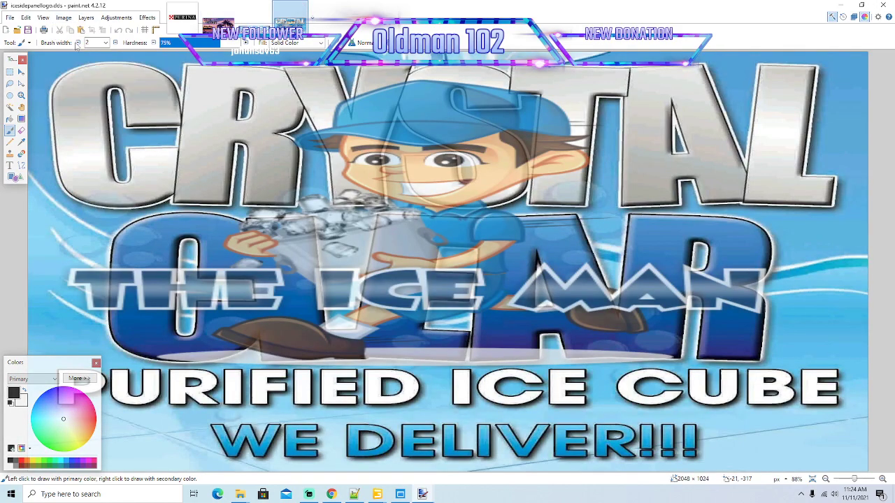
pyautogui.write('512')
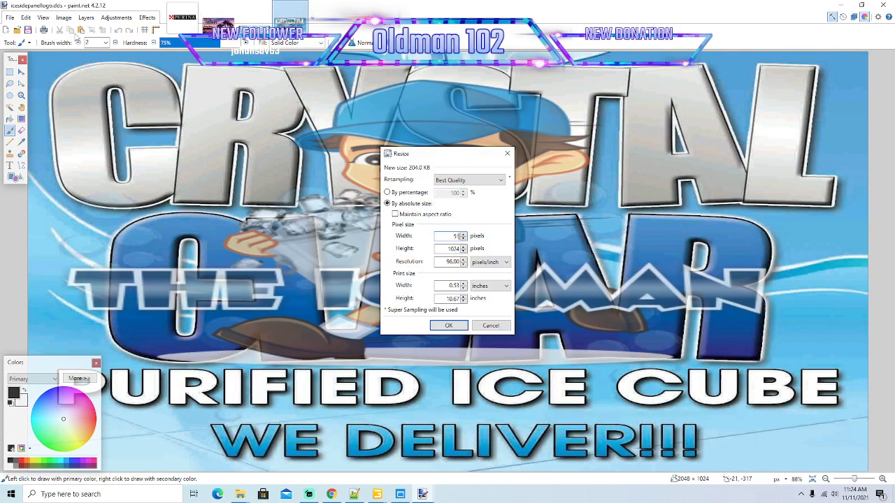
pyautogui.press('Tab')
pyautogui.write('256')
pyautogui.click(460, 325)
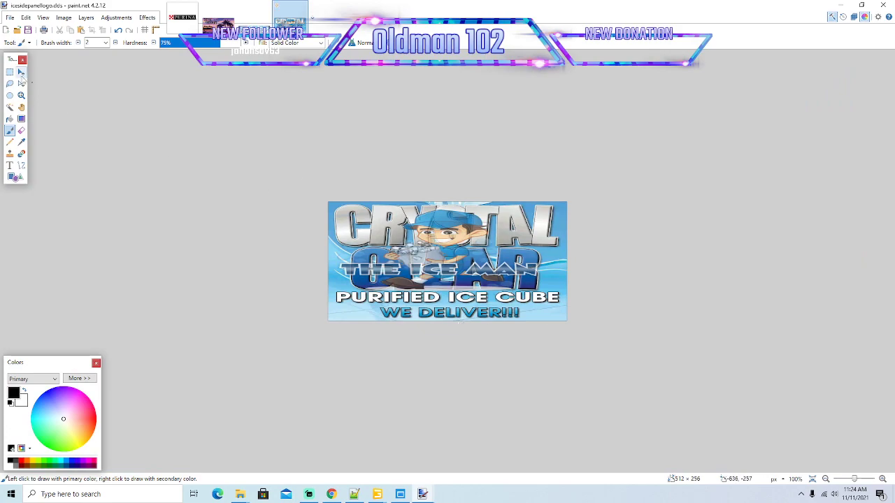
# Copy the entire ice logo over the adstrip_Tipper.dds image and save it as BC1 (Linear, DXT1) with mip maps.
pyautogui.click(21, 71)
pyautogui.hotkey('ctrl', 'a')
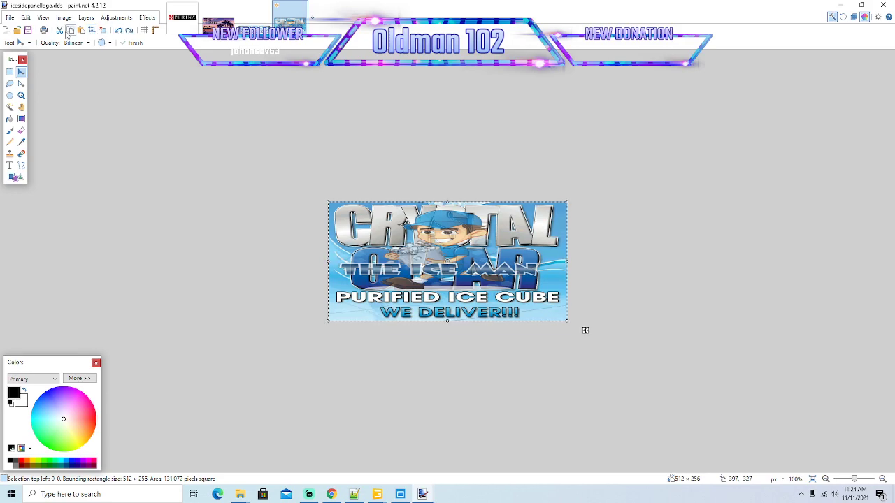
pyautogui.click(218, 17)
pyautogui.click(81, 30)
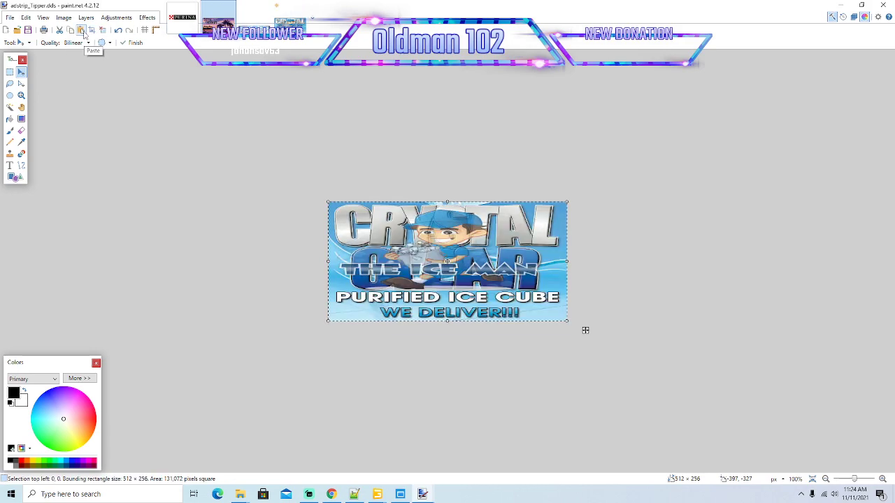
pyautogui.click(28, 30)
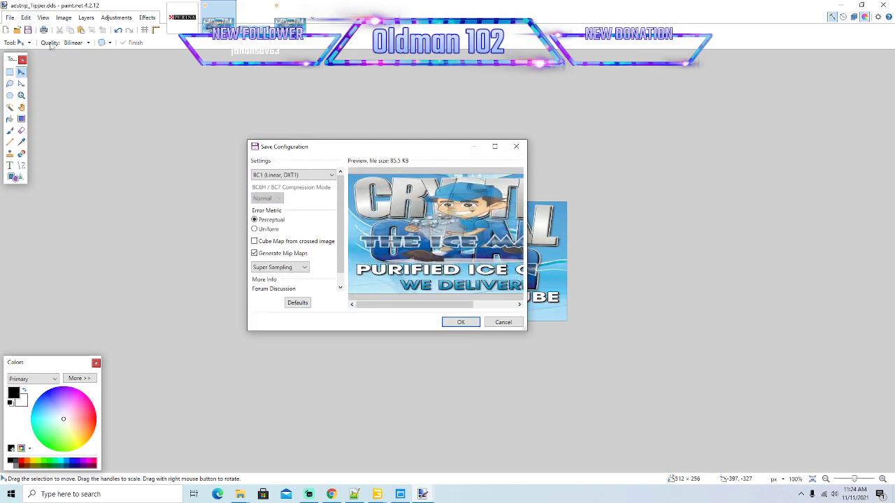
pyautogui.click(461, 322)
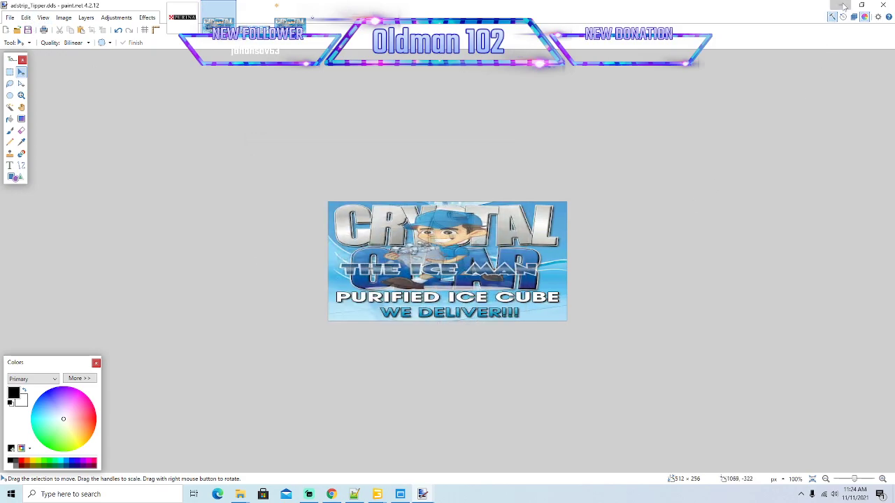
# Reload the textures of tipperTruck.i3d in GIANTS Editor to check the ice logo on the box, and save and close the scene.
pyautogui.click(840, 6)
pyautogui.click(376, 493)
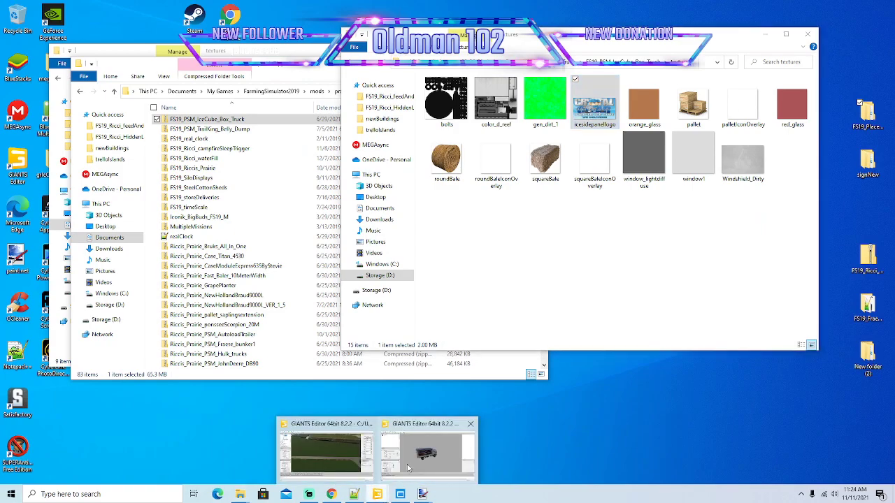
pyautogui.click(427, 460)
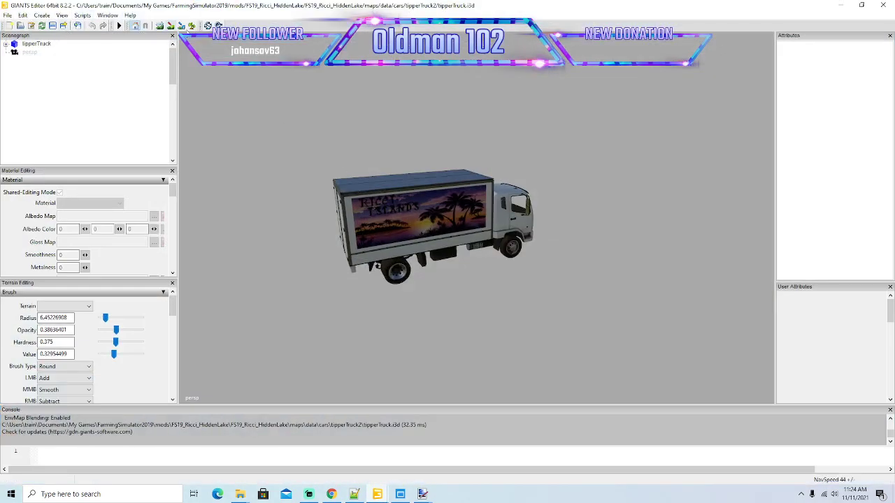
pyautogui.click(209, 26)
pyautogui.keyDown('alt'); pyautogui.moveTo(456, 344); pyautogui.dragTo(480, 312, button='middle'); pyautogui.keyUp('alt')
pyautogui.keyDown('alt'); pyautogui.moveTo(485, 268); pyautogui.dragTo(471, 274, button='middle'); pyautogui.keyUp('alt')
pyautogui.scroll(2, 470, 274)
pyautogui.scroll(-2, 471, 274)
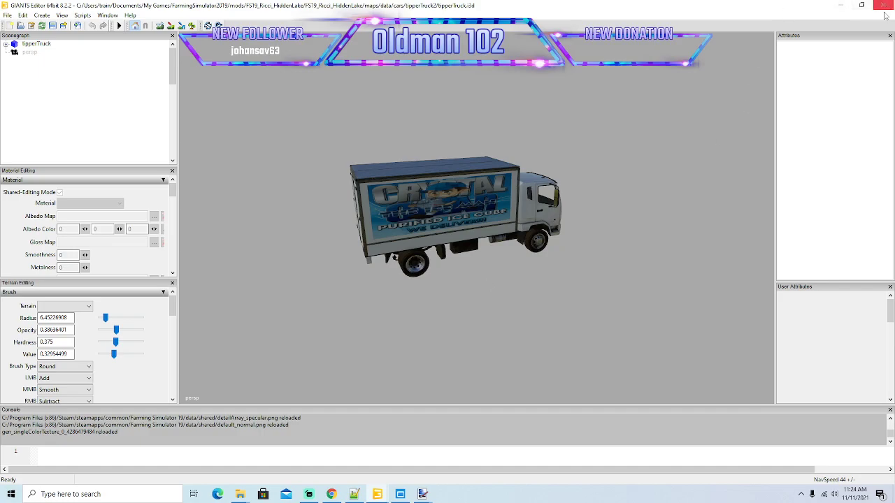
pyautogui.click(53, 25)
pyautogui.click(880, 7)
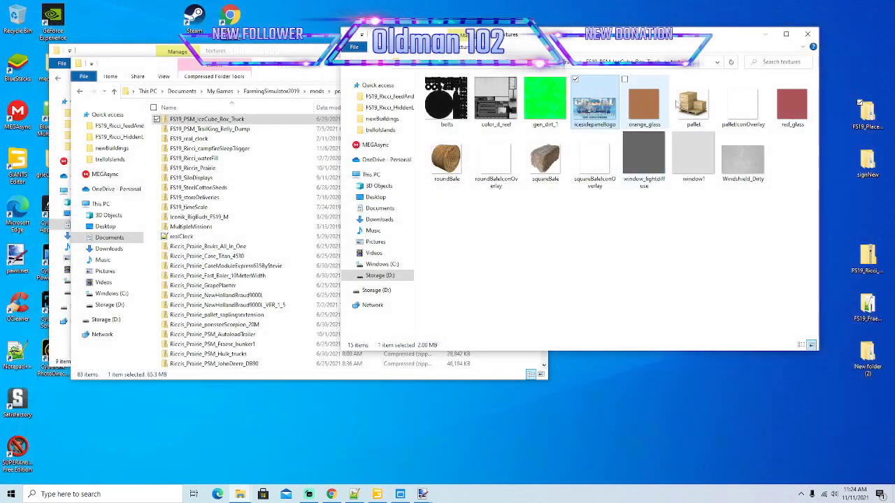
# Close the IceCube textures and prairieZipped folder windows and minimize the mods folder switcher.
pyautogui.moveTo(451, 69); pyautogui.dragTo(487, 78)
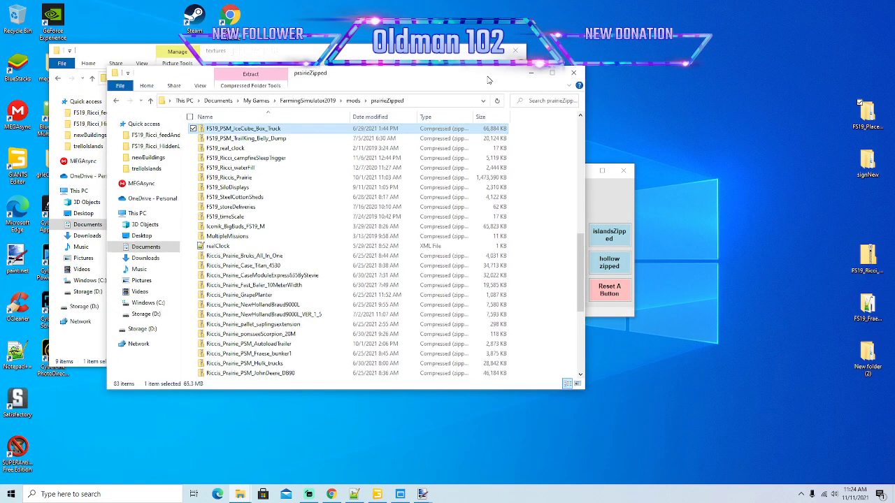
pyautogui.click(575, 73)
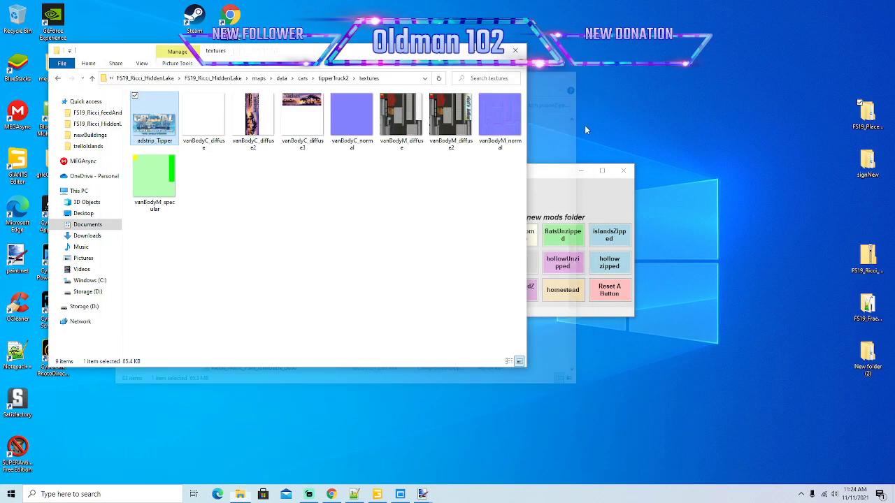
pyautogui.click(580, 170)
pyautogui.moveTo(333, 60); pyautogui.dragTo(451, 70)
# Switch to the mapSA.i3d scene in GIANTS Editor and examine the road and traffic spline from the bridges to the waterside intersection.
pyautogui.click(378, 494)
pyautogui.scroll(-4, 454, 273)
pyautogui.keyDown('alt'); pyautogui.moveTo(454, 273); pyautogui.dragTo(539, 256); pyautogui.keyUp('alt')
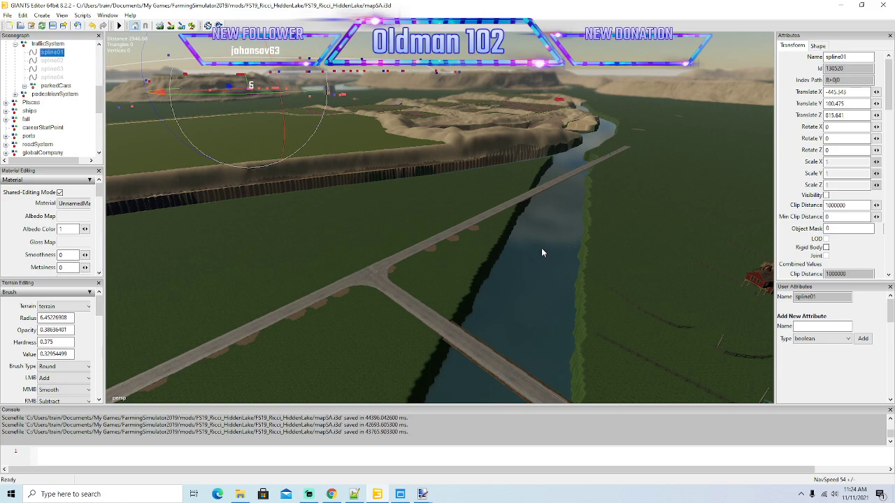
pyautogui.keyDown('alt'); pyautogui.moveTo(551, 268); pyautogui.dragTo(507, 225); pyautogui.keyUp('alt')
pyautogui.keyDown('alt'); pyautogui.scroll(6, 525, 232); pyautogui.keyUp('alt')
pyautogui.keyDown('alt'); pyautogui.scroll(8, 511, 226); pyautogui.keyUp('alt')
pyautogui.keyDown('alt'); pyautogui.scroll(10, 508, 223); pyautogui.keyUp('alt')
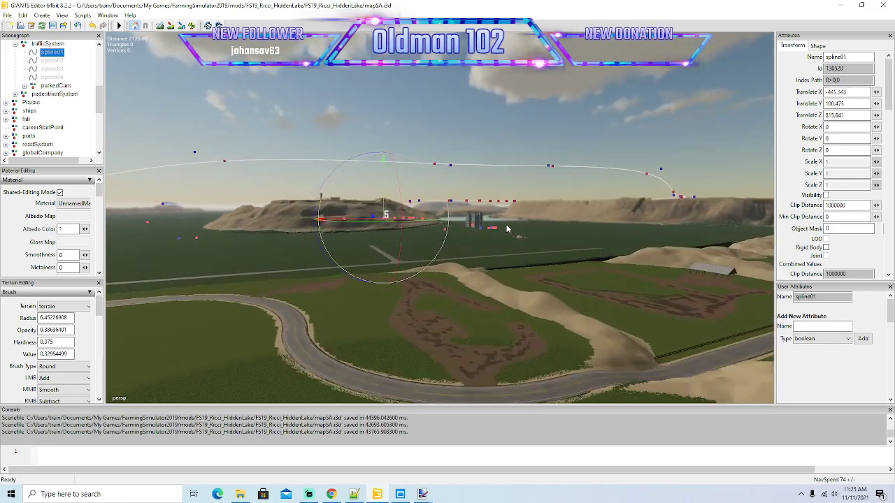
pyautogui.keyDown('alt'); pyautogui.scroll(10, 510, 220); pyautogui.keyUp('alt')
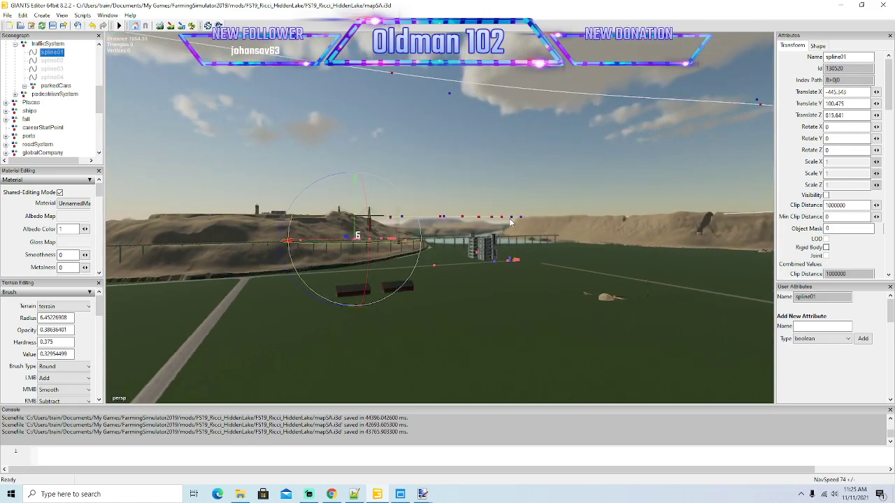
pyautogui.keyDown('alt'); pyautogui.scroll(10, 510, 222); pyautogui.keyUp('alt')
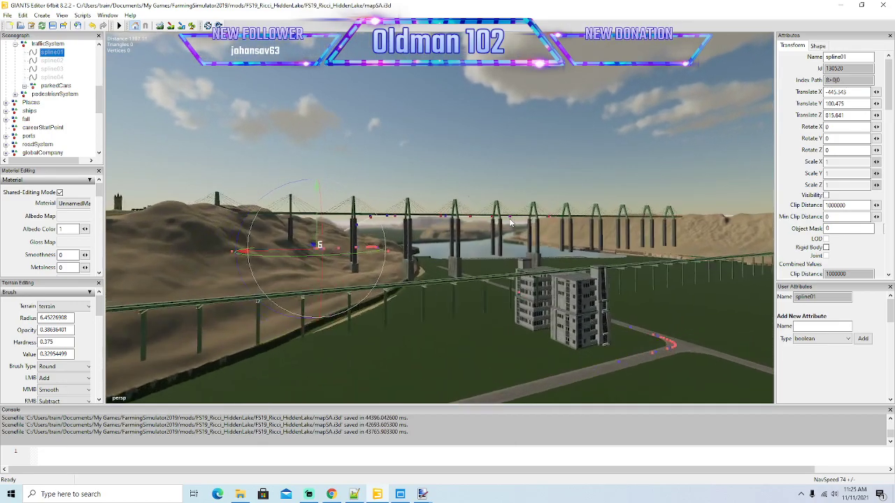
pyautogui.keyDown('alt'); pyautogui.scroll(10, 511, 223); pyautogui.keyUp('alt')
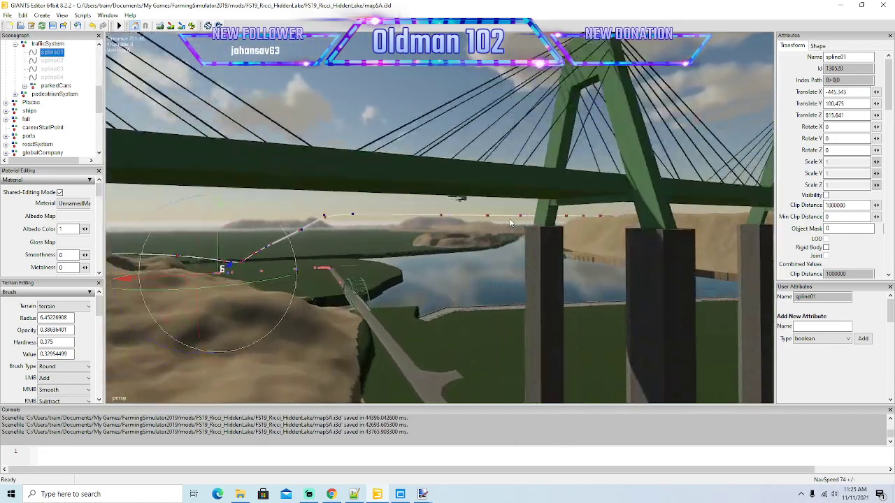
pyautogui.keyDown('alt'); pyautogui.moveTo(511, 221); pyautogui.dragTo(217, 357); pyautogui.keyUp('alt')
pyautogui.keyDown('alt'); pyautogui.scroll(4, 480, 241); pyautogui.keyUp('alt')
pyautogui.keyDown('alt'); pyautogui.scroll(-8, 492, 294); pyautogui.keyUp('alt')
pyautogui.keyDown('alt'); pyautogui.scroll(4, 590, 331); pyautogui.keyUp('alt')
pyautogui.keyDown('alt'); pyautogui.scroll(-4, 510, 297); pyautogui.keyUp('alt')
pyautogui.keyDown('alt'); pyautogui.scroll(-2, 509, 298); pyautogui.keyUp('alt')
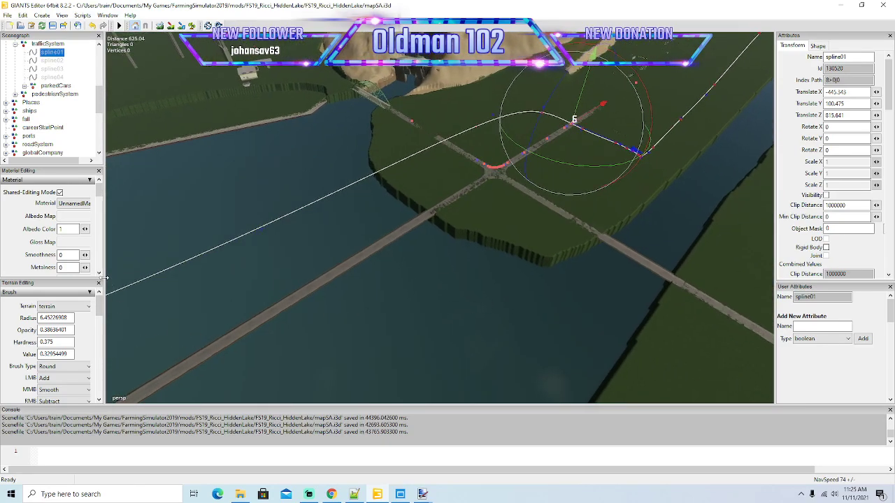
# Set the terrain brush's RMB action to Replace with a height of 83.25, and opacity, hardness and value to 1.
pyautogui.moveTo(151, 279); pyautogui.dragTo(173, 266)
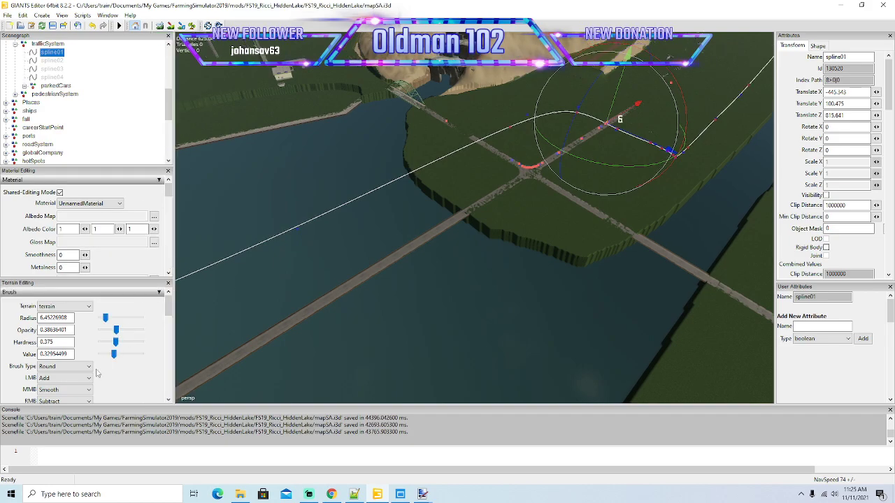
pyautogui.scroll(-2, 169, 311)
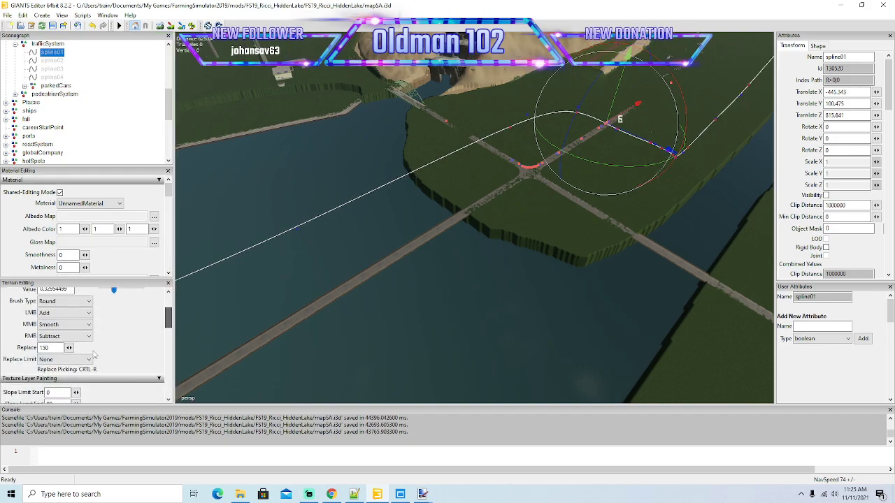
pyautogui.click(70, 338)
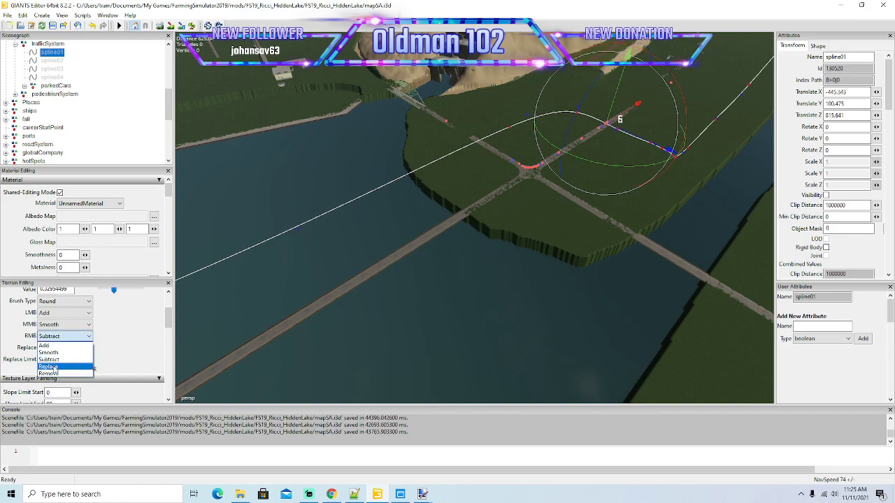
pyautogui.click(57, 365)
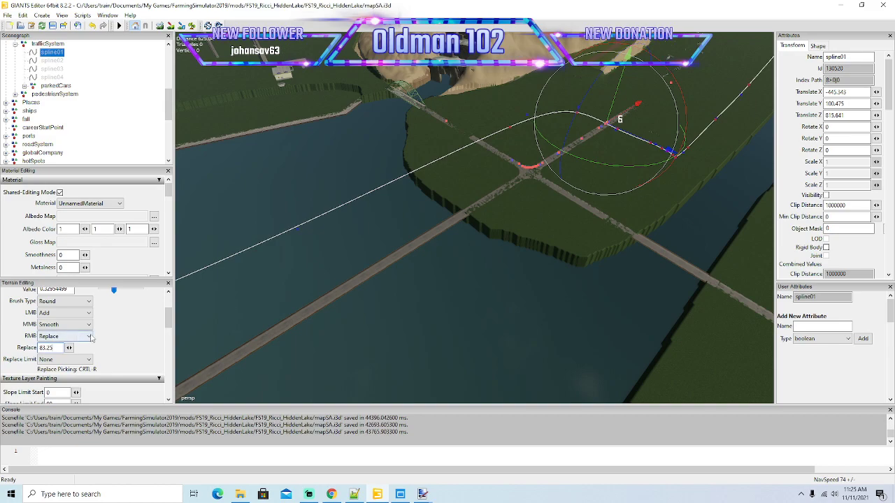
pyautogui.scroll(5, 167, 321)
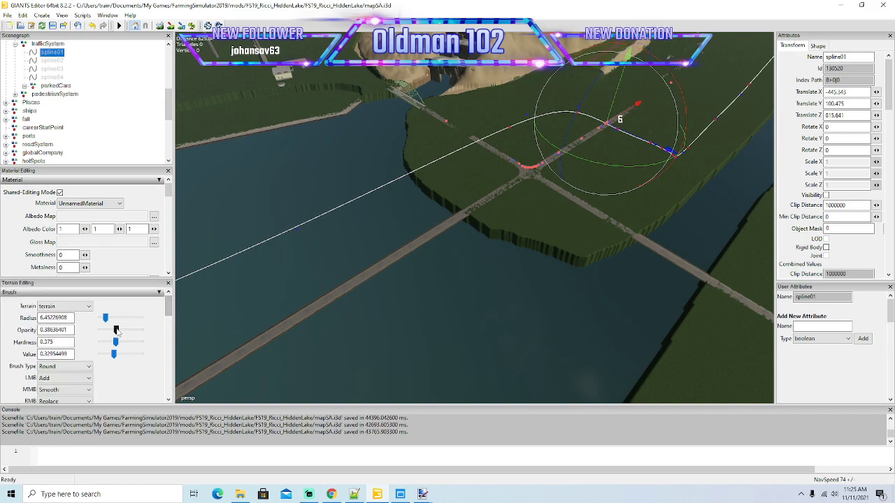
pyautogui.moveTo(114, 355); pyautogui.dragTo(143, 355)
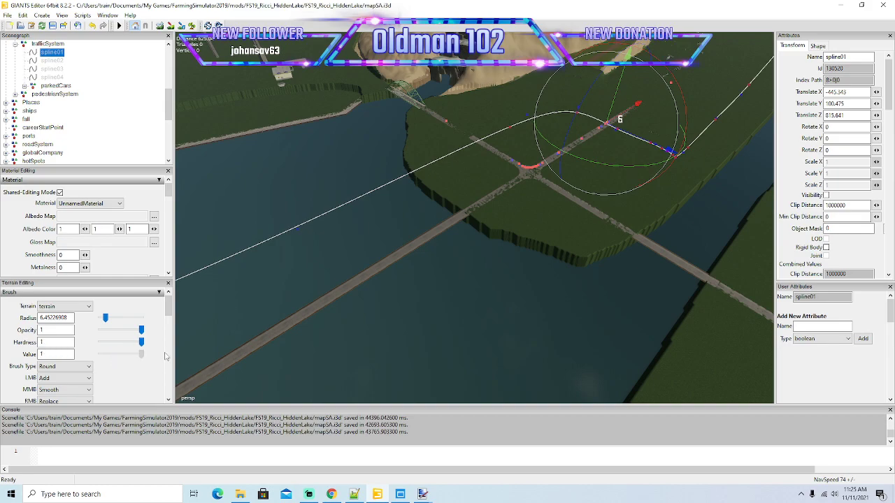
# Sculpt the jagged shoreline around the waterside intersection into a smooth curve, using a terrain brush radius of about 13.7.
pyautogui.click(160, 25)
pyautogui.scroll(3, 380, 185)
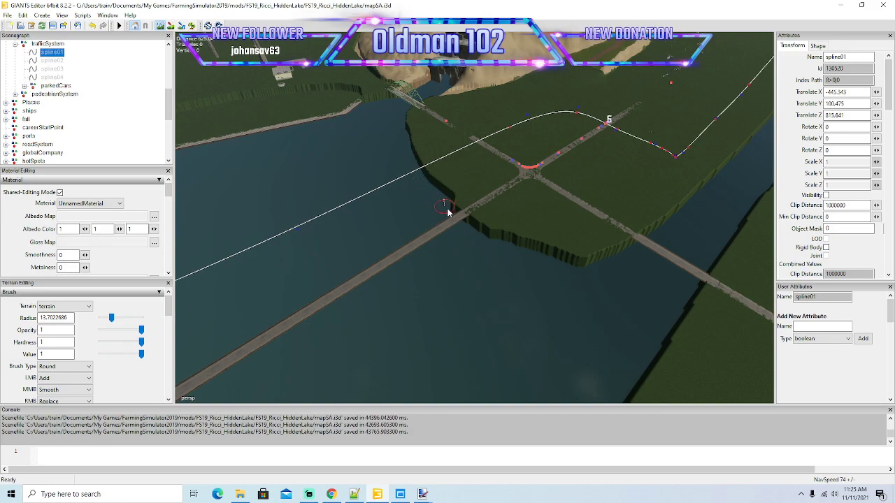
pyautogui.moveTo(492, 238)
pyautogui.mouseDown()
pyautogui.moveTo(630, 251)
pyautogui.moveTo(562, 263)
pyautogui.mouseUp()
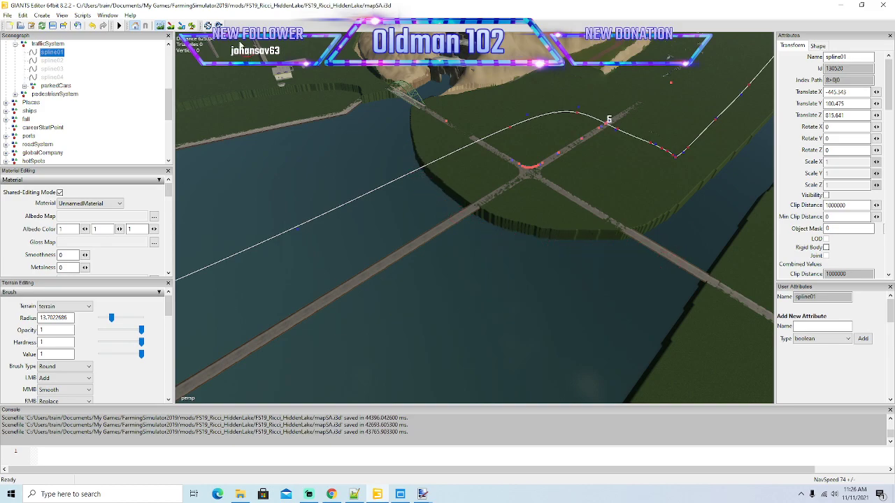
# Examine the road across the water and locate the stone arch bridge, selecting one of its Bogen arch pieces.
pyautogui.scroll(5, 448, 300)
pyautogui.keyDown('alt'); pyautogui.moveTo(434, 293); pyautogui.dragTo(400, 241); pyautogui.keyUp('alt')
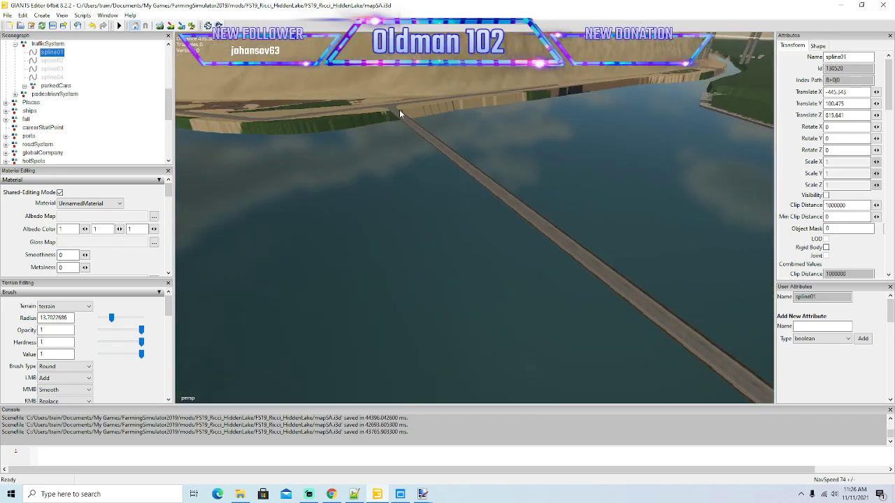
pyautogui.scroll(-5, 420, 199)
pyautogui.moveTo(427, 148)
pyautogui.keyDown('alt'); pyautogui.mouseDown()
pyautogui.moveTo(419, 199)
pyautogui.moveTo(413, 146)
pyautogui.mouseUp(); pyautogui.keyUp('alt')
pyautogui.keyDown('alt'); pyautogui.moveTo(419, 315); pyautogui.dragTo(383, 252); pyautogui.keyUp('alt')
pyautogui.scroll(6, 309, 218)
pyautogui.scroll(4, 295, 213)
pyautogui.scroll(5, 300, 212)
pyautogui.scroll(10, 317, 209)
pyautogui.scroll(5, 364, 212)
pyautogui.scroll(5, 359, 213)
pyautogui.scroll(8, 360, 207)
pyautogui.scroll(3, 408, 213)
pyautogui.scroll(5, 388, 205)
pyautogui.scroll(3, 388, 205)
pyautogui.click(408, 245)
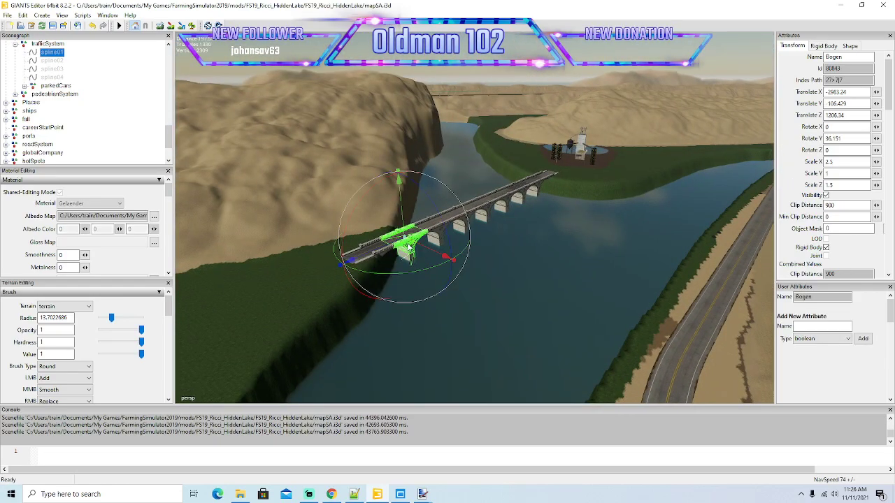
# Find the nearSiltPond group under newBridges in the scenegraph and select it to check which bridge it contains.
pyautogui.scroll(1, 50, 109)
pyautogui.click(15, 104)
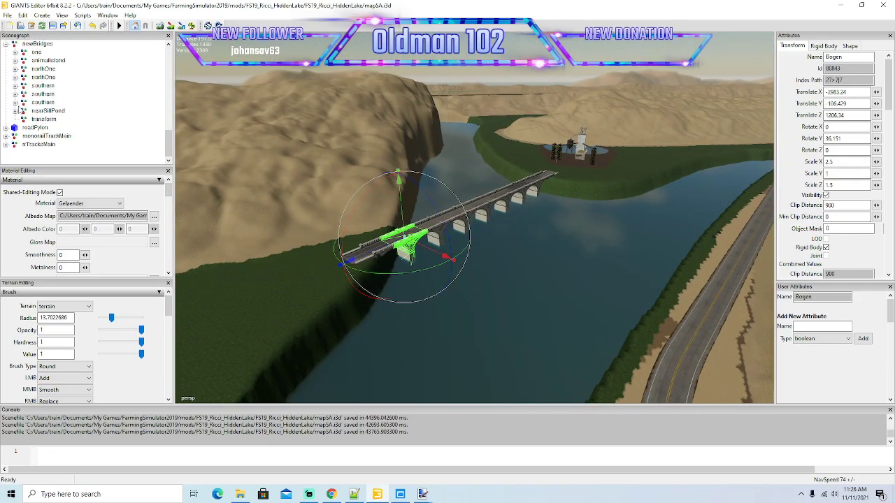
pyautogui.click(34, 112)
pyautogui.keyDown('alt'); pyautogui.moveTo(392, 207); pyautogui.dragTo(452, 225); pyautogui.keyUp('alt')
pyautogui.click(16, 112)
pyautogui.click(16, 112)
pyautogui.keyDown('alt'); pyautogui.moveTo(275, 186); pyautogui.dragTo(383, 185); pyautogui.keyUp('alt')
pyautogui.scroll(-5, 446, 170)
pyautogui.scroll(-3, 397, 190)
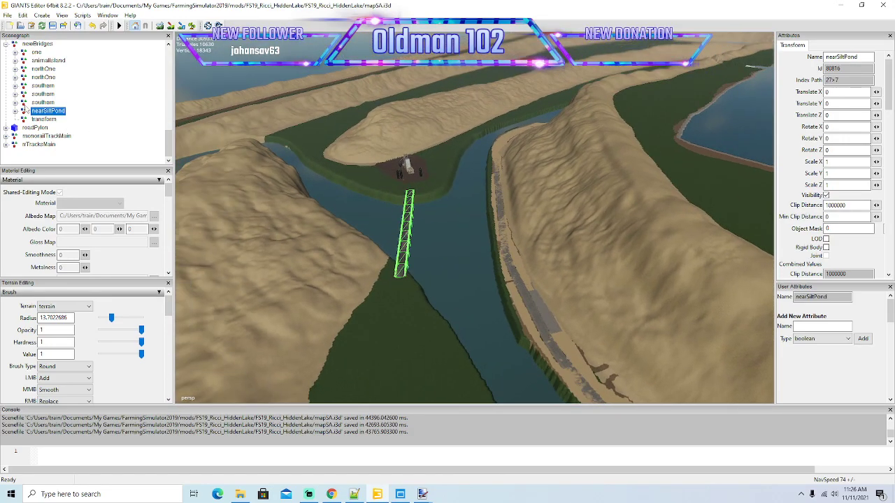
# Go to the T-junction where the side road leaves the main road and heads out over the water.
pyautogui.press('f')
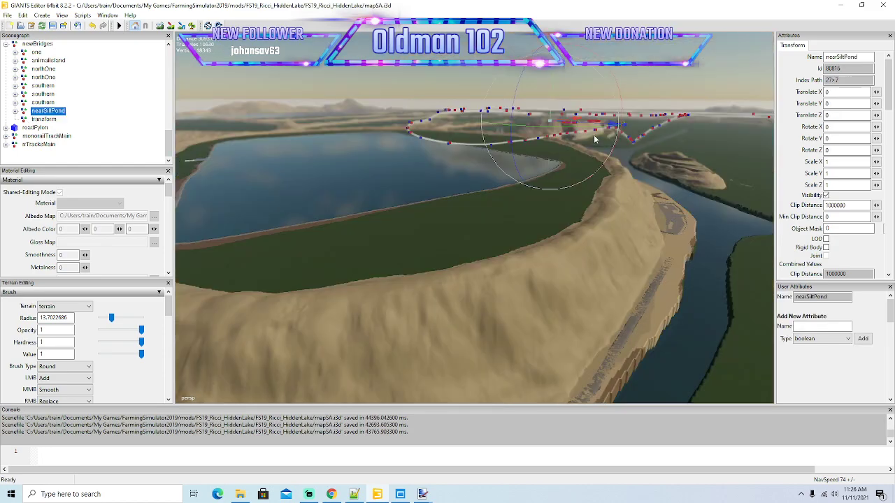
pyautogui.keyDown('alt'); pyautogui.moveTo(546, 168); pyautogui.dragTo(577, 140); pyautogui.keyUp('alt')
pyautogui.scroll(5, 594, 137)
pyautogui.scroll(6, 594, 135)
pyautogui.scroll(2, 578, 140)
pyautogui.scroll(6, 578, 142)
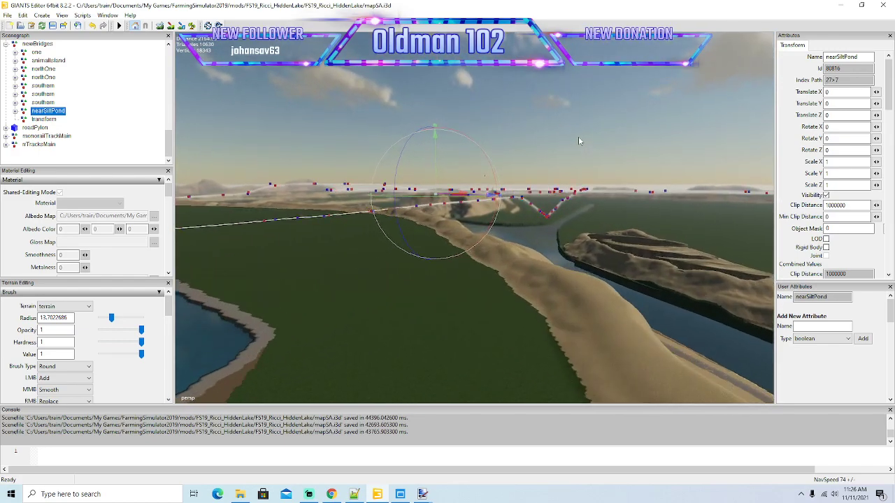
pyautogui.scroll(5, 579, 140)
pyautogui.keyDown('alt'); pyautogui.moveTo(579, 140); pyautogui.dragTo(500, 192); pyautogui.keyUp('alt')
pyautogui.scroll(3, 557, 133)
pyautogui.scroll(2, 564, 154)
pyautogui.scroll(5, 568, 171)
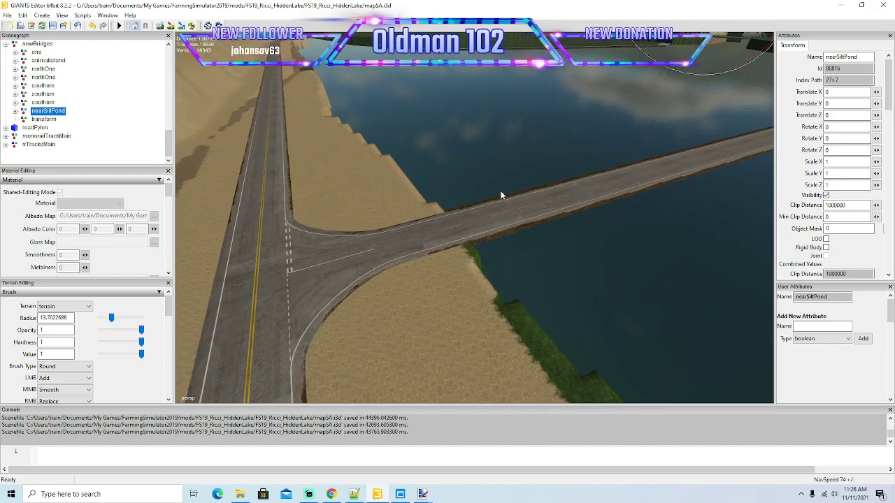
# Duplicate the empty transform group under newBridges and rename the upper one mainToMining.
pyautogui.click(44, 120)
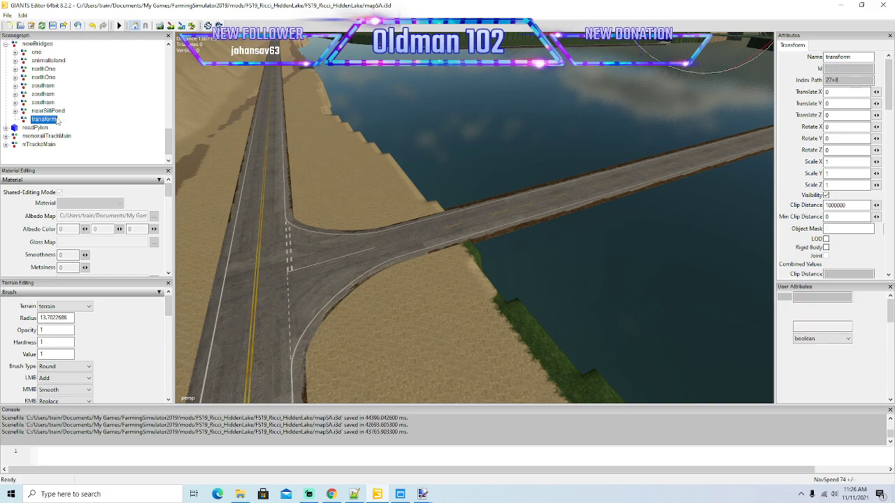
pyautogui.hotkey('ctrl', 'd')
pyautogui.click(43, 120)
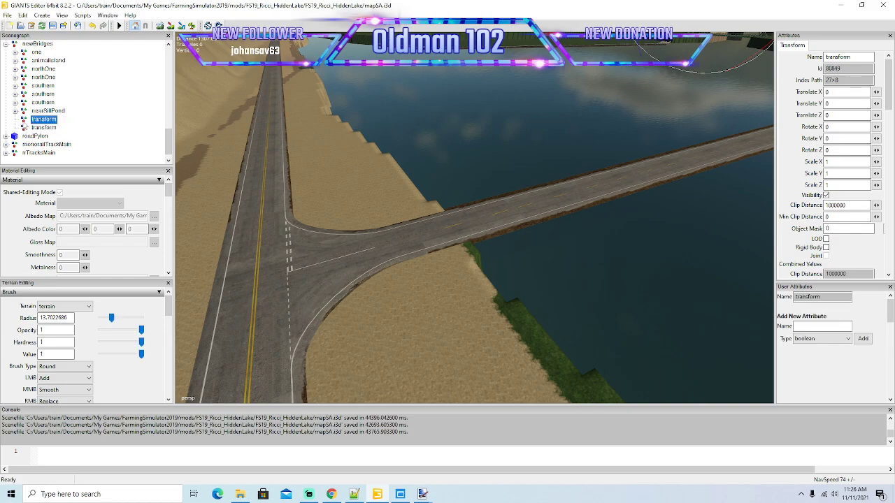
pyautogui.doubleClick(839, 57)
pyautogui.press('Return')
# Place the mainToMining group on the side road at the shoreline using Interactive Placement.
pyautogui.click(24, 15)
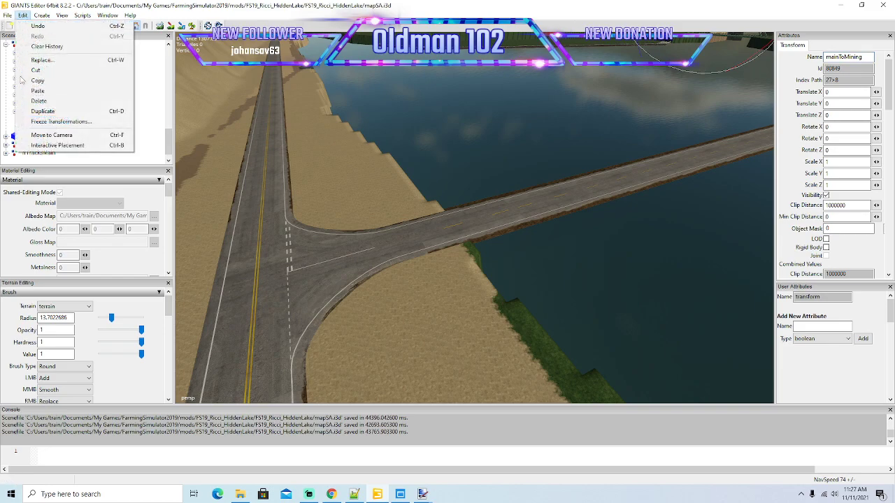
pyautogui.click(41, 146)
pyautogui.click(405, 237)
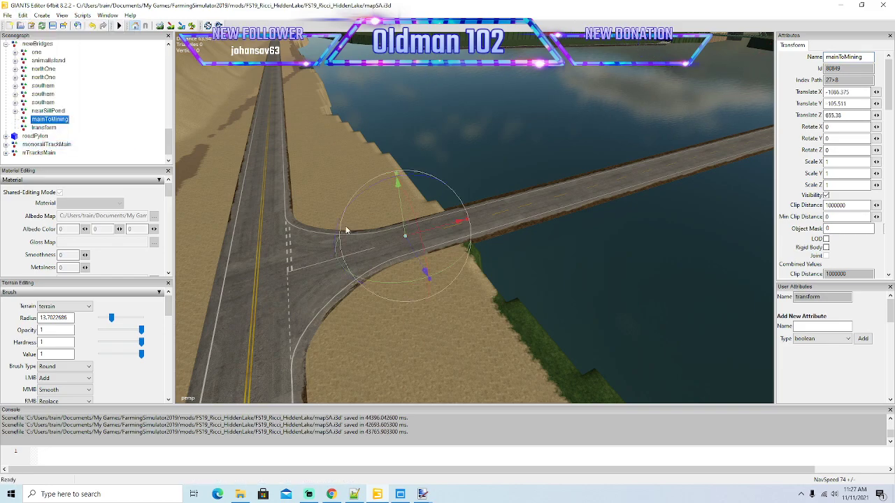
# Duplicate a Bogen arch in the nearSiltPond group and transfer the copy into the mainToMining group.
pyautogui.click(14, 111)
pyautogui.click(41, 120)
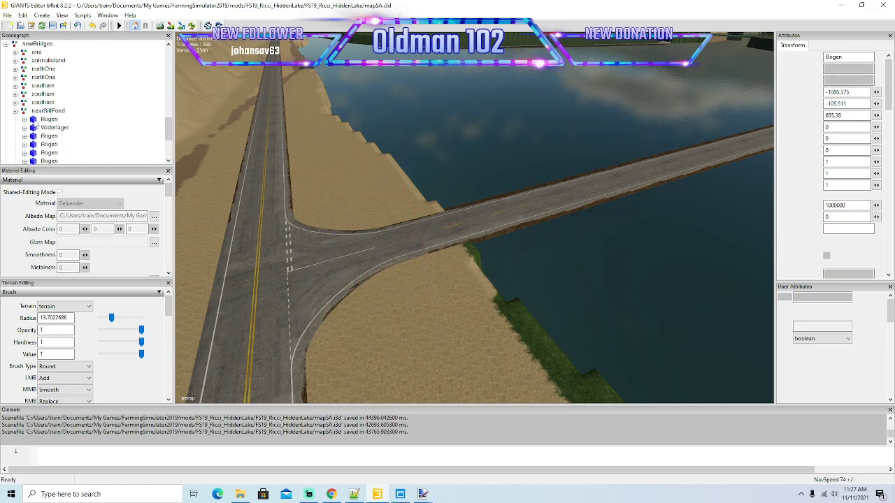
pyautogui.scroll(-3, 91, 128)
pyautogui.click(91, 128)
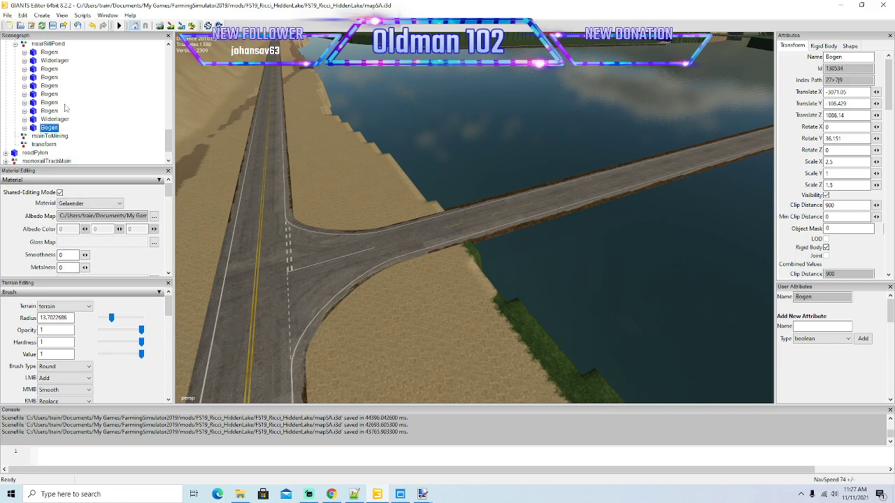
pyautogui.click(23, 15)
pyautogui.click(35, 70)
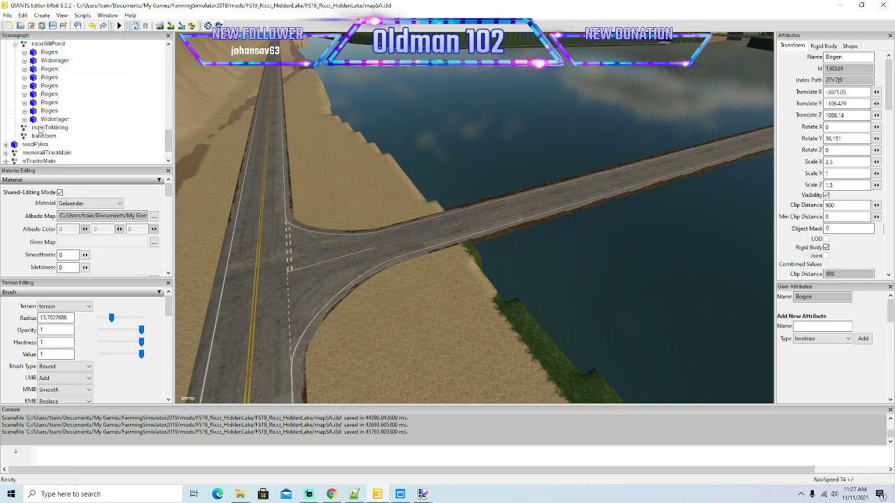
pyautogui.click(49, 127)
pyautogui.click(23, 15)
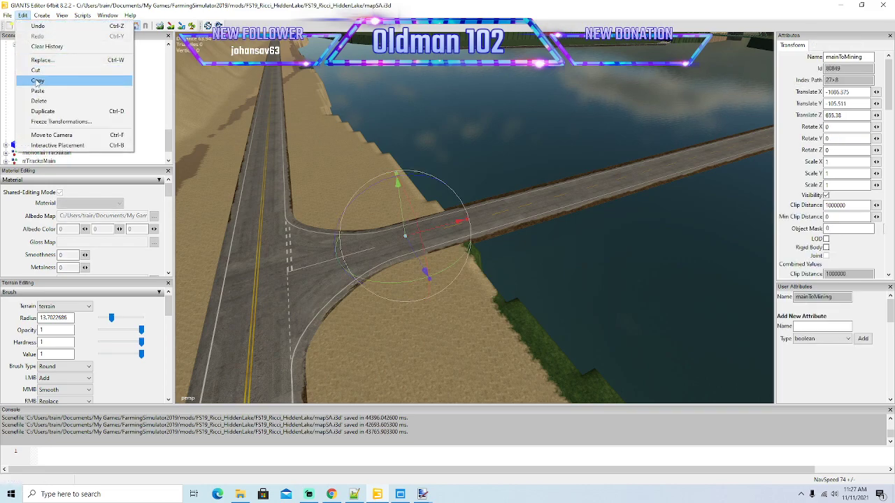
pyautogui.click(38, 91)
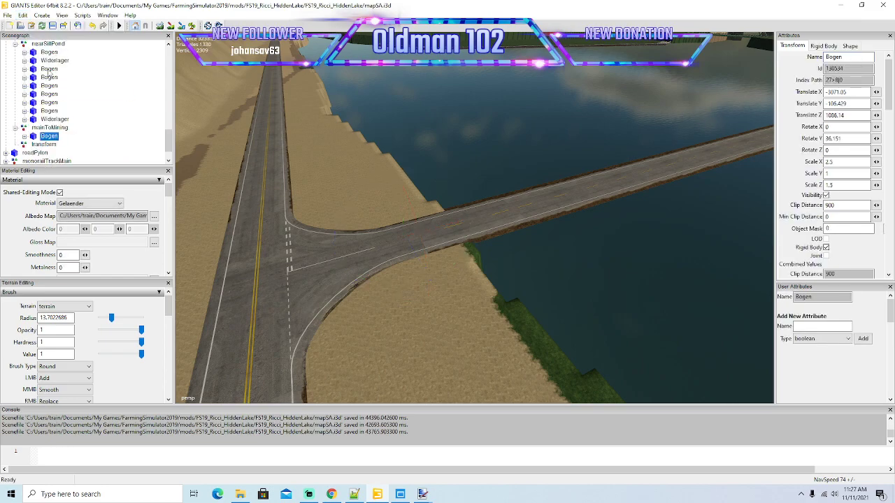
# Place the copied Bogen arch over the open water beside the side road, at about X 40.5 and Z 50.
pyautogui.click(22, 15)
pyautogui.click(64, 148)
pyautogui.click(442, 241)
pyautogui.moveTo(463, 246); pyautogui.dragTo(552, 293)
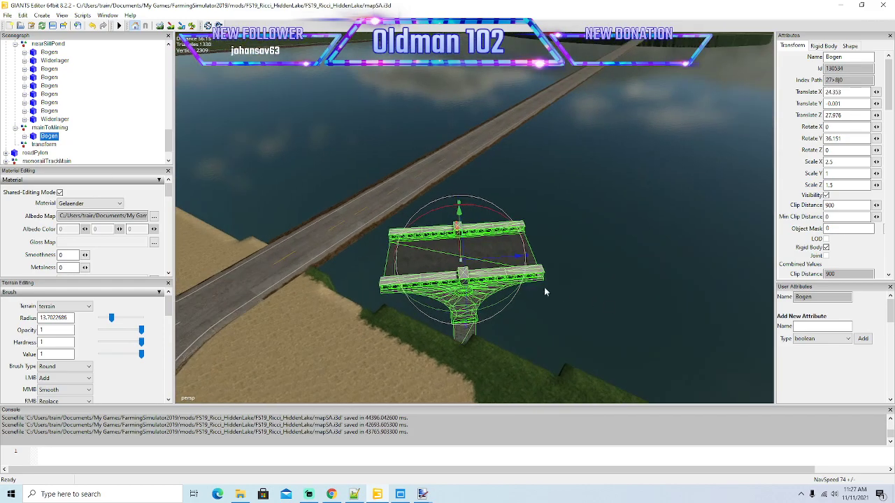
pyautogui.moveTo(499, 261); pyautogui.dragTo(660, 252)
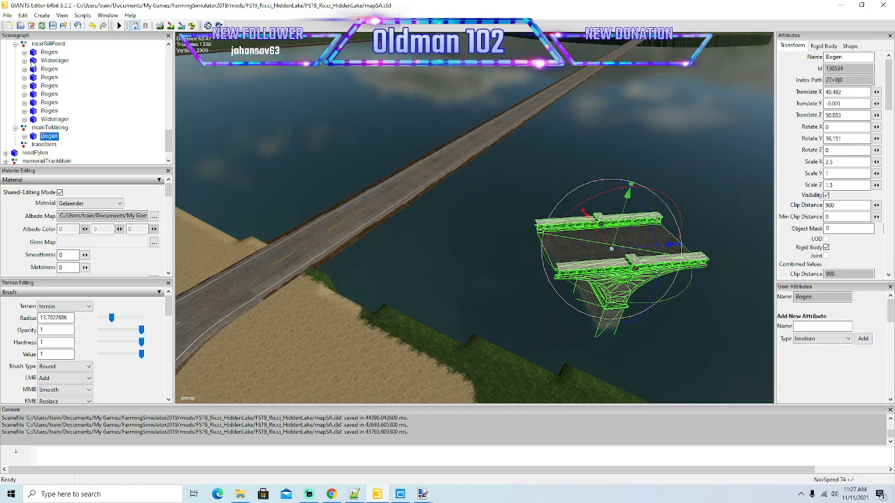
# Duplicate the first Widerlager abutment in the nearSiltPond group and transfer the copy into the mainToMining group.
pyautogui.click(32, 62)
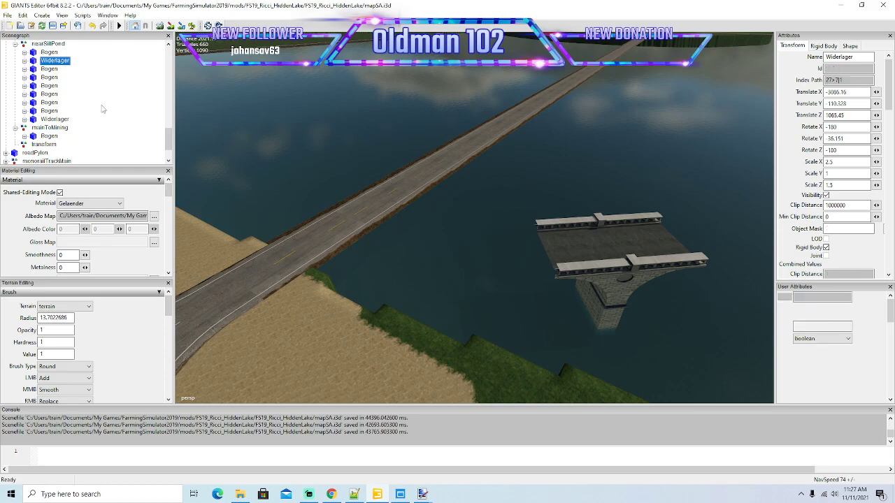
pyautogui.hotkey('ctrl', 'd')
pyautogui.click(23, 14)
pyautogui.click(42, 76)
pyautogui.click(23, 130)
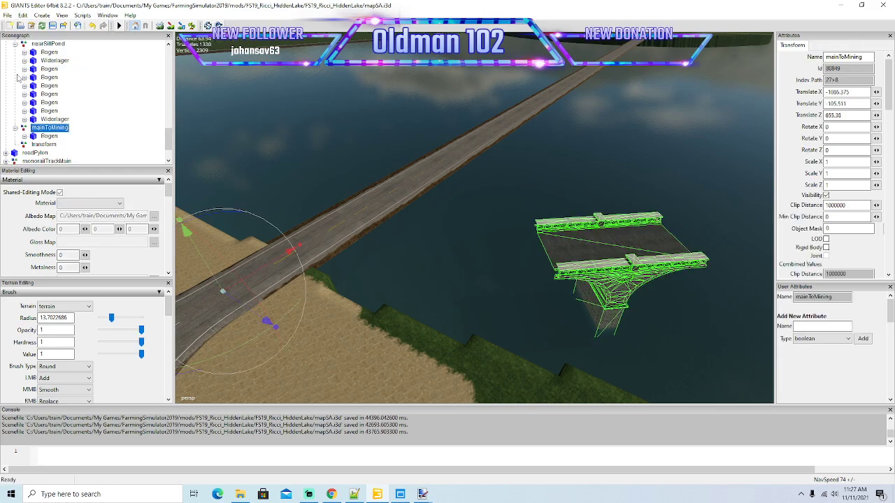
pyautogui.click(23, 15)
pyautogui.click(37, 90)
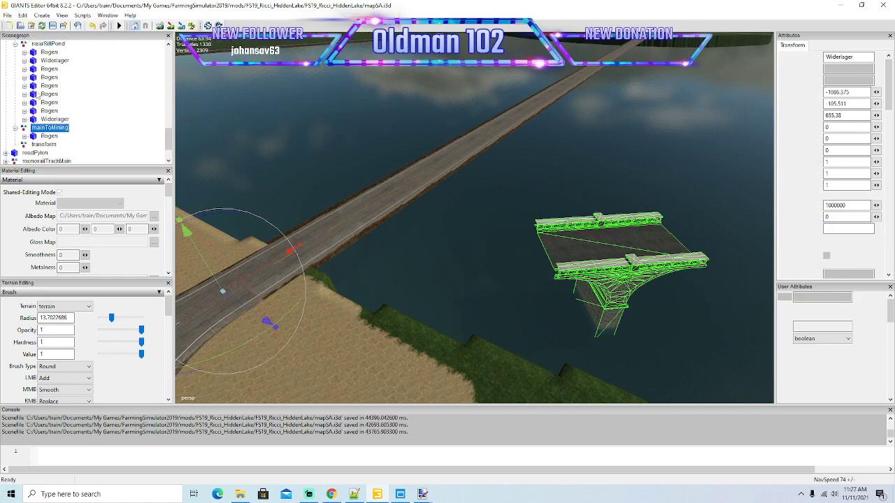
# Place the Widerlager abutment beside the start of the over-water road and set its Rotate Y to -90.
pyautogui.click(22, 15)
pyautogui.click(56, 144)
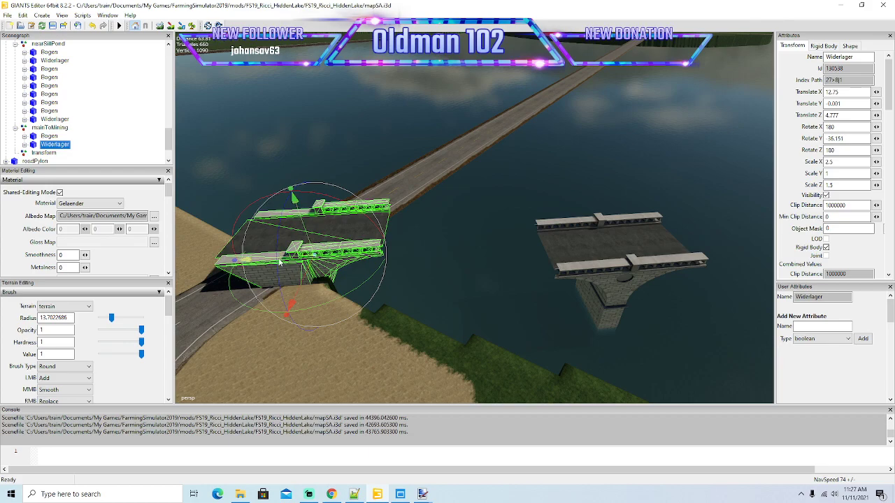
pyautogui.moveTo(269, 261); pyautogui.dragTo(417, 263)
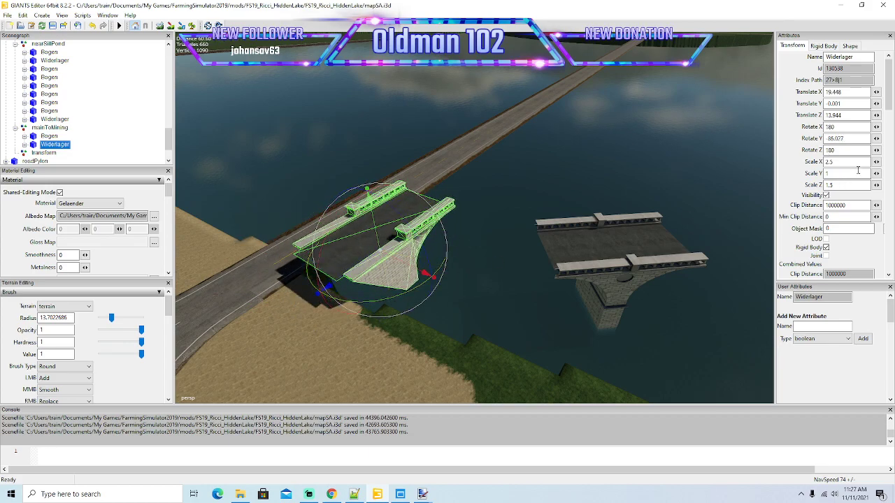
pyautogui.write('90')
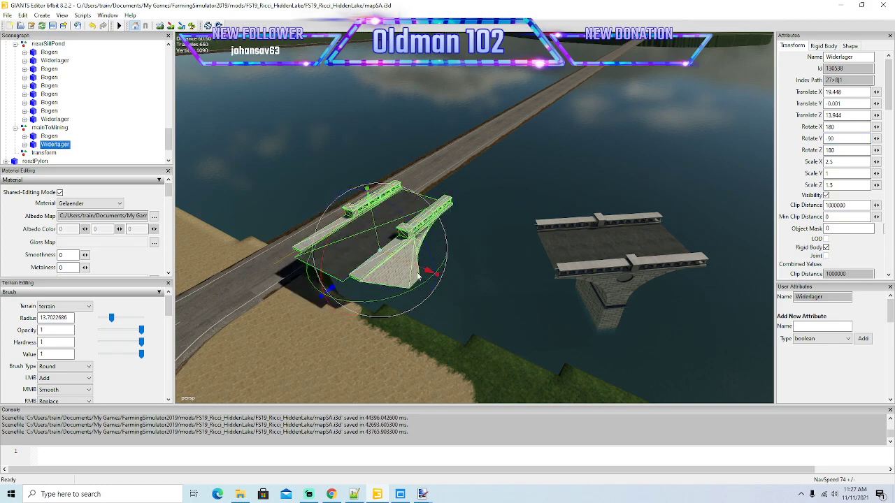
# Lower the Widerlager abutment to road level and centre it on the shoreline end, at about X 12.8, Y -4.85 and Z 0.86.
pyautogui.moveTo(426, 272); pyautogui.dragTo(386, 286)
pyautogui.scroll(5, 286, 245)
pyautogui.scroll(-5, 405, 281)
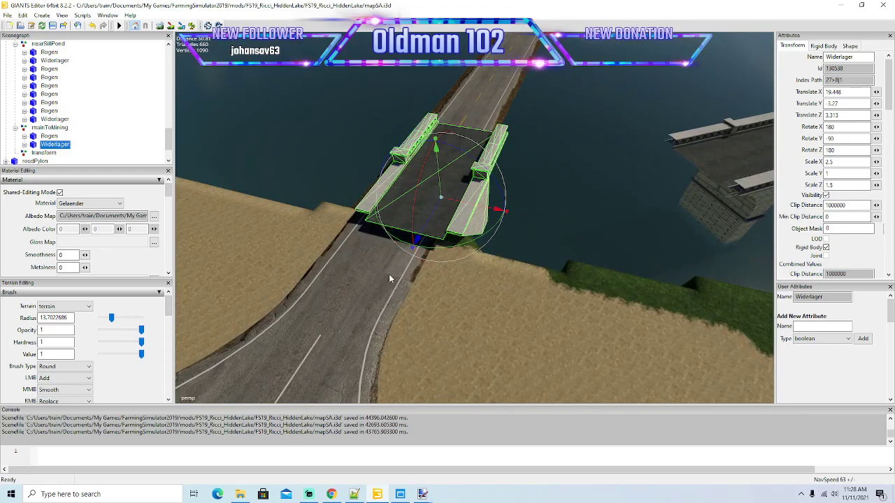
pyautogui.scroll(5, 406, 287)
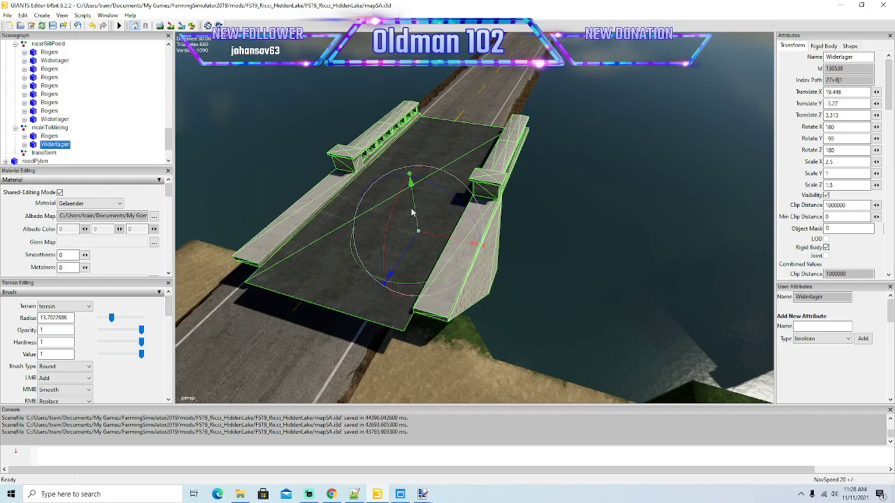
pyautogui.moveTo(412, 212); pyautogui.dragTo(416, 231)
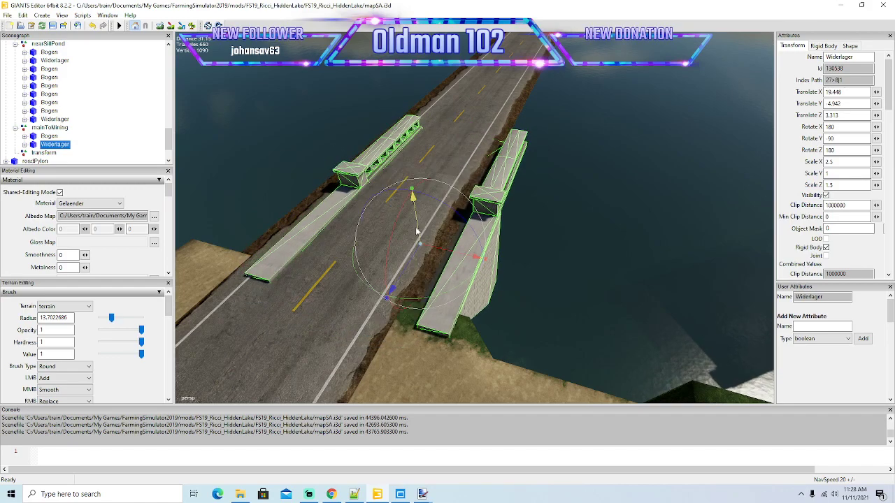
pyautogui.moveTo(476, 257); pyautogui.dragTo(418, 273)
pyautogui.scroll(3, 442, 262)
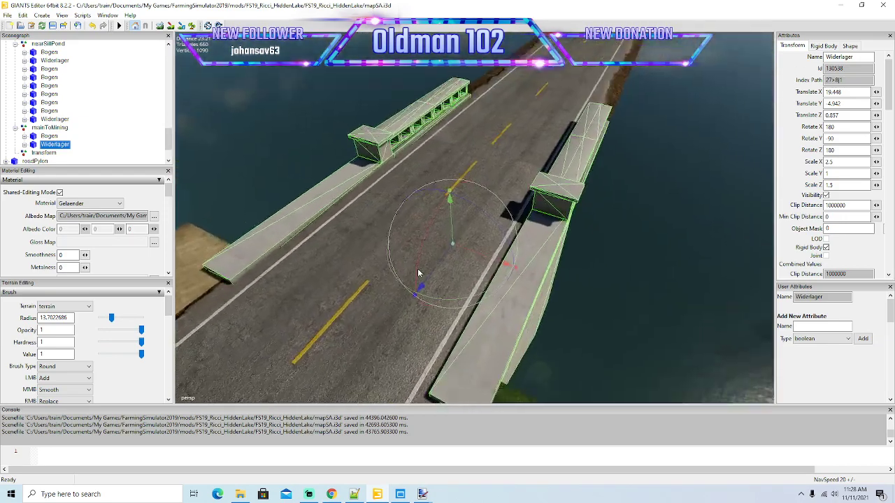
pyautogui.moveTo(453, 228); pyautogui.dragTo(454, 261)
pyautogui.scroll(-5, 475, 282)
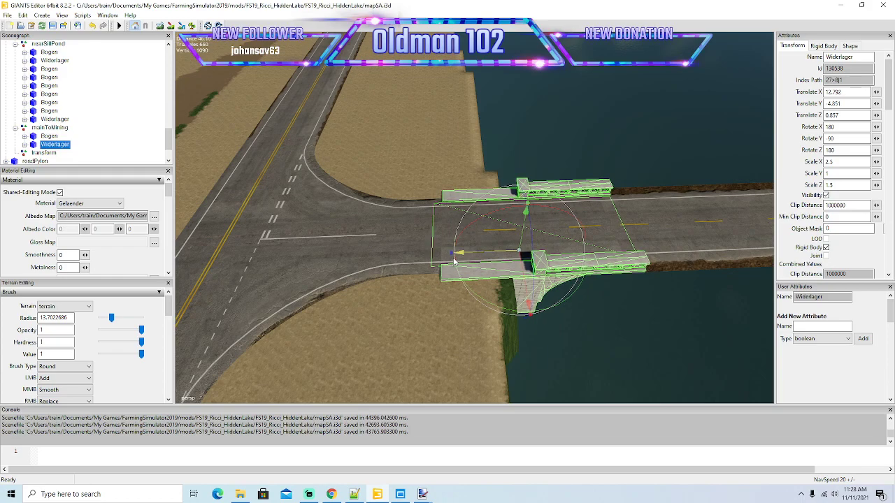
pyautogui.keyDown('alt'); pyautogui.moveTo(446, 279); pyautogui.dragTo(479, 310); pyautogui.keyUp('alt')
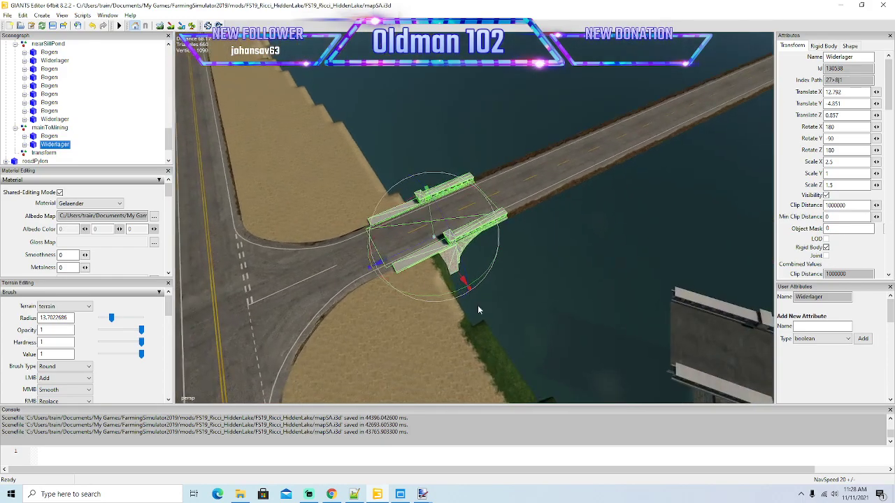
# Move the Bogen arch onto the road just beyond the abutment and set its Rotate Y to 90.
pyautogui.click(48, 136)
pyautogui.keyDown('alt'); pyautogui.moveTo(290, 219); pyautogui.dragTo(495, 257); pyautogui.keyUp('alt')
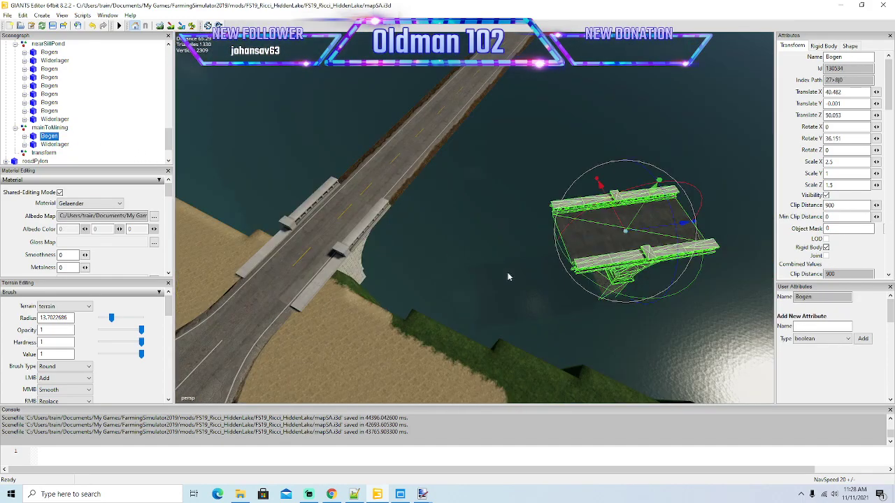
pyautogui.moveTo(617, 221); pyautogui.dragTo(417, 145)
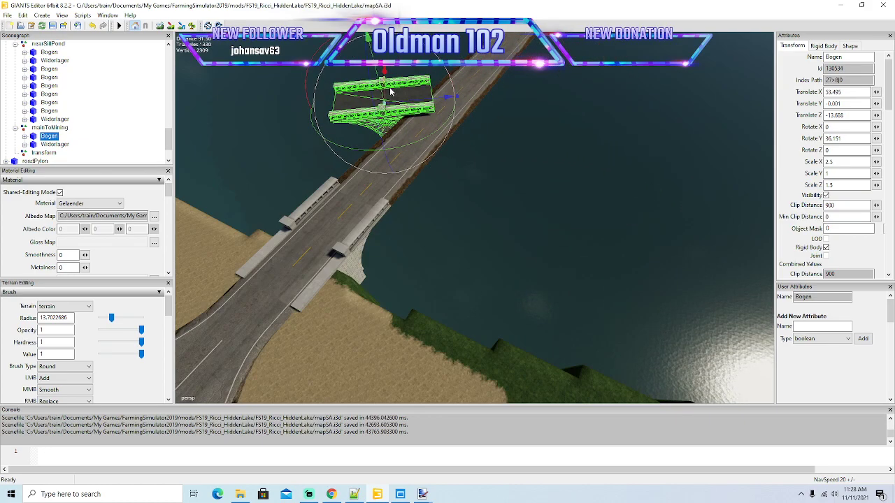
pyautogui.moveTo(388, 89); pyautogui.dragTo(445, 172)
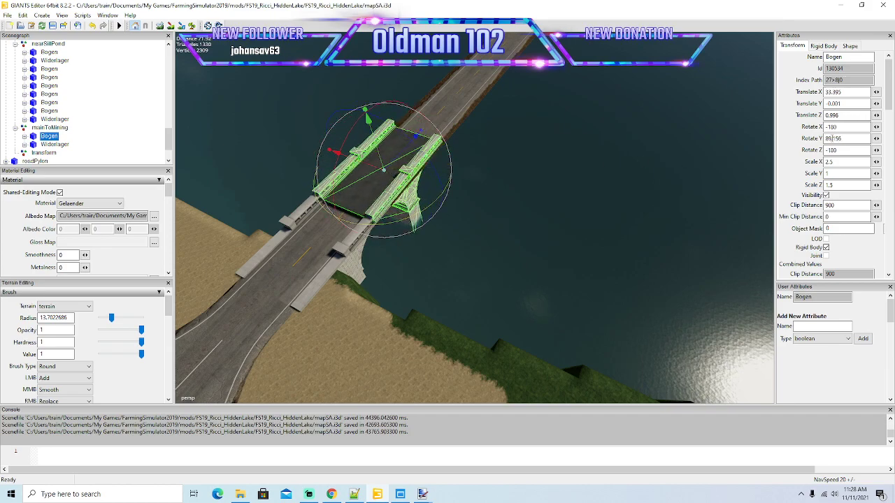
pyautogui.write('90')
# Align the Bogen arch flush with the Widerlager abutment's railings at about X 38.37, Y -0.946 and Z 0.863.
pyautogui.keyDown('alt'); pyautogui.moveTo(645, 179); pyautogui.dragTo(490, 259); pyautogui.keyUp('alt')
pyautogui.scroll(5, 498, 259)
pyautogui.scroll(8, 496, 261)
pyautogui.scroll(-4, 483, 256)
pyautogui.moveTo(607, 119); pyautogui.dragTo(716, 164)
pyautogui.scroll(2, 720, 159)
pyautogui.moveTo(491, 107); pyautogui.dragTo(488, 114)
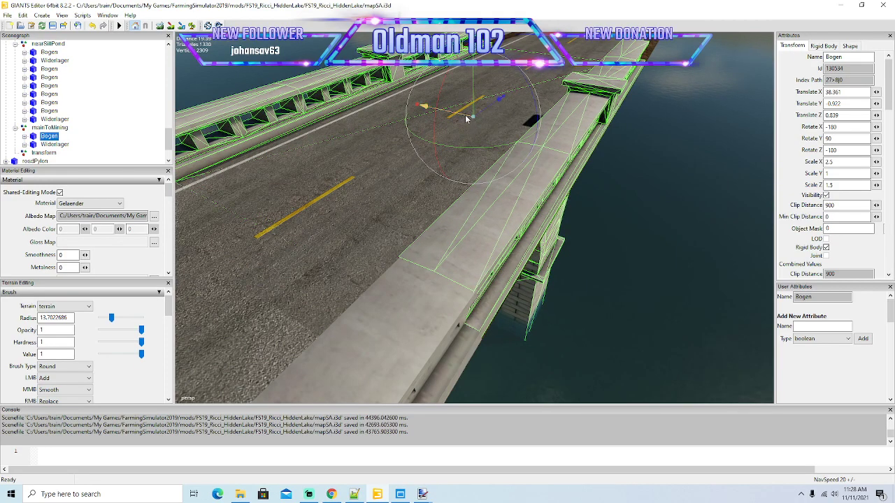
pyautogui.moveTo(466, 118)
pyautogui.mouseDown()
pyautogui.moveTo(474, 99)
pyautogui.moveTo(484, 116)
pyautogui.mouseUp()
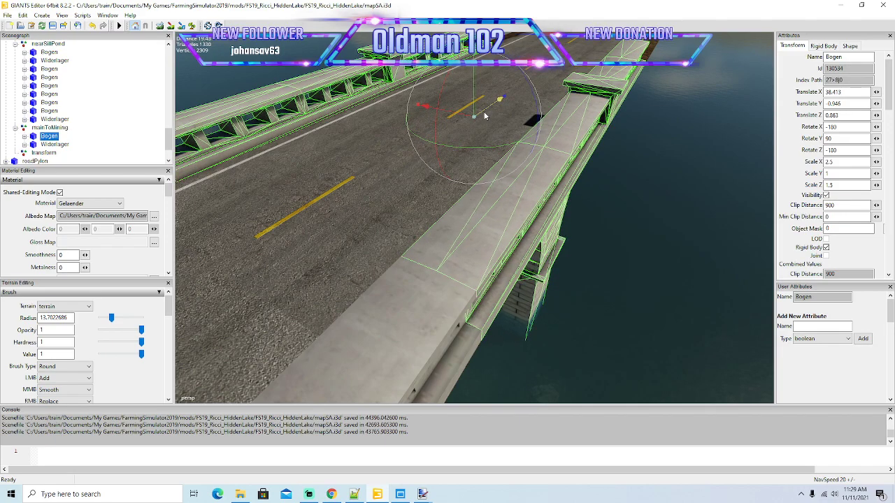
pyautogui.scroll(-10, 482, 155)
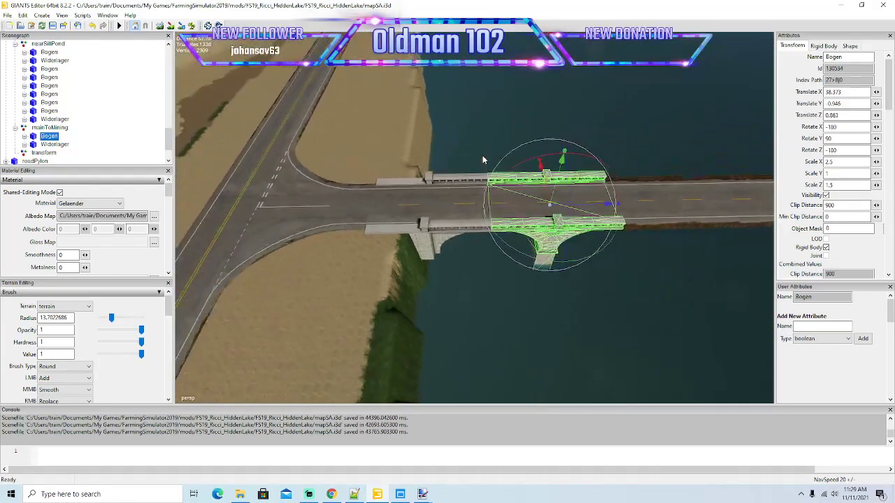
# Duplicate the Bogen arch and slide the copy along the road until it joins the first arch, at about X 63.2.
pyautogui.keyDown('alt'); pyautogui.moveTo(523, 163); pyautogui.dragTo(545, 217); pyautogui.keyUp('alt')
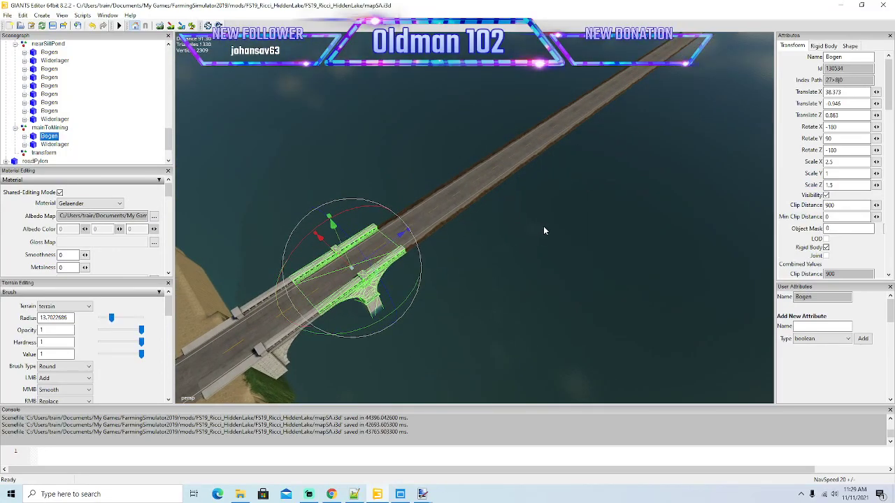
pyautogui.hotkey('ctrl', 'd')
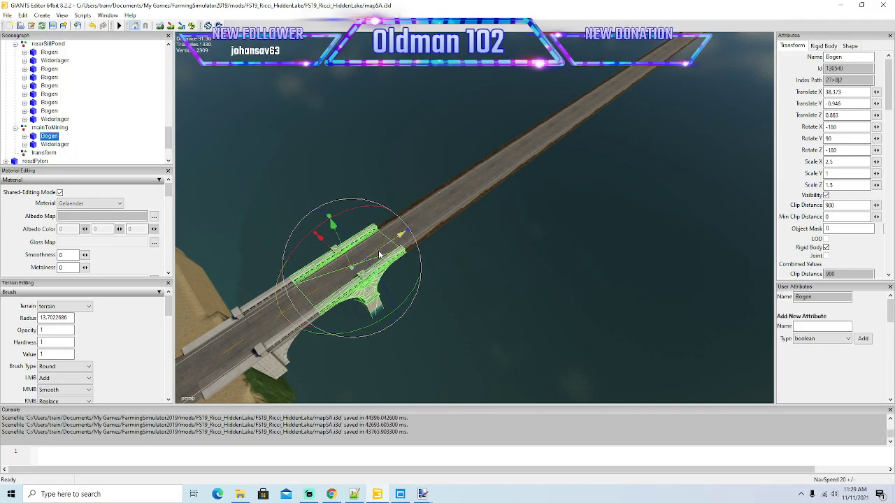
pyautogui.moveTo(420, 239); pyautogui.dragTo(469, 226)
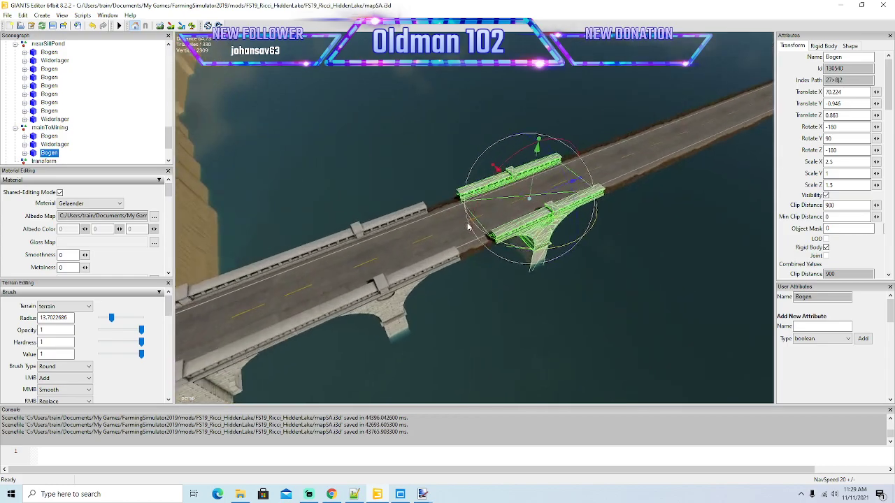
pyautogui.scroll(5, 477, 236)
pyautogui.moveTo(576, 160); pyautogui.dragTo(512, 187)
pyautogui.scroll(-5, 519, 194)
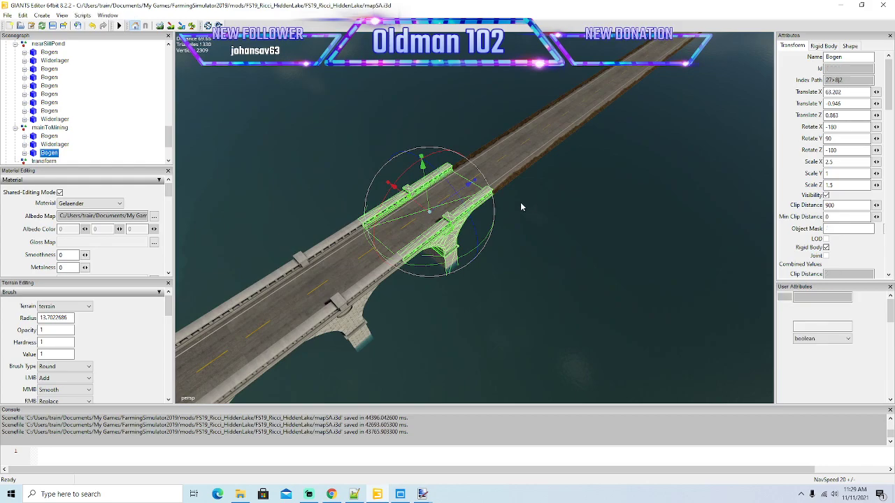
# Add another Bogen copy and slide it along the road against the previous arch, at about X 88.04.
pyautogui.moveTo(442, 207); pyautogui.dragTo(595, 144)
pyautogui.scroll(5, 626, 142)
pyautogui.scroll(3, 599, 168)
pyautogui.moveTo(578, 127); pyautogui.dragTo(599, 200)
pyautogui.scroll(-5, 506, 169)
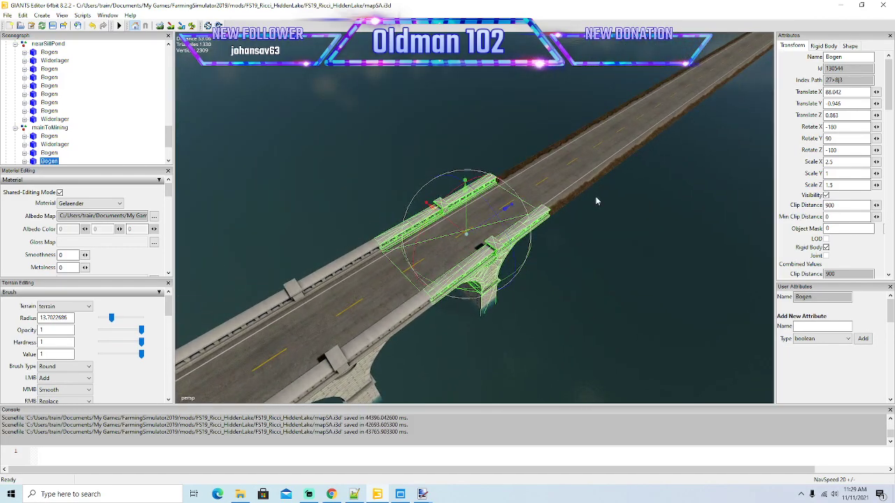
# Duplicate the last Bogen arch and fit the copy against its far end, at about X 112.93.
pyautogui.hotkey('ctrl', 'd')
pyautogui.moveTo(535, 213); pyautogui.dragTo(597, 183)
pyautogui.scroll(5, 687, 152)
pyautogui.moveTo(589, 149)
pyautogui.mouseDown()
pyautogui.moveTo(553, 169)
pyautogui.moveTo(590, 163)
pyautogui.mouseUp()
pyautogui.scroll(-3, 558, 172)
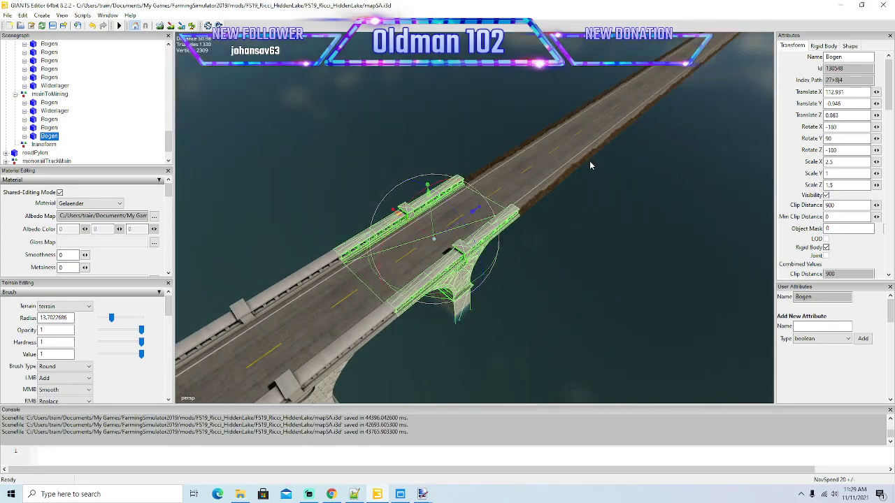
# Duplicate the end Bogen arch and line up the copy's railings with it, at about X 137.8.
pyautogui.hotkey('ctrl', 'd')
pyautogui.moveTo(475, 210); pyautogui.dragTo(595, 186)
pyautogui.press('f')
pyautogui.scroll(3, 649, 148)
pyautogui.scroll(2, 649, 145)
pyautogui.moveTo(591, 126); pyautogui.dragTo(583, 161)
pyautogui.scroll(-3, 542, 158)
# Duplicate the Bogen arch and move the copy along the road to meet the previous one, at about X 162.62.
pyautogui.hotkey('ctrl', 'd')
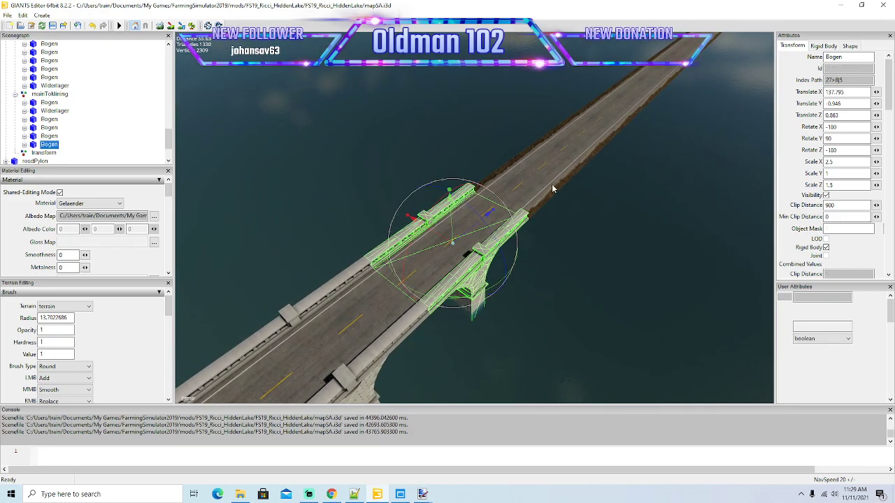
pyautogui.moveTo(493, 225); pyautogui.dragTo(625, 151)
pyautogui.scroll(4, 655, 134)
pyautogui.scroll(1, 608, 155)
pyautogui.moveTo(577, 116); pyautogui.dragTo(517, 161)
pyautogui.scroll(-6, 523, 165)
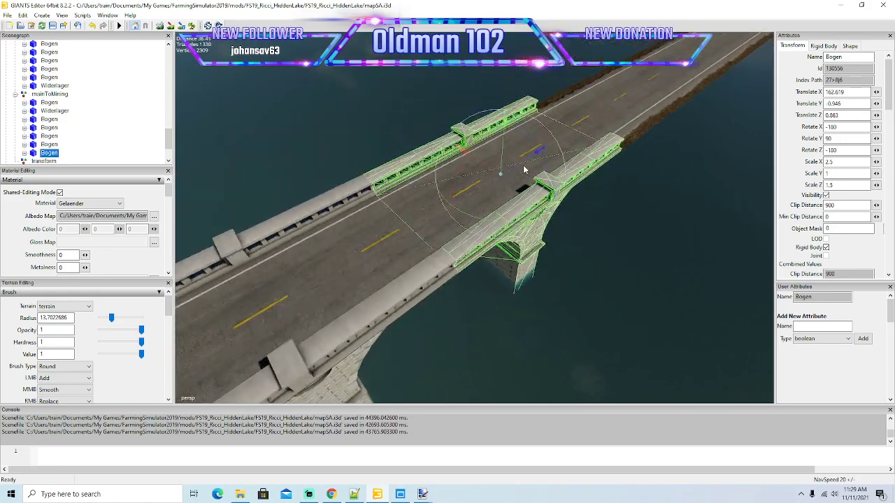
# Extend the bridge with another Bogen copy joined to the last arch, at about X 187.42.
pyautogui.hotkey('ctrl', 'd')
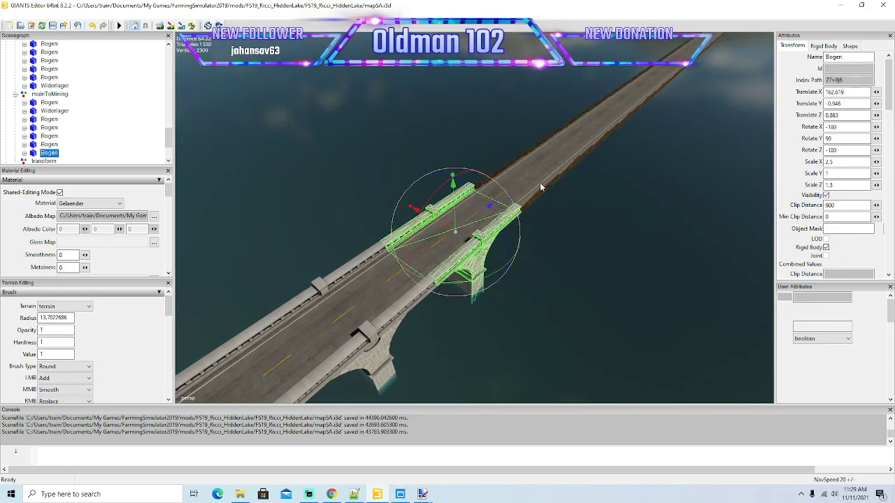
pyautogui.moveTo(477, 220); pyautogui.dragTo(609, 146)
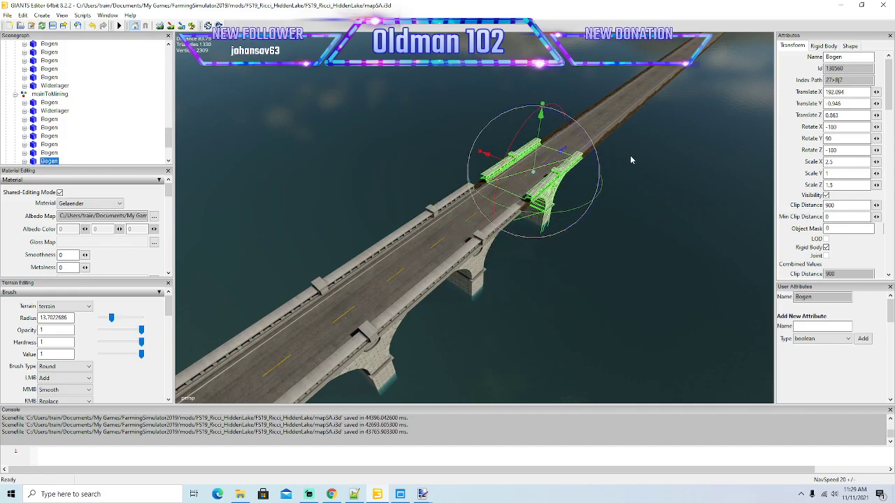
pyautogui.scroll(4, 636, 150)
pyautogui.scroll(1, 618, 167)
pyautogui.moveTo(558, 134); pyautogui.dragTo(504, 174)
pyautogui.scroll(-4, 528, 187)
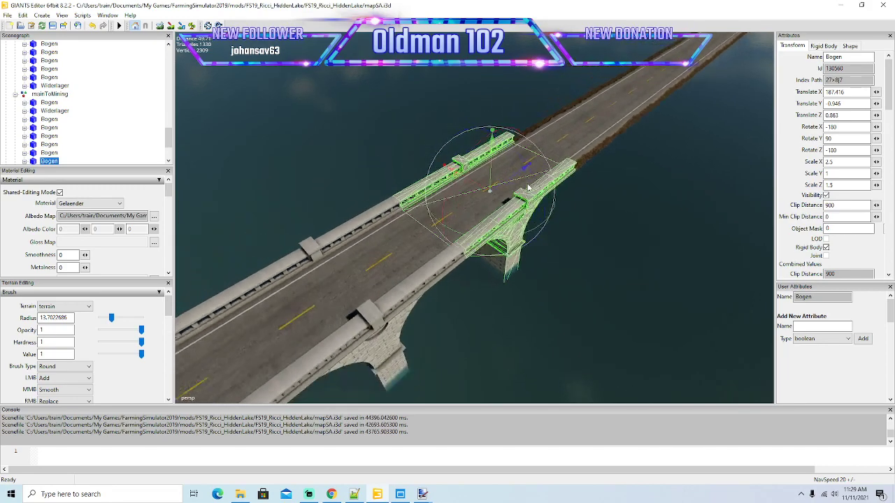
pyautogui.scroll(-3, 528, 187)
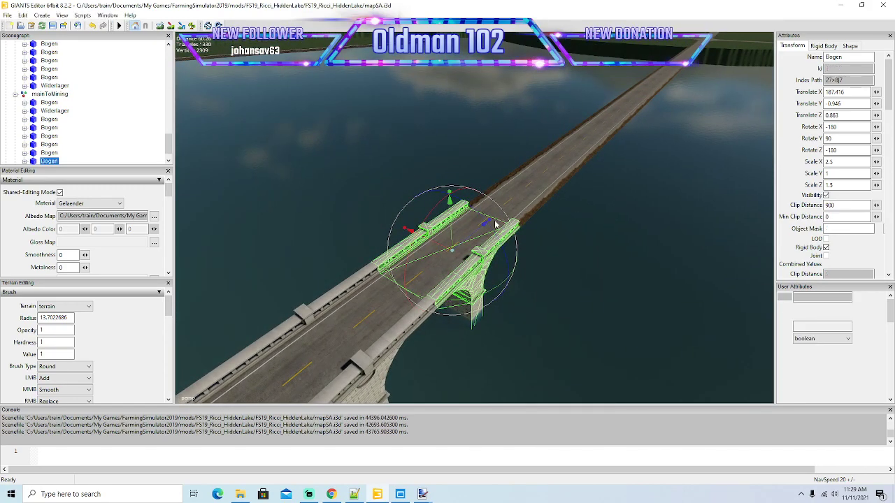
# Duplicate the end Bogen arch and close the railing joint with the copy at about X 212.28.
pyautogui.hotkey('ctrl', 'd')
pyautogui.moveTo(486, 223); pyautogui.dragTo(531, 159)
pyautogui.scroll(2, 629, 128)
pyautogui.scroll(5, 630, 127)
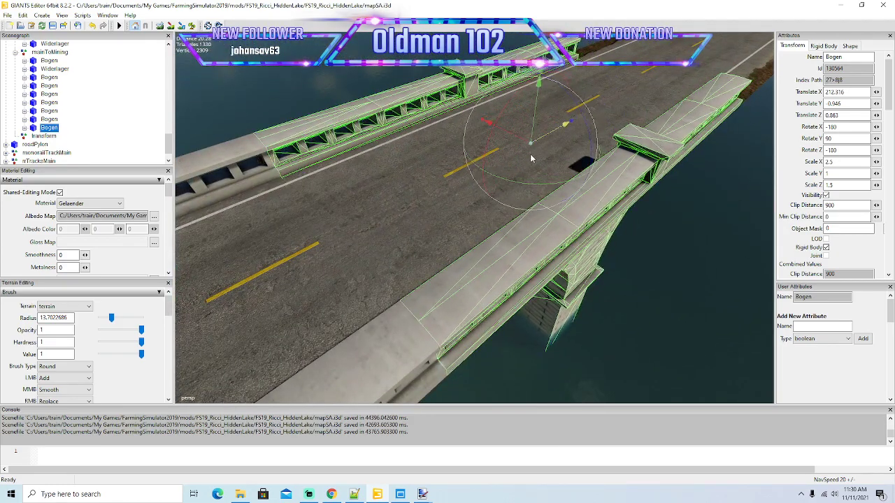
pyautogui.scroll(-8, 530, 158)
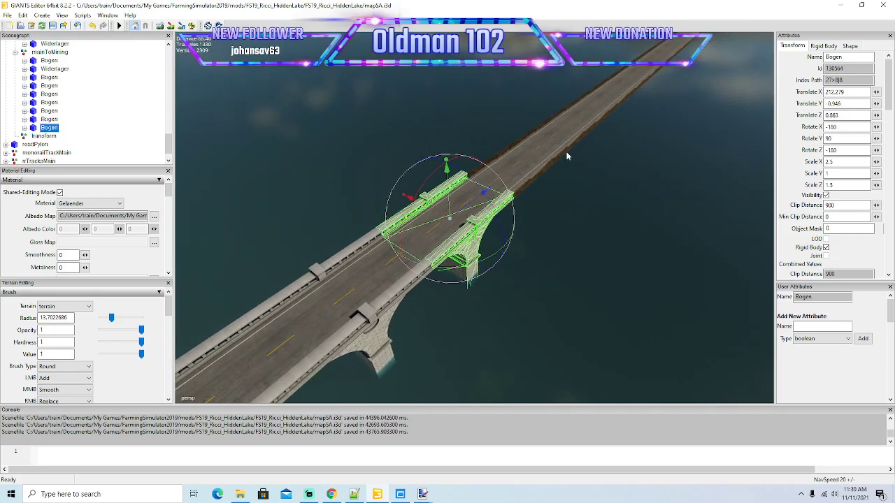
# Duplicate the Bogen arch and slide the copy flush against the bridge's open end, at about X 237.15.
pyautogui.hotkey('ctrl', 'd')
pyautogui.moveTo(484, 192); pyautogui.dragTo(589, 140)
pyautogui.scroll(6, 641, 112)
pyautogui.scroll(-2, 589, 140)
pyautogui.moveTo(577, 103); pyautogui.dragTo(501, 143)
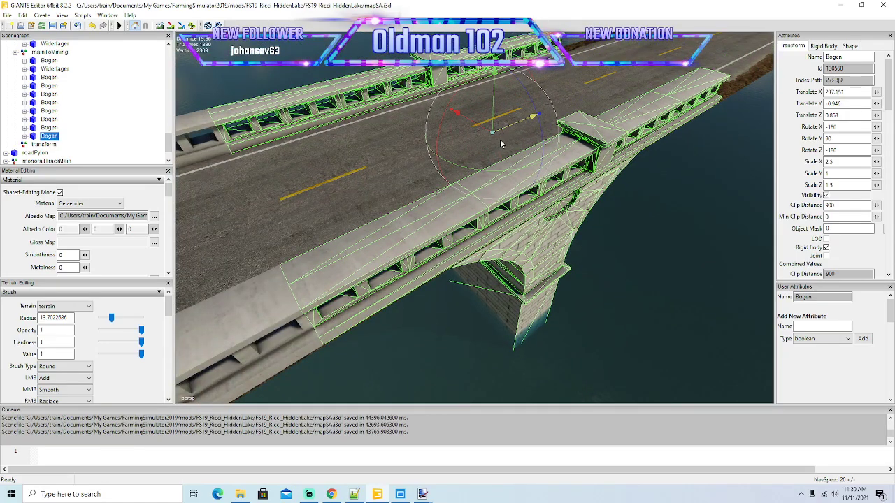
pyautogui.scroll(-5, 500, 143)
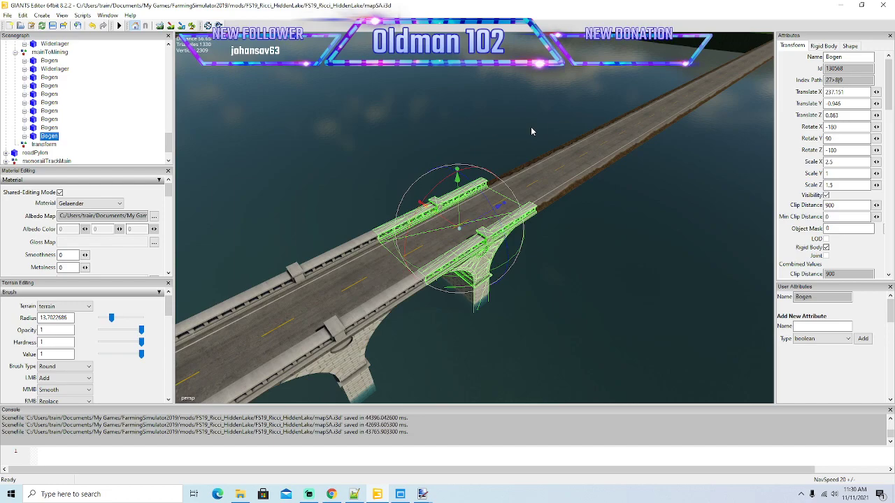
# Add a further Bogen copy along the over-water road and join it to the previous arch at about X 261.96.
pyautogui.moveTo(501, 209); pyautogui.dragTo(509, 174)
pyautogui.scroll(5, 677, 137)
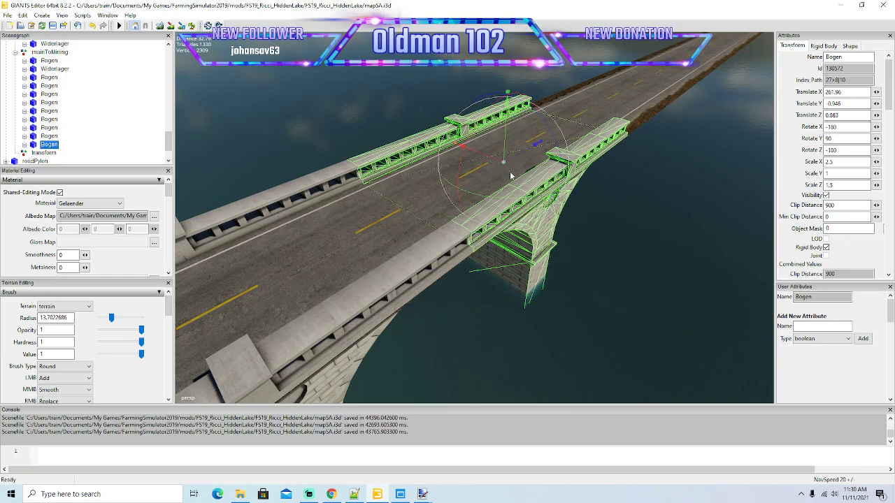
pyautogui.scroll(-5, 508, 175)
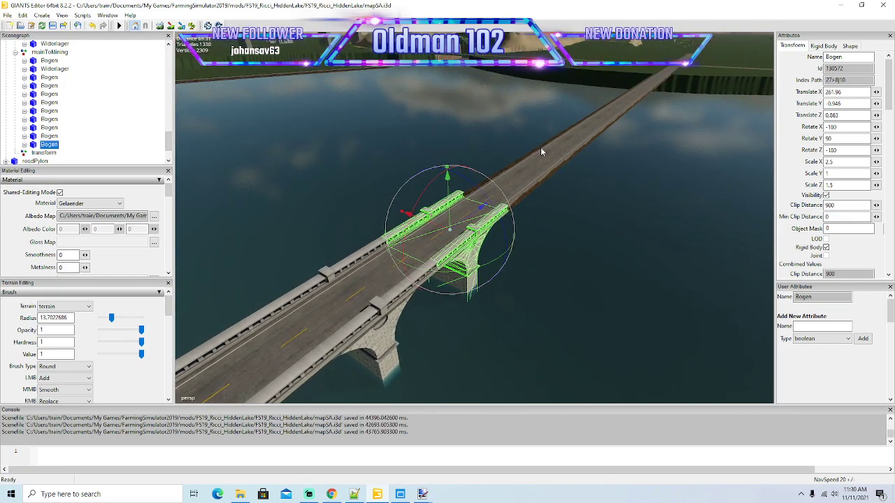
# Duplicate the last Bogen arch and pull the copy back against it, at about X 286.81.
pyautogui.hotkey('ctrl', 'd')
pyautogui.moveTo(470, 219); pyautogui.dragTo(624, 142)
pyautogui.press('f')
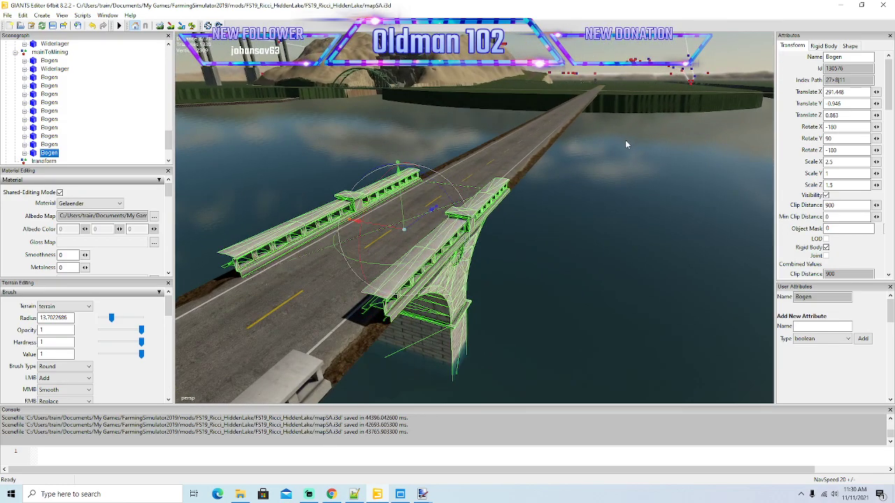
pyautogui.moveTo(532, 130); pyautogui.dragTo(488, 148)
pyautogui.scroll(-8, 473, 168)
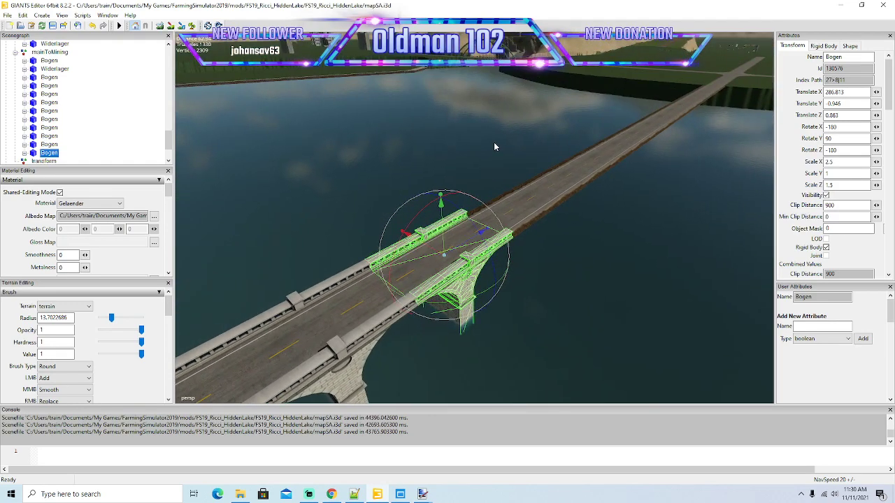
# Duplicate the end Bogen arch and place the copy directly beyond it along the road, at about X 311.65.
pyautogui.hotkey('ctrl', 'd')
pyautogui.moveTo(545, 209); pyautogui.dragTo(601, 186)
pyautogui.scroll(5, 656, 183)
pyautogui.scroll(-6, 551, 200)
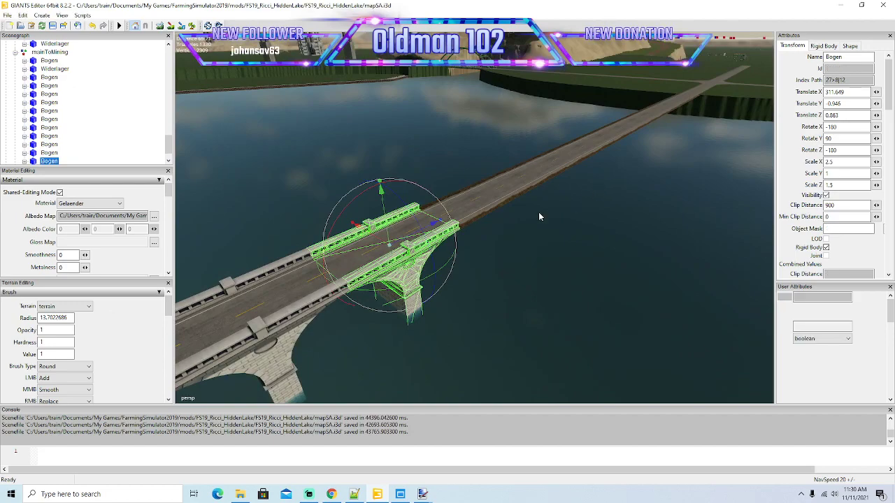
# Add another Bogen copy and close the gap to the previous arch, at about X 336.52.
pyautogui.moveTo(414, 234); pyautogui.dragTo(557, 182)
pyautogui.scroll(3, 555, 189)
pyautogui.scroll(5, 556, 182)
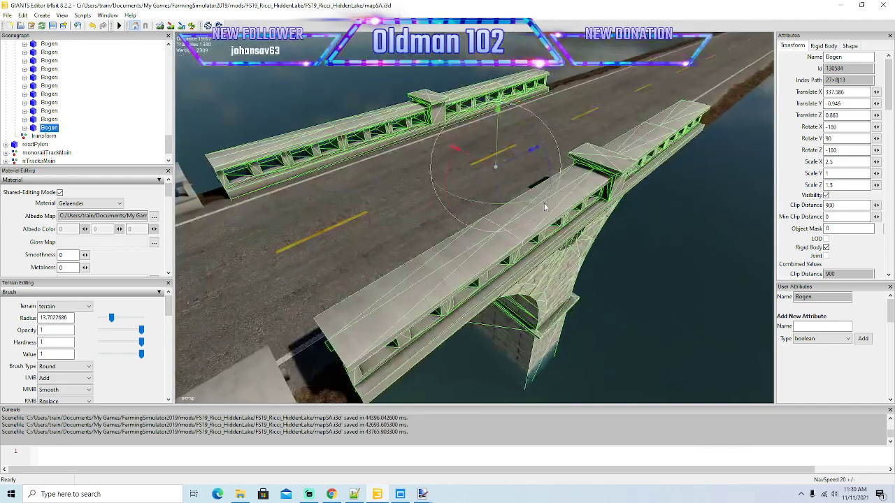
pyautogui.moveTo(509, 161)
pyautogui.mouseDown()
pyautogui.moveTo(490, 170)
pyautogui.moveTo(510, 157)
pyautogui.mouseUp()
pyautogui.scroll(-5, 494, 172)
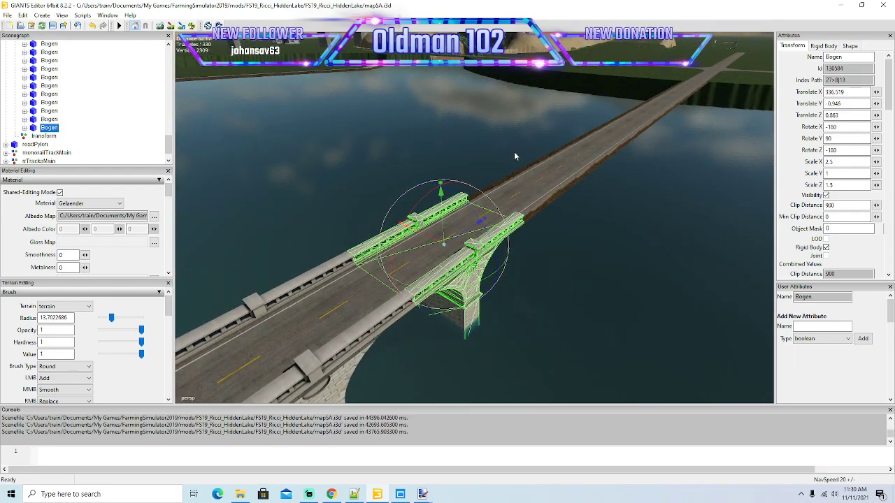
# Duplicate the Bogen arch and fit the copy to the end of the bridge at about X 361.42.
pyautogui.hotkey('ctrl', 'd')
pyautogui.moveTo(469, 233); pyautogui.dragTo(568, 163)
pyautogui.scroll(4, 643, 165)
pyautogui.scroll(3, 606, 188)
pyautogui.scroll(-6, 569, 161)
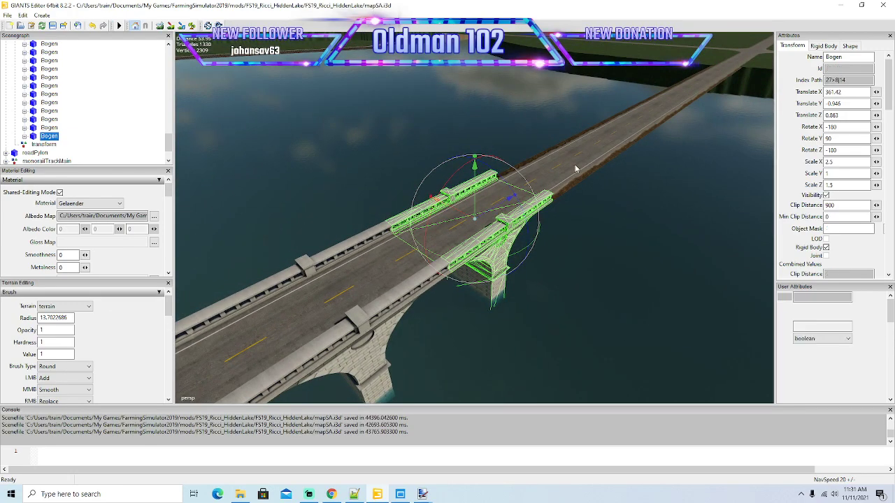
# Duplicate the last Bogen arch and slide the copy until the railings meet, at about X 386.28.
pyautogui.hotkey('ctrl', 'd')
pyautogui.moveTo(581, 163); pyautogui.dragTo(636, 167)
pyautogui.scroll(3, 650, 145)
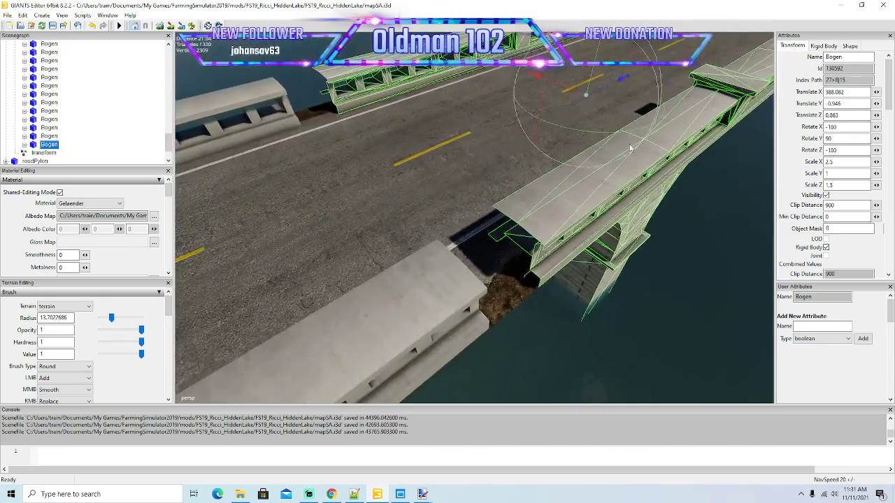
pyautogui.moveTo(604, 91); pyautogui.dragTo(578, 115)
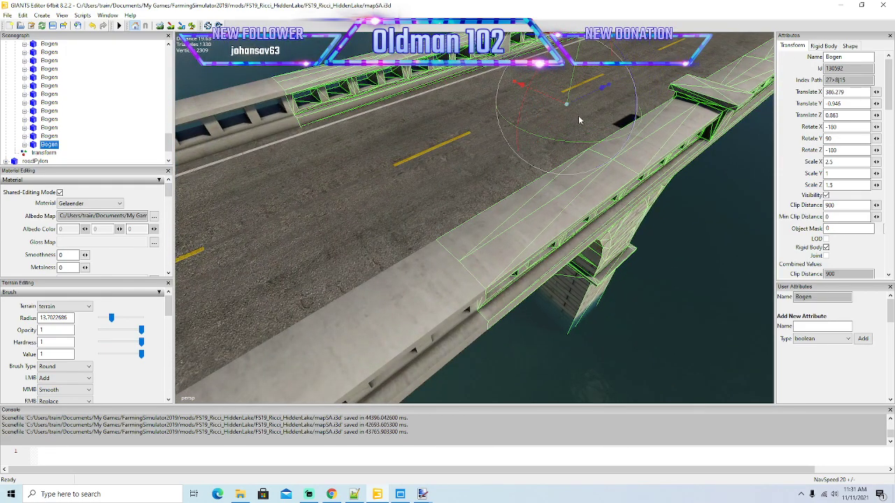
pyautogui.scroll(-3, 580, 118)
pyautogui.scroll(-3, 590, 113)
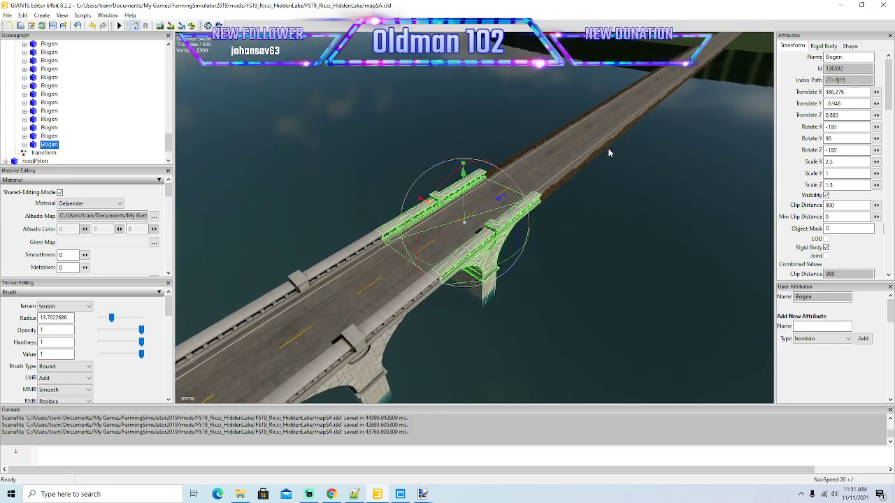
# Extend the bridge toward the far shore with a Bogen copy joined on at about X 411.09.
pyautogui.hotkey('ctrl', 'd')
pyautogui.moveTo(494, 206); pyautogui.dragTo(583, 138)
pyautogui.keyDown('alt'); pyautogui.moveTo(634, 128); pyautogui.dragTo(611, 127); pyautogui.keyUp('alt')
pyautogui.scroll(3, 661, 112)
pyautogui.scroll(2, 661, 112)
pyautogui.moveTo(514, 140); pyautogui.dragTo(535, 141)
pyautogui.scroll(-5, 518, 162)
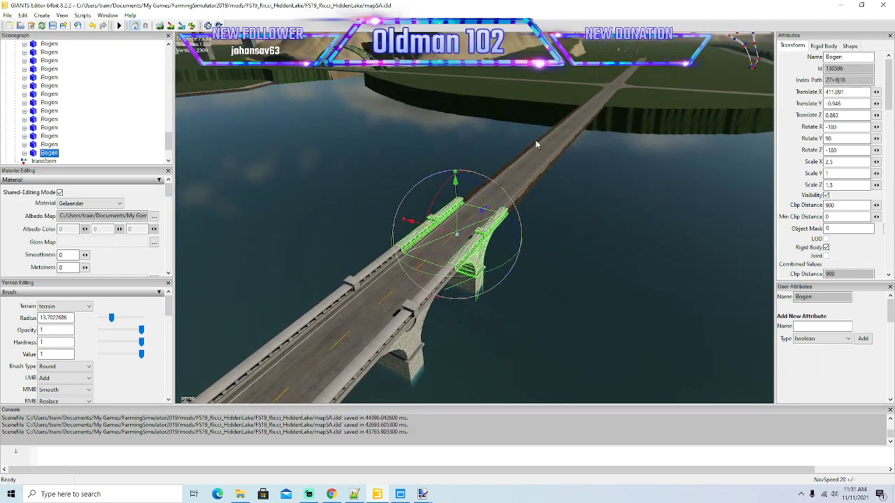
# Duplicate the Bogen arch at about X 411.09 and butt the copy against its far end.
pyautogui.hotkey('ctrl', 'd')
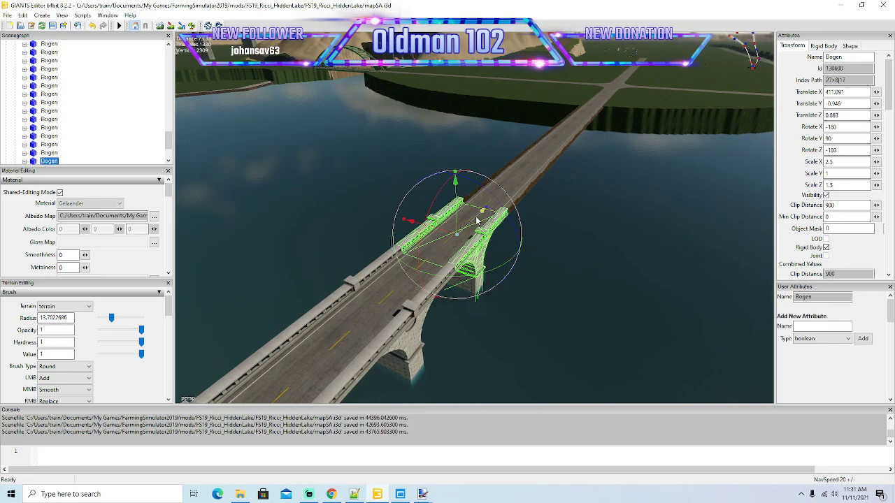
pyautogui.moveTo(551, 153); pyautogui.dragTo(582, 146)
pyautogui.scroll(5, 621, 120)
pyautogui.moveTo(604, 107); pyautogui.dragTo(586, 124)
pyautogui.scroll(-5, 564, 142)
# Duplicate the end Bogen arch and fit the copy tightly against it, at about X 460.66.
pyautogui.hotkey('ctrl', 'd')
pyautogui.moveTo(495, 208); pyautogui.dragTo(613, 141)
pyautogui.scroll(5, 656, 133)
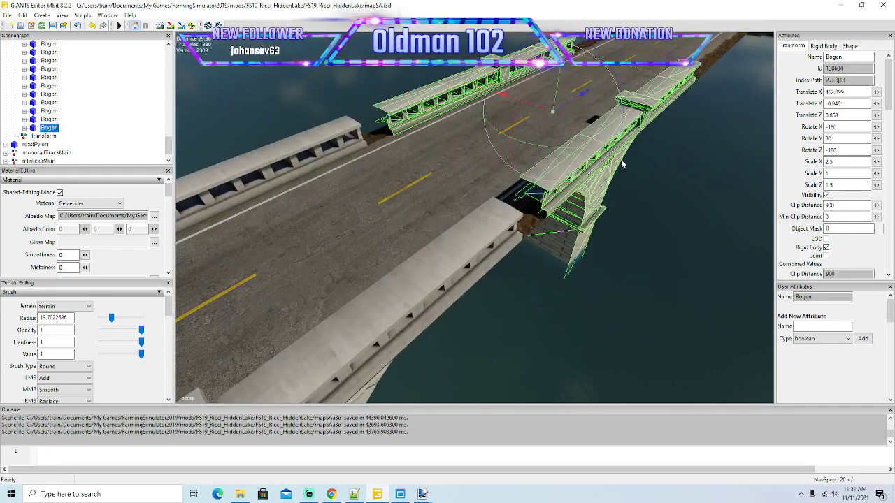
pyautogui.moveTo(561, 110); pyautogui.dragTo(548, 122)
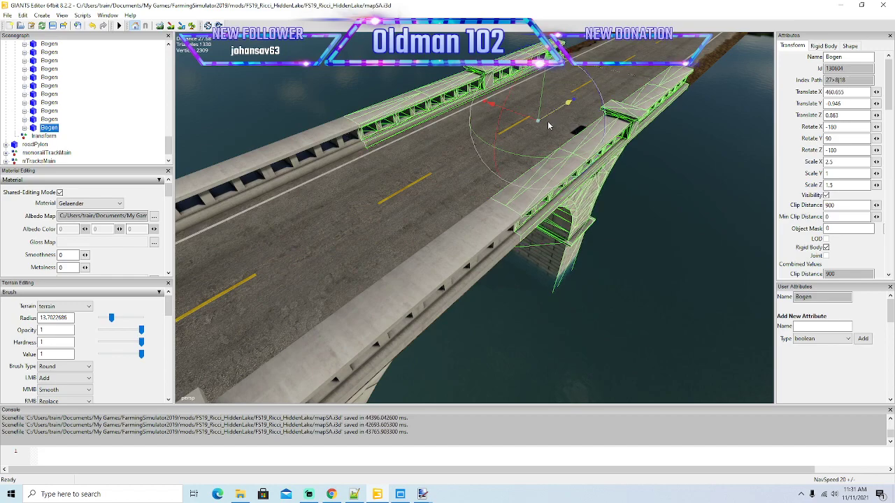
pyautogui.scroll(-6, 553, 124)
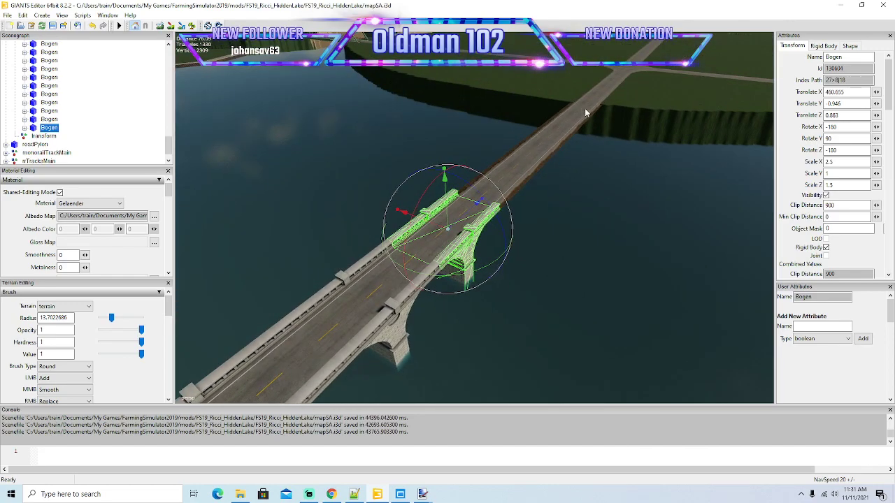
# Duplicate the end Bogen arch and slide the copy against its far railing, at about X 485.53.
pyautogui.hotkey('ctrl', 'd')
pyautogui.moveTo(481, 199); pyautogui.dragTo(563, 146)
pyautogui.keyDown('alt'); pyautogui.moveTo(586, 186); pyautogui.dragTo(605, 212); pyautogui.keyUp('alt')
pyautogui.scroll(3, 605, 205)
pyautogui.scroll(3, 604, 211)
pyautogui.keyDown('alt'); pyautogui.moveTo(560, 227); pyautogui.dragTo(543, 189); pyautogui.keyUp('alt')
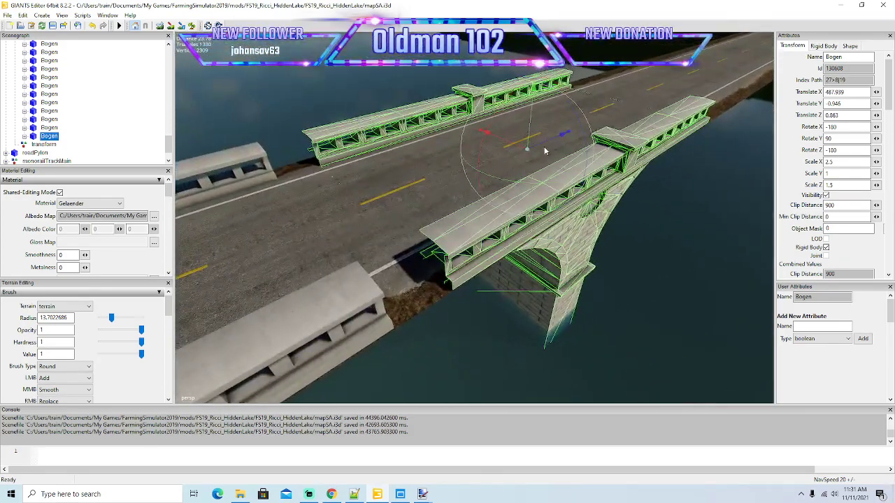
pyautogui.moveTo(544, 147)
pyautogui.mouseDown()
pyautogui.moveTo(509, 166)
pyautogui.moveTo(533, 149)
pyautogui.moveTo(554, 149)
pyautogui.mouseUp()
pyautogui.scroll(-5, 511, 168)
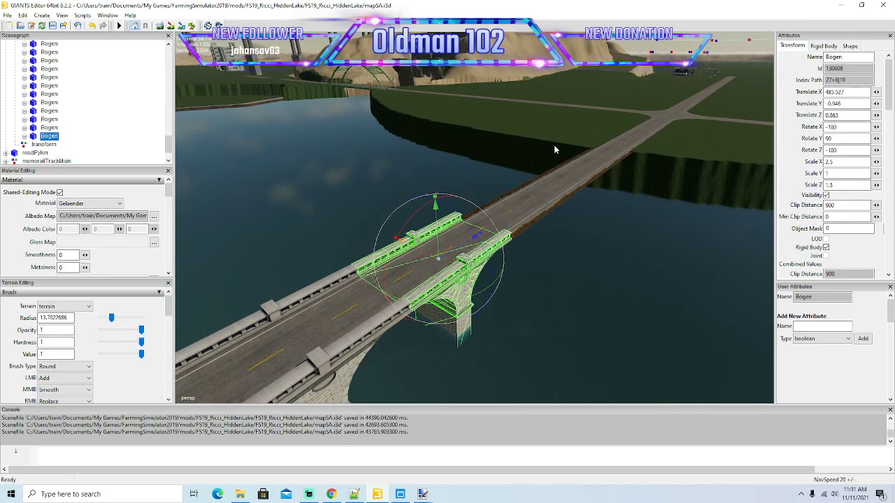
# Add another Bogen copy beyond the arch at X 485.53 and join it on at about X 510.33.
pyautogui.hotkey('ctrl', 'd')
pyautogui.moveTo(478, 237); pyautogui.dragTo(597, 174)
pyautogui.scroll(5, 637, 173)
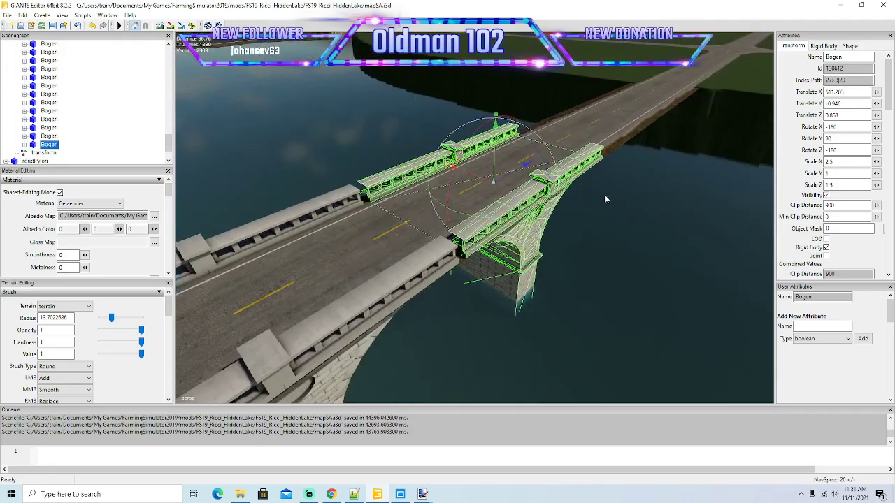
pyautogui.moveTo(530, 154); pyautogui.dragTo(531, 165)
pyautogui.scroll(-6, 531, 165)
pyautogui.moveTo(532, 164); pyautogui.dragTo(544, 149, button='right')
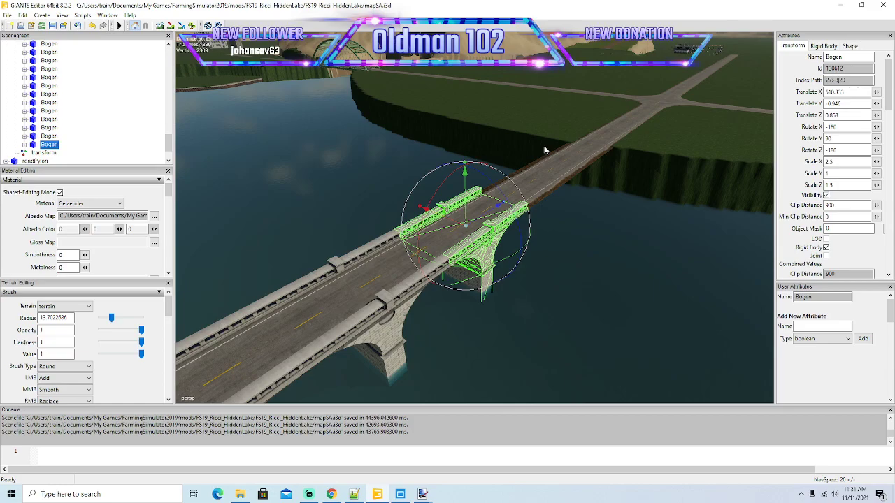
# Duplicate the Bogen arch at X 510.33 and fit the copy onto its far end at about X 535.14.
pyautogui.hotkey('ctrl', 'd')
pyautogui.moveTo(499, 205); pyautogui.dragTo(596, 155)
pyautogui.scroll(5, 633, 146)
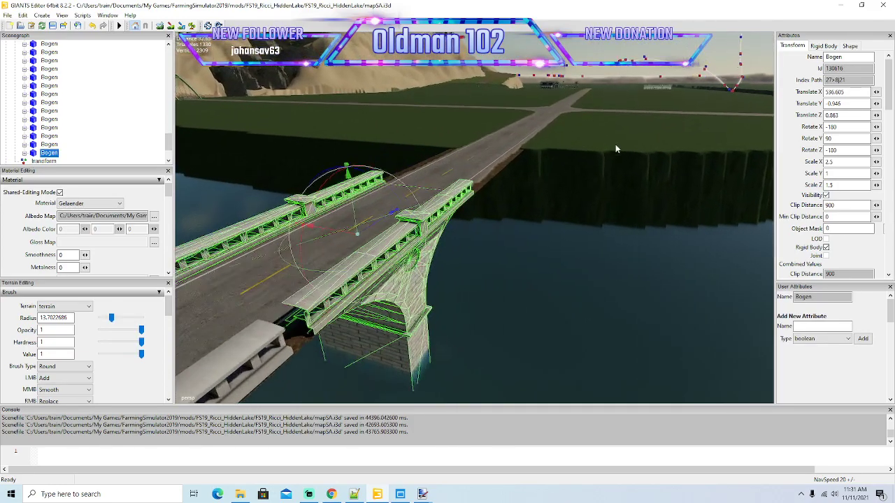
pyautogui.moveTo(616, 149); pyautogui.dragTo(533, 145, button='right')
pyautogui.moveTo(529, 135); pyautogui.dragTo(512, 146)
pyautogui.scroll(-3, 512, 147)
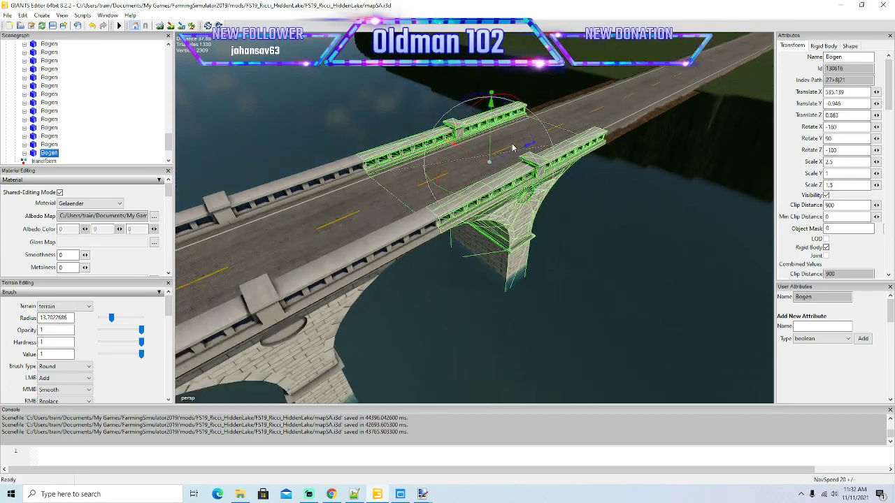
pyautogui.scroll(-3, 512, 146)
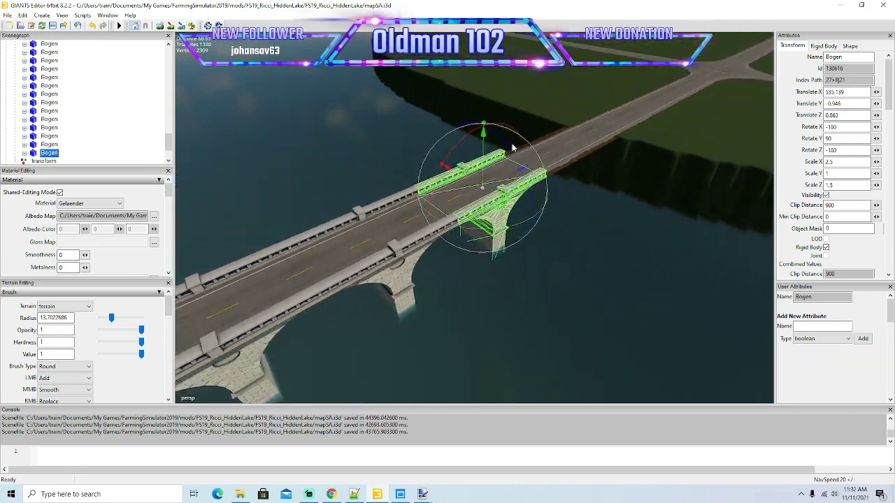
# Place one more Bogen copy at the far shore, joined to the bridge end at about X 559.89.
pyautogui.scroll(2, 516, 142)
pyautogui.hotkey('ctrl', 'd')
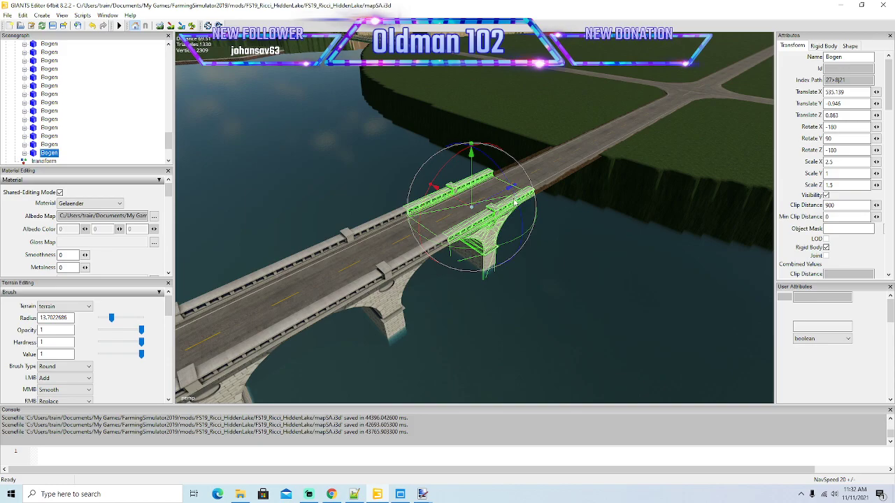
pyautogui.moveTo(514, 188); pyautogui.dragTo(561, 191)
pyautogui.scroll(6, 631, 156)
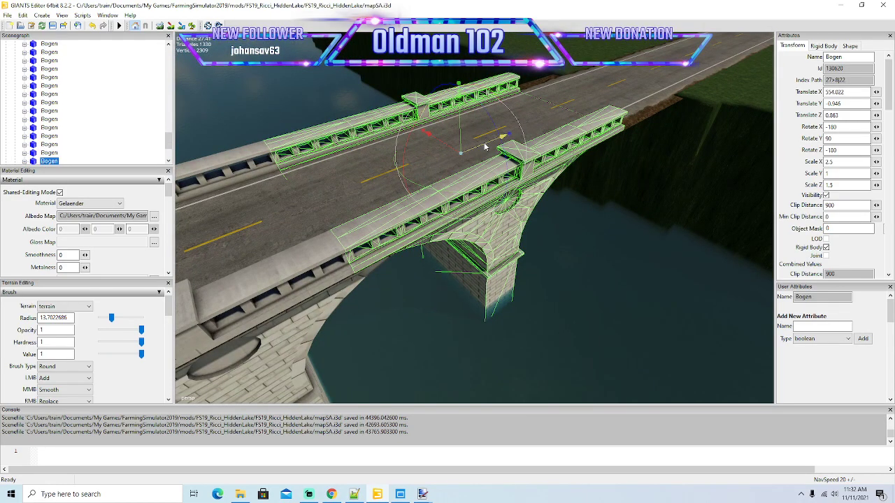
pyautogui.moveTo(485, 147); pyautogui.dragTo(559, 129)
# Duplicate the Widerlager abutment from the bridge's start and move the copy to the far end, at about X 562.54.
pyautogui.keyDown('alt'); pyautogui.moveTo(694, 108); pyautogui.dragTo(192, 146); pyautogui.keyUp('alt')
pyautogui.scroll(-5, 589, 197)
pyautogui.scroll(-10, 589, 196)
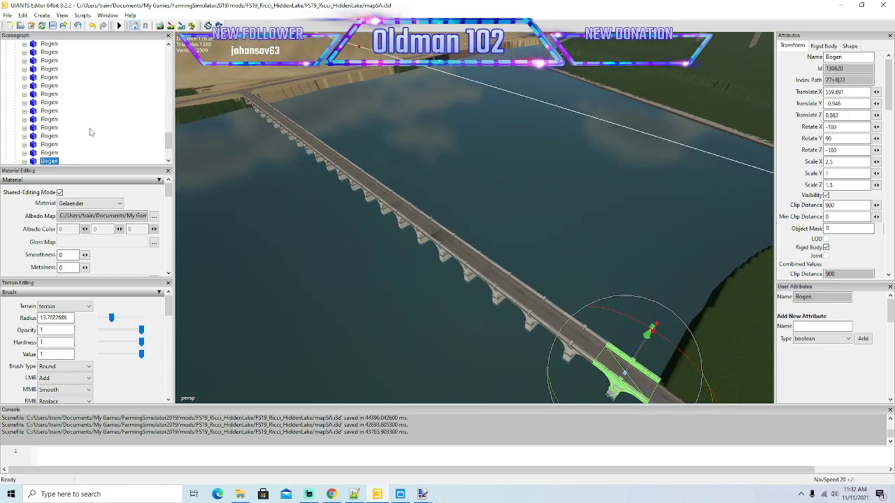
pyautogui.click(32, 69)
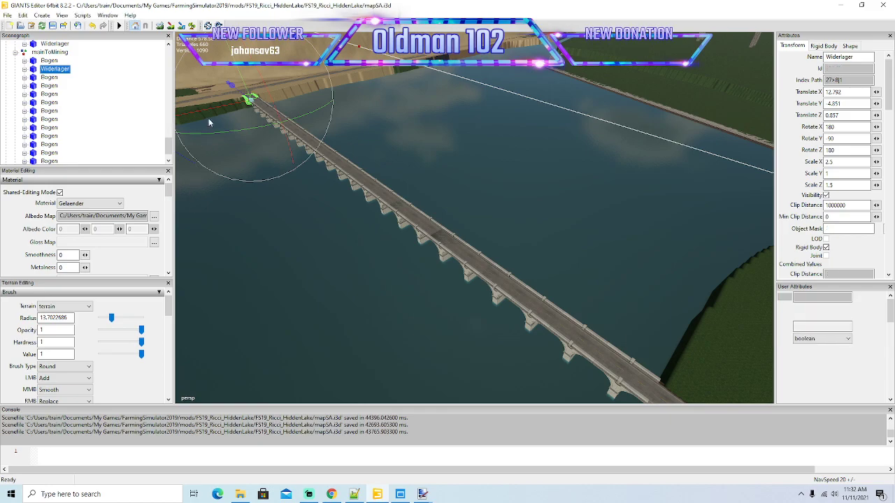
pyautogui.click(245, 112)
pyautogui.moveTo(245, 112); pyautogui.dragTo(774, 437)
pyautogui.keyDown('alt'); pyautogui.moveTo(727, 392); pyautogui.dragTo(568, 343); pyautogui.keyUp('alt')
pyautogui.moveTo(391, 249); pyautogui.dragTo(393, 300)
pyautogui.scroll(3, 394, 301)
pyautogui.scroll(5, 394, 302)
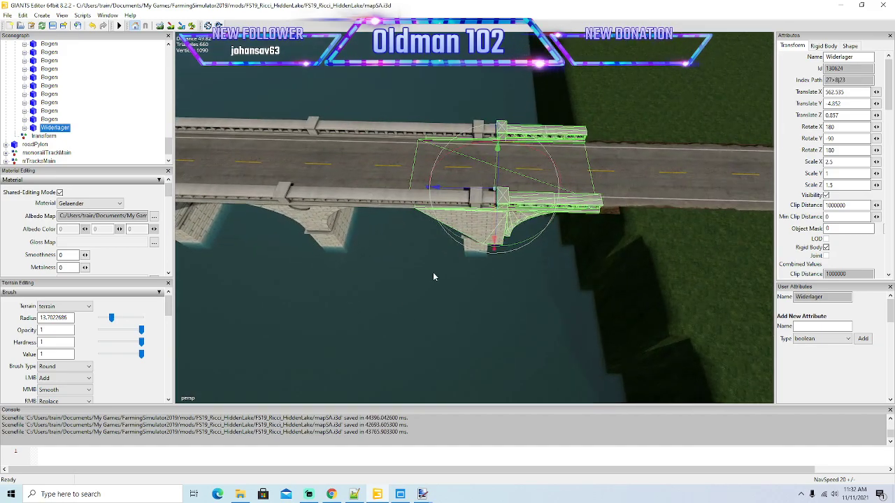
# Turn the copied Widerlager around to face the shore, with its Rotate Y set to 90.
pyautogui.moveTo(510, 248); pyautogui.dragTo(492, 160)
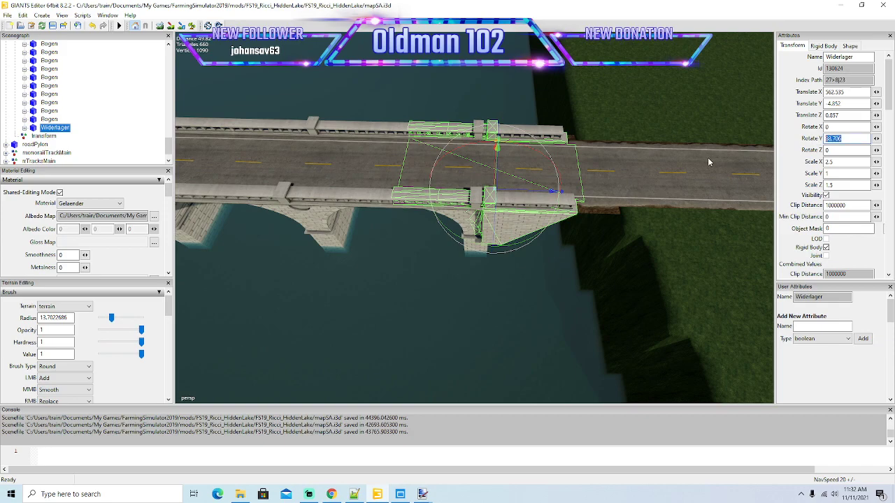
pyautogui.write('90')
pyautogui.press('Return')
pyautogui.scroll(3, 598, 232)
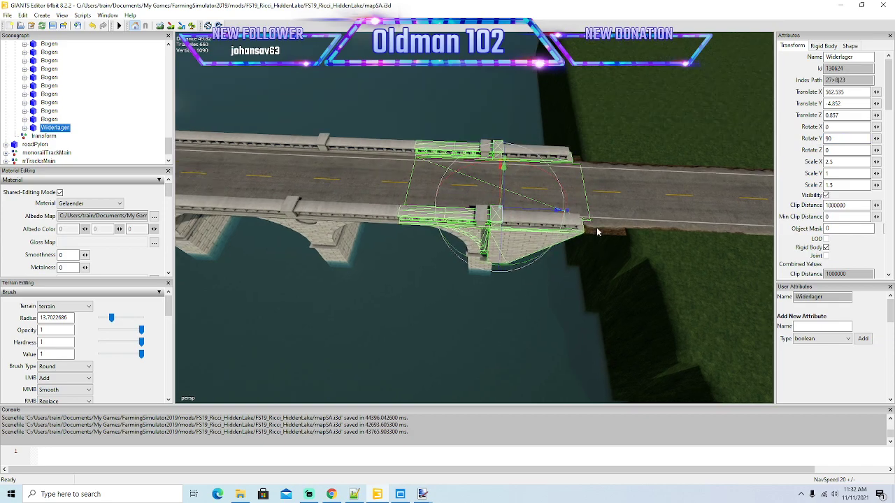
# Slide the copied Widerlager along the road until its railings meet the last arch, at about X 585.38.
pyautogui.scroll(2, 584, 231)
pyautogui.moveTo(560, 228); pyautogui.dragTo(770, 235)
pyautogui.keyDown('alt'); pyautogui.moveTo(771, 235); pyautogui.dragTo(695, 256); pyautogui.keyUp('alt')
pyautogui.moveTo(568, 173); pyautogui.dragTo(599, 158)
pyautogui.keyDown('alt'); pyautogui.moveTo(599, 158); pyautogui.dragTo(639, 180); pyautogui.keyUp('alt')
pyautogui.scroll(4, 640, 180)
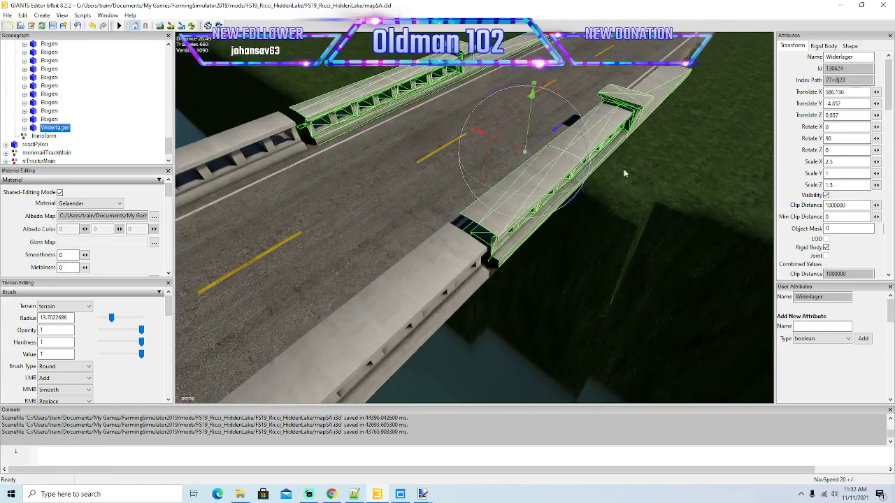
pyautogui.moveTo(536, 146); pyautogui.dragTo(581, 245)
pyautogui.scroll(-10, 482, 160)
pyautogui.keyDown('alt'); pyautogui.moveTo(636, 243); pyautogui.dragTo(584, 187); pyautogui.keyUp('alt')
pyautogui.keyDown('alt'); pyautogui.moveTo(595, 281); pyautogui.dragTo(655, 274); pyautogui.keyUp('alt')
pyautogui.scroll(6, 654, 274)
pyautogui.scroll(4, 654, 274)
pyautogui.keyDown('alt'); pyautogui.moveTo(423, 163); pyautogui.dragTo(470, 203); pyautogui.keyUp('alt')
# Examine the river, its banks and the road crossings from the finished bridge to the lake by the rail bridge.
pyautogui.scroll(-5, 469, 203)
pyautogui.scroll(-6, 469, 203)
pyautogui.keyDown('alt'); pyautogui.moveTo(460, 187); pyautogui.dragTo(472, 193); pyautogui.keyUp('alt')
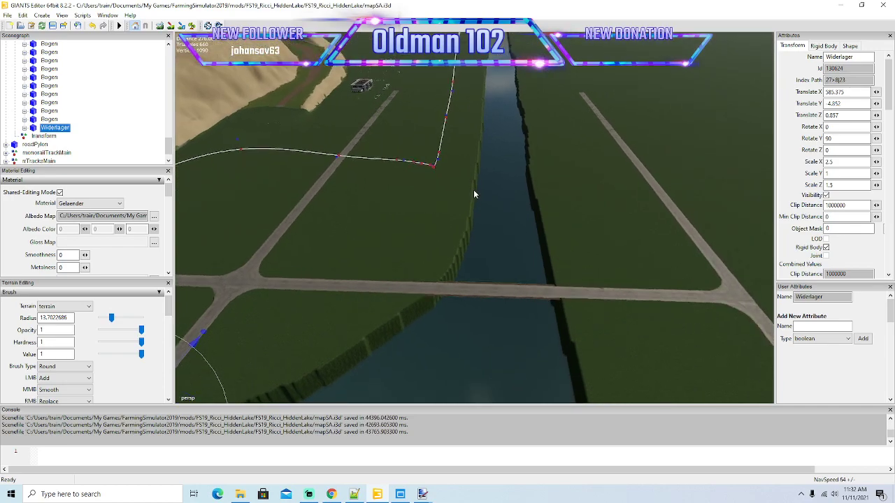
pyautogui.keyDown('alt'); pyautogui.moveTo(473, 190); pyautogui.dragTo(494, 141); pyautogui.keyUp('alt')
pyautogui.scroll(8, 494, 141)
pyautogui.scroll(8, 494, 141)
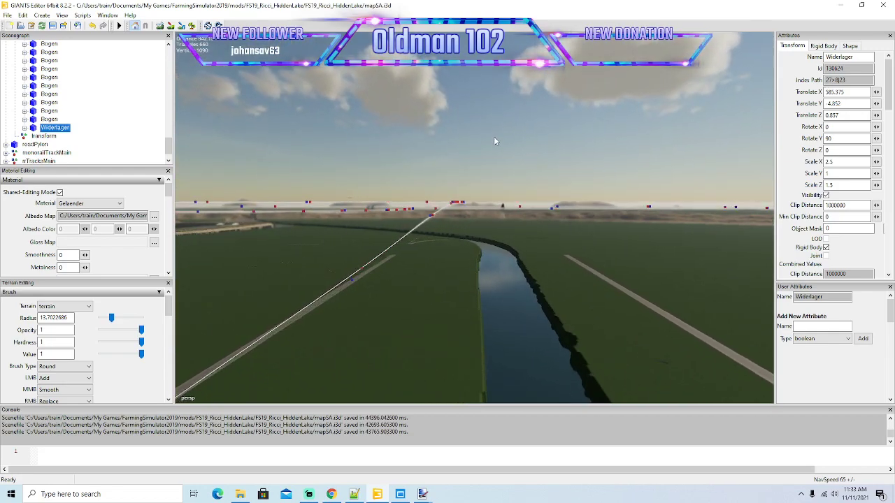
pyautogui.scroll(8, 495, 140)
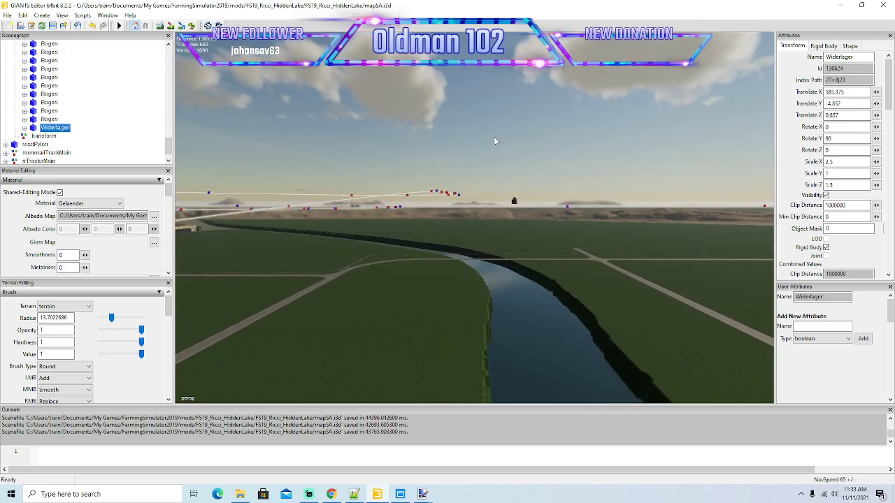
pyautogui.scroll(6, 494, 137)
pyautogui.keyDown('alt'); pyautogui.moveTo(510, 313); pyautogui.dragTo(438, 412); pyautogui.keyUp('alt')
pyautogui.scroll(4, 507, 306)
pyautogui.scroll(-4, 438, 412)
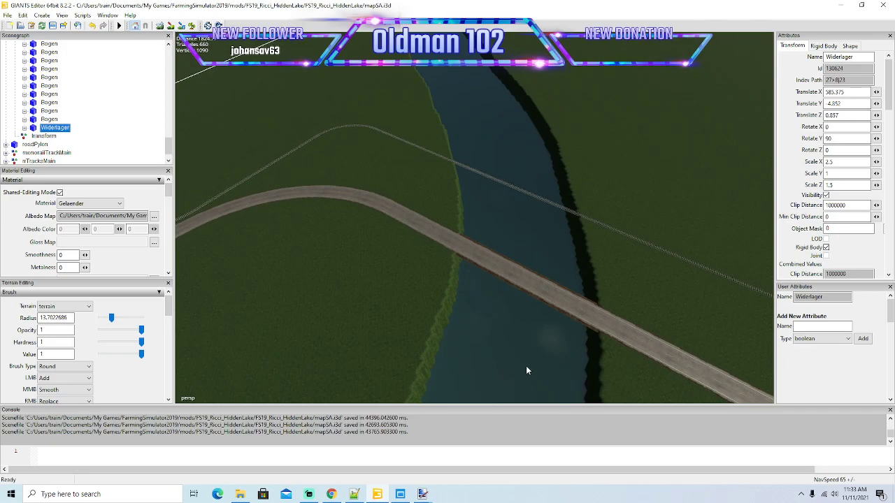
pyautogui.keyDown('alt'); pyautogui.moveTo(516, 369); pyautogui.dragTo(520, 331); pyautogui.keyUp('alt')
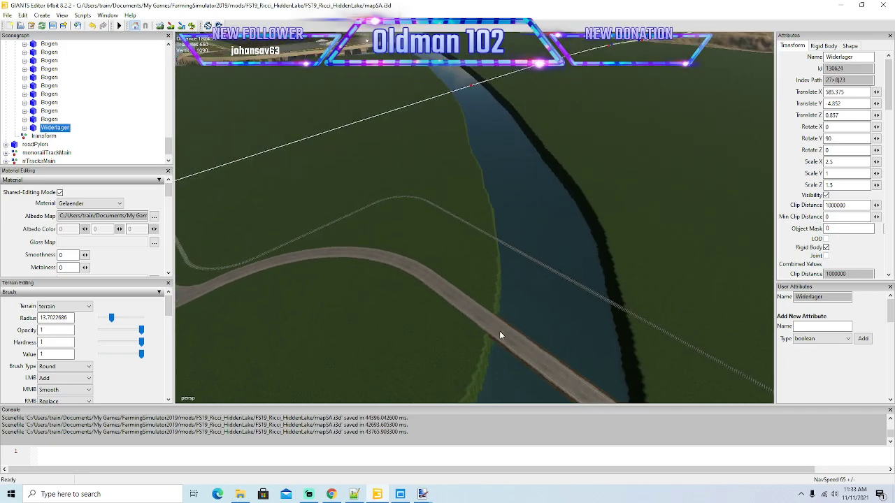
pyautogui.scroll(2, 564, 249)
pyautogui.keyDown('alt'); pyautogui.moveTo(561, 255); pyautogui.dragTo(559, 242); pyautogui.keyUp('alt')
pyautogui.scroll(6, 560, 242)
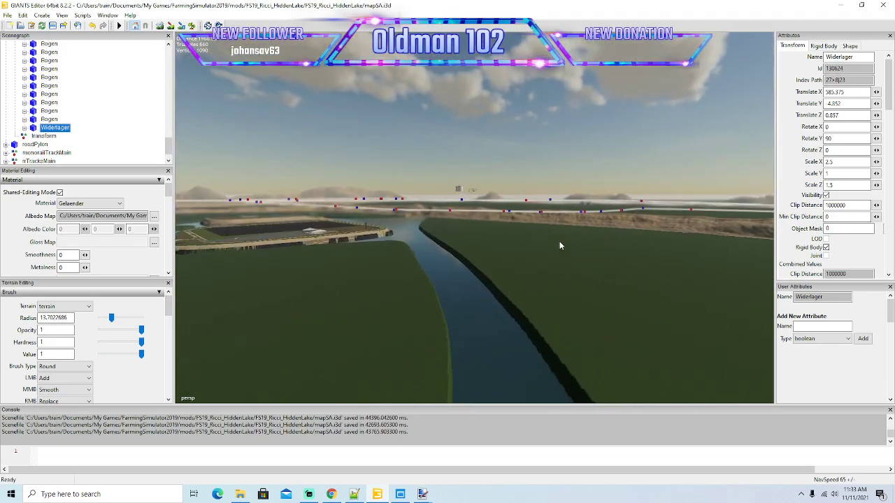
pyautogui.scroll(-6, 530, 239)
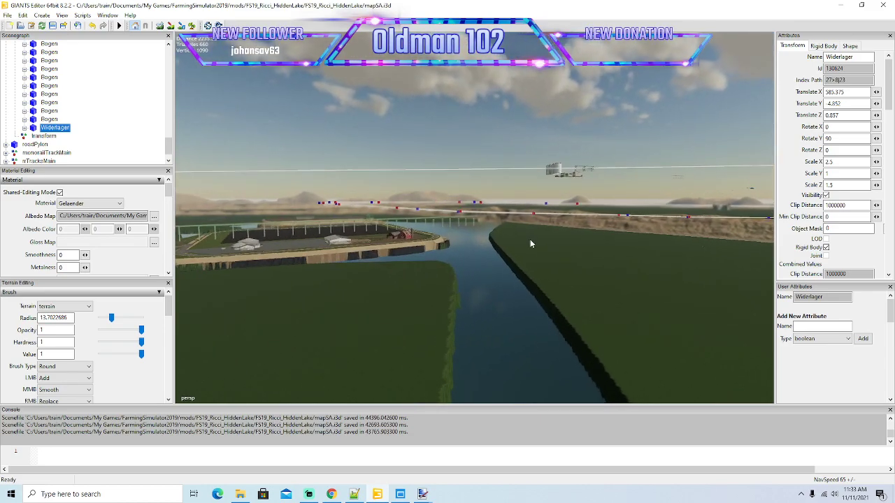
pyautogui.scroll(6, 526, 238)
pyautogui.keyDown('alt'); pyautogui.moveTo(527, 237); pyautogui.dragTo(240, 281); pyautogui.keyUp('alt')
pyautogui.scroll(-4, 358, 356)
pyautogui.scroll(2, 239, 281)
pyautogui.scroll(5, 238, 277)
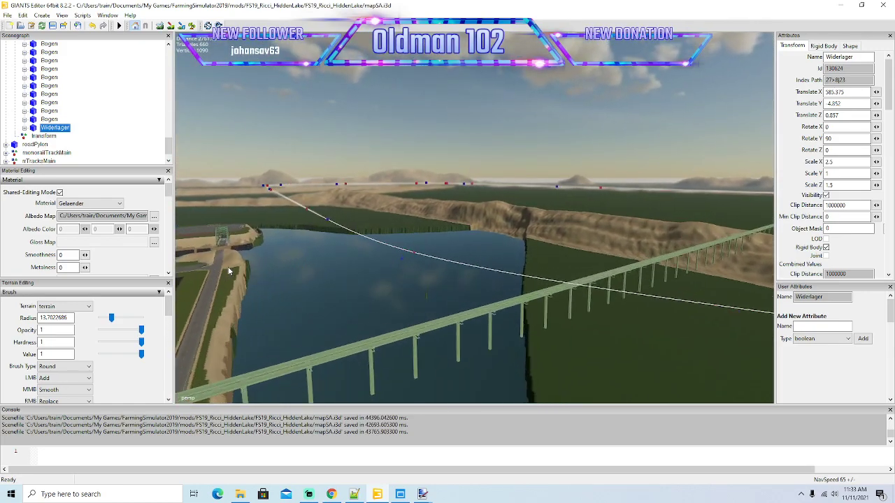
pyautogui.scroll(5, 468, 259)
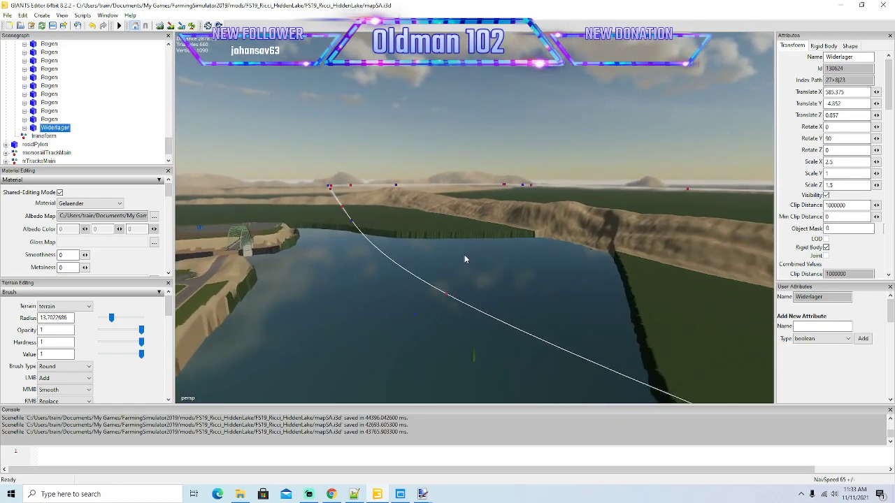
# Enlarge the terrain brush radius to about 17.95 and carve back the lake's grassy bank near the rail bridge.
pyautogui.keyDown('alt'); pyautogui.moveTo(565, 288); pyautogui.dragTo(539, 297); pyautogui.keyUp('alt')
pyautogui.scroll(2, 539, 296)
pyautogui.keyDown('alt'); pyautogui.moveTo(507, 211); pyautogui.dragTo(698, 327); pyautogui.keyUp('alt')
pyautogui.scroll(-4, 672, 326)
pyautogui.scroll(4, 496, 327)
pyautogui.scroll(-4, 699, 326)
pyautogui.scroll(-2, 700, 330)
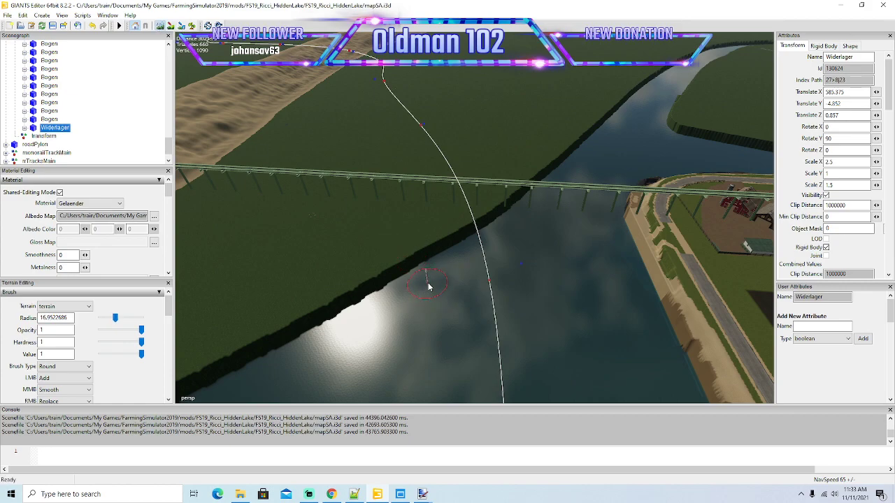
pyautogui.moveTo(390, 302); pyautogui.dragTo(402, 285)
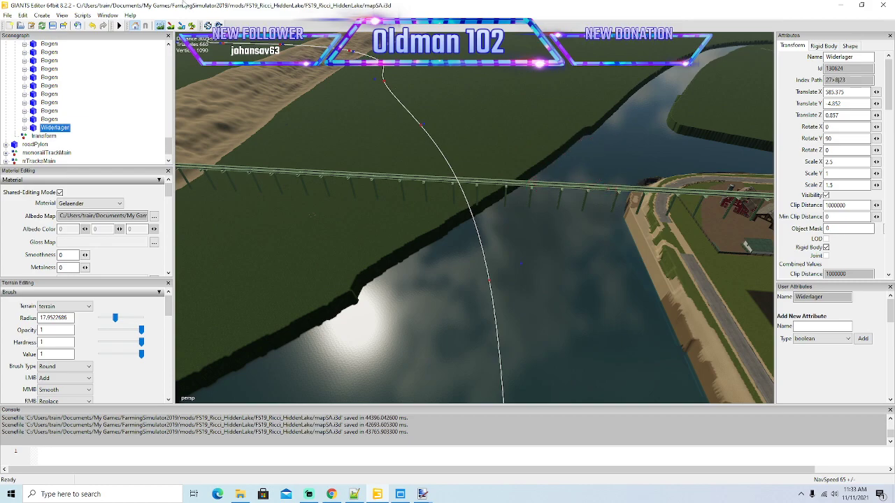
# Carve away and round off the corner of the grassy bank where the river meets the open lake.
pyautogui.keyDown('alt'); pyautogui.moveTo(519, 223); pyautogui.dragTo(483, 233); pyautogui.keyUp('alt')
pyautogui.scroll(3, 507, 193)
pyautogui.scroll(3, 509, 200)
pyautogui.moveTo(464, 332); pyautogui.dragTo(473, 179)
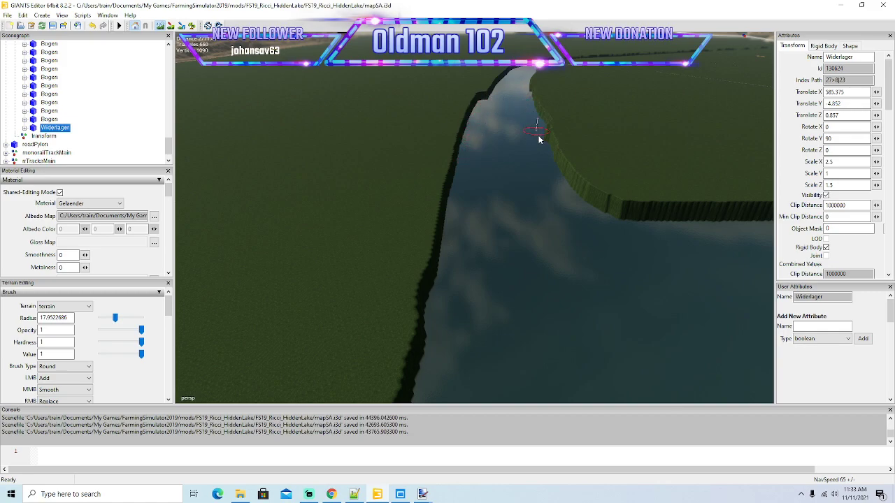
pyautogui.moveTo(592, 210); pyautogui.dragTo(703, 242)
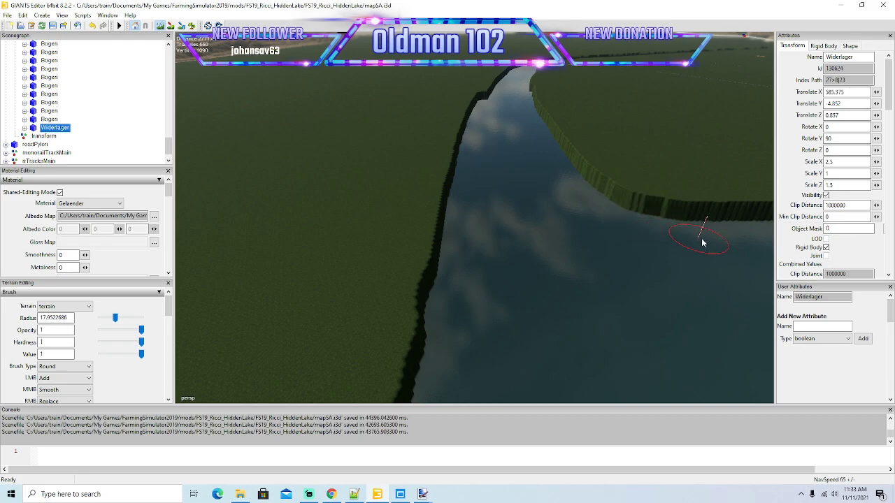
# Cut back the river bank opposite the rounded corner to widen the channel up to the next bend.
pyautogui.keyDown('alt'); pyautogui.moveTo(445, 229); pyautogui.dragTo(462, 237); pyautogui.keyUp('alt')
pyautogui.scroll(8, 452, 169)
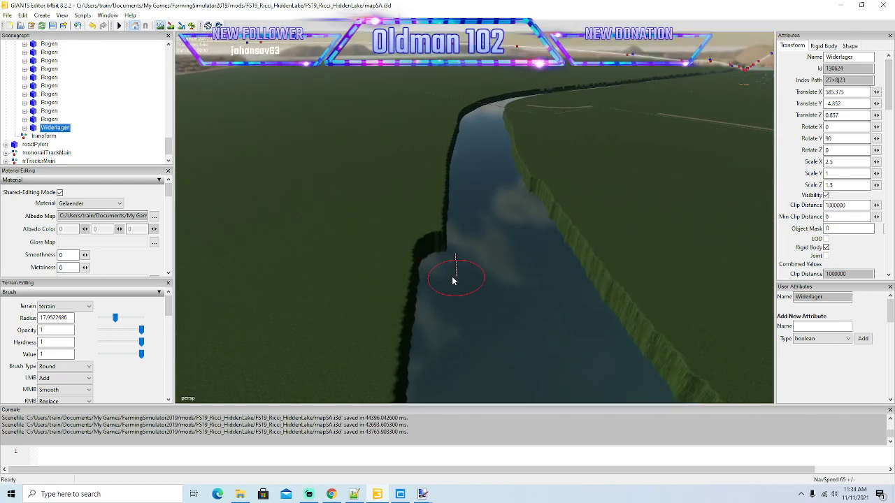
pyautogui.moveTo(448, 275); pyautogui.dragTo(451, 195)
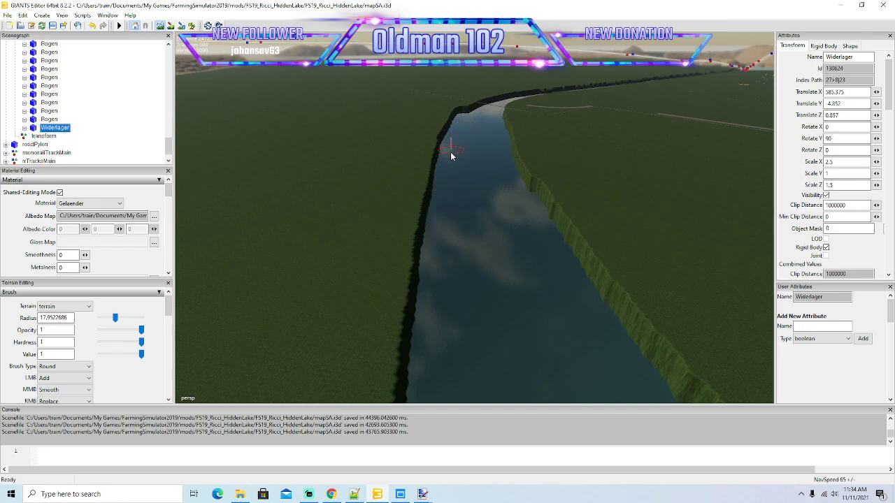
pyautogui.moveTo(439, 268); pyautogui.dragTo(444, 317)
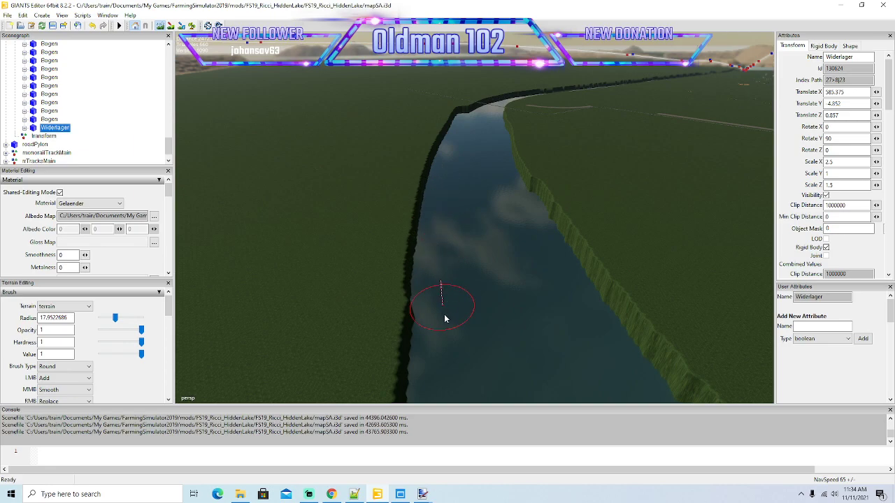
# Carve back the river bank past the rail track and road crossing to widen the channel around the bend.
pyautogui.keyDown('alt'); pyautogui.moveTo(303, 179); pyautogui.dragTo(414, 214); pyautogui.keyUp('alt')
pyautogui.scroll(5, 348, 161)
pyautogui.scroll(5, 349, 160)
pyautogui.scroll(-1, 414, 214)
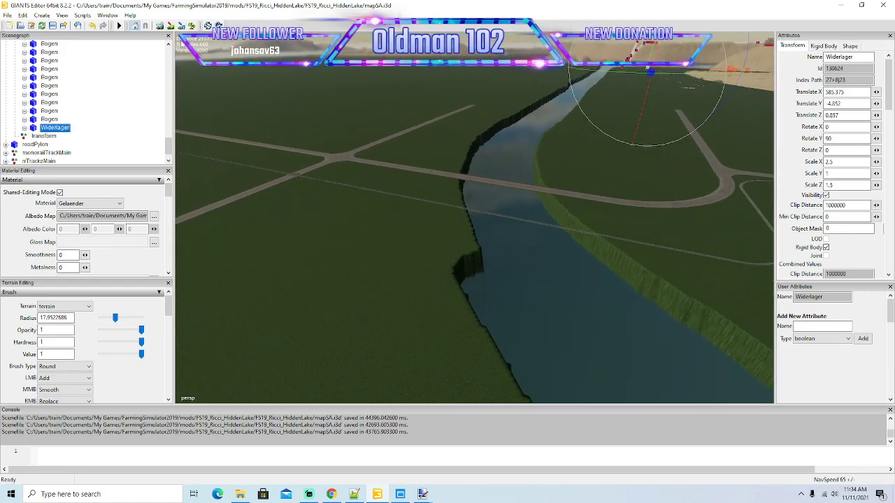
pyautogui.moveTo(492, 288); pyautogui.dragTo(474, 246)
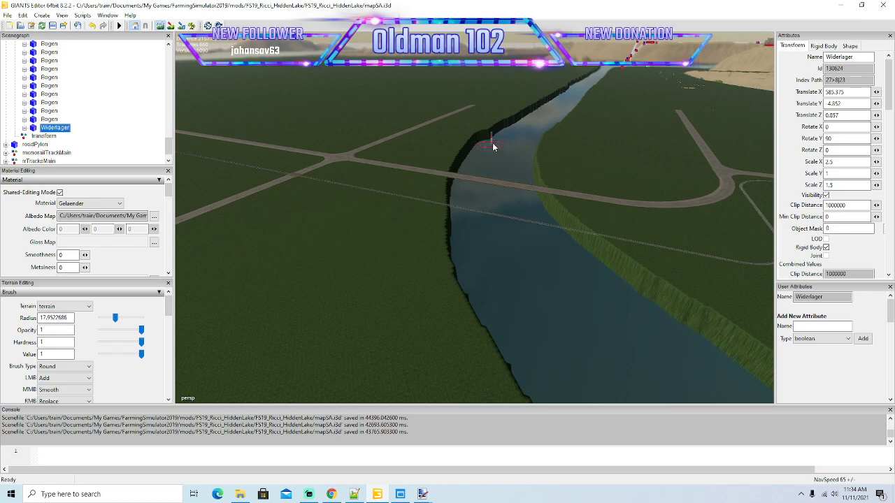
# Resume terrain sculpting and cut back the same bank along the straight river stretch between the two roads.
pyautogui.moveTo(507, 229)
pyautogui.keyDown('alt'); pyautogui.mouseDown()
pyautogui.moveTo(504, 209)
pyautogui.moveTo(525, 242)
pyautogui.moveTo(534, 295)
pyautogui.moveTo(517, 216)
pyautogui.mouseUp(); pyautogui.keyUp('alt')
pyautogui.scroll(8, 504, 209)
pyautogui.click(160, 26)
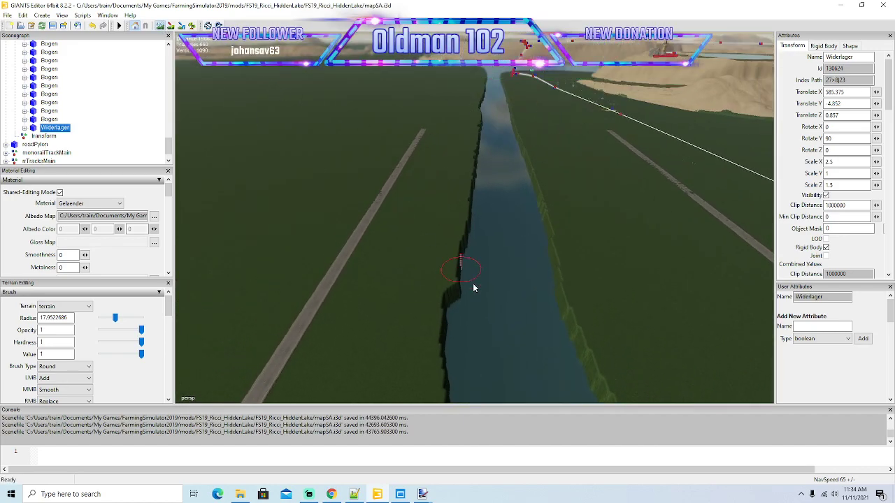
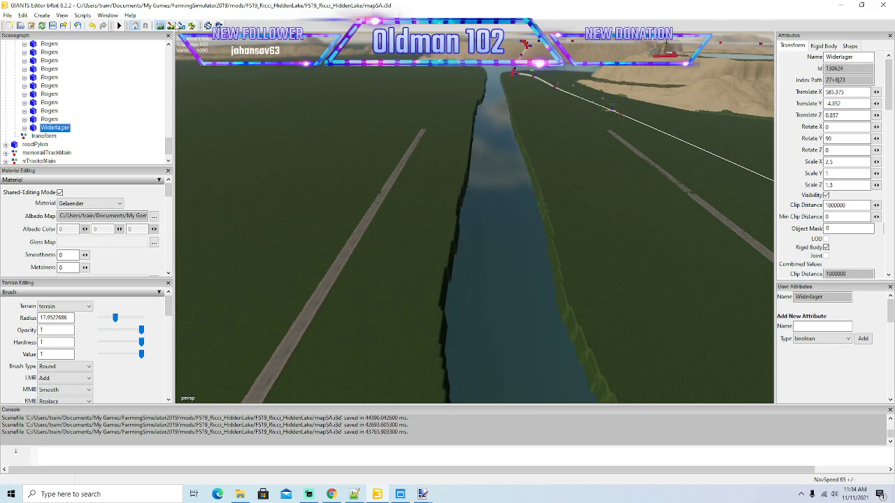
# Finish cutting back the river bank along the straight stretch up to the open lake.
pyautogui.keyDown('alt'); pyautogui.moveTo(523, 298); pyautogui.dragTo(540, 312); pyautogui.keyUp('alt')
pyautogui.scroll(5, 497, 303)
pyautogui.scroll(-5, 540, 313)
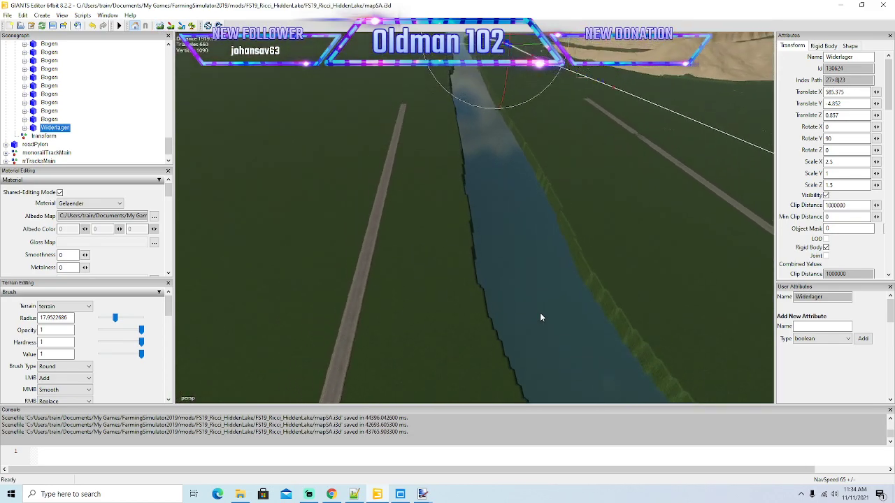
pyautogui.scroll(-2, 539, 312)
pyautogui.keyDown('alt'); pyautogui.moveTo(467, 218); pyautogui.dragTo(539, 283); pyautogui.keyUp('alt')
pyautogui.scroll(4, 553, 238)
pyautogui.scroll(3, 545, 234)
pyautogui.scroll(4, 553, 239)
pyautogui.scroll(2, 539, 283)
pyautogui.click(162, 28)
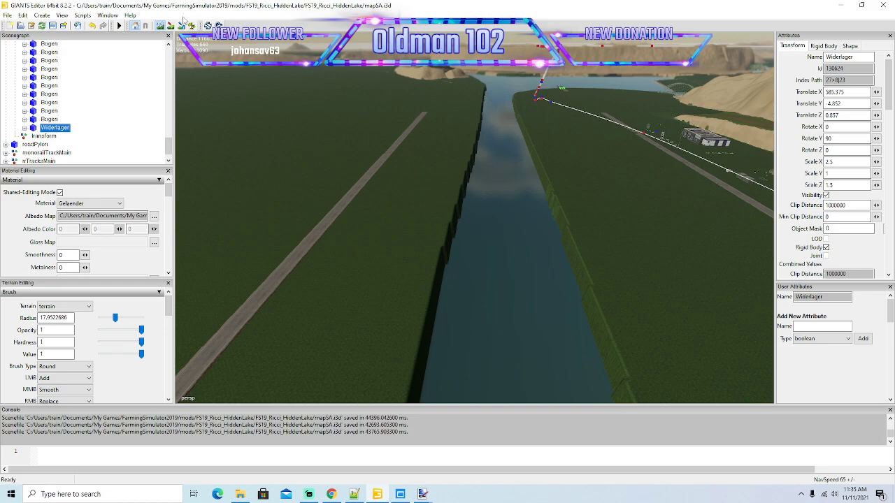
# Carve back the grassy lake bank opposite the bridge up to the foot of the sandy hill.
pyautogui.press('f')
pyautogui.scroll(8, 487, 204)
pyautogui.scroll(10, 491, 193)
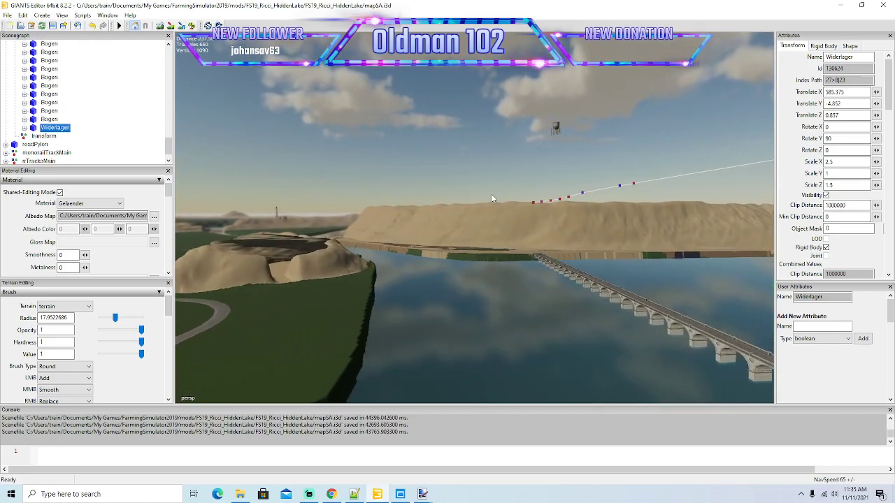
pyautogui.keyDown('alt'); pyautogui.moveTo(491, 194); pyautogui.dragTo(449, 266); pyautogui.keyUp('alt')
pyautogui.scroll(-4, 449, 267)
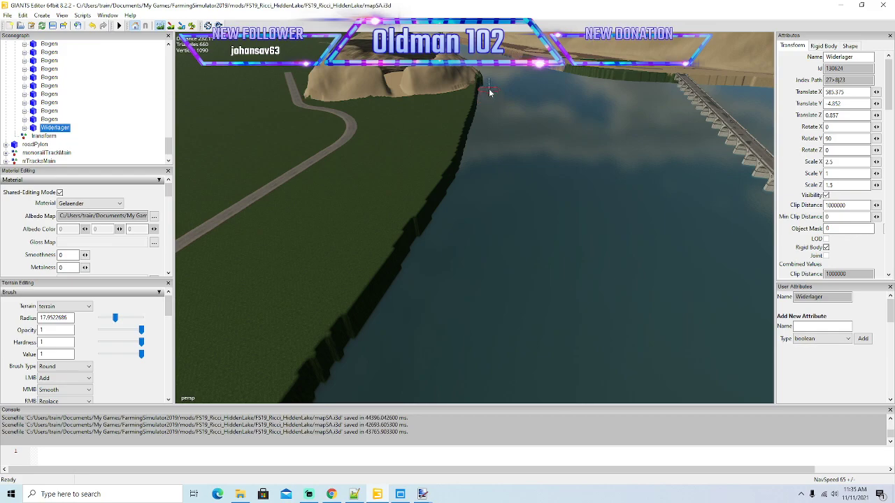
pyautogui.click(160, 26)
# Cut back the bank along the foot of the sandy hill to widen the channel opposite the shore road.
pyautogui.moveTo(562, 214)
pyautogui.keyDown('alt'); pyautogui.mouseDown()
pyautogui.moveTo(559, 195)
pyautogui.moveTo(482, 253)
pyautogui.mouseUp(); pyautogui.keyUp('alt')
pyautogui.scroll(3, 563, 197)
pyautogui.scroll(8, 566, 199)
pyautogui.scroll(-4, 482, 252)
pyautogui.click(160, 26)
pyautogui.moveTo(445, 261)
pyautogui.mouseDown(button='right')
pyautogui.moveTo(493, 181)
pyautogui.moveTo(503, 130)
pyautogui.mouseUp(button='right')
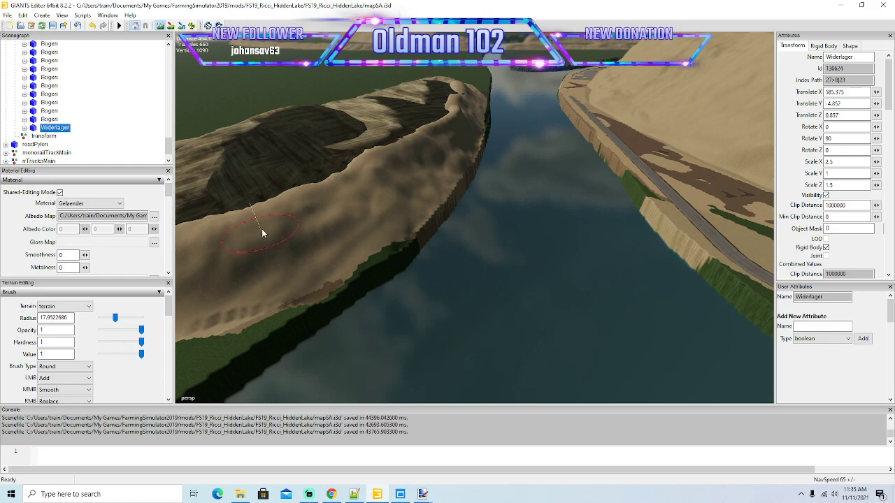
# Lower the terrain brush opacity to 0.443, hardness to 0.455 and value to 0.398, and refine the bank below the sandy hill.
pyautogui.moveTo(142, 330)
pyautogui.mouseDown()
pyautogui.moveTo(118, 330)
pyautogui.moveTo(128, 343)
pyautogui.moveTo(118, 355)
pyautogui.mouseUp()
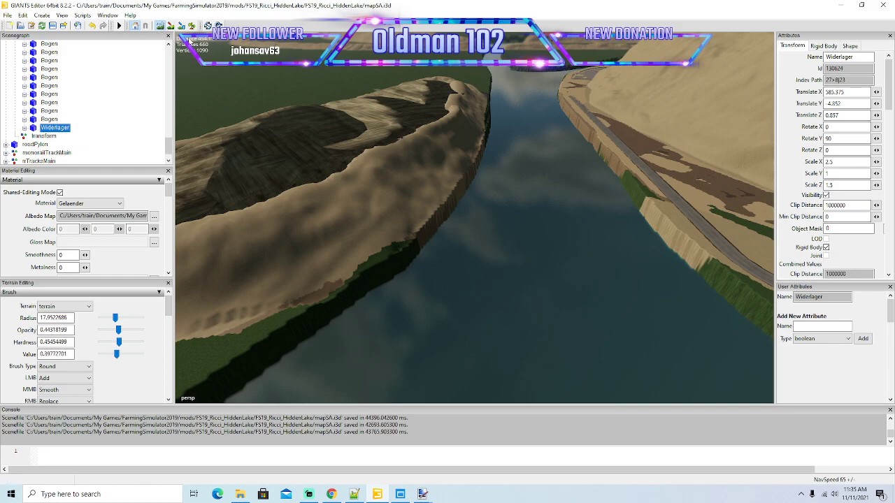
pyautogui.scroll(1, 489, 114)
pyautogui.moveTo(373, 270)
pyautogui.mouseDown()
pyautogui.moveTo(272, 332)
pyautogui.moveTo(399, 257)
pyautogui.mouseUp()
pyautogui.moveTo(488, 105)
pyautogui.mouseDown()
pyautogui.moveTo(472, 174)
pyautogui.moveTo(487, 102)
pyautogui.mouseUp()
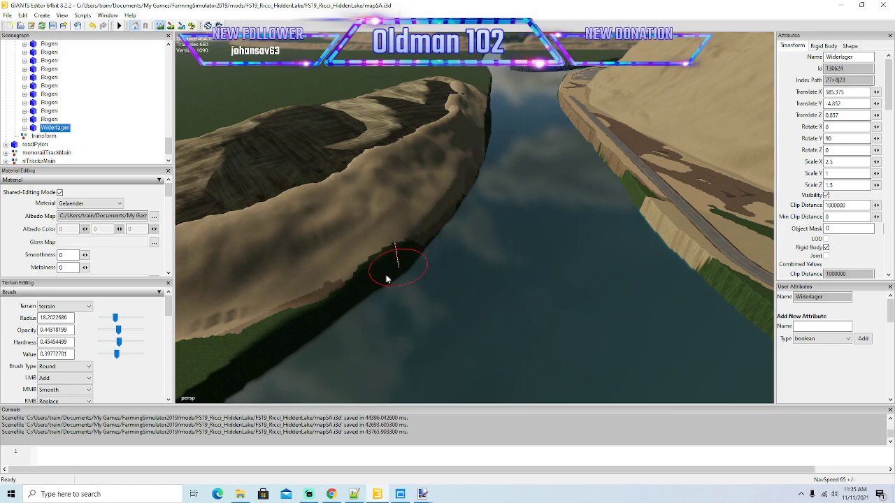
pyautogui.click(160, 28)
# Touch up the grassy lake bank between the sandy hill and the river mouth with the softer brush.
pyautogui.keyDown('alt'); pyautogui.moveTo(418, 285); pyautogui.dragTo(448, 271); pyautogui.keyUp('alt')
pyautogui.scroll(3, 448, 271)
pyautogui.moveTo(280, 308)
pyautogui.keyDown('alt'); pyautogui.mouseDown()
pyautogui.moveTo(461, 305)
pyautogui.moveTo(596, 319)
pyautogui.moveTo(428, 270)
pyautogui.moveTo(429, 258)
pyautogui.moveTo(381, 296)
pyautogui.moveTo(405, 265)
pyautogui.mouseUp(); pyautogui.keyUp('alt')
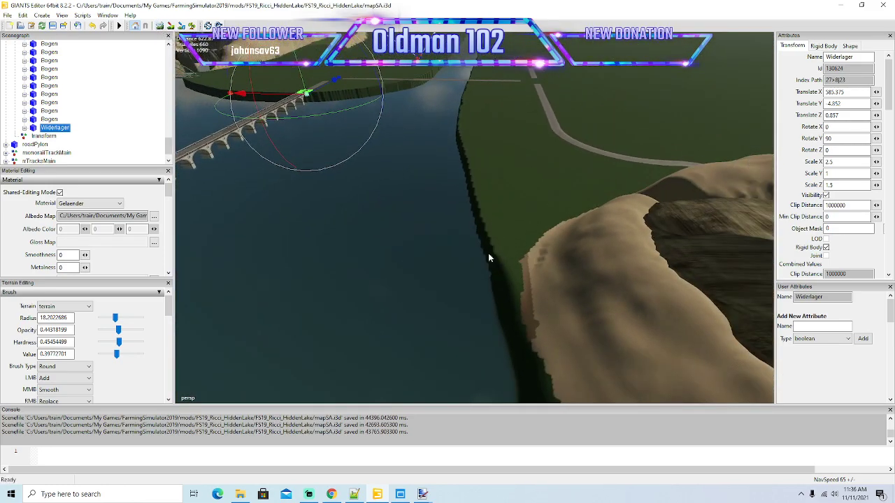
pyautogui.click(160, 25)
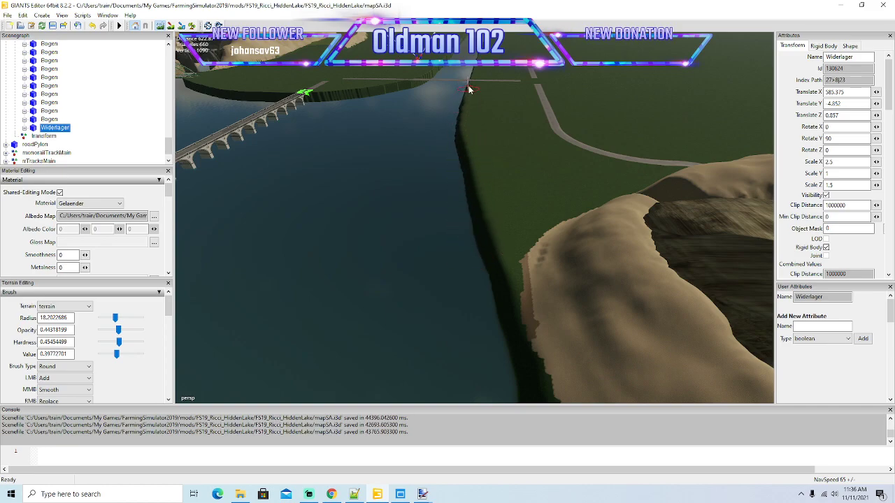
pyautogui.keyDown('ctrl'); pyautogui.moveTo(483, 259); pyautogui.dragTo(485, 259); pyautogui.keyUp('ctrl')
pyautogui.click(161, 26)
# Duplicate the empty transform group, collapse the mainToMining group and select the first of the two empty groups.
pyautogui.moveTo(266, 105)
pyautogui.keyDown('alt'); pyautogui.mouseDown()
pyautogui.moveTo(296, 181)
pyautogui.moveTo(369, 302)
pyautogui.moveTo(428, 287)
pyautogui.moveTo(533, 315)
pyautogui.moveTo(517, 277)
pyautogui.moveTo(555, 348)
pyautogui.mouseUp(); pyautogui.keyUp('alt')
pyautogui.scroll(10, 296, 181)
pyautogui.scroll(10, 518, 271)
pyautogui.scroll(-2, 555, 348)
pyautogui.click(40, 136)
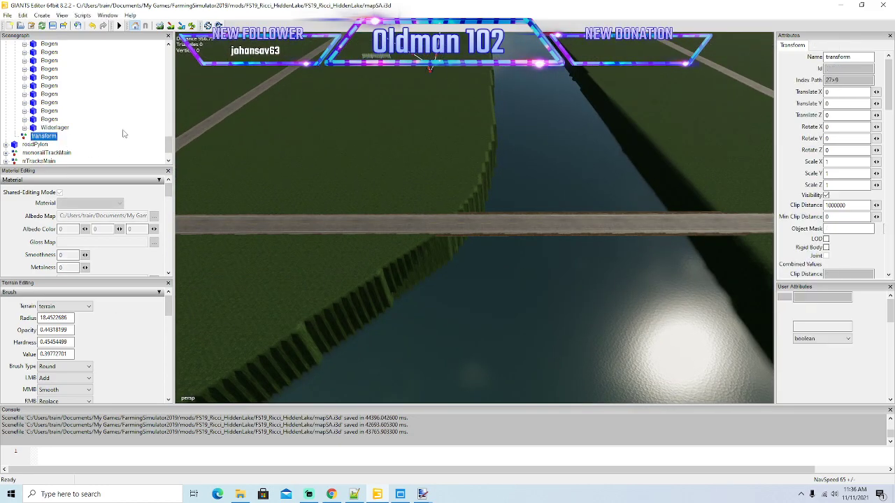
pyautogui.hotkey('ctrl', 'd')
pyautogui.scroll(5, 84, 133)
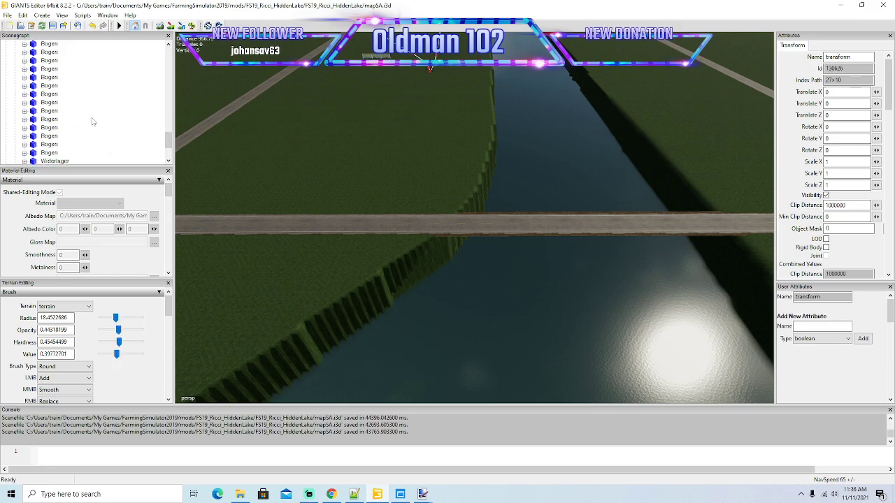
pyautogui.click(16, 61)
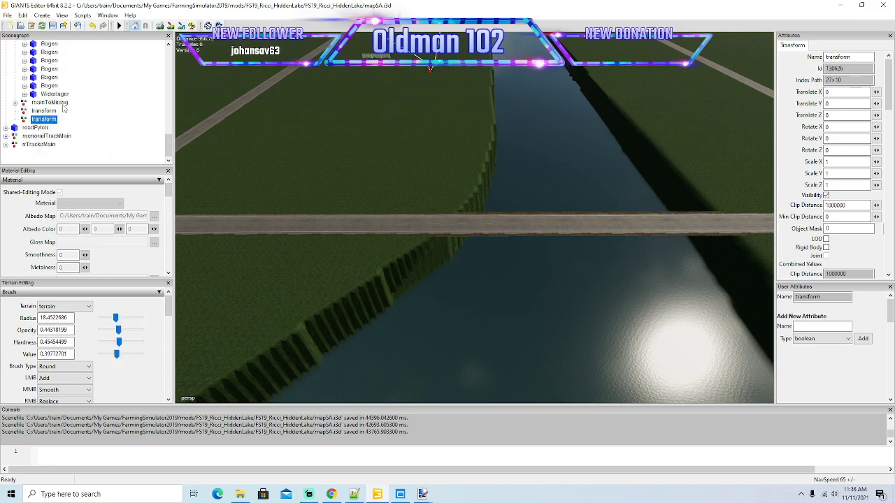
pyautogui.click(24, 113)
pyautogui.keyDown('alt'); pyautogui.moveTo(560, 255); pyautogui.dragTo(591, 237); pyautogui.keyUp('alt')
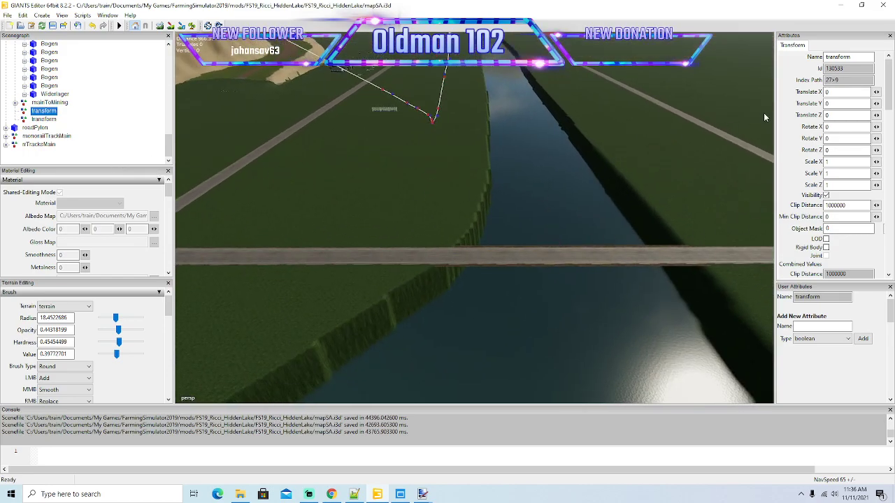
# Duplicate the first Bogen and Widerlager of mainToMining and move the copies into the first empty transform group.
pyautogui.click(15, 102)
pyautogui.click(33, 113)
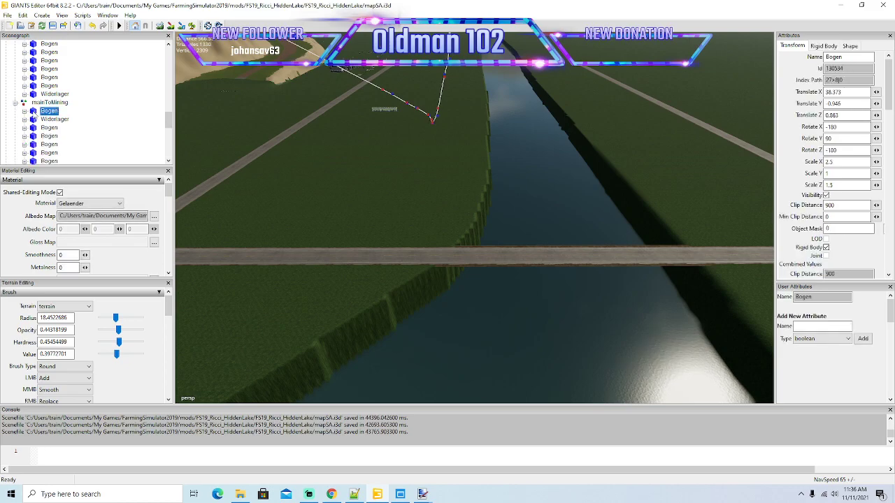
pyautogui.keyDown('ctrl'); pyautogui.click(32, 120); pyautogui.keyUp('ctrl')
pyautogui.hotkey('ctrl', 'd')
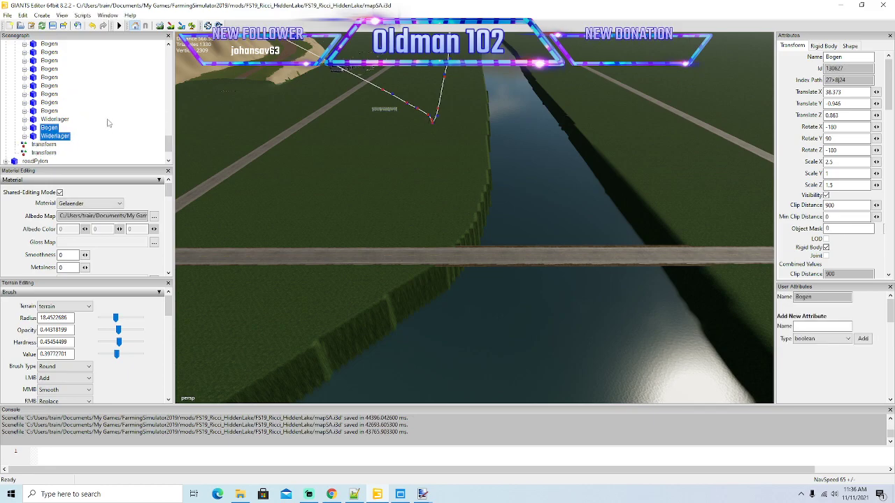
pyautogui.click(23, 15)
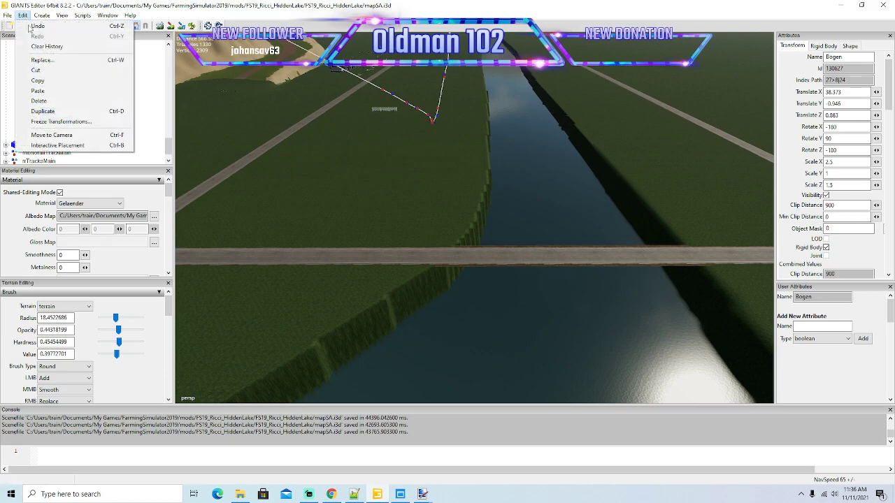
pyautogui.click(38, 72)
pyautogui.click(27, 112)
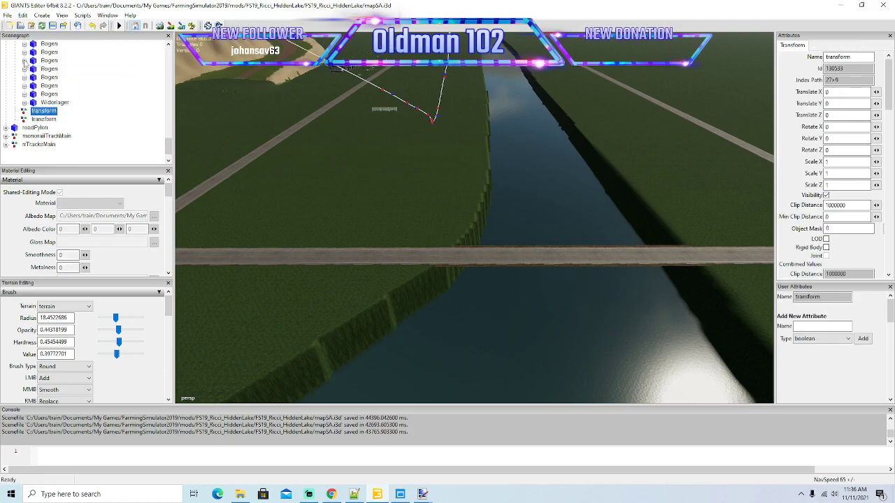
pyautogui.click(23, 14)
pyautogui.click(40, 93)
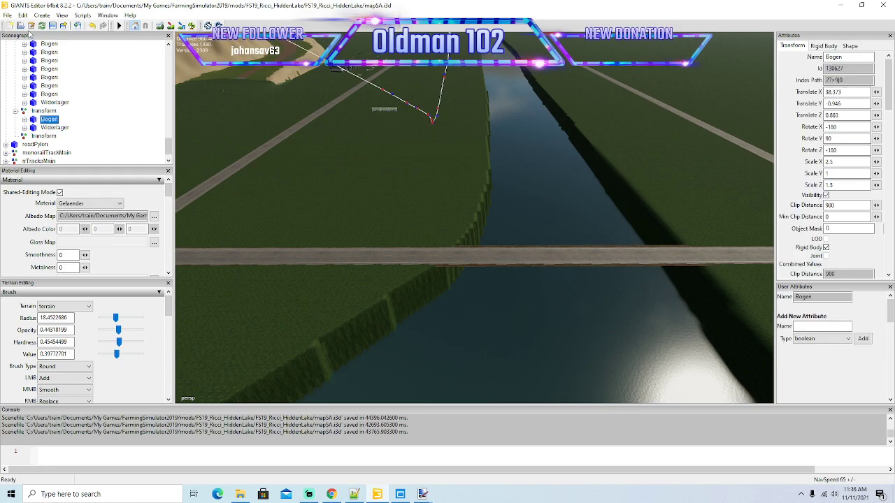
# Place the copied Widerlager on the road at the river bank and the copied Bogen beside it over the water.
pyautogui.click(53, 128)
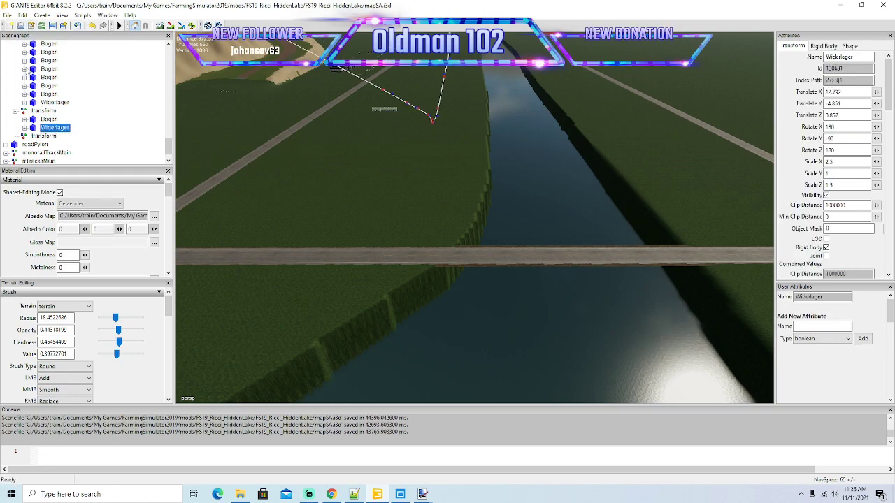
pyautogui.click(23, 15)
pyautogui.click(54, 145)
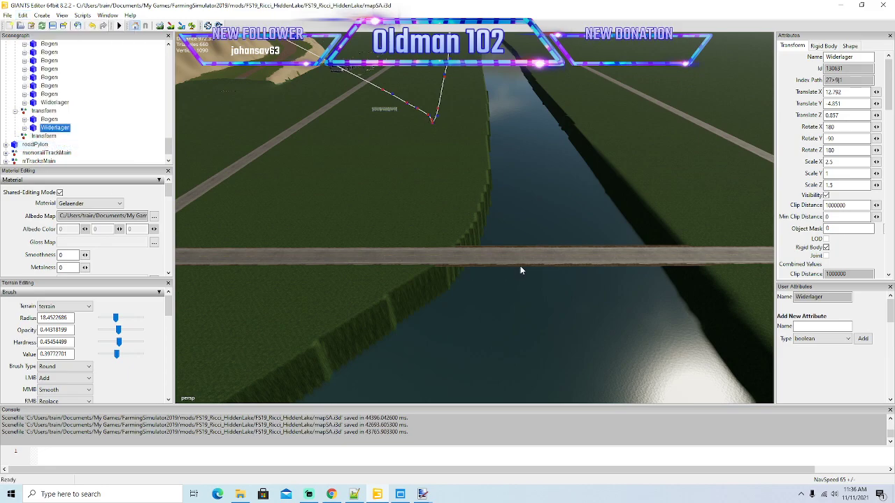
pyautogui.click(437, 257)
pyautogui.click(46, 119)
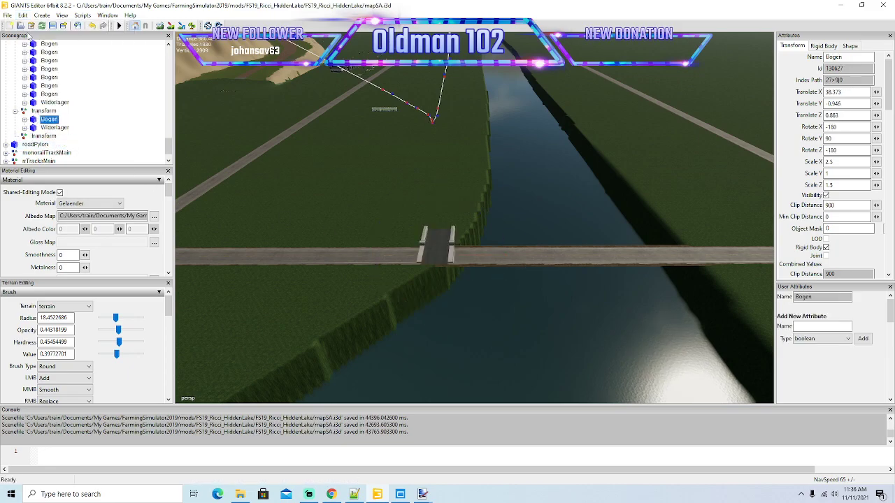
pyautogui.click(23, 15)
pyautogui.click(54, 145)
pyautogui.click(496, 261)
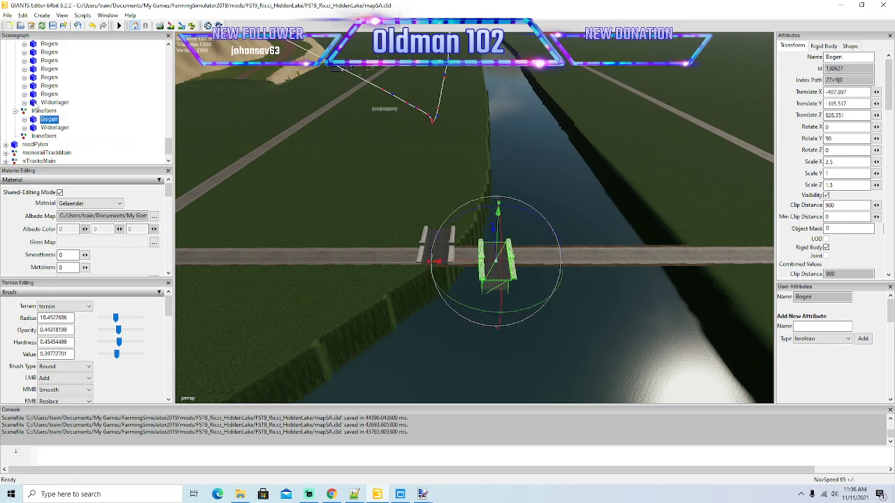
# Set the copied Bogen's Translate Y to -0.946, matching the last arch of mainToMining.
pyautogui.click(49, 94)
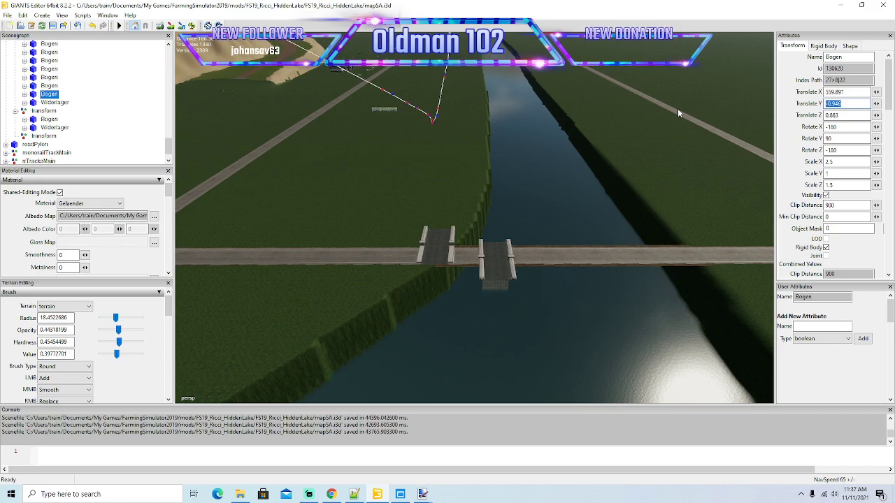
pyautogui.click(48, 119)
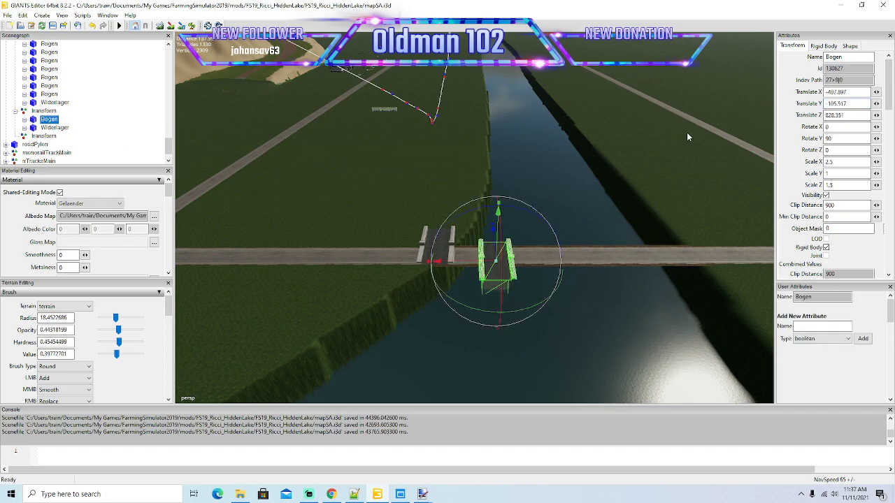
pyautogui.doubleClick(853, 103)
pyautogui.write('-0.946')
pyautogui.press('Return')
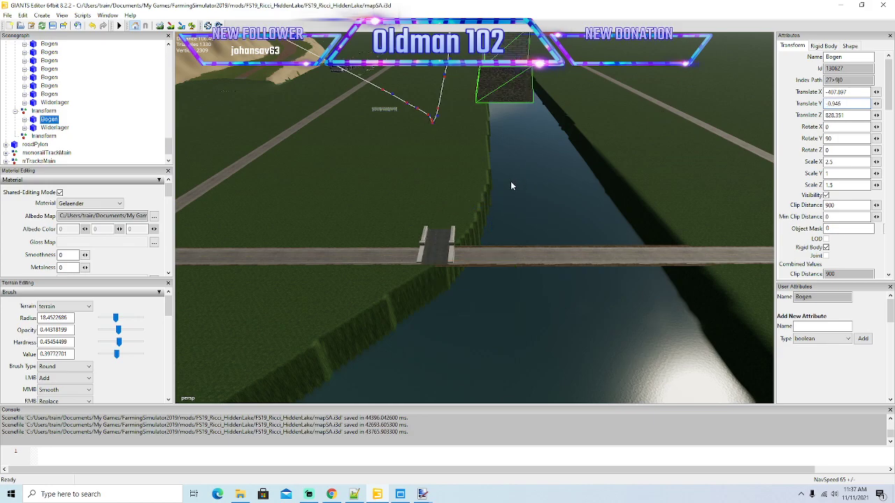
# Place the new bridge's transform group on the road just before the river bank with interactive placement.
pyautogui.keyDown('alt'); pyautogui.moveTo(351, 234); pyautogui.dragTo(517, 244); pyautogui.keyUp('alt')
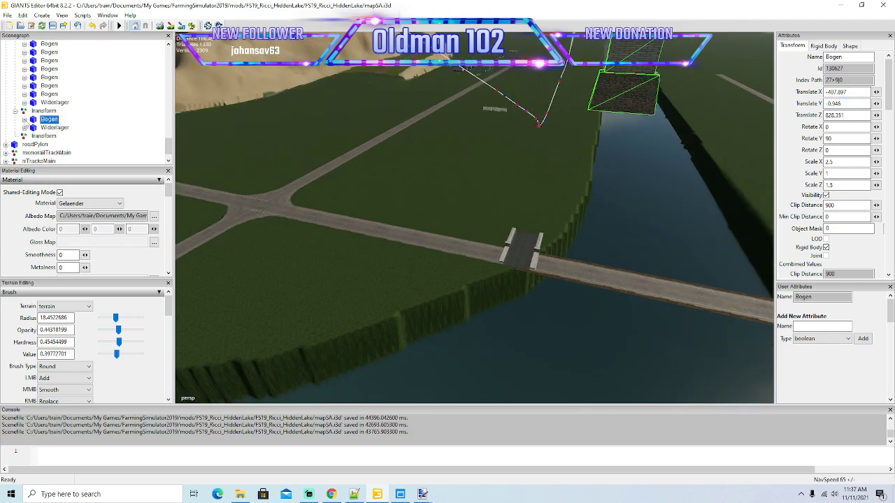
pyautogui.click(24, 112)
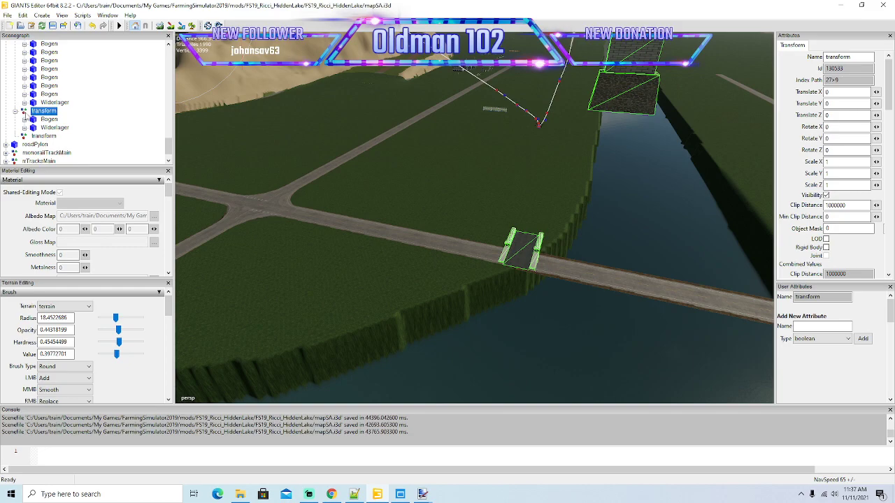
pyautogui.click(27, 15)
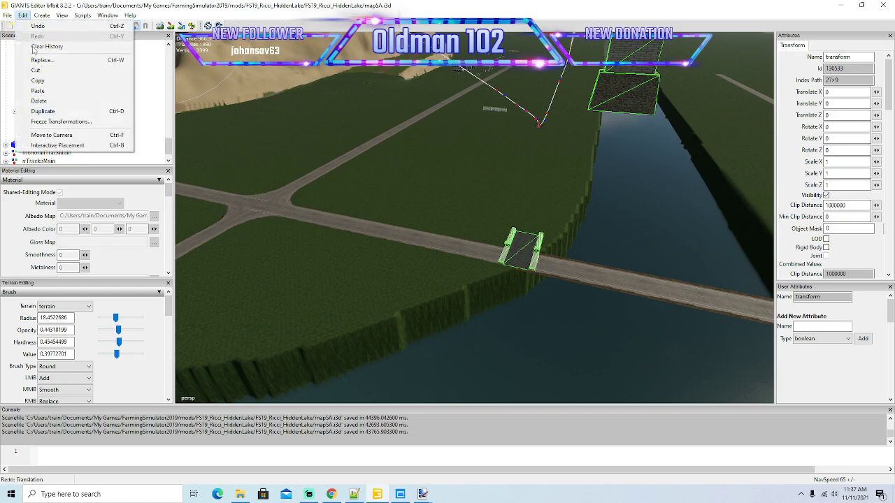
pyautogui.click(63, 146)
pyautogui.click(479, 254)
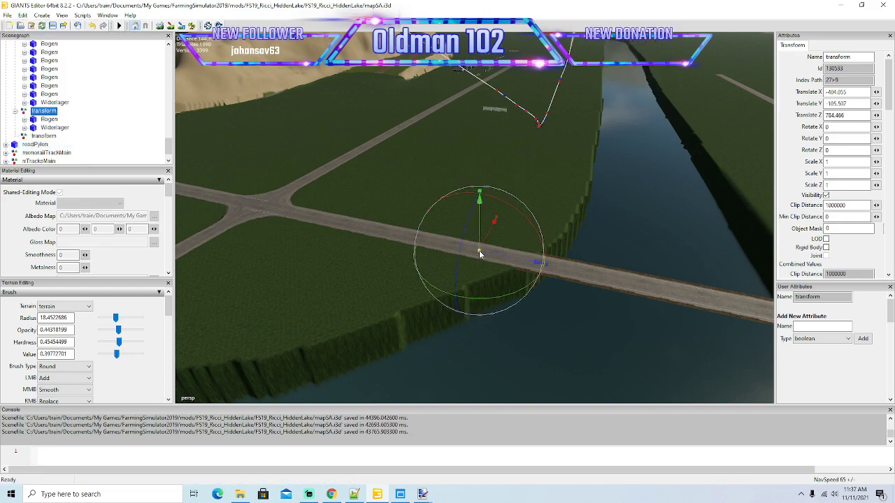
# Place the group's Bogen on the road at the river's edge with interactive placement.
pyautogui.click(35, 121)
pyautogui.click(23, 14)
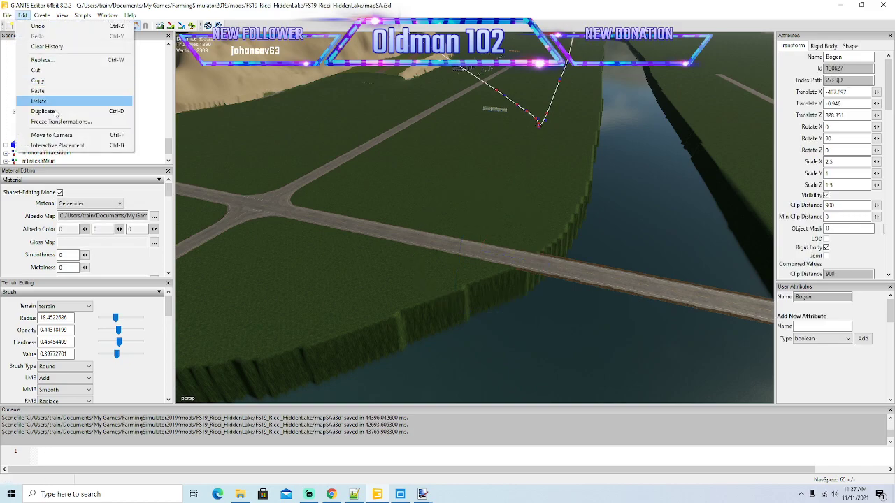
pyautogui.click(62, 146)
pyautogui.click(559, 268)
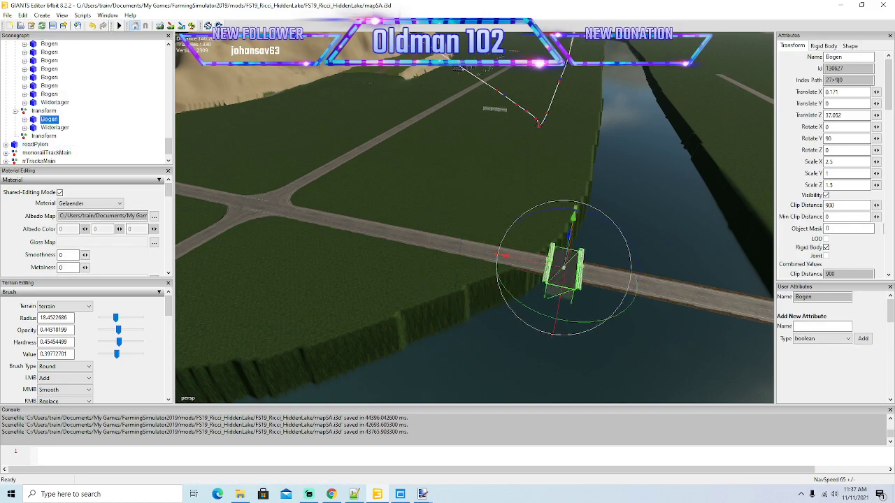
# Place the group's Widerlager on the road over the water, beyond the Bogen, with interactive placement.
pyautogui.click(55, 128)
pyautogui.click(23, 15)
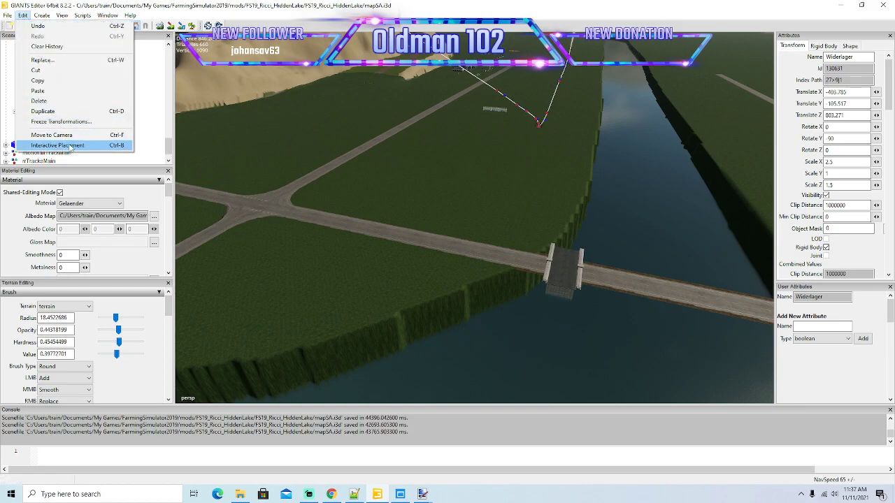
pyautogui.click(63, 146)
pyautogui.click(634, 285)
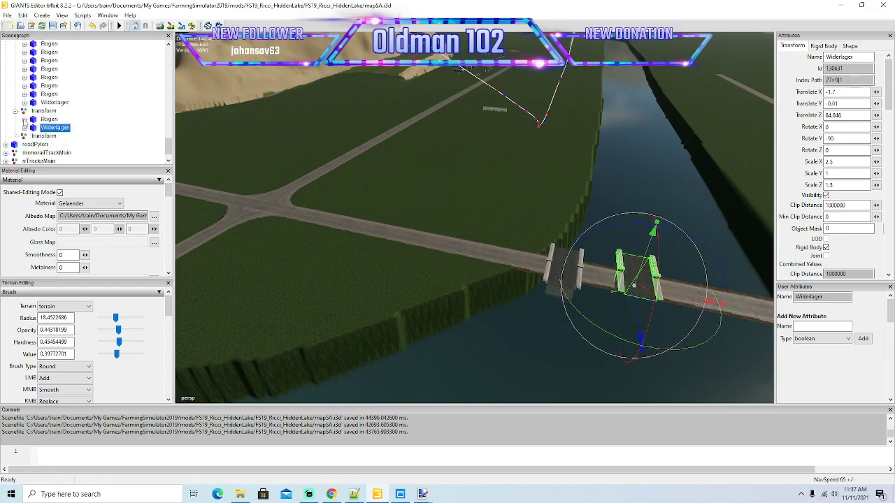
# Set the new group's Bogen to a Translate Y of -0.946, copied from the last Bogen of mainToMining.
pyautogui.click(564, 269)
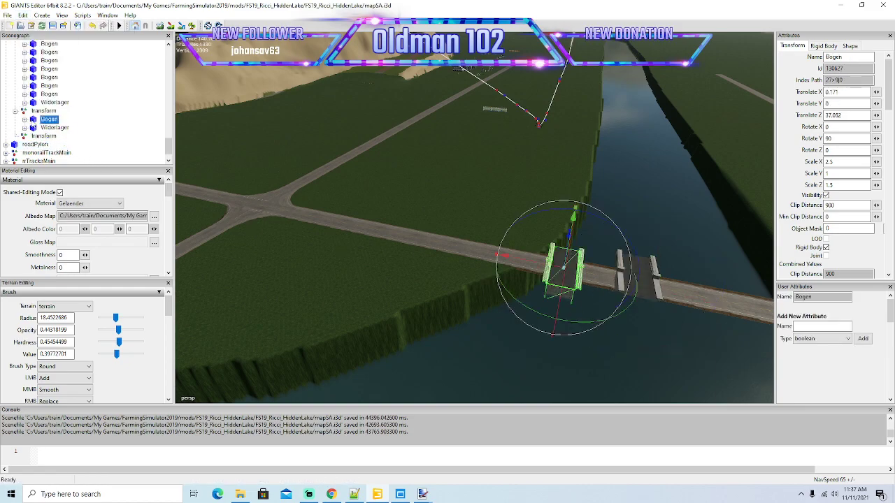
pyautogui.click(46, 94)
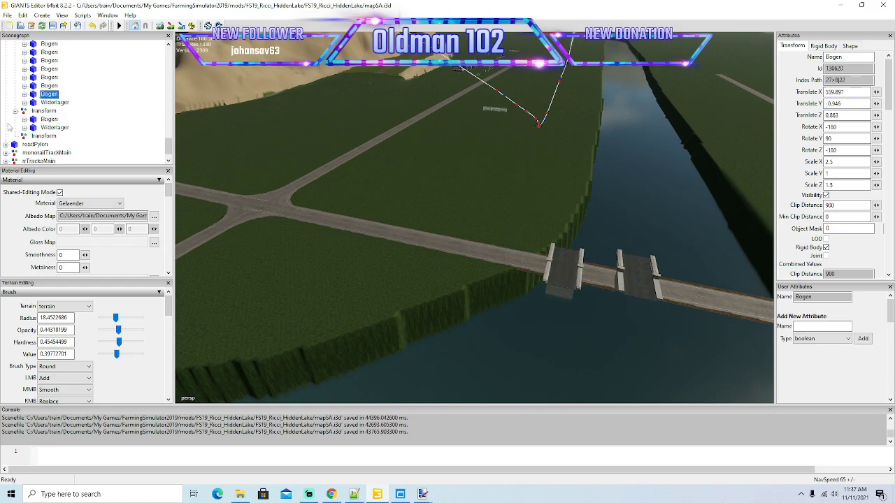
pyautogui.click(33, 119)
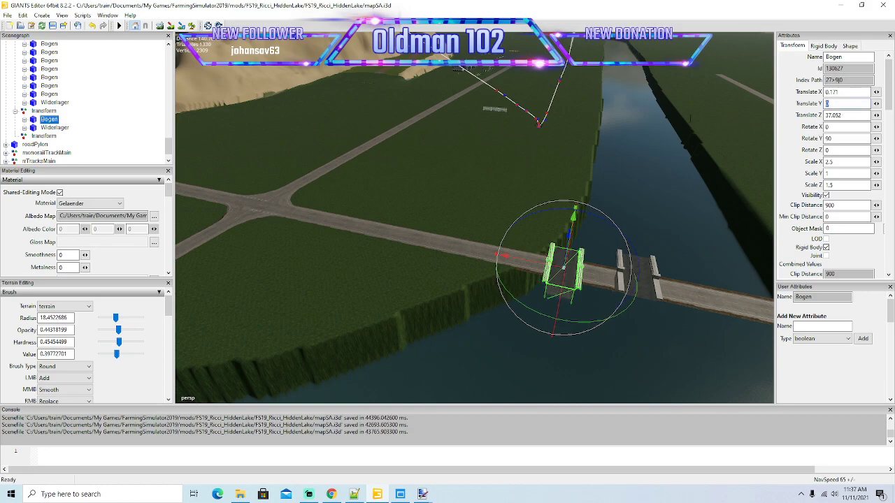
pyautogui.hotkey('ctrl', 'v')
pyautogui.press('Return')
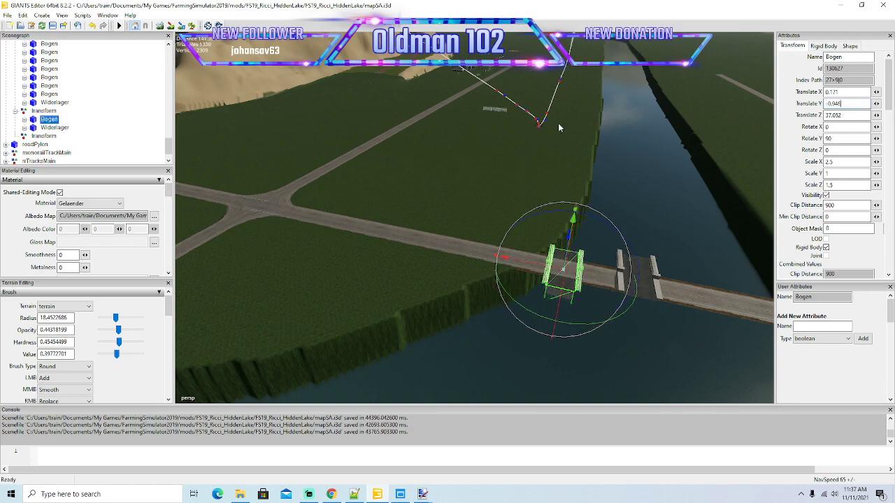
# Set the new group's Widerlager to a Translate Y of -4.852, matching the last Widerlager of mainToMining.
pyautogui.click(43, 103)
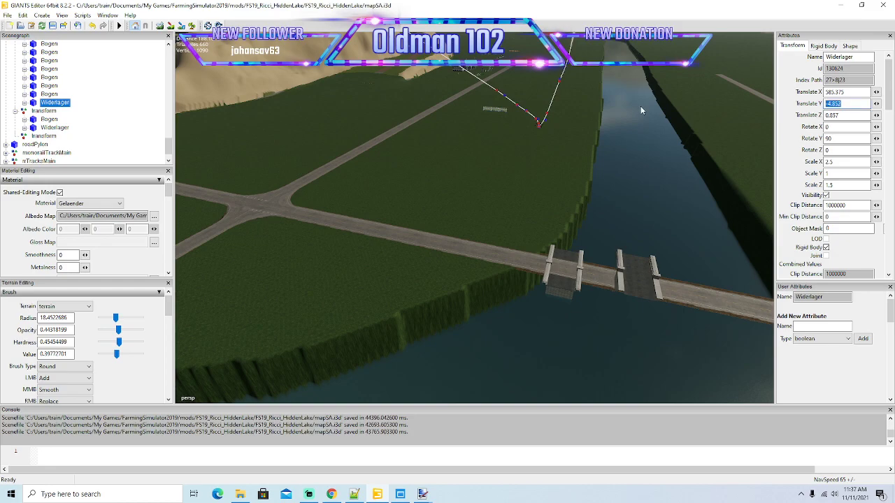
pyautogui.click(43, 128)
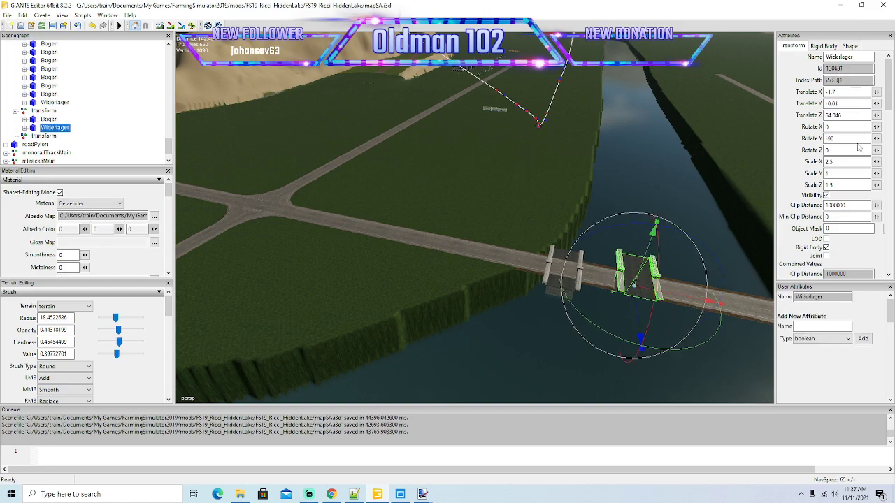
pyautogui.write('-4.852')
# Move the group's Bogen off the road to open water beside it, at a Translate X of about -43.9.
pyautogui.keyDown('alt'); pyautogui.moveTo(471, 253); pyautogui.dragTo(572, 252); pyautogui.keyUp('alt')
pyautogui.scroll(5, 473, 264)
pyautogui.scroll(-3, 455, 230)
pyautogui.keyDown('alt'); pyautogui.moveTo(436, 180); pyautogui.dragTo(424, 203); pyautogui.keyUp('alt')
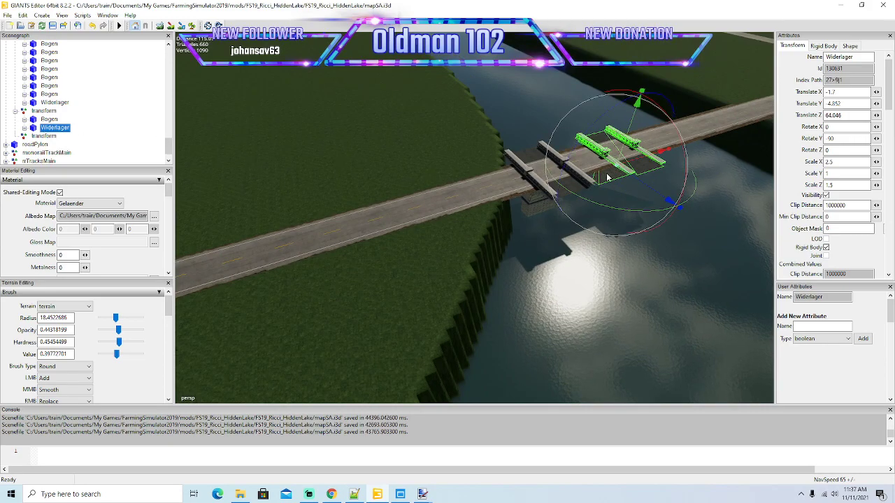
pyautogui.click(48, 118)
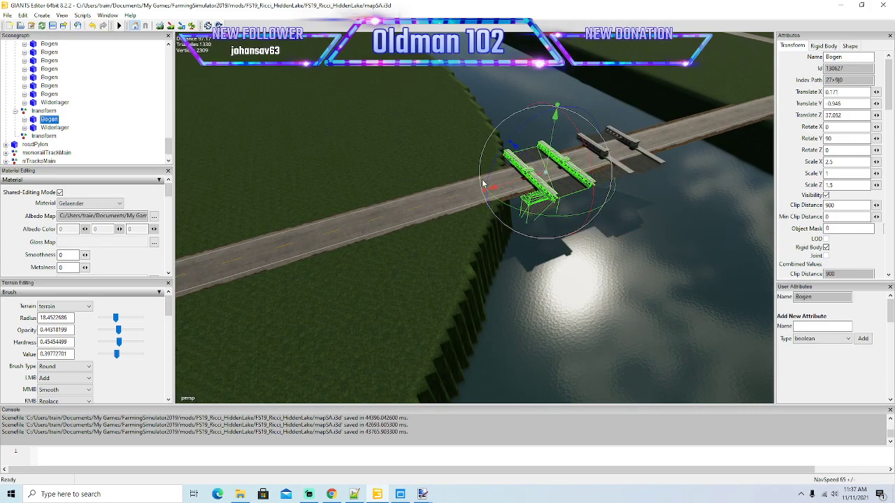
pyautogui.moveTo(532, 163); pyautogui.dragTo(653, 312)
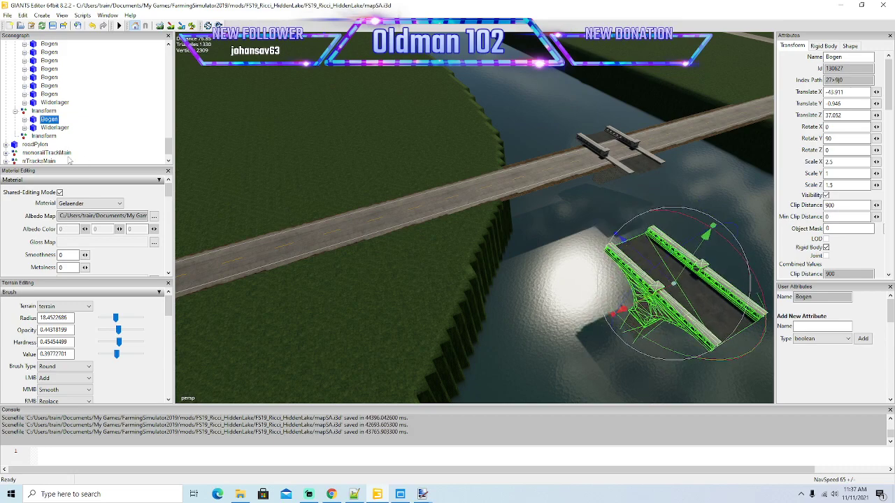
# Turn the group's Widerlager in line with the road and set its Rotate Y to 0.
pyautogui.click(51, 128)
pyautogui.moveTo(613, 208); pyautogui.dragTo(453, 148)
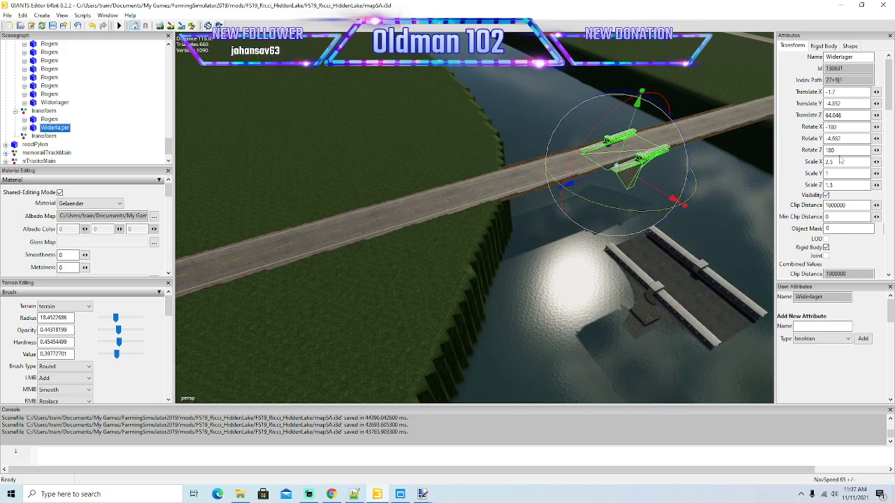
pyautogui.doubleClick(848, 139)
pyautogui.write('0')
pyautogui.press('Return')
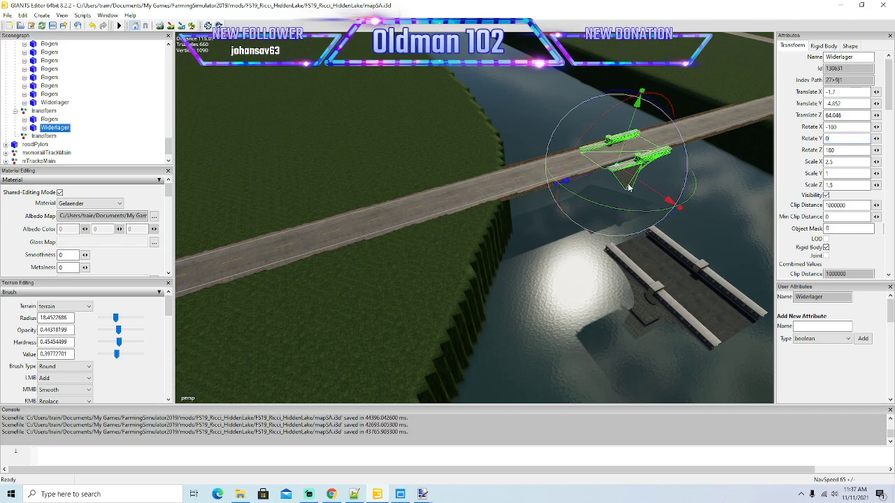
# Move the Widerlager along the road onto the near river bank, at about Translate X 0.082 and Translate Z 14.65.
pyautogui.moveTo(562, 182); pyautogui.dragTo(472, 289)
pyautogui.scroll(3, 448, 209)
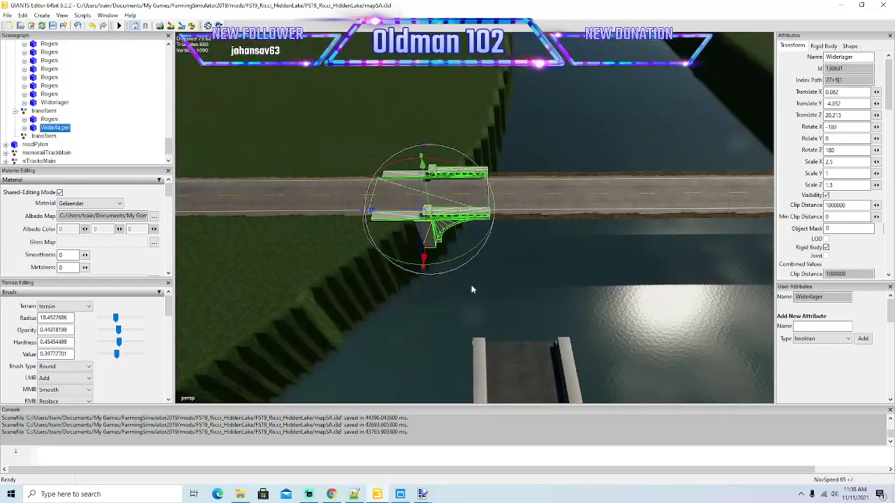
pyautogui.moveTo(386, 210); pyautogui.dragTo(359, 212)
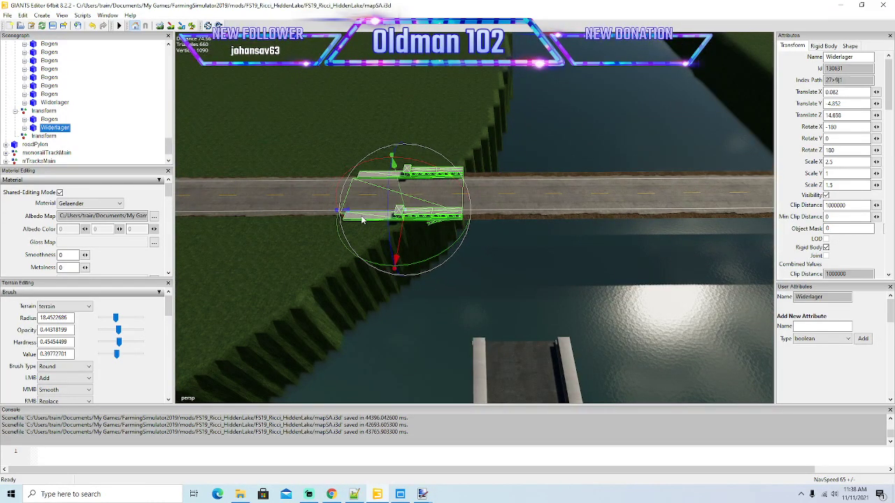
# Smooth the jagged terrain of the near river bank on both sides of the road with terrain sculpting.
pyautogui.keyDown('alt'); pyautogui.moveTo(503, 222); pyautogui.dragTo(507, 239); pyautogui.keyUp('alt')
pyautogui.scroll(-3, 507, 240)
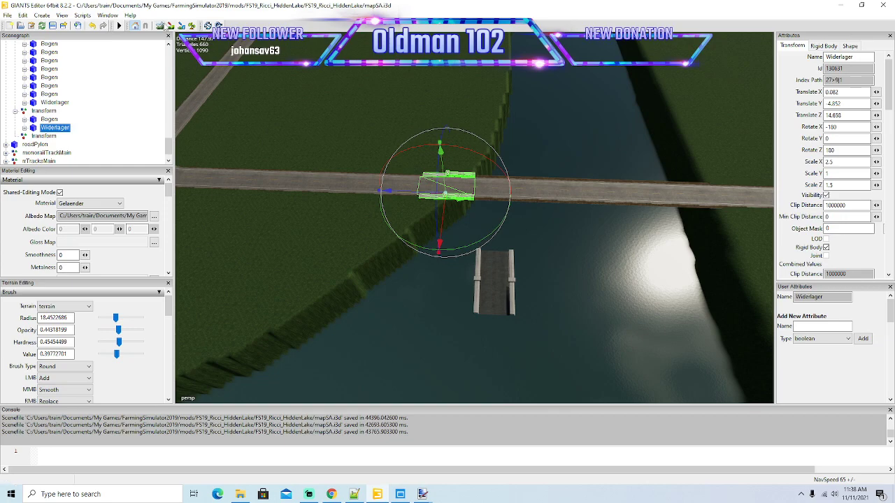
pyautogui.click(161, 26)
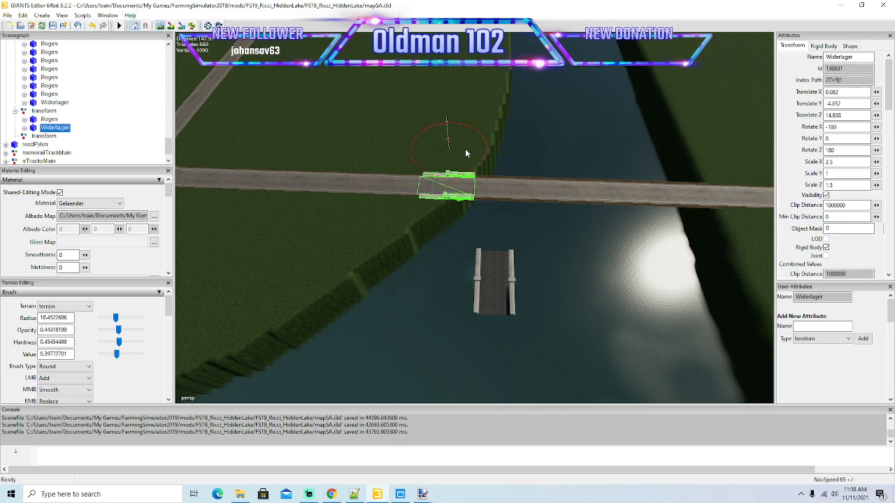
pyautogui.moveTo(504, 143)
pyautogui.mouseDown()
pyautogui.moveTo(375, 247)
pyautogui.moveTo(514, 75)
pyautogui.mouseUp()
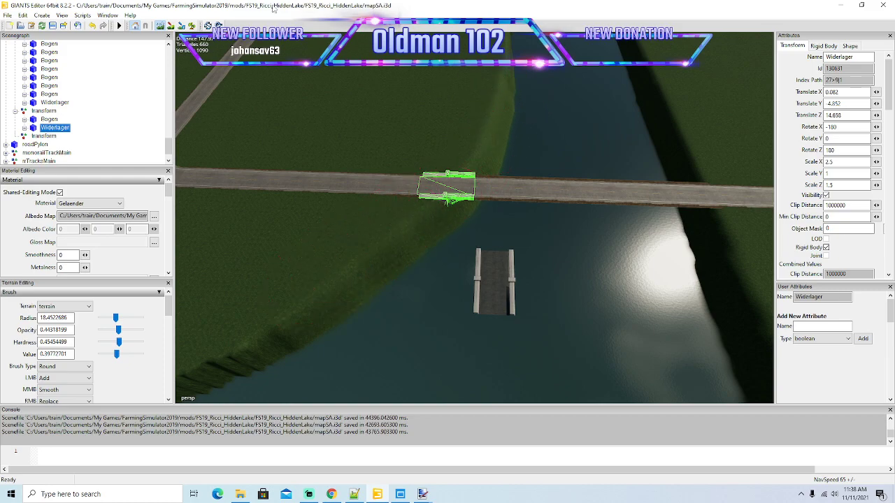
pyautogui.click(161, 26)
# Slide the Widerlager along the road toward the water to a Translate Z of about 21.45.
pyautogui.scroll(3, 306, 149)
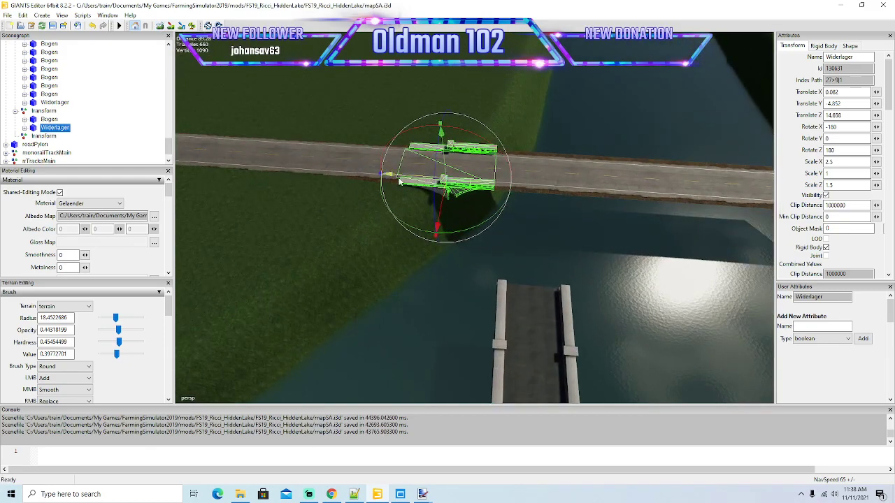
pyautogui.moveTo(403, 179); pyautogui.dragTo(430, 186)
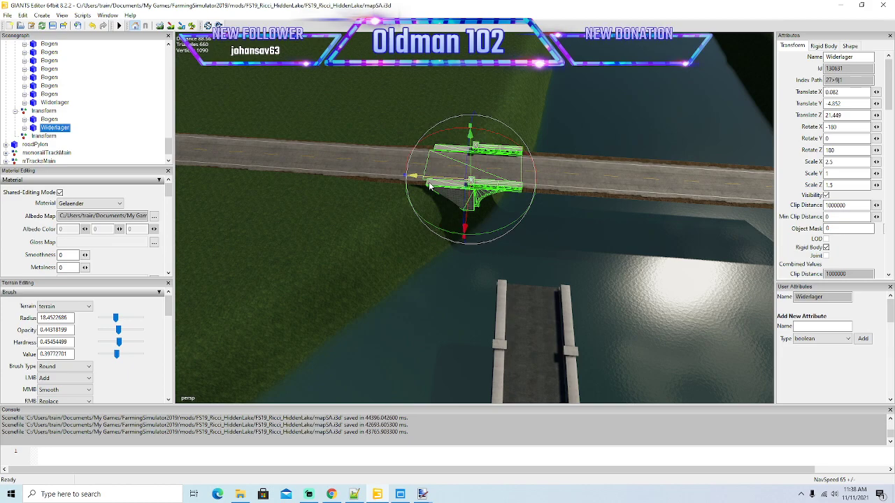
# Turn the Bogen floating beside the road parallel to the bridge and set its Rotate Y to 0.
pyautogui.click(46, 119)
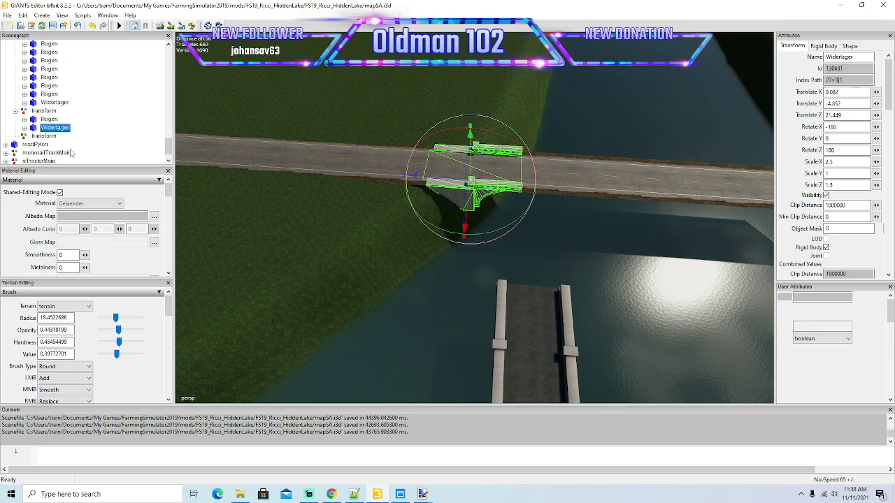
pyautogui.press('f')
pyautogui.moveTo(458, 314); pyautogui.dragTo(567, 265)
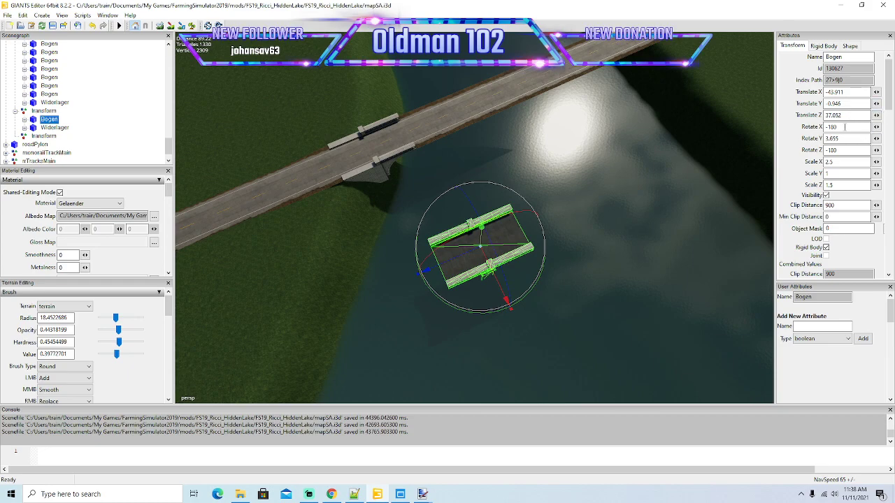
pyautogui.write('0')
pyautogui.press('Return')
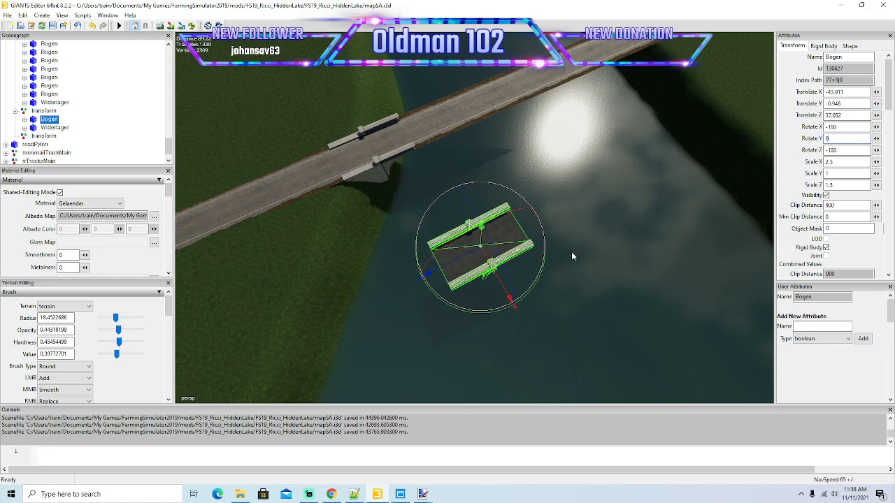
# Move the Bogen back onto the road just beyond the Widerlager, at about Translate X 0.473 and Translate Z 48.17.
pyautogui.moveTo(505, 290); pyautogui.dragTo(648, 170)
pyautogui.scroll(3, 348, 127)
pyautogui.scroll(3, 349, 131)
pyautogui.scroll(-3, 442, 193)
pyautogui.scroll(3, 621, 146)
pyautogui.scroll(-3, 648, 169)
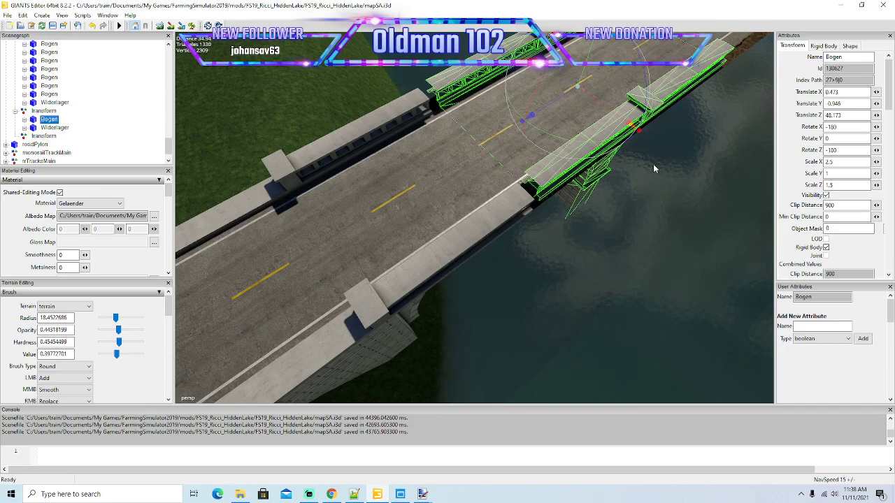
# Align the Bogen's railings flush with the end of the Widerlager, at about Translate X 0.101 and Translate Z 47.04.
pyautogui.keyDown('alt'); pyautogui.moveTo(639, 199); pyautogui.dragTo(640, 120); pyautogui.keyUp('alt')
pyautogui.keyDown('alt'); pyautogui.moveTo(445, 124); pyautogui.dragTo(507, 207); pyautogui.keyUp('alt')
pyautogui.scroll(2, 458, 165)
pyautogui.scroll(3, 503, 189)
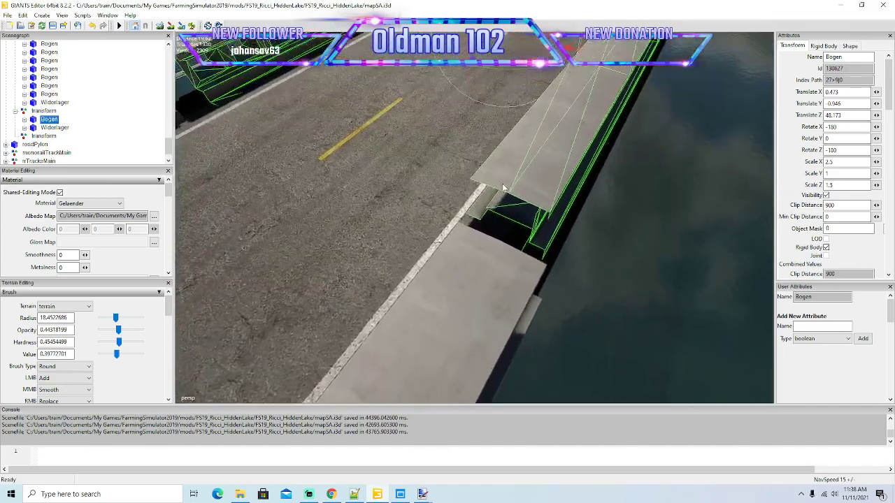
pyautogui.scroll(-3, 489, 147)
pyautogui.moveTo(497, 98); pyautogui.dragTo(530, 96)
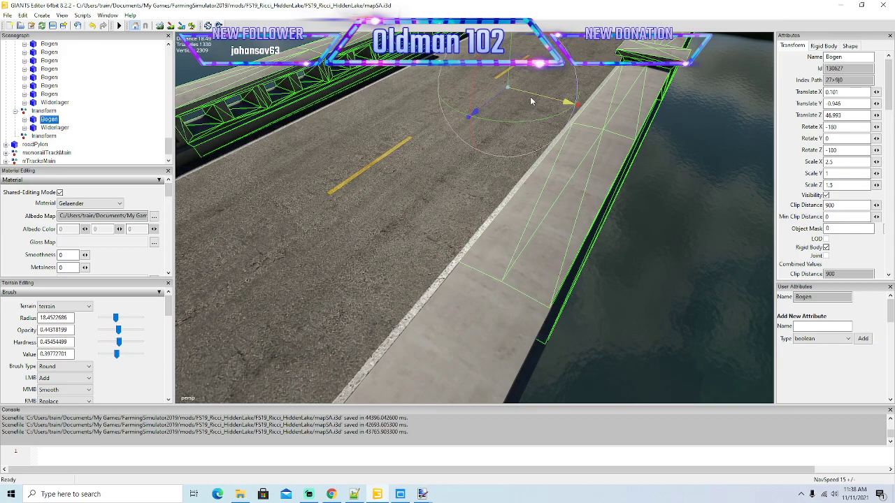
pyautogui.moveTo(491, 100); pyautogui.dragTo(493, 107)
# Duplicate the Bogen and join the copy to its river-side end, at a Translate Z of about 71.88.
pyautogui.keyDown('alt'); pyautogui.moveTo(578, 140); pyautogui.dragTo(477, 174); pyautogui.keyUp('alt')
pyautogui.scroll(-8, 449, 169)
pyautogui.keyDown('alt'); pyautogui.moveTo(476, 170); pyautogui.dragTo(480, 174, button='middle'); pyautogui.keyUp('alt')
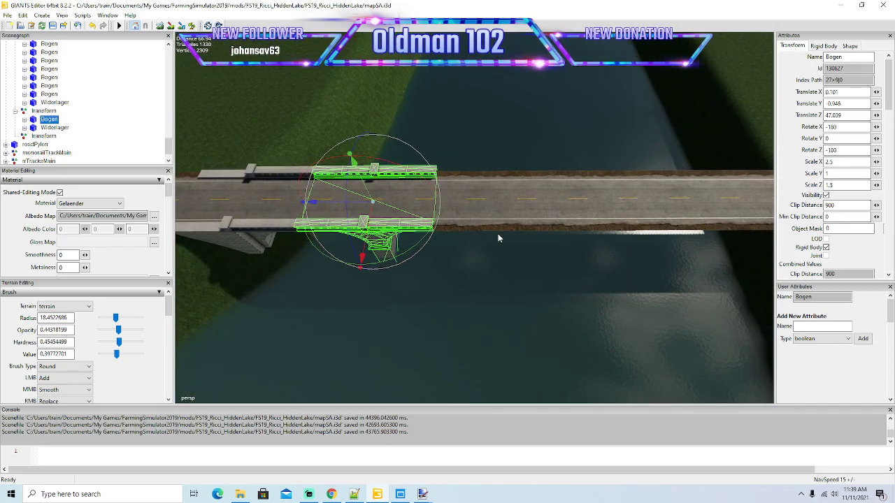
pyautogui.hotkey('ctrl', 'd')
pyautogui.moveTo(332, 204); pyautogui.dragTo(649, 159)
pyautogui.scroll(8, 432, 219)
pyautogui.scroll(-5, 599, 165)
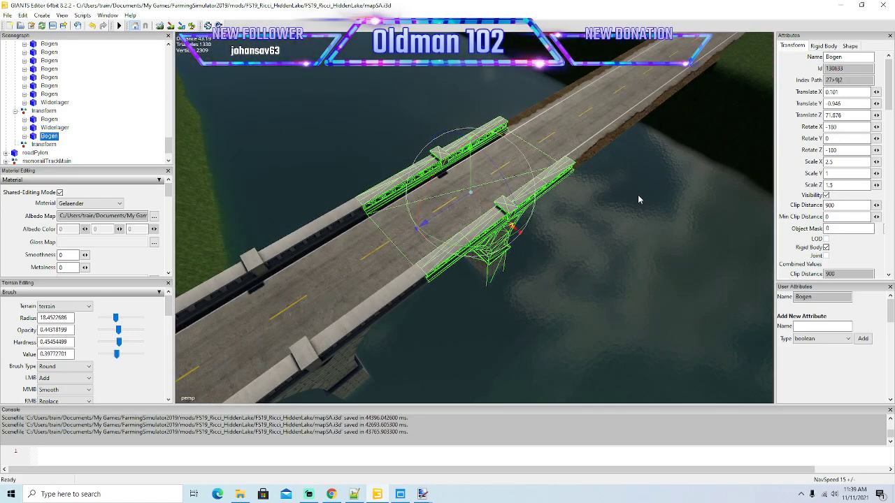
# Duplicate the second Bogen and join the third arch to its end, at a Translate Z of about 96.74.
pyautogui.hotkey('ctrl', 'd')
pyautogui.moveTo(442, 211); pyautogui.dragTo(646, 160)
pyautogui.scroll(5, 677, 116)
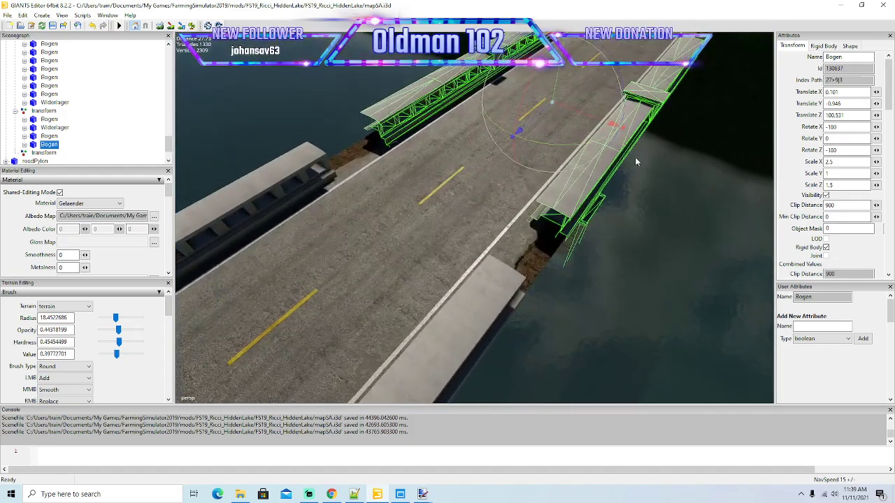
pyautogui.moveTo(536, 123); pyautogui.dragTo(502, 163)
pyautogui.scroll(-8, 536, 188)
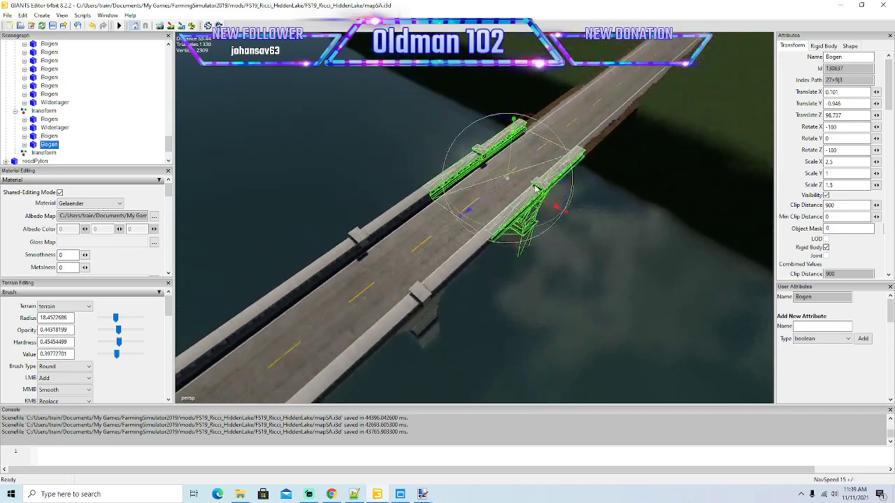
pyautogui.keyDown('alt'); pyautogui.moveTo(535, 187); pyautogui.dragTo(491, 207); pyautogui.keyUp('alt')
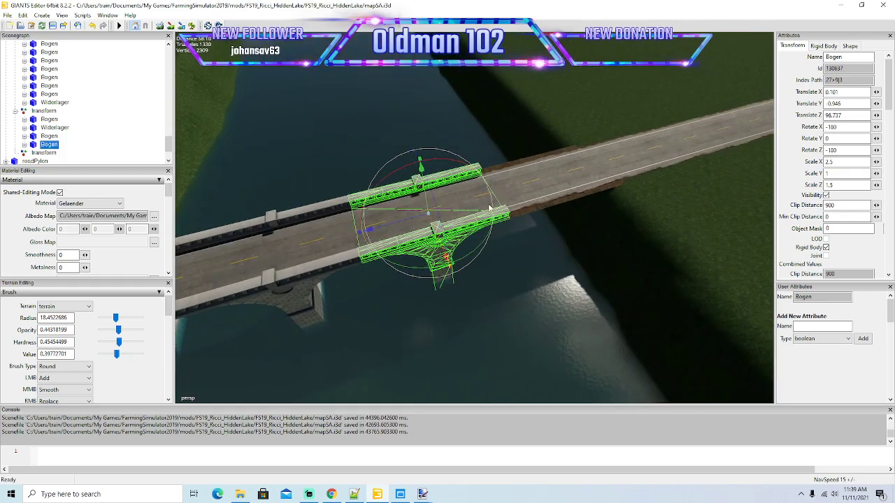
pyautogui.hotkey('ctrl', 'd')
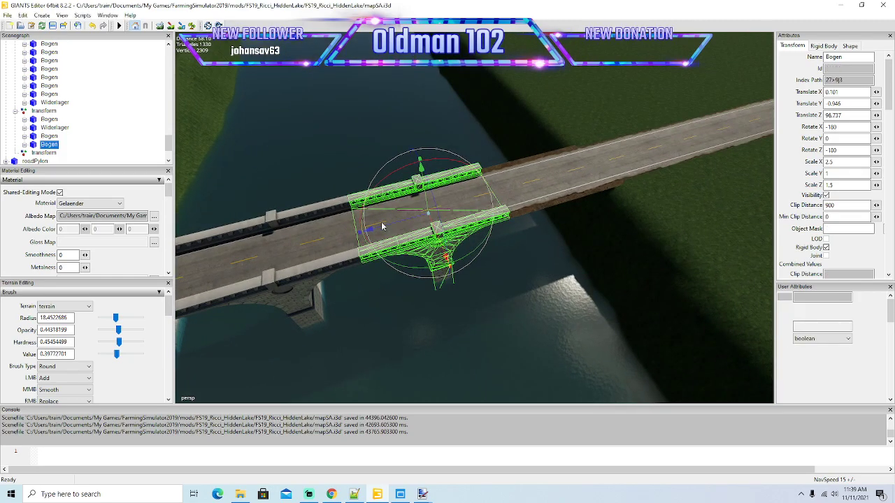
pyautogui.moveTo(382, 225); pyautogui.dragTo(547, 214)
pyautogui.keyDown('alt'); pyautogui.moveTo(546, 214); pyautogui.dragTo(524, 235); pyautogui.keyUp('alt')
pyautogui.scroll(-4, 542, 227)
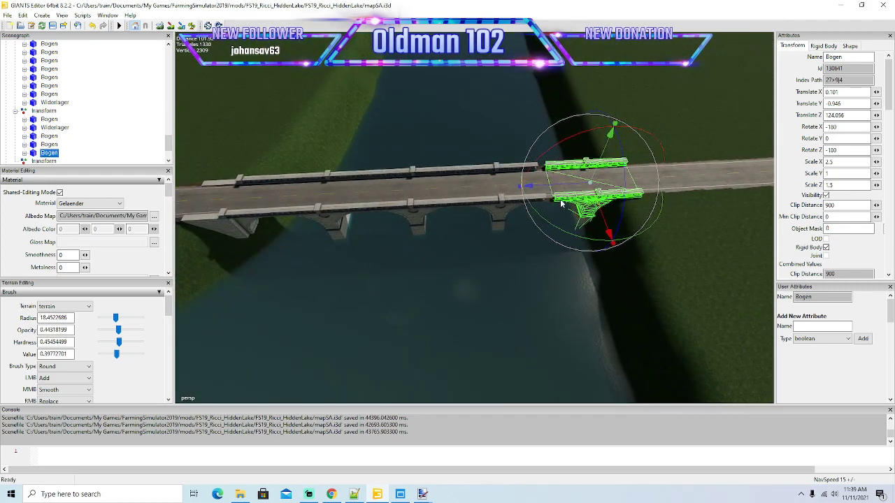
pyautogui.press('Delete')
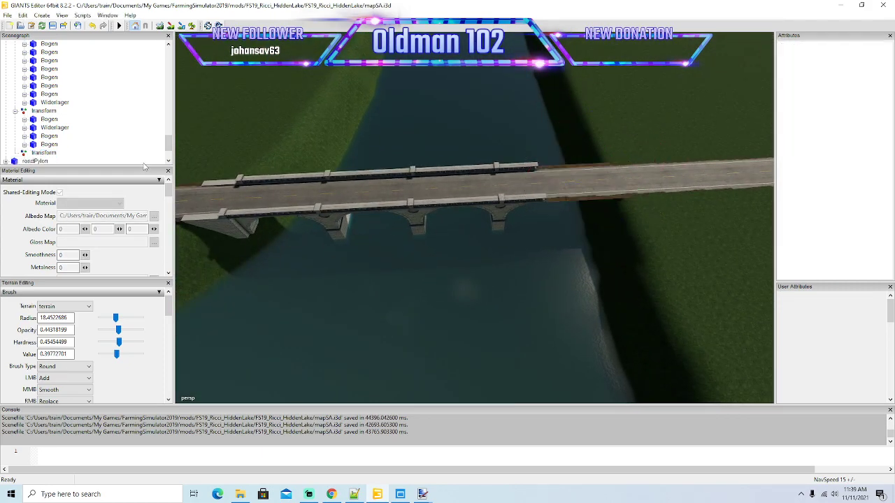
# Duplicate the Widerlager, move the copy to the third arch at about Translate Z 101.66, and turn it around with Rotate Y 0.
pyautogui.click(38, 128)
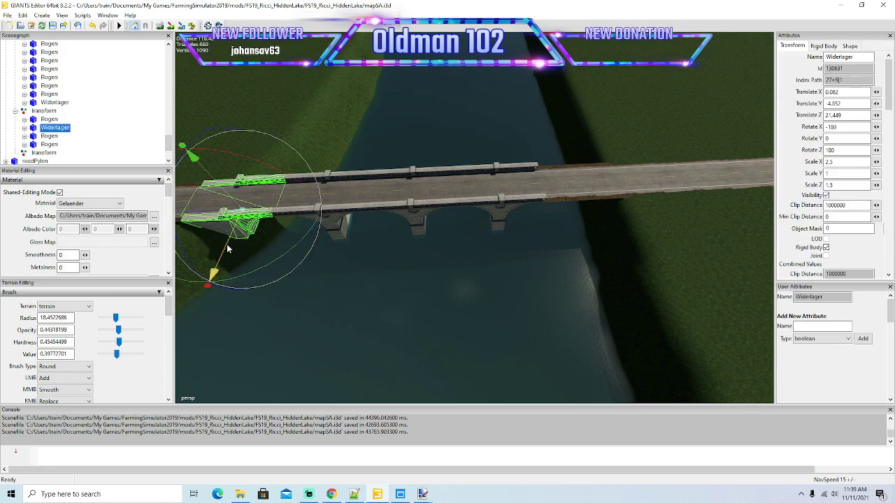
pyautogui.hotkey('ctrl', 'd')
pyautogui.moveTo(219, 219); pyautogui.dragTo(521, 164)
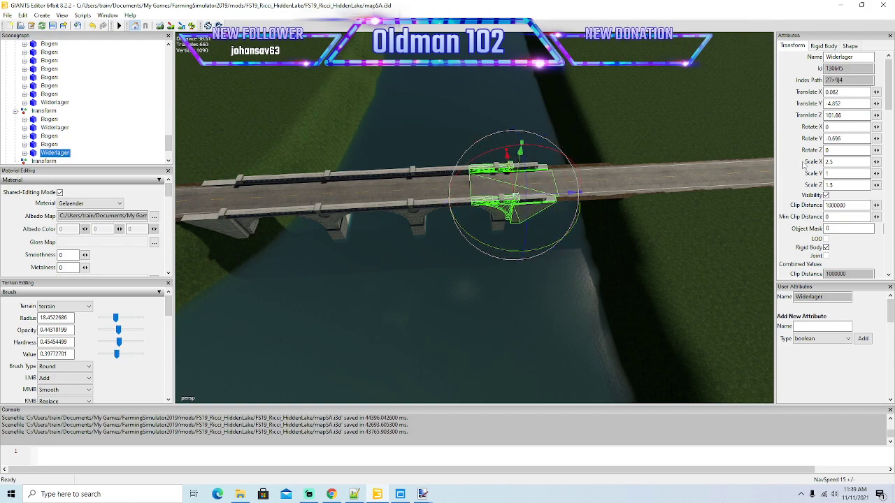
pyautogui.write('0')
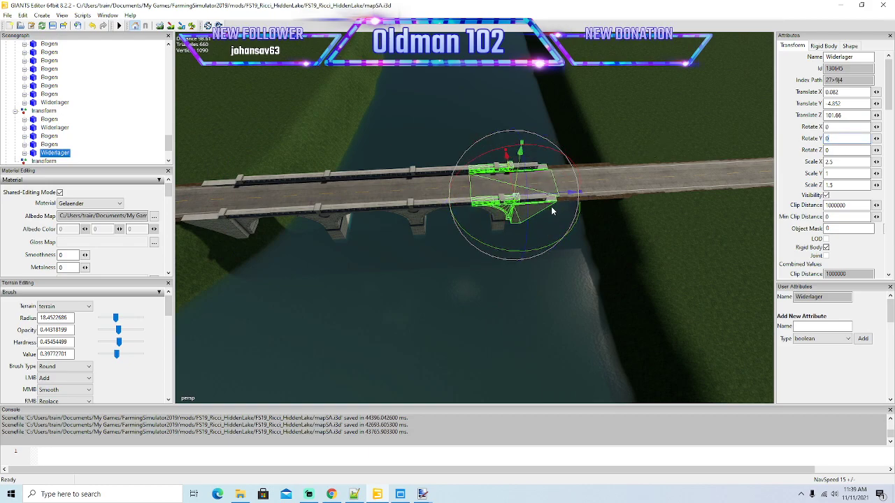
# Move the end Widerlager outward along the road onto the far bank, at a Translate Z of about 122.22.
pyautogui.moveTo(558, 197); pyautogui.dragTo(681, 212)
pyautogui.scroll(5, 681, 212)
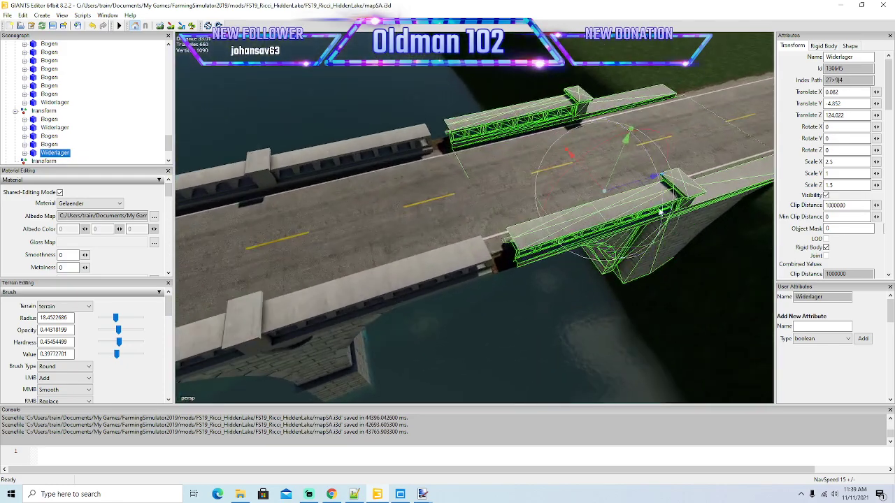
pyautogui.moveTo(636, 188); pyautogui.dragTo(578, 204)
pyautogui.scroll(-8, 588, 197)
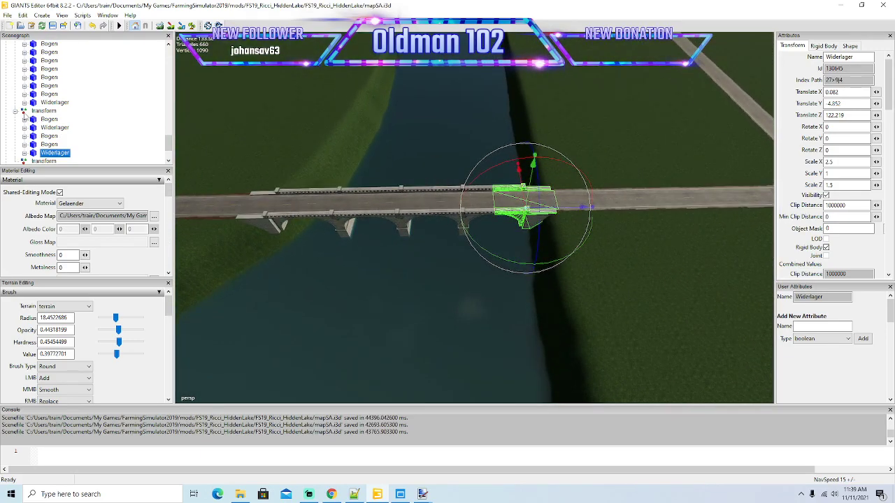
# Sculpt the river bank beside the first Widerlager so the terrain meets the near end of the new bridge.
pyautogui.click(44, 111)
pyautogui.moveTo(254, 209); pyautogui.dragTo(406, 285)
pyautogui.scroll(6, 291, 238)
pyautogui.scroll(4, 285, 238)
pyautogui.scroll(-6, 405, 285)
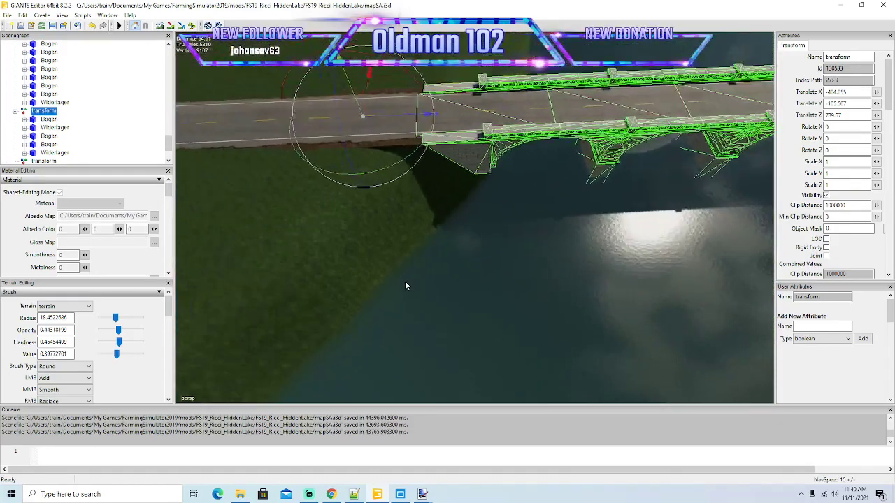
pyautogui.scroll(-5, 405, 286)
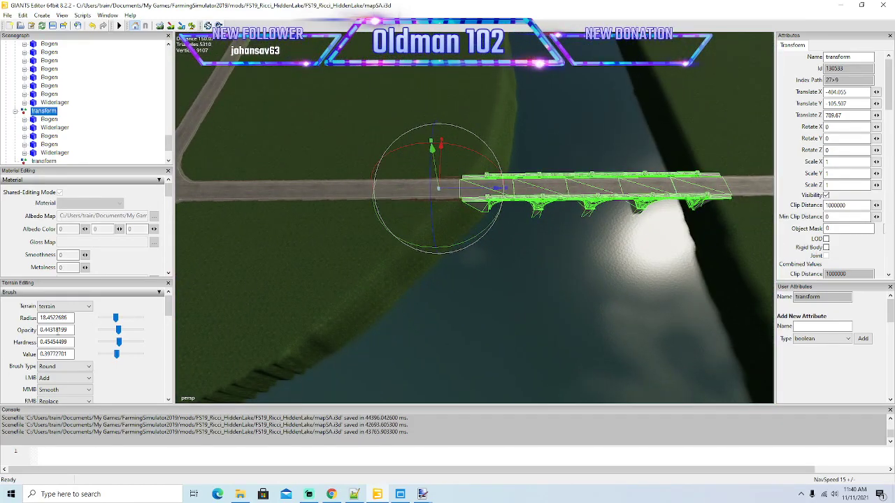
pyautogui.moveTo(170, 313)
pyautogui.mouseDown()
pyautogui.moveTo(169, 337)
pyautogui.moveTo(170, 325)
pyautogui.mouseUp()
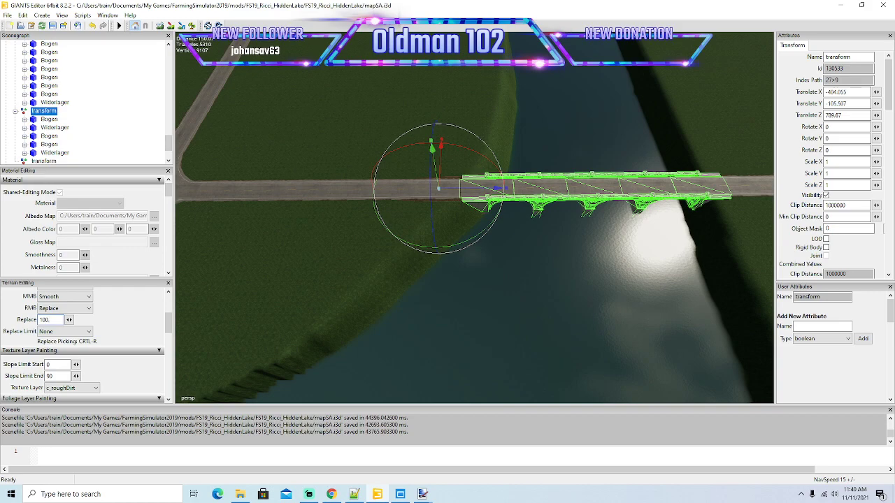
pyautogui.click(161, 26)
pyautogui.moveTo(454, 158)
pyautogui.mouseDown(button='right')
pyautogui.moveTo(461, 204)
pyautogui.moveTo(331, 278)
pyautogui.mouseUp(button='right')
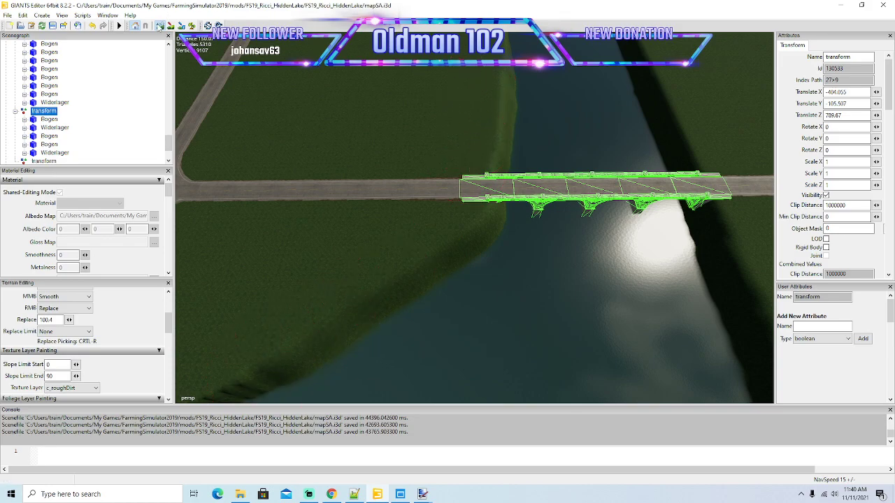
# Shift the whole bridge group along the road to about Translate Z 791.97 and collapse it in the scenegraph.
pyautogui.keyDown('alt'); pyautogui.moveTo(252, 113); pyautogui.dragTo(253, 68); pyautogui.keyUp('alt')
pyautogui.scroll(3, 381, 99)
pyautogui.scroll(-3, 253, 68)
pyautogui.scroll(-1, 253, 68)
pyautogui.moveTo(245, 191); pyautogui.dragTo(253, 191)
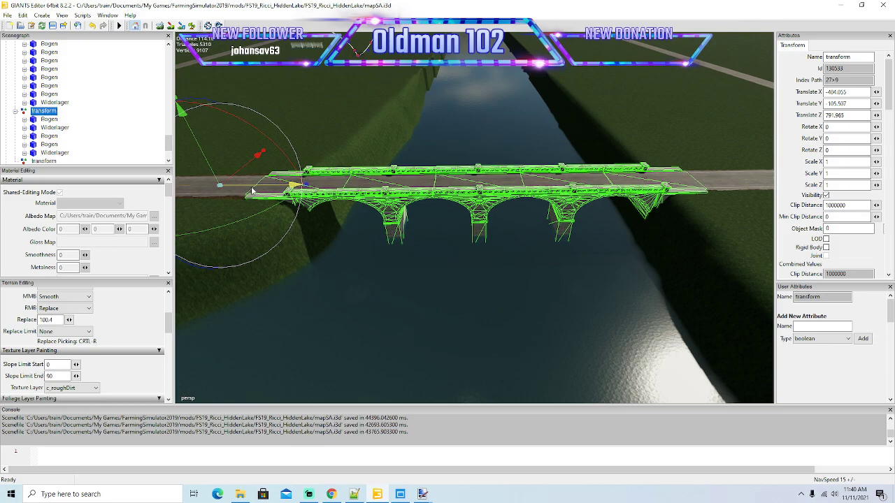
pyautogui.scroll(-5, 380, 225)
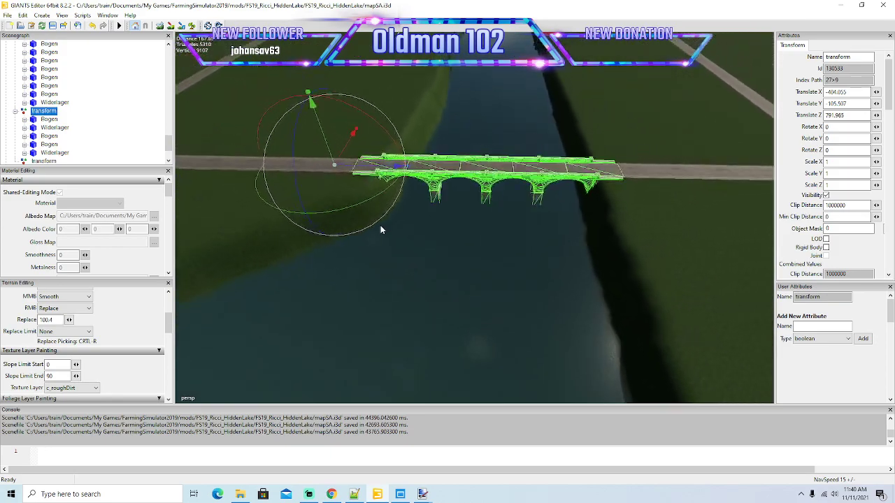
pyautogui.click(15, 112)
pyautogui.keyDown('alt'); pyautogui.moveTo(357, 201); pyautogui.dragTo(376, 197); pyautogui.keyUp('alt')
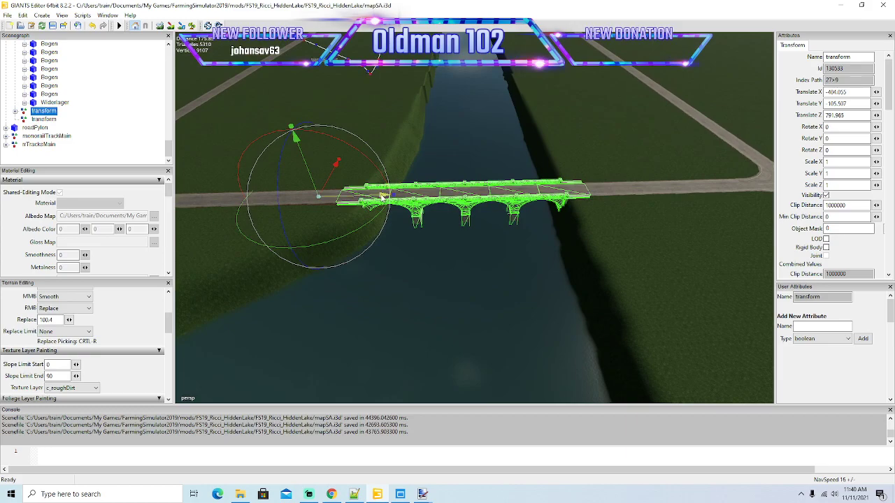
# Duplicate the bridge group and move the copy along the river to about Translate X 510.65.
pyautogui.keyDown('alt'); pyautogui.moveTo(382, 199); pyautogui.dragTo(288, 258); pyautogui.keyUp('alt')
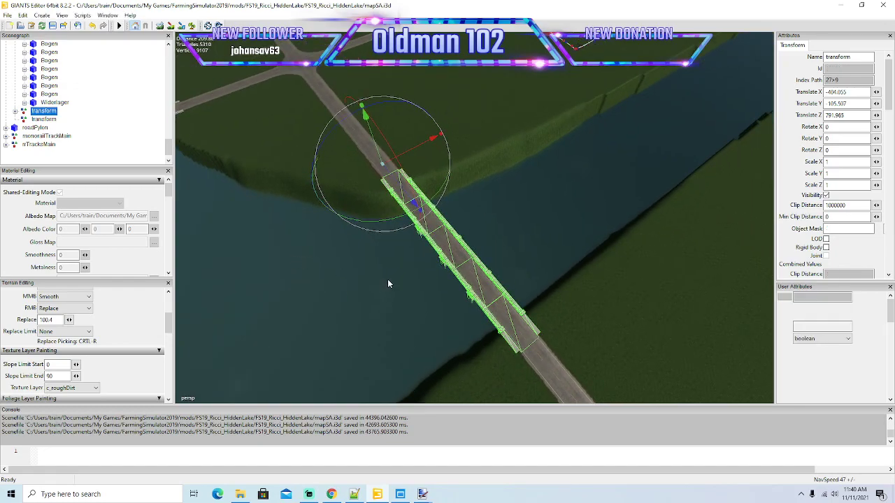
pyautogui.moveTo(439, 135); pyautogui.dragTo(638, 98)
pyautogui.keyDown('alt'); pyautogui.moveTo(639, 105); pyautogui.dragTo(521, 146); pyautogui.keyUp('alt')
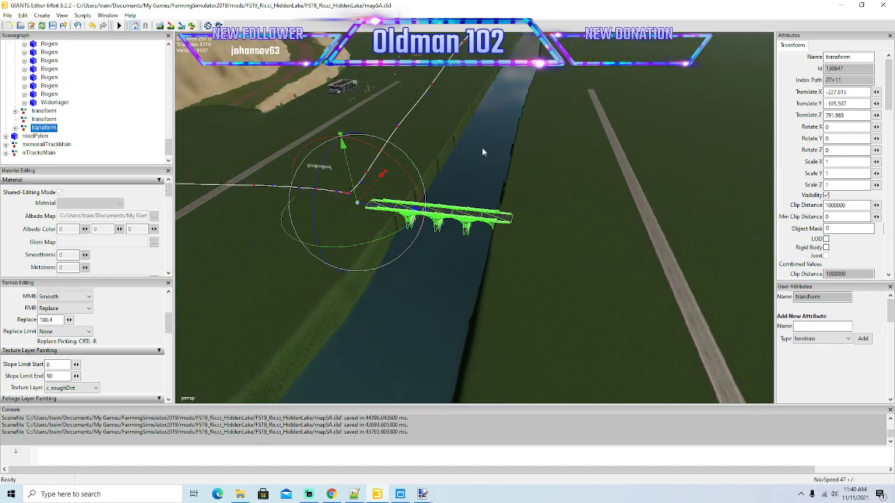
pyautogui.moveTo(372, 187); pyautogui.dragTo(456, 91)
pyautogui.keyDown('alt'); pyautogui.moveTo(589, 140); pyautogui.dragTo(528, 165); pyautogui.keyUp('alt')
pyautogui.scroll(5, 592, 75)
pyautogui.scroll(4, 597, 74)
pyautogui.moveTo(341, 279); pyautogui.dragTo(505, 140)
pyautogui.keyDown('alt'); pyautogui.moveTo(583, 117); pyautogui.dragTo(589, 98); pyautogui.keyUp('alt')
pyautogui.scroll(8, 590, 102)
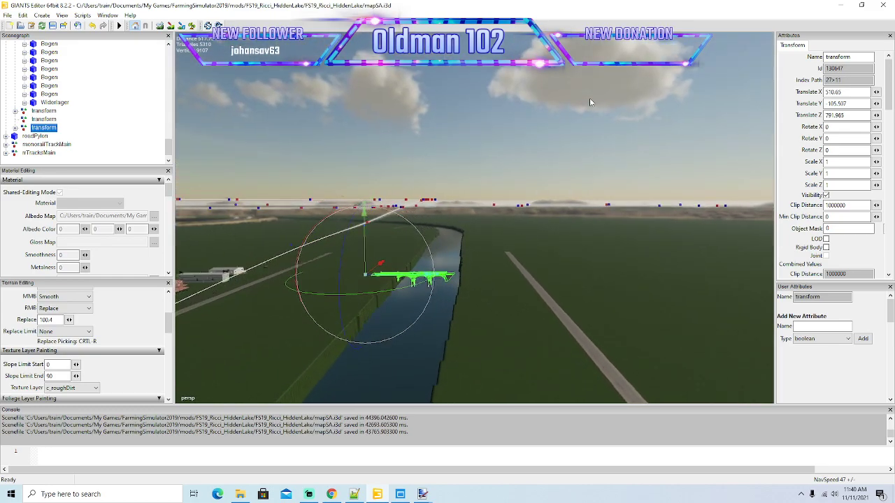
# Move the bridge copy further along the river onto the next road crossing, at a Translate X of about 1392.5.
pyautogui.scroll(4, 589, 102)
pyautogui.keyDown('alt'); pyautogui.moveTo(583, 111); pyautogui.dragTo(551, 140); pyautogui.keyUp('alt')
pyautogui.moveTo(291, 256); pyautogui.dragTo(449, 163)
pyautogui.keyDown('alt'); pyautogui.moveTo(611, 81); pyautogui.dragTo(418, 187); pyautogui.keyUp('alt')
pyautogui.scroll(8, 613, 73)
pyautogui.moveTo(337, 216); pyautogui.dragTo(444, 171)
pyautogui.keyDown('alt'); pyautogui.moveTo(598, 97); pyautogui.dragTo(402, 180); pyautogui.keyUp('alt')
pyautogui.scroll(6, 602, 83)
pyautogui.scroll(6, 602, 81)
pyautogui.moveTo(316, 158); pyautogui.dragTo(532, 80)
pyautogui.keyDown('alt'); pyautogui.moveTo(567, 95); pyautogui.dragTo(800, 158); pyautogui.keyUp('alt')
pyautogui.scroll(10, 572, 56)
pyautogui.moveTo(468, 255); pyautogui.dragTo(347, 265)
pyautogui.scroll(3, 522, 207)
pyautogui.scroll(-5, 343, 265)
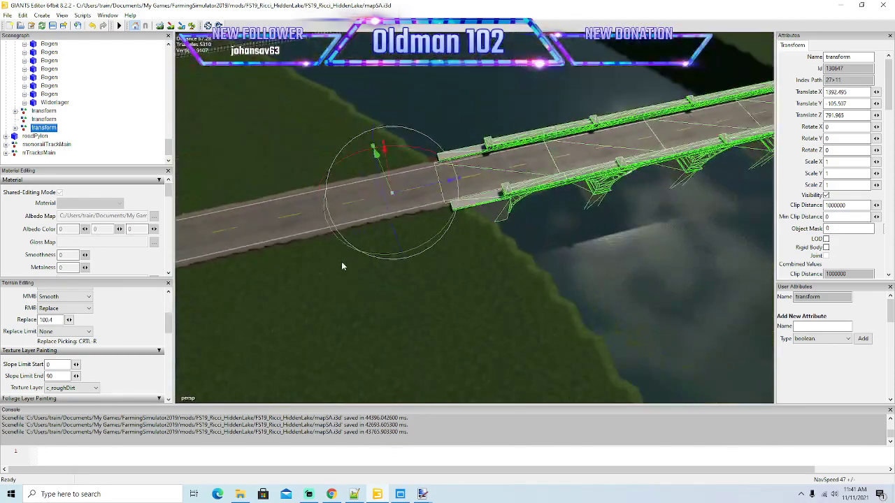
# Center the bridge copy over the river by shifting it along the road to about Translate Z 781.46.
pyautogui.moveTo(417, 194); pyautogui.dragTo(371, 206)
pyautogui.keyDown('alt'); pyautogui.moveTo(474, 261); pyautogui.dragTo(407, 240); pyautogui.keyUp('alt')
pyautogui.scroll(3, 584, 172)
pyautogui.scroll(-4, 431, 251)
pyautogui.scroll(-4, 430, 251)
pyautogui.scroll(5, 415, 284)
pyautogui.scroll(-2, 407, 240)
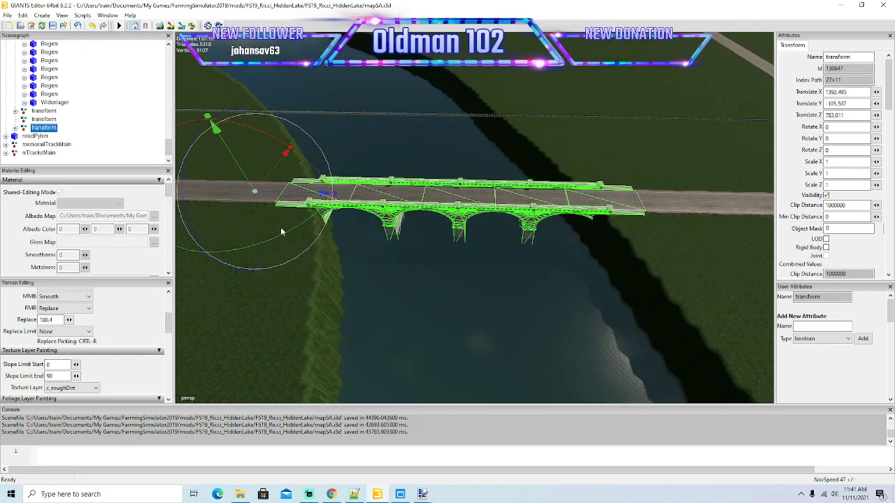
pyautogui.moveTo(301, 193); pyautogui.dragTo(295, 195)
pyautogui.keyDown('alt'); pyautogui.moveTo(453, 217); pyautogui.dragTo(460, 239); pyautogui.keyUp('alt')
# Sculpt the grassy river bank at the near end of the copied bridge.
pyautogui.scroll(-4, 461, 251)
pyautogui.click(160, 26)
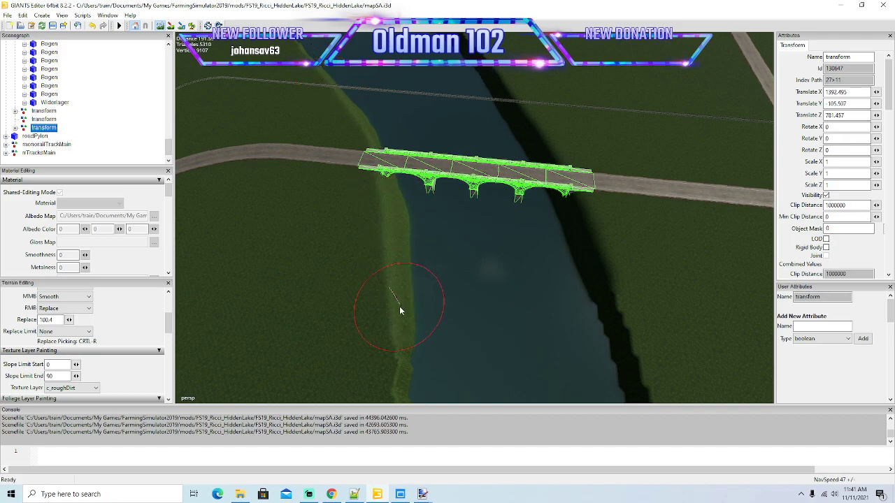
pyautogui.scroll(8, 483, 304)
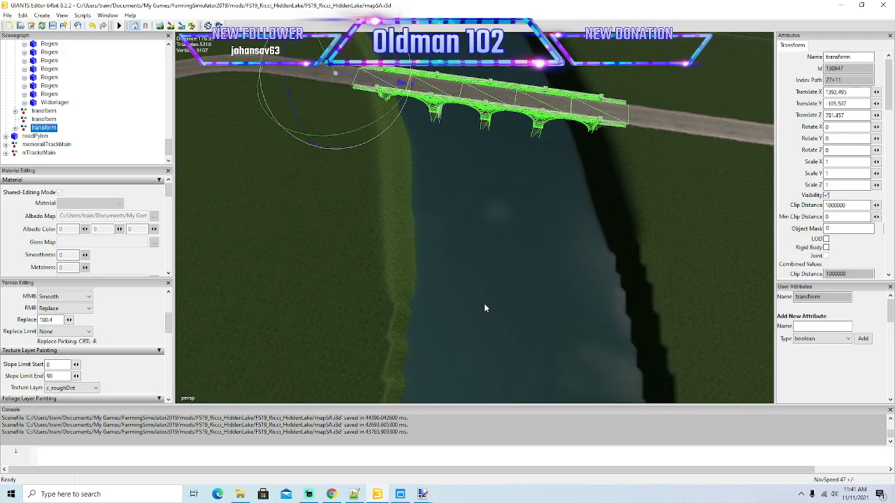
# Examine the roads and river crossings between the copied bridge and the green arch bridge by the canyon.
pyautogui.keyDown('alt'); pyautogui.moveTo(484, 305); pyautogui.dragTo(397, 243); pyautogui.keyUp('alt')
pyautogui.scroll(5, 507, 287)
pyautogui.scroll(-7, 485, 270)
pyautogui.scroll(10, 403, 239)
pyautogui.scroll(6, 428, 244)
pyautogui.scroll(4, 424, 242)
pyautogui.scroll(10, 412, 241)
pyautogui.scroll(10, 398, 243)
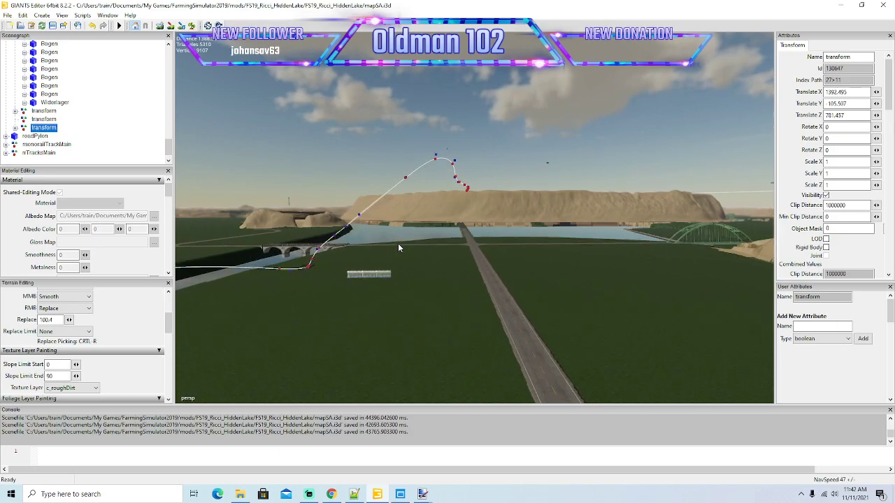
pyautogui.scroll(8, 398, 244)
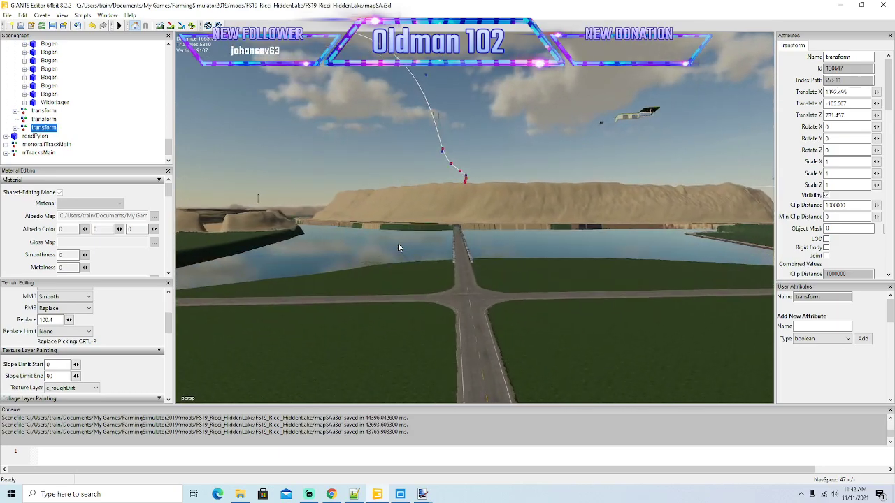
pyautogui.keyDown('alt'); pyautogui.moveTo(398, 244); pyautogui.dragTo(719, 269); pyautogui.keyUp('alt')
pyautogui.scroll(5, 546, 228)
pyautogui.scroll(8, 551, 221)
pyautogui.keyDown('alt'); pyautogui.moveTo(493, 143); pyautogui.dragTo(553, 193); pyautogui.keyUp('alt')
pyautogui.scroll(-8, 559, 200)
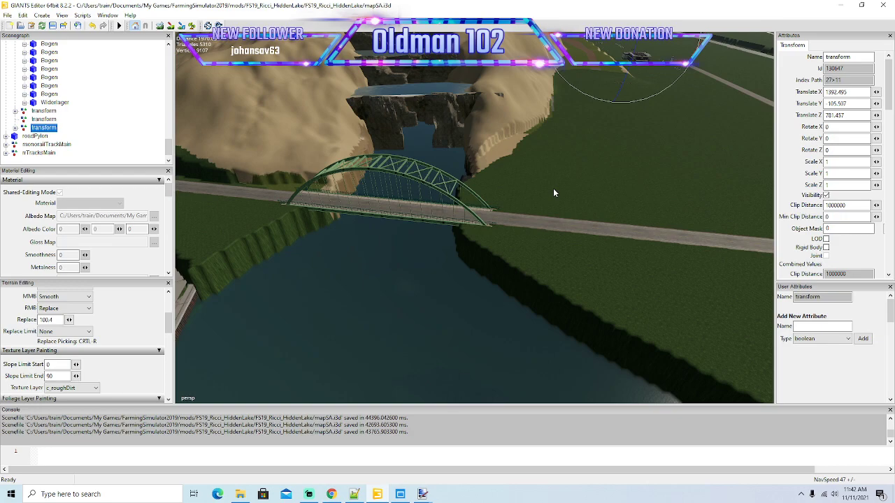
pyautogui.scroll(4, 554, 193)
# Move the arch_bridge off its road crossing onto the nearby grass, at about Translate X -526.69 and Translate Z 641.88.
pyautogui.click(454, 229)
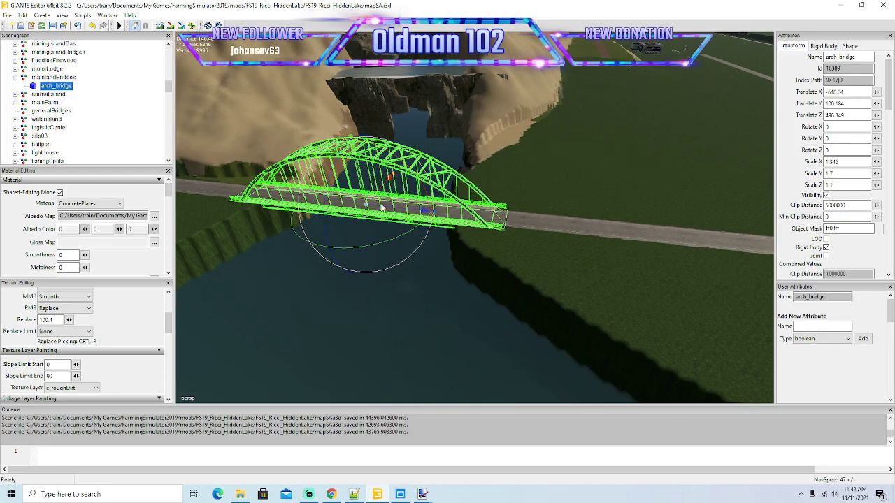
pyautogui.keyDown('alt'); pyautogui.moveTo(305, 189); pyautogui.dragTo(523, 241); pyautogui.keyUp('alt')
pyautogui.scroll(-5, 523, 240)
pyautogui.moveTo(474, 202); pyautogui.dragTo(680, 226)
pyautogui.moveTo(594, 205); pyautogui.dragTo(667, 146)
# Collapse the expanded bridge groups under newBridges, including mainToMining, and select the last bridge transform.
pyautogui.scroll(-8, 82, 110)
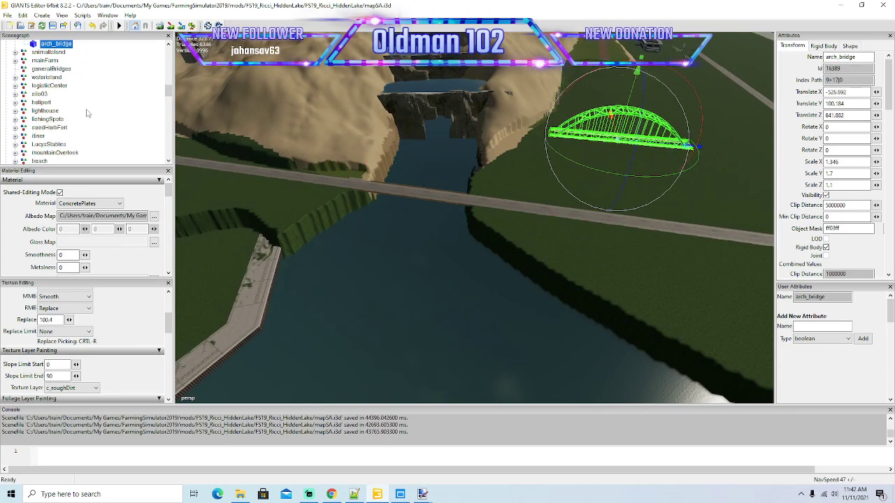
pyautogui.scroll(-6, 81, 110)
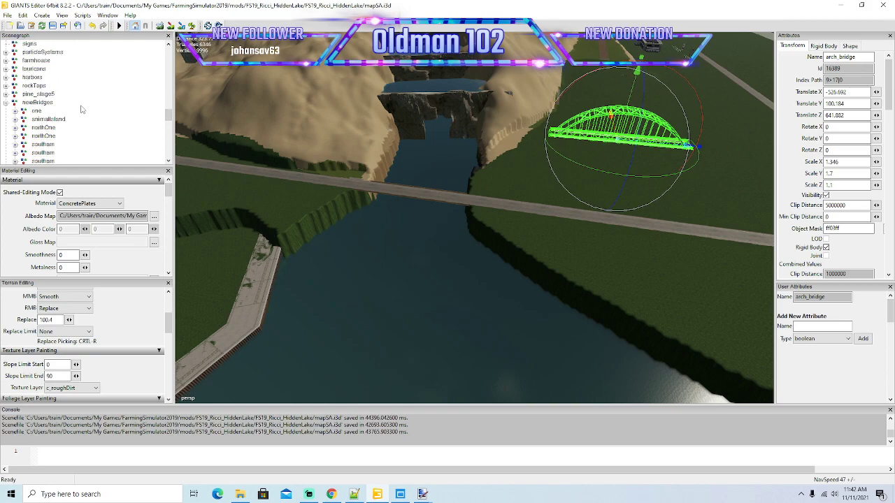
pyautogui.click(16, 53)
pyautogui.click(17, 68)
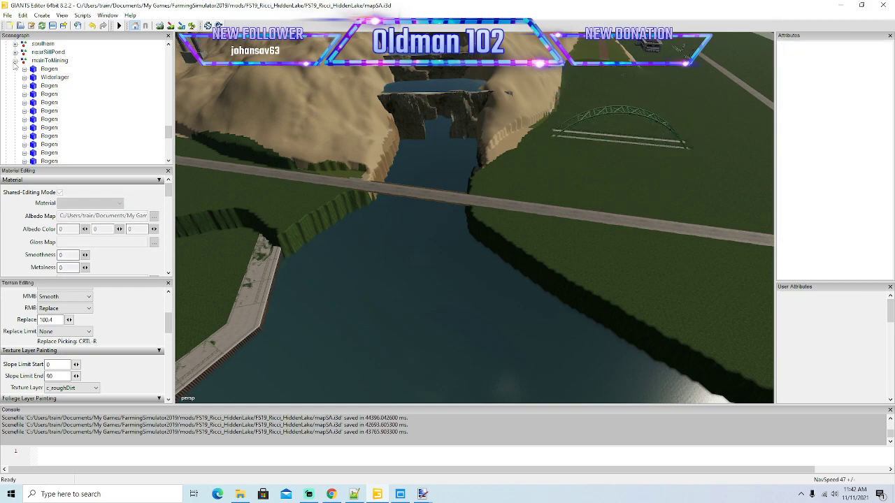
pyautogui.click(14, 60)
pyautogui.click(43, 119)
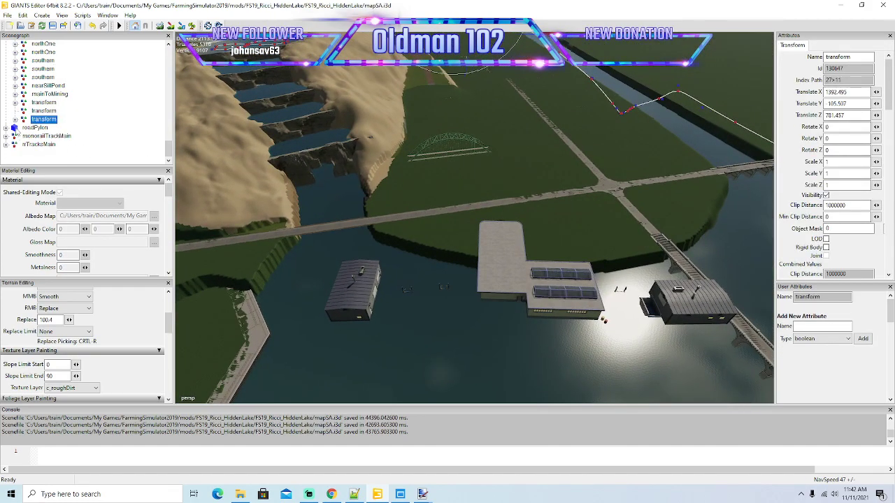
# Duplicate the first new bridge group and place the copy at the arch bridge's former crossing, at about Translate Z 270.2.
pyautogui.click(43, 102)
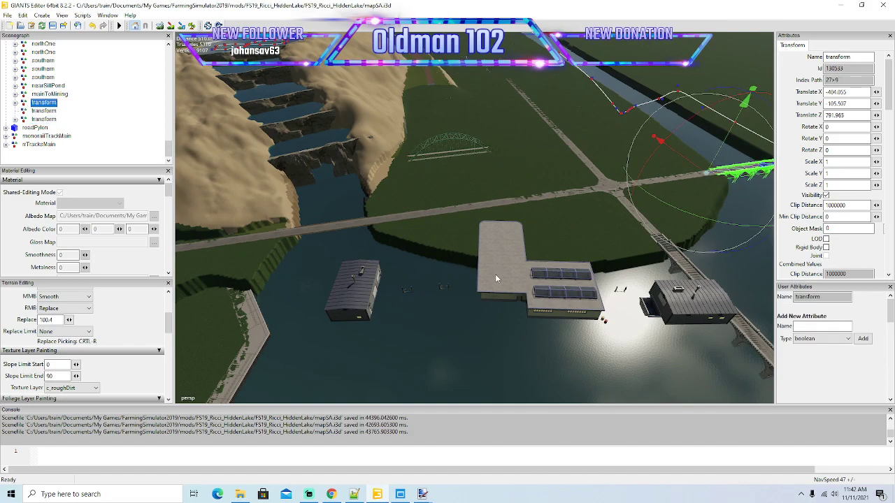
pyautogui.hotkey('ctrl', 'd')
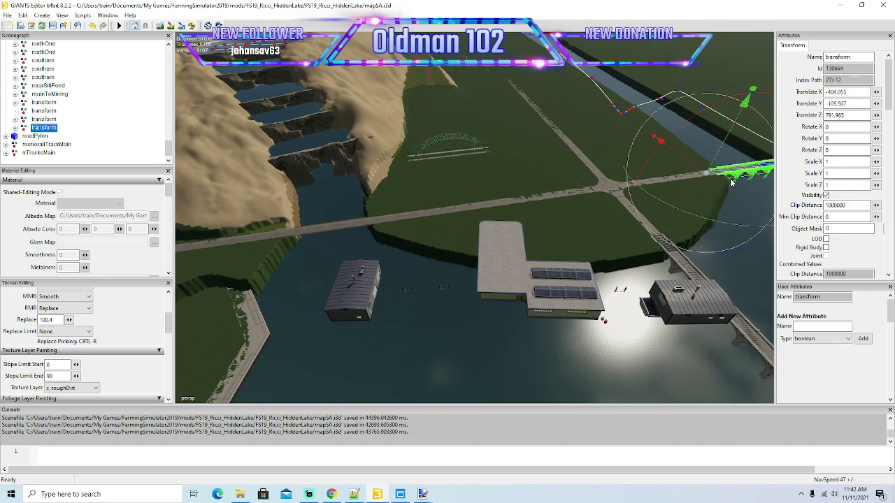
pyautogui.moveTo(733, 174); pyautogui.dragTo(244, 256)
pyautogui.keyDown('alt'); pyautogui.moveTo(244, 256); pyautogui.dragTo(307, 276); pyautogui.keyUp('alt')
pyautogui.scroll(4, 252, 275)
pyautogui.scroll(6, 259, 271)
pyautogui.scroll(-2, 308, 276)
pyautogui.scroll(-1, 308, 277)
pyautogui.moveTo(351, 211)
pyautogui.mouseDown()
pyautogui.moveTo(337, 212)
pyautogui.moveTo(364, 216)
pyautogui.moveTo(354, 221)
pyautogui.mouseUp()
pyautogui.scroll(-5, 482, 265)
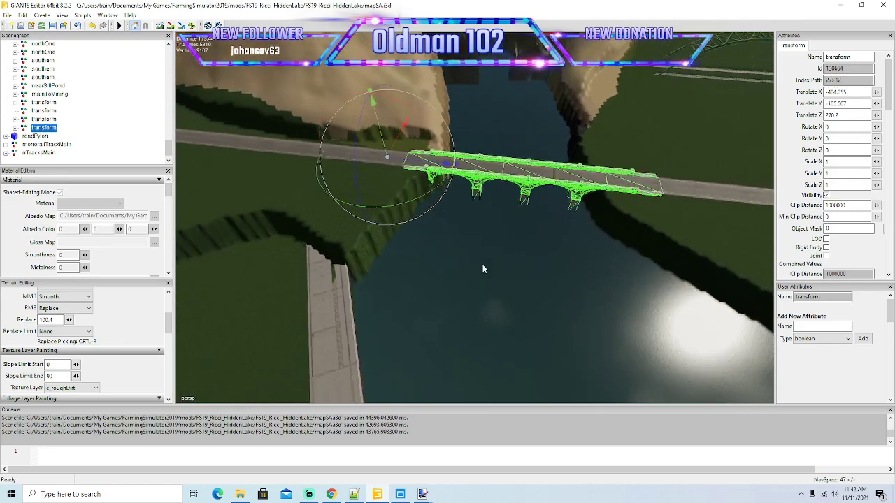
# Set the terrain Replace height to 83.25 and sculpt the river banks around the newly placed bridge.
pyautogui.keyDown('alt'); pyautogui.moveTo(520, 270); pyautogui.dragTo(499, 268); pyautogui.keyUp('alt')
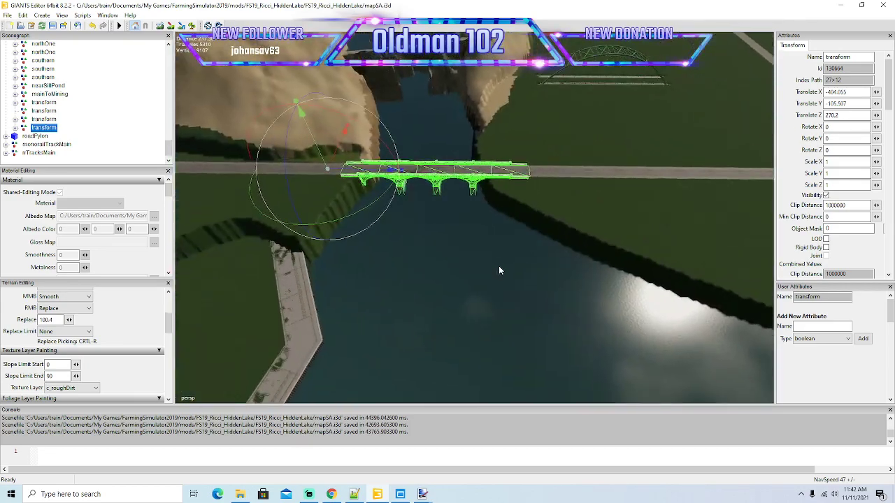
pyautogui.scroll(-2, 499, 267)
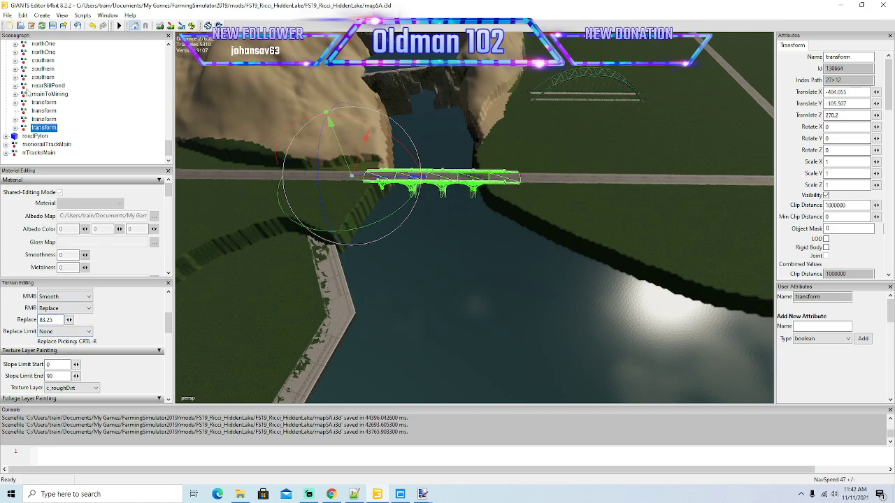
pyautogui.click(160, 26)
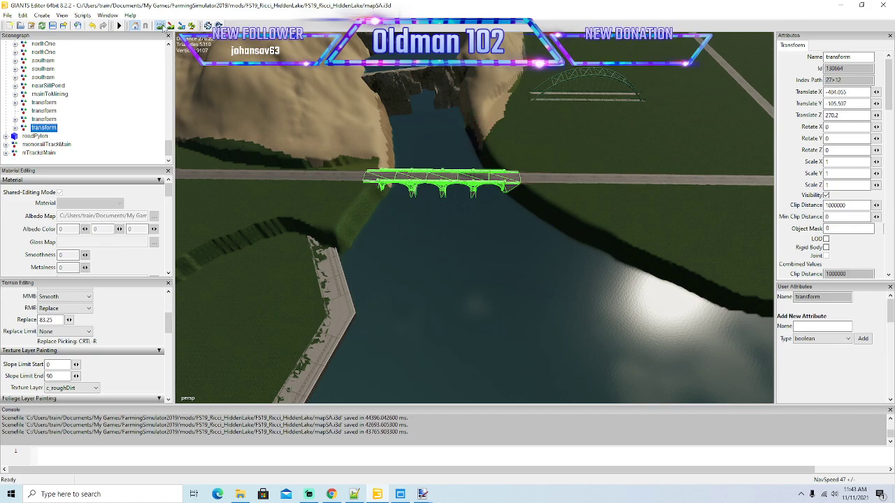
pyautogui.scroll(2, 427, 281)
pyautogui.moveTo(427, 281)
pyautogui.keyDown('alt'); pyautogui.mouseDown()
pyautogui.moveTo(400, 274)
pyautogui.moveTo(419, 270)
pyautogui.mouseUp(); pyautogui.keyUp('alt')
pyautogui.scroll(1, 420, 271)
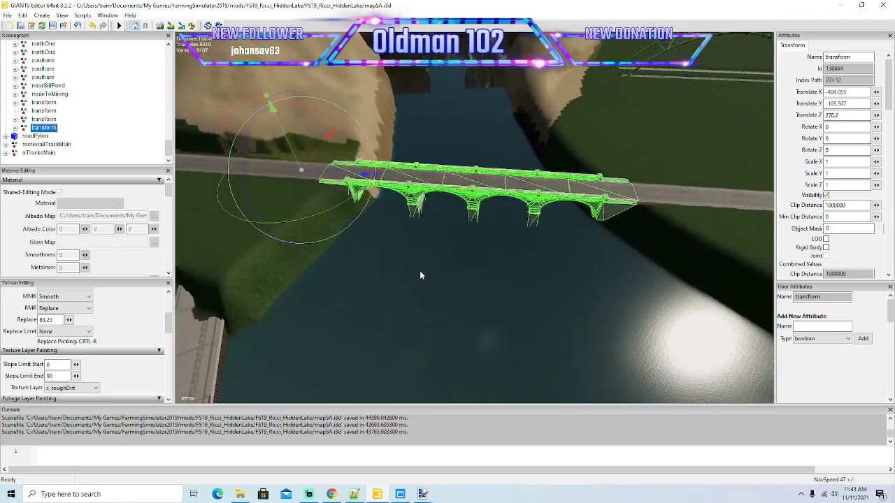
# Adjust the bridge's position along the road so its ends rest on both banks, at about Translate Z 269.57.
pyautogui.moveTo(321, 176); pyautogui.dragTo(335, 182)
pyautogui.scroll(3, 462, 242)
pyautogui.keyDown('alt'); pyautogui.moveTo(424, 246); pyautogui.dragTo(481, 196); pyautogui.keyUp('alt')
pyautogui.scroll(2, 481, 196)
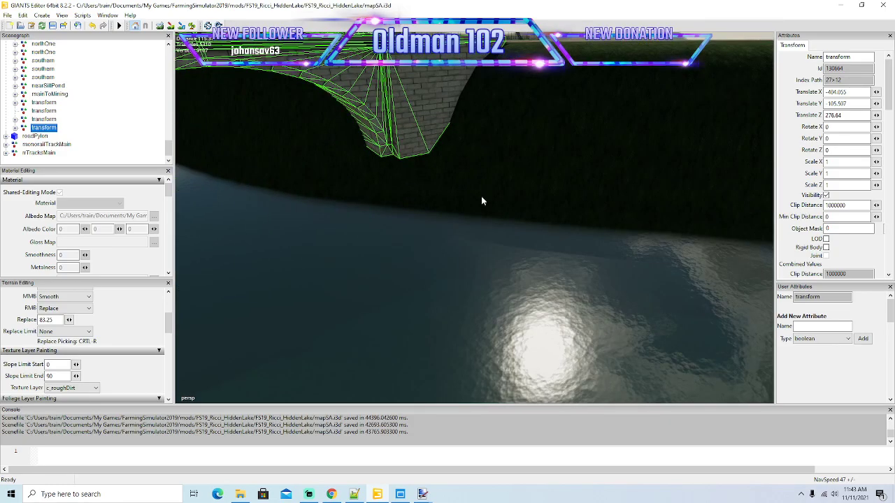
pyautogui.scroll(-3, 417, 186)
pyautogui.scroll(-3, 416, 183)
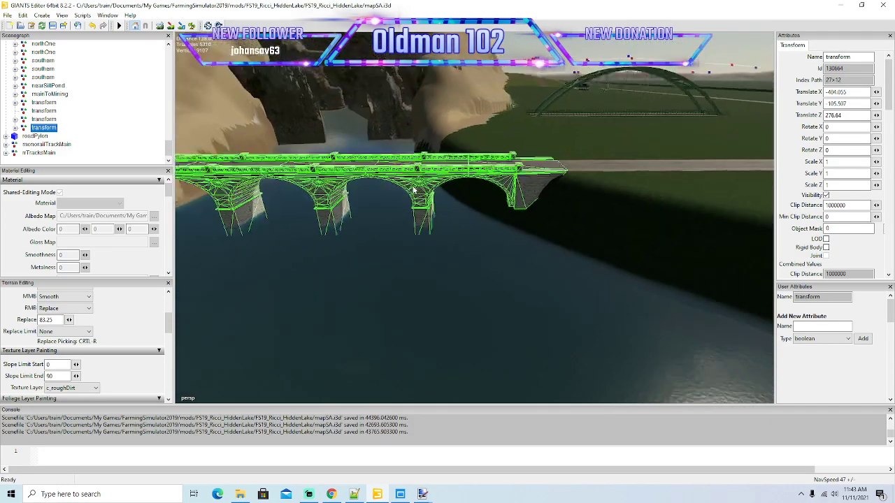
pyautogui.scroll(-3, 413, 189)
pyautogui.keyDown('alt'); pyautogui.moveTo(413, 189); pyautogui.dragTo(410, 247); pyautogui.keyUp('alt')
pyautogui.scroll(3, 400, 178)
pyautogui.scroll(-5, 410, 247)
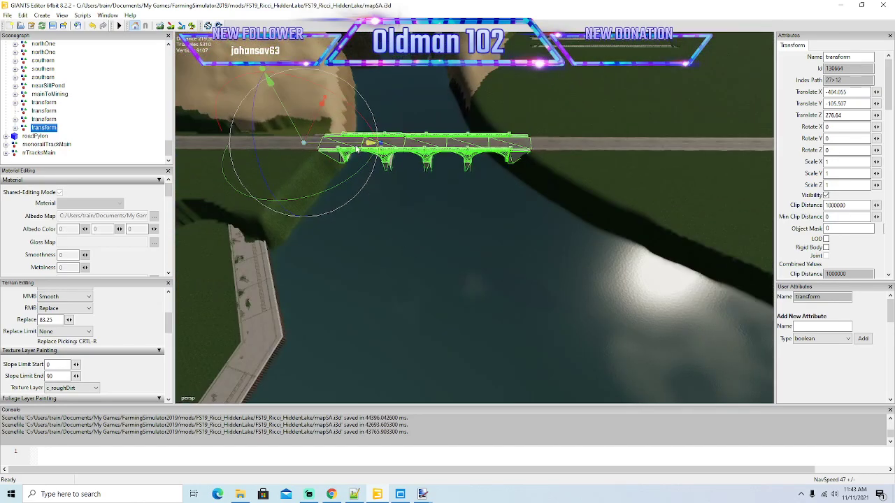
pyautogui.keyDown('alt'); pyautogui.moveTo(383, 172); pyautogui.dragTo(452, 168); pyautogui.keyUp('alt')
pyautogui.keyDown('alt'); pyautogui.moveTo(470, 216); pyautogui.dragTo(504, 210); pyautogui.keyUp('alt')
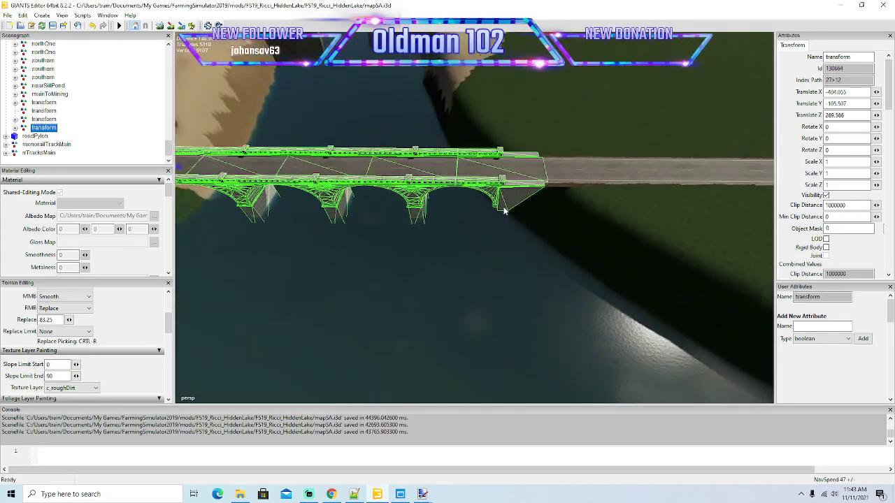
# Shift the last bridge's end Widerlager outward to about Translate Z 154.33 and place a duplicate of the adjacent Bogen in the gap at about 121.47.
pyautogui.click(15, 128)
pyautogui.scroll(-2, 28, 129)
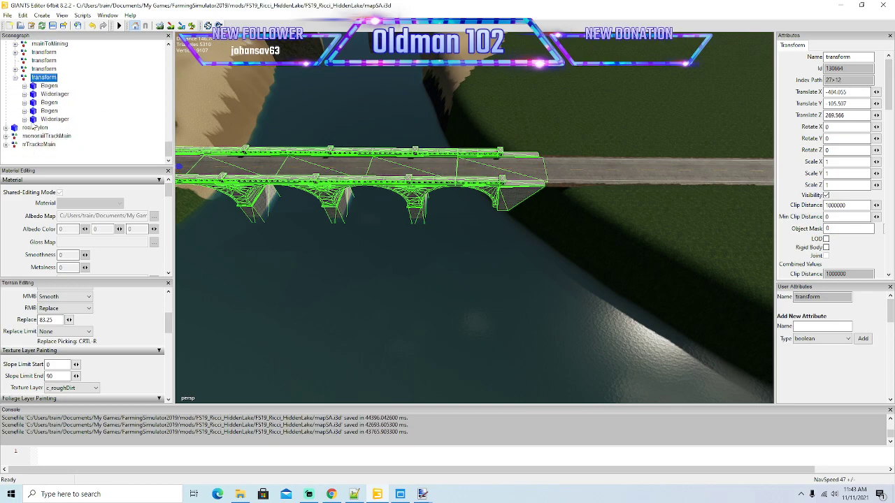
pyautogui.click(50, 119)
pyautogui.moveTo(546, 188); pyautogui.dragTo(668, 207)
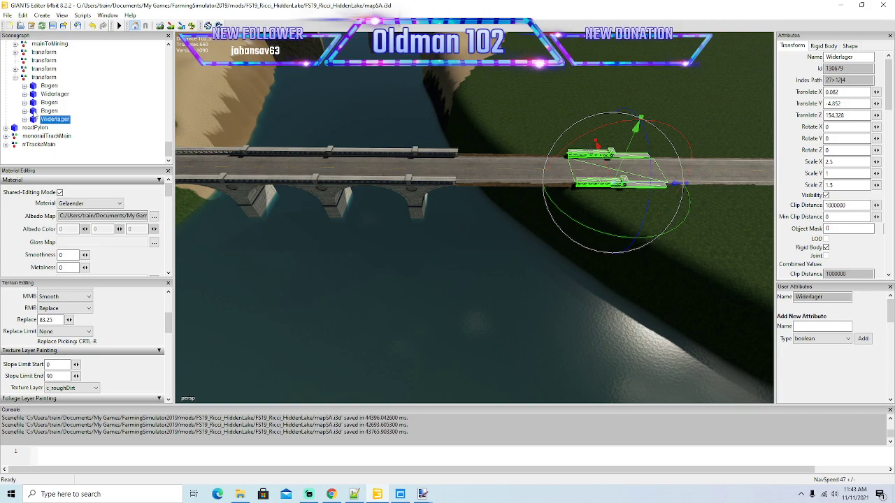
pyautogui.click(414, 190)
pyautogui.scroll(3, 337, 253)
pyautogui.keyDown('alt'); pyautogui.moveTo(308, 256); pyautogui.dragTo(342, 265); pyautogui.keyUp('alt')
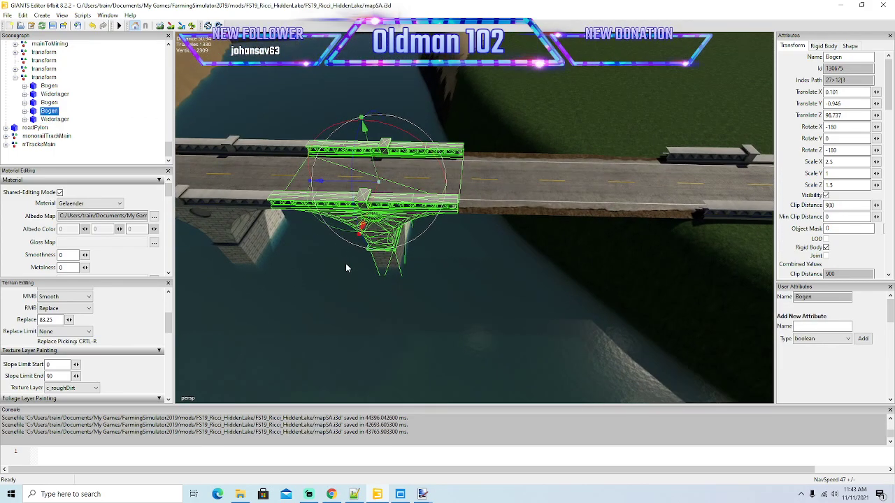
pyautogui.hotkey('ctrl', 'd')
pyautogui.moveTo(330, 186); pyautogui.dragTo(516, 222)
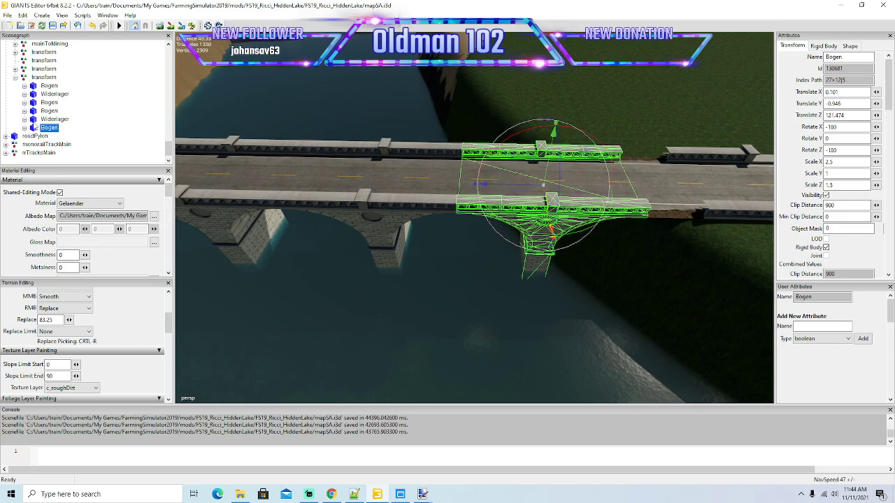
# Move the end Widerlager back against the added Bogen, at about Translate Z 146.75.
pyautogui.click(53, 120)
pyautogui.keyDown('alt'); pyautogui.moveTo(634, 231); pyautogui.dragTo(637, 237); pyautogui.keyUp('alt')
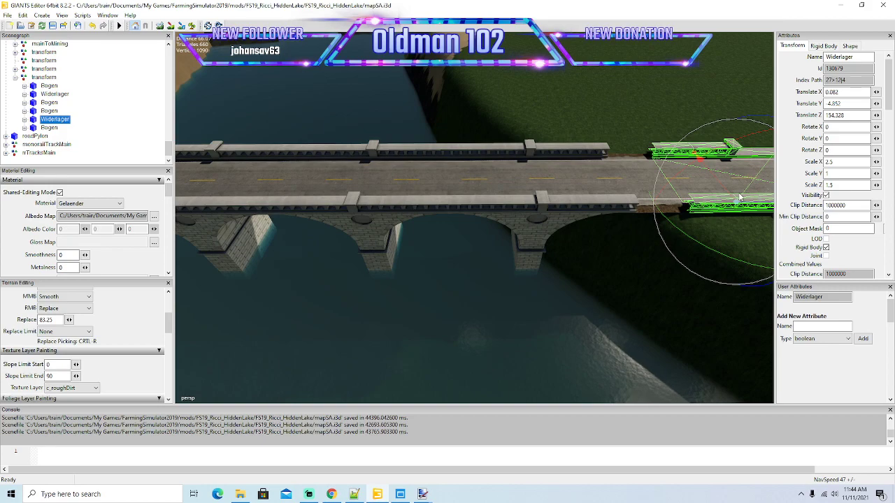
pyautogui.moveTo(751, 207); pyautogui.dragTo(677, 233)
pyautogui.scroll(-4, 705, 208)
pyautogui.scroll(-5, 677, 233)
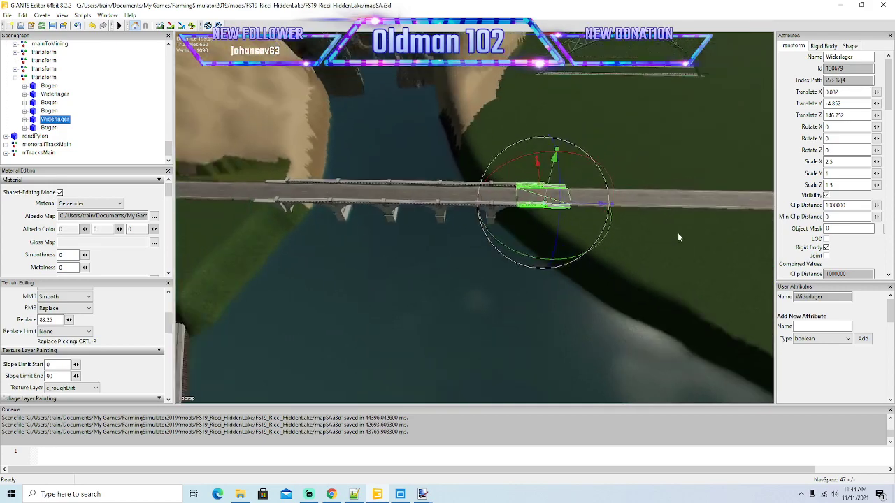
# Slide the whole lengthened bridge transform along the road to about Translate Z 260.70 so it spans both banks, and save the map.
pyautogui.click(28, 78)
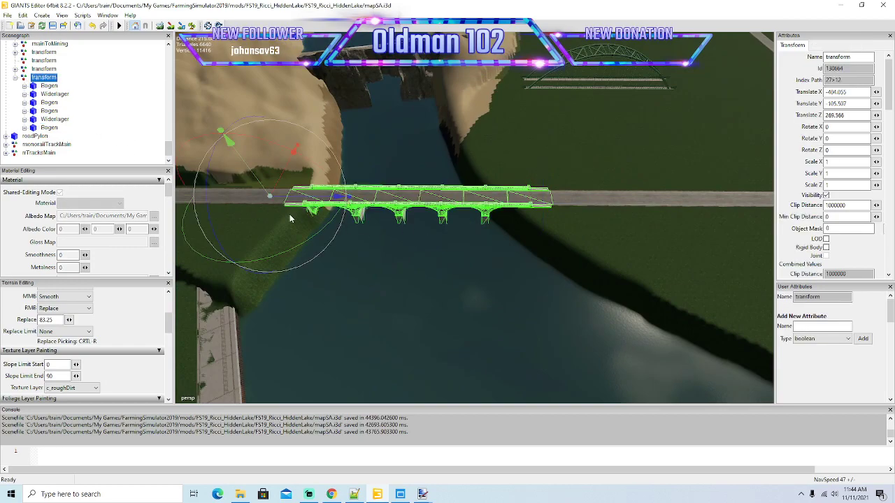
pyautogui.moveTo(299, 201); pyautogui.dragTo(286, 203)
pyautogui.keyDown('alt'); pyautogui.moveTo(376, 251); pyautogui.dragTo(410, 280); pyautogui.keyUp('alt')
pyautogui.click(165, 26)
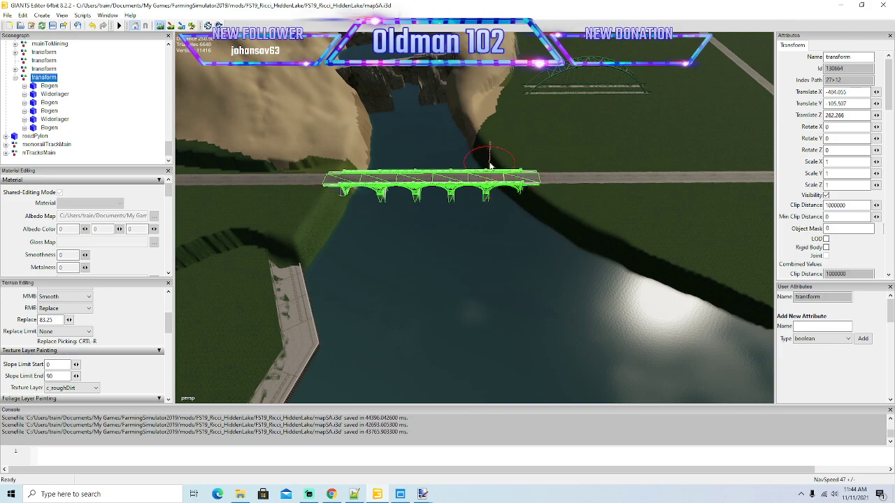
pyautogui.click(133, 25)
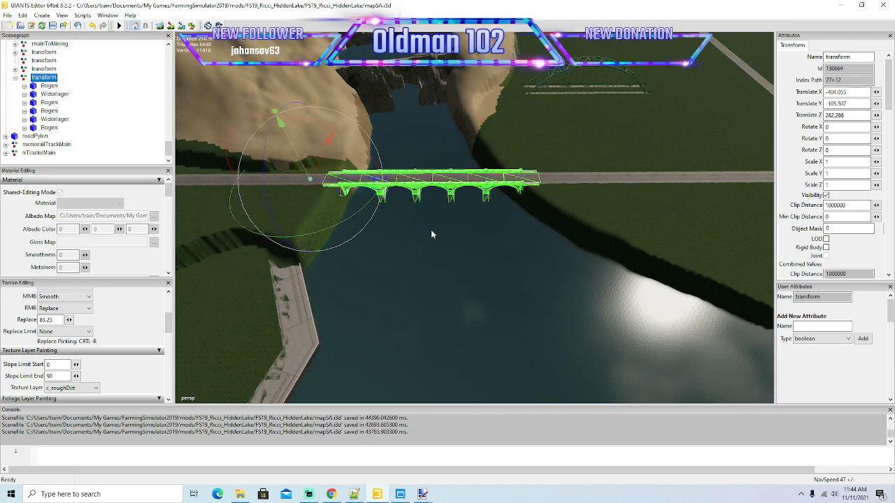
pyautogui.moveTo(361, 184)
pyautogui.mouseDown()
pyautogui.moveTo(506, 194)
pyautogui.moveTo(379, 182)
pyautogui.moveTo(364, 194)
pyautogui.mouseUp()
pyautogui.scroll(5, 507, 193)
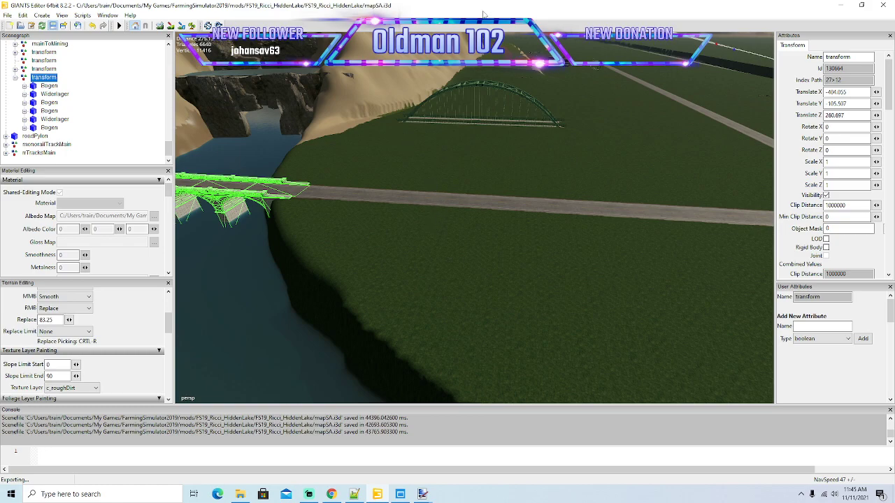
# Switch to paint.net and close it together with its open logo images.
pyautogui.moveTo(423, 493)
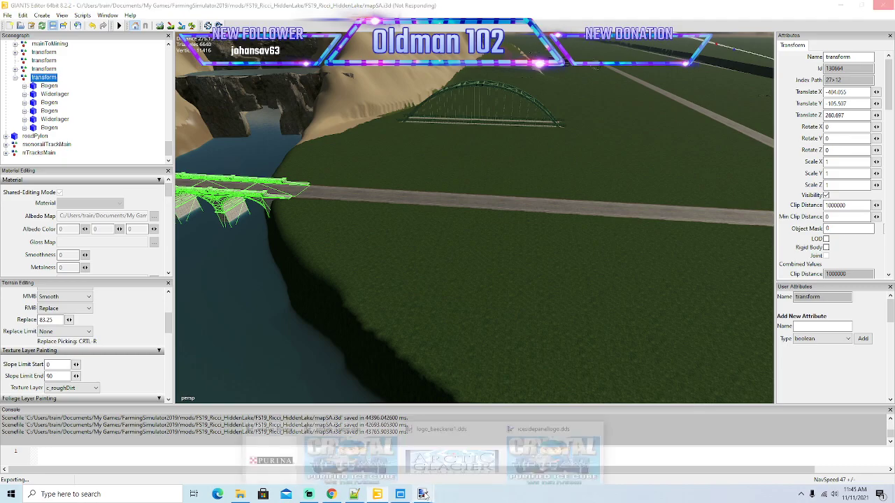
pyautogui.click(549, 446)
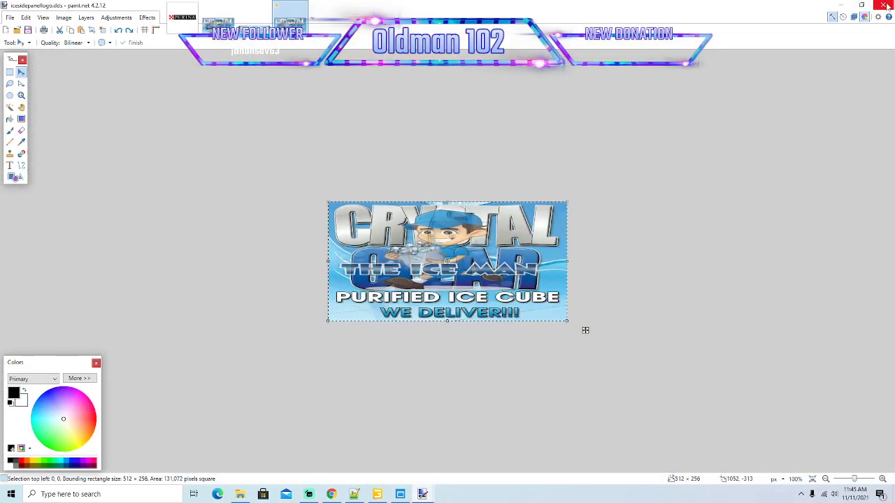
pyautogui.click(888, 5)
pyautogui.click(406, 290)
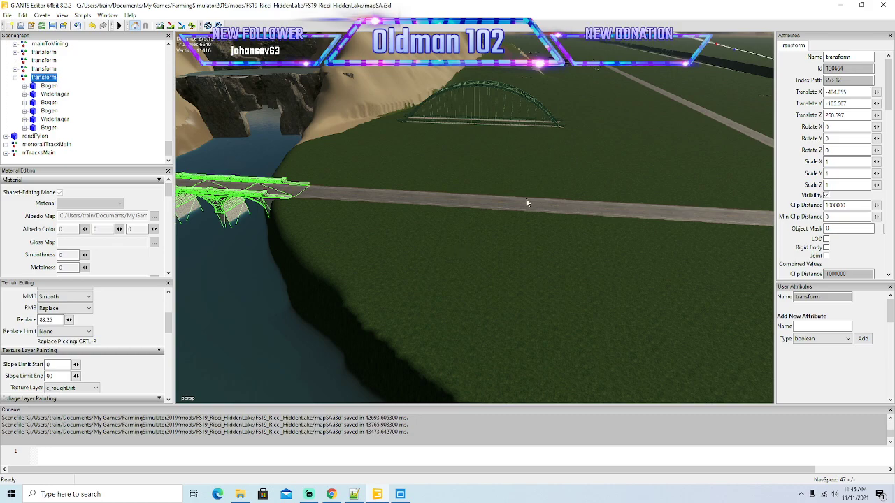
# Minimize the map editor and the textures folder, and launch Farming Simulator 19 from the desktop.
pyautogui.click(841, 5)
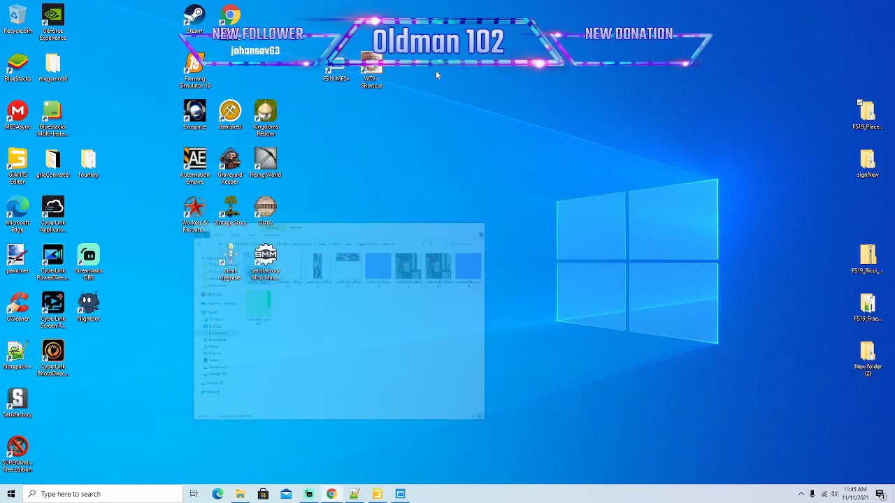
pyautogui.click(592, 59)
pyautogui.rightClick(198, 71)
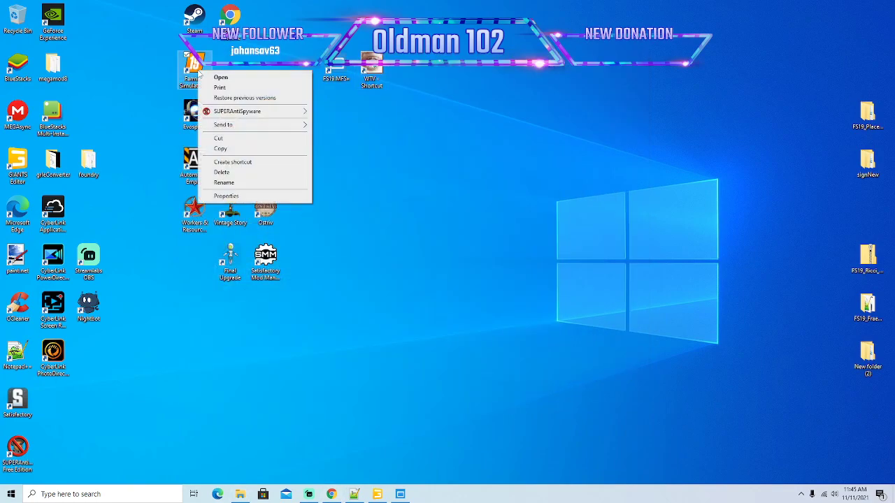
pyautogui.click(221, 77)
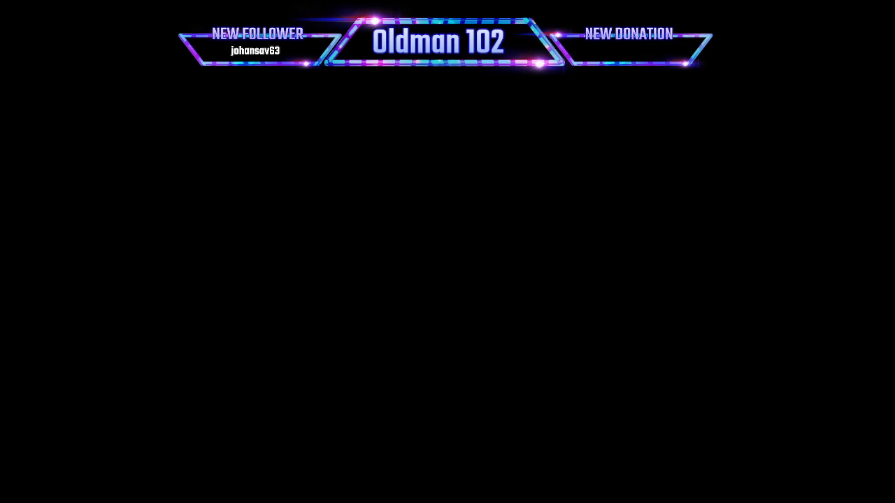
pyautogui.click(456, 213)
pyautogui.click(457, 213)
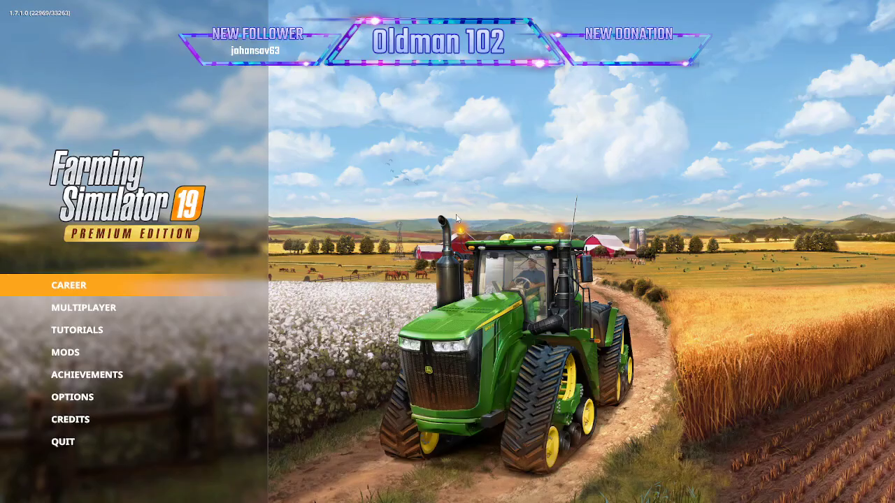
# Open the career savegames and delete the Ricci_HiddenLake game in Savegame 9.
pyautogui.click(60, 288)
pyautogui.scroll(-7, 393, 264)
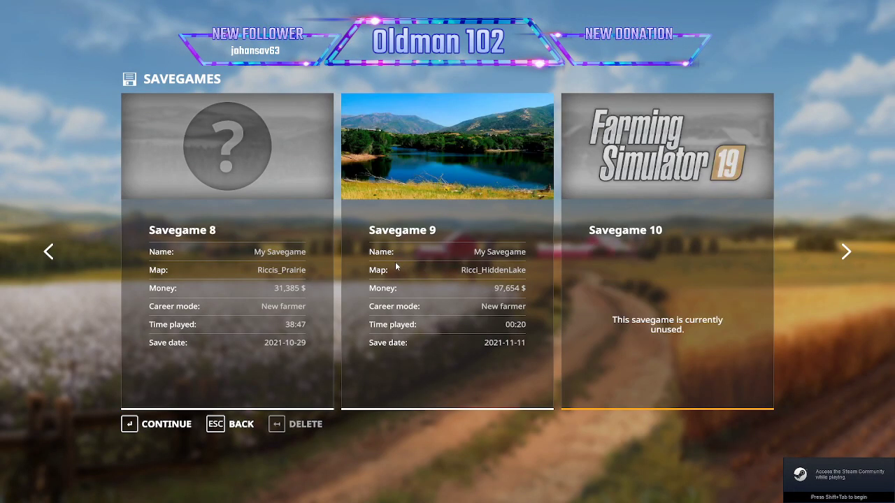
pyautogui.click(296, 425)
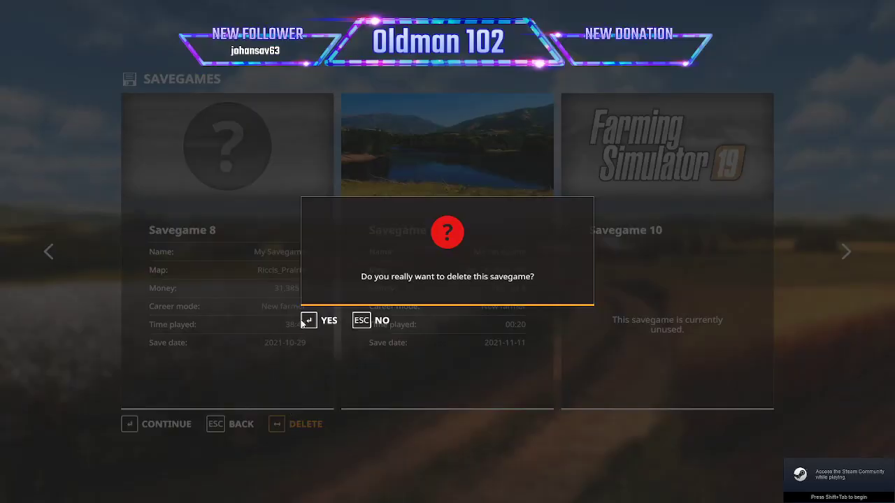
pyautogui.click(337, 320)
# Start a career in the emptied savegame slot in New farmer mode on the Ricci_HiddenLake map and enter the game.
pyautogui.click(172, 427)
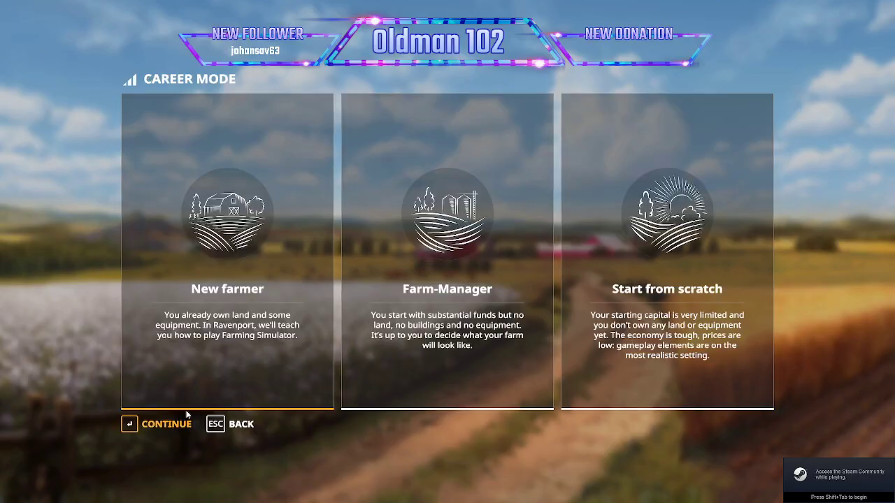
pyautogui.click(174, 424)
pyautogui.scroll(-3, 185, 406)
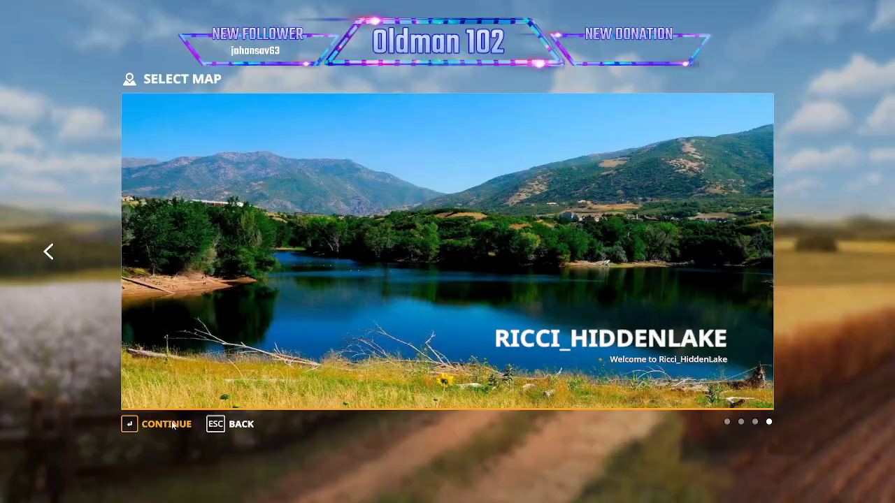
pyautogui.click(174, 426)
pyautogui.click(166, 424)
pyautogui.click(155, 425)
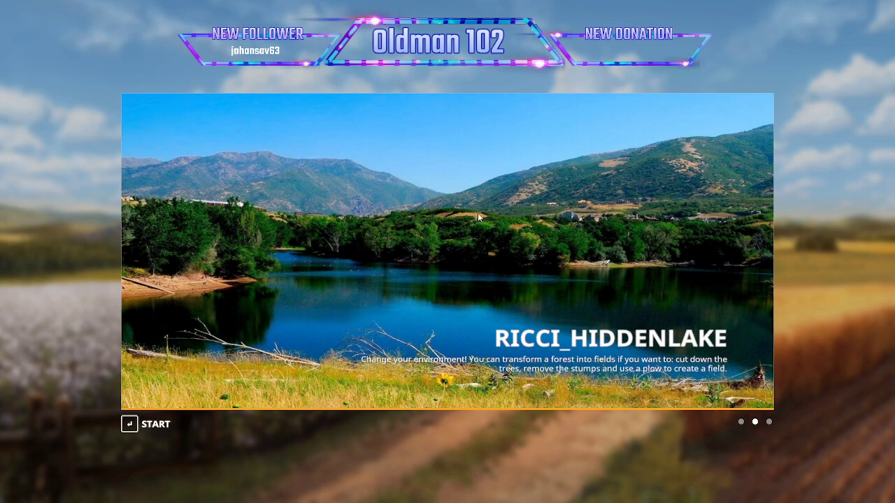
pyautogui.press('Return')
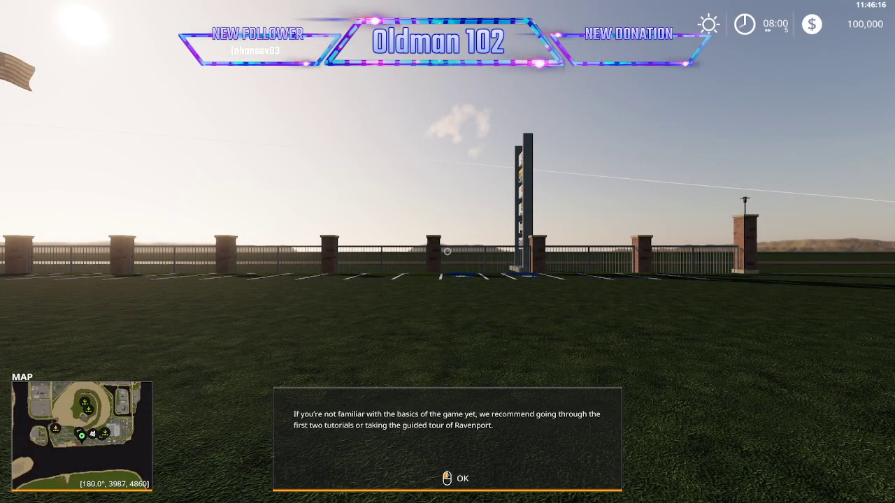
pyautogui.click(448, 252)
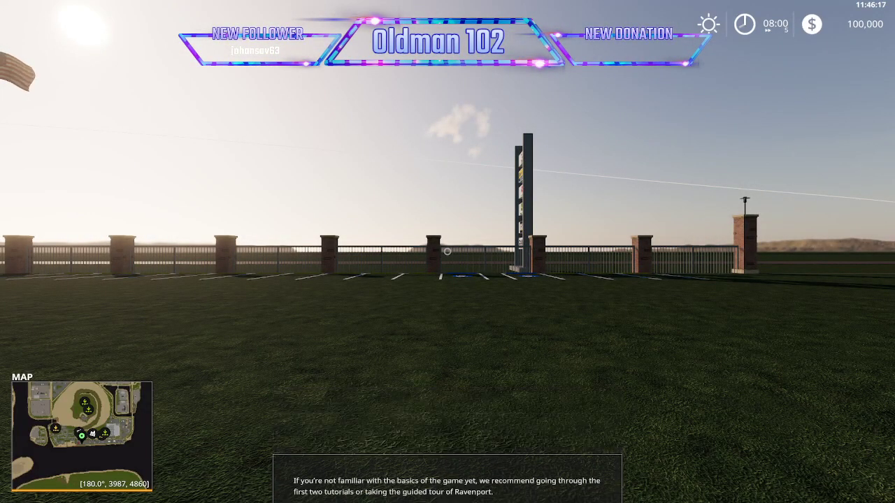
# Lease a Lizard Pickup 2014 with an orange main color from the shop's Cars category and return to the game.
pyautogui.press('p')
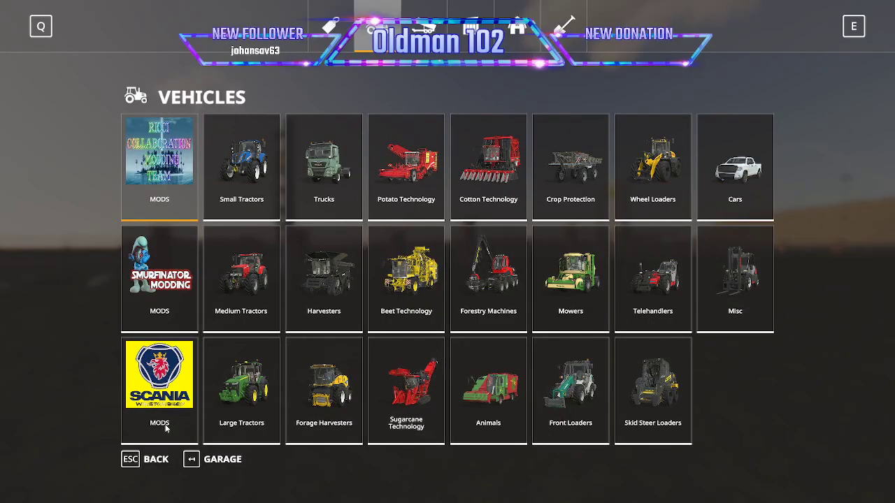
pyautogui.click(716, 189)
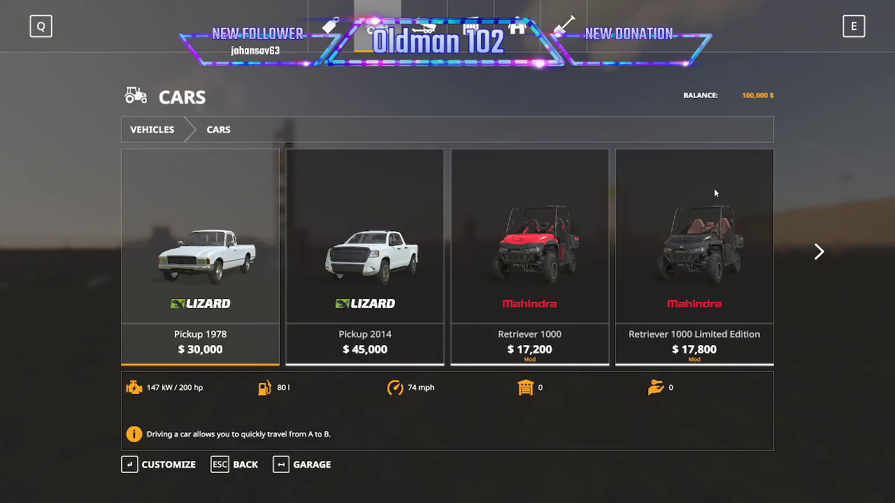
pyautogui.click(350, 291)
pyautogui.click(154, 280)
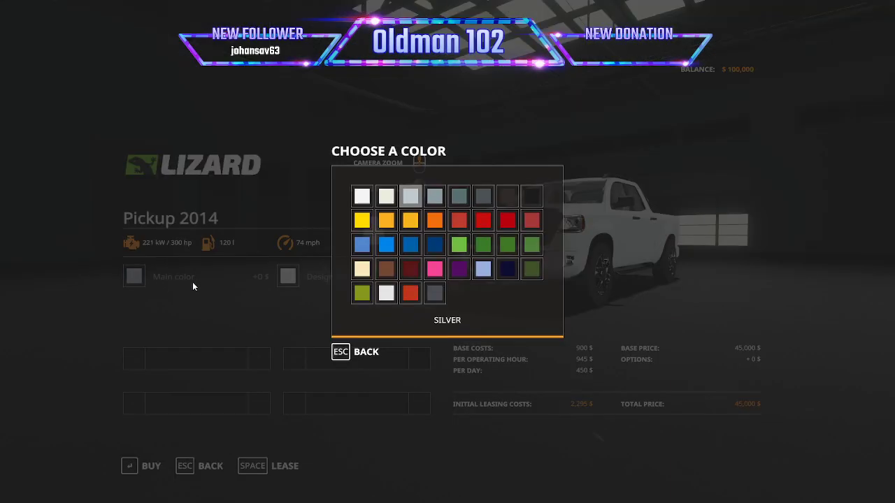
pyautogui.click(434, 220)
pyautogui.click(266, 471)
pyautogui.click(329, 318)
pyautogui.click(330, 317)
pyautogui.press('Escape')
pyautogui.press('Escape')
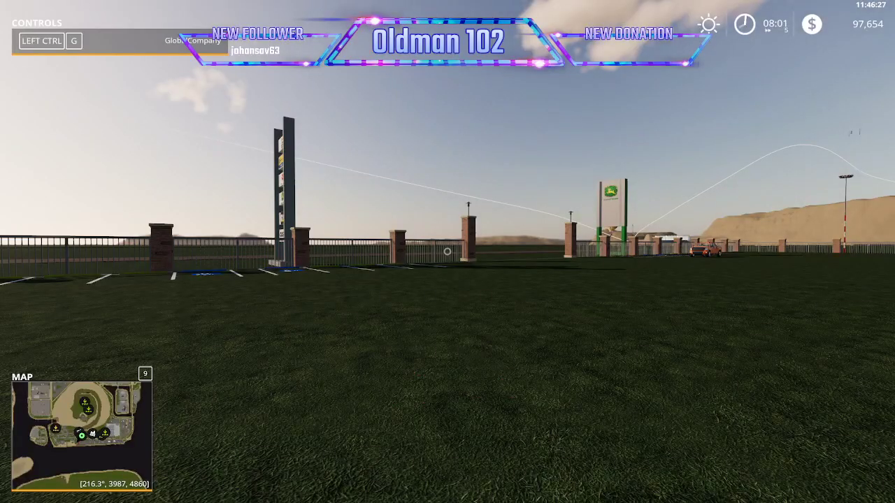
# Enter the leased pickup, widen the camera view and drive it west across the map to the river bank.
pyautogui.press('Tab')
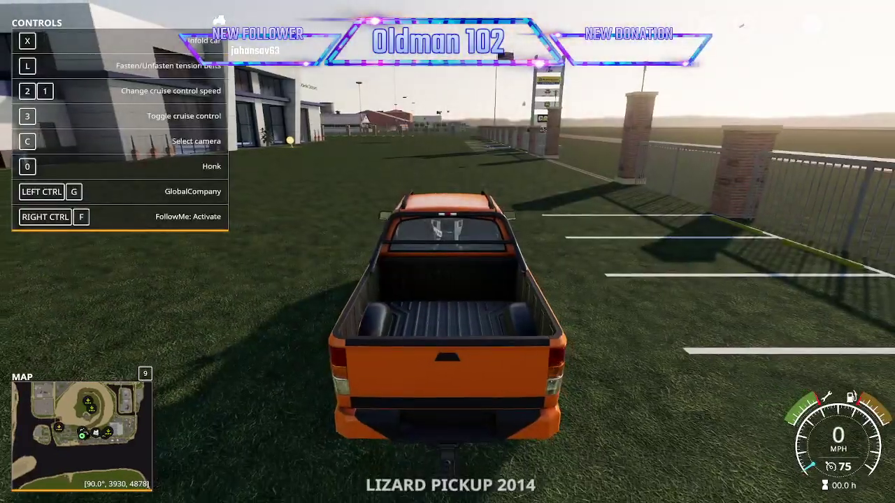
pyautogui.scroll(-4, 448, 251)
pyautogui.press('w')
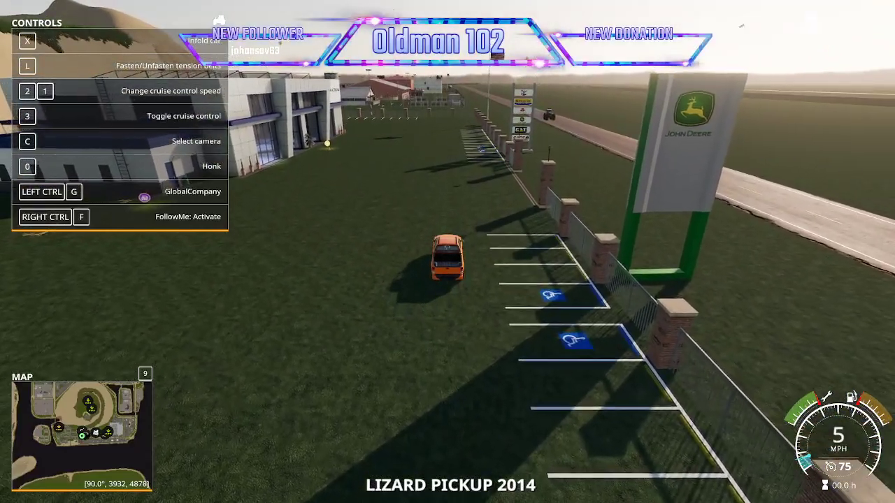
pyautogui.press('d')
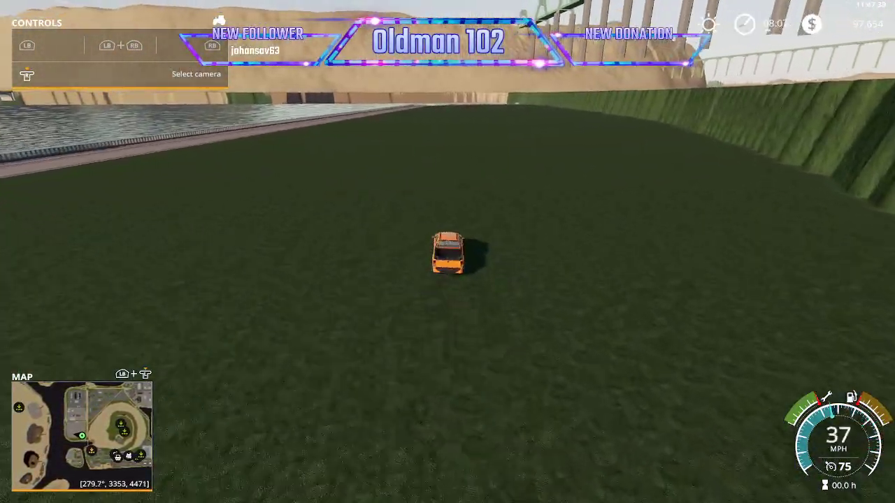
# Leave the pickup, turn the player's Speed Multiplier State on and its warning off in Easy Development Commands, and head across the river.
pyautogui.press('e')
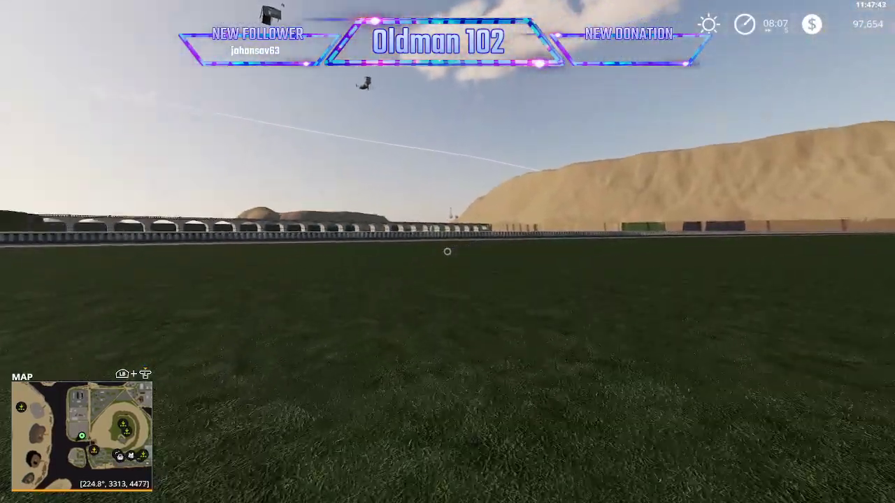
pyautogui.hotkey('shift', 'e')
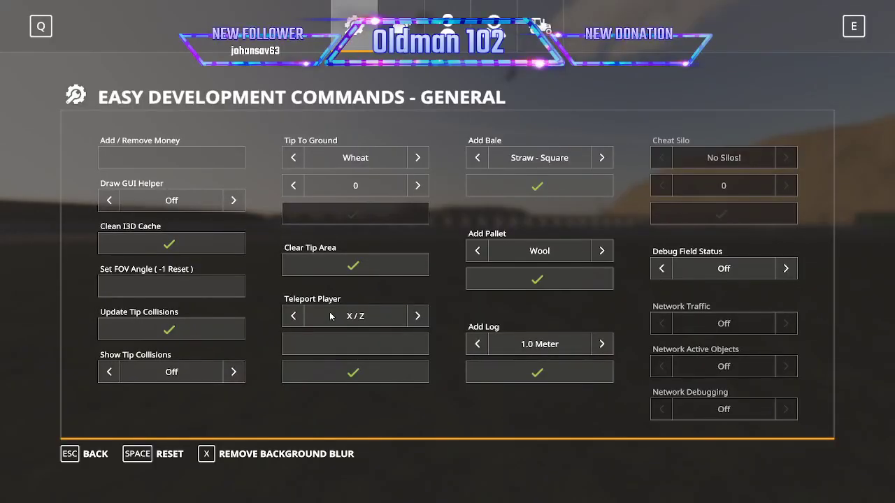
pyautogui.click(440, 27)
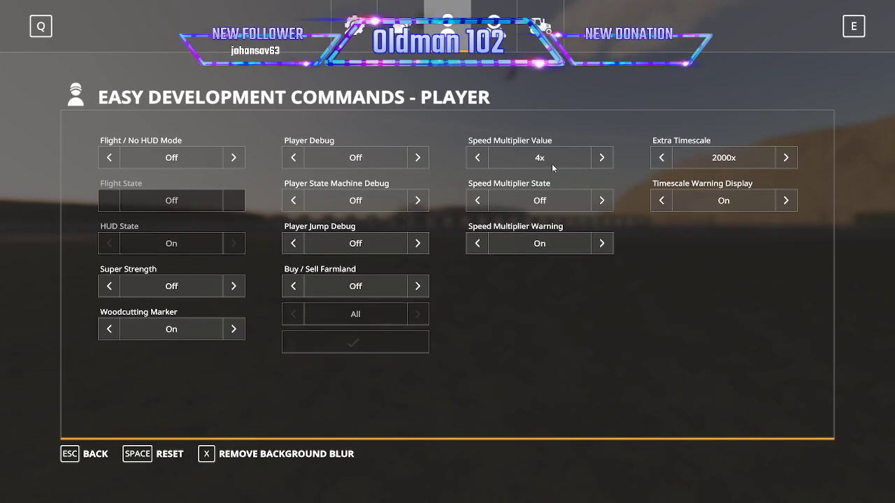
pyautogui.click(601, 200)
pyautogui.click(601, 243)
pyautogui.press('Escape')
pyautogui.press('w')
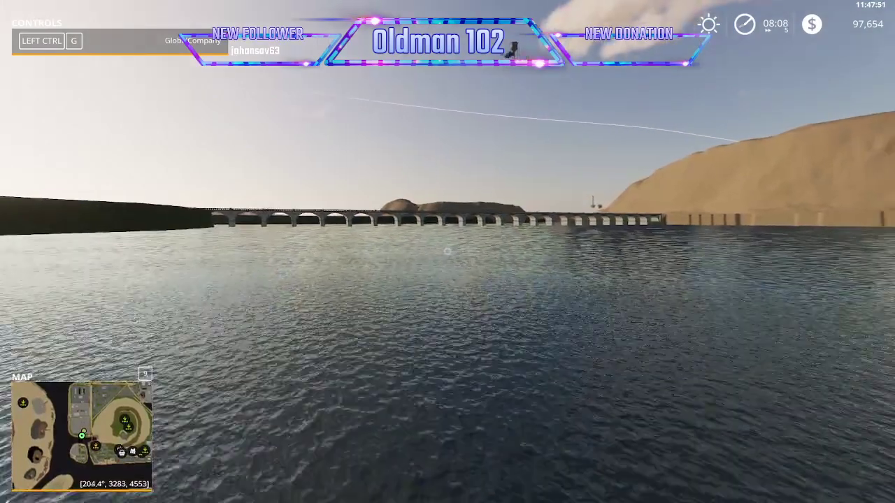
# Move onto the grassy riverbank, lease the Lizard Ferry from the Misc category of the shop's tools, and return to the game.
pyautogui.press('w')
pyautogui.press('a')
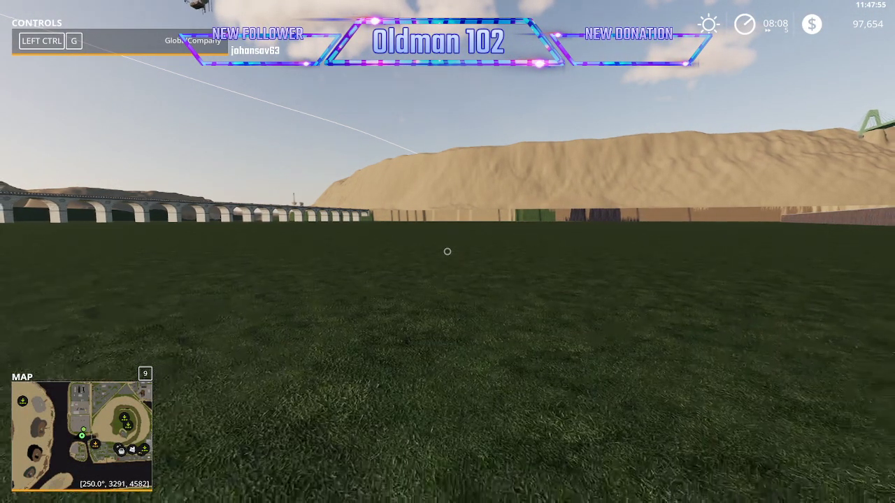
pyautogui.press('p')
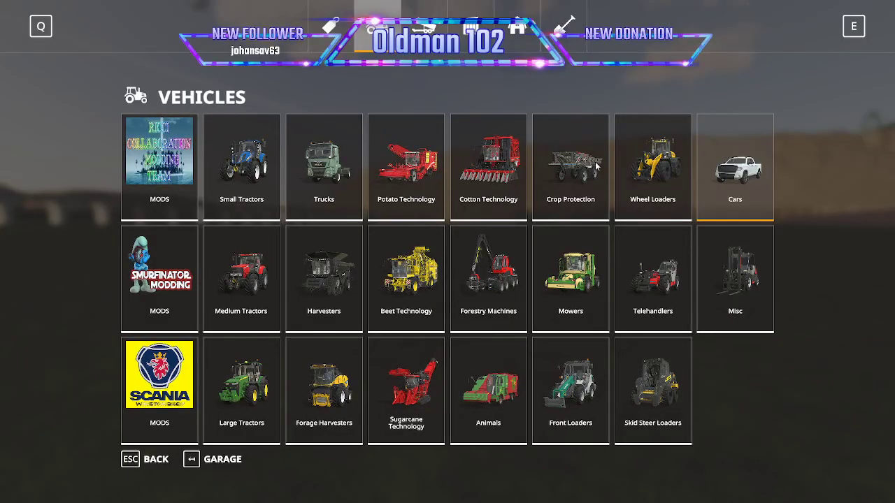
pyautogui.press('e')
pyautogui.scroll(-1, 671, 244)
pyautogui.click(732, 290)
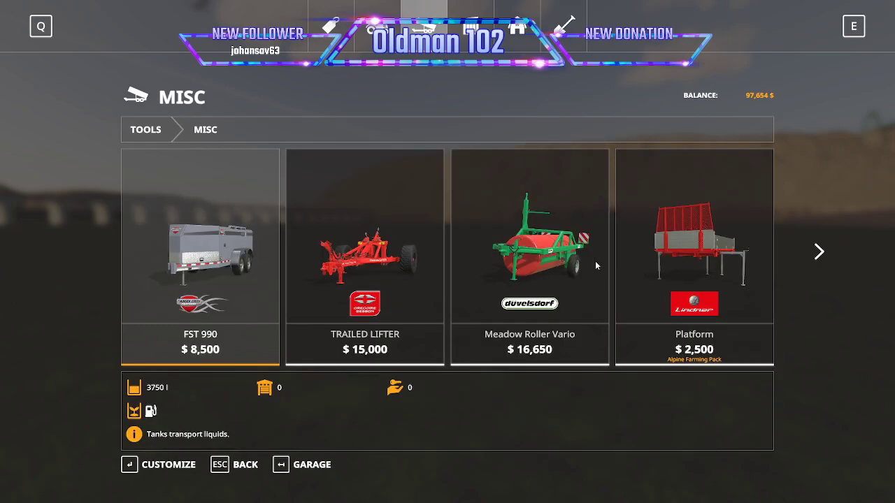
pyautogui.scroll(-1, 706, 289)
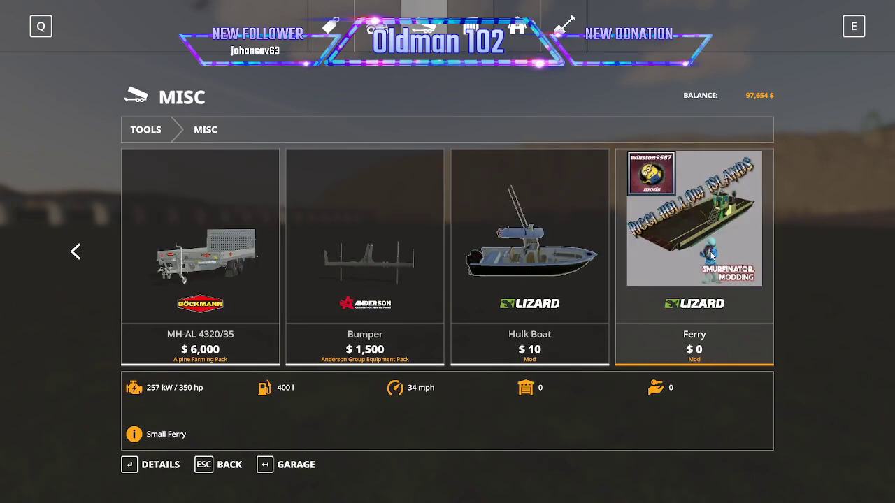
pyautogui.click(712, 258)
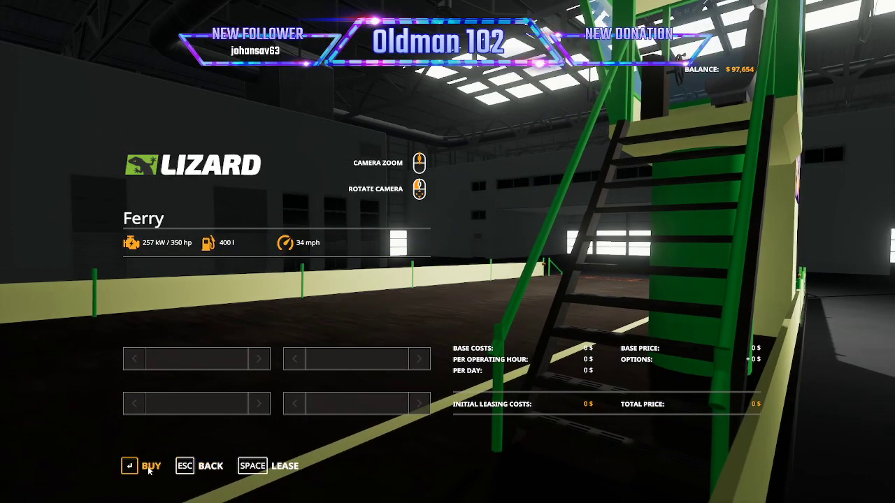
pyautogui.click(284, 465)
pyautogui.click(335, 323)
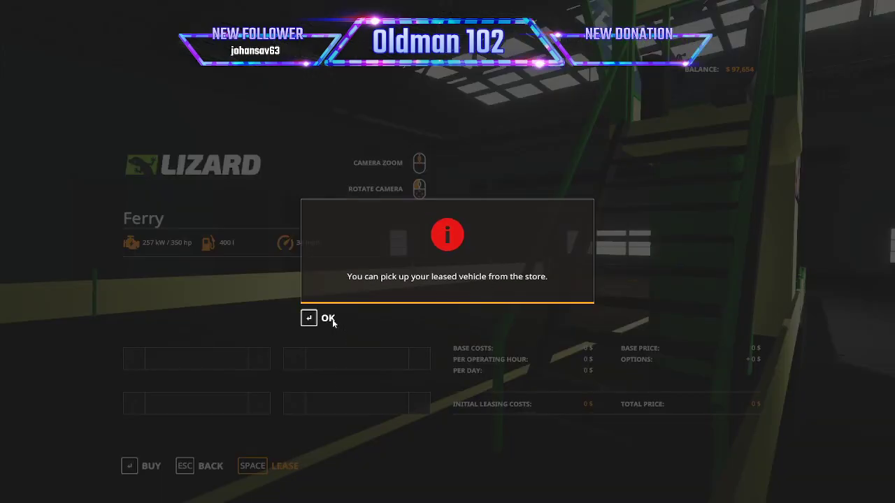
pyautogui.click(326, 318)
pyautogui.press('Escape')
# Switch to the leased ferry and sail it south along the river past the bridges into the open channel.
pyautogui.press('Tab')
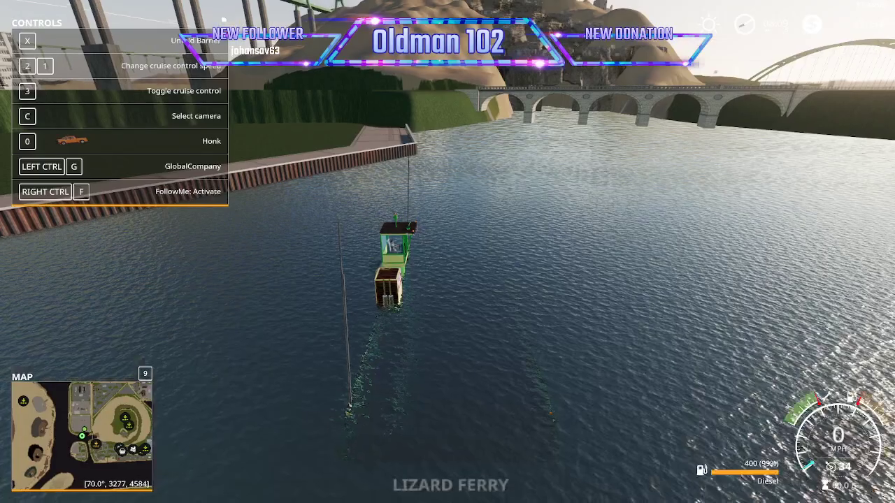
pyautogui.press('w')
pyautogui.press('d')
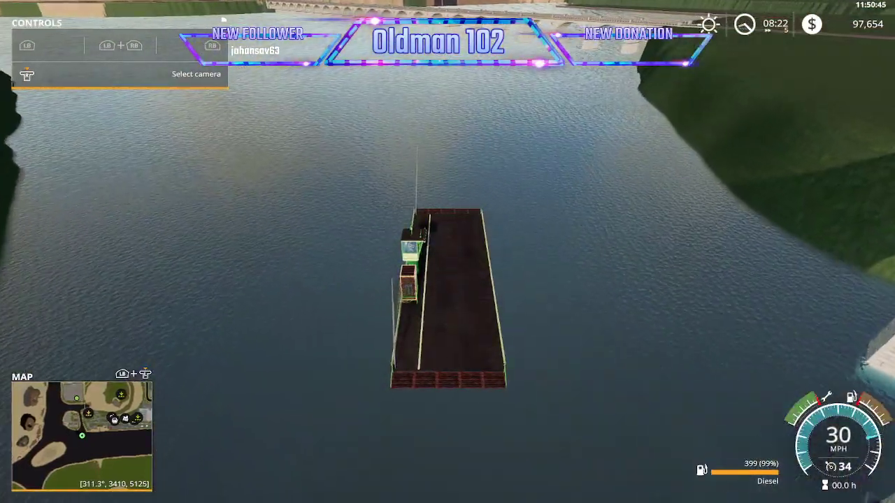
# Lease the Lizard Hulk Boat from the shop's Misc tools with its default configuration and return to the game.
pyautogui.press('p')
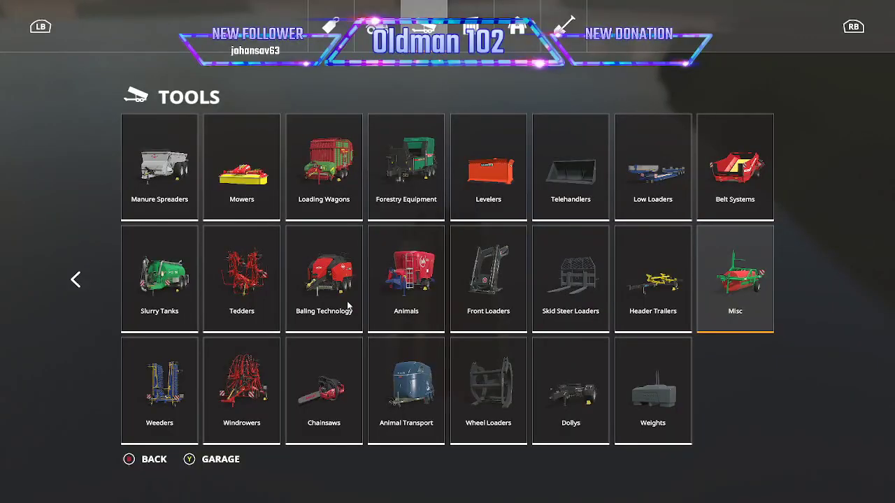
pyautogui.click(747, 296)
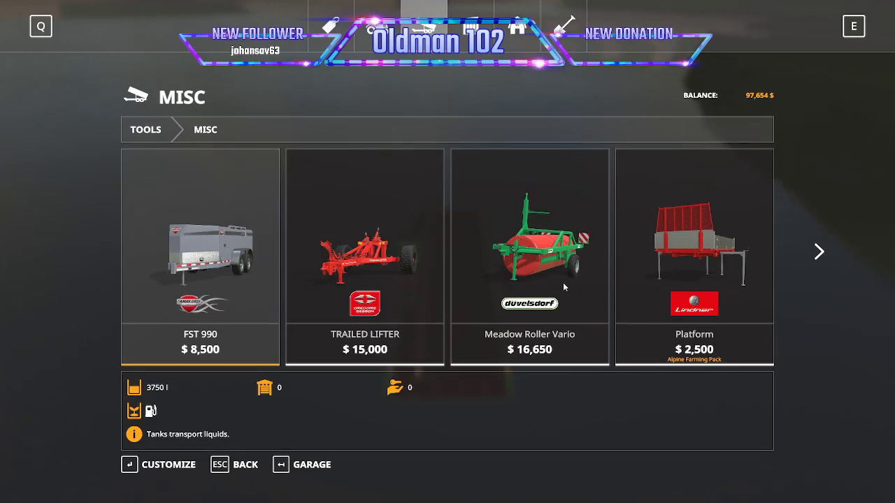
pyautogui.scroll(-6, 563, 288)
pyautogui.click(513, 279)
pyautogui.click(491, 301)
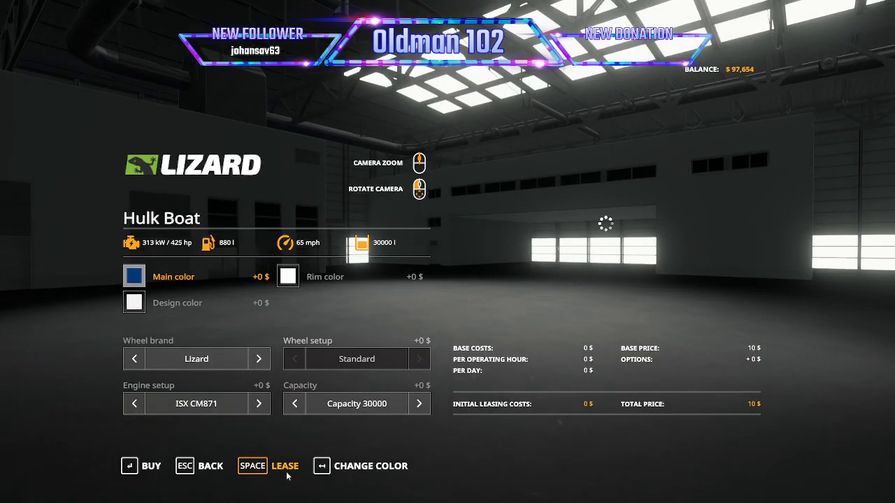
pyautogui.press('space')
pyautogui.click(329, 322)
pyautogui.click(329, 315)
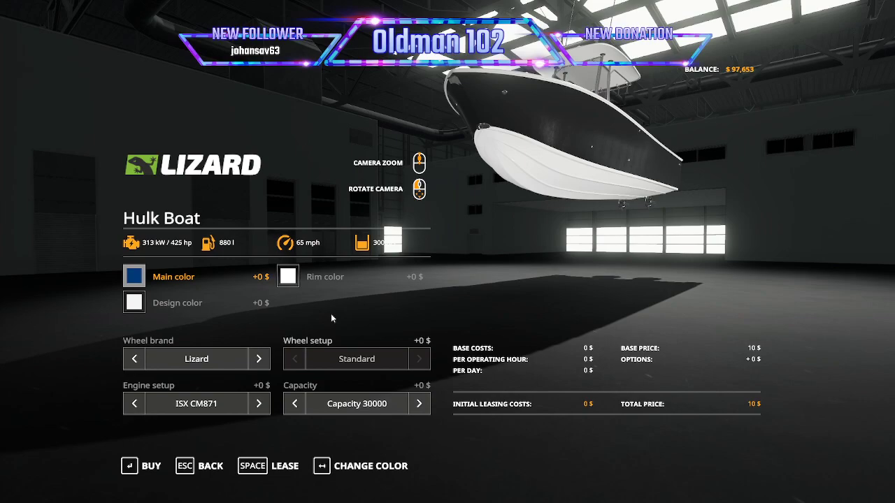
pyautogui.press('Escape')
pyautogui.press('Escape')
# Switch from the ferry to the leased Hulk Boat and drive it along the waterways to the farmland island in the east.
pyautogui.press('Tab')
pyautogui.press('Tab')
pyautogui.press('Tab')
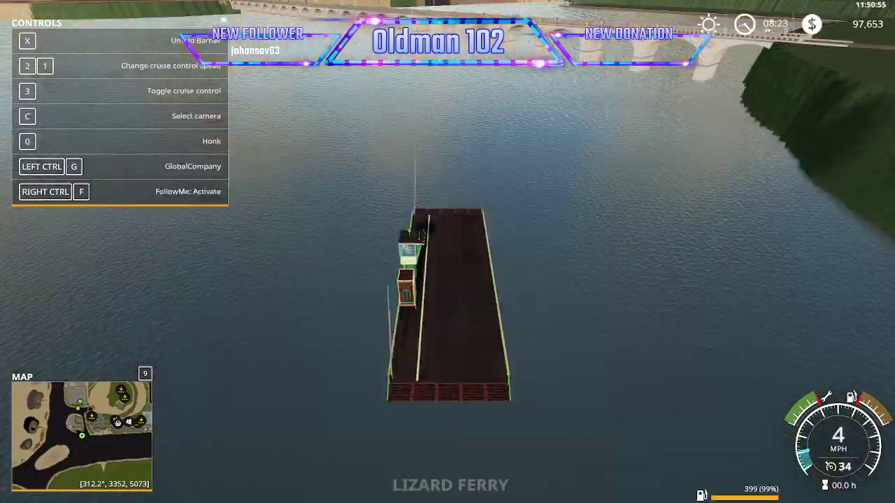
pyautogui.press('w')
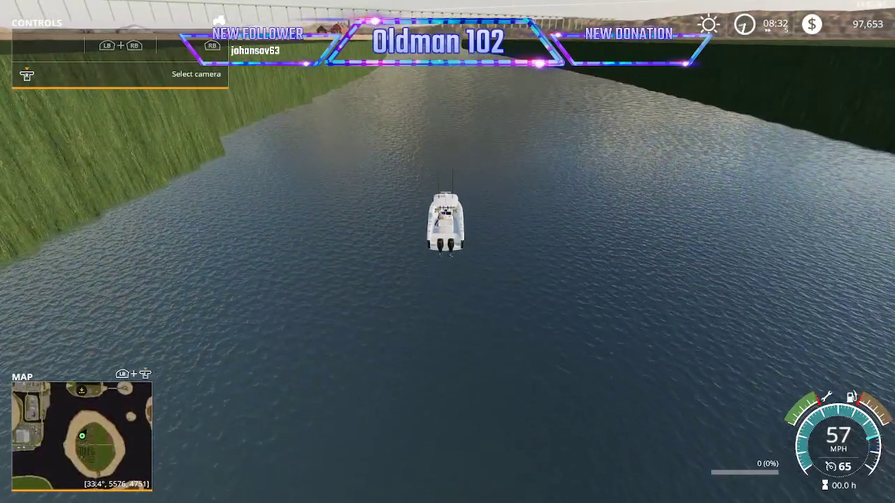
# Quit the running game from the game settings without saving.
pyautogui.press('Escape')
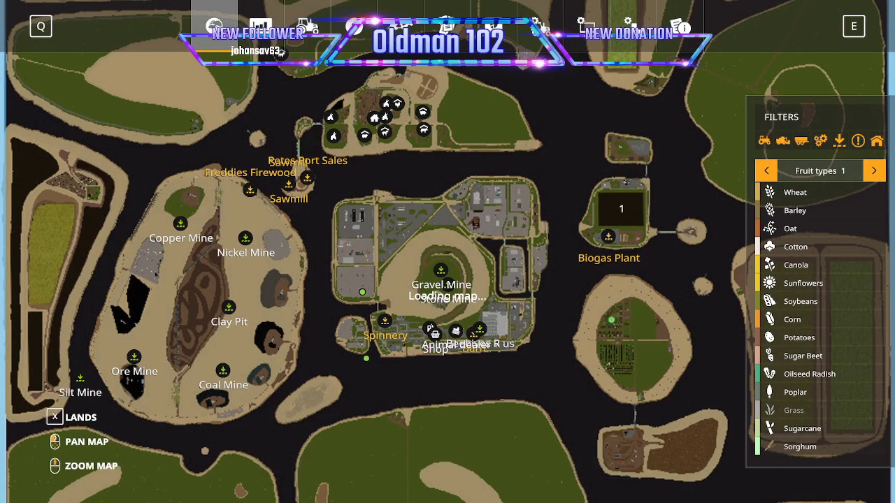
pyautogui.click(540, 31)
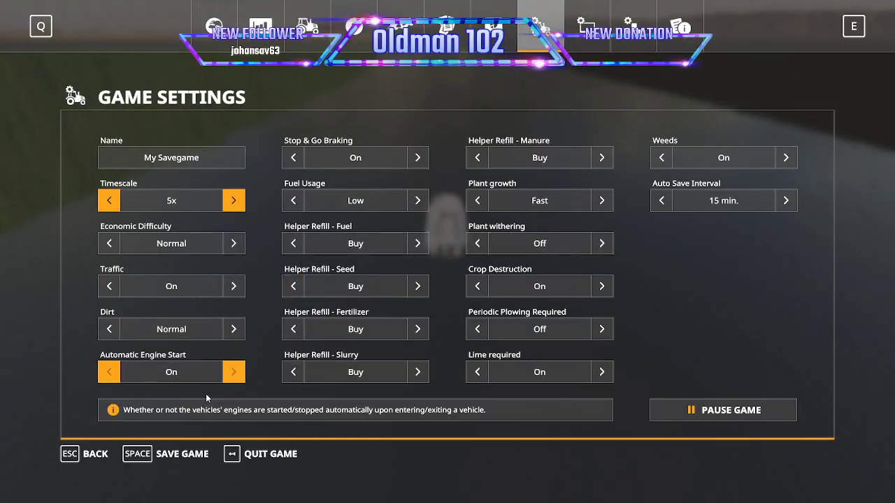
pyautogui.click(269, 454)
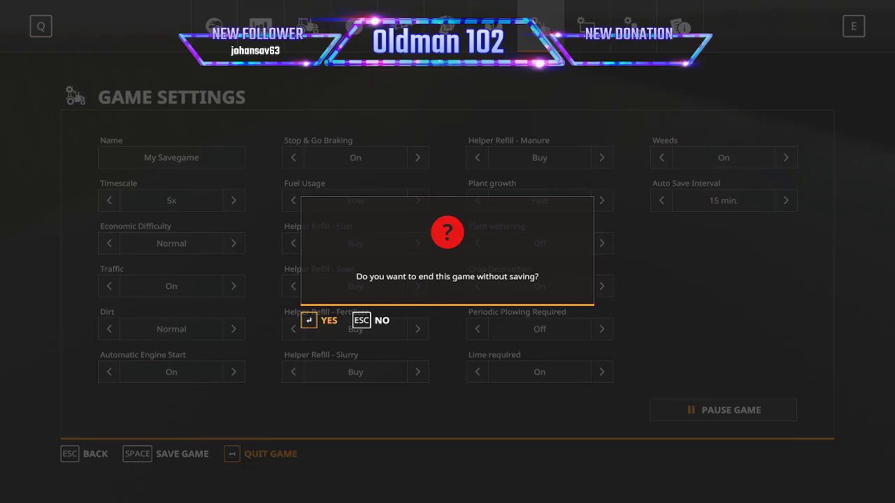